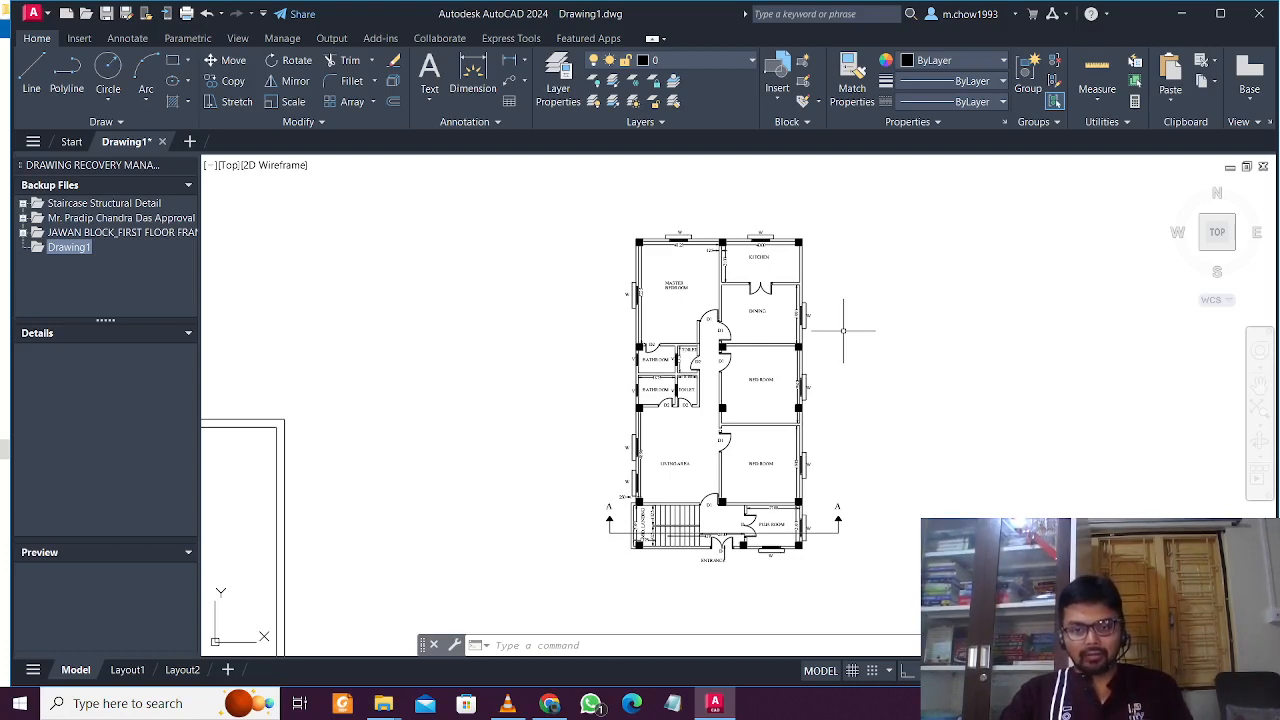
Step: Draw a vertical line with Ortho on, upward from the top midpoint of the master bedroom's upper-left corner column
{"action": "left_click", "coordinate": [31, 75]}
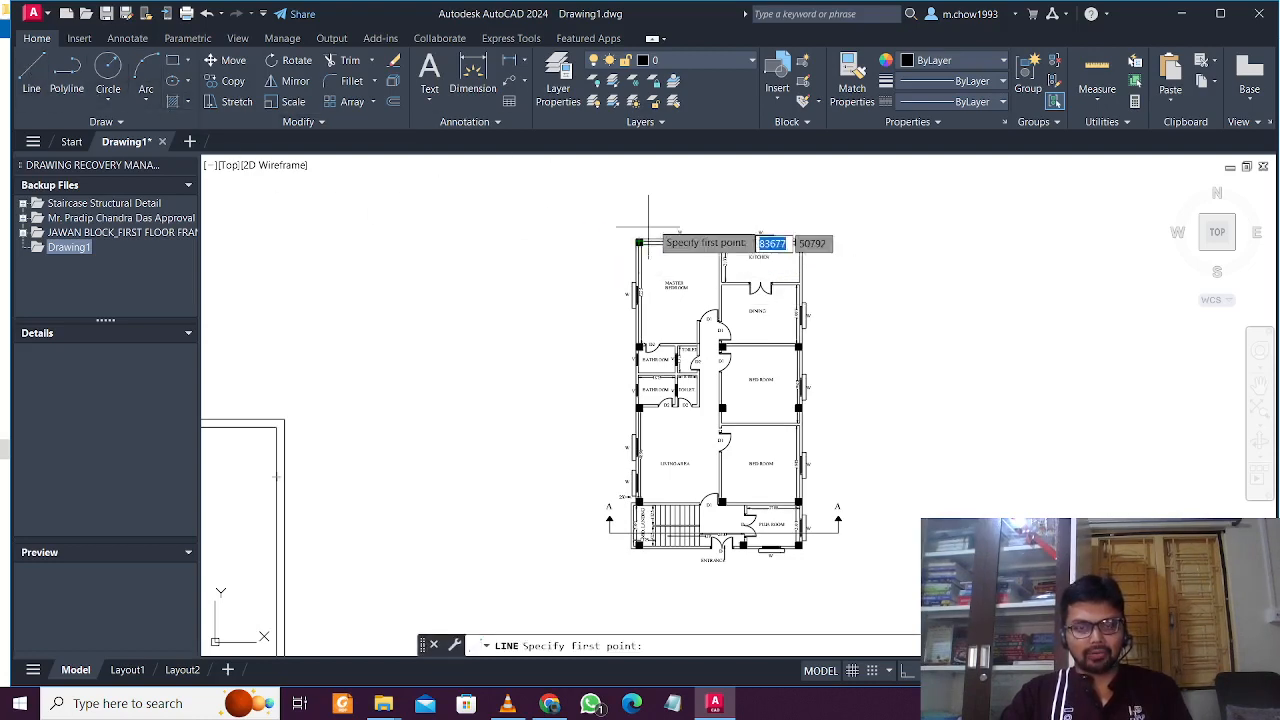
{"action": "scroll", "coordinate": [666, 216], "scroll_direction": "up", "scroll_amount": 2}
{"action": "scroll", "coordinate": [666, 206], "scroll_direction": "up", "scroll_amount": 3}
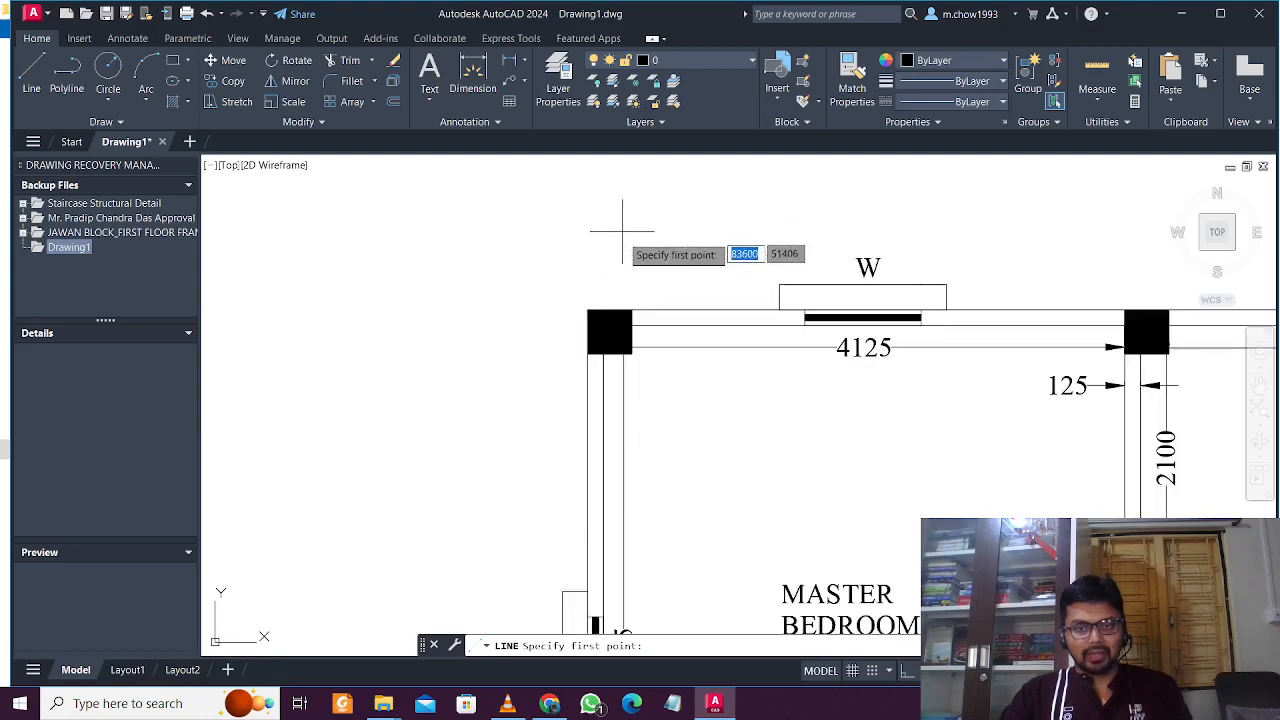
{"action": "left_click", "coordinate": [606, 310]}
{"action": "scroll", "coordinate": [606, 310], "scroll_direction": "down", "scroll_amount": 4}
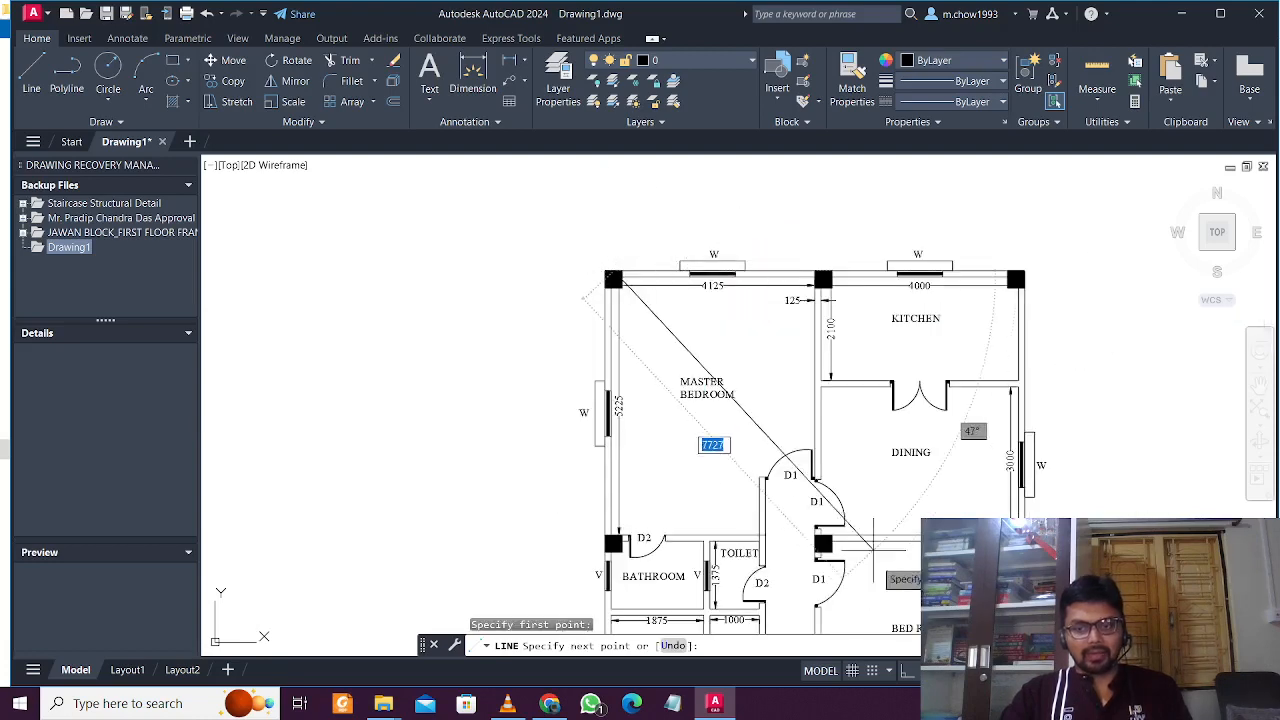
{"action": "left_click", "coordinate": [908, 677]}
{"action": "middle_click_drag", "start_coordinate": [581, 236], "coordinate": [595, 322]}
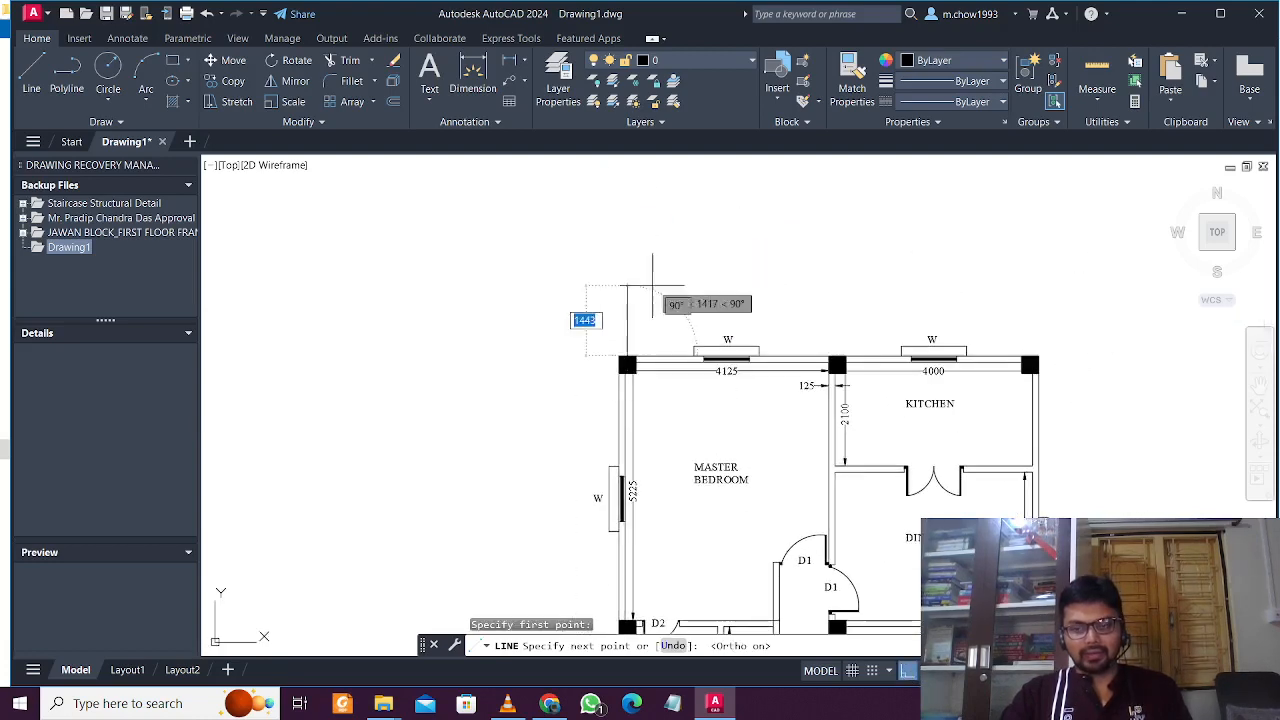
{"action": "left_click", "coordinate": [614, 216]}
{"action": "key", "text": "Escape"}
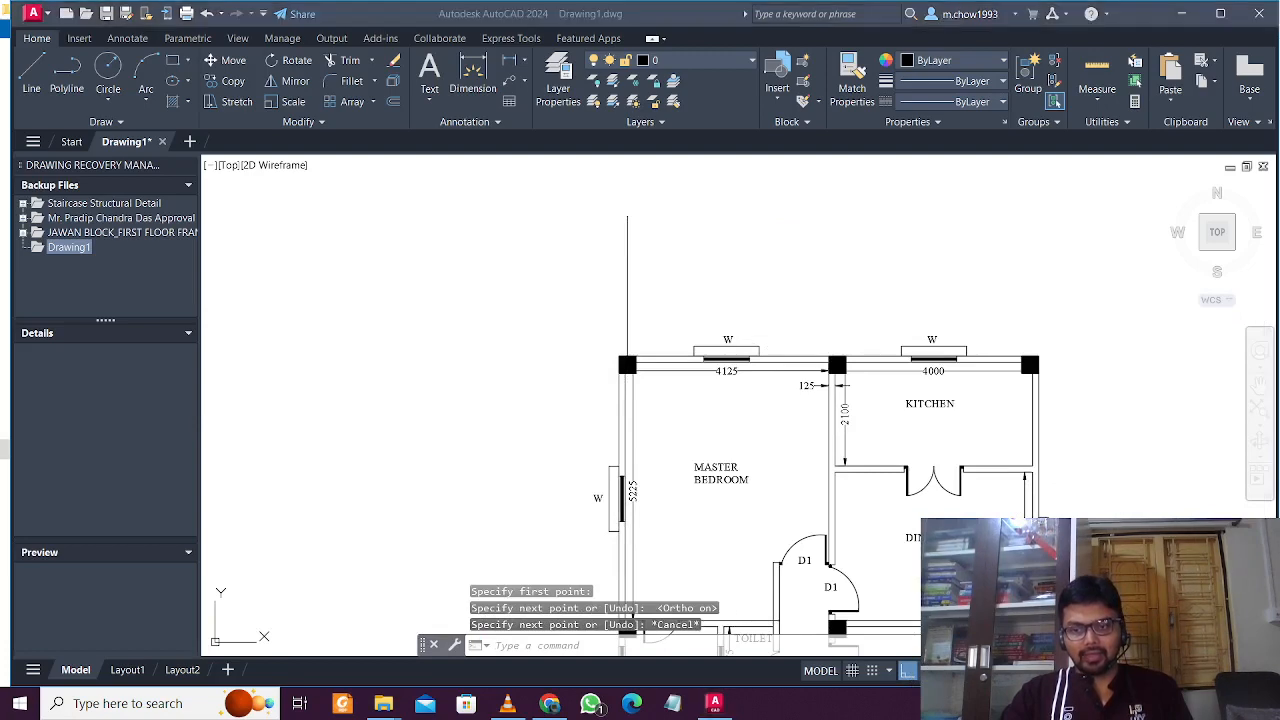
Step: Stretch the vertical line's lower end straight down through the left column row to below the staircase
{"action": "left_click", "coordinate": [708, 298]}
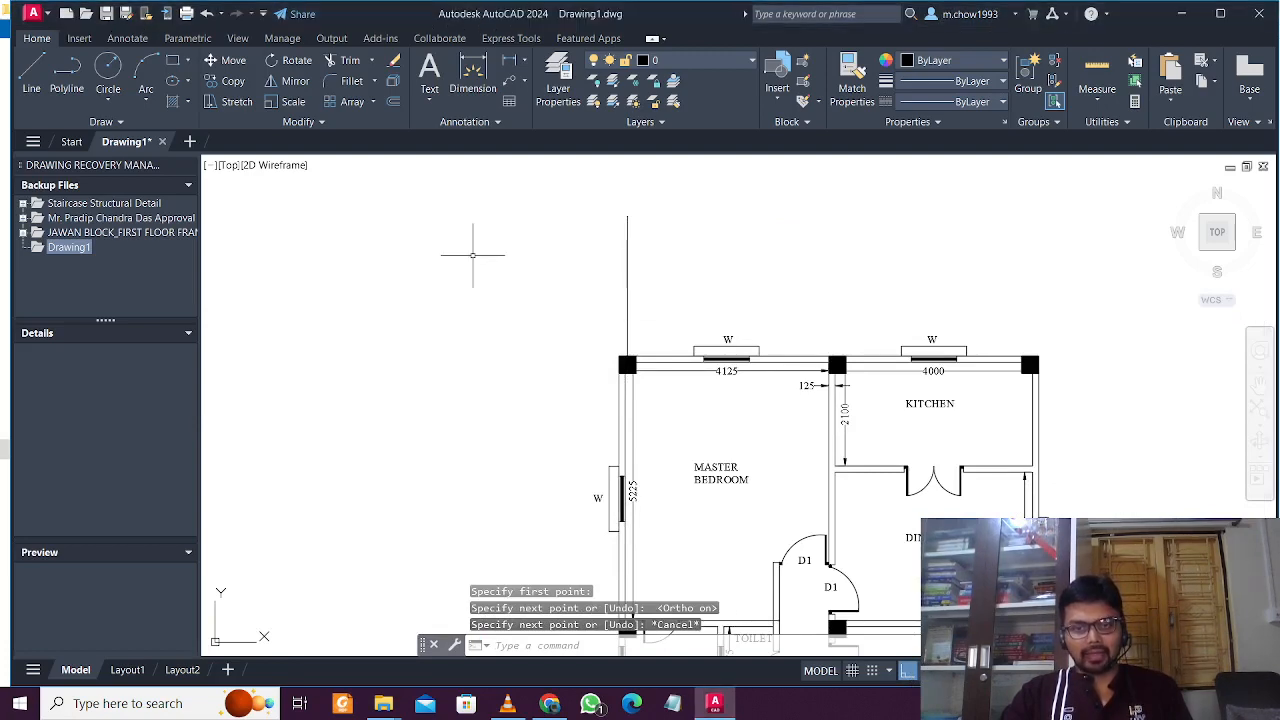
{"action": "left_click", "coordinate": [471, 257]}
{"action": "left_click", "coordinate": [631, 275]}
{"action": "left_click", "coordinate": [663, 286]}
{"action": "left_click", "coordinate": [545, 259]}
{"action": "scroll", "coordinate": [631, 333], "scroll_direction": "up", "scroll_amount": 2}
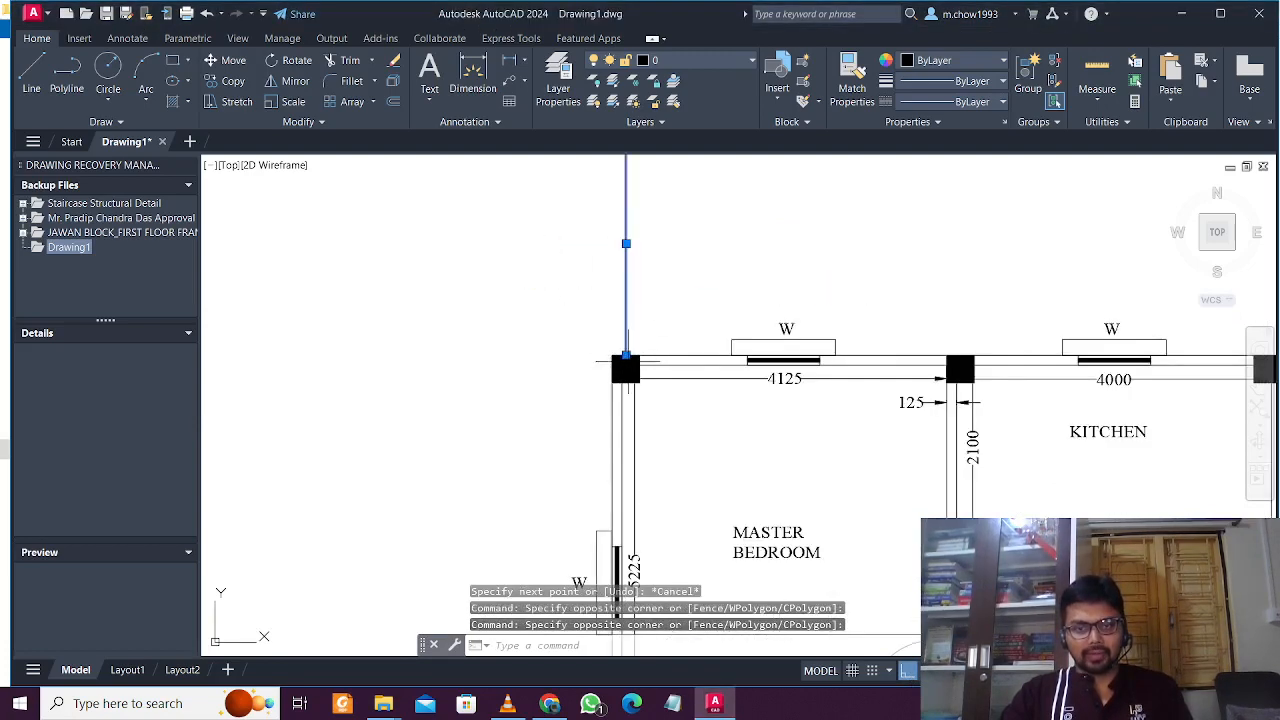
{"action": "left_click", "coordinate": [627, 357]}
{"action": "scroll", "coordinate": [630, 372], "scroll_direction": "down", "scroll_amount": 4}
{"action": "middle_click_drag", "start_coordinate": [622, 470], "coordinate": [630, 218]}
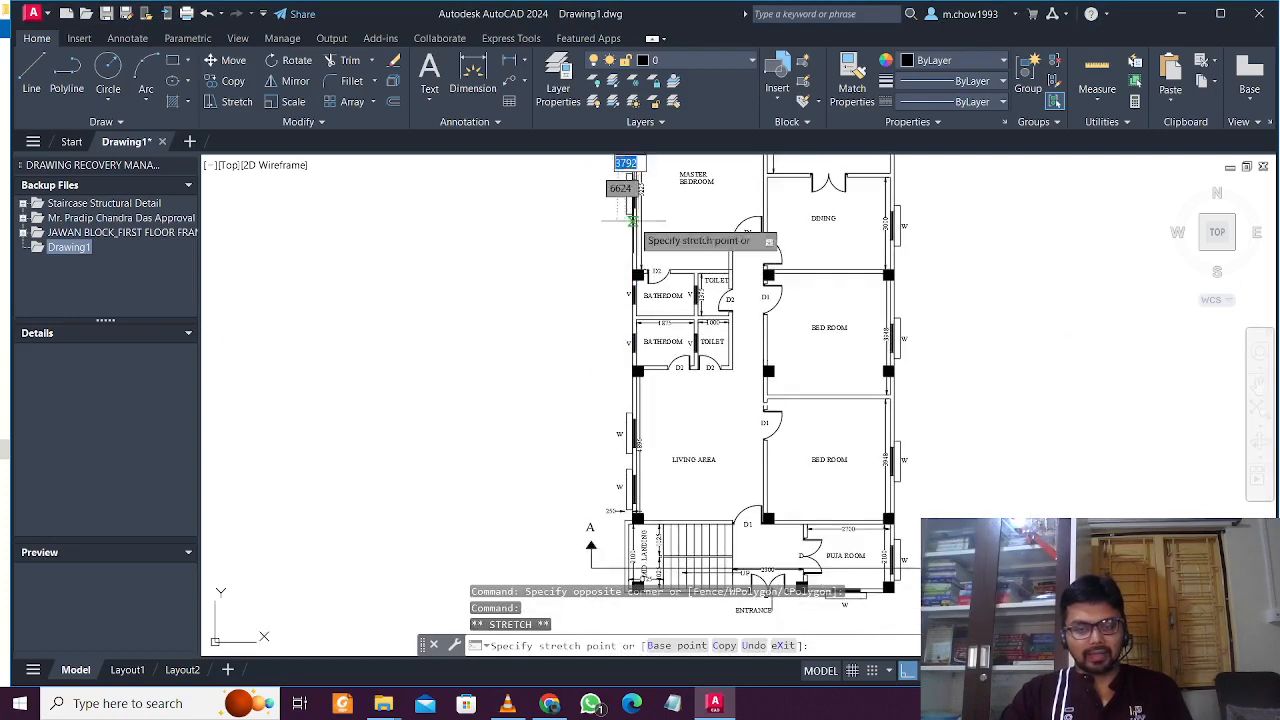
{"action": "middle_click_drag", "start_coordinate": [620, 505], "coordinate": [619, 391]}
{"action": "left_click", "coordinate": [627, 533]}
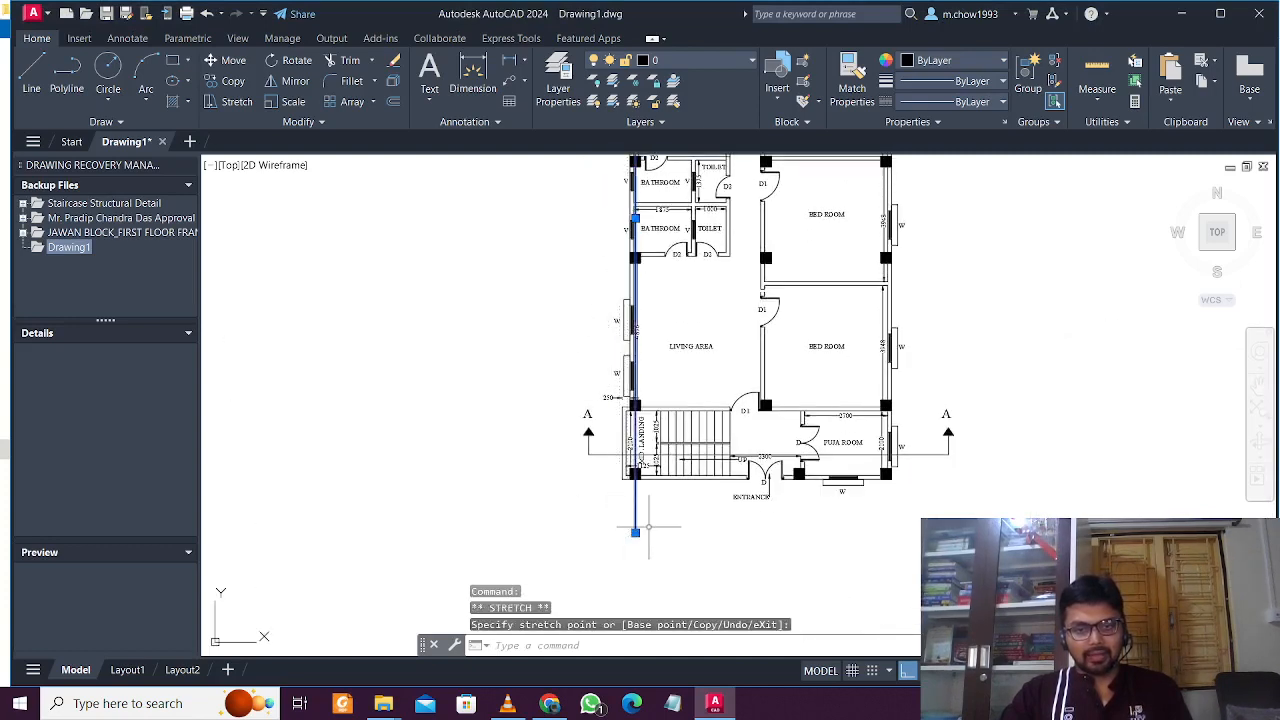
{"action": "key", "text": "Escape"}
Step: Copy the vertical line from the left column above the staircase to the middle column beside door D1
{"action": "left_click", "coordinate": [804, 545]}
{"action": "left_click", "coordinate": [614, 513]}
{"action": "scroll", "coordinate": [636, 497], "scroll_direction": "up", "scroll_amount": 2}
{"action": "scroll", "coordinate": [636, 497], "scroll_direction": "up", "scroll_amount": 2}
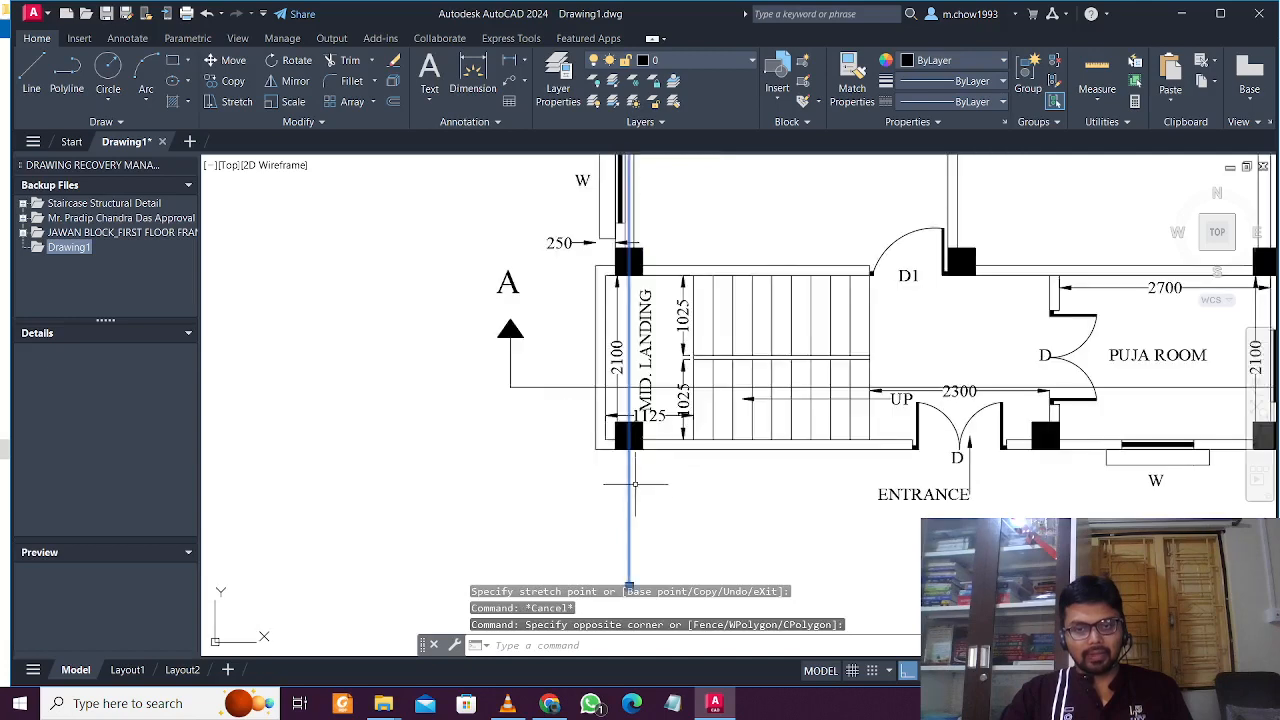
{"action": "left_click", "coordinate": [226, 84]}
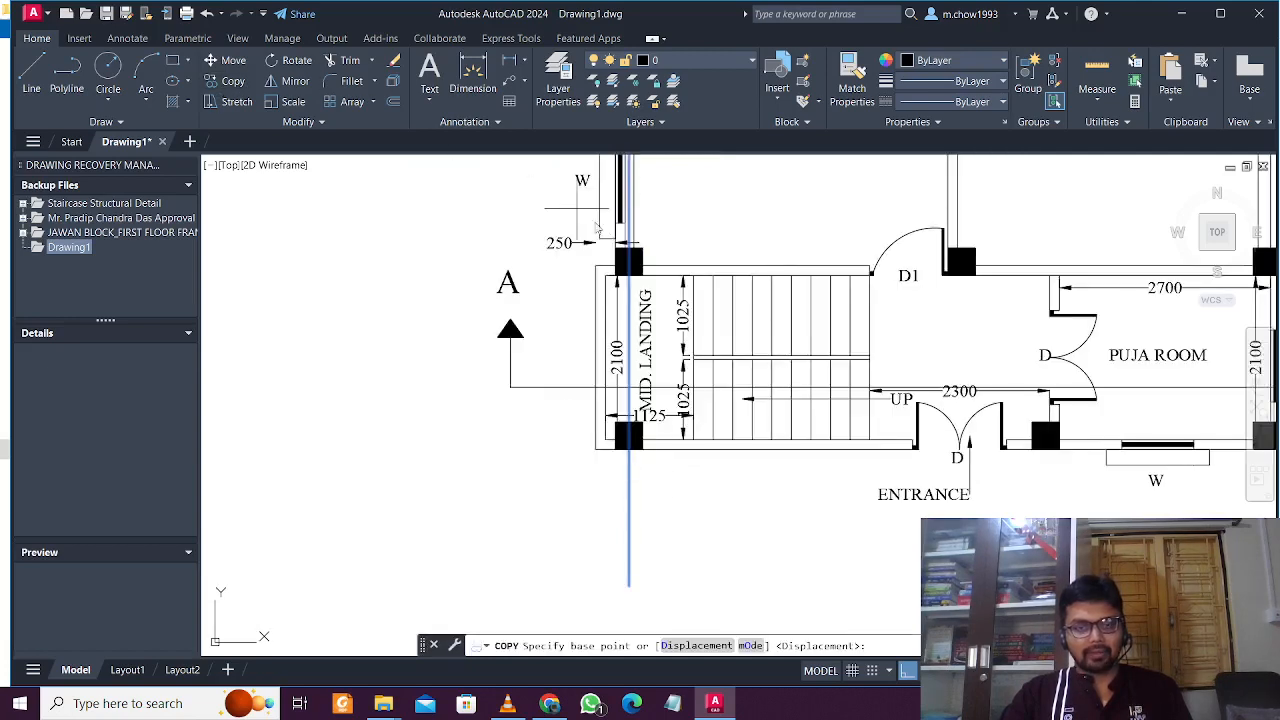
{"action": "left_click", "coordinate": [630, 265]}
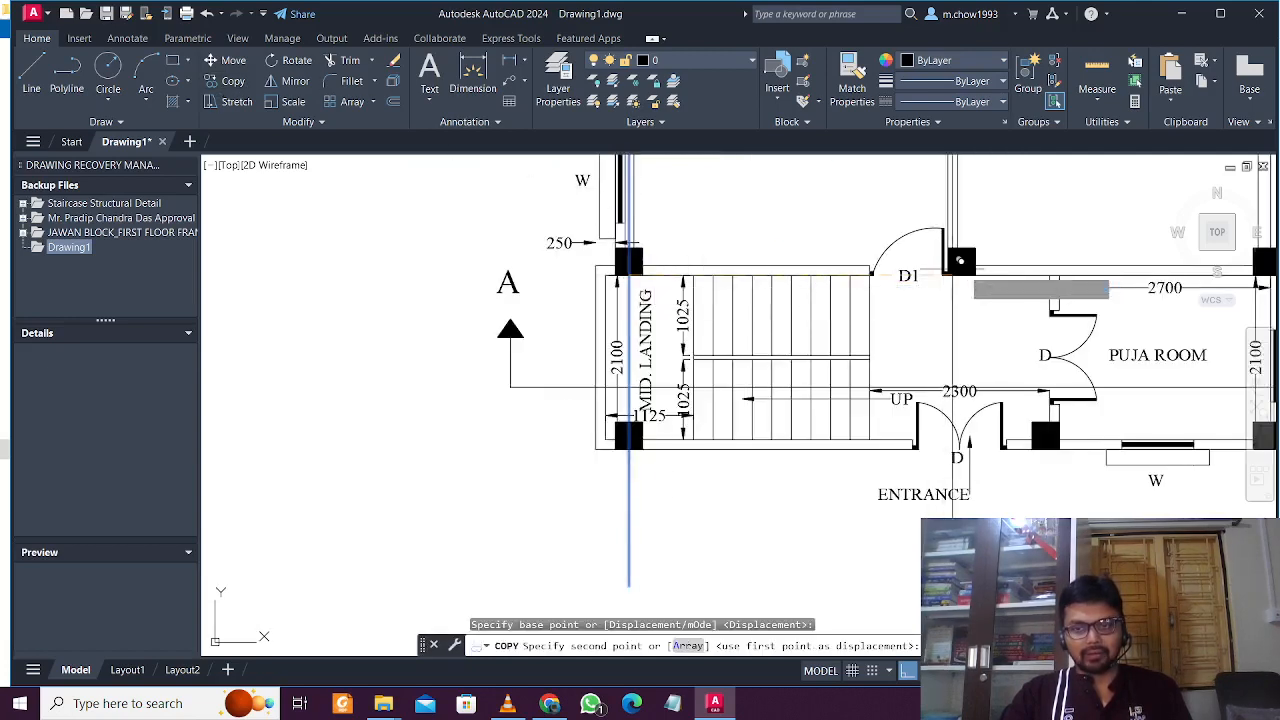
{"action": "left_click", "coordinate": [960, 263]}
{"action": "scroll", "coordinate": [950, 265], "scroll_direction": "down", "scroll_amount": 3}
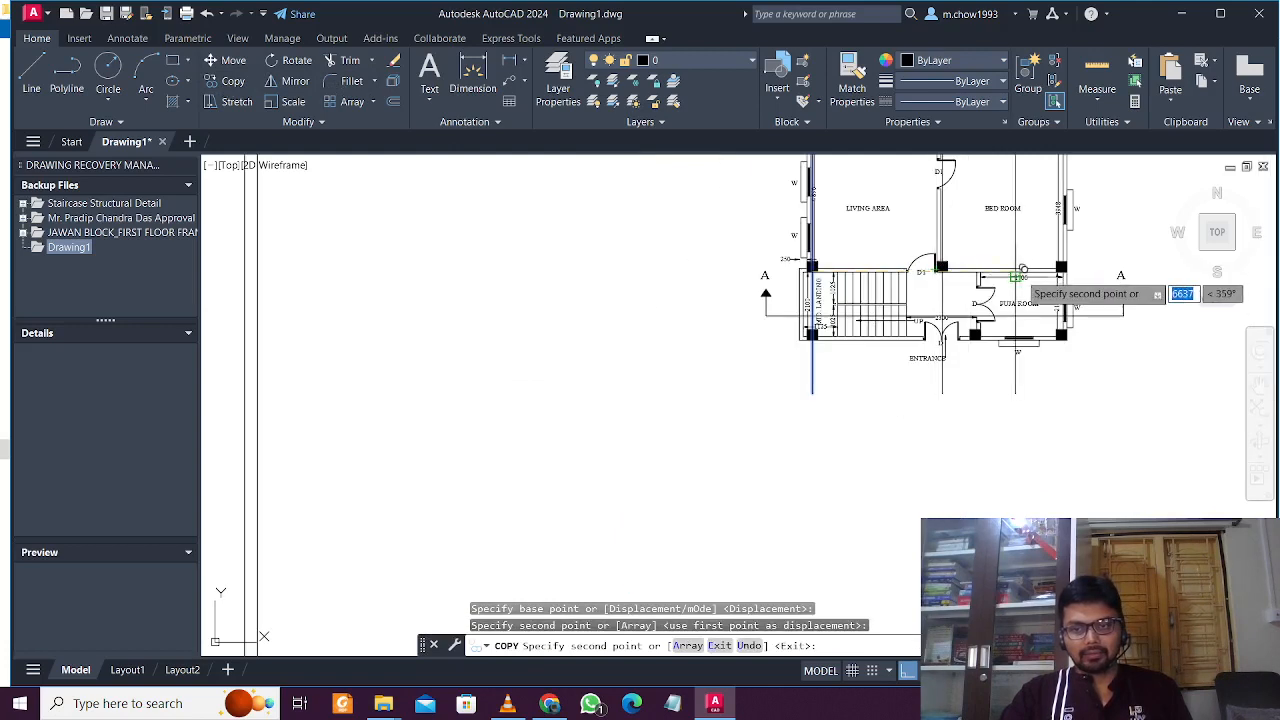
Step: Place further copies of the vertical line at the right-hand column row and the column between the entrance and puja room
{"action": "scroll", "coordinate": [1025, 277], "scroll_direction": "up", "scroll_amount": 5}
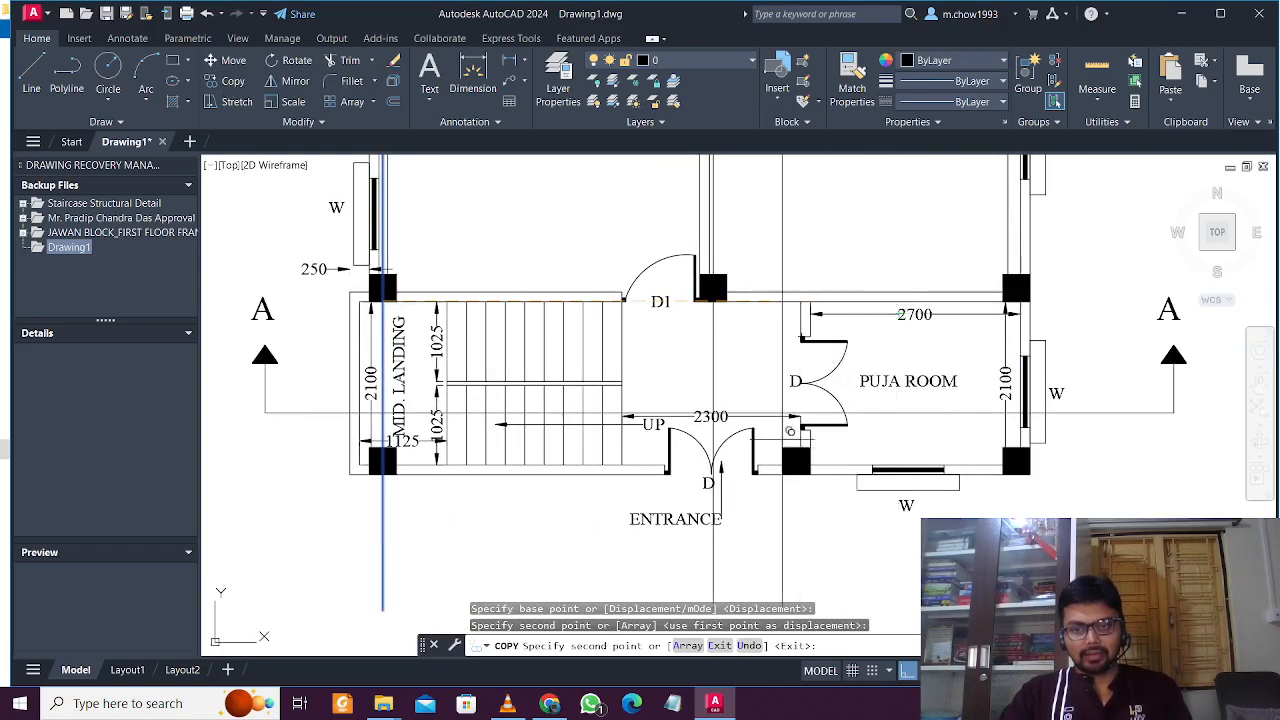
{"action": "scroll", "coordinate": [848, 335], "scroll_direction": "up", "scroll_amount": 2}
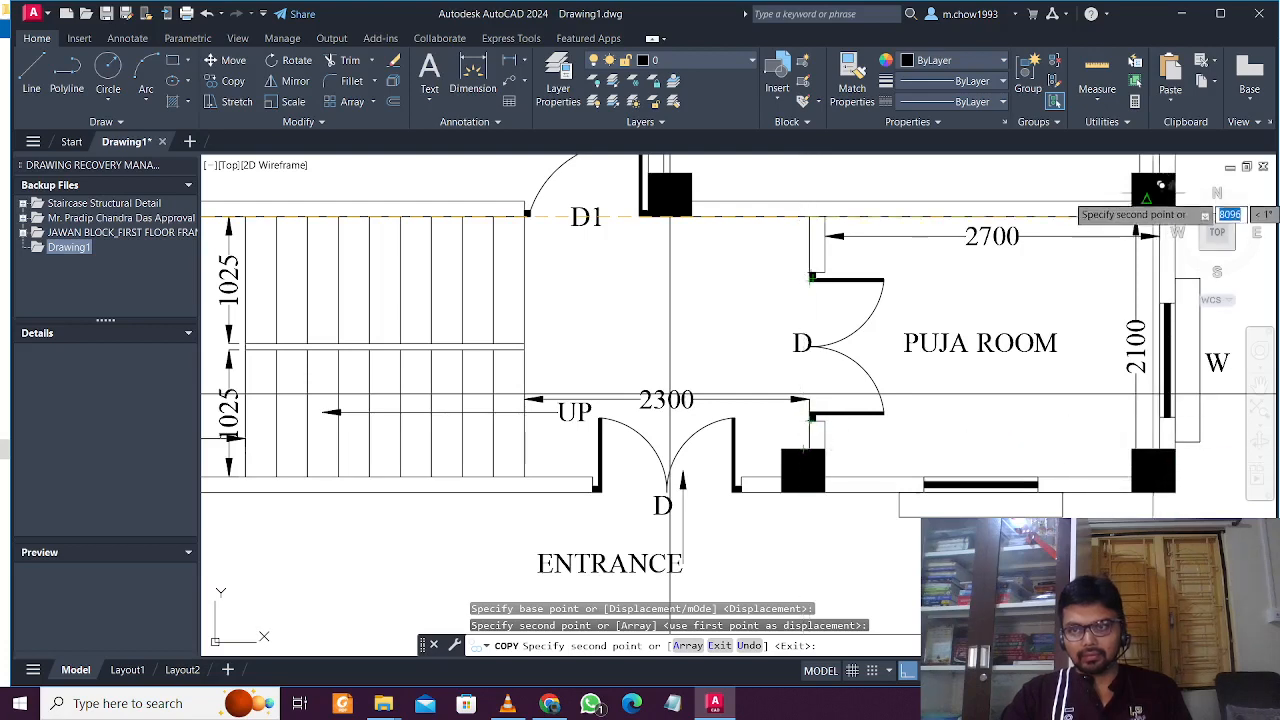
{"action": "middle_click_drag", "start_coordinate": [1139, 203], "coordinate": [1020, 300]}
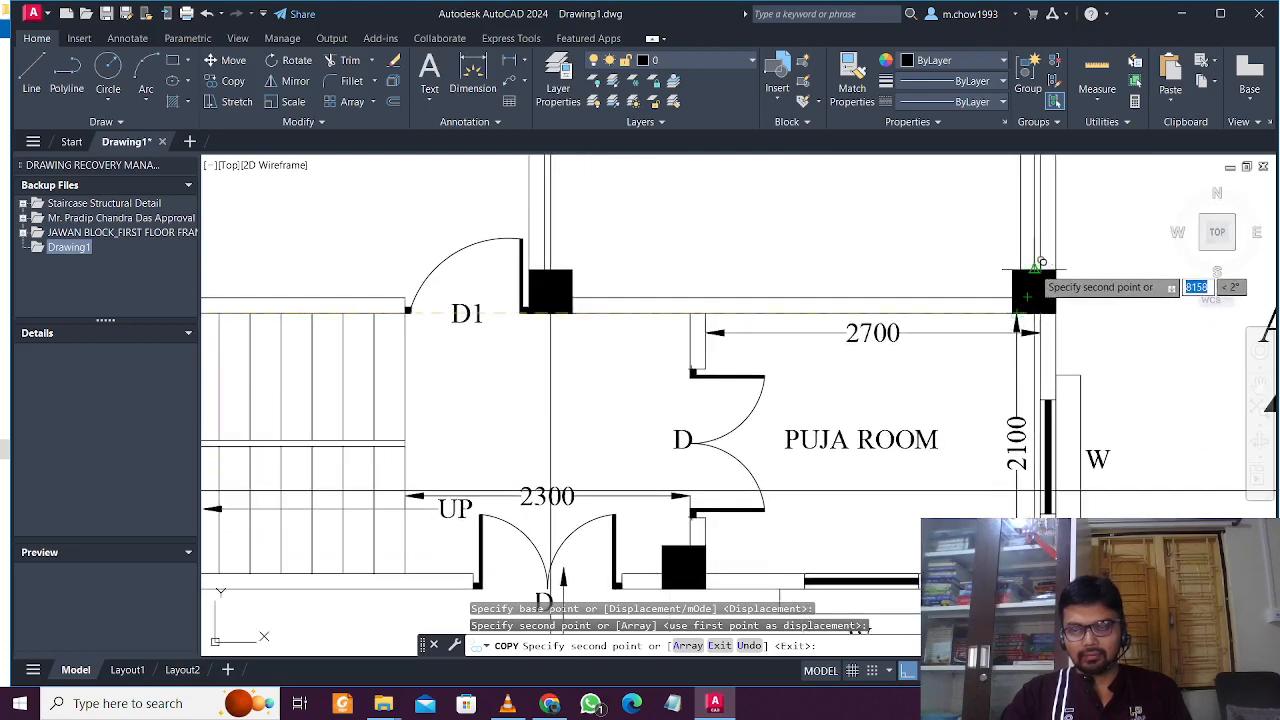
{"action": "left_click", "coordinate": [1040, 262]}
{"action": "middle_click_drag", "start_coordinate": [691, 545], "coordinate": [735, 425]}
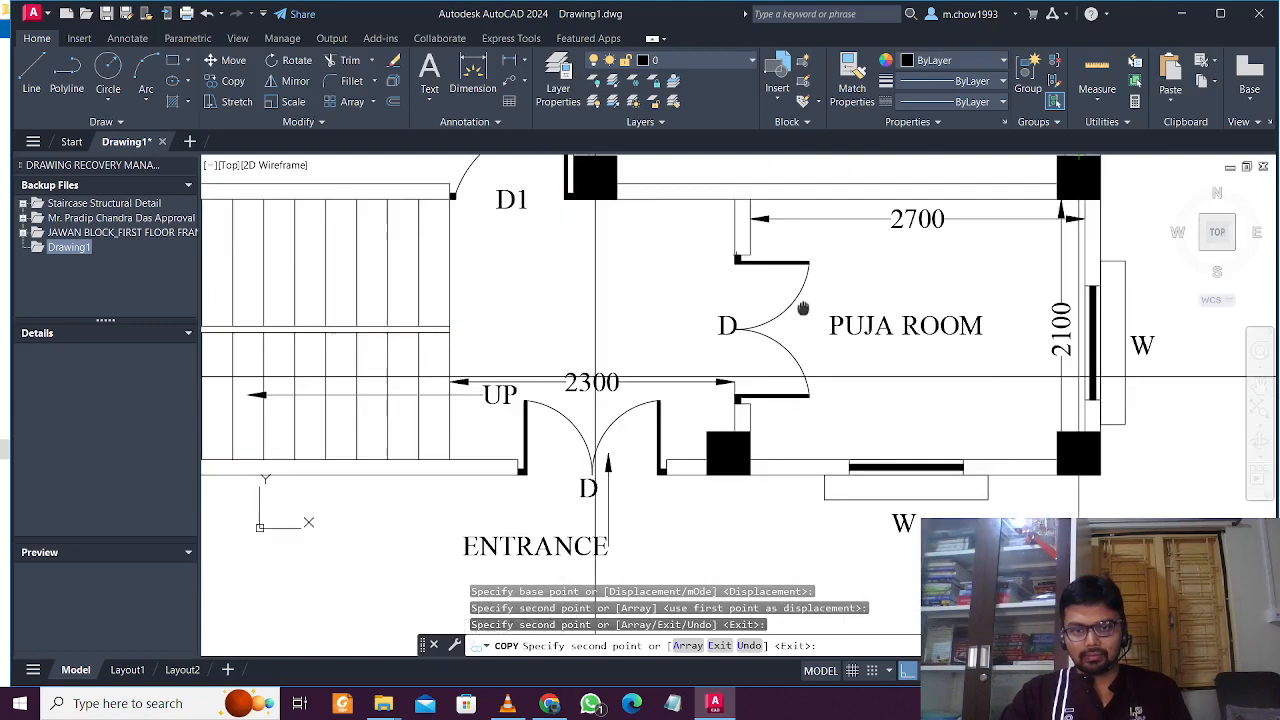
{"action": "left_click", "coordinate": [735, 425]}
{"action": "scroll", "coordinate": [735, 425], "scroll_direction": "down", "scroll_amount": 6}
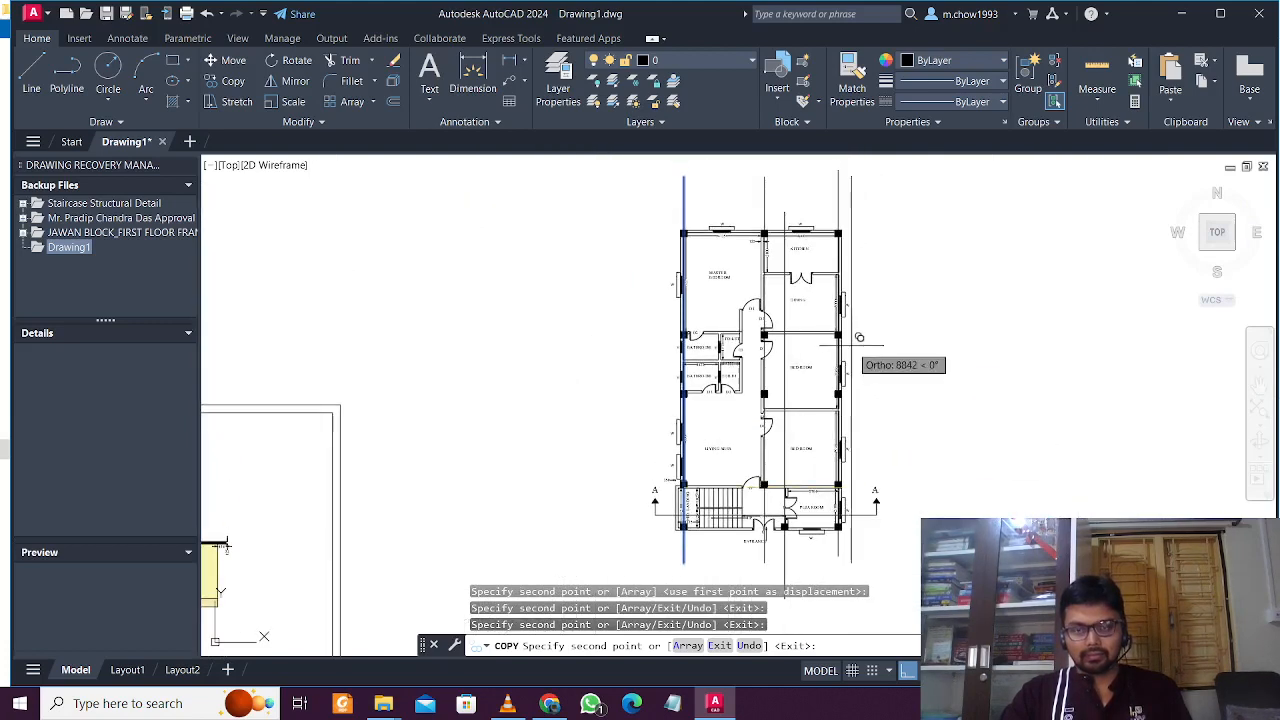
{"action": "key", "text": "Escape"}
Step: Draw a horizontal line about 1630 long, leftward from the left midpoint of the master bedroom's upper-left corner column
{"action": "scroll", "coordinate": [766, 408], "scroll_direction": "up", "scroll_amount": 3}
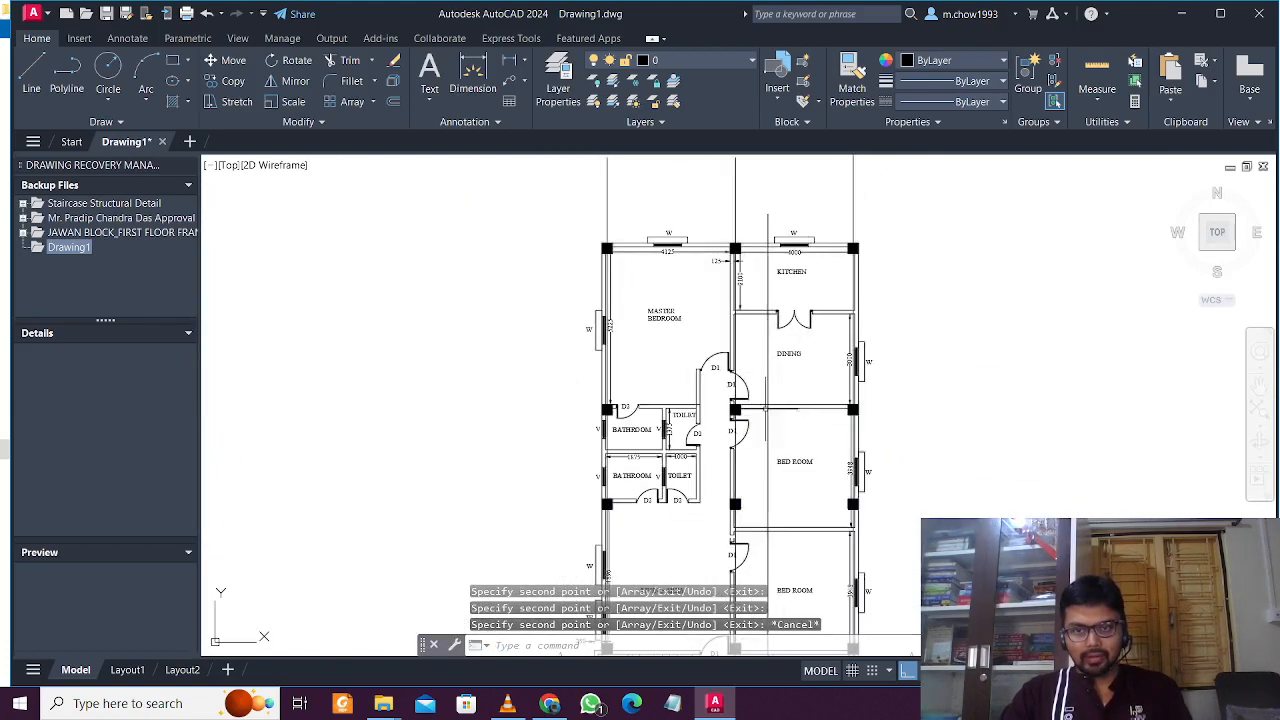
{"action": "scroll", "coordinate": [635, 213], "scroll_direction": "up", "scroll_amount": 4}
{"action": "middle_click_drag", "start_coordinate": [900, 258], "coordinate": [790, 459]}
{"action": "scroll", "coordinate": [663, 344], "scroll_direction": "down", "scroll_amount": 2}
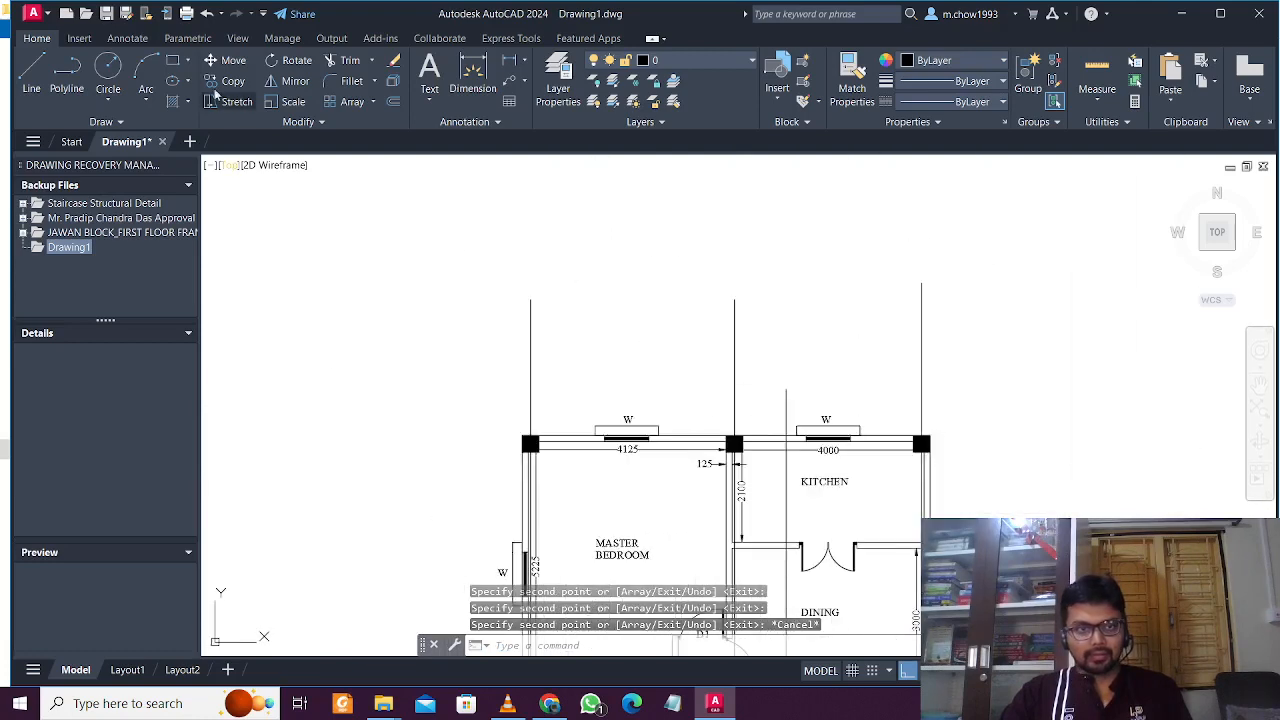
{"action": "left_click", "coordinate": [30, 86]}
{"action": "scroll", "coordinate": [528, 453], "scroll_direction": "up", "scroll_amount": 4}
{"action": "left_click", "coordinate": [512, 428]}
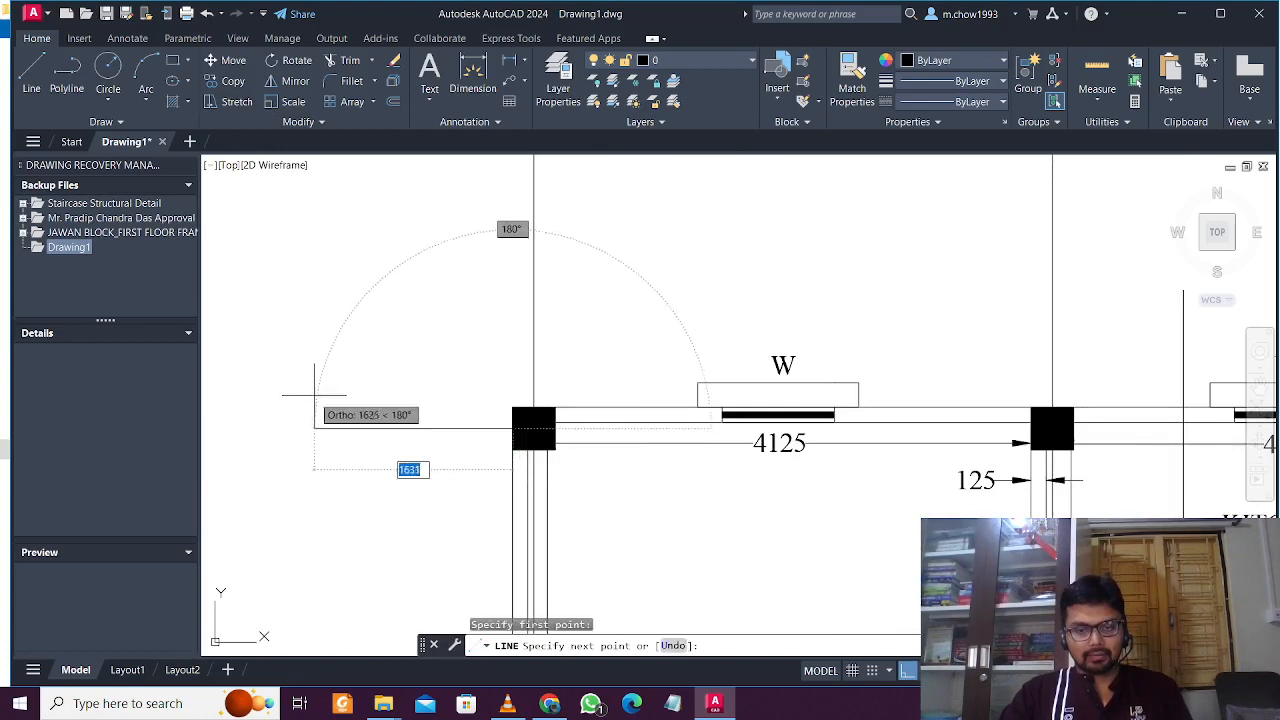
{"action": "left_click", "coordinate": [312, 396]}
{"action": "key", "text": "Escape"}
Step: Stretch the horizontal line's right end across the top column row to beyond the kitchen's corner column
{"action": "left_click", "coordinate": [438, 448]}
{"action": "left_click", "coordinate": [429, 378]}
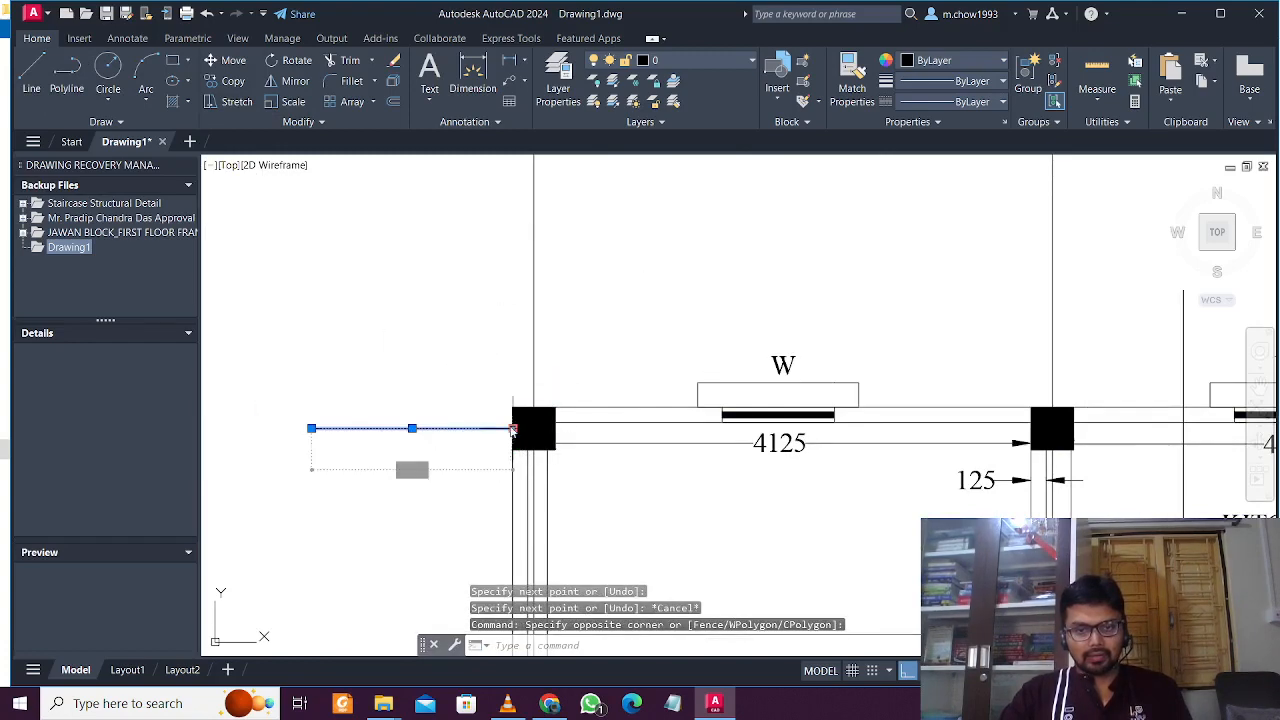
{"action": "left_click", "coordinate": [512, 428]}
{"action": "scroll", "coordinate": [512, 428], "scroll_direction": "down", "scroll_amount": 4}
{"action": "left_click", "coordinate": [1036, 428]}
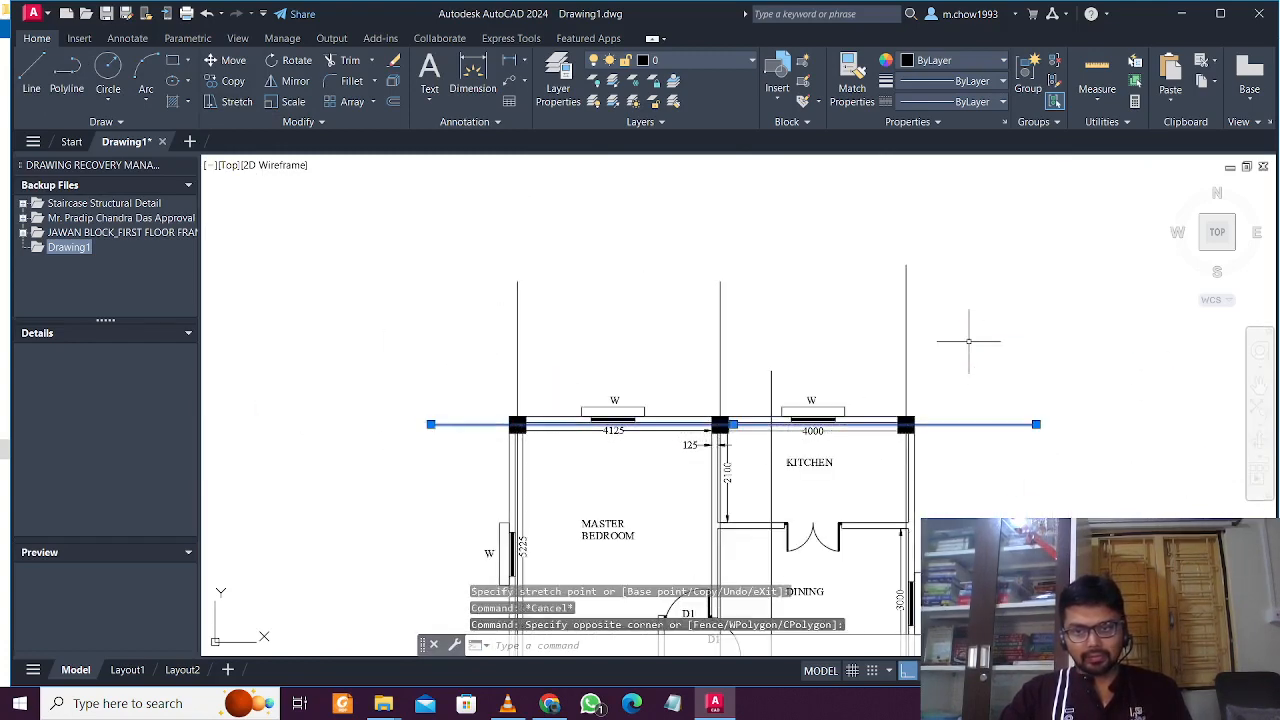
Step: Copy the horizontal line from the kitchen's corner column down to the second and third column rows
{"action": "left_click", "coordinate": [232, 81]}
{"action": "scroll", "coordinate": [906, 410], "scroll_direction": "up", "scroll_amount": 5}
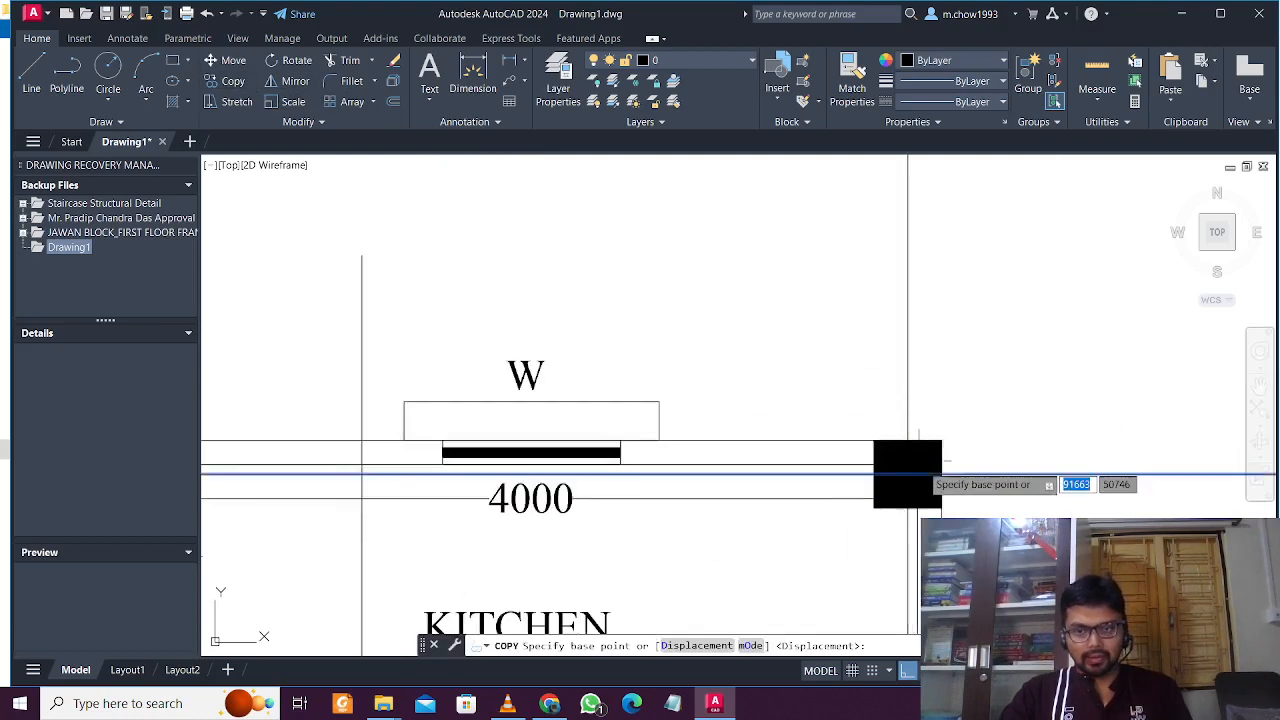
{"action": "left_click", "coordinate": [948, 458]}
{"action": "scroll", "coordinate": [948, 458], "scroll_direction": "down", "scroll_amount": 5}
{"action": "scroll", "coordinate": [869, 368], "scroll_direction": "up", "scroll_amount": 6}
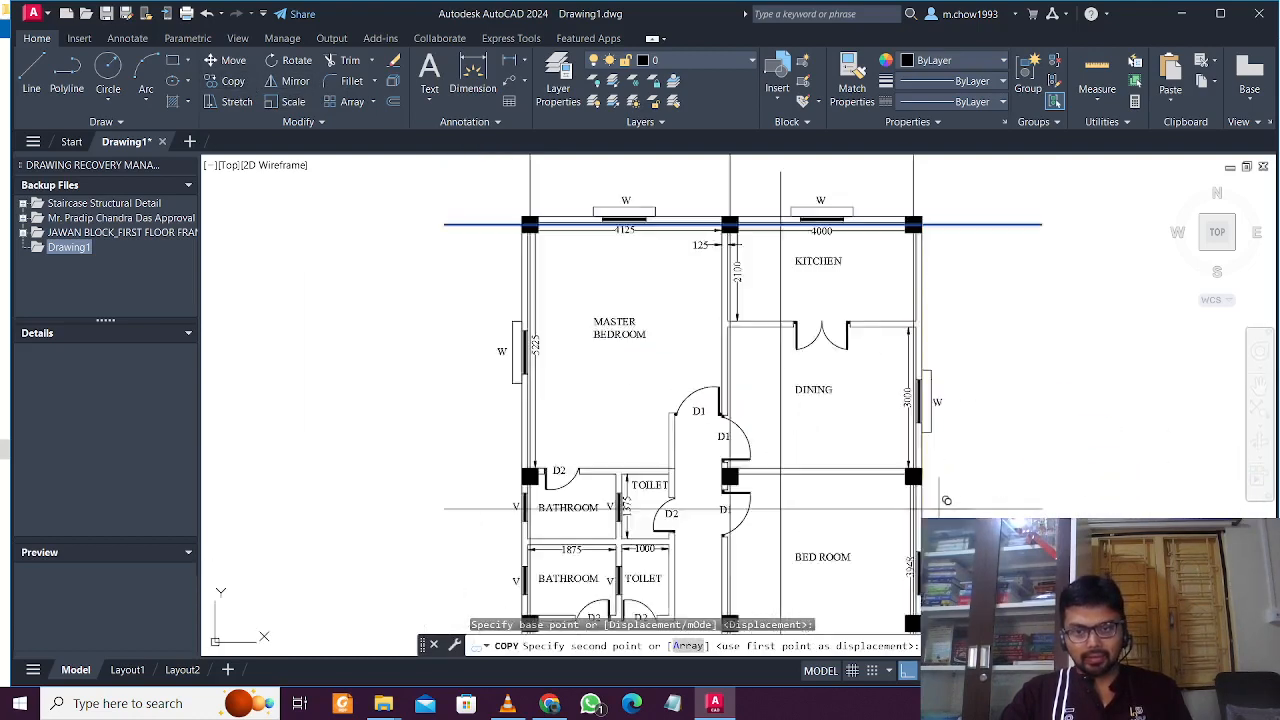
{"action": "left_click", "coordinate": [869, 368]}
{"action": "scroll", "coordinate": [880, 495], "scroll_direction": "down", "scroll_amount": 5}
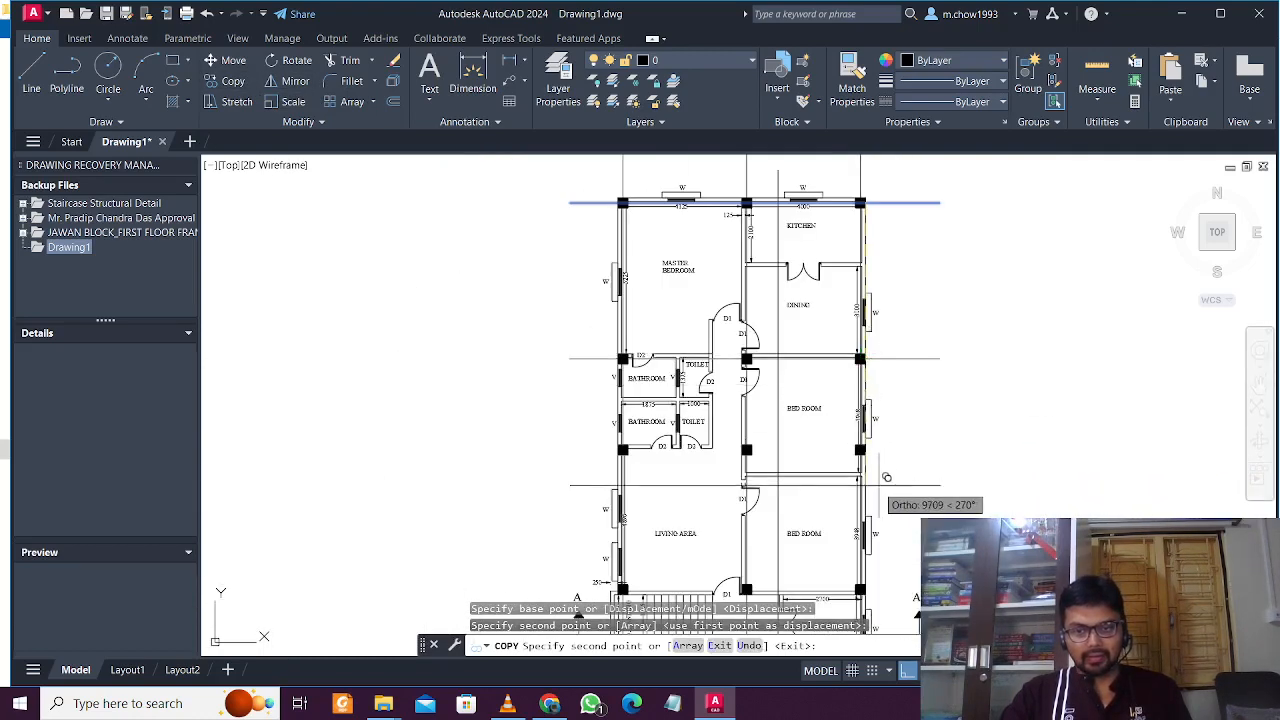
{"action": "scroll", "coordinate": [829, 350], "scroll_direction": "up", "scroll_amount": 6}
{"action": "left_click", "coordinate": [829, 338]}
{"action": "scroll", "coordinate": [829, 338], "scroll_direction": "down", "scroll_amount": 5}
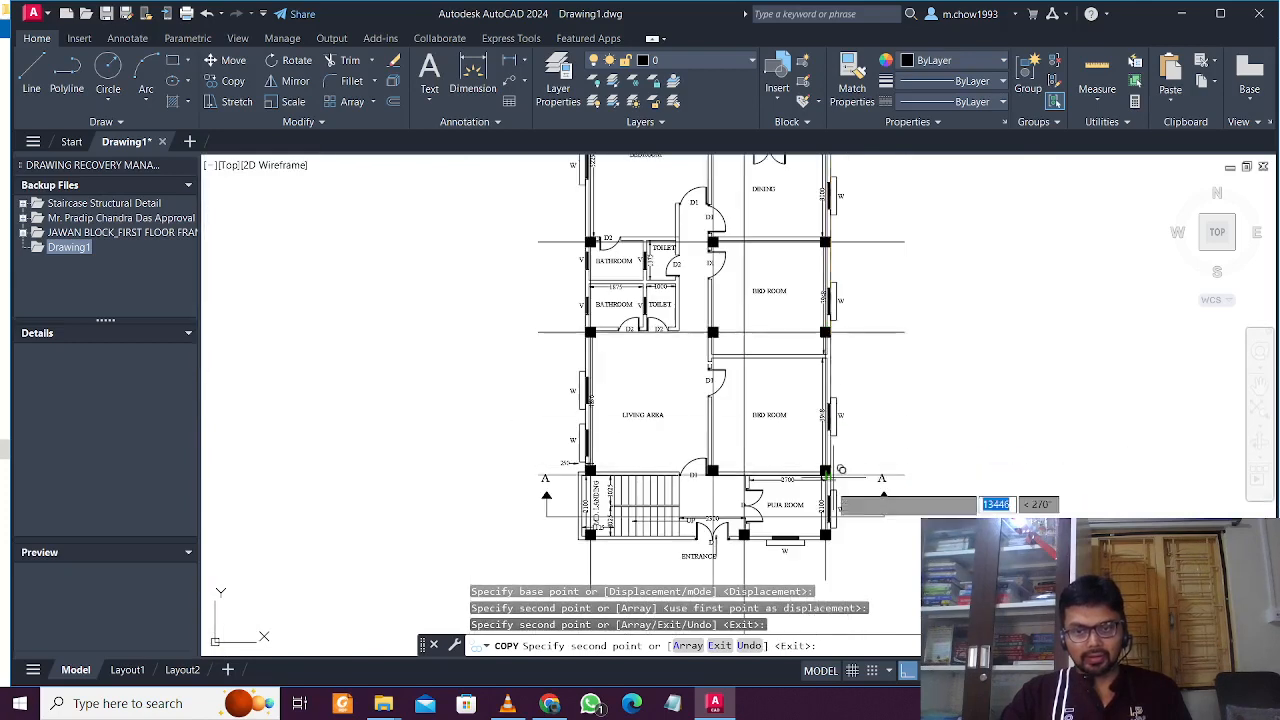
Step: Place two more copies of the horizontal line at the column rows above and below the staircase and puja room
{"action": "scroll", "coordinate": [826, 373], "scroll_direction": "up", "scroll_amount": 6}
{"action": "left_click", "coordinate": [826, 373]}
{"action": "scroll", "coordinate": [850, 378], "scroll_direction": "down", "scroll_amount": 5}
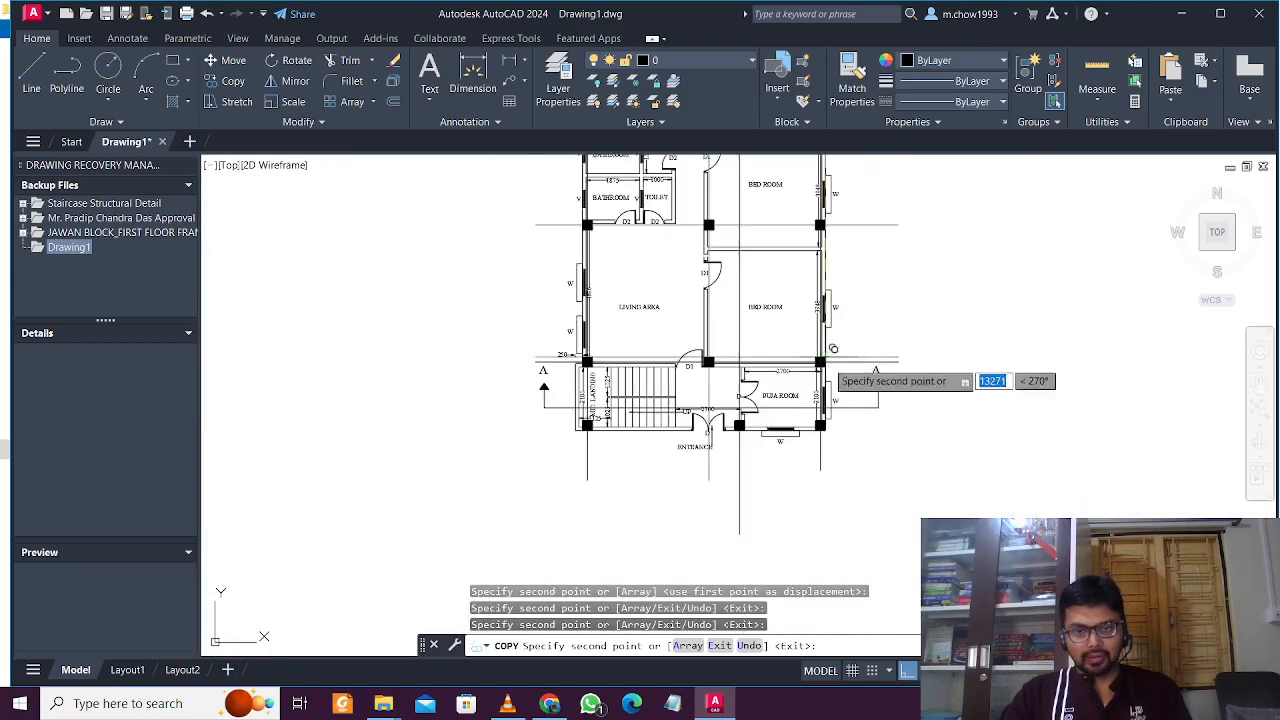
{"action": "scroll", "coordinate": [829, 437], "scroll_direction": "up", "scroll_amount": 6}
{"action": "scroll", "coordinate": [843, 350], "scroll_direction": "down", "scroll_amount": 5}
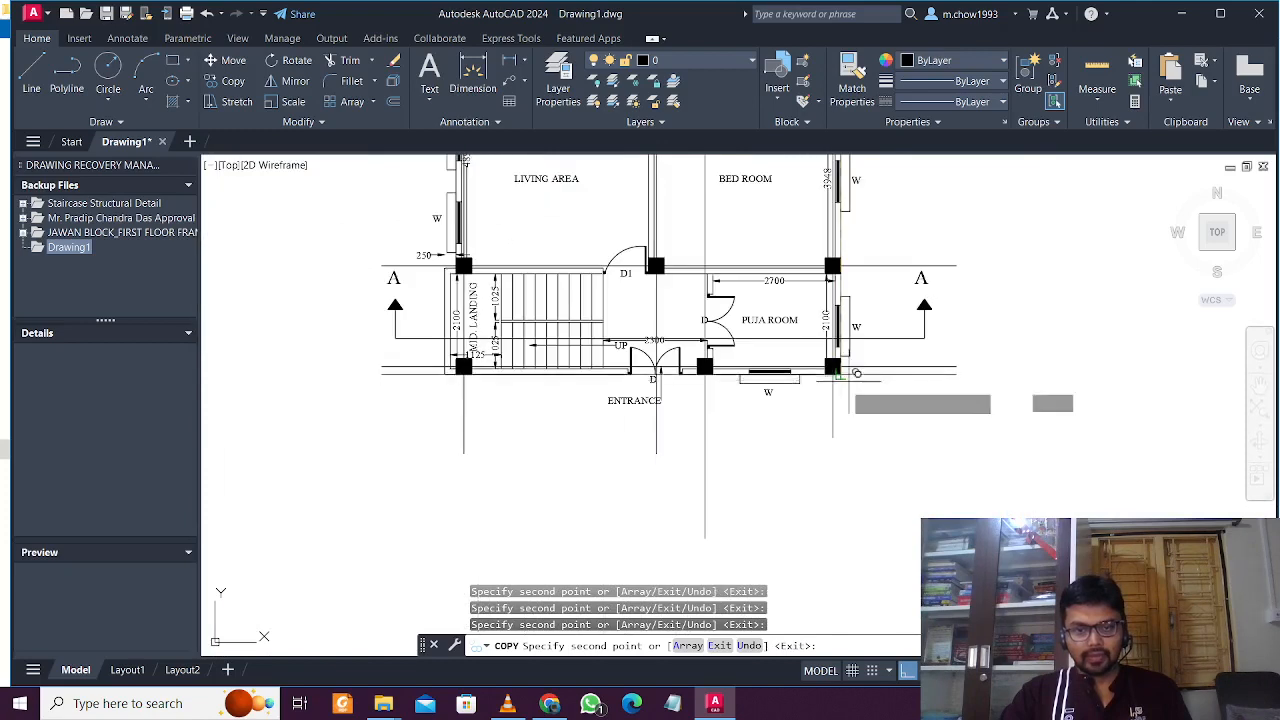
{"action": "middle_click_drag", "start_coordinate": [639, 413], "coordinate": [679, 470]}
{"action": "key", "text": "Escape"}
Step: Examine how the vertical and horizontal centre lines pass through the columns across the floor plan
{"action": "scroll", "coordinate": [679, 470], "scroll_direction": "up", "scroll_amount": 4}
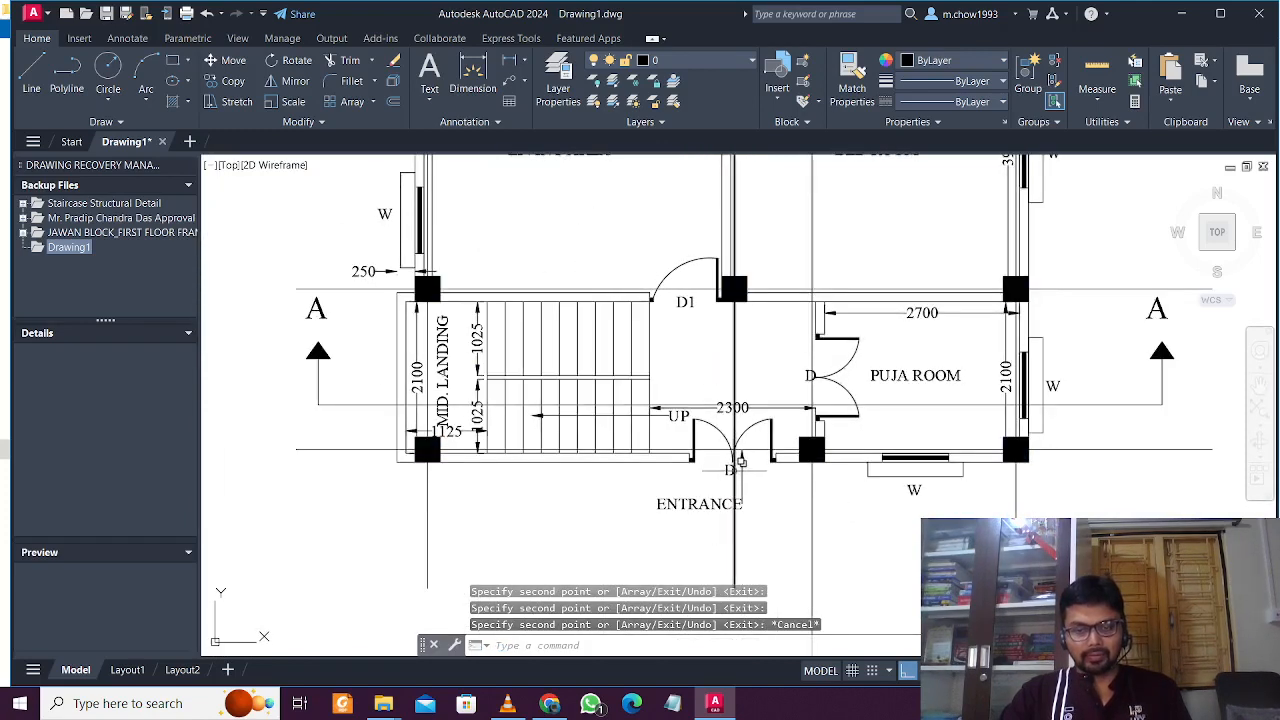
{"action": "scroll", "coordinate": [740, 462], "scroll_direction": "down", "scroll_amount": 4}
{"action": "middle_click_drag", "start_coordinate": [719, 266], "coordinate": [727, 360]}
{"action": "scroll", "coordinate": [730, 340], "scroll_direction": "up", "scroll_amount": 2}
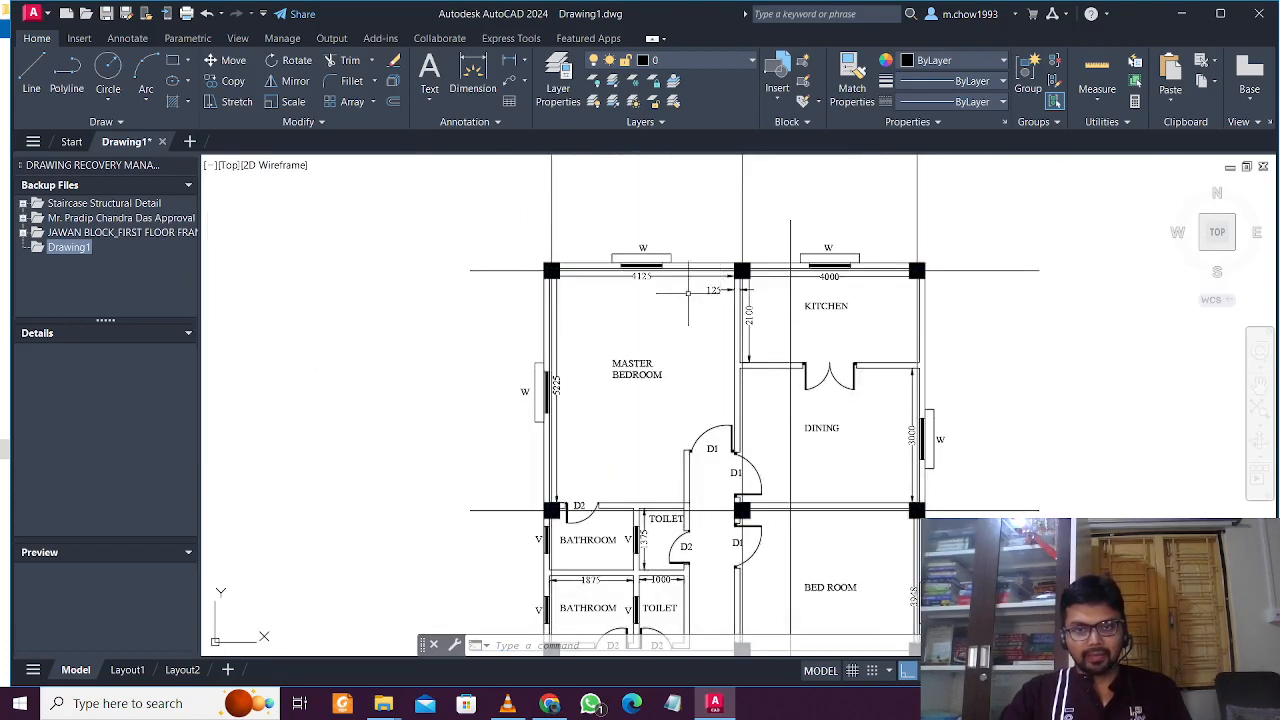
{"action": "middle_click_drag", "start_coordinate": [688, 294], "coordinate": [700, 353]}
{"action": "scroll", "coordinate": [620, 271], "scroll_direction": "down", "scroll_amount": 2}
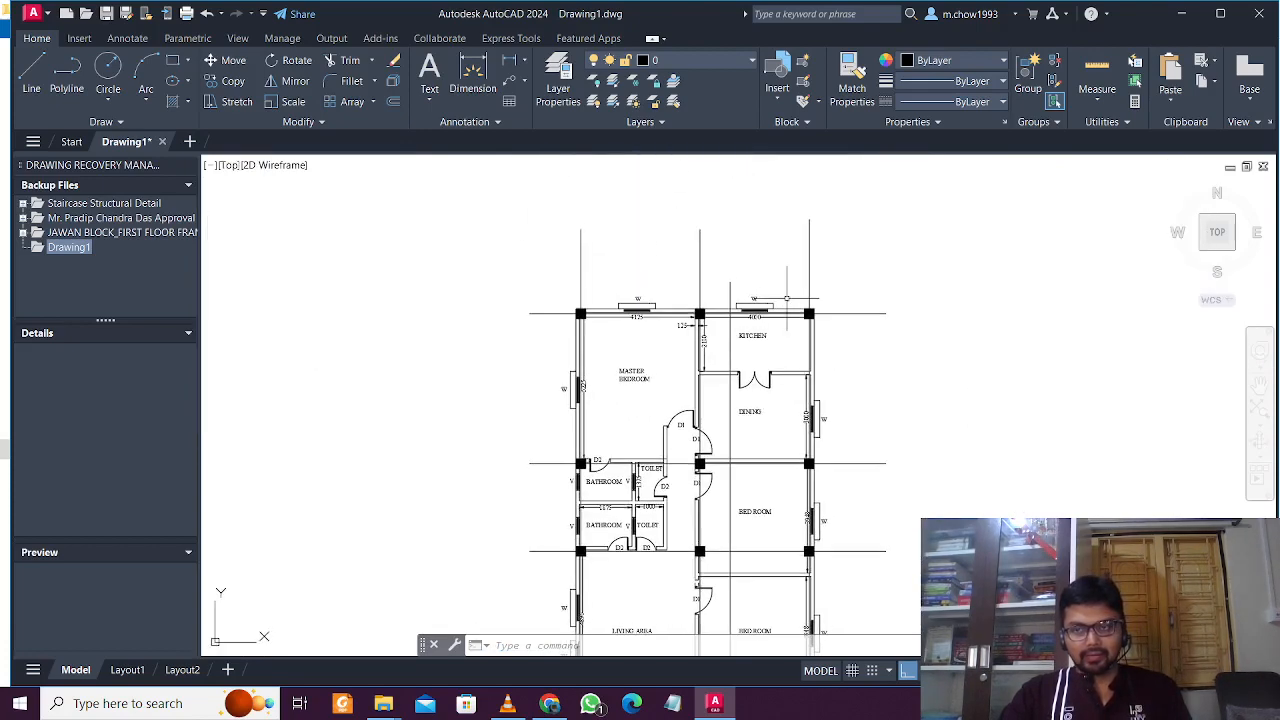
{"action": "middle_click_drag", "start_coordinate": [786, 298], "coordinate": [756, 302]}
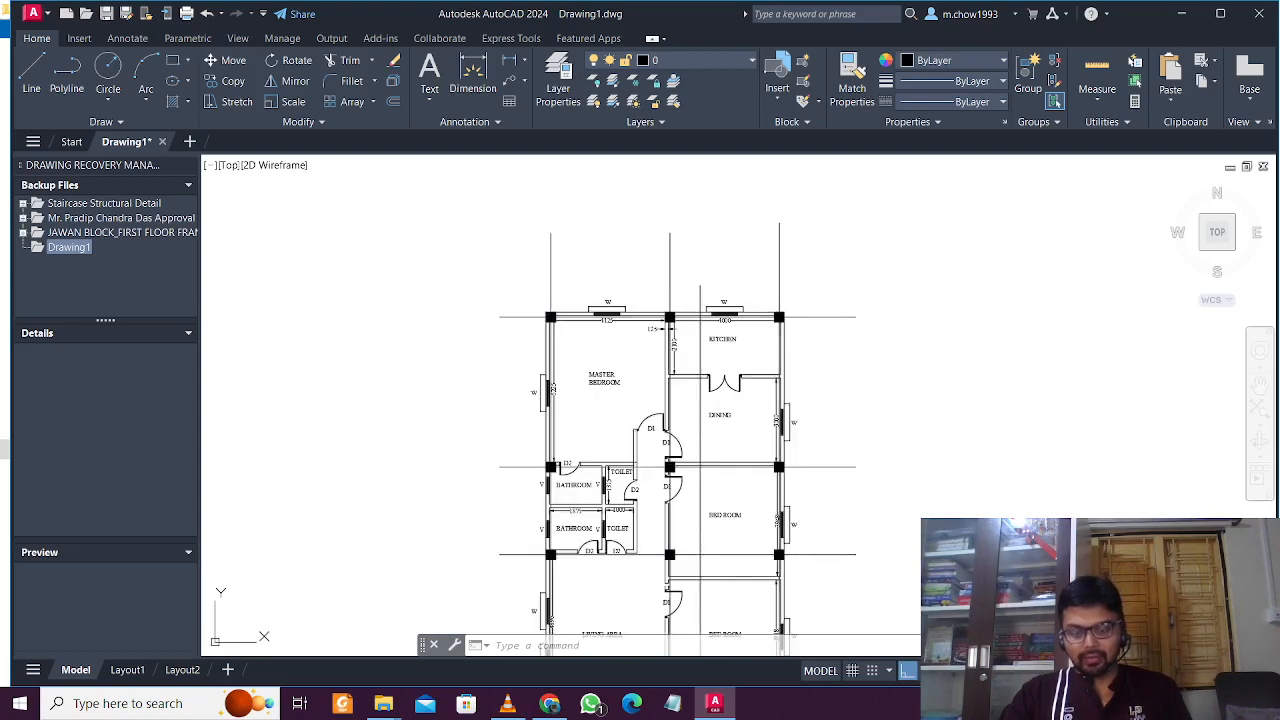
Step: Switch to STAAD.Pro, start a new model and browse for its location to youtube\Plan Live Sessions\Project 2 on drive E
{"action": "key", "text": "F8"}
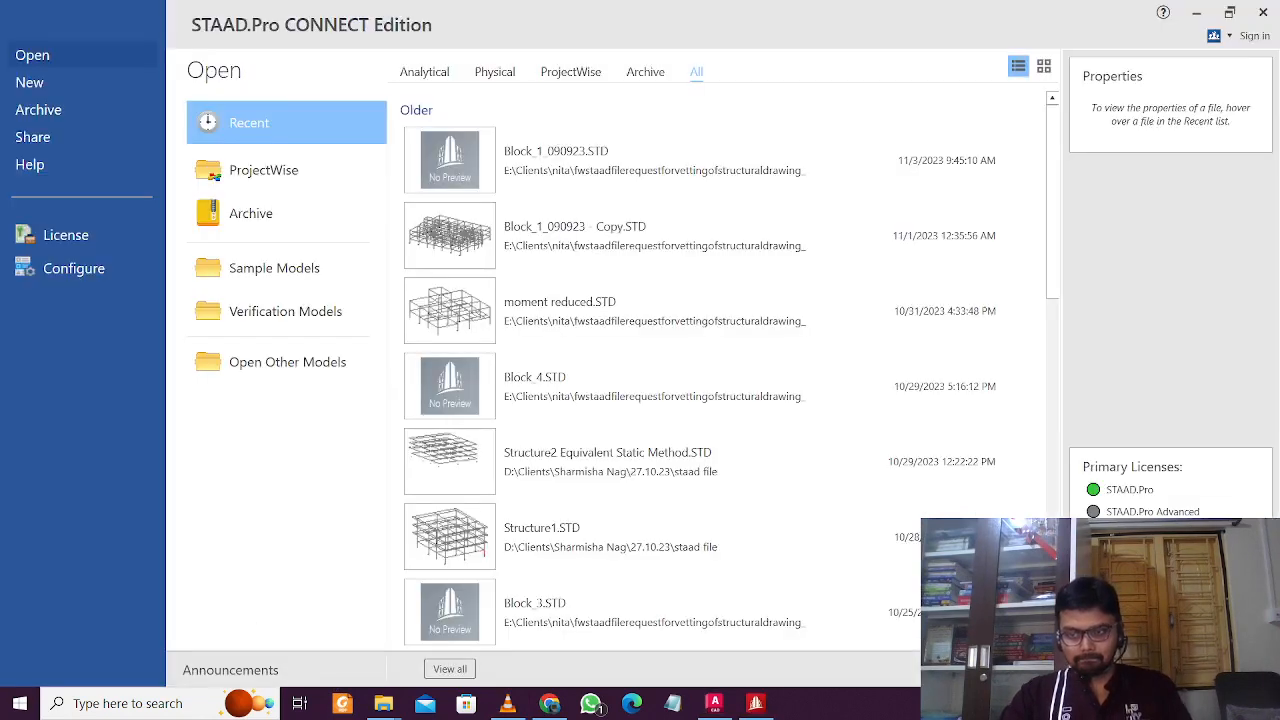
{"action": "left_click", "coordinate": [47, 82]}
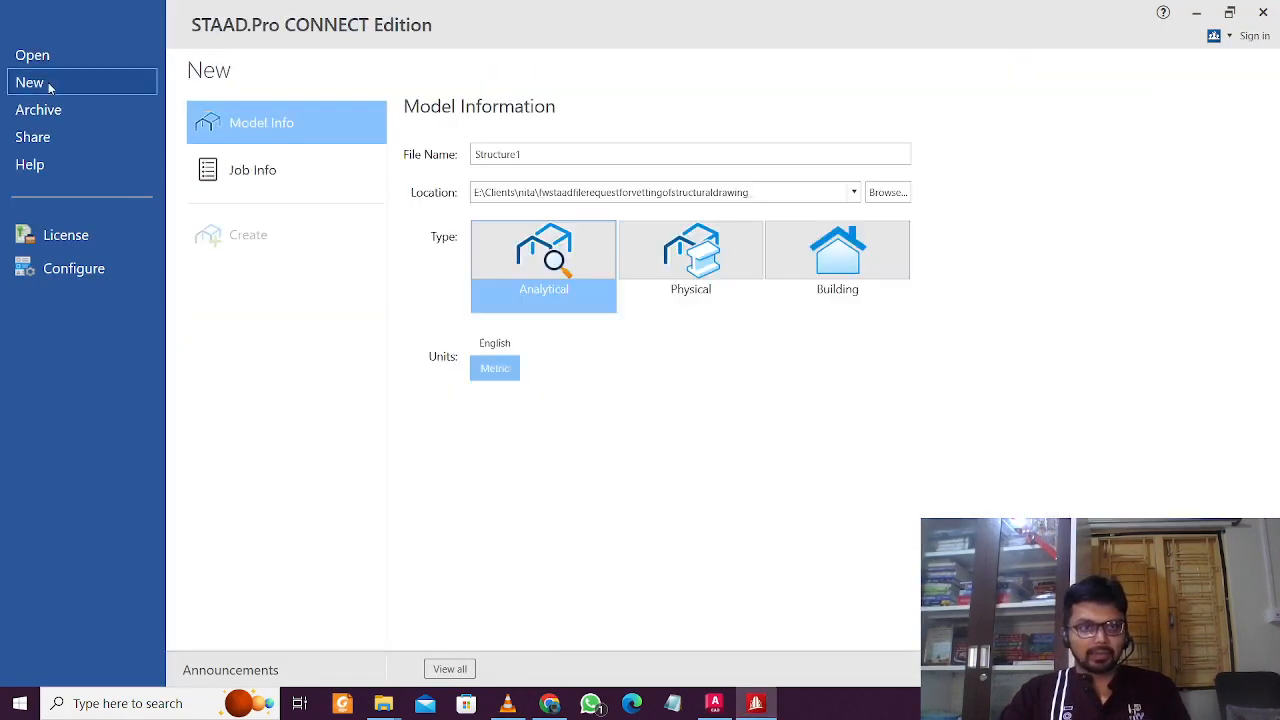
{"action": "left_click", "coordinate": [904, 196]}
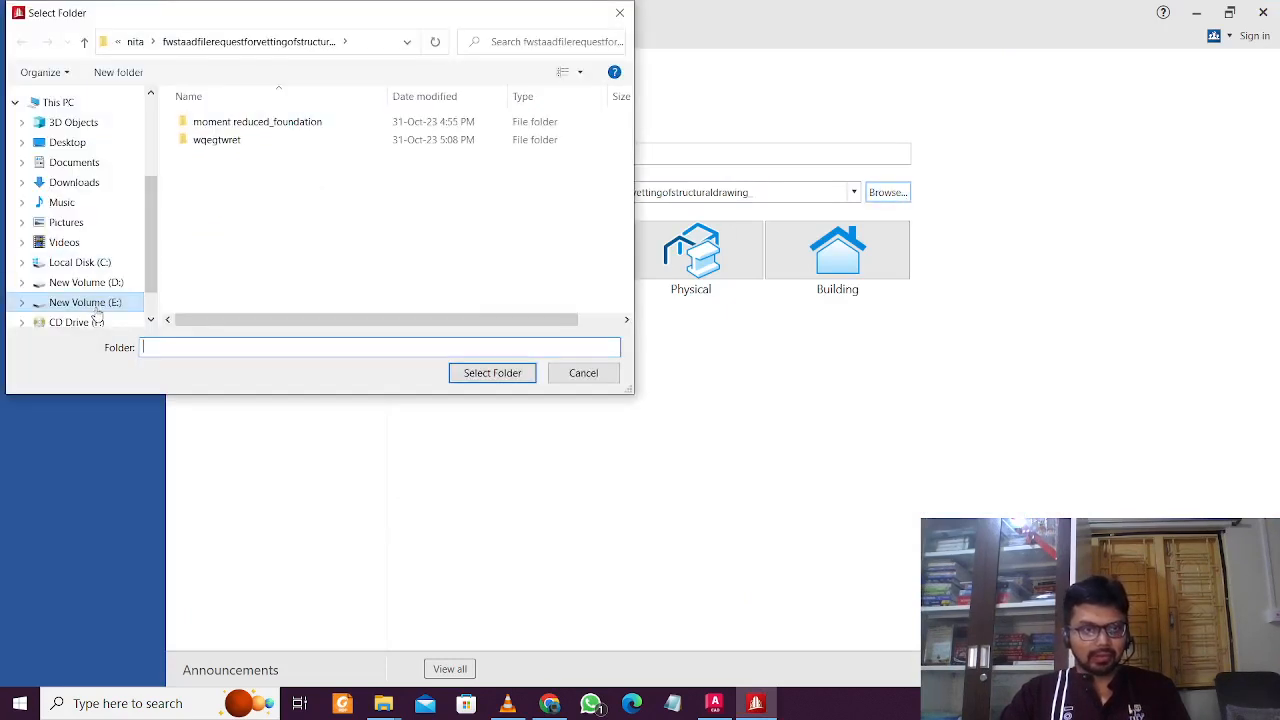
{"action": "left_click", "coordinate": [228, 230]}
{"action": "scroll", "coordinate": [228, 230], "scroll_direction": "down", "scroll_amount": 3}
{"action": "left_click", "coordinate": [232, 300]}
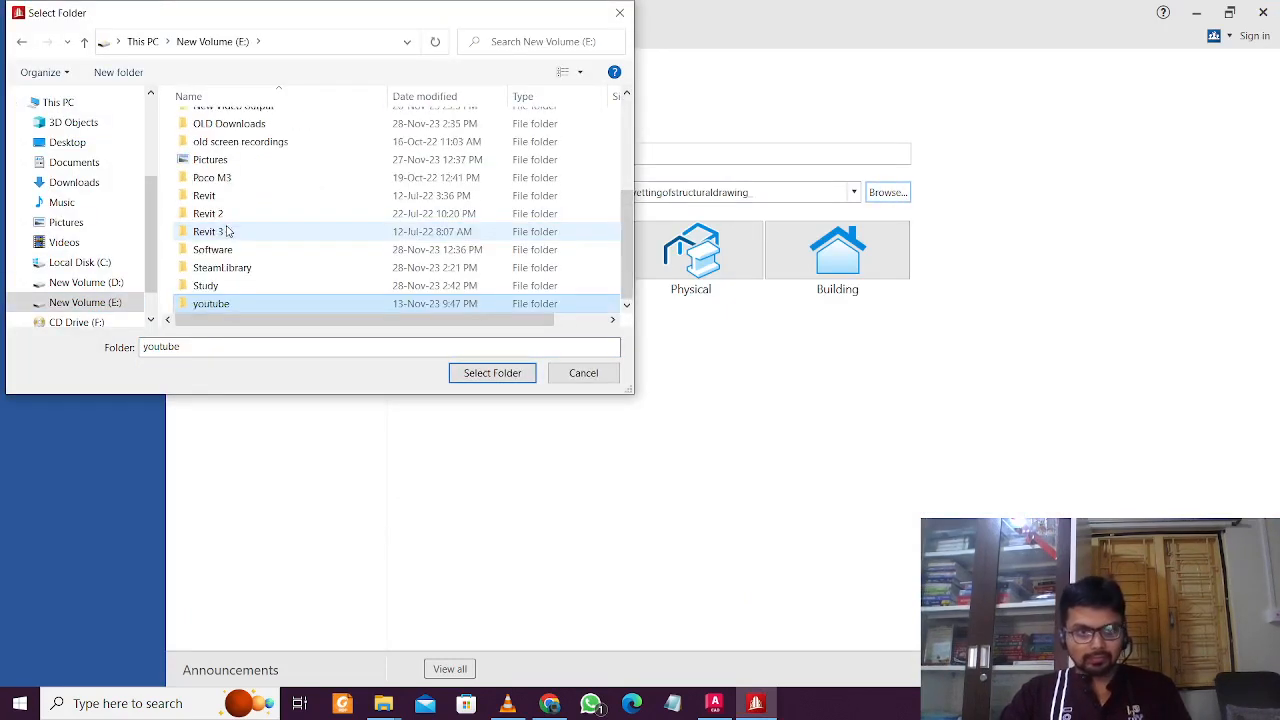
{"action": "double_click", "coordinate": [238, 303]}
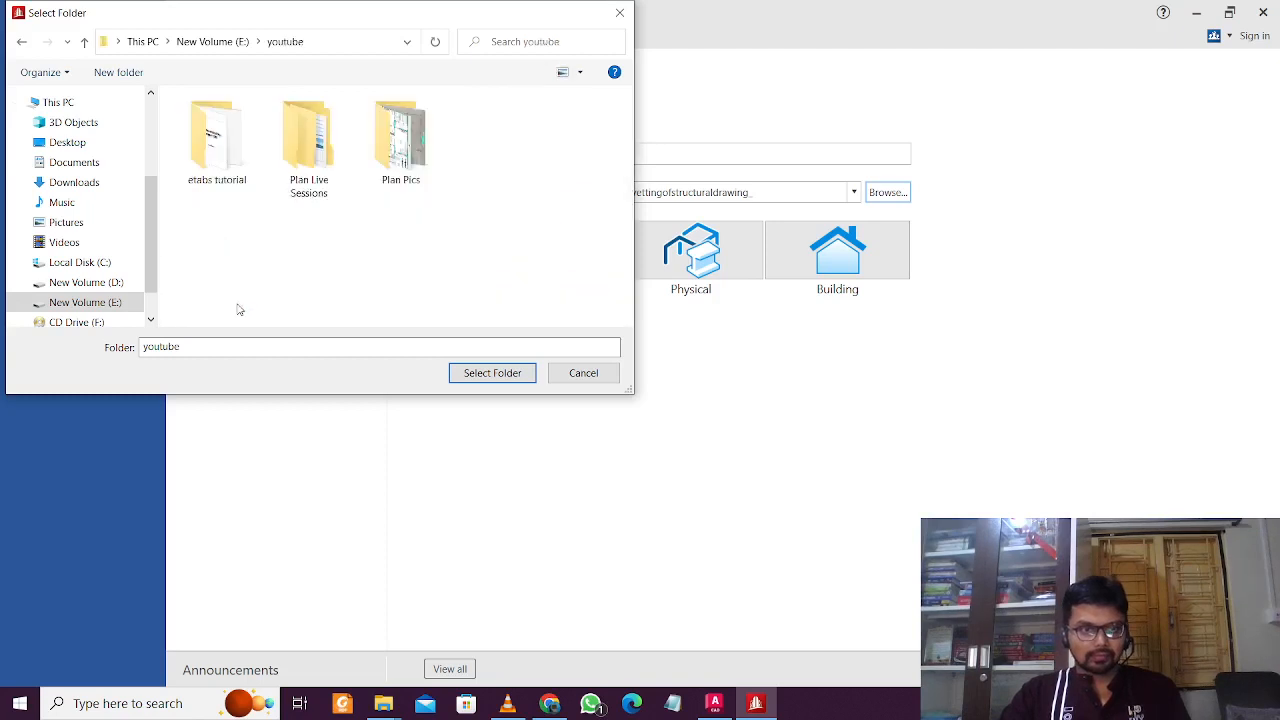
{"action": "double_click", "coordinate": [312, 172]}
{"action": "double_click", "coordinate": [320, 146]}
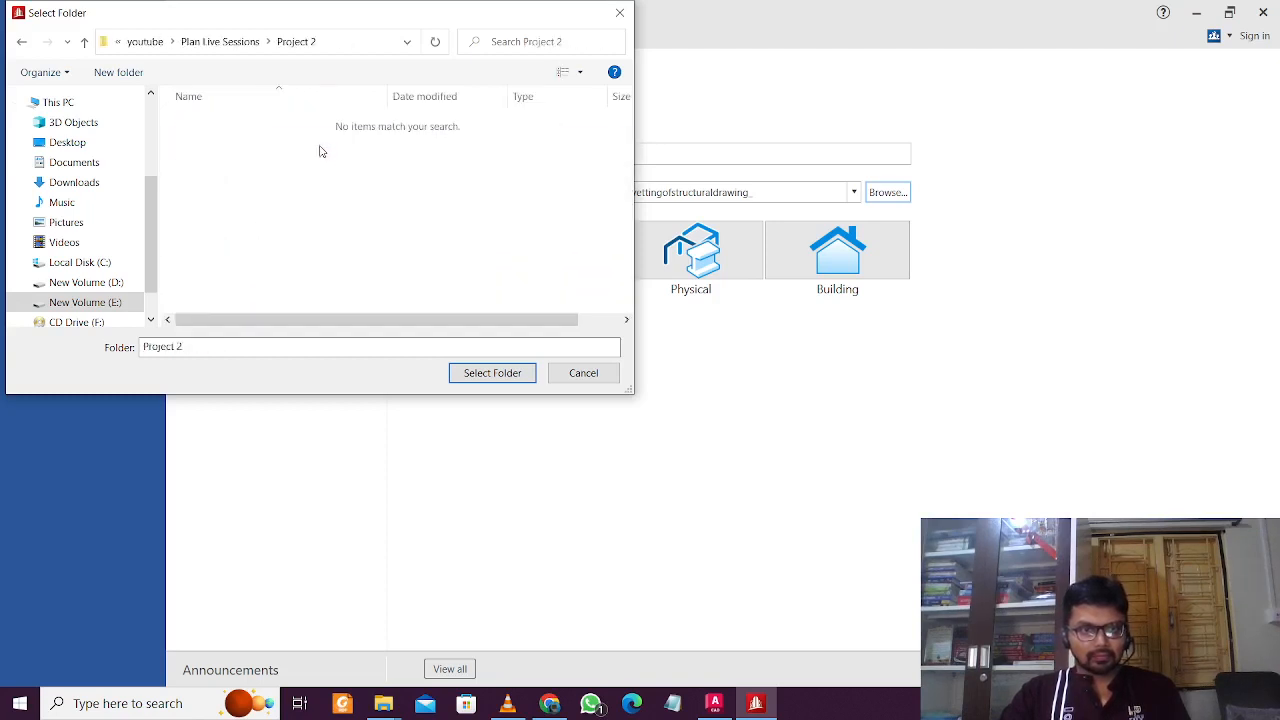
Step: Create a folder named "staad file" inside Project 2 and open it
{"action": "right_click", "coordinate": [288, 233]}
{"action": "mouse_move", "coordinate": [425, 443]}
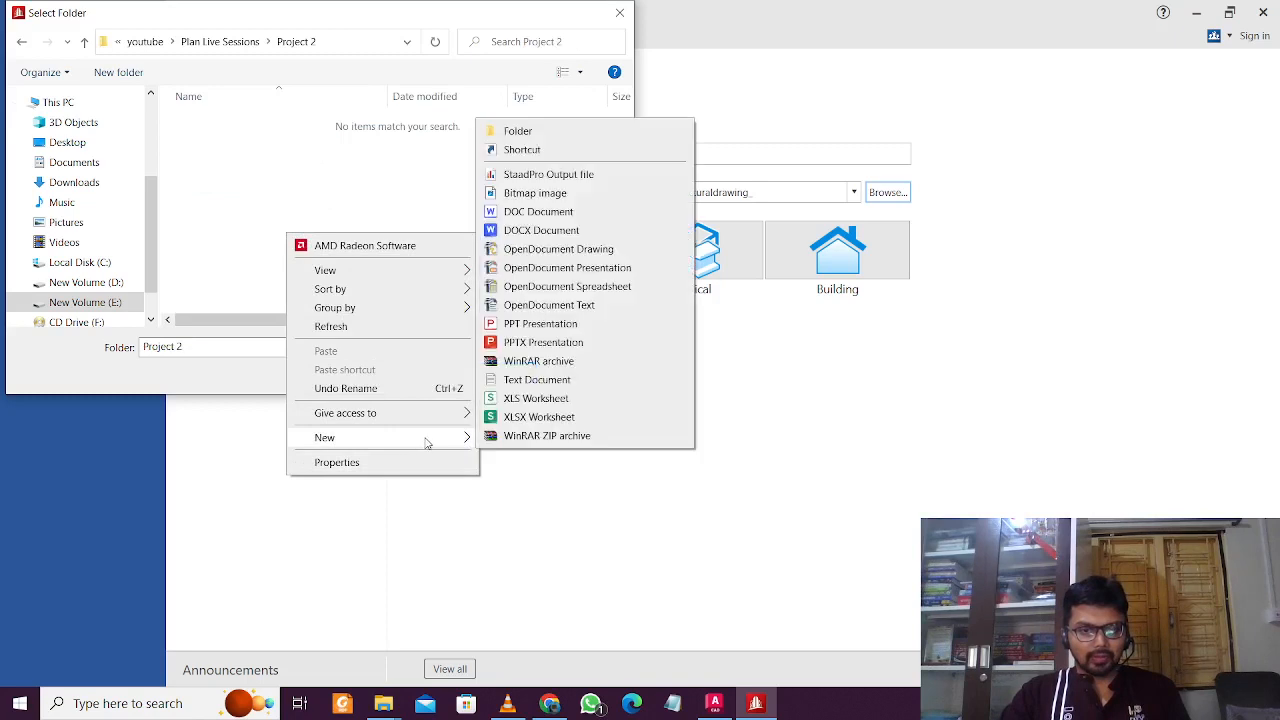
{"action": "left_click", "coordinate": [574, 131]}
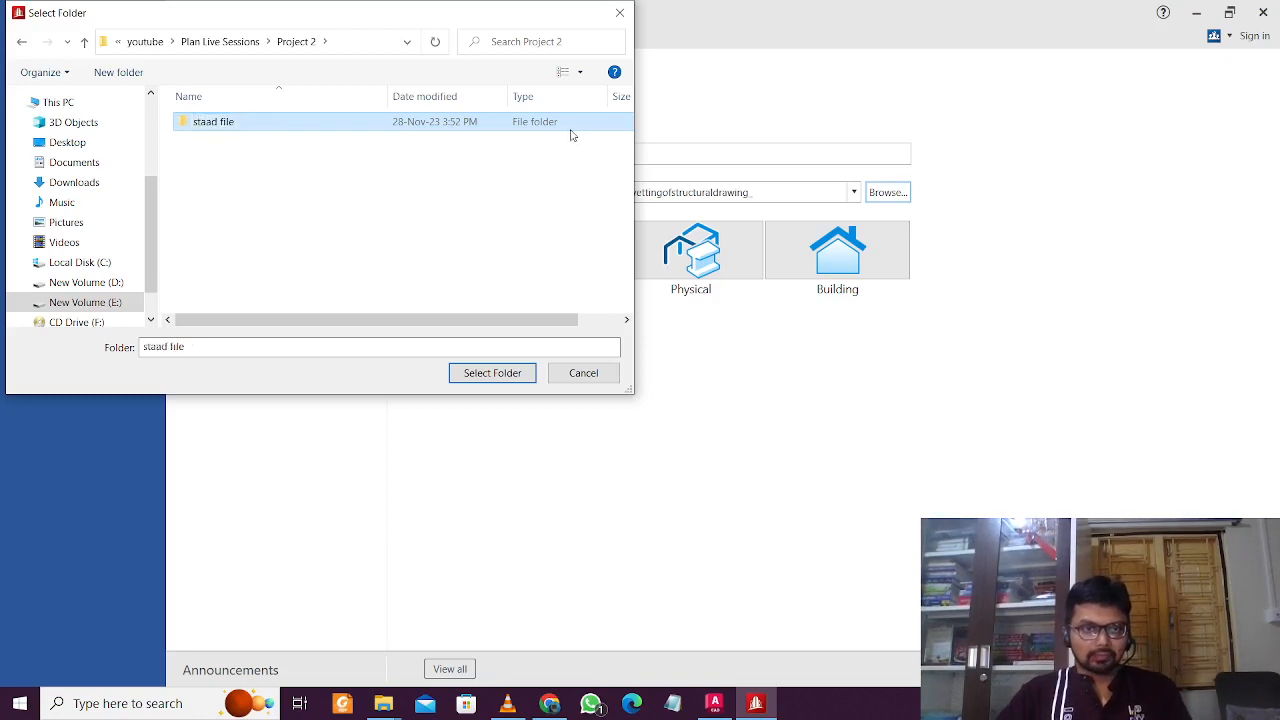
{"action": "double_click", "coordinate": [571, 130]}
Step: Create the analytical metric model Structure1 in the staad file folder and show it in plan view from the top
{"action": "left_click", "coordinate": [492, 373]}
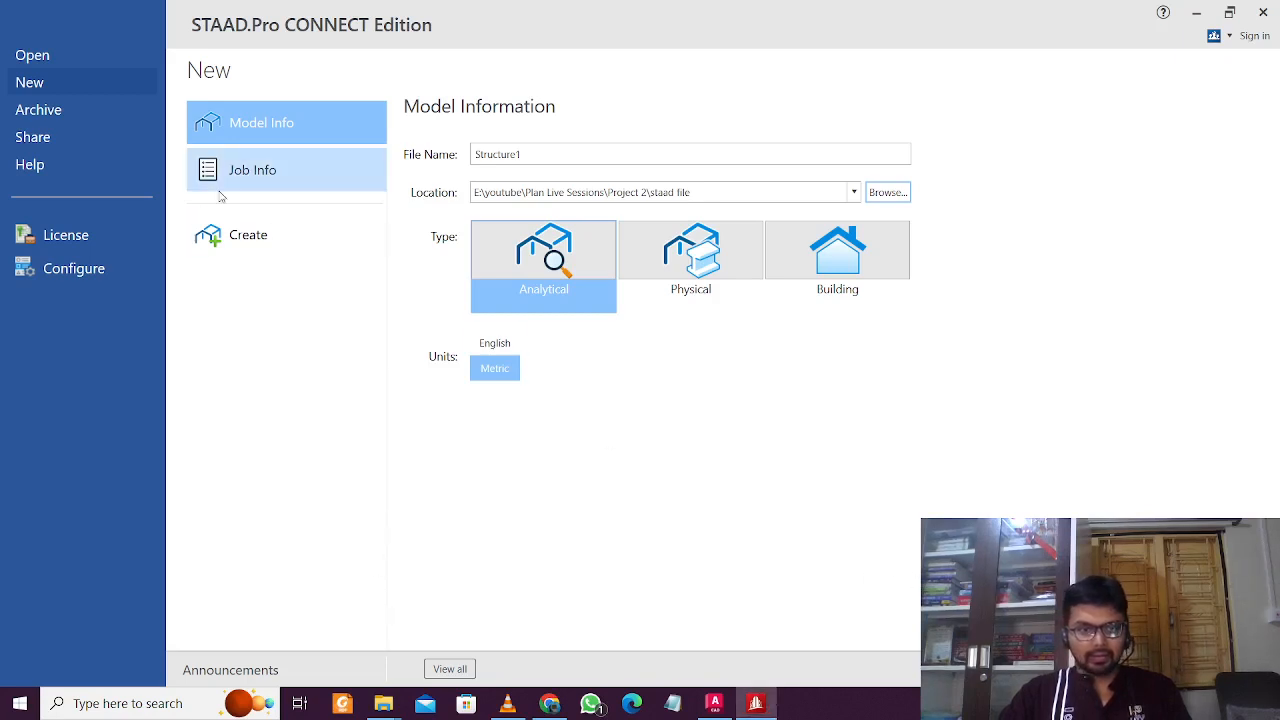
{"action": "left_click", "coordinate": [230, 234]}
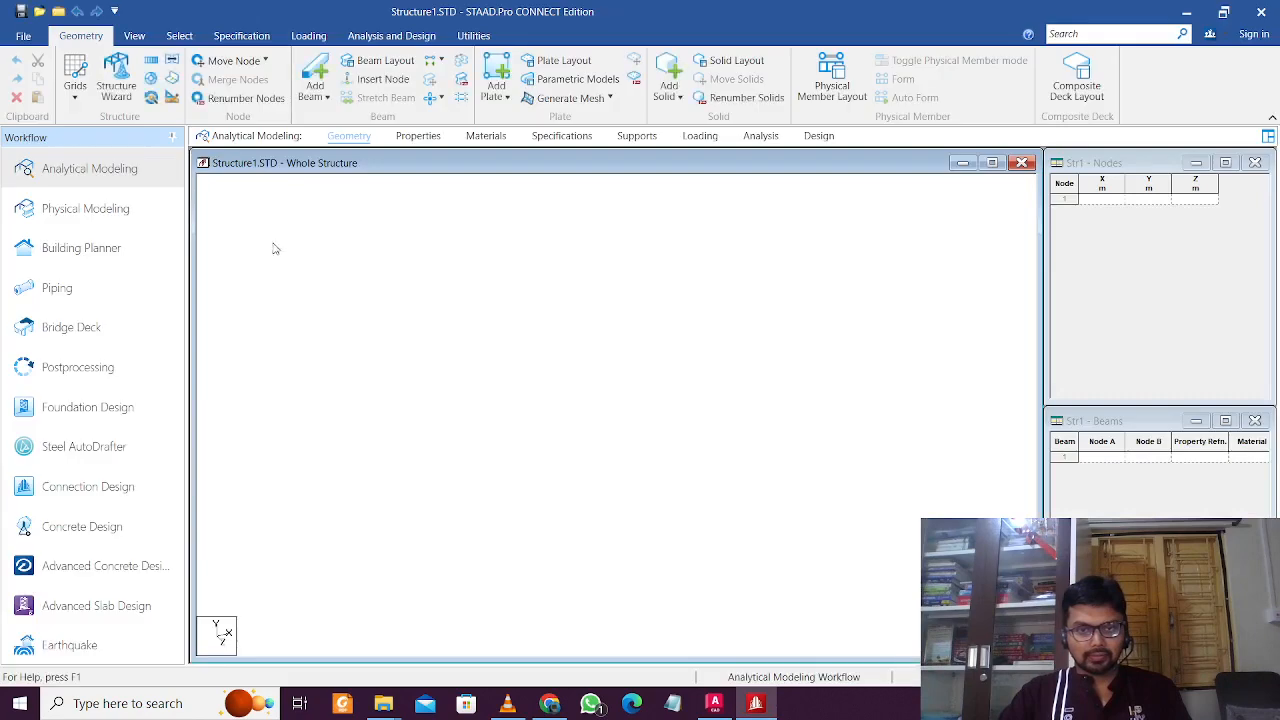
{"action": "left_click", "coordinate": [134, 38]}
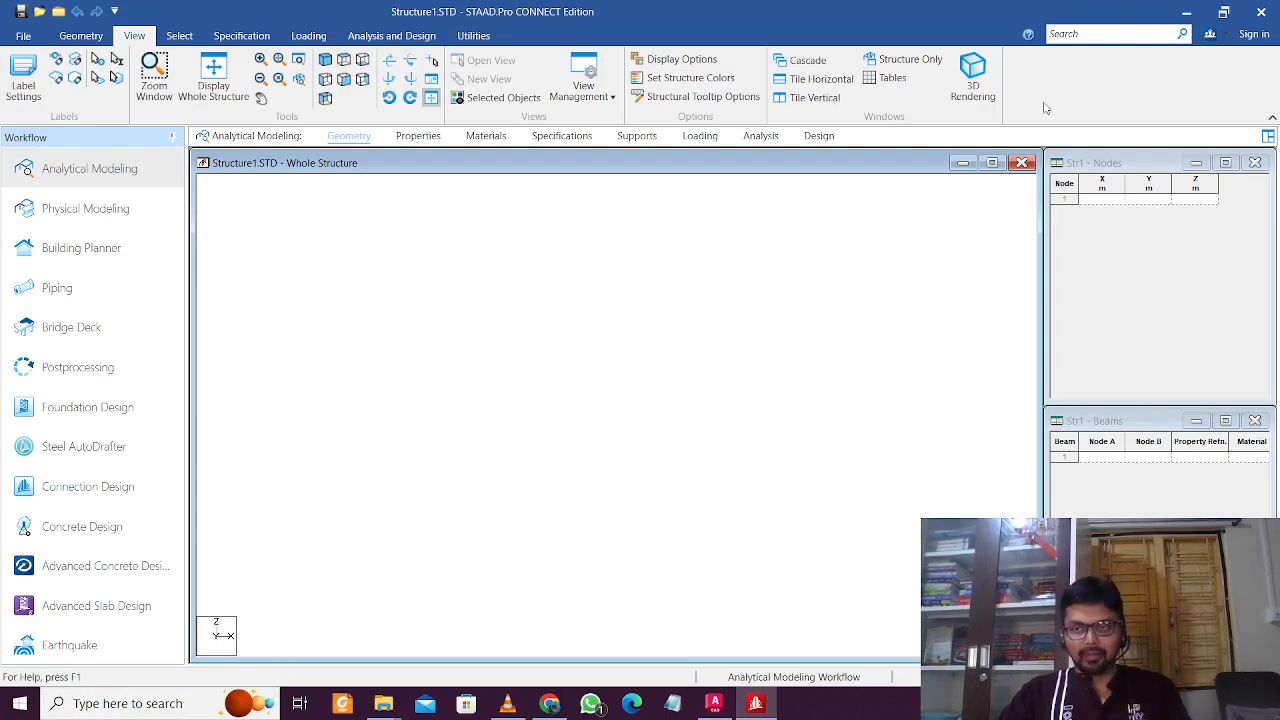
Step: Switch back to AutoCAD and place the multiline text "(0,0)" above the master bedroom's outer top corner column
{"action": "left_click", "coordinate": [1189, 12]}
{"action": "scroll", "coordinate": [556, 251], "scroll_direction": "up", "scroll_amount": 1}
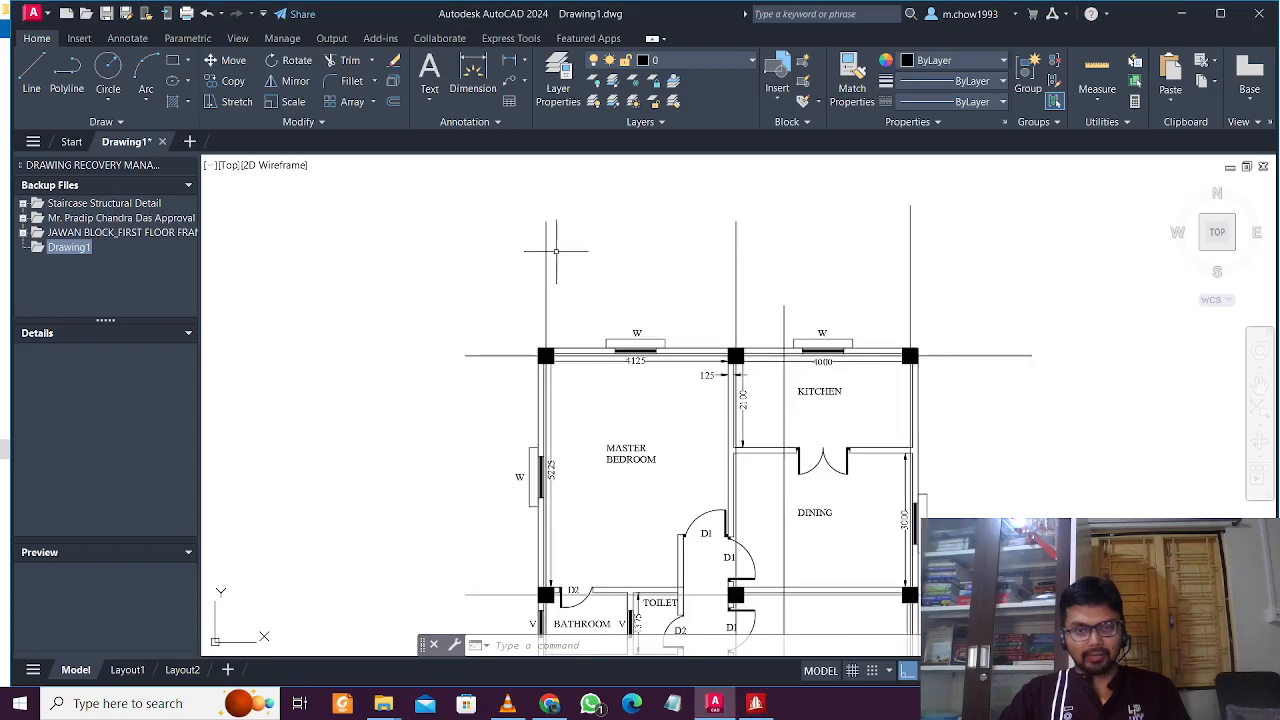
{"action": "scroll", "coordinate": [543, 291], "scroll_direction": "up", "scroll_amount": 1}
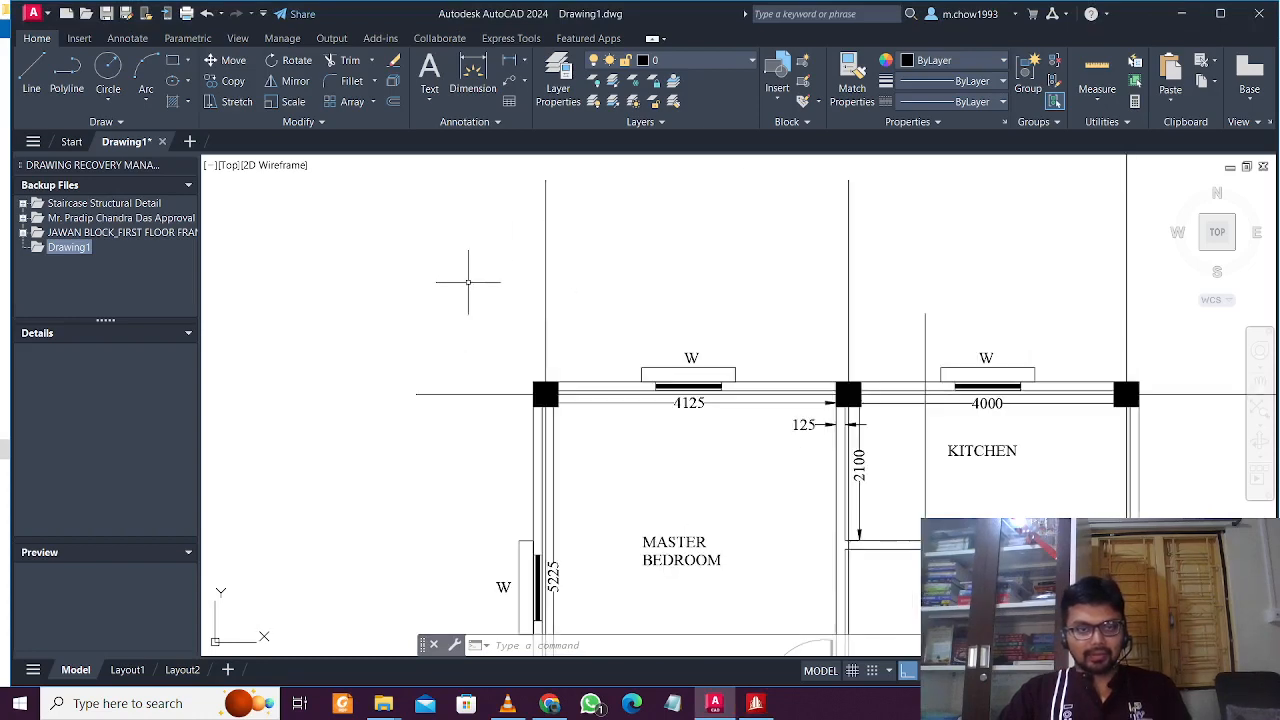
{"action": "scroll", "coordinate": [466, 277], "scroll_direction": "down", "scroll_amount": 1}
{"action": "scroll", "coordinate": [338, 211], "scroll_direction": "up", "scroll_amount": 2}
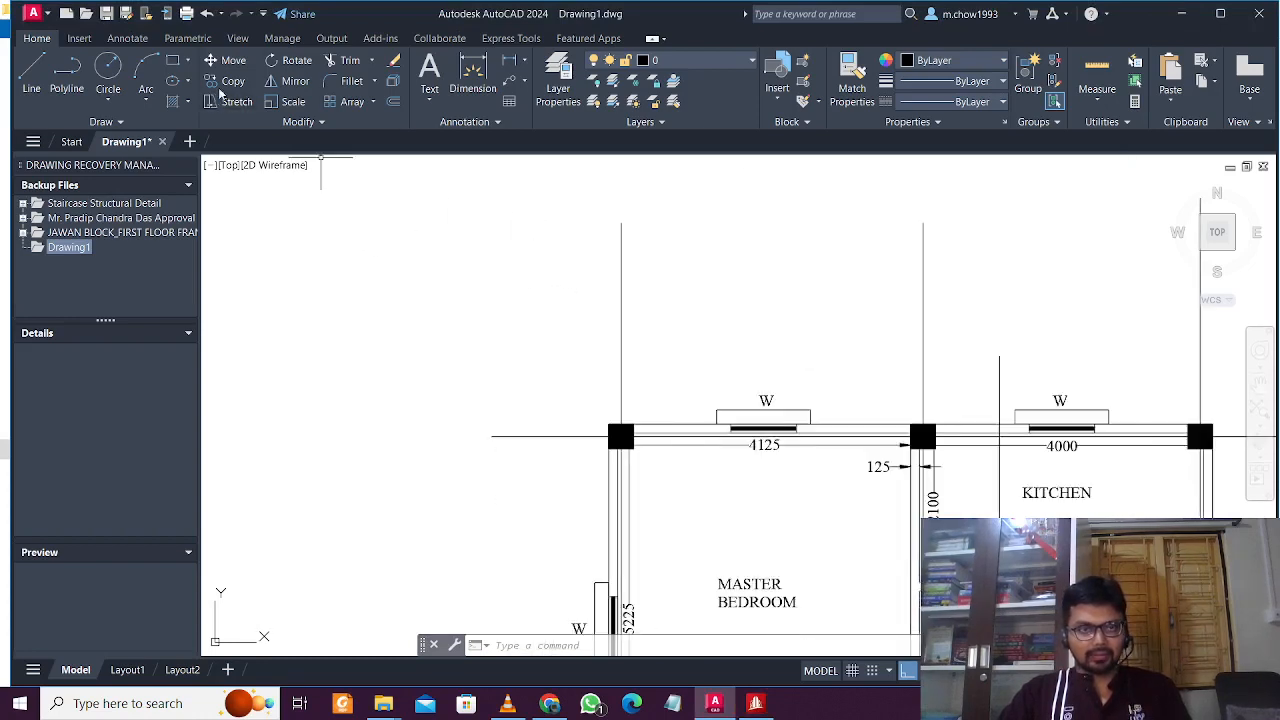
{"action": "left_click", "coordinate": [431, 94]}
{"action": "left_click", "coordinate": [449, 133]}
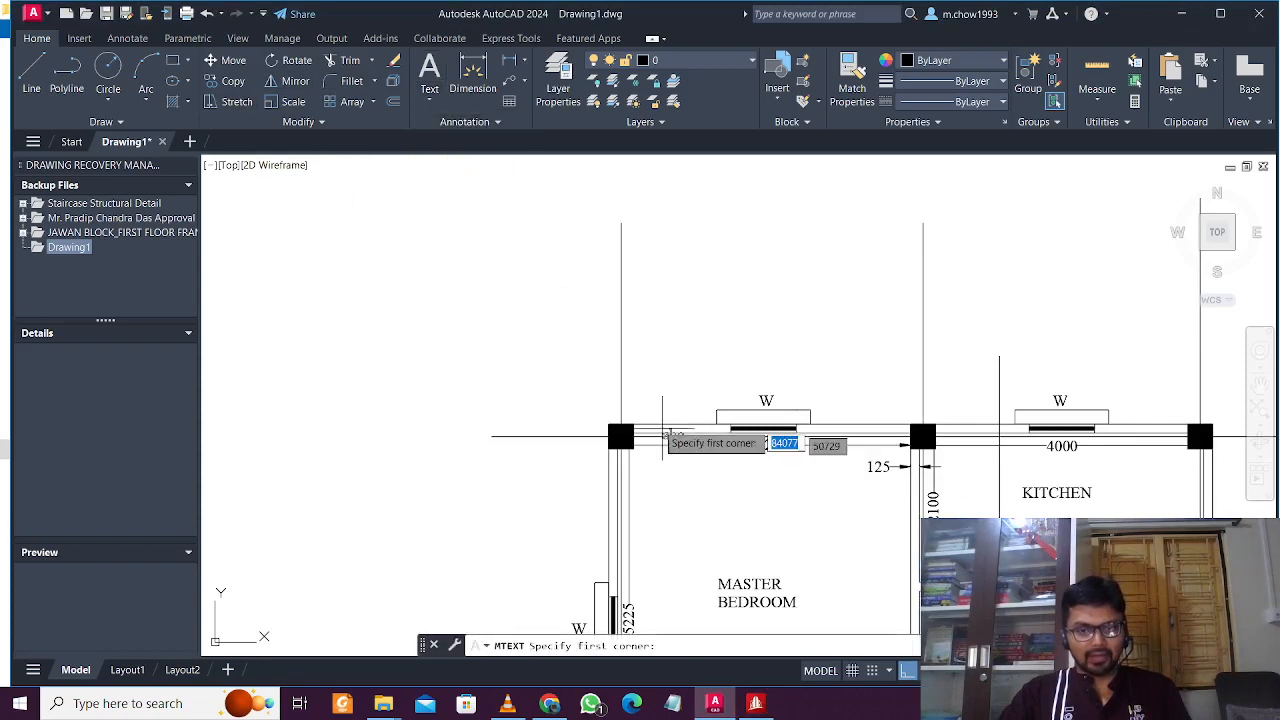
{"action": "scroll", "coordinate": [629, 403], "scroll_direction": "up", "scroll_amount": 2}
{"action": "left_click", "coordinate": [537, 359]}
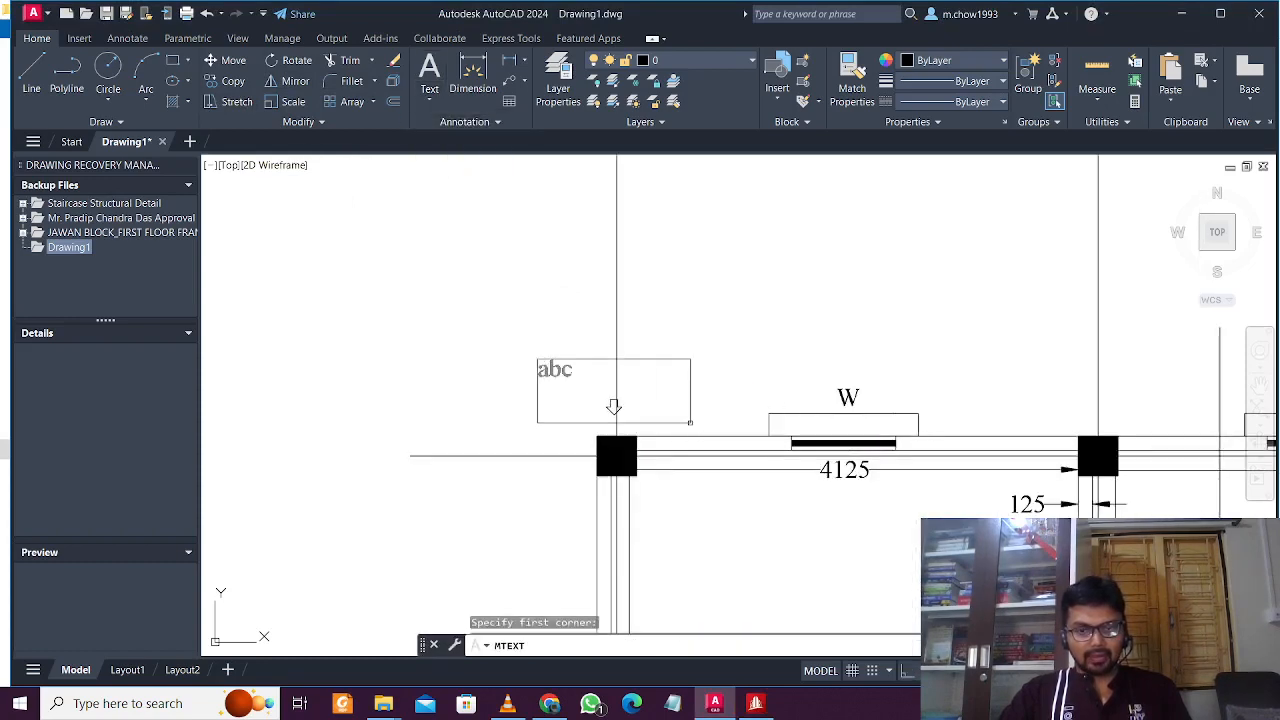
{"action": "left_click", "coordinate": [690, 422]}
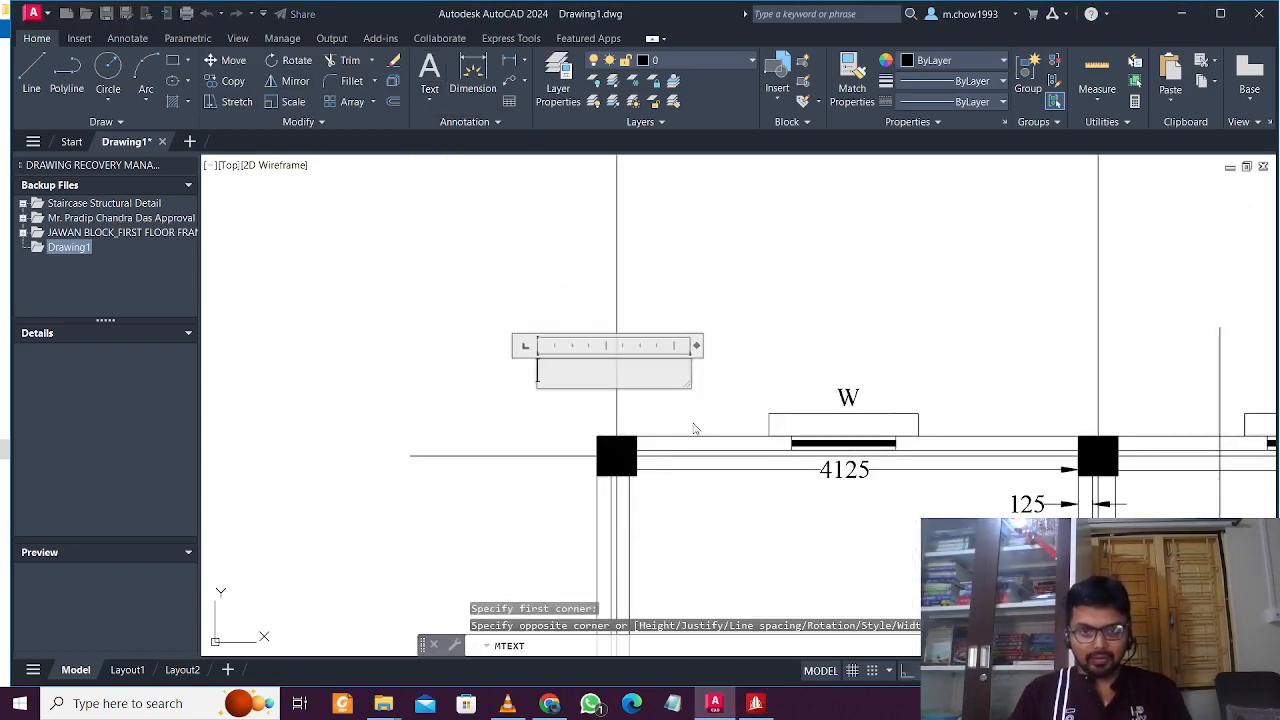
{"action": "type", "text": "(0,"}
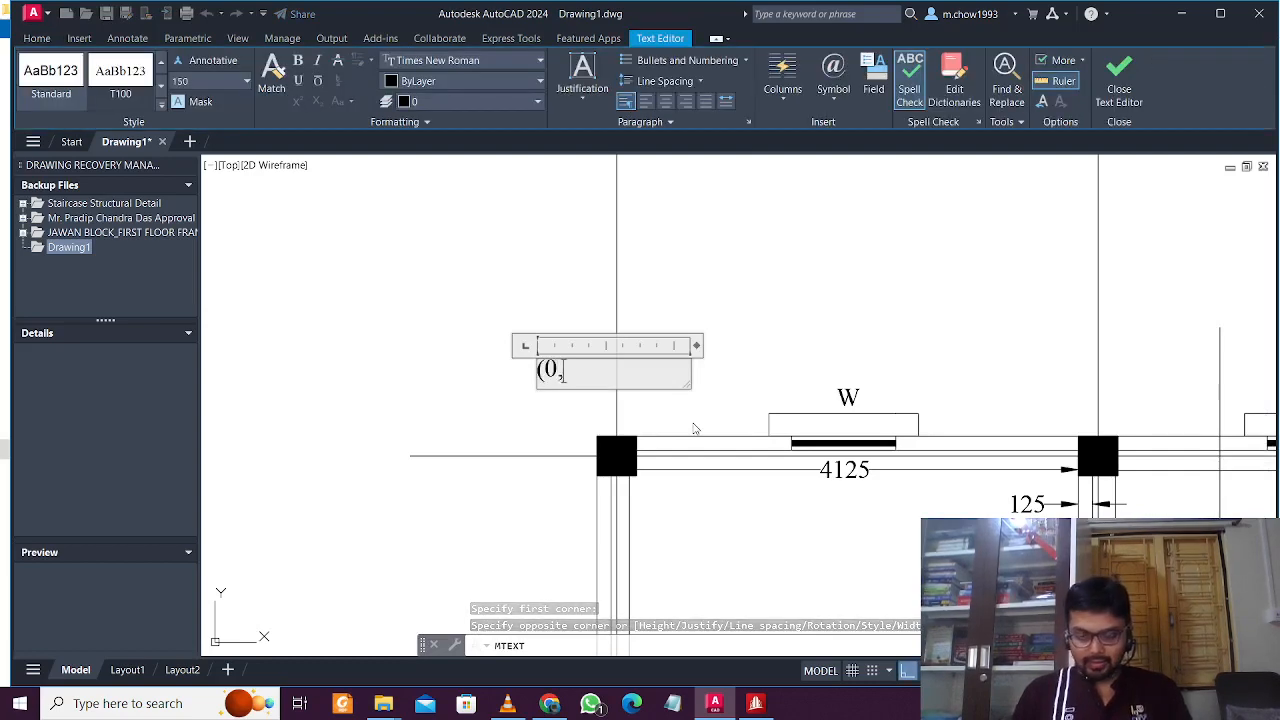
{"action": "type", "text": "0)"}
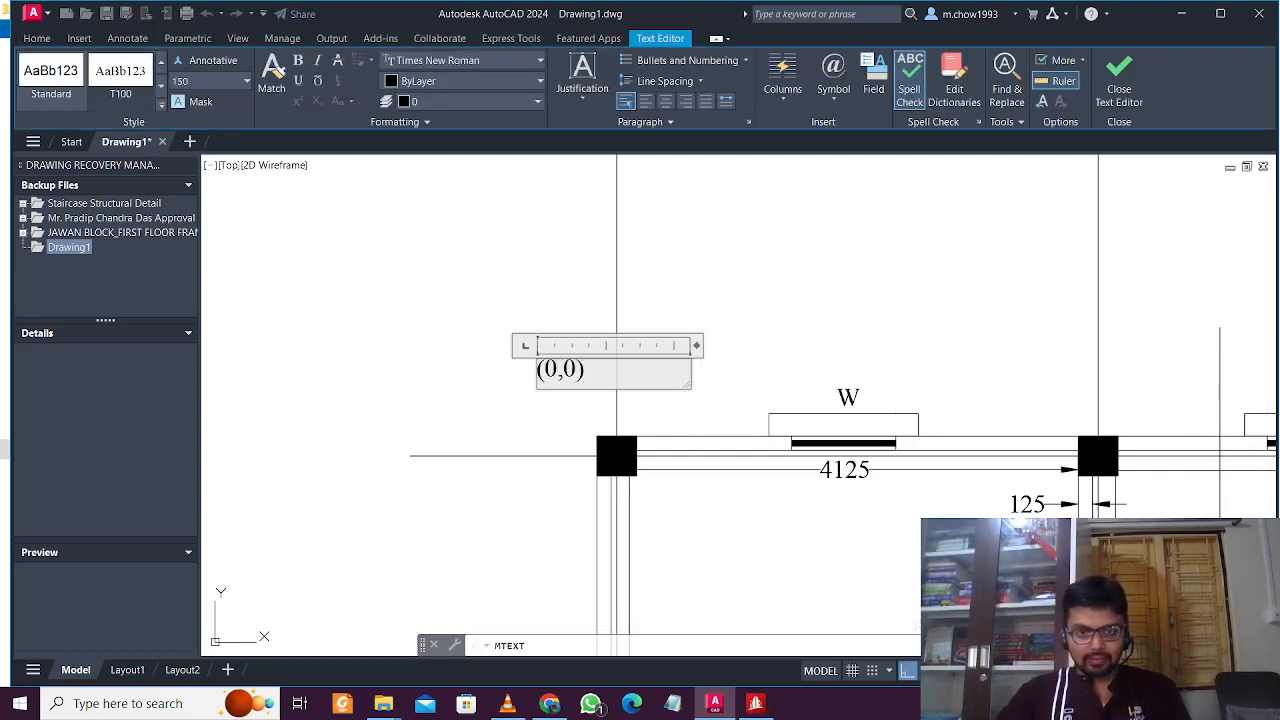
{"action": "left_click", "coordinate": [690, 422]}
Step: Move the (0,0) label sideways over the corner column, and shift it down closer to the column's top edge
{"action": "left_click", "coordinate": [568, 365]}
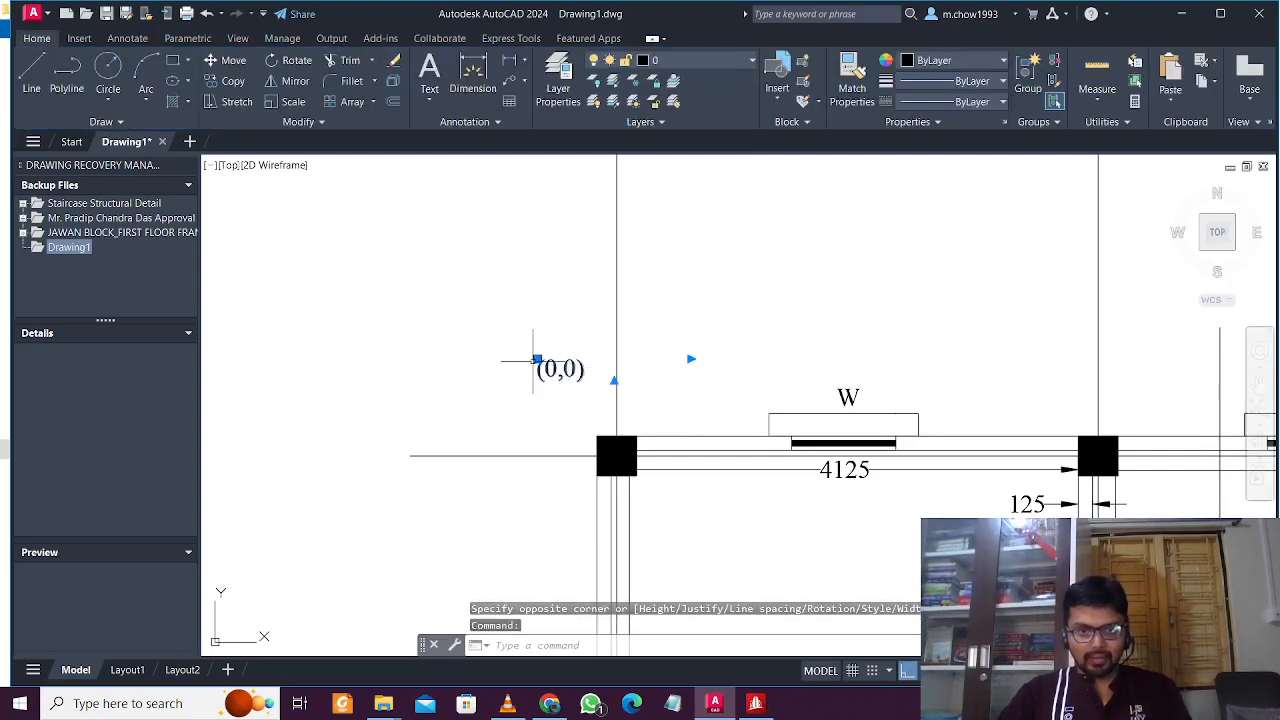
{"action": "type", "text": "m"}
{"action": "key", "text": "Return"}
{"action": "left_click", "coordinate": [434, 300]}
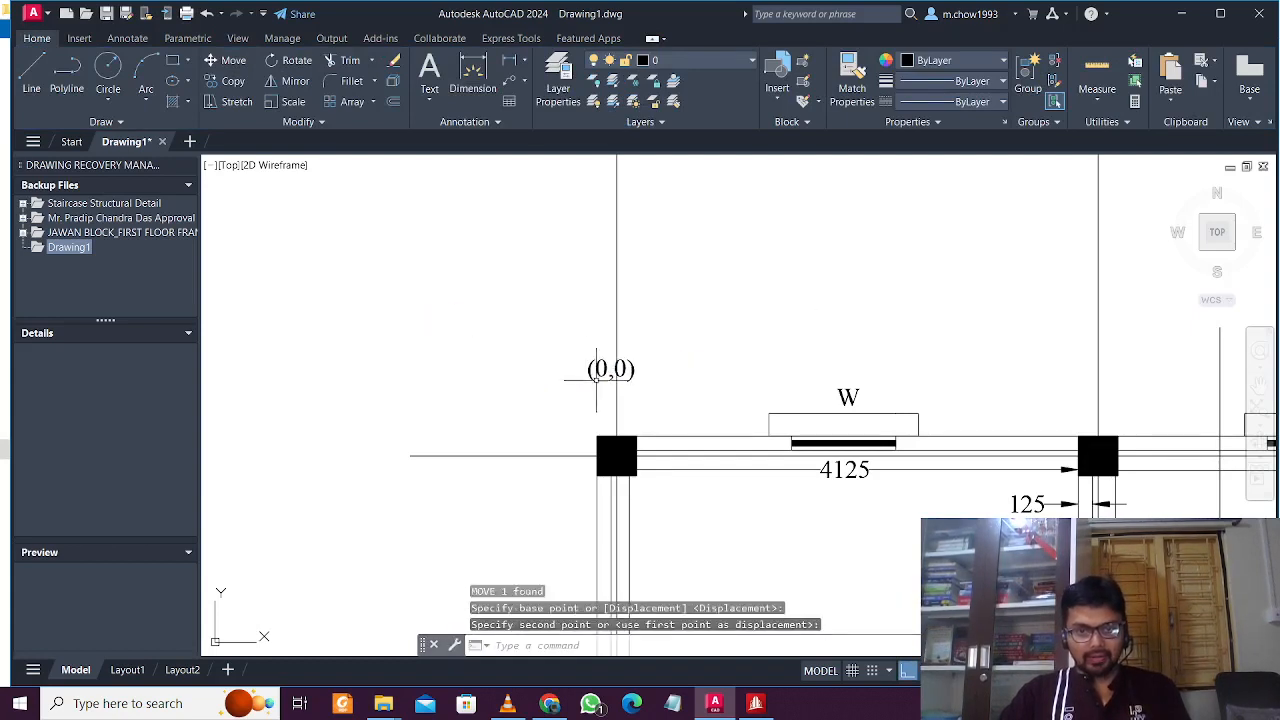
{"action": "left_click", "coordinate": [597, 378]}
{"action": "left_click", "coordinate": [565, 340]}
{"action": "type", "text": "m"}
{"action": "key", "text": "Return"}
{"action": "left_click", "coordinate": [451, 275]}
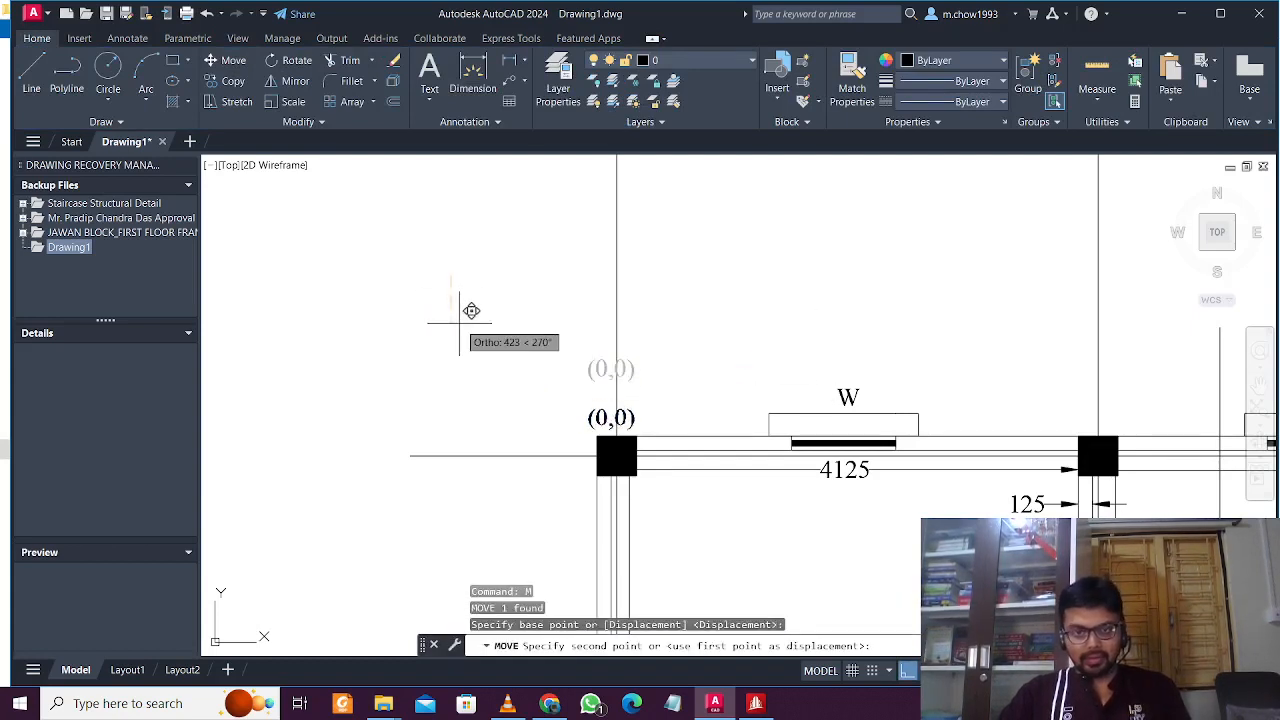
{"action": "left_click", "coordinate": [461, 312]}
Step: Change the (0,0) label's text style to T200
{"action": "left_click", "coordinate": [594, 405]}
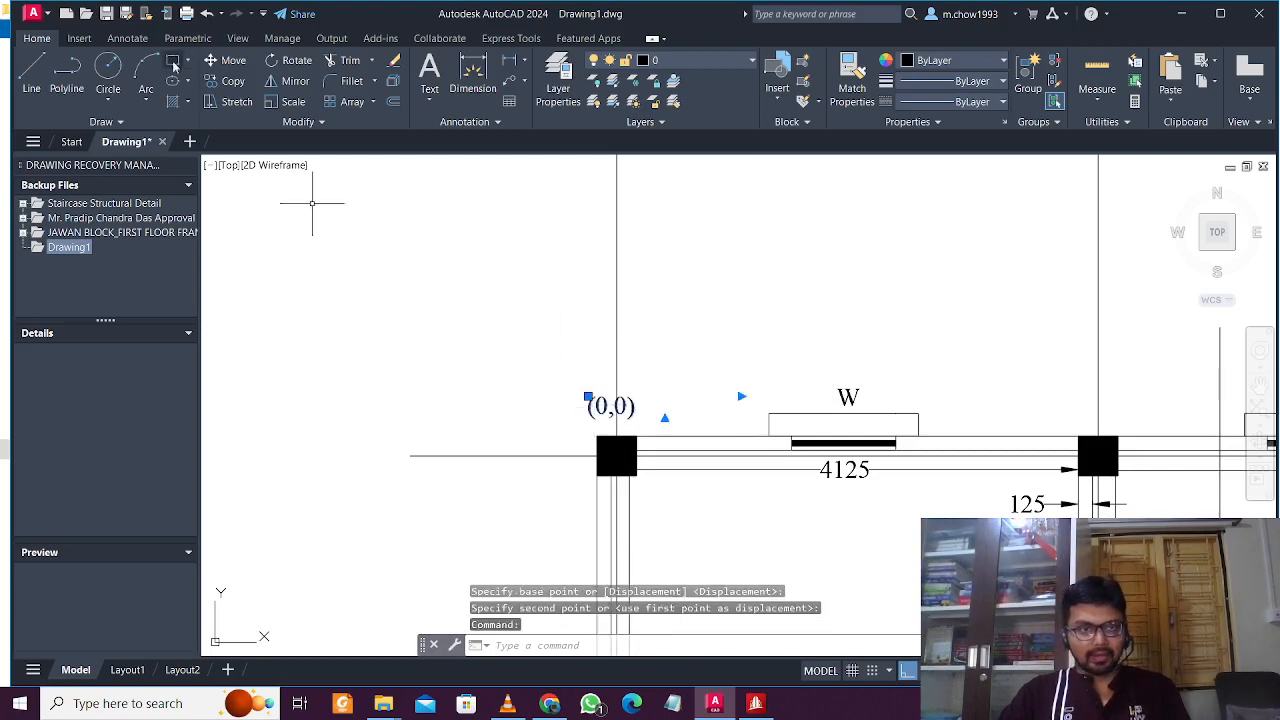
{"action": "left_click", "coordinate": [128, 38]}
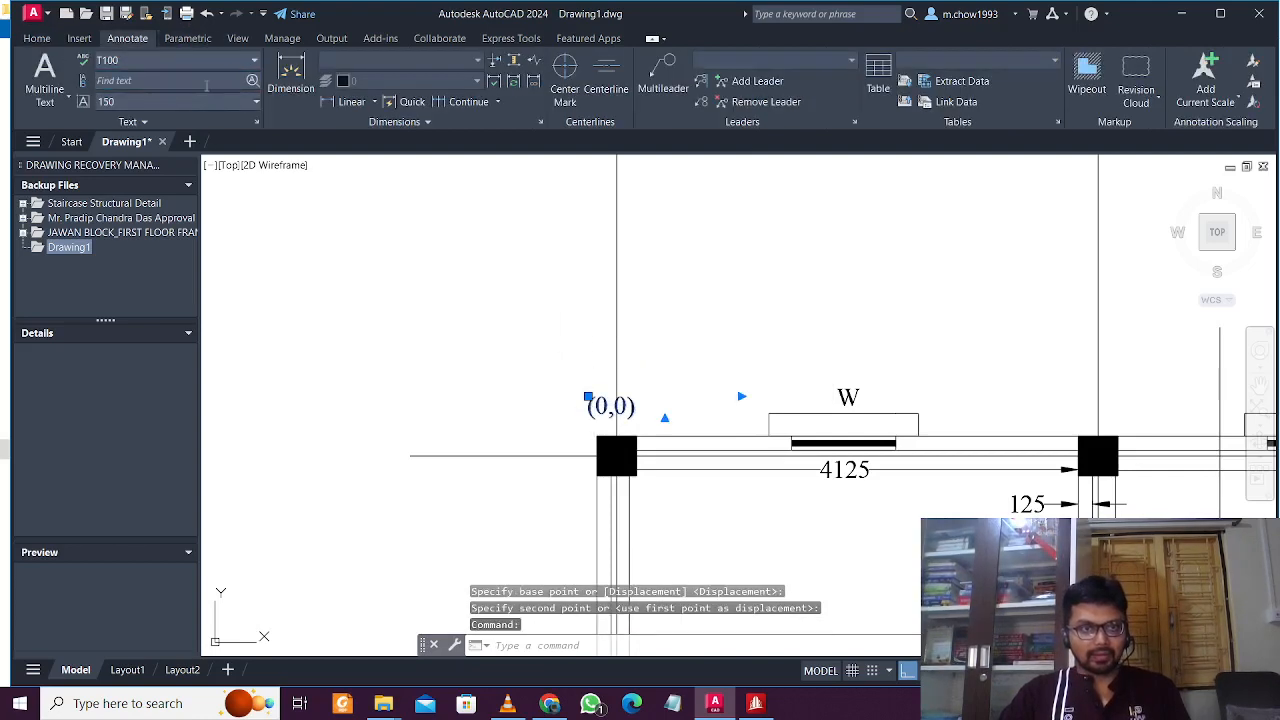
{"action": "left_click", "coordinate": [222, 64]}
{"action": "left_click", "coordinate": [277, 165]}
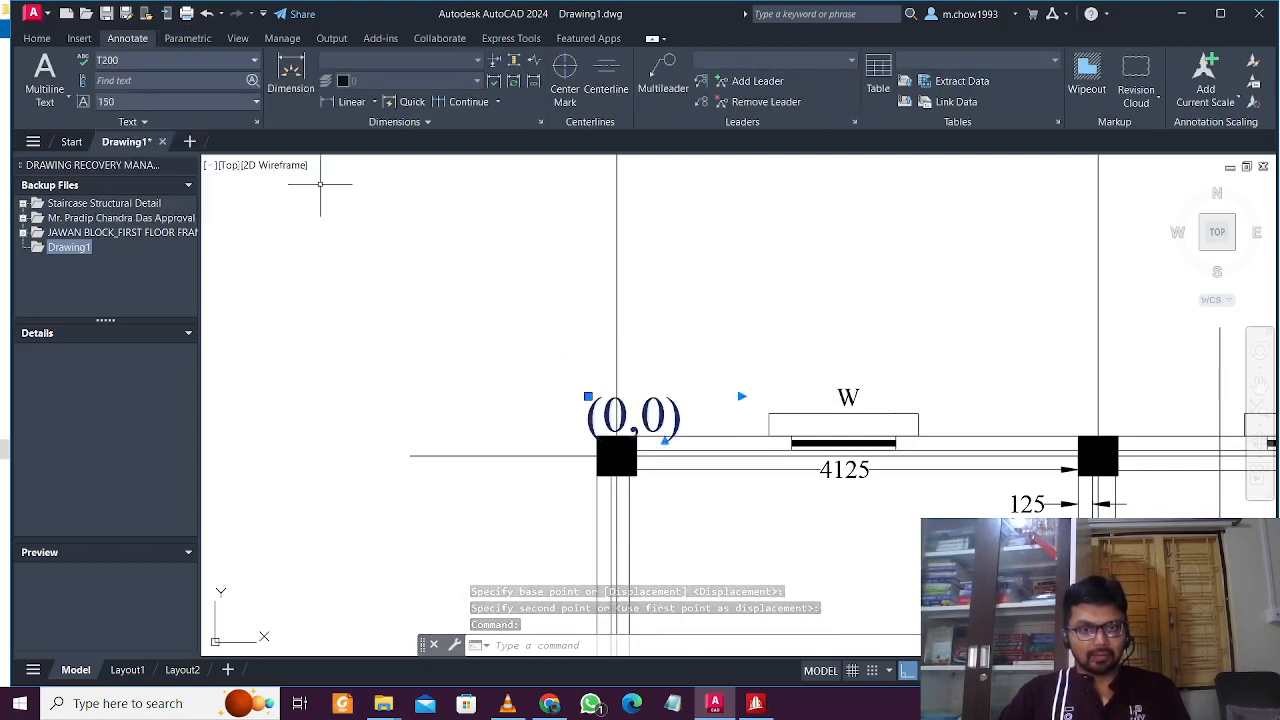
Step: Move the enlarged (0,0) label up about 180 units and slightly left to centre it above the corner column
{"action": "type", "text": "m"}
{"action": "key", "text": "space"}
{"action": "left_click", "coordinate": [786, 343]}
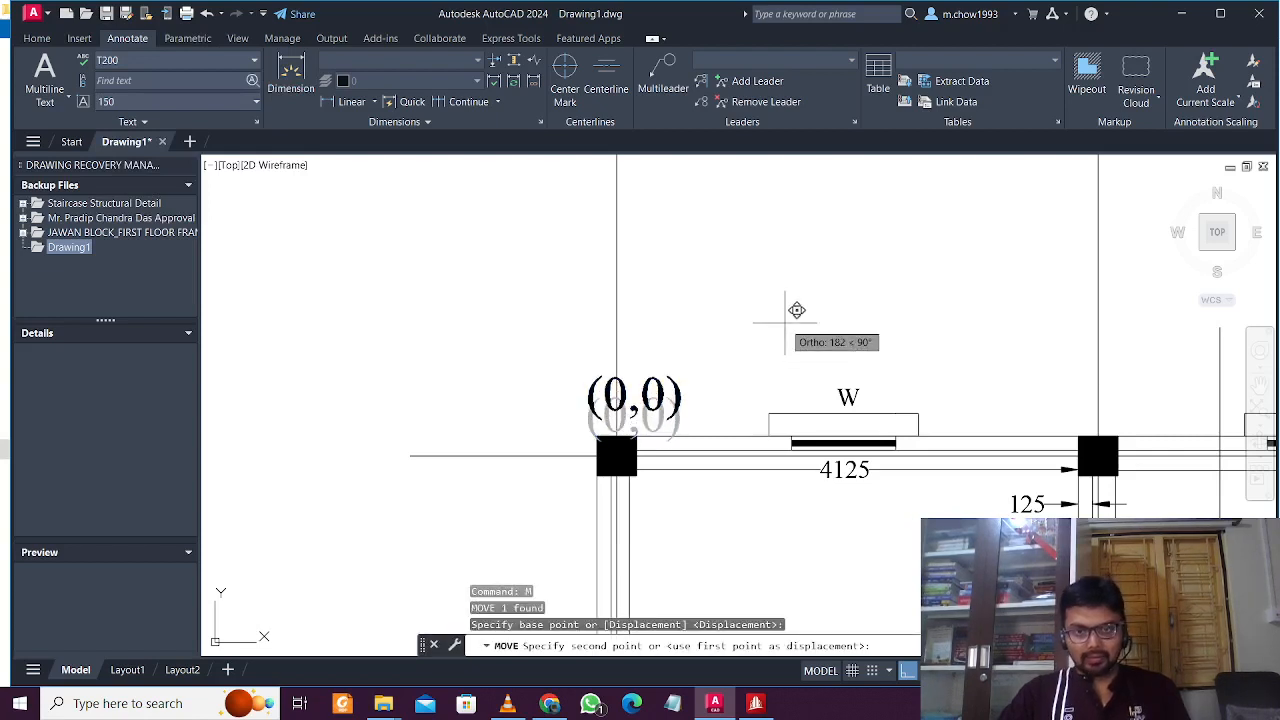
{"action": "left_click", "coordinate": [786, 323]}
{"action": "left_click", "coordinate": [705, 413]}
{"action": "left_click", "coordinate": [658, 385]}
{"action": "type", "text": "m"}
{"action": "key", "text": "space"}
{"action": "left_click", "coordinate": [791, 321]}
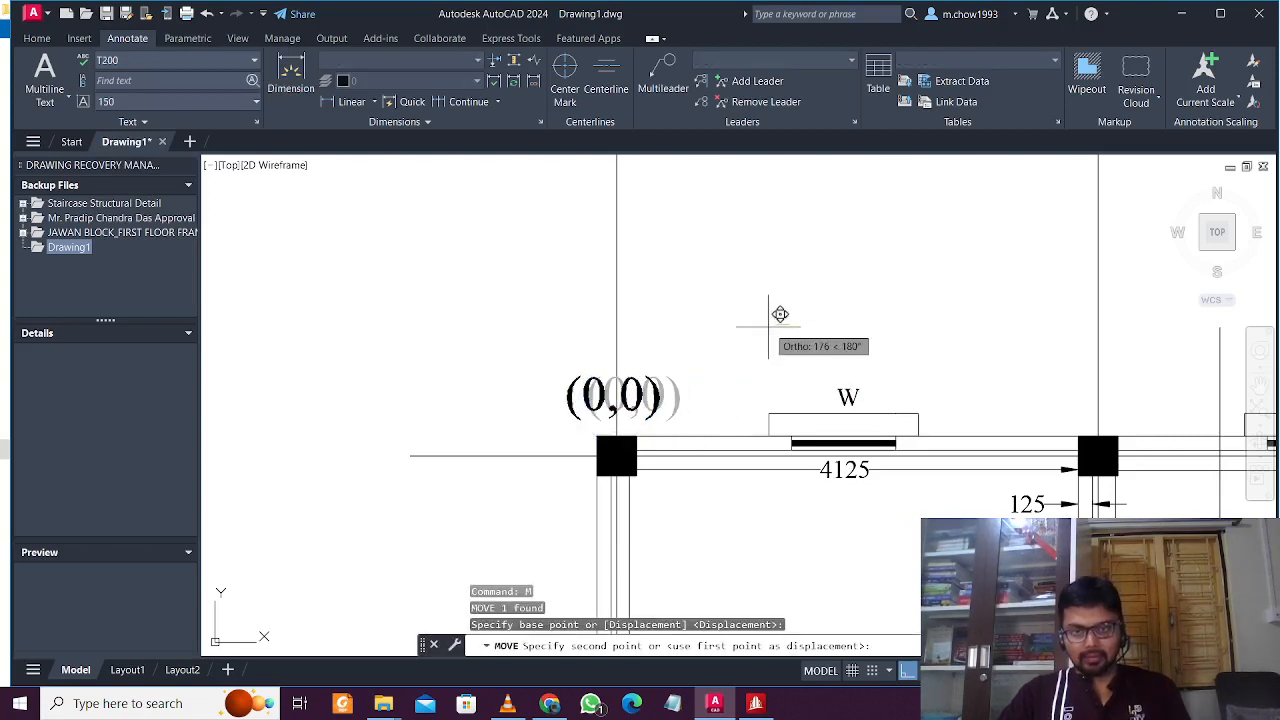
{"action": "left_click", "coordinate": [768, 322]}
Step: Change the (0,0) label's colour to red
{"action": "left_click", "coordinate": [657, 419]}
{"action": "left_click", "coordinate": [657, 407]}
{"action": "left_click", "coordinate": [656, 404]}
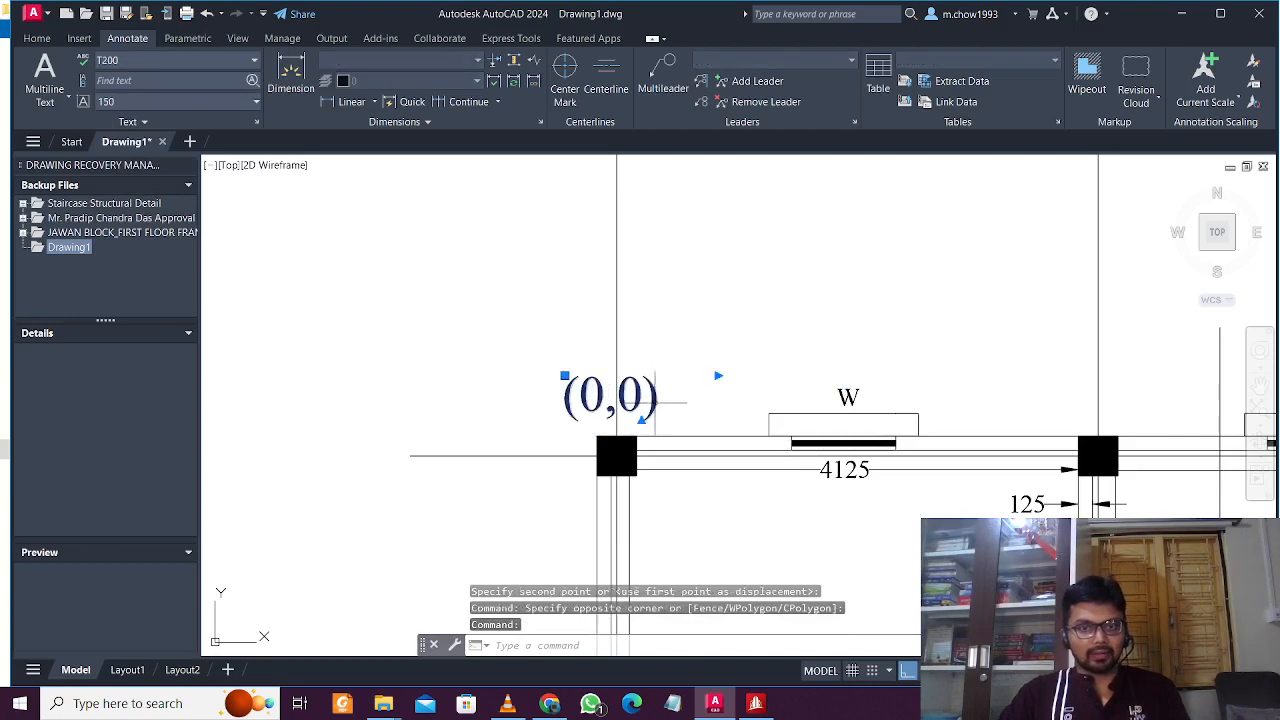
{"action": "left_click", "coordinate": [36, 40]}
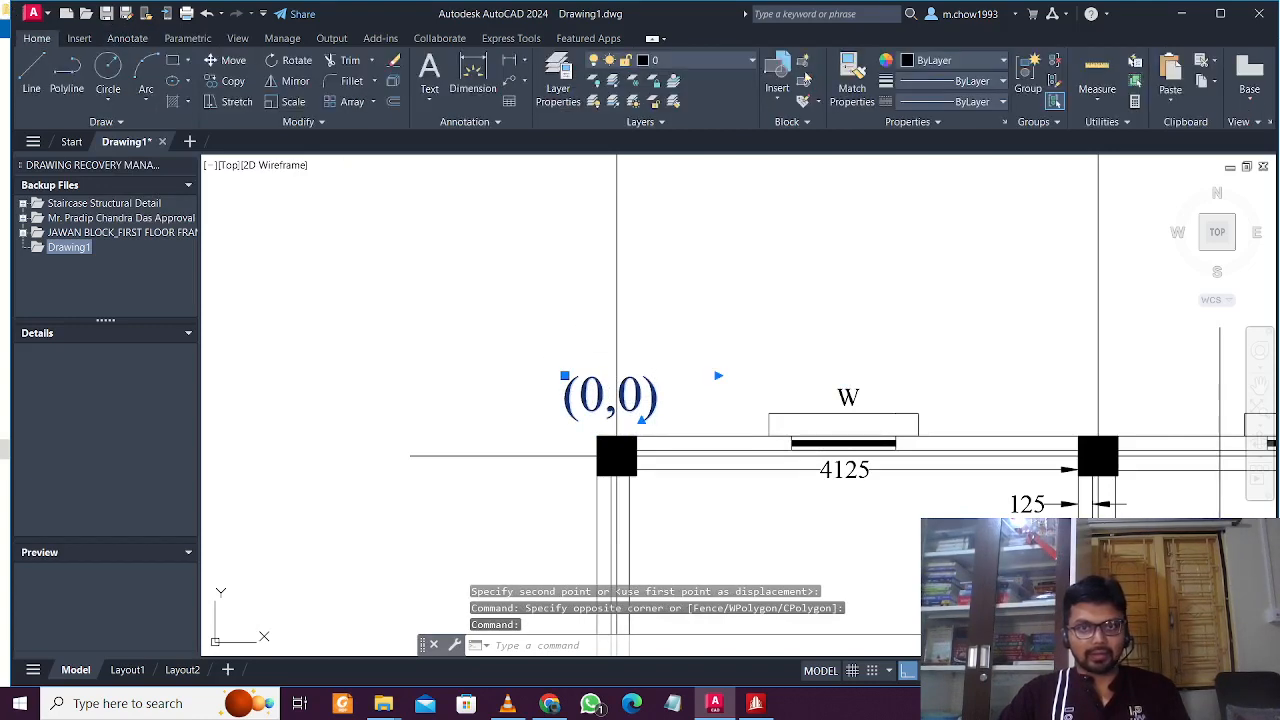
{"action": "left_click", "coordinate": [945, 62]}
{"action": "left_click", "coordinate": [912, 214]}
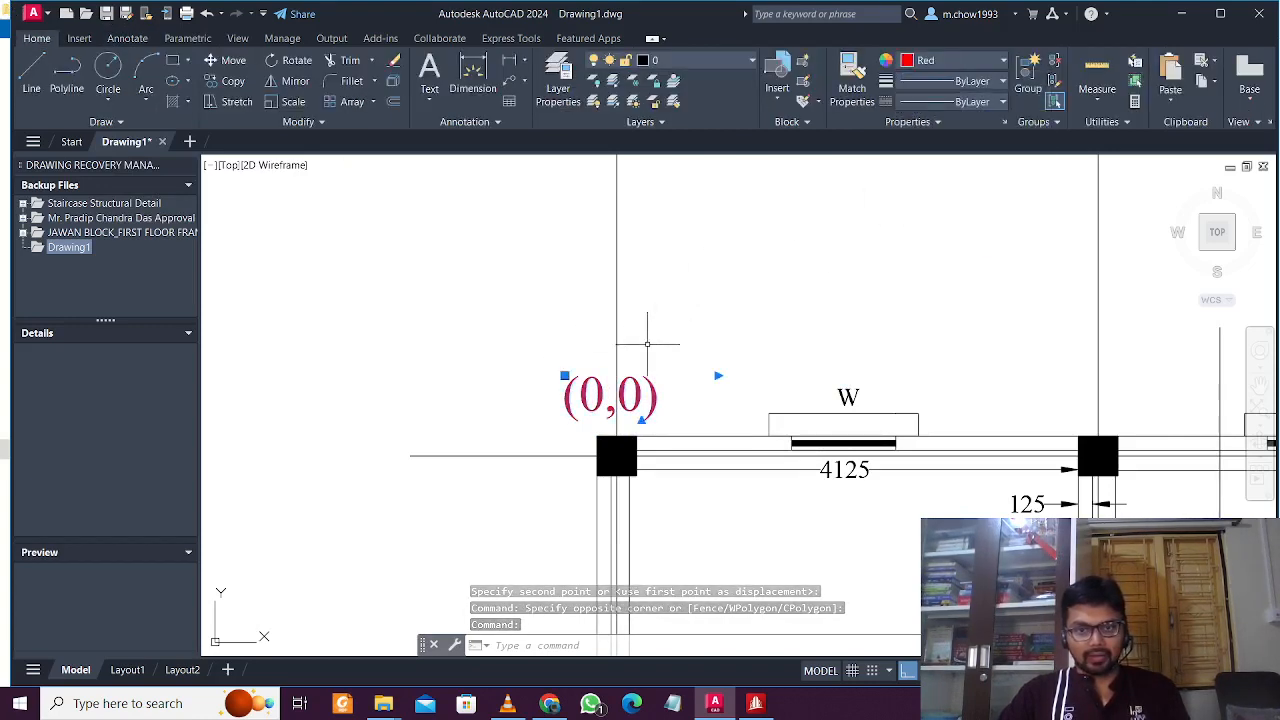
{"action": "key", "text": "Escape"}
{"action": "scroll", "coordinate": [676, 404], "scroll_direction": "up", "scroll_amount": 2}
{"action": "left_click", "coordinate": [672, 403]}
{"action": "left_click", "coordinate": [615, 370]}
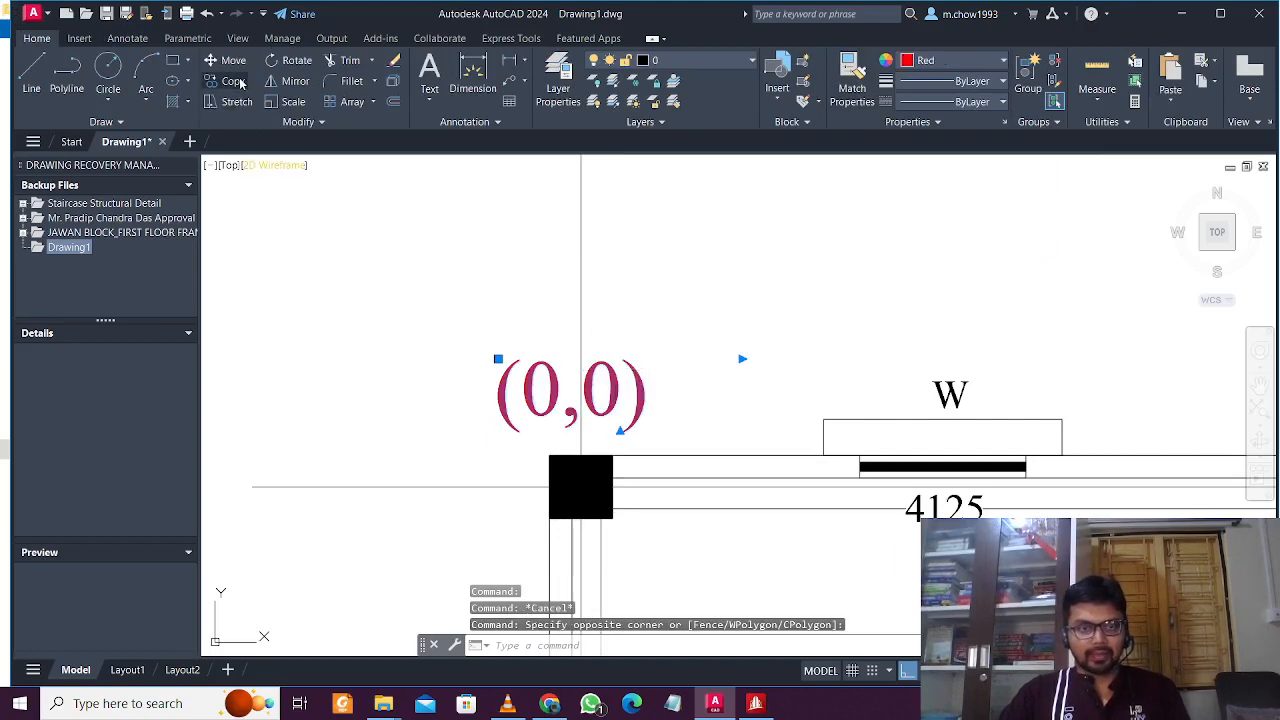
{"action": "key", "text": "Escape"}
{"action": "scroll", "coordinate": [457, 277], "scroll_direction": "down", "scroll_amount": 3}
{"action": "middle_click_drag", "start_coordinate": [543, 266], "coordinate": [489, 343]}
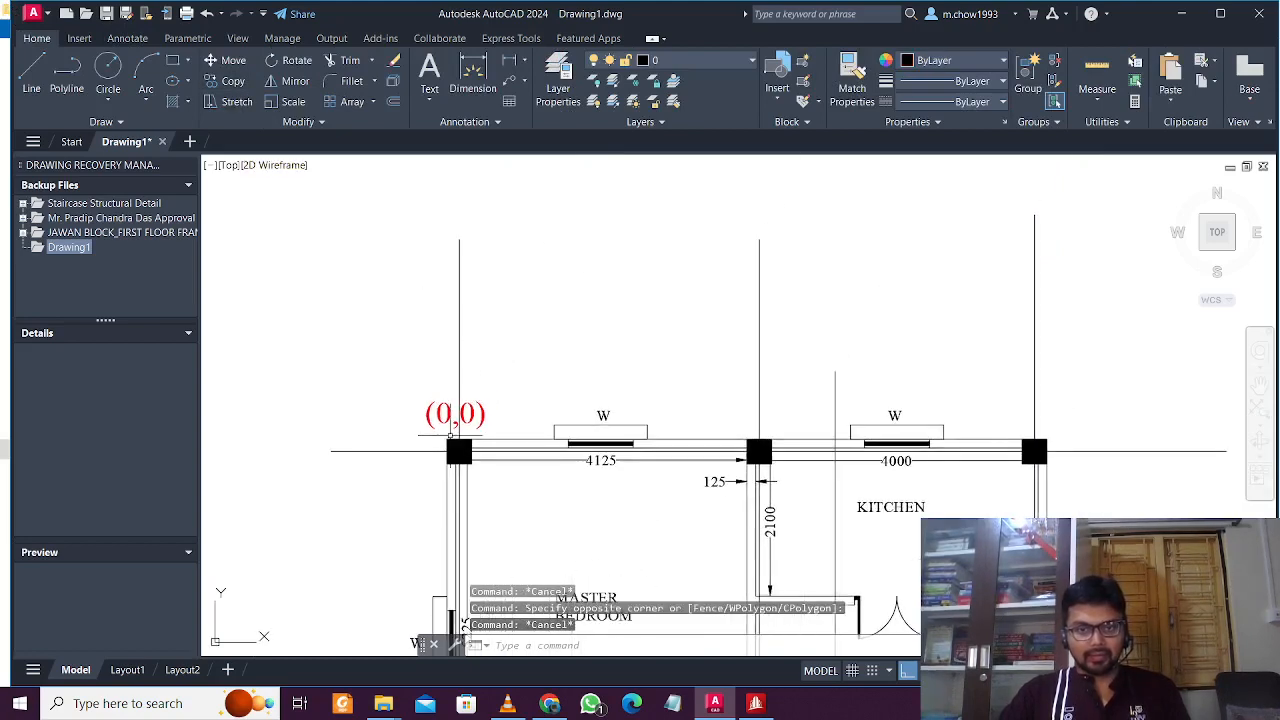
Step: Copy the red (0,0) label to above the column between the master bedroom and the kitchen
{"action": "scroll", "coordinate": [462, 437], "scroll_direction": "up", "scroll_amount": 2}
{"action": "left_click", "coordinate": [728, 405]}
{"action": "left_click", "coordinate": [489, 387]}
{"action": "left_click", "coordinate": [224, 82]}
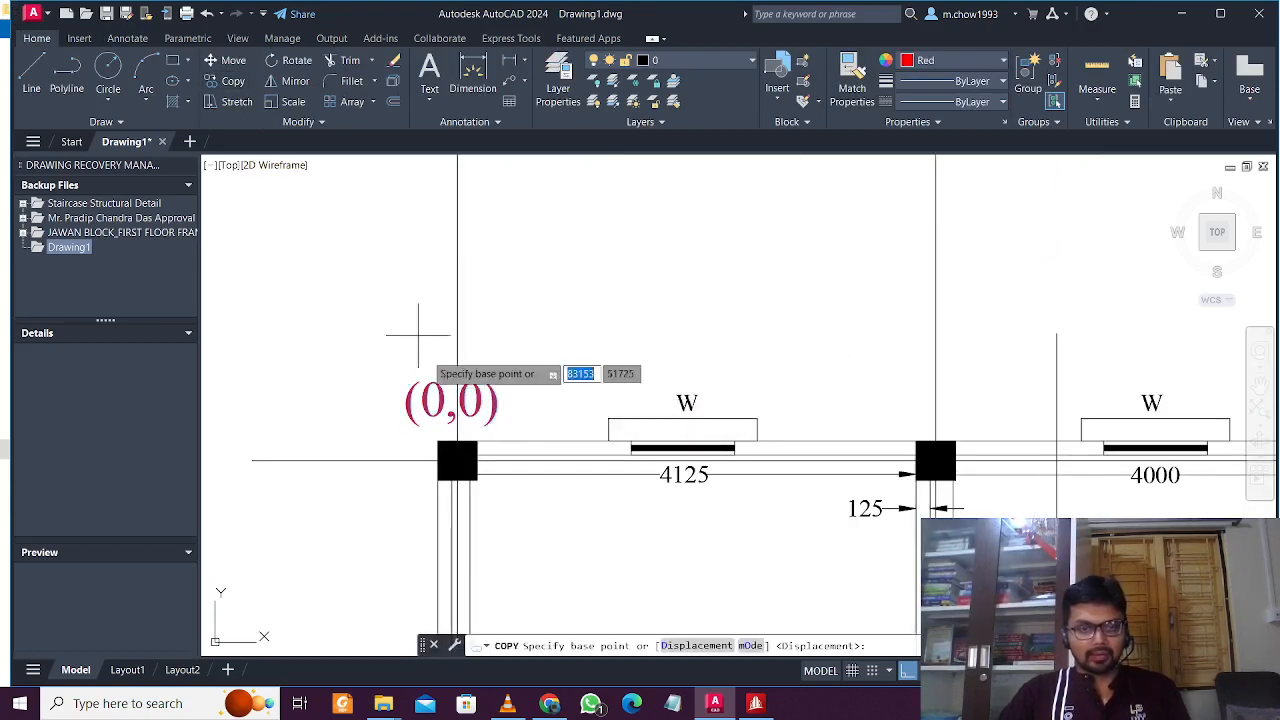
{"action": "left_click", "coordinate": [465, 408]}
{"action": "left_click", "coordinate": [928, 414]}
{"action": "middle_click_drag", "start_coordinate": [957, 415], "coordinate": [686, 420]}
{"action": "key", "text": "Escape"}
Step: Add a horizontal linear dimension between the first two vertical column centre lines, above the master bedroom
{"action": "middle_click_drag", "start_coordinate": [517, 354], "coordinate": [805, 454]}
{"action": "scroll", "coordinate": [608, 332], "scroll_direction": "down", "scroll_amount": 2}
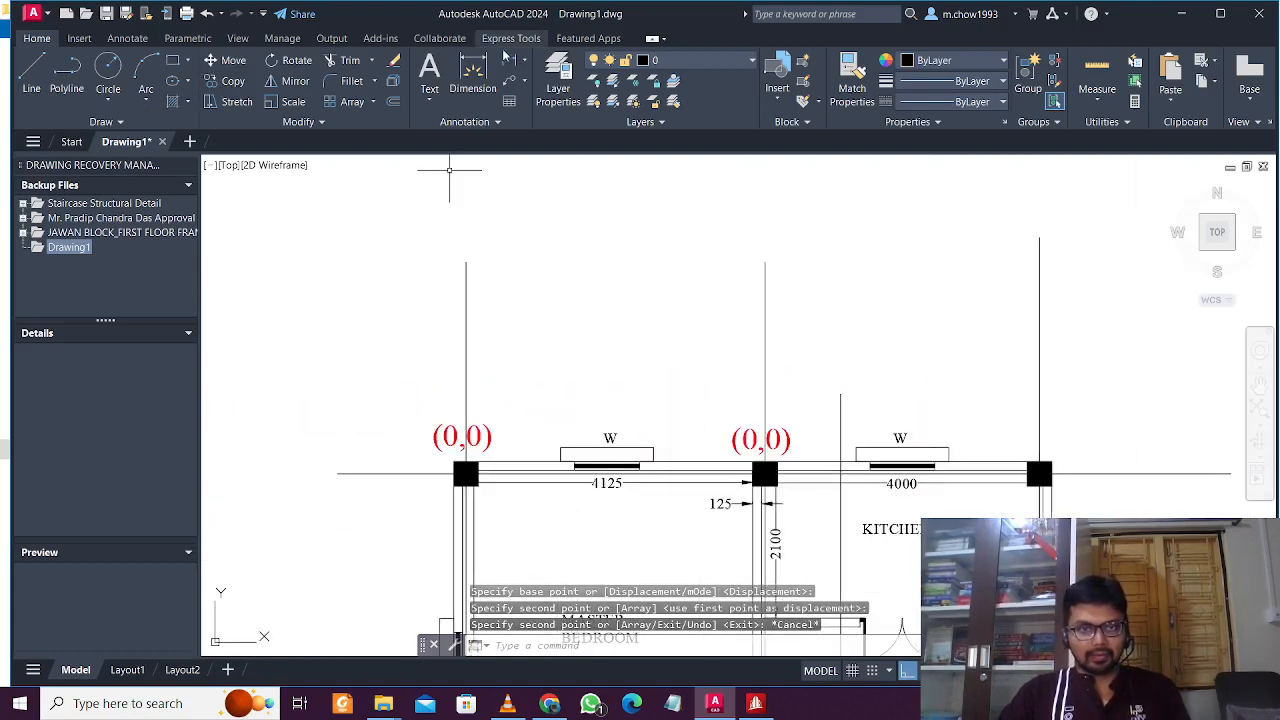
{"action": "left_click", "coordinate": [509, 60]}
{"action": "left_click", "coordinate": [466, 355]}
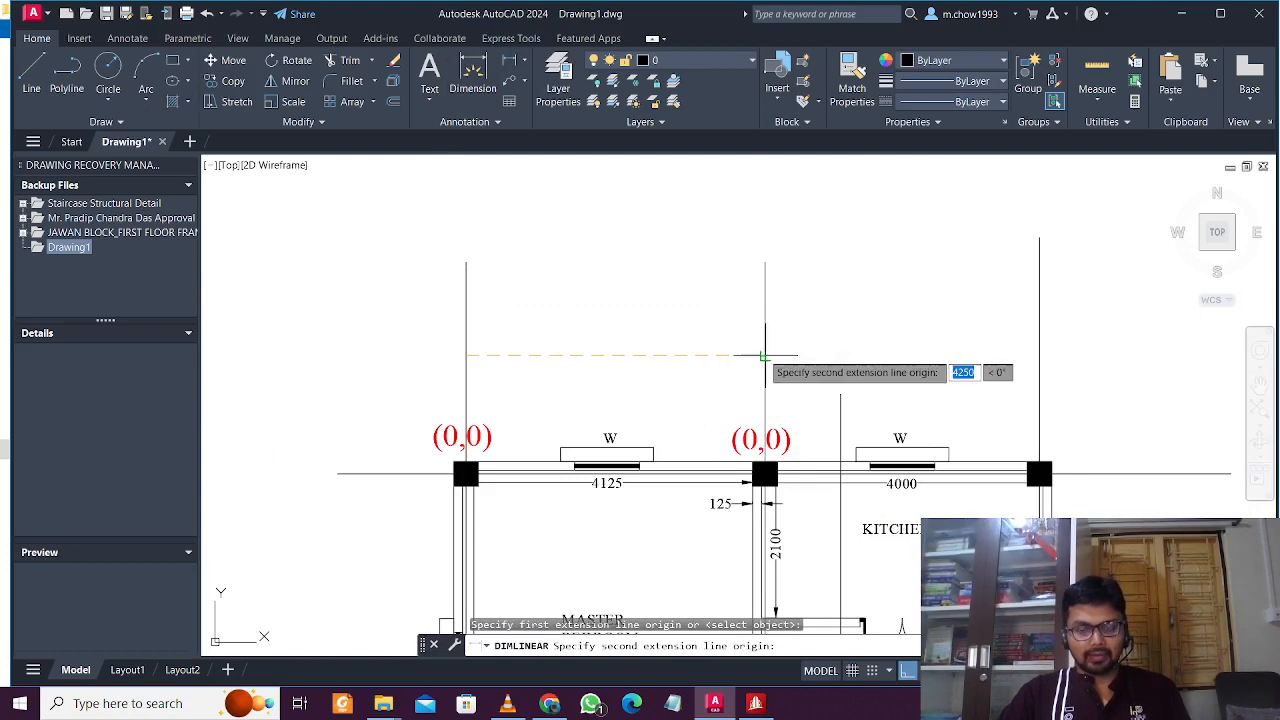
{"action": "left_click", "coordinate": [766, 368]}
{"action": "left_click", "coordinate": [757, 345]}
Step: Change the copied label above the column between the master bedroom and kitchen to (4.25,0)
{"action": "scroll", "coordinate": [772, 420], "scroll_direction": "up", "scroll_amount": 4}
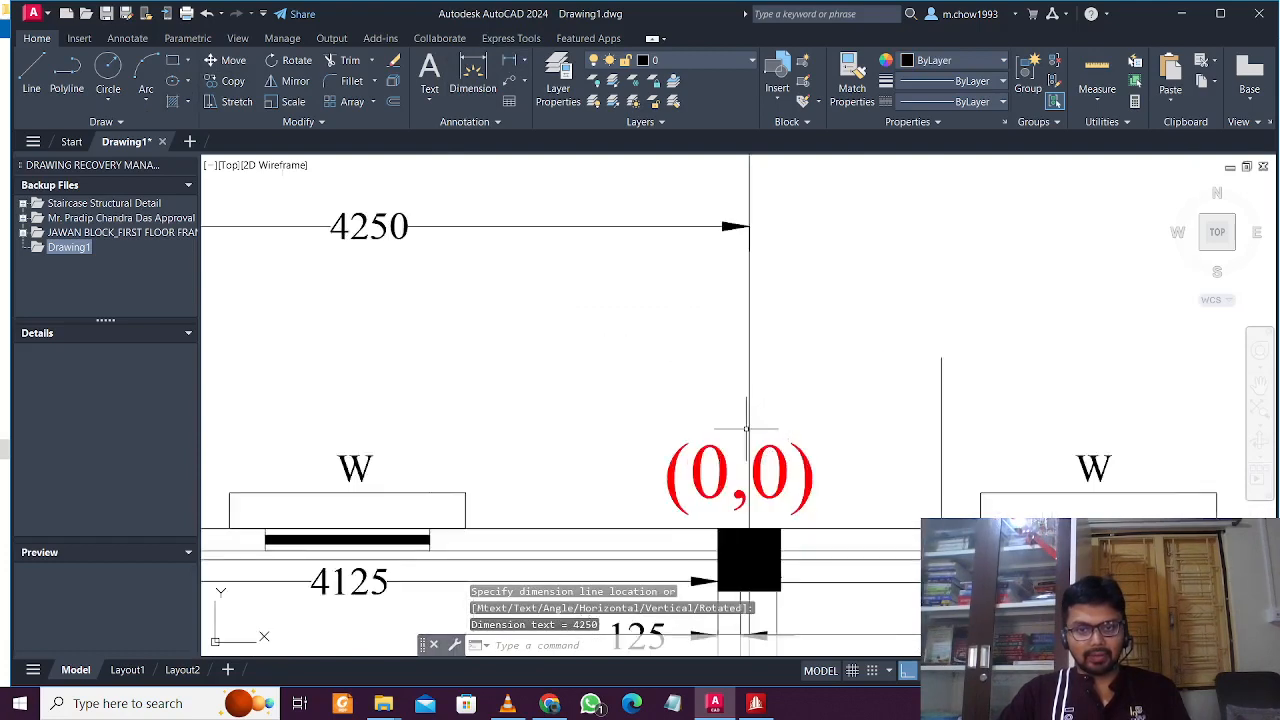
{"action": "scroll", "coordinate": [746, 428], "scroll_direction": "down", "scroll_amount": 2}
{"action": "scroll", "coordinate": [740, 440], "scroll_direction": "up", "scroll_amount": 4}
{"action": "scroll", "coordinate": [729, 465], "scroll_direction": "down", "scroll_amount": 2}
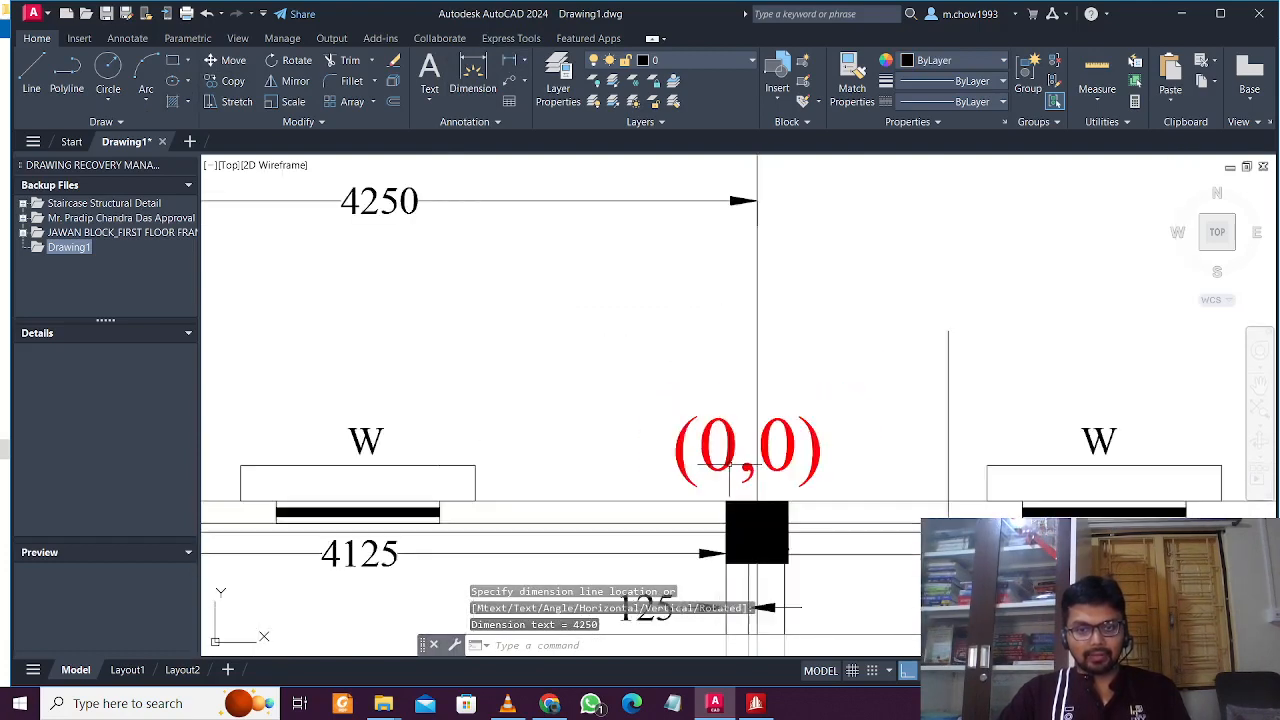
{"action": "left_click", "coordinate": [729, 465]}
{"action": "double_click", "coordinate": [729, 456]}
{"action": "triple_click", "coordinate": [729, 456]}
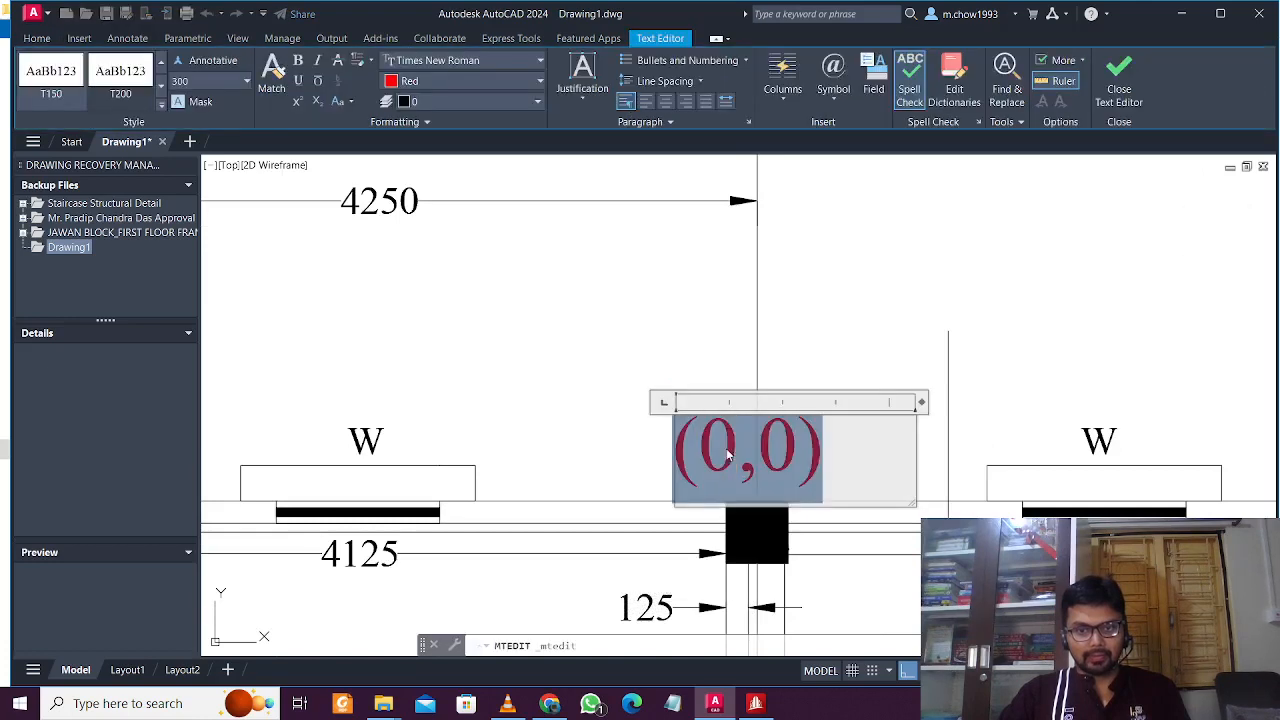
{"action": "left_click", "coordinate": [730, 455]}
{"action": "left_click_drag", "start_coordinate": [735, 450], "coordinate": [706, 450]}
{"action": "type", "text": "4.25"}
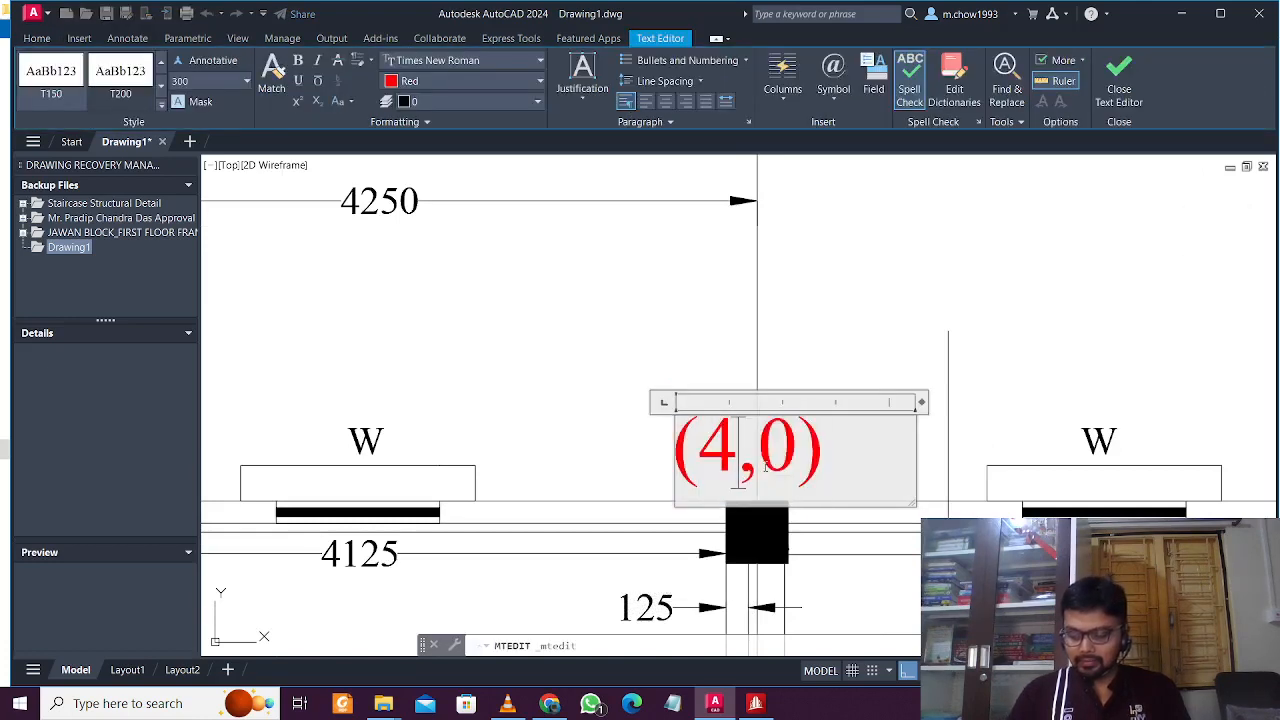
{"action": "key", "text": "ctrl+Return"}
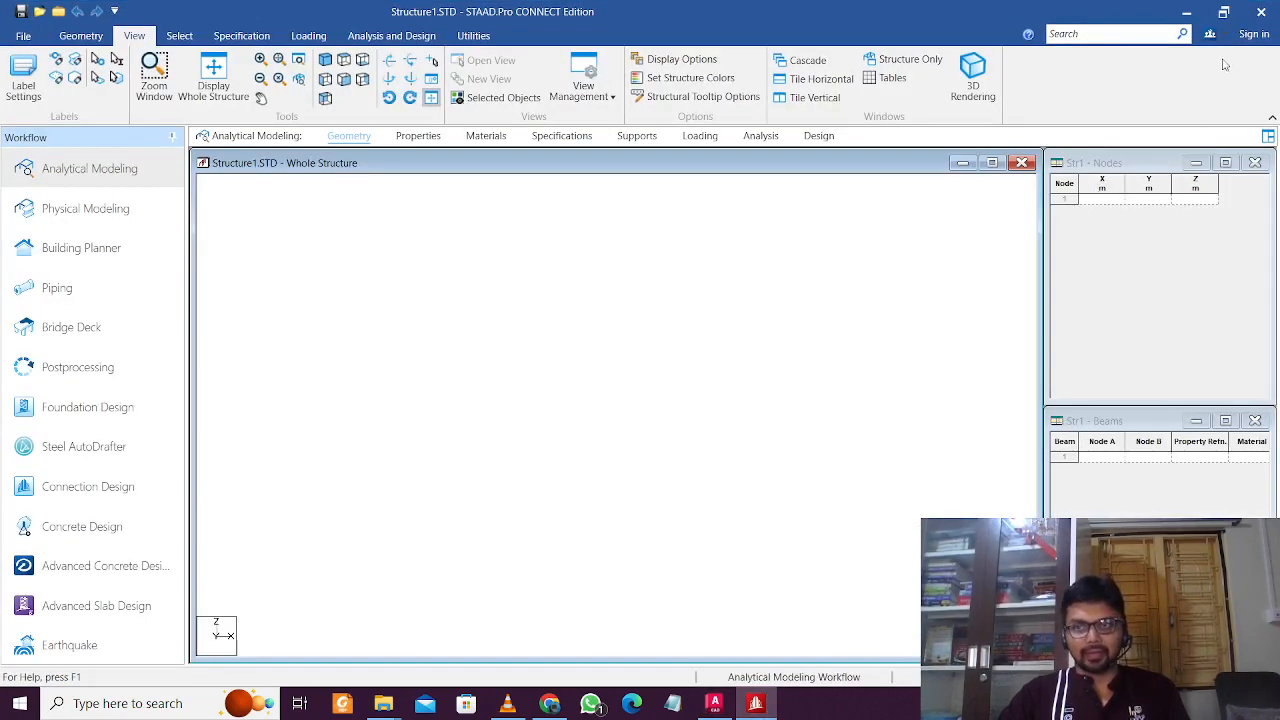
Step: Return to the AutoCAD drawing and stretch the upper horizontal dimension's second end to the centre line of the kitchen's outer column
{"action": "left_click", "coordinate": [1188, 13]}
{"action": "scroll", "coordinate": [802, 440], "scroll_direction": "down", "scroll_amount": 5}
{"action": "middle_click_drag", "start_coordinate": [848, 448], "coordinate": [792, 466]}
{"action": "left_click", "coordinate": [667, 410]}
{"action": "left_click", "coordinate": [639, 297]}
{"action": "left_click", "coordinate": [727, 378]}
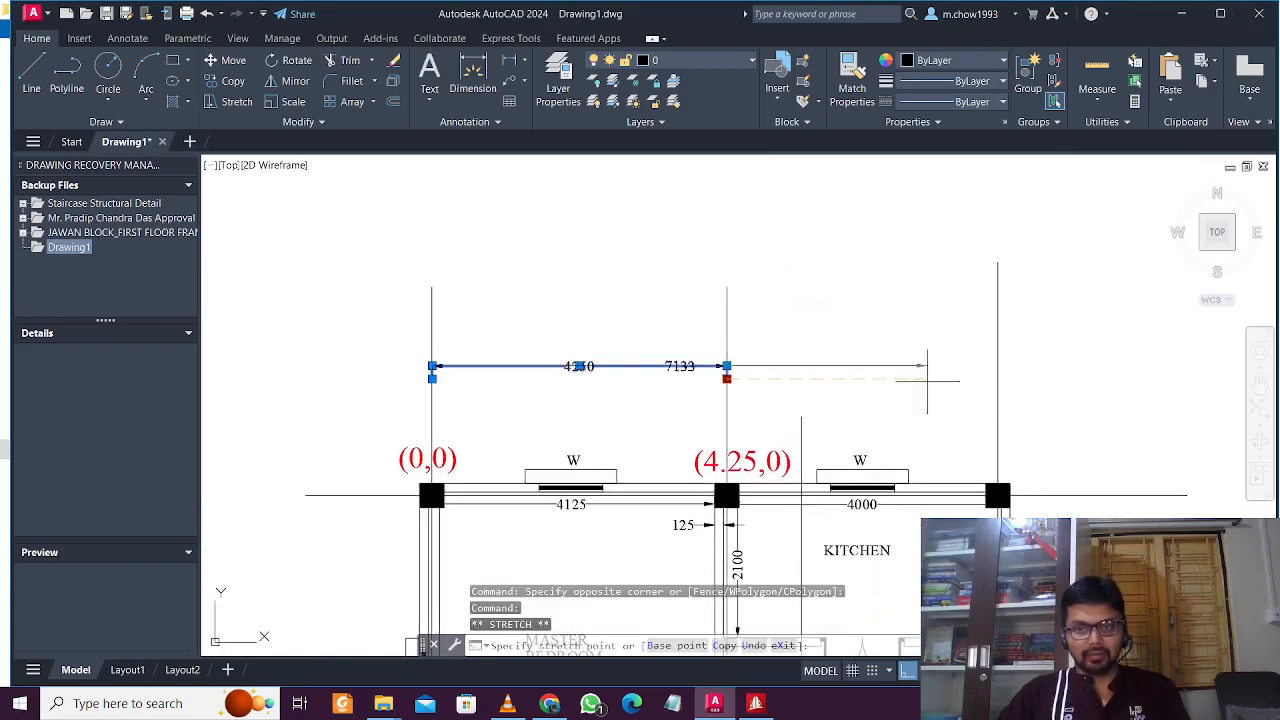
{"action": "left_click", "coordinate": [997, 378]}
Step: Copy the (4.25,0) label horizontally to above the kitchen's outer corner column
{"action": "scroll", "coordinate": [708, 469], "scroll_direction": "up", "scroll_amount": 3}
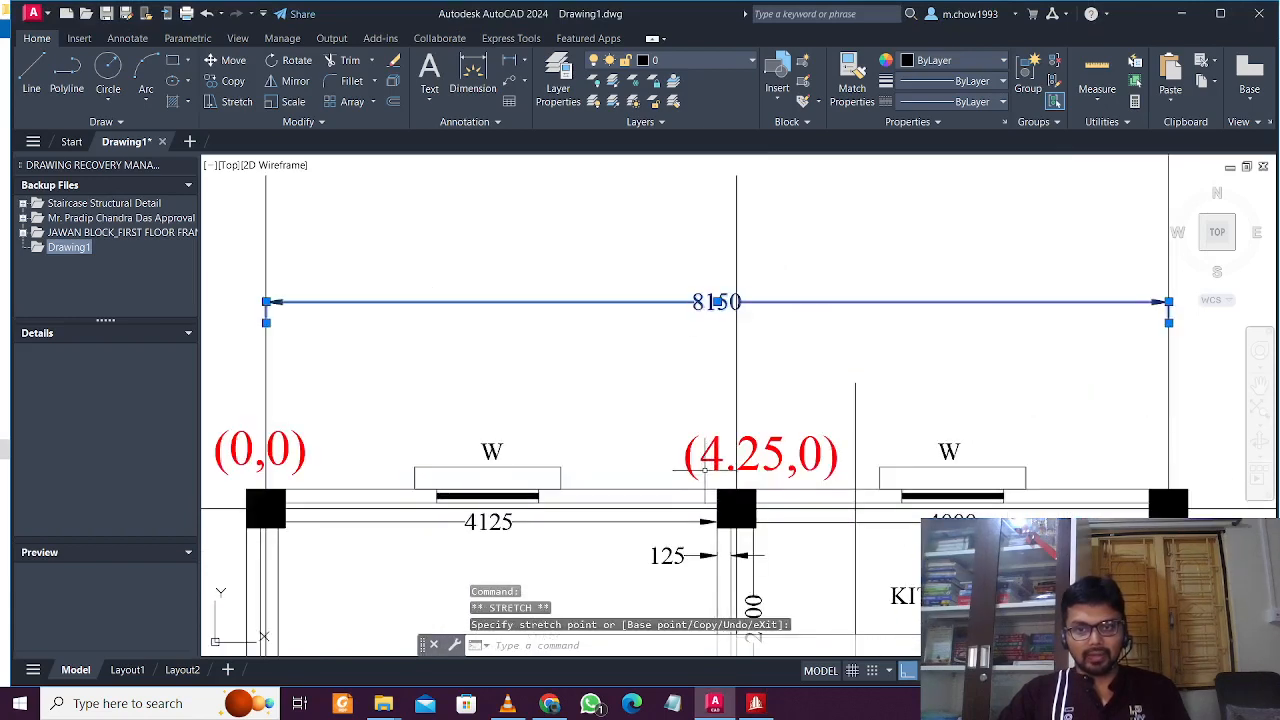
{"action": "key", "text": "Escape"}
{"action": "left_click", "coordinate": [706, 472]}
{"action": "left_click", "coordinate": [668, 437]}
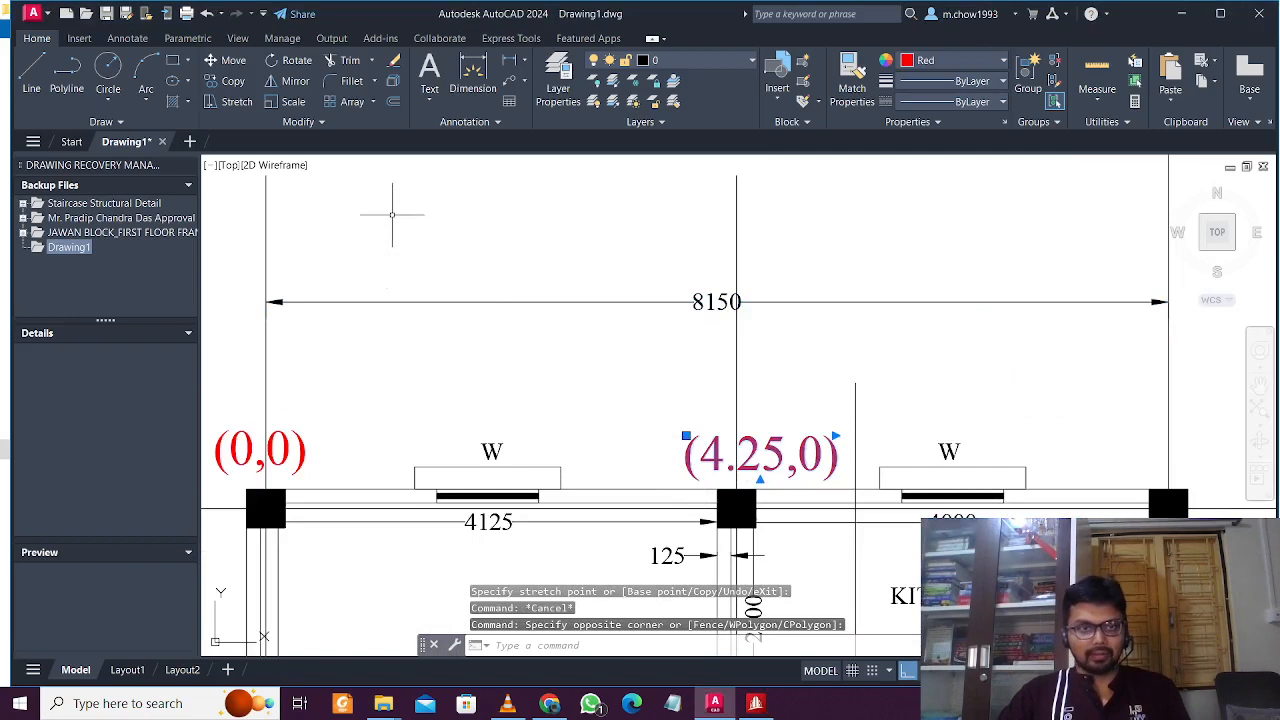
{"action": "left_click", "coordinate": [210, 81]}
{"action": "left_click", "coordinate": [736, 440]}
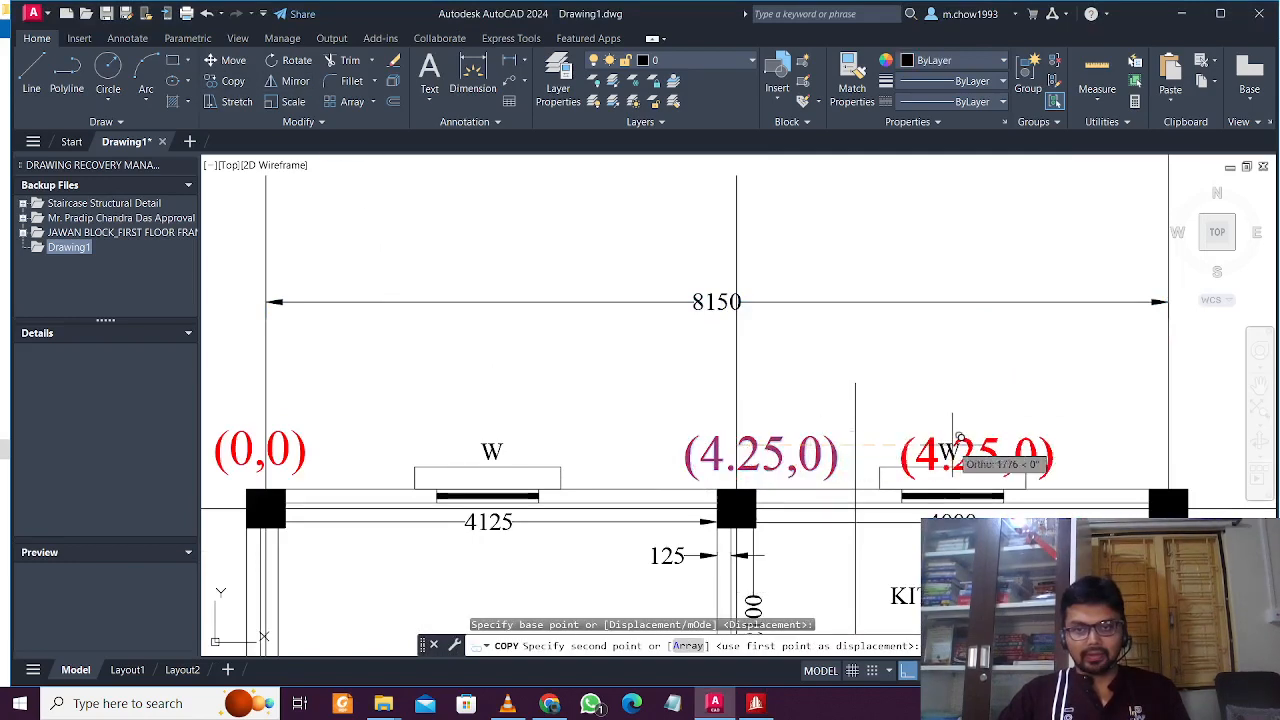
{"action": "left_click", "coordinate": [1141, 430]}
{"action": "key", "text": "Escape"}
Step: Change the copied label above the kitchen's outer corner column to (8.15,0)
{"action": "scroll", "coordinate": [931, 468], "scroll_direction": "up", "scroll_amount": 5}
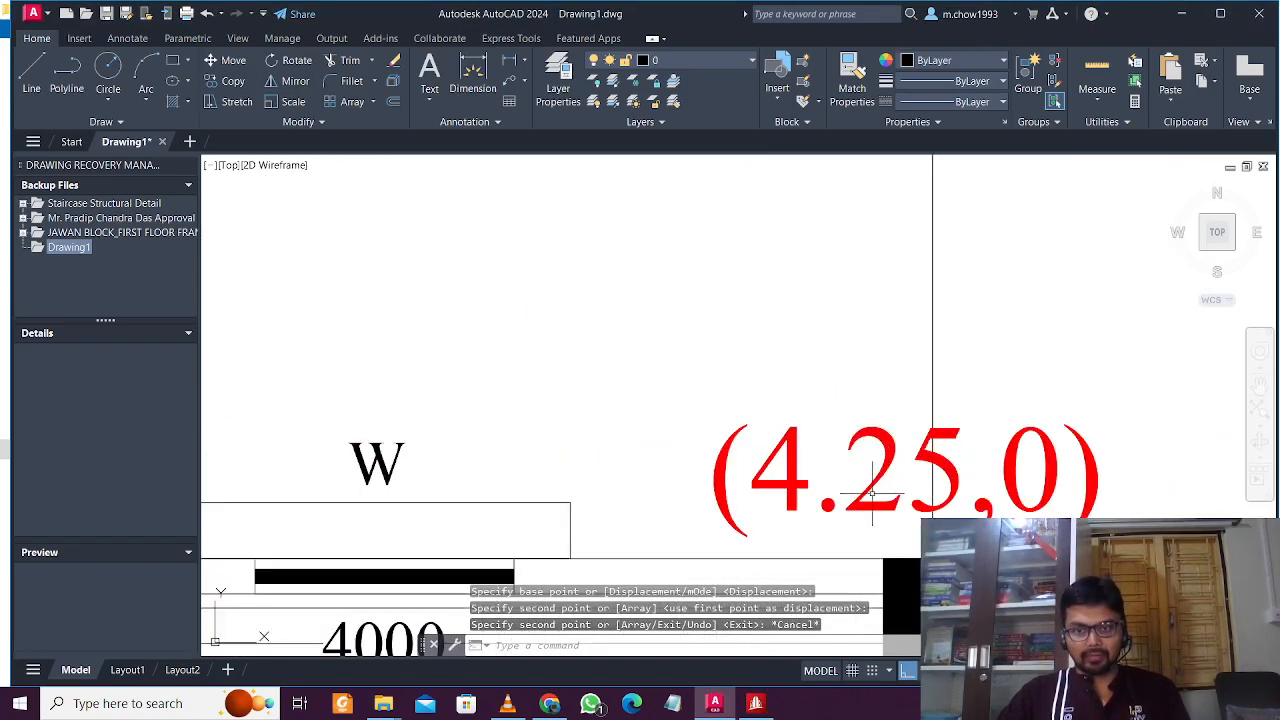
{"action": "double_click", "coordinate": [872, 492]}
{"action": "left_click_drag", "start_coordinate": [966, 480], "coordinate": [780, 488]}
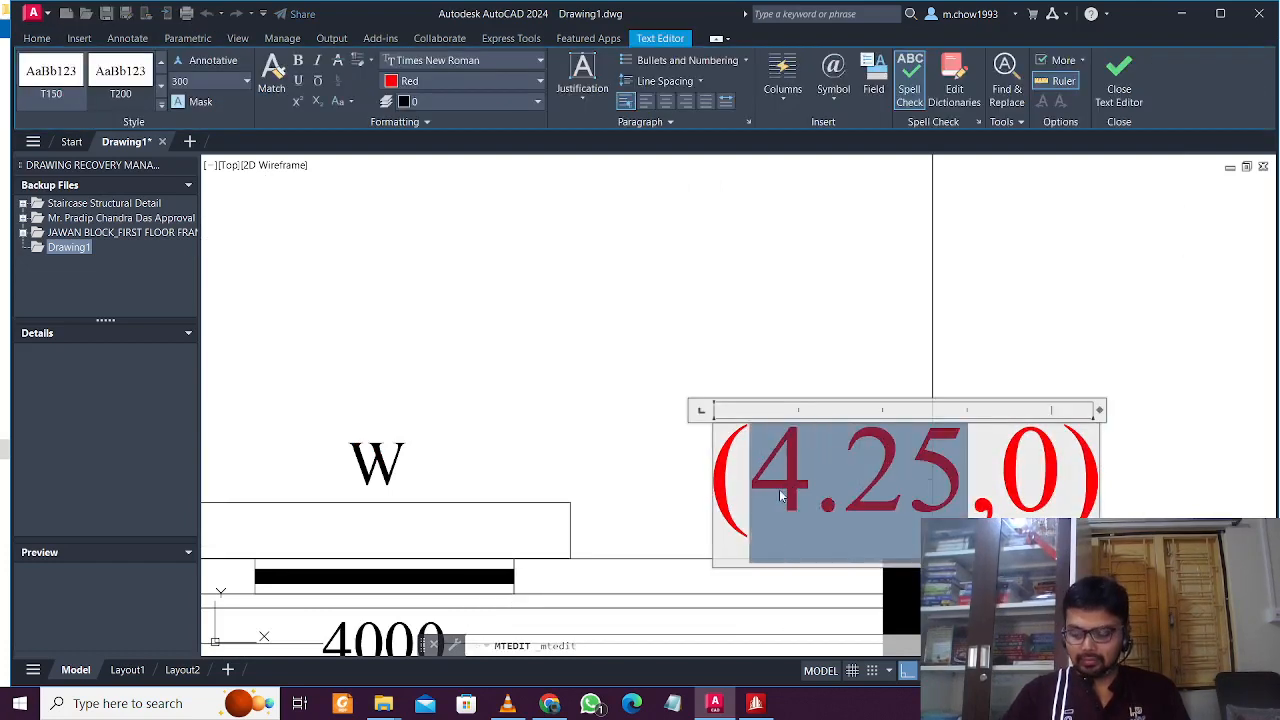
{"action": "type", "text": "8.15"}
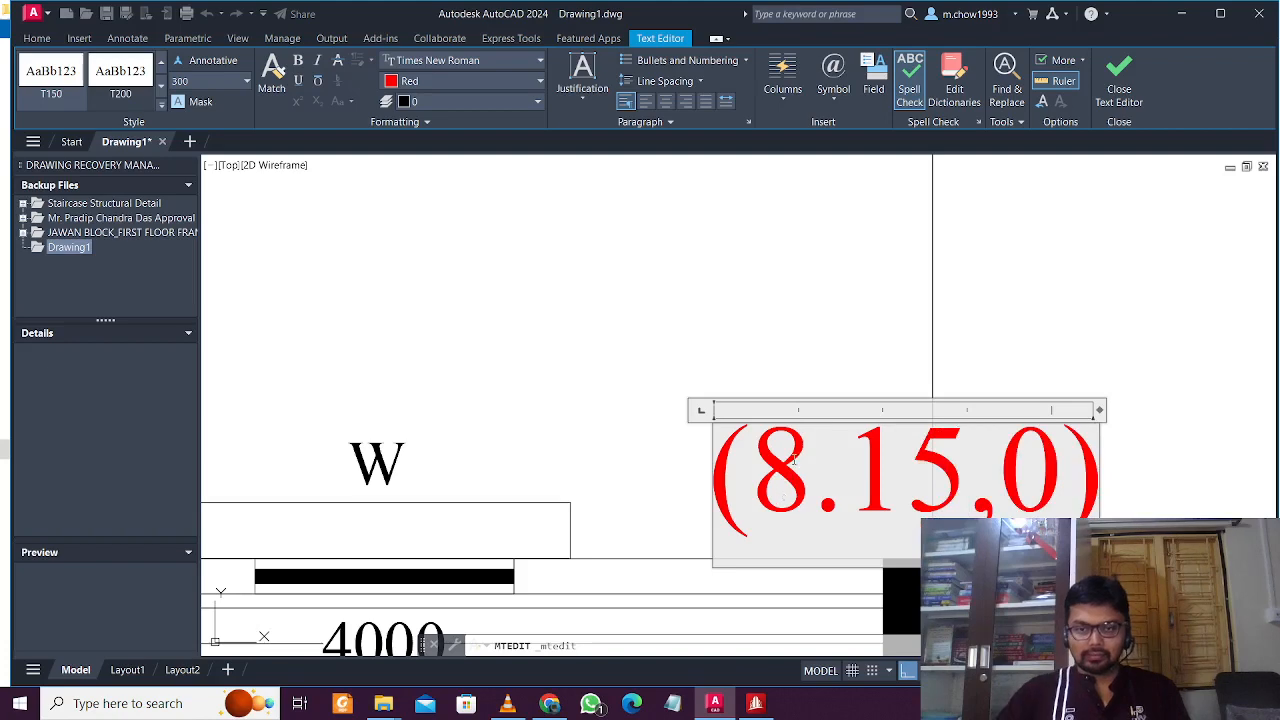
{"action": "left_click", "coordinate": [743, 365]}
Step: Add a vertical linear dimension between the first and second horizontal column centre lines, outside the master bedroom wall
{"action": "scroll", "coordinate": [786, 286], "scroll_direction": "down", "scroll_amount": 5}
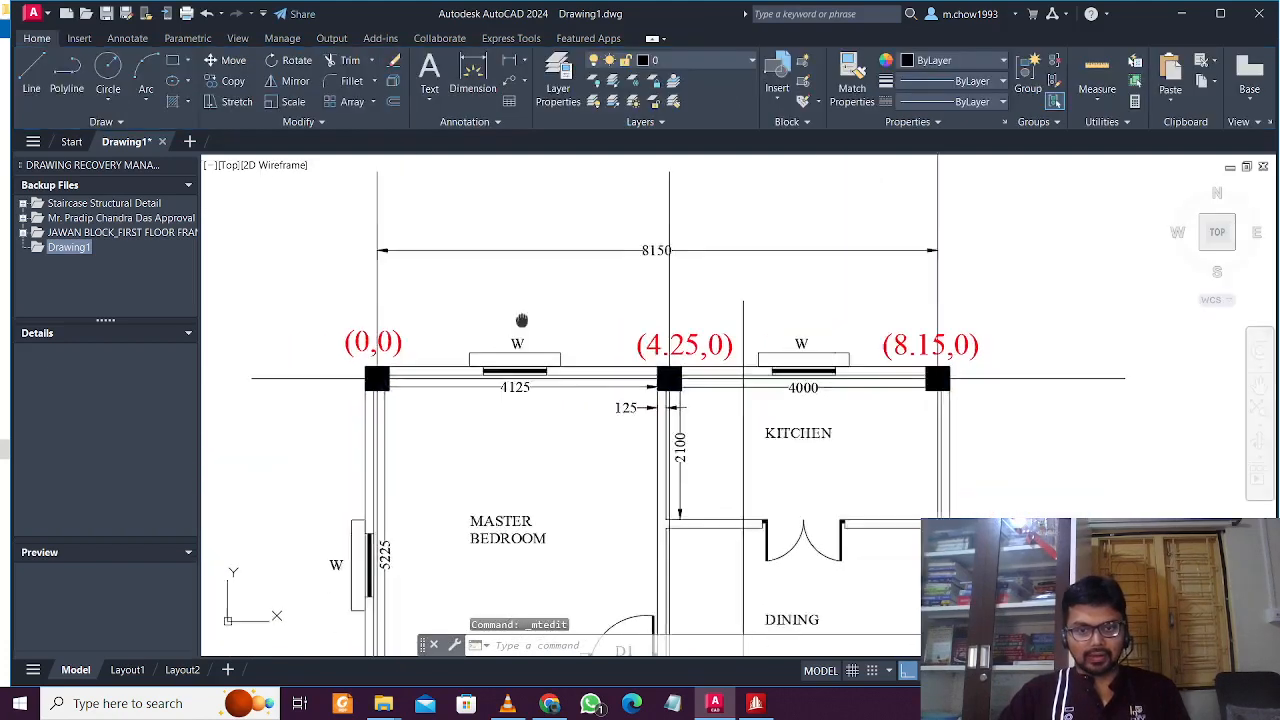
{"action": "middle_click_drag", "start_coordinate": [521, 320], "coordinate": [545, 234]}
{"action": "scroll", "coordinate": [475, 340], "scroll_direction": "down", "scroll_amount": 4}
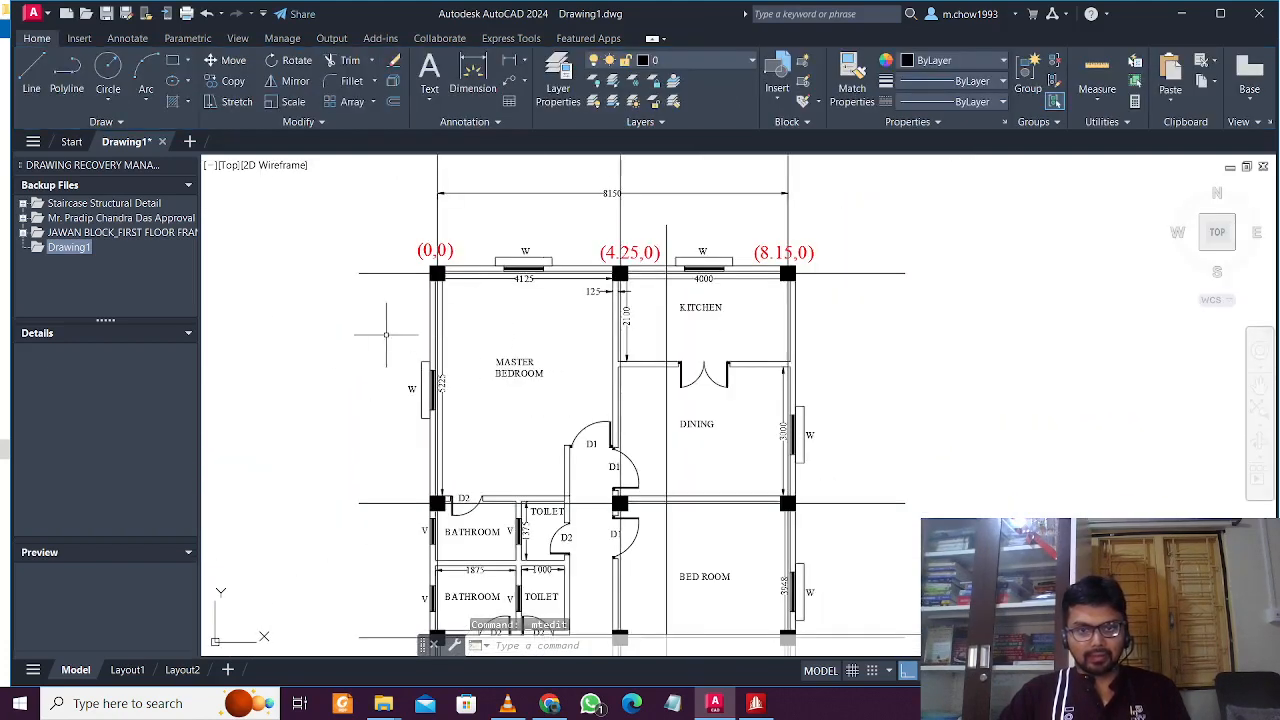
{"action": "left_click", "coordinate": [511, 86]}
{"action": "left_click", "coordinate": [396, 273]}
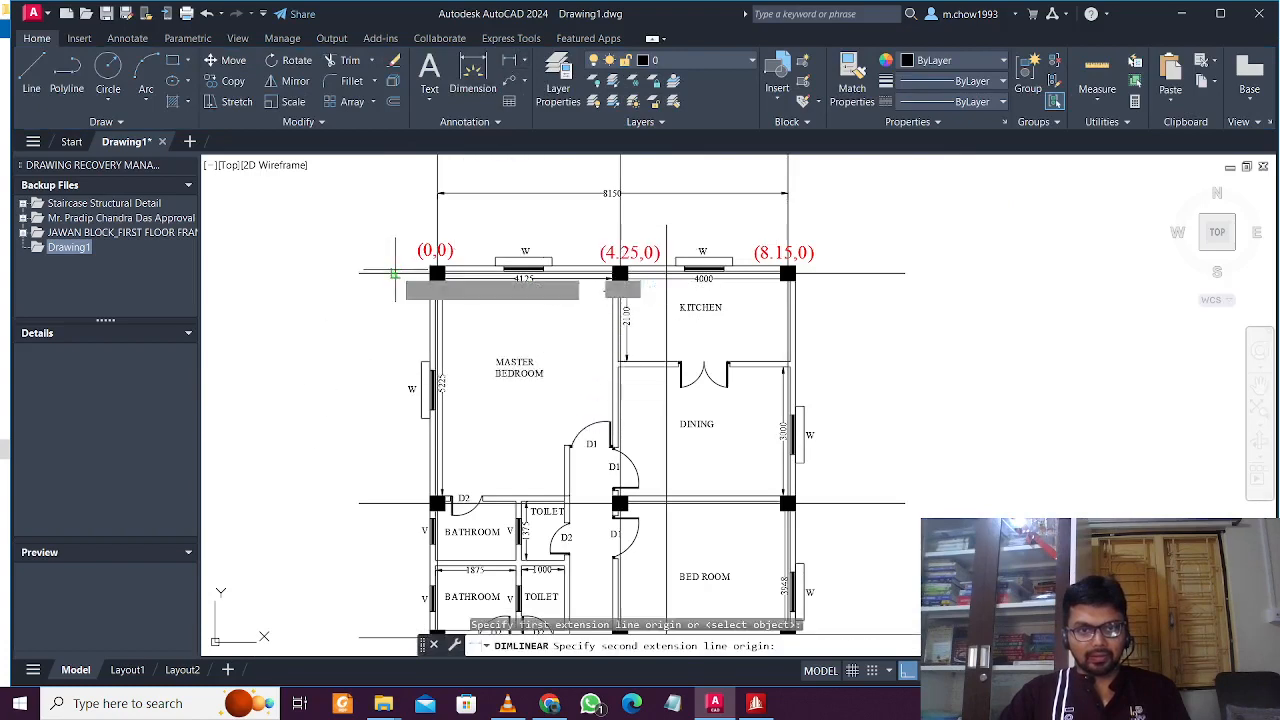
{"action": "left_click", "coordinate": [360, 503]}
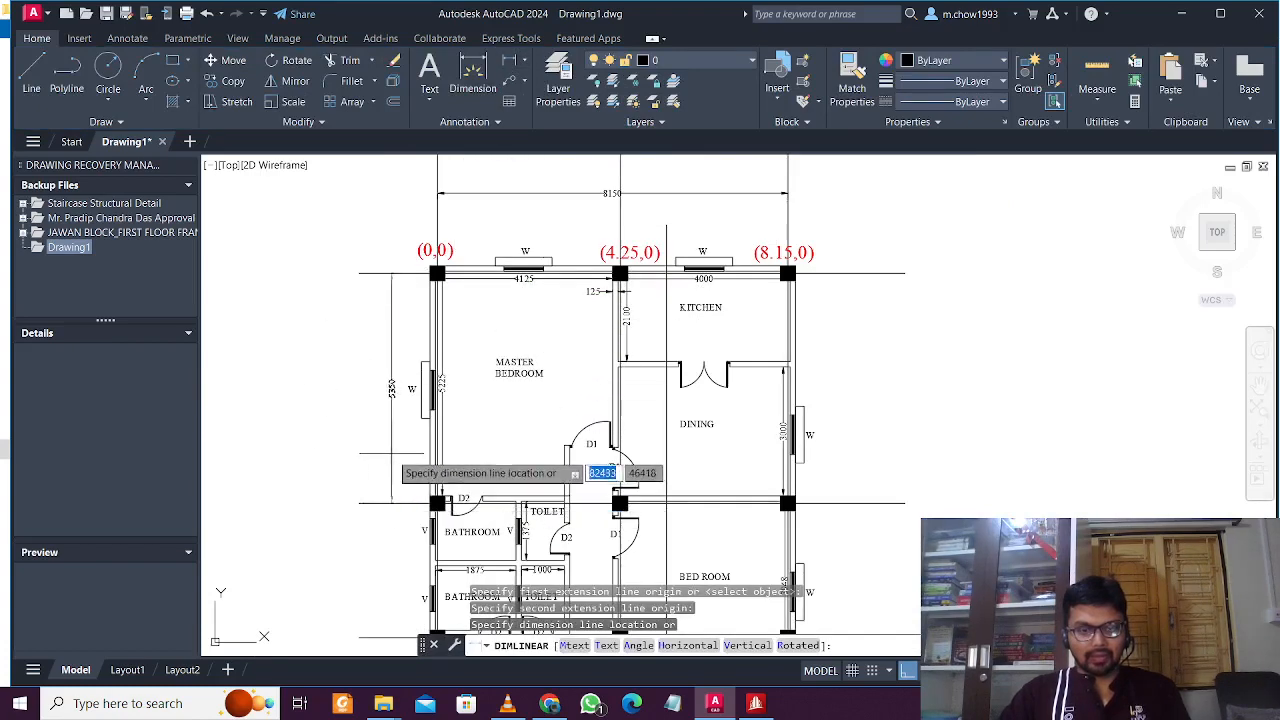
Step: Copy the labels (0,0), (4.25,0) and (8.15,0) straight down to just above the second row of columns
{"action": "scroll", "coordinate": [460, 250], "scroll_direction": "up", "scroll_amount": 4}
{"action": "left_click", "coordinate": [452, 271]}
{"action": "left_click", "coordinate": [428, 254]}
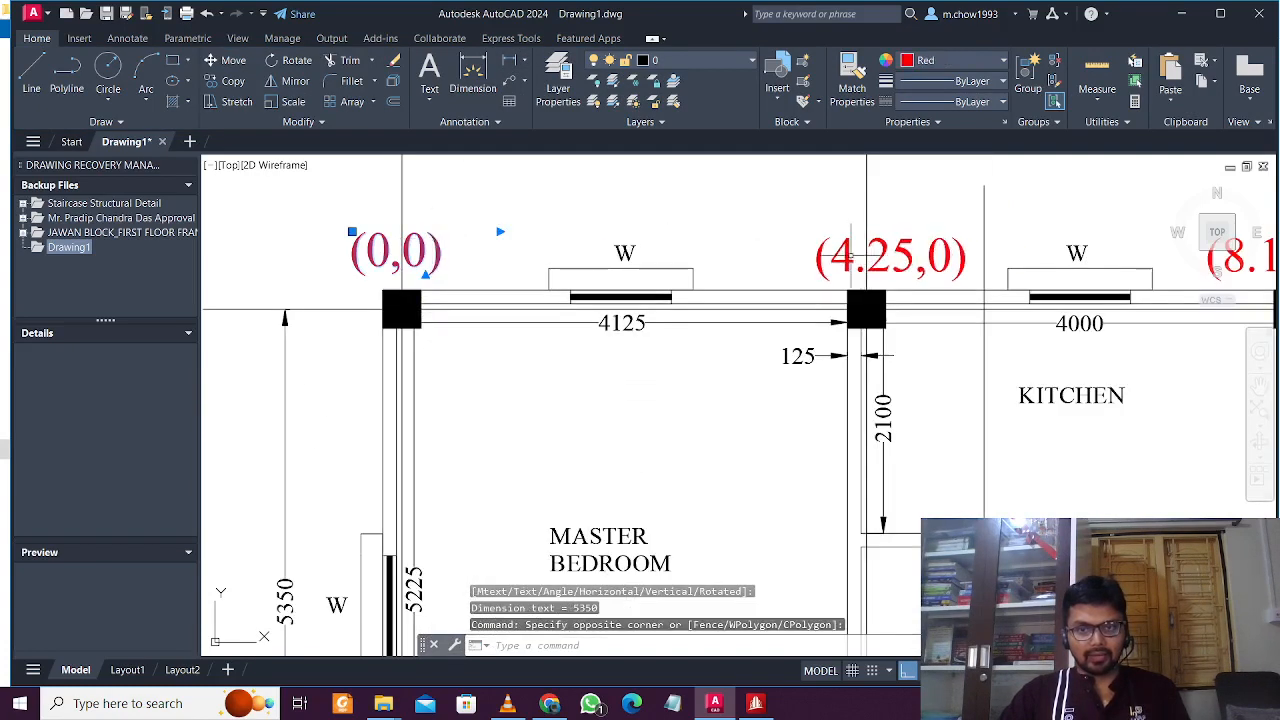
{"action": "left_click", "coordinate": [817, 253]}
{"action": "middle_click_drag", "start_coordinate": [750, 285], "coordinate": [563, 365]}
{"action": "left_click_drag", "start_coordinate": [1081, 310], "coordinate": [1003, 320]}
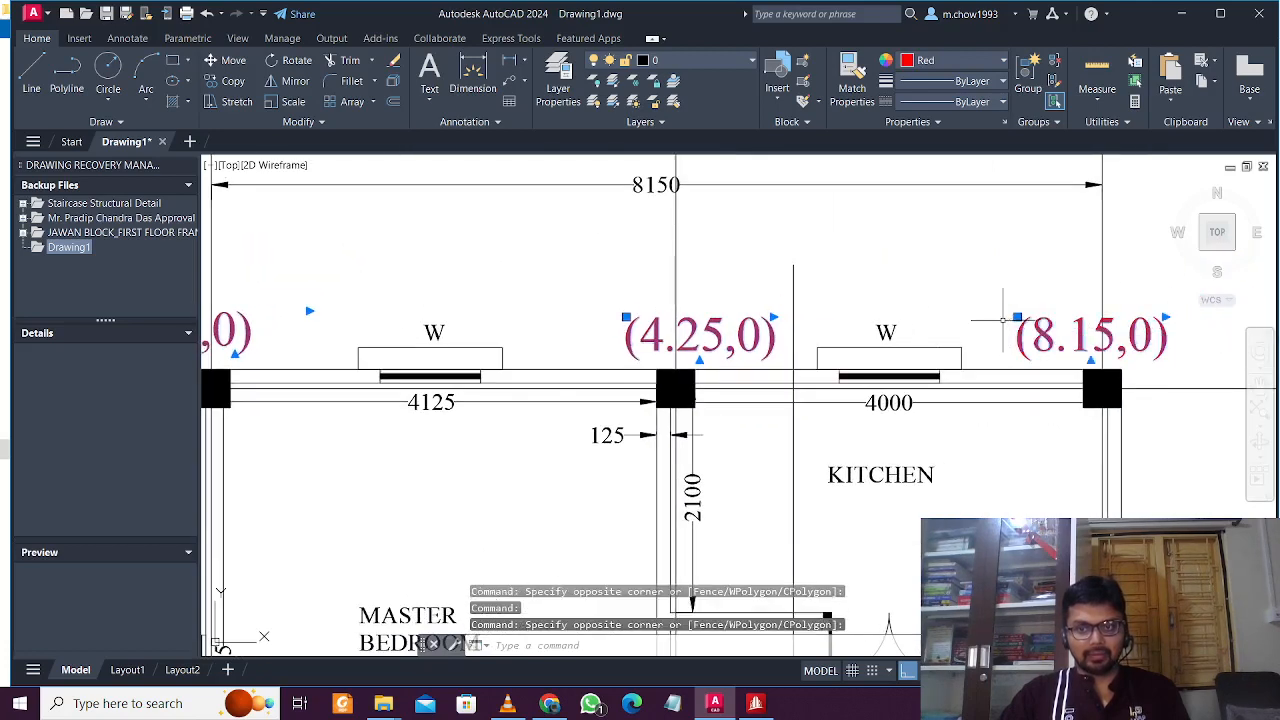
{"action": "left_click", "coordinate": [233, 81]}
{"action": "scroll", "coordinate": [330, 175], "scroll_direction": "down", "scroll_amount": 2}
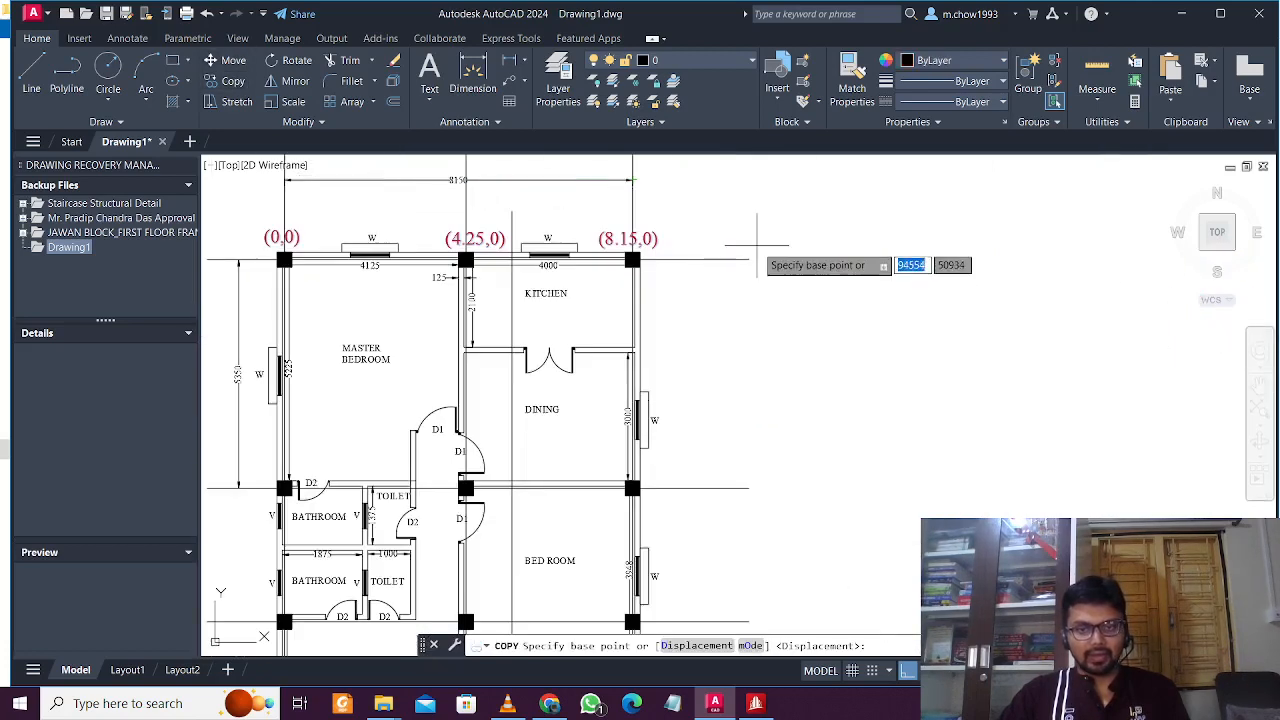
{"action": "left_click", "coordinate": [790, 232]}
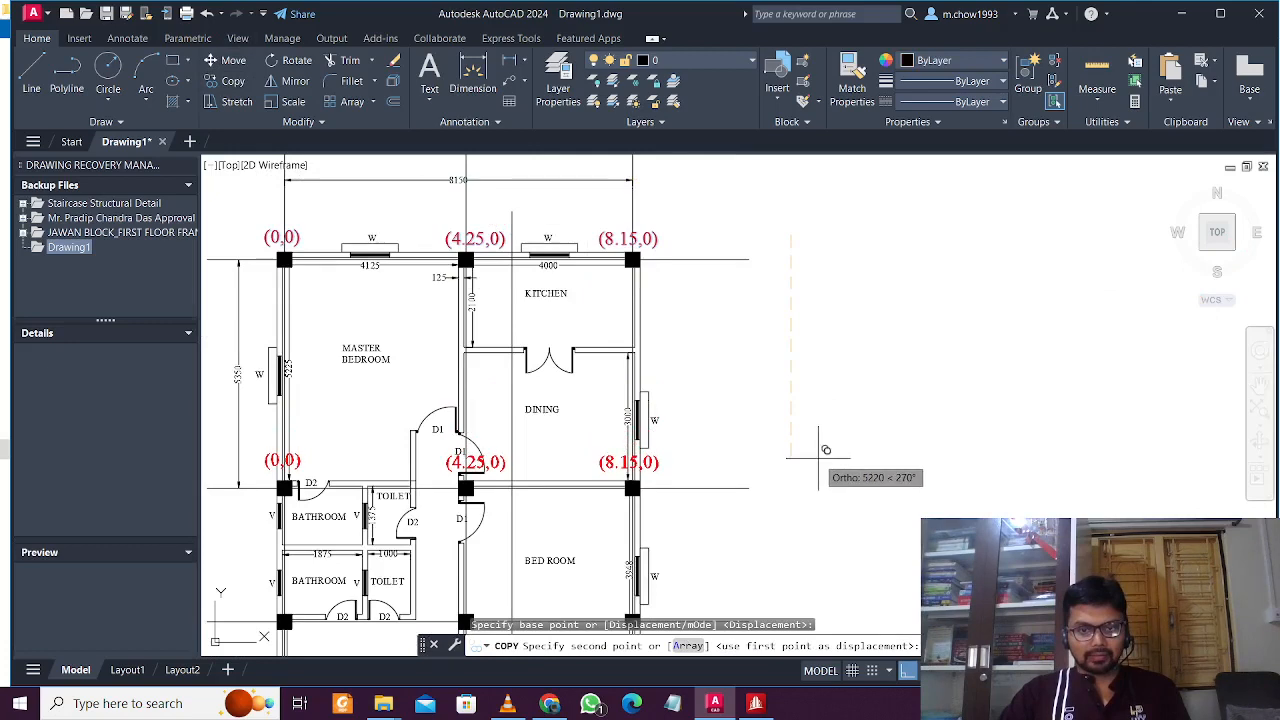
{"action": "left_click", "coordinate": [824, 447]}
{"action": "key", "text": "Escape"}
Step: Change the second-row (0,0) label beside door D2 to (0,-5.35) and copy its -5.35 value for reuse
{"action": "middle_click_drag", "start_coordinate": [329, 455], "coordinate": [537, 397]}
{"action": "scroll", "coordinate": [440, 312], "scroll_direction": "up", "scroll_amount": 6}
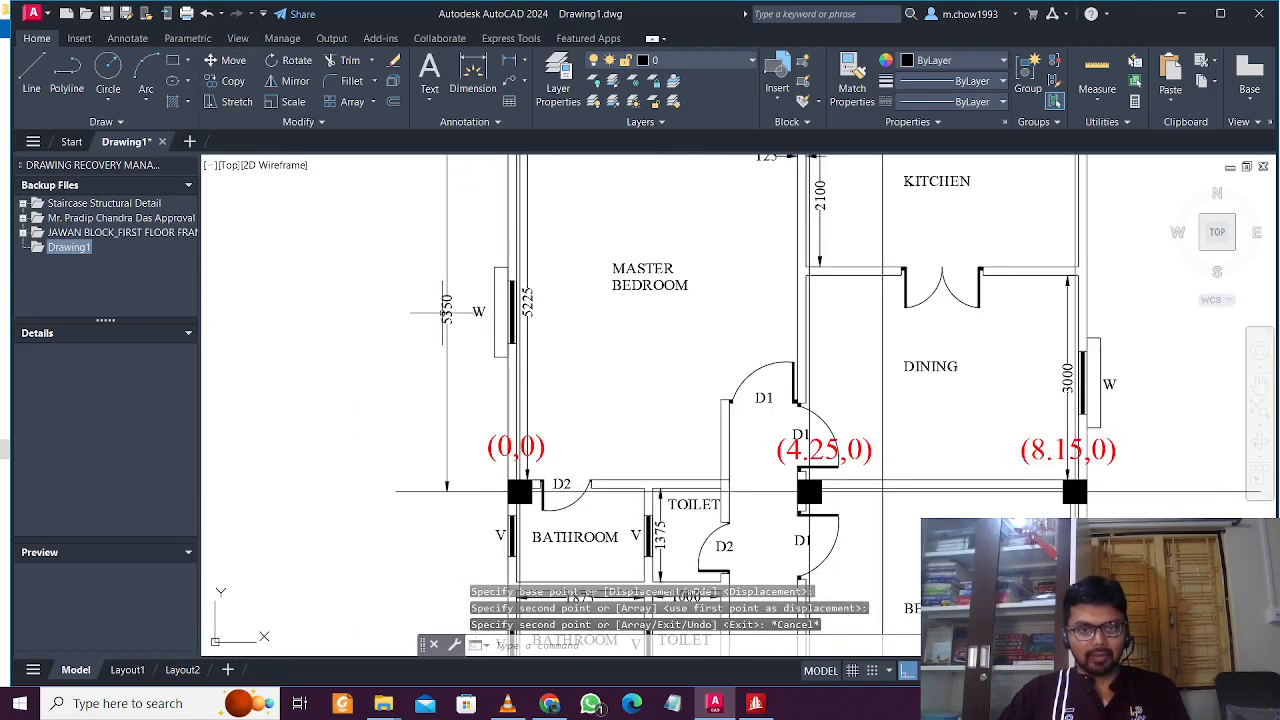
{"action": "scroll", "coordinate": [443, 312], "scroll_direction": "down", "scroll_amount": 4}
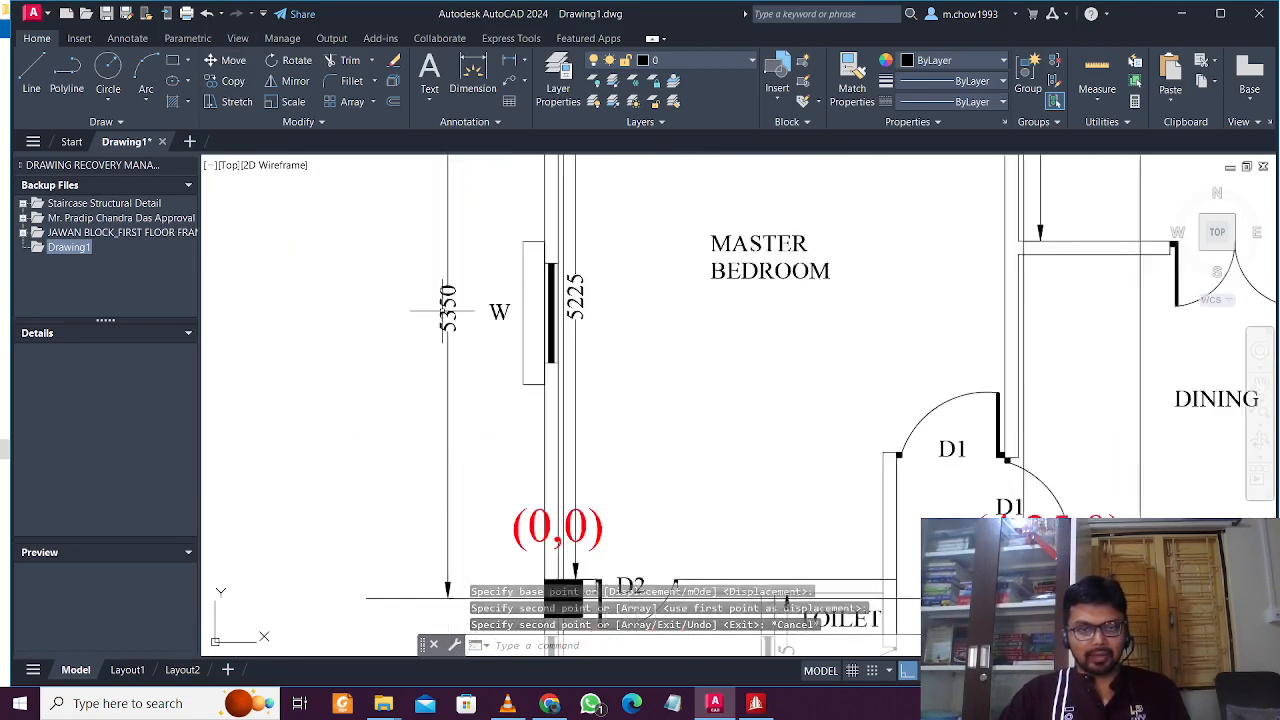
{"action": "scroll", "coordinate": [540, 435], "scroll_direction": "up", "scroll_amount": 4}
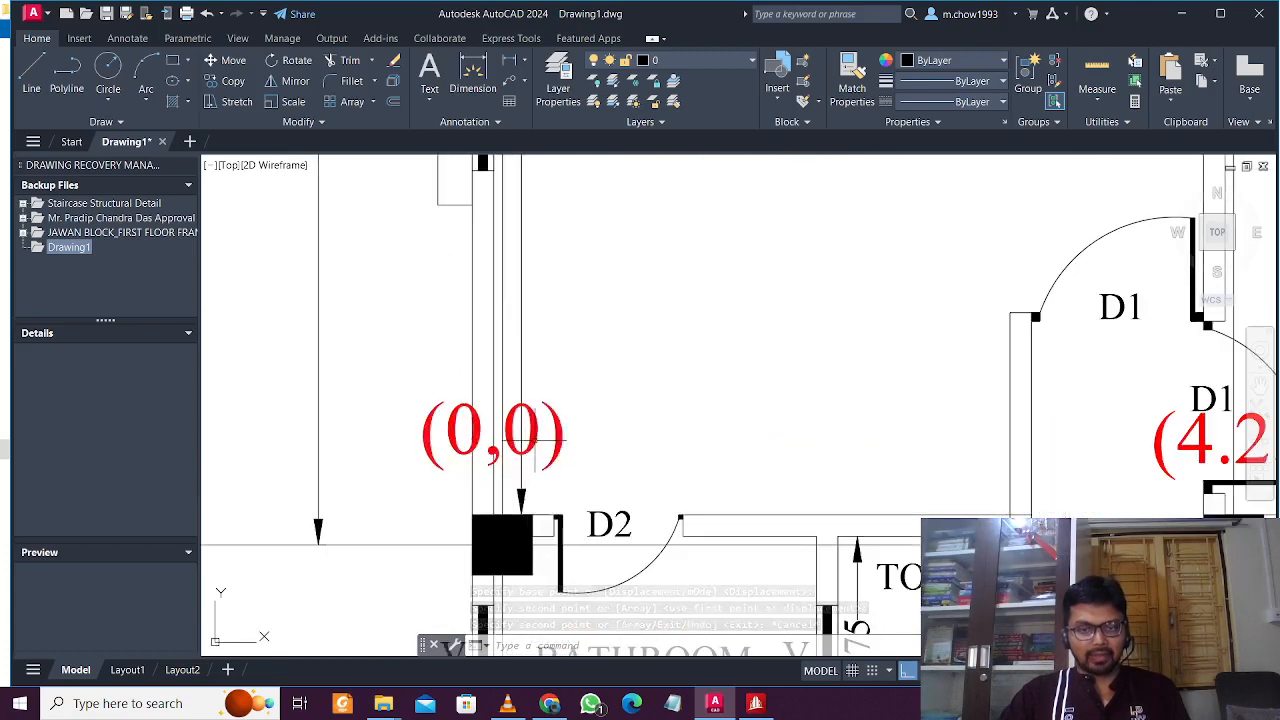
{"action": "double_click", "coordinate": [545, 433]}
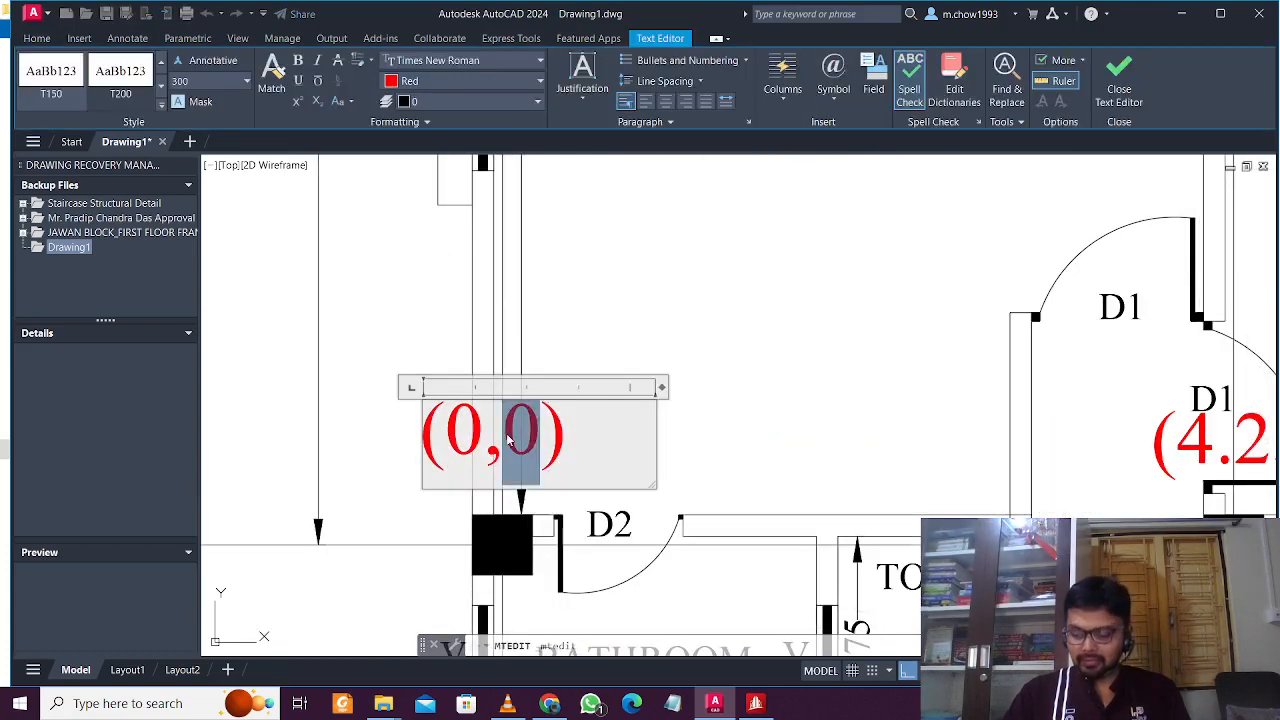
{"action": "type", "text": "-5.35"}
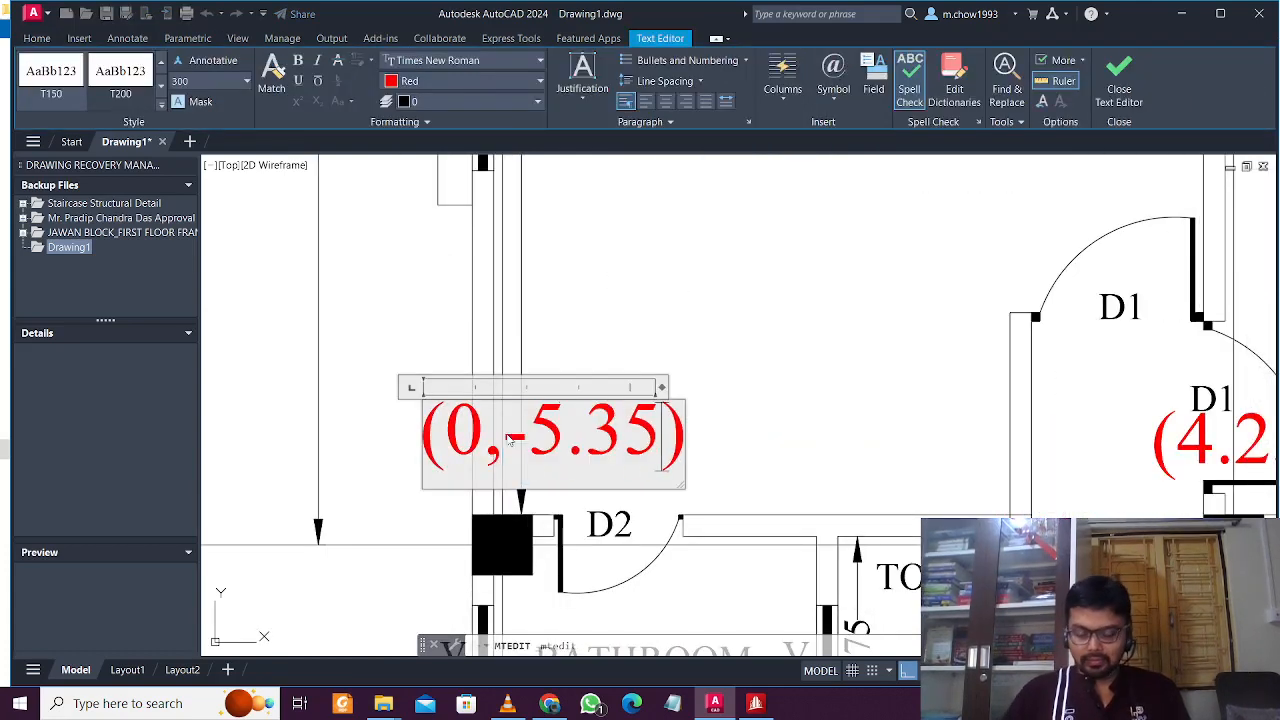
{"action": "key", "text": "shift+Left"}
{"action": "key", "text": "shift+Left"}
{"action": "key", "text": "shift+Left"}
{"action": "key", "text": "shift+Left"}
{"action": "key", "text": "shift+Left"}
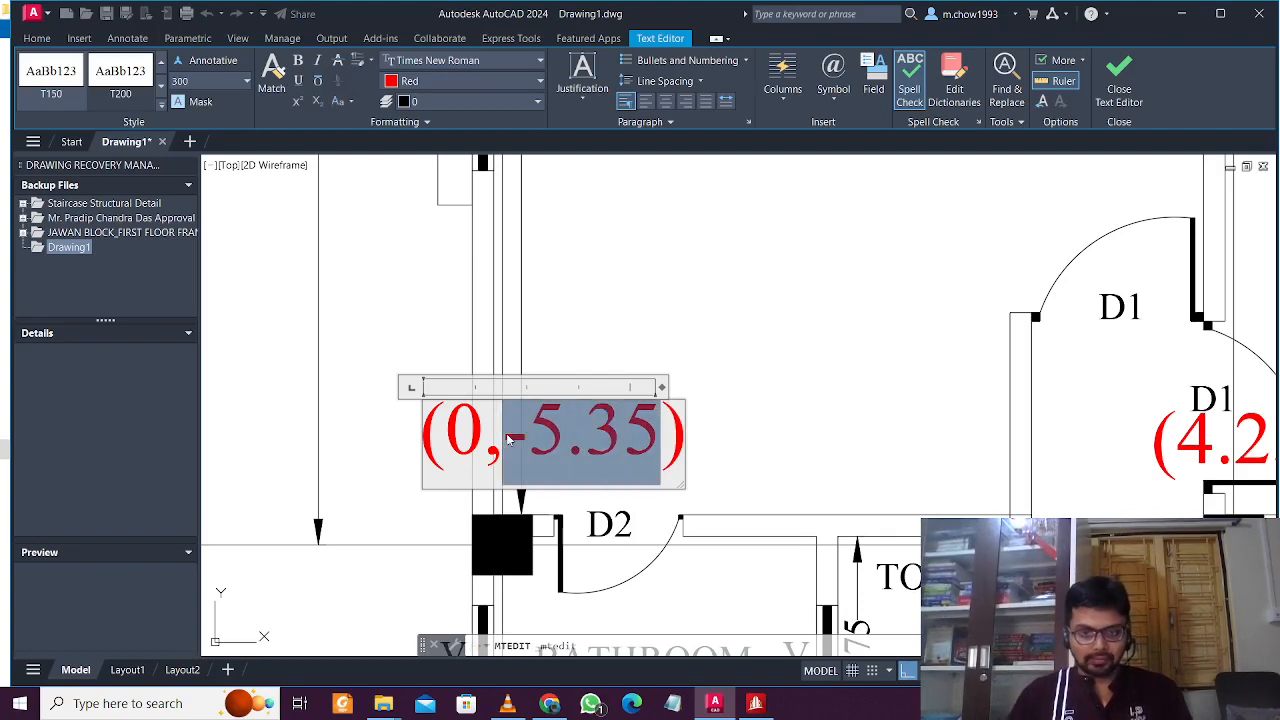
{"action": "left_click", "coordinate": [1125, 318]}
Step: Change the second row's middle column label to (4.25,-5.35)
{"action": "middle_click_drag", "start_coordinate": [1025, 400], "coordinate": [514, 417]}
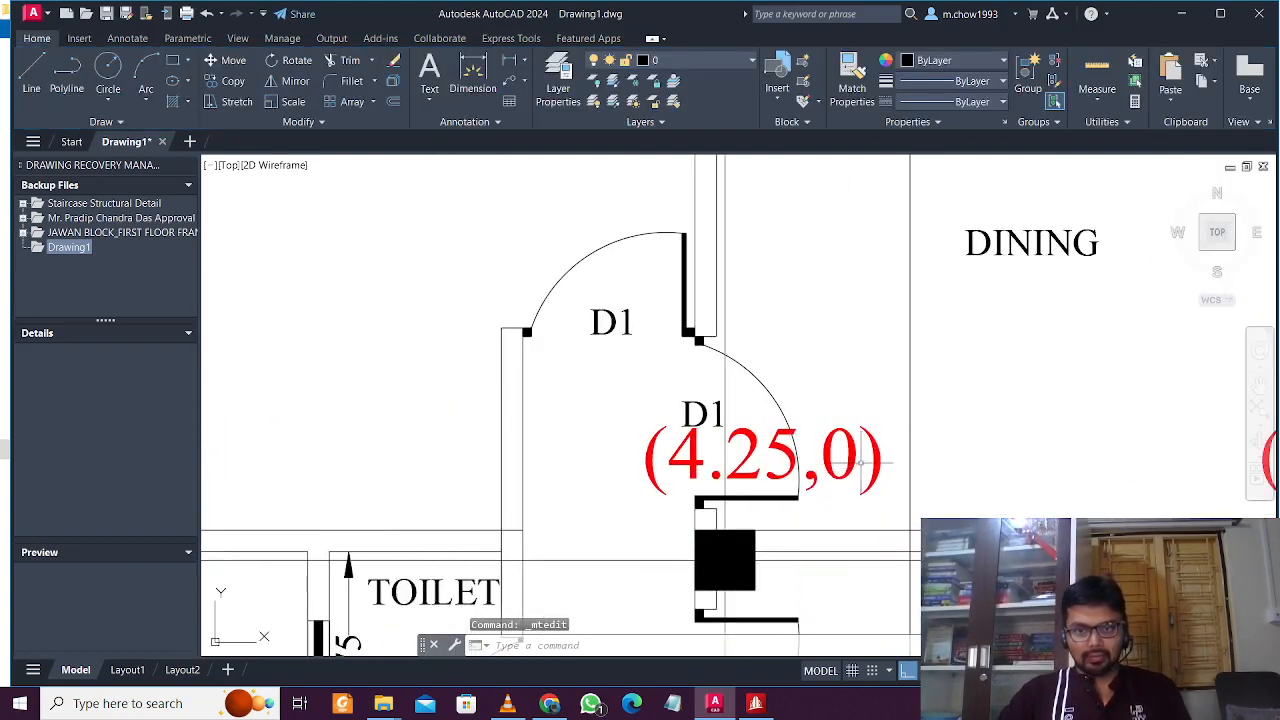
{"action": "double_click", "coordinate": [858, 456]}
{"action": "double_click", "coordinate": [855, 447]}
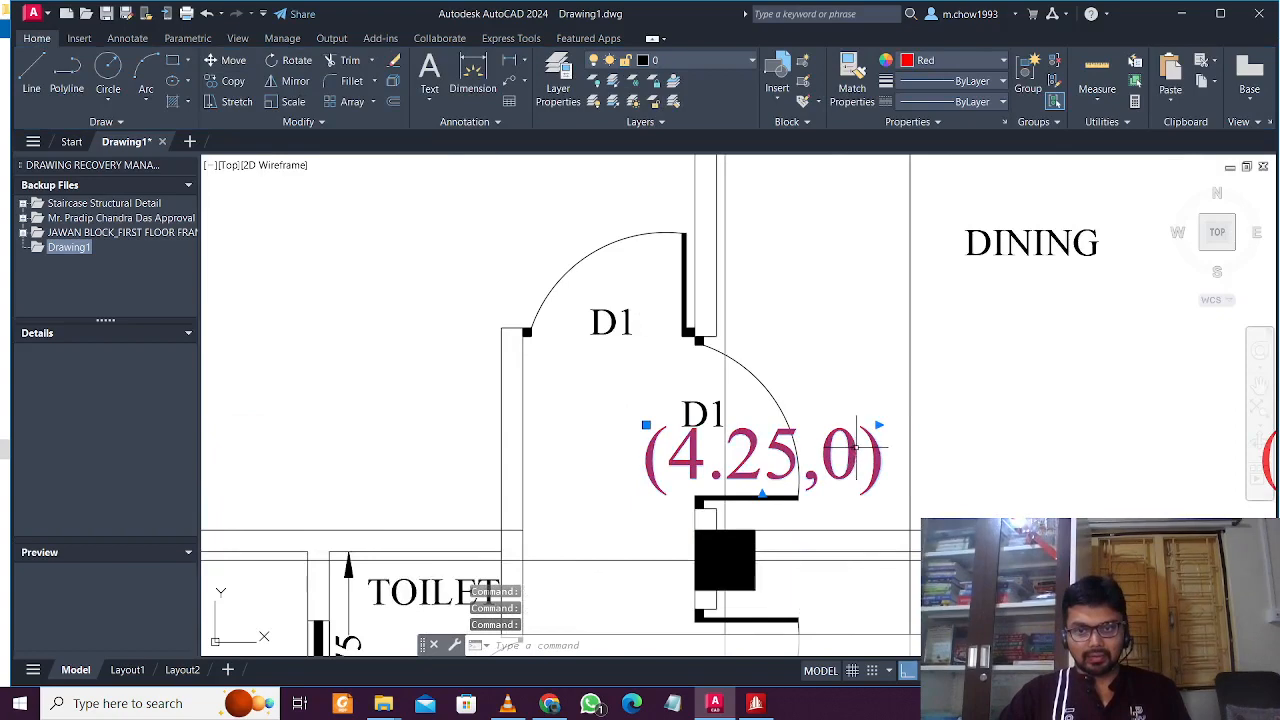
{"action": "type", "text": "-5.35"}
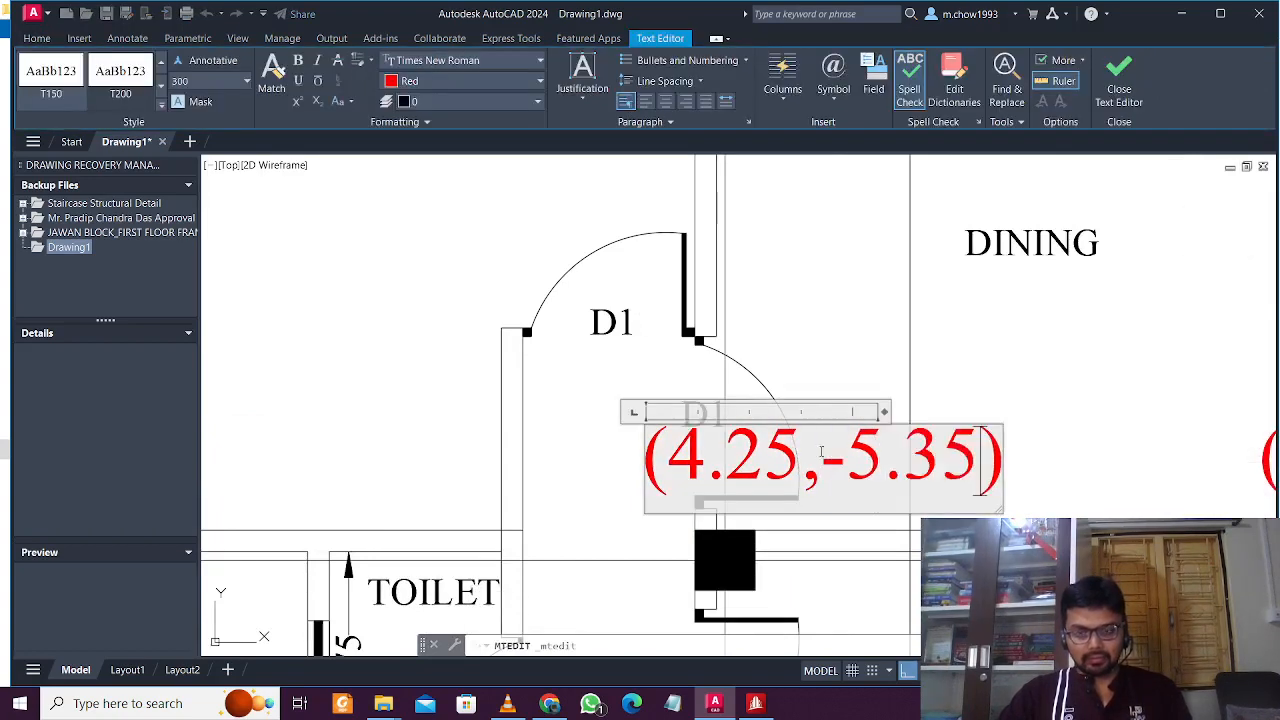
{"action": "left_click", "coordinate": [837, 337]}
Step: Change the second-row label at the dining room's outer column to (8.15,-5.35)
{"action": "scroll", "coordinate": [1057, 423], "scroll_direction": "down", "scroll_amount": 2}
{"action": "scroll", "coordinate": [948, 456], "scroll_direction": "up", "scroll_amount": 1}
{"action": "scroll", "coordinate": [948, 456], "scroll_direction": "up", "scroll_amount": 2}
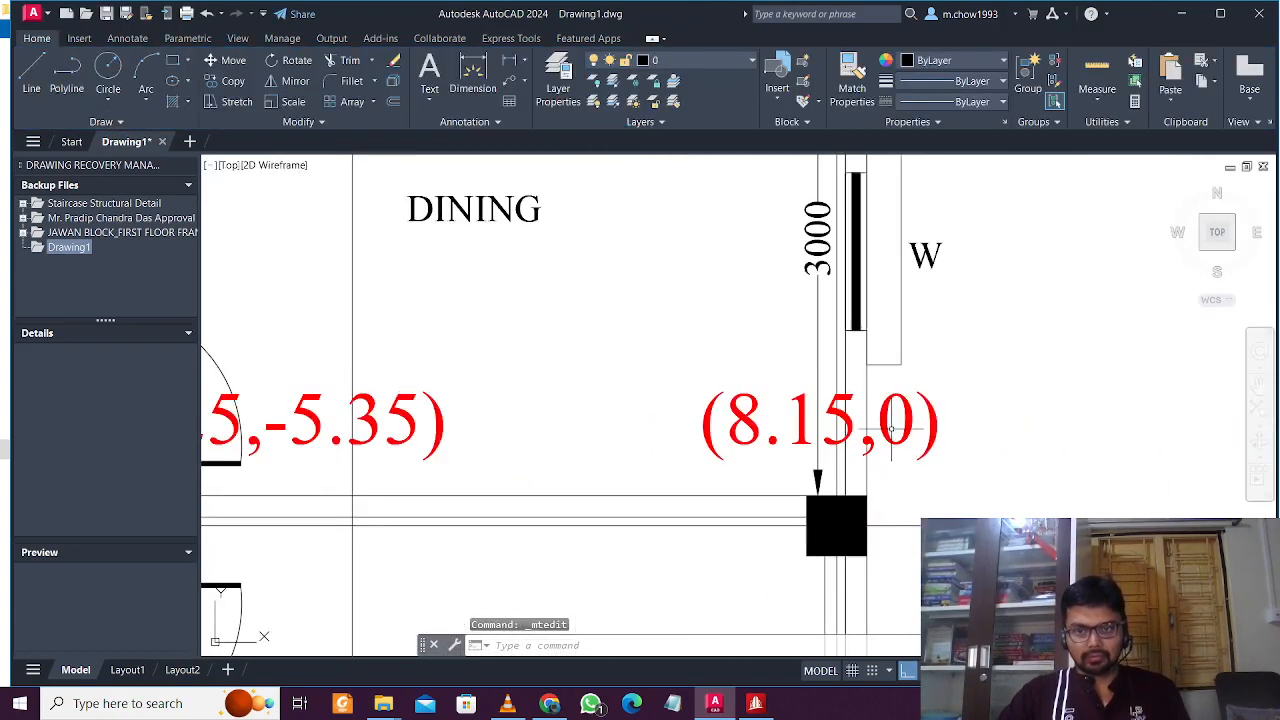
{"action": "double_click", "coordinate": [899, 432]}
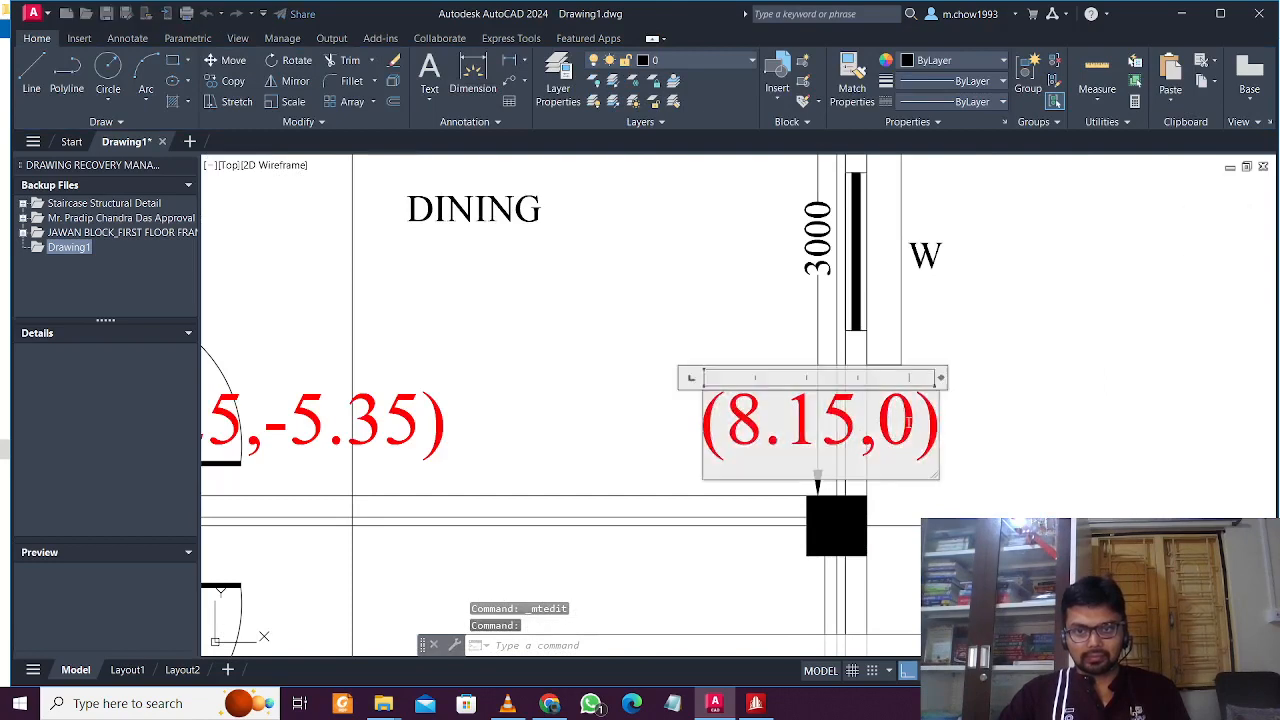
{"action": "type", "text": "-5.35"}
{"action": "key", "text": "Escape"}
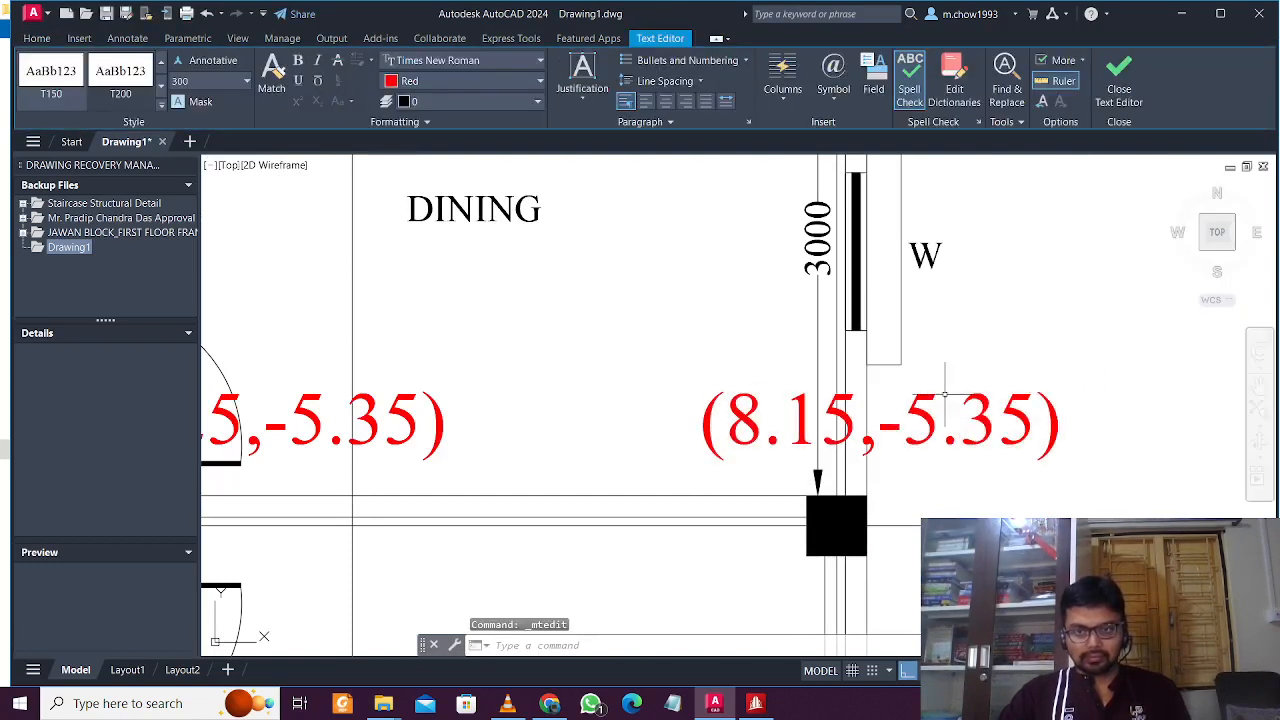
Step: Copy the second row's three labels (0,-5.35), (4.25,-5.35) and (8.15,-5.35) straight down to just below the third row of columns
{"action": "scroll", "coordinate": [871, 419], "scroll_direction": "down", "scroll_amount": 4}
{"action": "middle_click_drag", "start_coordinate": [872, 419], "coordinate": [872, 445]}
{"action": "scroll", "coordinate": [614, 444], "scroll_direction": "up", "scroll_amount": 3}
{"action": "left_click", "coordinate": [674, 443]}
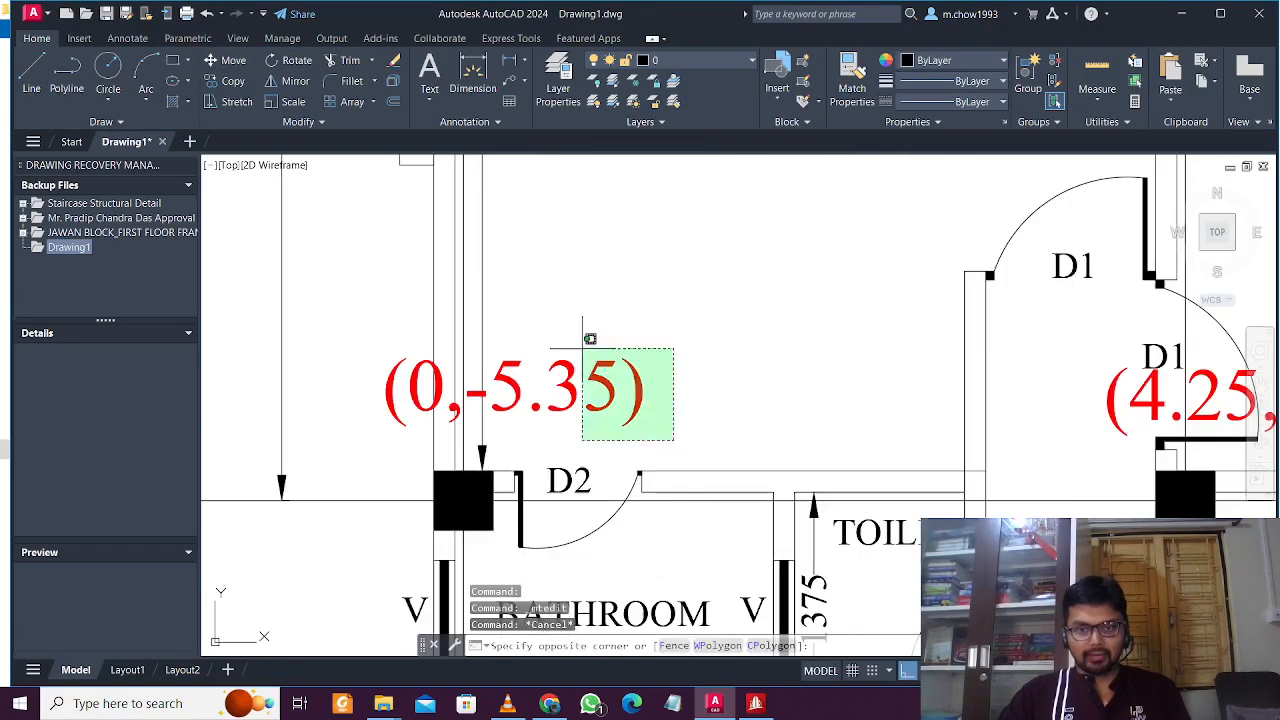
{"action": "left_click", "coordinate": [573, 348]}
{"action": "scroll", "coordinate": [571, 352], "scroll_direction": "down", "scroll_amount": 2}
{"action": "middle_click_drag", "start_coordinate": [855, 382], "coordinate": [825, 419]}
{"action": "scroll", "coordinate": [825, 419], "scroll_direction": "up", "scroll_amount": 1}
{"action": "scroll", "coordinate": [825, 419], "scroll_direction": "up", "scroll_amount": 2}
{"action": "left_click", "coordinate": [856, 419]}
{"action": "left_click", "coordinate": [834, 346]}
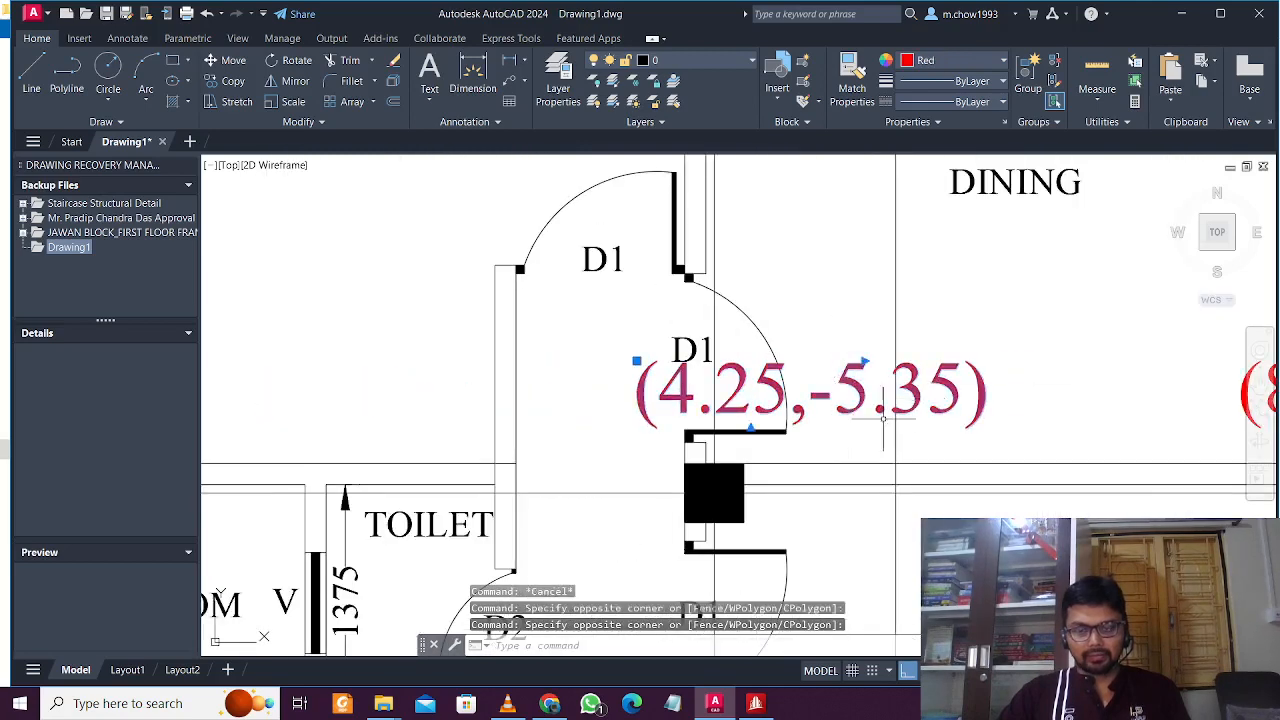
{"action": "scroll", "coordinate": [883, 418], "scroll_direction": "down", "scroll_amount": 2}
{"action": "middle_click_drag", "start_coordinate": [1006, 424], "coordinate": [929, 435]}
{"action": "left_click", "coordinate": [1051, 437]}
{"action": "left_click", "coordinate": [1006, 391]}
{"action": "scroll", "coordinate": [398, 206], "scroll_direction": "down", "scroll_amount": 3}
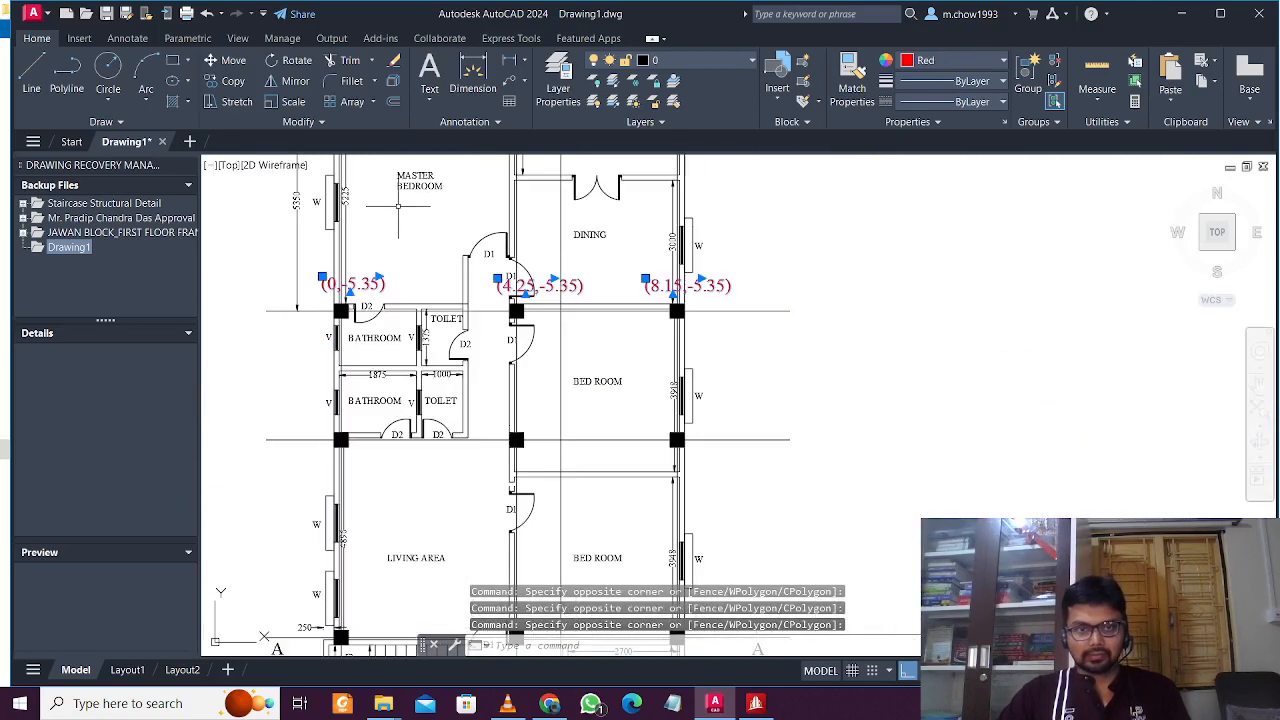
{"action": "left_click", "coordinate": [233, 81]}
{"action": "left_click", "coordinate": [925, 325]}
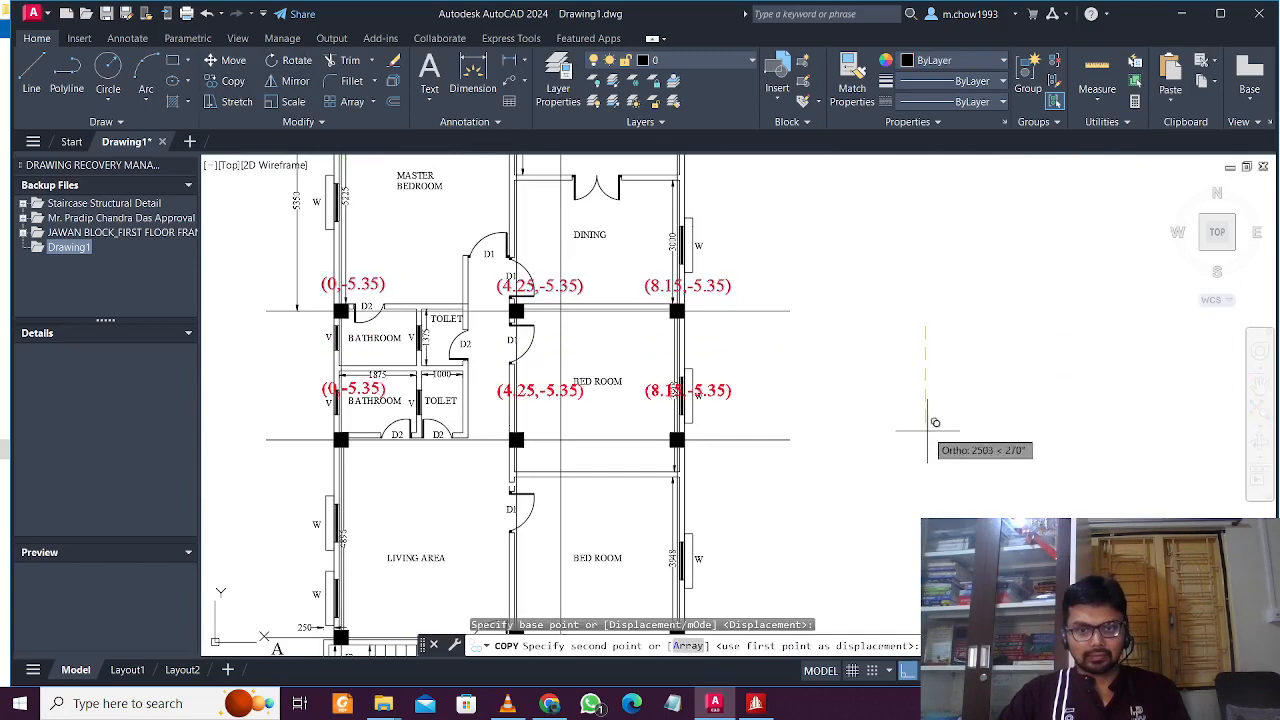
{"action": "left_click", "coordinate": [936, 496]}
{"action": "key", "text": "Escape"}
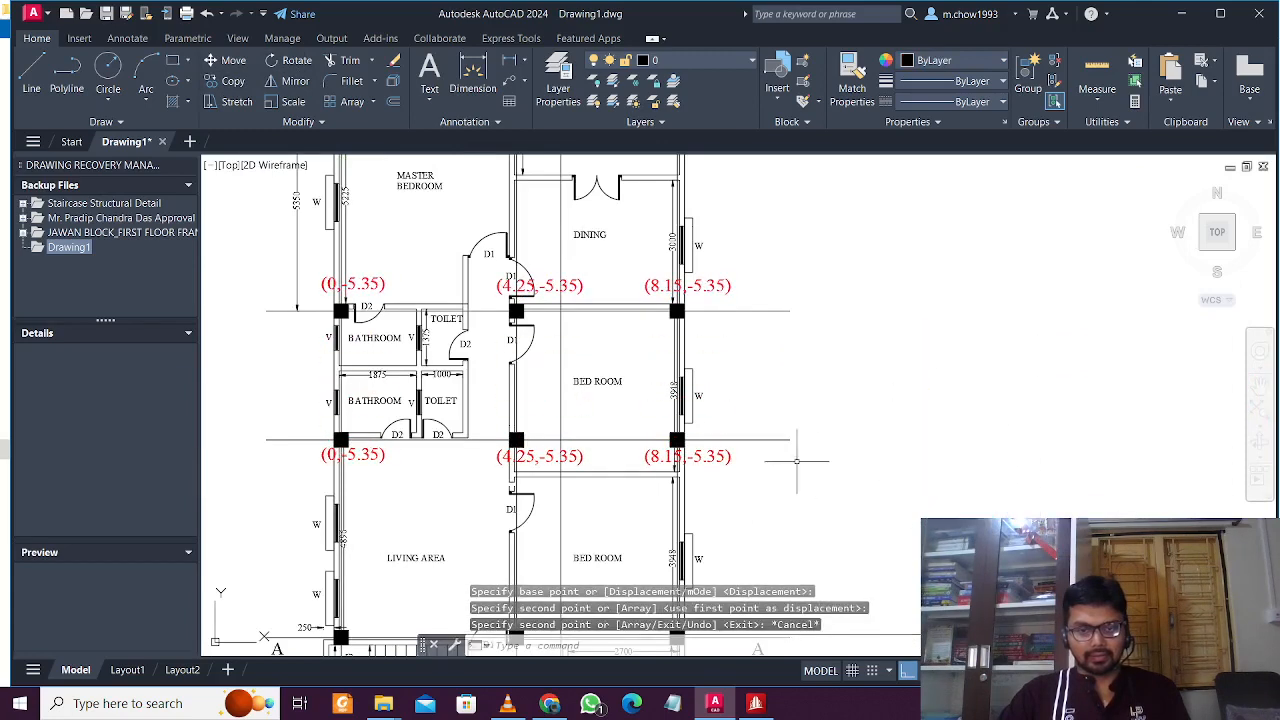
Step: Stretch the overall vertical dimension outside the master bedroom down to the third column row's centre line and check its value
{"action": "middle_click_drag", "start_coordinate": [800, 461], "coordinate": [926, 485]}
{"action": "left_click", "coordinate": [421, 157]}
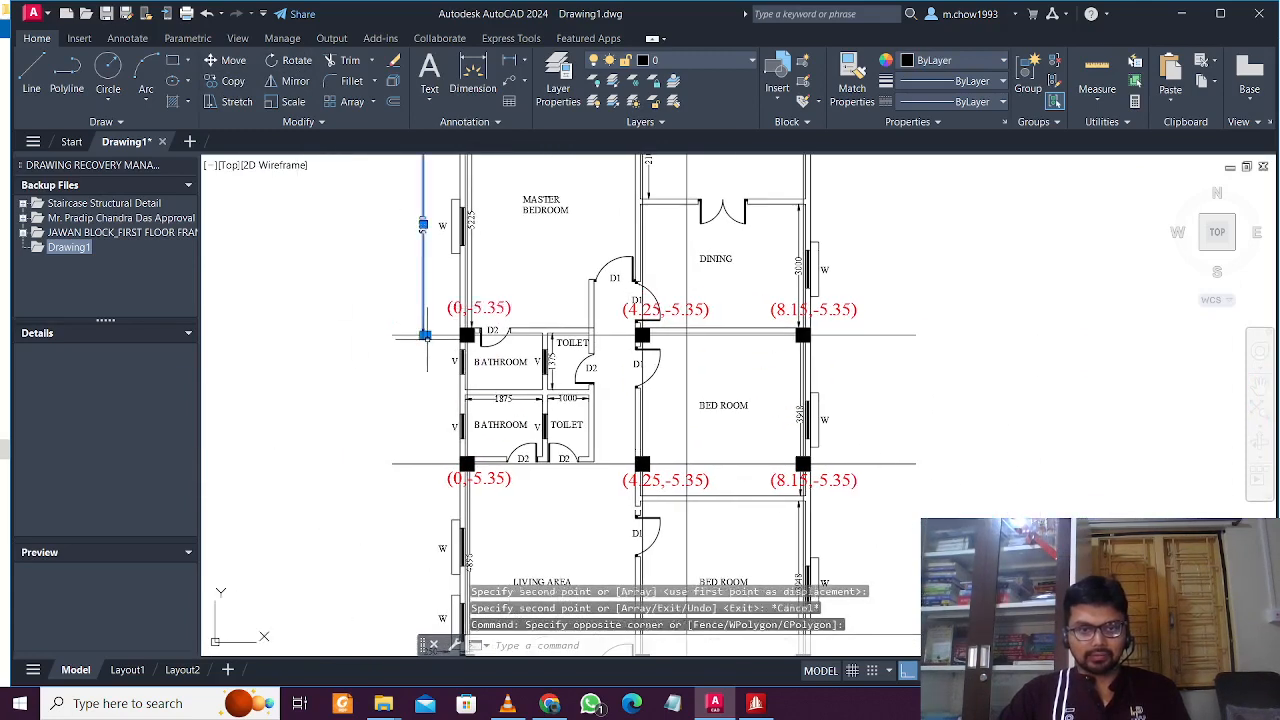
{"action": "left_click", "coordinate": [426, 335]}
{"action": "left_click", "coordinate": [425, 463]}
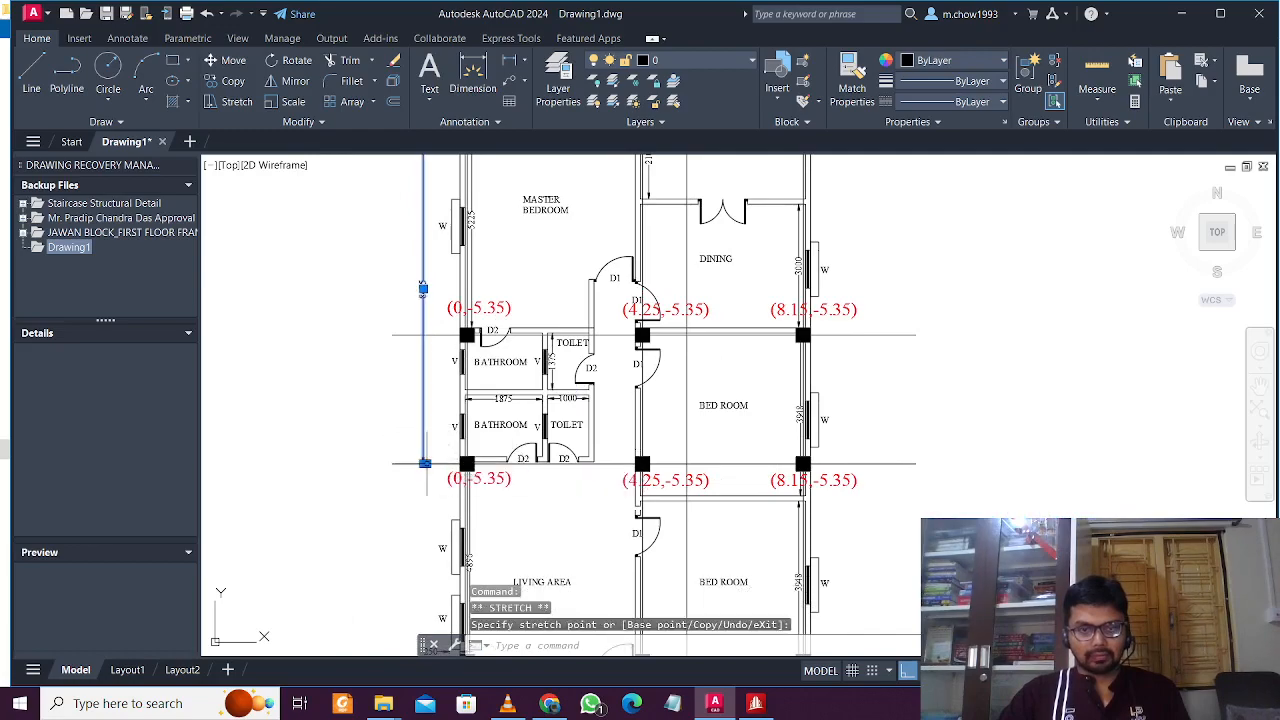
{"action": "key", "text": "Escape"}
{"action": "scroll", "coordinate": [435, 278], "scroll_direction": "up", "scroll_amount": 8}
{"action": "scroll", "coordinate": [421, 307], "scroll_direction": "down", "scroll_amount": 6}
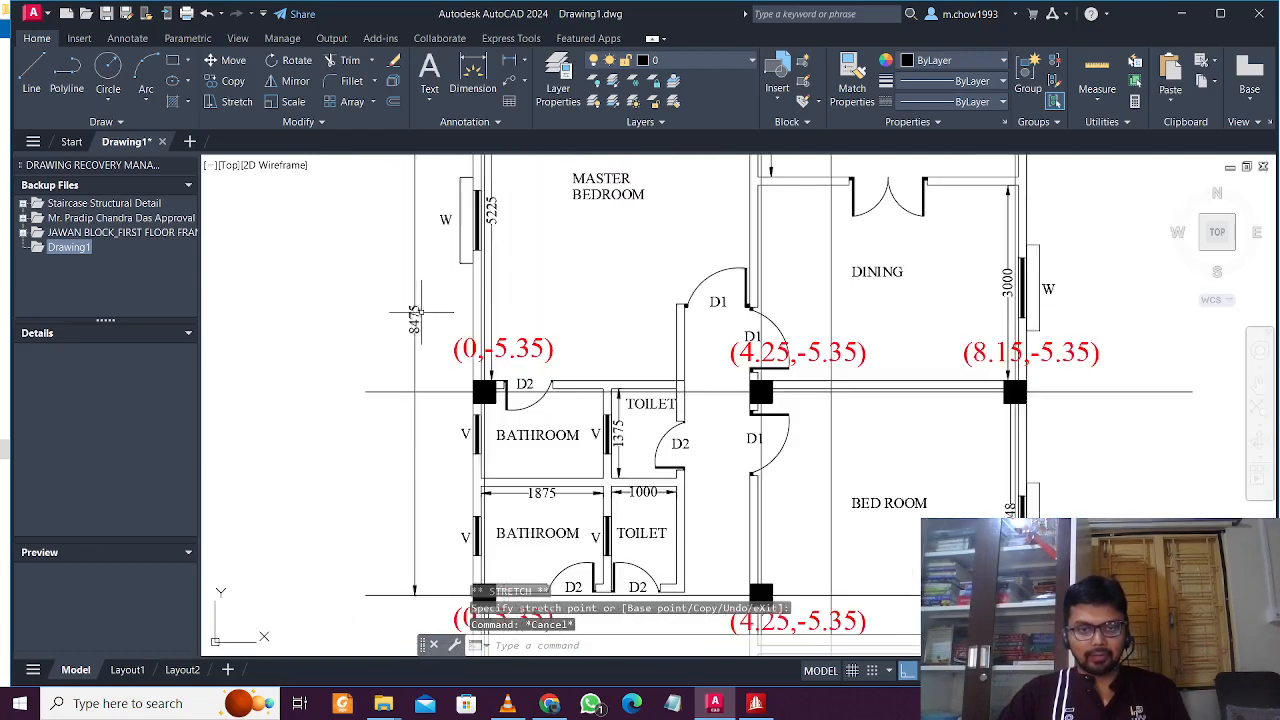
Step: Change the third-row label below the bathroom's corner column to (0,-8.475) and copy its -8.475 value for reuse
{"action": "middle_click_drag", "start_coordinate": [435, 349], "coordinate": [475, 186]}
{"action": "scroll", "coordinate": [551, 443], "scroll_direction": "up", "scroll_amount": 4}
{"action": "left_click", "coordinate": [530, 470]}
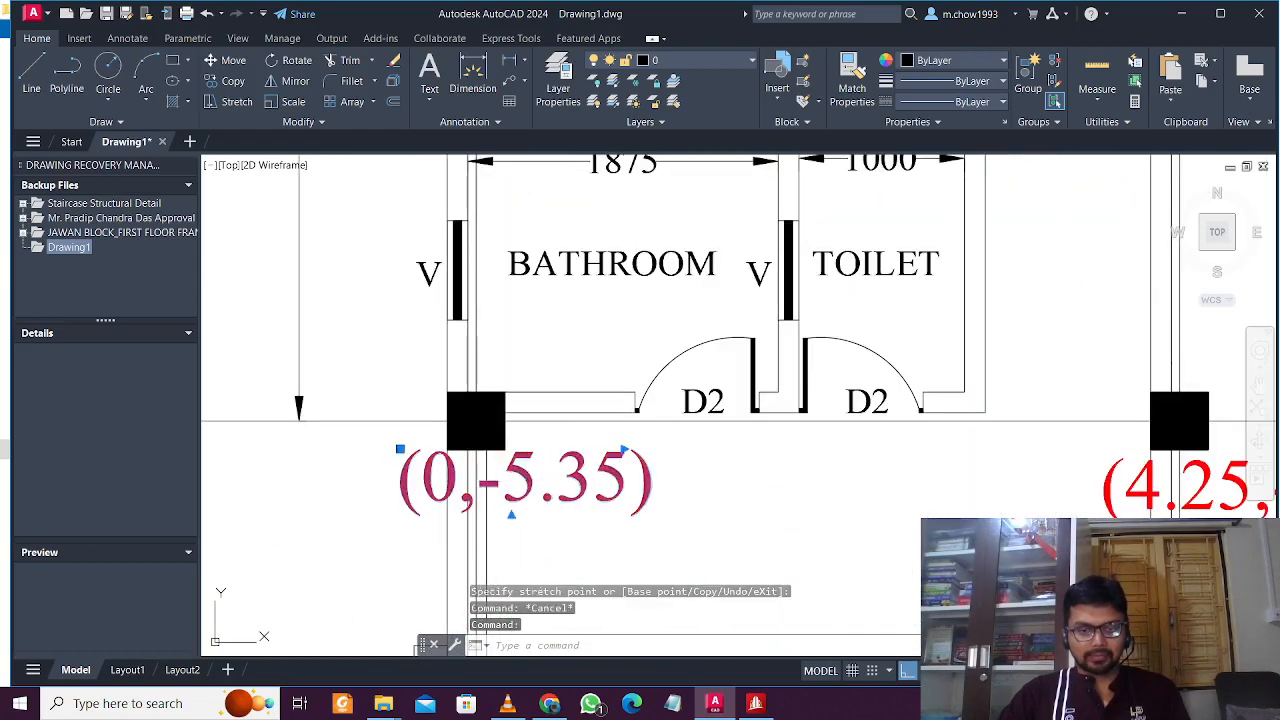
{"action": "double_click", "coordinate": [530, 470]}
{"action": "left_click_drag", "start_coordinate": [612, 478], "coordinate": [512, 466]}
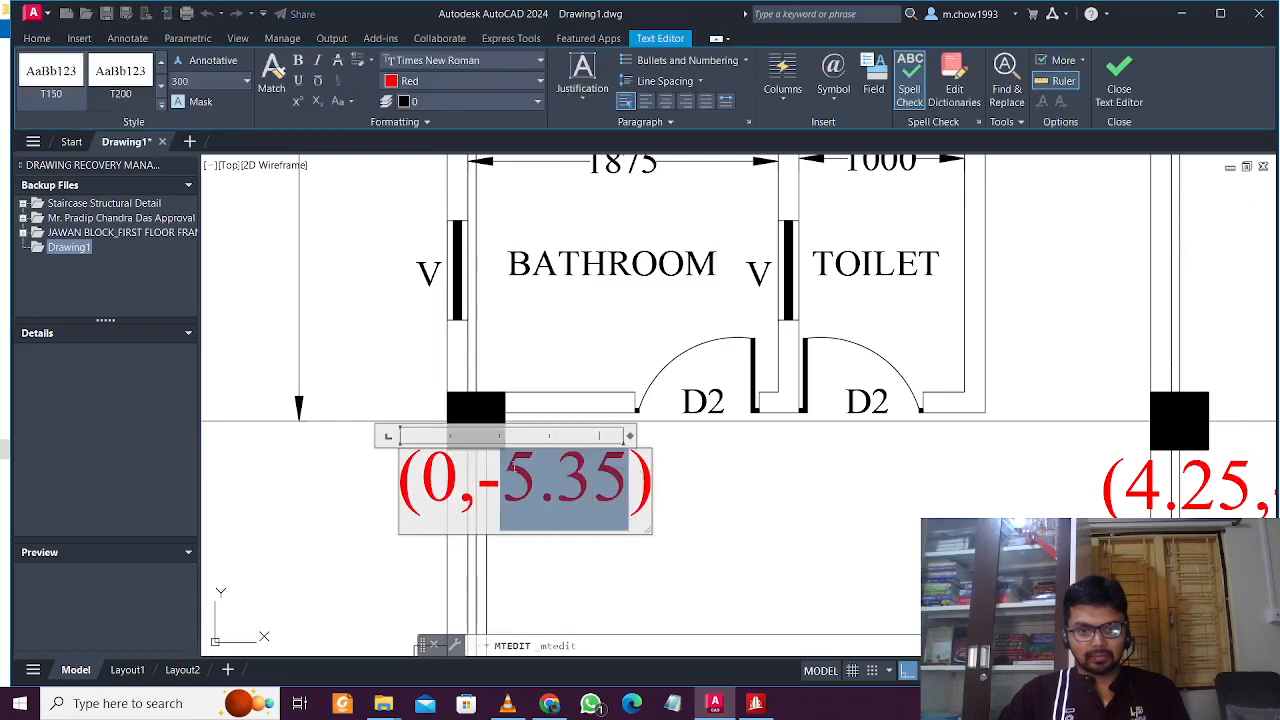
{"action": "type", "text": "8.475"}
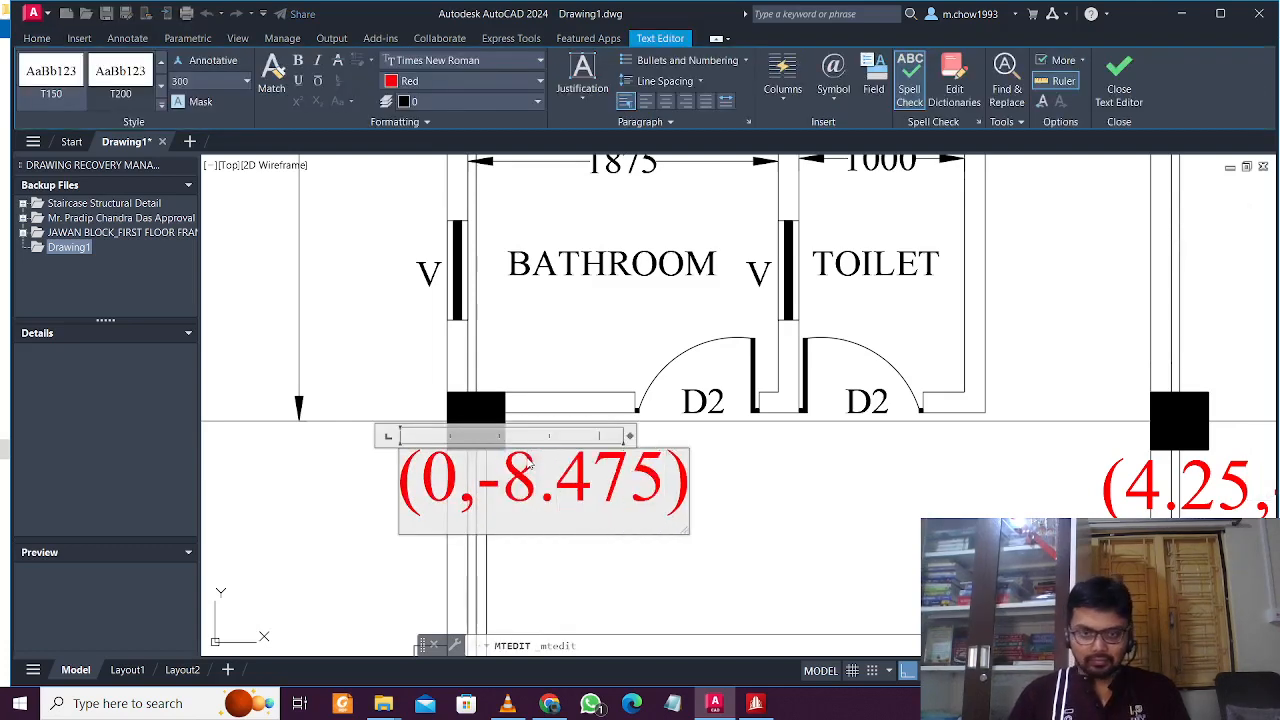
{"action": "key", "text": "shift+Left"}
{"action": "key", "text": "shift+Left"}
{"action": "key", "text": "shift+Left"}
{"action": "key", "text": "shift+Left"}
{"action": "key", "text": "shift+Left"}
{"action": "key", "text": "shift+Left"}
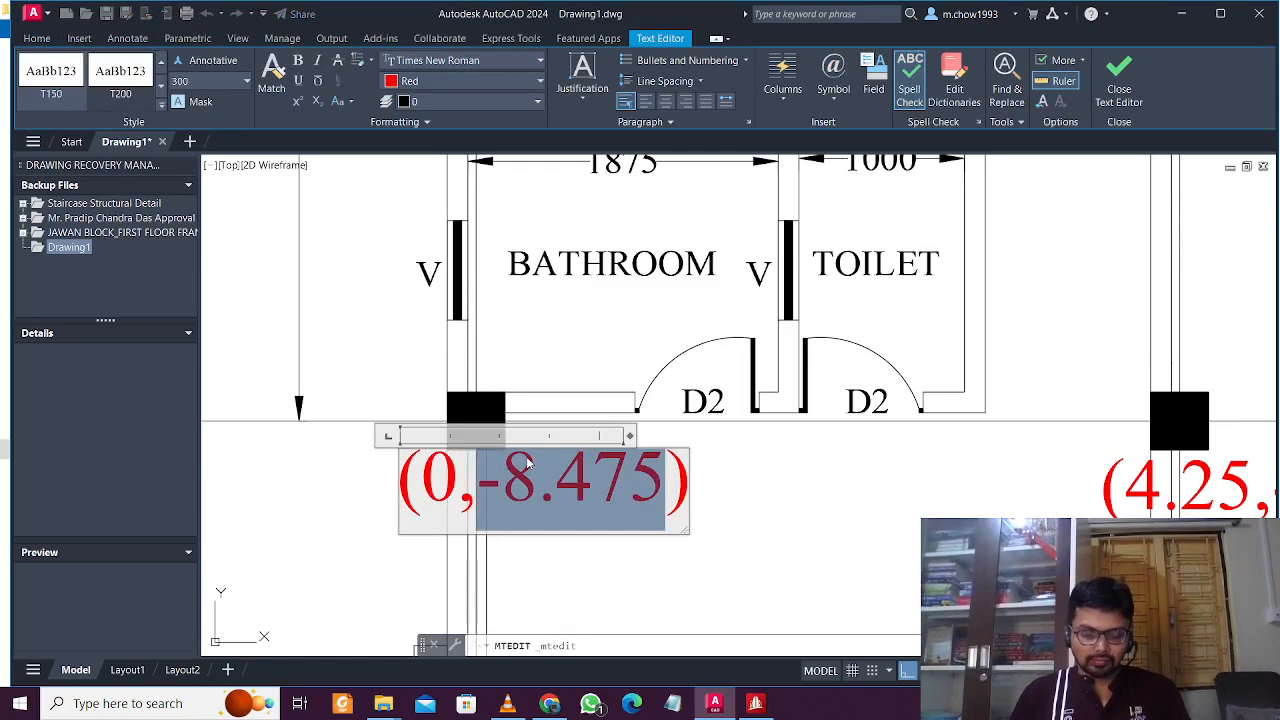
{"action": "left_click", "coordinate": [637, 527]}
Step: Change the third row's middle column label to (4.25,-8.475)
{"action": "scroll", "coordinate": [637, 527], "scroll_direction": "down", "scroll_amount": 2}
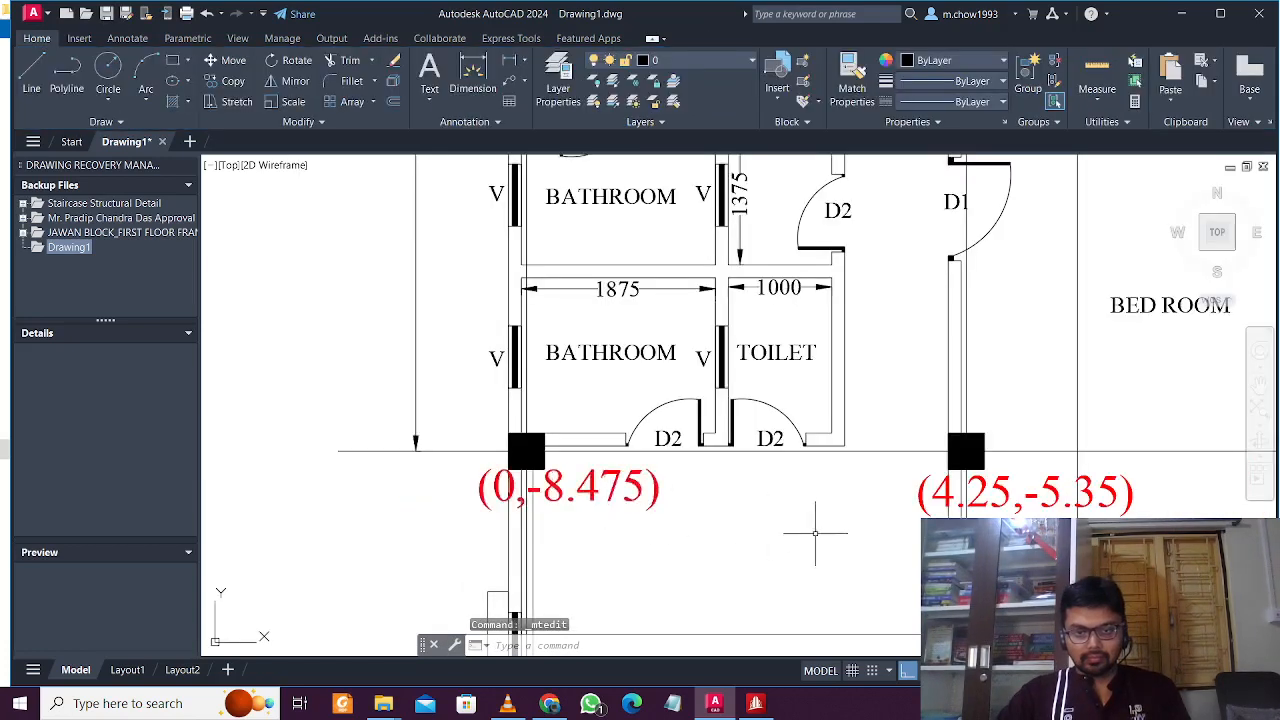
{"action": "middle_click_drag", "start_coordinate": [1110, 502], "coordinate": [935, 507]}
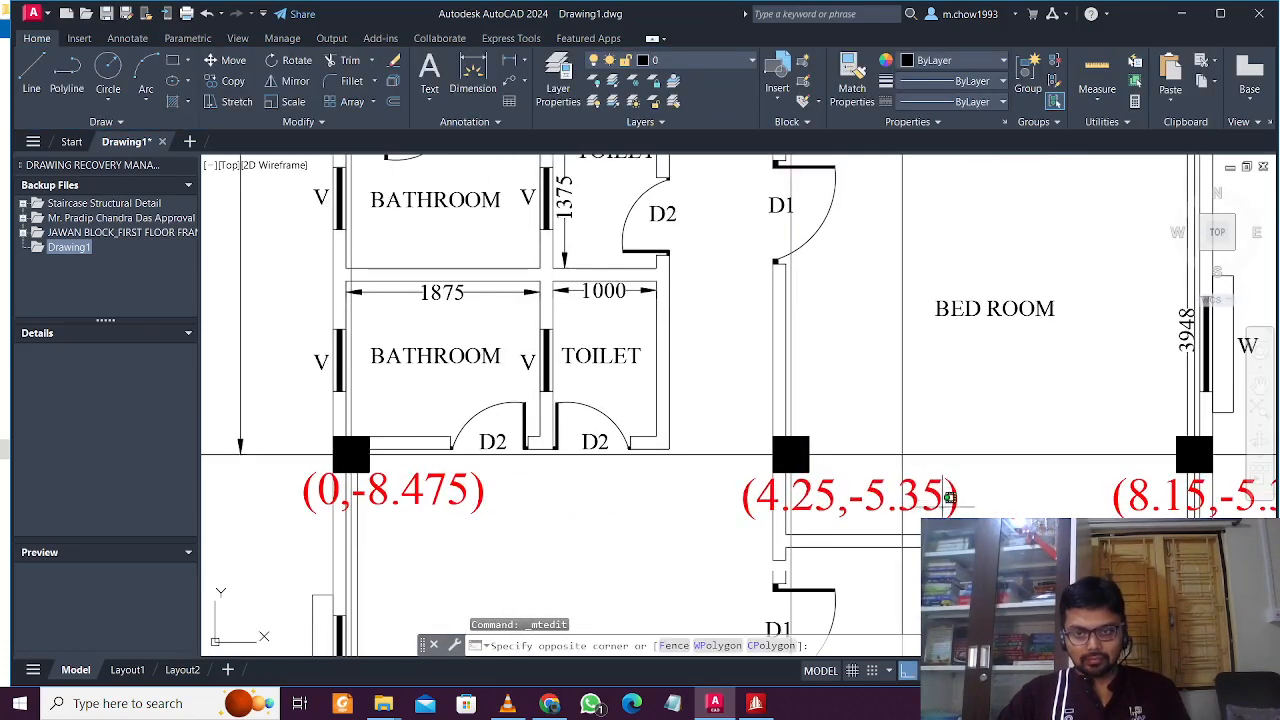
{"action": "left_click", "coordinate": [945, 500]}
{"action": "left_click", "coordinate": [940, 488]}
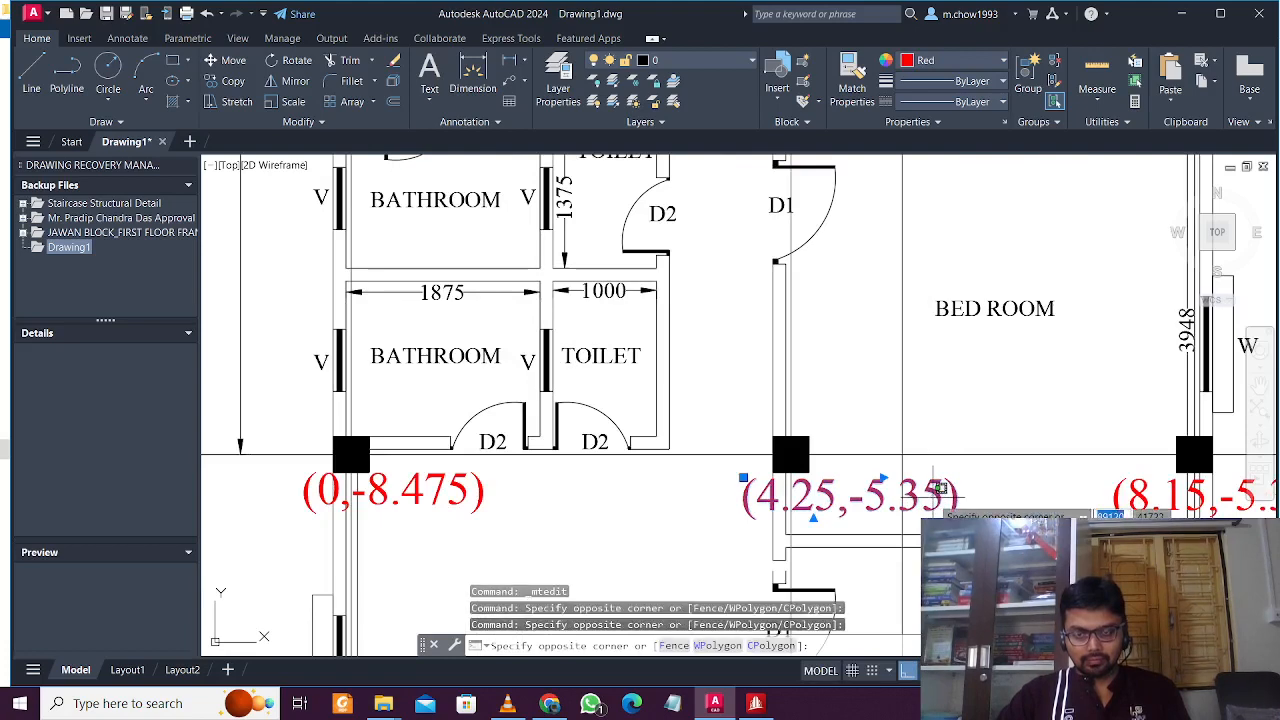
{"action": "double_click", "coordinate": [942, 492]}
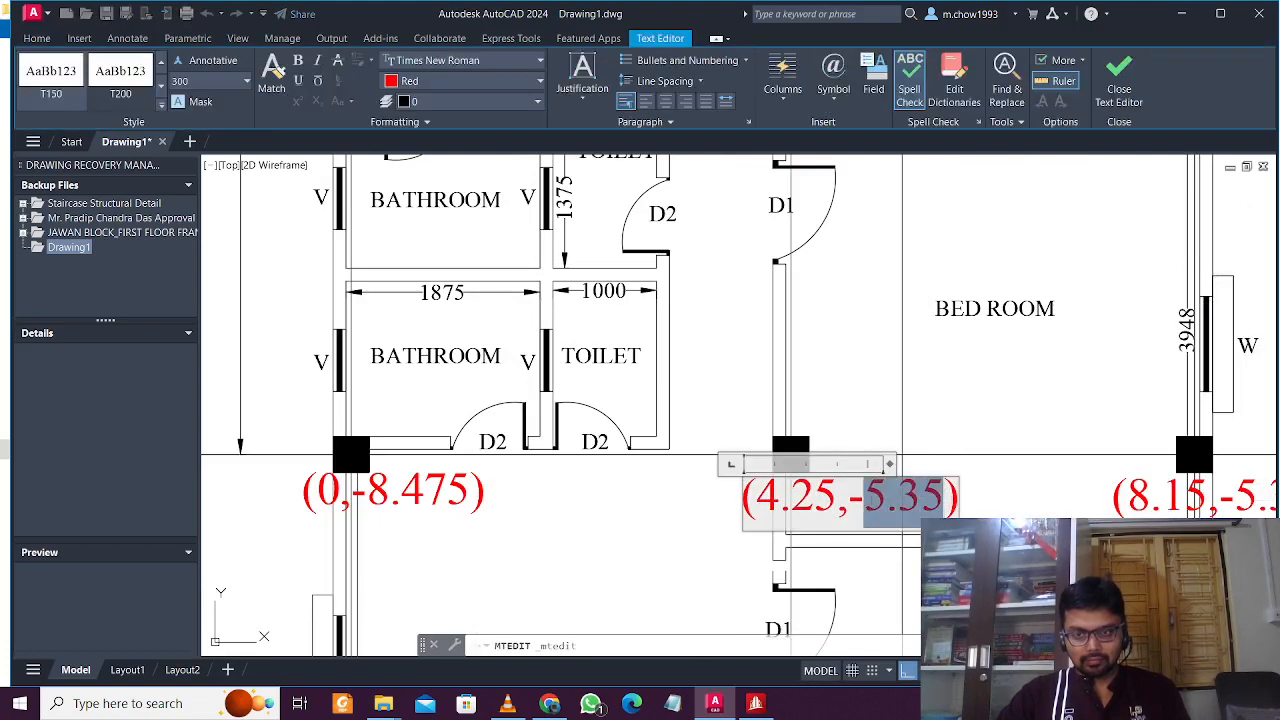
{"action": "key", "text": "ctrl+v"}
{"action": "left_click", "coordinate": [1054, 482]}
Step: Change the third-row label at the bedroom's outer column to (8.15,-8.475)
{"action": "middle_click_drag", "start_coordinate": [1054, 482], "coordinate": [657, 474]}
{"action": "double_click", "coordinate": [905, 491]}
{"action": "left_click_drag", "start_coordinate": [917, 491], "coordinate": [855, 490]}
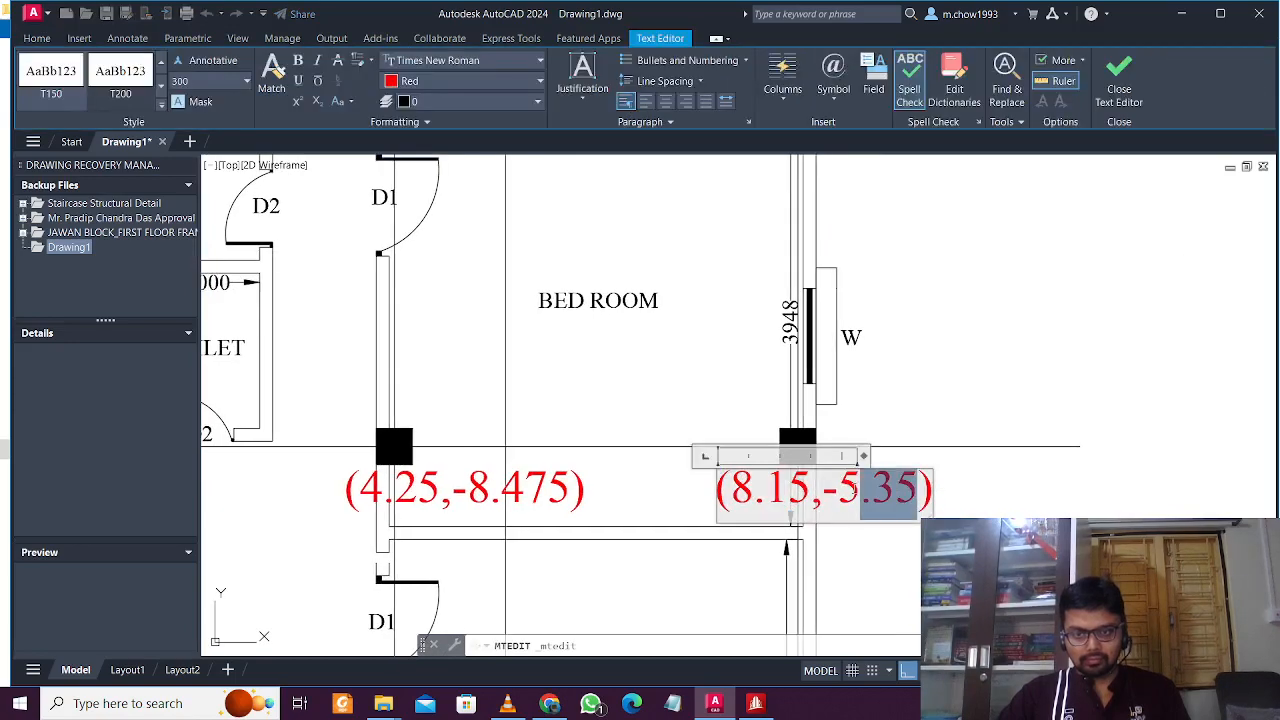
{"action": "key", "text": "ctrl+v"}
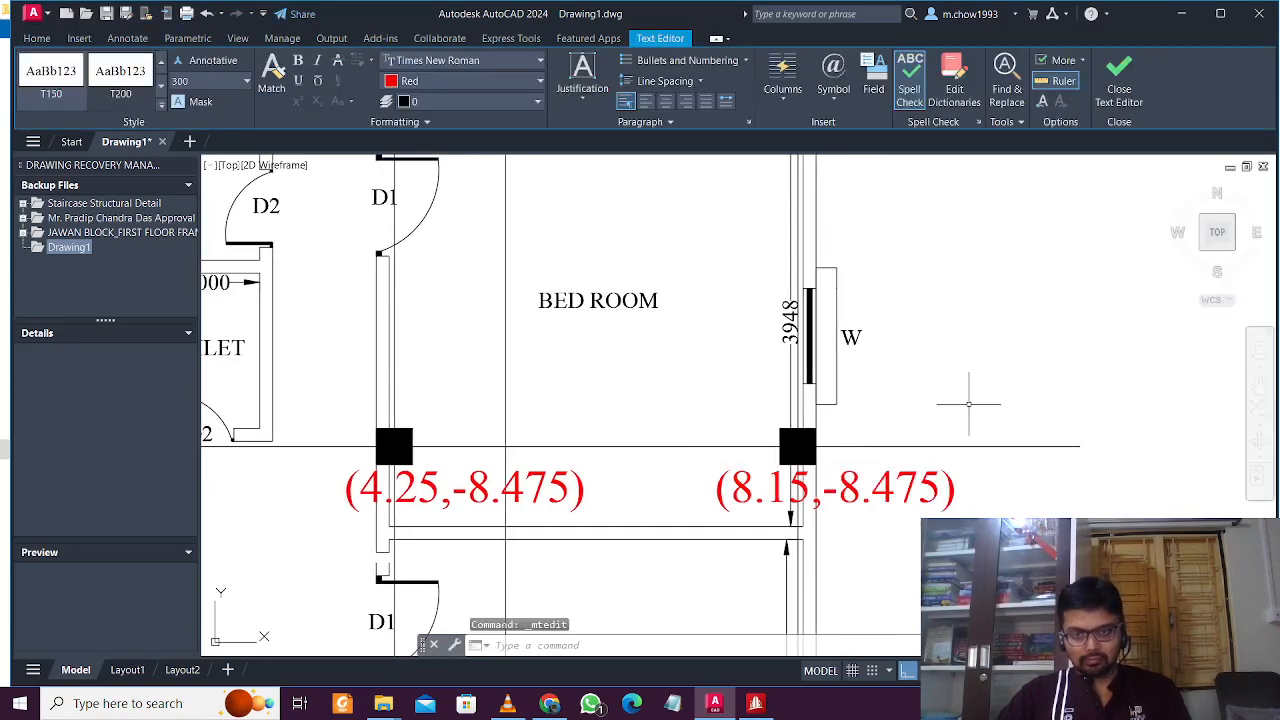
{"action": "left_click", "coordinate": [971, 400]}
Step: Stretch the overall vertical dimension down to the fourth column row's centre line, at the staircase end of the living area
{"action": "scroll", "coordinate": [971, 400], "scroll_direction": "down", "scroll_amount": 3}
{"action": "mouse_move", "coordinate": [626, 453]}
{"action": "middle_mouse_down"}
{"action": "mouse_move", "coordinate": [748, 405]}
{"action": "mouse_move", "coordinate": [728, 314]}
{"action": "mouse_move", "coordinate": [789, 358]}
{"action": "middle_mouse_up"}
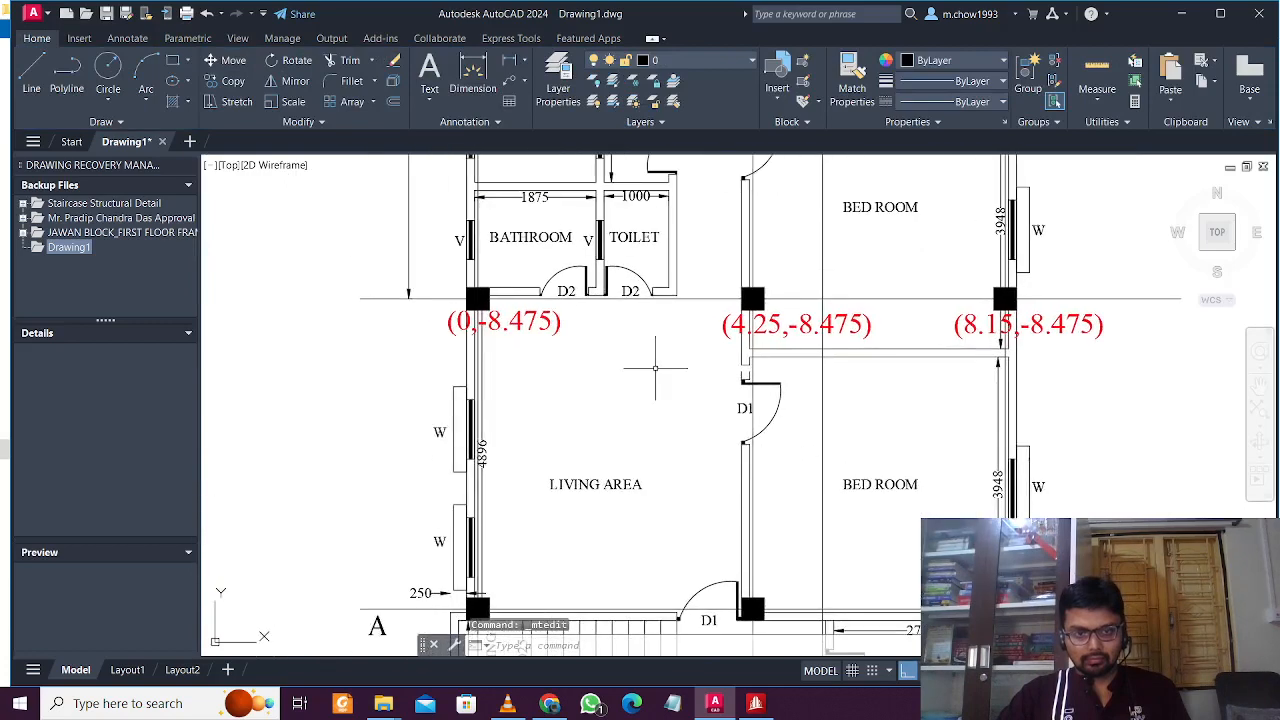
{"action": "left_click", "coordinate": [451, 289]}
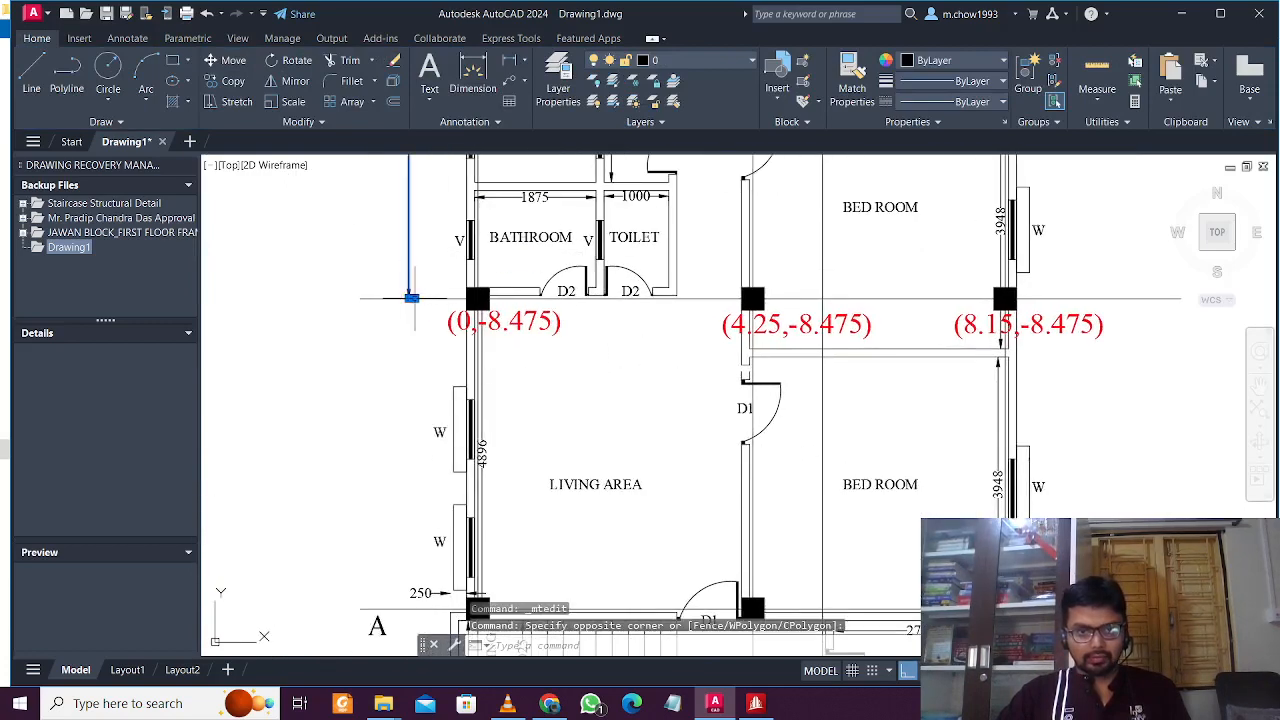
{"action": "left_click", "coordinate": [411, 298]}
{"action": "scroll", "coordinate": [414, 299], "scroll_direction": "down", "scroll_amount": 2}
{"action": "scroll", "coordinate": [418, 473], "scroll_direction": "up", "scroll_amount": 4}
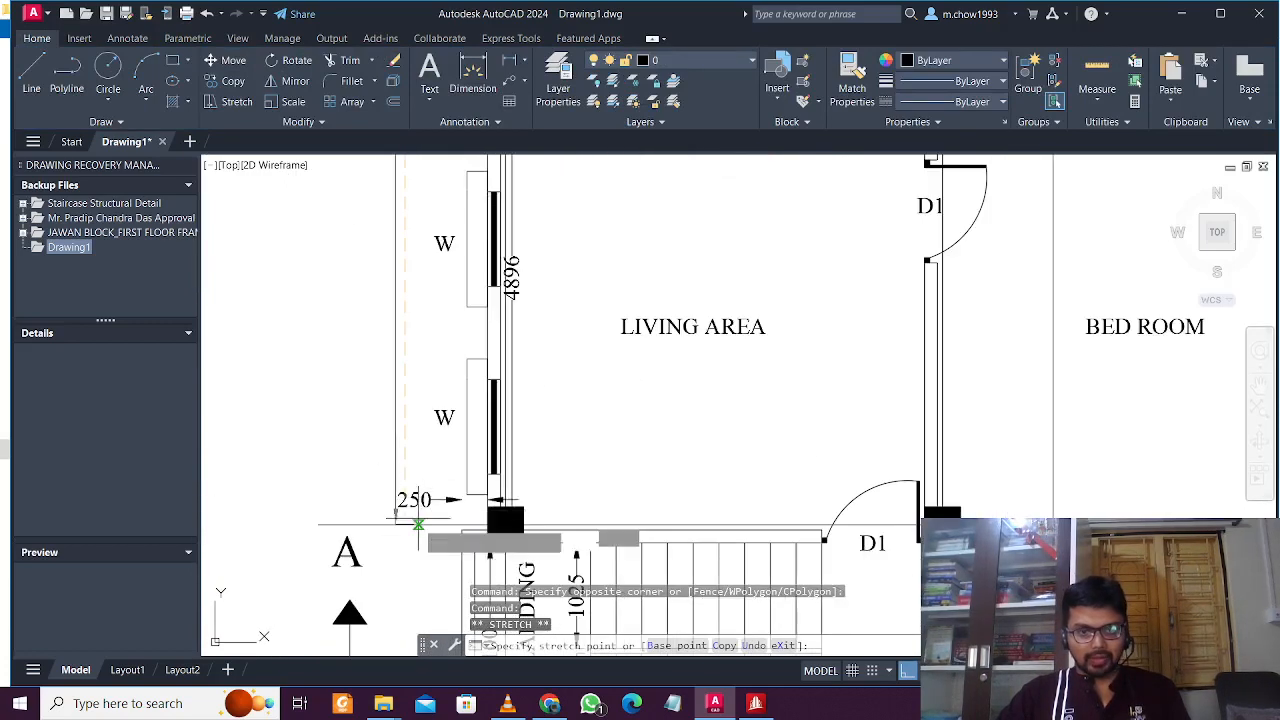
{"action": "left_click", "coordinate": [418, 521]}
{"action": "scroll", "coordinate": [460, 510], "scroll_direction": "down", "scroll_amount": 5}
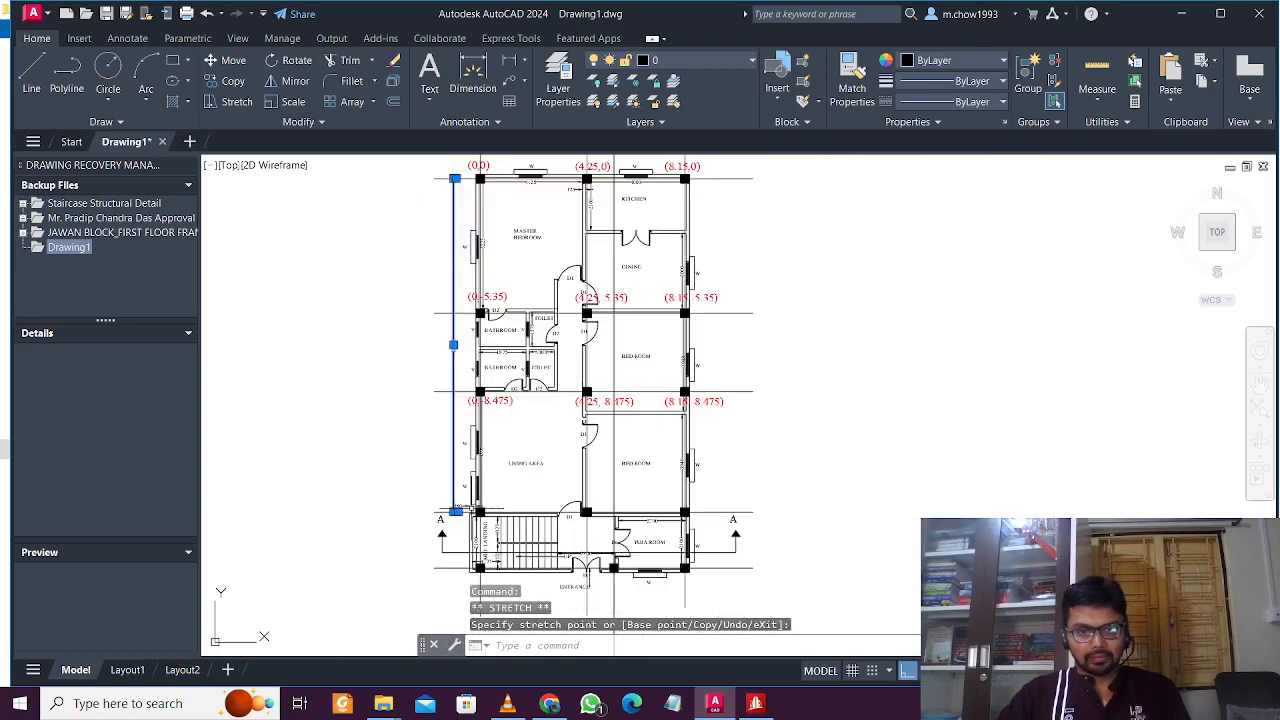
{"action": "scroll", "coordinate": [532, 436], "scroll_direction": "up", "scroll_amount": 6}
{"action": "key", "text": "Escape"}
Step: Copy the labels (0,-8.475), (4.25,-8.475) and (8.15,-8.475) straight down to just above the fourth row of columns
{"action": "left_click", "coordinate": [483, 337]}
{"action": "left_click", "coordinate": [363, 273]}
{"action": "key", "text": "Escape"}
{"action": "left_click", "coordinate": [566, 355]}
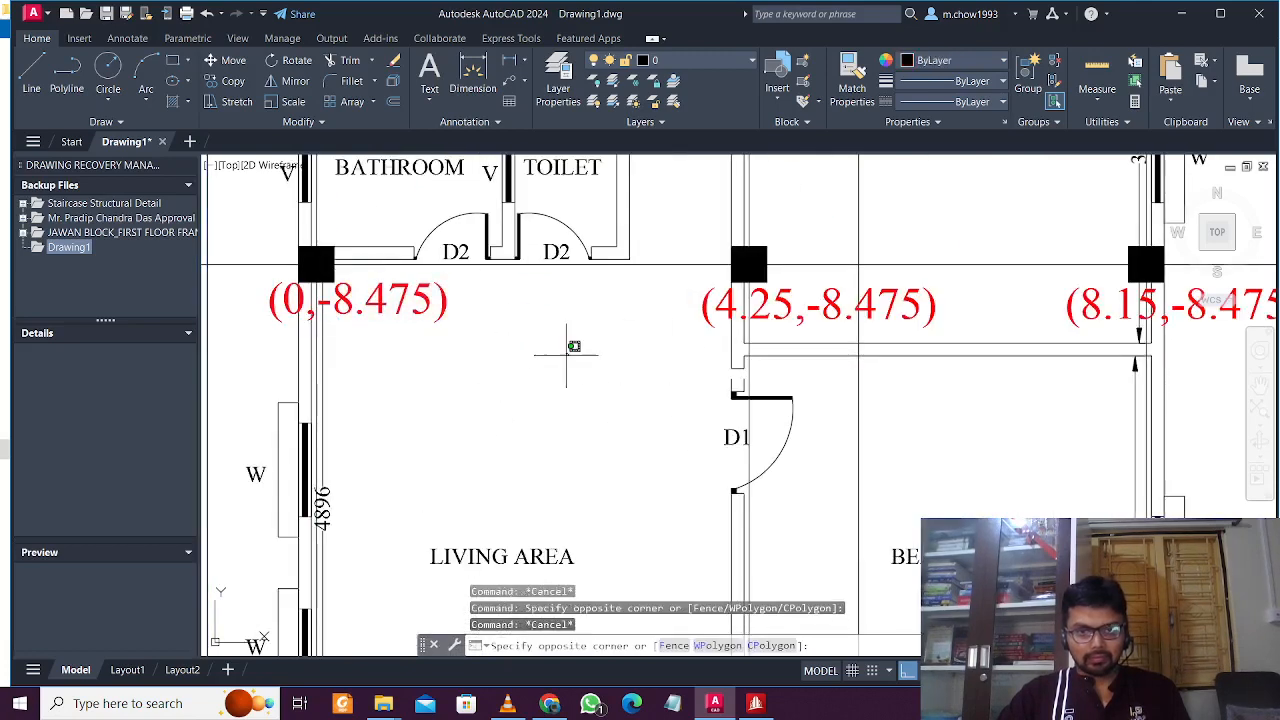
{"action": "left_click", "coordinate": [455, 288]}
{"action": "left_click", "coordinate": [938, 301]}
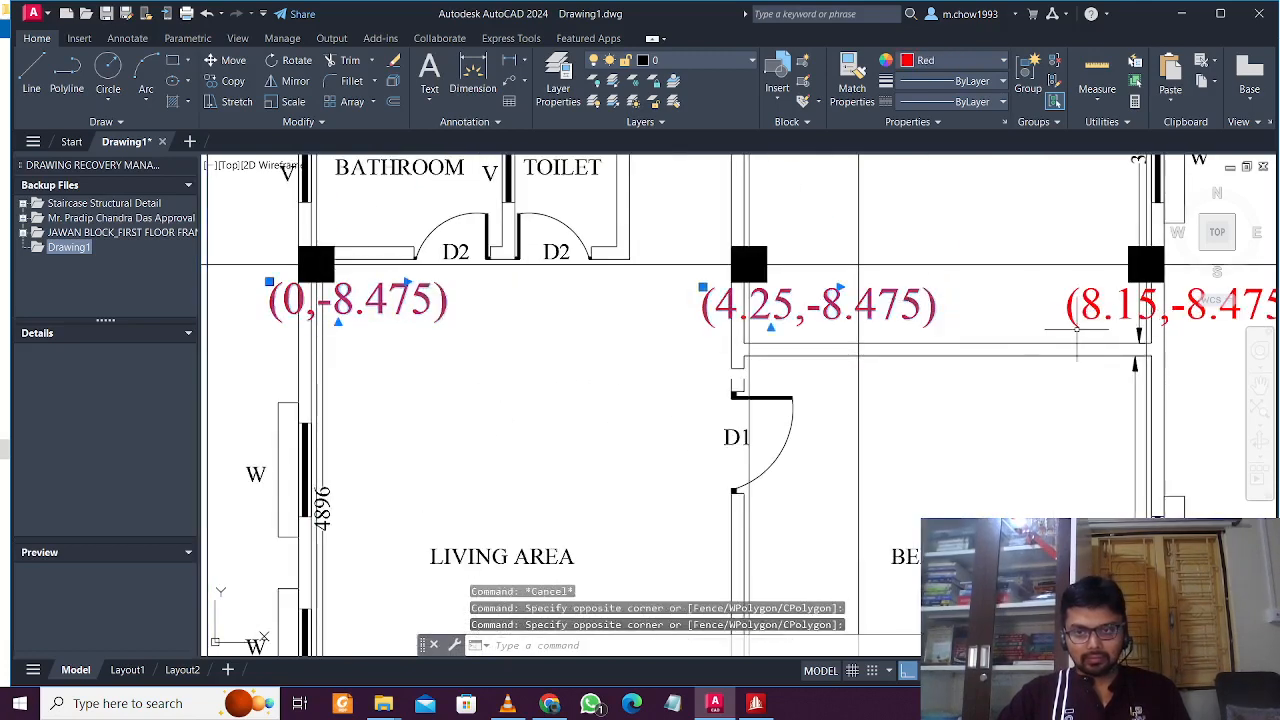
{"action": "left_click", "coordinate": [1142, 332]}
{"action": "left_click", "coordinate": [925, 292]}
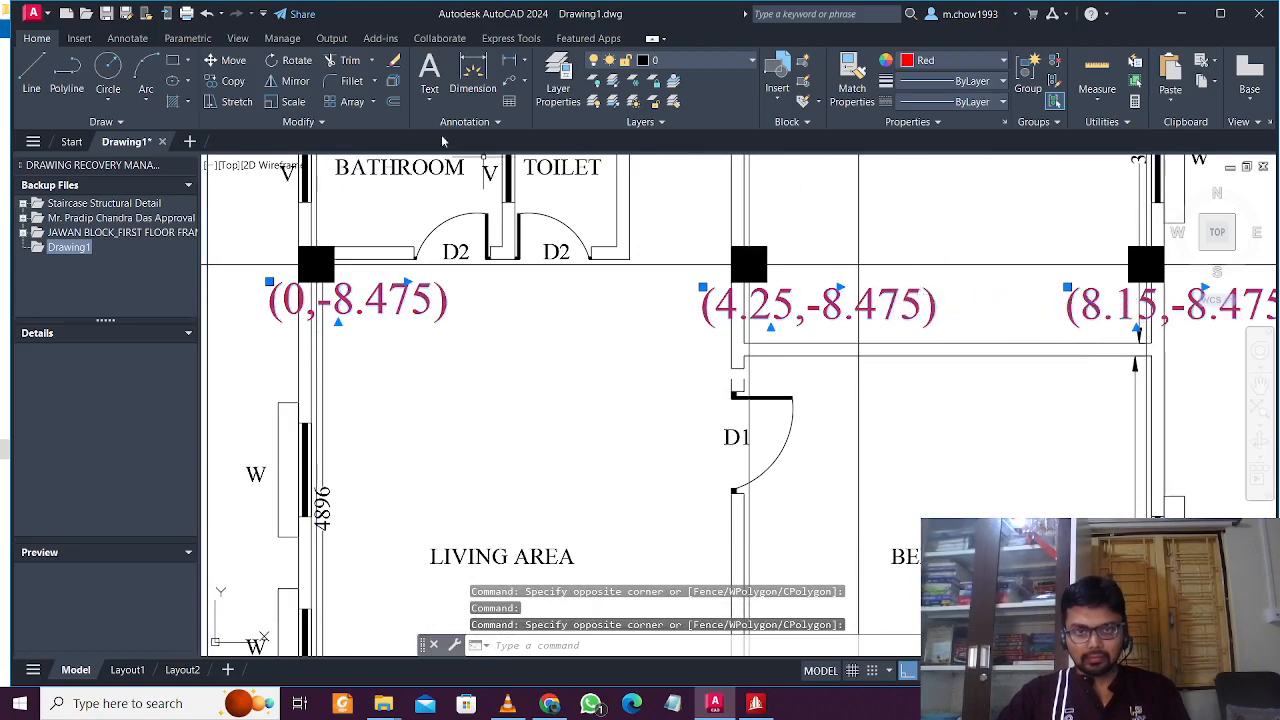
{"action": "left_click", "coordinate": [233, 81]}
{"action": "scroll", "coordinate": [494, 225], "scroll_direction": "down", "scroll_amount": 5}
{"action": "left_click", "coordinate": [1037, 303]}
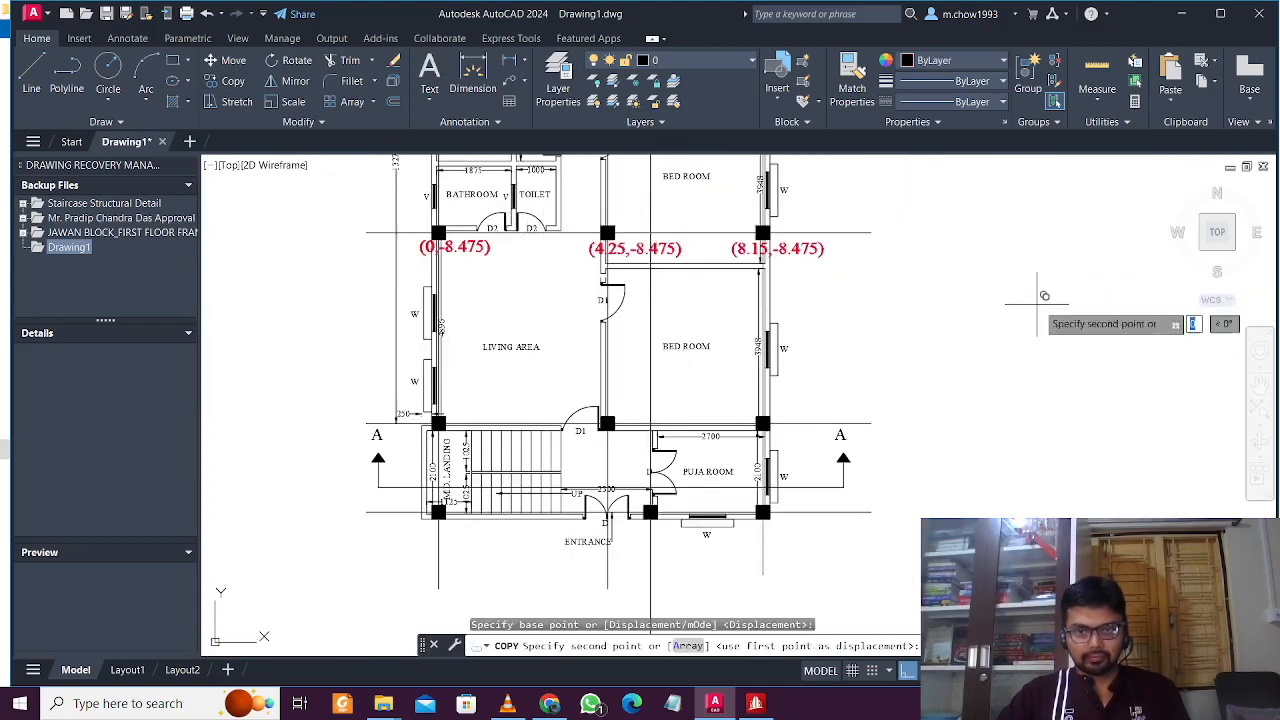
{"action": "left_click", "coordinate": [1035, 445]}
{"action": "key", "text": "Escape"}
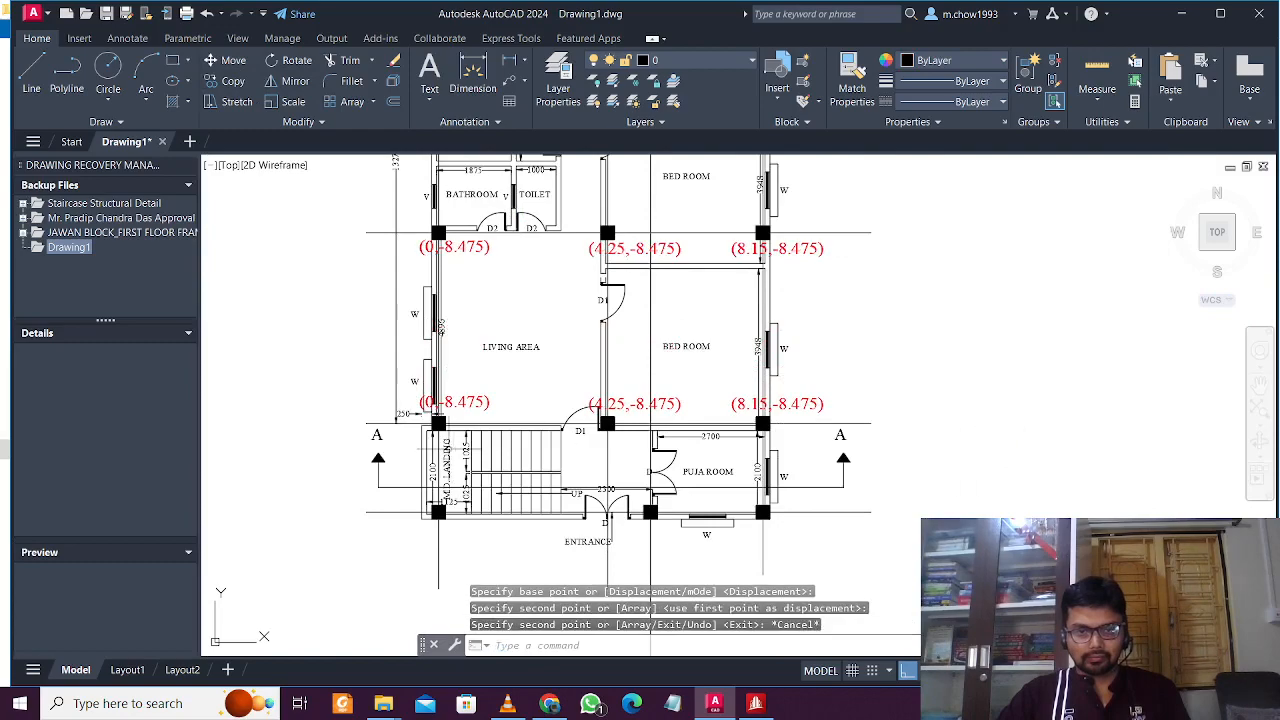
Step: Read the overall vertical dimension and change the fourth-row label at the stair landing's corner column to (0,-13.271)
{"action": "scroll", "coordinate": [412, 398], "scroll_direction": "up", "scroll_amount": 2}
{"action": "middle_click_drag", "start_coordinate": [430, 215], "coordinate": [503, 356]}
{"action": "middle_click_drag", "start_coordinate": [474, 156], "coordinate": [501, 273]}
{"action": "scroll", "coordinate": [500, 271], "scroll_direction": "up", "scroll_amount": 4}
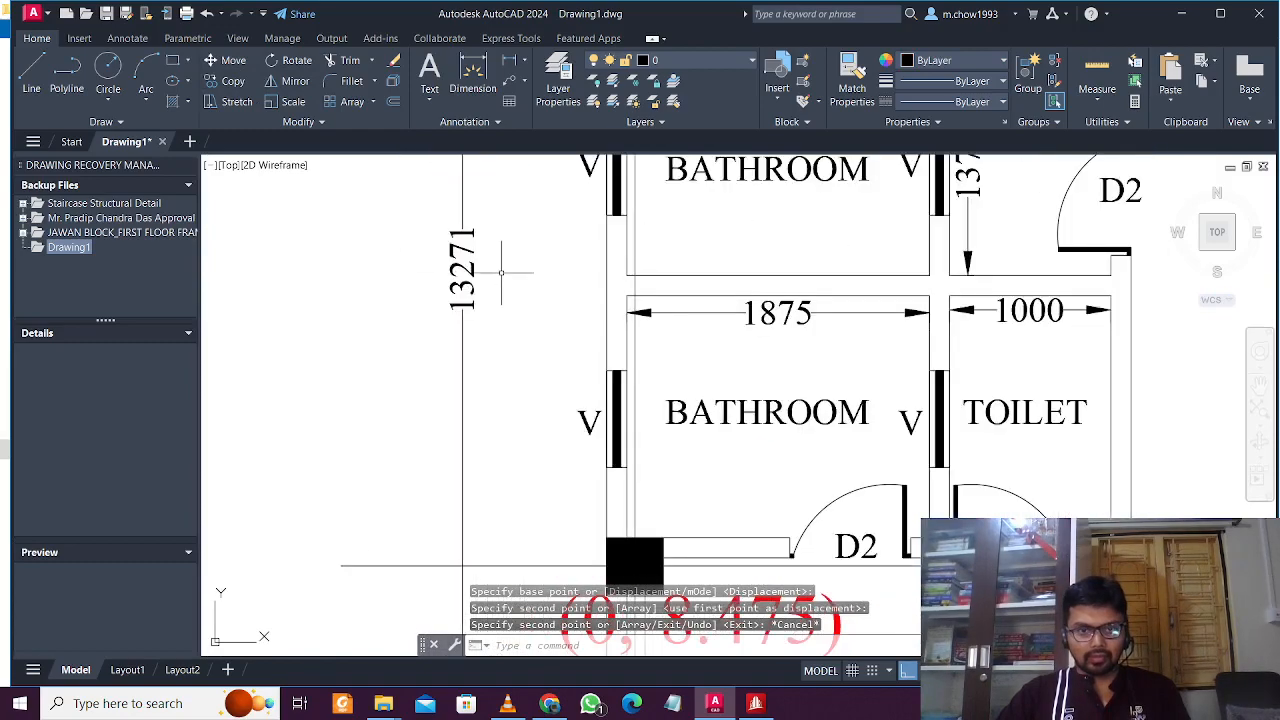
{"action": "scroll", "coordinate": [499, 268], "scroll_direction": "down", "scroll_amount": 4}
{"action": "middle_click_drag", "start_coordinate": [675, 439], "coordinate": [668, 85]}
{"action": "scroll", "coordinate": [607, 312], "scroll_direction": "up", "scroll_amount": 4}
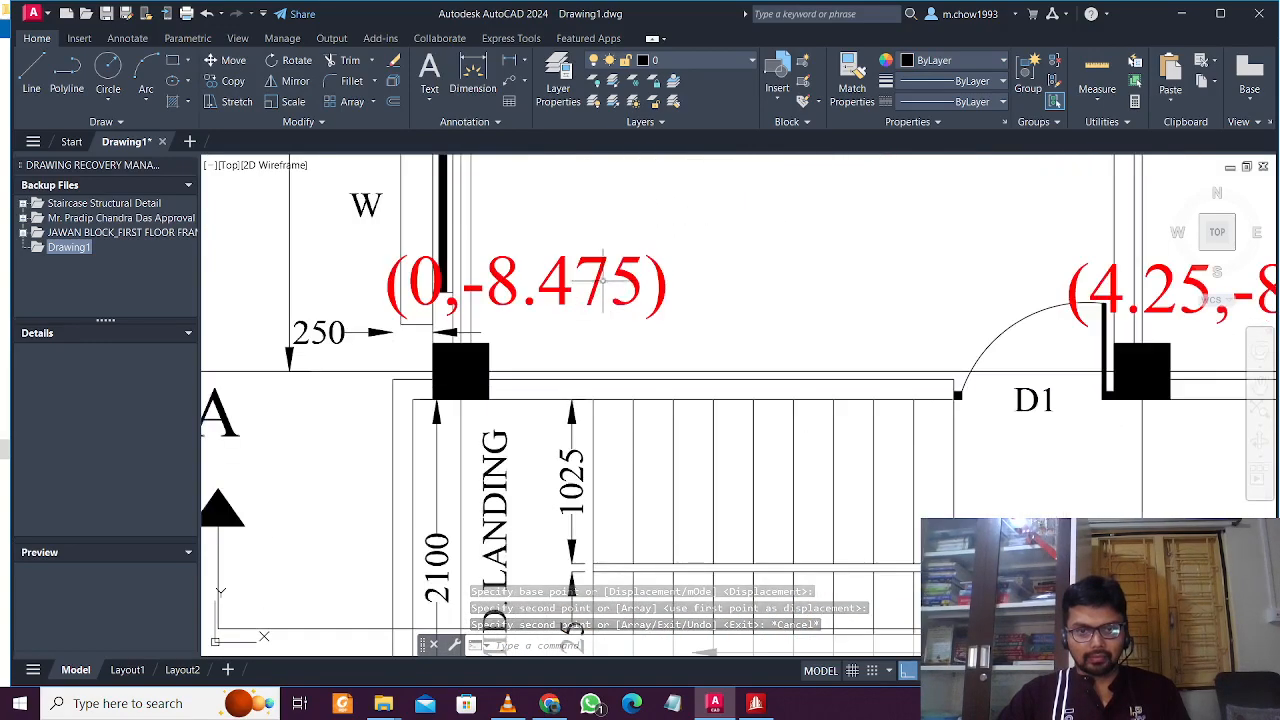
{"action": "left_click", "coordinate": [601, 285]}
{"action": "double_click", "coordinate": [601, 285]}
{"action": "left_click_drag", "start_coordinate": [645, 288], "coordinate": [498, 297]}
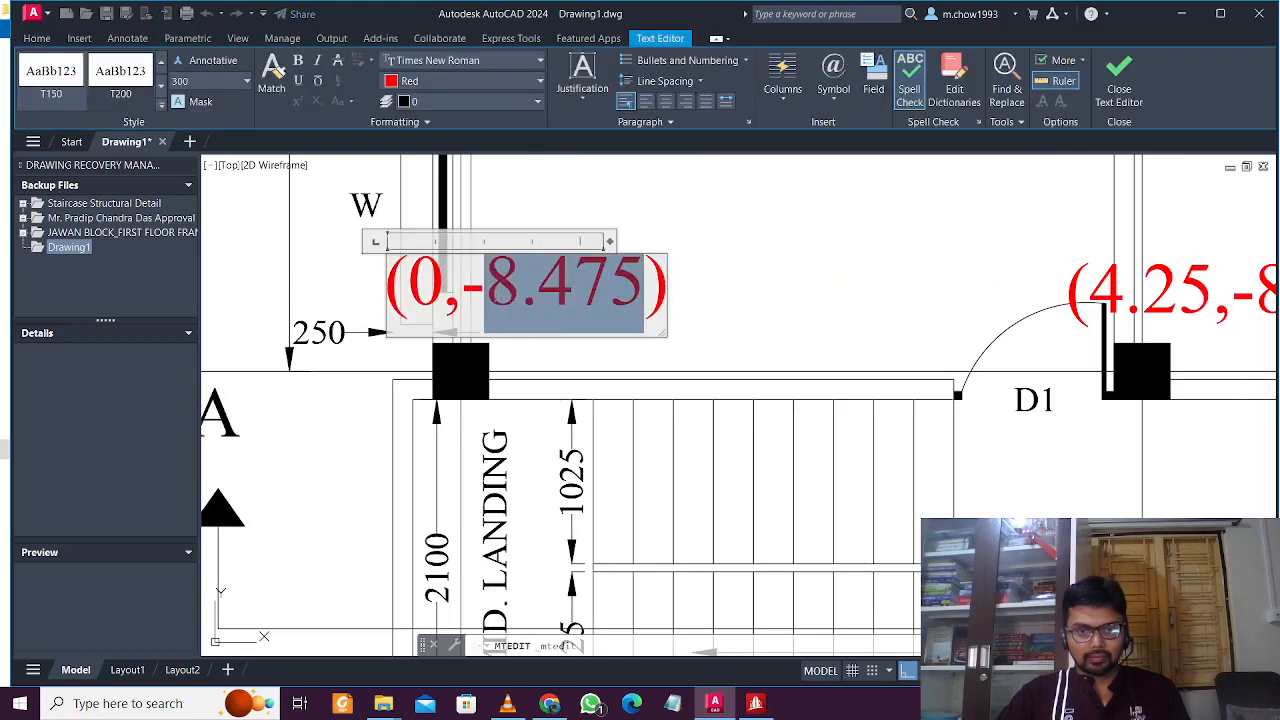
{"action": "type", "text": "13.271"}
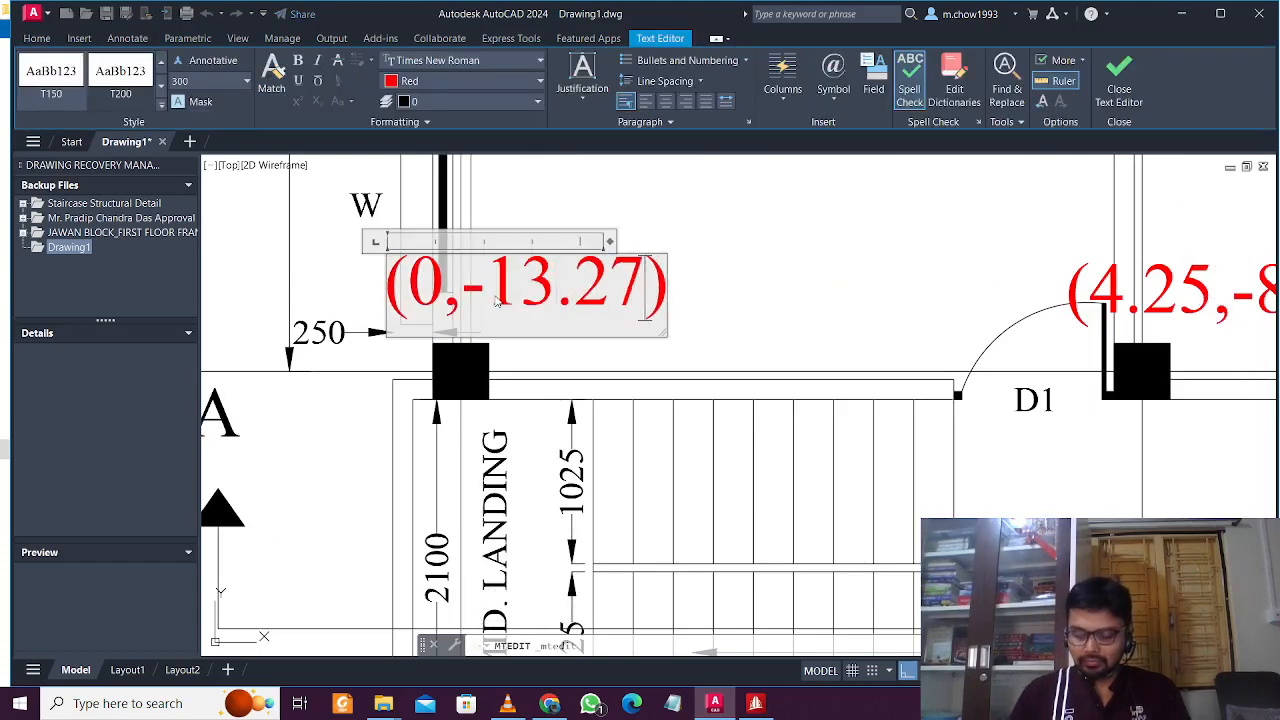
{"action": "key", "text": "ctrl+a"}
{"action": "type", "text": "0)"}
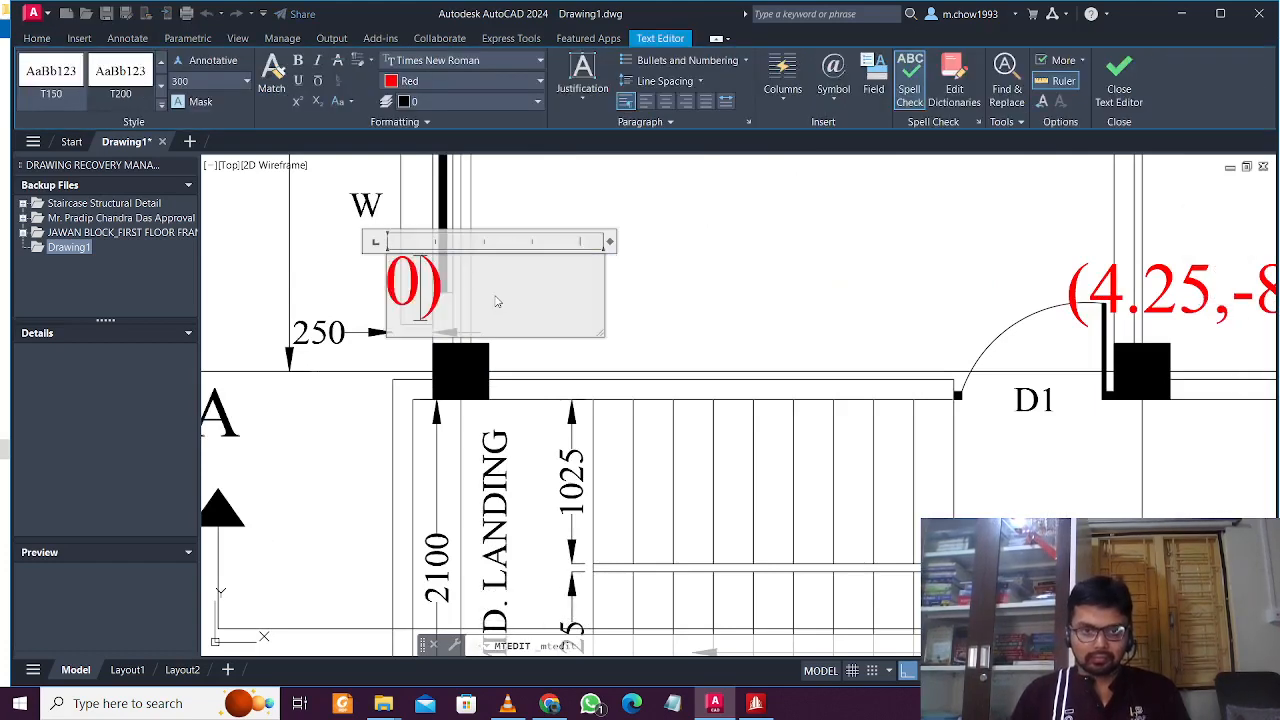
{"action": "key", "text": "ctrl+z"}
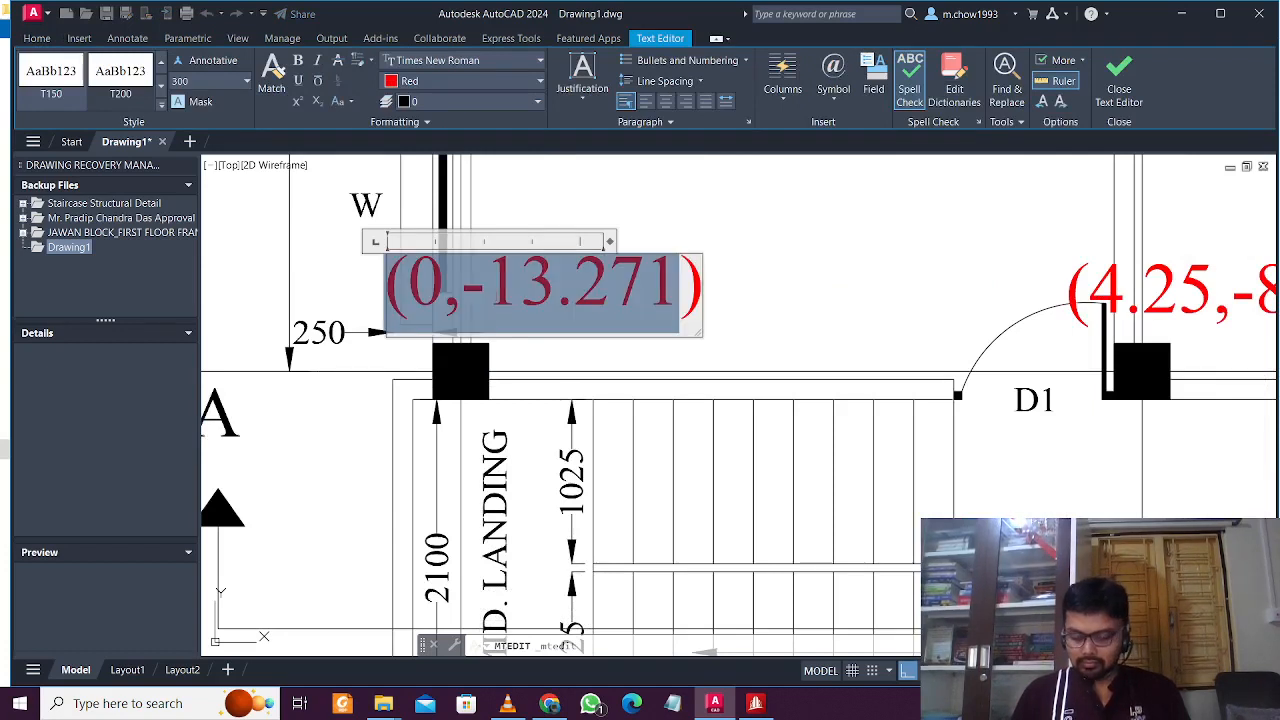
Step: Copy the -13.271 value from the fourth row's first column label for reuse and finish editing that label
{"action": "left_click", "coordinate": [496, 296]}
{"action": "key", "text": "shift+Left"}
{"action": "key", "text": "shift+Left"}
{"action": "key", "text": "shift+Left"}
{"action": "key", "text": "shift+Left"}
{"action": "key", "text": "shift+Left"}
{"action": "key", "text": "shift+Left"}
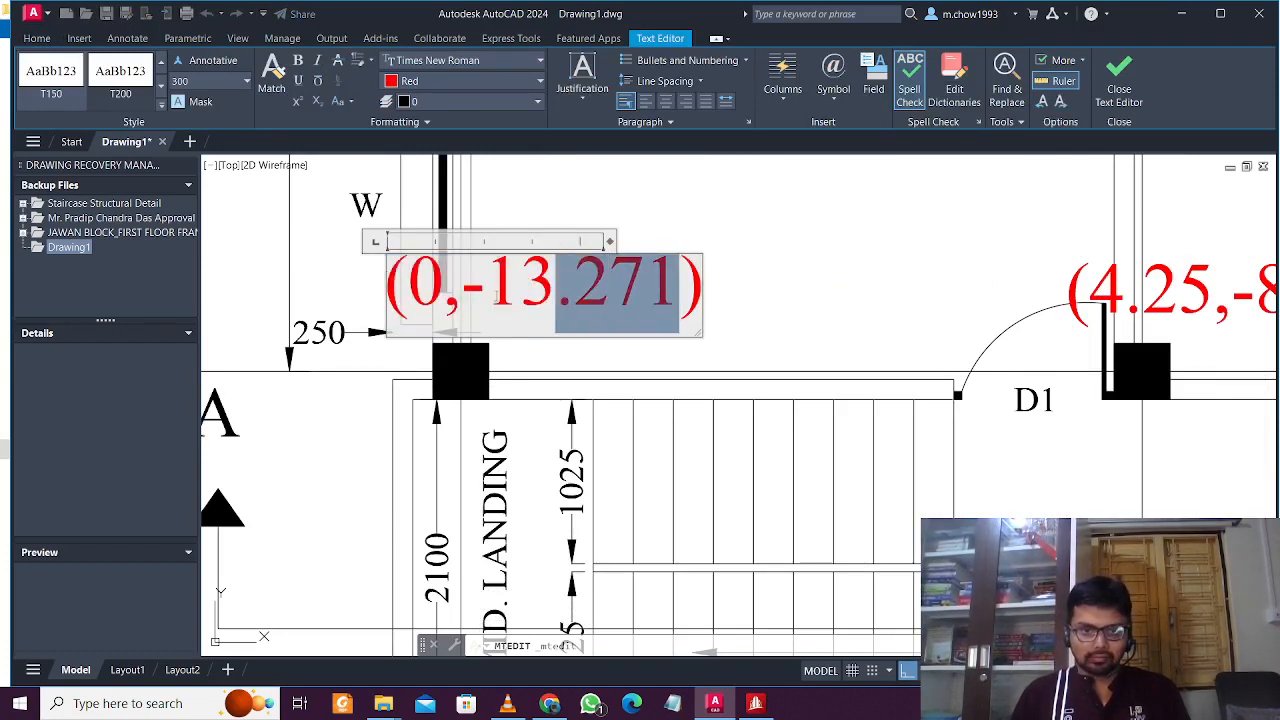
{"action": "left_click", "coordinate": [625, 278]}
{"action": "middle_click_drag", "start_coordinate": [646, 303], "coordinate": [517, 339]}
{"action": "left_click", "coordinate": [850, 390]}
{"action": "middle_click_drag", "start_coordinate": [997, 406], "coordinate": [724, 443]}
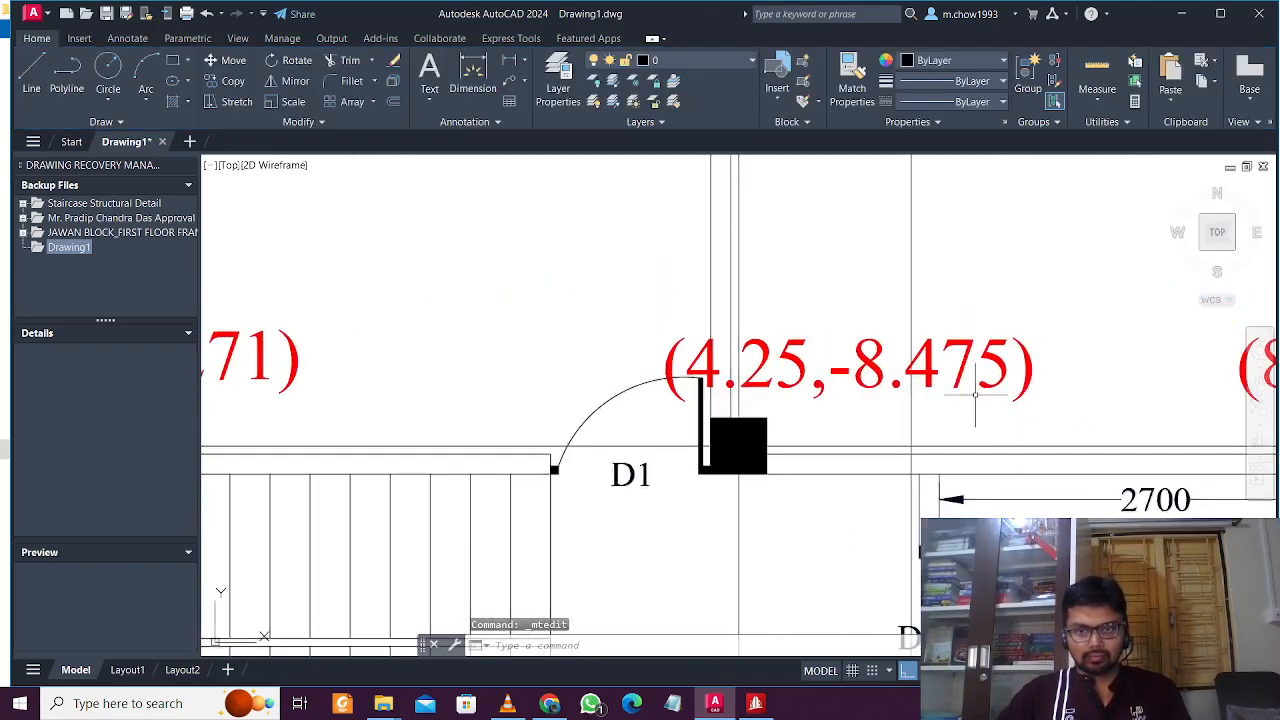
Step: Change the fourth-row middle column's label to (4.25,-13.271) using the copied -13.271 value
{"action": "double_click", "coordinate": [975, 380]}
{"action": "key", "text": "shift+Left"}
{"action": "key", "text": "shift+Left"}
{"action": "key", "text": "shift+Left"}
{"action": "key", "text": "shift+Left"}
{"action": "key", "text": "shift+Left"}
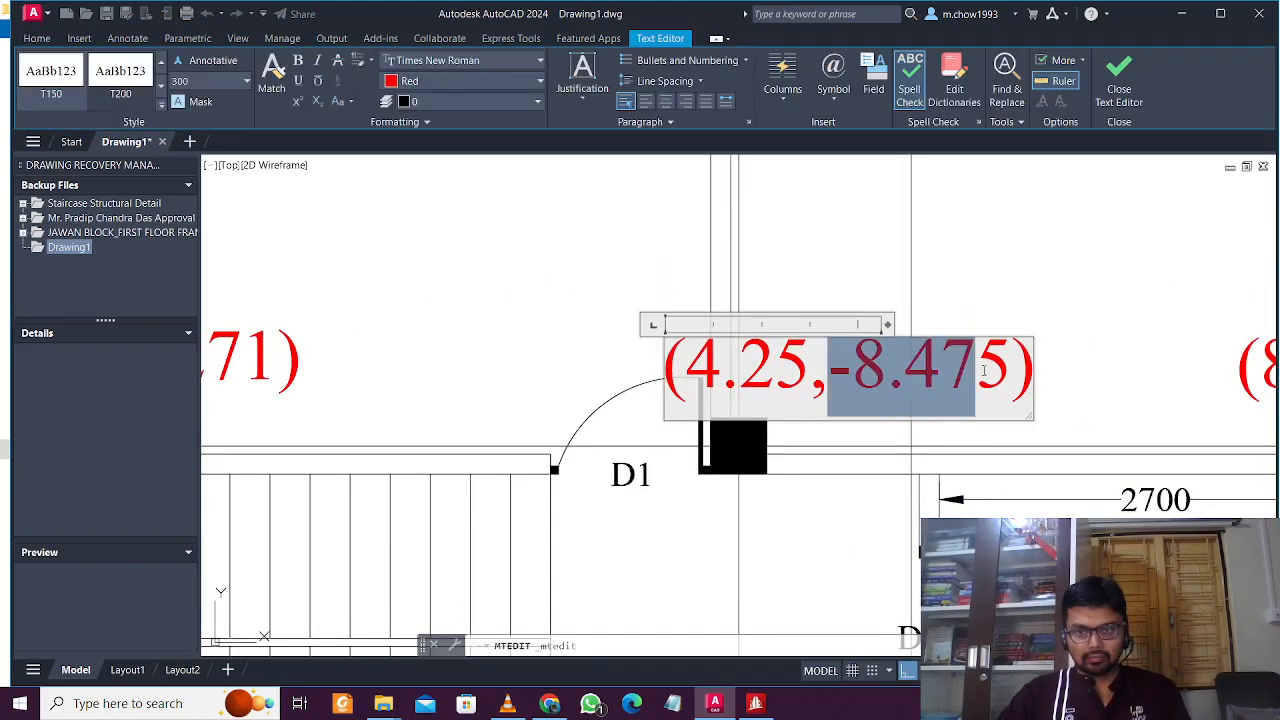
{"action": "key", "text": "ctrl+v"}
{"action": "left_click", "coordinate": [1002, 286]}
Step: Change the fourth-row label at the bedroom's outer corner column to (8.15,-13.271)
{"action": "middle_click_drag", "start_coordinate": [998, 303], "coordinate": [497, 340]}
{"action": "left_click", "coordinate": [1004, 405]}
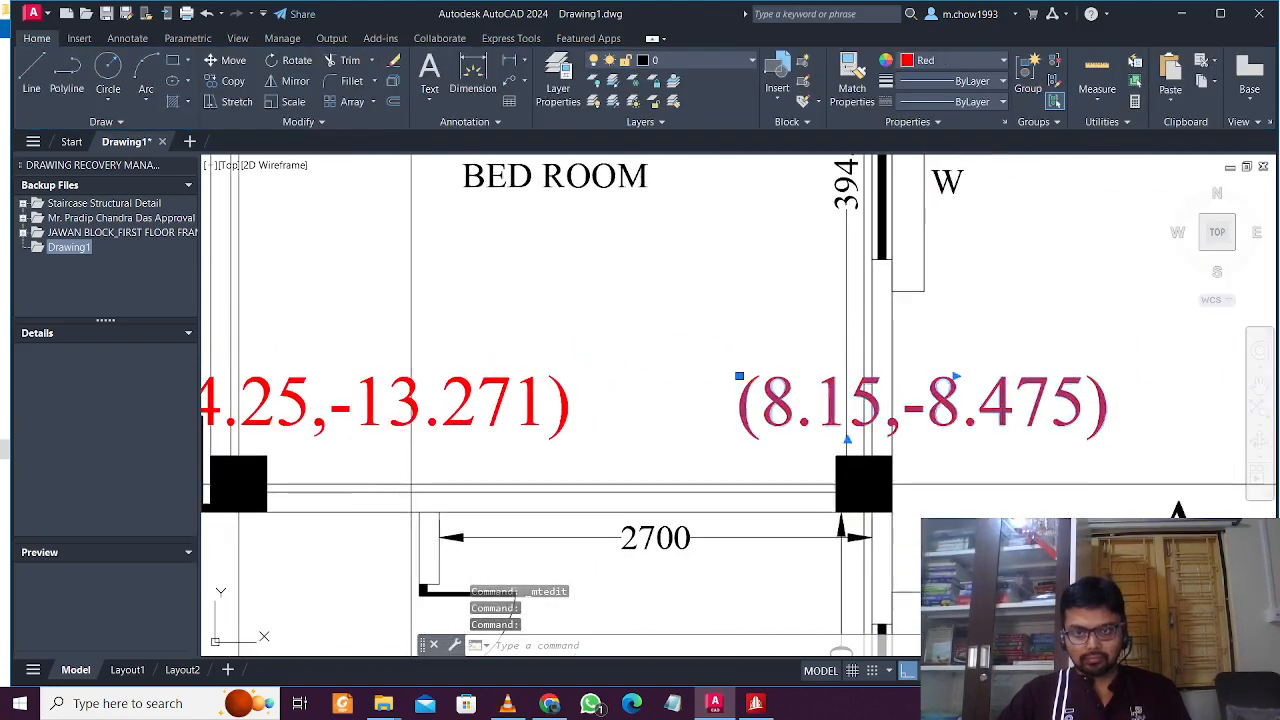
{"action": "double_click", "coordinate": [1004, 405]}
{"action": "left_click_drag", "start_coordinate": [905, 403], "coordinate": [1092, 407]}
{"action": "key", "text": "ctrl+v"}
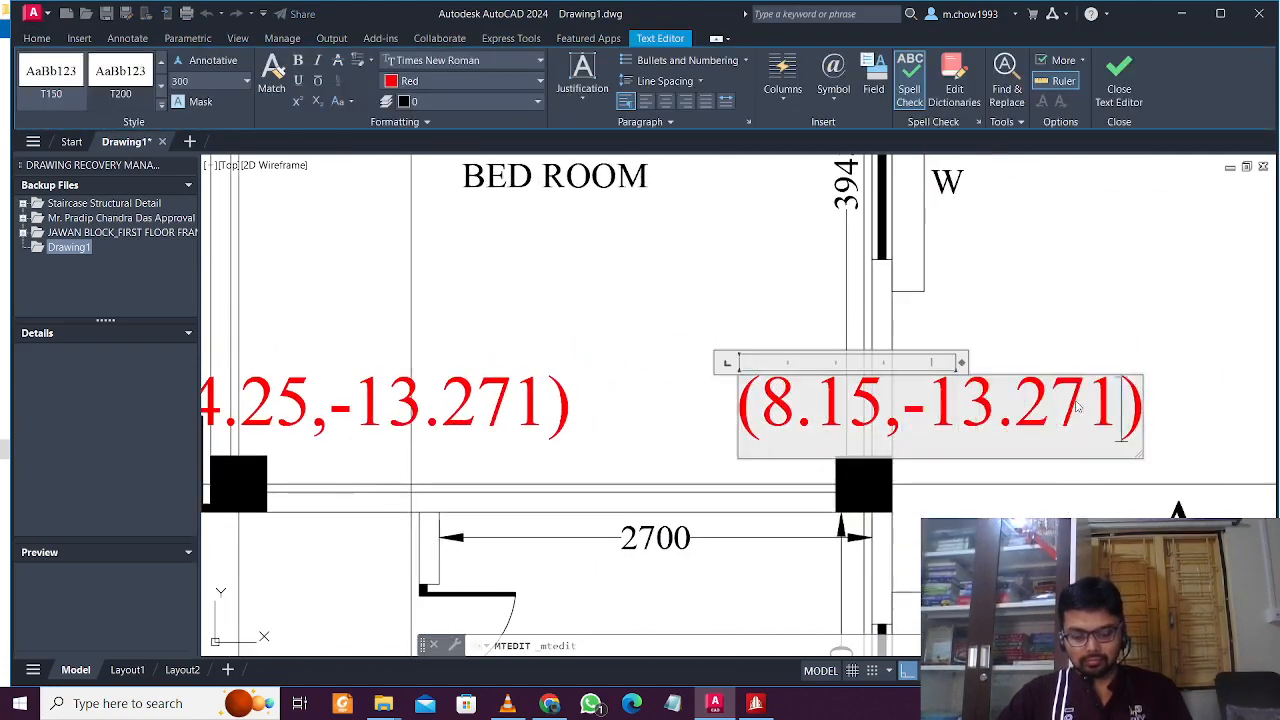
{"action": "left_click", "coordinate": [1023, 320]}
{"action": "scroll", "coordinate": [1003, 325], "scroll_direction": "down", "scroll_amount": 5}
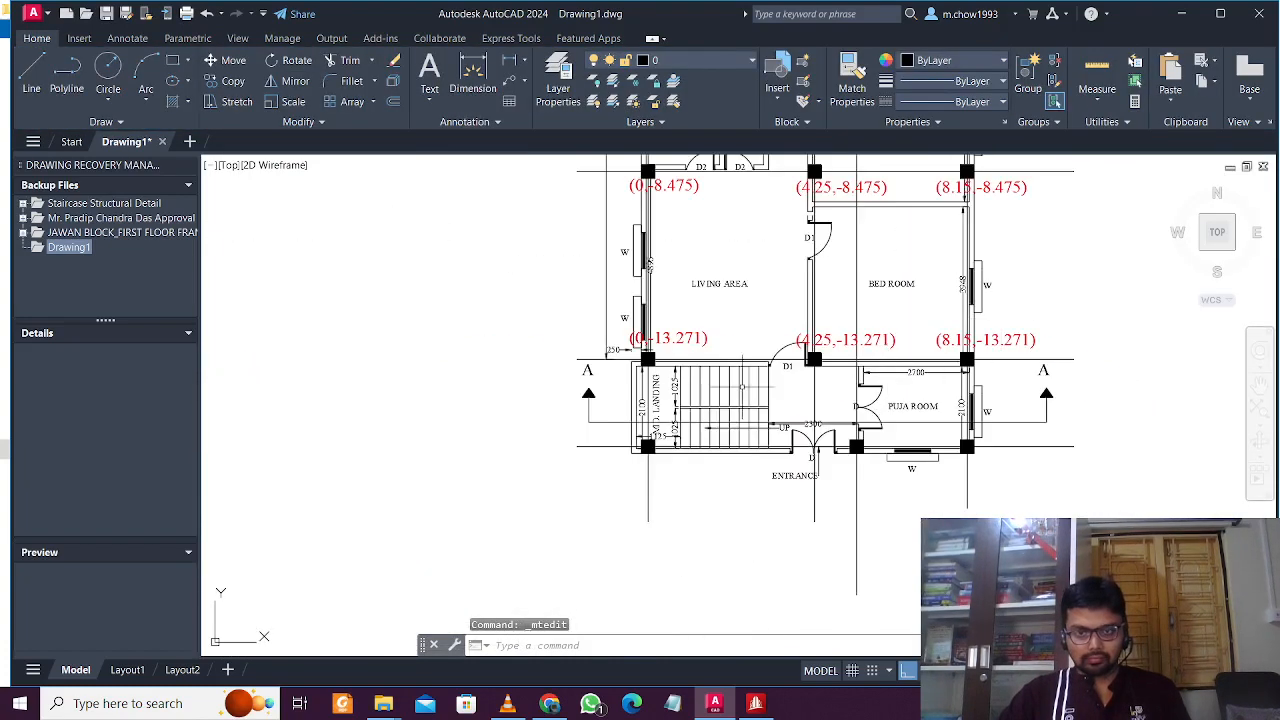
Step: Stretch the overall vertical dimension down to the centre line of the fifth column row, at the entrance side
{"action": "scroll", "coordinate": [605, 395], "scroll_direction": "up", "scroll_amount": 2}
{"action": "left_click", "coordinate": [607, 400]}
{"action": "scroll", "coordinate": [620, 400], "scroll_direction": "up", "scroll_amount": 5}
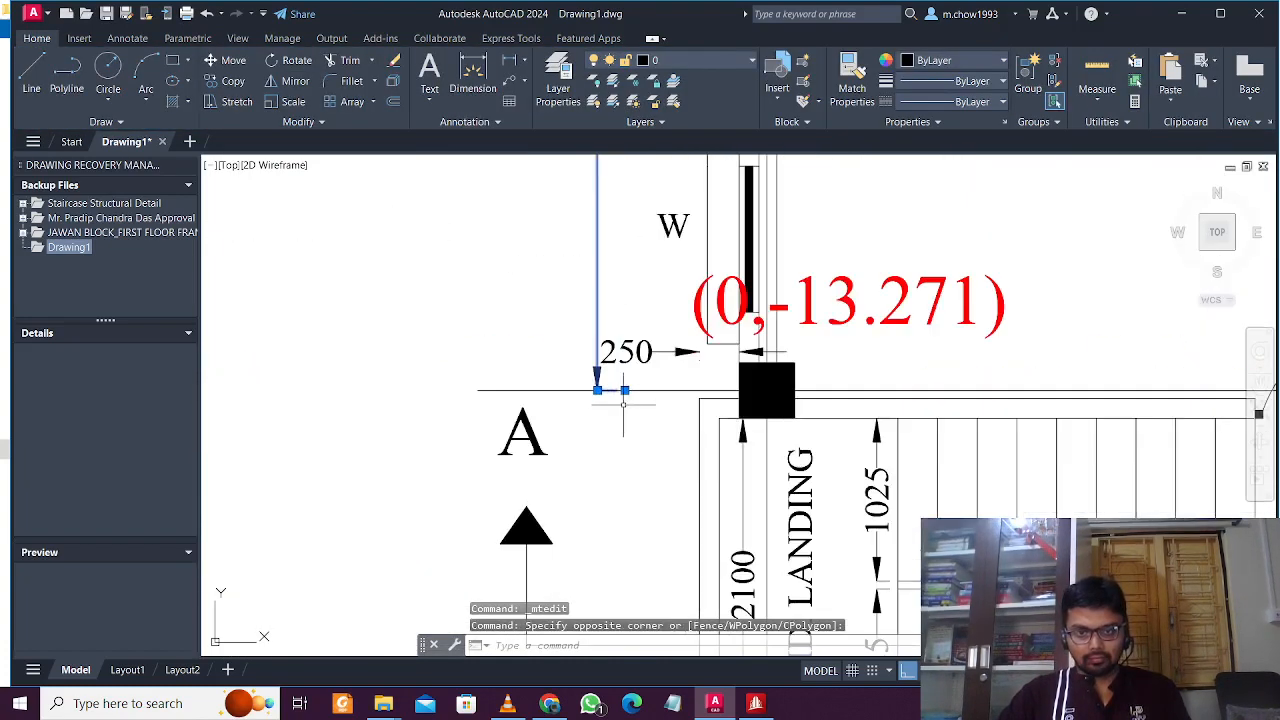
{"action": "left_click", "coordinate": [624, 389]}
{"action": "scroll", "coordinate": [620, 395], "scroll_direction": "down", "scroll_amount": 4}
{"action": "scroll", "coordinate": [630, 530], "scroll_direction": "up", "scroll_amount": 4}
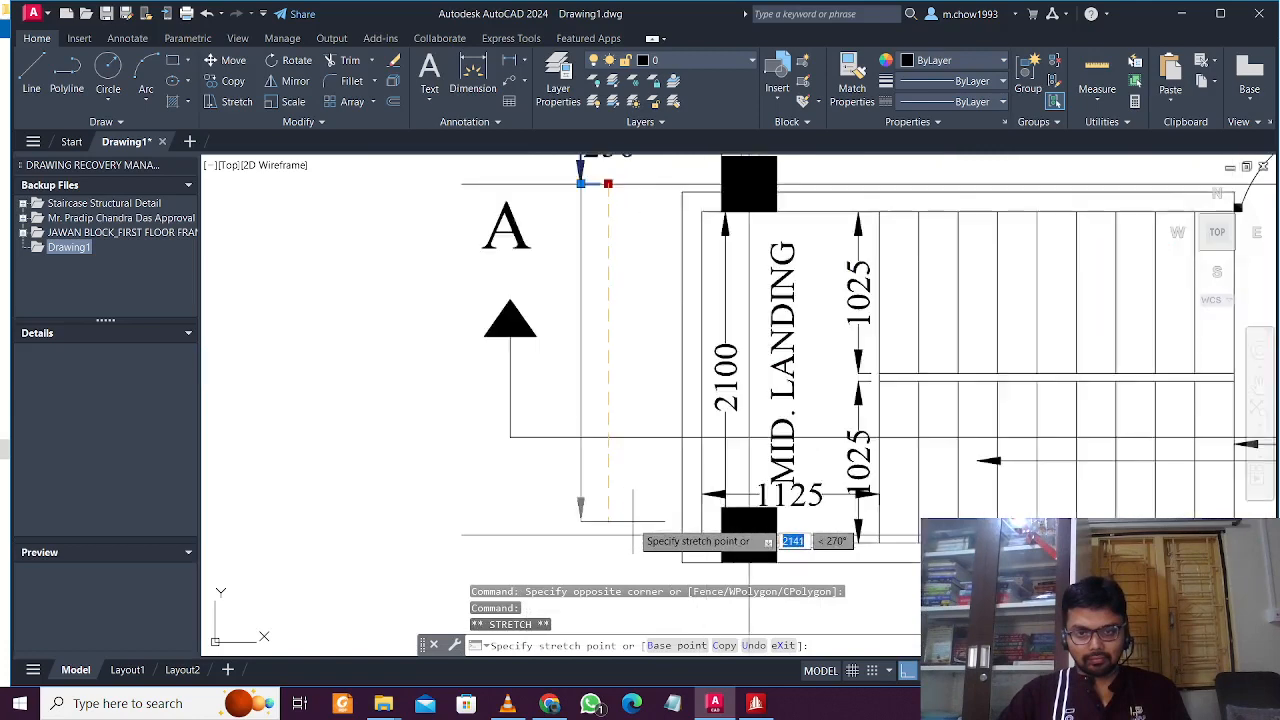
{"action": "key", "text": "Escape"}
{"action": "scroll", "coordinate": [625, 532], "scroll_direction": "down", "scroll_amount": 4}
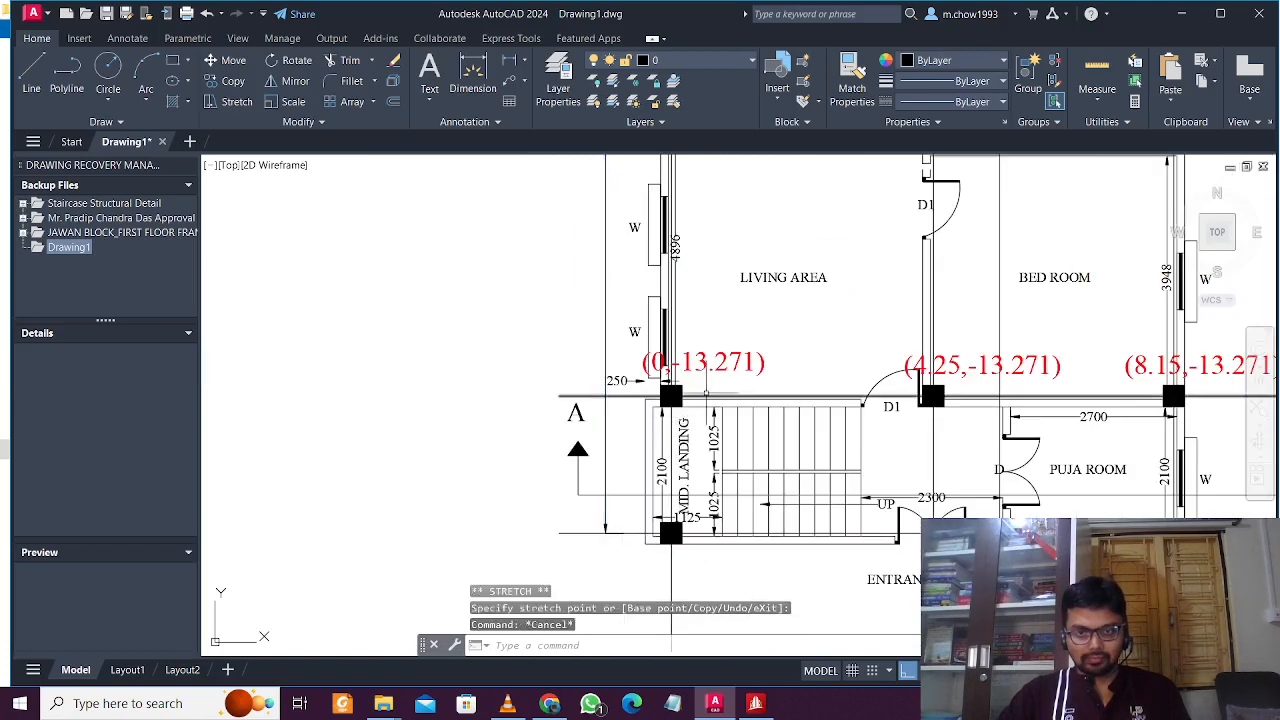
Step: Copy the labels (0,-13.271), (4.25,-13.271) and (8.15,-13.271) straight down to just below the fifth row of columns
{"action": "left_click", "coordinate": [754, 383]}
{"action": "left_click", "coordinate": [738, 363]}
{"action": "middle_click_drag", "start_coordinate": [996, 387], "coordinate": [877, 398]}
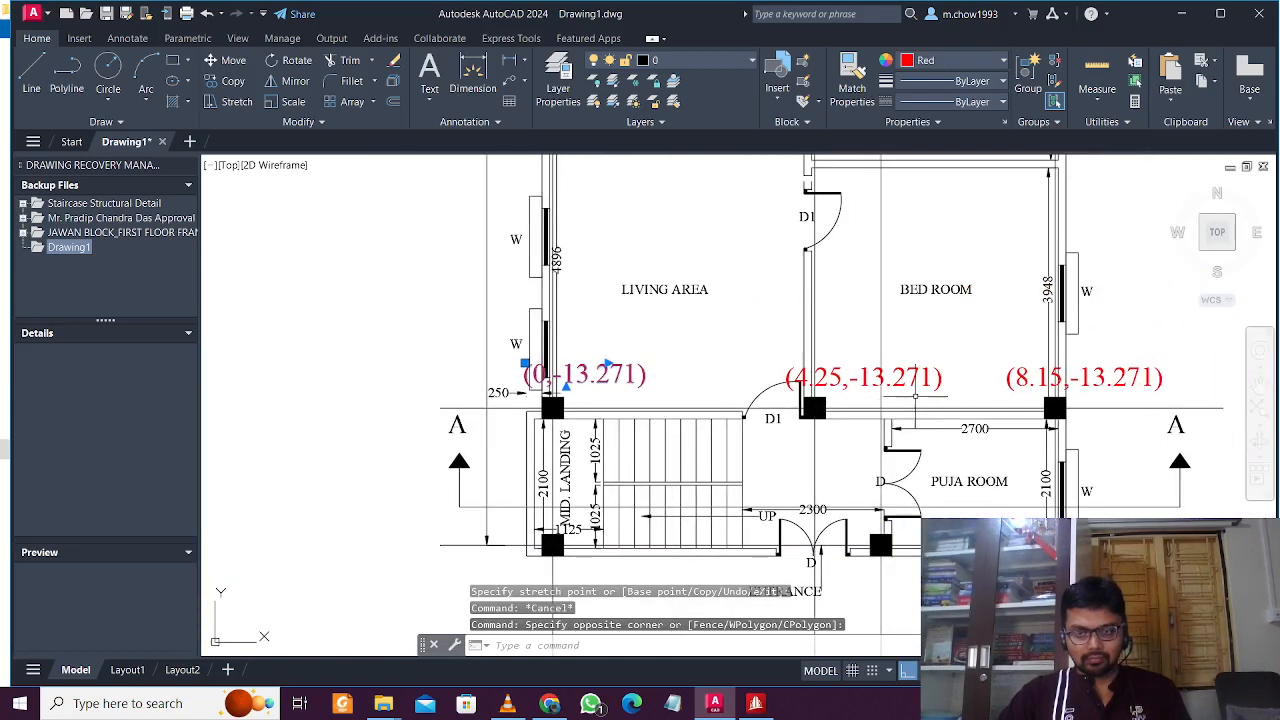
{"action": "left_click", "coordinate": [934, 397]}
{"action": "left_click", "coordinate": [922, 358]}
{"action": "left_click", "coordinate": [1125, 377]}
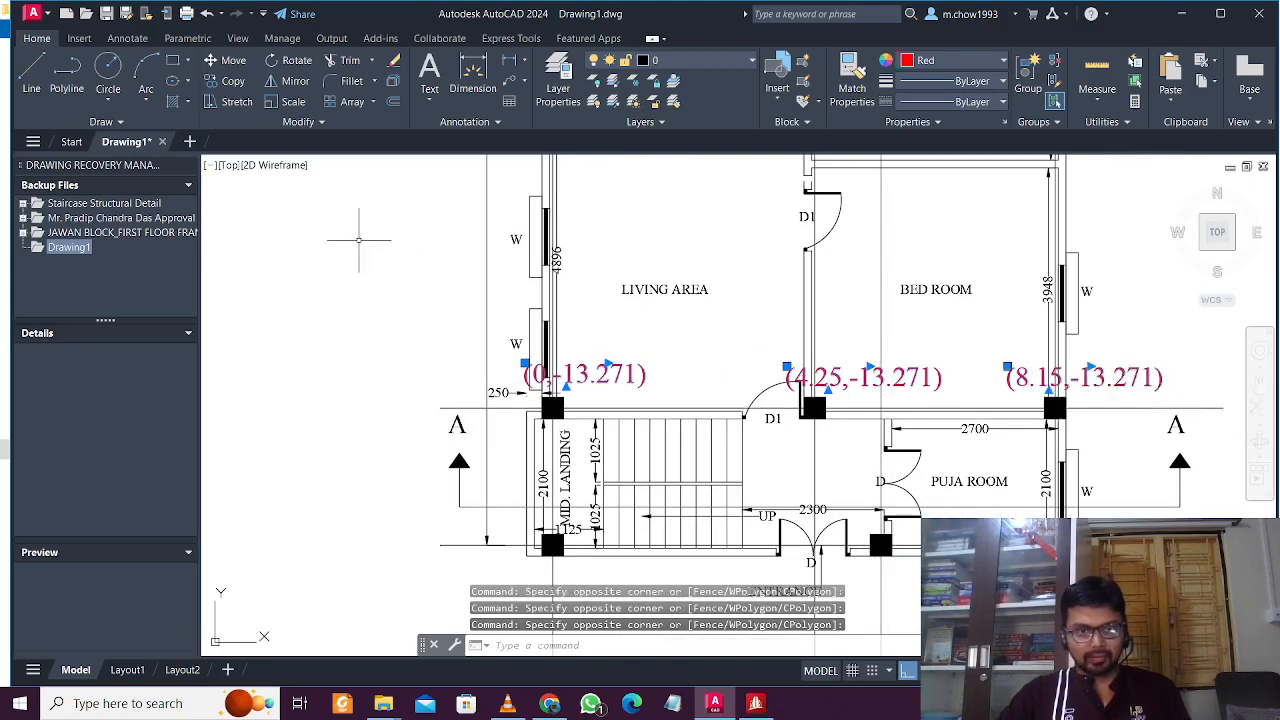
{"action": "left_click", "coordinate": [233, 81]}
{"action": "scroll", "coordinate": [1024, 321], "scroll_direction": "down", "scroll_amount": 2}
{"action": "left_click", "coordinate": [1258, 382]}
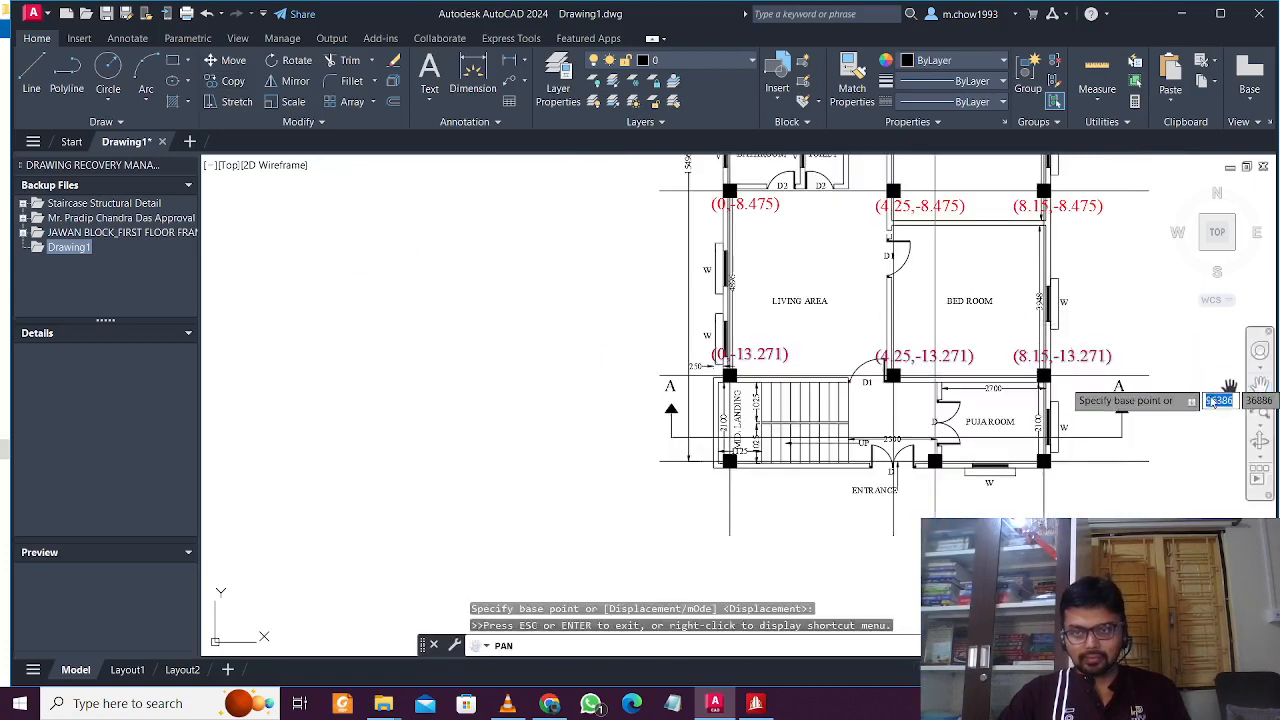
{"action": "key", "text": "Escape"}
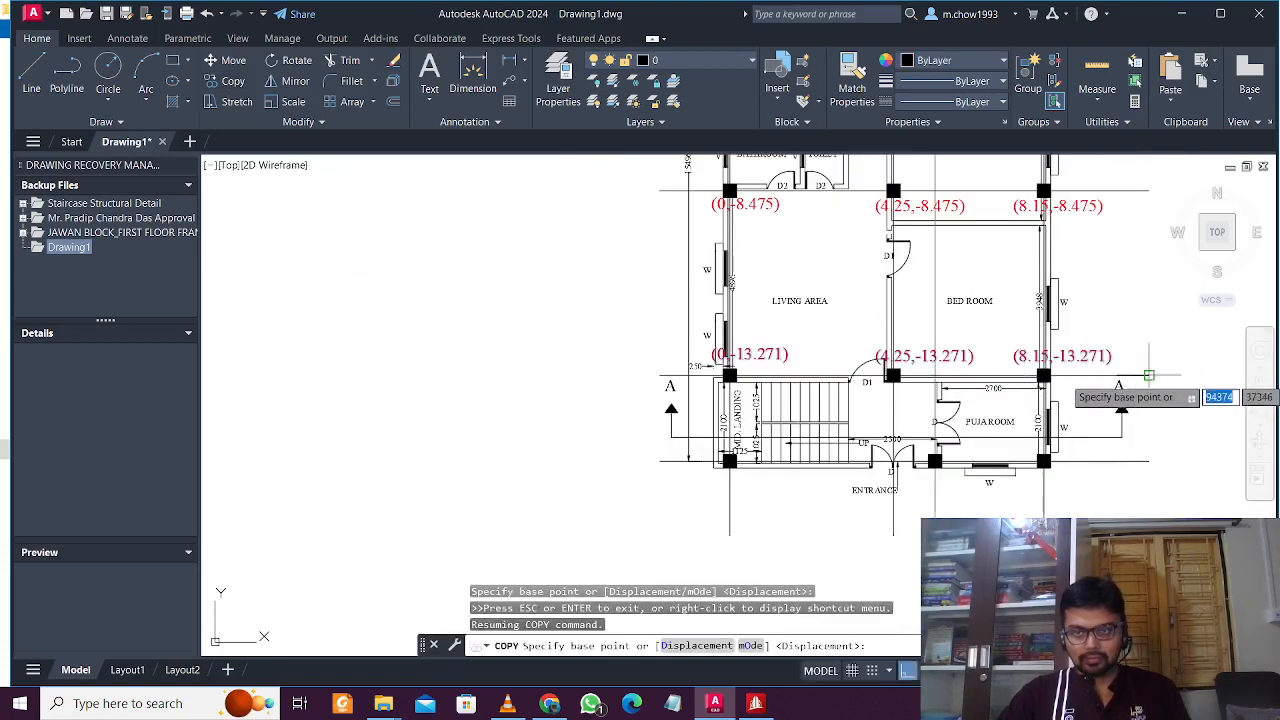
{"action": "left_click", "coordinate": [1180, 355]}
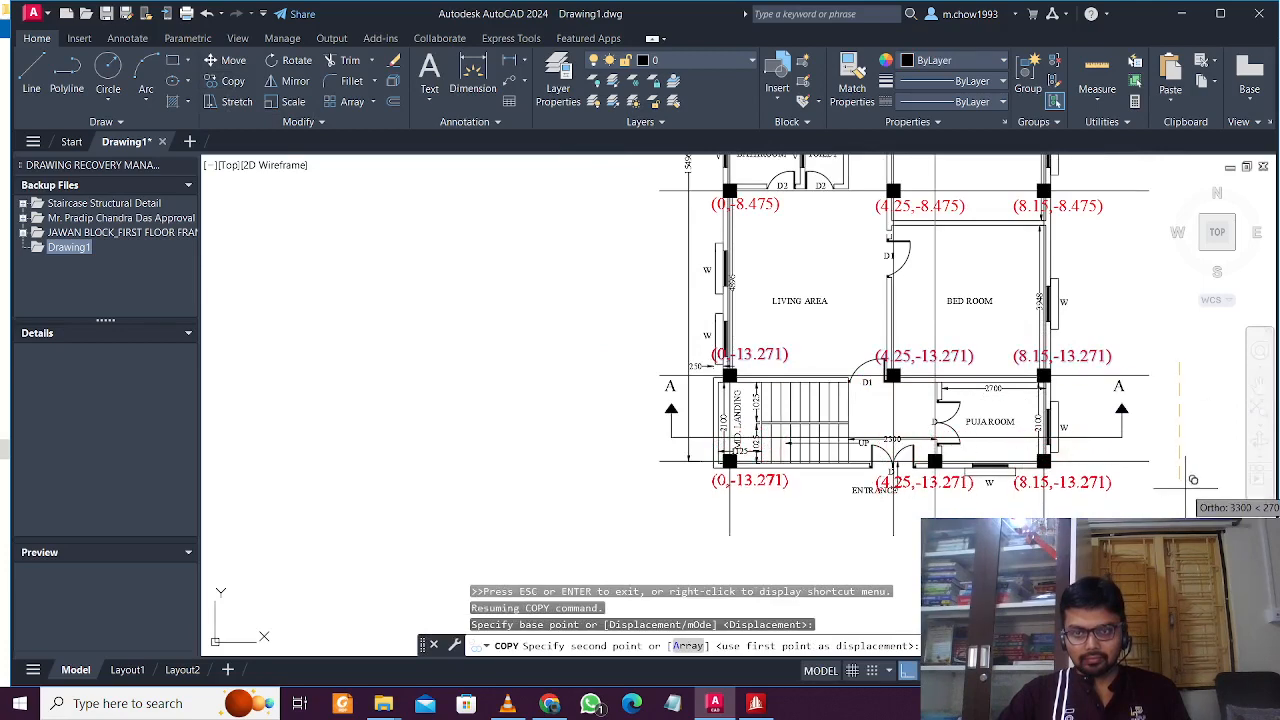
{"action": "left_click", "coordinate": [1190, 480]}
{"action": "key", "text": "Escape"}
{"action": "scroll", "coordinate": [915, 460], "scroll_direction": "up", "scroll_amount": 5}
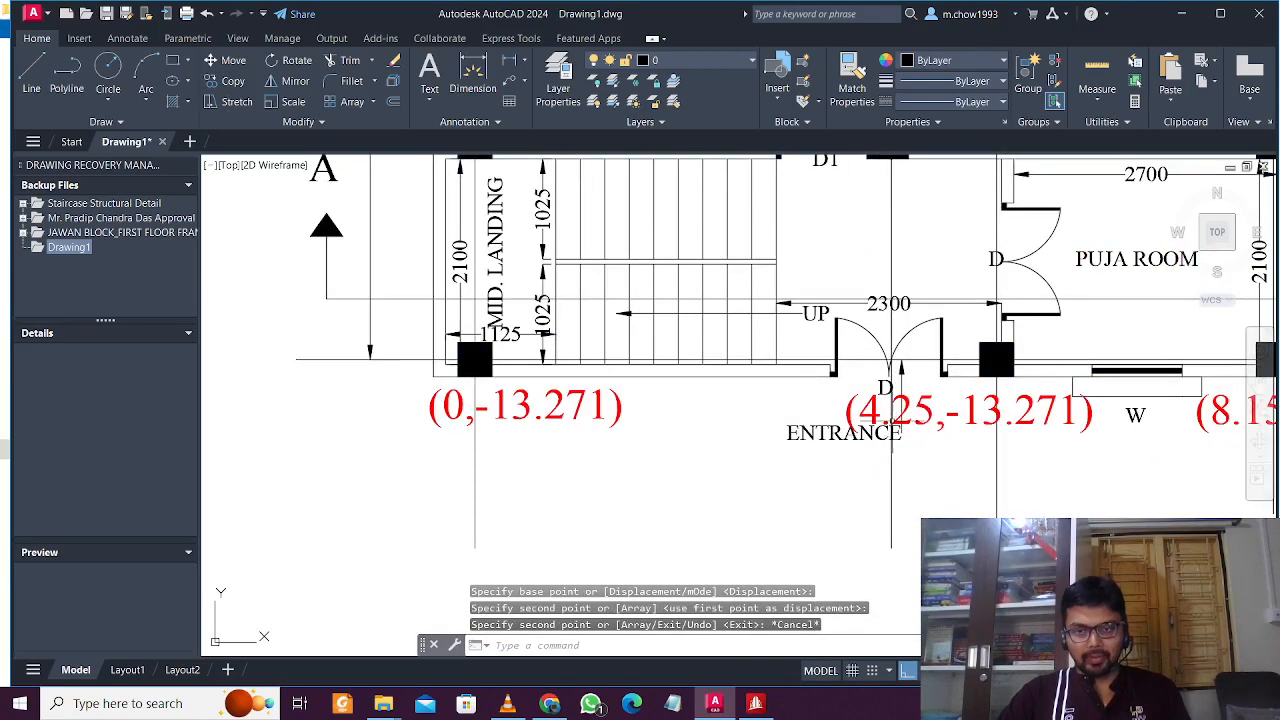
Step: Examine the column positions and coordinate labels across the whole floor plan, from the entrance row to the kitchen row
{"action": "scroll", "coordinate": [915, 460], "scroll_direction": "down", "scroll_amount": 3}
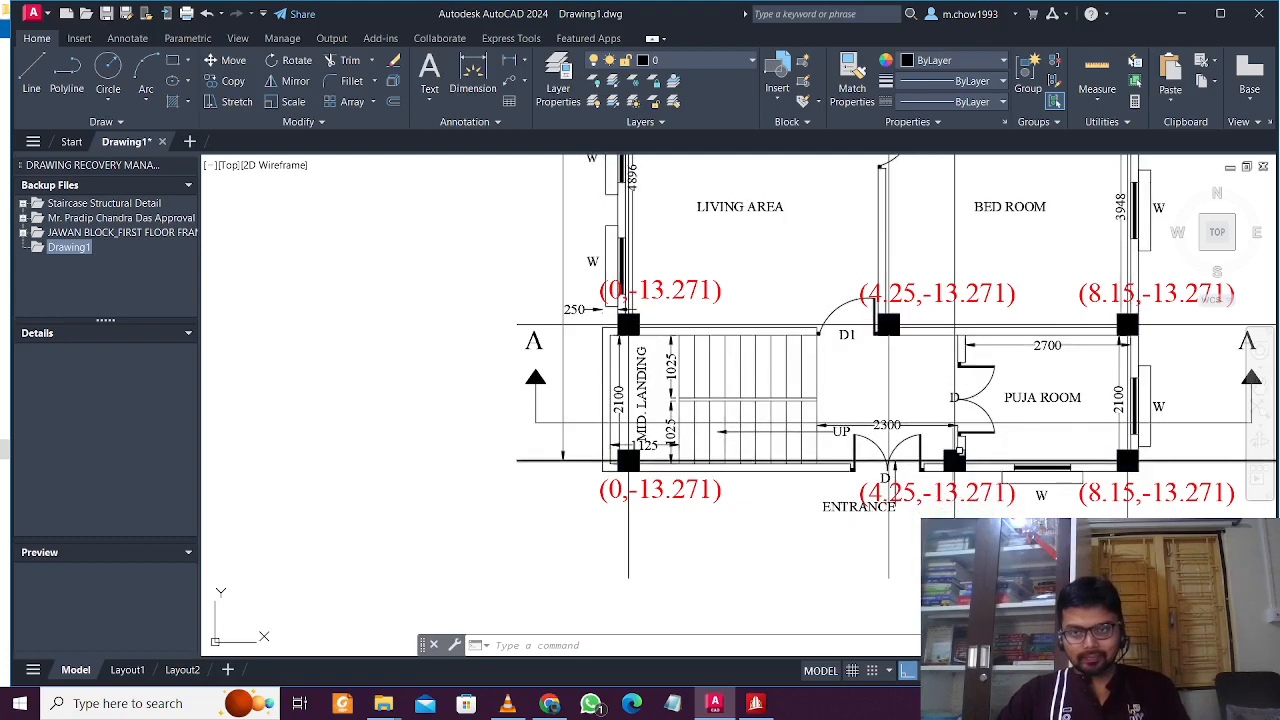
{"action": "middle_click_drag", "start_coordinate": [967, 455], "coordinate": [947, 491]}
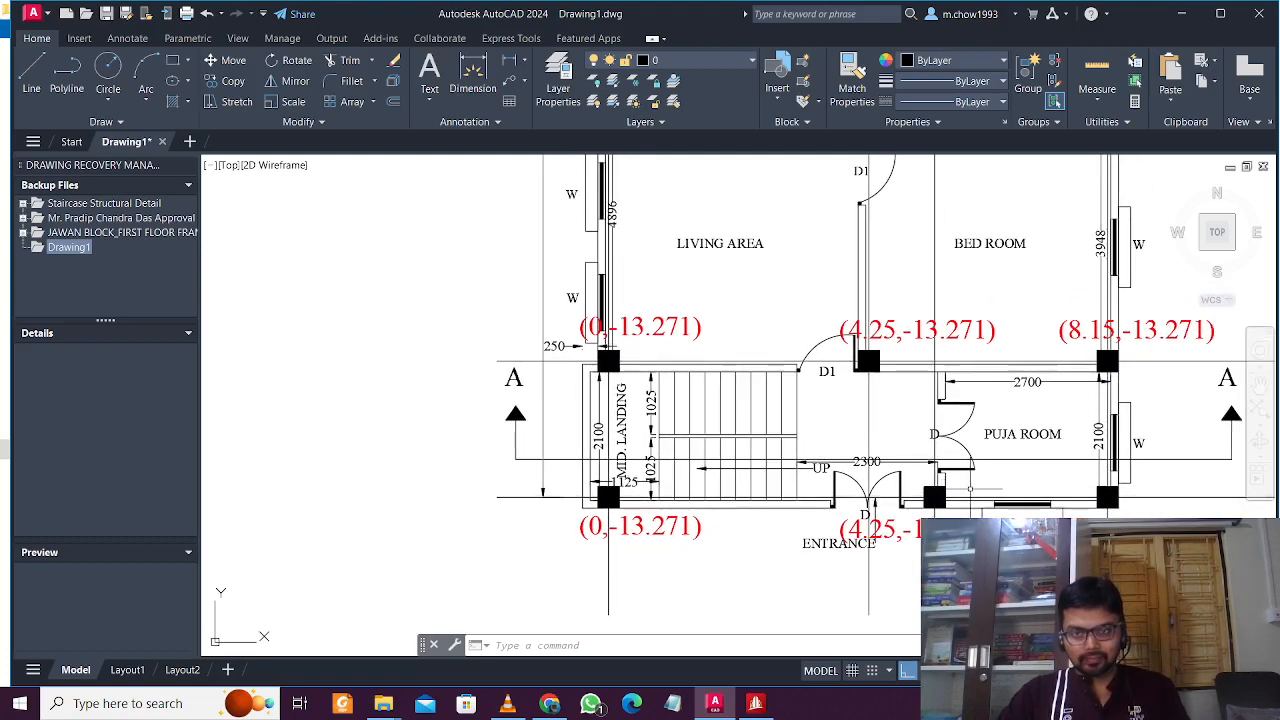
{"action": "scroll", "coordinate": [970, 489], "scroll_direction": "down", "scroll_amount": 2}
{"action": "scroll", "coordinate": [970, 489], "scroll_direction": "up", "scroll_amount": 2}
{"action": "scroll", "coordinate": [970, 487], "scroll_direction": "down", "scroll_amount": 1}
{"action": "middle_click_drag", "start_coordinate": [1020, 366], "coordinate": [979, 582]}
{"action": "middle_click_drag", "start_coordinate": [971, 451], "coordinate": [965, 491]}
{"action": "mouse_move", "coordinate": [948, 364]}
{"action": "middle_mouse_down"}
{"action": "mouse_move", "coordinate": [937, 478]}
{"action": "mouse_move", "coordinate": [937, 322]}
{"action": "middle_mouse_up"}
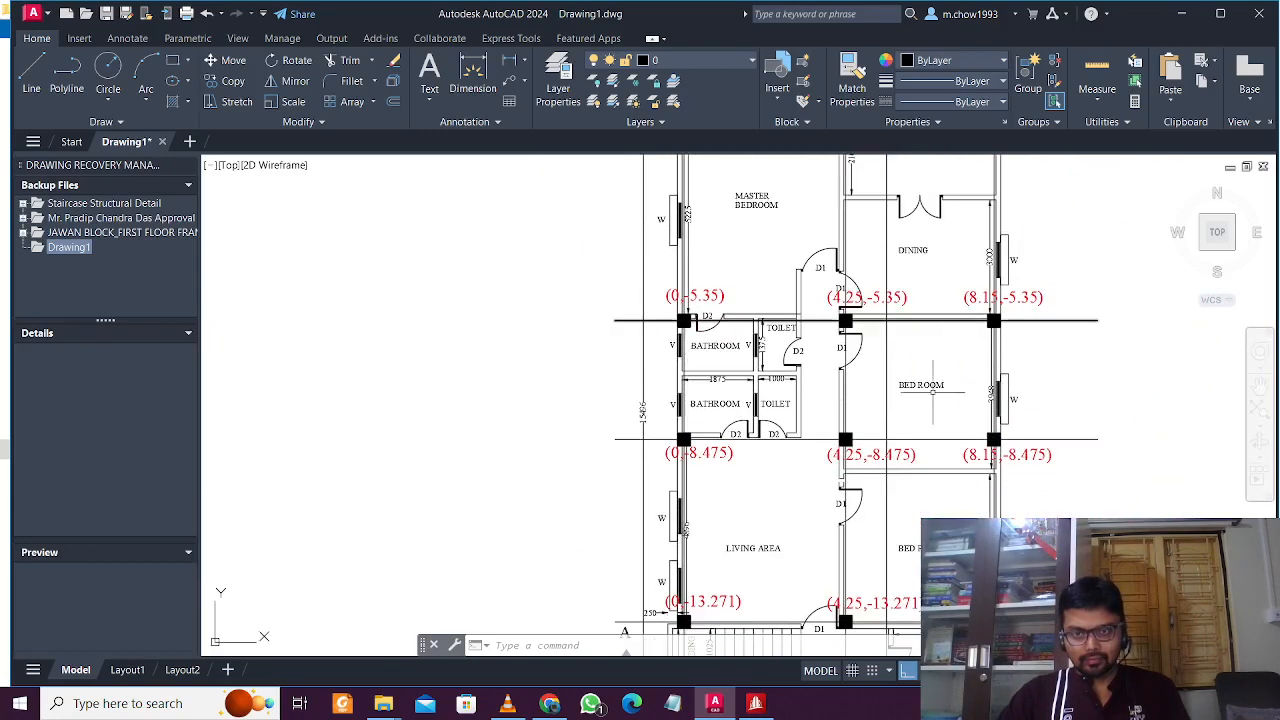
{"action": "middle_click_drag", "start_coordinate": [934, 574], "coordinate": [934, 320]}
{"action": "scroll", "coordinate": [851, 445], "scroll_direction": "up", "scroll_amount": 2}
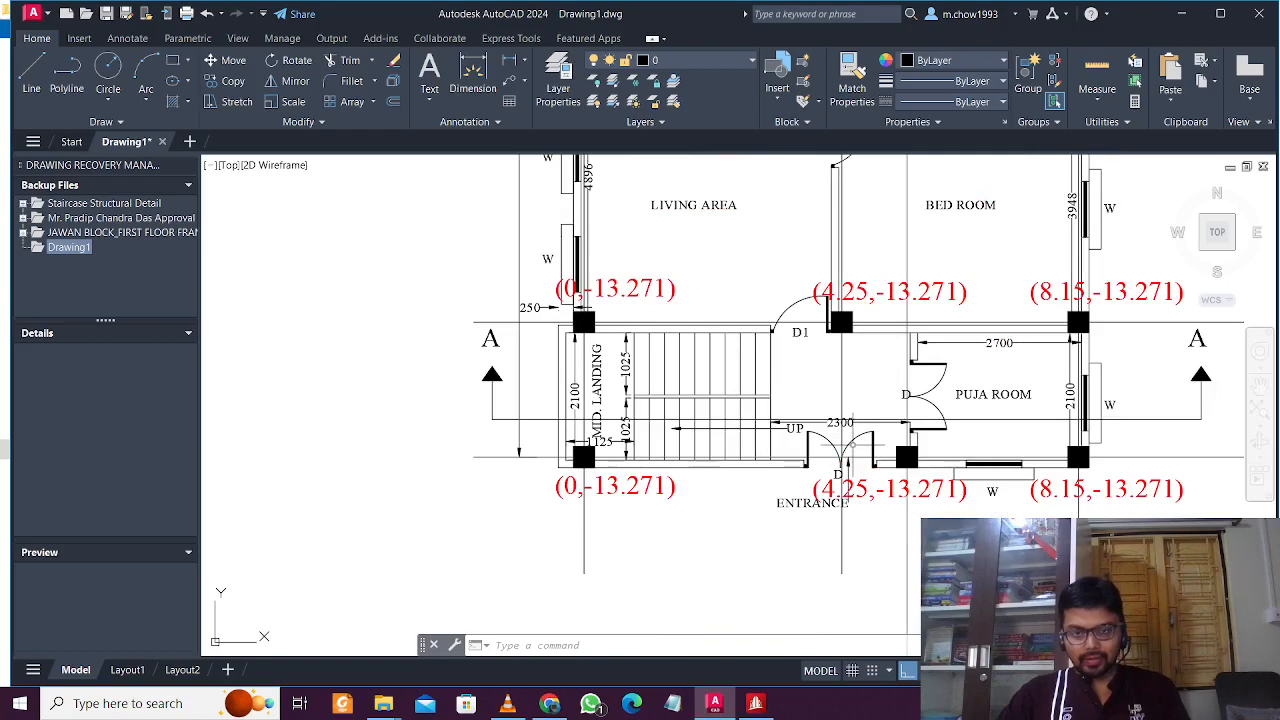
{"action": "scroll", "coordinate": [853, 445], "scroll_direction": "down", "scroll_amount": 2}
{"action": "middle_click_drag", "start_coordinate": [897, 414], "coordinate": [884, 596]}
{"action": "scroll", "coordinate": [901, 472], "scroll_direction": "down", "scroll_amount": 2}
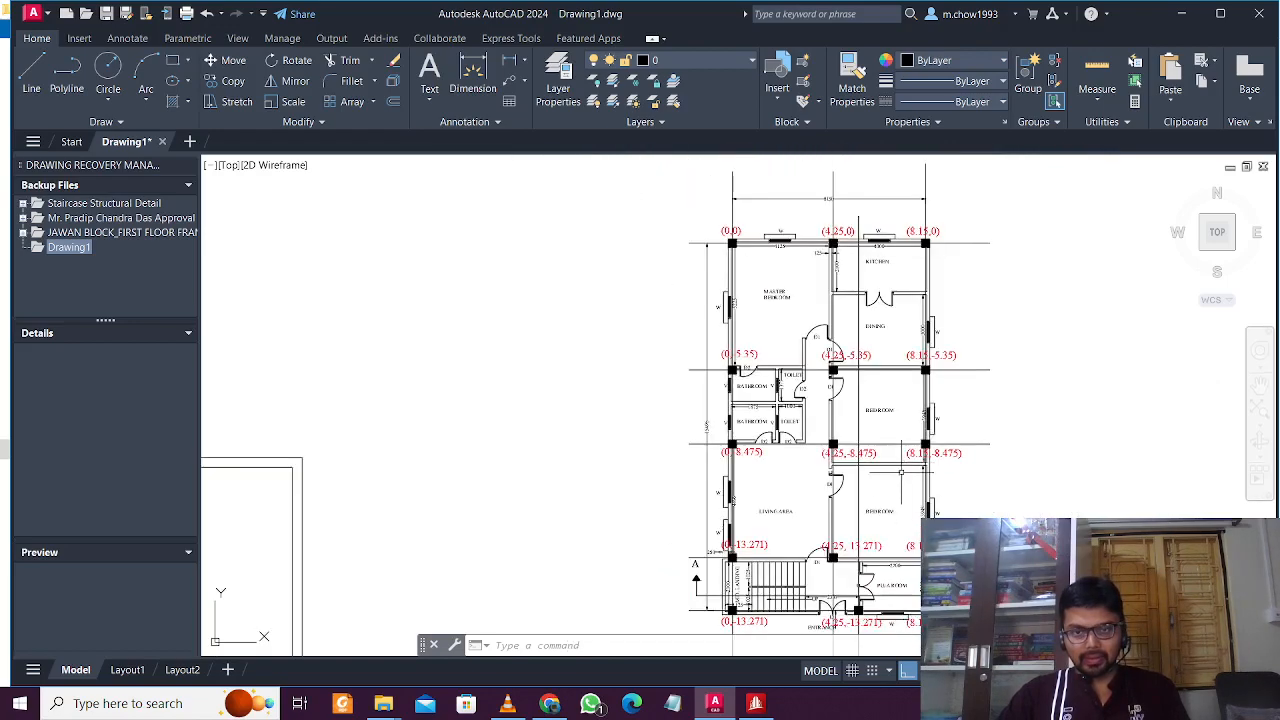
{"action": "middle_click_drag", "start_coordinate": [932, 406], "coordinate": [934, 455]}
{"action": "scroll", "coordinate": [862, 310], "scroll_direction": "up", "scroll_amount": 2}
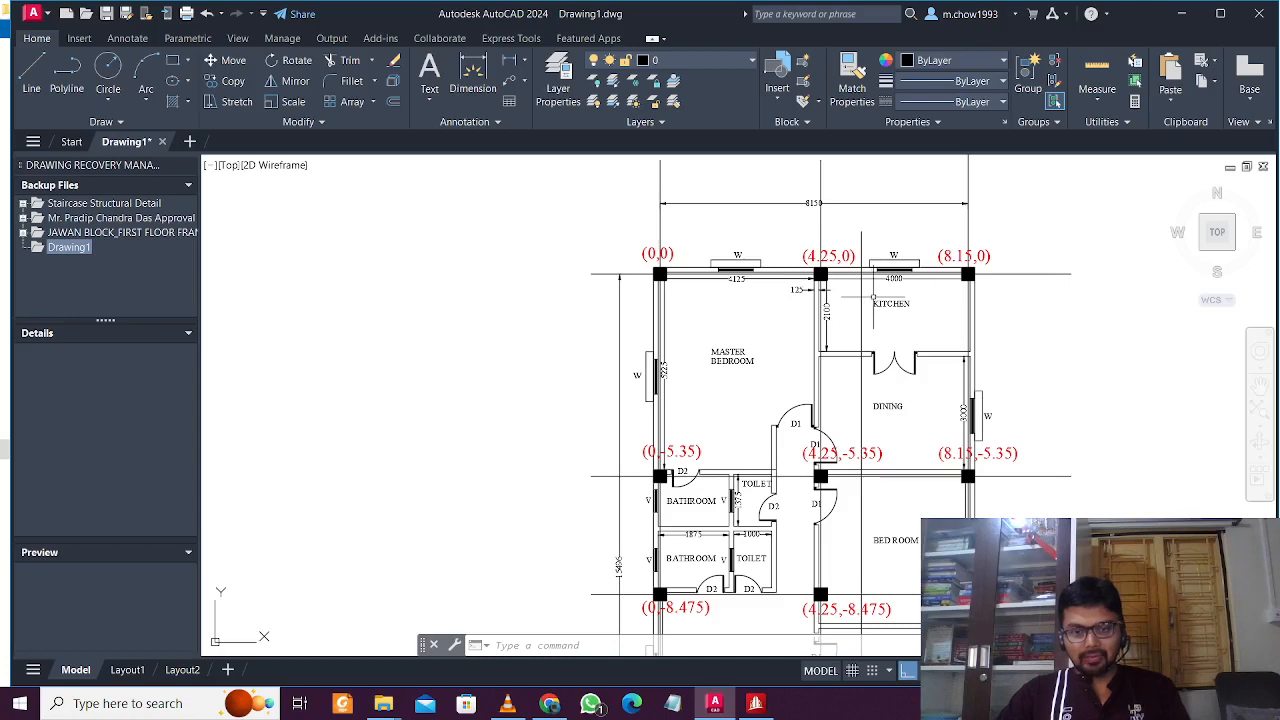
Step: Open WPS Office, dismiss its promotional offer and create a blank spreadsheet
{"action": "left_click", "coordinate": [181, 704]}
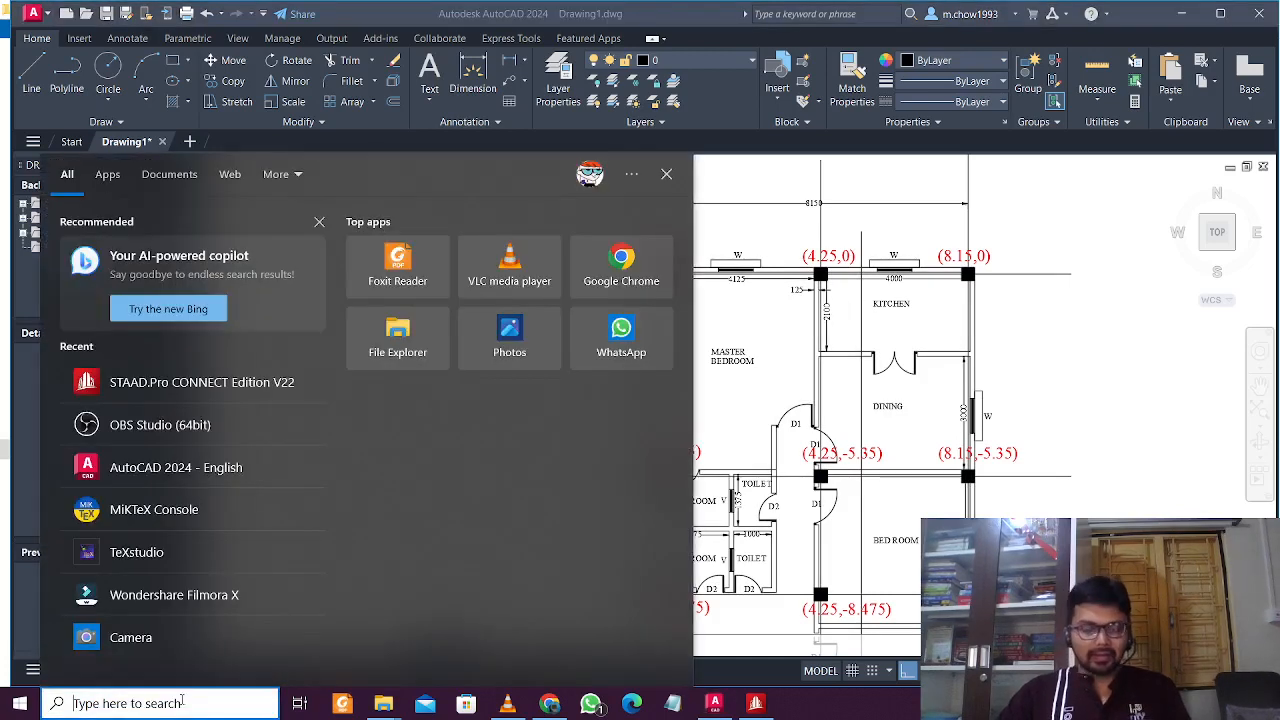
{"action": "key", "text": "Escape"}
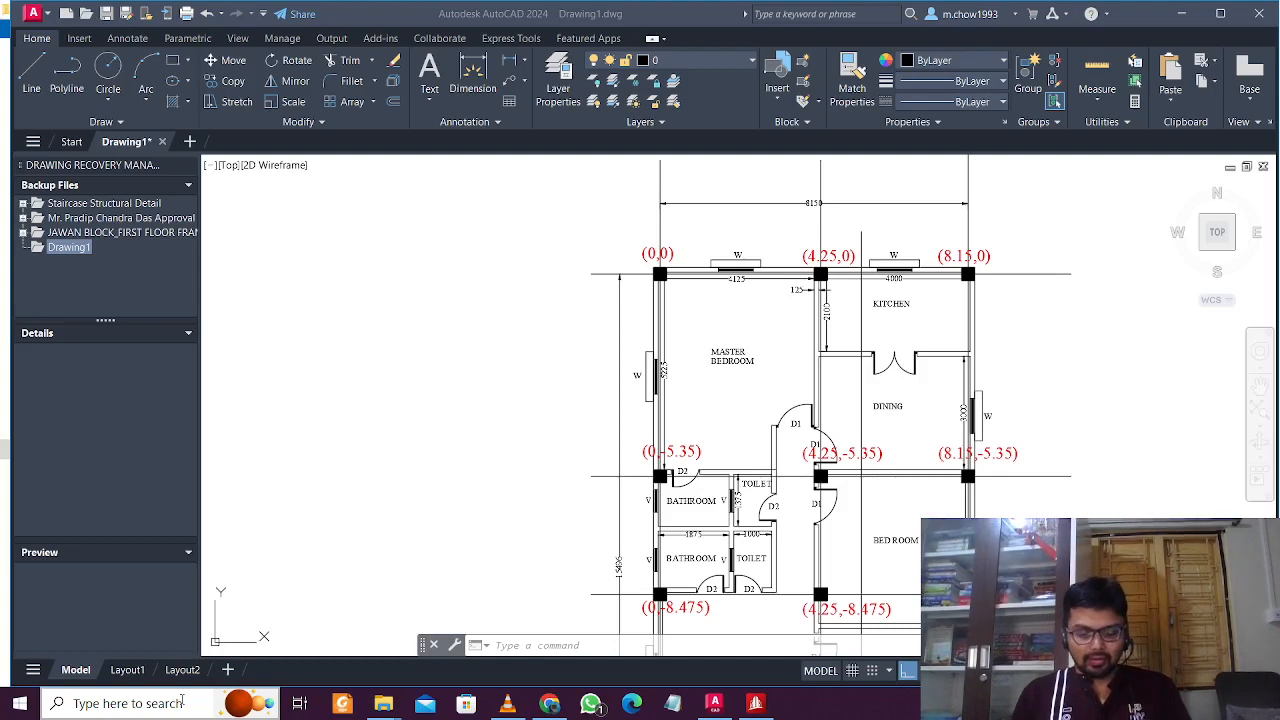
{"action": "left_click", "coordinate": [185, 703]}
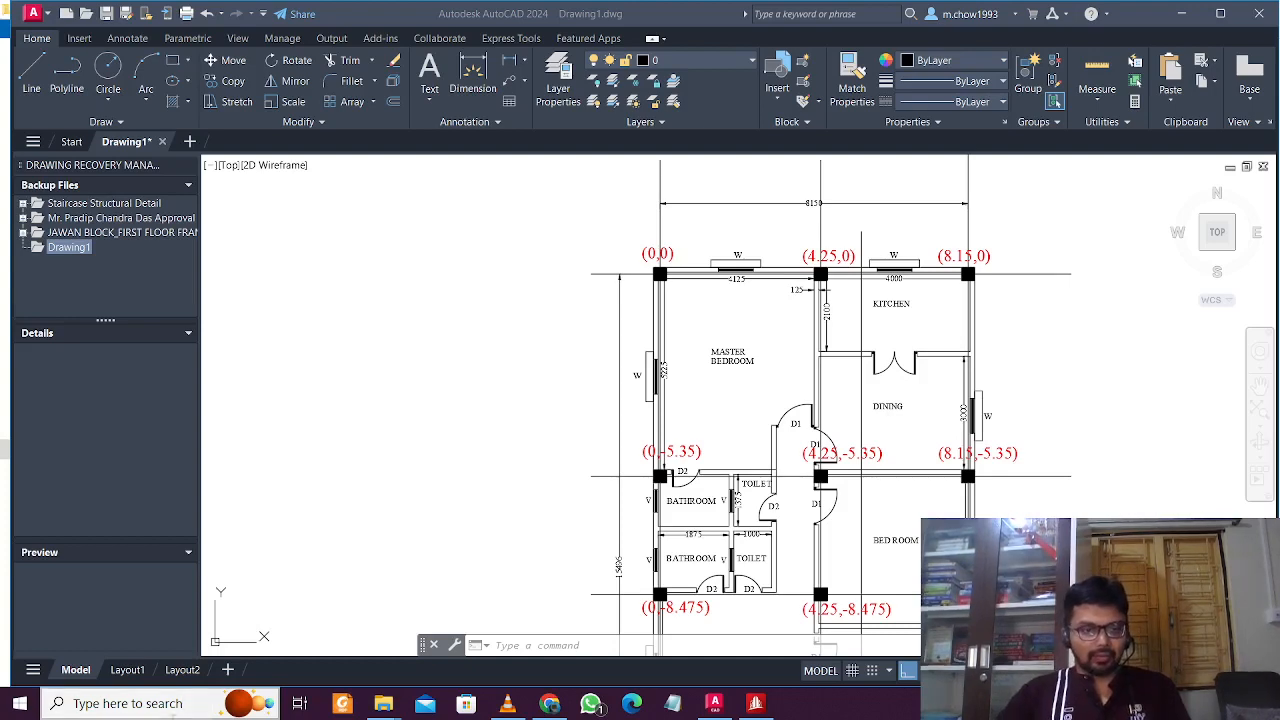
{"action": "type", "text": "wps"}
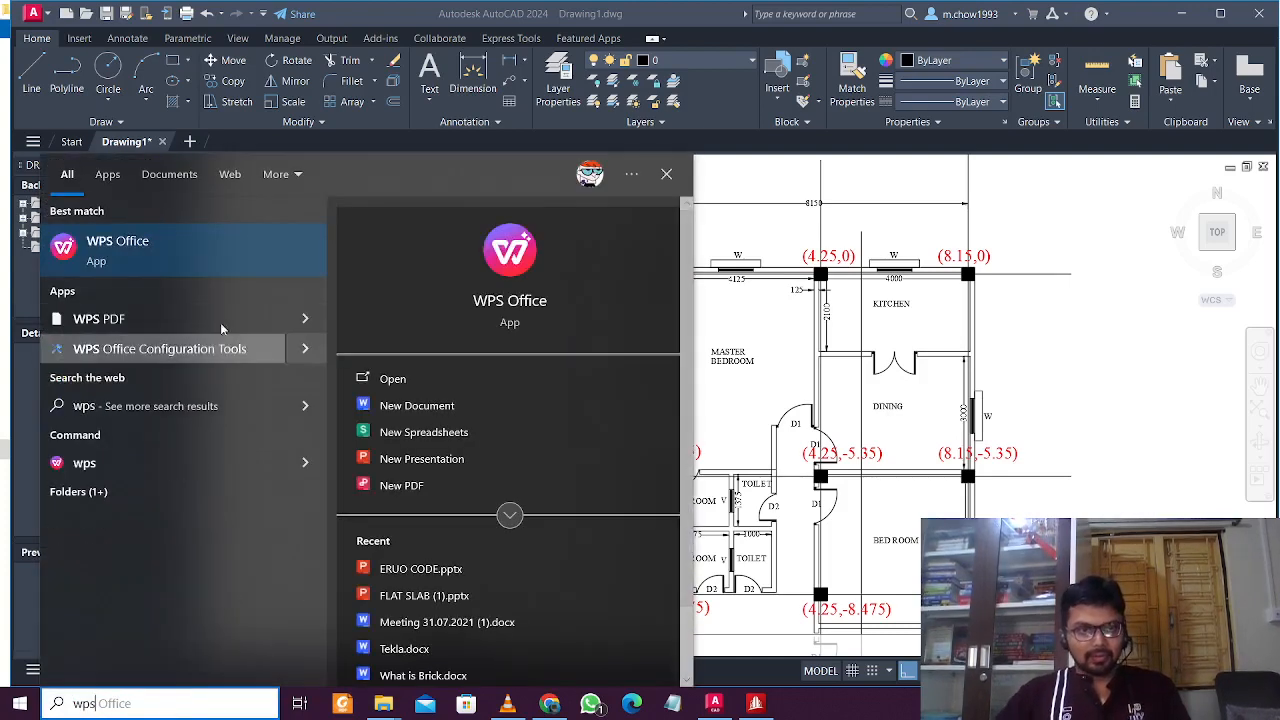
{"action": "left_click", "coordinate": [220, 255]}
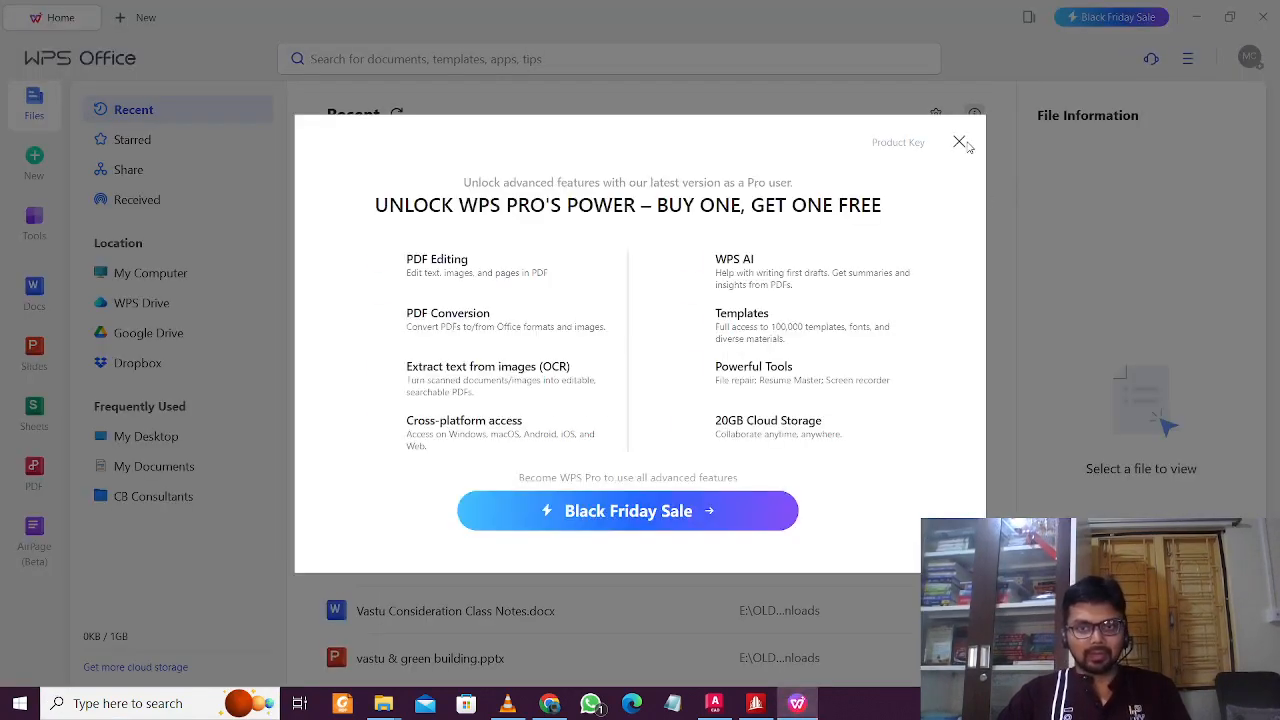
{"action": "left_click", "coordinate": [960, 142]}
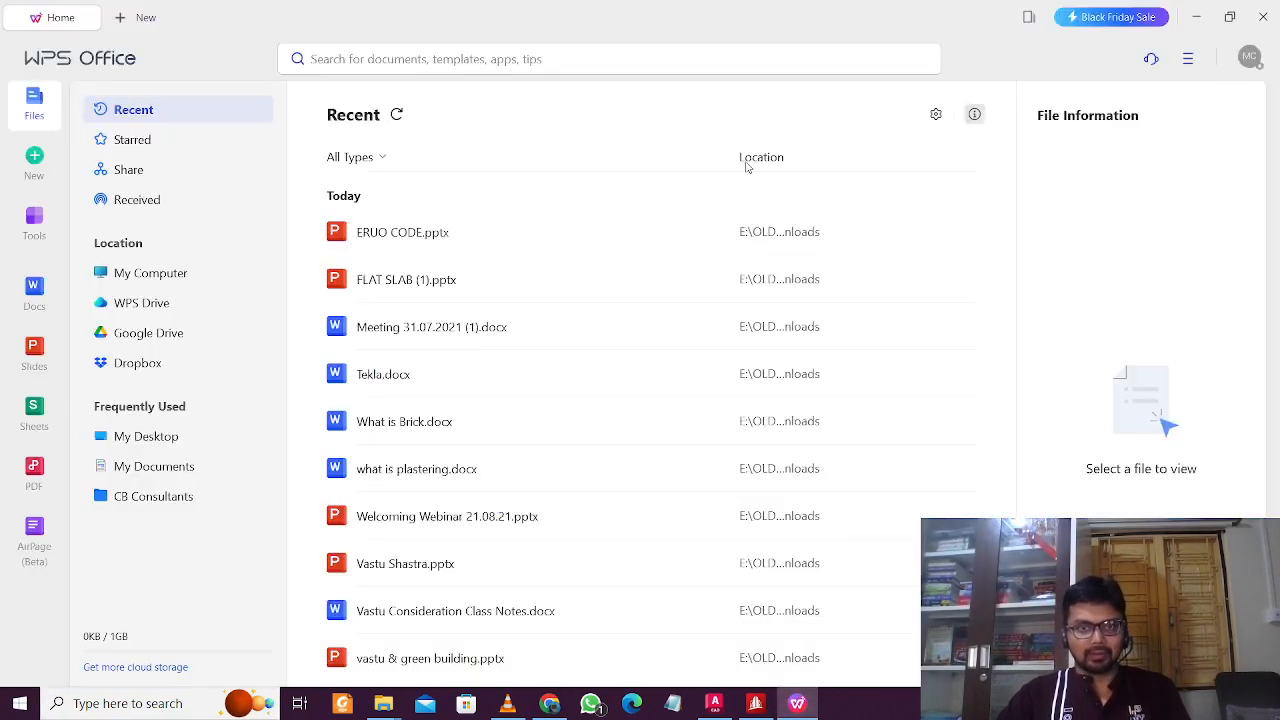
{"action": "left_click", "coordinate": [34, 163]}
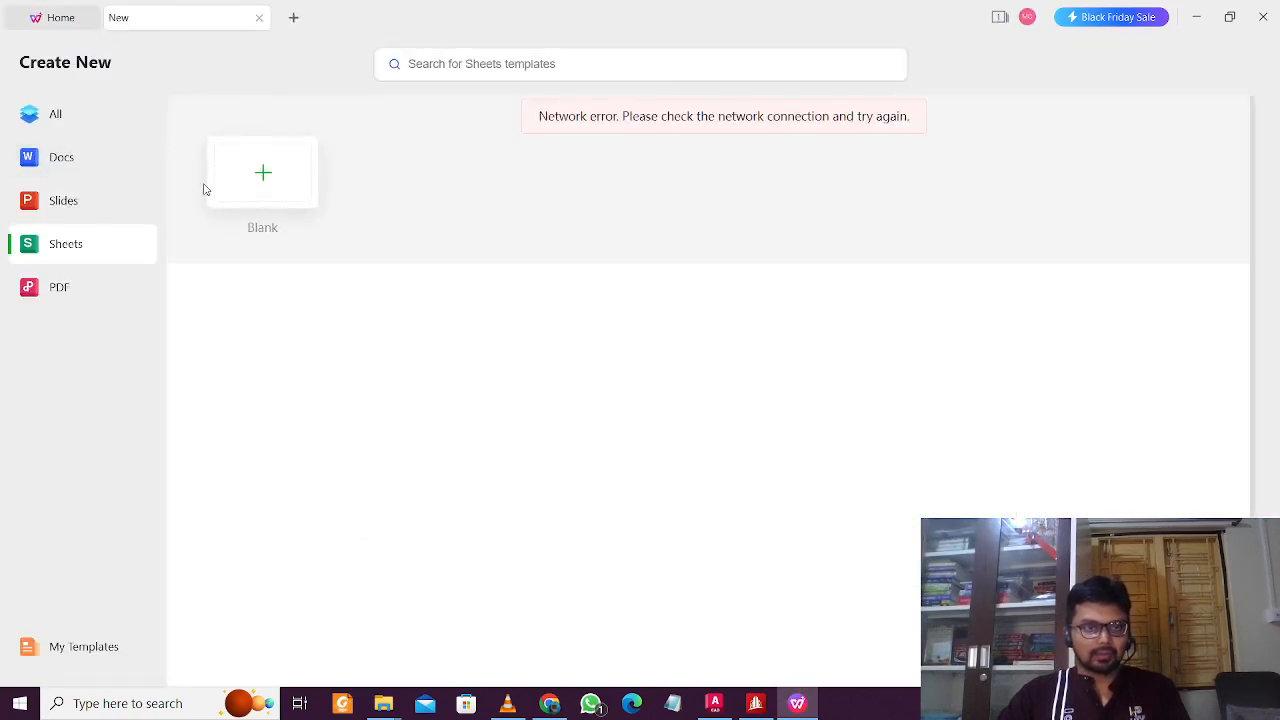
{"action": "left_click", "coordinate": [255, 172]}
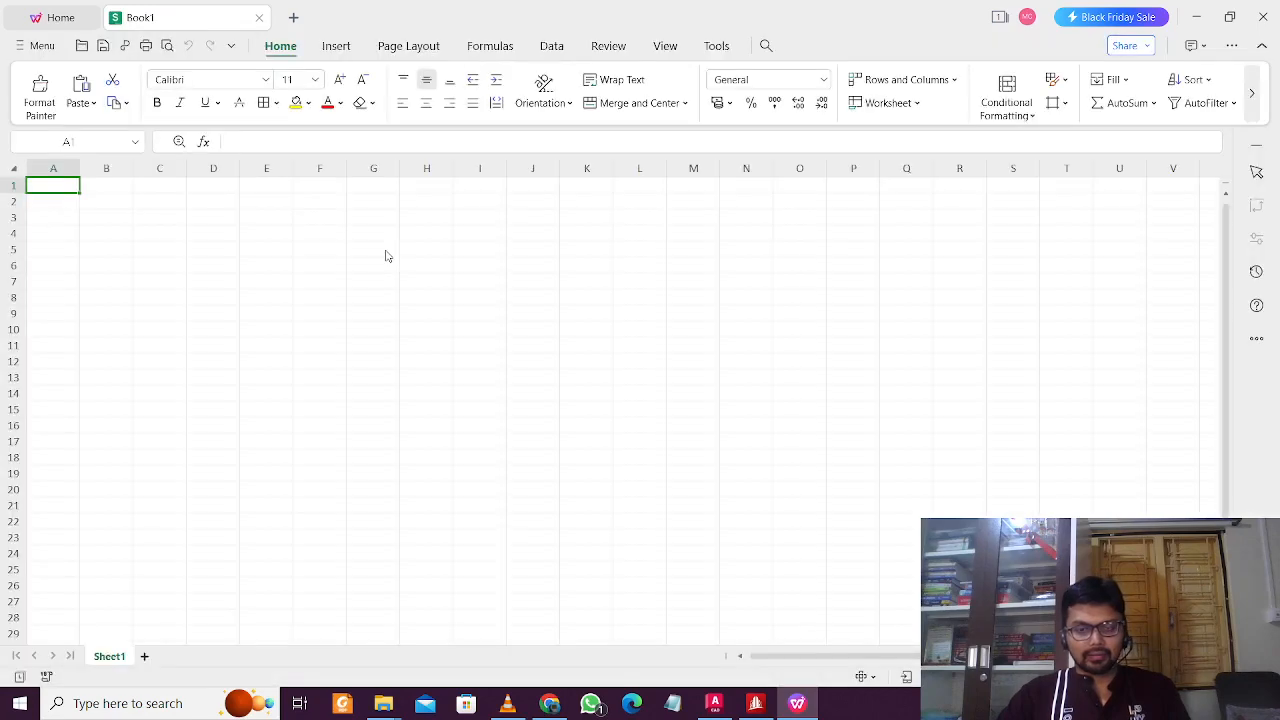
Step: Enter the coordinate headings x, y and z in cells B3, C3 and D3
{"action": "left_click", "coordinate": [200, 248]}
{"action": "left_click", "coordinate": [145, 225]}
{"action": "left_click", "coordinate": [101, 238]}
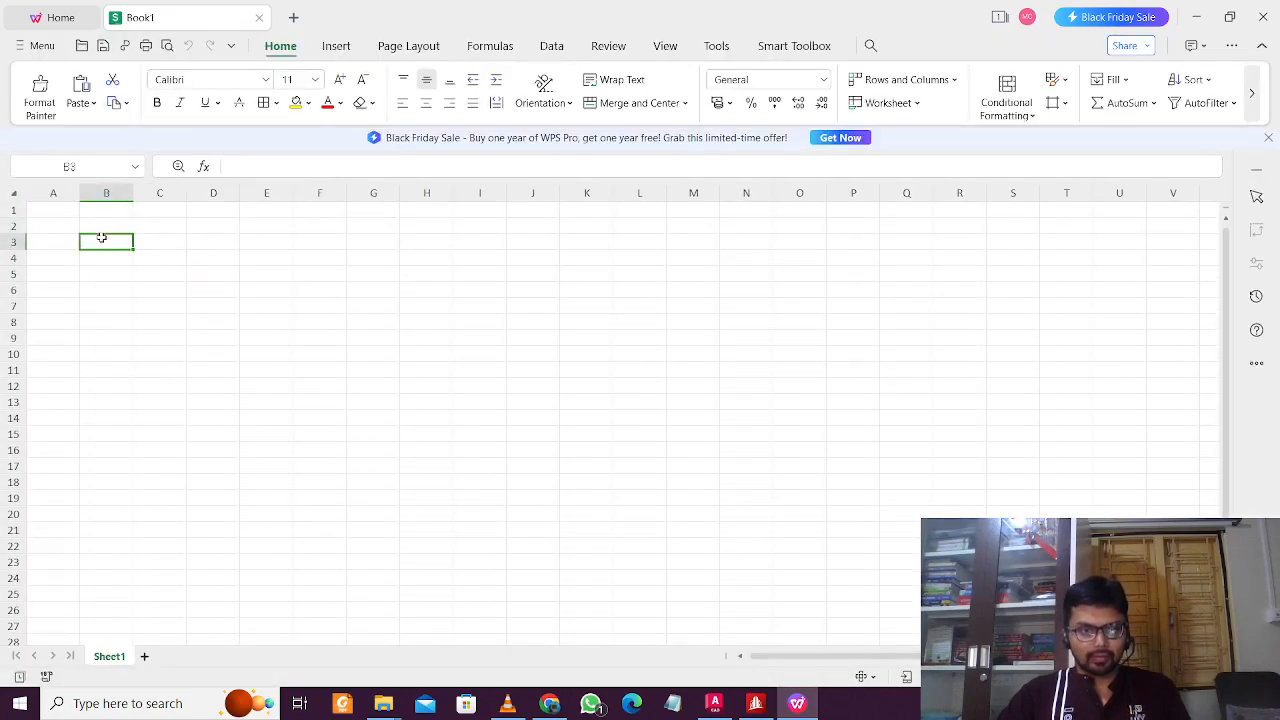
{"action": "type", "text": "x"}
{"action": "left_click", "coordinate": [153, 242]}
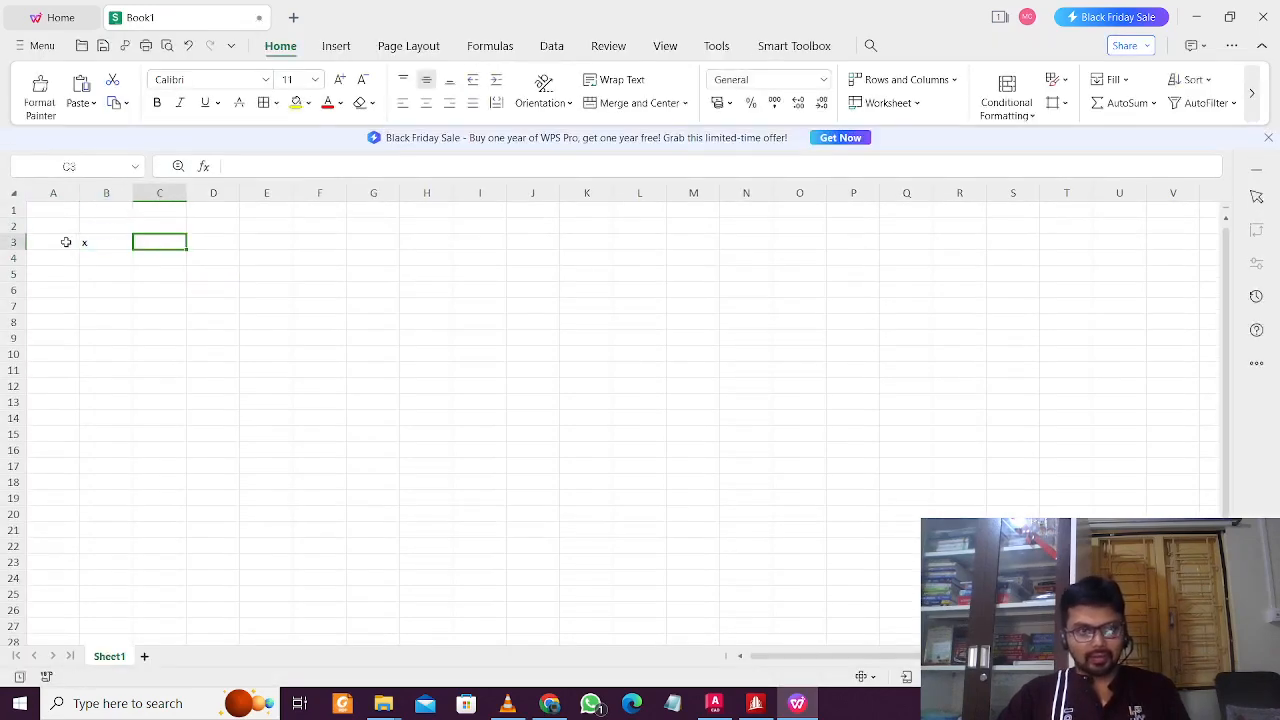
{"action": "left_click", "coordinate": [214, 246]}
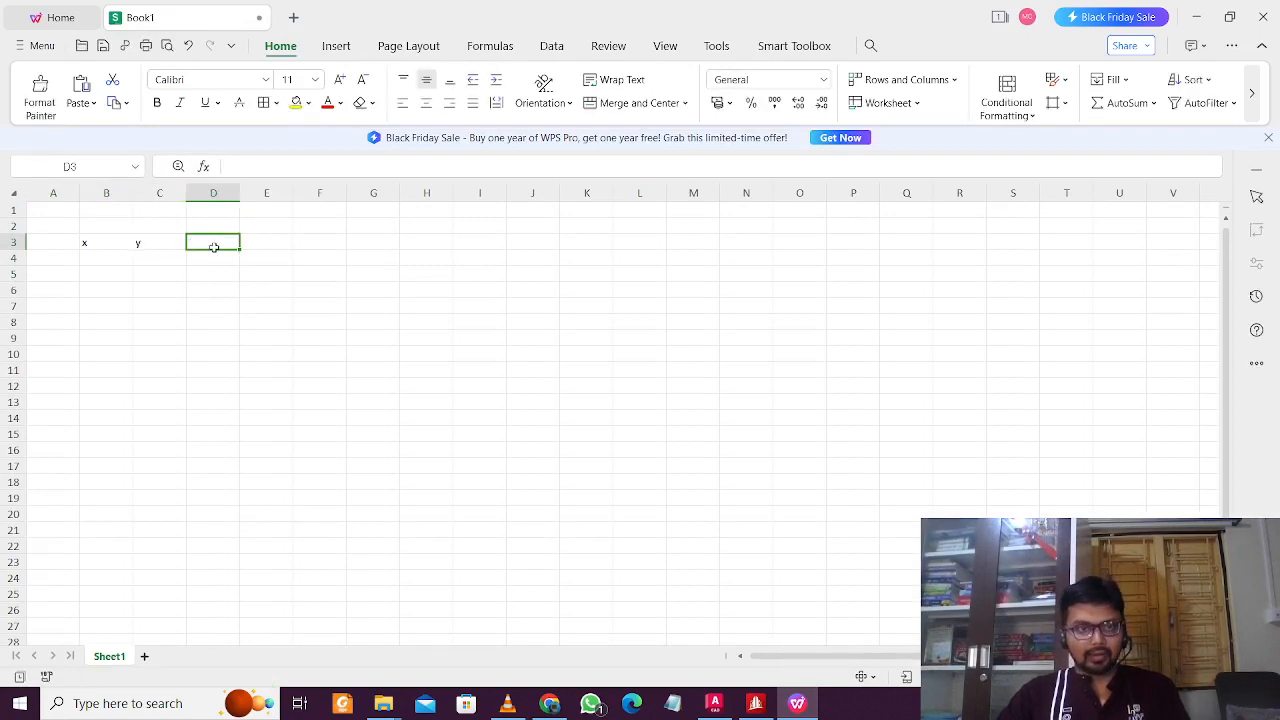
{"action": "type", "text": "z"}
Step: Enter 0 under the y heading in C4 and number the row 1 in A4
{"action": "left_click", "coordinate": [146, 257]}
{"action": "left_click", "coordinate": [94, 260]}
{"action": "left_click", "coordinate": [145, 258]}
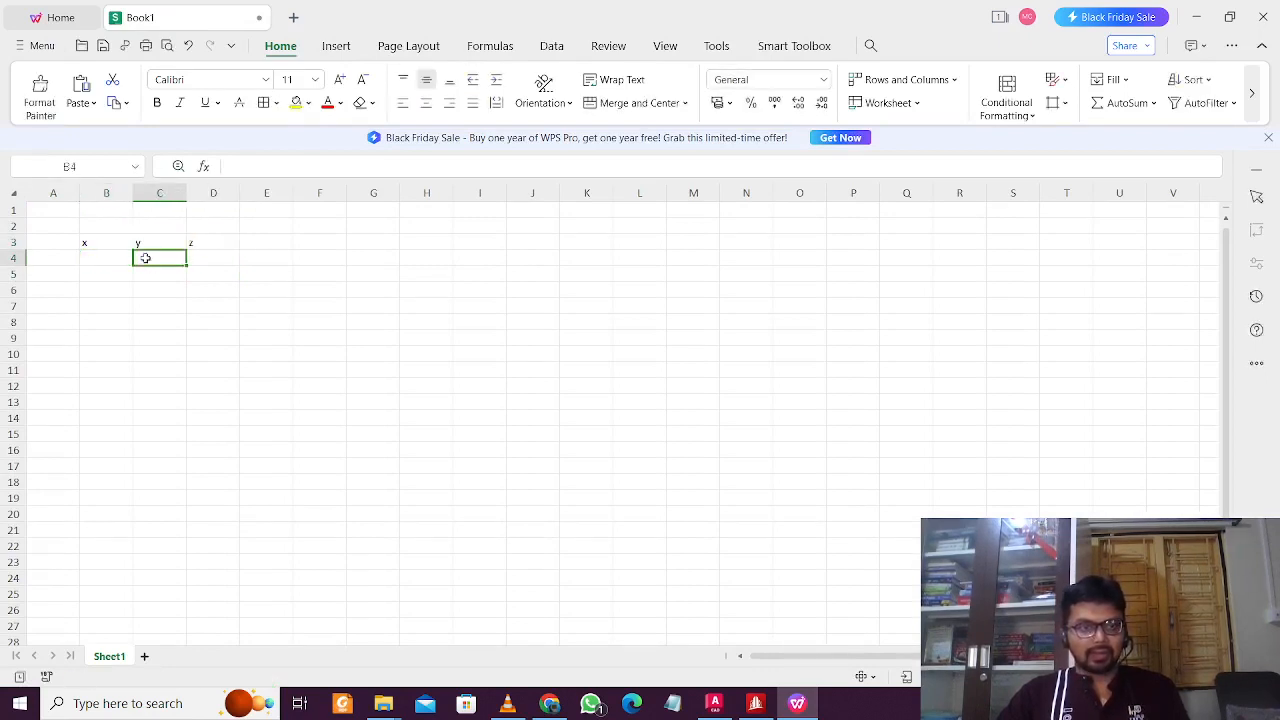
{"action": "type", "text": "0"}
{"action": "left_click", "coordinate": [114, 256]}
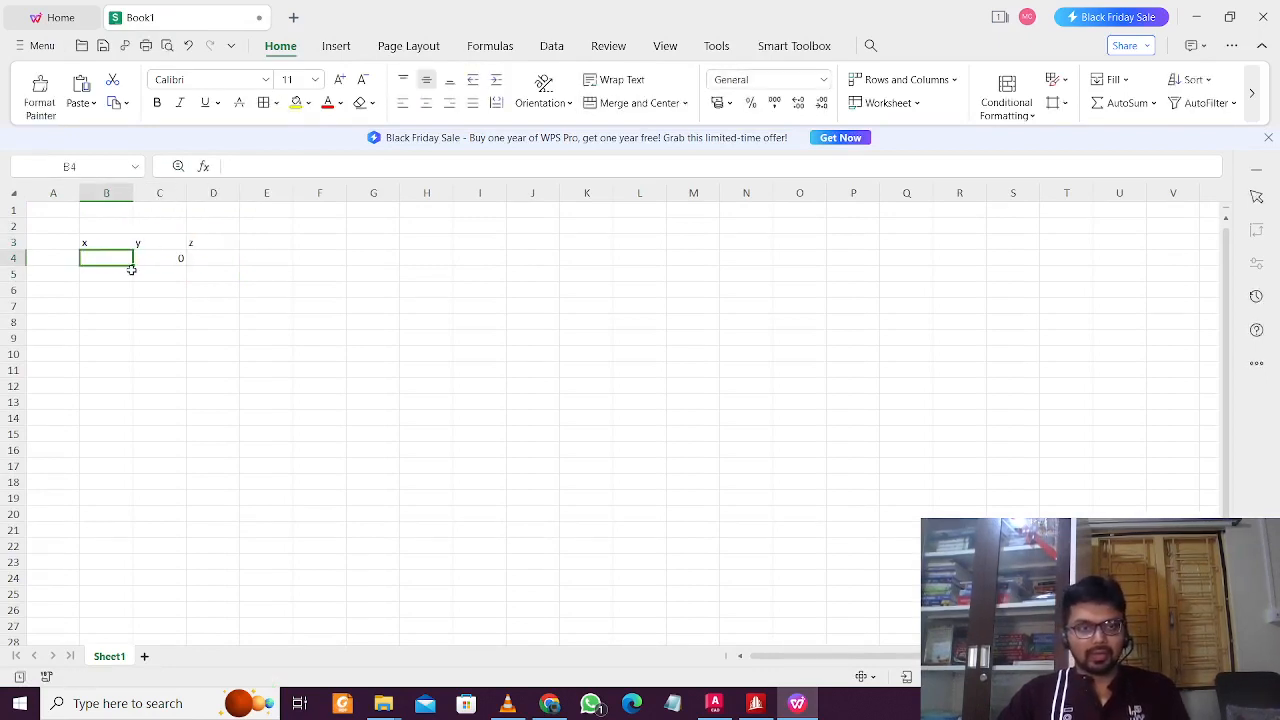
{"action": "scroll", "coordinate": [66, 263], "scroll_direction": "up", "scroll_amount": 5, "text": "ctrl"}
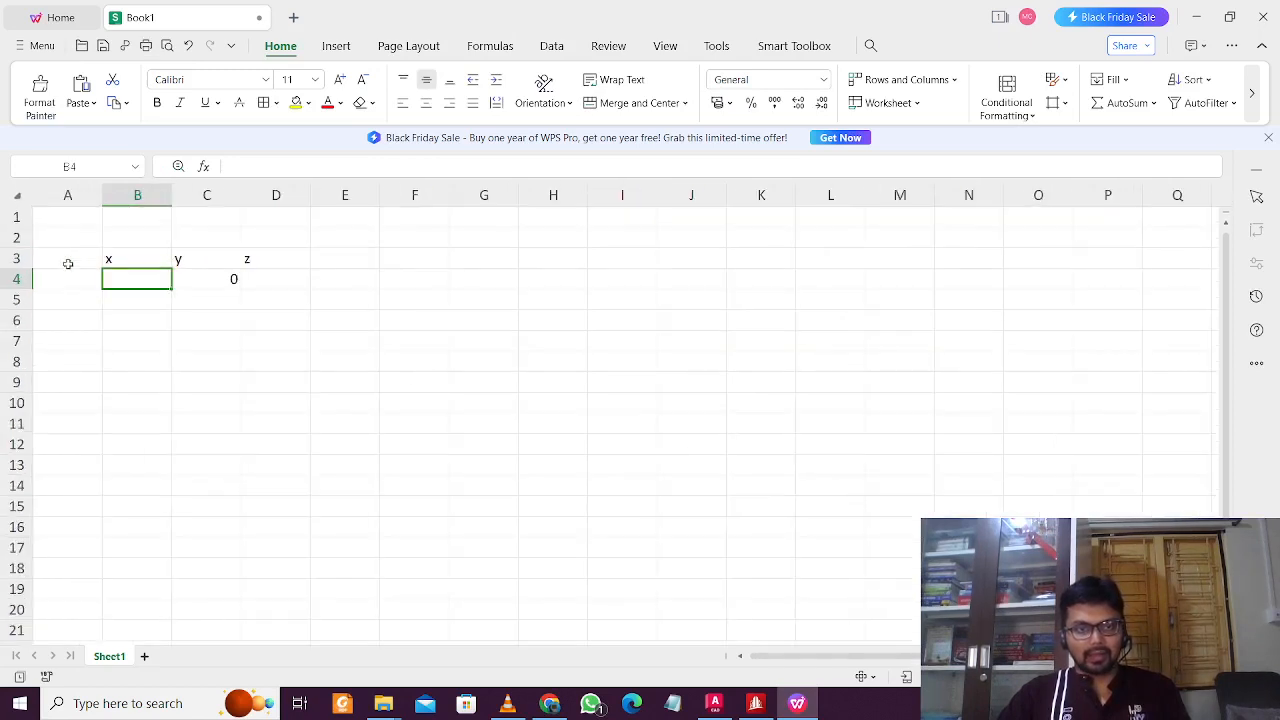
{"action": "left_click", "coordinate": [132, 361]}
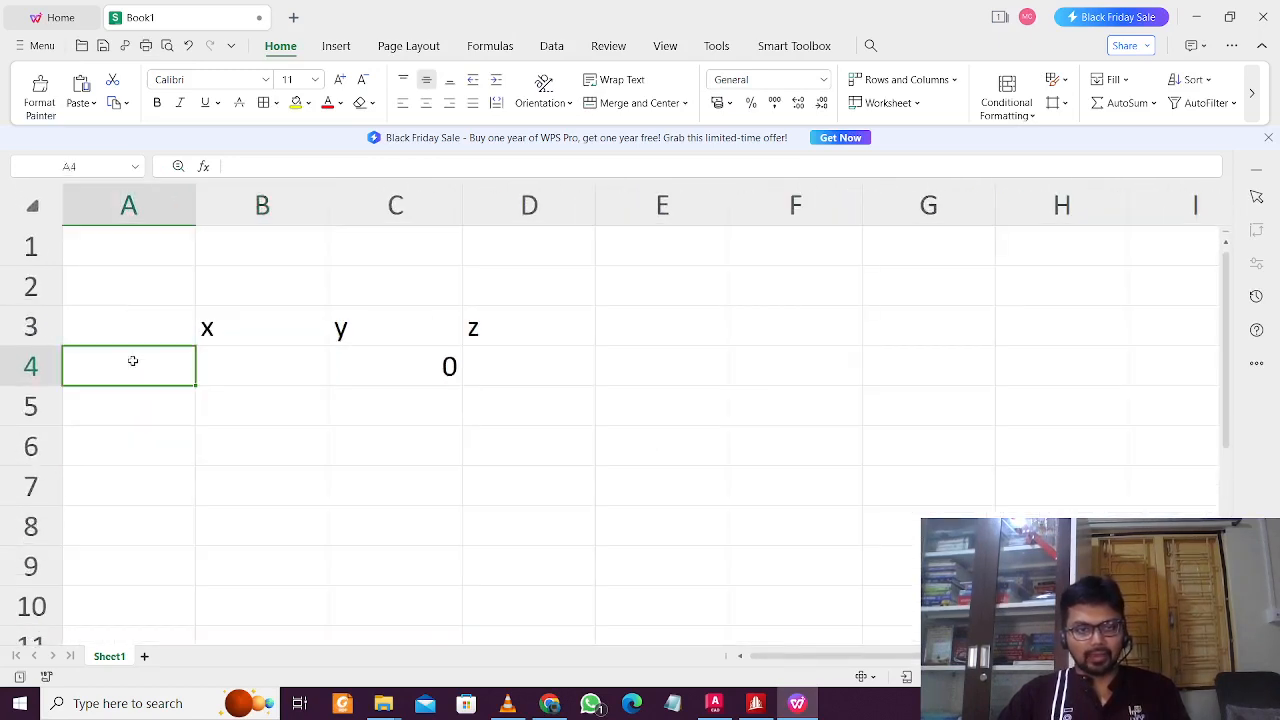
{"action": "type", "text": "1"}
{"action": "left_click", "coordinate": [274, 379]}
{"action": "left_click", "coordinate": [309, 393]}
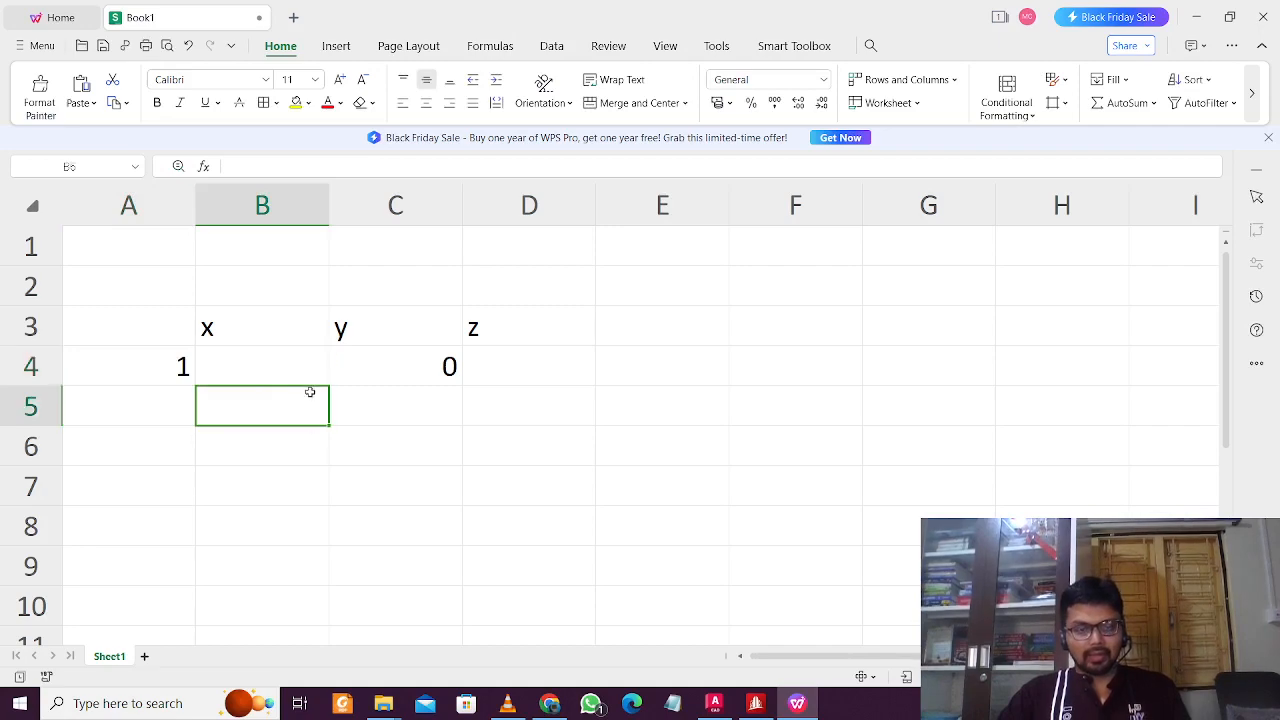
Step: Check the first column's label in the AutoCAD drawing, then enter 0 for x in B4 and 0 for z in D4 of the WPS spreadsheet
{"action": "left_click", "coordinate": [284, 362]}
{"action": "left_click", "coordinate": [758, 705]}
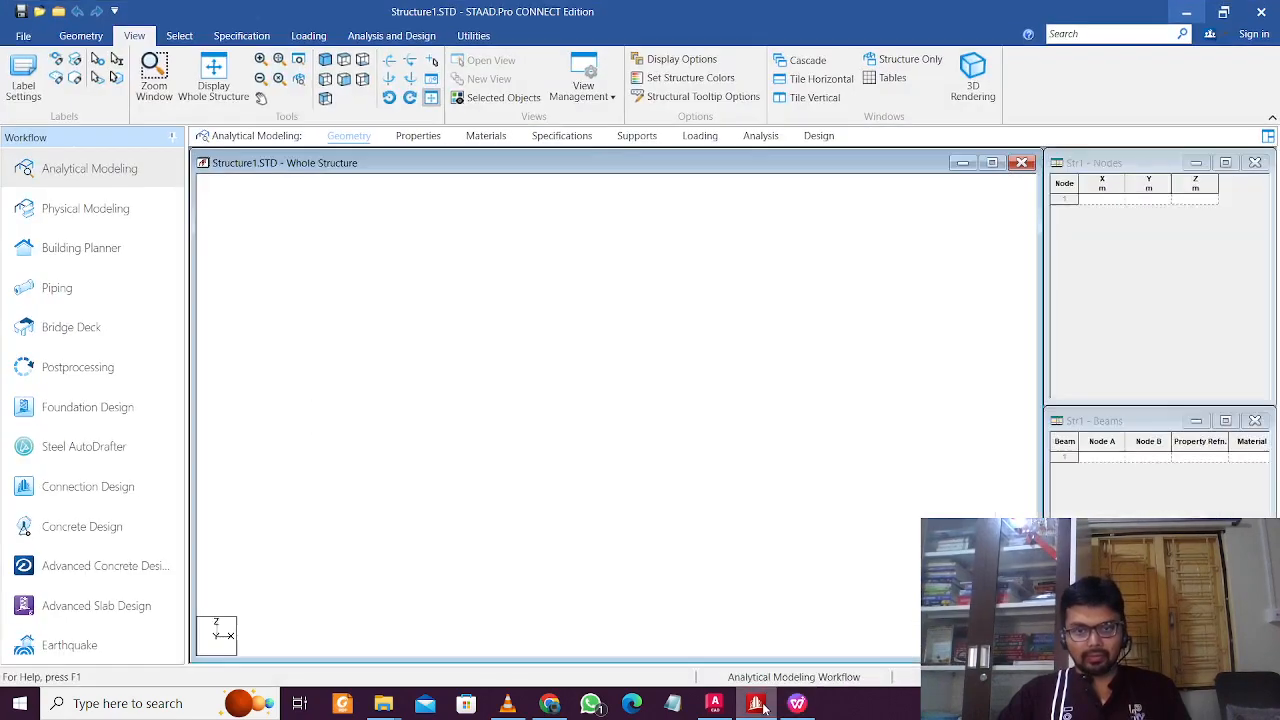
{"action": "left_click", "coordinate": [760, 707]}
{"action": "left_click", "coordinate": [712, 705]}
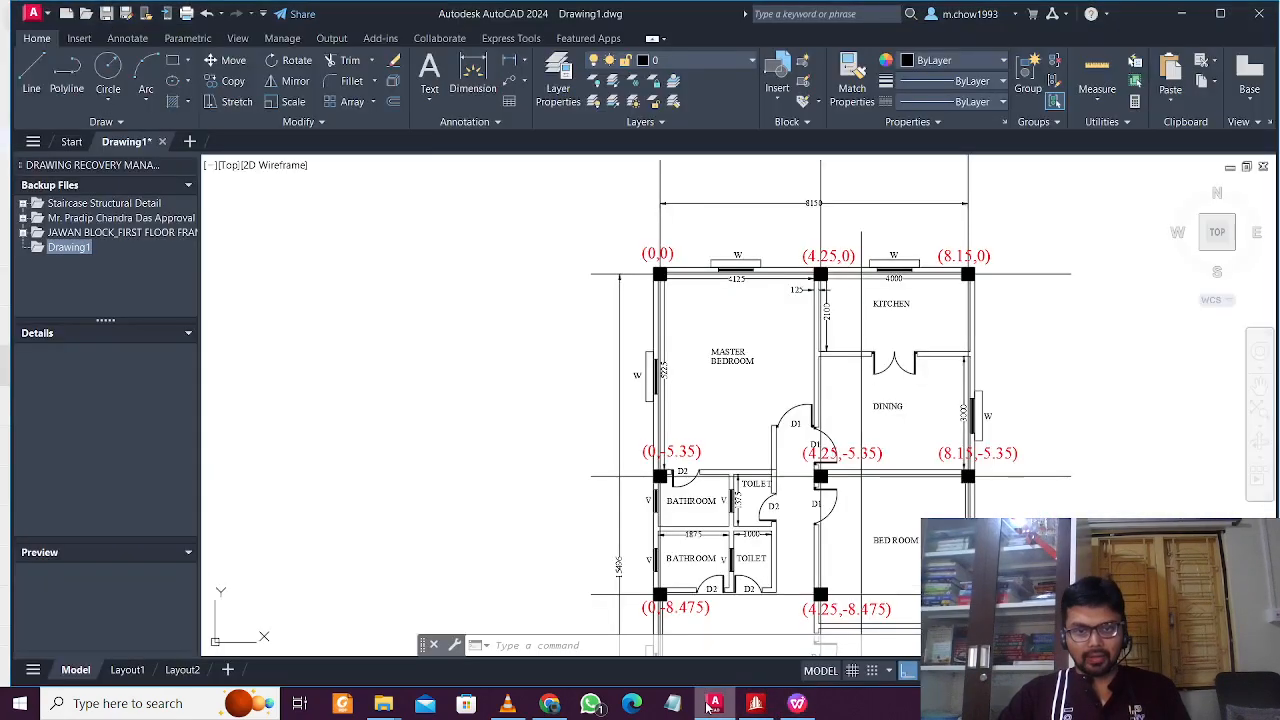
{"action": "scroll", "coordinate": [732, 237], "scroll_direction": "up", "scroll_amount": 7}
{"action": "scroll", "coordinate": [681, 329], "scroll_direction": "down", "scroll_amount": 5}
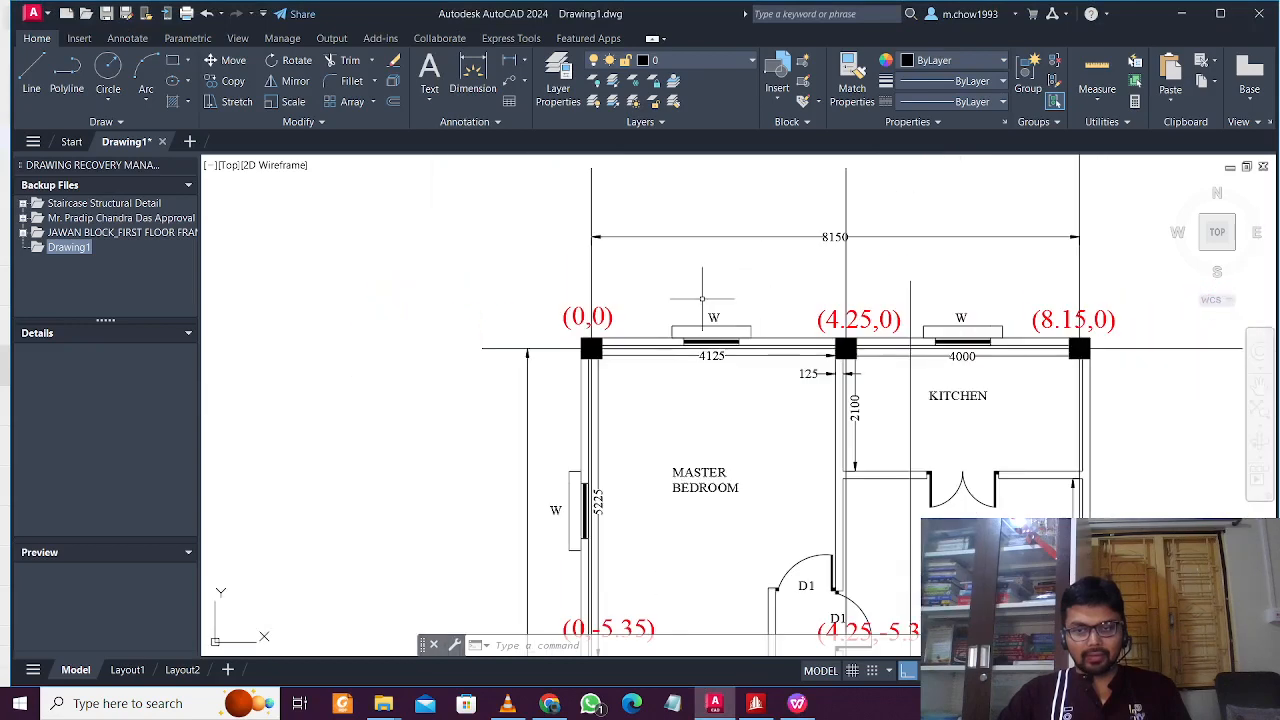
{"action": "middle_click_drag", "start_coordinate": [785, 467], "coordinate": [754, 518]}
{"action": "left_click", "coordinate": [797, 704]}
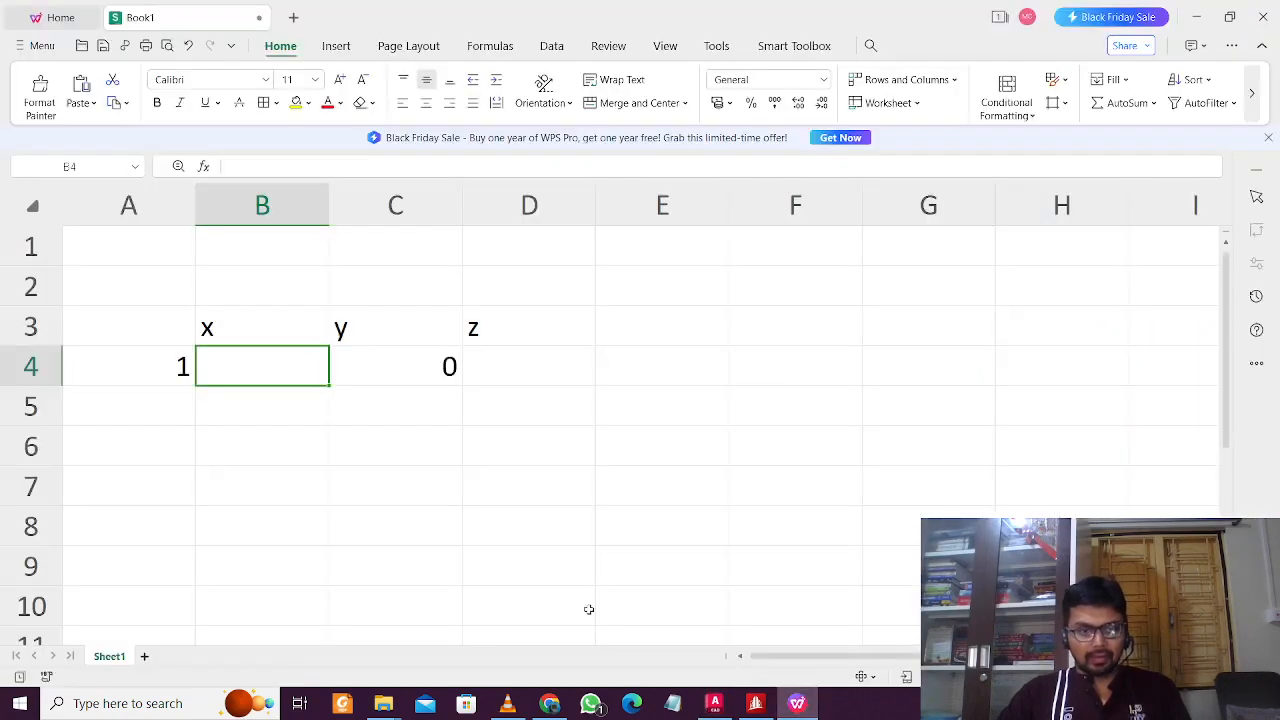
{"action": "type", "text": "0"}
{"action": "left_click", "coordinate": [340, 370]}
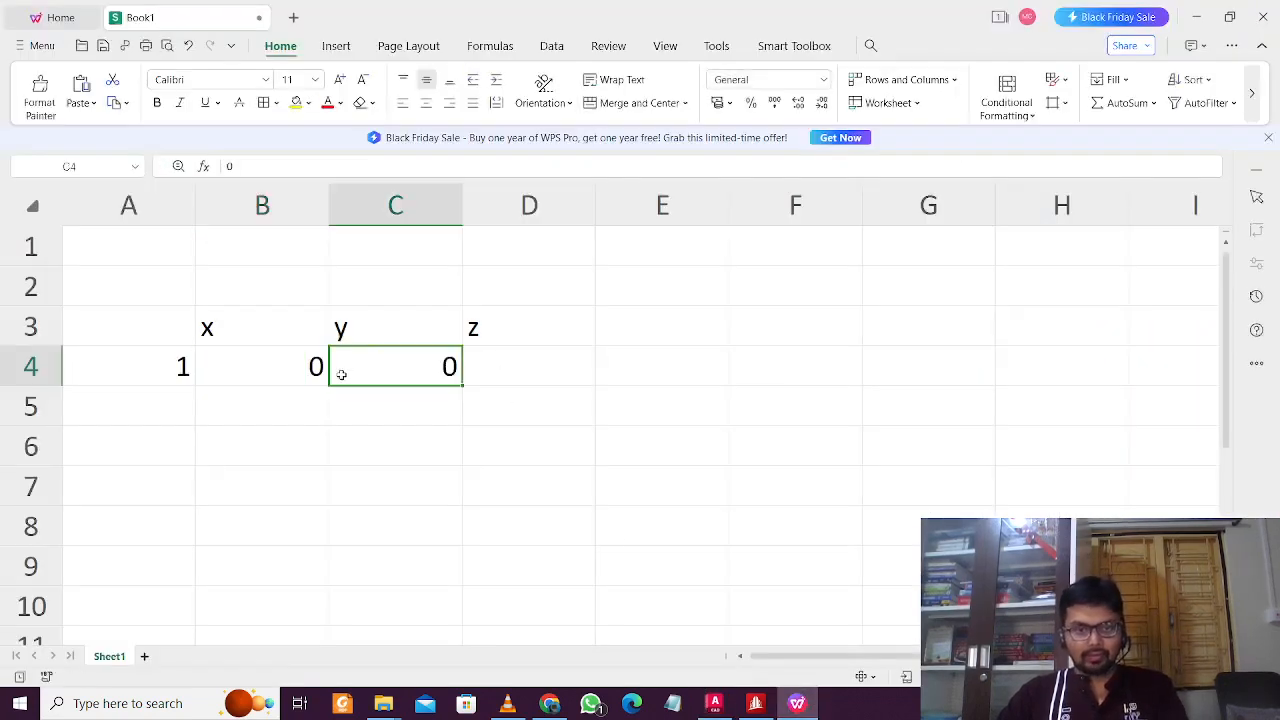
{"action": "left_click", "coordinate": [504, 364]}
{"action": "type", "text": "0"}
{"action": "left_click", "coordinate": [431, 429]}
Step: Centre the contents of all cells in the sheet horizontally
{"action": "left_click", "coordinate": [17, 198]}
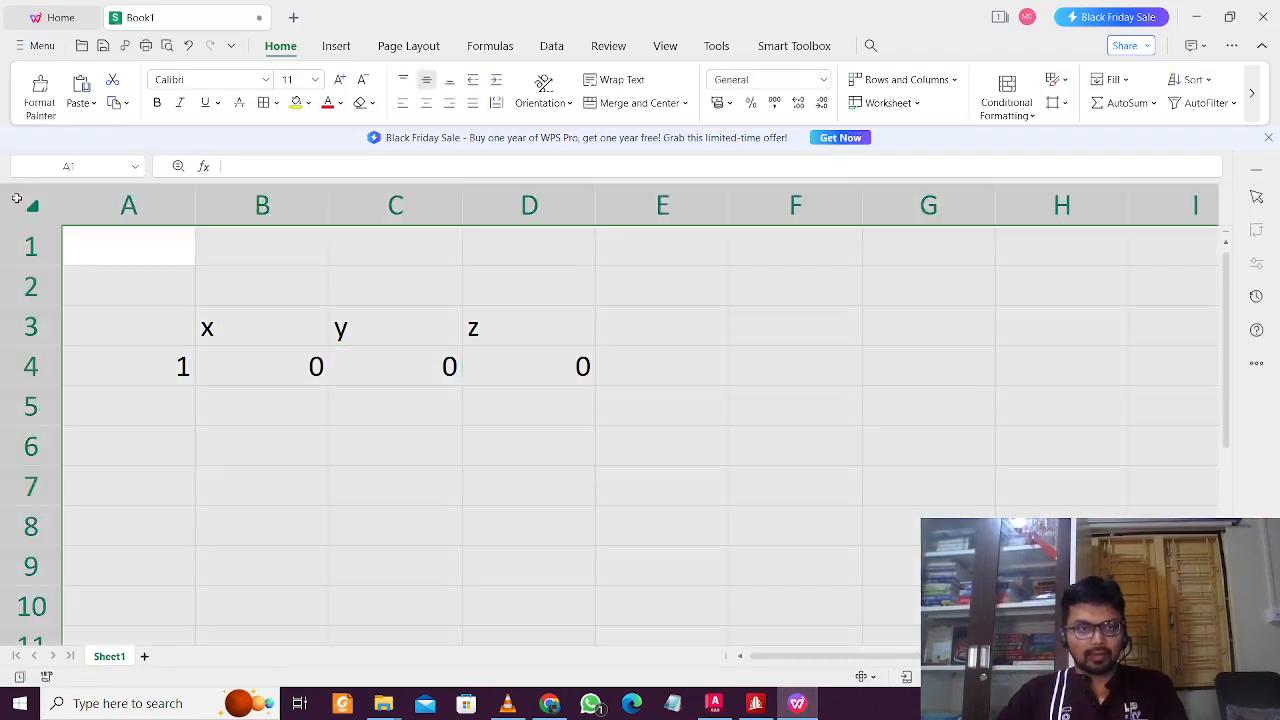
{"action": "left_click", "coordinate": [428, 104]}
{"action": "left_click", "coordinate": [363, 455]}
Step: Enter the second column's coordinates from the AutoCAD drawing in row 5, with x 4.25 in B5 and z 0 in D5
{"action": "left_click", "coordinate": [128, 416]}
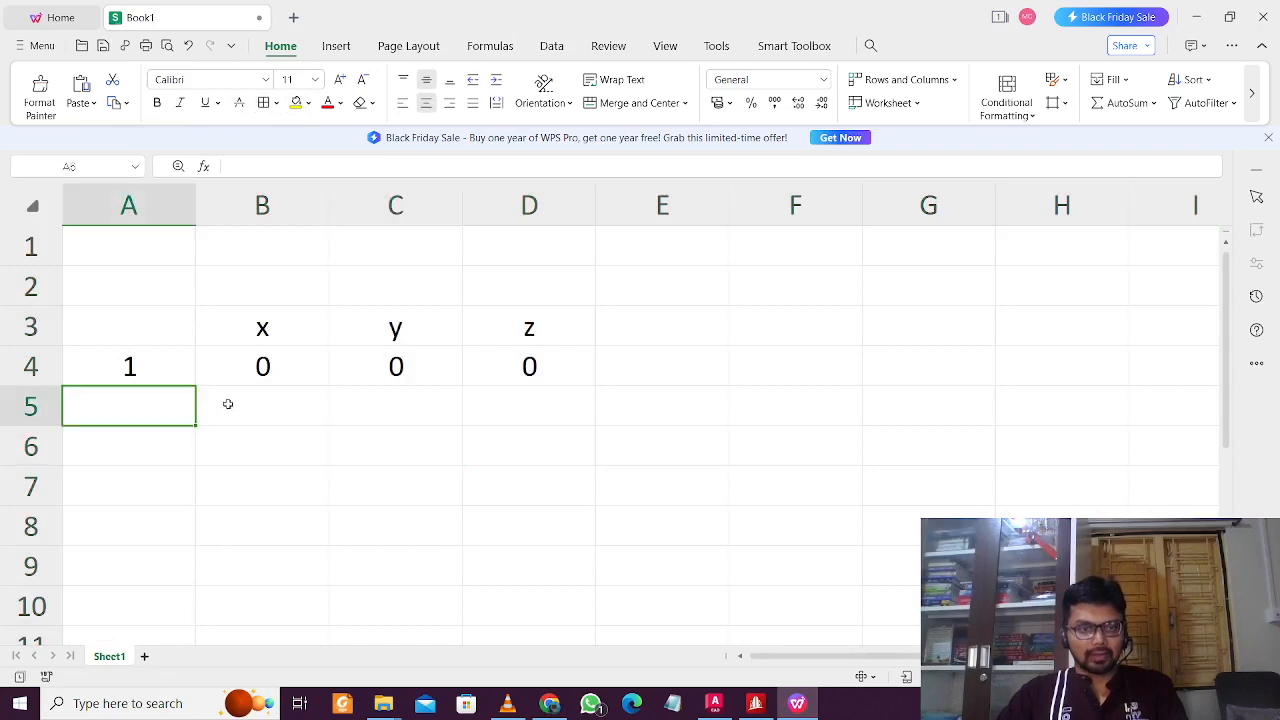
{"action": "left_click", "coordinate": [226, 403]}
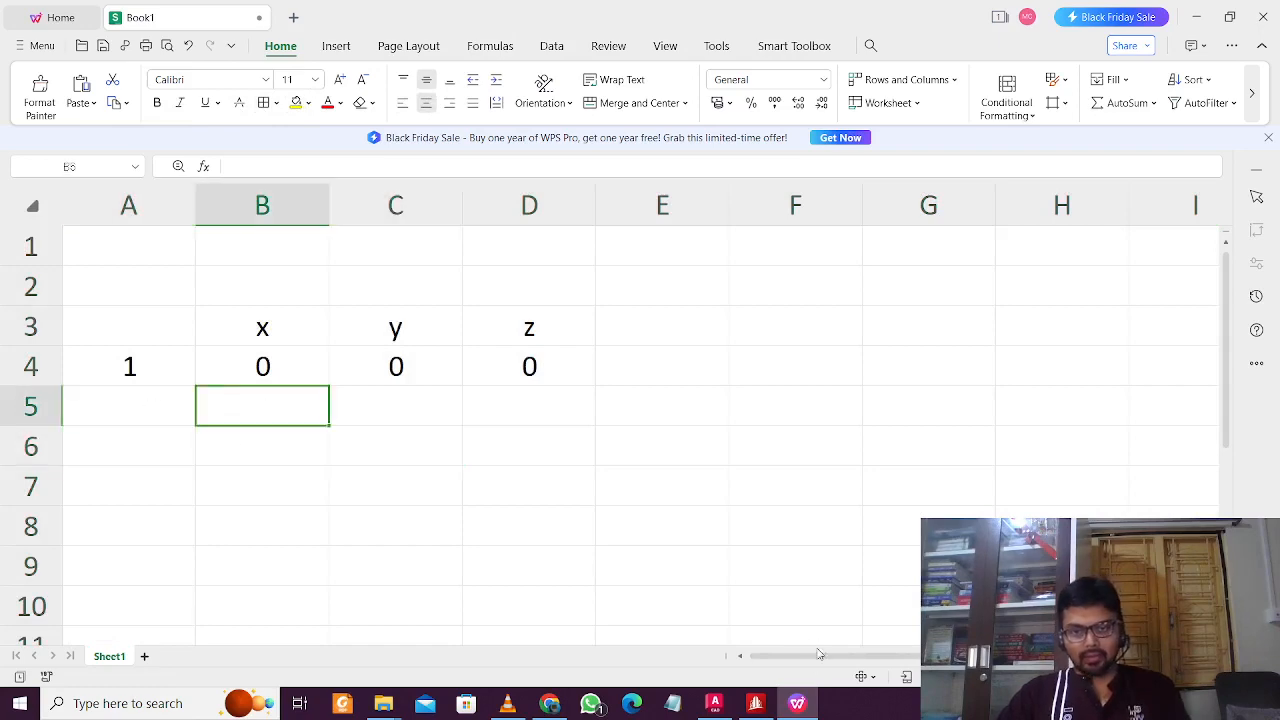
{"action": "left_click", "coordinate": [714, 703]}
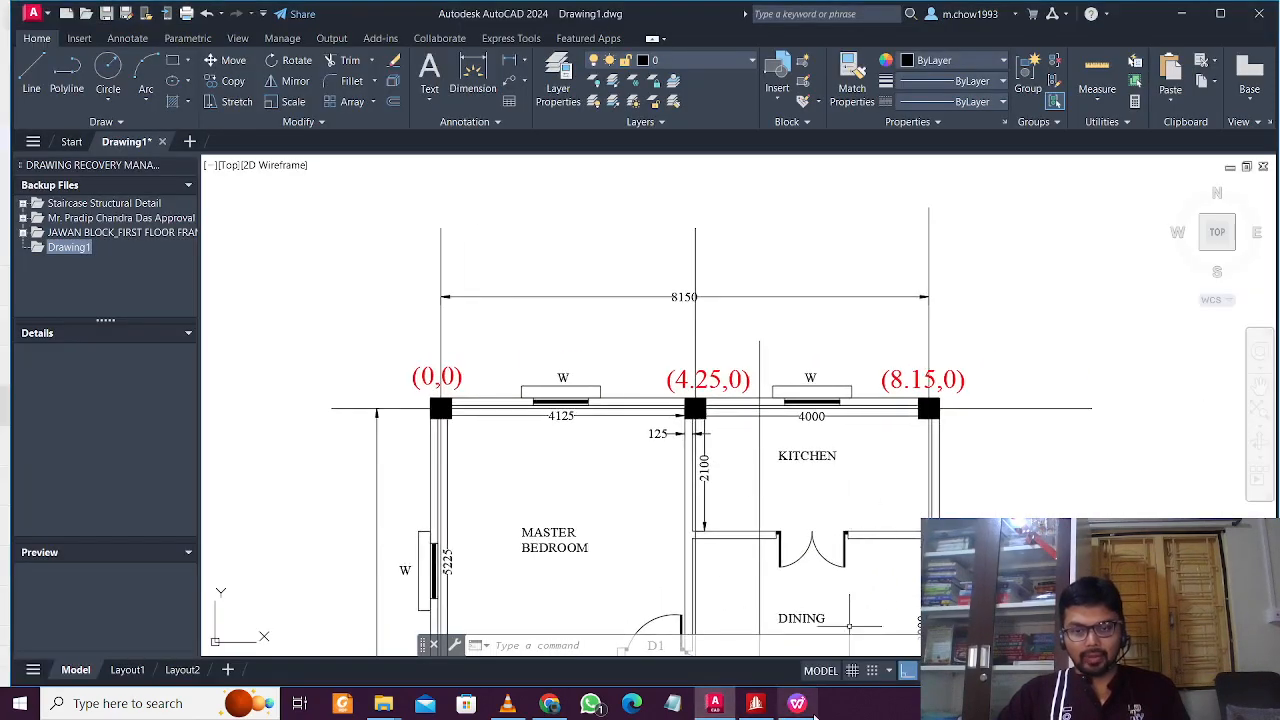
{"action": "left_click", "coordinate": [792, 701]}
{"action": "type", "text": "4.25"}
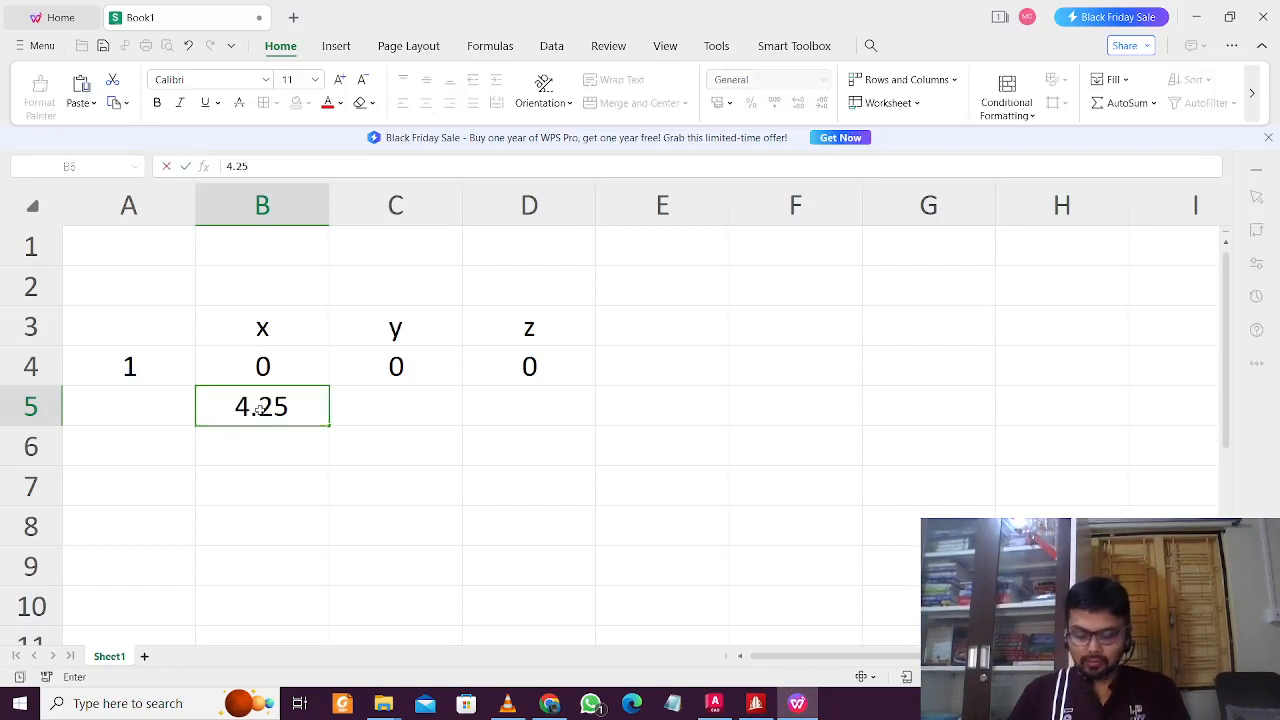
{"action": "key", "text": "Tab"}
{"action": "key", "text": "Tab"}
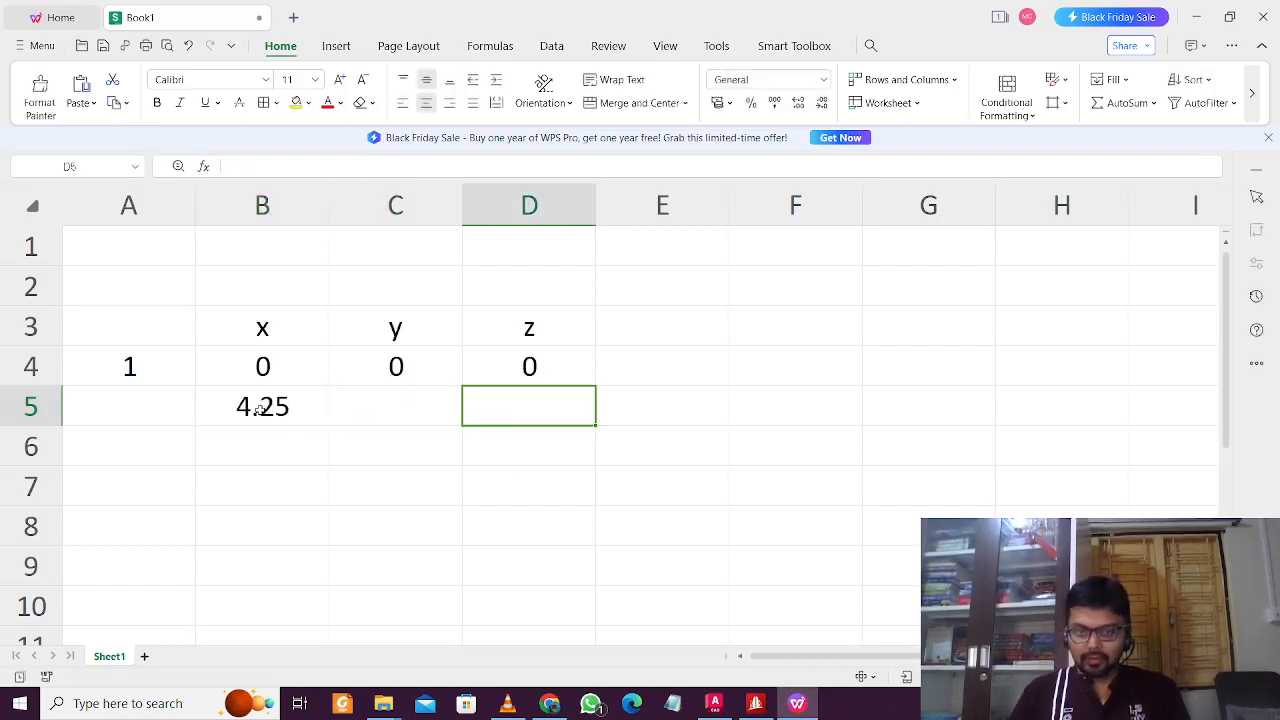
{"action": "type", "text": "0"}
{"action": "key", "text": "Return"}
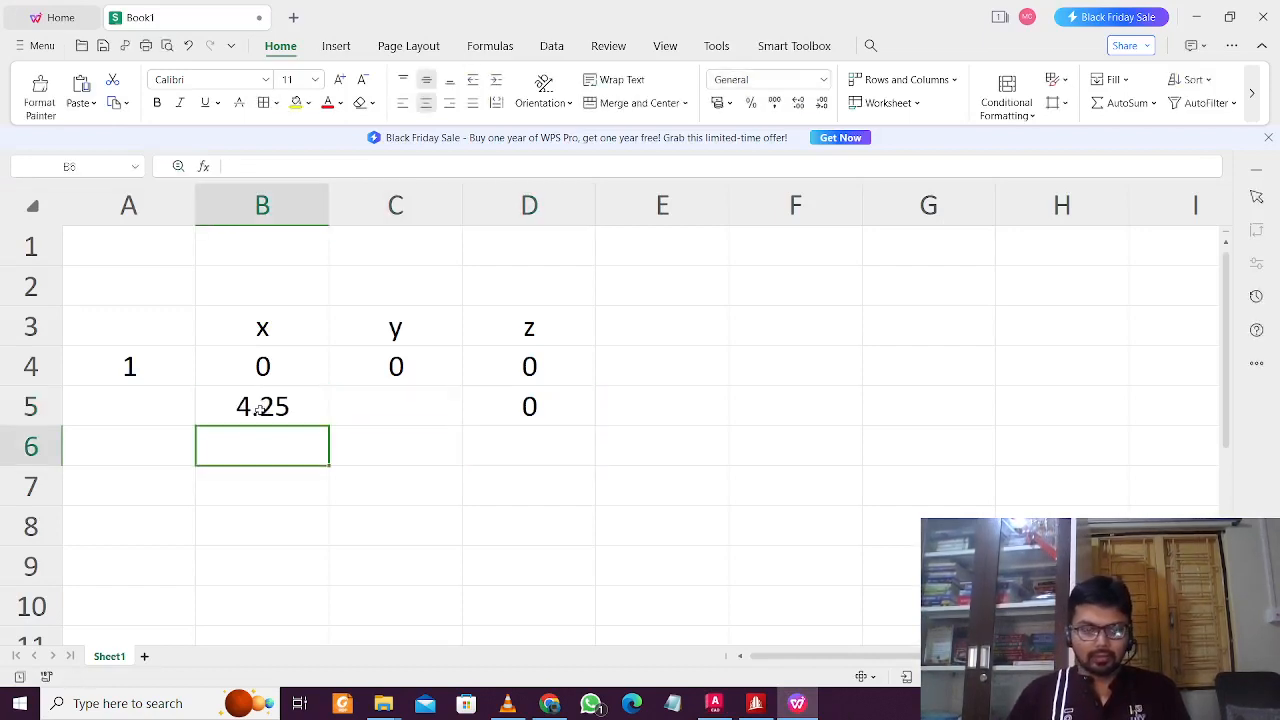
Step: Enter the third column's coordinates from the AutoCAD drawing in row 6, with x 8.15 in B6 and z 0 in D6
{"action": "left_click", "coordinate": [762, 706]}
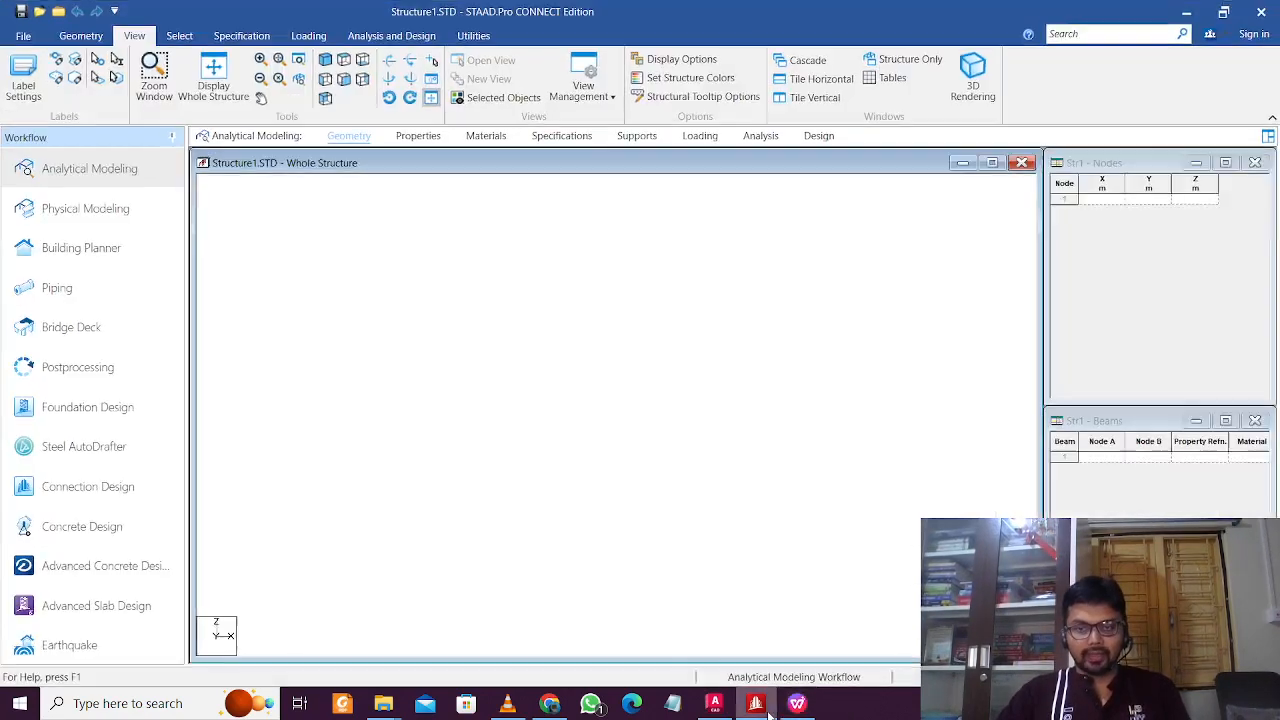
{"action": "left_click", "coordinate": [764, 708]}
{"action": "left_click", "coordinate": [714, 706]}
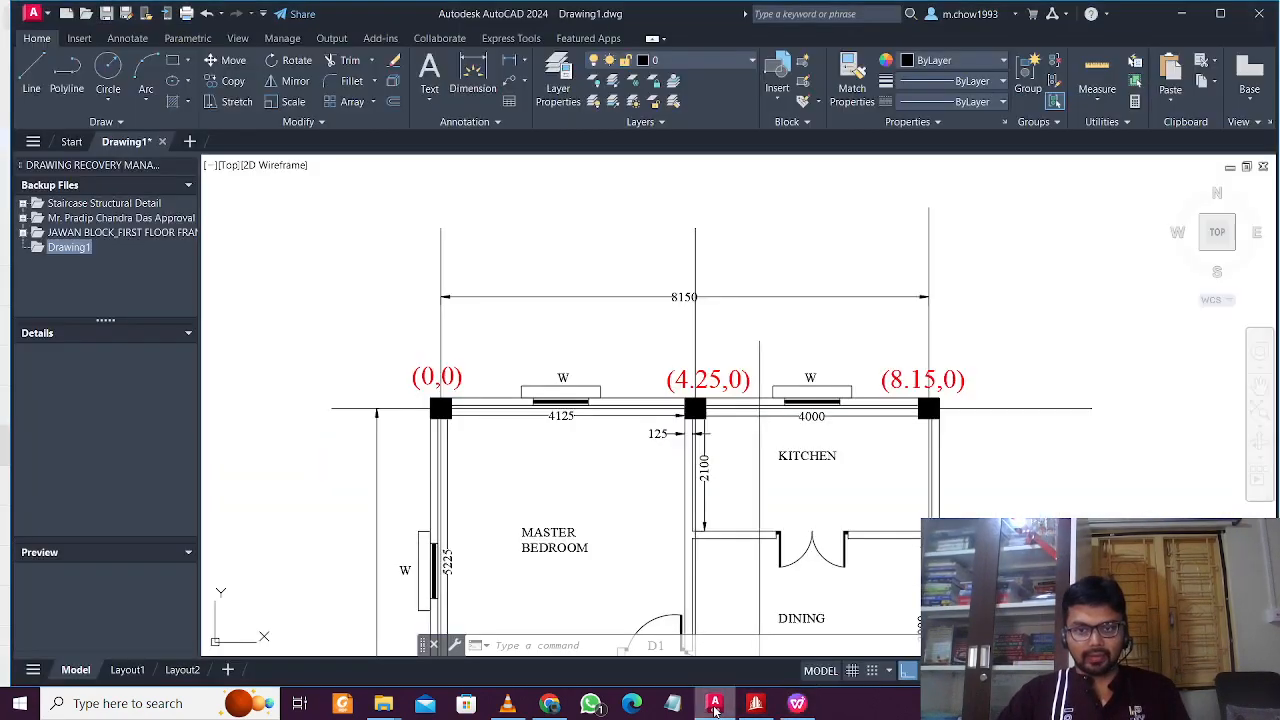
{"action": "left_click", "coordinate": [714, 706]}
{"action": "type", "text": "8.15"}
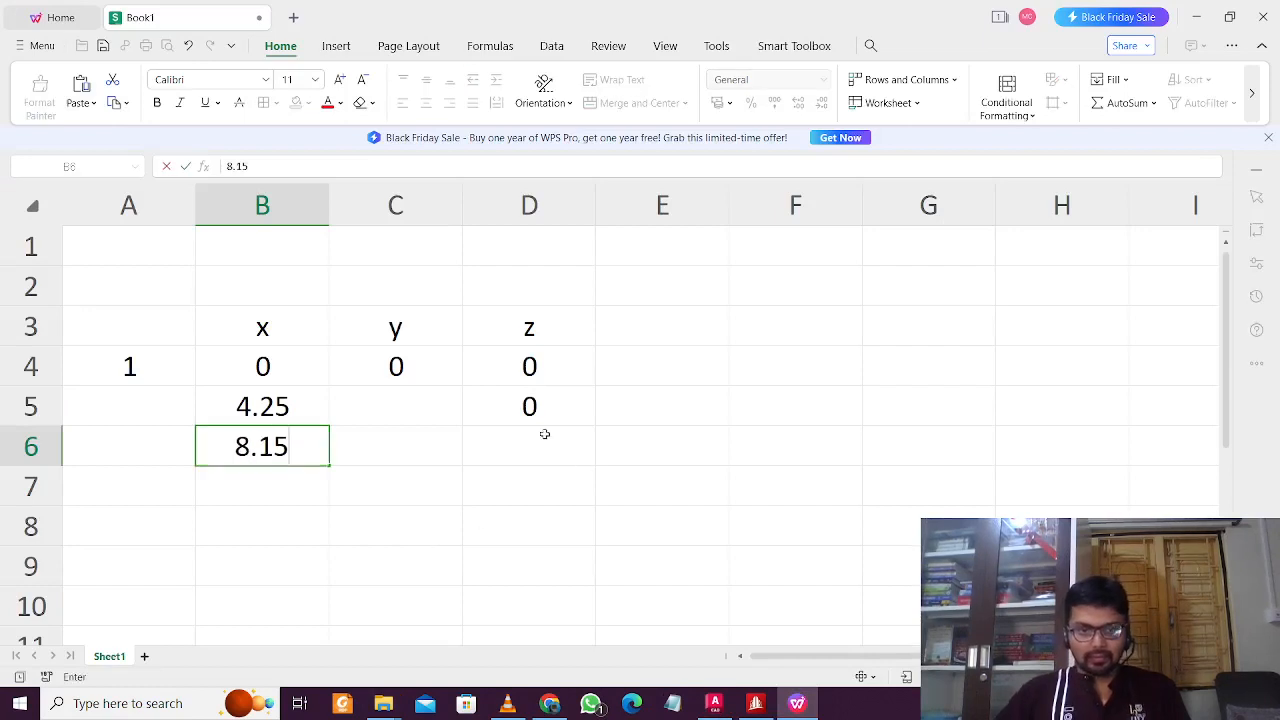
{"action": "left_click", "coordinate": [544, 434]}
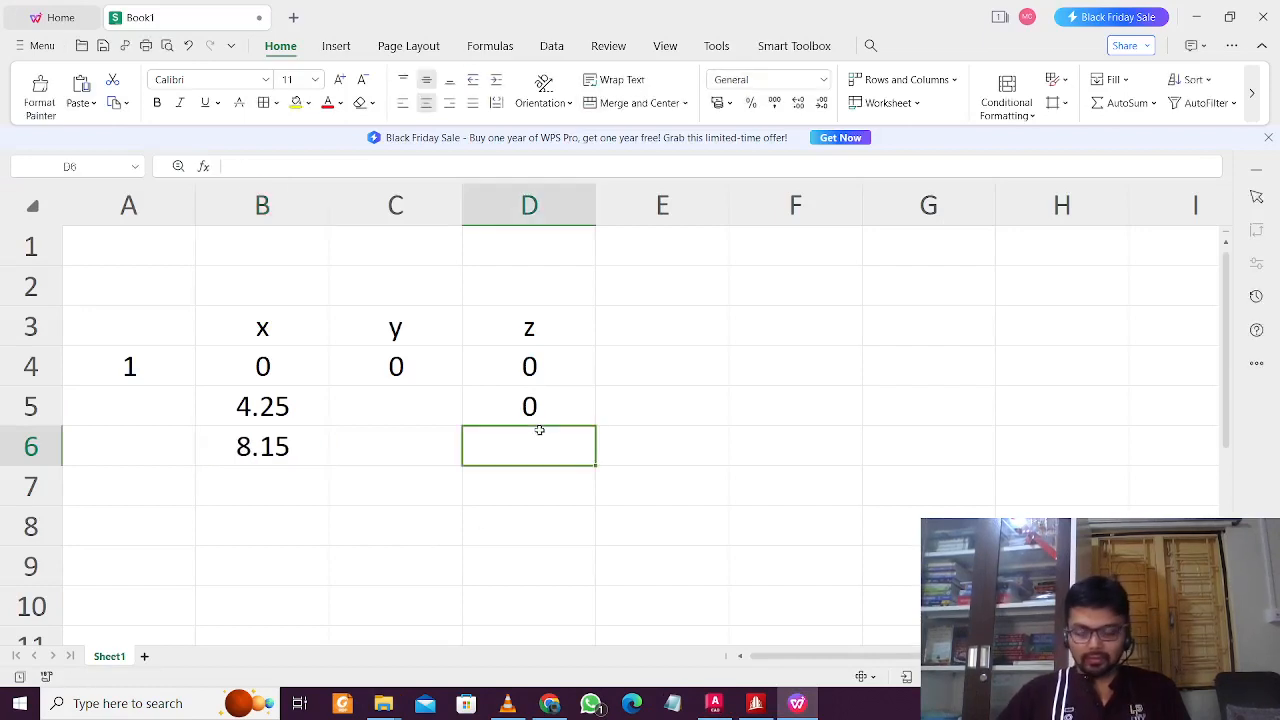
{"action": "type", "text": "0"}
Step: Copy the y value 0 from C4 into C5 and C6
{"action": "left_click", "coordinate": [440, 402]}
{"action": "left_click", "coordinate": [443, 374]}
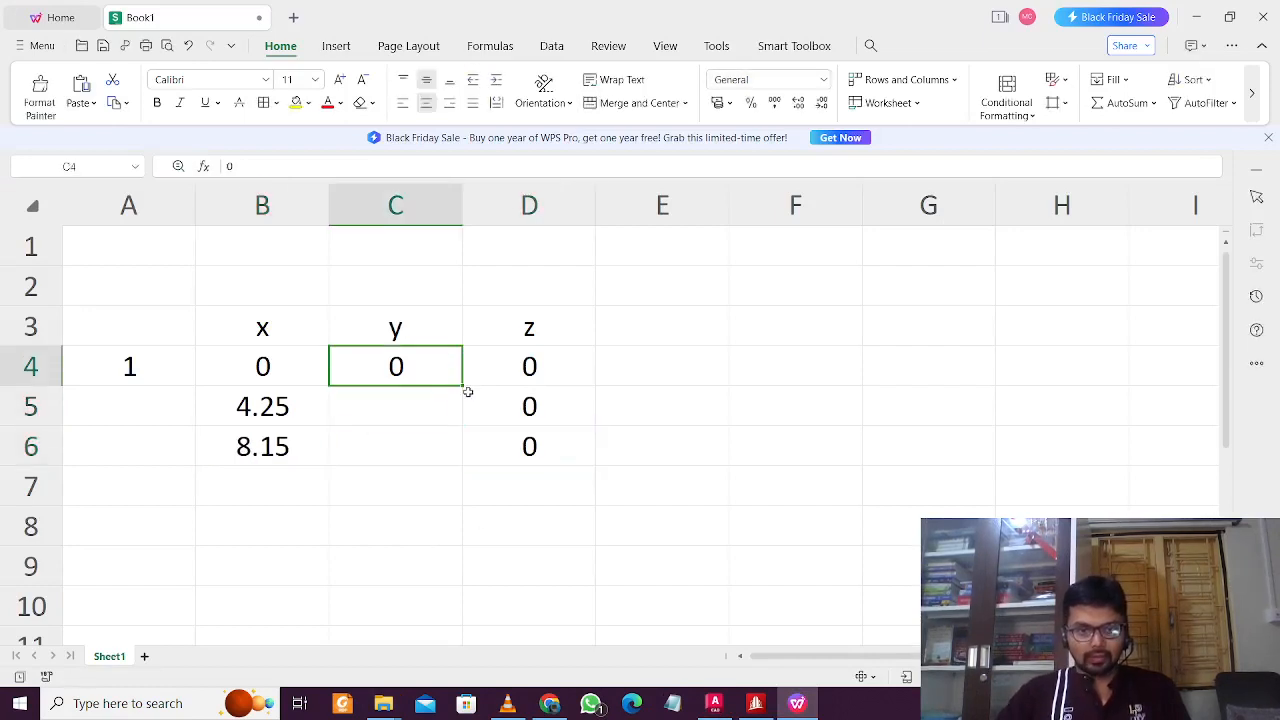
{"action": "key", "text": "ctrl+c"}
{"action": "left_click_drag", "start_coordinate": [426, 408], "coordinate": [427, 441]}
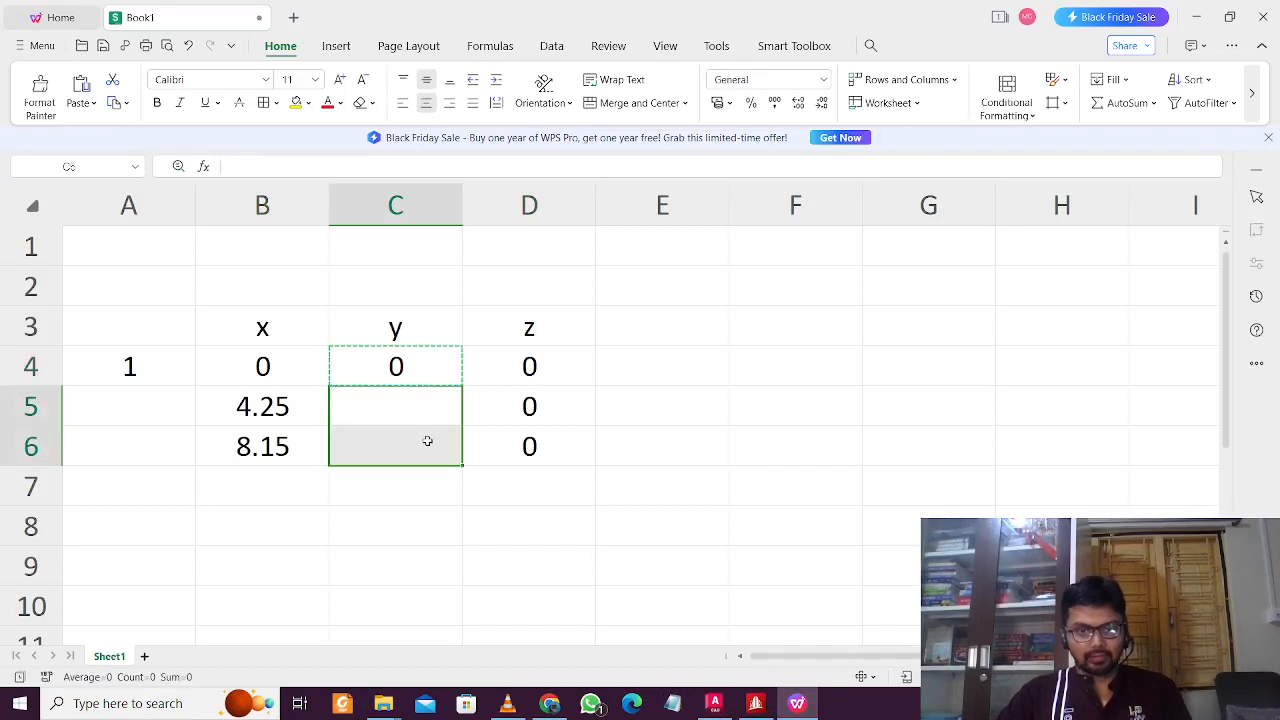
{"action": "left_click", "coordinate": [372, 480]}
Step: Copy the x and y values in B4:C6 and paste them at B7 and again at B10
{"action": "left_click_drag", "start_coordinate": [257, 362], "coordinate": [396, 446]}
{"action": "key", "text": "ctrl+c"}
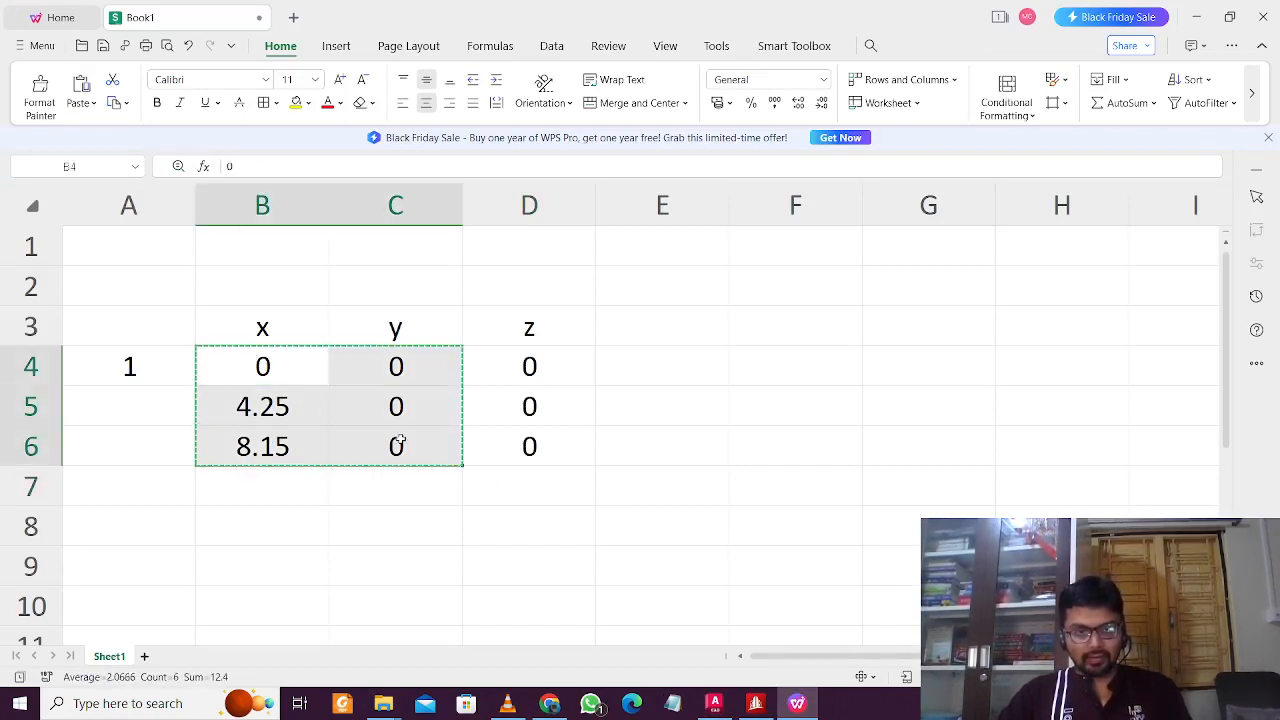
{"action": "scroll", "coordinate": [396, 446], "scroll_direction": "down", "scroll_amount": 1}
{"action": "left_click", "coordinate": [281, 373]}
{"action": "key", "text": "ctrl+v"}
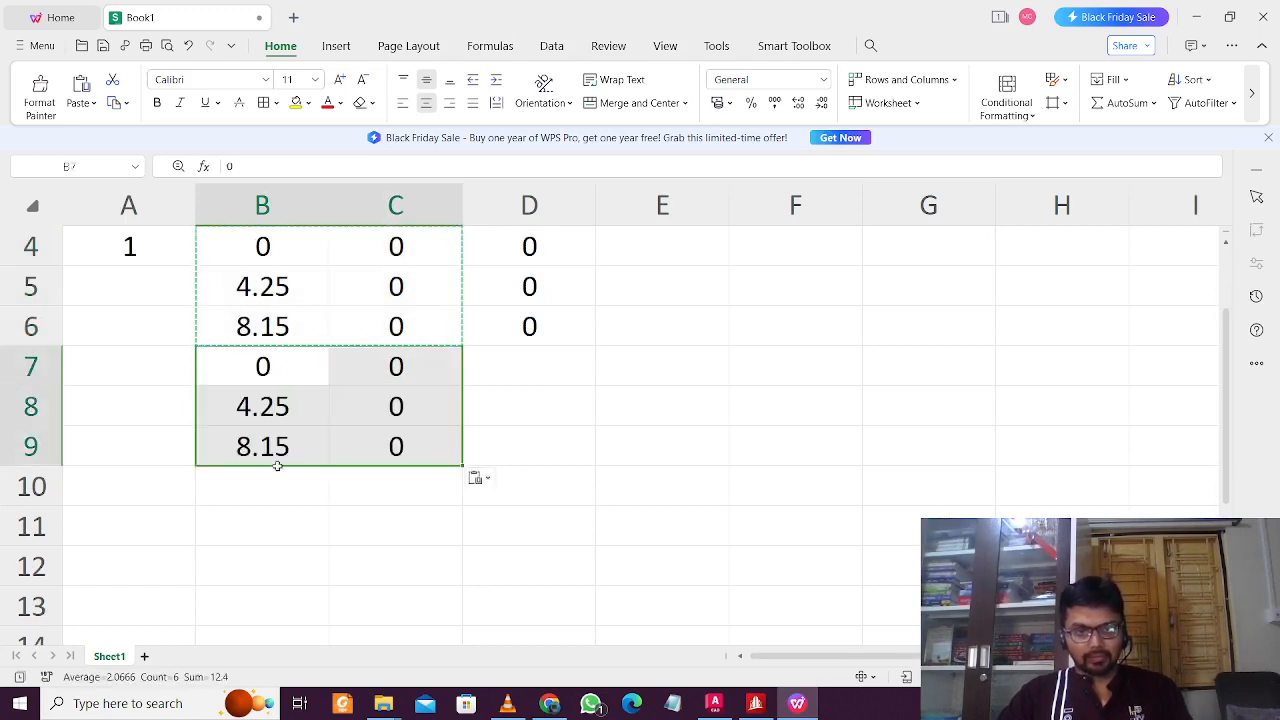
{"action": "left_click", "coordinate": [273, 481]}
{"action": "key", "text": "ctrl+v"}
{"action": "scroll", "coordinate": [337, 452], "scroll_direction": "down", "scroll_amount": 1}
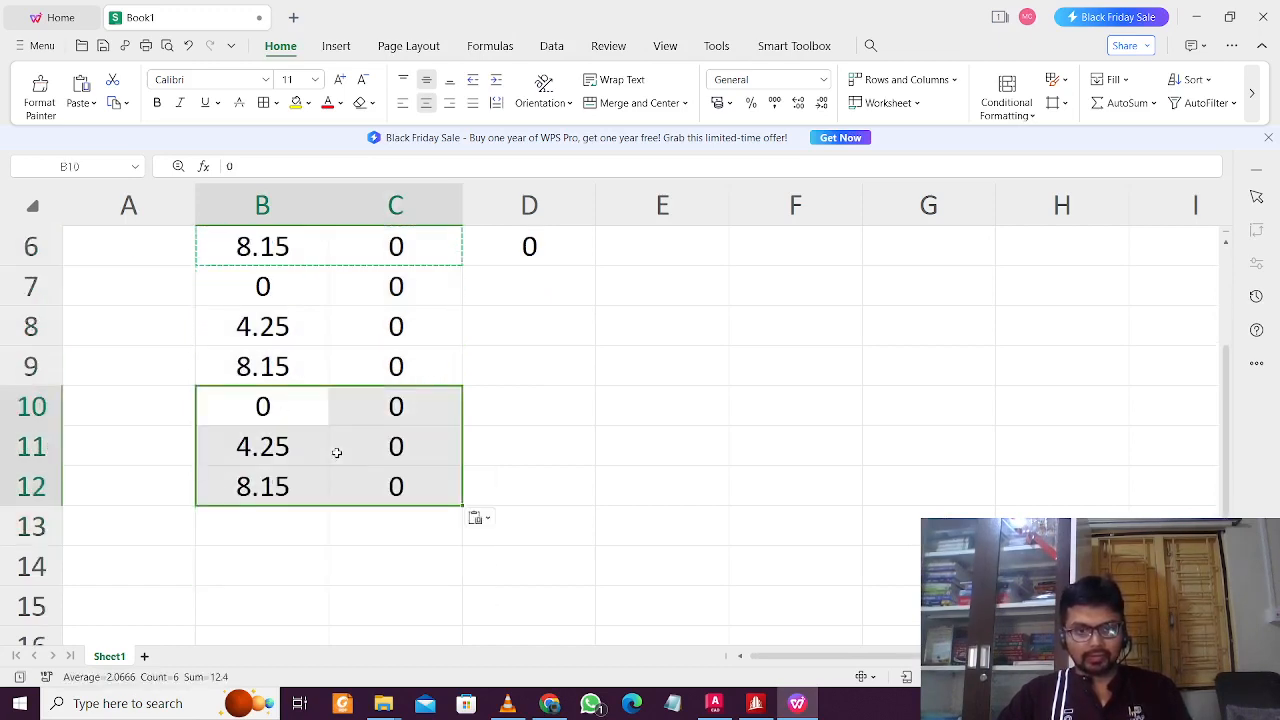
{"action": "key", "text": "Escape"}
Step: Look up the second column row's labels in the AutoCAD drawing and enter z as -5.35 in D7, D8 and D9
{"action": "scroll", "coordinate": [514, 354], "scroll_direction": "up", "scroll_amount": 1}
{"action": "left_click", "coordinate": [551, 341]}
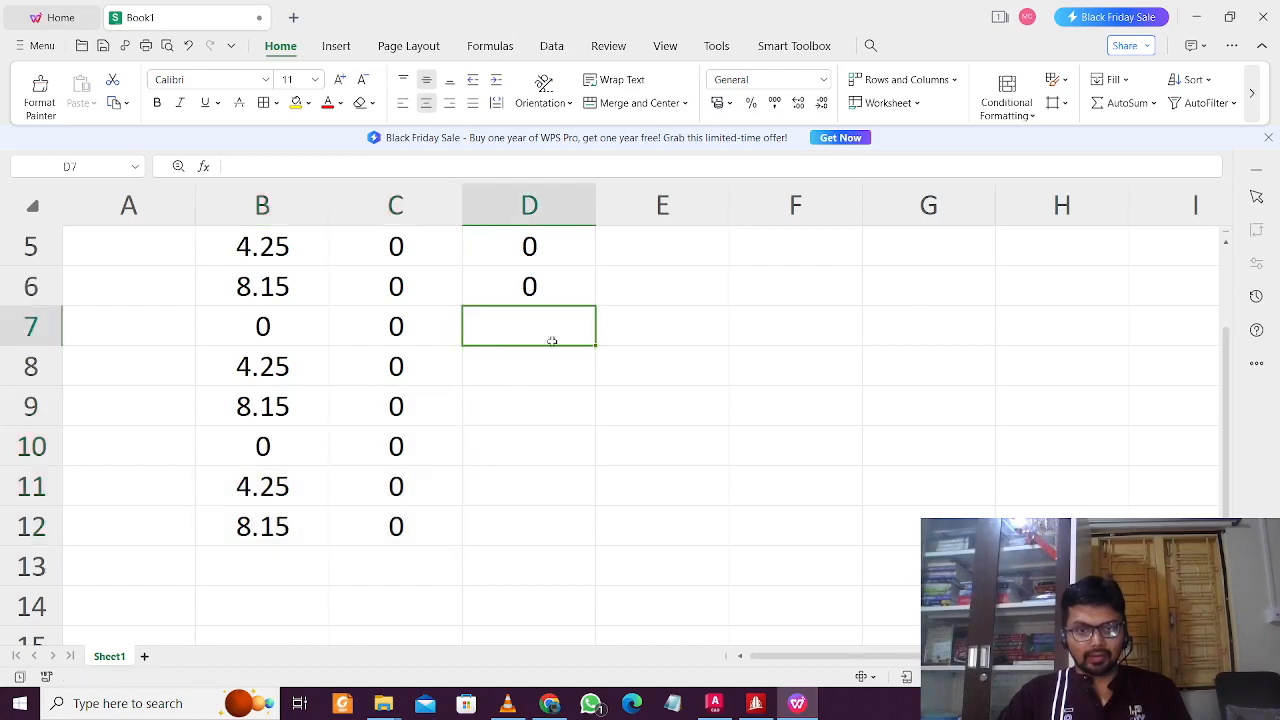
{"action": "left_click", "coordinate": [719, 712]}
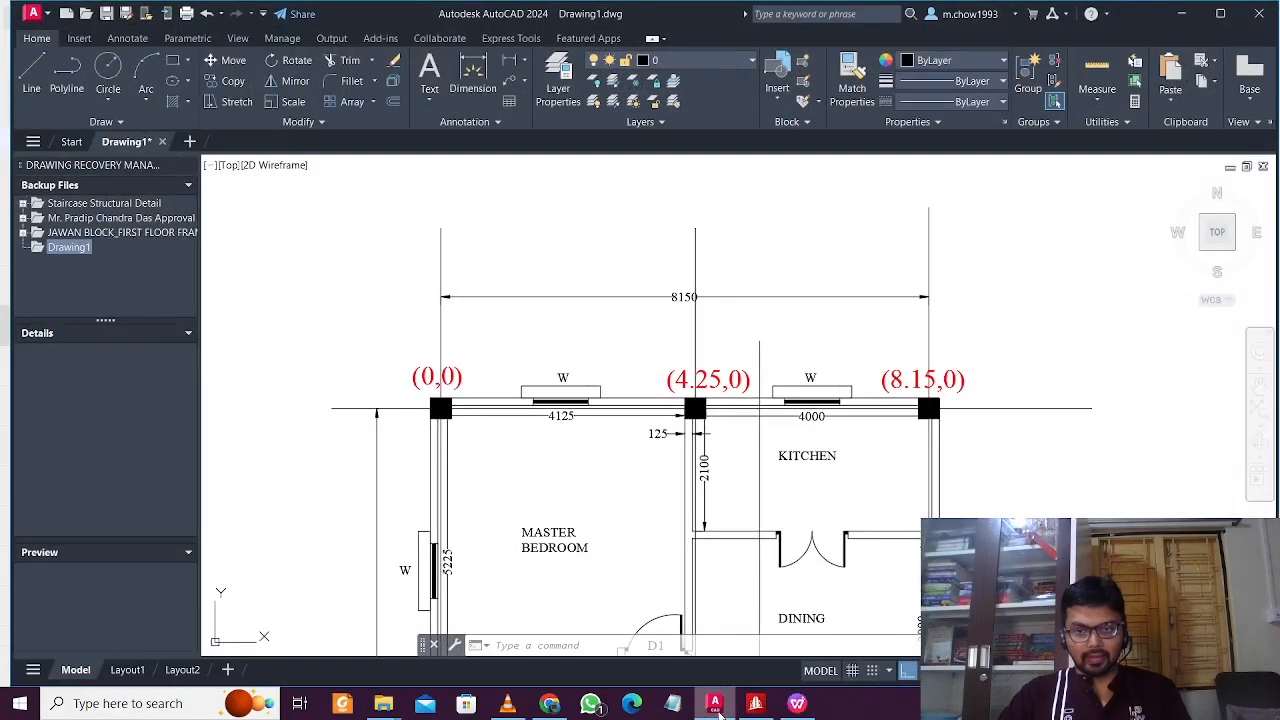
{"action": "middle_click_drag", "start_coordinate": [735, 622], "coordinate": [723, 230]}
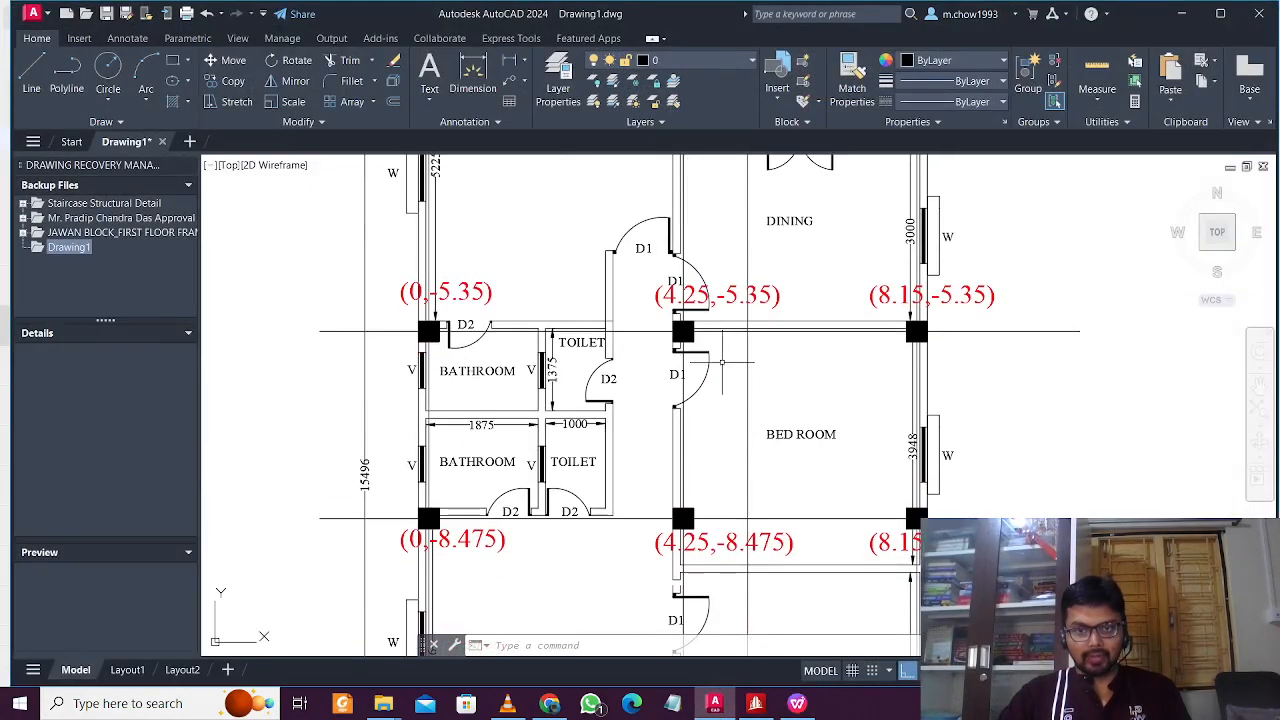
{"action": "left_click", "coordinate": [714, 706]}
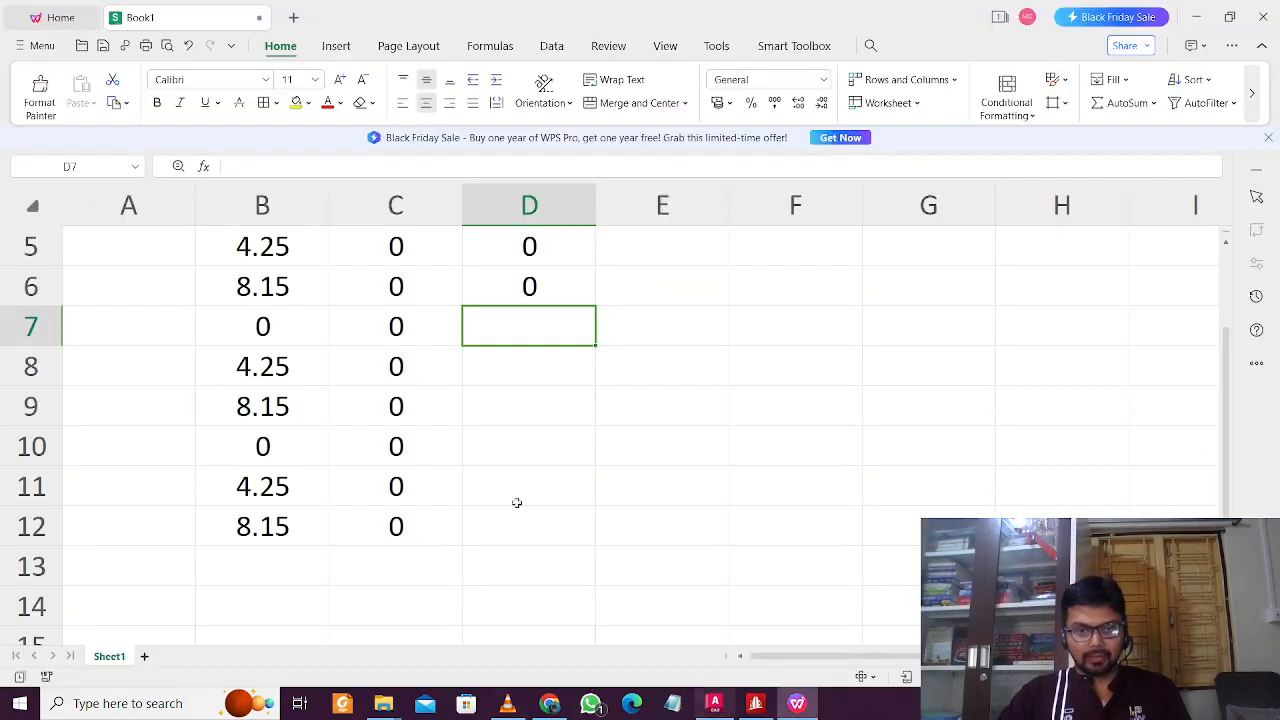
{"action": "type", "text": "-5.35"}
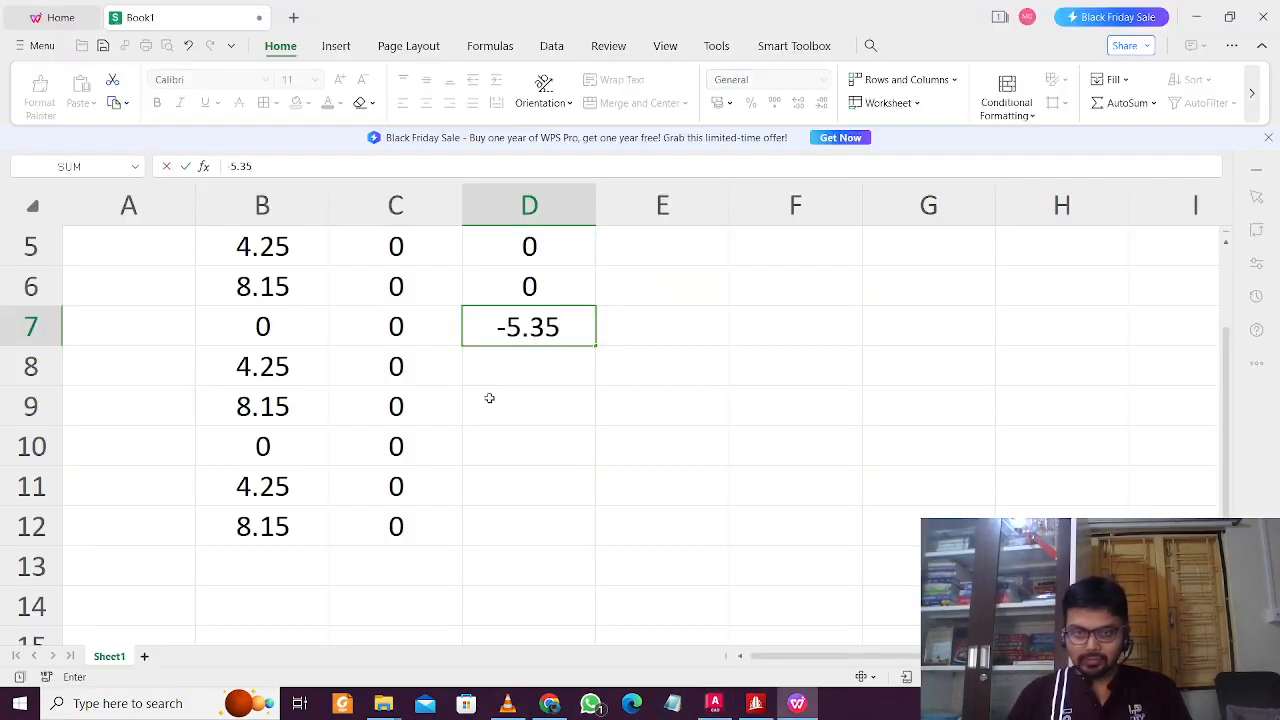
{"action": "left_click", "coordinate": [521, 374]}
{"action": "type", "text": "-"}
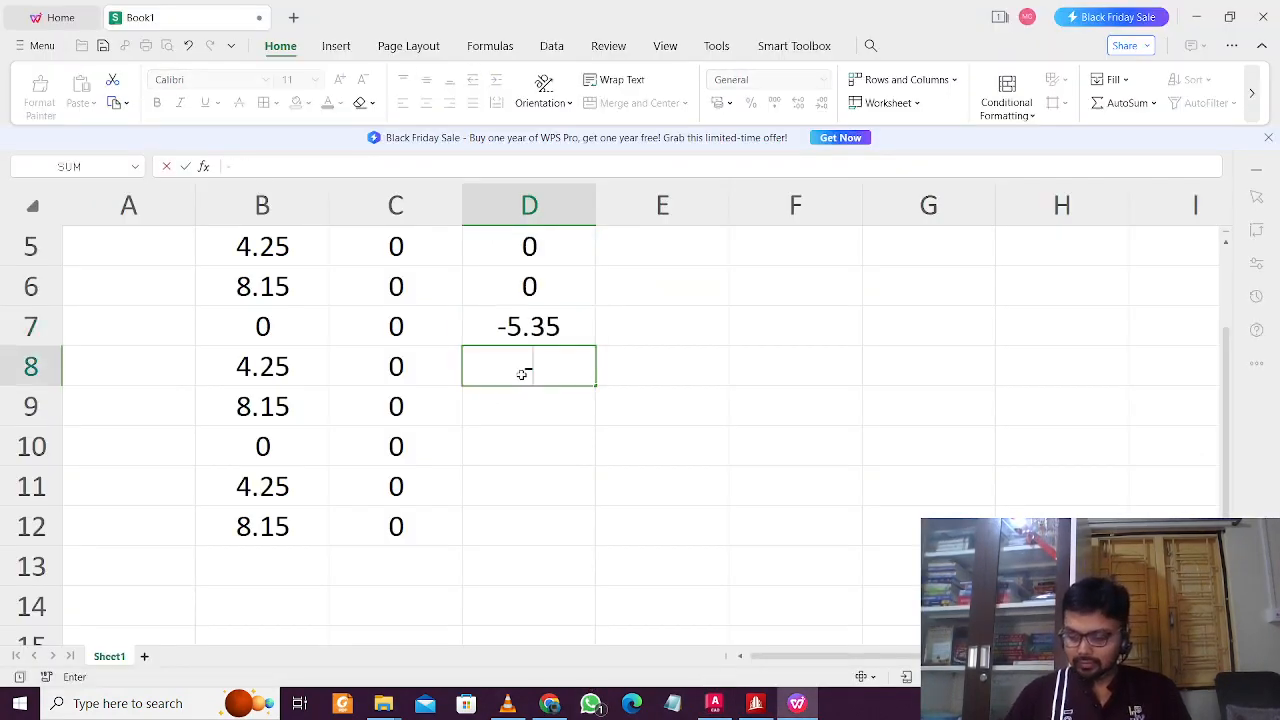
{"action": "type", "text": "5.35"}
{"action": "left_click", "coordinate": [577, 398]}
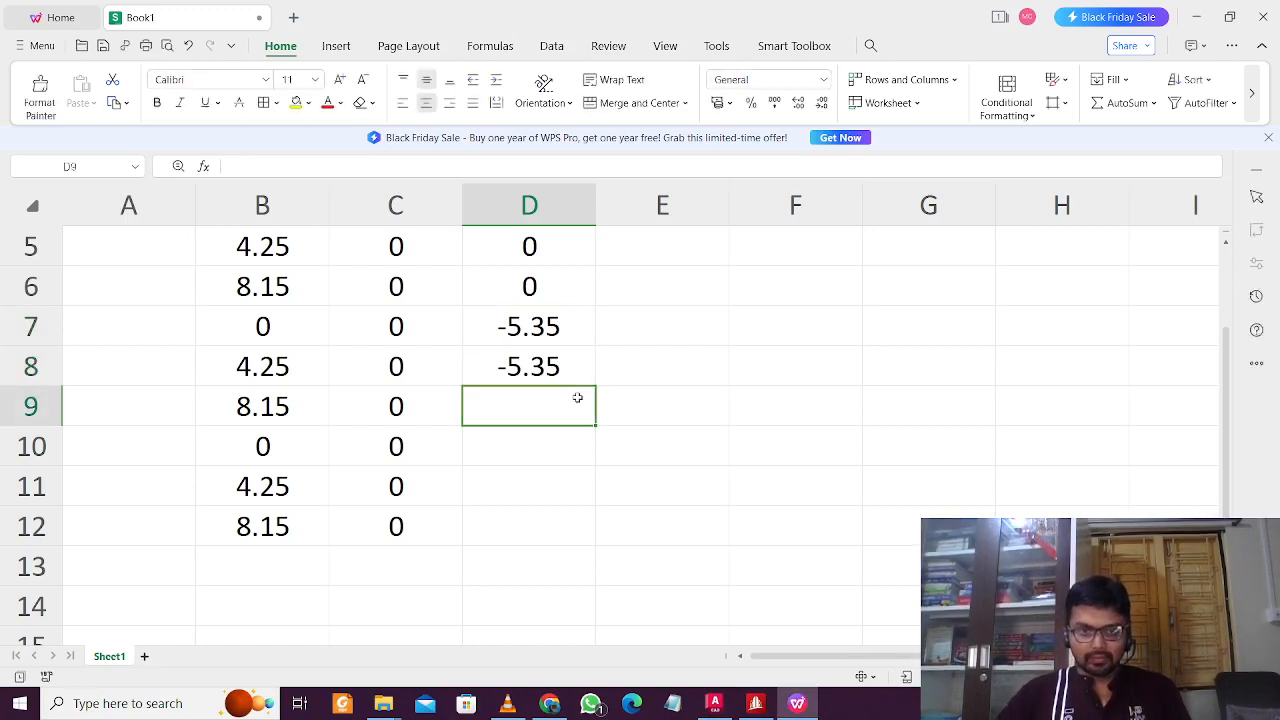
{"action": "type", "text": "-5.35"}
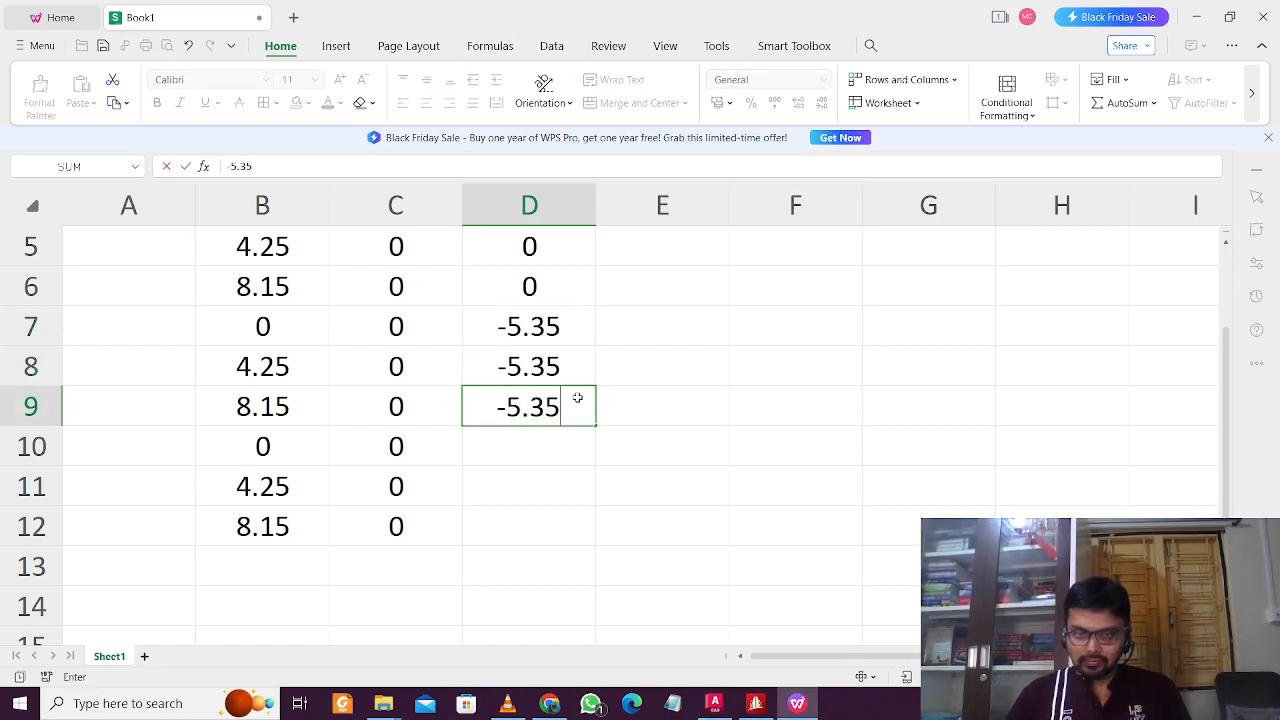
Step: Look up the third column row's labels in the AutoCAD drawing and enter z as -8.475 in D10 of the spreadsheet
{"action": "left_click", "coordinate": [531, 434]}
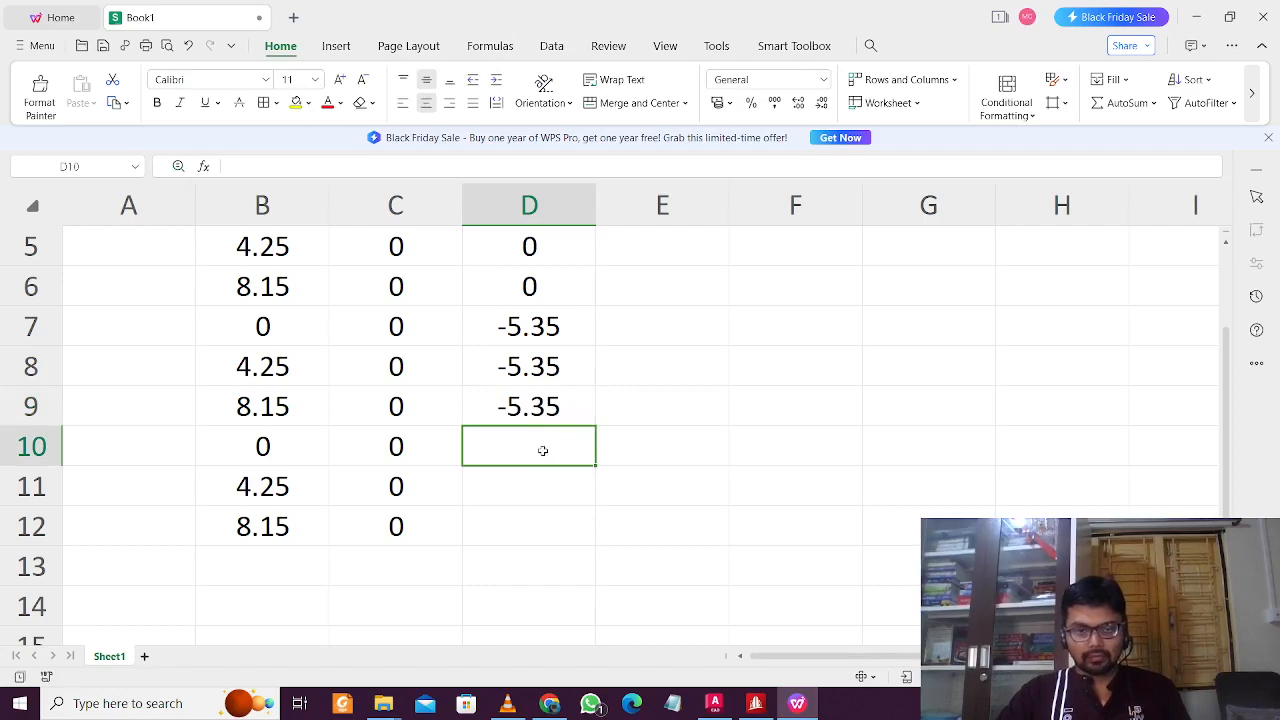
{"action": "left_click", "coordinate": [1196, 17]}
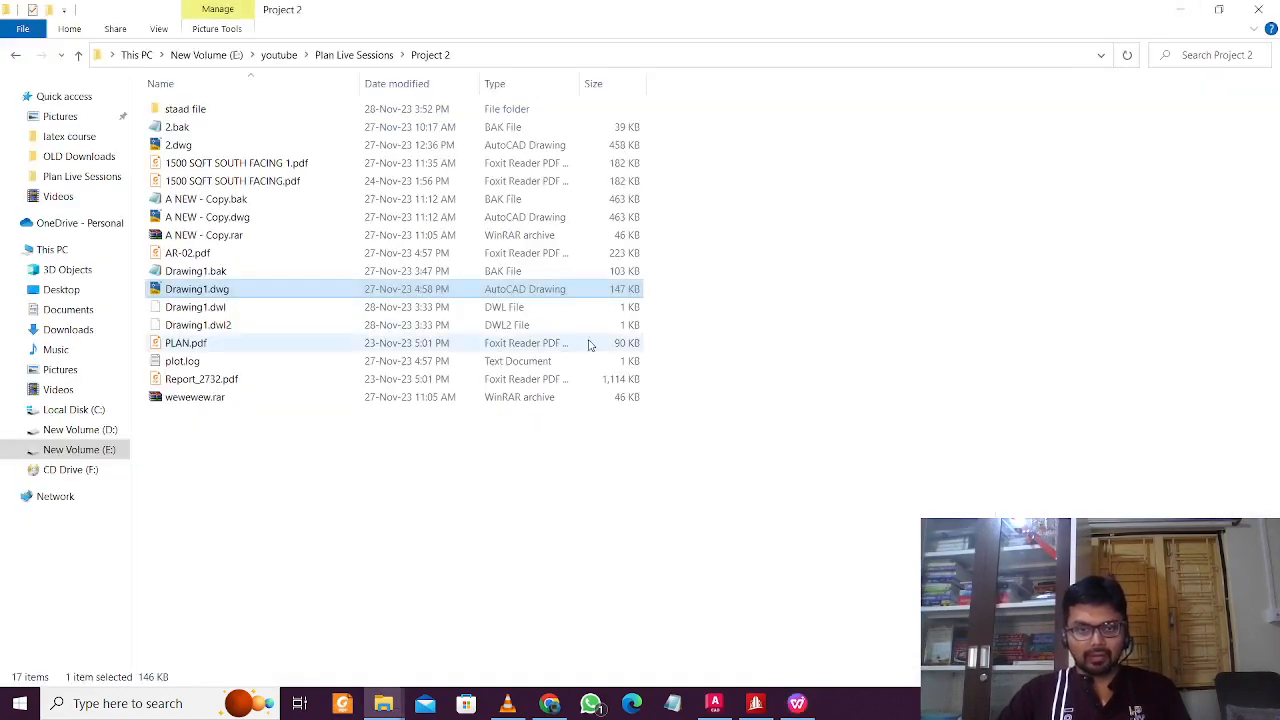
{"action": "left_click", "coordinate": [713, 703]}
{"action": "middle_click_drag", "start_coordinate": [791, 531], "coordinate": [778, 416]}
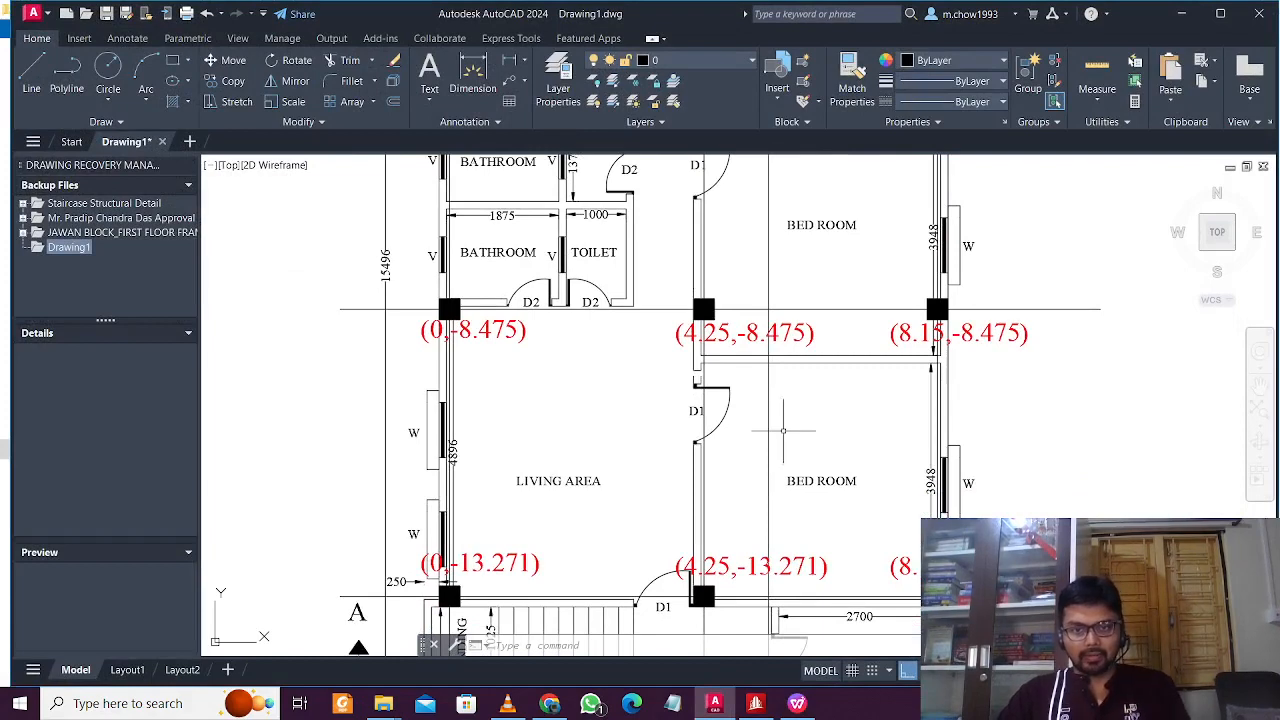
{"action": "left_click", "coordinate": [1188, 13]}
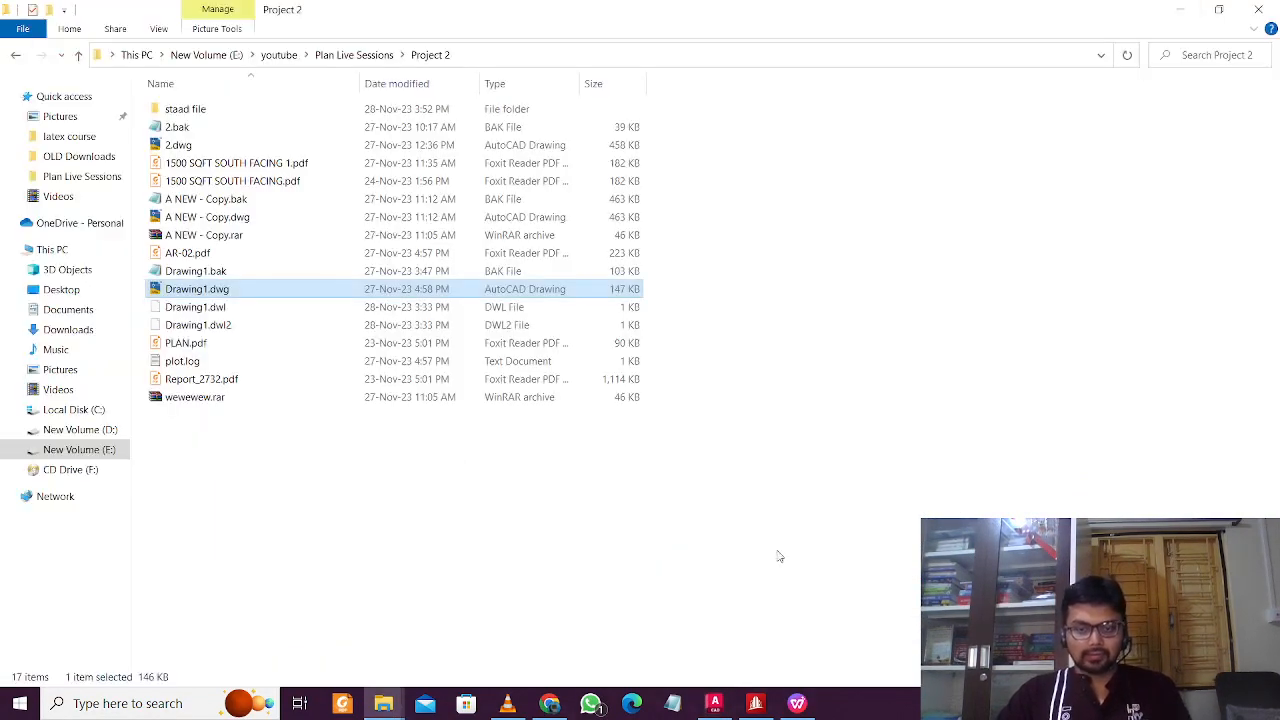
{"action": "left_click", "coordinate": [713, 703]}
{"action": "middle_click_drag", "start_coordinate": [795, 555], "coordinate": [800, 450]}
{"action": "left_click", "coordinate": [797, 703]}
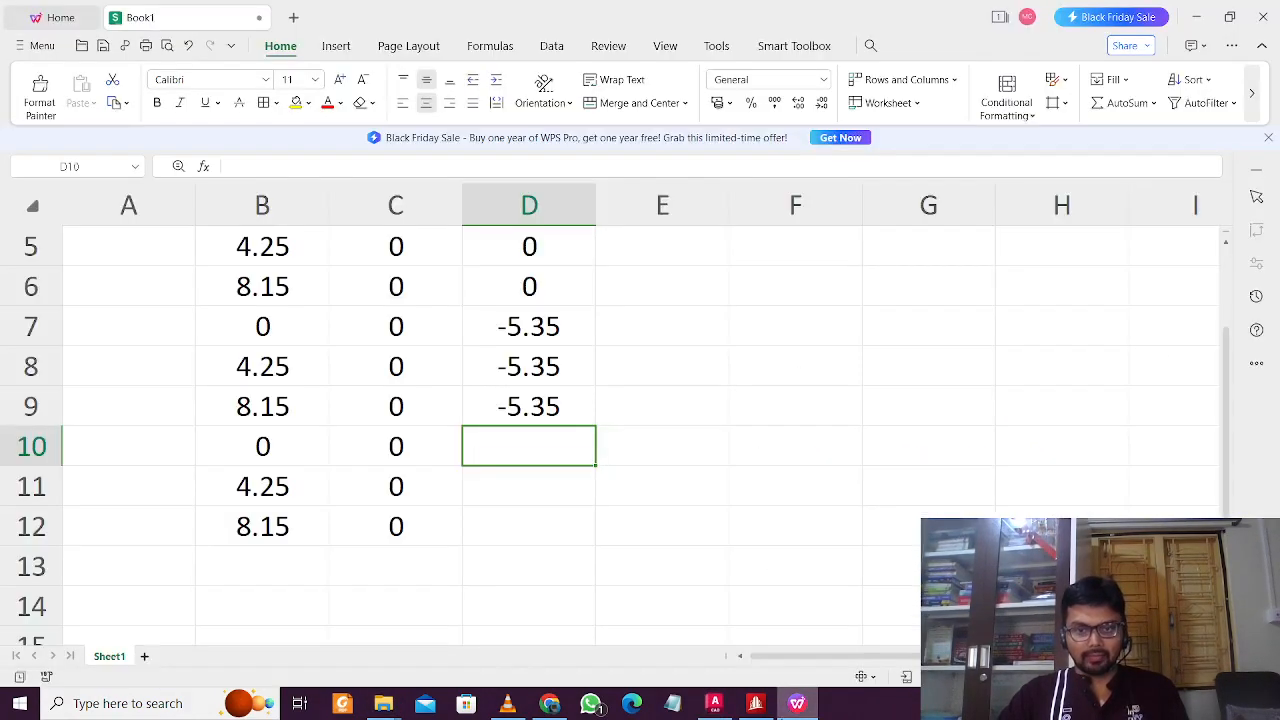
{"action": "type", "text": "-"}
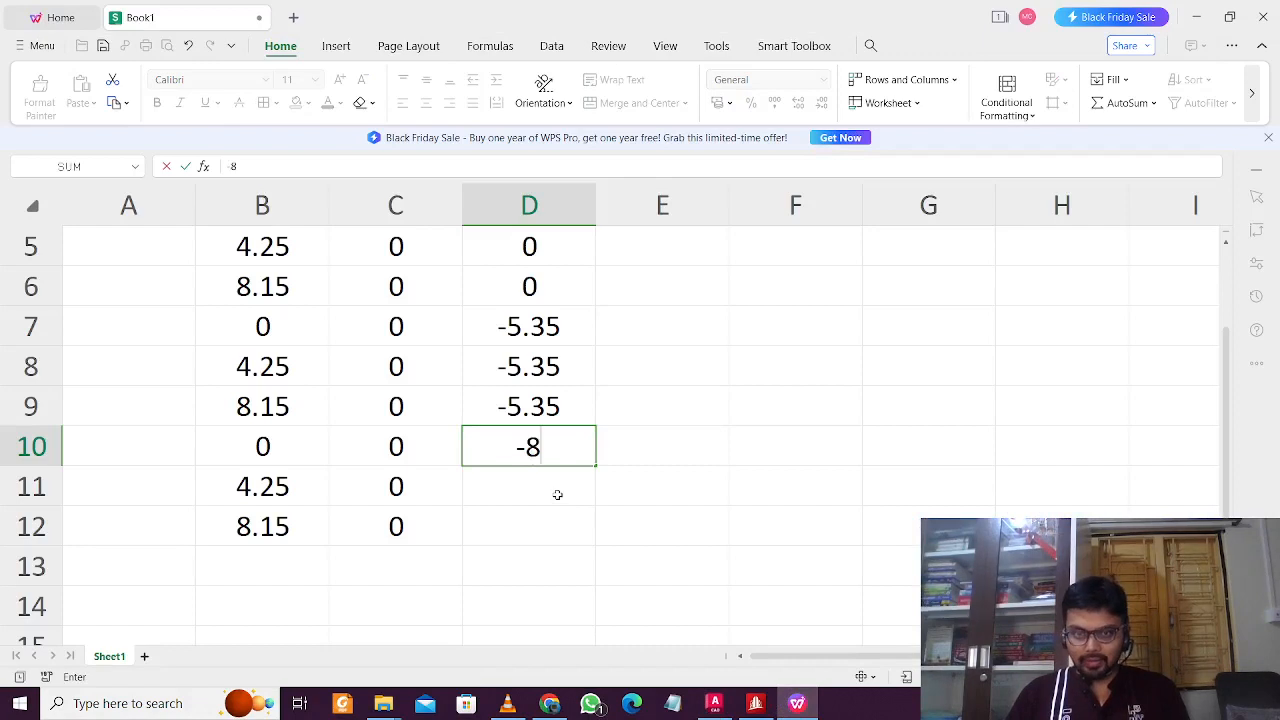
{"action": "type", "text": "8.475"}
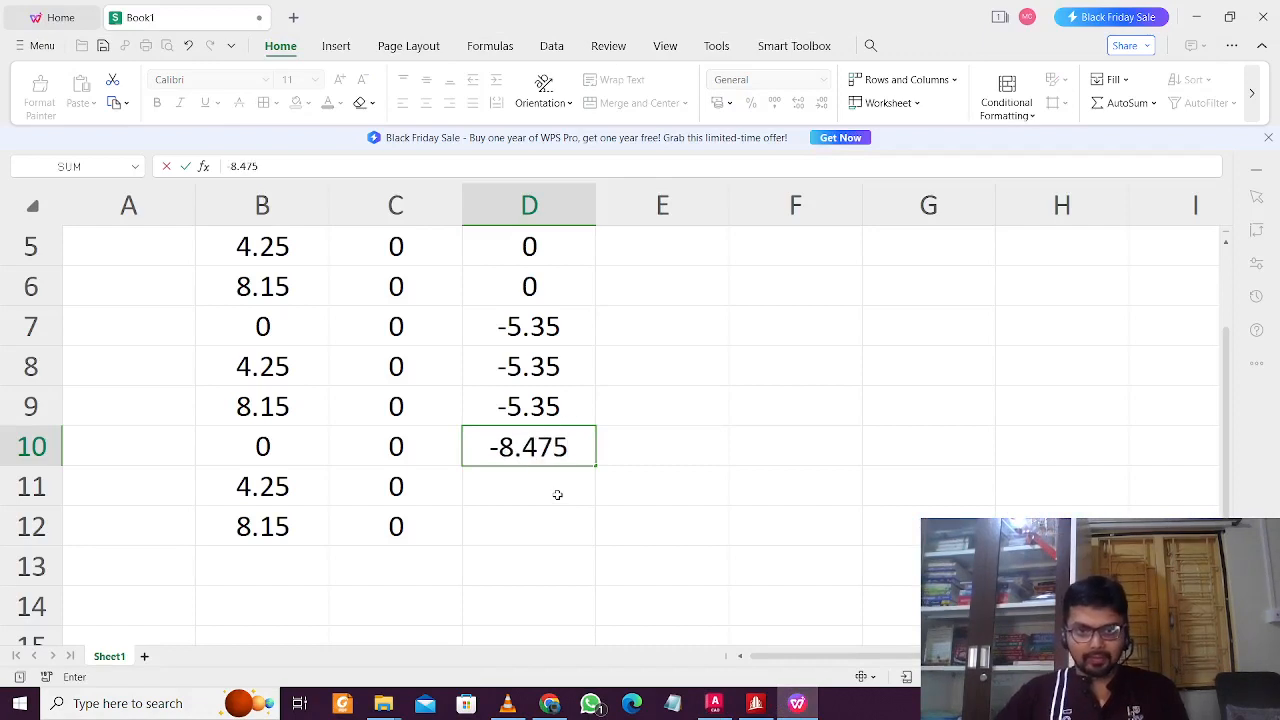
{"action": "left_click", "coordinate": [669, 462]}
Step: Copy the z value -8.475 from D10 into D11 and D12
{"action": "left_click", "coordinate": [558, 449]}
{"action": "key", "text": "ctrl+c"}
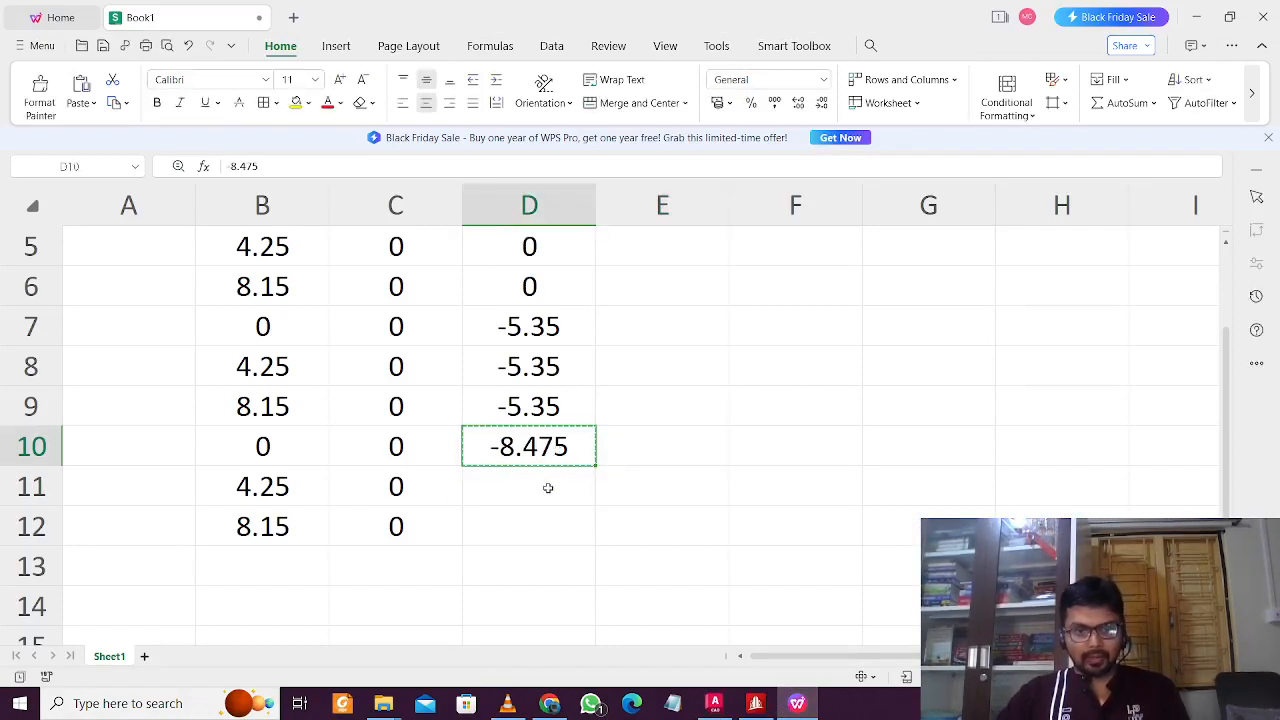
{"action": "left_click_drag", "start_coordinate": [548, 488], "coordinate": [551, 534]}
{"action": "key", "text": "ctrl+v"}
{"action": "scroll", "coordinate": [504, 504], "scroll_direction": "down", "scroll_amount": 1}
Step: Copy the x and y values in B10:C12 and paste them at B13
{"action": "left_click", "coordinate": [272, 367]}
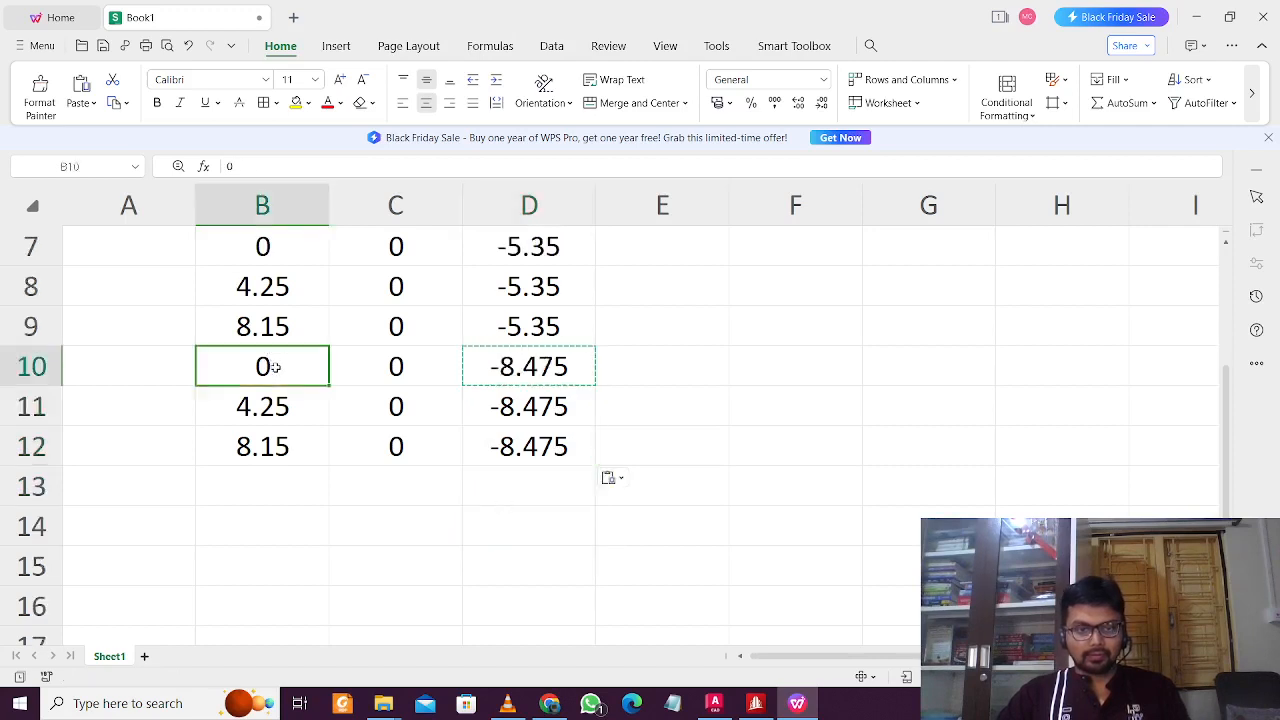
{"action": "left_click_drag", "start_coordinate": [272, 367], "coordinate": [287, 441]}
{"action": "left_click", "coordinate": [279, 405]}
{"action": "left_click_drag", "start_coordinate": [272, 367], "coordinate": [397, 440]}
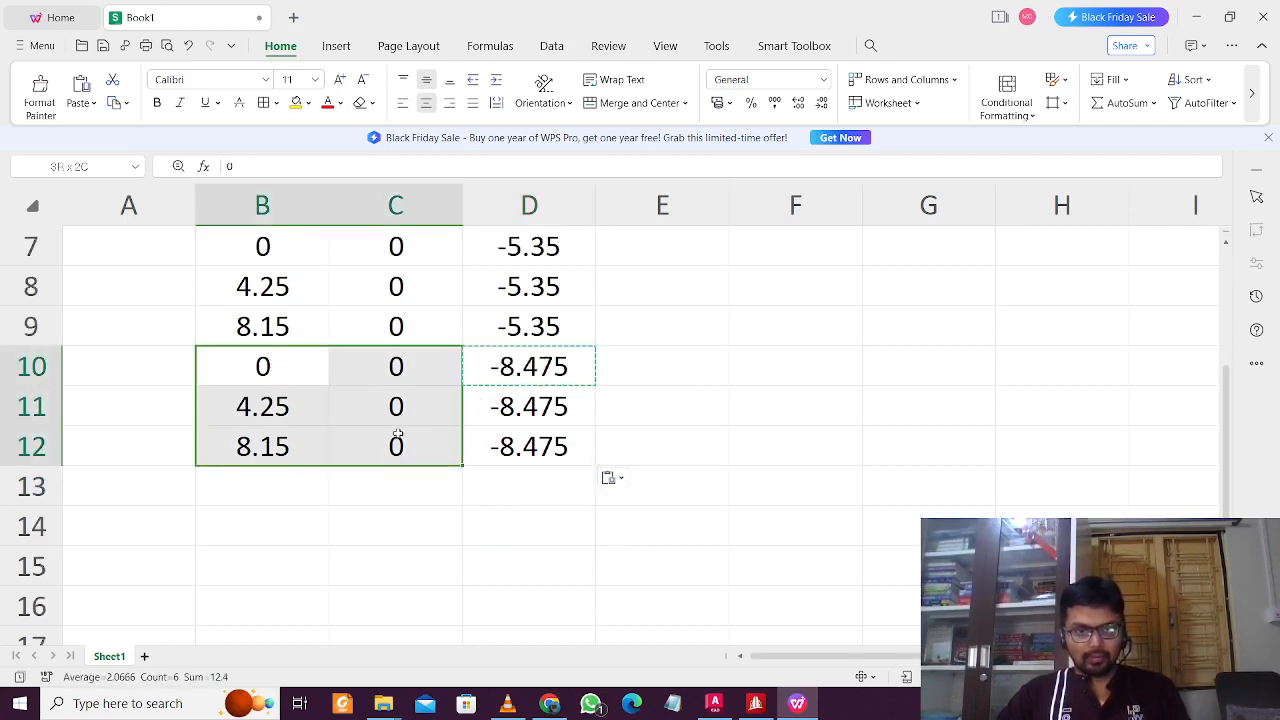
{"action": "key", "text": "ctrl+c"}
{"action": "left_click", "coordinate": [309, 486]}
{"action": "key", "text": "ctrl+v"}
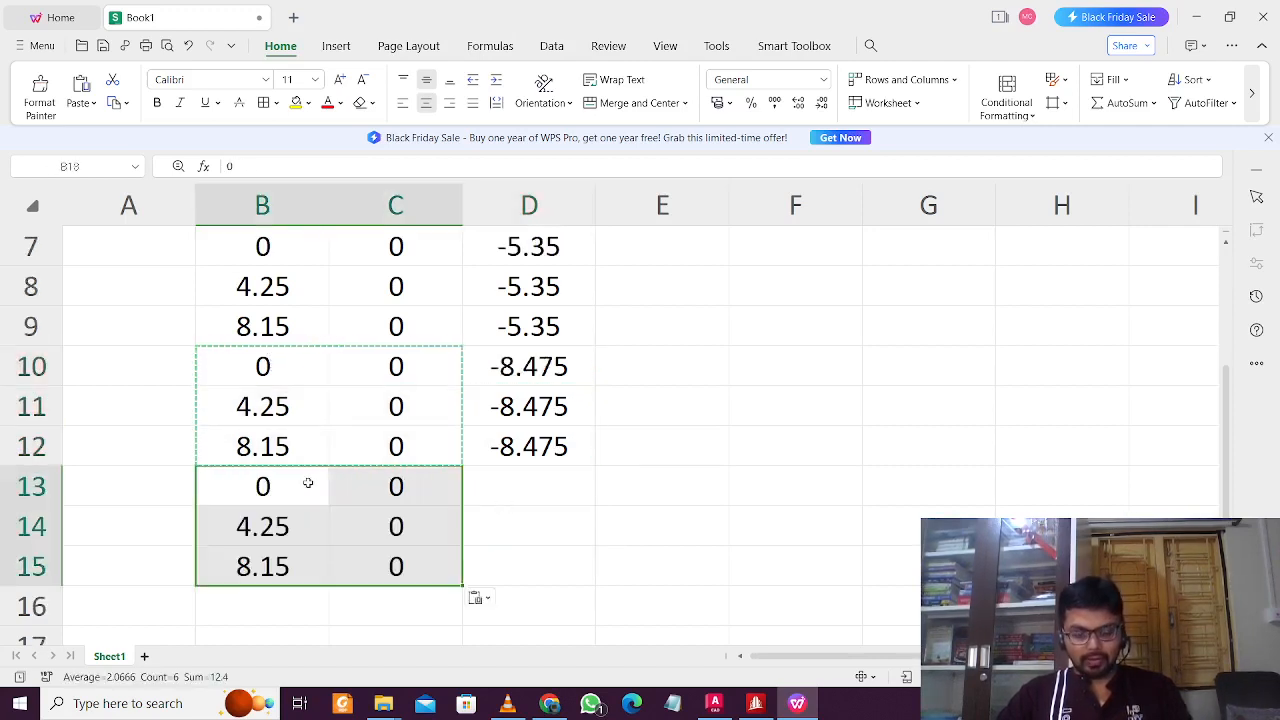
Step: Look up the fourth column row's labels in the AutoCAD drawing and enter z as -13.271 in D13 of the spreadsheet
{"action": "left_click", "coordinate": [508, 484]}
{"action": "left_click", "coordinate": [714, 703]}
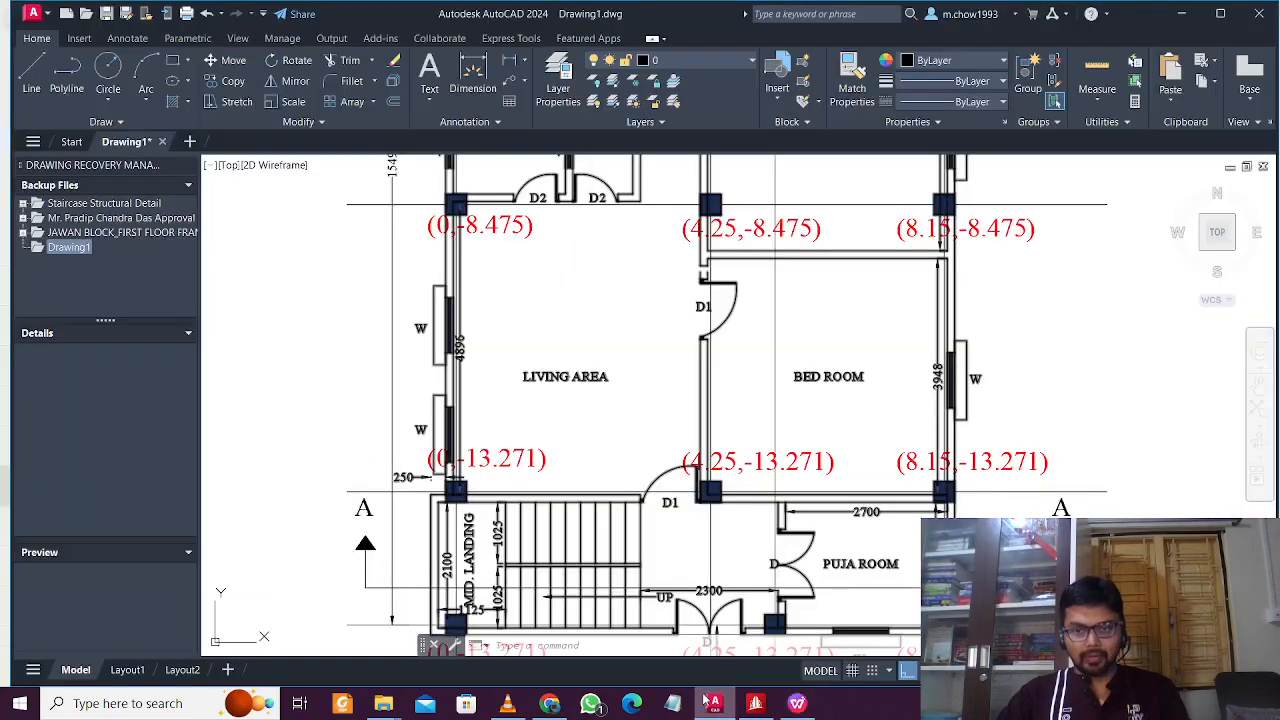
{"action": "middle_click_drag", "start_coordinate": [787, 544], "coordinate": [787, 466]}
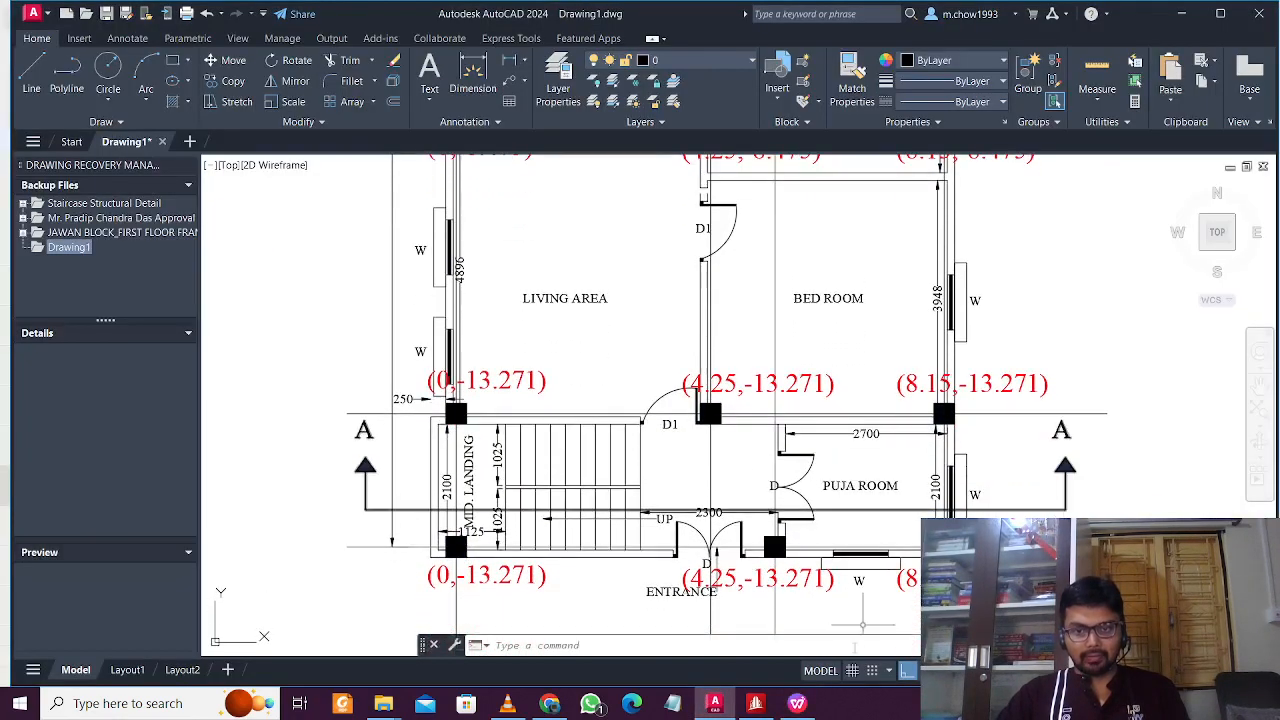
{"action": "left_click", "coordinate": [797, 703]}
{"action": "type", "text": "-"}
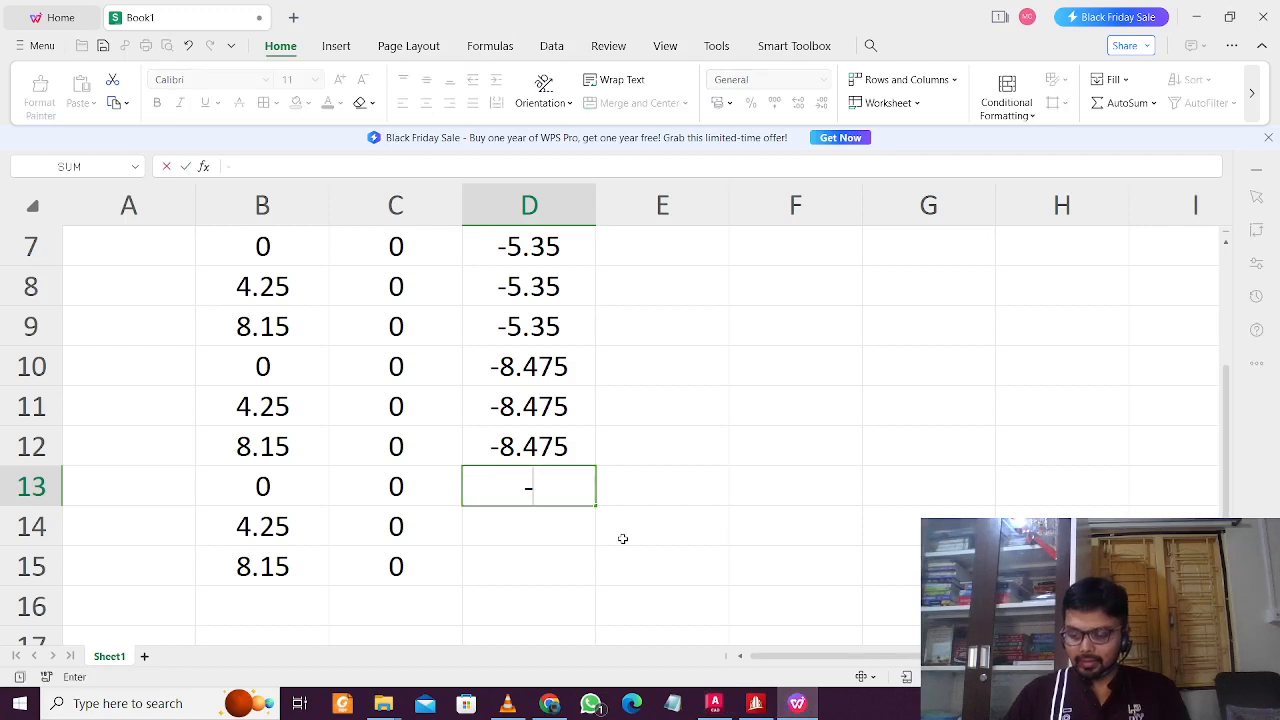
{"action": "type", "text": "13.271"}
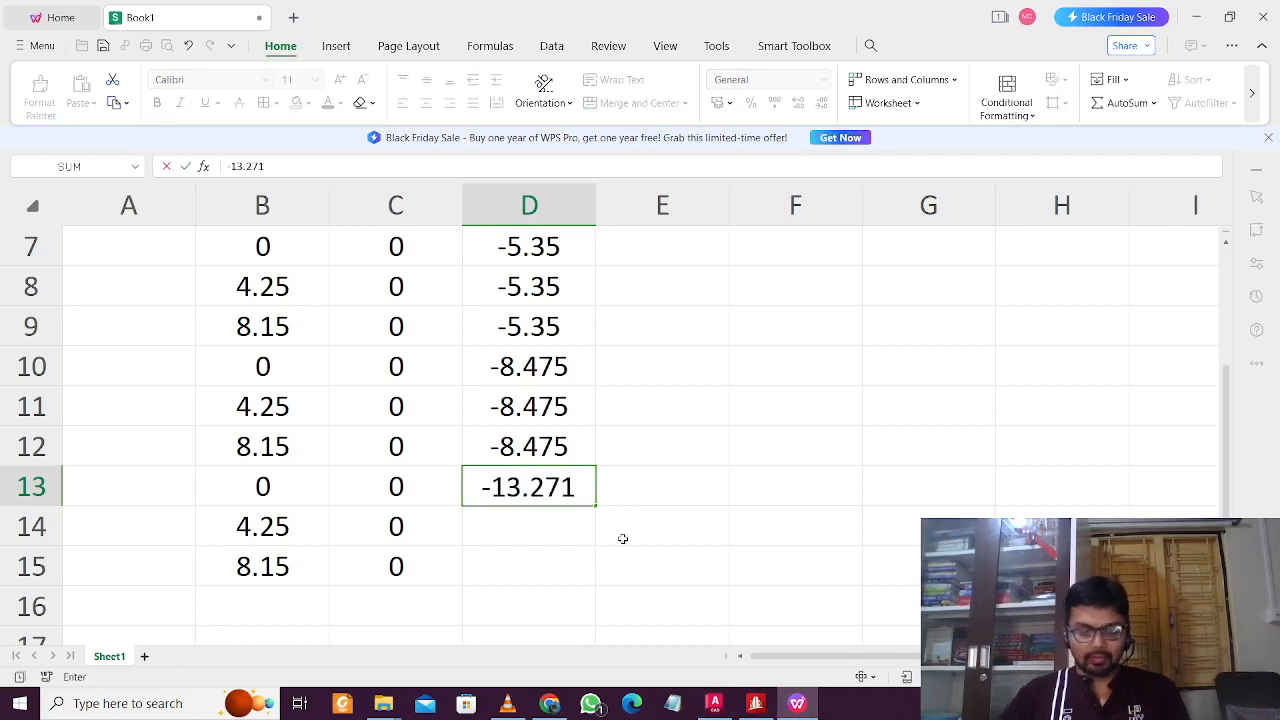
{"action": "left_click", "coordinate": [677, 522]}
Step: Copy the z value -13.271 from D13 into D14 and D15
{"action": "left_click", "coordinate": [540, 487]}
{"action": "left_click_drag", "start_coordinate": [530, 525], "coordinate": [534, 563]}
{"action": "key", "text": "ctrl+v"}
{"action": "scroll", "coordinate": [663, 391], "scroll_direction": "down", "scroll_amount": 2}
Step: Copy the x values in B13:B15 and paste them at B16
{"action": "left_click", "coordinate": [263, 443]}
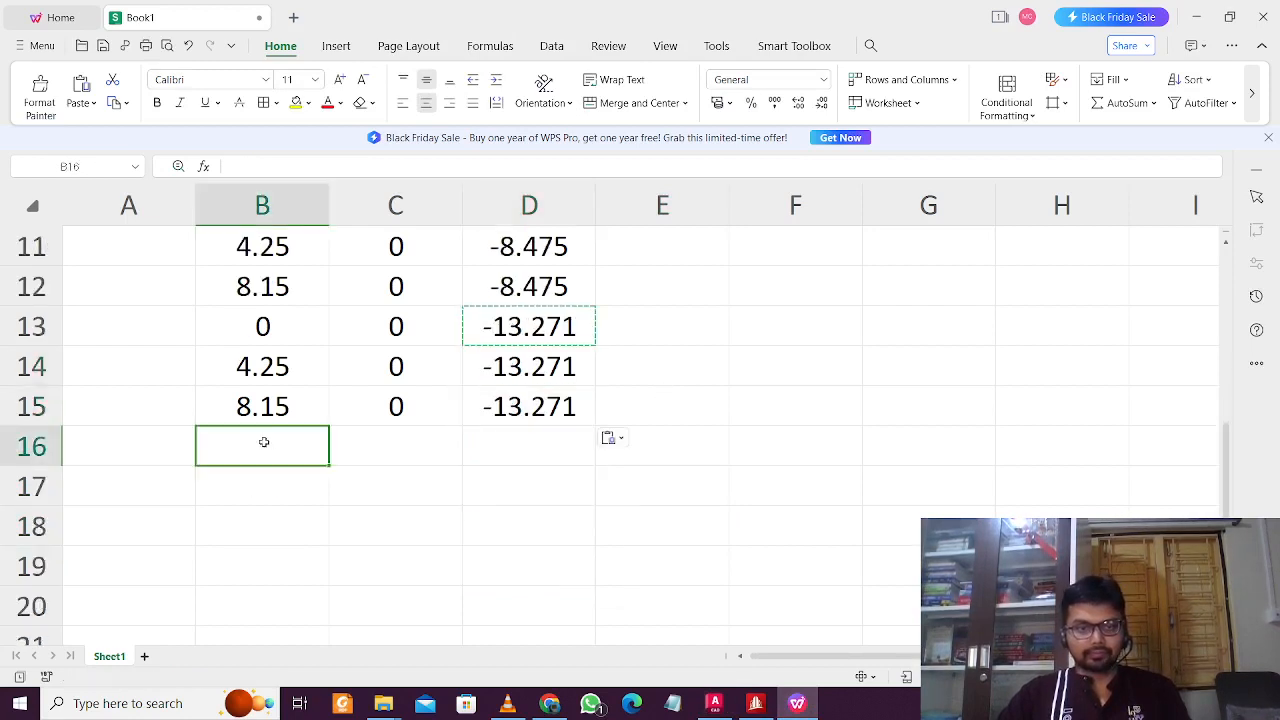
{"action": "key", "text": "Escape"}
{"action": "left_click_drag", "start_coordinate": [297, 329], "coordinate": [300, 404]}
{"action": "key", "text": "ctrl+c"}
{"action": "left_click", "coordinate": [286, 450]}
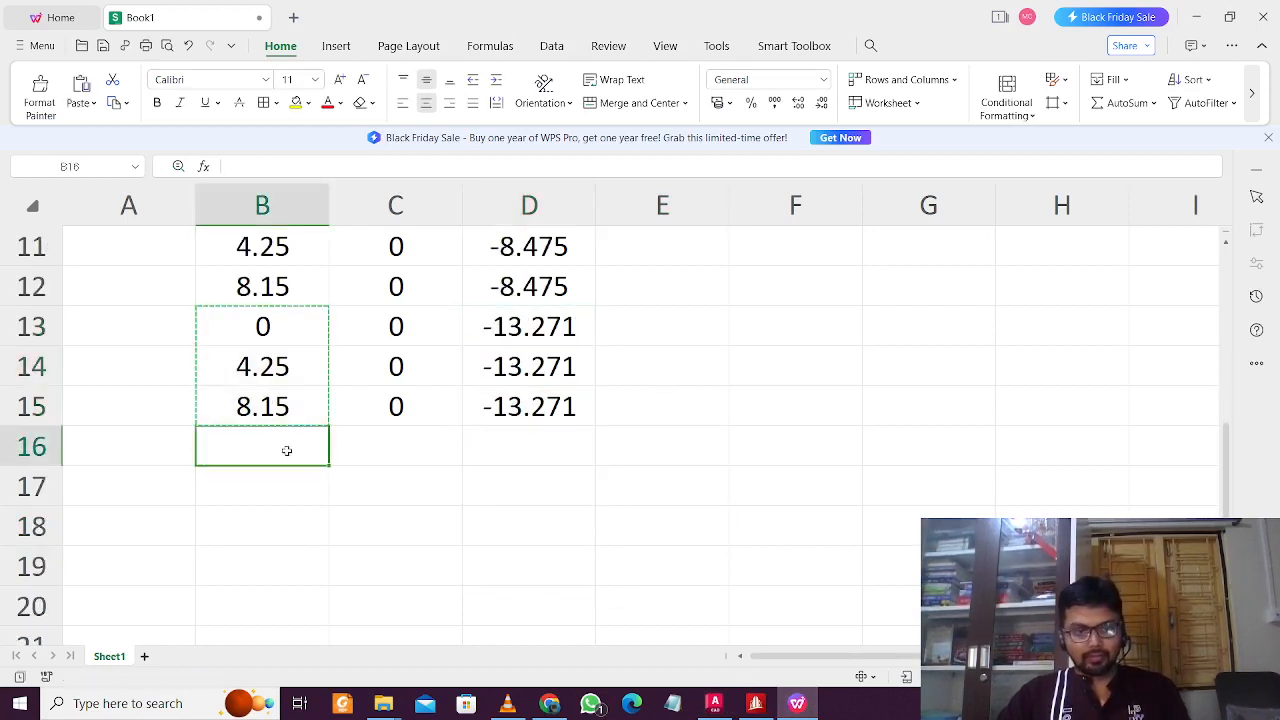
{"action": "key", "text": "ctrl+v"}
{"action": "key", "text": "Escape"}
Step: Switch to AutoCAD and move the (4.25,-13.271) label at the entrance about 1486 mm to the left
{"action": "left_click", "coordinate": [413, 454]}
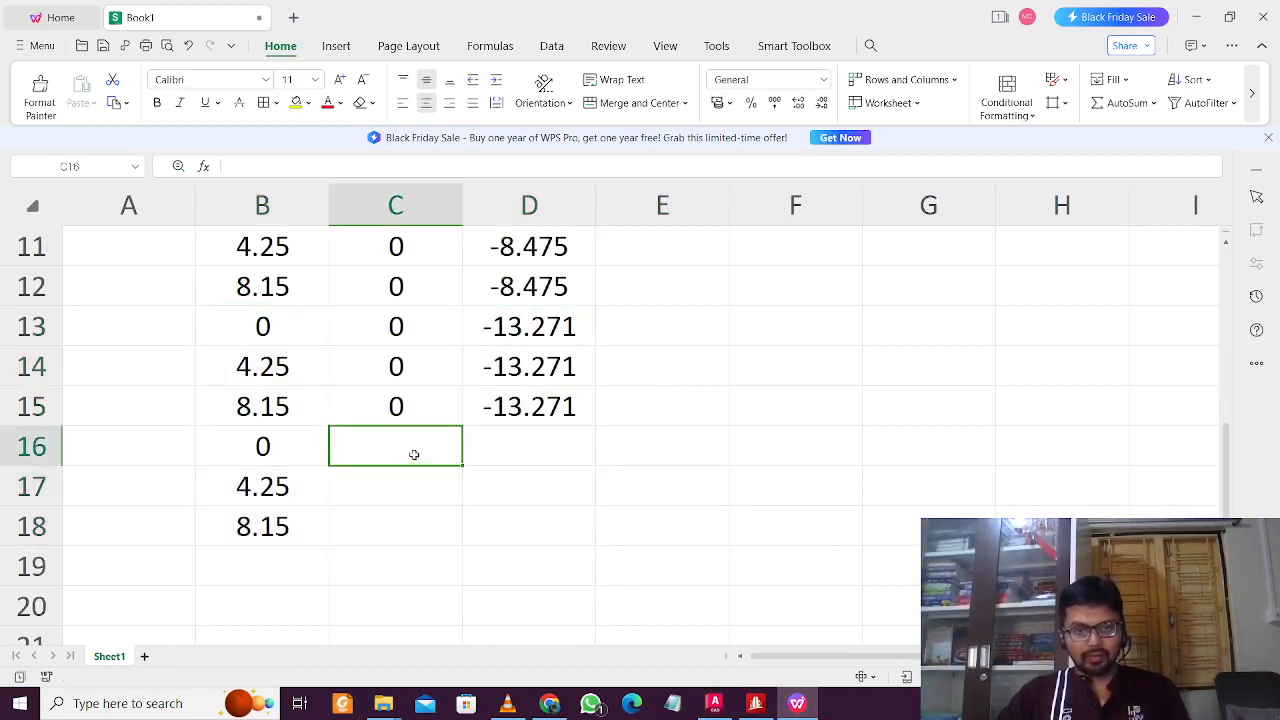
{"action": "left_click", "coordinate": [714, 703]}
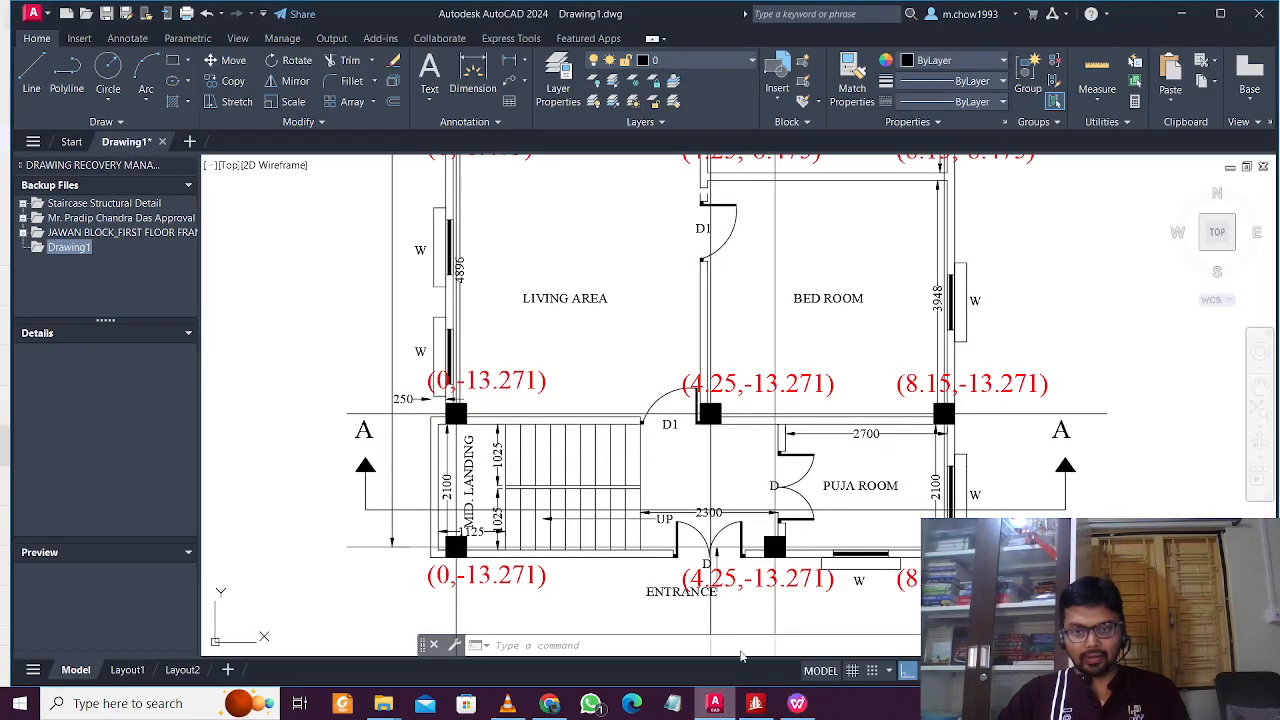
{"action": "middle_click_drag", "start_coordinate": [759, 592], "coordinate": [783, 489]}
{"action": "scroll", "coordinate": [774, 493], "scroll_direction": "up", "scroll_amount": 2}
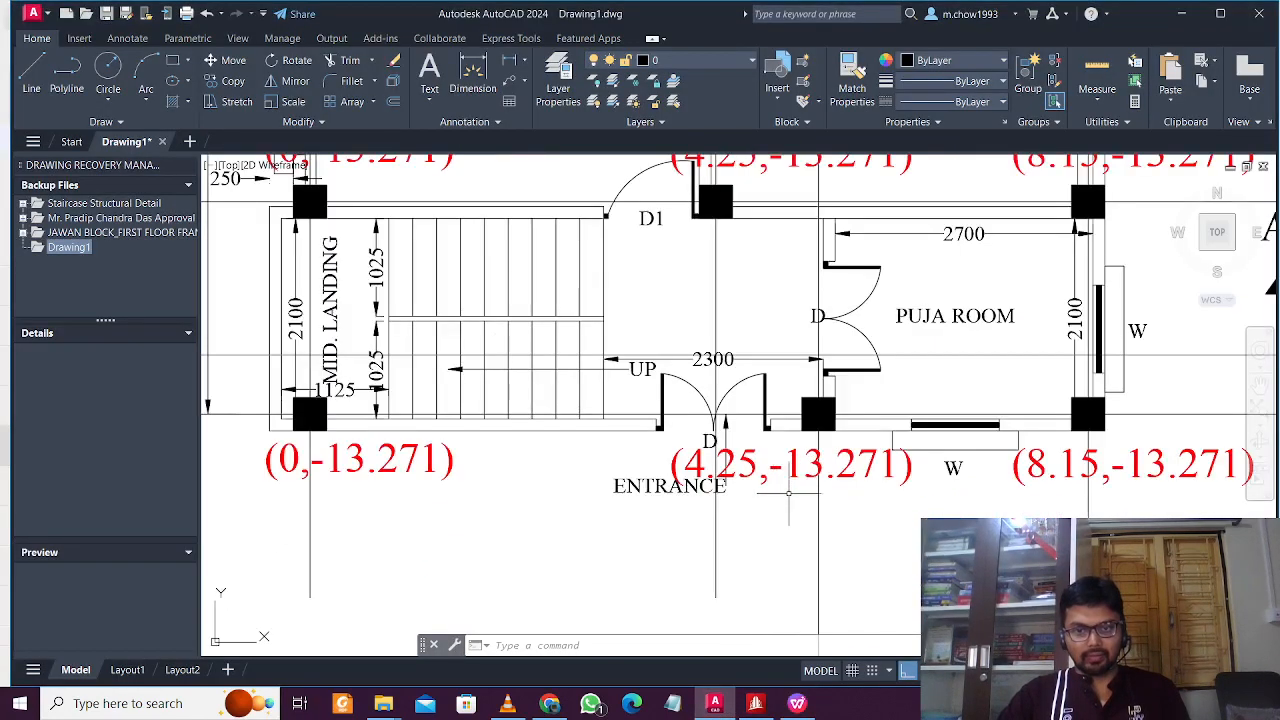
{"action": "left_click", "coordinate": [803, 493]}
{"action": "left_click", "coordinate": [795, 457]}
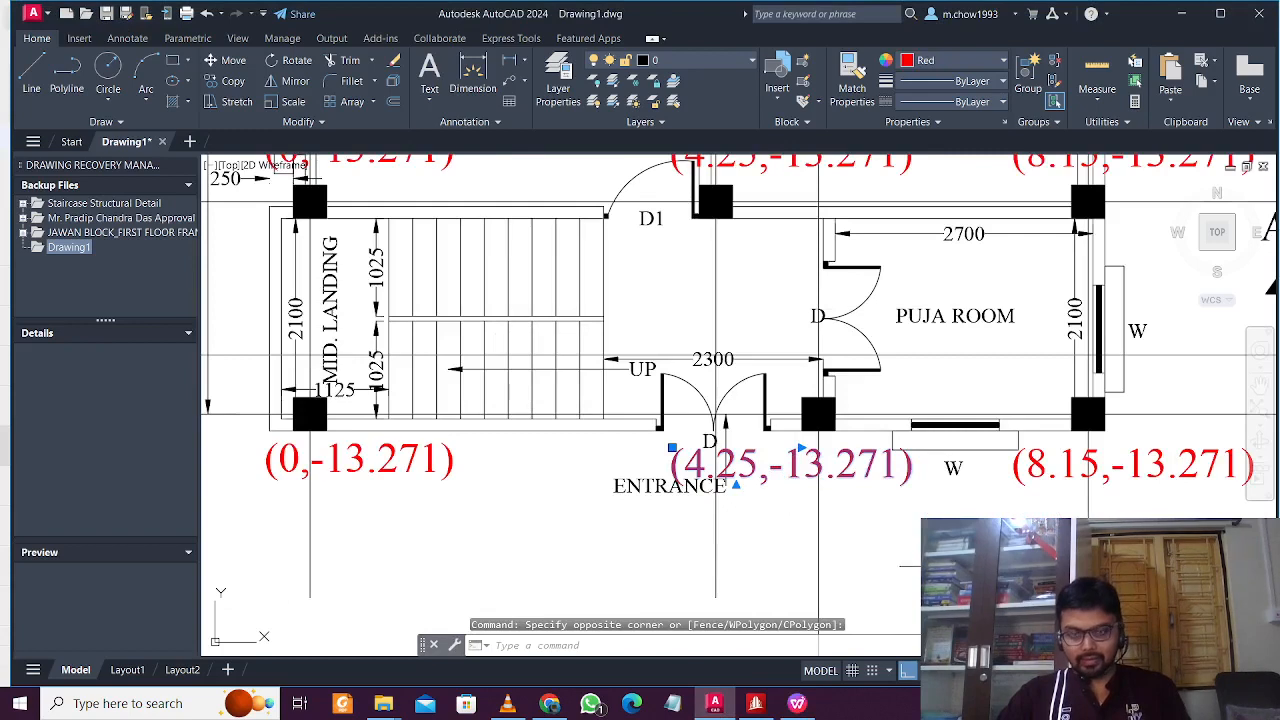
{"action": "type", "text": "m"}
{"action": "key", "text": "space"}
{"action": "left_click", "coordinate": [944, 561]}
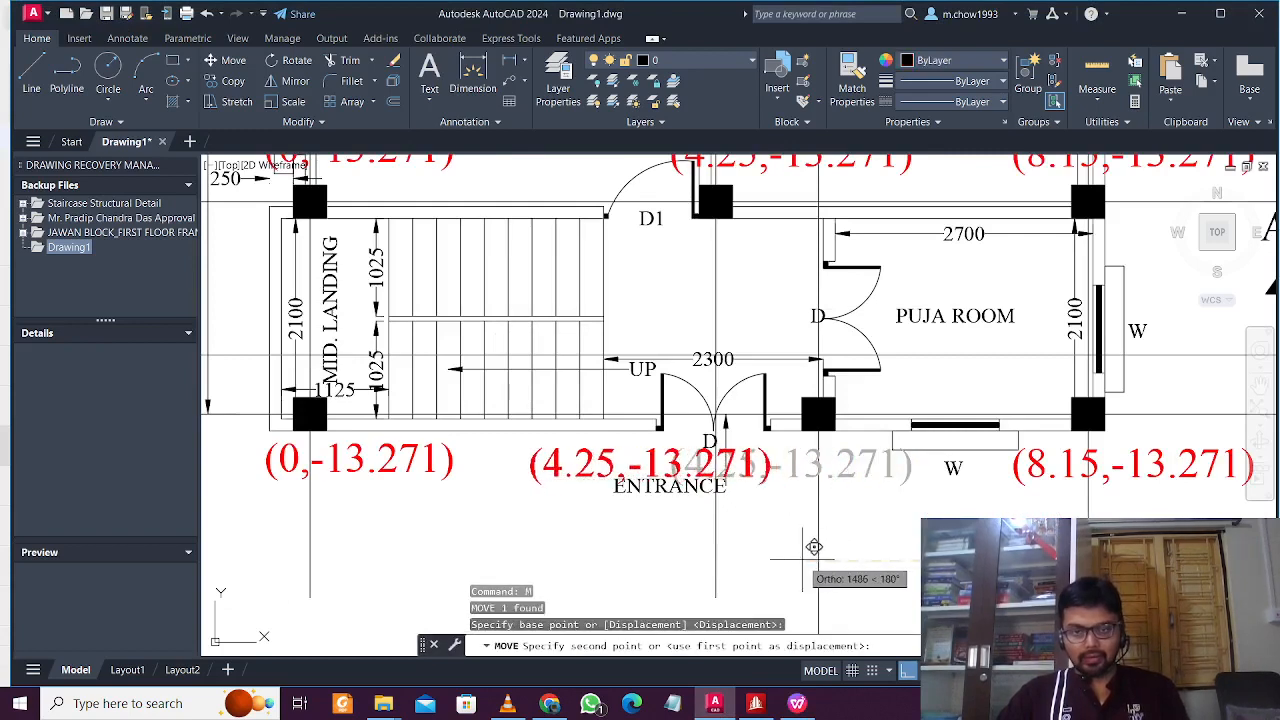
{"action": "left_click", "coordinate": [802, 559]}
Step: Copy the entrance's (4.25,-13.271) label about 979 mm straight down
{"action": "left_click", "coordinate": [773, 517]}
{"action": "left_click", "coordinate": [759, 453]}
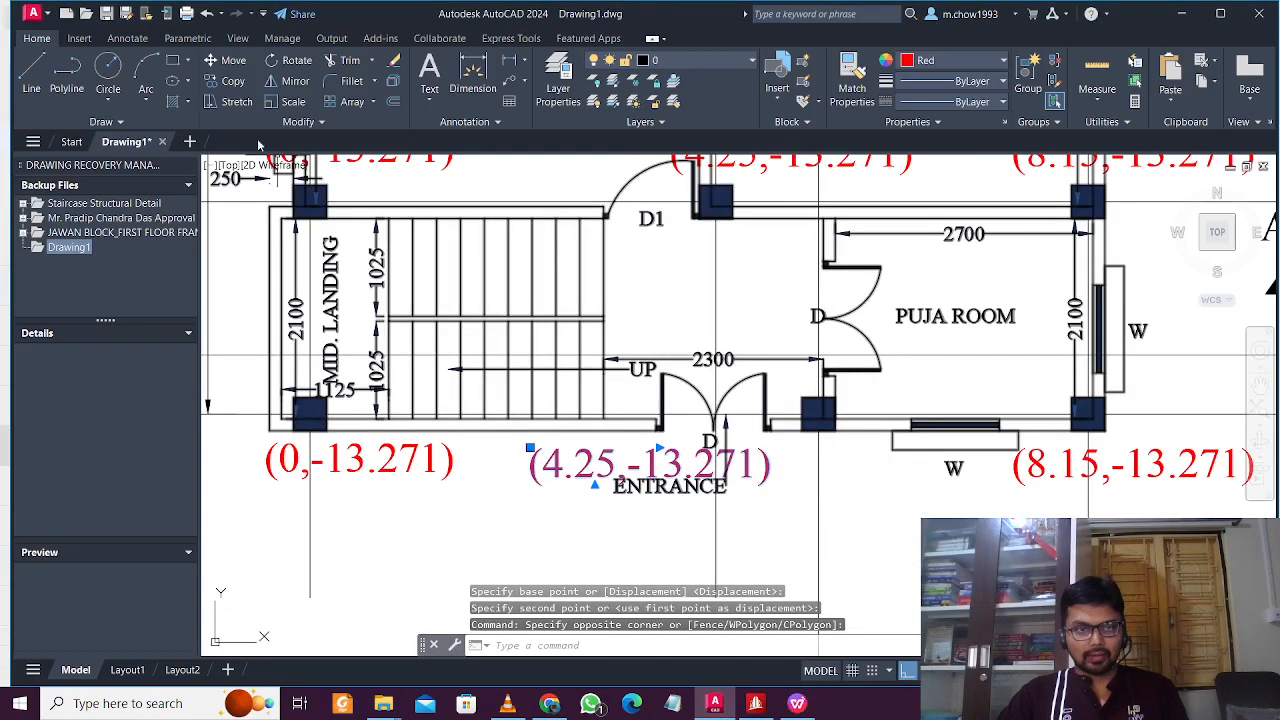
{"action": "type", "text": "co"}
{"action": "key", "text": "space"}
{"action": "left_click", "coordinate": [660, 475]}
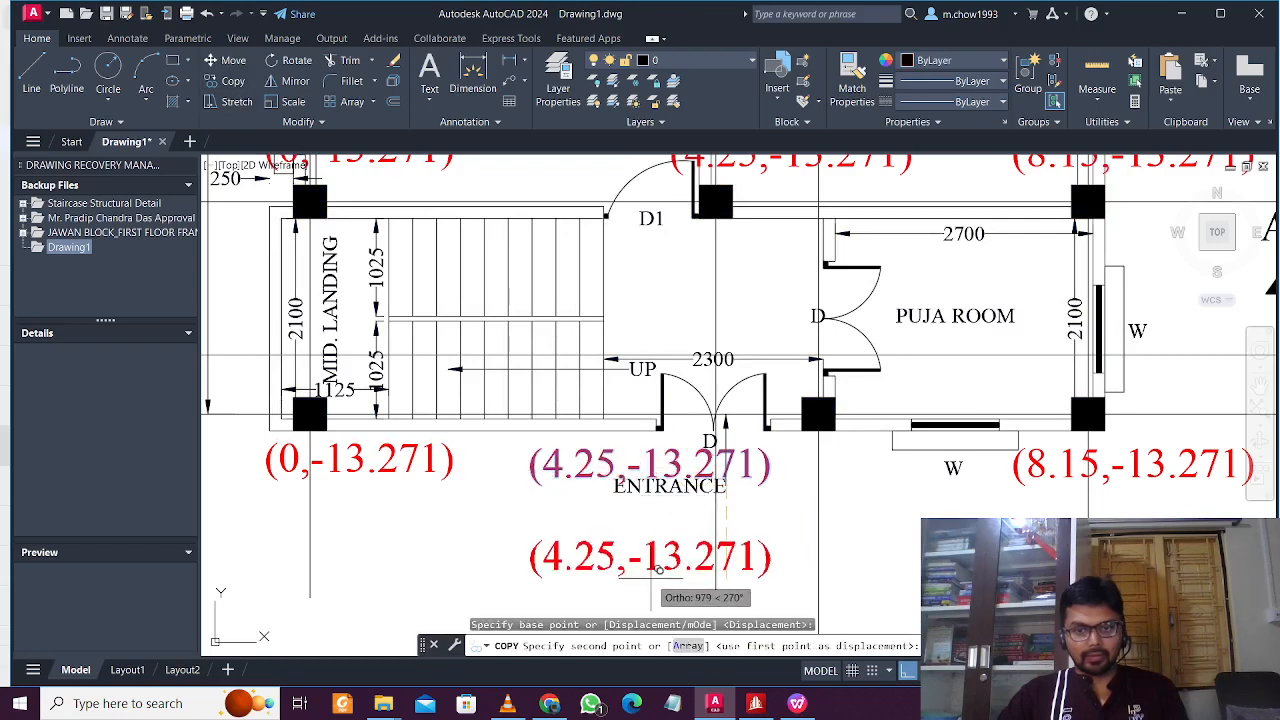
{"action": "left_click", "coordinate": [660, 568]}
{"action": "key", "text": "Return"}
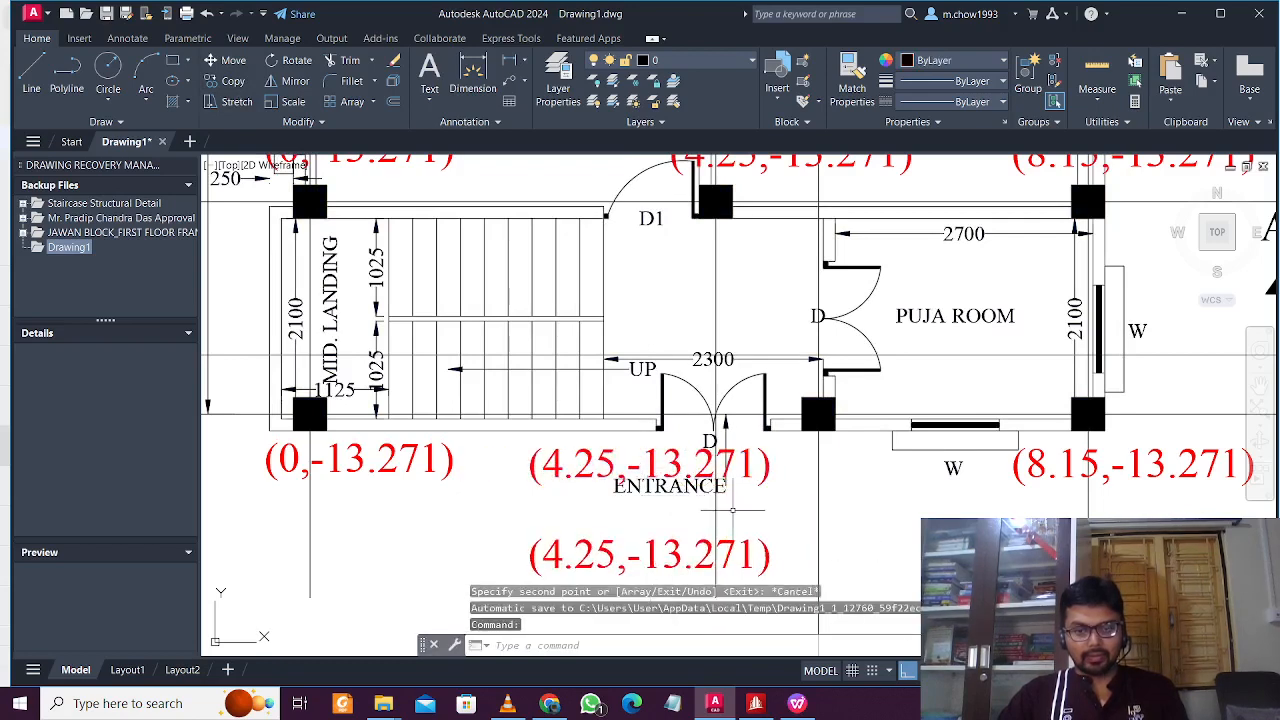
Step: Move the copied (4.25,-13.271) label horizontally to the right, below the offset column beside the entrance
{"action": "left_click", "coordinate": [650, 555]}
{"action": "left_click", "coordinate": [228, 60]}
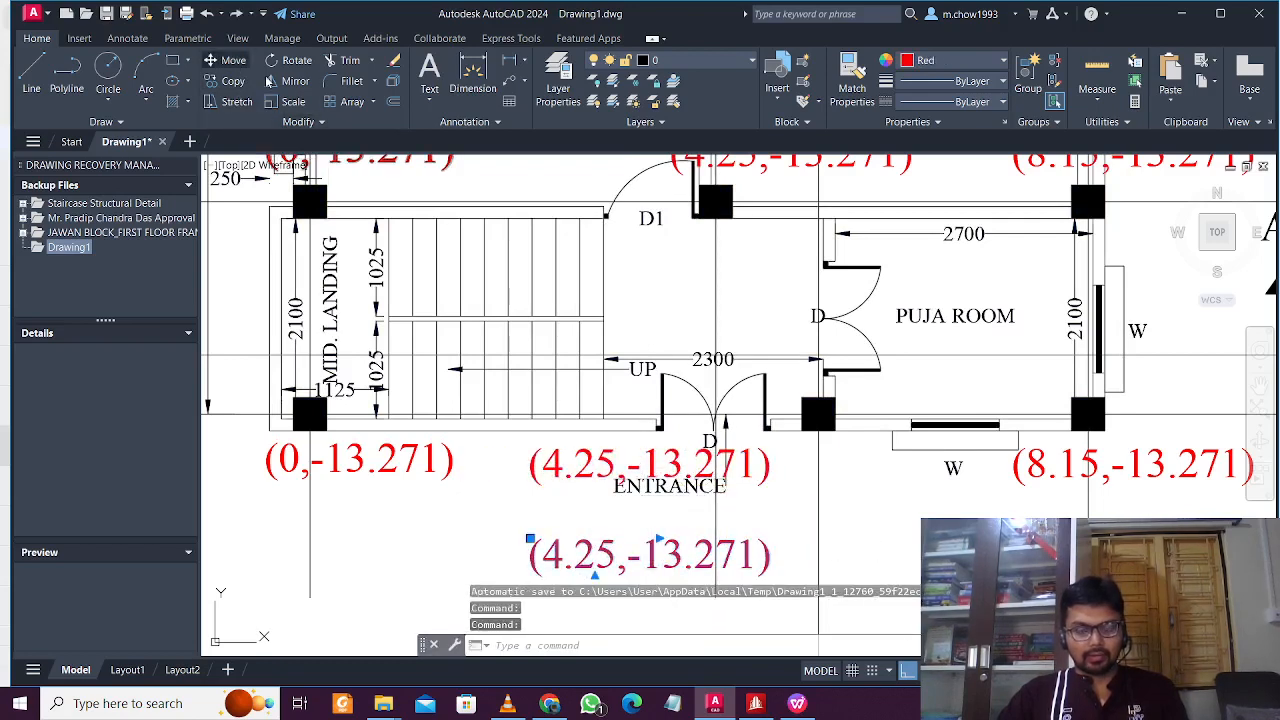
{"action": "middle_click_drag", "start_coordinate": [652, 645], "coordinate": [626, 452]}
{"action": "left_click", "coordinate": [626, 452]}
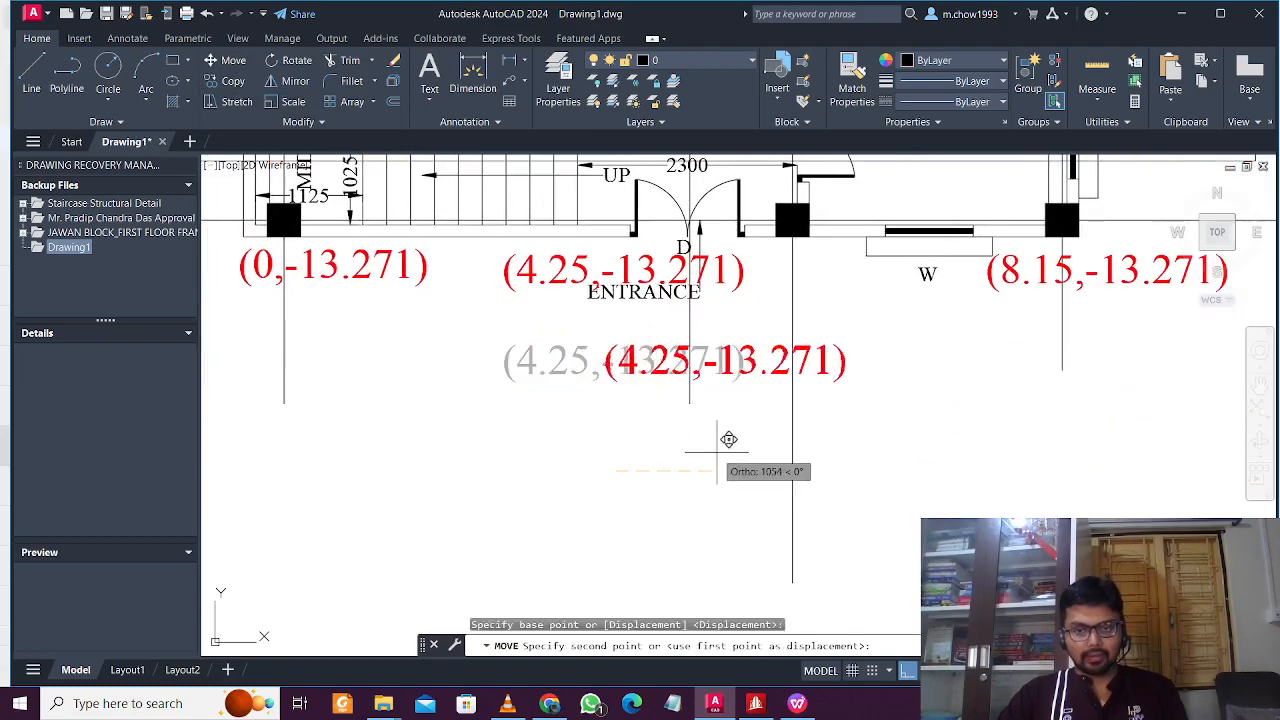
{"action": "left_click", "coordinate": [784, 450]}
{"action": "mouse_move", "coordinate": [775, 394]}
{"action": "middle_mouse_down"}
{"action": "mouse_move", "coordinate": [767, 499]}
{"action": "mouse_move", "coordinate": [789, 660]}
{"action": "middle_mouse_up"}
{"action": "scroll", "coordinate": [767, 499], "scroll_direction": "down", "scroll_amount": 4}
{"action": "middle_click_drag", "start_coordinate": [752, 280], "coordinate": [768, 540]}
{"action": "middle_click_drag", "start_coordinate": [766, 259], "coordinate": [768, 351]}
{"action": "scroll", "coordinate": [768, 350], "scroll_direction": "up", "scroll_amount": 4}
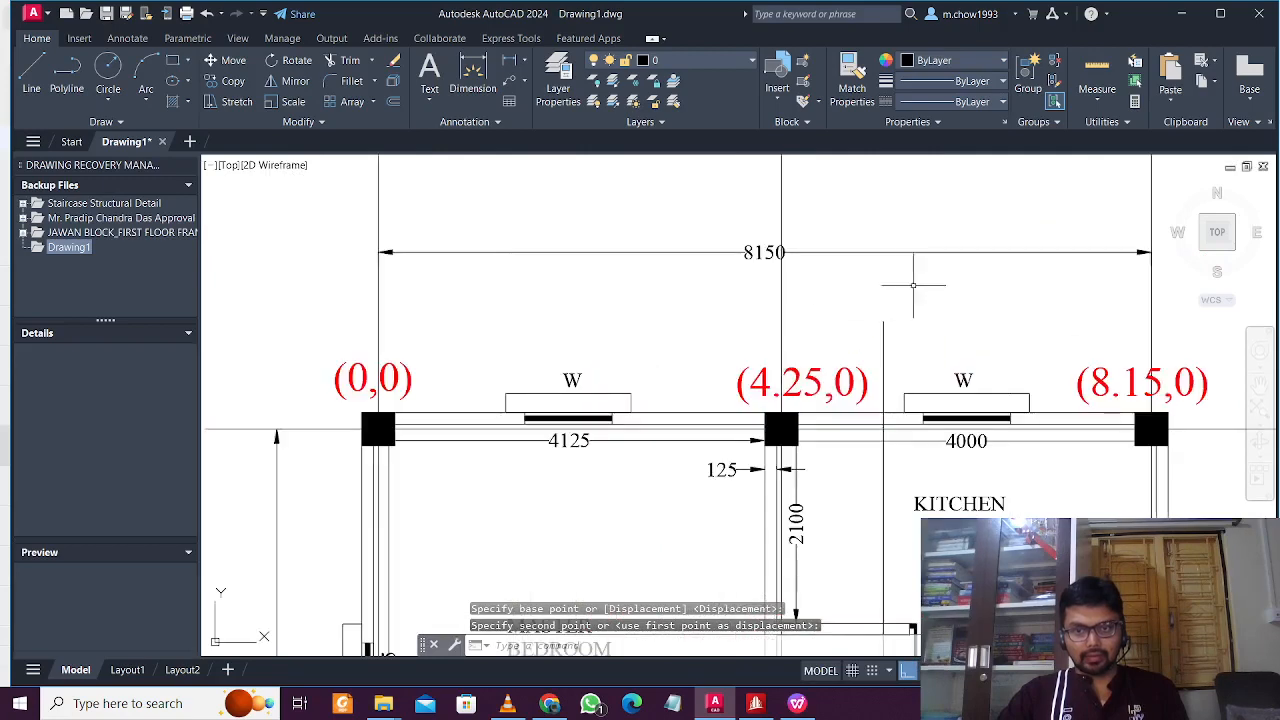
{"action": "left_click", "coordinate": [1132, 258]}
{"action": "left_click", "coordinate": [1155, 268]}
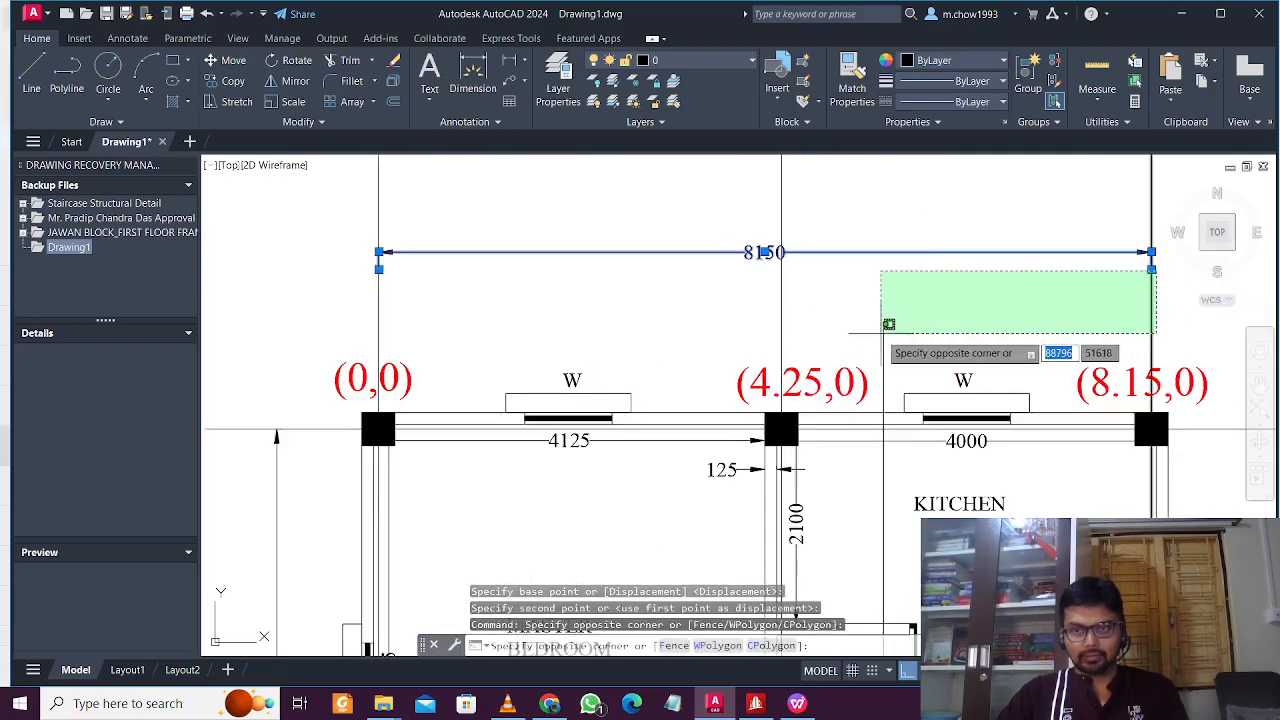
{"action": "key", "text": "Escape"}
{"action": "left_click", "coordinate": [1084, 288]}
{"action": "key", "text": "Escape"}
Step: Stretch the upper end of the offset entrance column's grid line upward past the 8150 dimension, level with the neighbouring grid lines
{"action": "left_click", "coordinate": [912, 338]}
{"action": "left_click", "coordinate": [867, 320]}
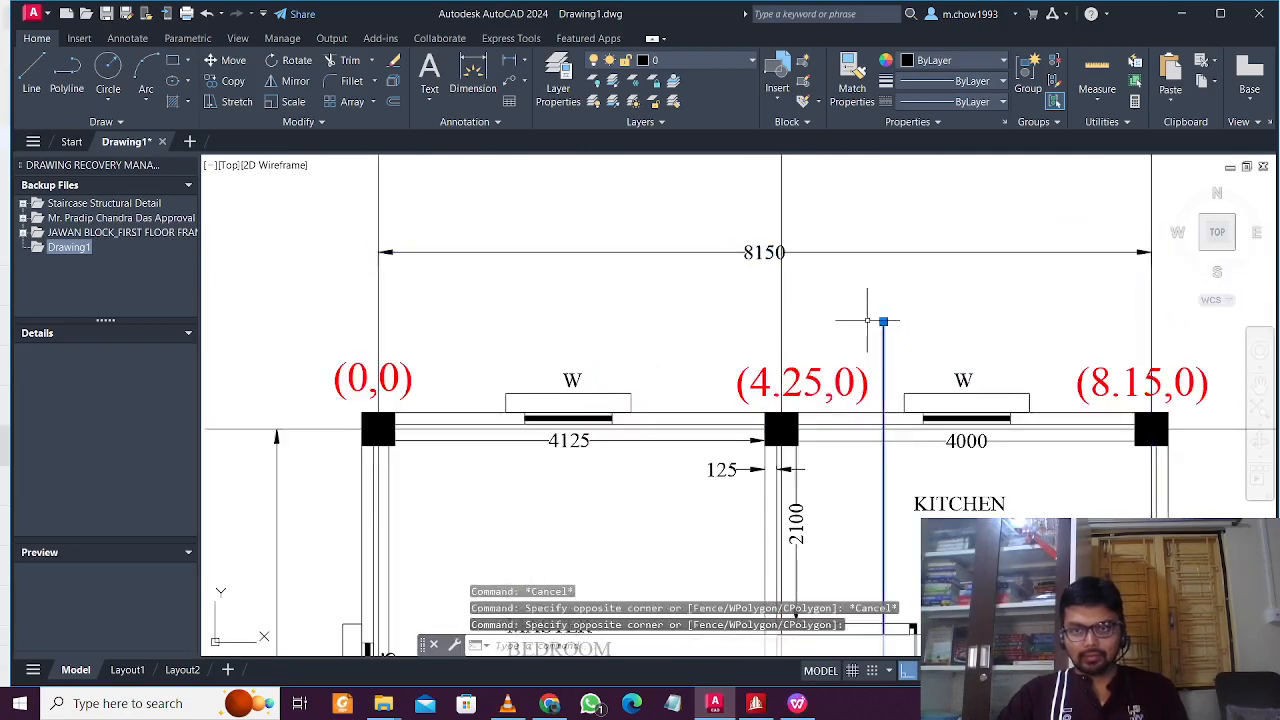
{"action": "left_click", "coordinate": [883, 321]}
{"action": "middle_click_drag", "start_coordinate": [895, 260], "coordinate": [902, 399]}
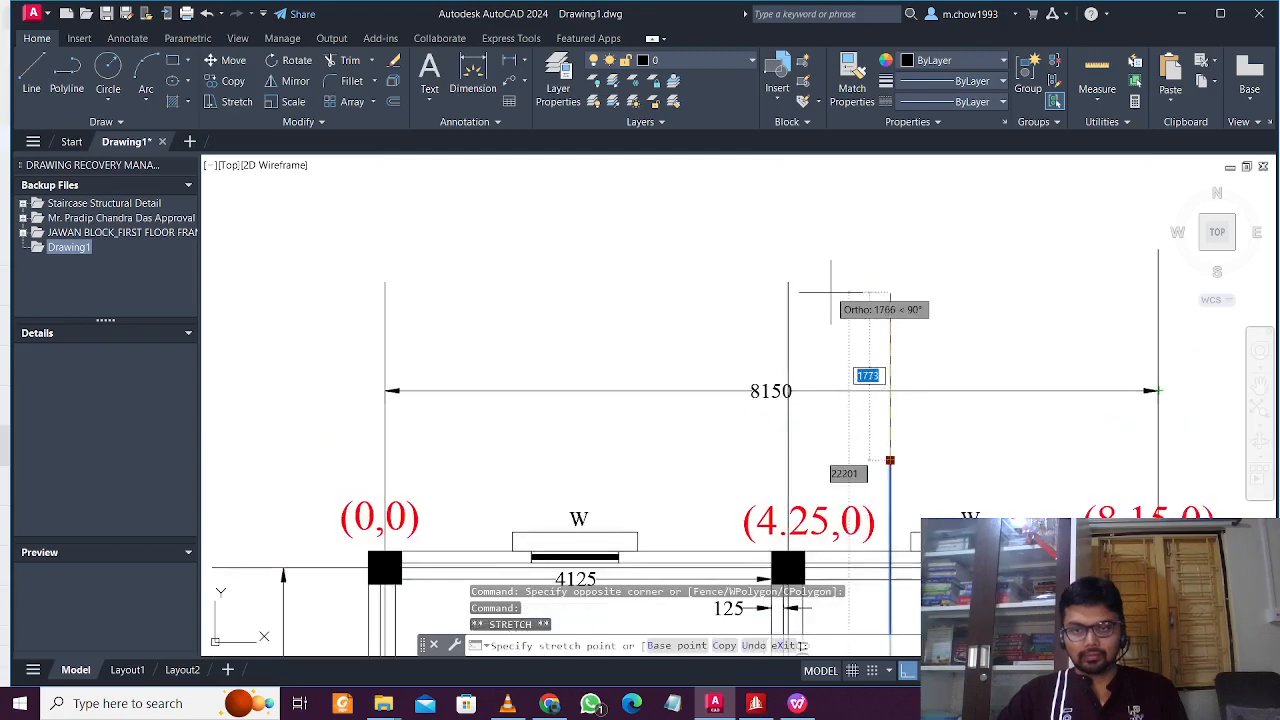
{"action": "left_click", "coordinate": [1253, 157]}
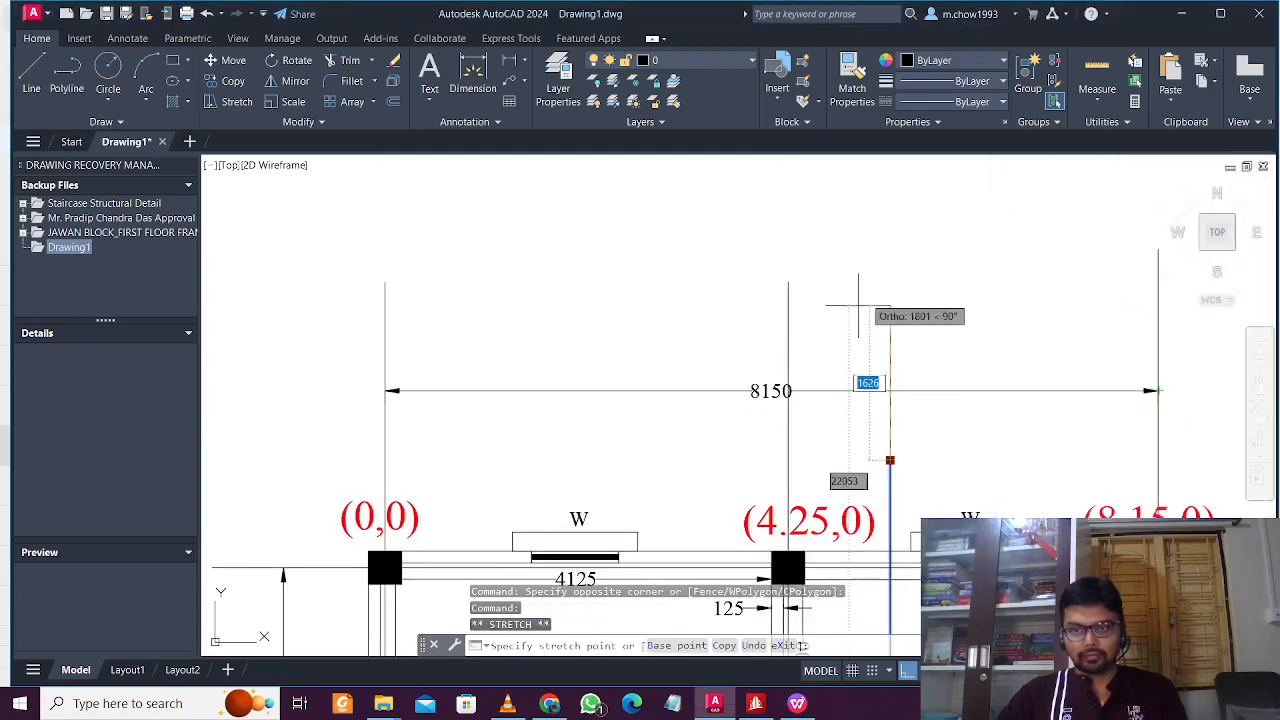
{"action": "left_click", "coordinate": [890, 282]}
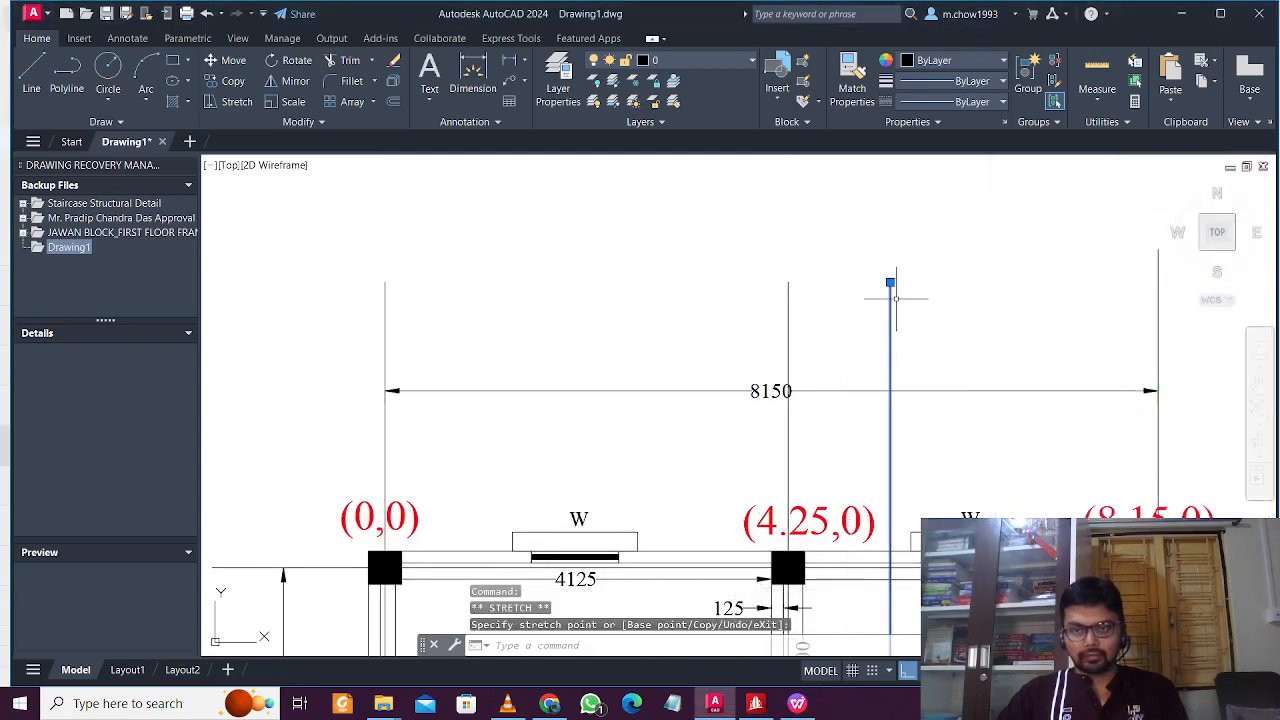
{"action": "key", "text": "Escape"}
Step: Stretch the right end of the 8150 dimension to the offset entrance column's grid line and zoom in on its value
{"action": "left_click", "coordinate": [1023, 420]}
{"action": "left_click", "coordinate": [937, 281]}
{"action": "left_click", "coordinate": [1158, 392]}
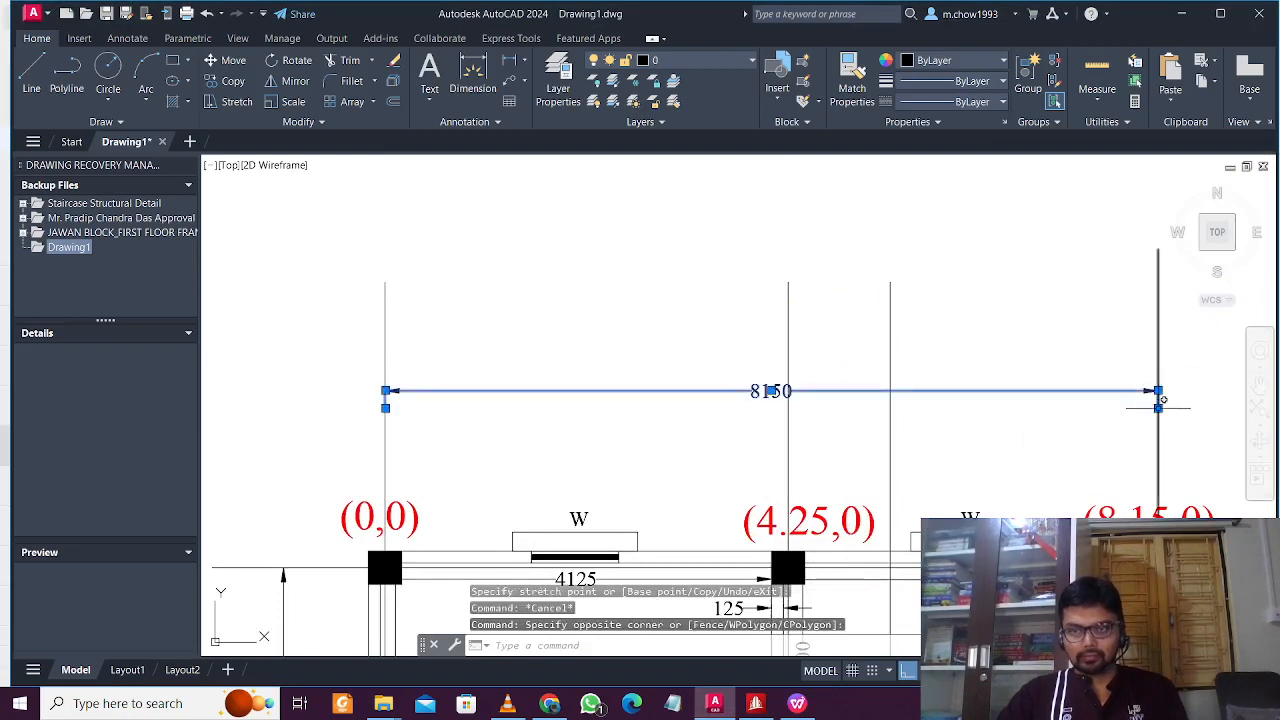
{"action": "left_click", "coordinate": [889, 410]}
{"action": "key", "text": "Escape"}
{"action": "scroll", "coordinate": [577, 414], "scroll_direction": "up", "scroll_amount": 5}
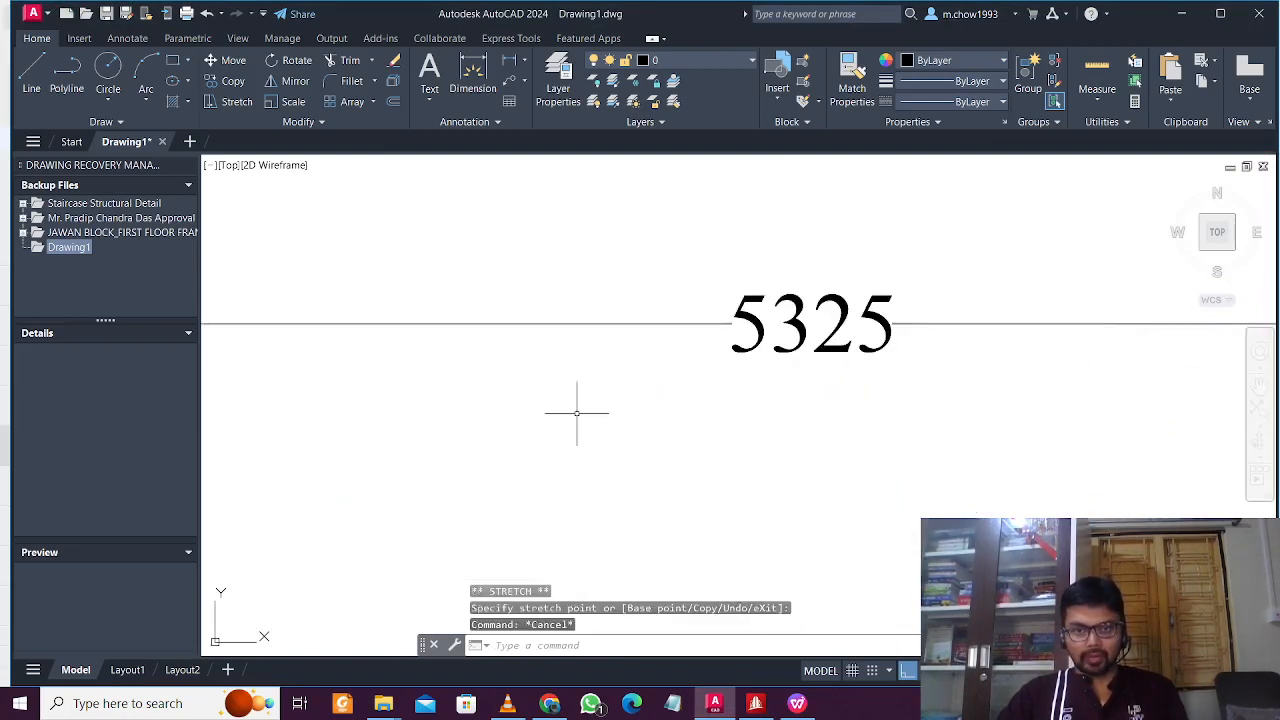
Step: Change the x value in the copied label below the offset entrance column to 5.325, making it (5.325,-13.271)
{"action": "scroll", "coordinate": [582, 405], "scroll_direction": "down", "scroll_amount": 8}
{"action": "scroll", "coordinate": [741, 412], "scroll_direction": "up", "scroll_amount": 4}
{"action": "scroll", "coordinate": [741, 413], "scroll_direction": "down", "scroll_amount": 4}
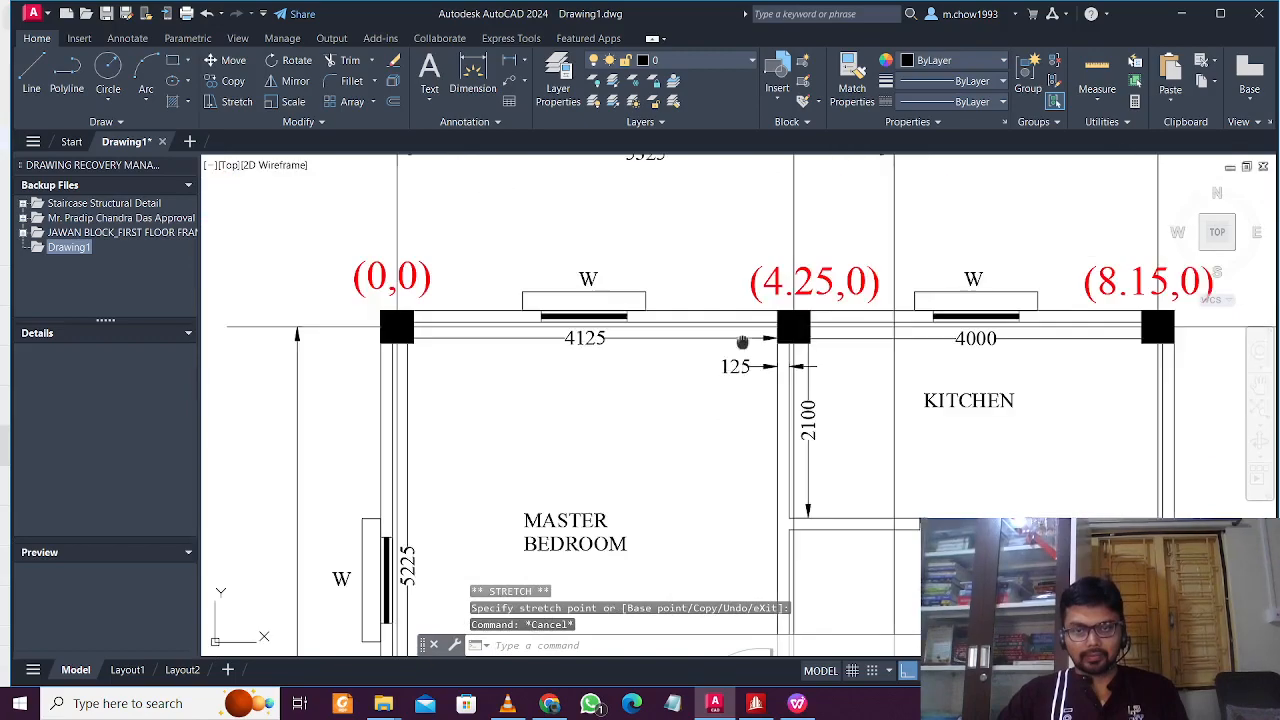
{"action": "middle_click_drag", "start_coordinate": [743, 346], "coordinate": [738, 150]}
{"action": "middle_click_drag", "start_coordinate": [836, 640], "coordinate": [837, 440]}
{"action": "middle_click_drag", "start_coordinate": [872, 600], "coordinate": [881, 200]}
{"action": "middle_click_drag", "start_coordinate": [865, 528], "coordinate": [837, 240]}
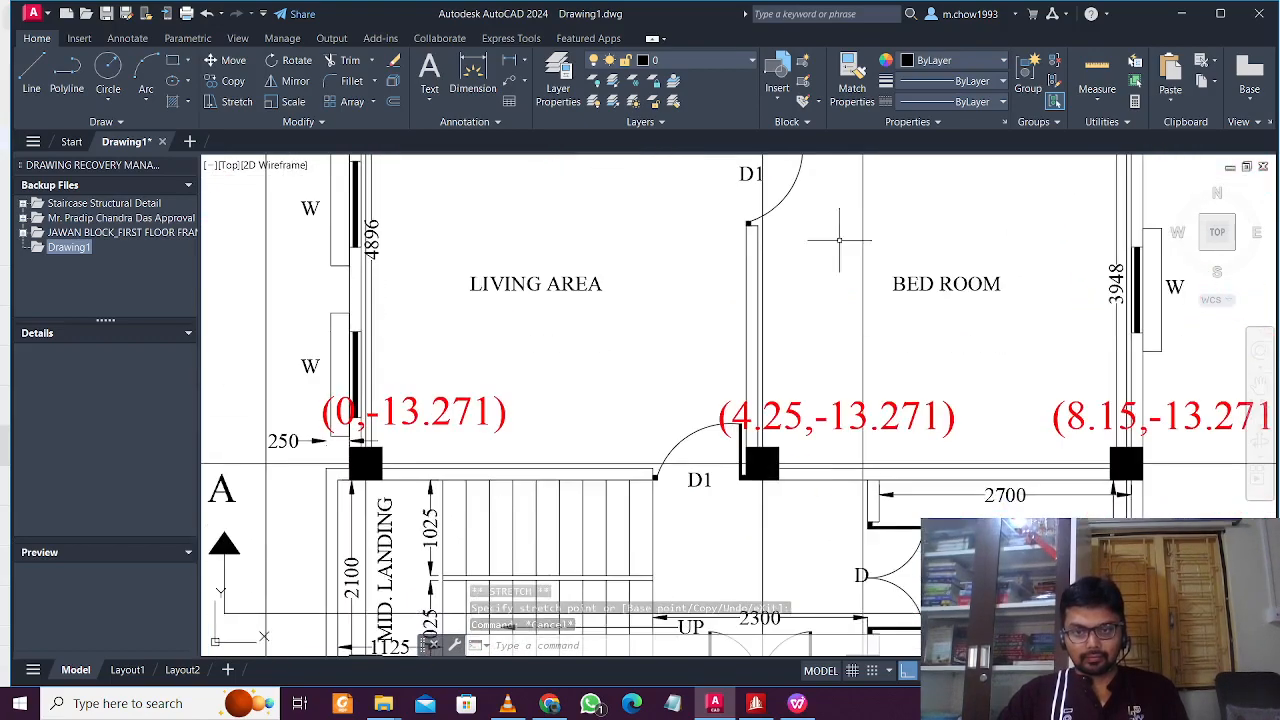
{"action": "middle_click_drag", "start_coordinate": [837, 626], "coordinate": [831, 230]}
{"action": "scroll", "coordinate": [818, 386], "scroll_direction": "up", "scroll_amount": 5}
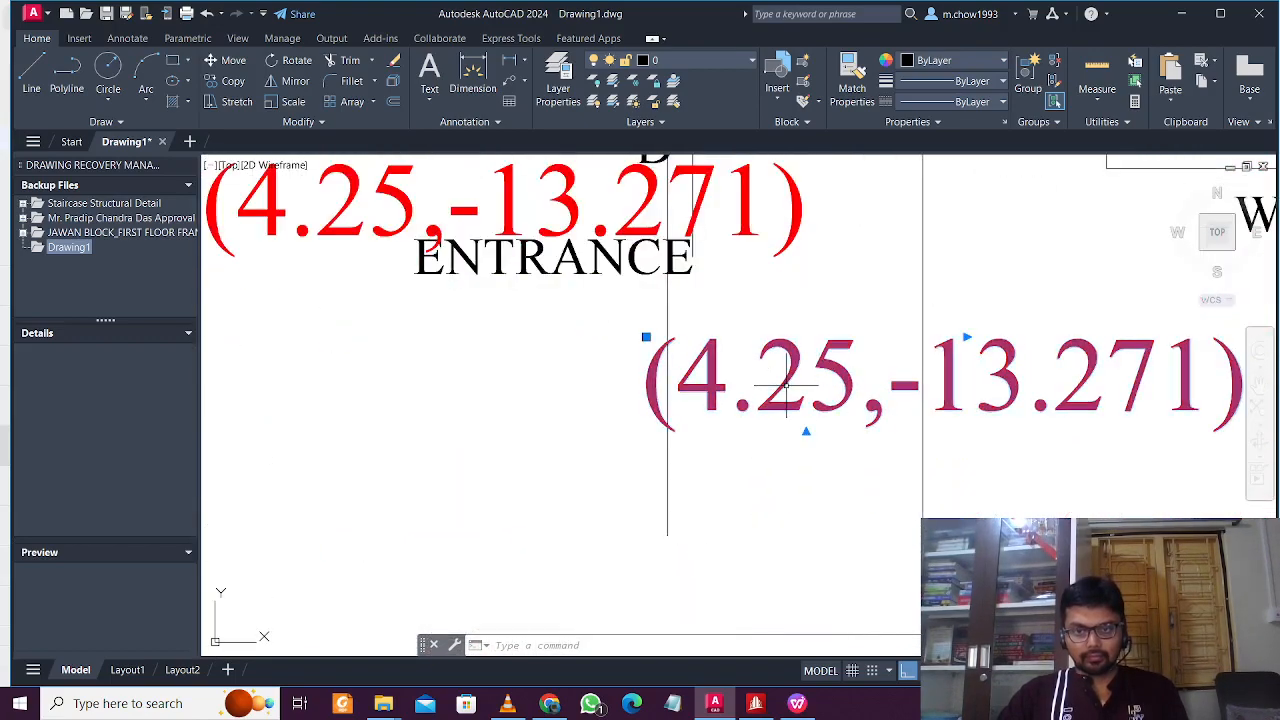
{"action": "double_click", "coordinate": [800, 392]}
{"action": "left_click_drag", "start_coordinate": [855, 377], "coordinate": [678, 385]}
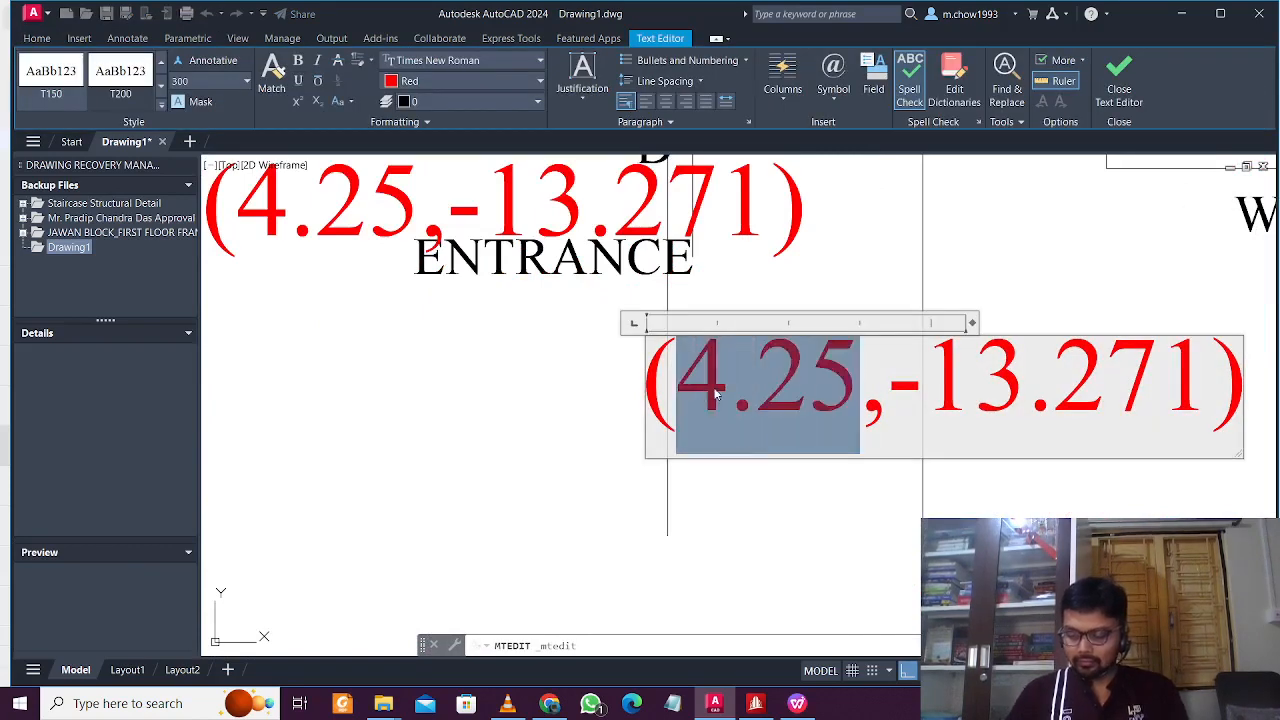
{"action": "type", "text": "5.3"}
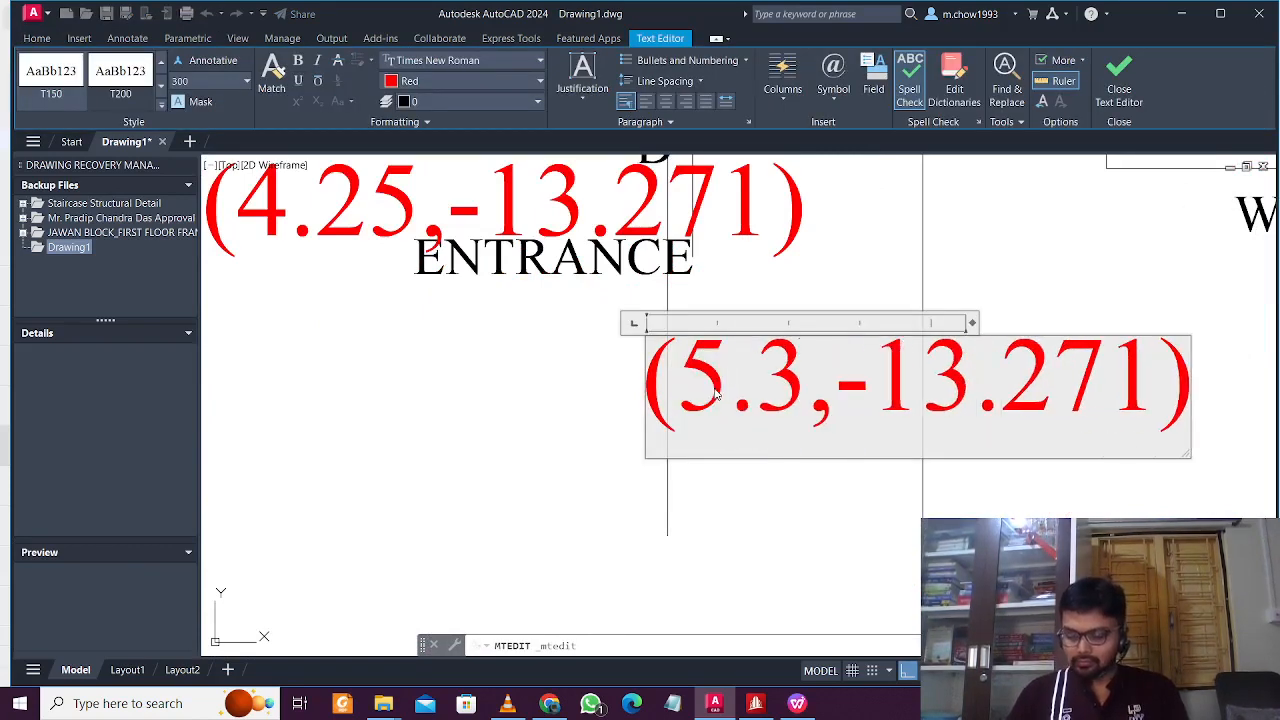
{"action": "type", "text": "25"}
{"action": "left_click", "coordinate": [640, 468]}
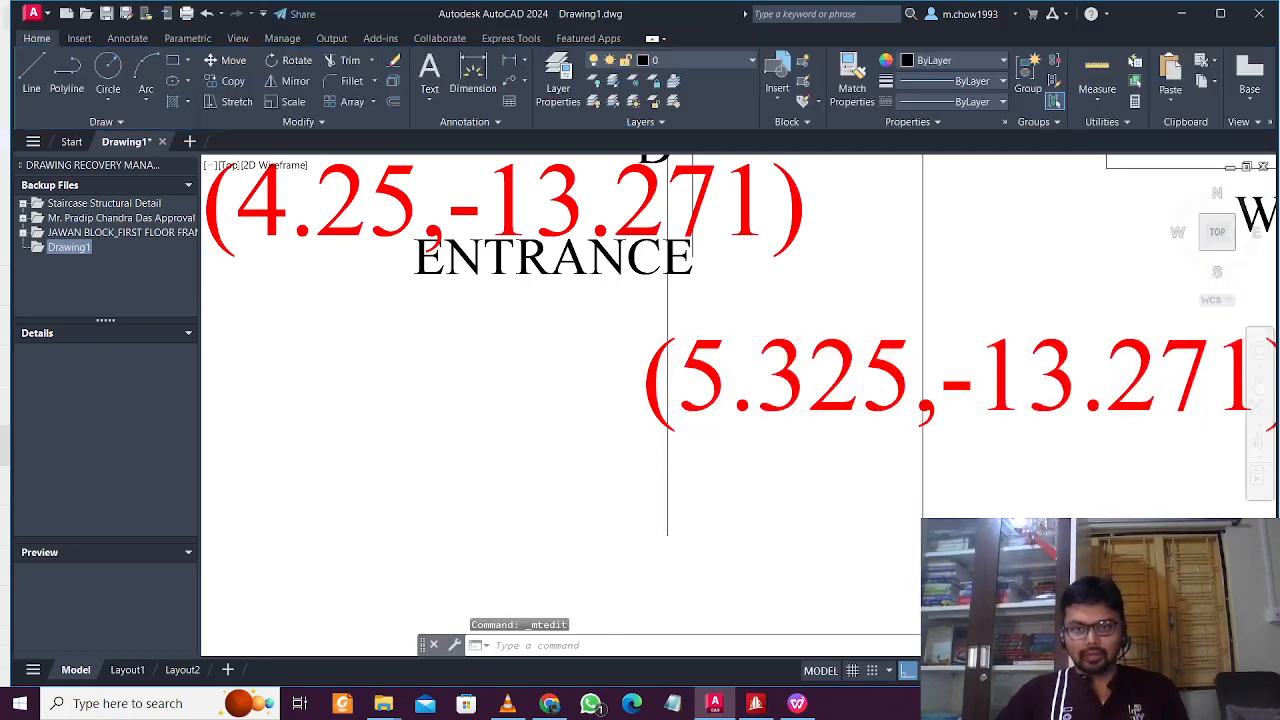
Step: Switch to the WPS spreadsheet and replace the x coordinate in cell B17 with 5.325
{"action": "scroll", "coordinate": [655, 434], "scroll_direction": "down", "scroll_amount": 3}
{"action": "middle_click_drag", "start_coordinate": [665, 366], "coordinate": [665, 392]}
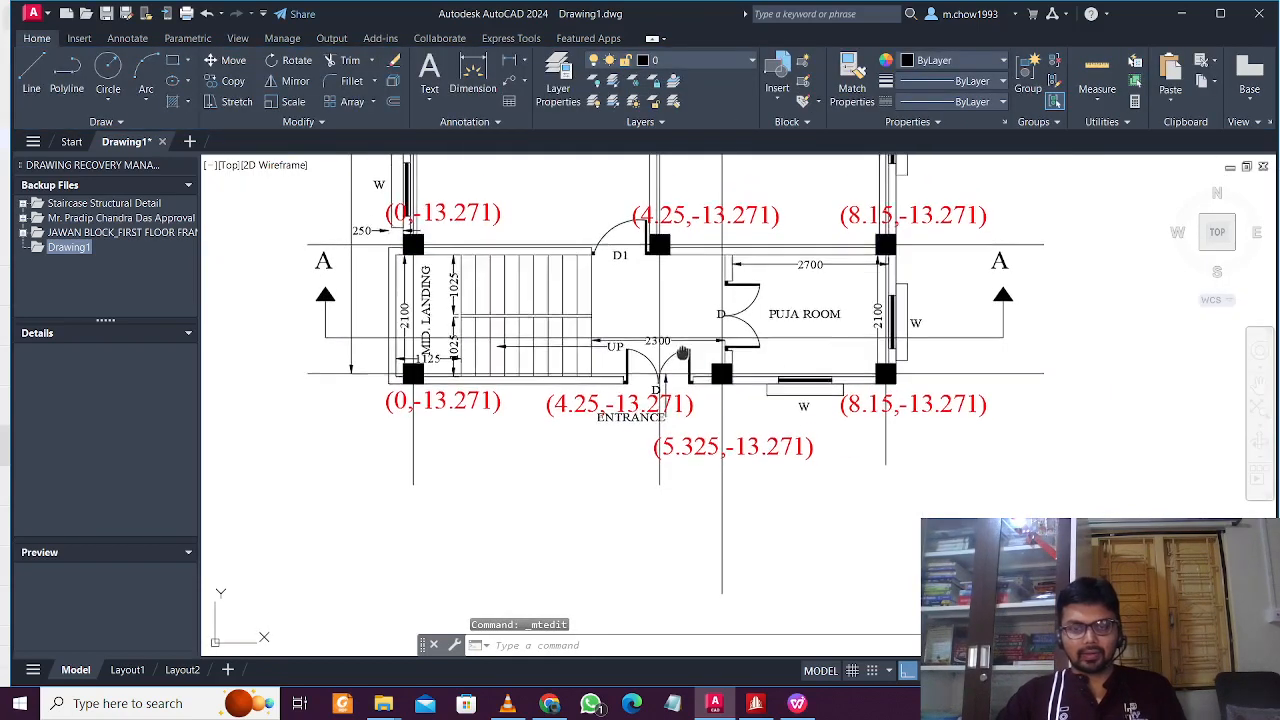
{"action": "middle_click_drag", "start_coordinate": [656, 264], "coordinate": [656, 299]}
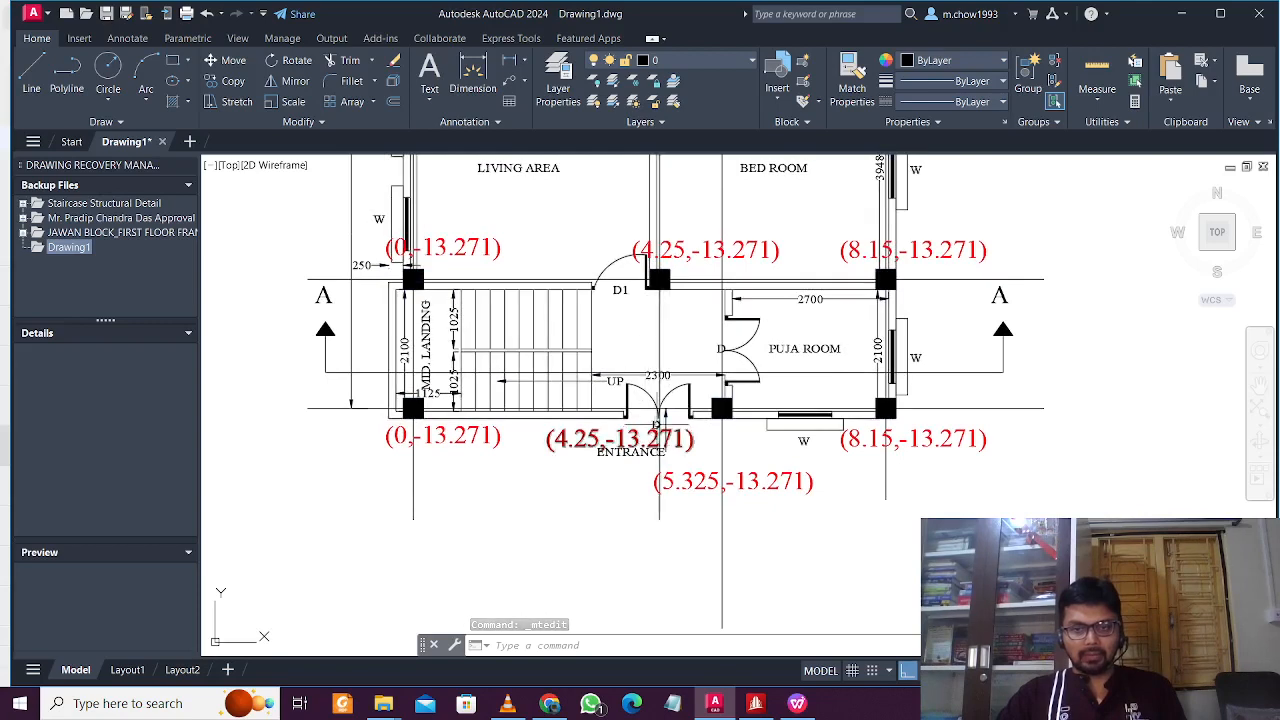
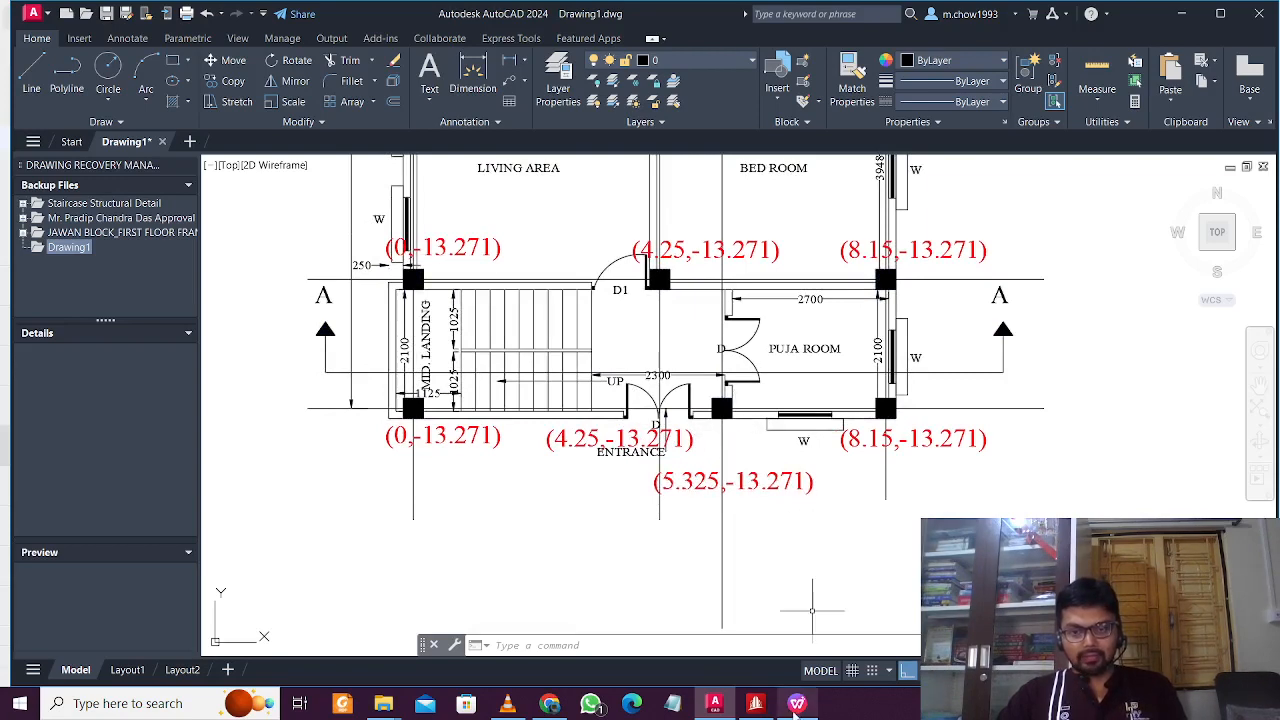
{"action": "left_click", "coordinate": [796, 708]}
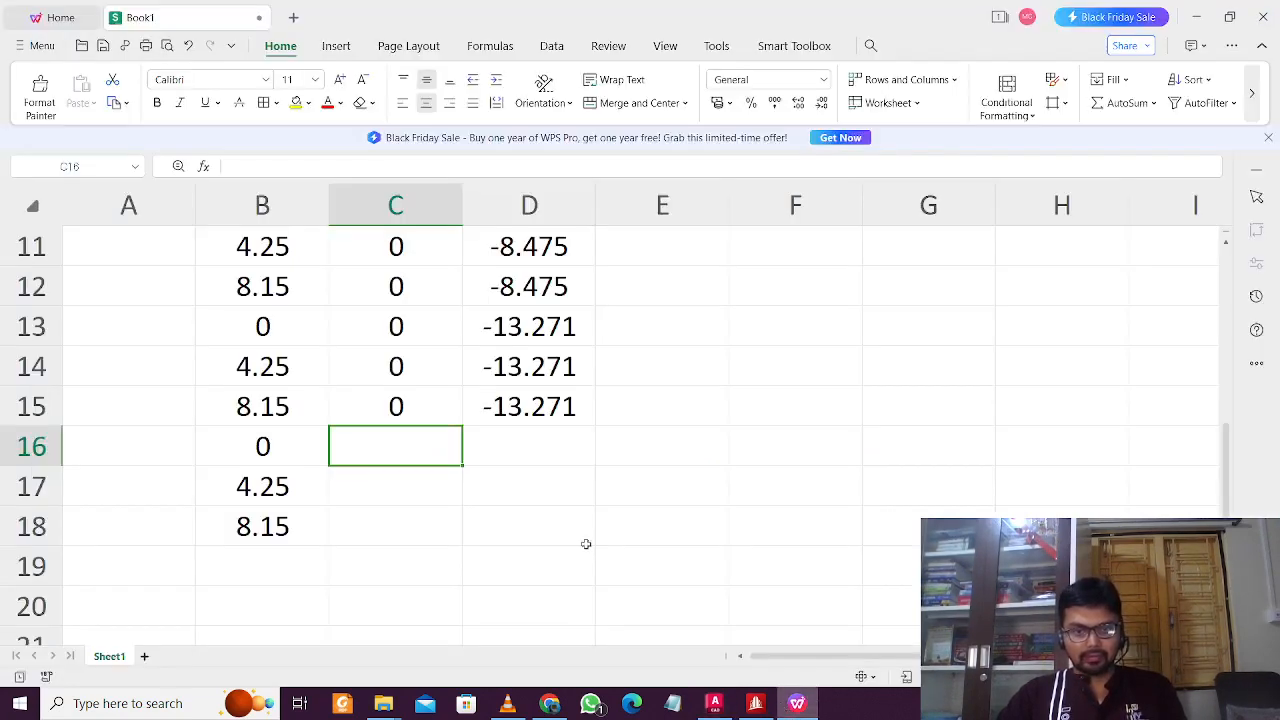
{"action": "left_click", "coordinate": [546, 449]}
{"action": "left_click", "coordinate": [402, 445]}
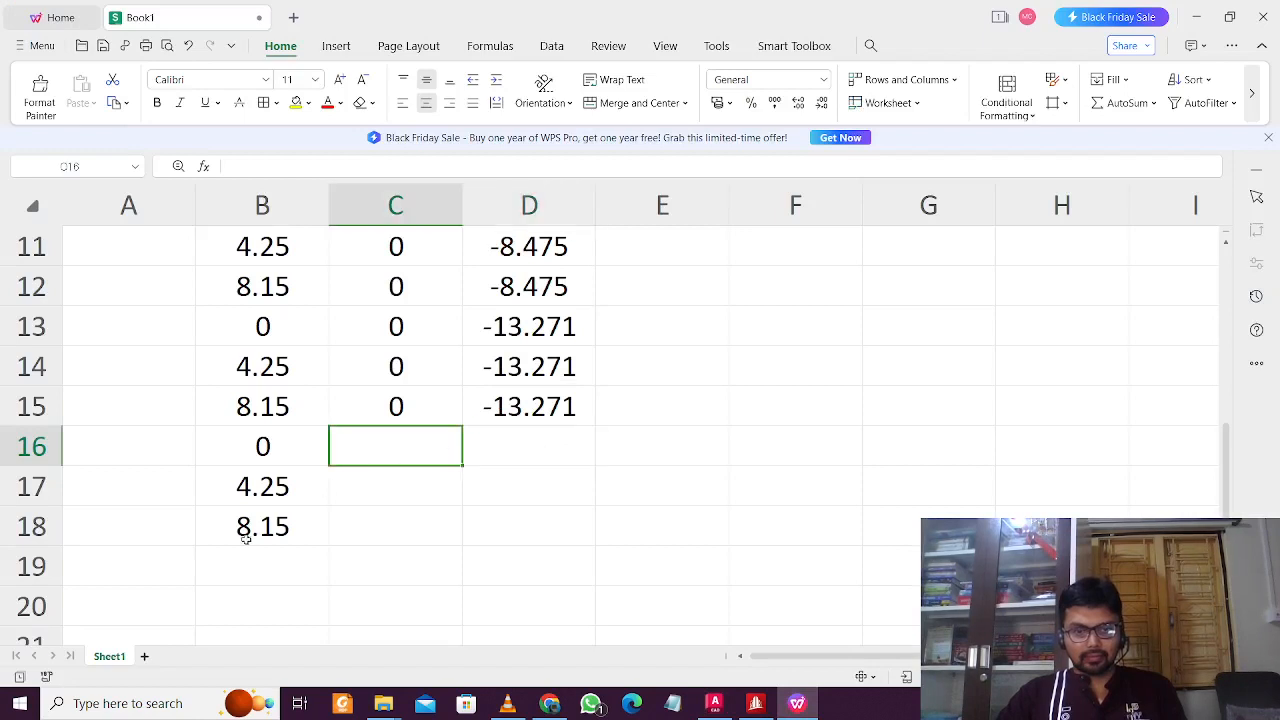
{"action": "left_click", "coordinate": [267, 484]}
{"action": "type", "text": "5.3"}
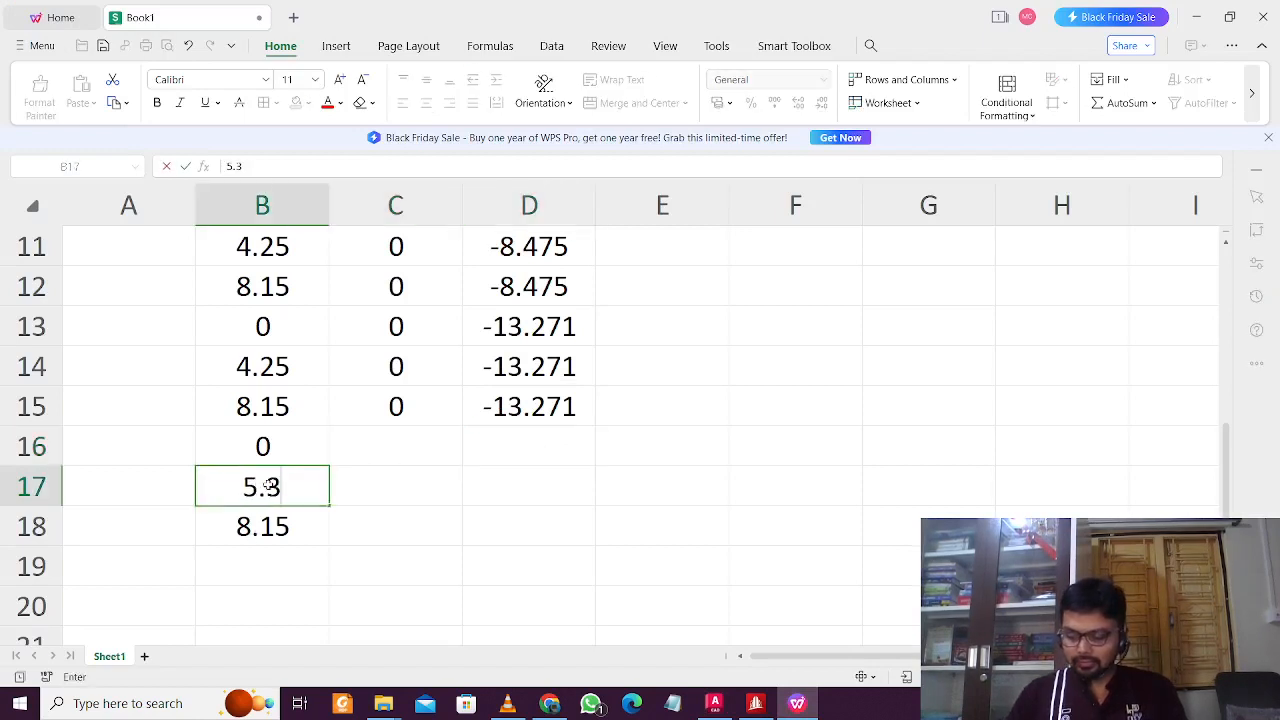
{"action": "type", "text": "25"}
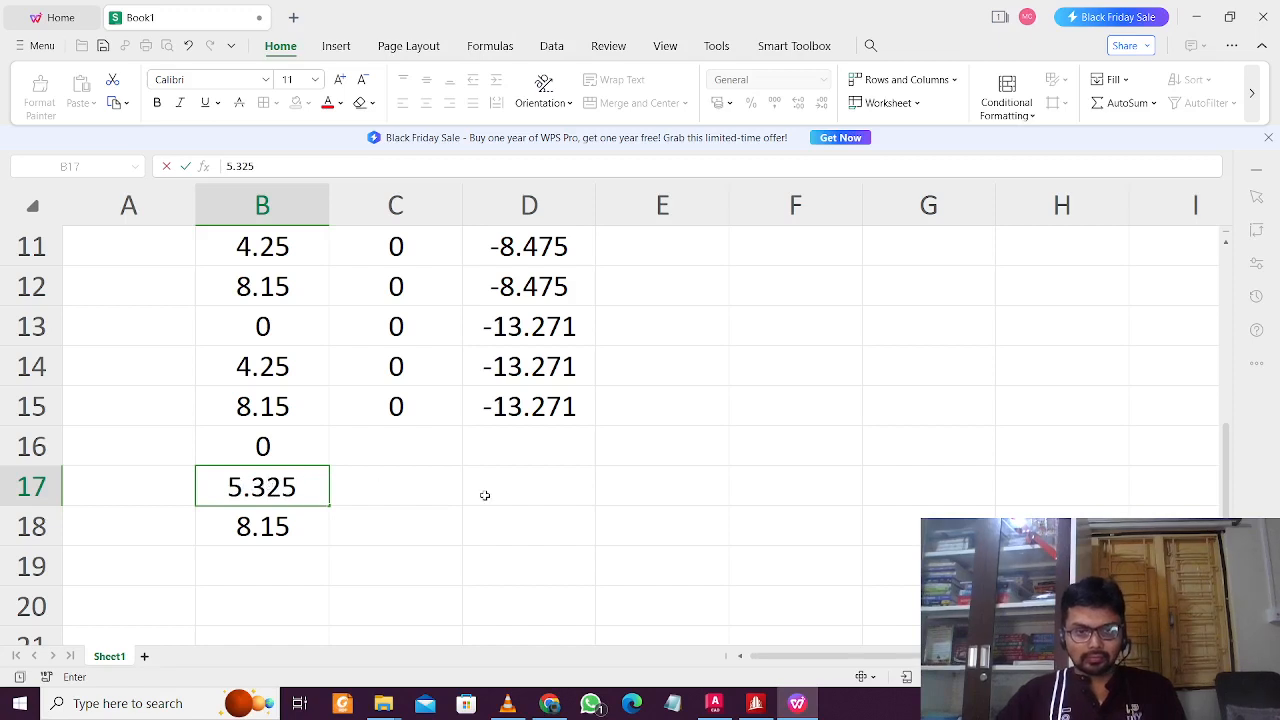
{"action": "left_click", "coordinate": [483, 494]}
Step: Copy the 0 from cell C15 into cells C16 to C18
{"action": "left_click", "coordinate": [386, 441]}
{"action": "left_click", "coordinate": [436, 403]}
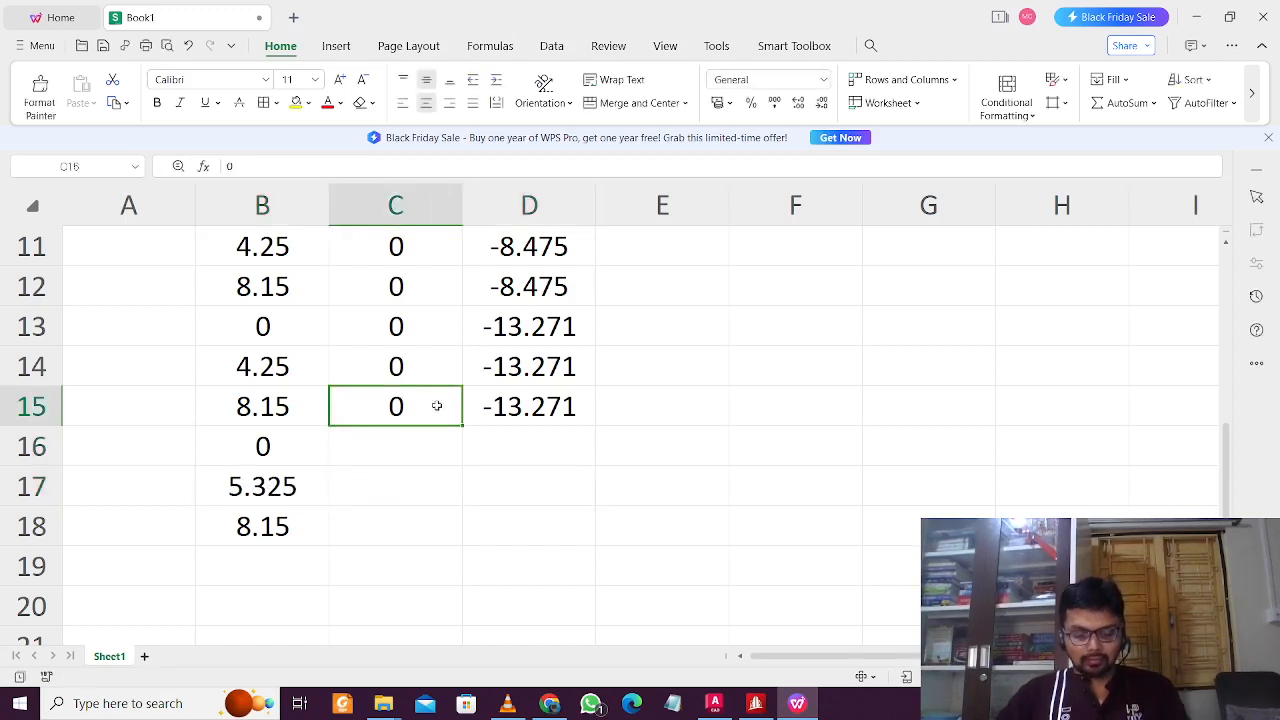
{"action": "key", "text": "ctrl+c"}
{"action": "left_click_drag", "start_coordinate": [414, 449], "coordinate": [414, 520]}
{"action": "key", "text": "ctrl+v"}
{"action": "left_click", "coordinate": [543, 437]}
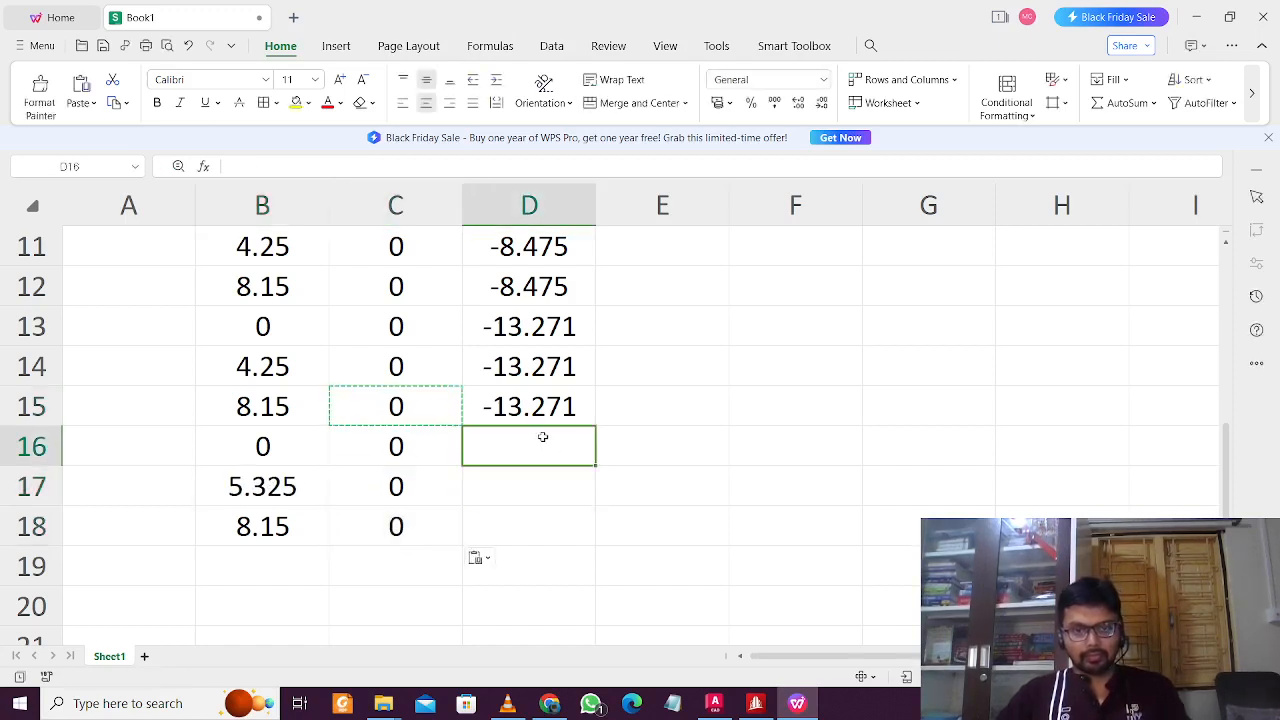
{"action": "key", "text": "Escape"}
Step: Switch to AutoCAD and check the overall vertical dimension running down to the entrance-side column row
{"action": "left_click", "coordinate": [760, 706]}
{"action": "left_click", "coordinate": [758, 706]}
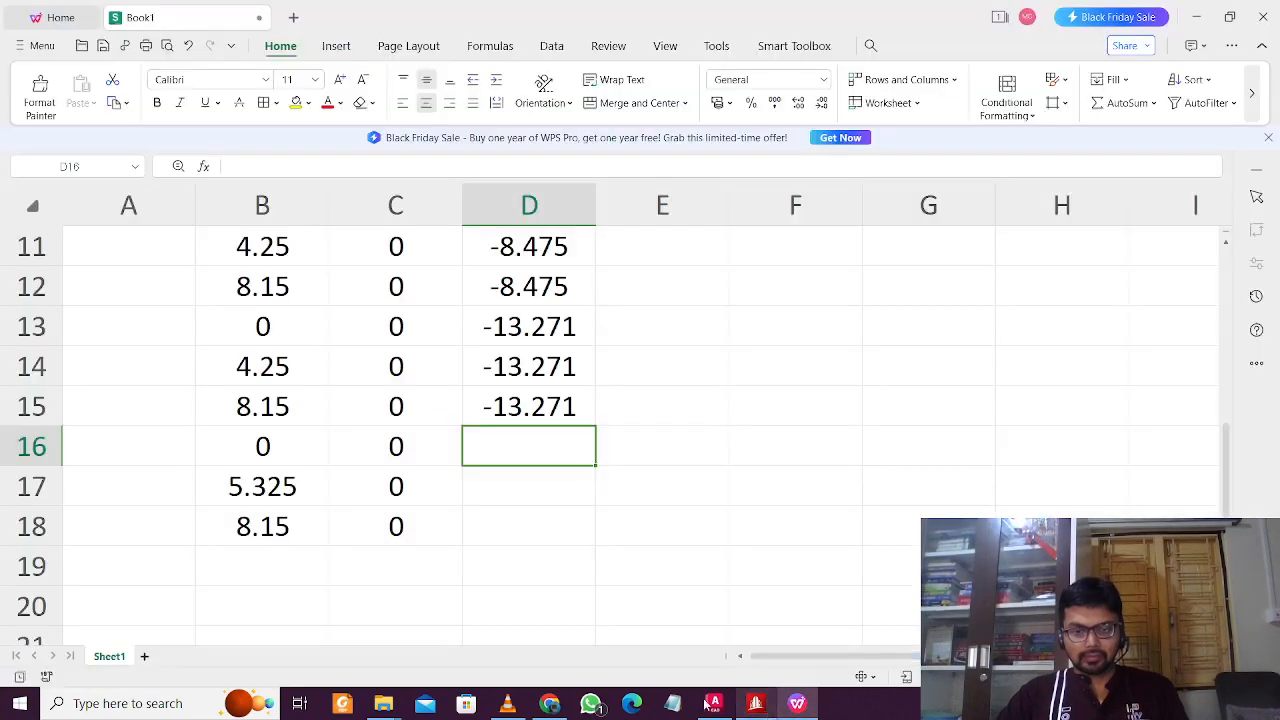
{"action": "left_click", "coordinate": [708, 705]}
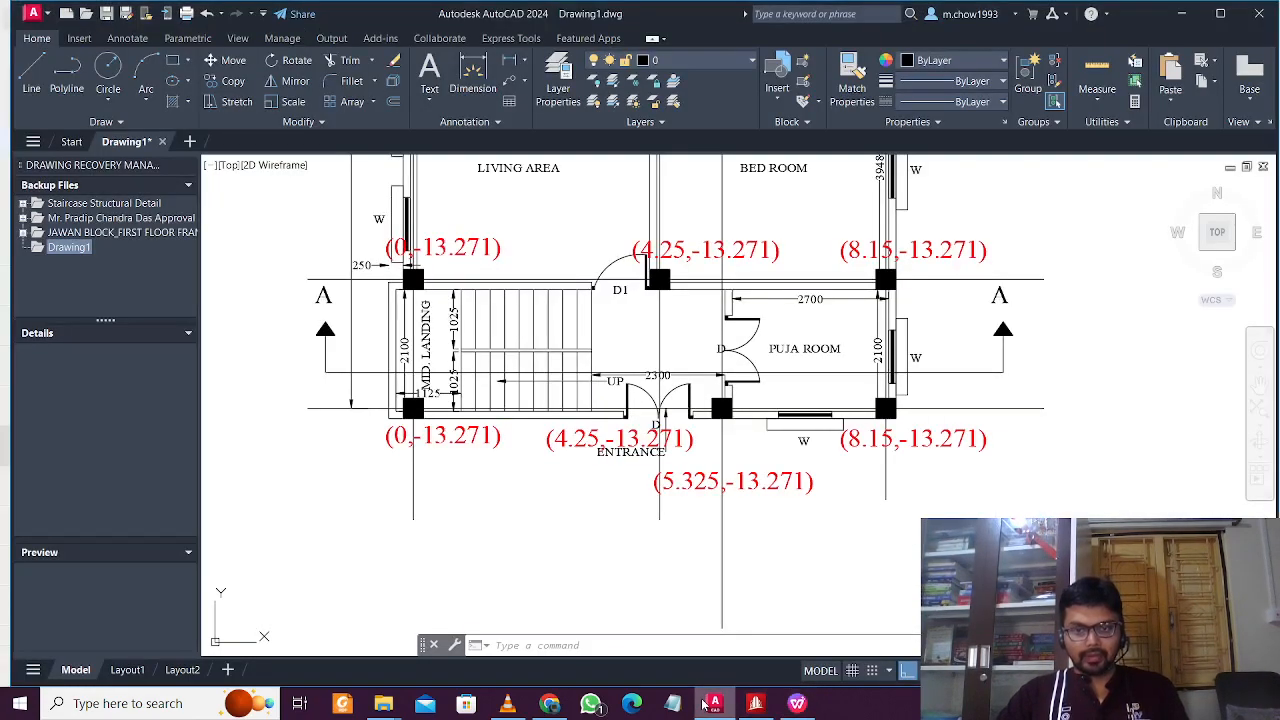
{"action": "left_click", "coordinate": [706, 705]}
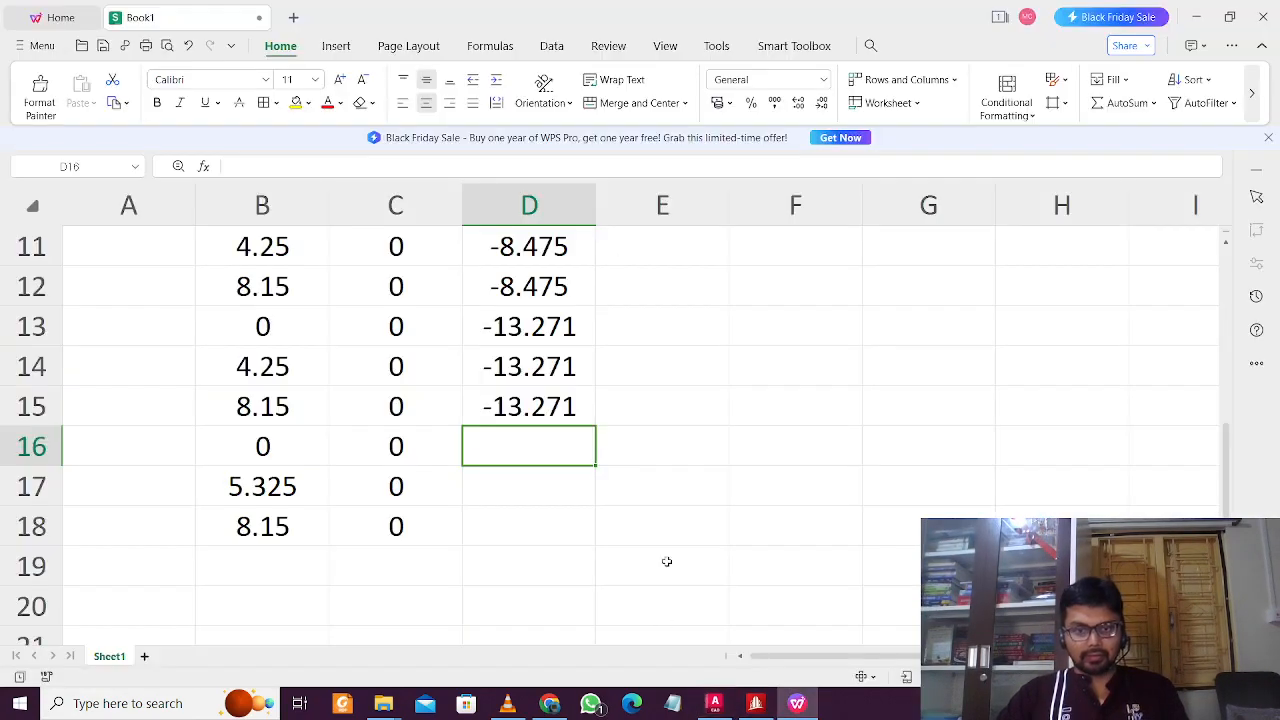
{"action": "left_click", "coordinate": [714, 705]}
{"action": "middle_click_drag", "start_coordinate": [657, 525], "coordinate": [667, 576]}
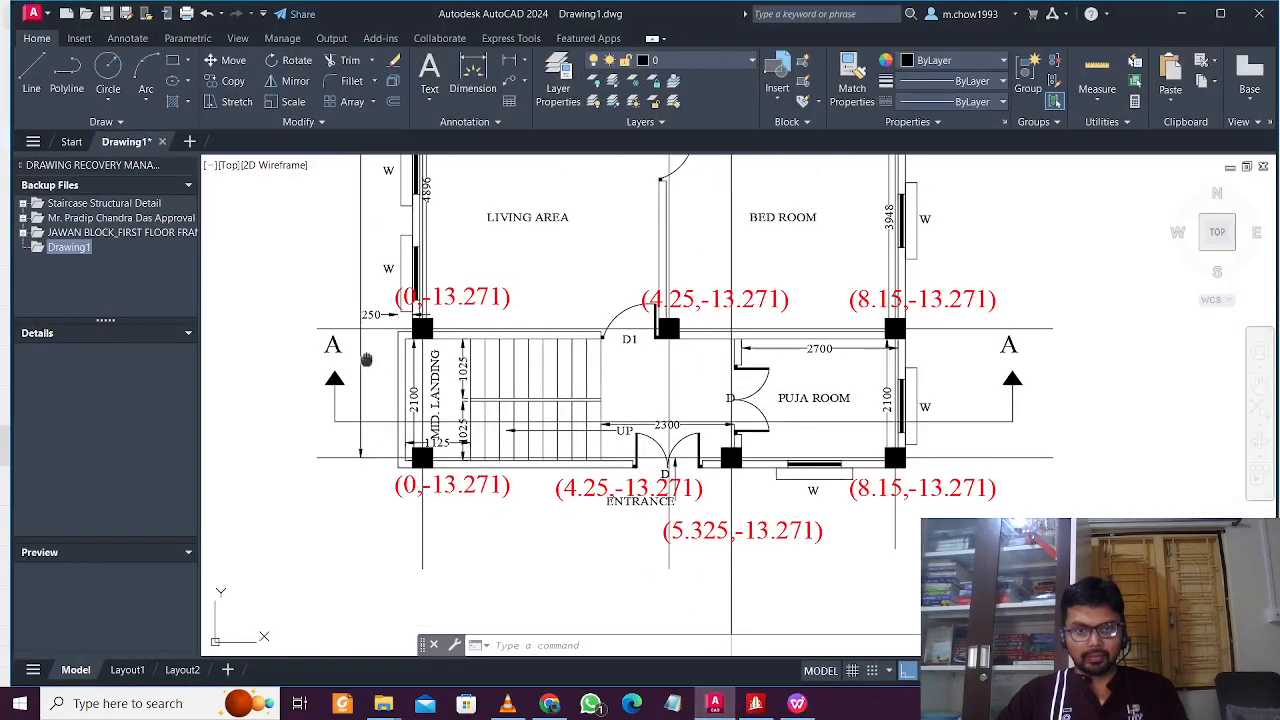
{"action": "middle_click_drag", "start_coordinate": [366, 360], "coordinate": [437, 528]}
{"action": "scroll", "coordinate": [474, 272], "scroll_direction": "up", "scroll_amount": 4}
{"action": "scroll", "coordinate": [474, 272], "scroll_direction": "down", "scroll_amount": 2}
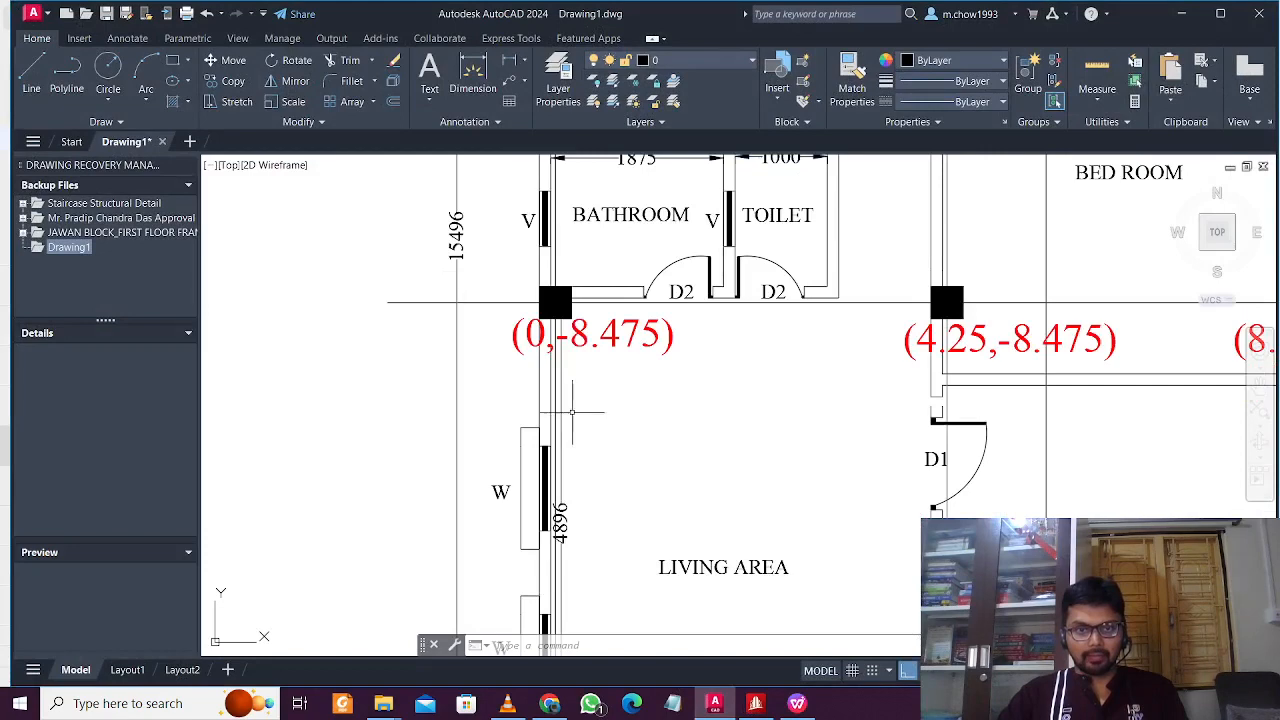
Step: Change the y value in the (0,-13.271) label below the mid-landing corner column to -15.496
{"action": "middle_click_drag", "start_coordinate": [572, 412], "coordinate": [576, 210]}
{"action": "middle_click_drag", "start_coordinate": [619, 573], "coordinate": [606, 208]}
{"action": "scroll", "coordinate": [628, 451], "scroll_direction": "up", "scroll_amount": 2}
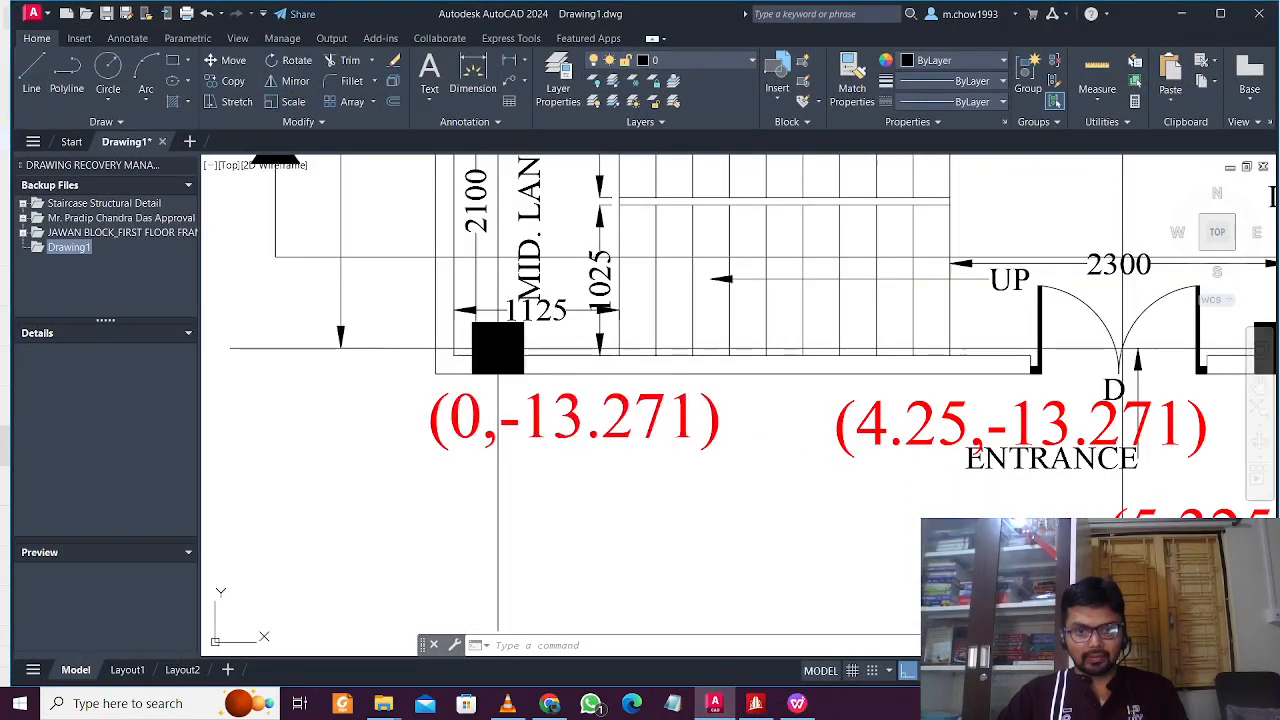
{"action": "double_click", "coordinate": [695, 428]}
{"action": "left_click_drag", "start_coordinate": [695, 428], "coordinate": [565, 430]}
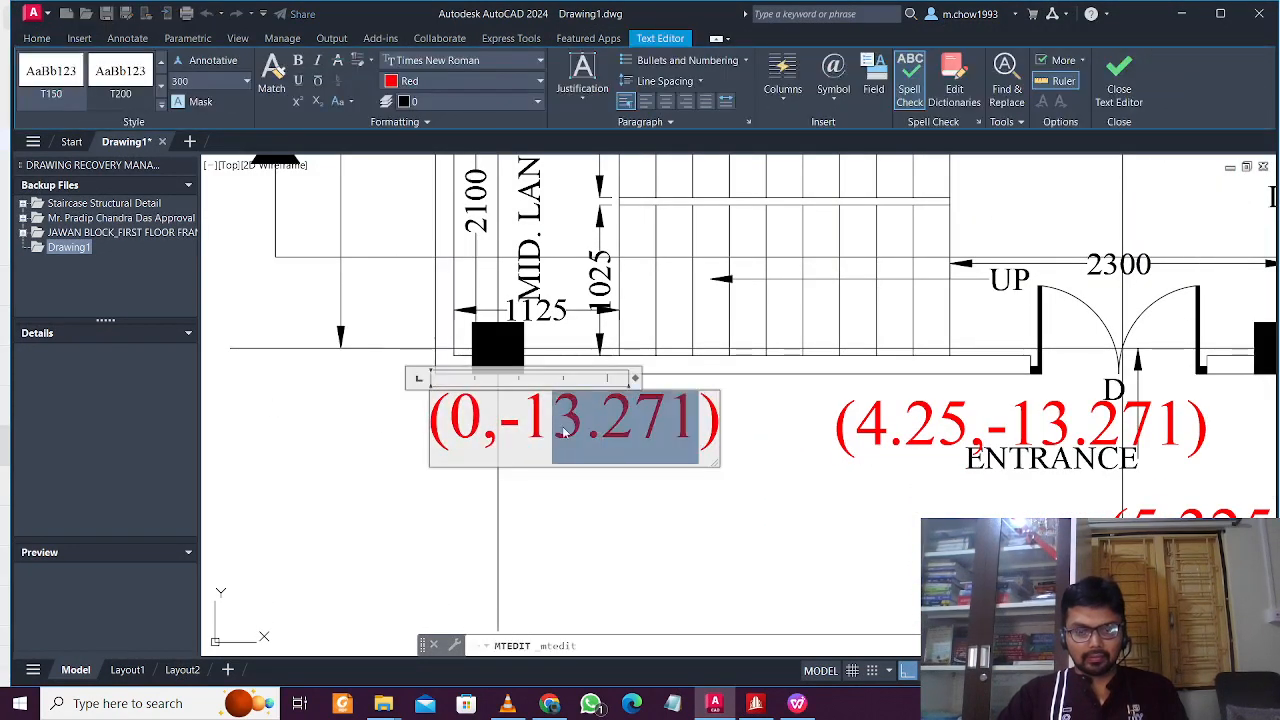
{"action": "type", "text": "5.4"}
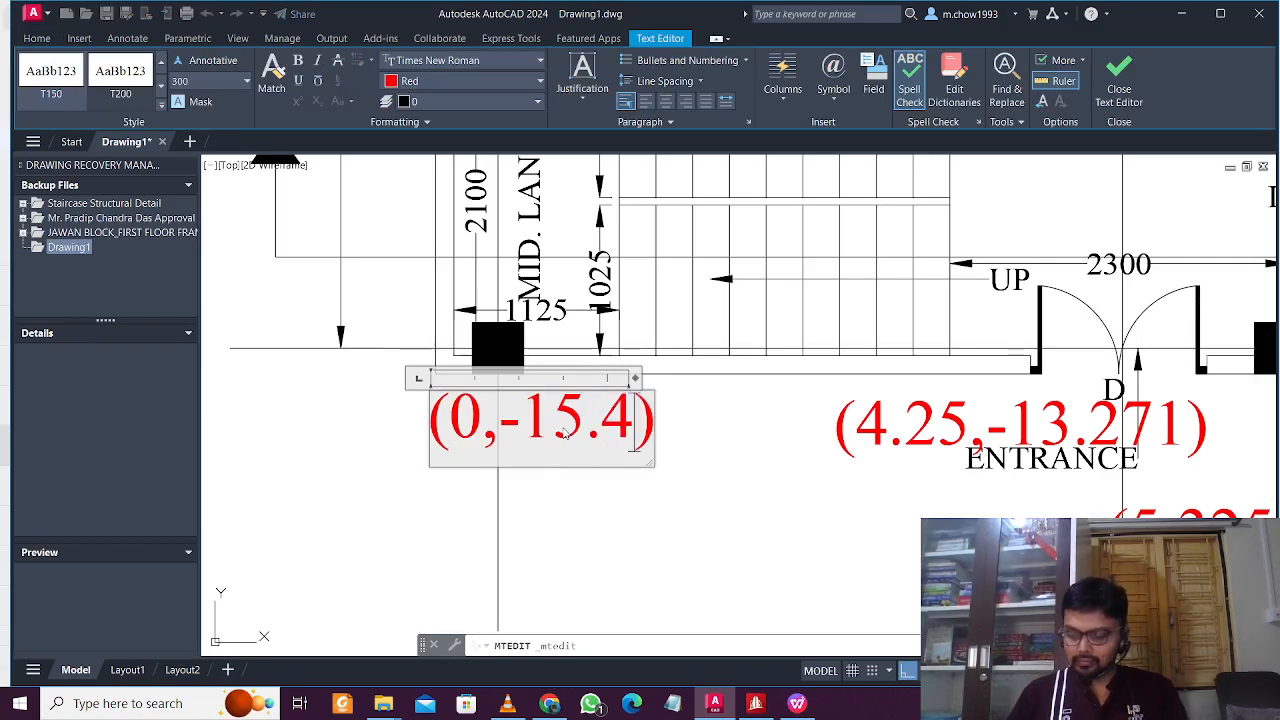
{"action": "type", "text": "96"}
Step: Copy the -15.496 value from the mid-landing corner column's label and leave the text editor
{"action": "key", "text": "shift+Left"}
{"action": "key", "text": "shift+Left"}
{"action": "key", "text": "shift+Left"}
{"action": "key", "text": "shift+Left"}
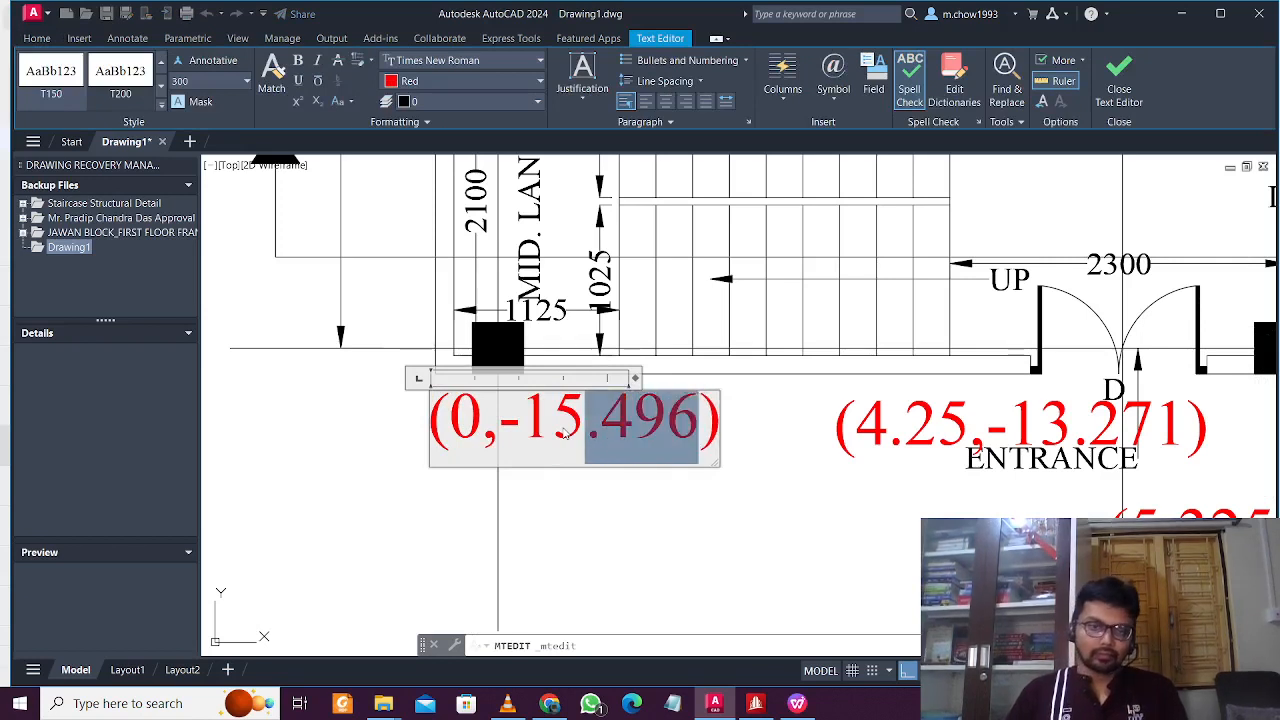
{"action": "key", "text": "shift+Left"}
{"action": "key", "text": "shift+Left"}
{"action": "key", "text": "shift+Left"}
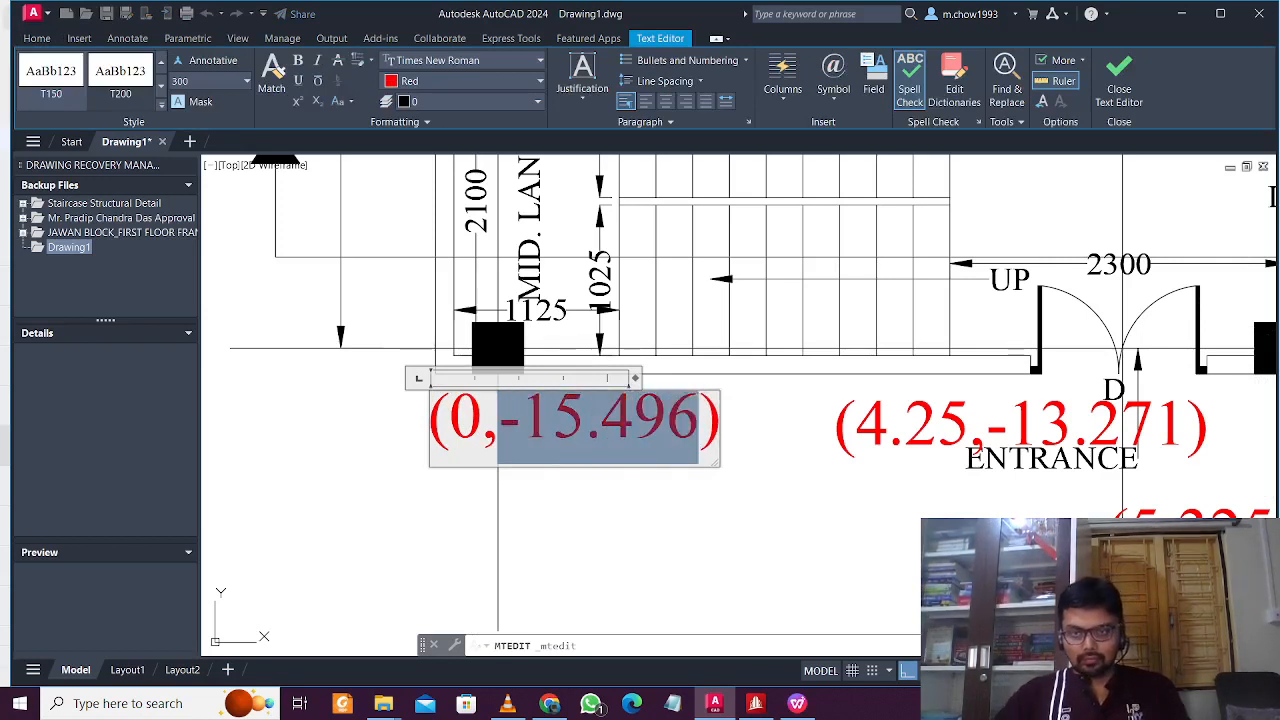
{"action": "left_click", "coordinate": [1002, 430]}
Step: Delete the (4.25,-13.271) label overlapping the ENTRANCE text
{"action": "mouse_move", "coordinate": [1002, 430]}
{"action": "middle_mouse_down"}
{"action": "mouse_move", "coordinate": [831, 458]}
{"action": "mouse_move", "coordinate": [788, 435]}
{"action": "middle_mouse_up"}
{"action": "left_click", "coordinate": [690, 428]}
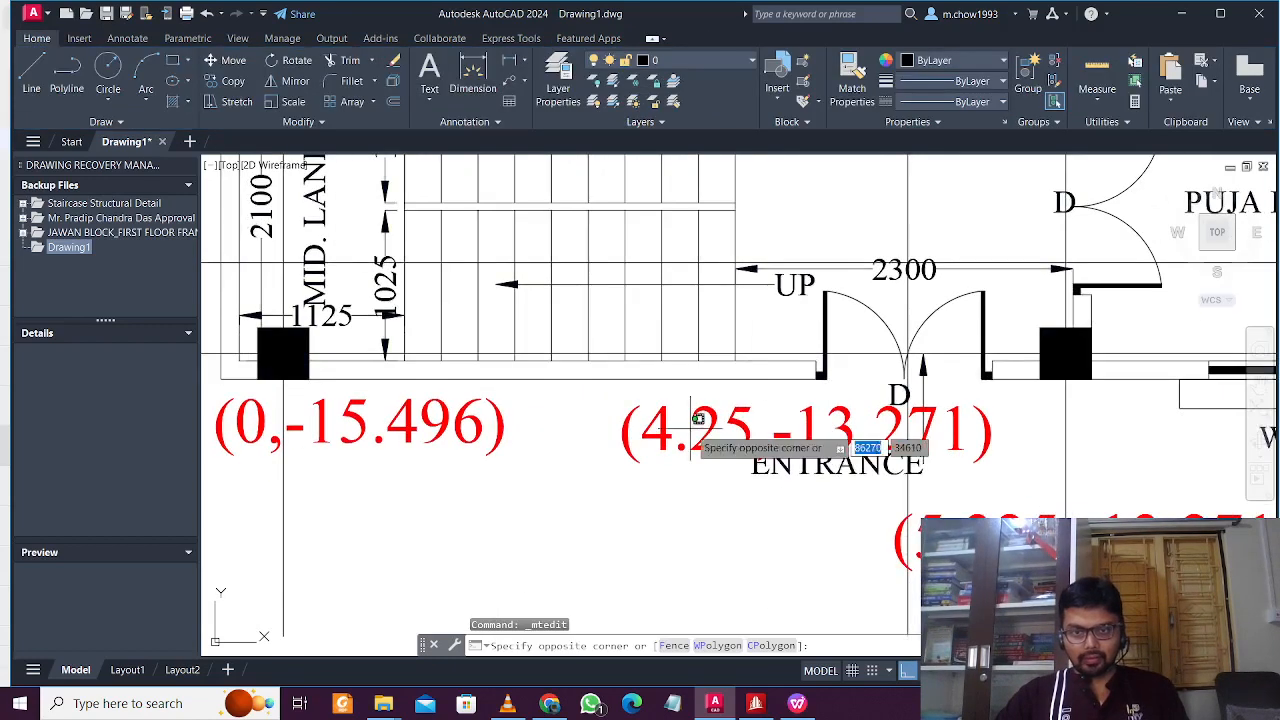
{"action": "left_click", "coordinate": [632, 428]}
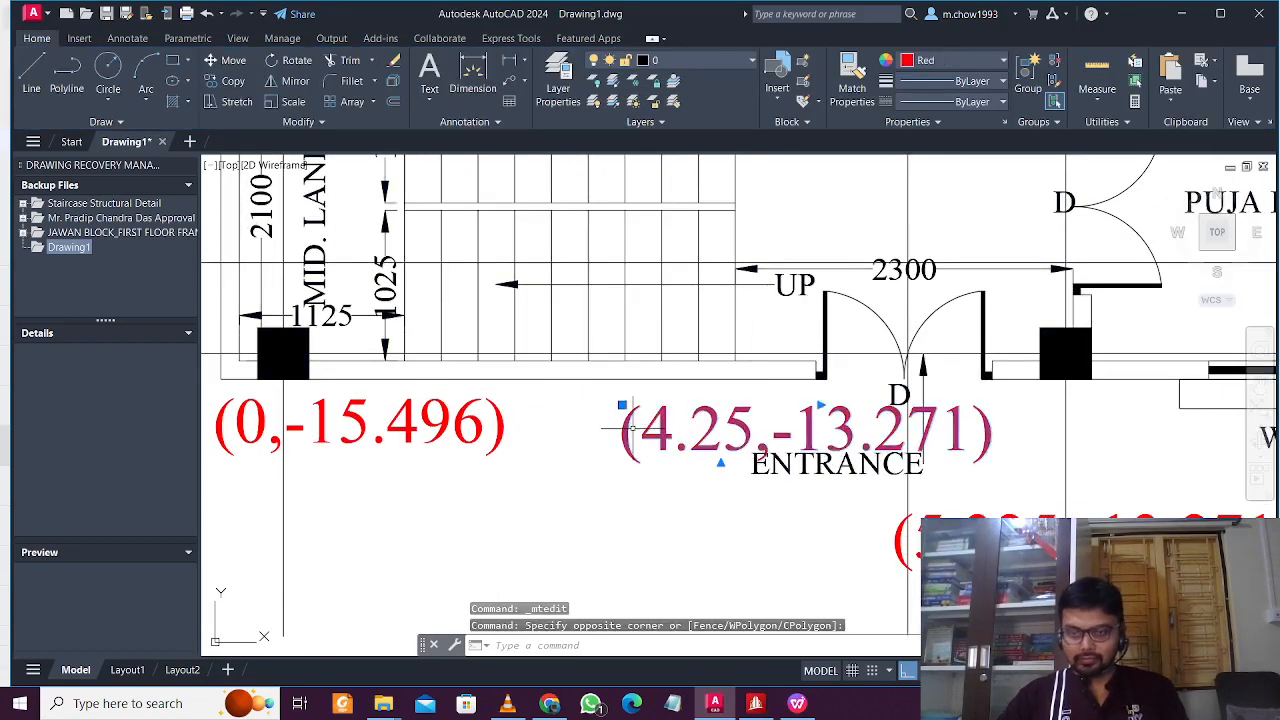
{"action": "key", "text": "Delete"}
{"action": "scroll", "coordinate": [634, 423], "scroll_direction": "down", "scroll_amount": 3}
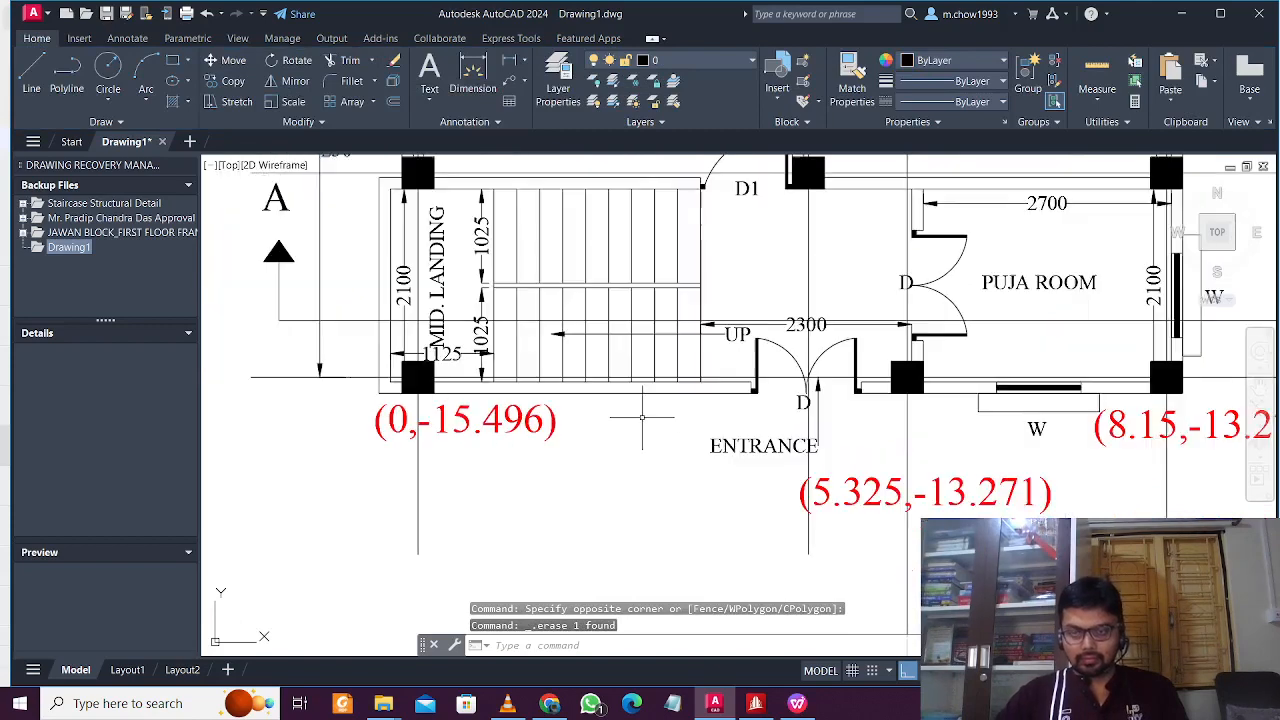
Step: Replace the y value in the offset entrance column's (5.325,-13.271) label with the copied -15.496
{"action": "scroll", "coordinate": [880, 494], "scroll_direction": "up", "scroll_amount": 3}
{"action": "left_click", "coordinate": [955, 496]}
{"action": "double_click", "coordinate": [800, 495]}
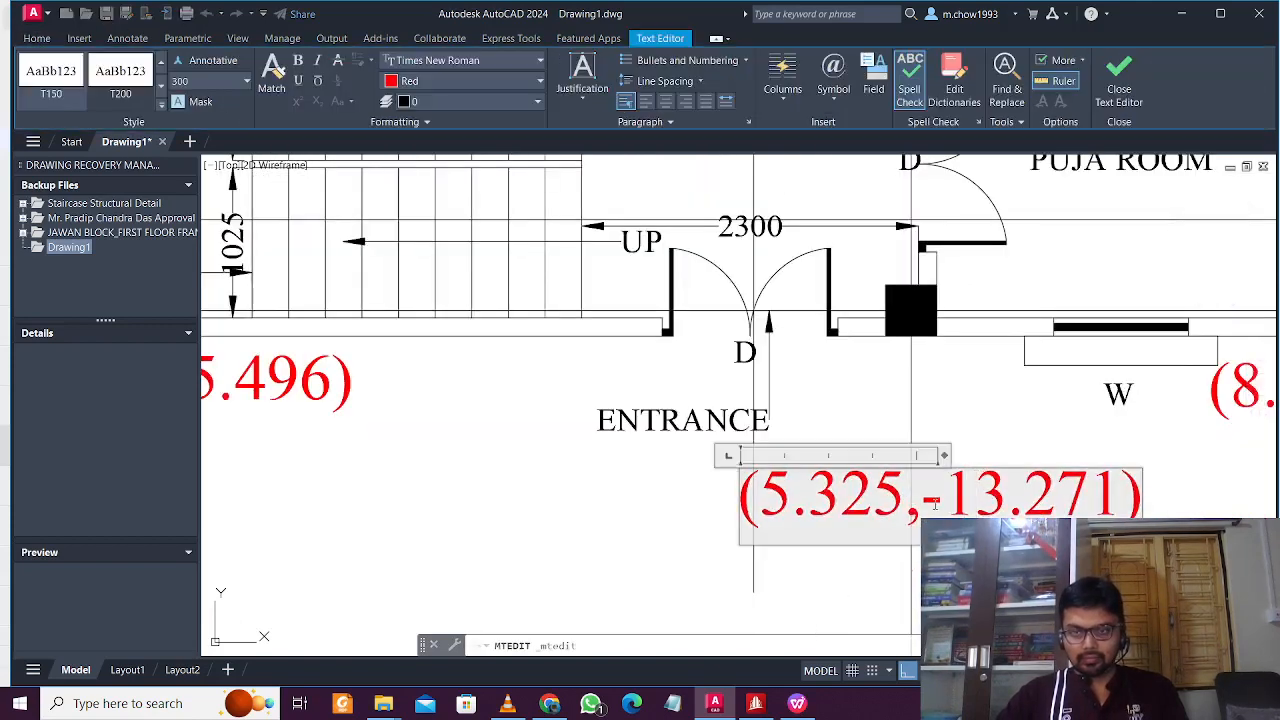
{"action": "left_click_drag", "start_coordinate": [920, 495], "coordinate": [1140, 495]}
{"action": "key", "text": "ctrl+v"}
{"action": "left_click", "coordinate": [1132, 570]}
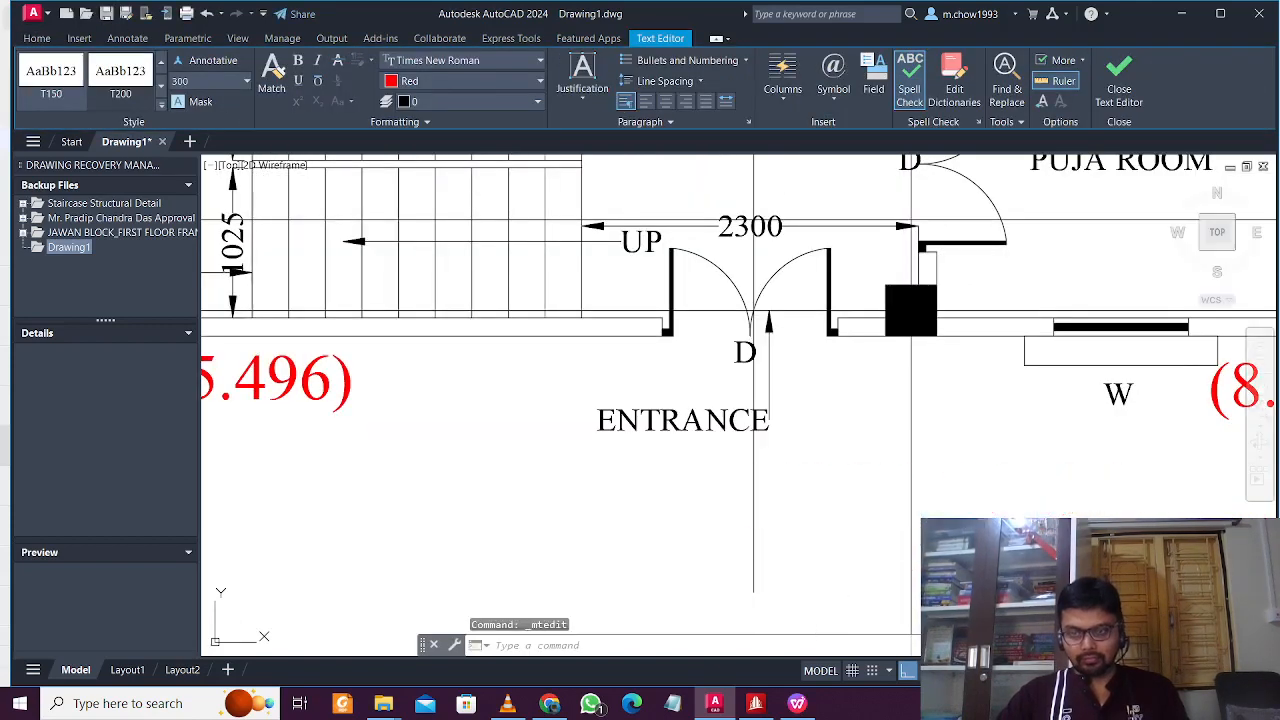
Step: Replace the y value in the (8.15,-13.271) label below the puja room's outer corner column with the copied -15.496
{"action": "middle_click_drag", "start_coordinate": [1134, 571], "coordinate": [731, 549]}
{"action": "left_click", "coordinate": [1075, 373]}
{"action": "double_click", "coordinate": [1075, 373]}
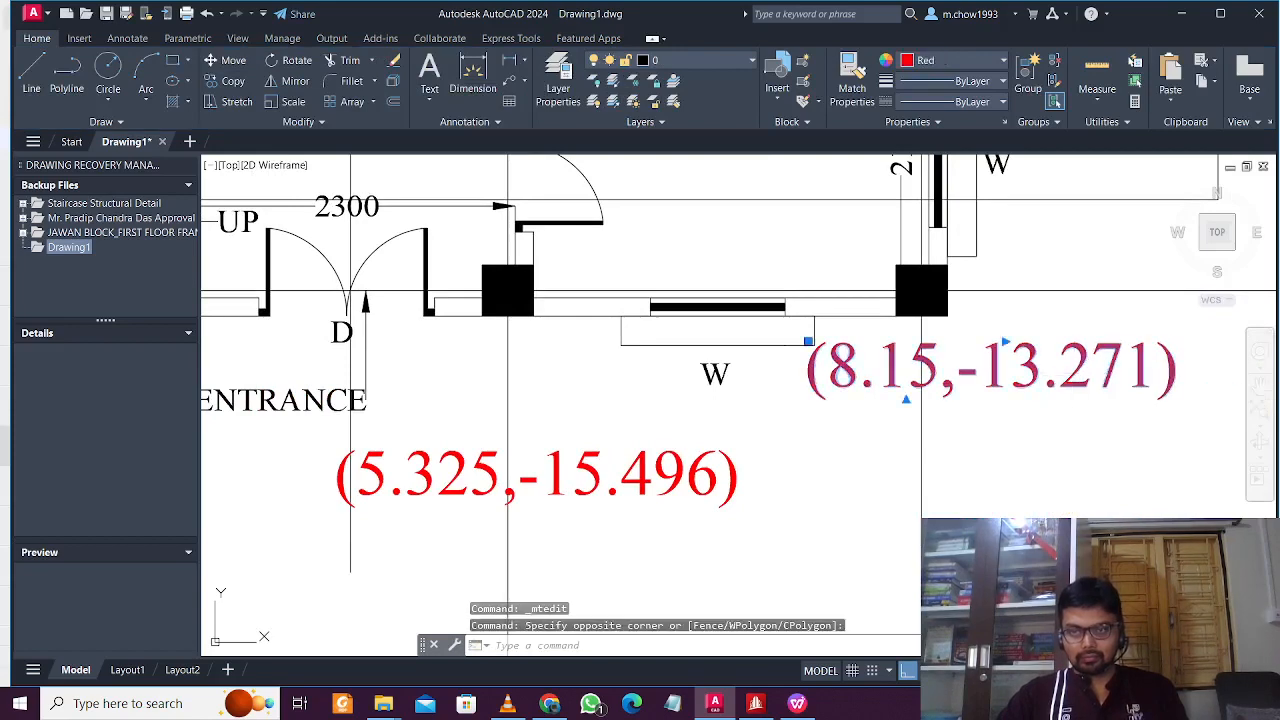
{"action": "left_click_drag", "start_coordinate": [957, 375], "coordinate": [1154, 382]}
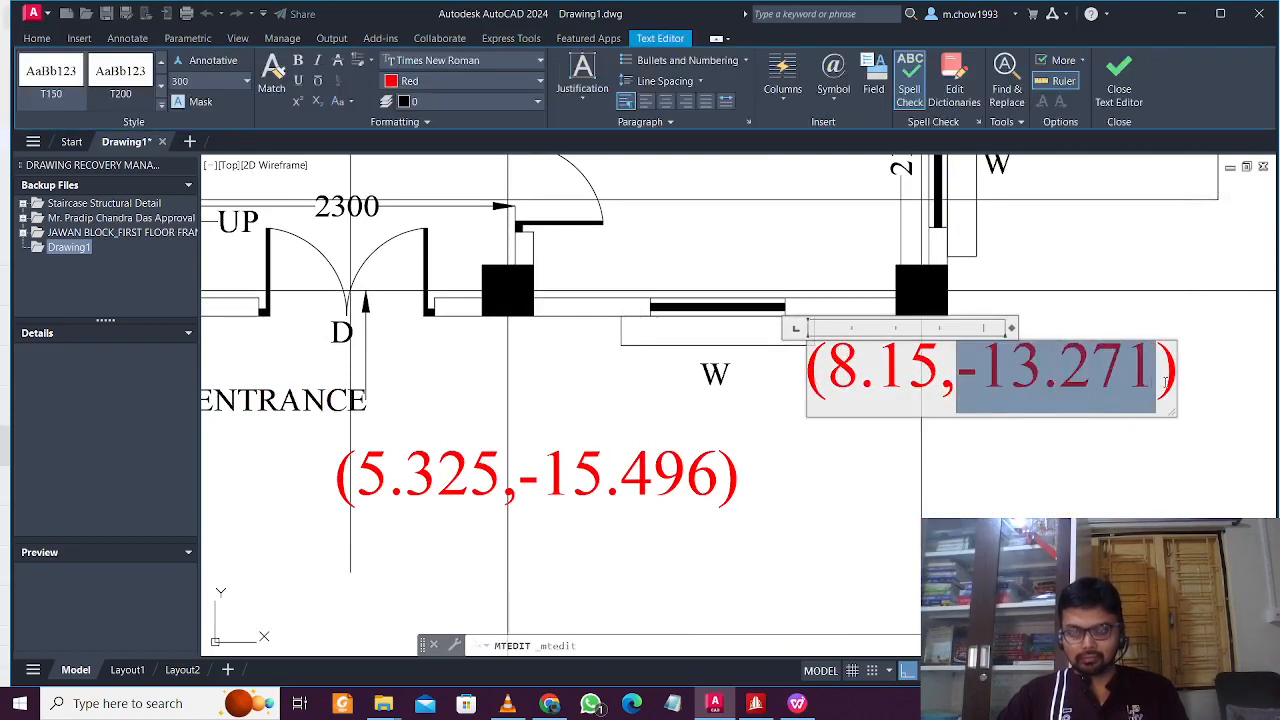
{"action": "key", "text": "ctrl+v"}
{"action": "left_click", "coordinate": [1051, 483]}
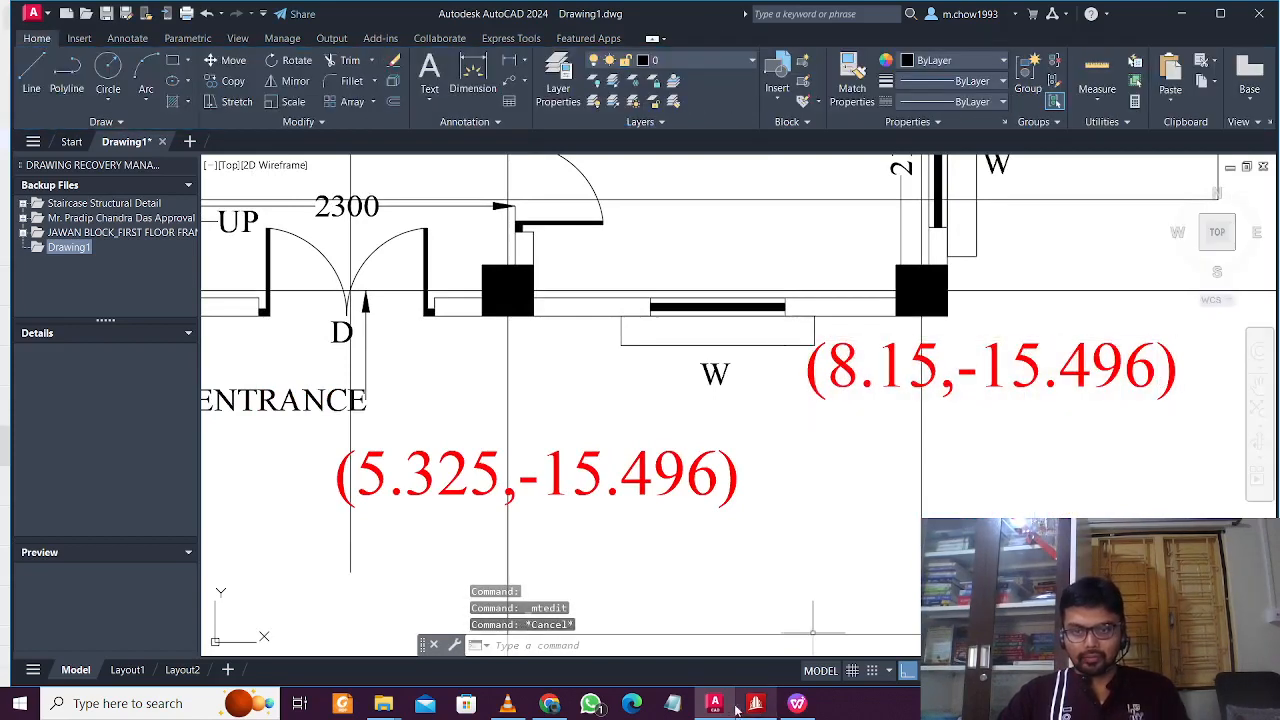
Step: Switch to the WPS spreadsheet, enter -15.496 as the z value in D16, and fill it down to D18
{"action": "left_click", "coordinate": [734, 706]}
{"action": "type", "text": "-"}
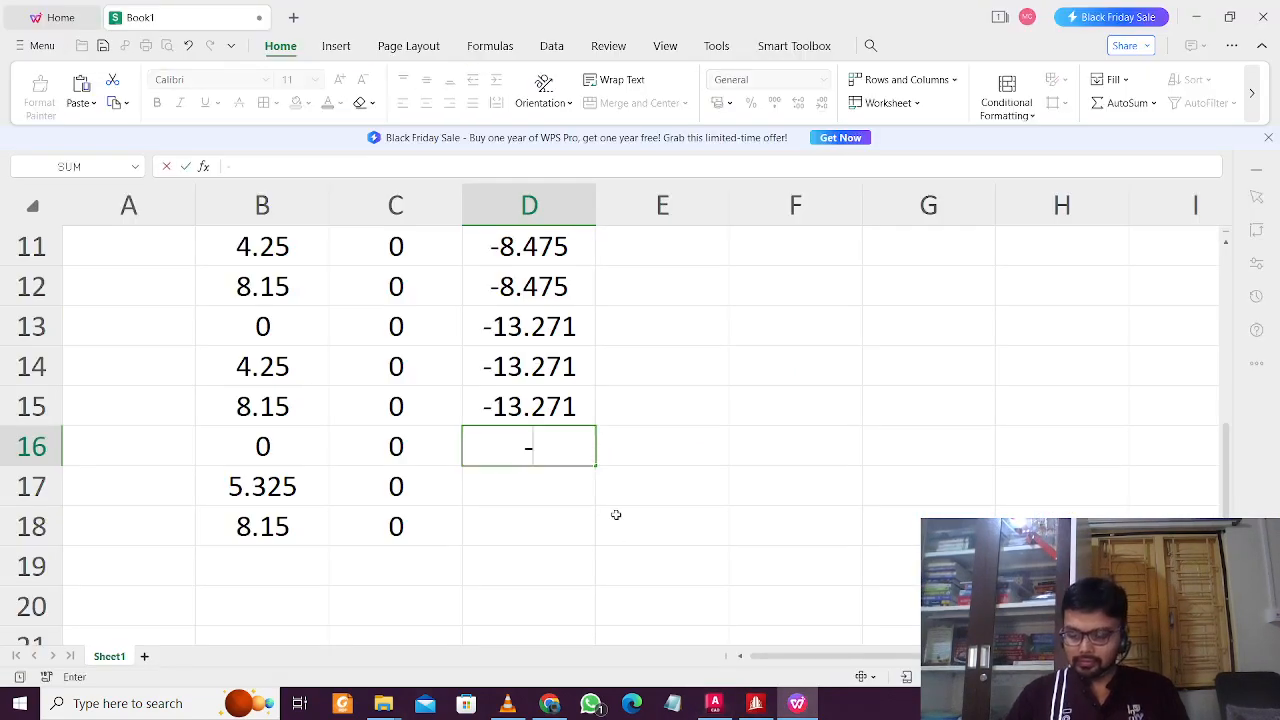
{"action": "type", "text": "15.496"}
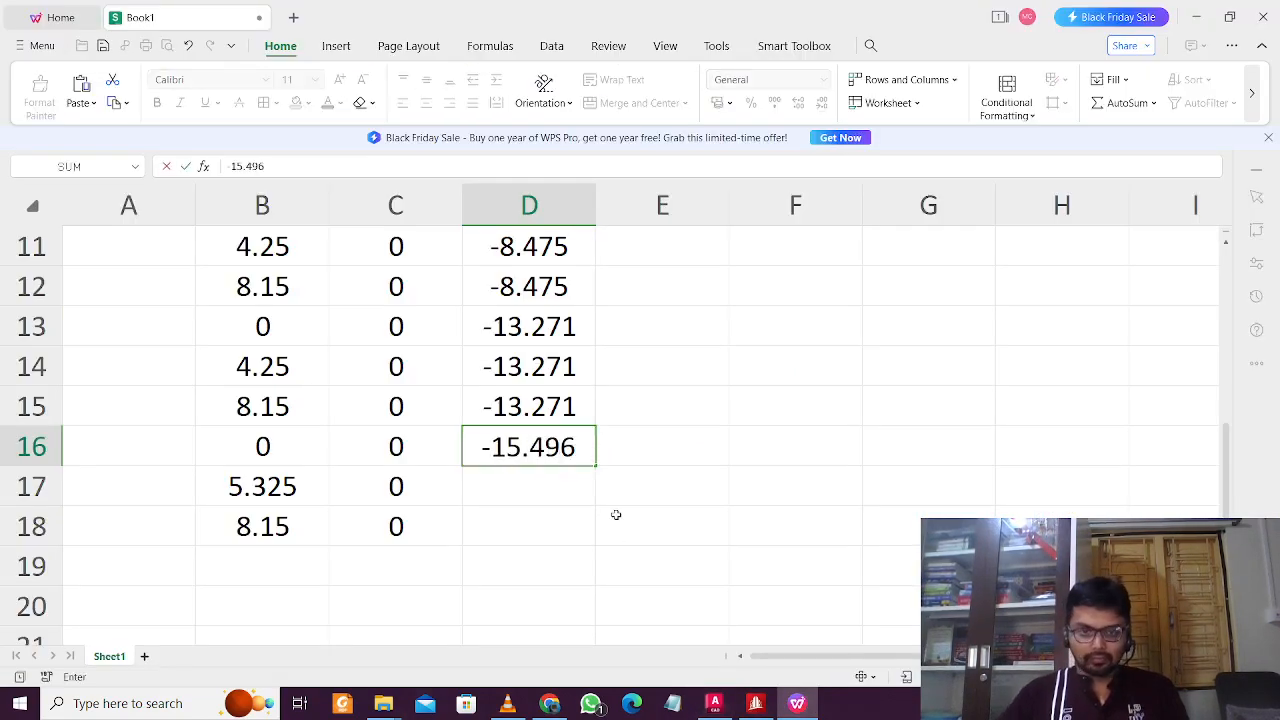
{"action": "left_click", "coordinate": [616, 514]}
{"action": "left_click", "coordinate": [560, 446]}
{"action": "left_click_drag", "start_coordinate": [594, 465], "coordinate": [556, 540]}
{"action": "left_click", "coordinate": [783, 409]}
Step: Fill the node numbers down column A from the 1 in A4 as a series ending at 15 in A18
{"action": "scroll", "coordinate": [686, 449], "scroll_direction": "down", "scroll_amount": 1}
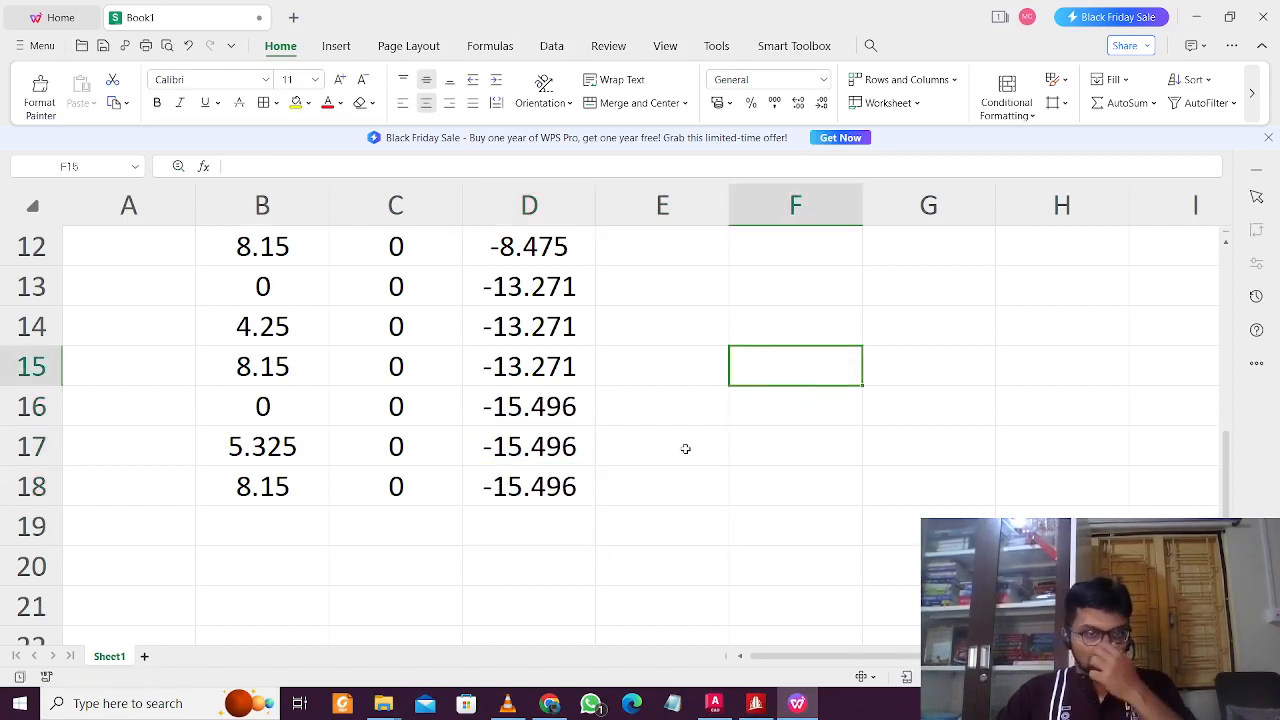
{"action": "scroll", "coordinate": [686, 449], "scroll_direction": "up", "scroll_amount": 4}
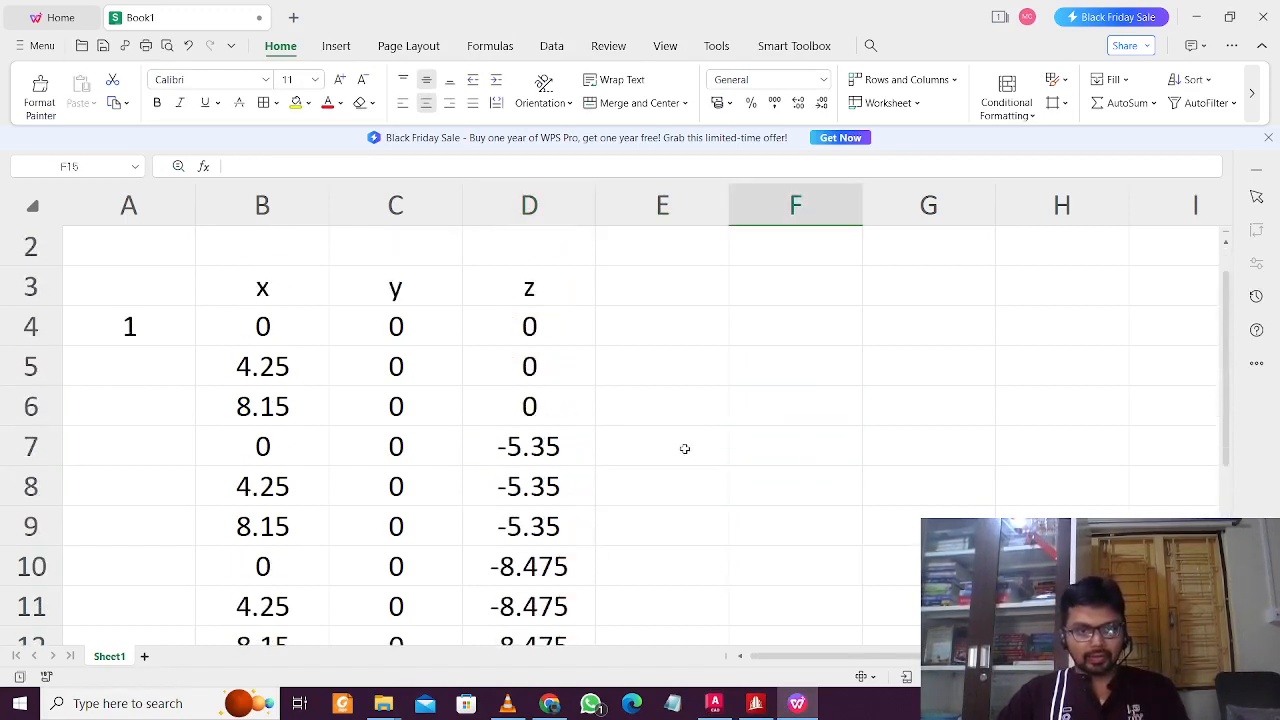
{"action": "left_click", "coordinate": [160, 372]}
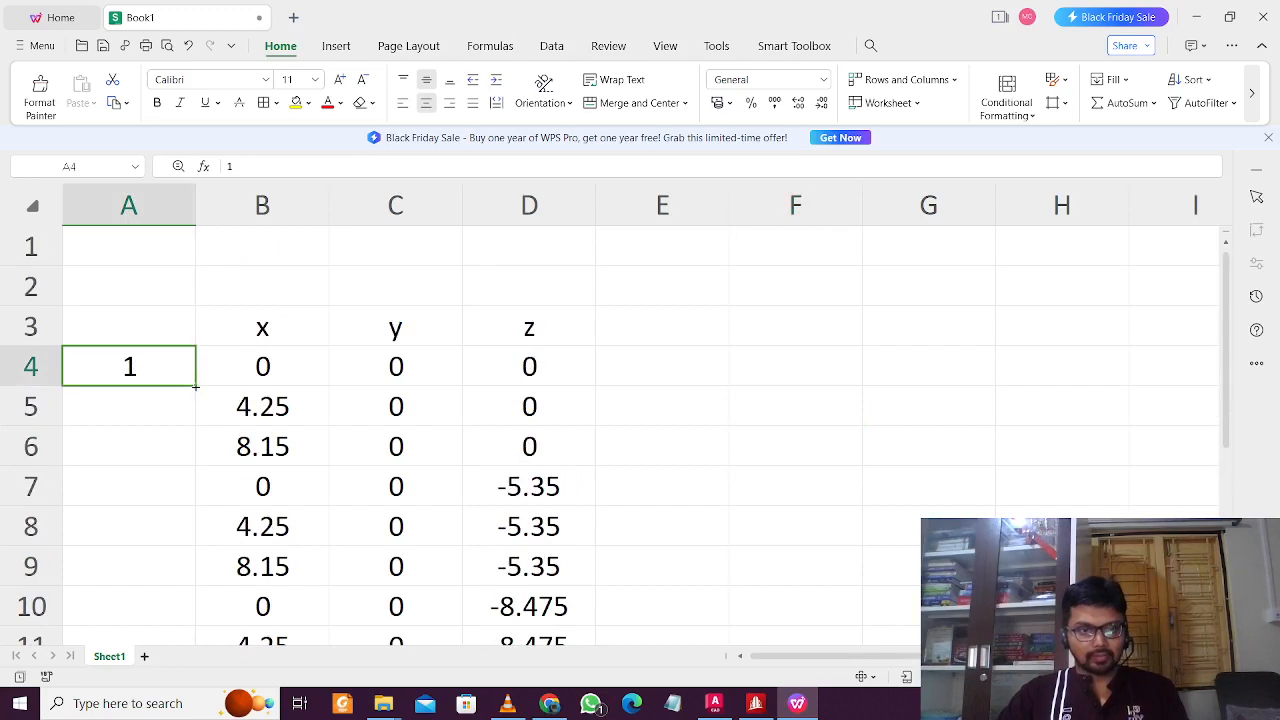
{"action": "double_click", "coordinate": [196, 387]}
{"action": "scroll", "coordinate": [266, 391], "scroll_direction": "down", "scroll_amount": 2}
{"action": "scroll", "coordinate": [266, 391], "scroll_direction": "up", "scroll_amount": 2}
Step: Copy the node table A4:D18 and paste it into the STAAD.Pro Nodes table, accepting the default column mapping
{"action": "left_click_drag", "start_coordinate": [161, 367], "coordinate": [500, 409]}
{"action": "key", "text": "ctrl+c"}
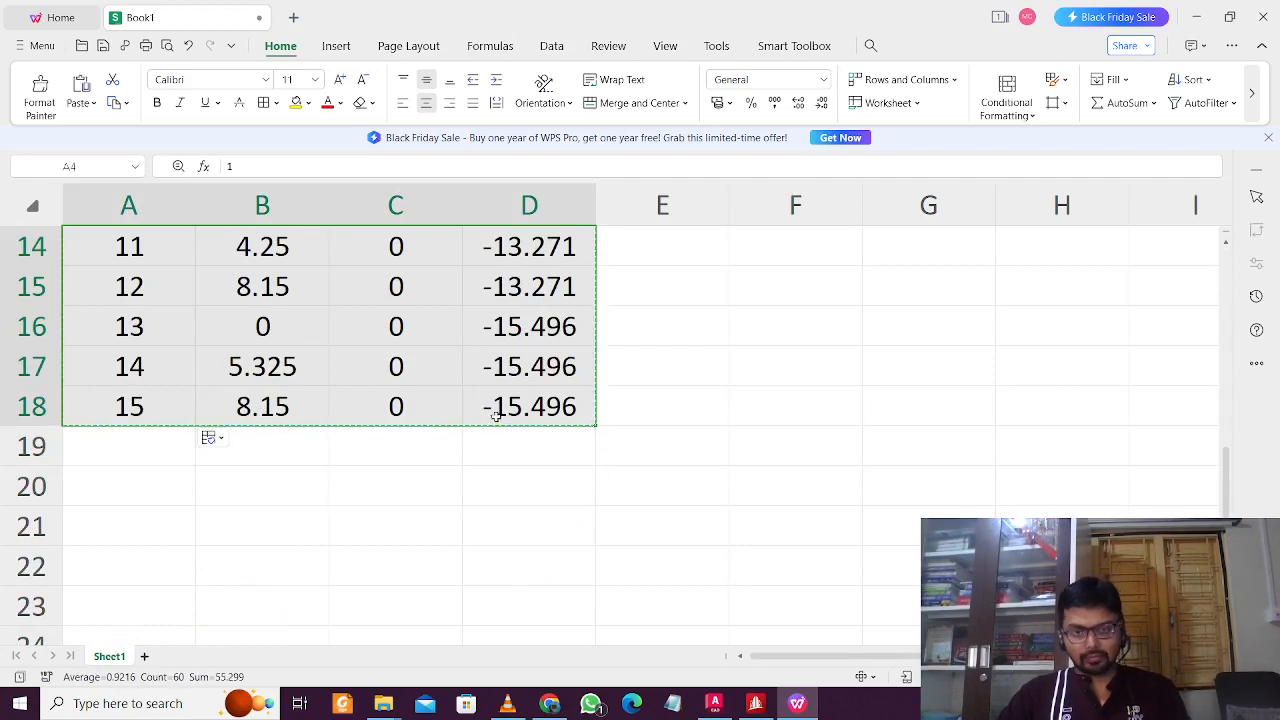
{"action": "left_click", "coordinate": [1205, 14]}
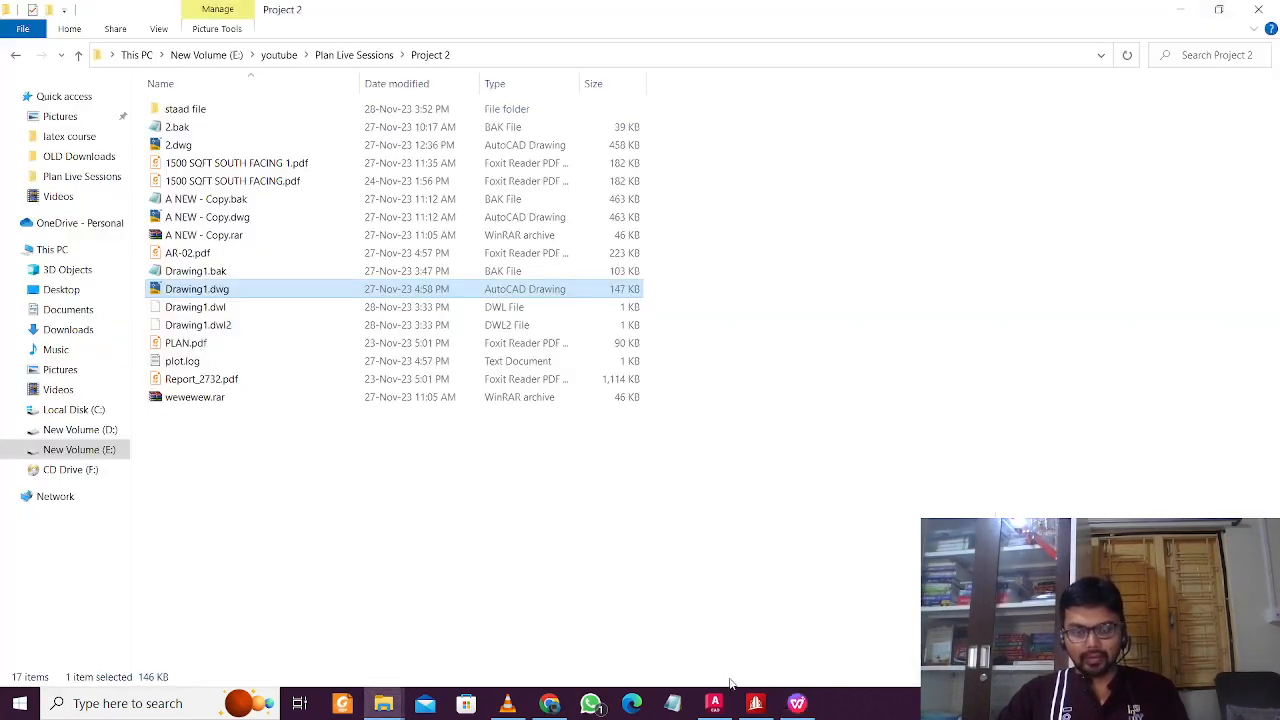
{"action": "left_click", "coordinate": [757, 703]}
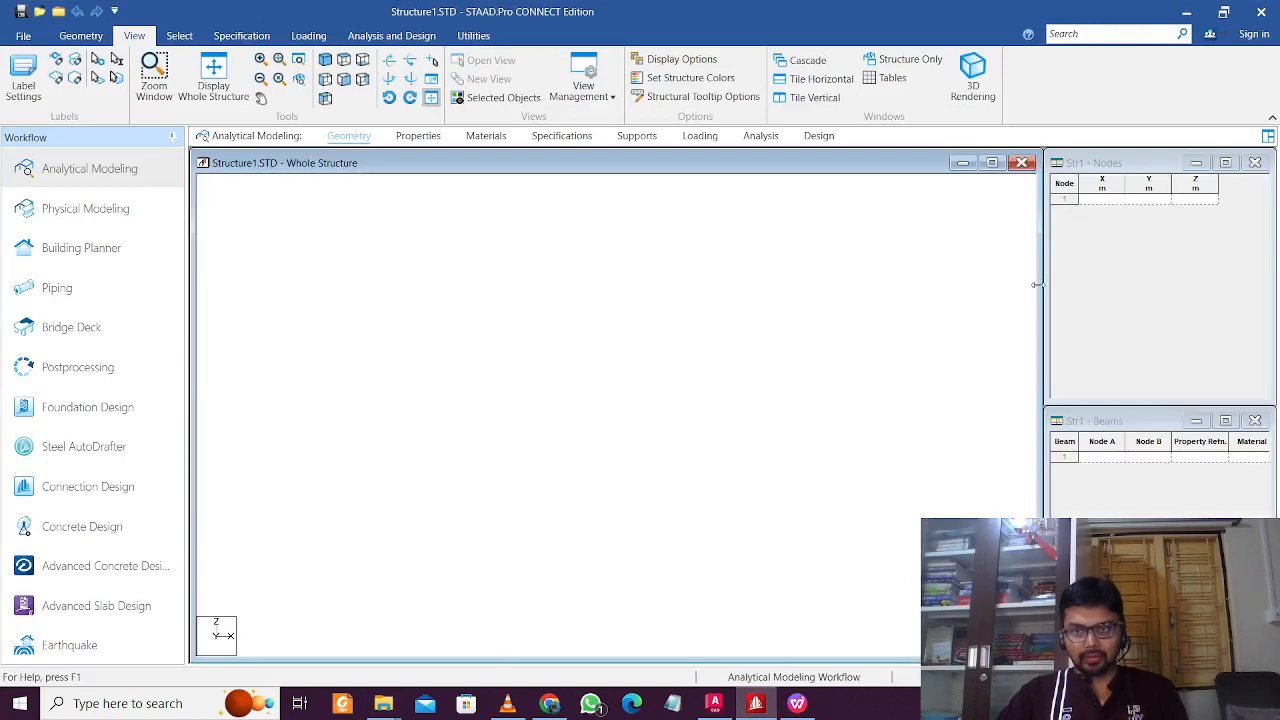
{"action": "left_click", "coordinate": [1067, 199]}
{"action": "key", "text": "ctrl+v"}
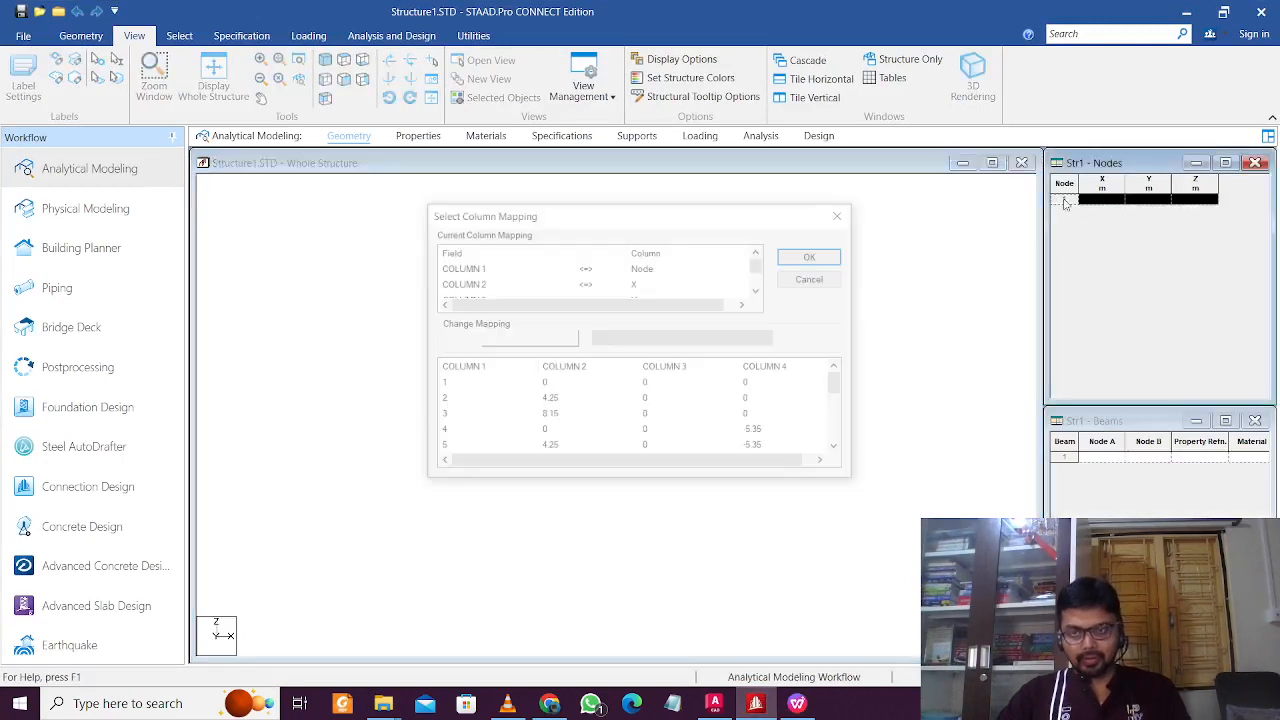
{"action": "left_click", "coordinate": [814, 256]}
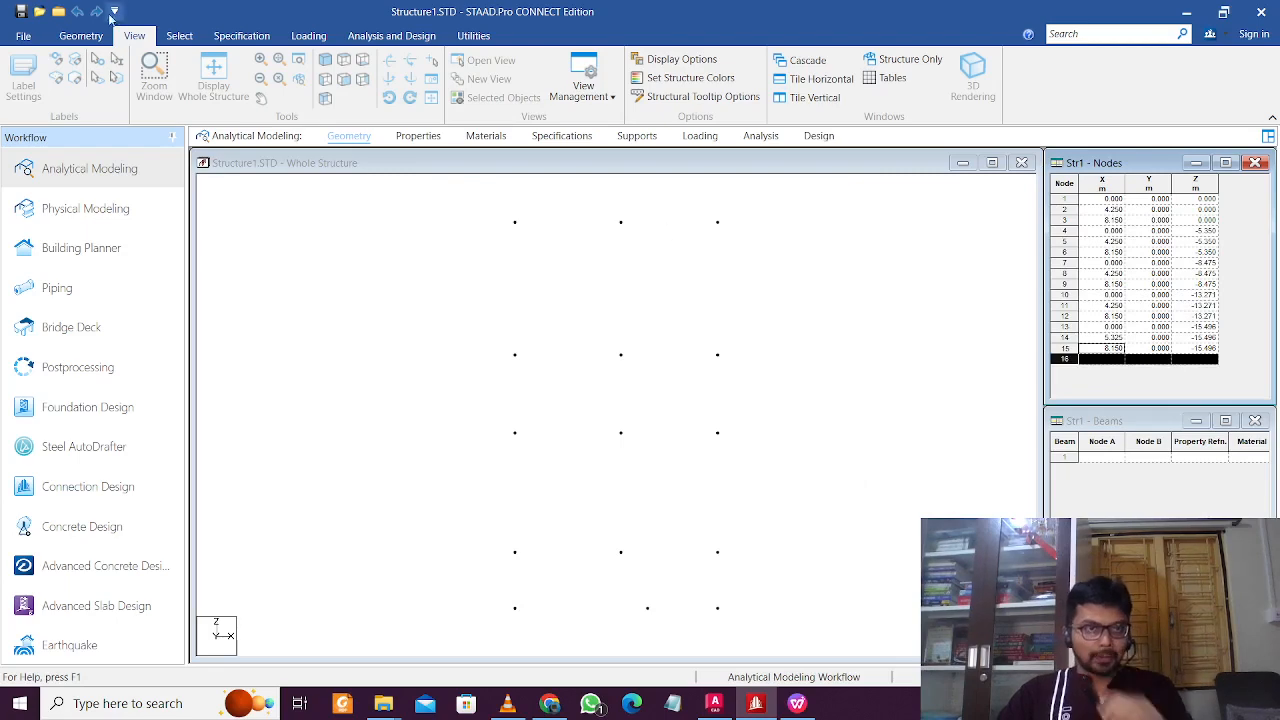
Step: Add beams between nodes 13, 14 and 15 along the -15.496 row, plus beams from 13 to 10 and 15 to 12
{"action": "left_click", "coordinate": [81, 35]}
{"action": "left_click", "coordinate": [318, 75]}
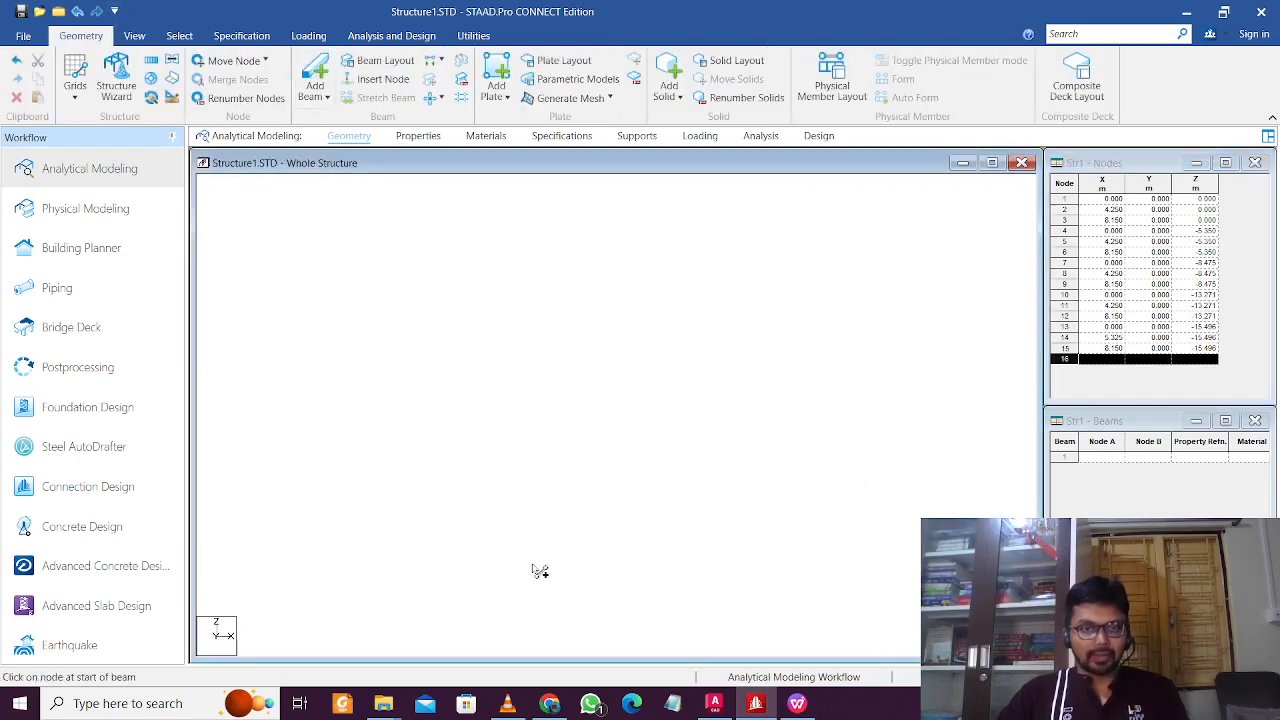
{"action": "mouse_move", "coordinate": [515, 608]}
{"action": "left_mouse_down"}
{"action": "mouse_move", "coordinate": [730, 610]}
{"action": "mouse_move", "coordinate": [717, 608]}
{"action": "left_mouse_up"}
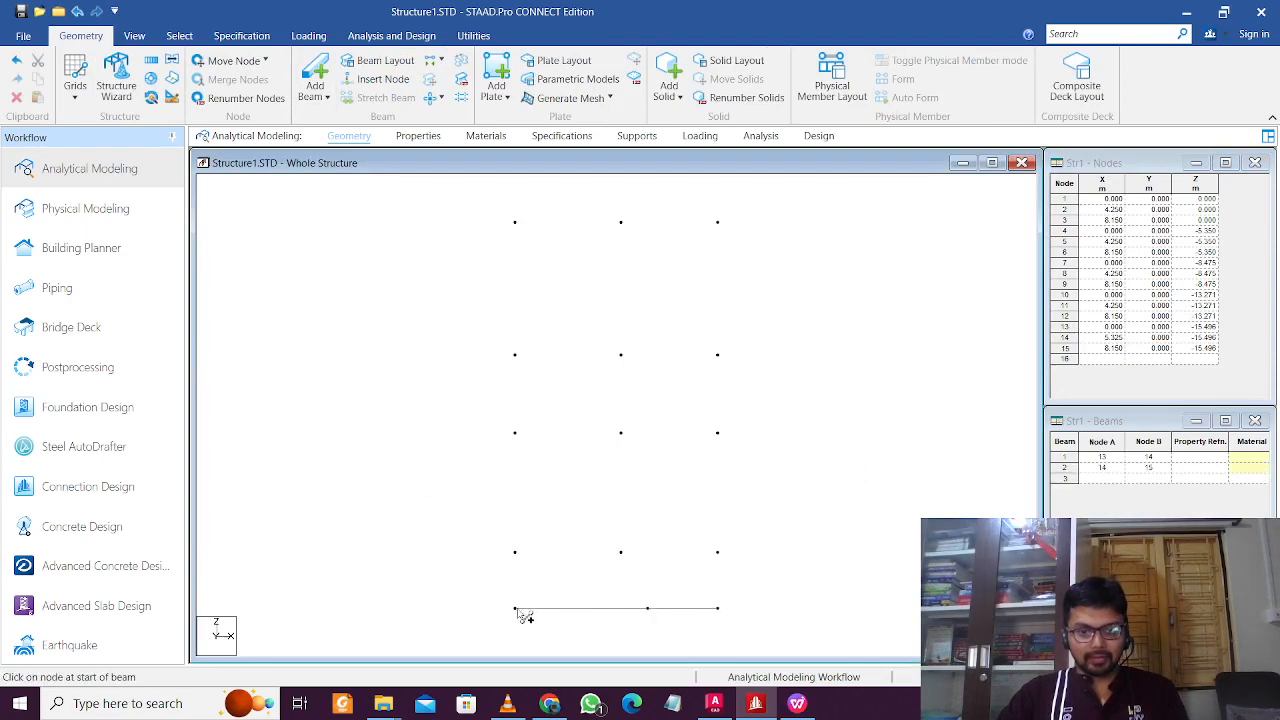
{"action": "left_click_drag", "start_coordinate": [521, 614], "coordinate": [521, 558]}
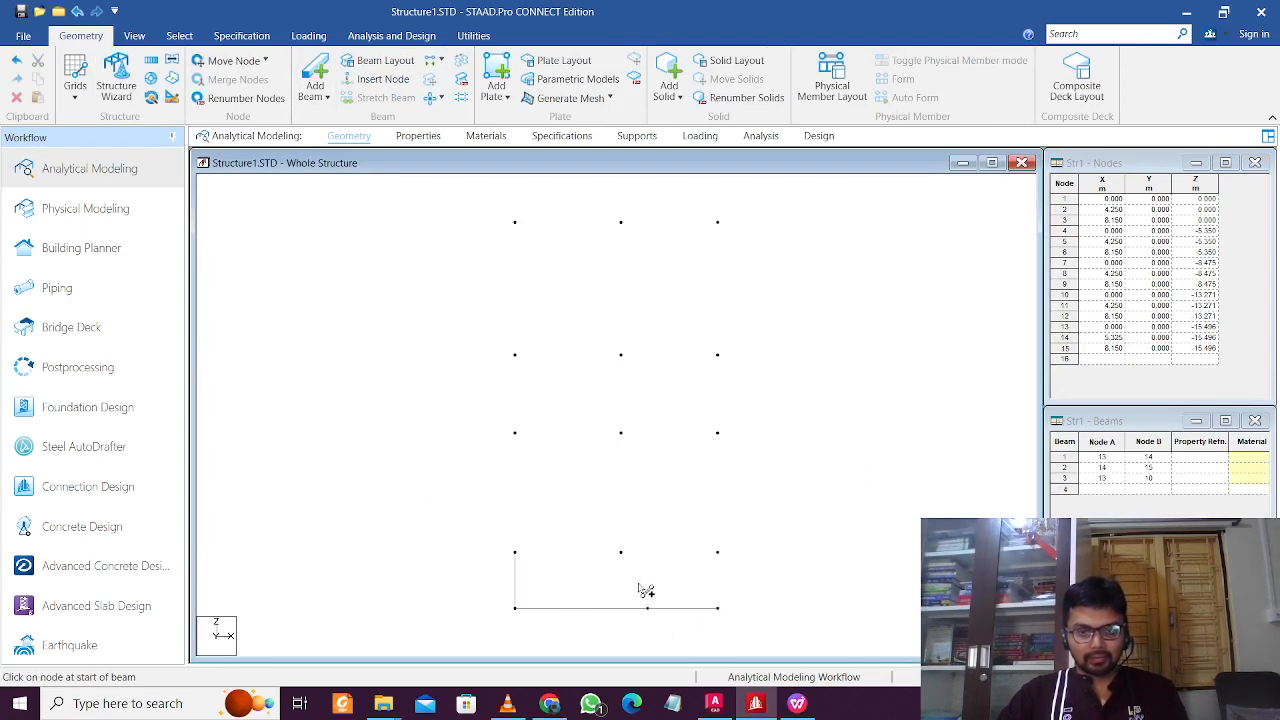
{"action": "left_click_drag", "start_coordinate": [720, 611], "coordinate": [719, 554]}
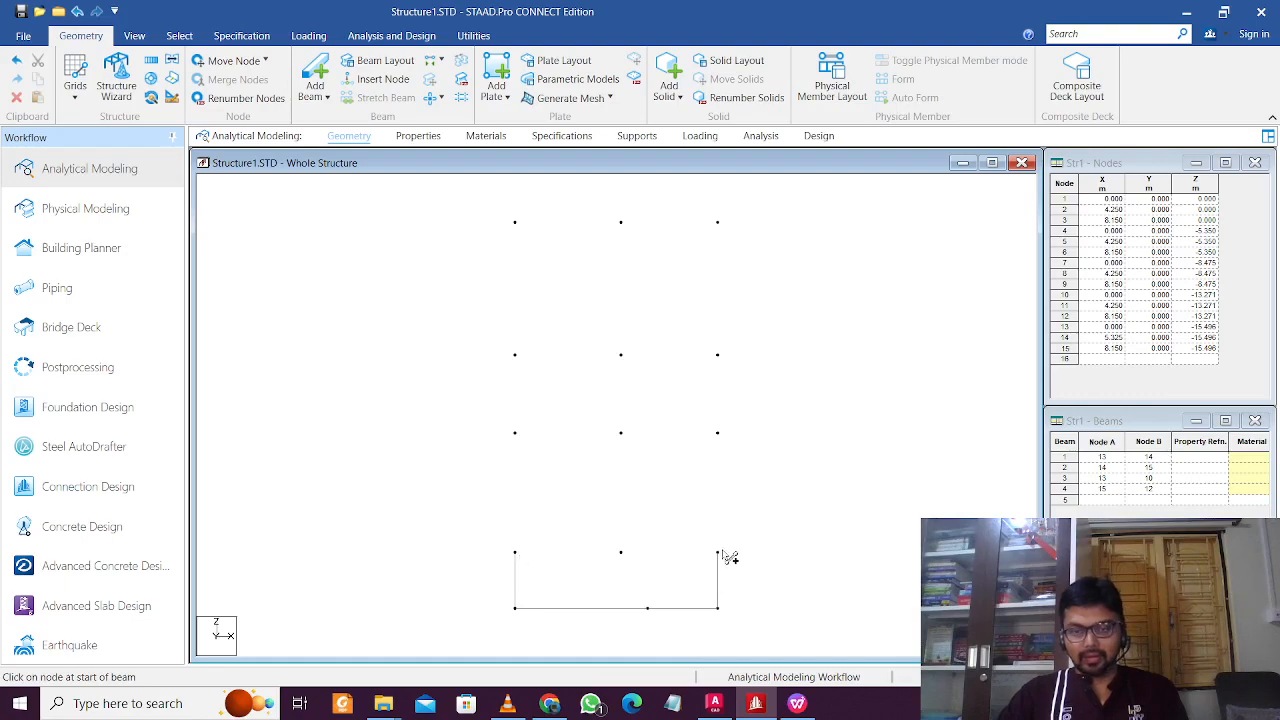
Step: Switch to AutoCAD and examine the floor plan around the puja room, the entrance and the columns labelled -13.271 and -15.496
{"action": "left_click", "coordinate": [714, 703]}
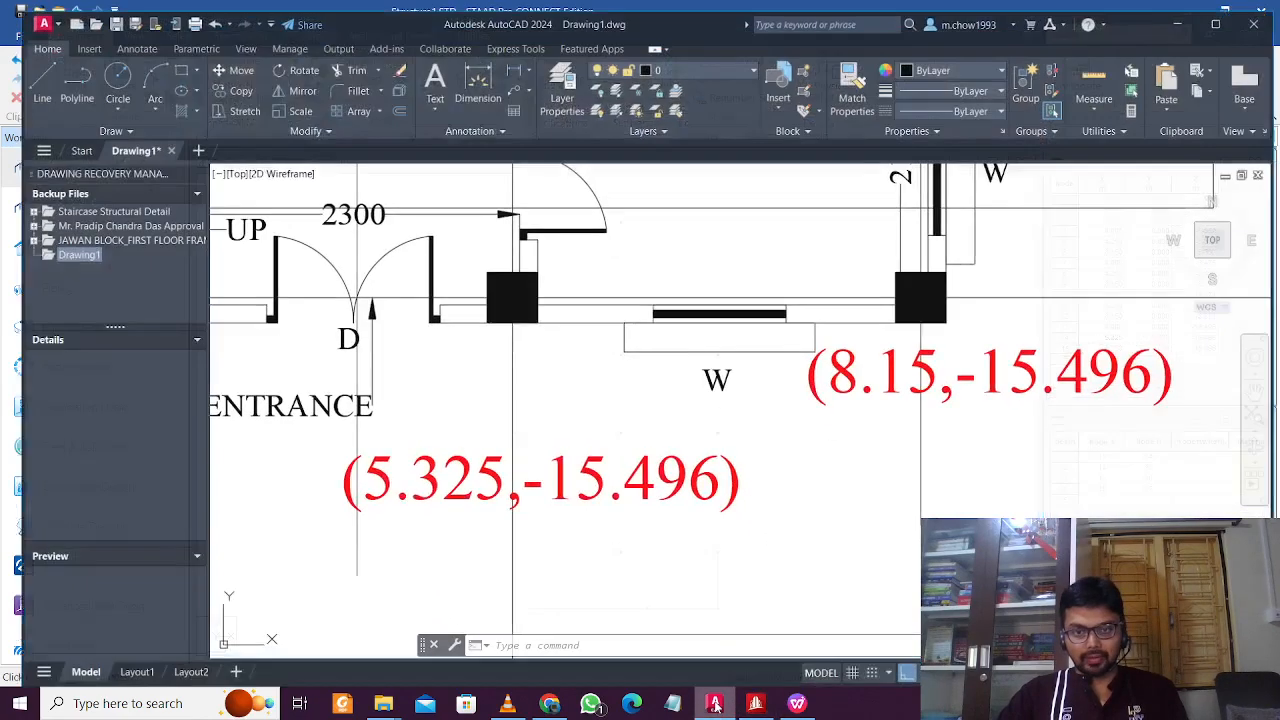
{"action": "scroll", "coordinate": [683, 312], "scroll_direction": "down", "scroll_amount": 2}
{"action": "middle_click_drag", "start_coordinate": [566, 191], "coordinate": [582, 281]}
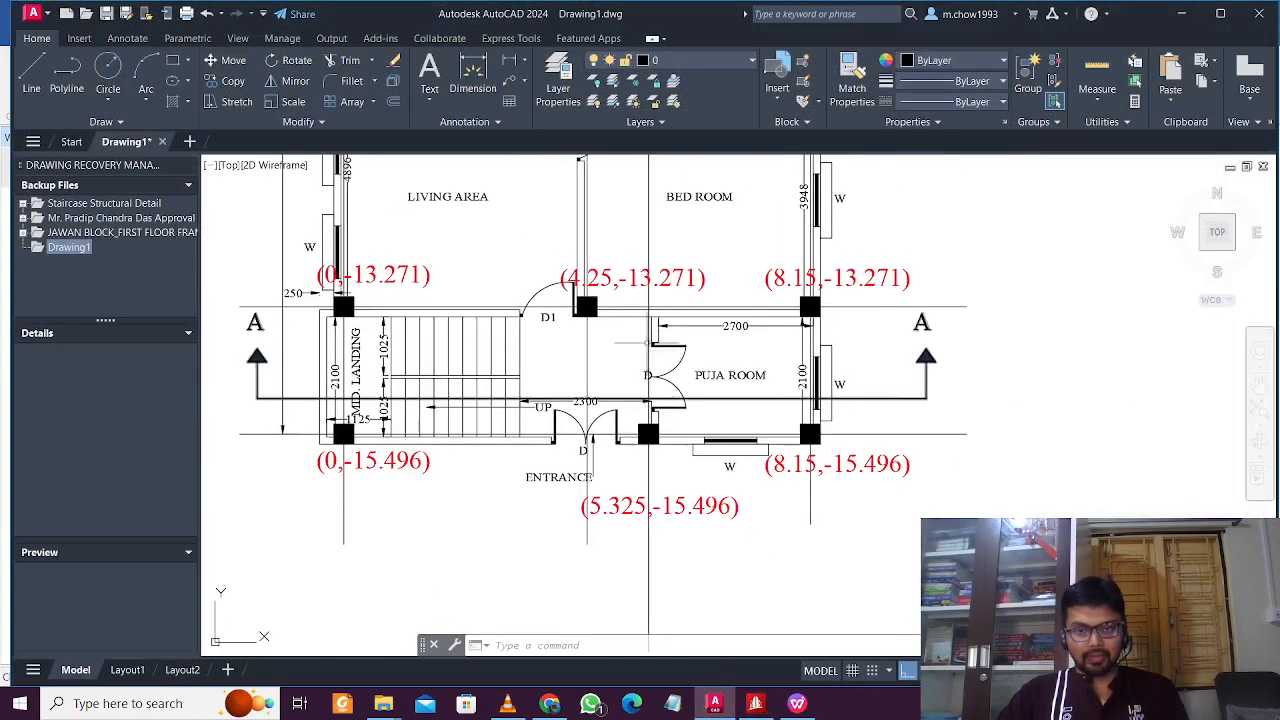
{"action": "middle_click_drag", "start_coordinate": [610, 361], "coordinate": [702, 419]}
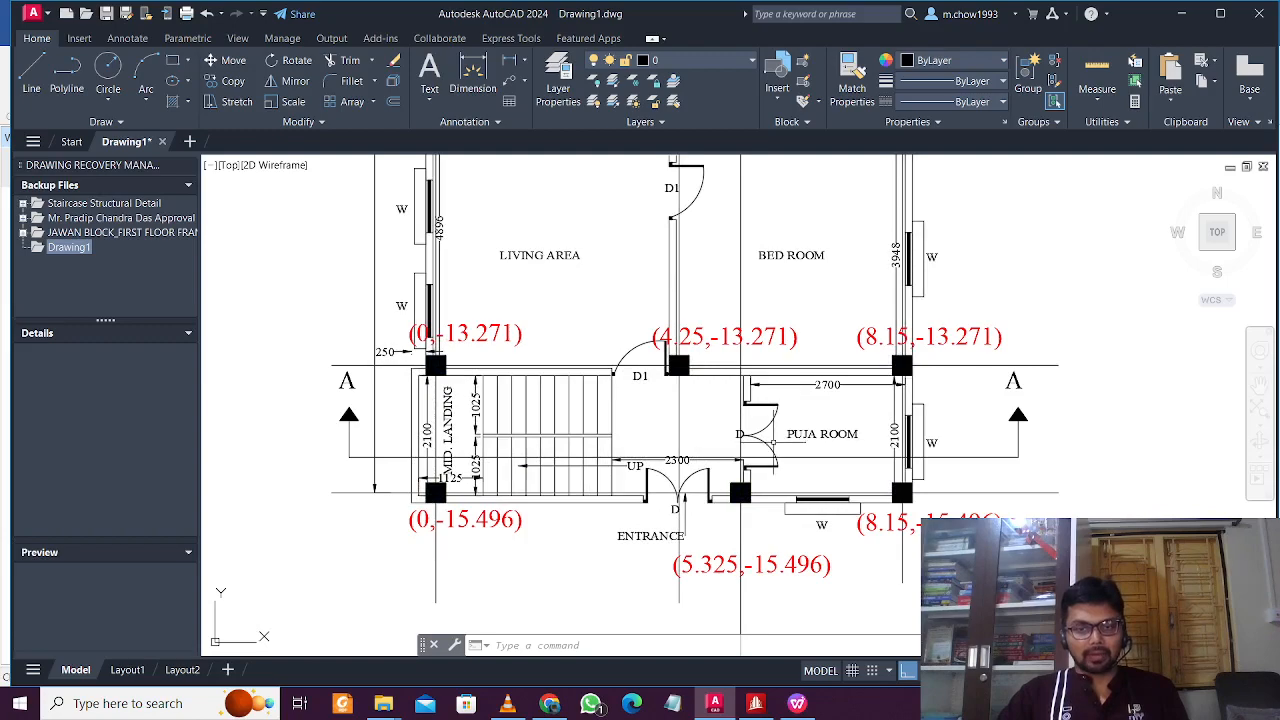
{"action": "scroll", "coordinate": [765, 432], "scroll_direction": "up", "scroll_amount": 2}
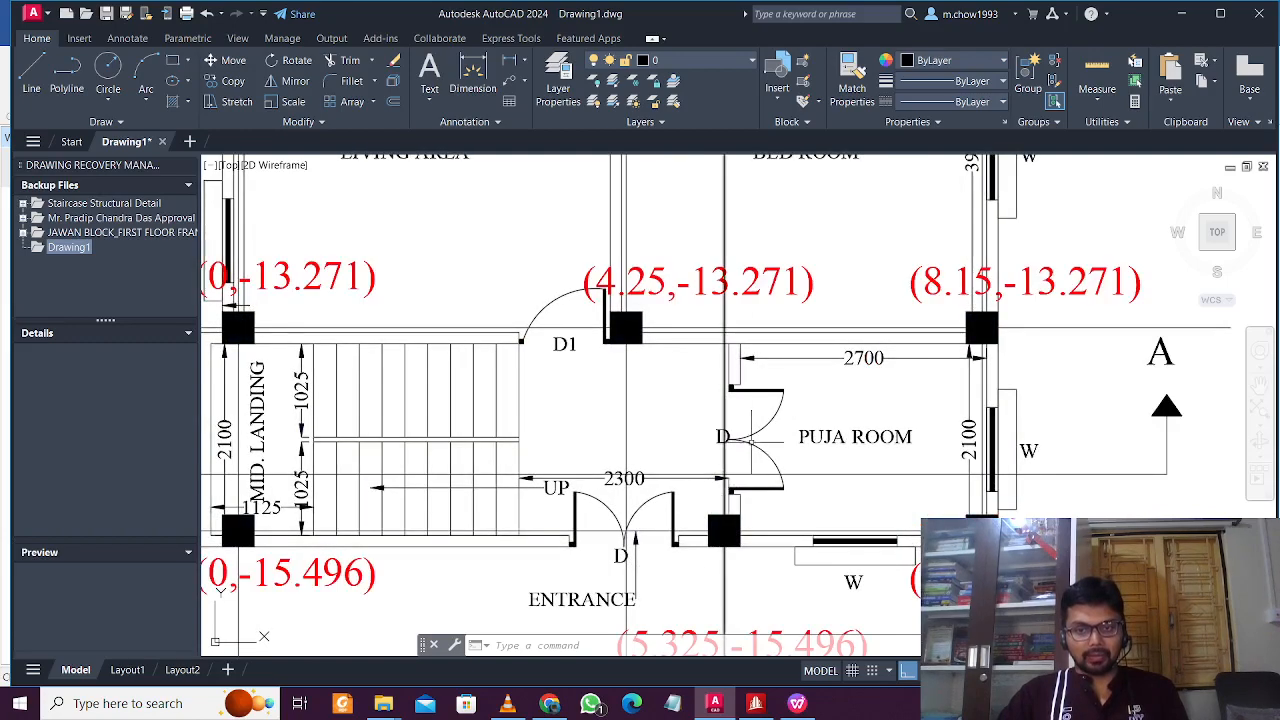
{"action": "scroll", "coordinate": [750, 432], "scroll_direction": "down", "scroll_amount": 2}
{"action": "scroll", "coordinate": [711, 575], "scroll_direction": "up", "scroll_amount": 2}
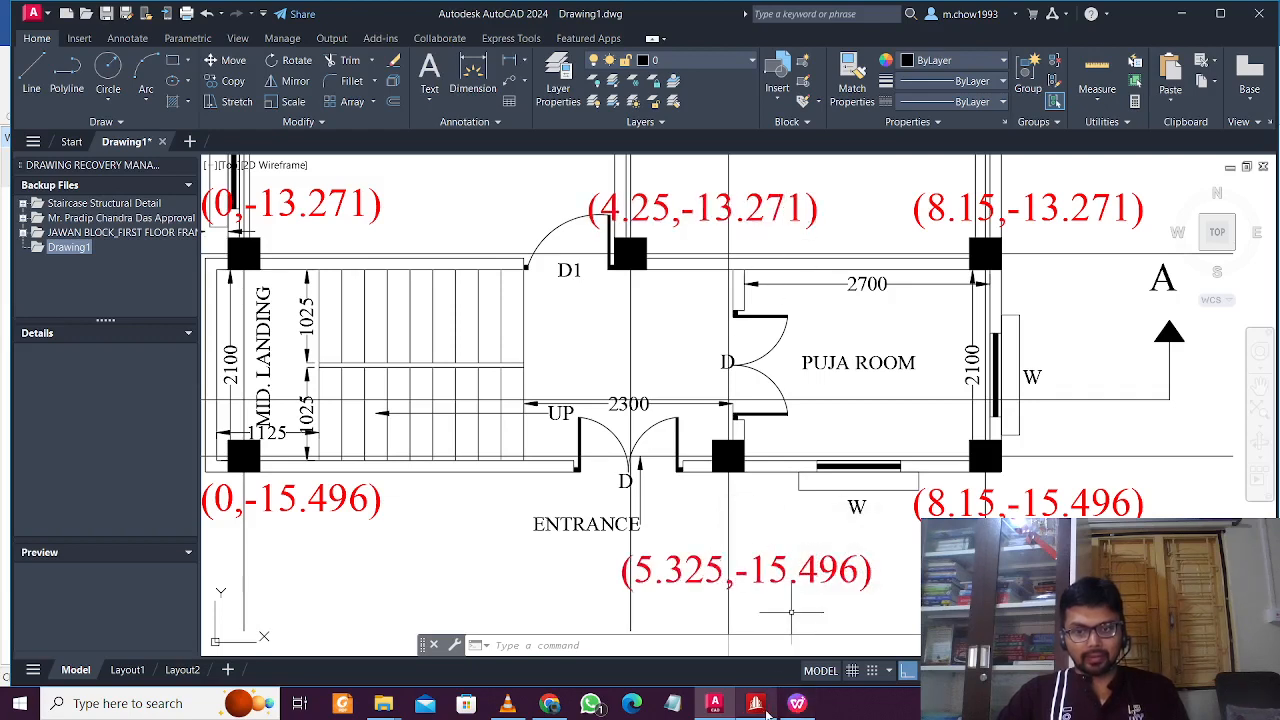
Step: Switch to the WPS spreadsheet and start row 19 with node number 16 and the x value 5.325 copied from node 14
{"action": "left_click", "coordinate": [797, 703]}
{"action": "left_click", "coordinate": [363, 515]}
{"action": "left_click", "coordinate": [131, 456]}
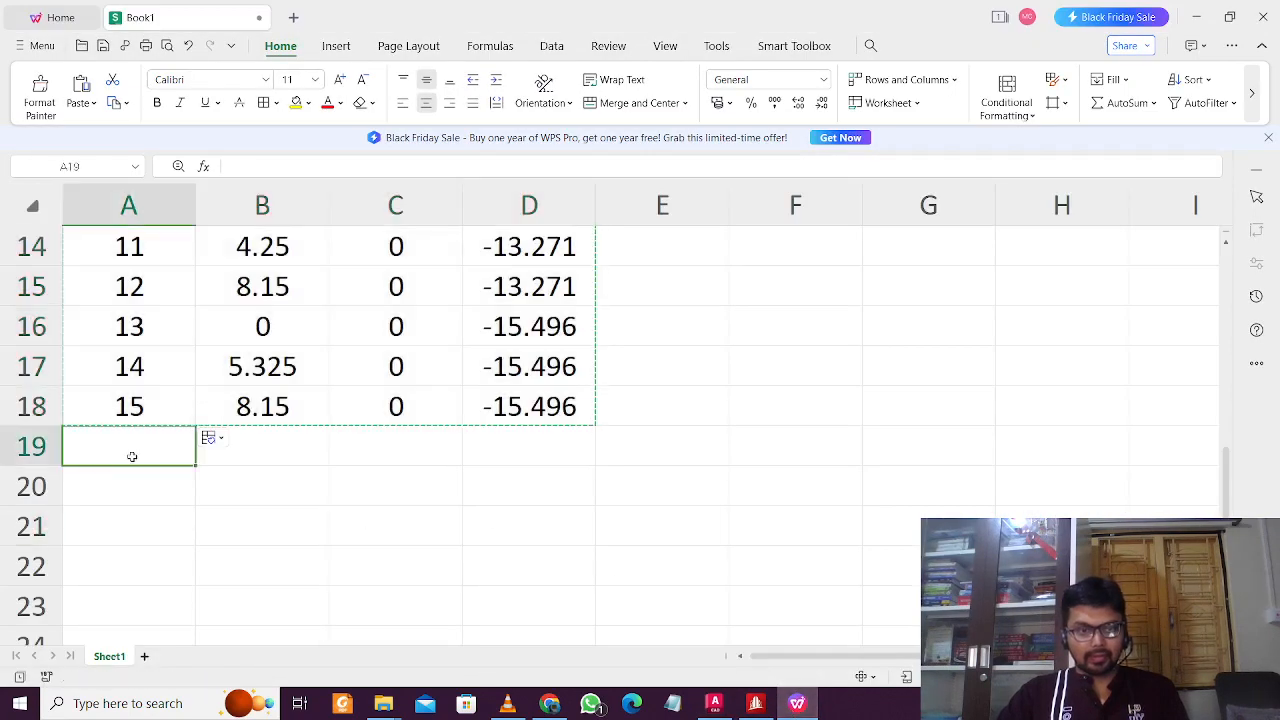
{"action": "type", "text": "16"}
{"action": "left_click", "coordinate": [340, 501]}
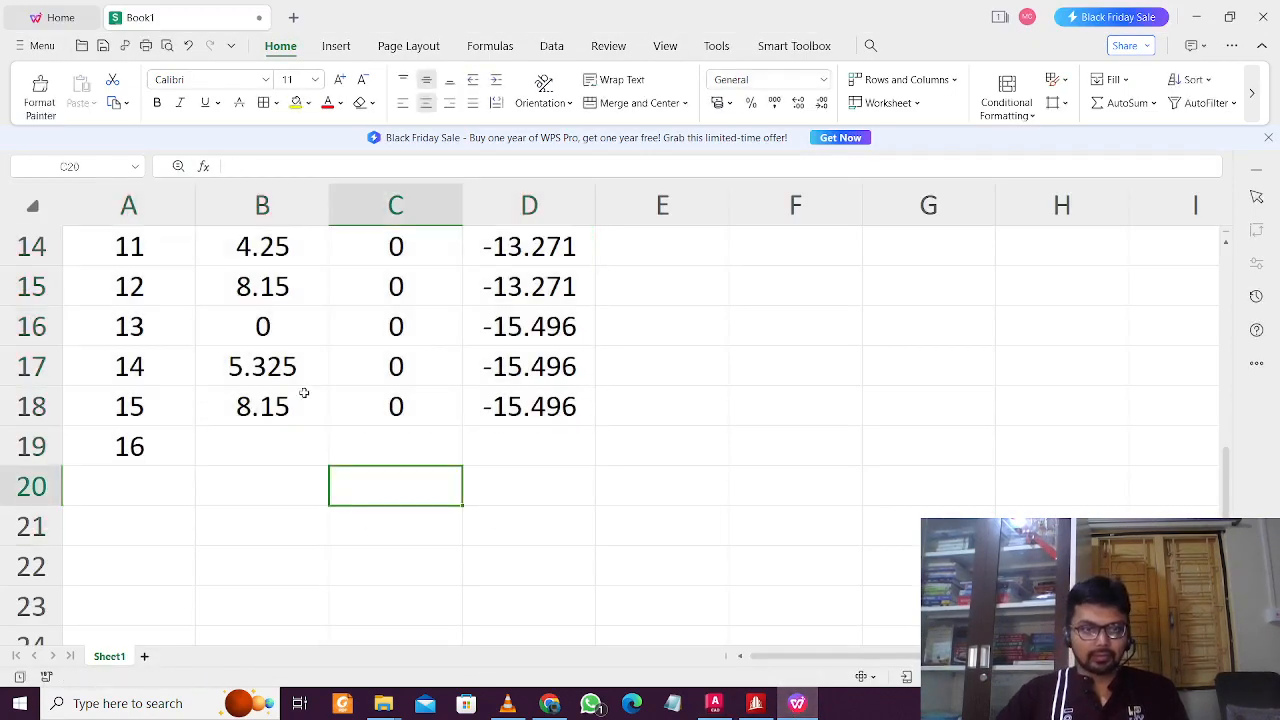
{"action": "left_click", "coordinate": [299, 375]}
{"action": "key", "text": "ctrl+c"}
{"action": "left_click", "coordinate": [277, 449]}
{"action": "key", "text": "ctrl+v"}
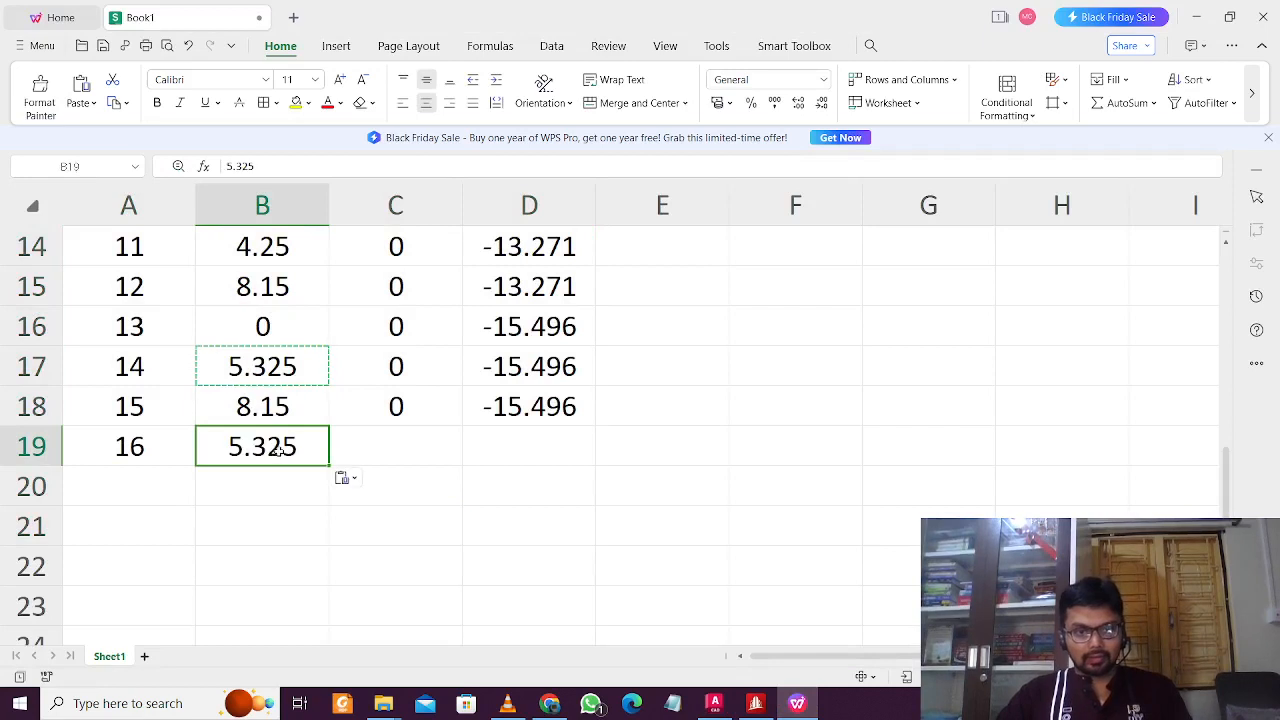
Step: Complete node 16's row with y value 0 and the z value -13.271 copied from node 12
{"action": "left_click", "coordinate": [401, 451]}
{"action": "type", "text": "0"}
{"action": "left_click", "coordinate": [522, 456]}
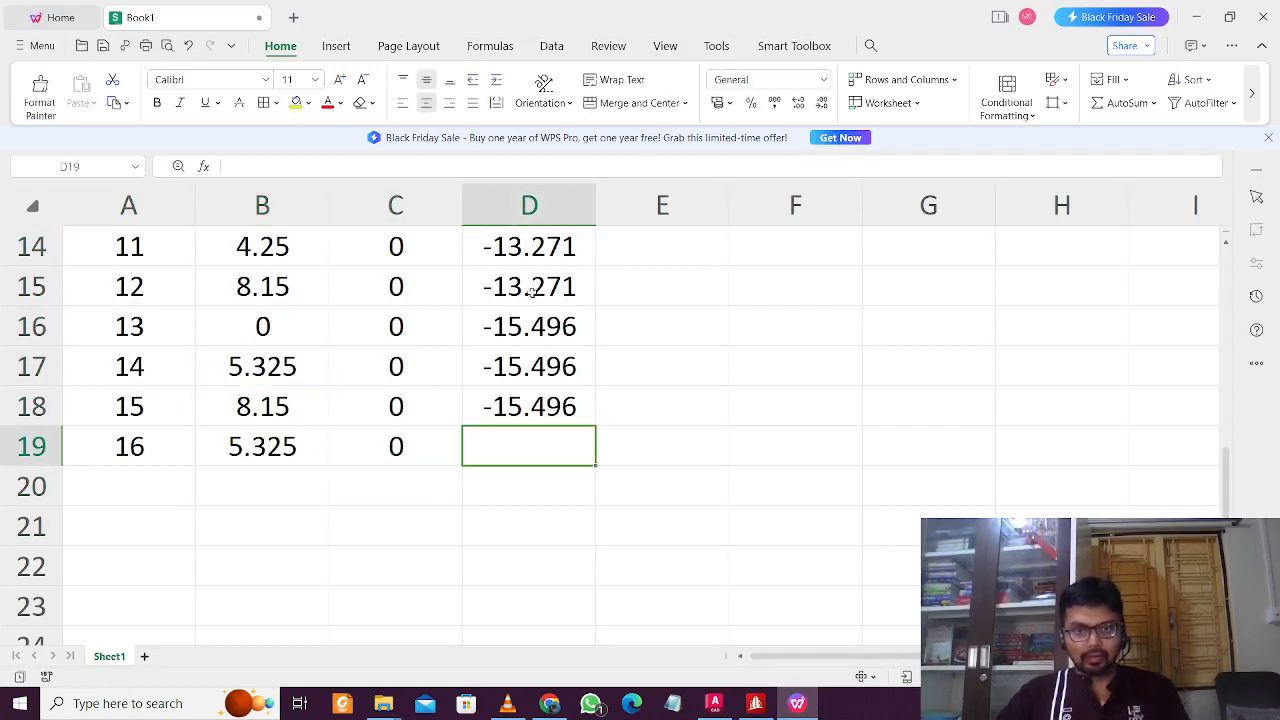
{"action": "left_click", "coordinate": [537, 280]}
{"action": "key", "text": "ctrl+c"}
{"action": "left_click", "coordinate": [543, 440]}
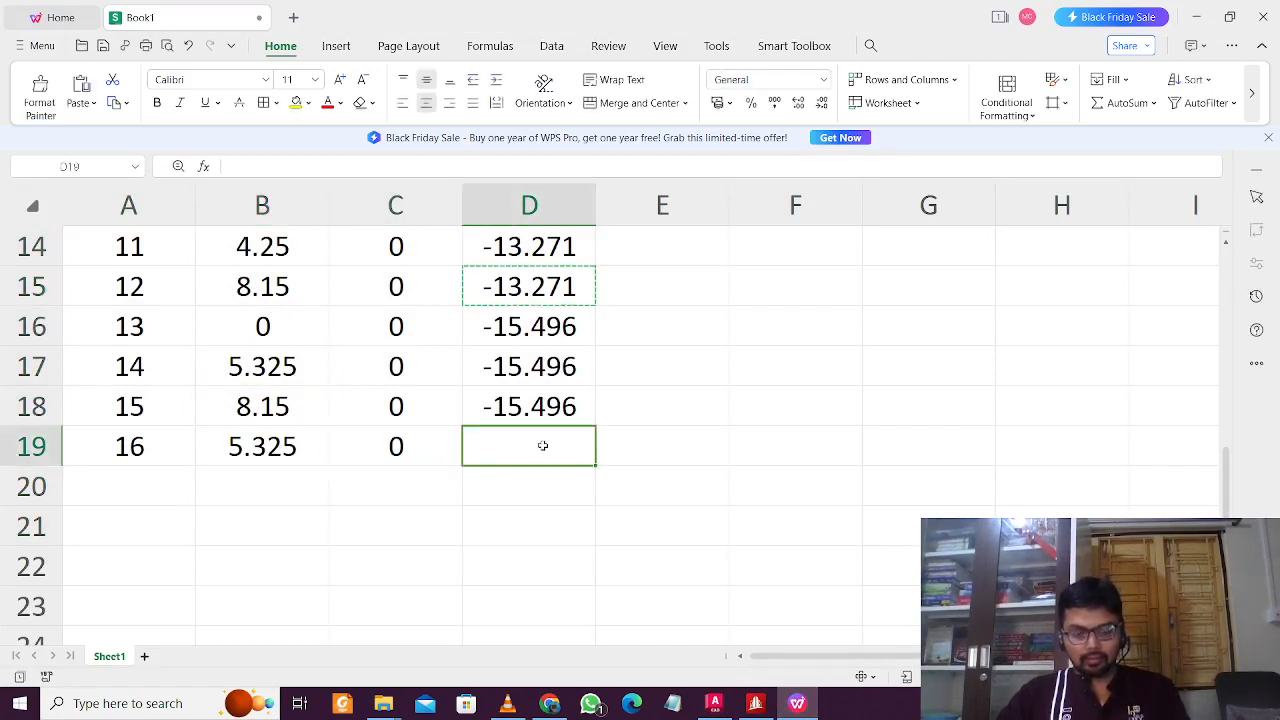
{"action": "key", "text": "ctrl+v"}
Step: Copy node 16's row A19:D19 and select the empty row 16 in the STAAD.Pro Nodes table to receive it
{"action": "left_click_drag", "start_coordinate": [95, 456], "coordinate": [573, 453]}
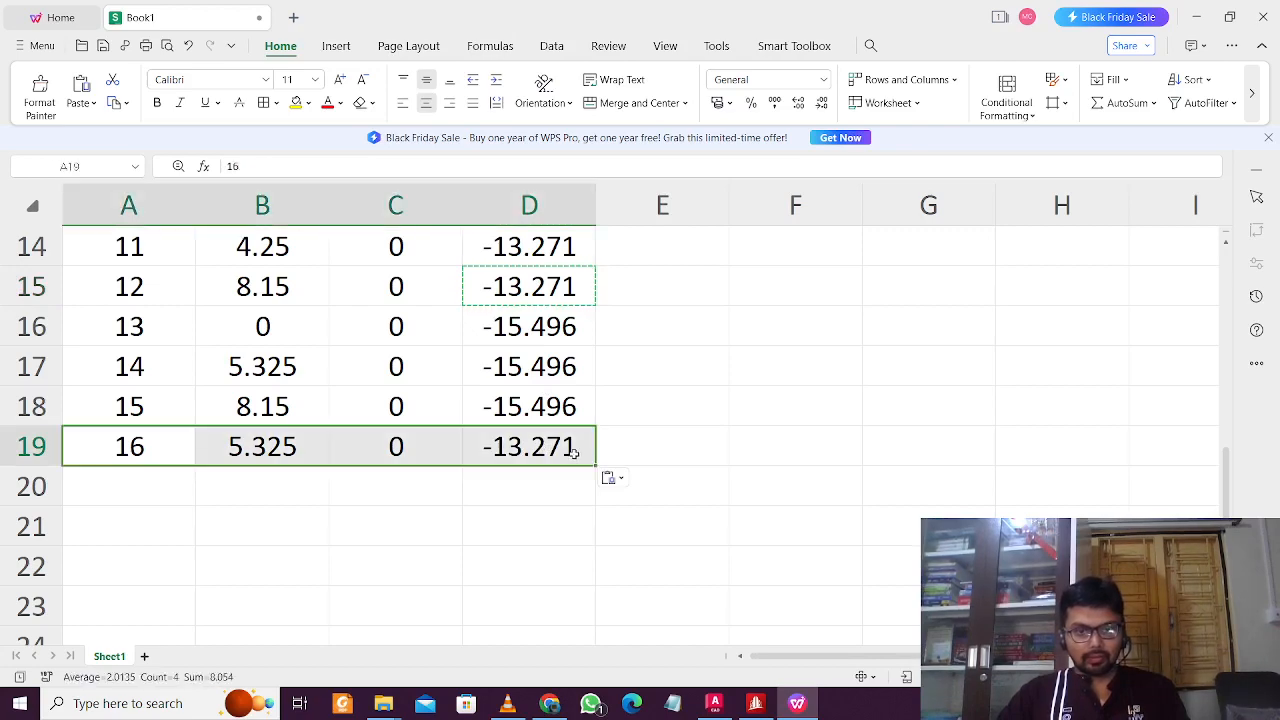
{"action": "key", "text": "ctrl+c"}
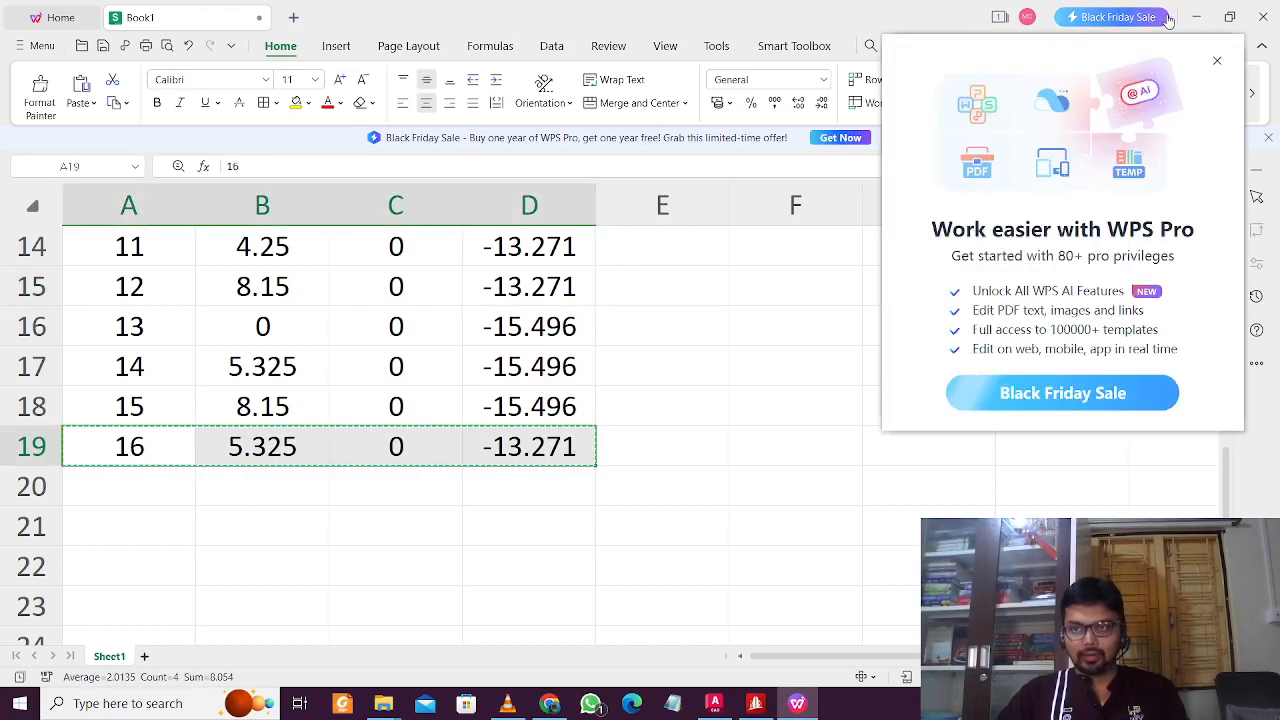
{"action": "left_click", "coordinate": [1192, 18]}
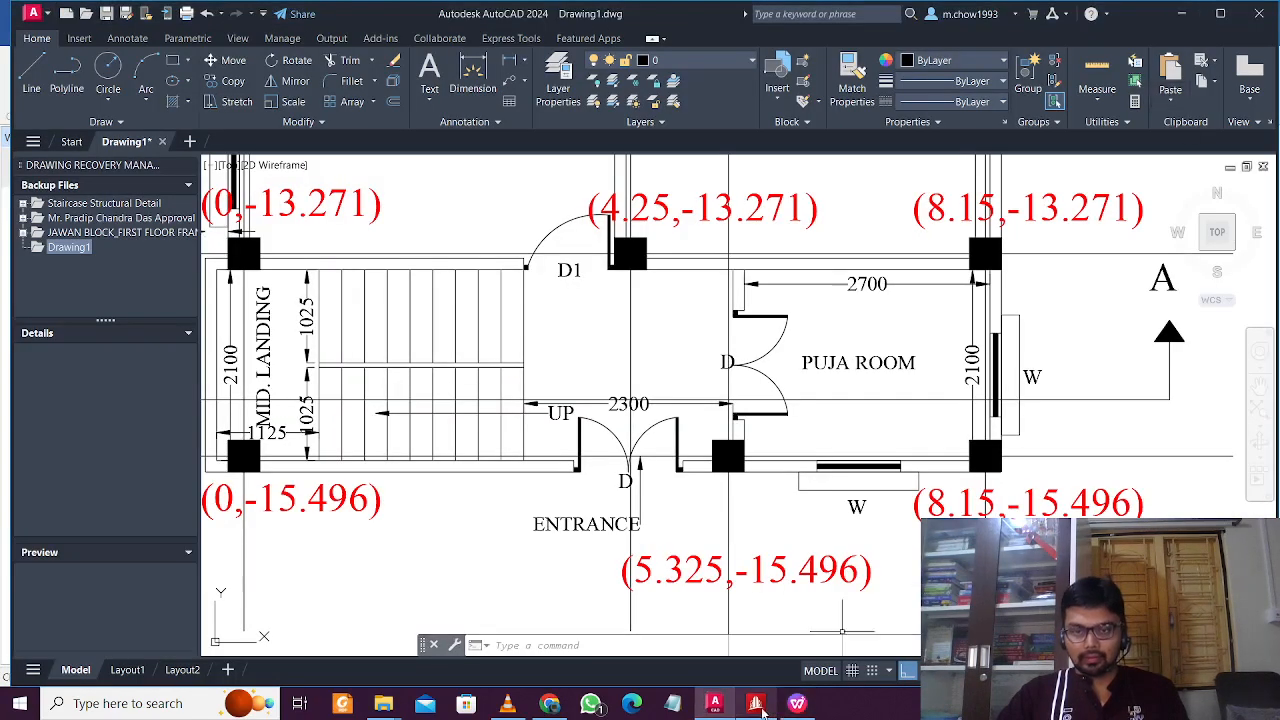
{"action": "left_click", "coordinate": [1190, 12]}
{"action": "left_click", "coordinate": [1066, 358]}
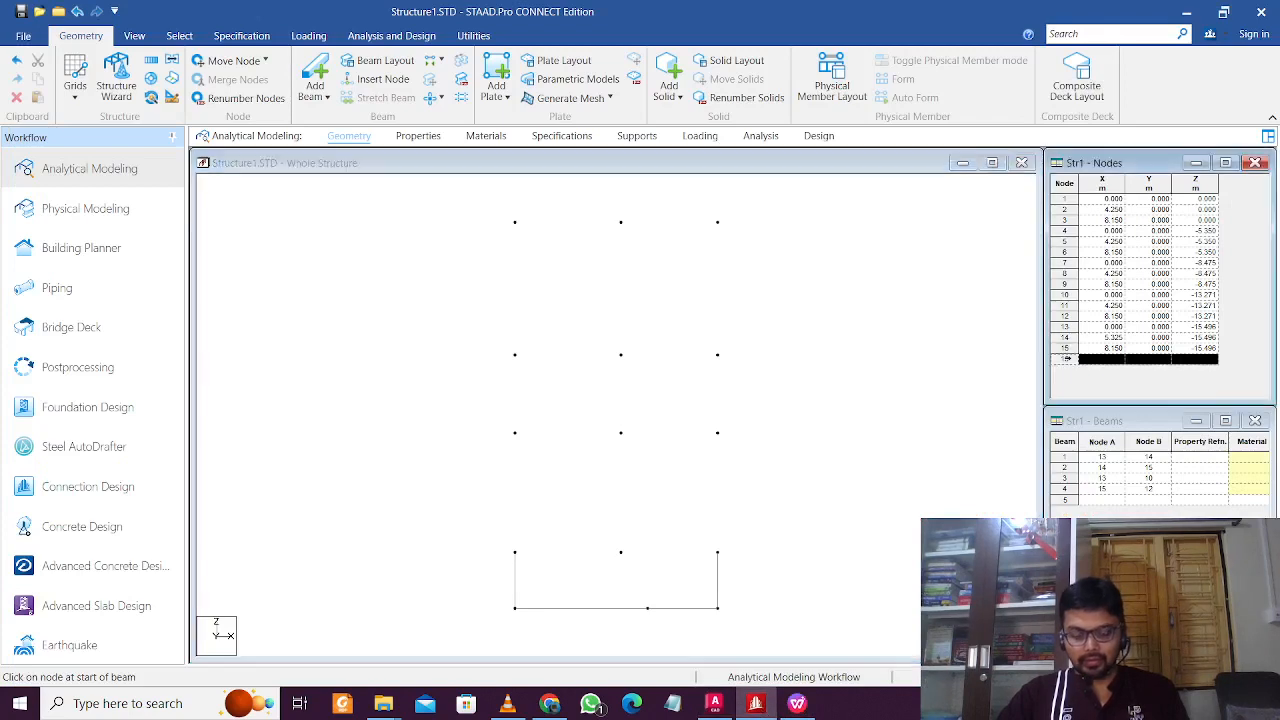
Step: Add a node at X 5.325, Y 0, Z -13.271, then draw beams along that row and from the node to node 14
{"action": "key", "text": "ctrl+v"}
{"action": "left_click", "coordinate": [814, 255]}
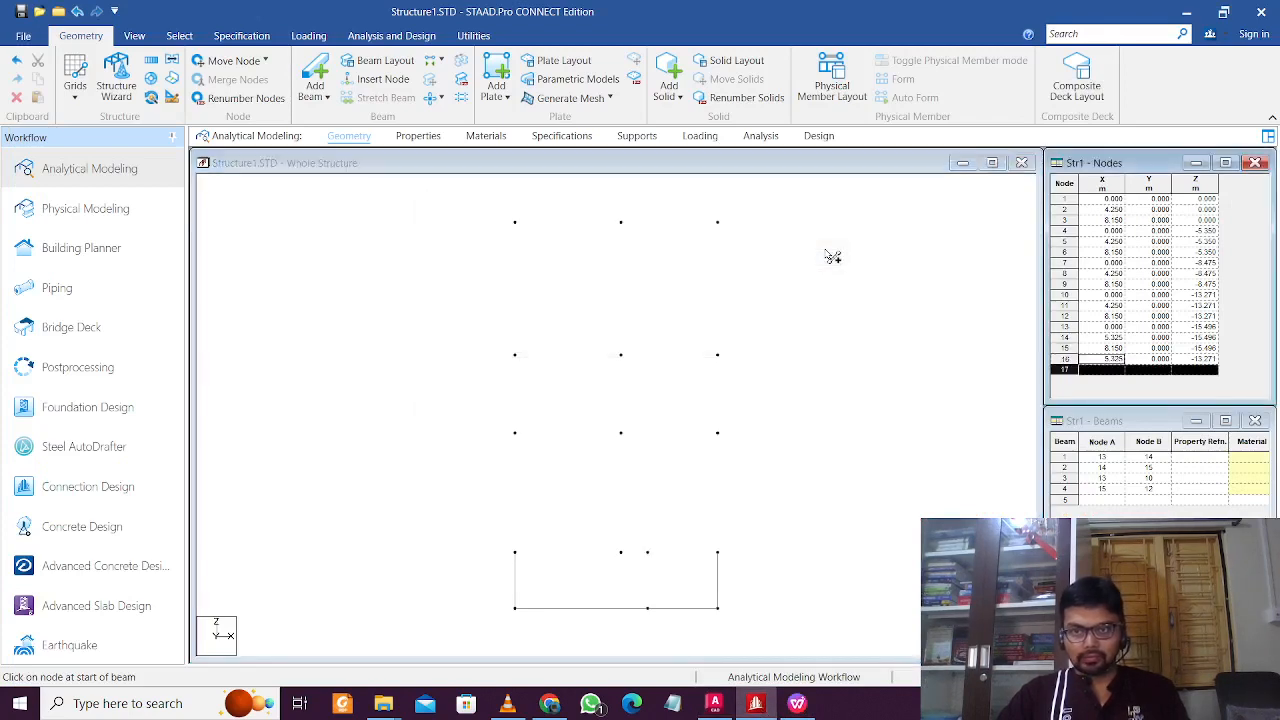
{"action": "left_click_drag", "start_coordinate": [522, 556], "coordinate": [622, 554]}
{"action": "left_click_drag", "start_coordinate": [652, 606], "coordinate": [654, 616]}
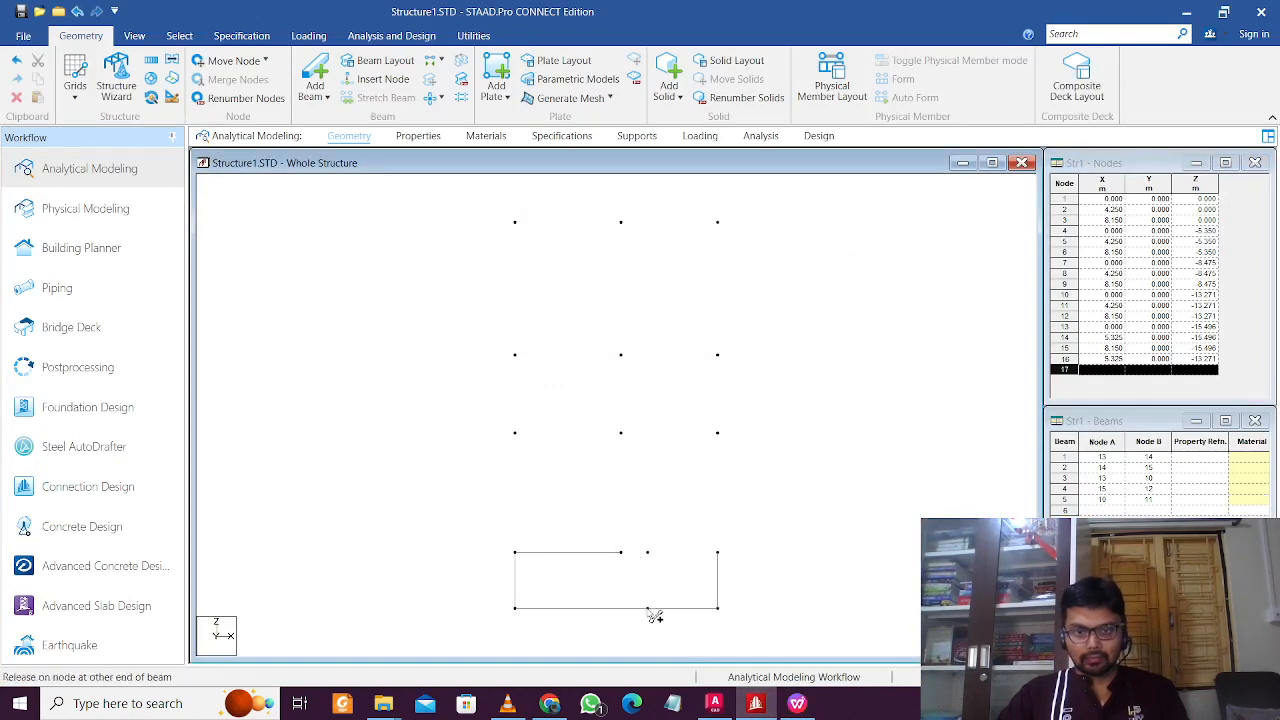
{"action": "left_click_drag", "start_coordinate": [653, 560], "coordinate": [719, 554]}
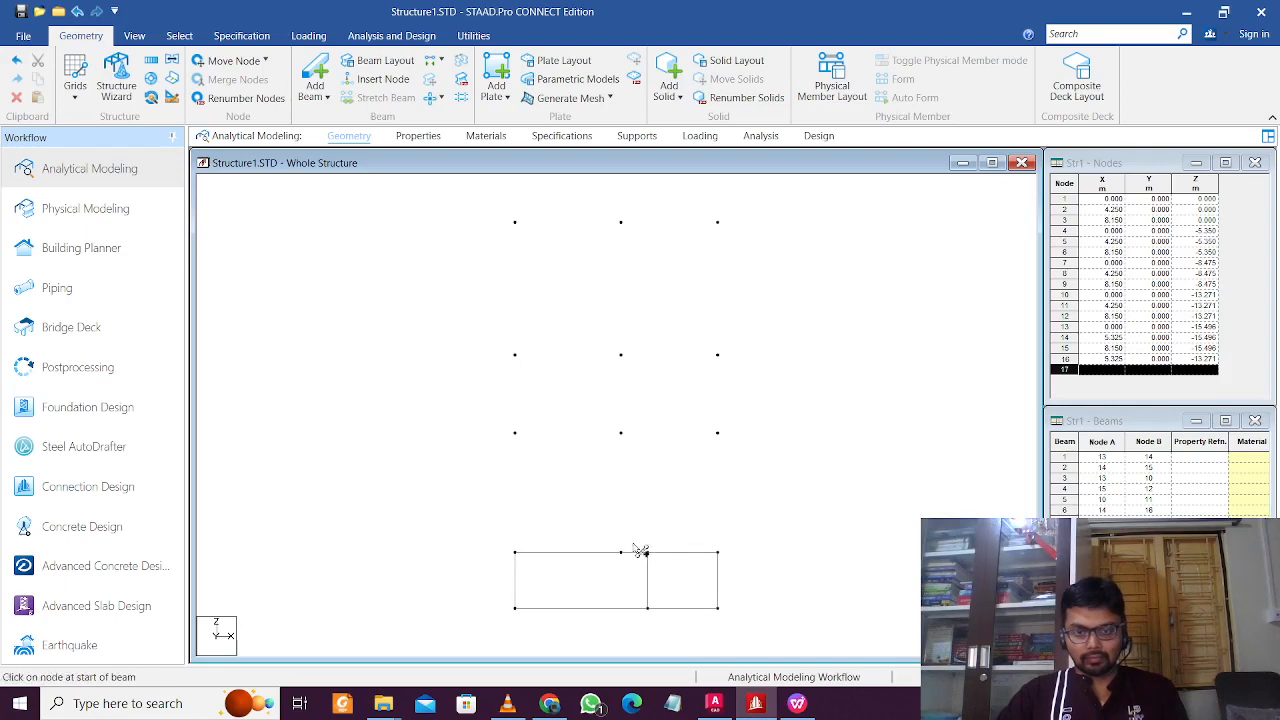
Step: Draw three beams from the Z -13.271 row to the Z -8.475 row and connect the nodes along Z -8.475
{"action": "left_click_drag", "start_coordinate": [518, 555], "coordinate": [517, 435]}
{"action": "left_click_drag", "start_coordinate": [625, 557], "coordinate": [625, 436]}
{"action": "mouse_move", "coordinate": [719, 562]}
{"action": "left_mouse_down"}
{"action": "mouse_move", "coordinate": [729, 480]}
{"action": "mouse_move", "coordinate": [718, 436]}
{"action": "left_mouse_up"}
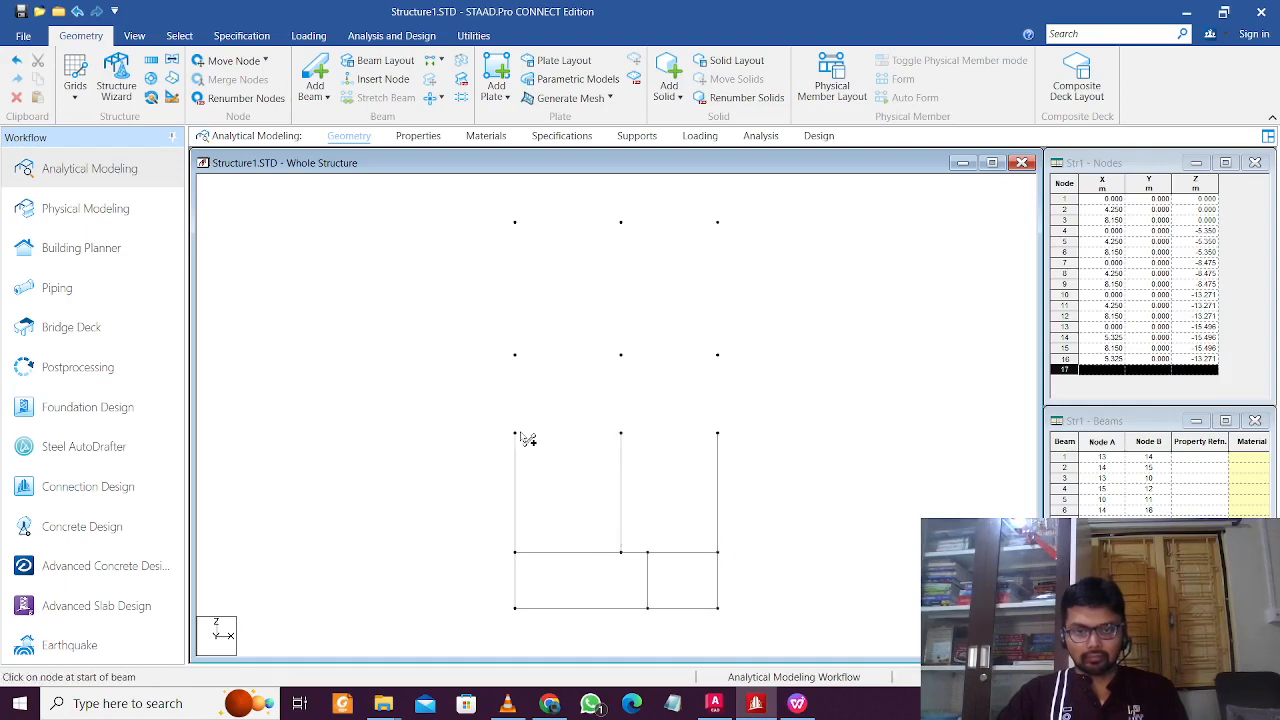
{"action": "left_click_drag", "start_coordinate": [524, 438], "coordinate": [623, 436]}
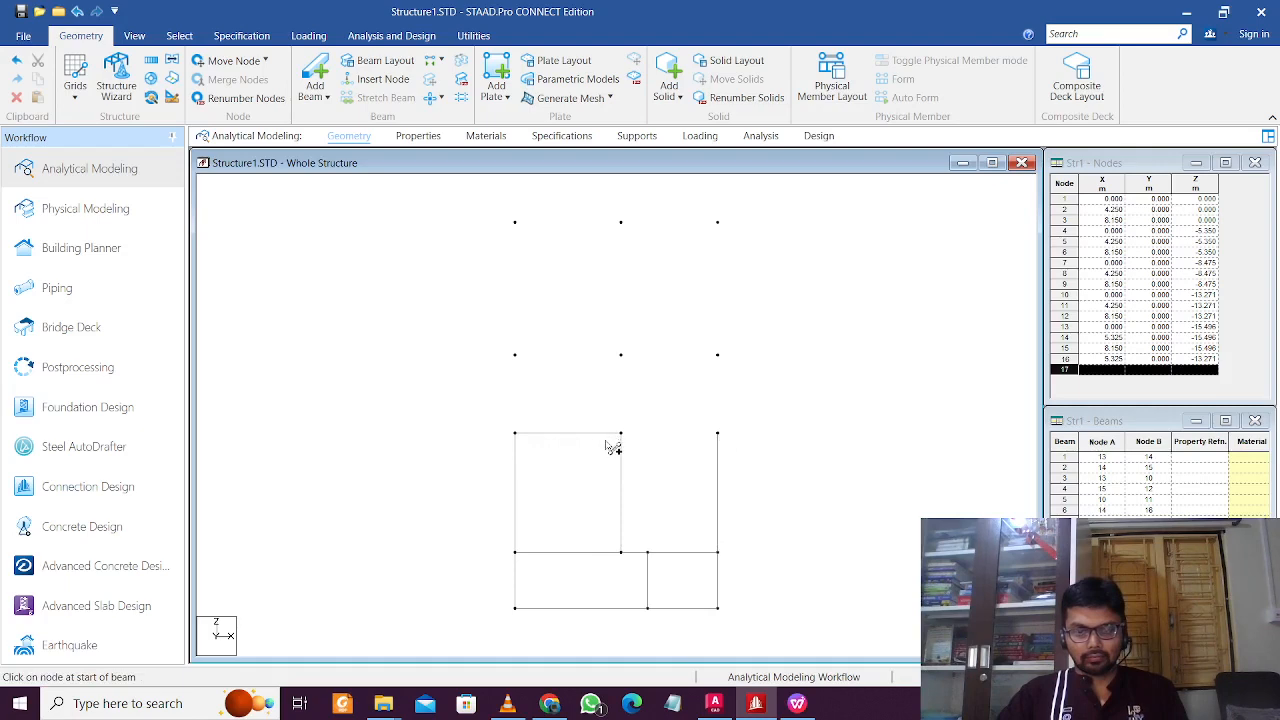
{"action": "scroll", "coordinate": [616, 450], "scroll_direction": "up", "scroll_amount": 3}
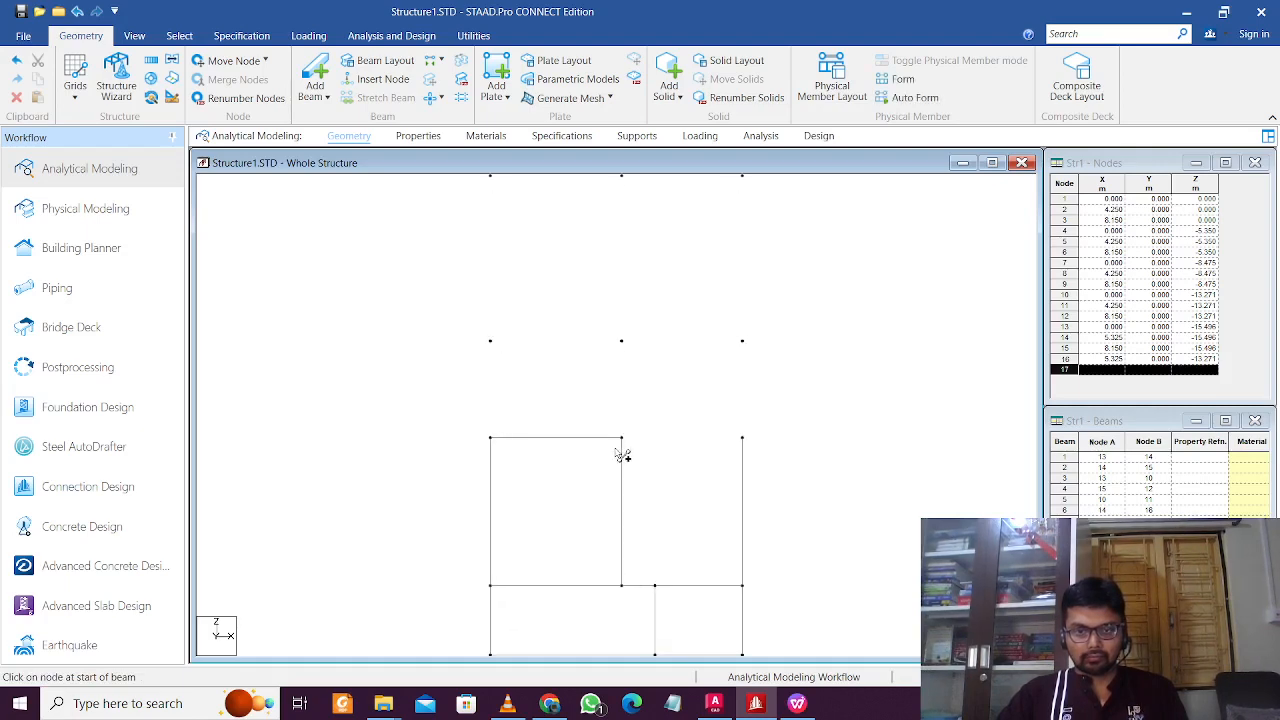
{"action": "left_click_drag", "start_coordinate": [623, 442], "coordinate": [770, 445]}
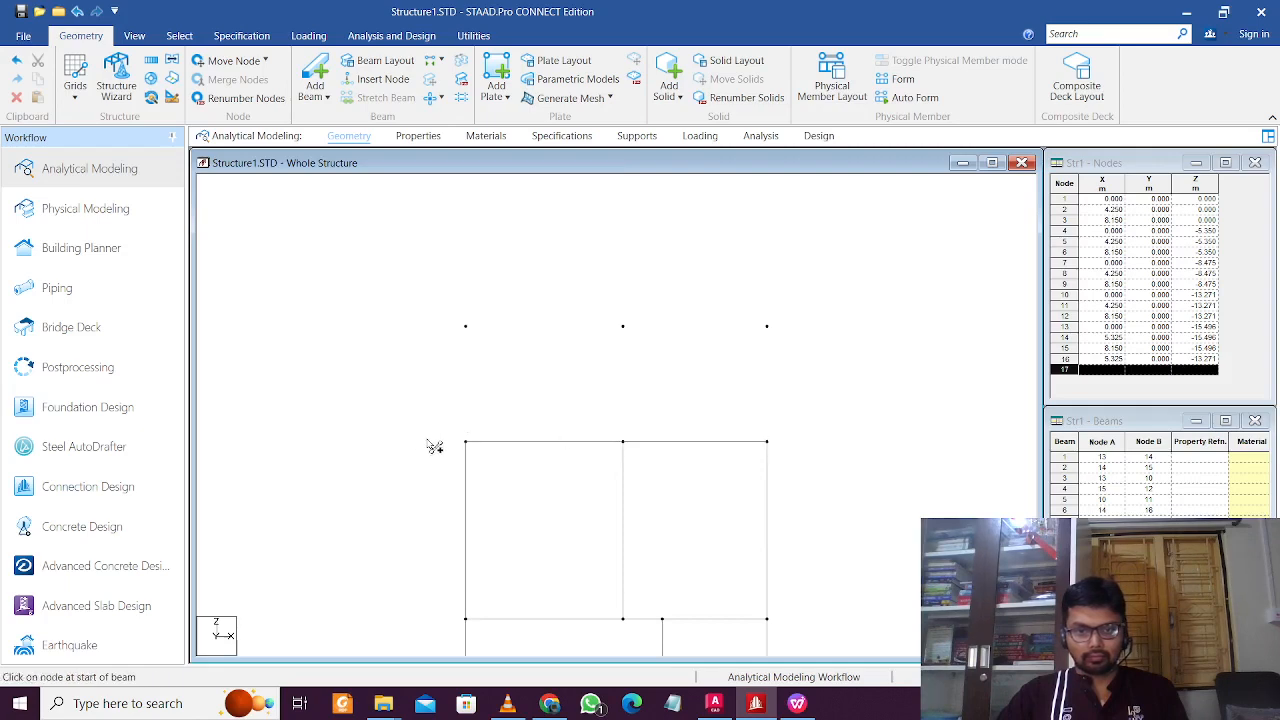
Step: Draw three beams from the Z -8.475 row to the Z -5.350 row and connect the nodes along Z -5.350
{"action": "left_click_drag", "start_coordinate": [470, 452], "coordinate": [468, 328]}
{"action": "left_click_drag", "start_coordinate": [623, 436], "coordinate": [630, 332]}
{"action": "left_click_drag", "start_coordinate": [770, 449], "coordinate": [768, 328]}
{"action": "left_click_drag", "start_coordinate": [468, 338], "coordinate": [767, 327]}
{"action": "left_click", "coordinate": [700, 387]}
Step: Draw three beams from the Z -5.350 row to the Z 0 row and connect the nodes along Z 0
{"action": "middle_click_drag", "start_coordinate": [669, 231], "coordinate": [670, 400]}
{"action": "mouse_move", "coordinate": [466, 496]}
{"action": "left_mouse_down"}
{"action": "mouse_move", "coordinate": [480, 300]}
{"action": "mouse_move", "coordinate": [466, 298]}
{"action": "left_mouse_up"}
{"action": "left_click_drag", "start_coordinate": [620, 494], "coordinate": [626, 300]}
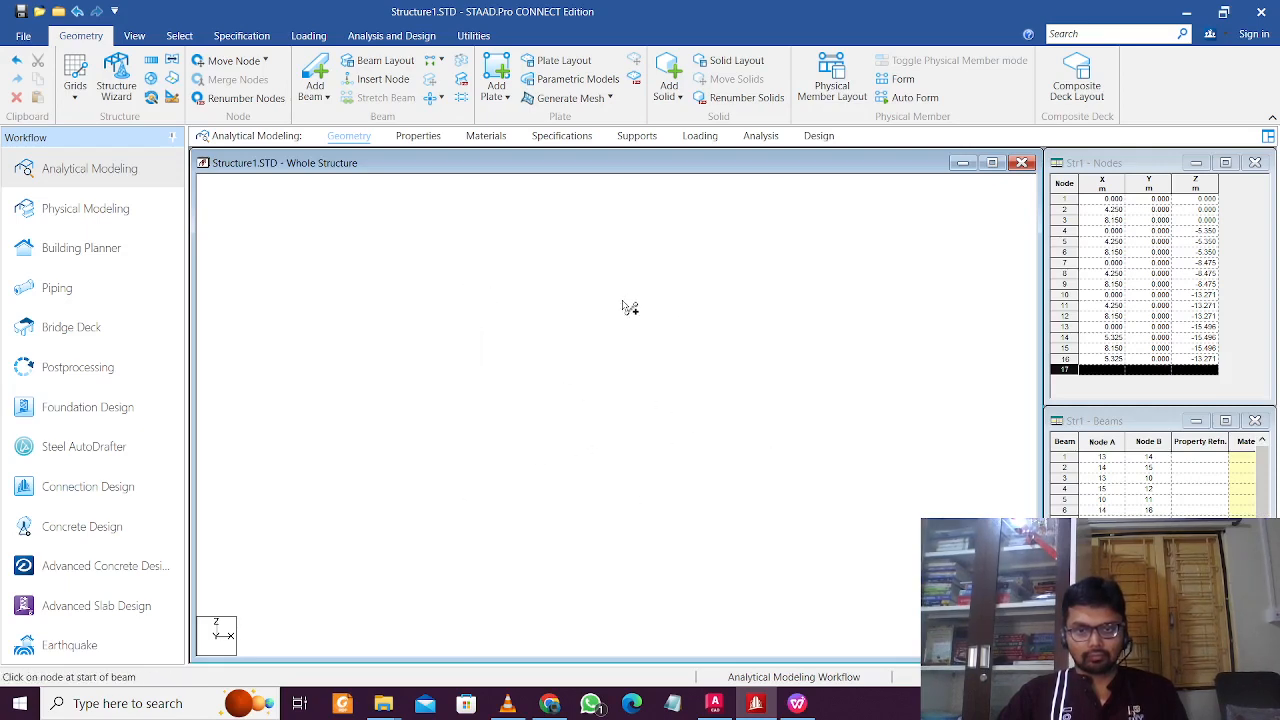
{"action": "left_click_drag", "start_coordinate": [768, 498], "coordinate": [768, 299]}
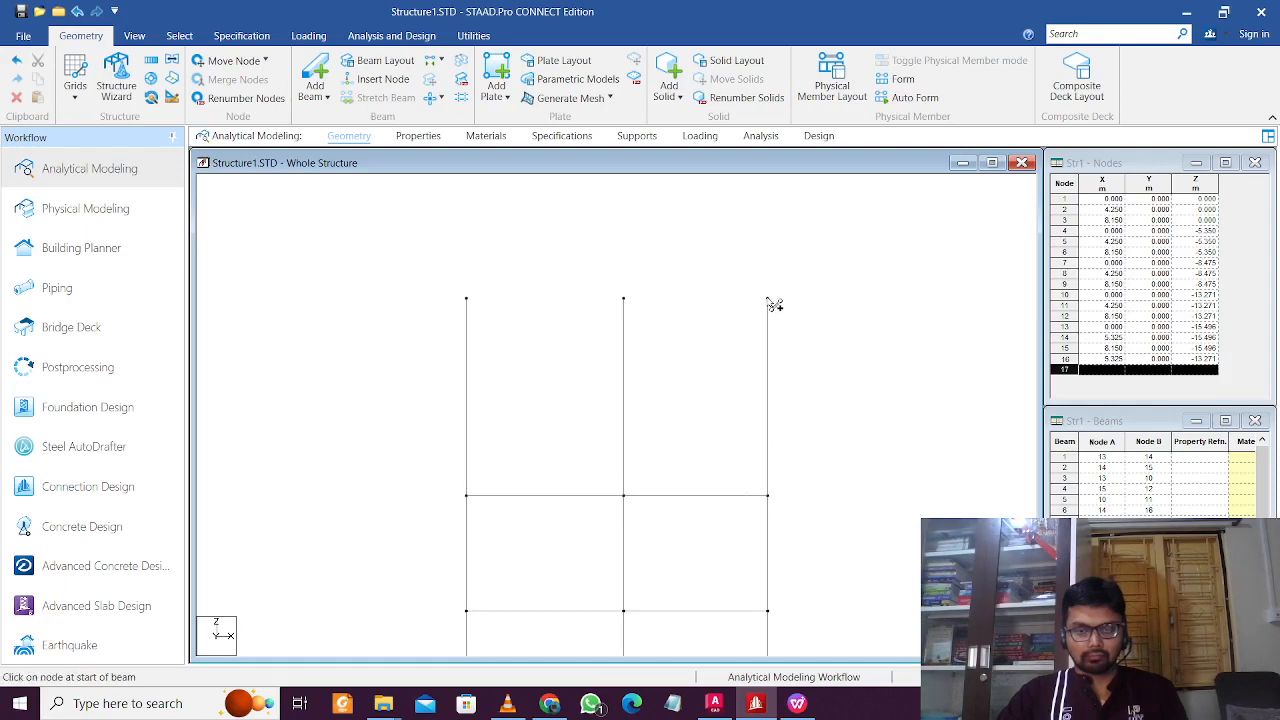
{"action": "left_click_drag", "start_coordinate": [458, 302], "coordinate": [770, 302]}
Step: Select all plan nodes and translationally repeat them one step of -1.95 m in Y with linked steps to generate the columns
{"action": "scroll", "coordinate": [666, 320], "scroll_direction": "down", "scroll_amount": 2}
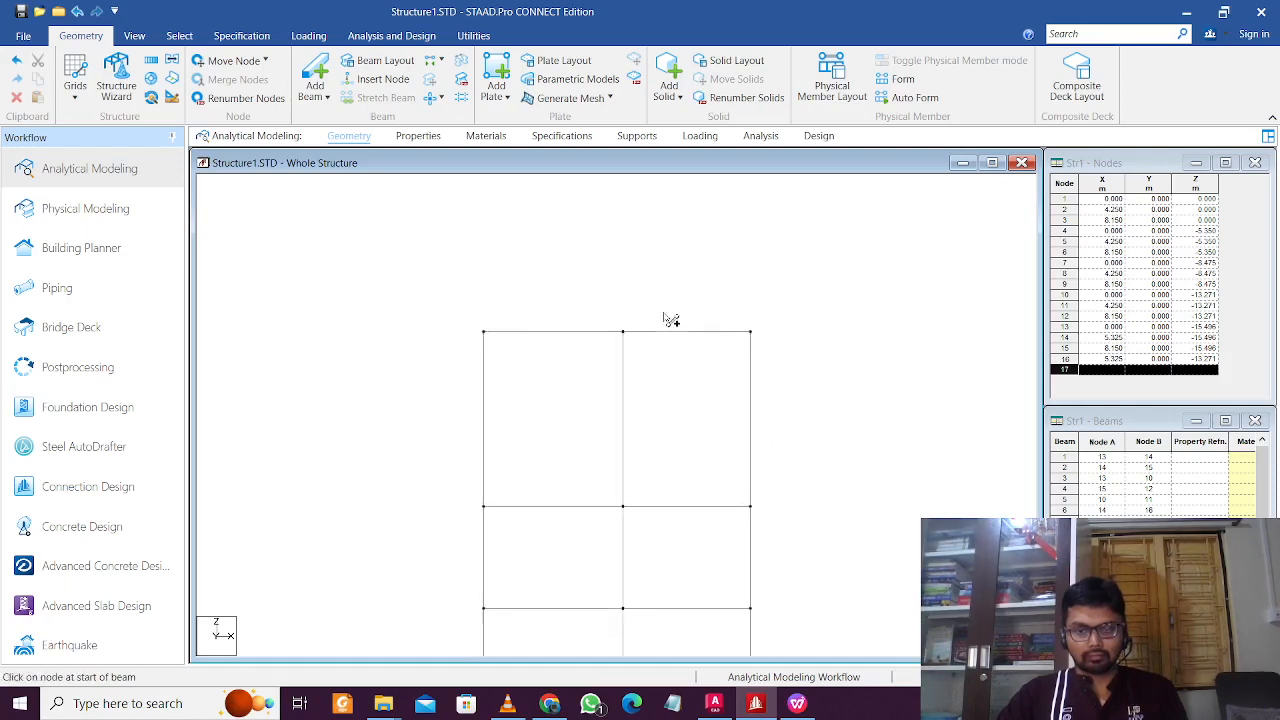
{"action": "middle_click_drag", "start_coordinate": [653, 448], "coordinate": [648, 213]}
{"action": "scroll", "coordinate": [646, 360], "scroll_direction": "down", "scroll_amount": 1}
{"action": "middle_click_drag", "start_coordinate": [646, 352], "coordinate": [659, 427]}
{"action": "scroll", "coordinate": [655, 391], "scroll_direction": "down", "scroll_amount": 1}
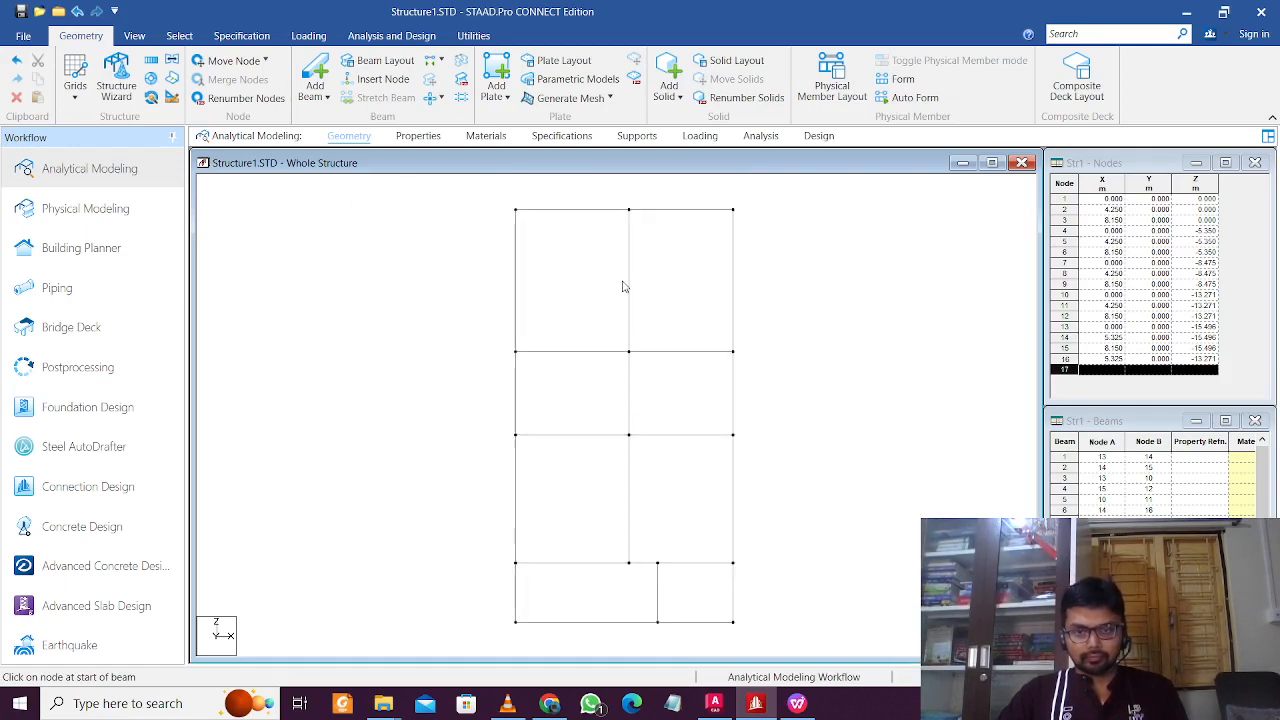
{"action": "scroll", "coordinate": [622, 287], "scroll_direction": "down", "scroll_amount": 1}
{"action": "scroll", "coordinate": [575, 310], "scroll_direction": "up", "scroll_amount": 1}
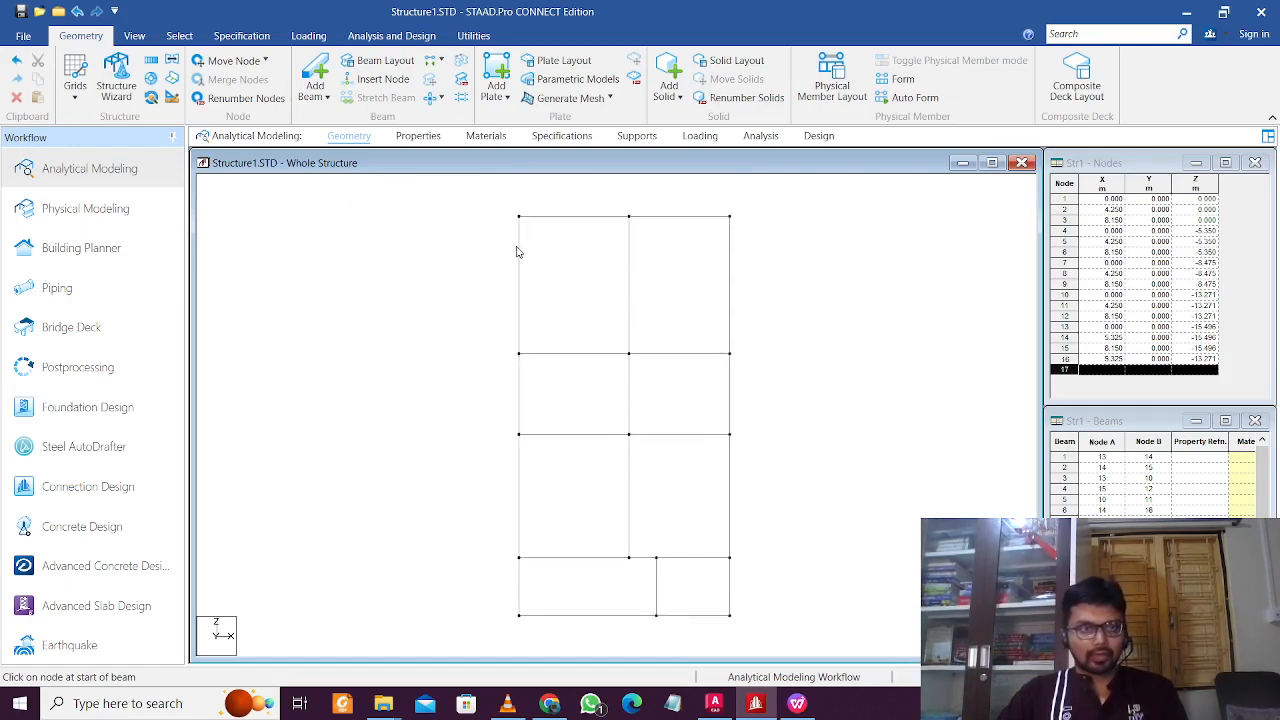
{"action": "left_click", "coordinate": [180, 36]}
{"action": "left_click", "coordinate": [27, 75]}
{"action": "left_click_drag", "start_coordinate": [486, 204], "coordinate": [790, 628]}
{"action": "left_click", "coordinate": [134, 36]}
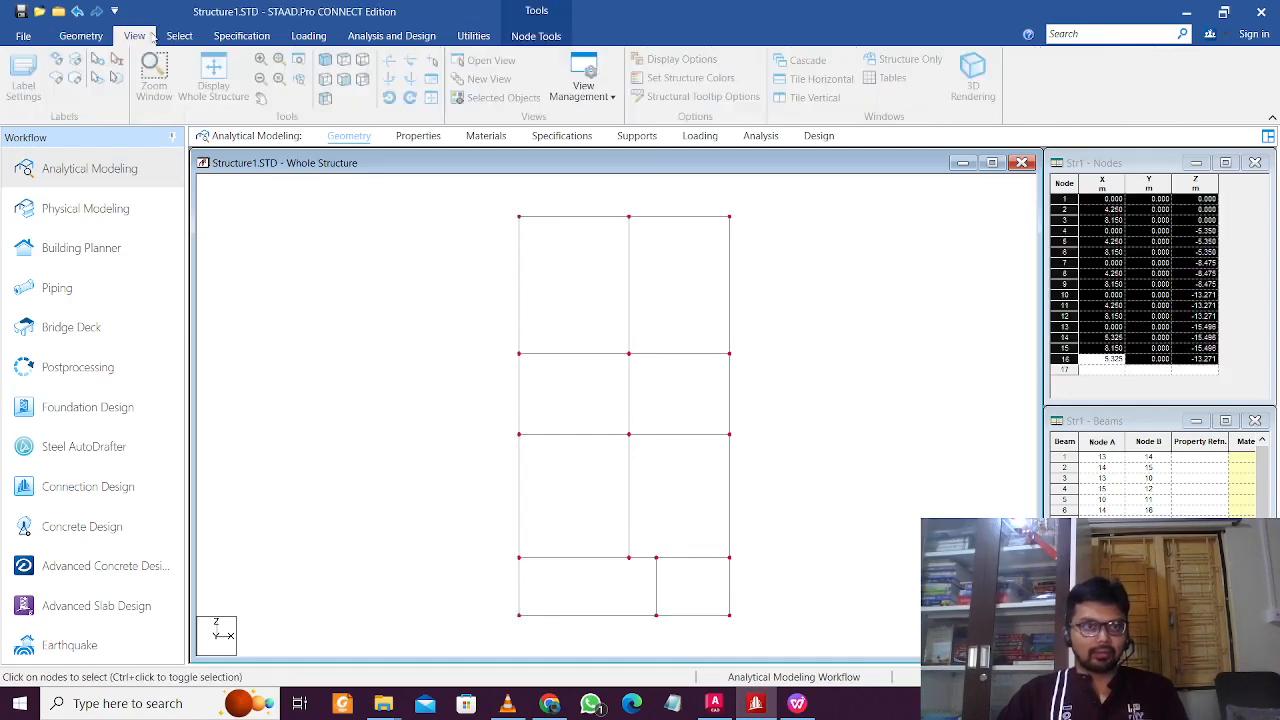
{"action": "left_click", "coordinate": [344, 61]}
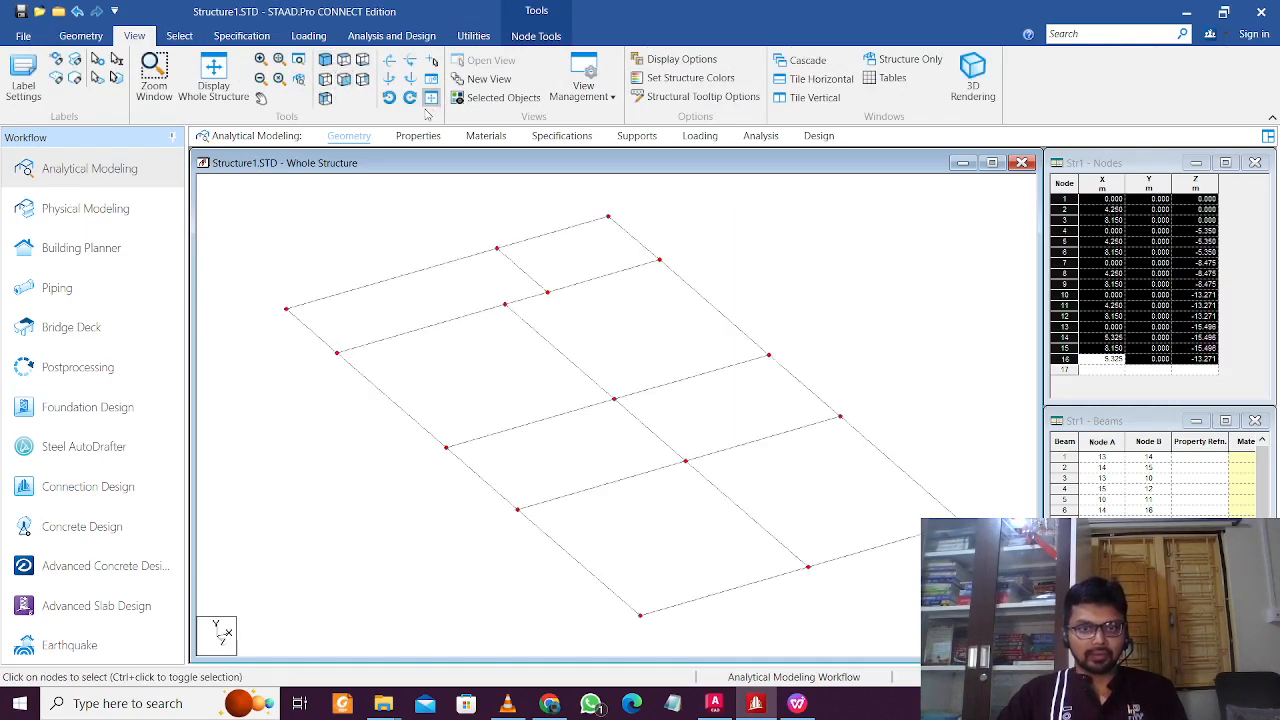
{"action": "left_click", "coordinate": [85, 36]}
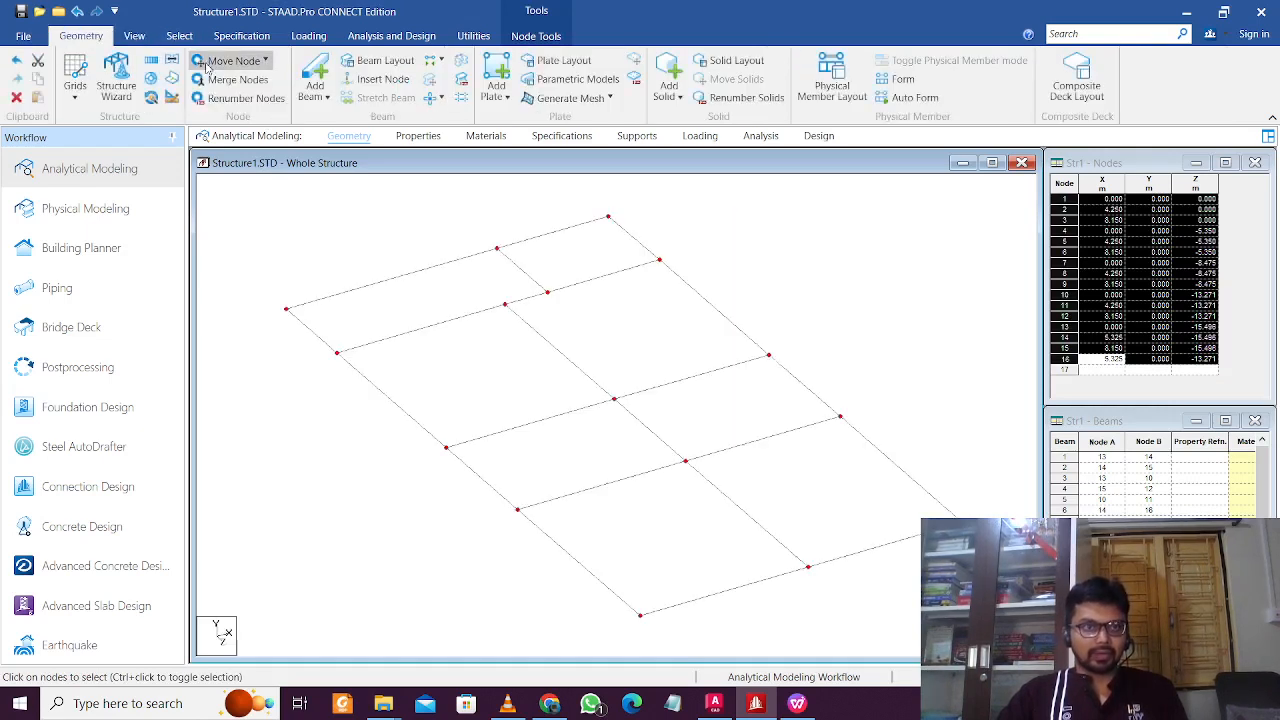
{"action": "left_click", "coordinate": [151, 60]}
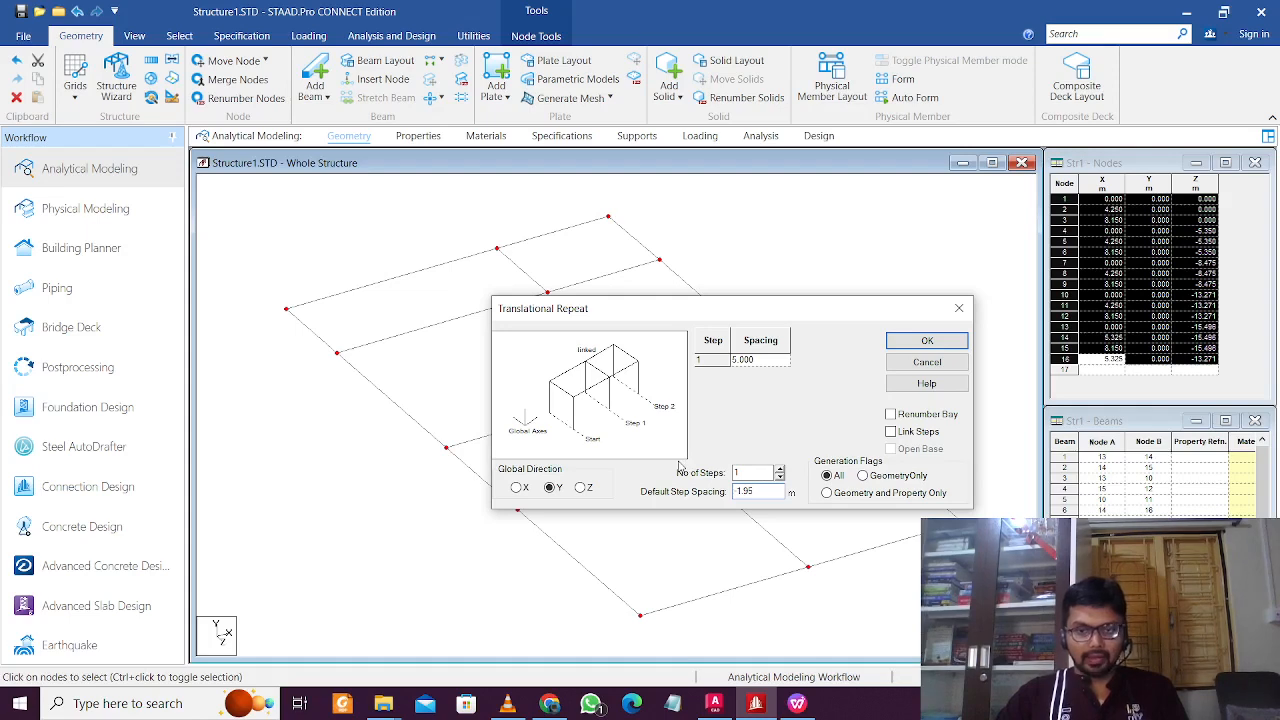
{"action": "left_click", "coordinate": [773, 364]}
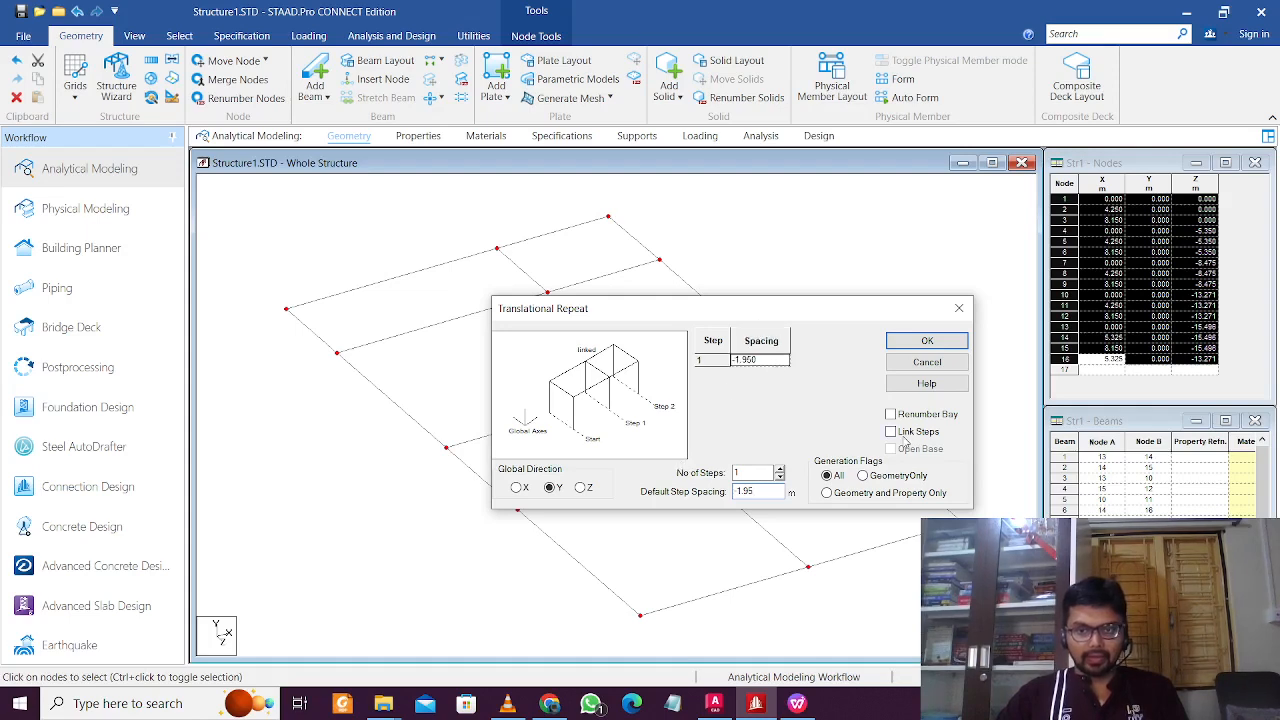
{"action": "left_click", "coordinate": [892, 432]}
{"action": "left_click", "coordinate": [927, 341]}
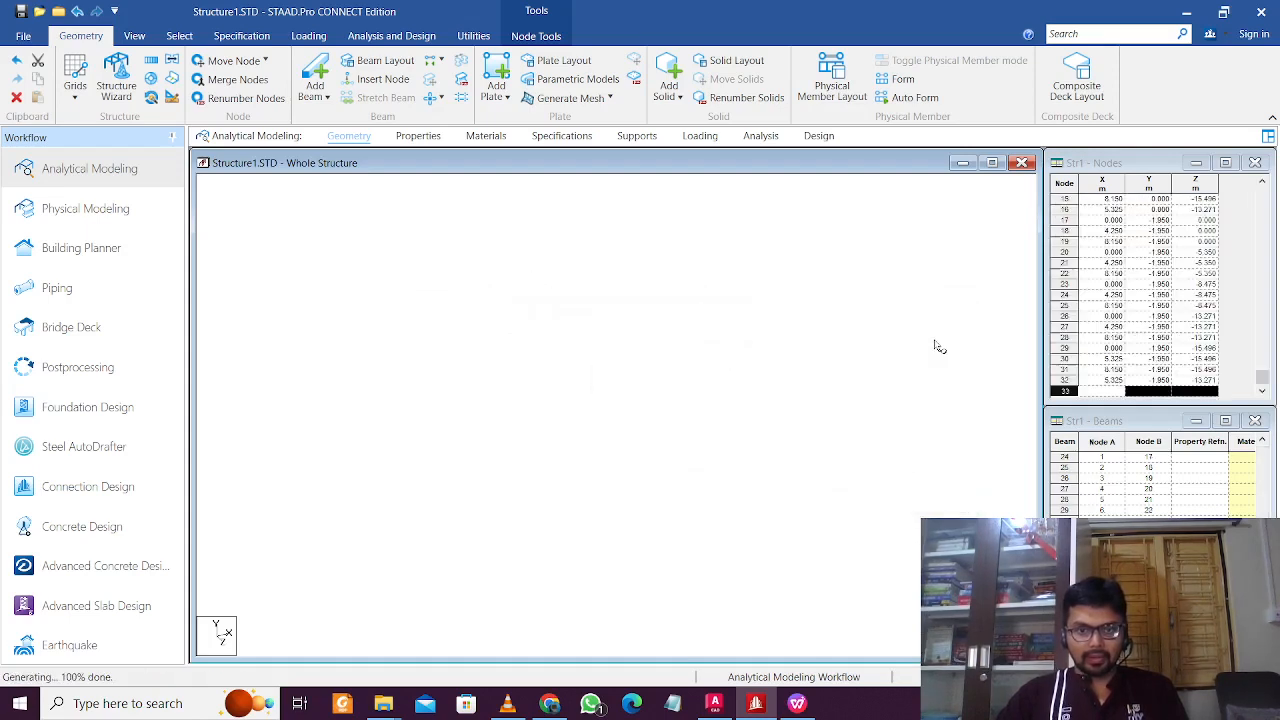
{"action": "left_click", "coordinate": [423, 289]}
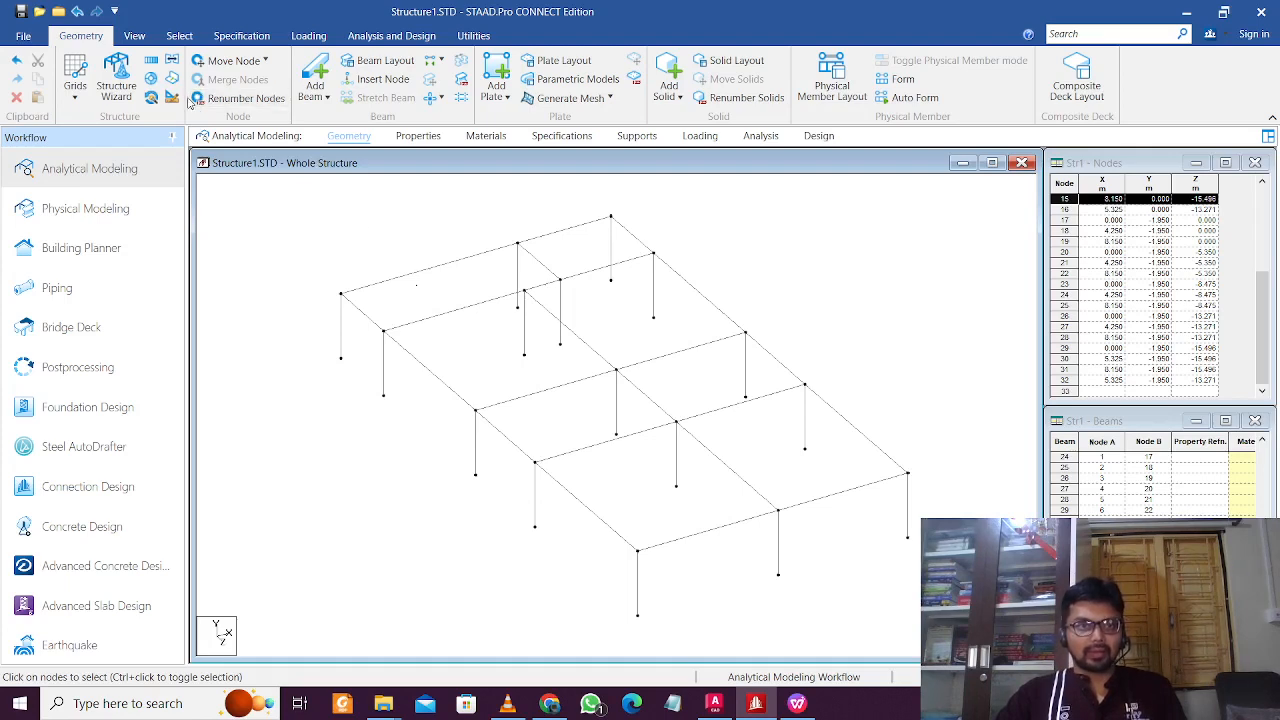
{"action": "left_click", "coordinate": [134, 35]}
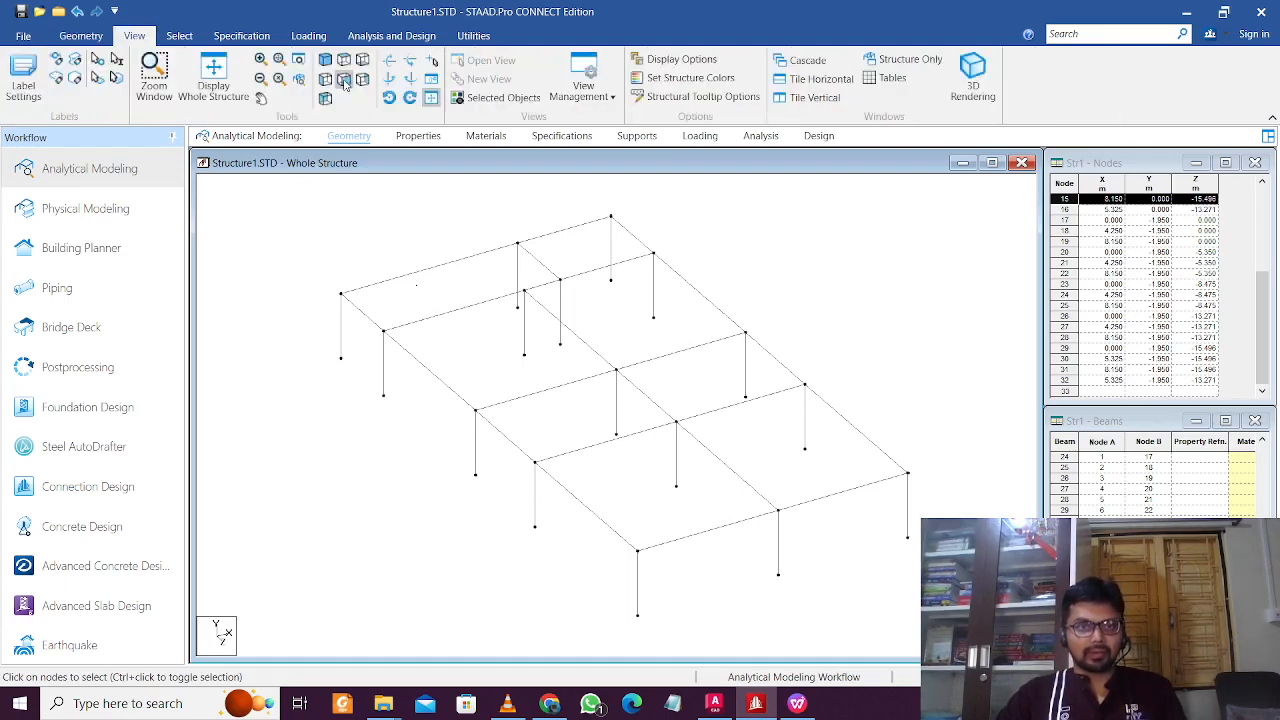
{"action": "left_click", "coordinate": [344, 79]}
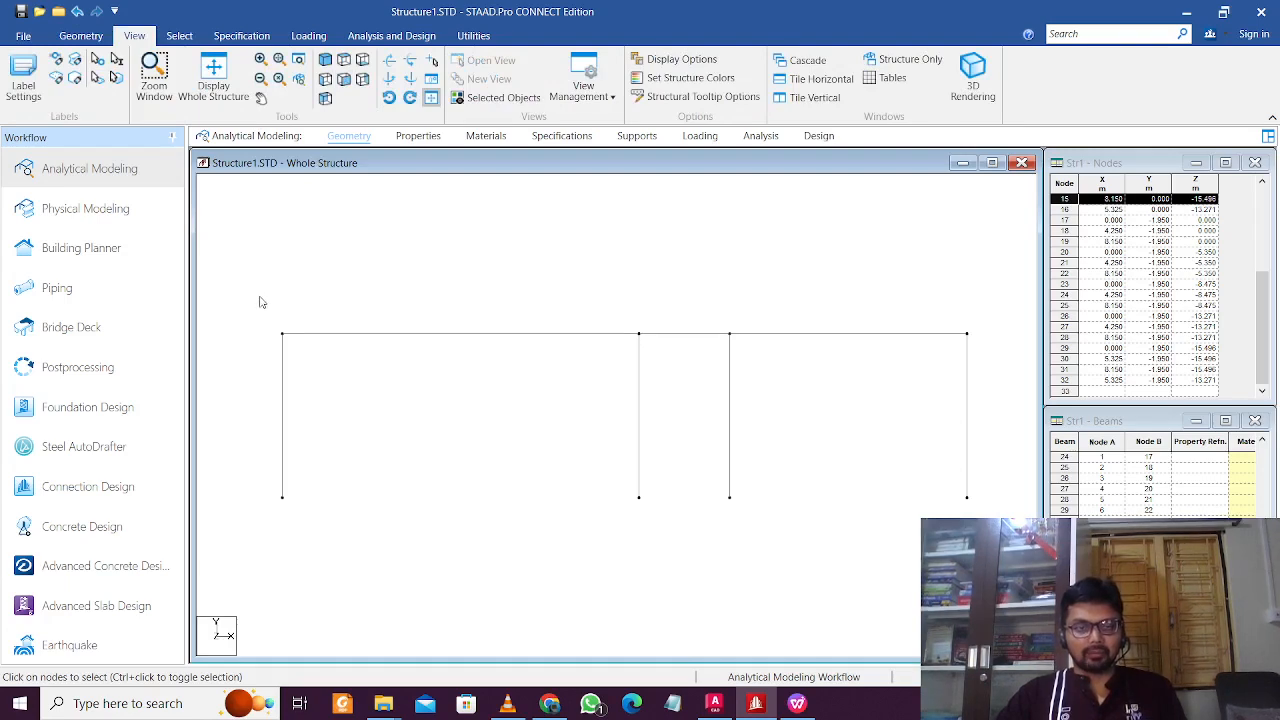
{"action": "left_click_drag", "start_coordinate": [259, 273], "coordinate": [980, 353]}
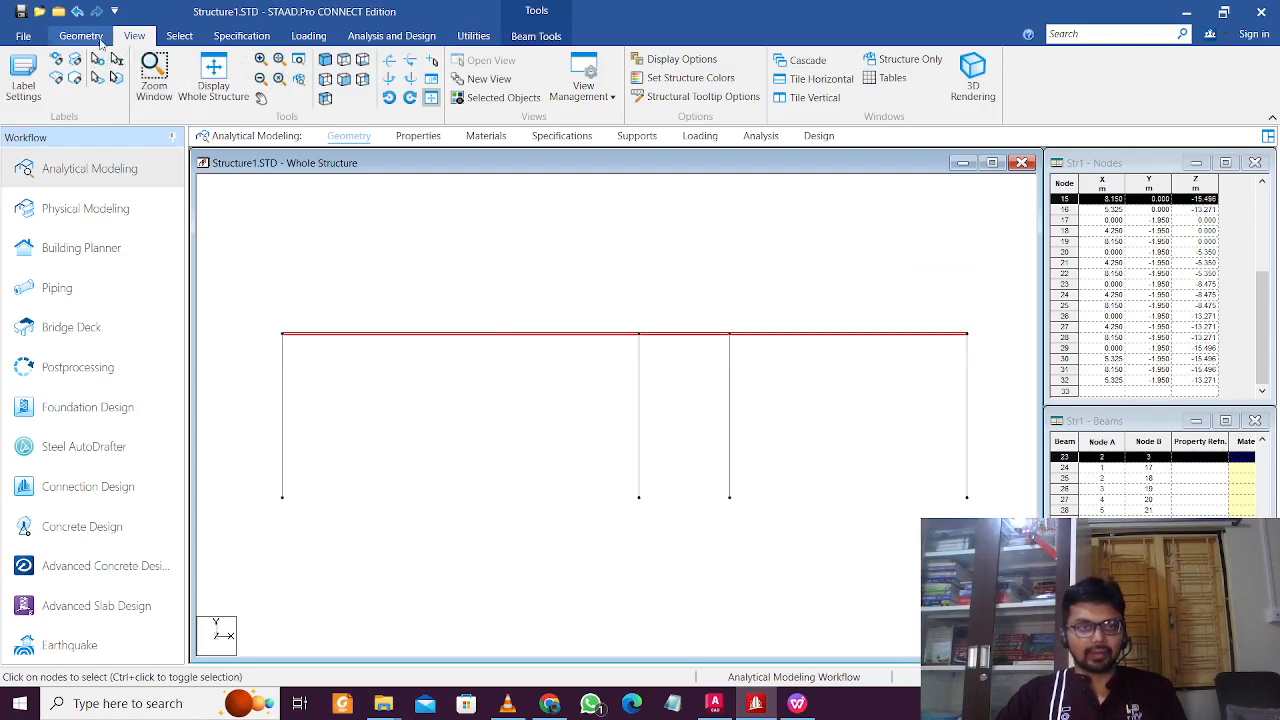
{"action": "left_click", "coordinate": [96, 37]}
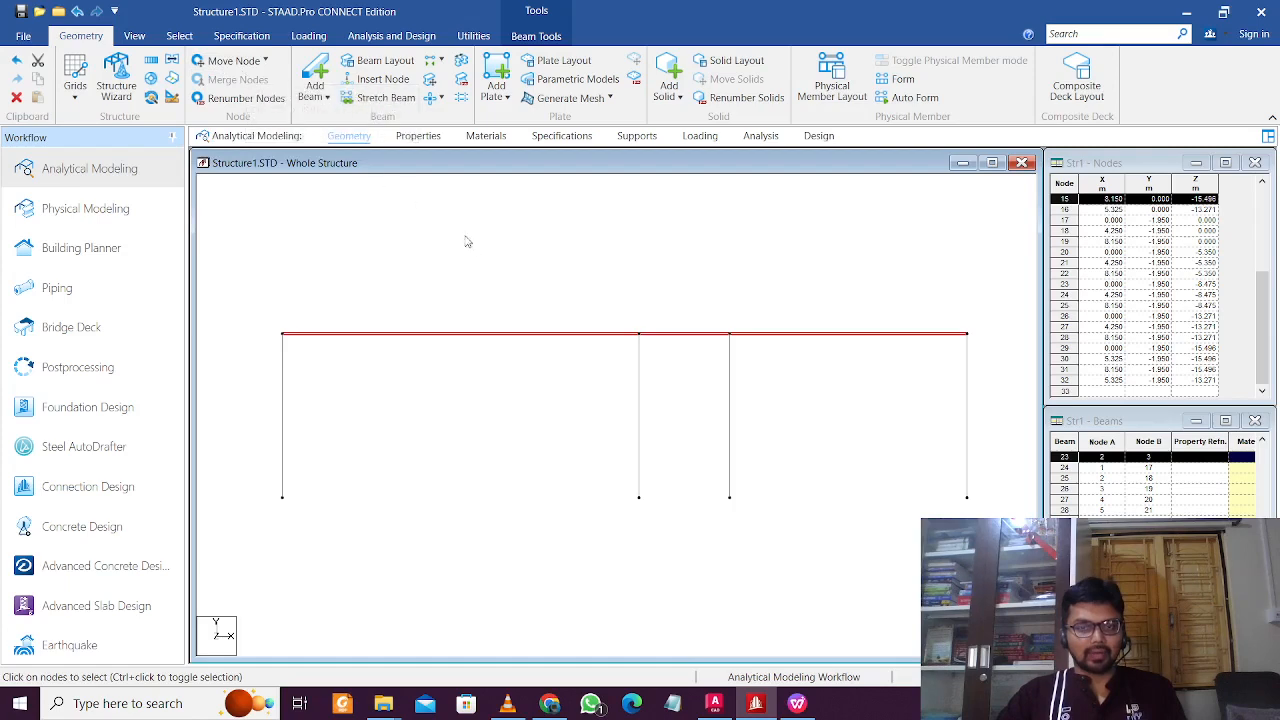
{"action": "left_click", "coordinate": [394, 200]}
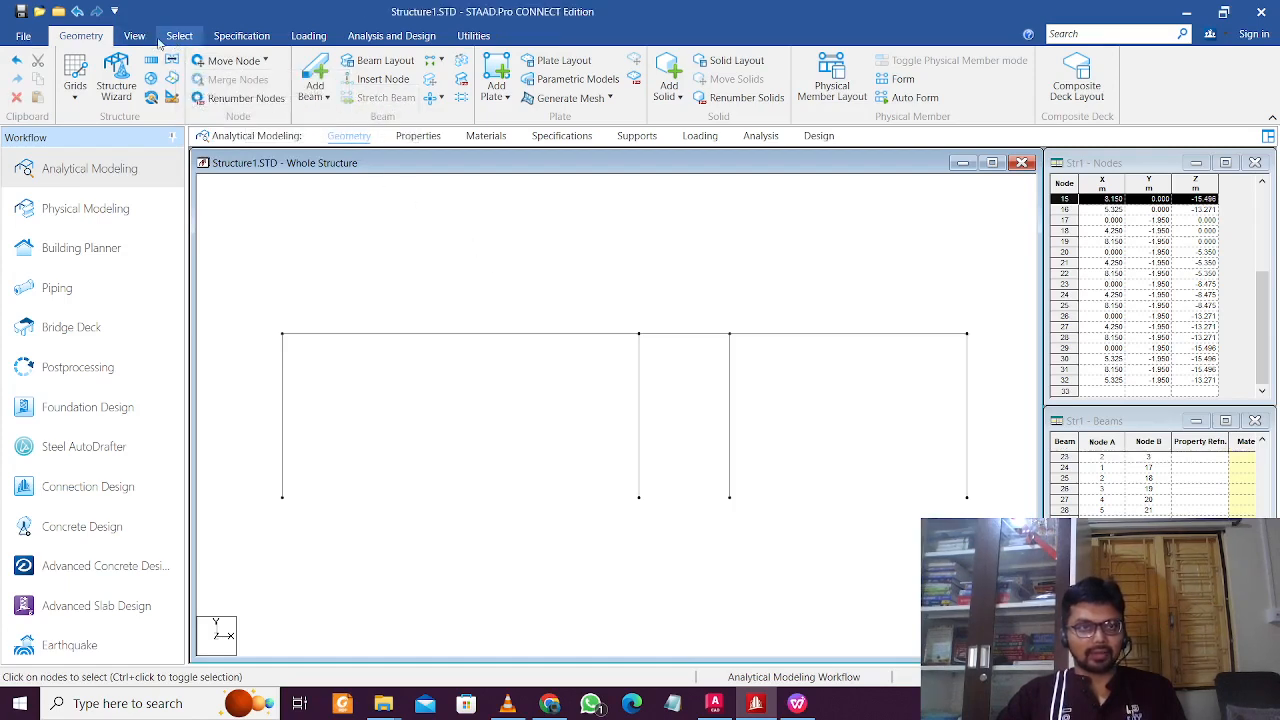
{"action": "scroll", "coordinate": [325, 67], "scroll_direction": "down", "scroll_amount": 1}
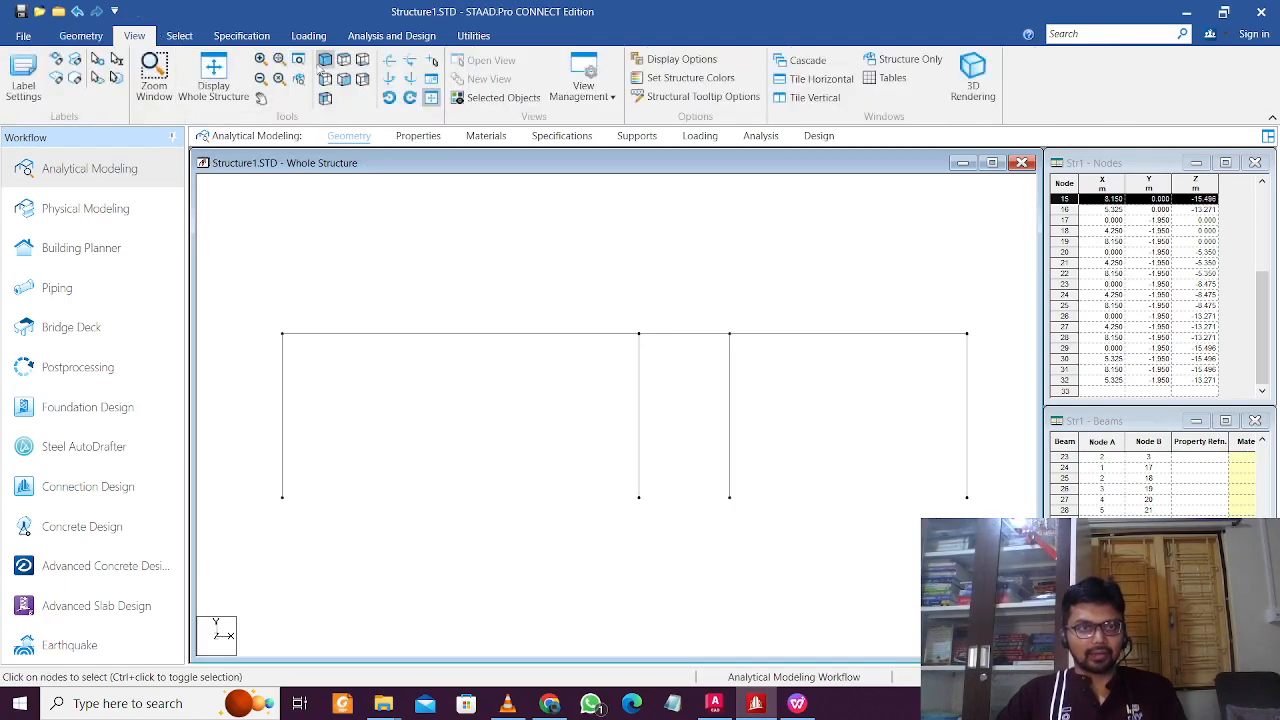
{"action": "left_click", "coordinate": [325, 61]}
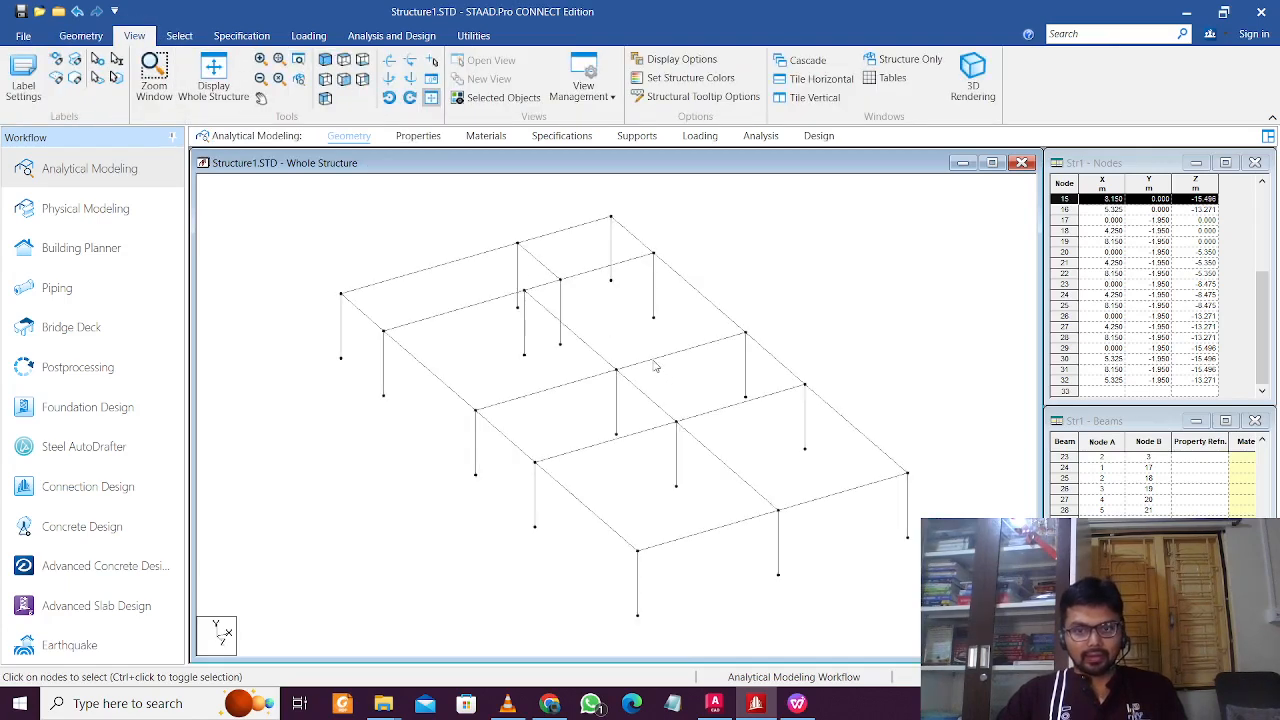
{"action": "left_click", "coordinate": [524, 345]}
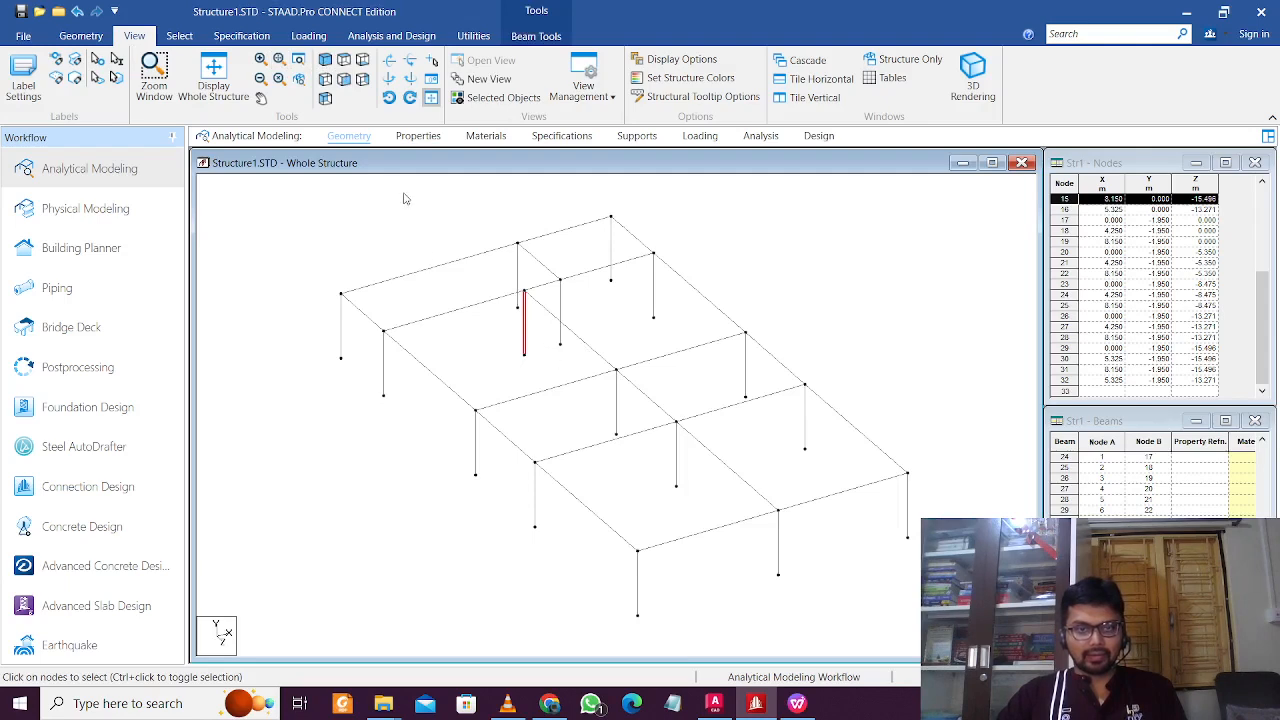
{"action": "left_click", "coordinate": [363, 60]}
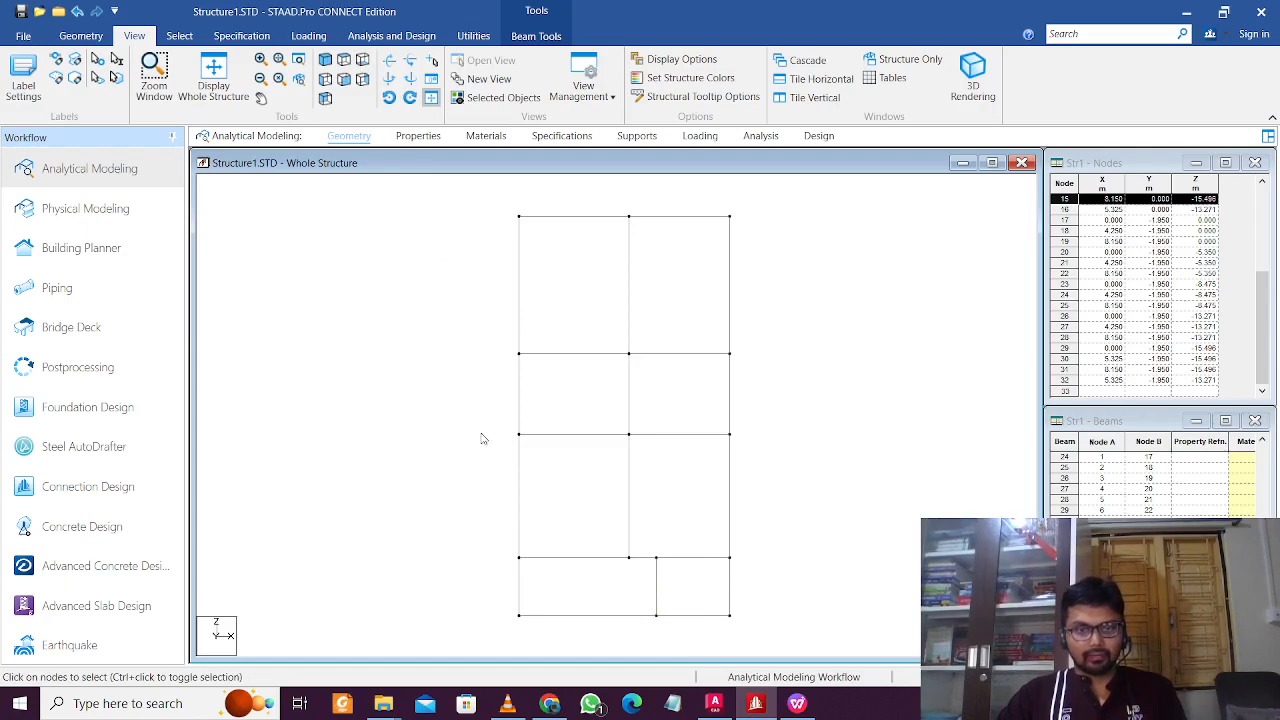
{"action": "left_click", "coordinate": [325, 61]}
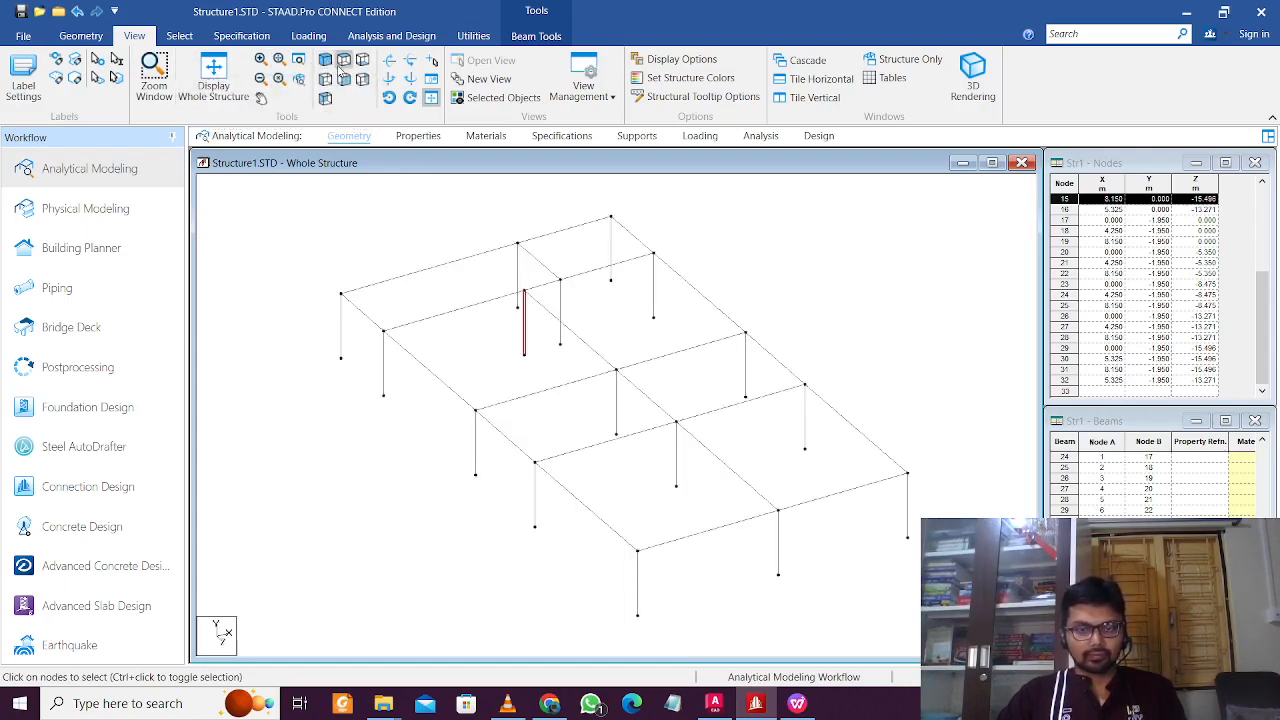
{"action": "left_click", "coordinate": [600, 307]}
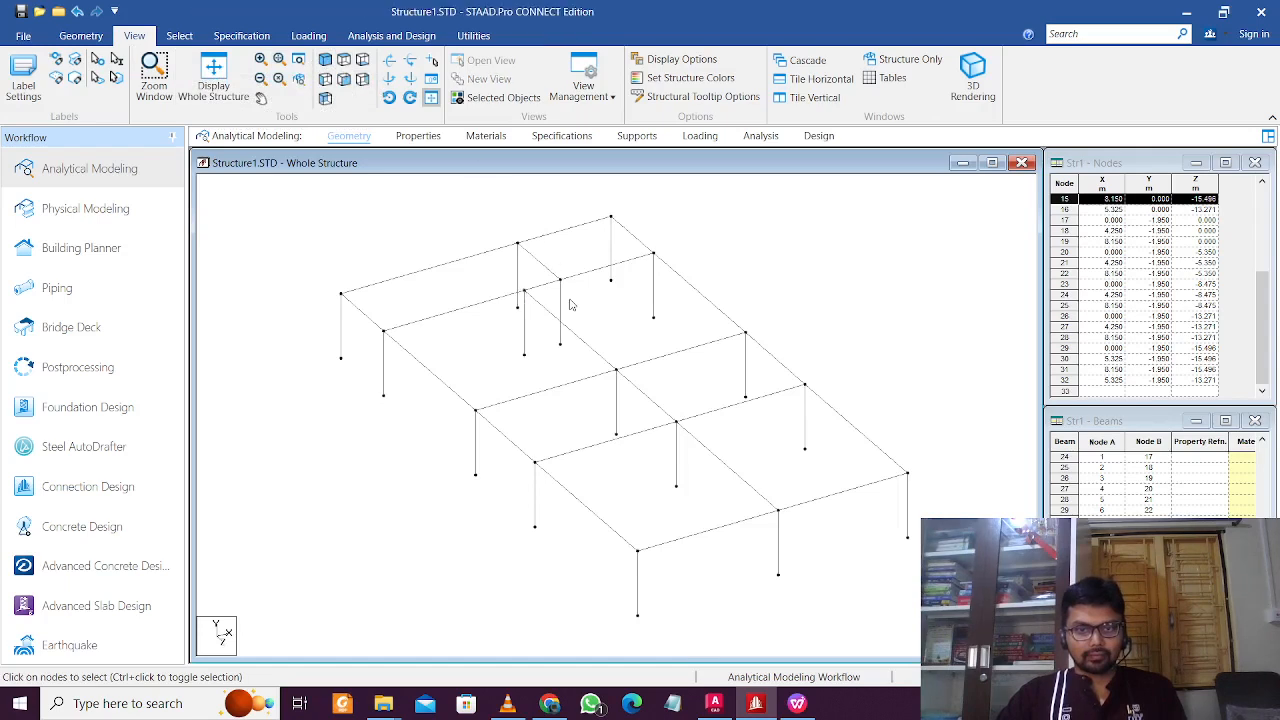
Step: Delete the column beneath the node at X 5.325, Z -13.271, including its orphaned base node
{"action": "left_click", "coordinate": [562, 304]}
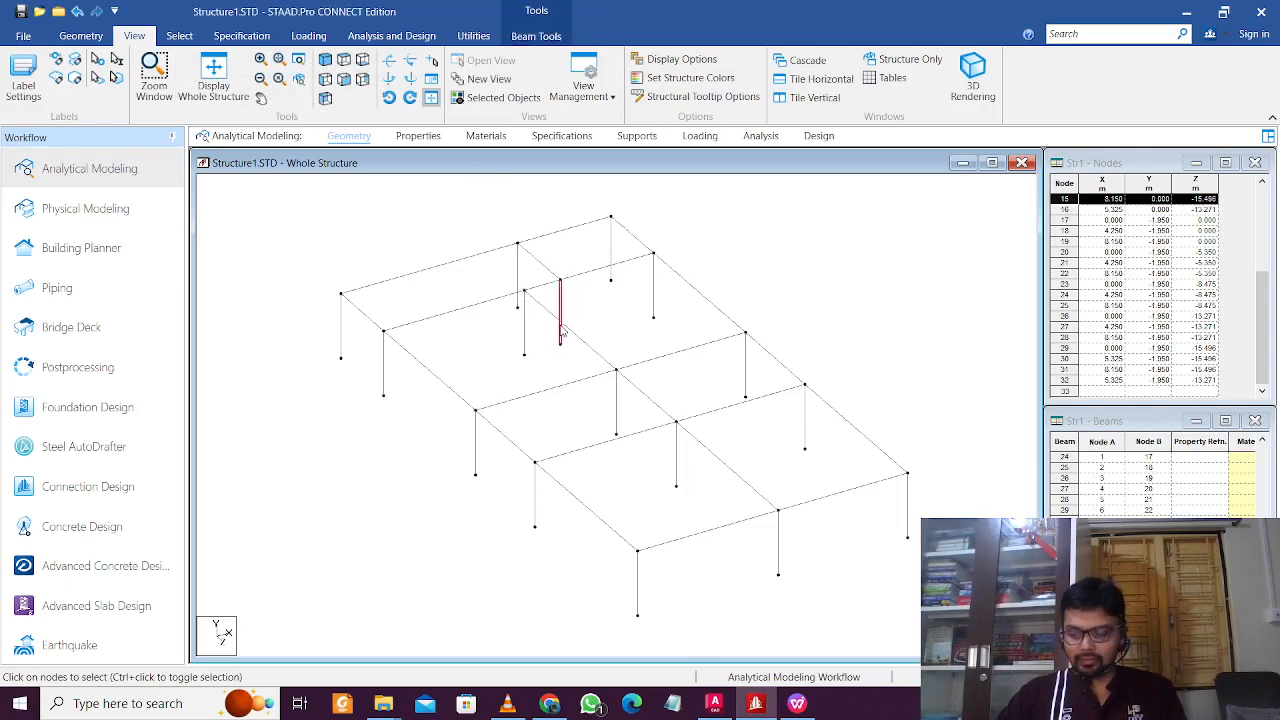
{"action": "key", "text": "Delete"}
{"action": "key", "text": "Return"}
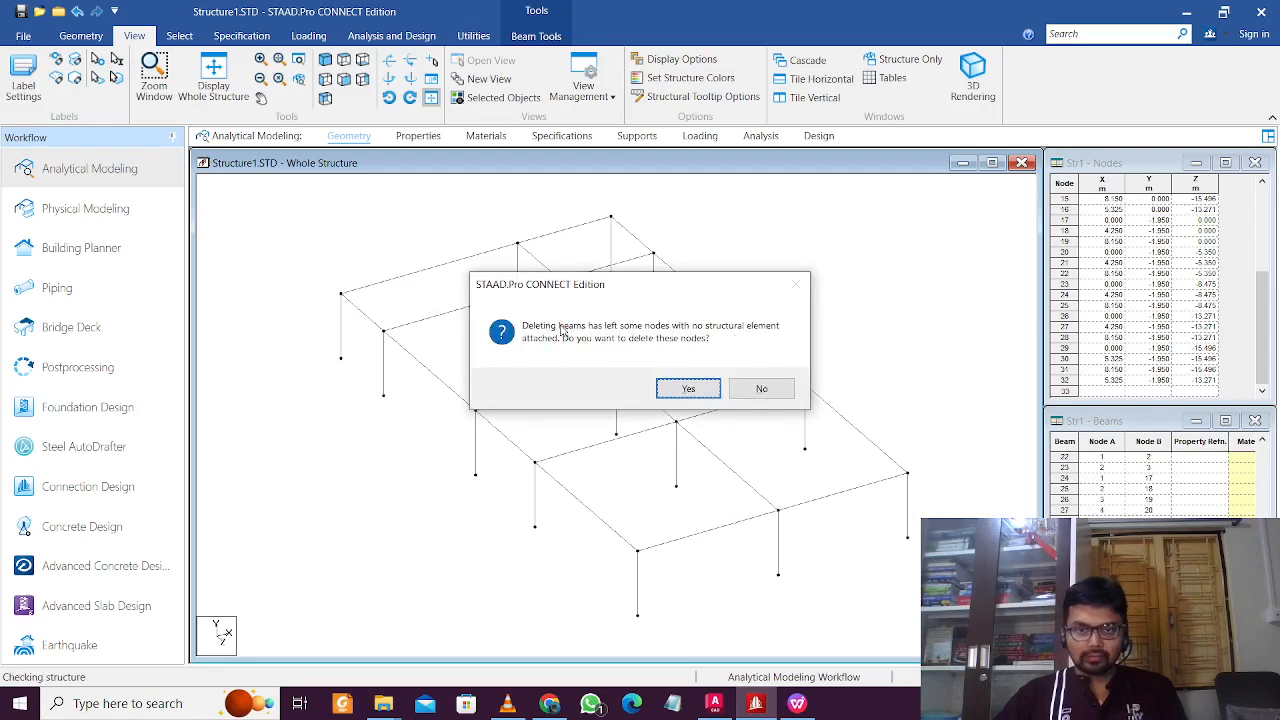
{"action": "left_click", "coordinate": [708, 388]}
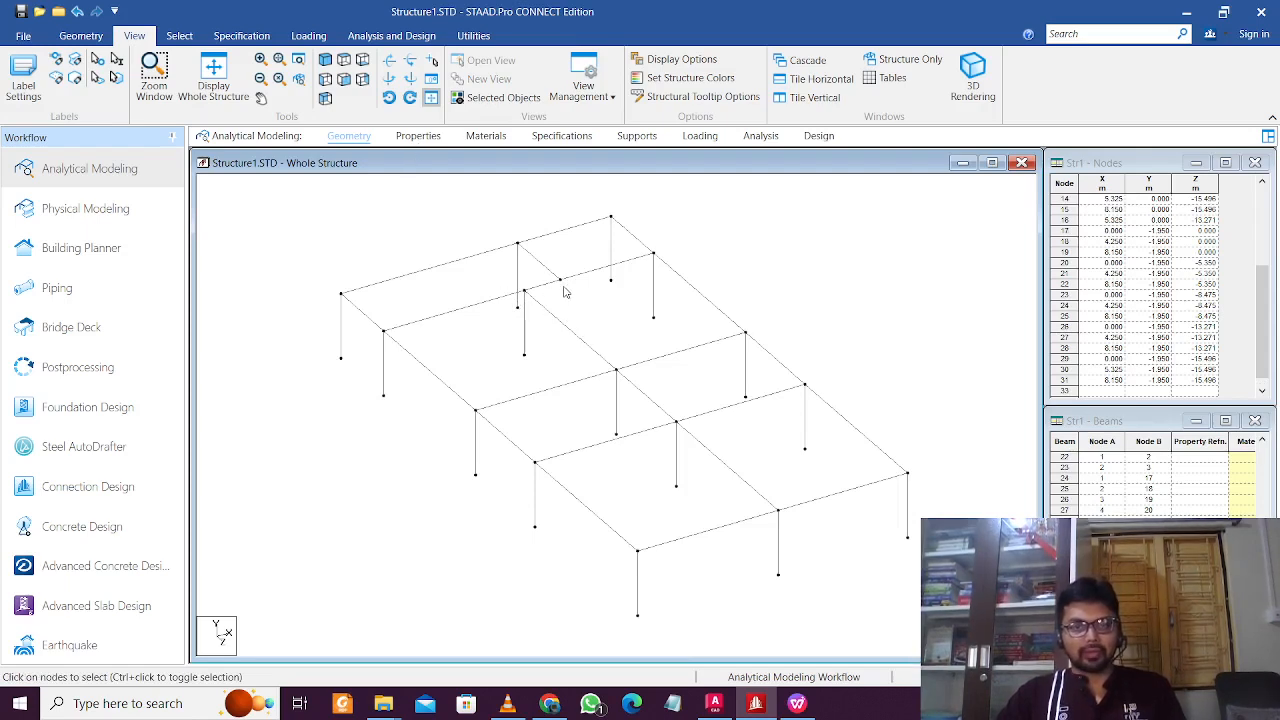
Step: Select all the Y 0 floor beams and translationally repeat them one step of 3 m in Y without linked steps
{"action": "left_click", "coordinate": [326, 61]}
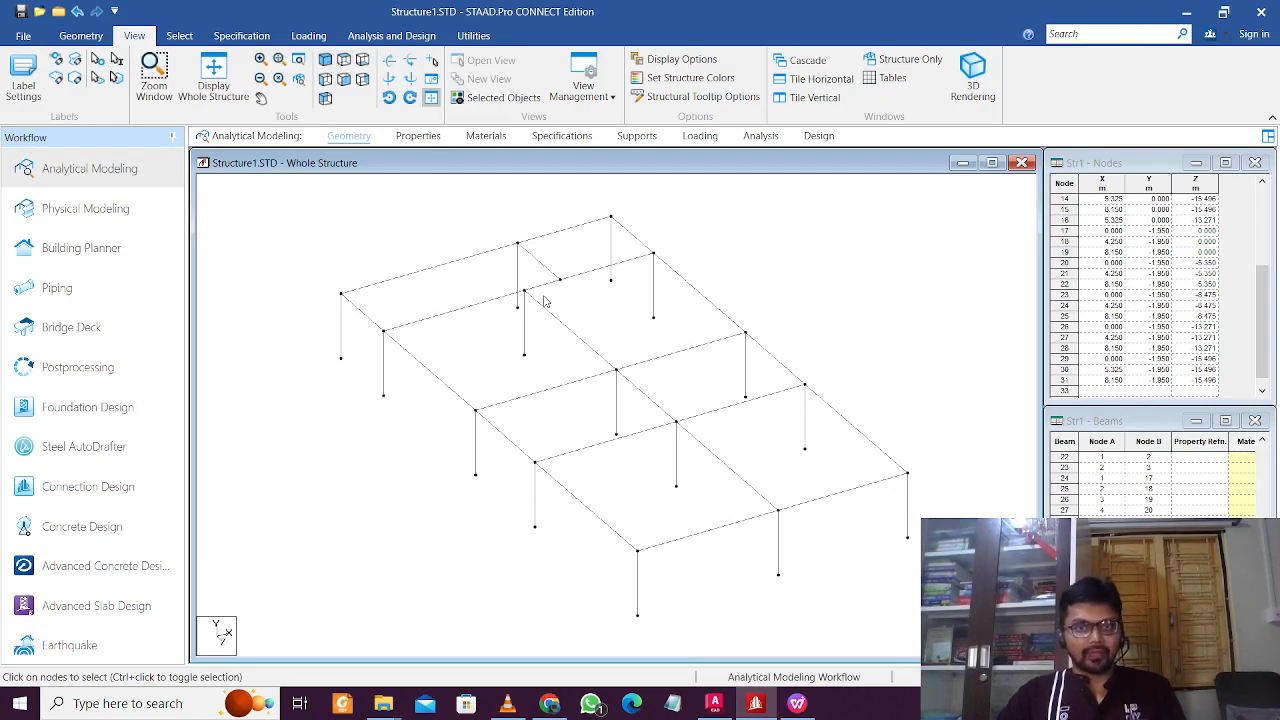
{"action": "left_click", "coordinate": [343, 79]}
{"action": "left_click_drag", "start_coordinate": [255, 305], "coordinate": [994, 357]}
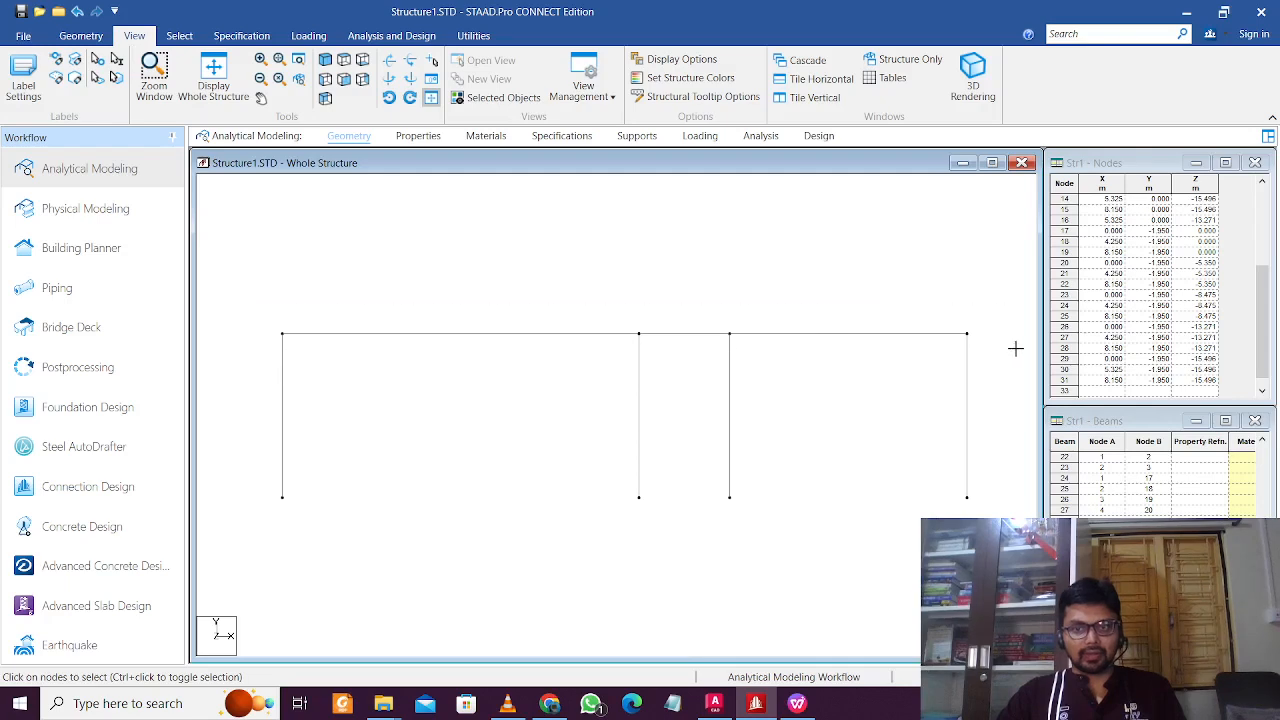
{"action": "left_click", "coordinate": [81, 35]}
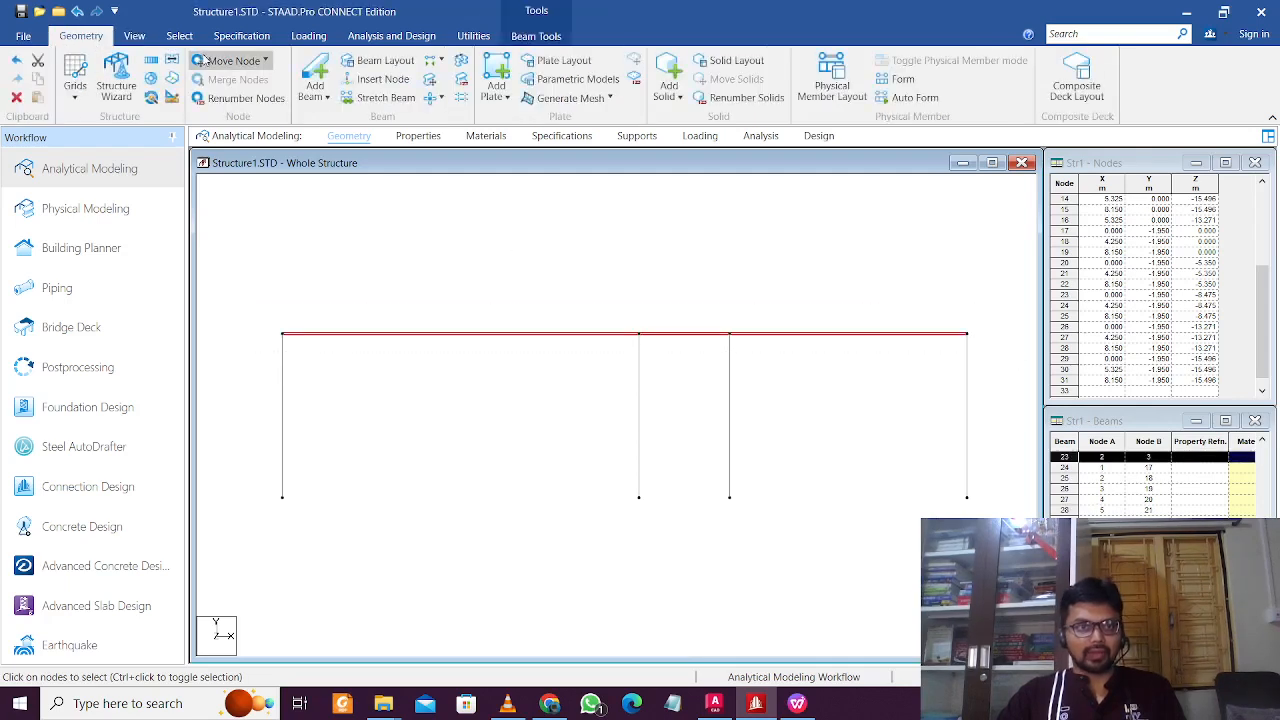
{"action": "left_click", "coordinate": [150, 60]}
{"action": "left_click", "coordinate": [551, 488]}
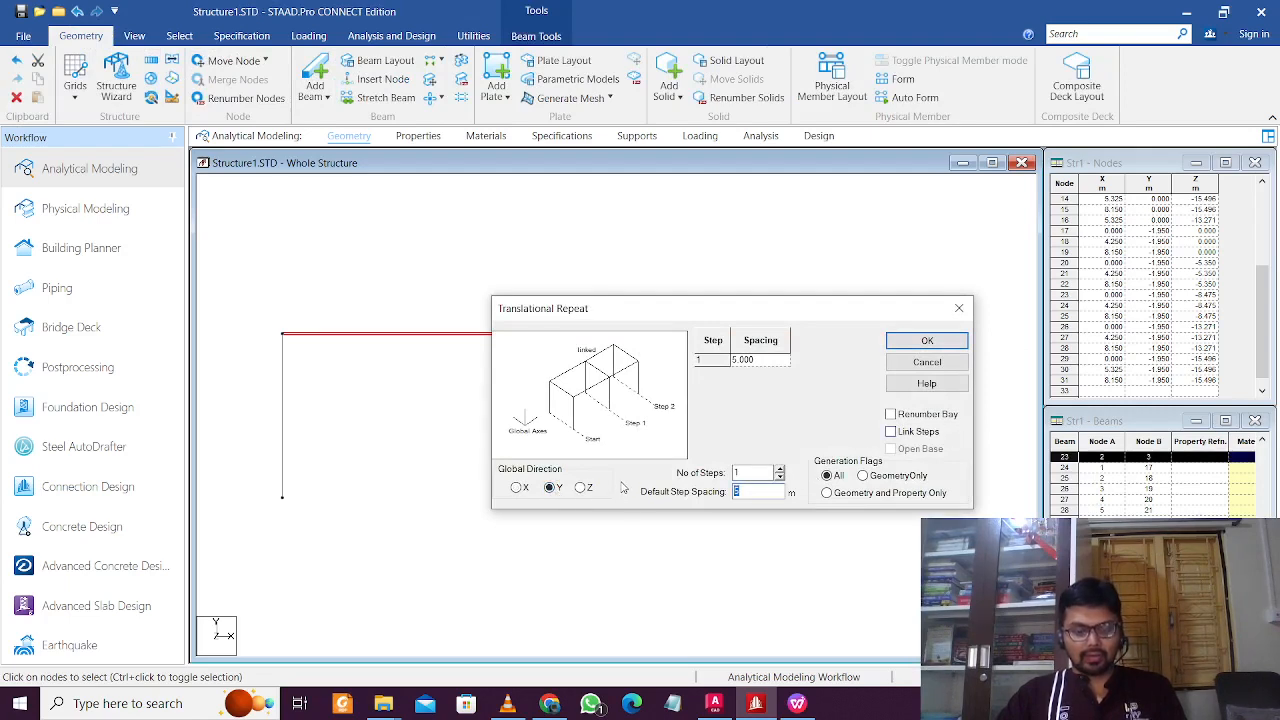
{"action": "left_click", "coordinate": [760, 362]}
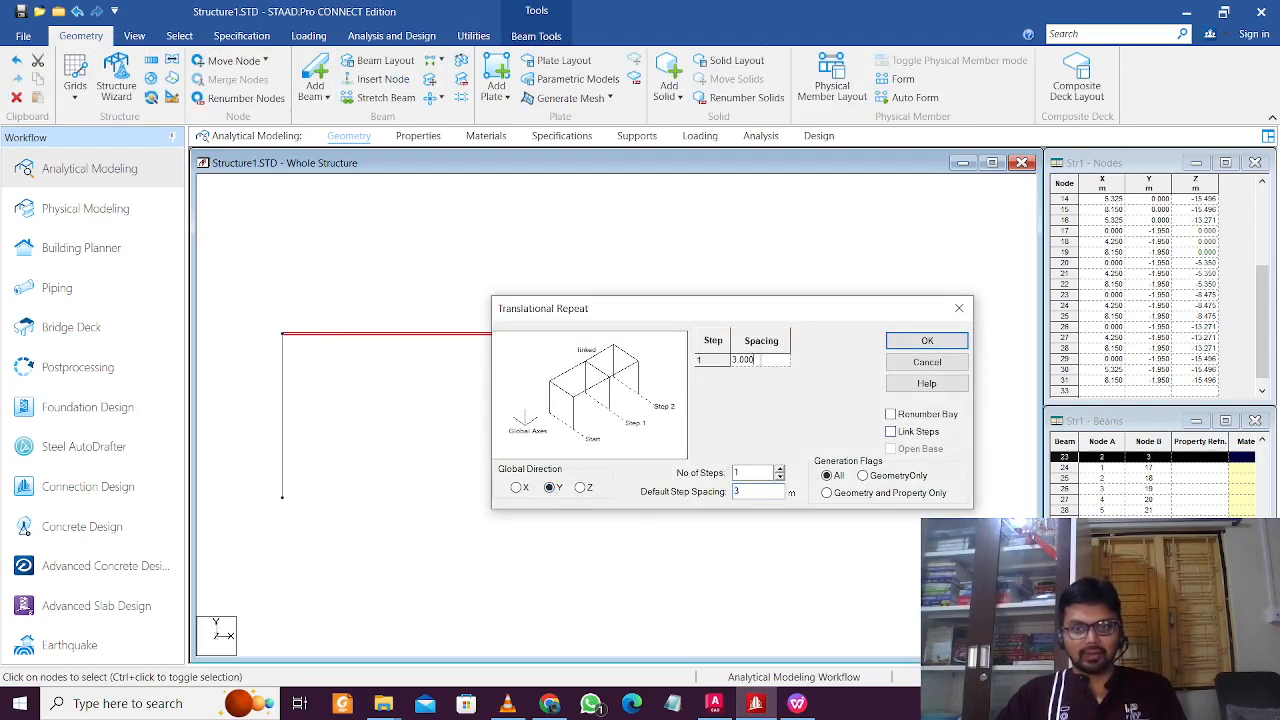
{"action": "left_click", "coordinate": [927, 341]}
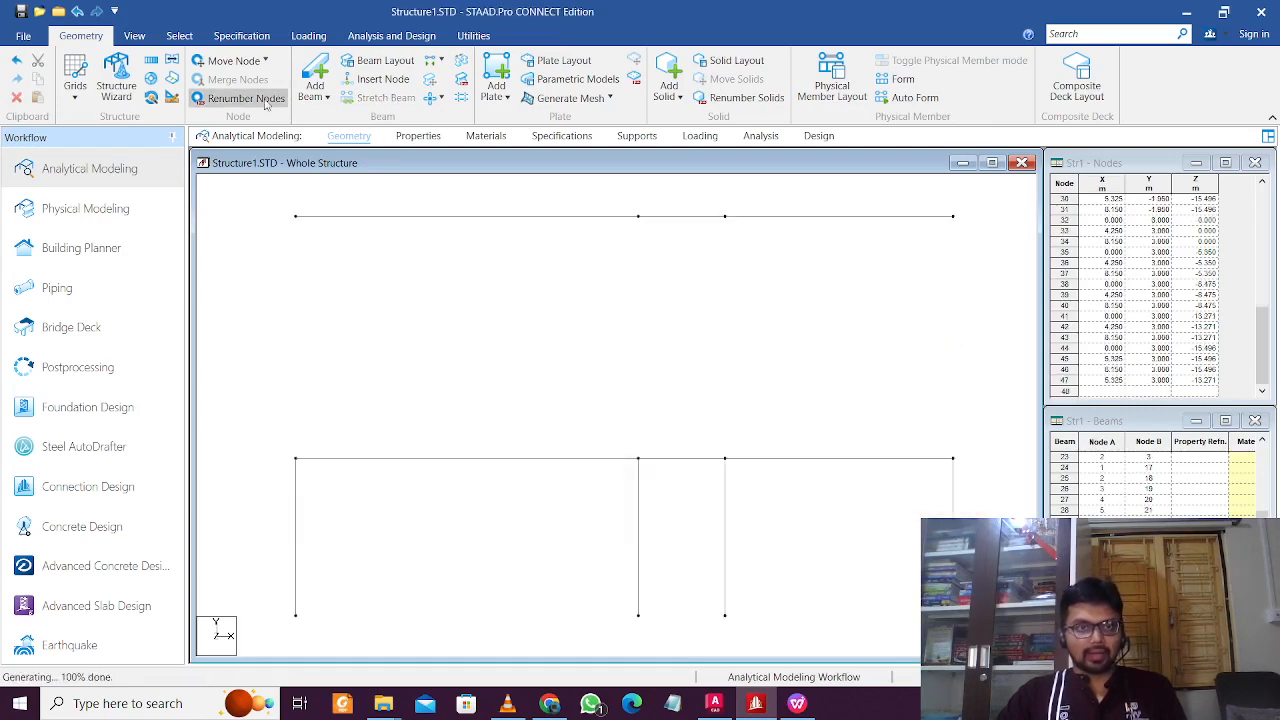
{"action": "left_click", "coordinate": [150, 60]}
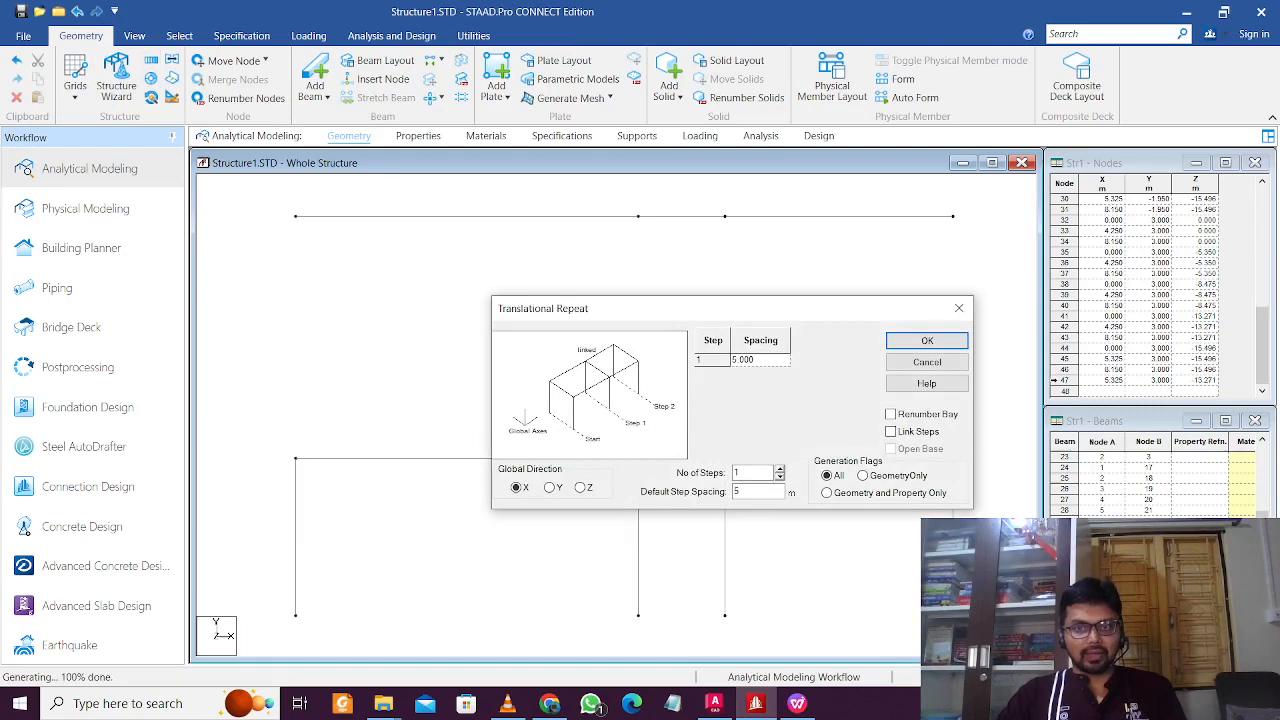
{"action": "left_click", "coordinate": [961, 309]}
Step: Draw columns between the Y 0 and Y 3 levels at the three Z -15.496 nodes, X 0, 5.325 and 8.150
{"action": "left_click", "coordinate": [134, 35]}
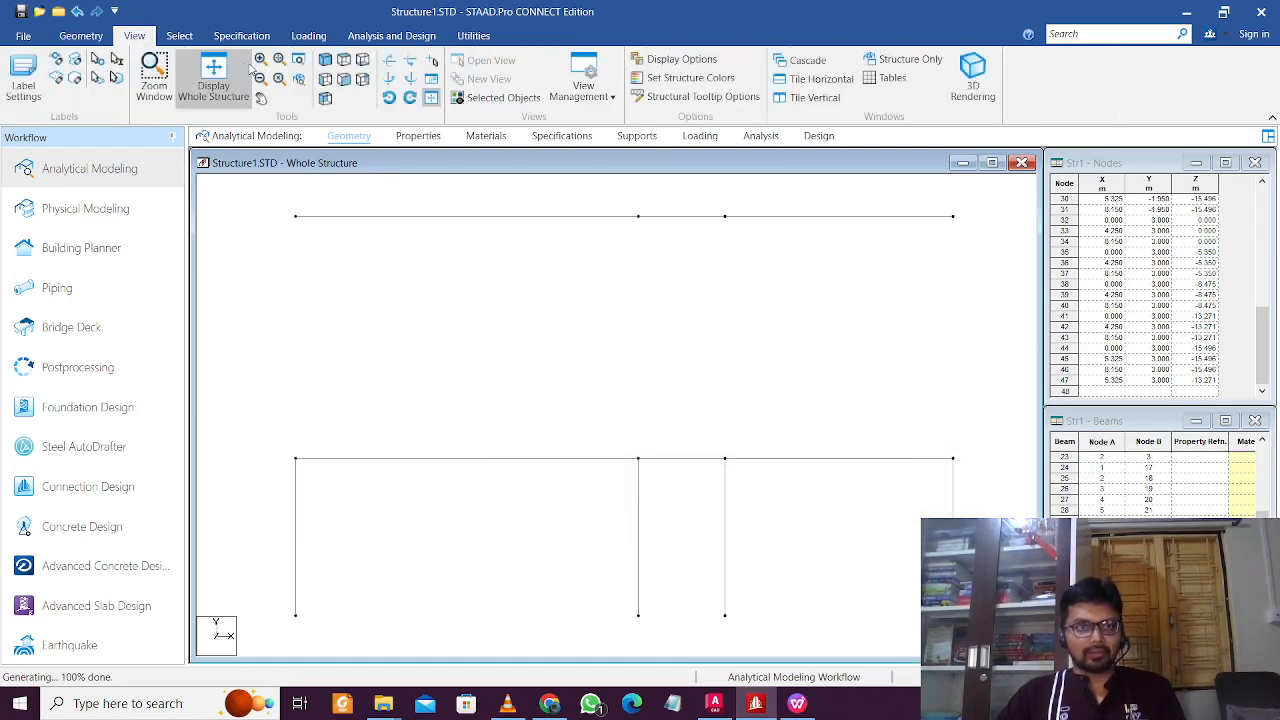
{"action": "left_click", "coordinate": [325, 61]}
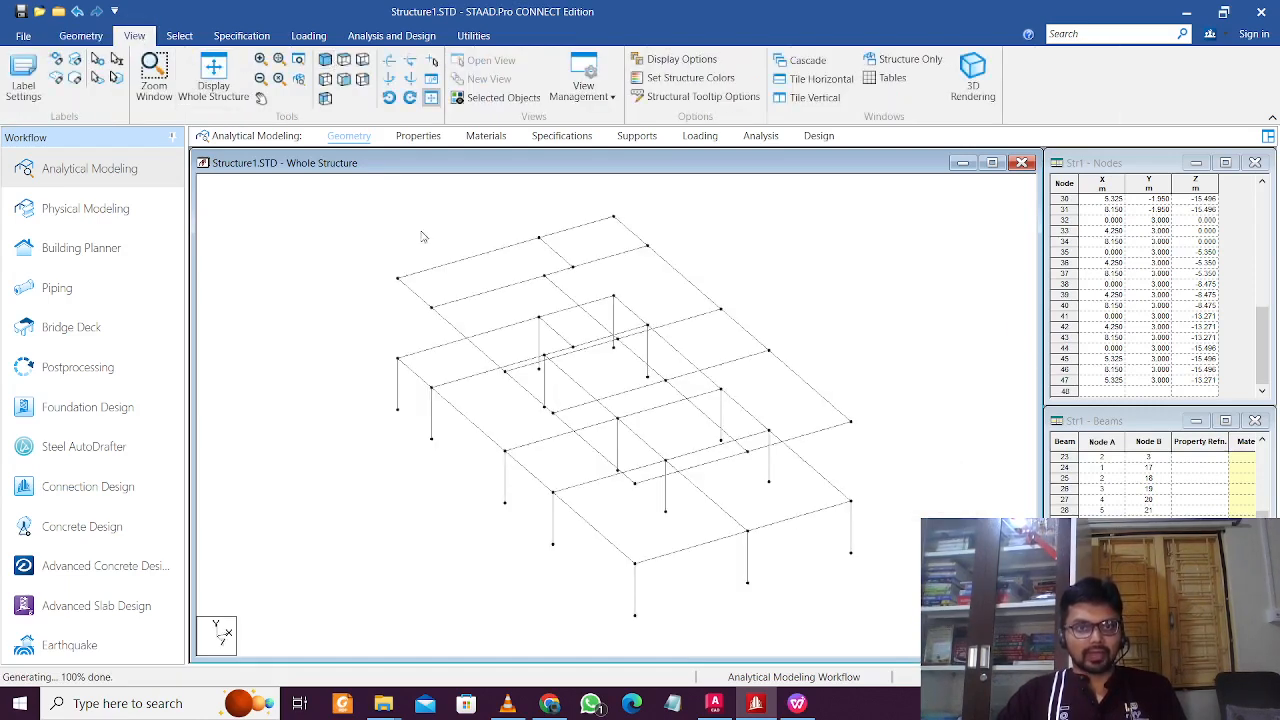
{"action": "left_click", "coordinate": [81, 35]}
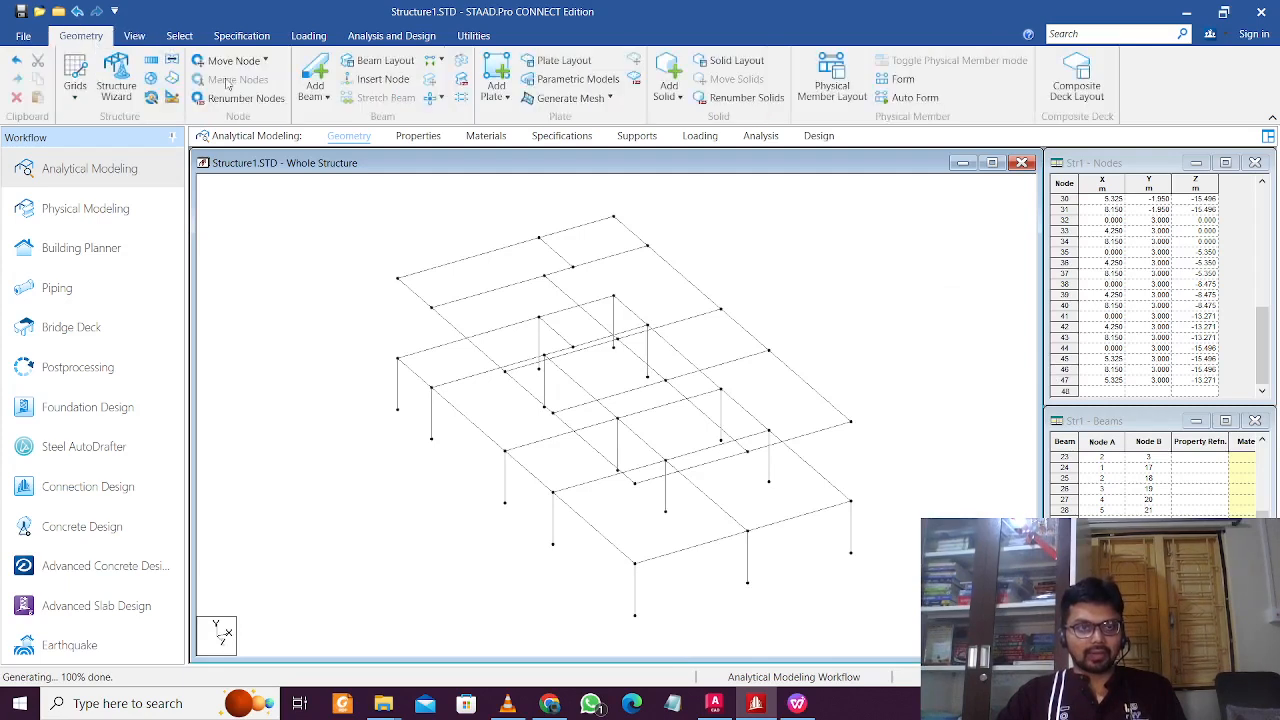
{"action": "left_click", "coordinate": [312, 78]}
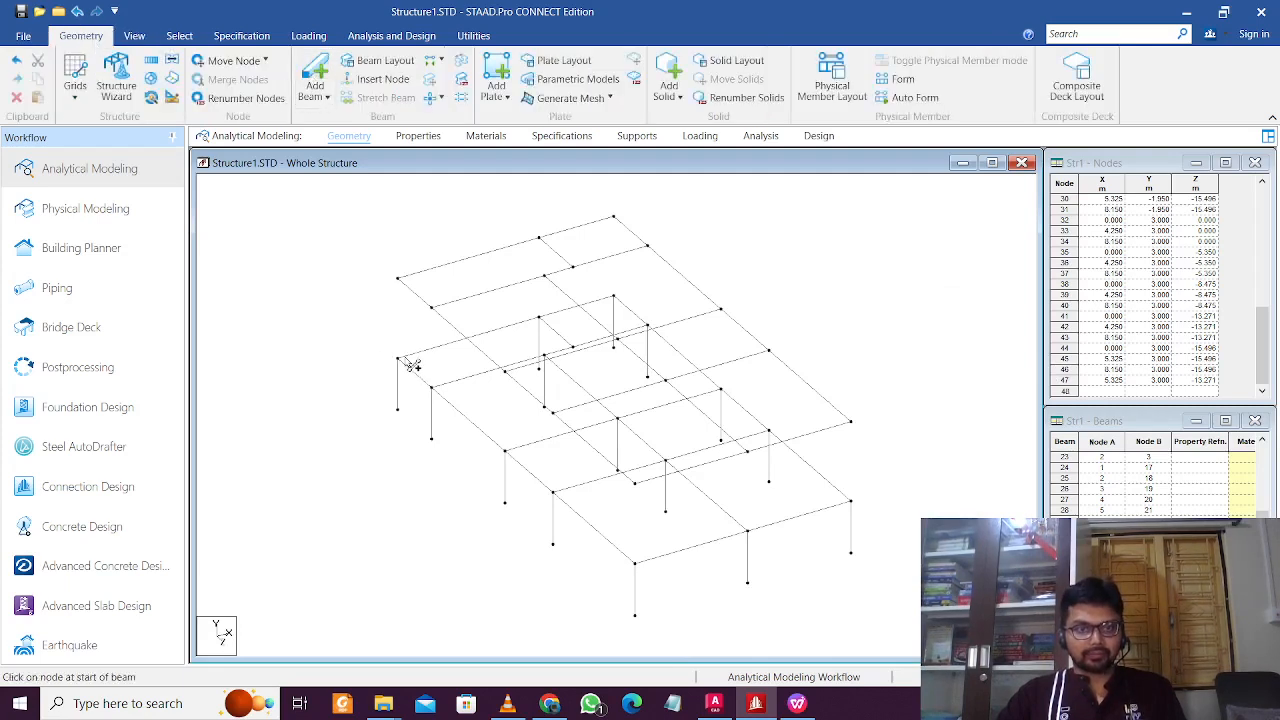
{"action": "left_click_drag", "start_coordinate": [398, 357], "coordinate": [398, 279]}
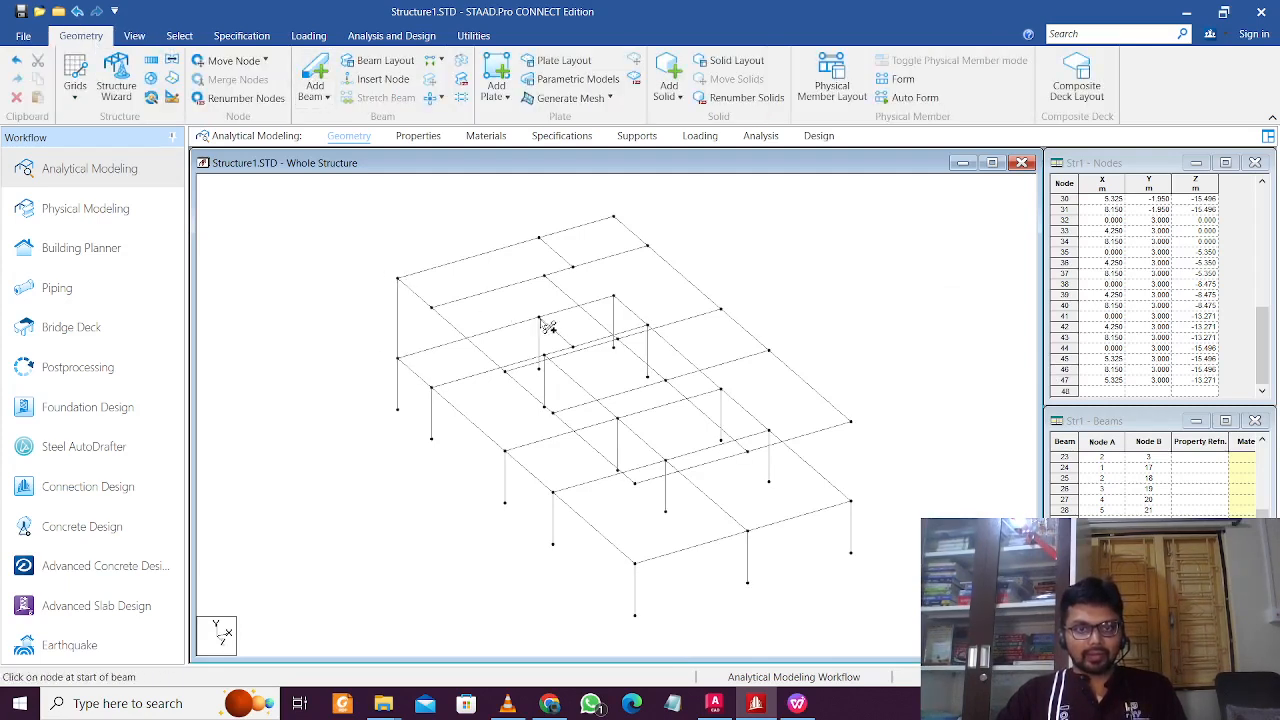
{"action": "left_click_drag", "start_coordinate": [541, 320], "coordinate": [541, 239]}
{"action": "left_click_drag", "start_coordinate": [614, 297], "coordinate": [613, 216]}
Step: Draw the Y 0 to Y 3 columns along the X 0 edge at Z -13.271, -8.475, -5.350 and 0
{"action": "left_click_drag", "start_coordinate": [432, 388], "coordinate": [432, 306]}
{"action": "left_click", "coordinate": [700, 390]}
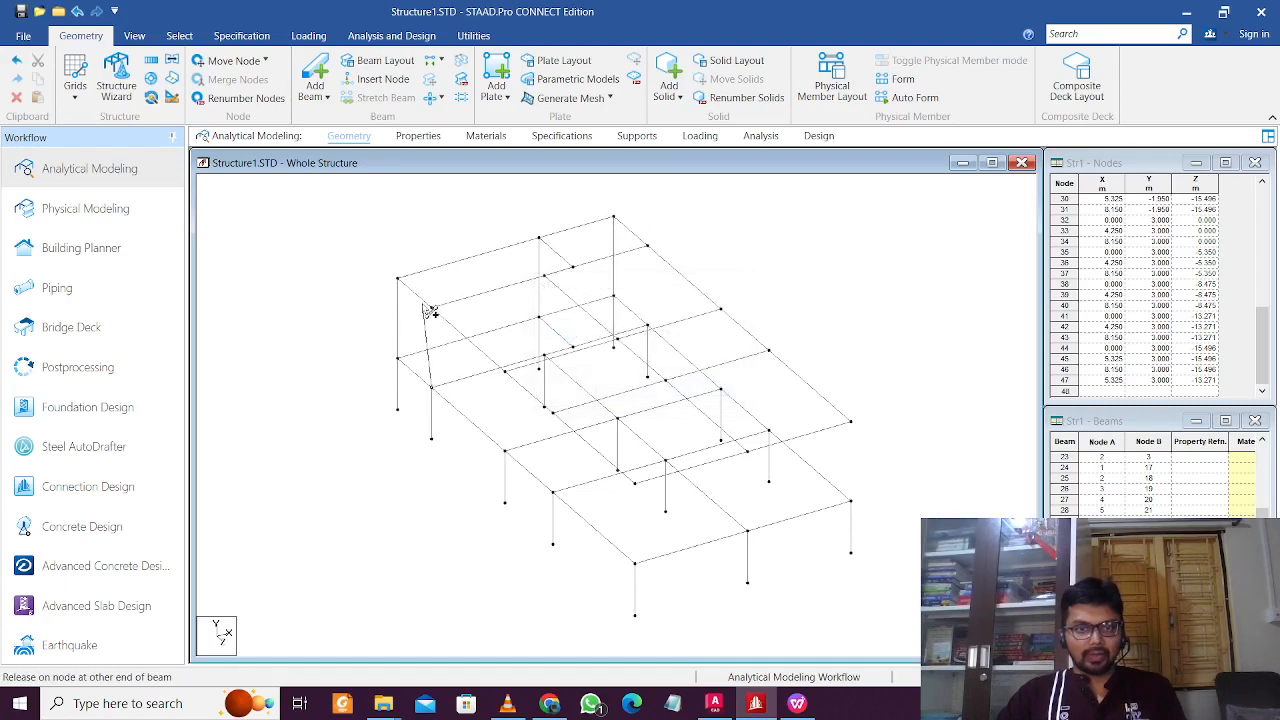
{"action": "left_click", "coordinate": [507, 452]}
{"action": "left_click", "coordinate": [506, 373]}
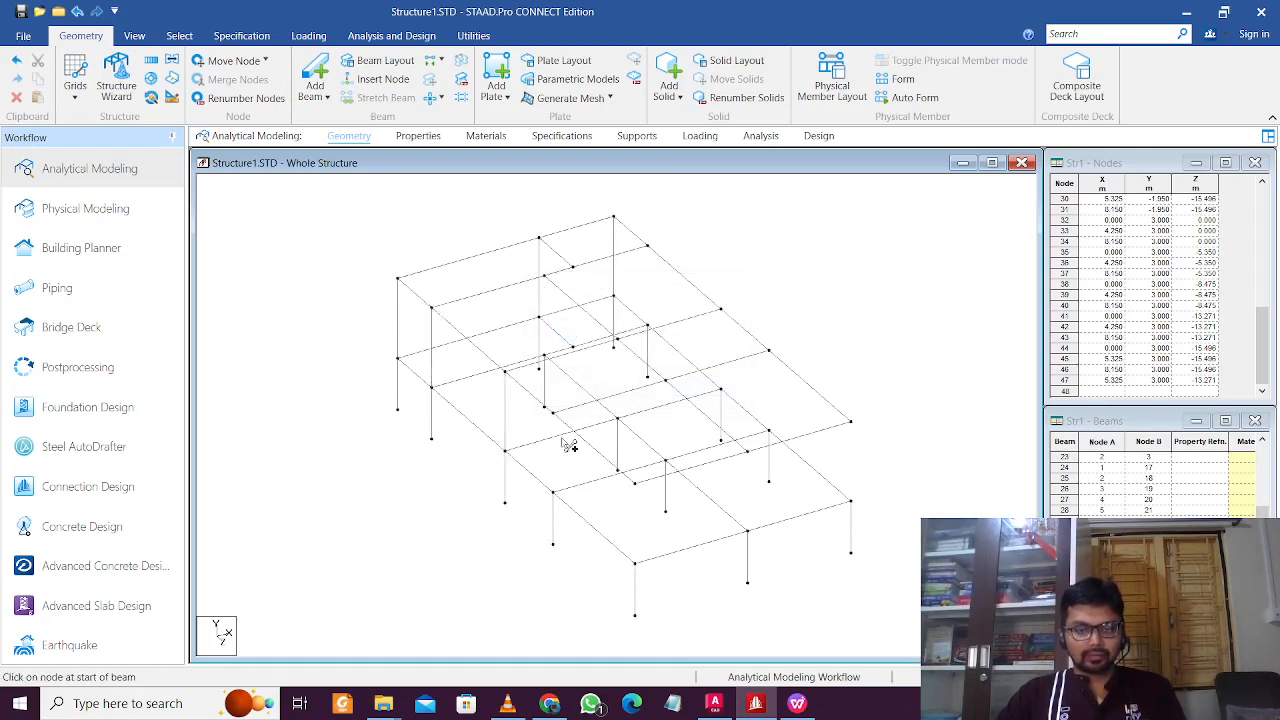
{"action": "left_click", "coordinate": [556, 488]}
{"action": "left_click", "coordinate": [700, 388]}
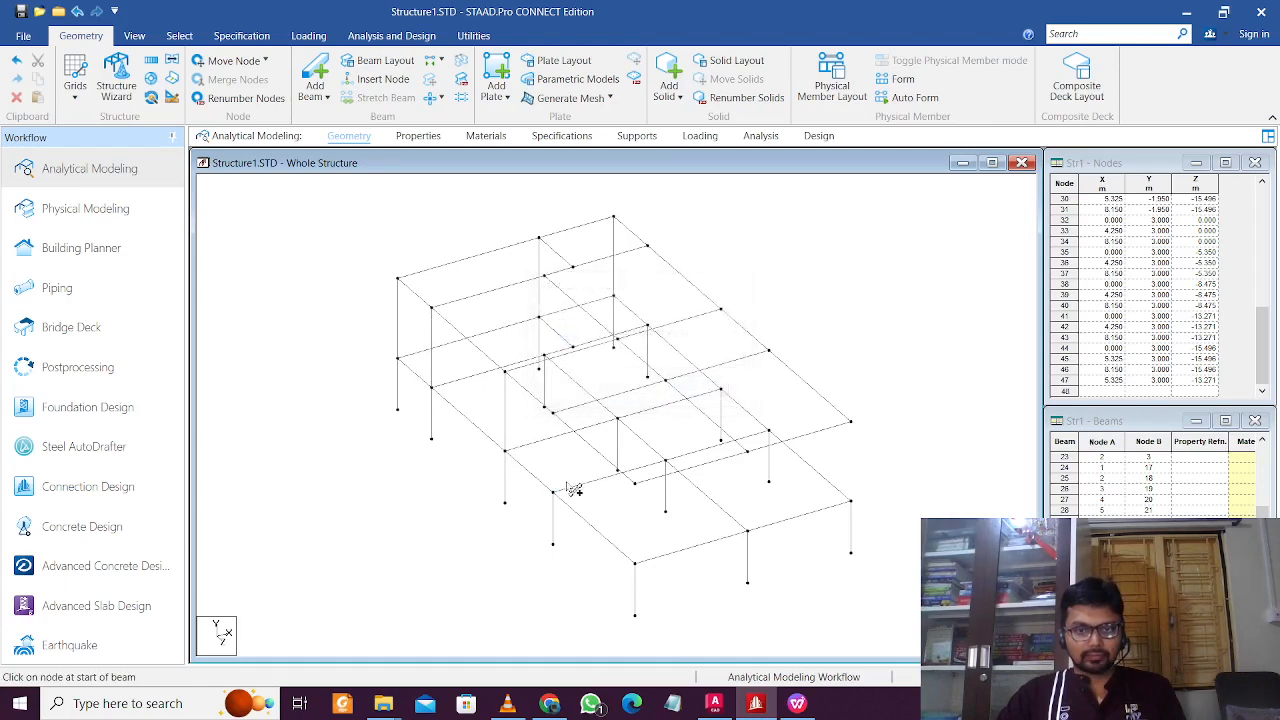
{"action": "left_click_drag", "start_coordinate": [553, 492], "coordinate": [554, 413]}
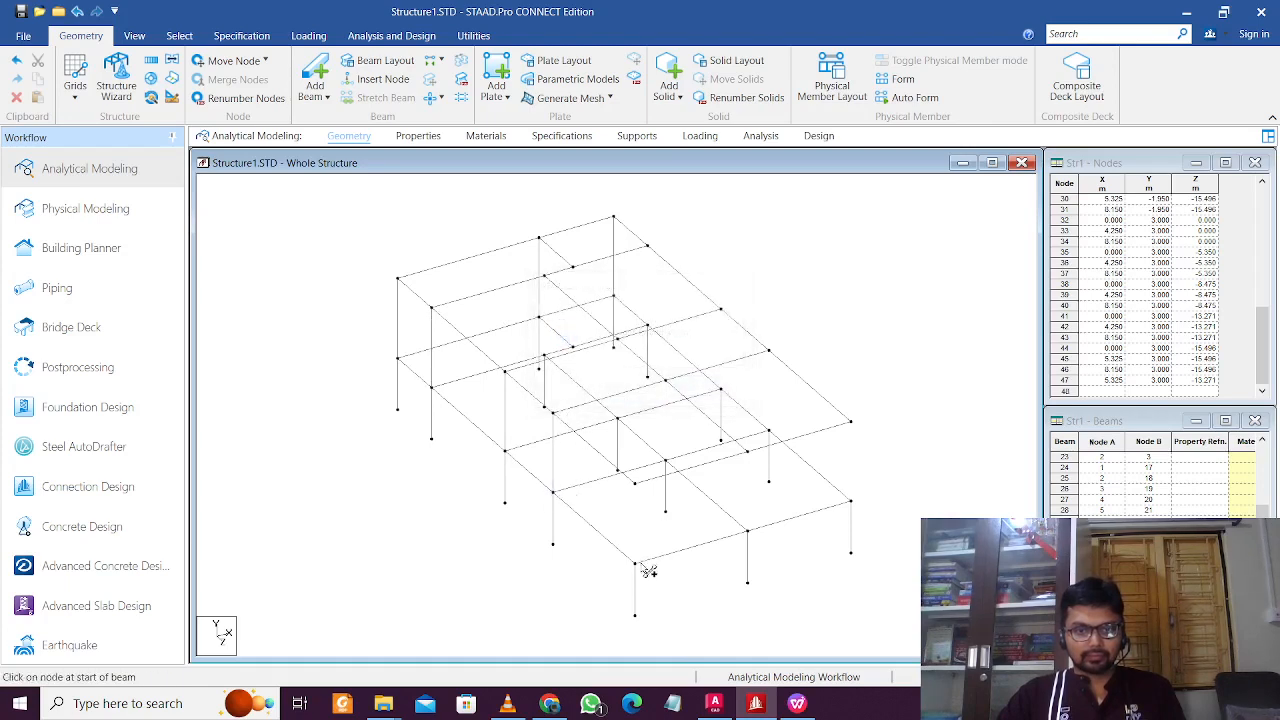
{"action": "left_click_drag", "start_coordinate": [636, 563], "coordinate": [636, 485]}
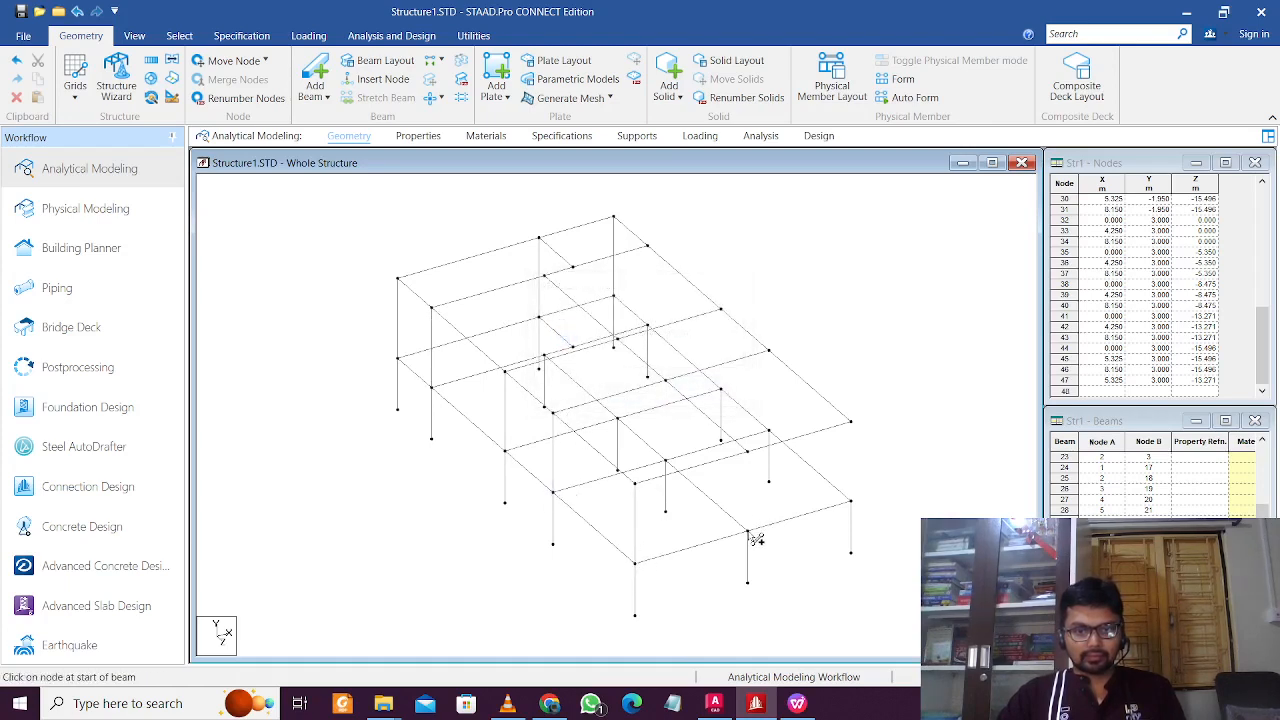
Step: Draw the Y 0 to Y 3 columns at X 4.250 and X 8.150 on the Z 0 row
{"action": "left_click_drag", "start_coordinate": [748, 531], "coordinate": [748, 452]}
{"action": "left_click_drag", "start_coordinate": [851, 501], "coordinate": [857, 423]}
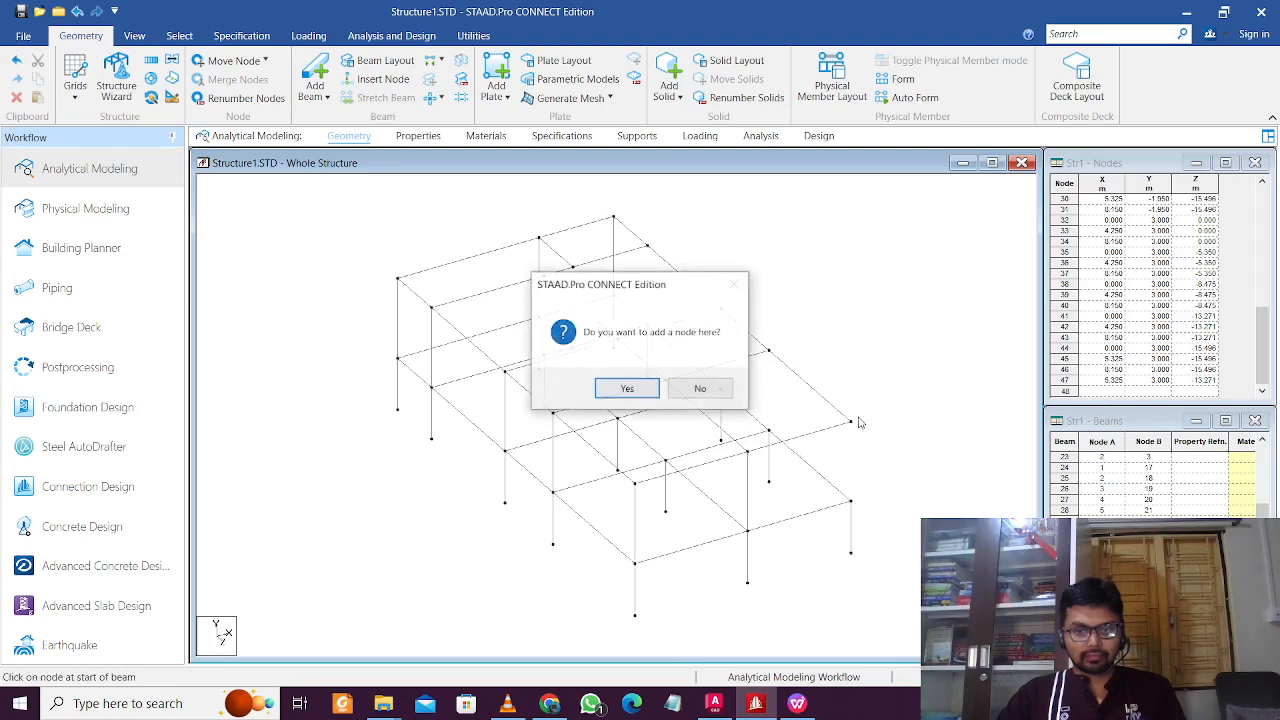
{"action": "left_click", "coordinate": [700, 388]}
{"action": "left_click_drag", "start_coordinate": [851, 501], "coordinate": [823, 429]}
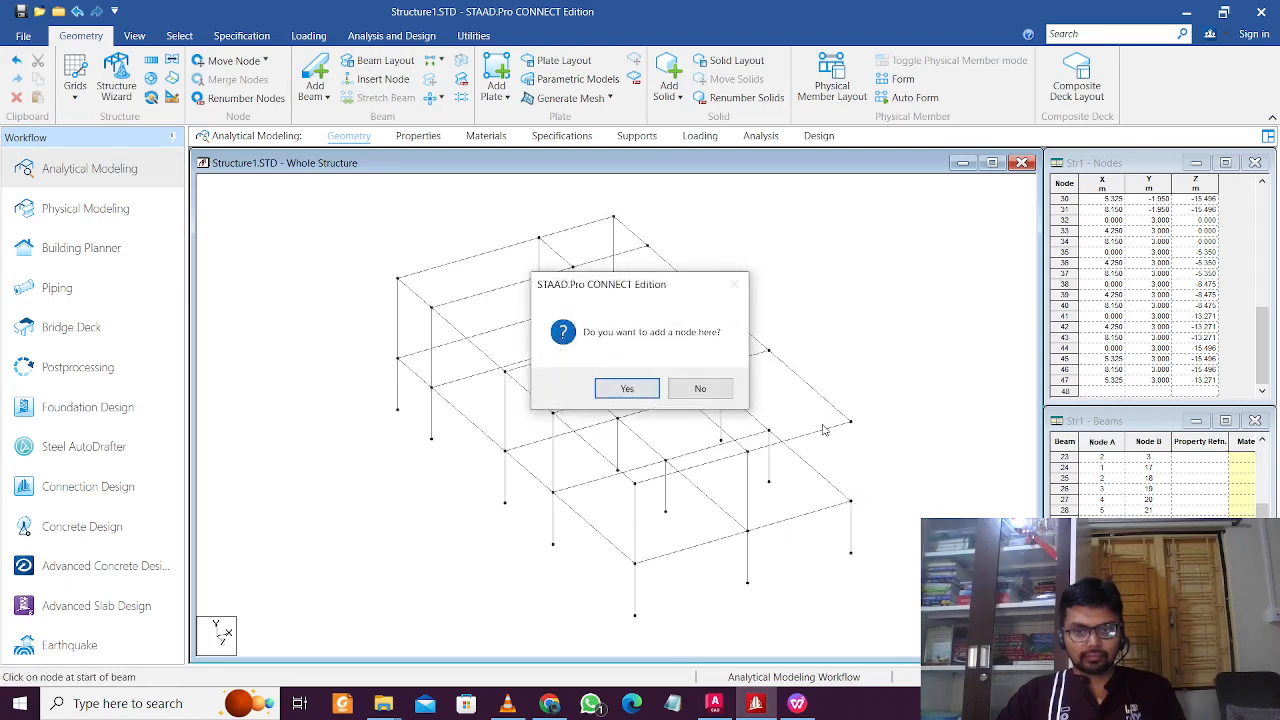
{"action": "left_click", "coordinate": [702, 389]}
{"action": "left_click_drag", "start_coordinate": [853, 502], "coordinate": [853, 422]}
Step: Draw the Y 0 to Y 3 columns along the X 8.150 edge at Z -5.350, -8.475 and -13.271
{"action": "left_click_drag", "start_coordinate": [770, 438], "coordinate": [766, 354]}
{"action": "left_click", "coordinate": [718, 390]}
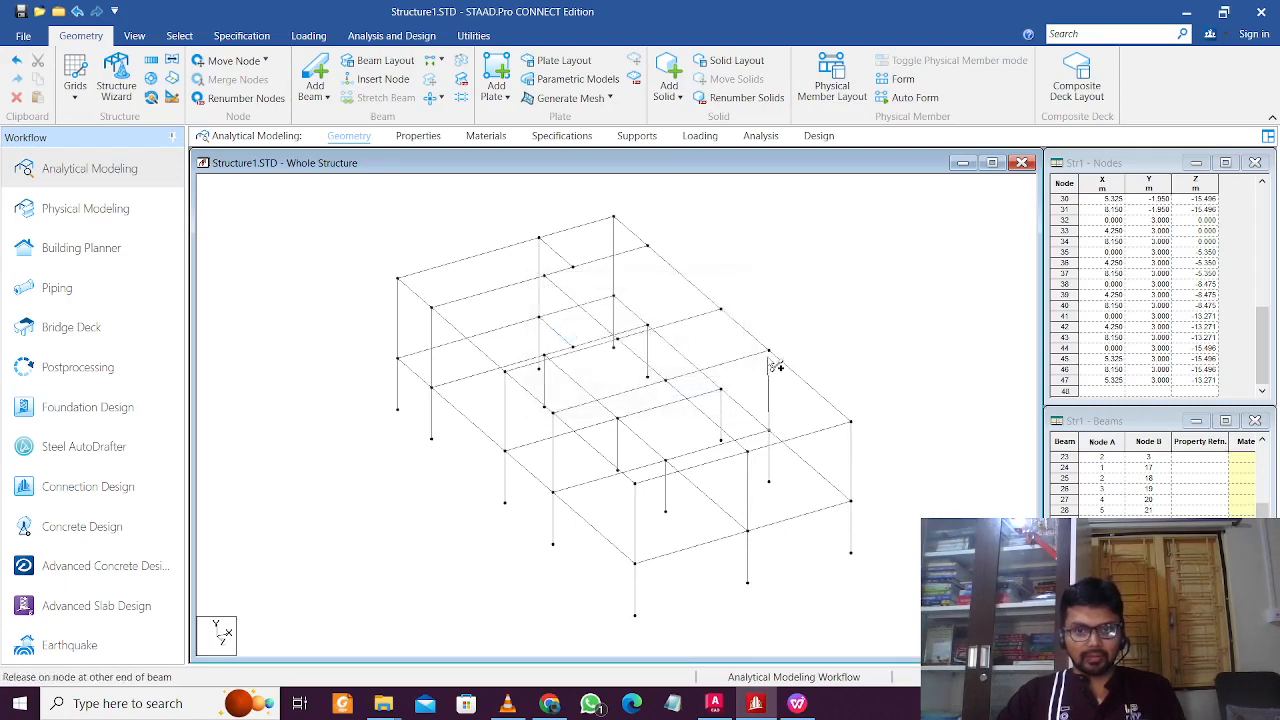
{"action": "left_click_drag", "start_coordinate": [720, 390], "coordinate": [721, 311]}
{"action": "left_click_drag", "start_coordinate": [647, 325], "coordinate": [652, 250]}
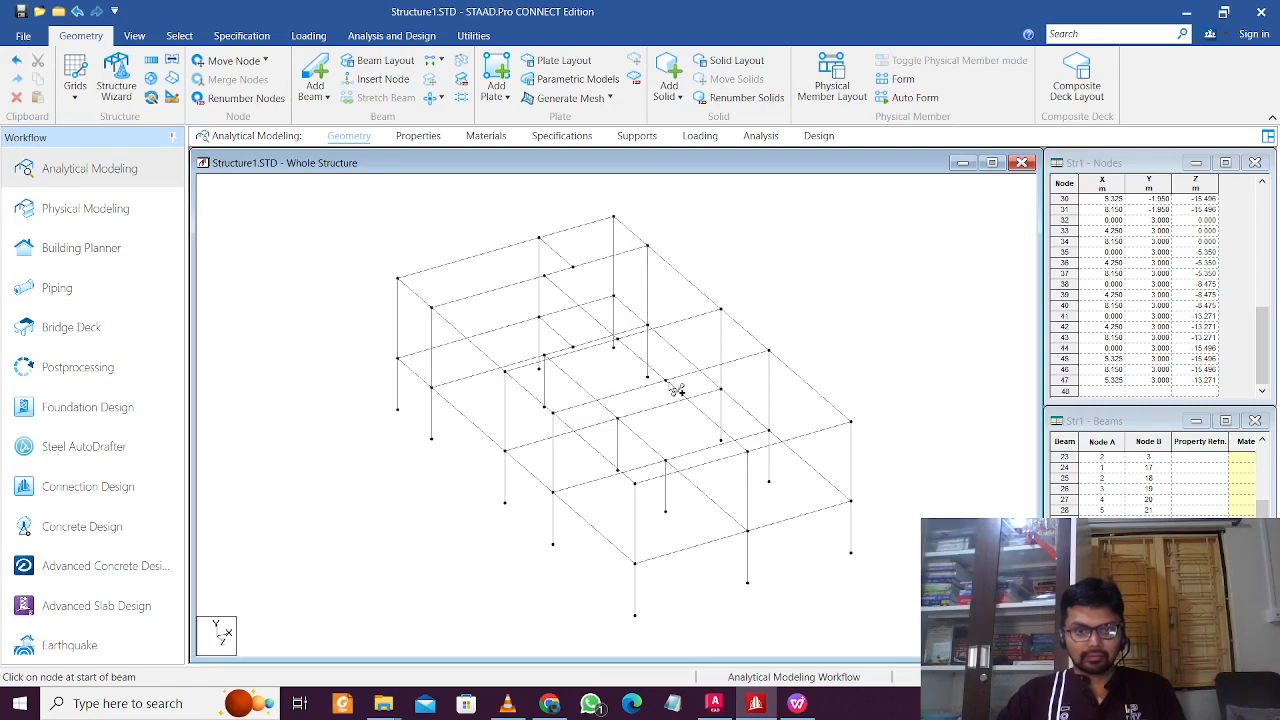
Step: Draw the interior Y 0 to Y 3 columns at X 4.250 for Z -5.350, -8.475 and -13.271
{"action": "left_click_drag", "start_coordinate": [667, 462], "coordinate": [618, 341]}
{"action": "scroll", "coordinate": [690, 412], "scroll_direction": "up", "scroll_amount": 4}
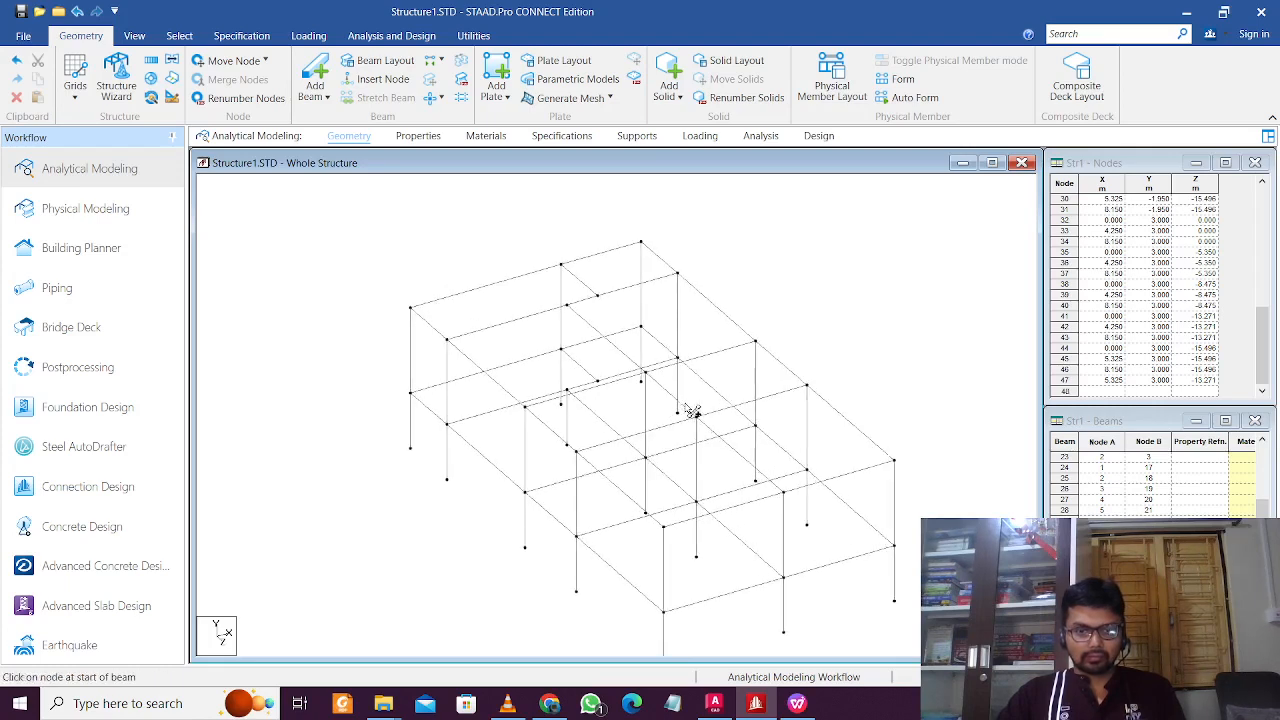
{"action": "scroll", "coordinate": [691, 407], "scroll_direction": "up", "scroll_amount": 2}
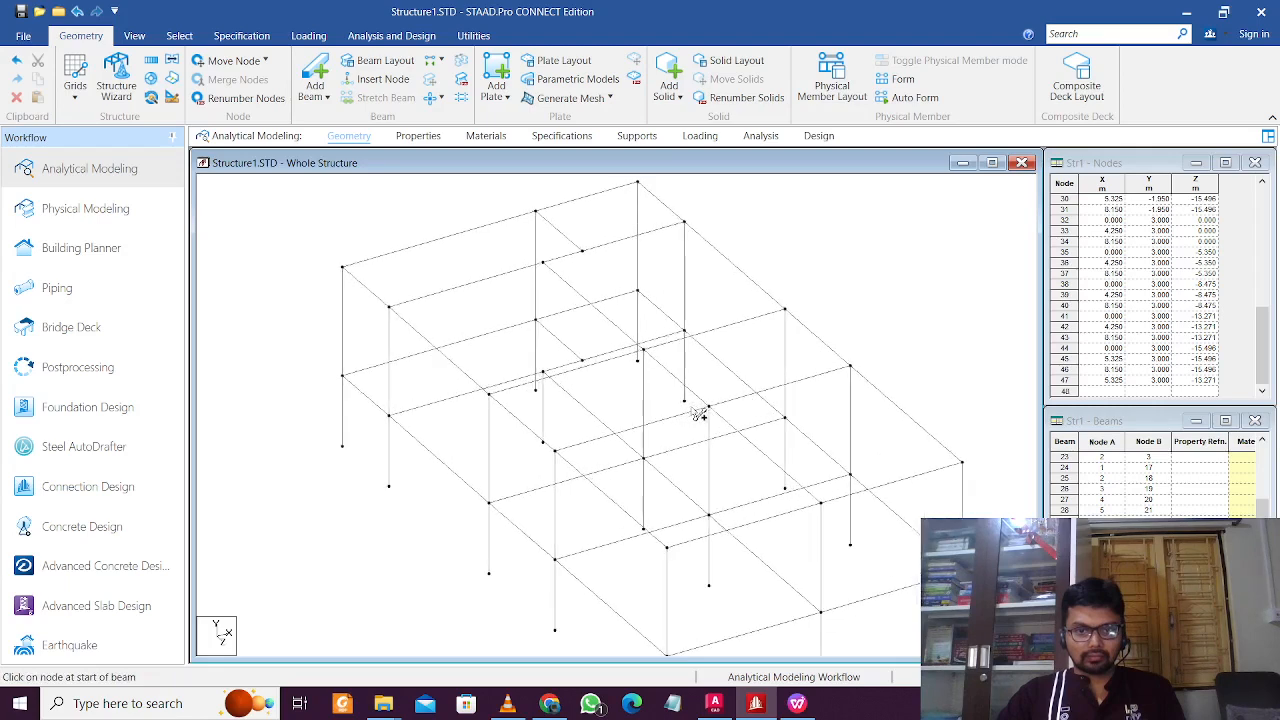
{"action": "scroll", "coordinate": [687, 400], "scroll_direction": "down", "scroll_amount": 2}
{"action": "middle_click_drag", "start_coordinate": [697, 393], "coordinate": [653, 309]}
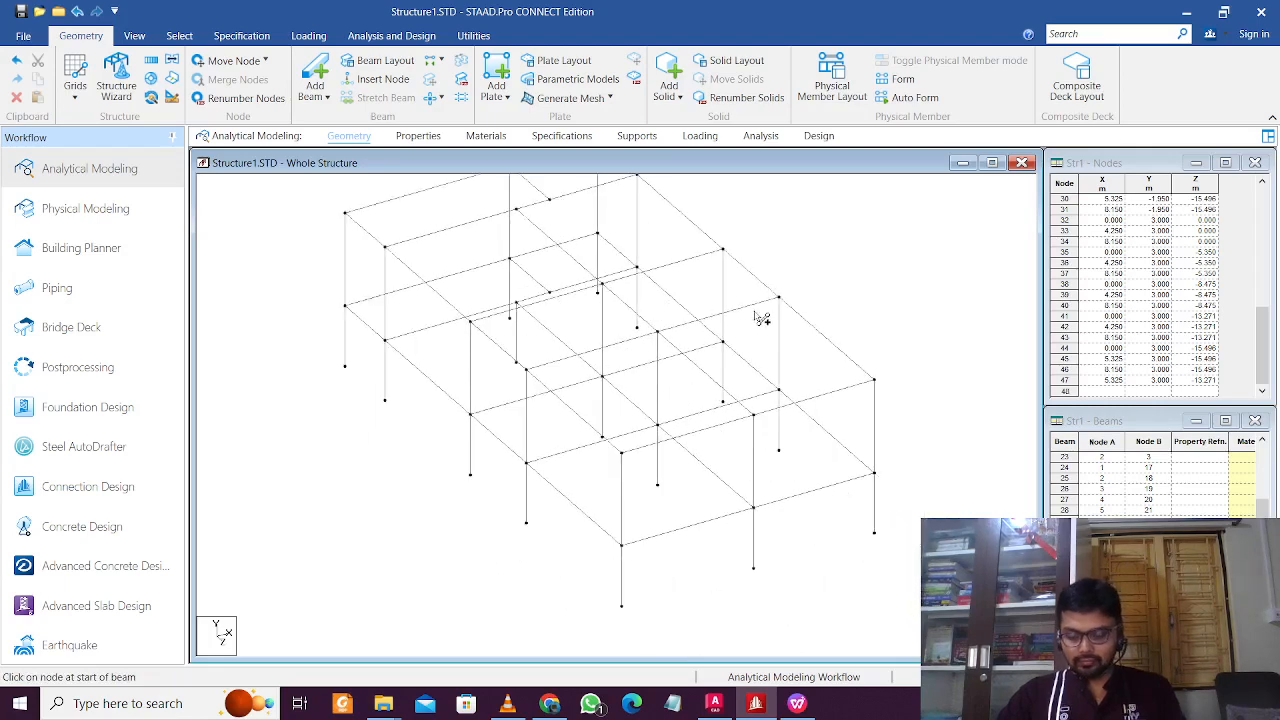
{"action": "key", "text": "Right"}
{"action": "key", "text": "Right"}
{"action": "key", "text": "Right"}
{"action": "key", "text": "Right"}
{"action": "key", "text": "Right"}
{"action": "key", "text": "Right"}
{"action": "key", "text": "Right"}
{"action": "key", "text": "Right"}
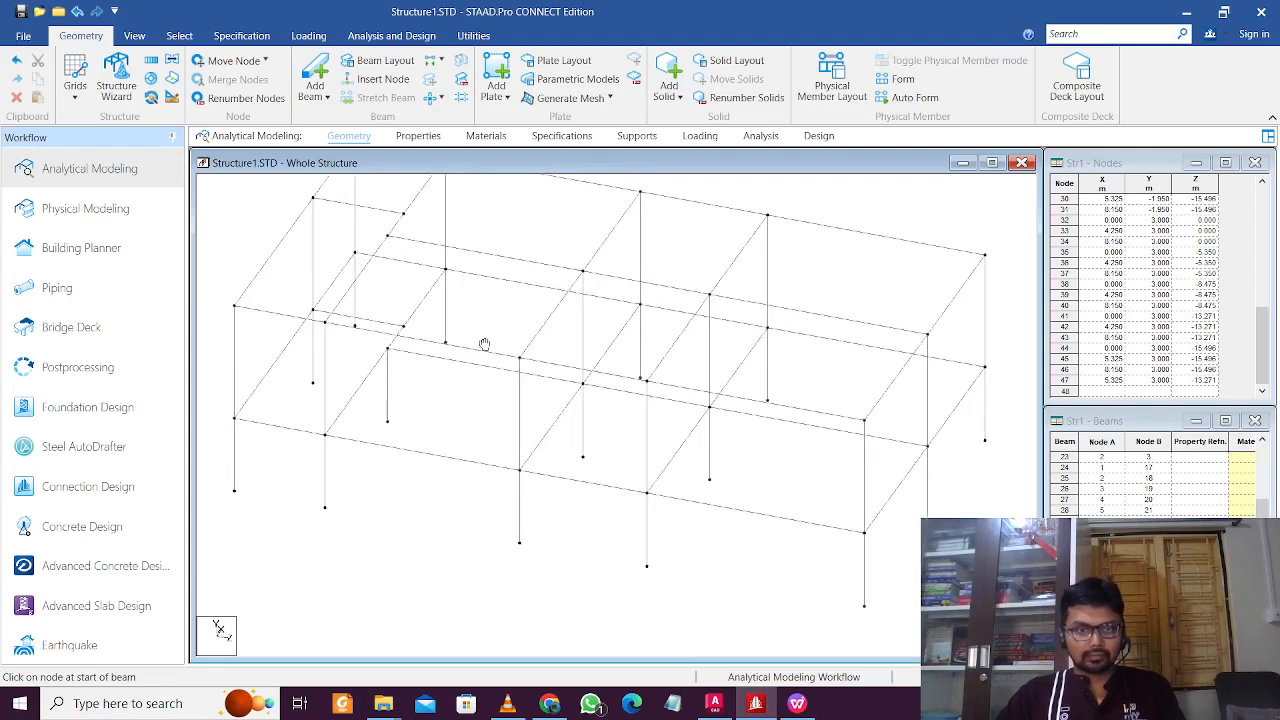
{"action": "middle_click_drag", "start_coordinate": [484, 345], "coordinate": [514, 386]}
{"action": "key", "text": "Right"}
{"action": "key", "text": "Right"}
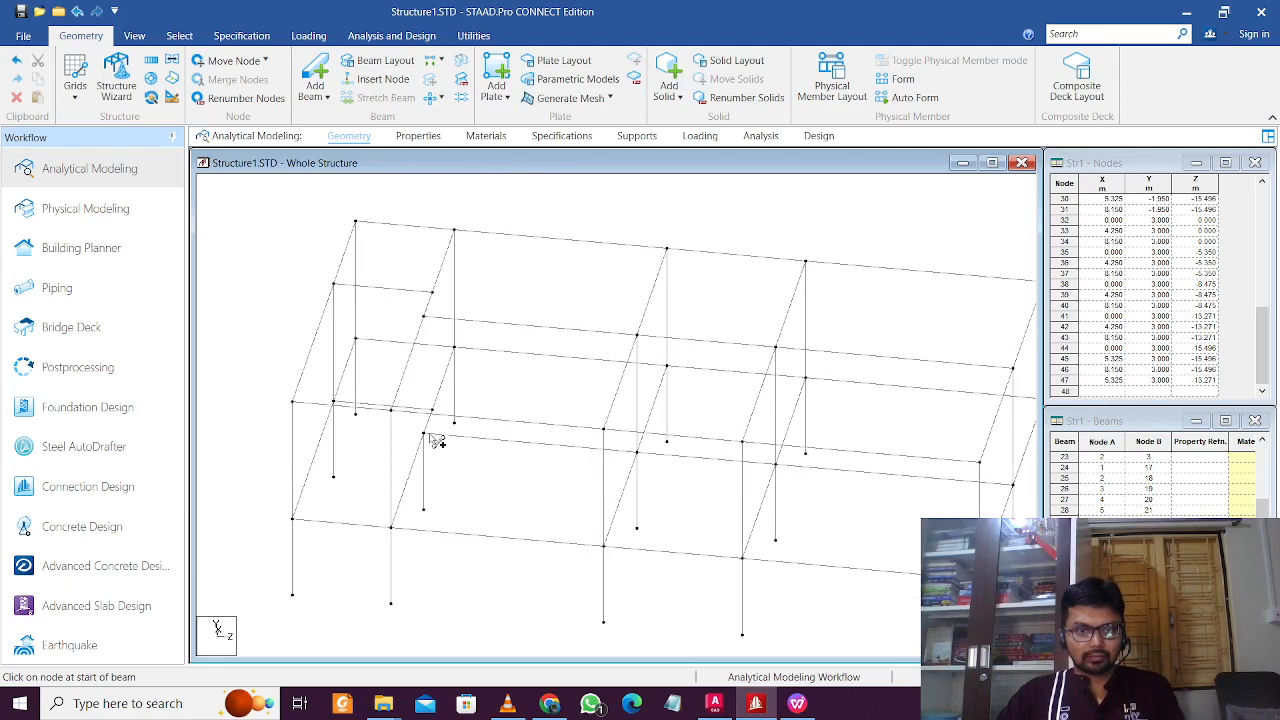
{"action": "key", "text": "Right"}
{"action": "key", "text": "Right"}
{"action": "key", "text": "Right"}
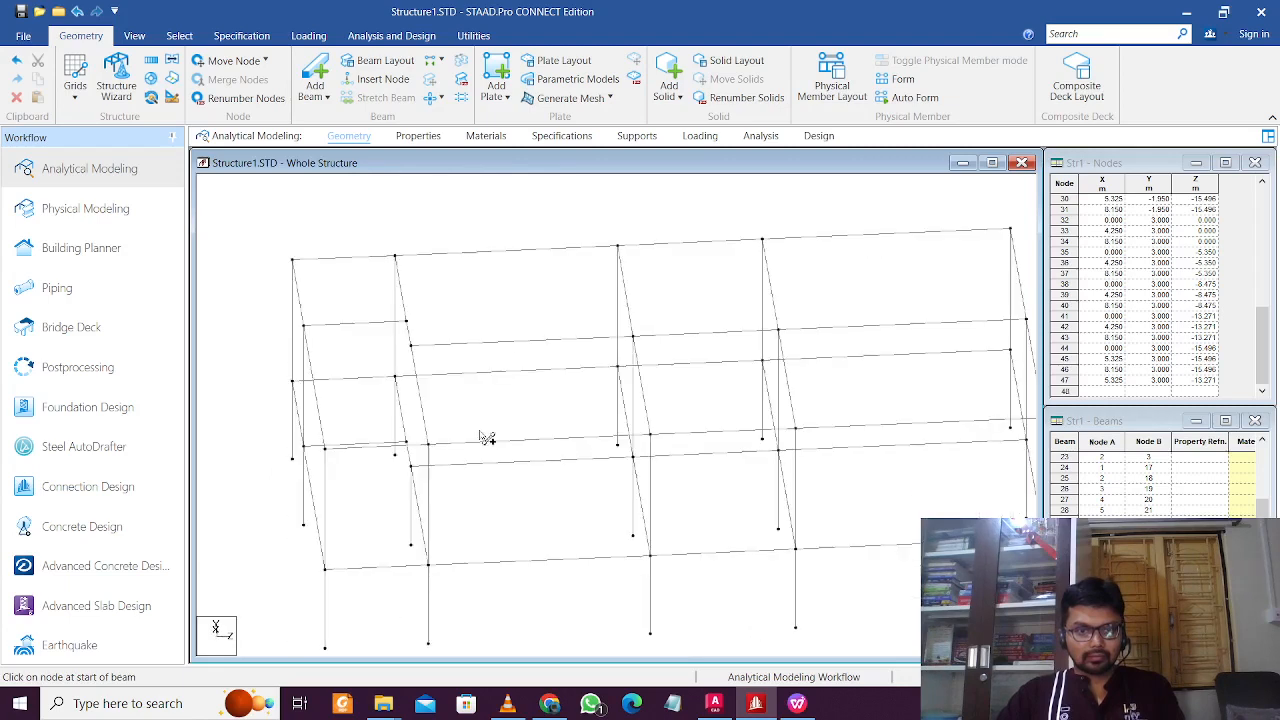
{"action": "key", "text": "Right"}
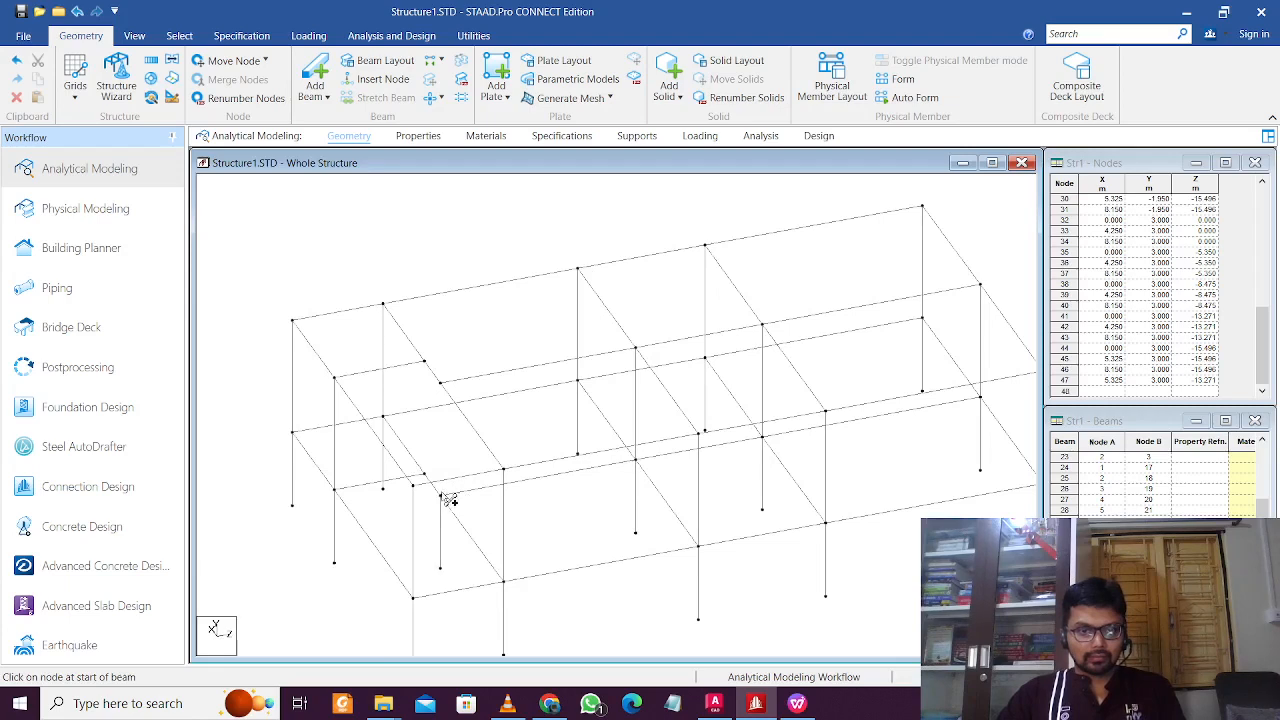
{"action": "left_click", "coordinate": [441, 495]}
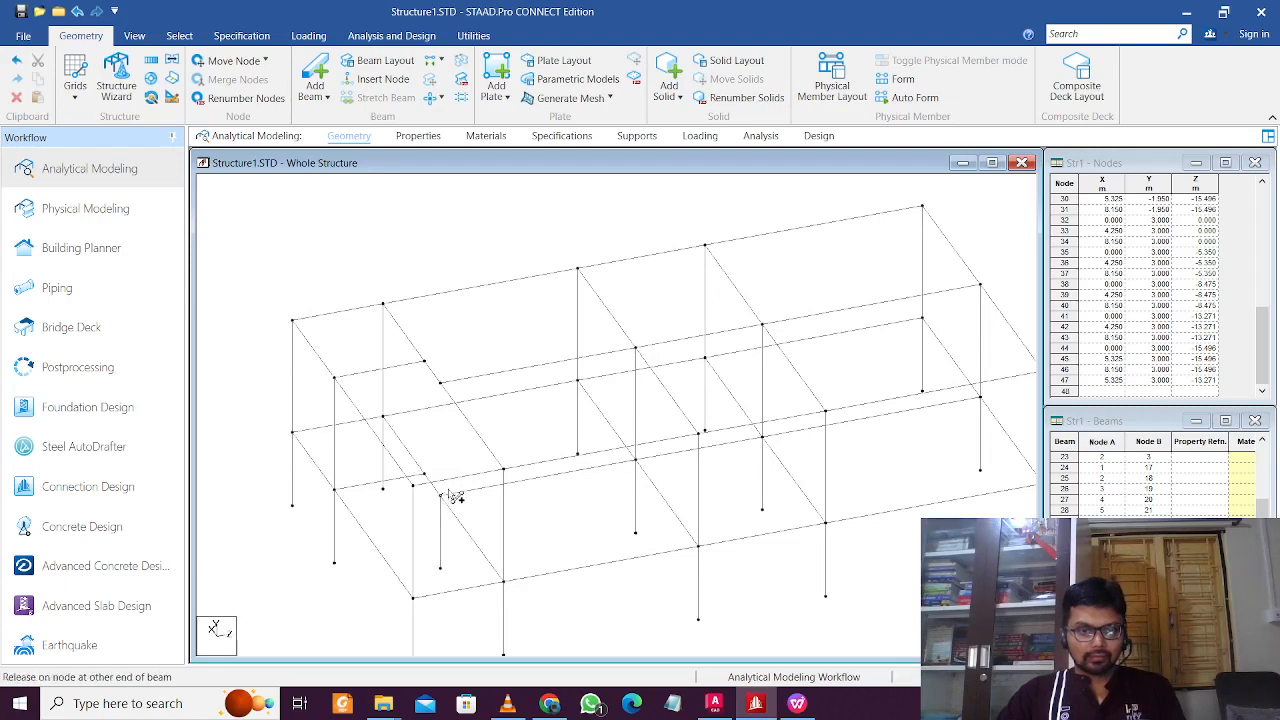
{"action": "left_click", "coordinate": [441, 384]}
Step: Select all beams parallel to the Y axis to check the columns on both levels, and clear the selection
{"action": "middle_click_drag", "start_coordinate": [736, 521], "coordinate": [647, 482]}
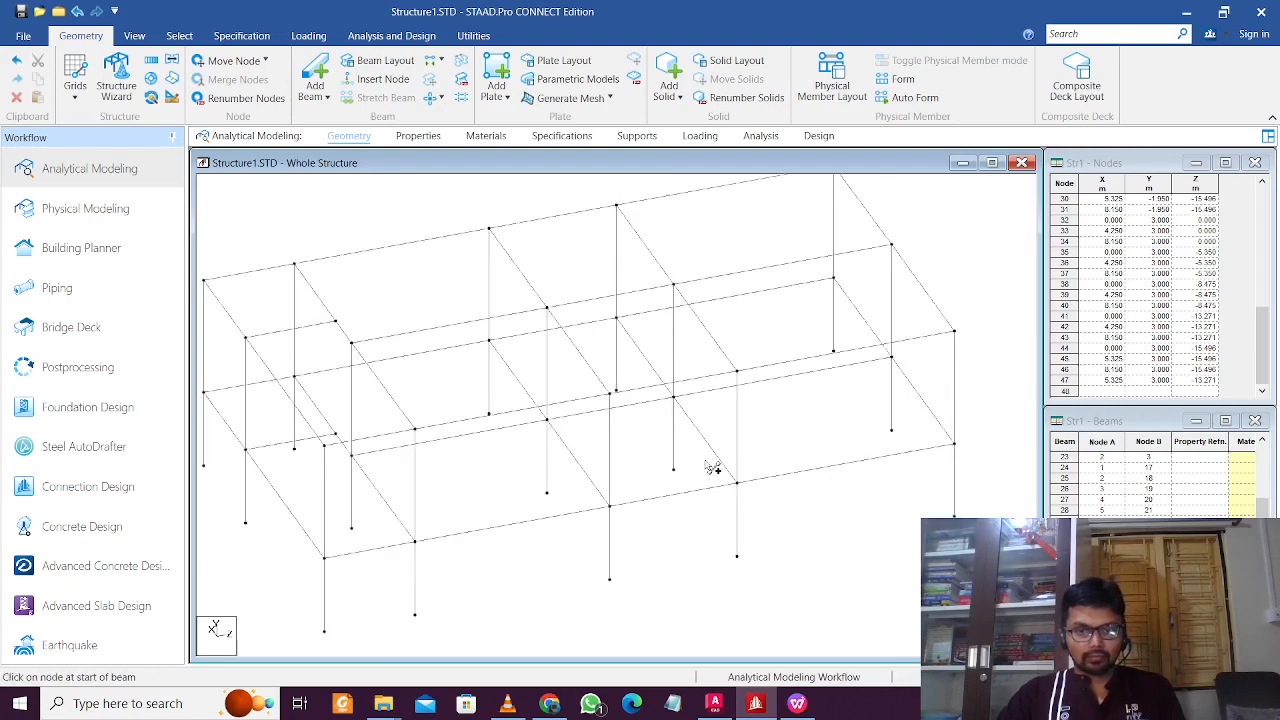
{"action": "middle_click_drag", "start_coordinate": [750, 483], "coordinate": [757, 483]}
{"action": "middle_click_drag", "start_coordinate": [684, 461], "coordinate": [737, 452]}
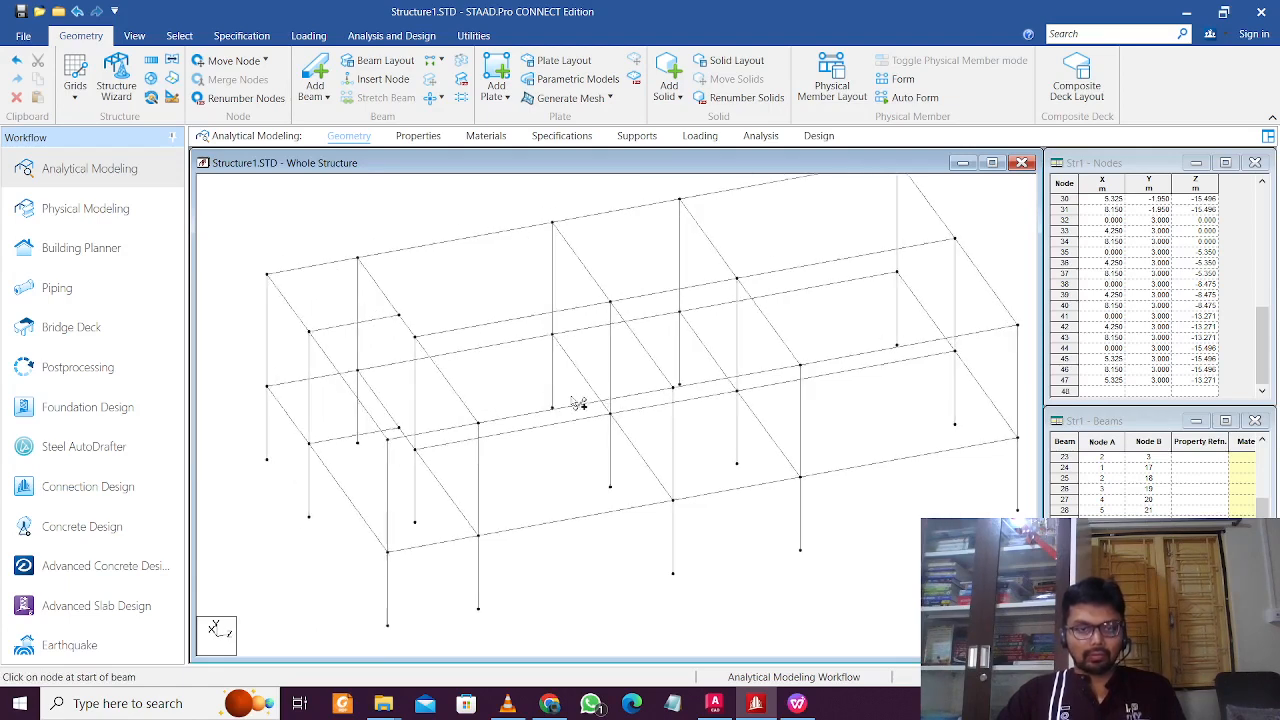
{"action": "scroll", "coordinate": [565, 399], "scroll_direction": "down", "scroll_amount": 2}
{"action": "scroll", "coordinate": [674, 443], "scroll_direction": "down", "scroll_amount": 1}
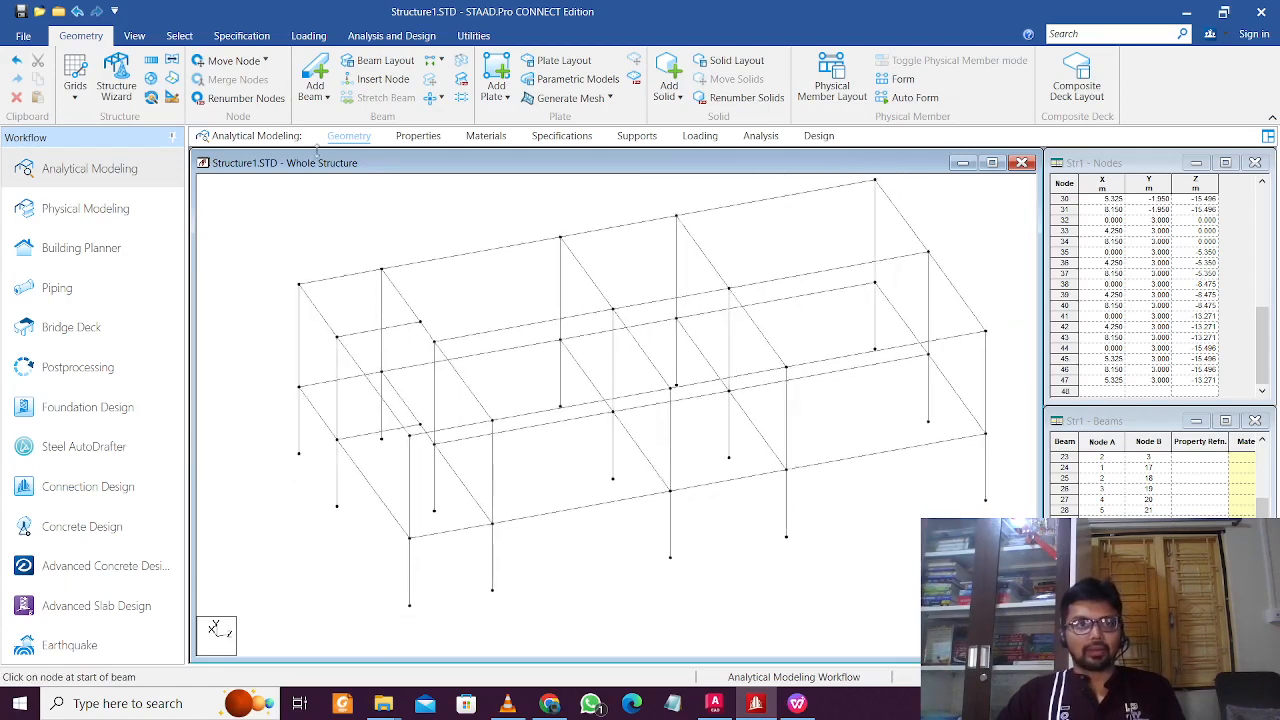
{"action": "left_click", "coordinate": [179, 35]}
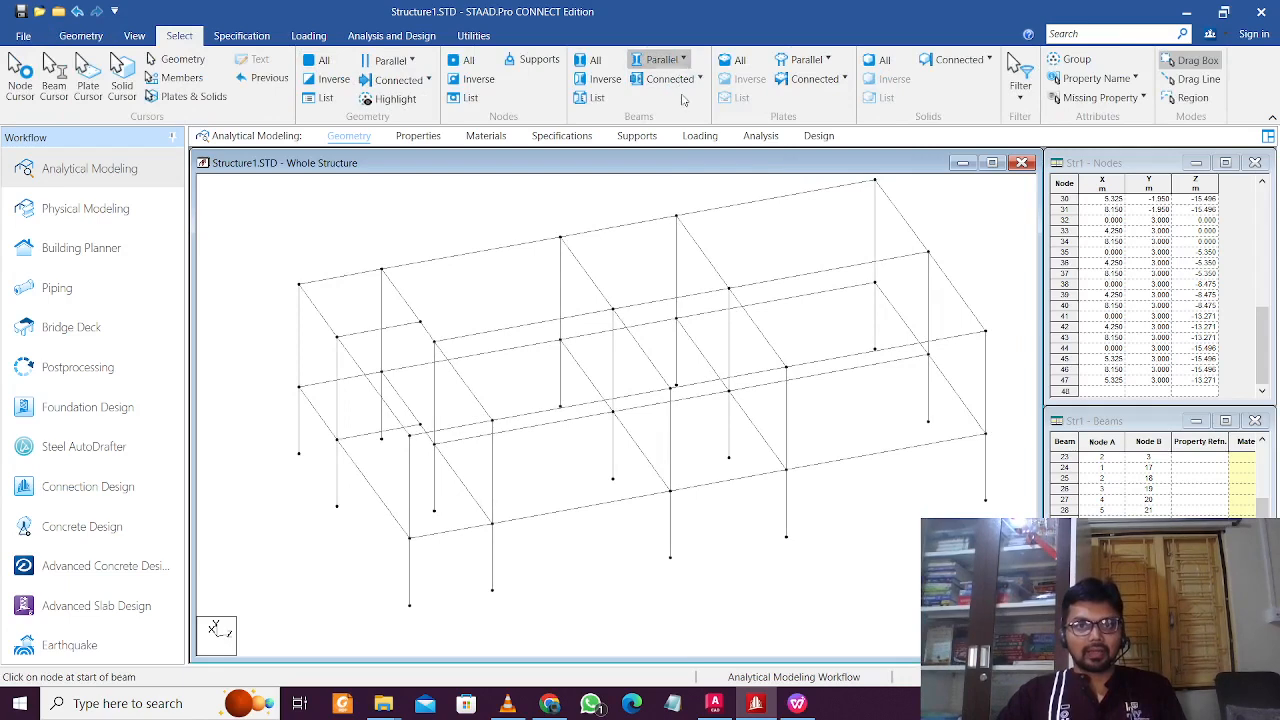
{"action": "left_click", "coordinate": [662, 60]}
{"action": "left_click", "coordinate": [665, 106]}
{"action": "scroll", "coordinate": [622, 376], "scroll_direction": "down", "scroll_amount": 2}
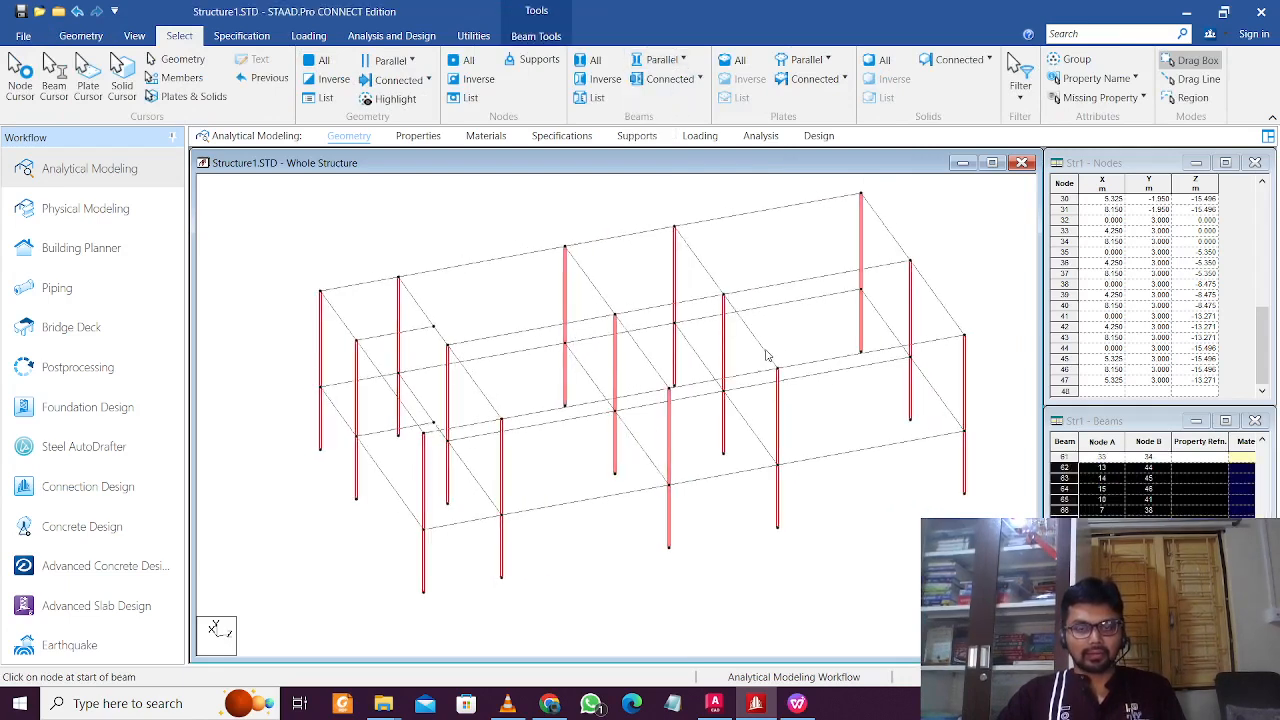
{"action": "left_click", "coordinate": [685, 289]}
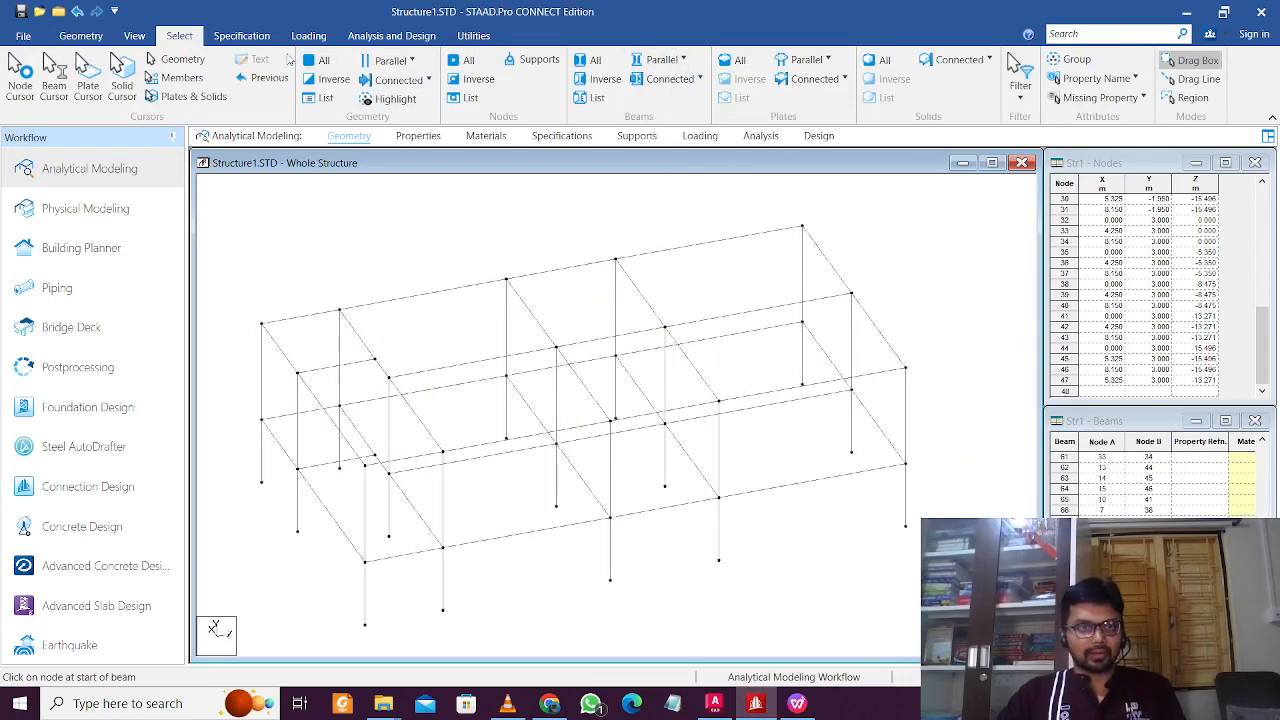
Step: Repeat the columns above Y 0 and the Y 3 floor beams along global Y in 2 steps of 3 m
{"action": "left_click", "coordinate": [134, 35]}
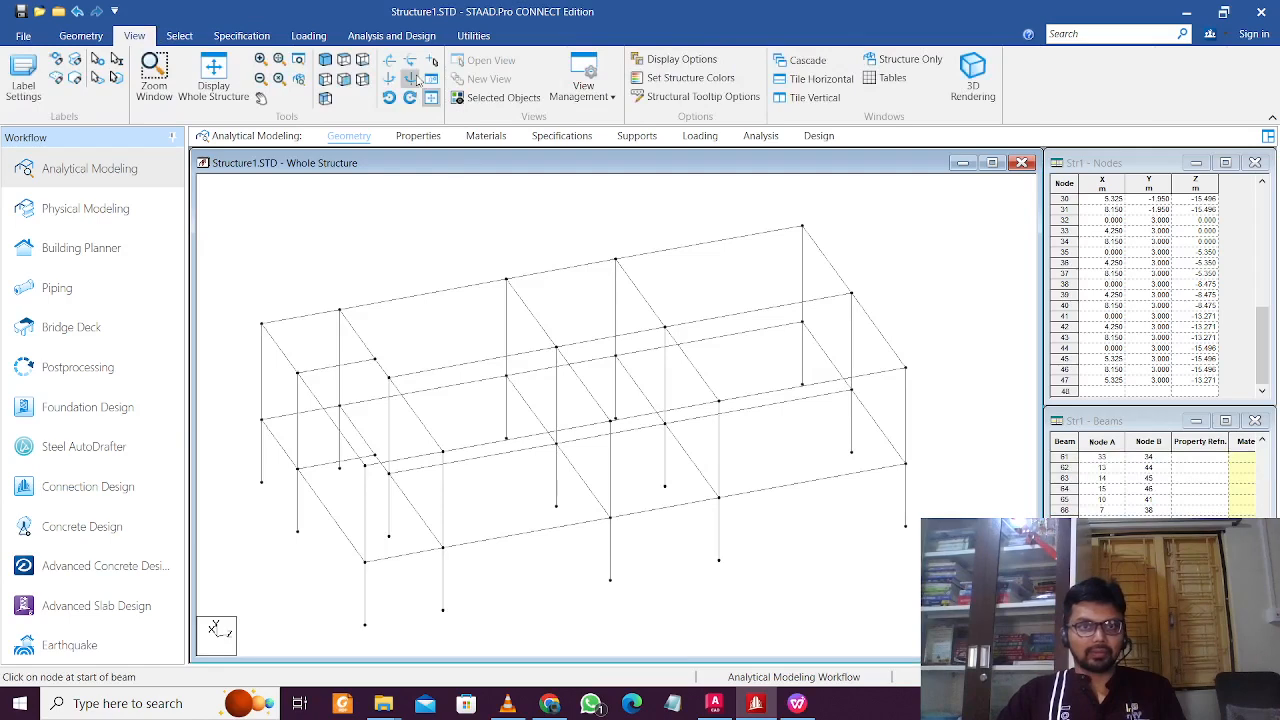
{"action": "left_click", "coordinate": [343, 79]}
{"action": "left_click_drag", "start_coordinate": [890, 349], "coordinate": [251, 214]}
{"action": "left_click_drag", "start_coordinate": [871, 358], "coordinate": [298, 251]}
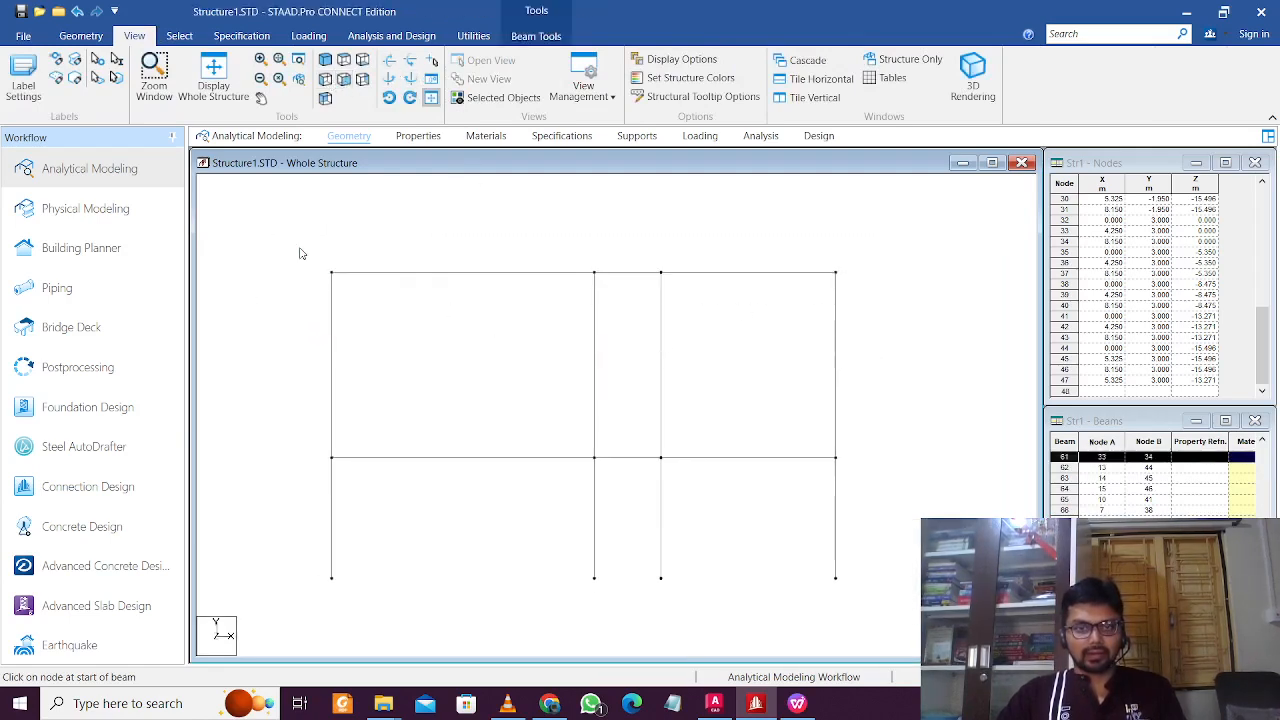
{"action": "left_click_drag", "start_coordinate": [886, 382], "coordinate": [280, 238]}
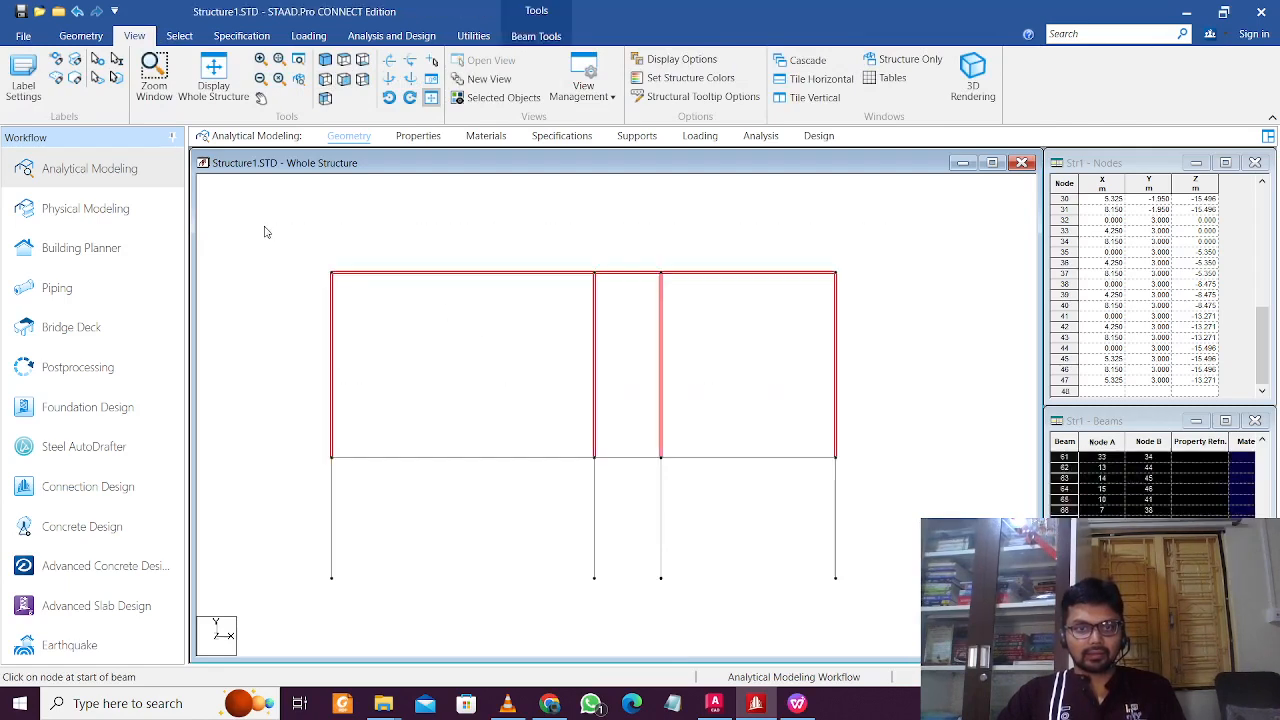
{"action": "scroll", "coordinate": [554, 320], "scroll_direction": "down", "scroll_amount": 2}
{"action": "middle_click_drag", "start_coordinate": [540, 327], "coordinate": [547, 360]}
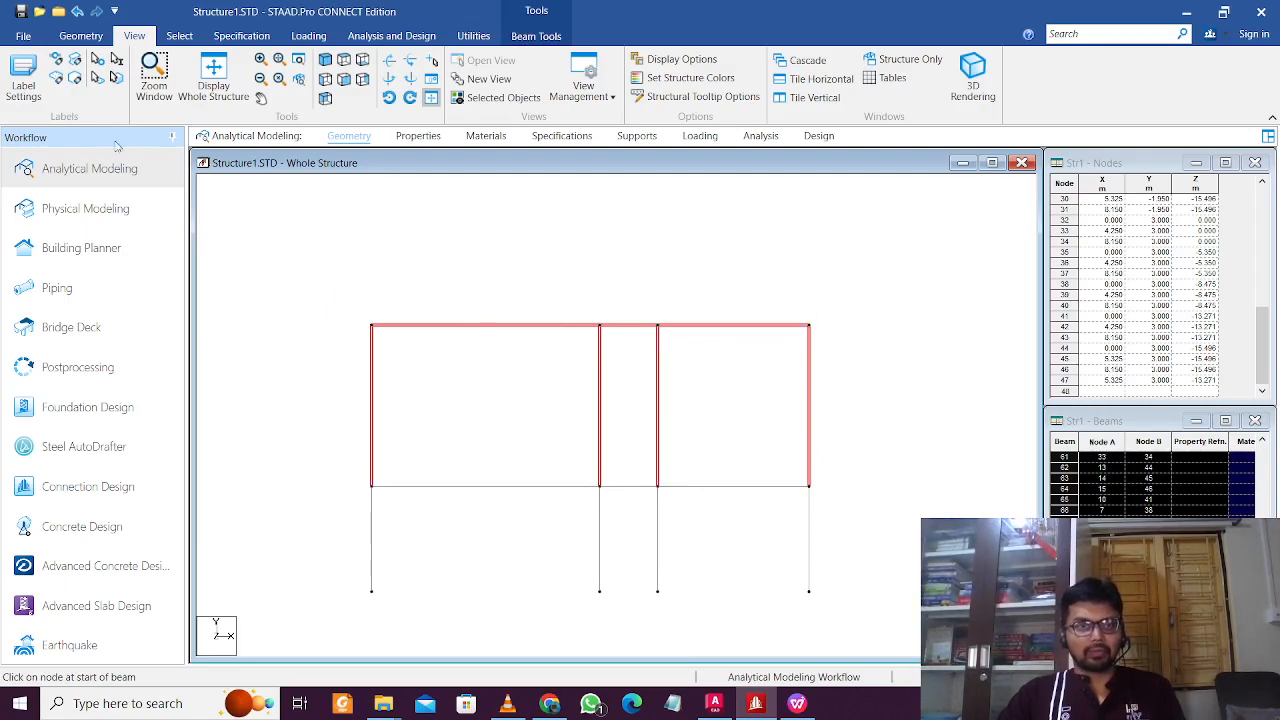
{"action": "left_click", "coordinate": [81, 35]}
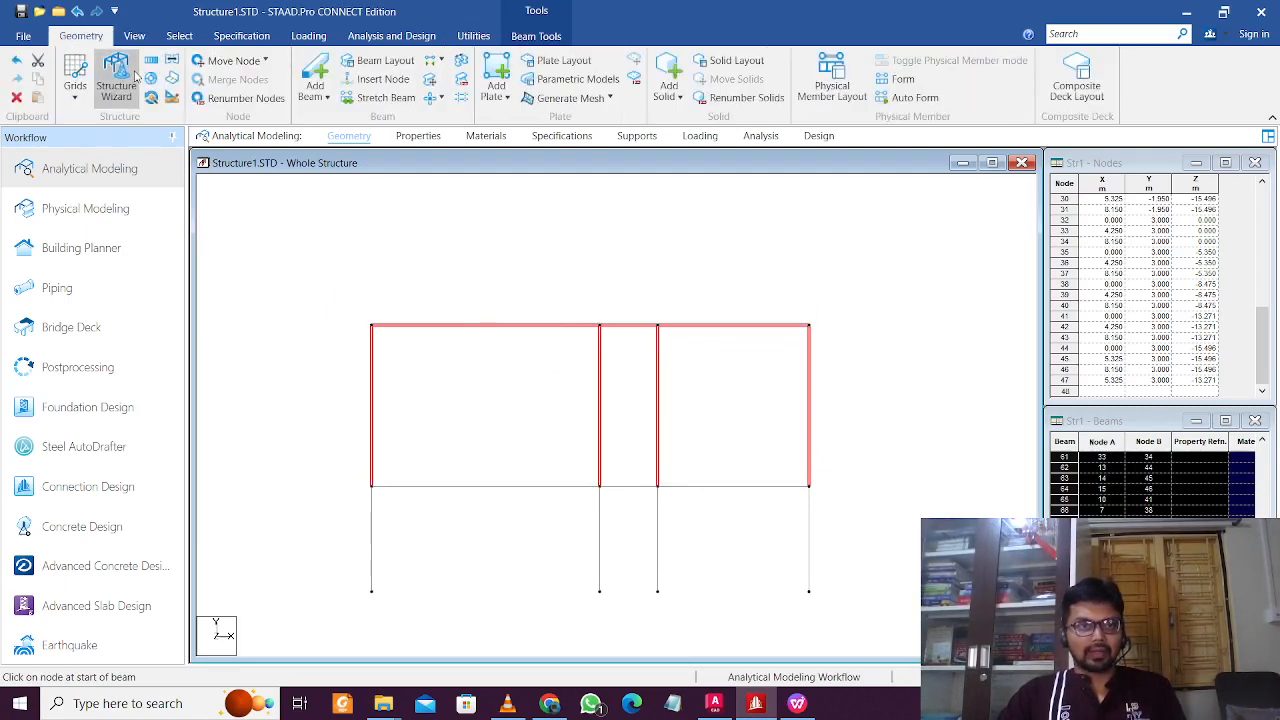
{"action": "left_click", "coordinate": [151, 60]}
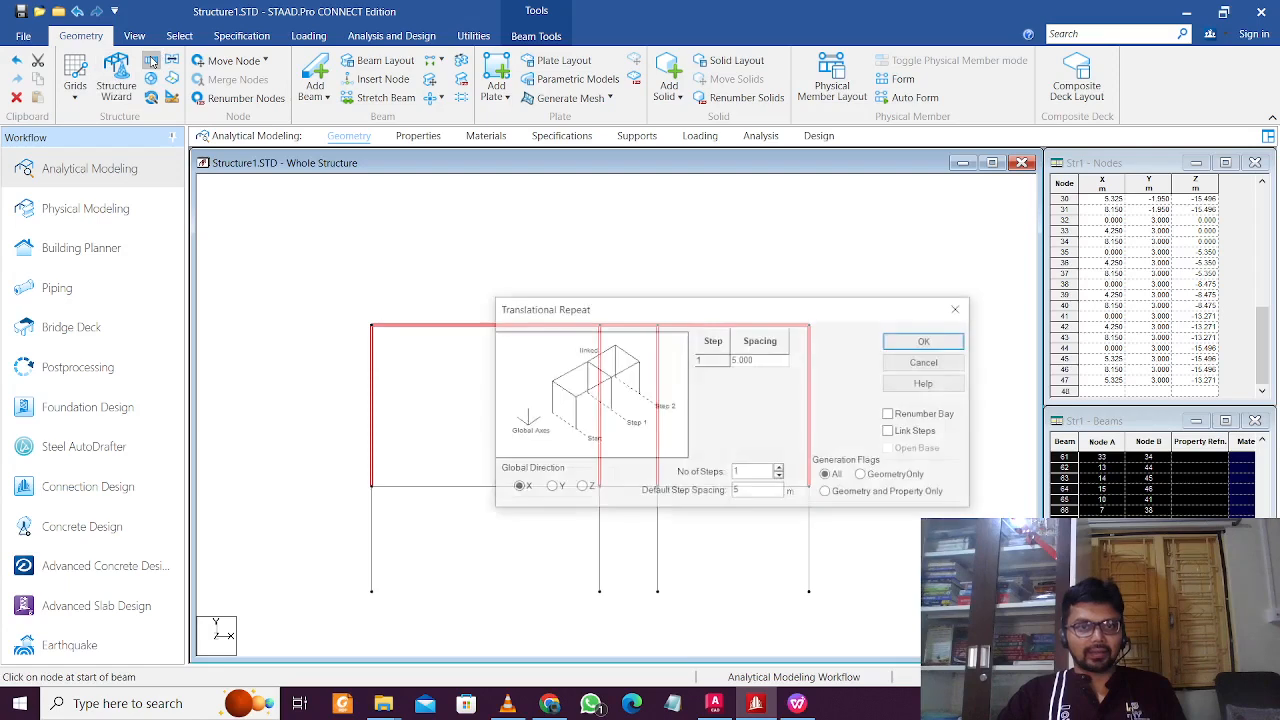
{"action": "left_click", "coordinate": [558, 488]}
{"action": "double_click", "coordinate": [740, 491]}
{"action": "type", "text": "3"}
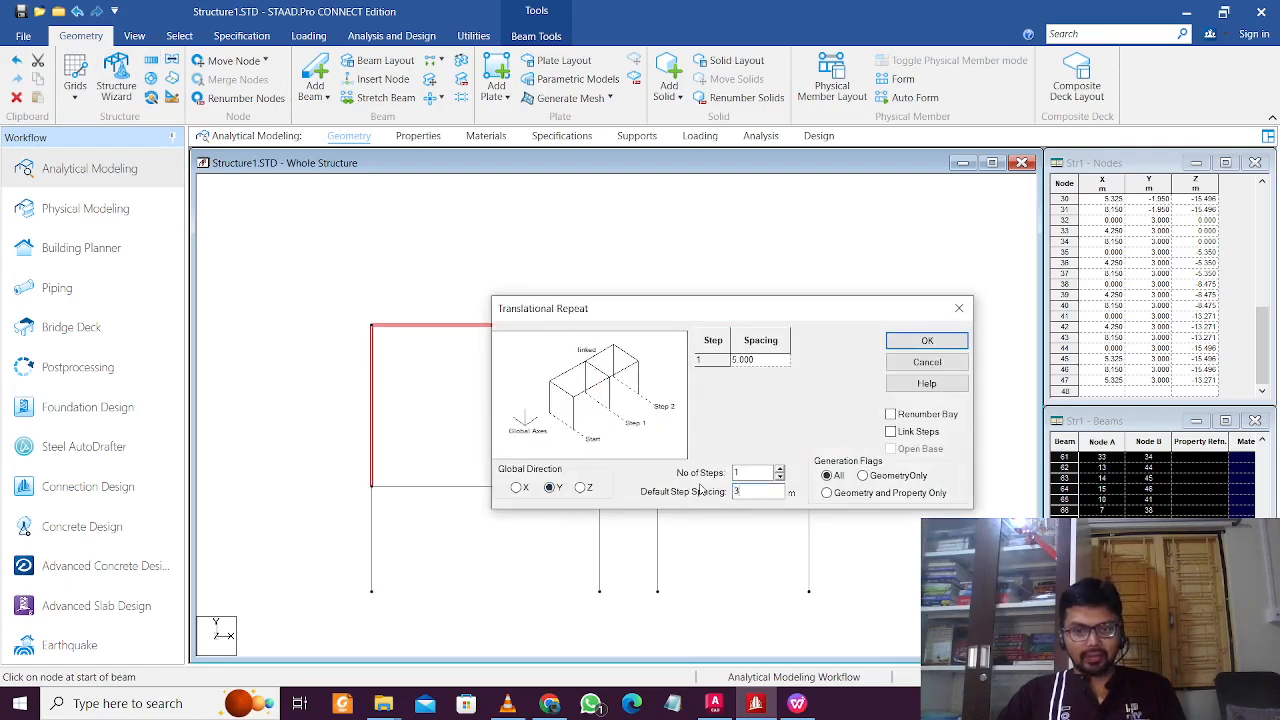
{"action": "double_click", "coordinate": [745, 472]}
{"action": "type", "text": "2"}
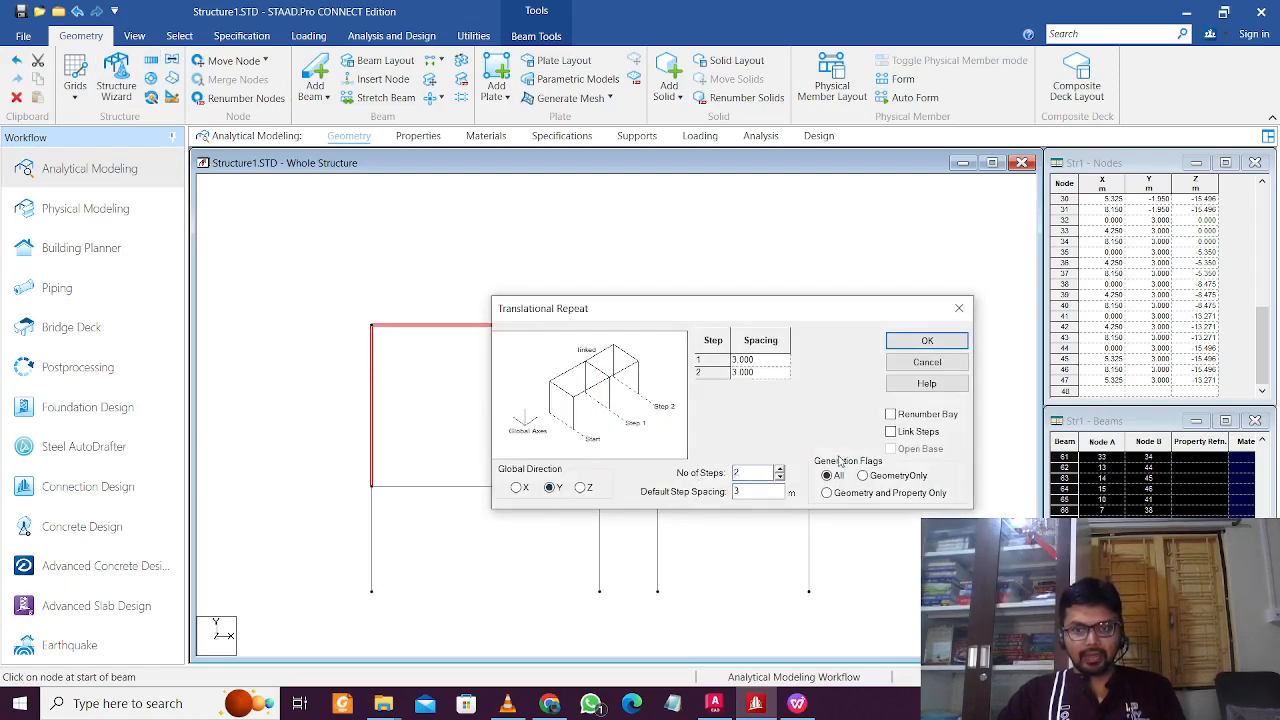
{"action": "left_click", "coordinate": [927, 342]}
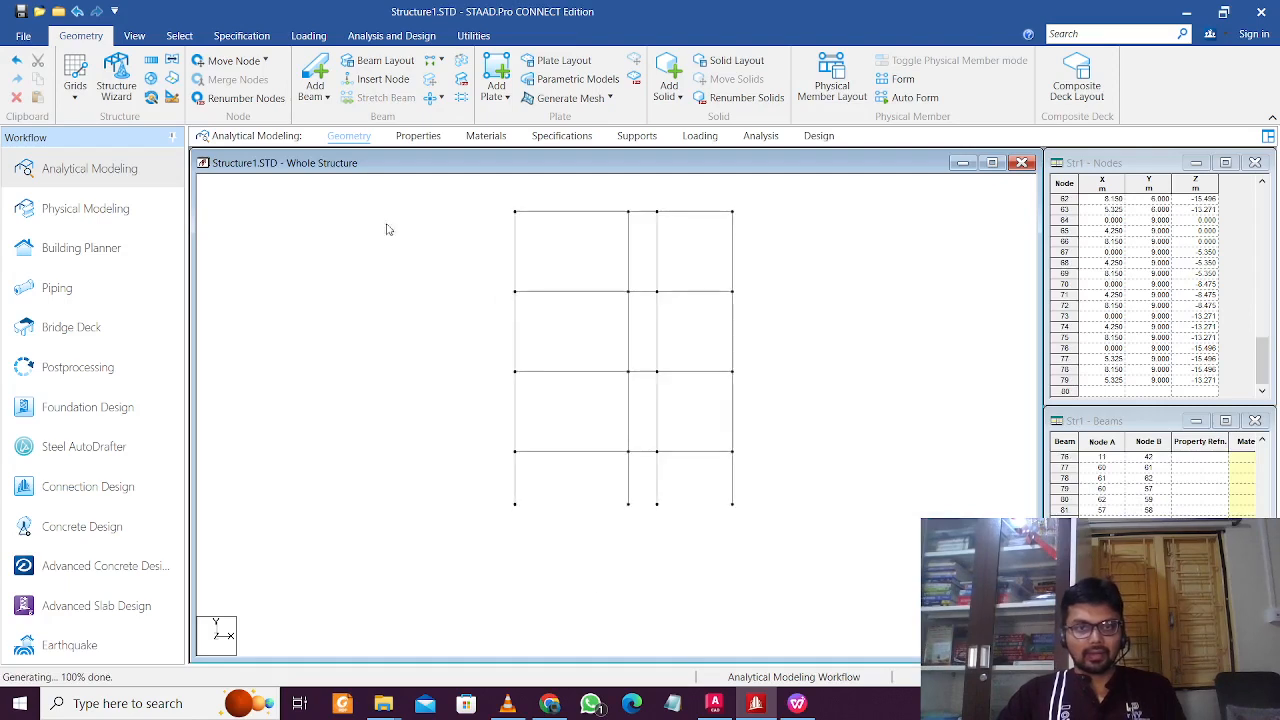
Step: Define a rectangular concrete section property with YD 0.35 m and ZD 0.35 m
{"action": "left_click", "coordinate": [436, 141]}
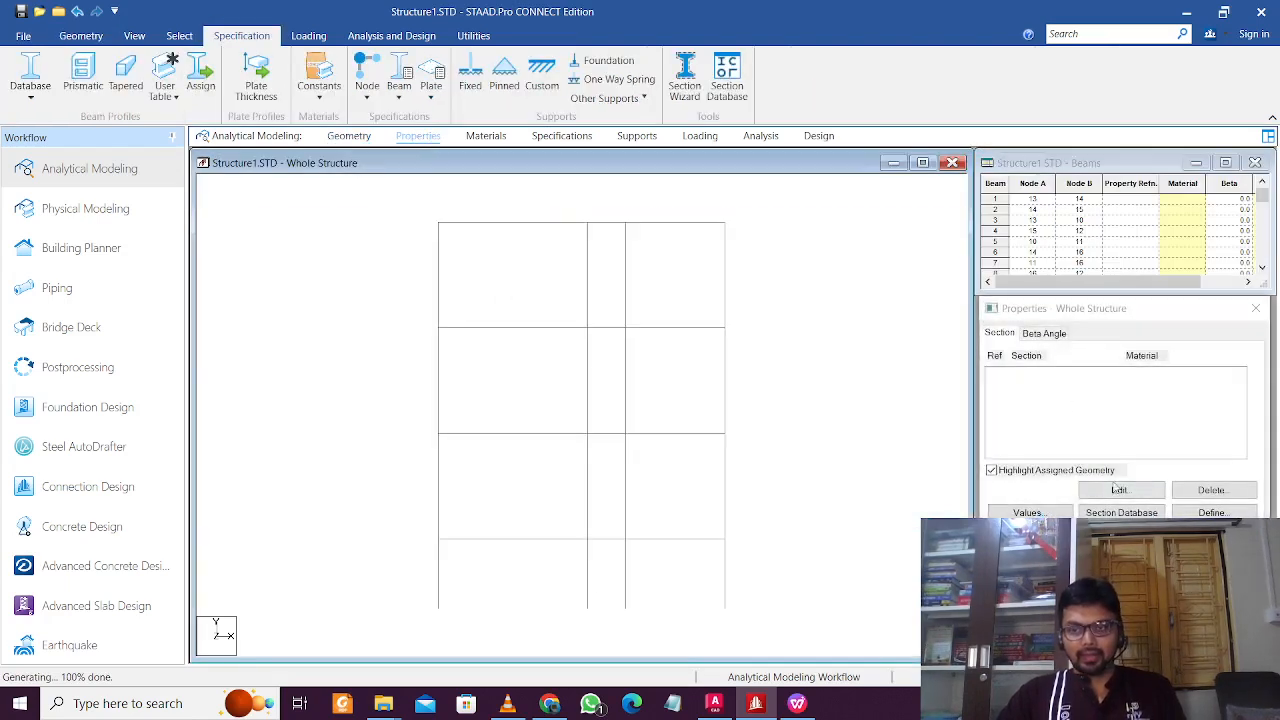
{"action": "left_click", "coordinate": [1213, 512]}
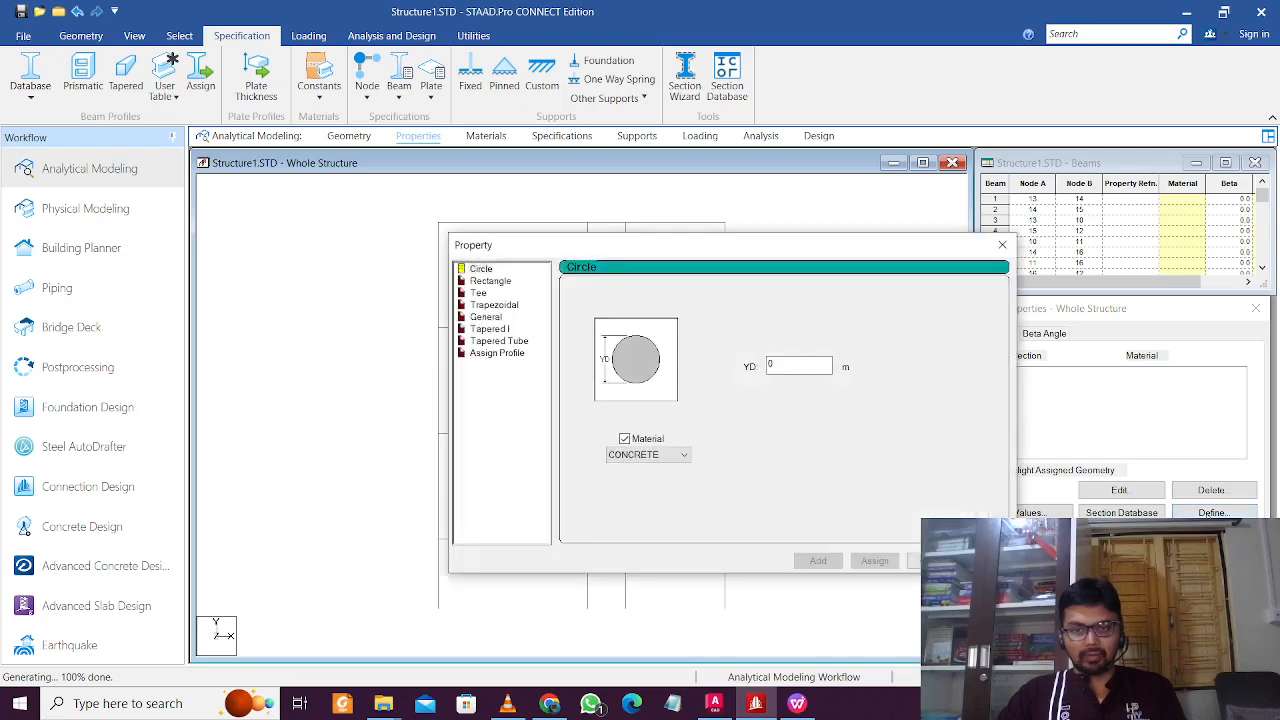
{"action": "left_click", "coordinate": [488, 281]}
{"action": "left_click", "coordinate": [802, 357]}
{"action": "type", "text": ".35"}
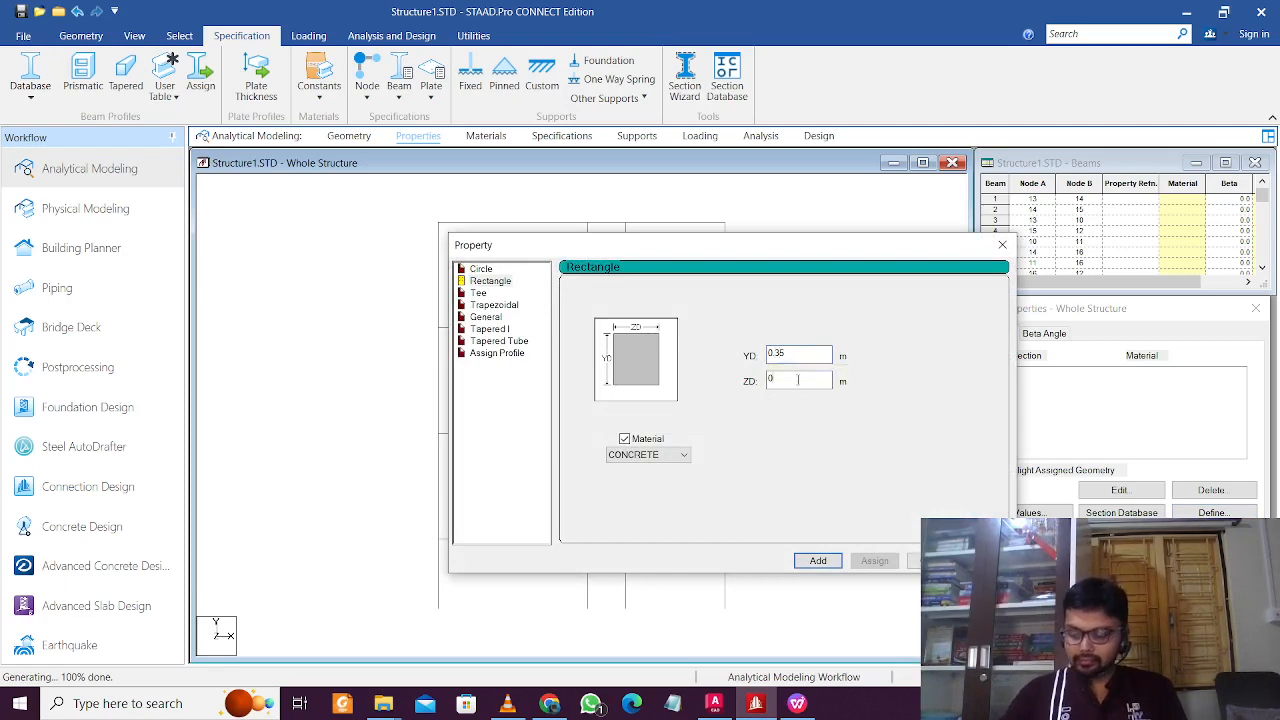
{"action": "type", "text": ".35"}
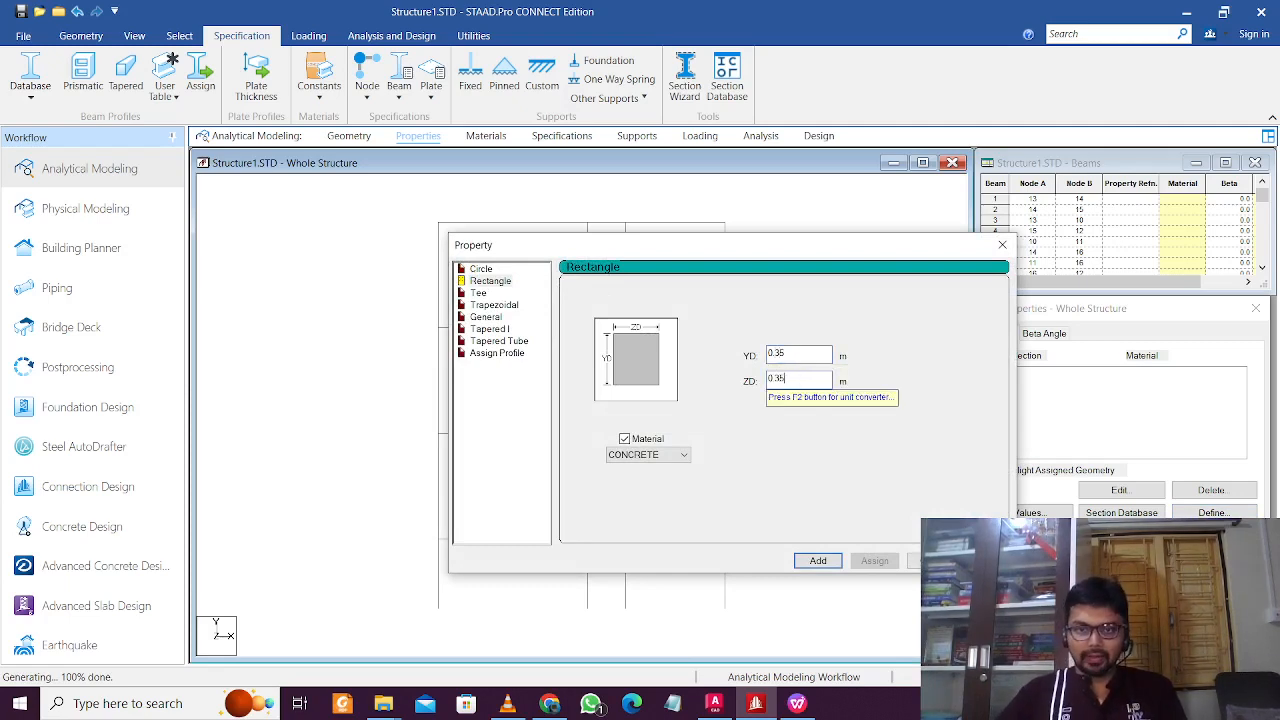
{"action": "left_click", "coordinate": [818, 561]}
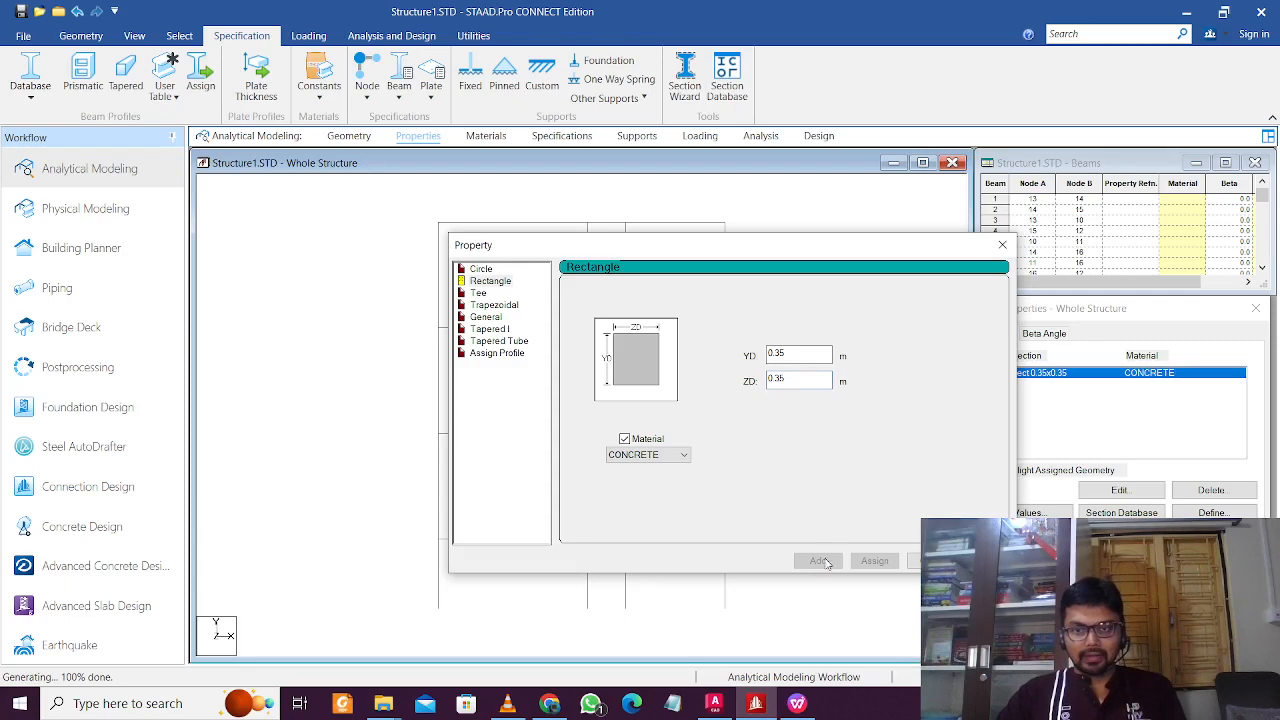
Step: Add a second rectangular concrete section with YD 0.35 m and ZD 0.25 m
{"action": "left_click", "coordinate": [796, 356]}
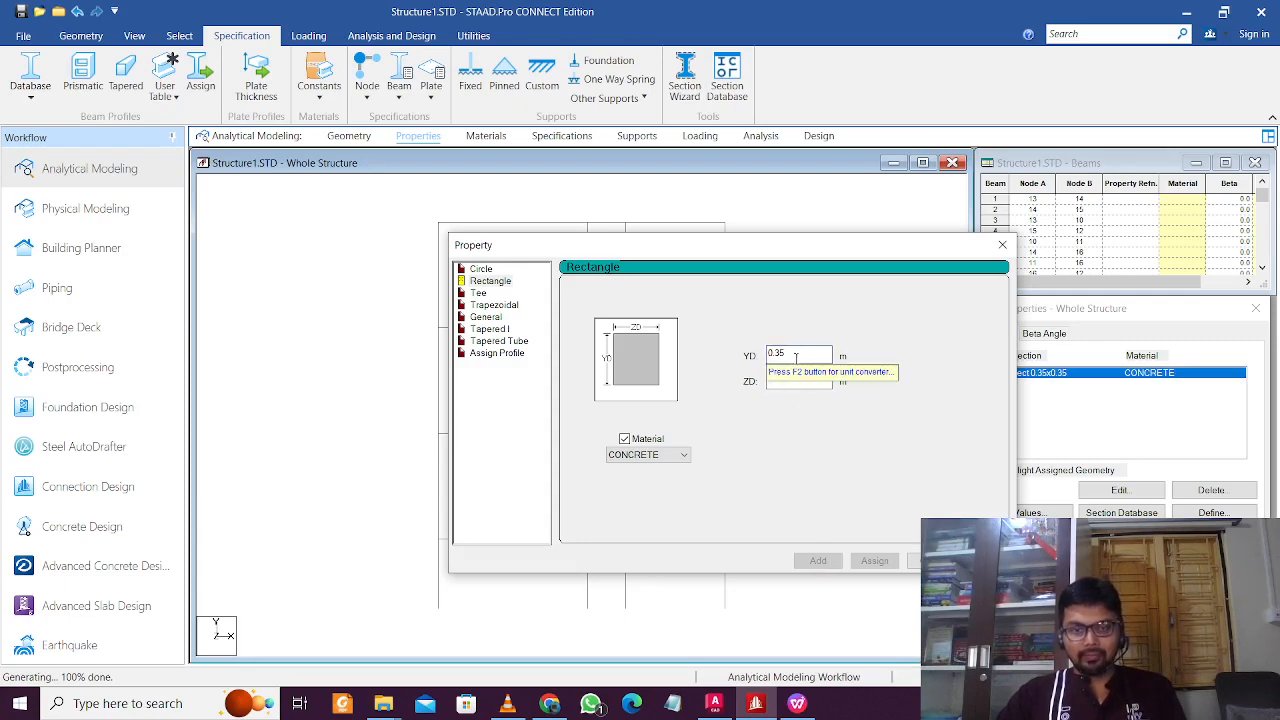
{"action": "left_click", "coordinate": [794, 378]}
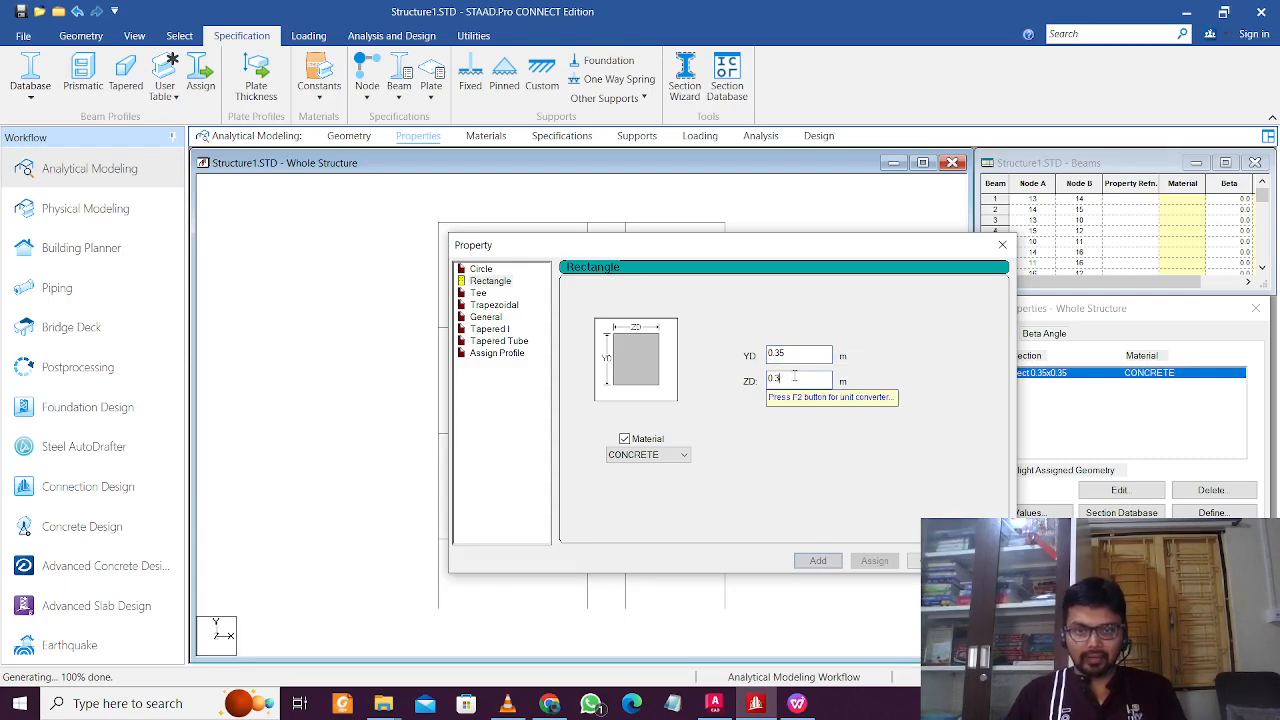
{"action": "key", "text": "BackSpace"}
{"action": "key", "text": "BackSpace"}
{"action": "key", "text": "BackSpace"}
{"action": "type", "text": ".25"}
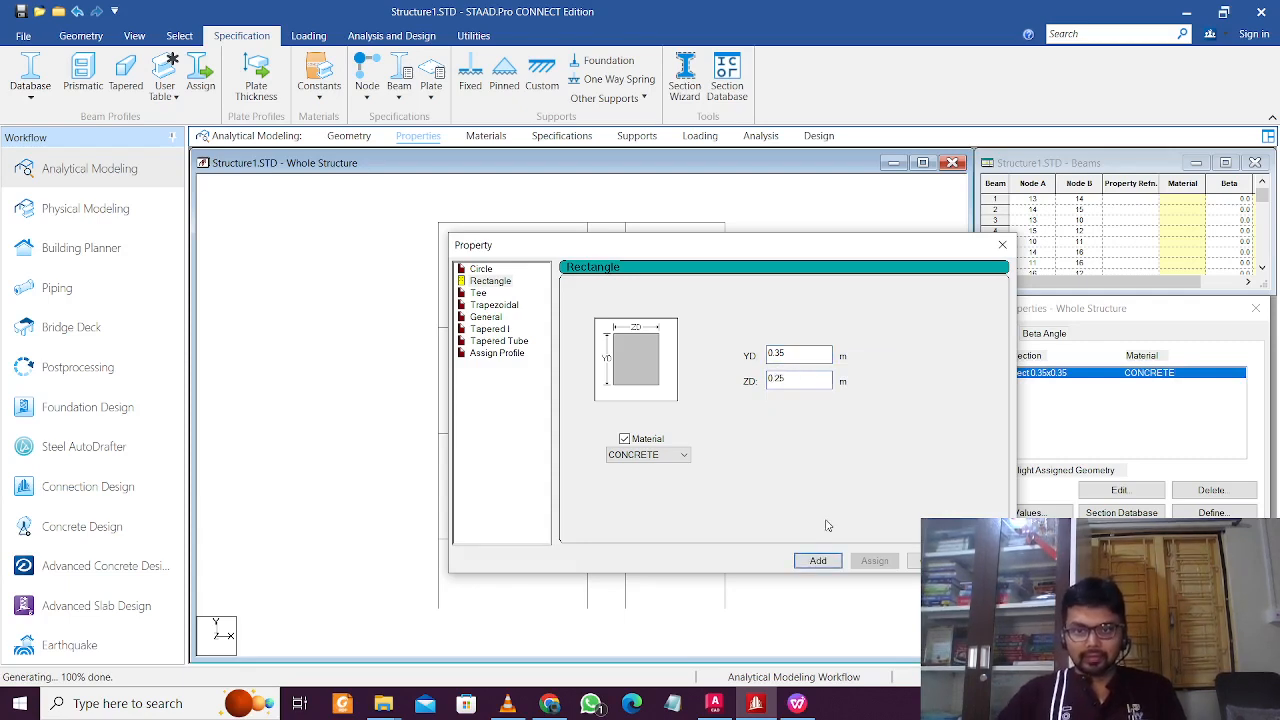
{"action": "left_click", "coordinate": [816, 560]}
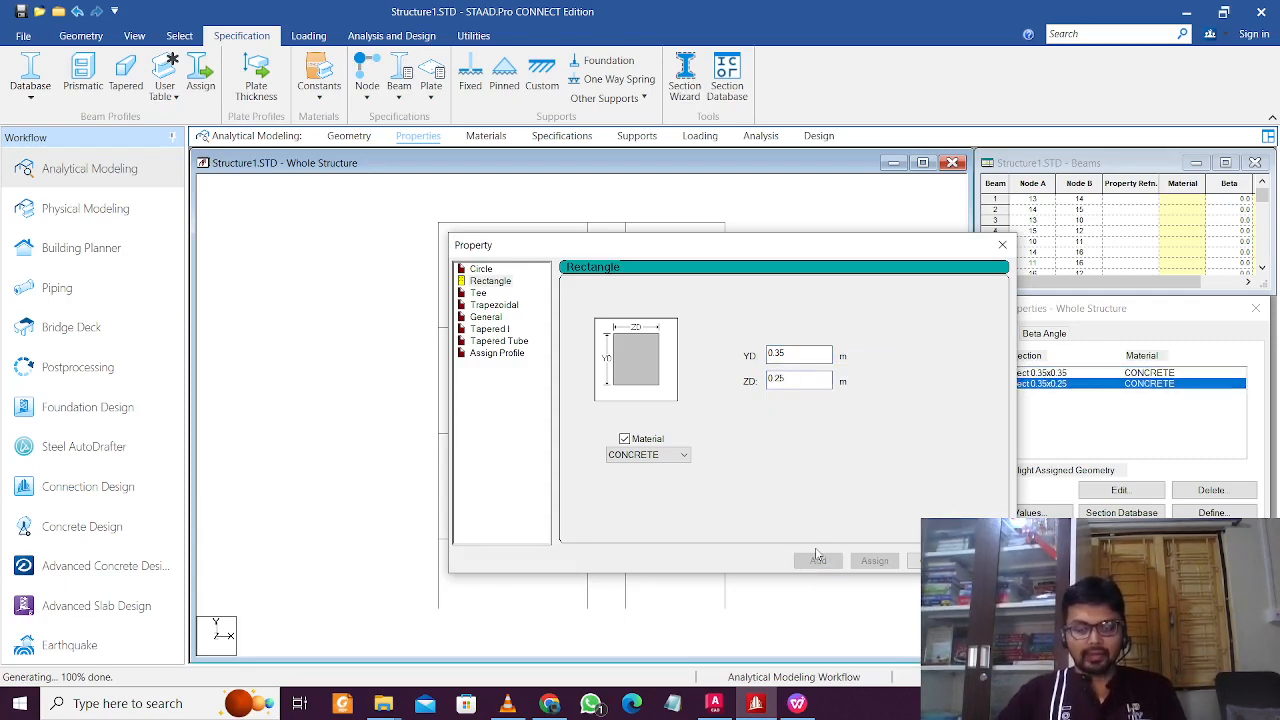
Step: Add a third rectangular concrete section with YD 0.425 m and ZD 0.25 m, and finish defining properties
{"action": "left_click", "coordinate": [794, 352]}
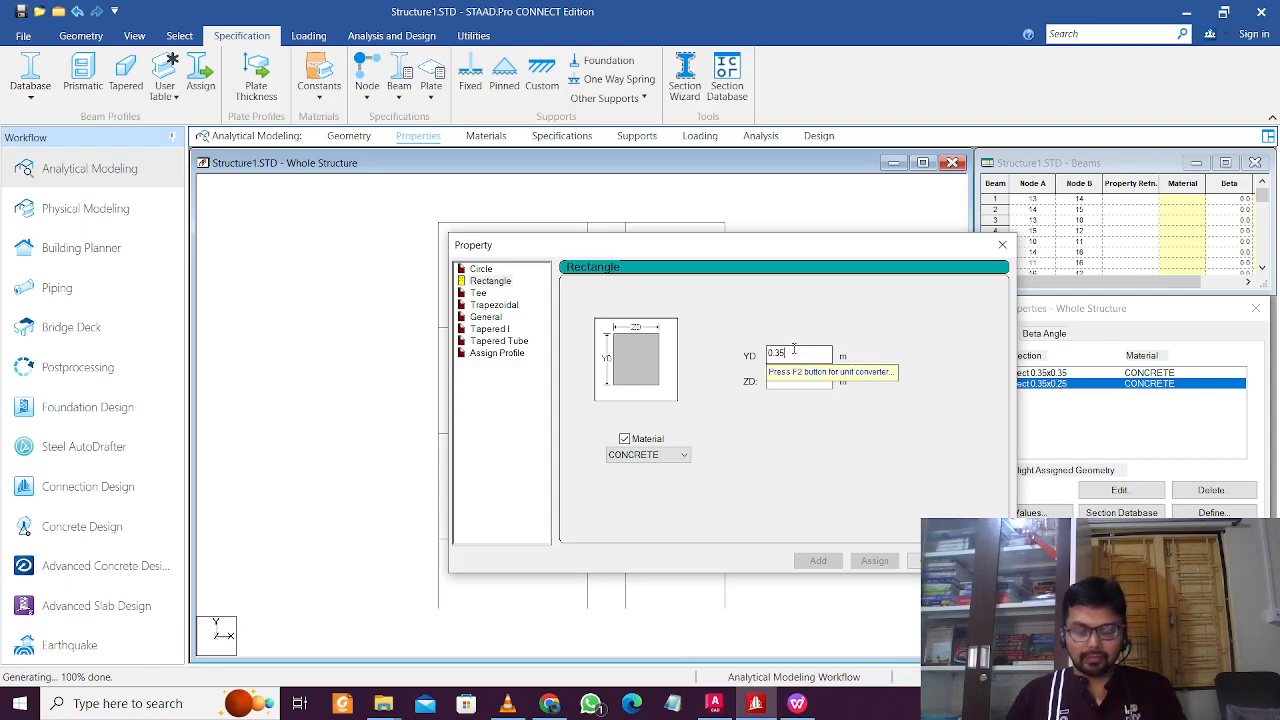
{"action": "key", "text": "BackSpace"}
{"action": "key", "text": "BackSpace"}
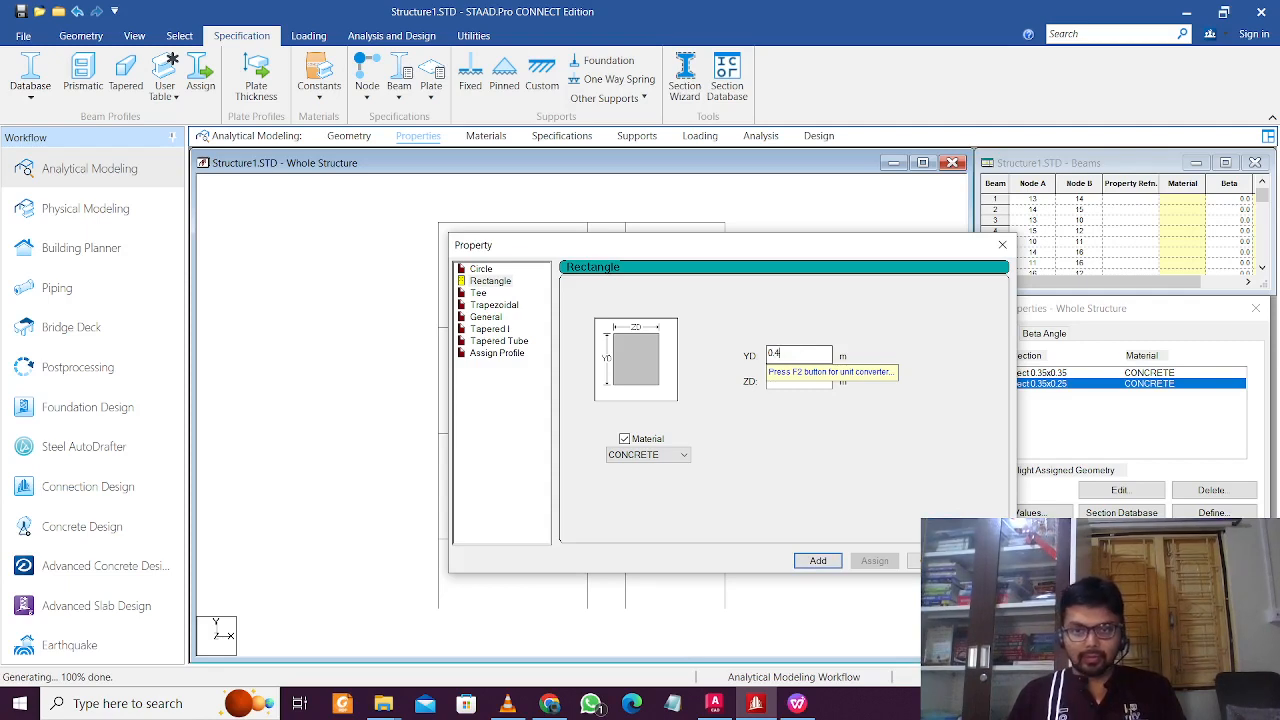
{"action": "type", "text": "415"}
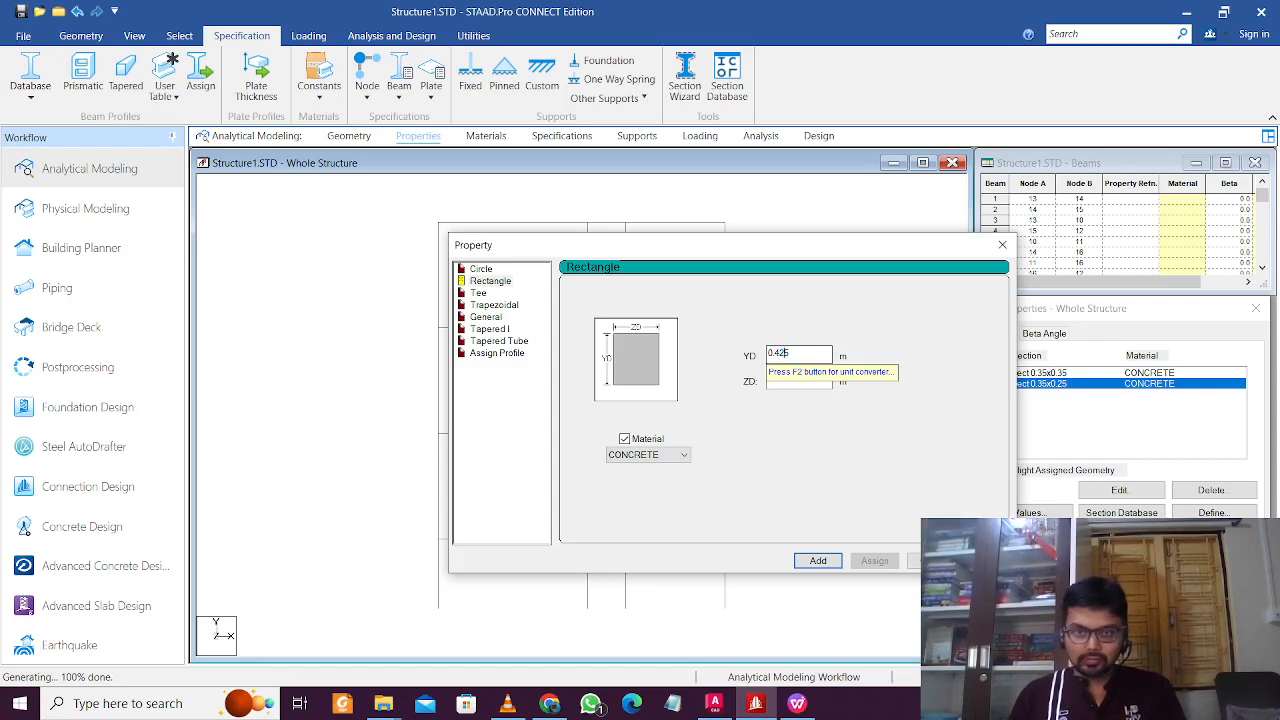
{"action": "type", "text": "2"}
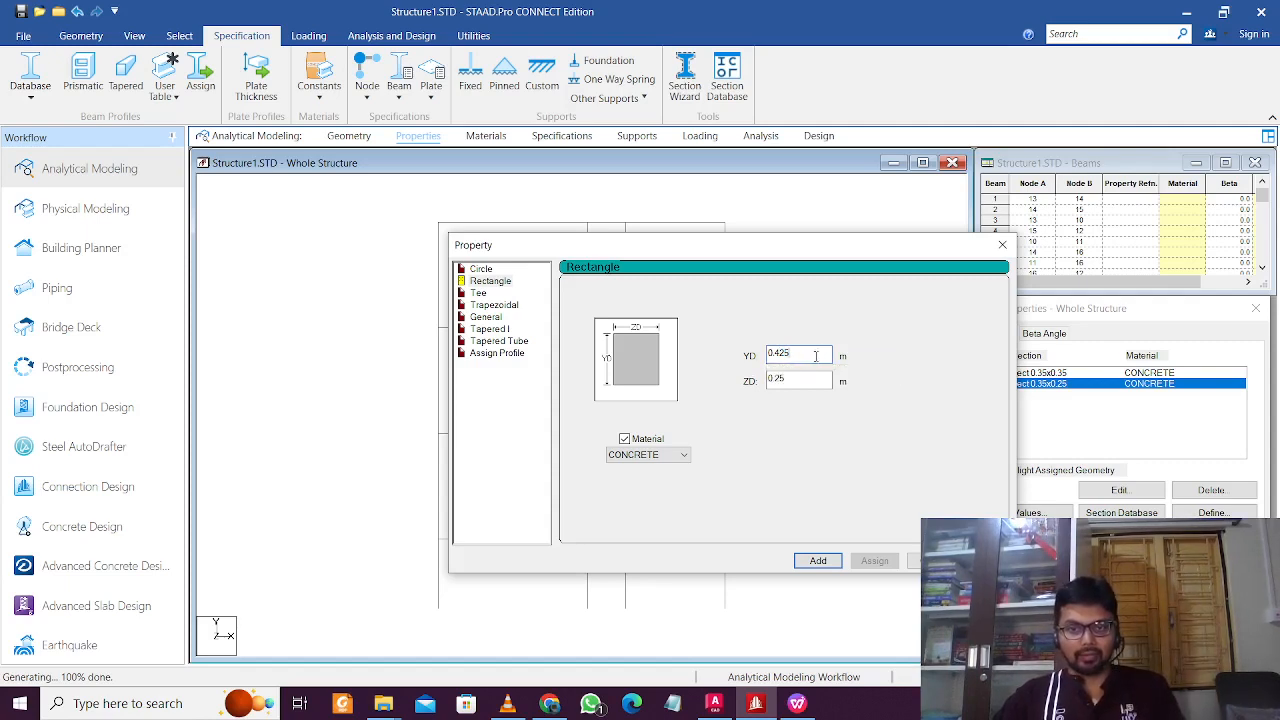
{"action": "left_click", "coordinate": [818, 561]}
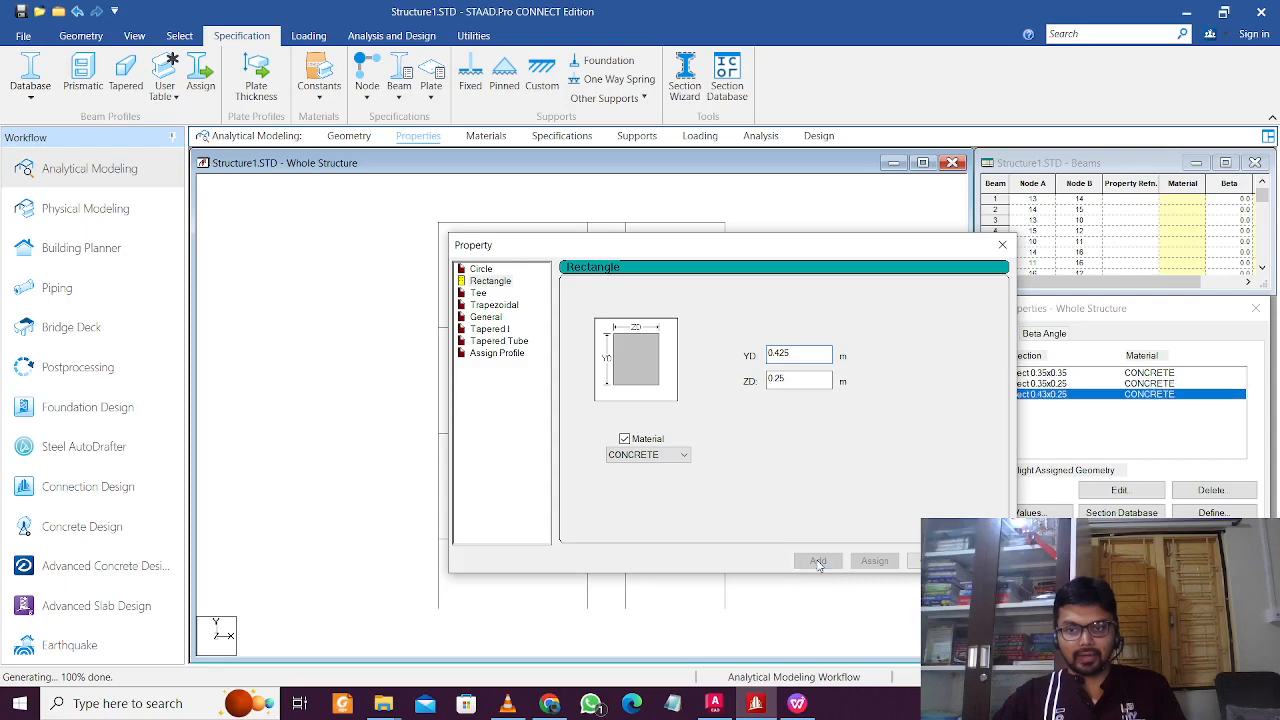
{"action": "left_click", "coordinate": [935, 560]}
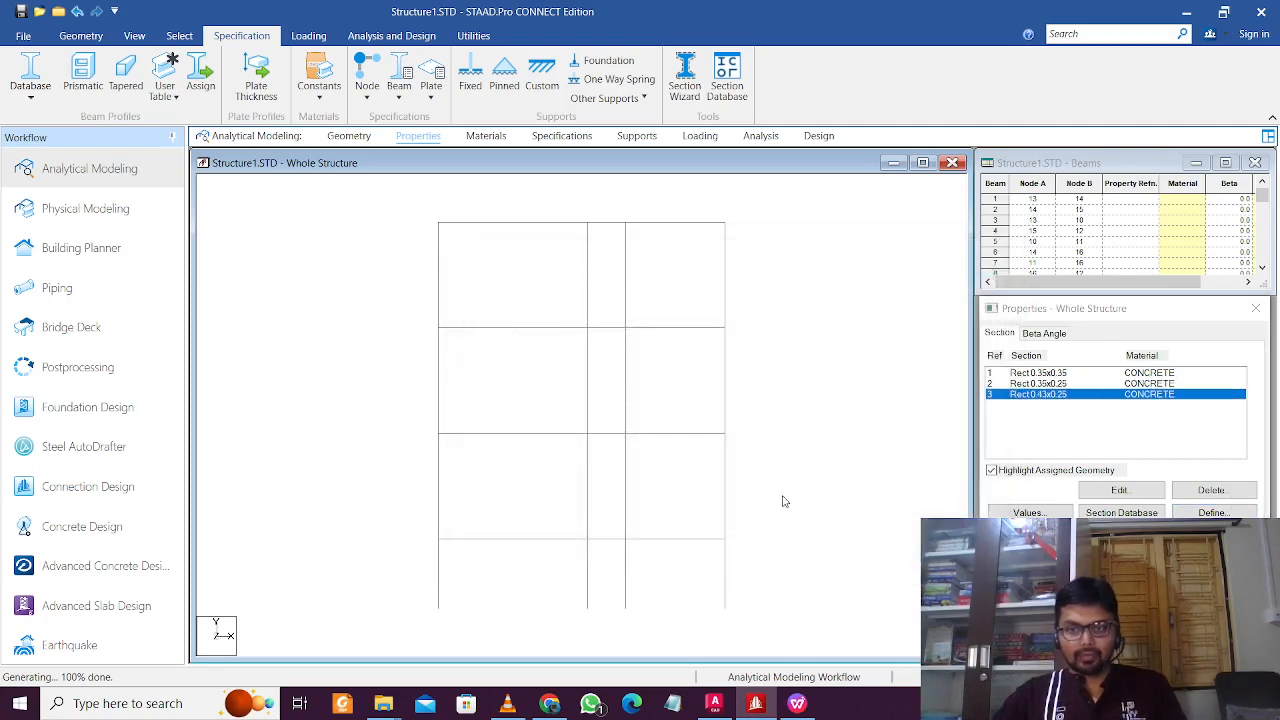
Step: Assign the Rect 0.35x0.35 section to all columns by selecting the beams parallel to Y in the isometric view
{"action": "left_click", "coordinate": [134, 36]}
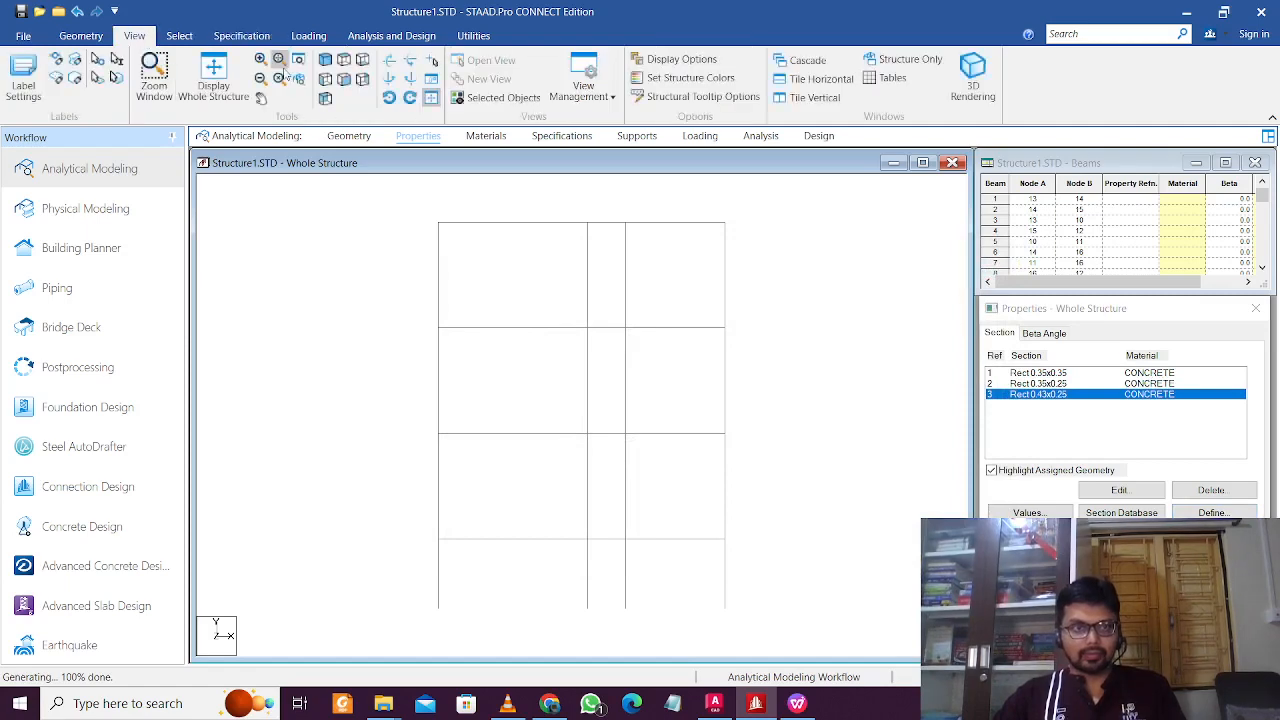
{"action": "left_click", "coordinate": [325, 60]}
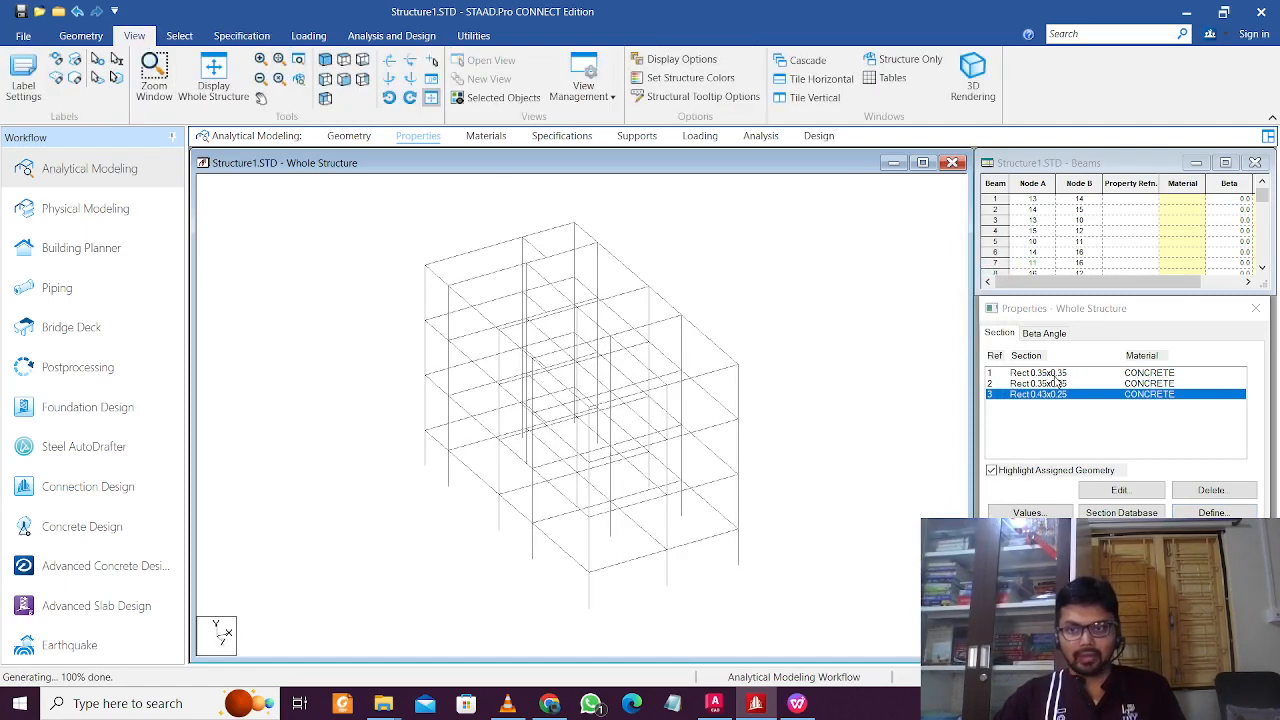
{"action": "left_click", "coordinate": [1058, 373]}
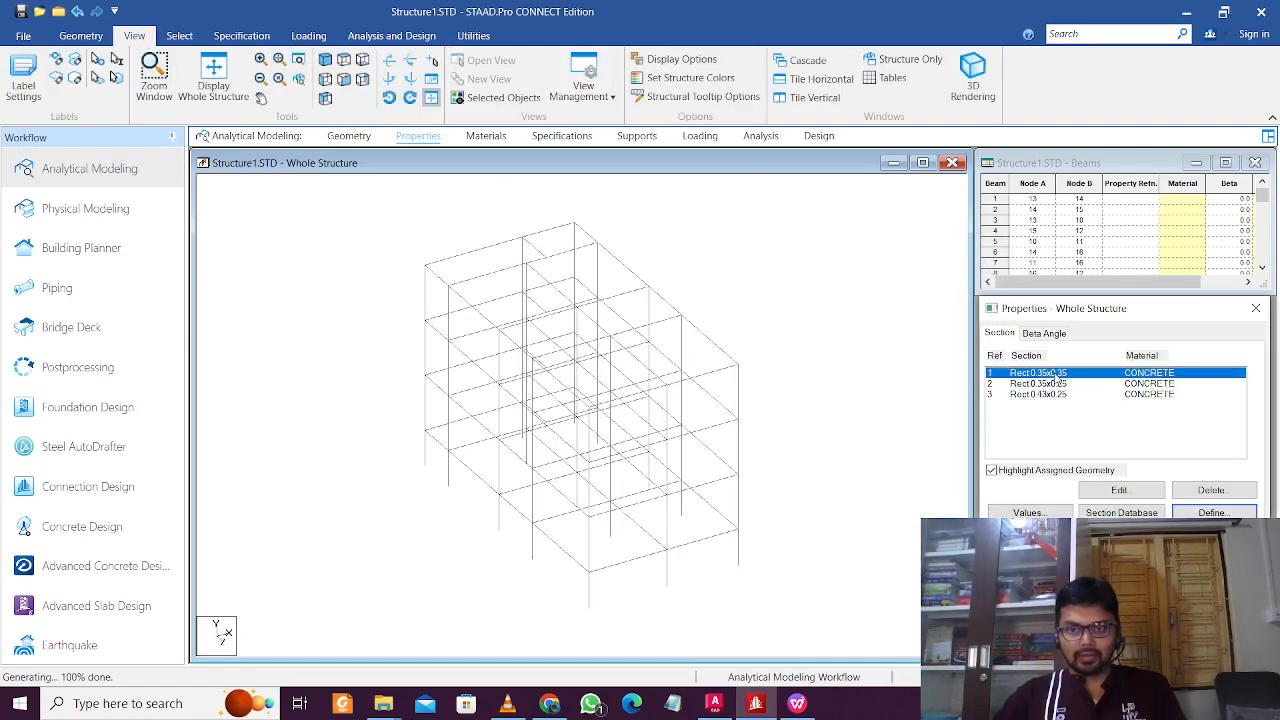
{"action": "left_click", "coordinate": [179, 36]}
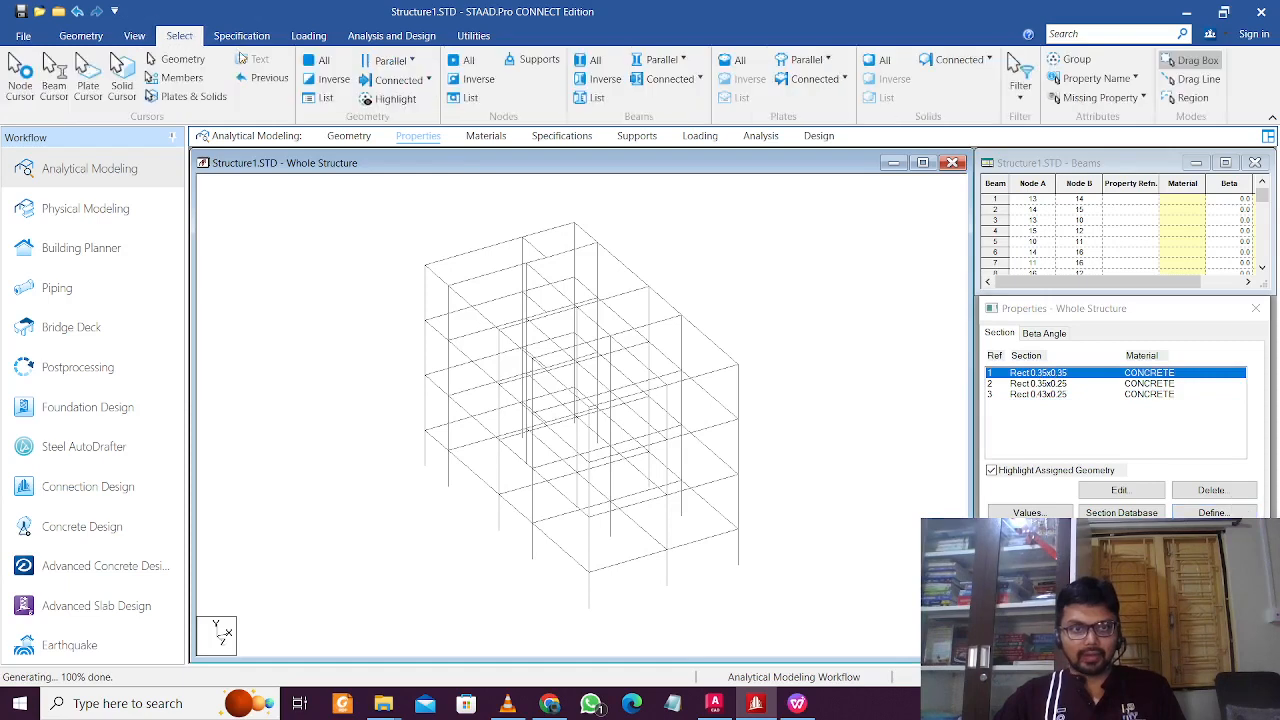
{"action": "left_click", "coordinate": [661, 60]}
{"action": "left_click", "coordinate": [655, 103]}
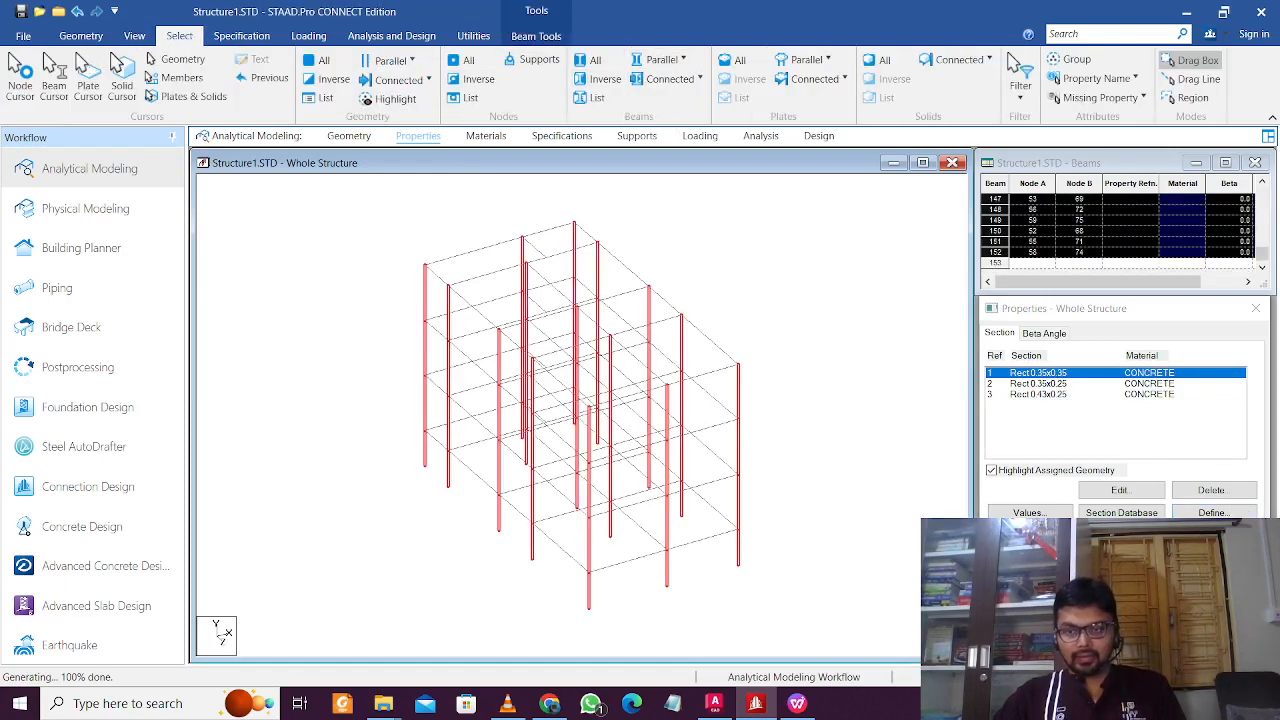
{"action": "left_click", "coordinate": [1040, 634]}
{"action": "left_click", "coordinate": [1145, 537]}
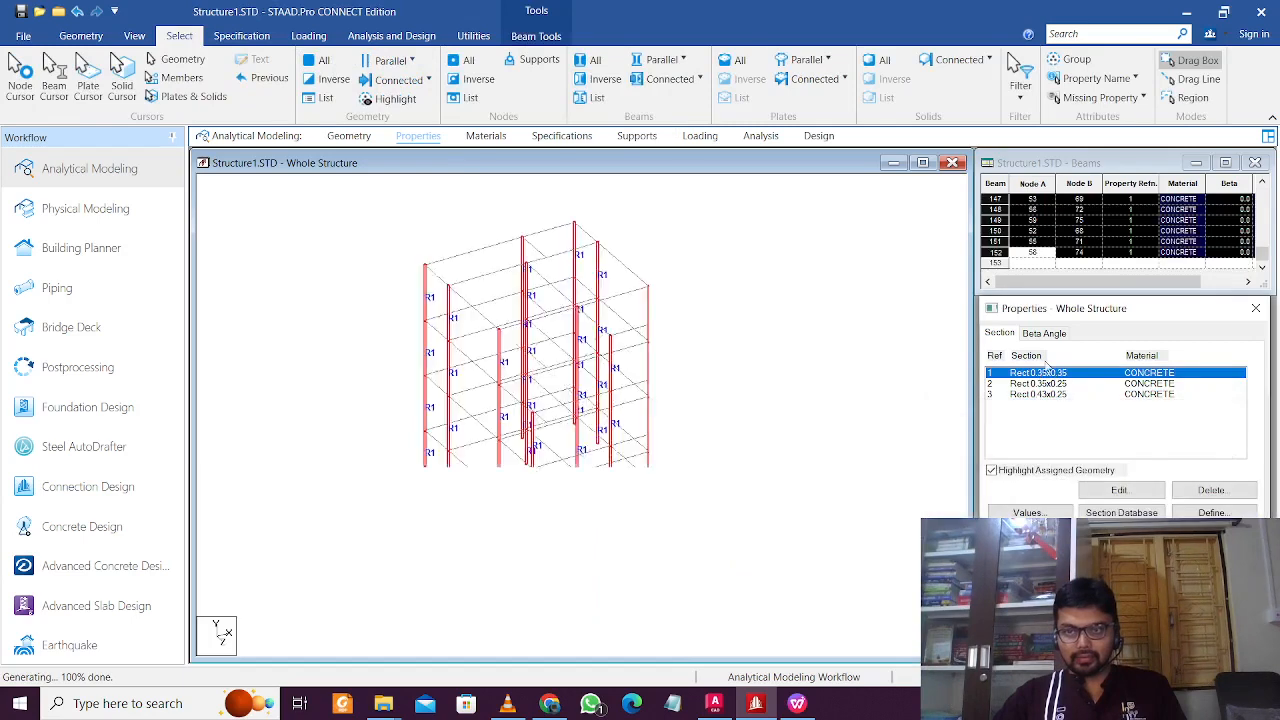
Step: Assign the Rect 0.35x0.25 section to all beams at the Y 0 level, selected in the front view
{"action": "left_click", "coordinate": [1048, 384]}
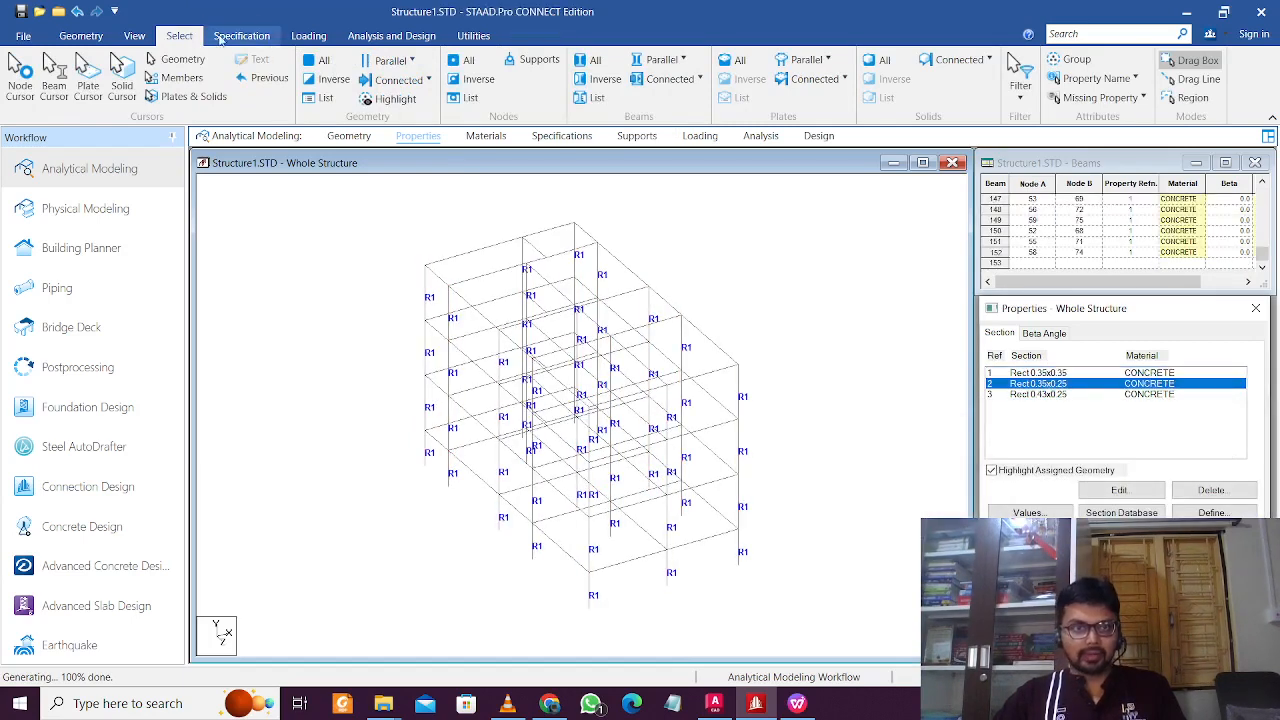
{"action": "left_click", "coordinate": [145, 34]}
{"action": "left_click", "coordinate": [349, 79]}
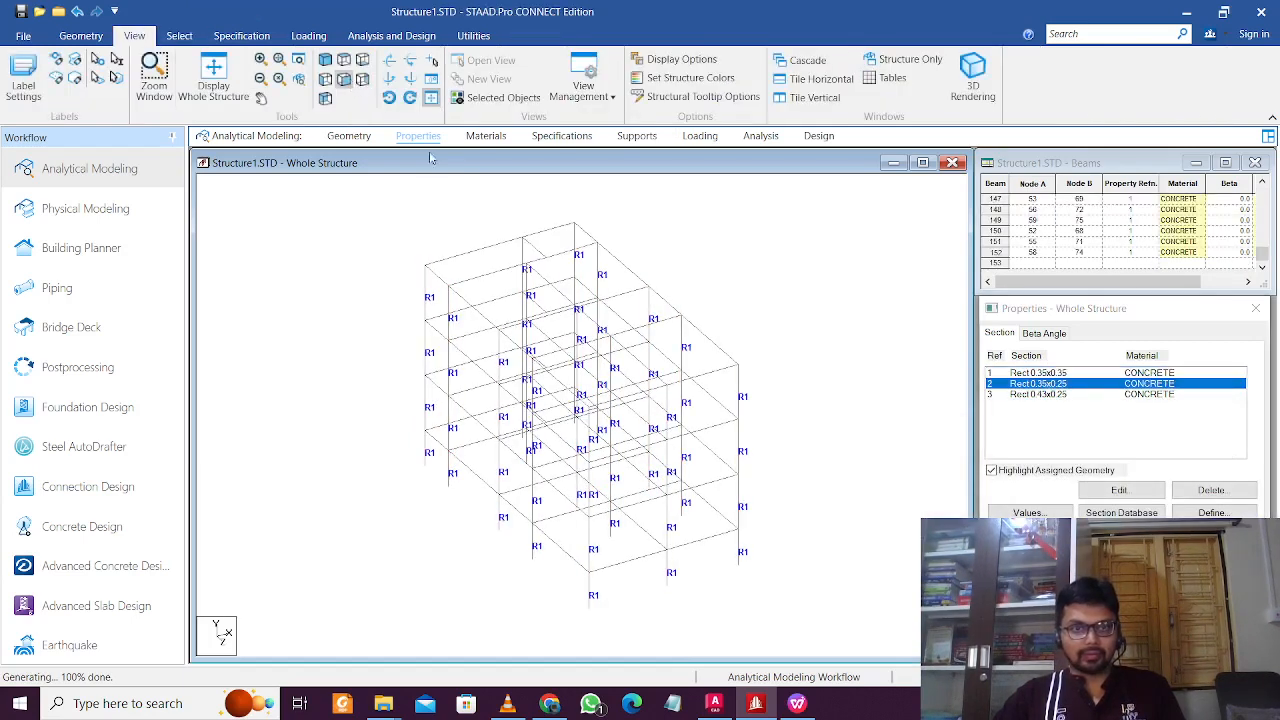
{"action": "left_click_drag", "start_coordinate": [411, 524], "coordinate": [774, 557]}
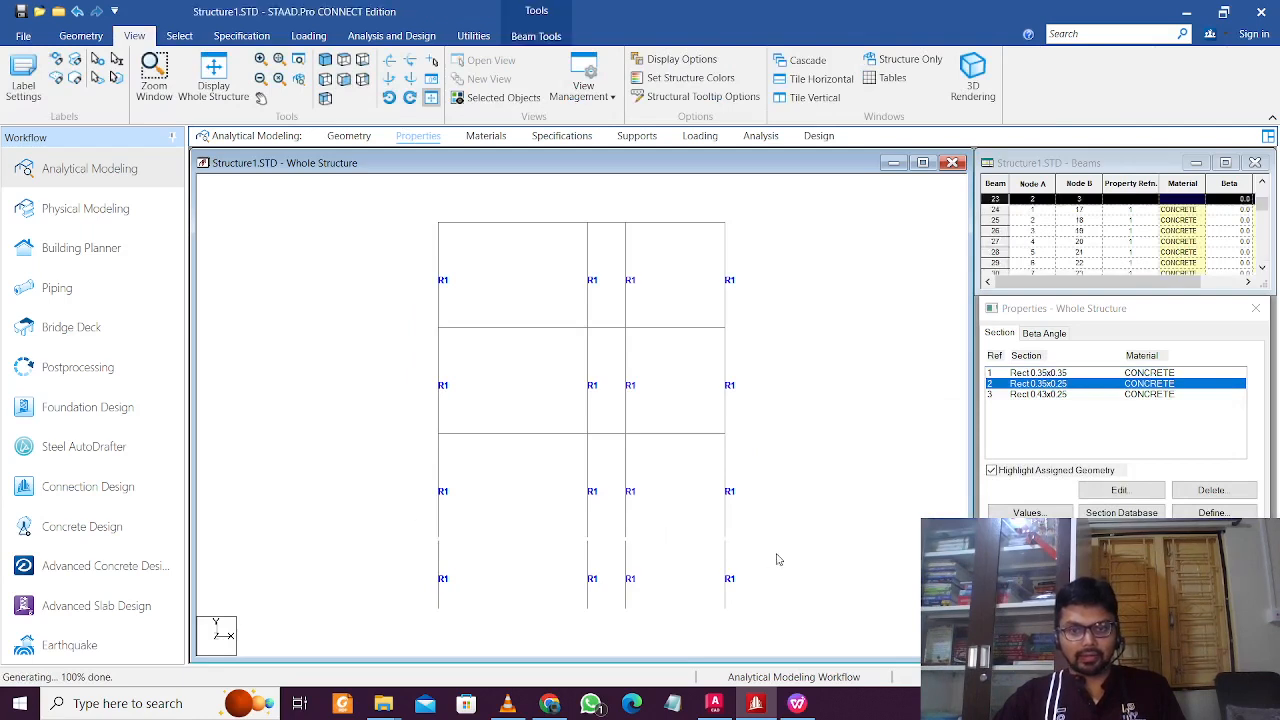
{"action": "left_click", "coordinate": [1030, 642]}
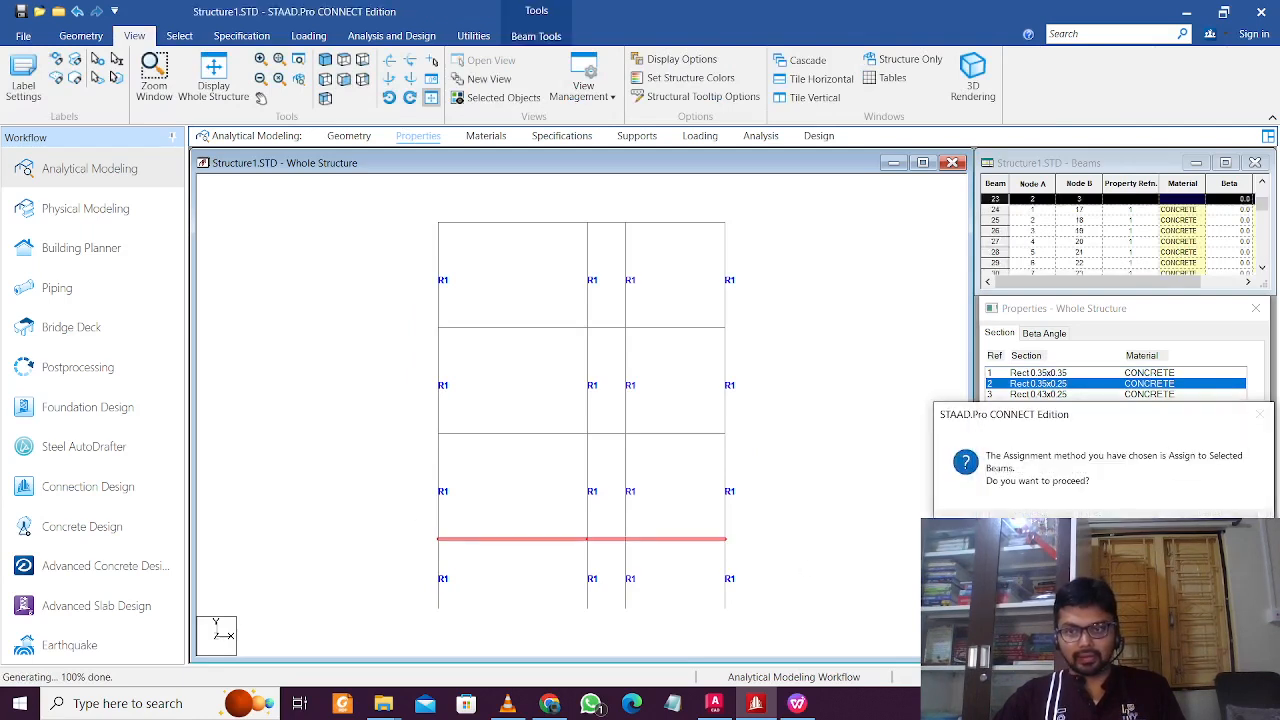
{"action": "left_click", "coordinate": [1130, 530]}
Step: Assign the Rect 0.43x0.25 section to all beams of the three upper floor levels, selected in the front view
{"action": "left_click", "coordinate": [1062, 397]}
{"action": "left_click_drag", "start_coordinate": [405, 427], "coordinate": [762, 458]}
{"action": "left_click_drag", "start_coordinate": [414, 314], "coordinate": [781, 363], "text": "ctrl"}
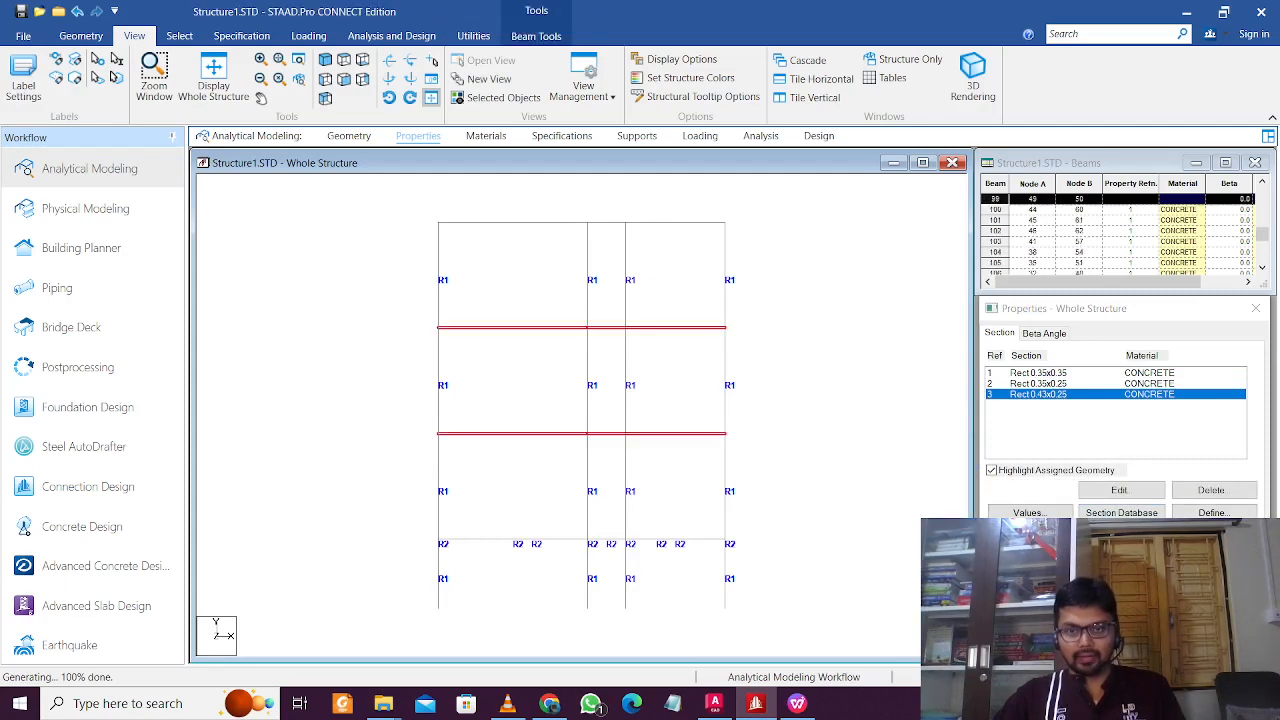
{"action": "left_click_drag", "start_coordinate": [384, 204], "coordinate": [776, 246], "text": "ctrl"}
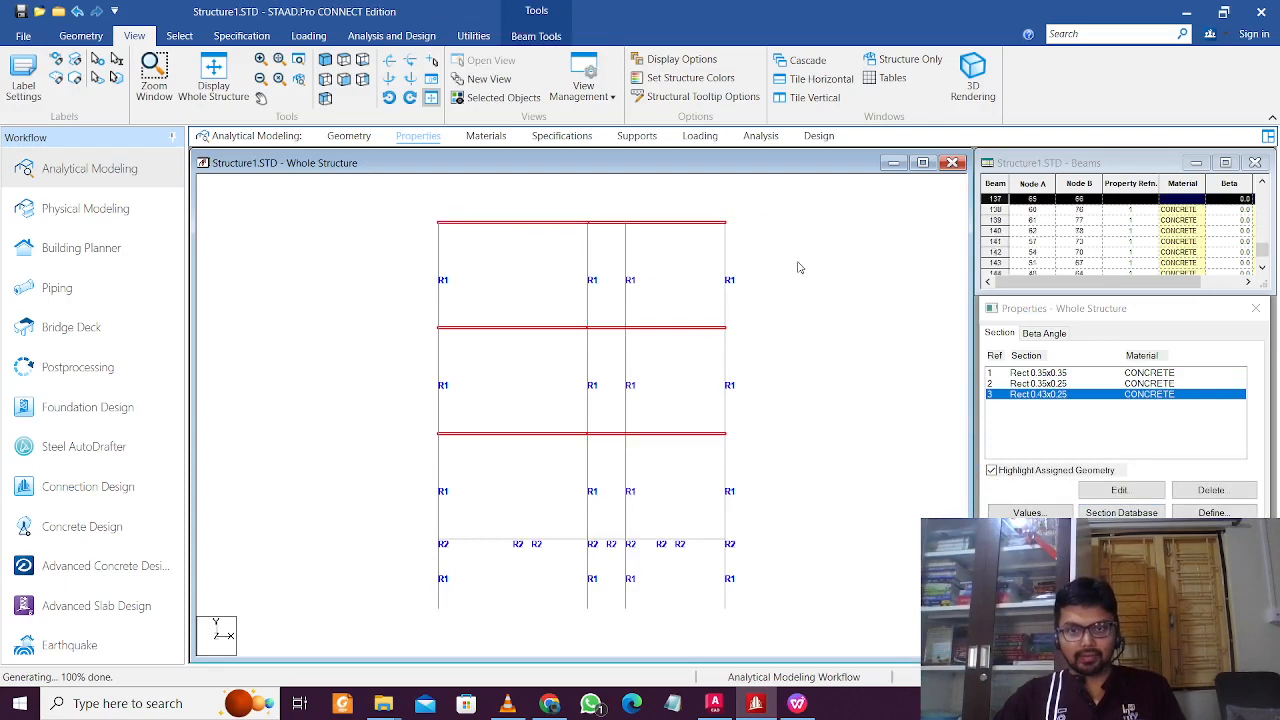
{"action": "left_click", "coordinate": [1050, 638]}
{"action": "left_click", "coordinate": [1130, 532]}
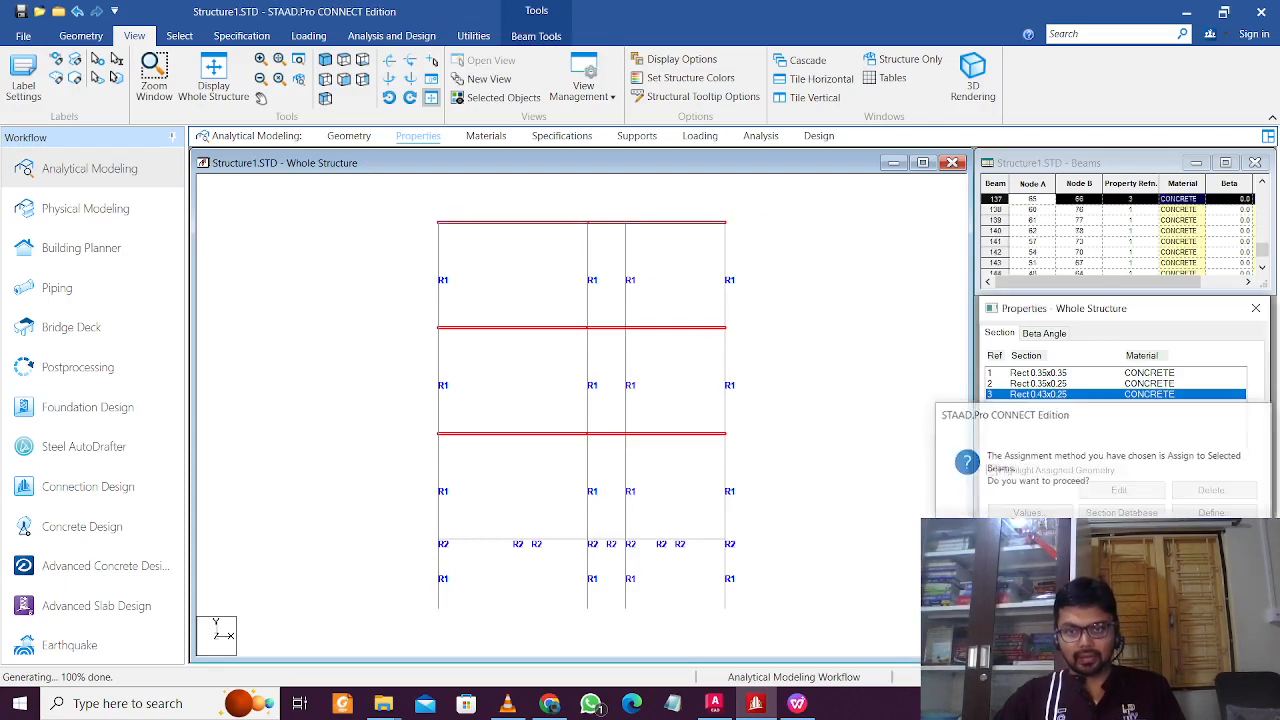
{"action": "left_click", "coordinate": [885, 459]}
Step: Set the compressive strength (Fcu) of the CONCRETE material to 25000 kN/m2
{"action": "left_click", "coordinate": [486, 135]}
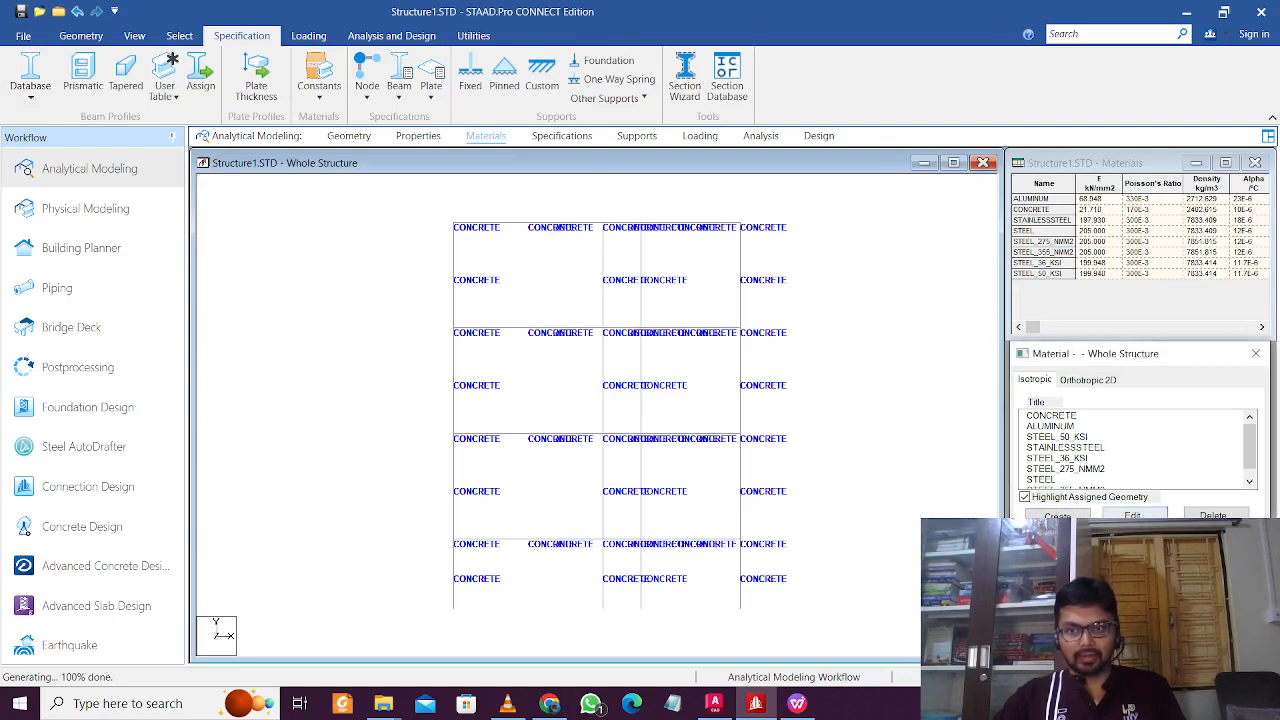
{"action": "left_click", "coordinate": [1063, 416]}
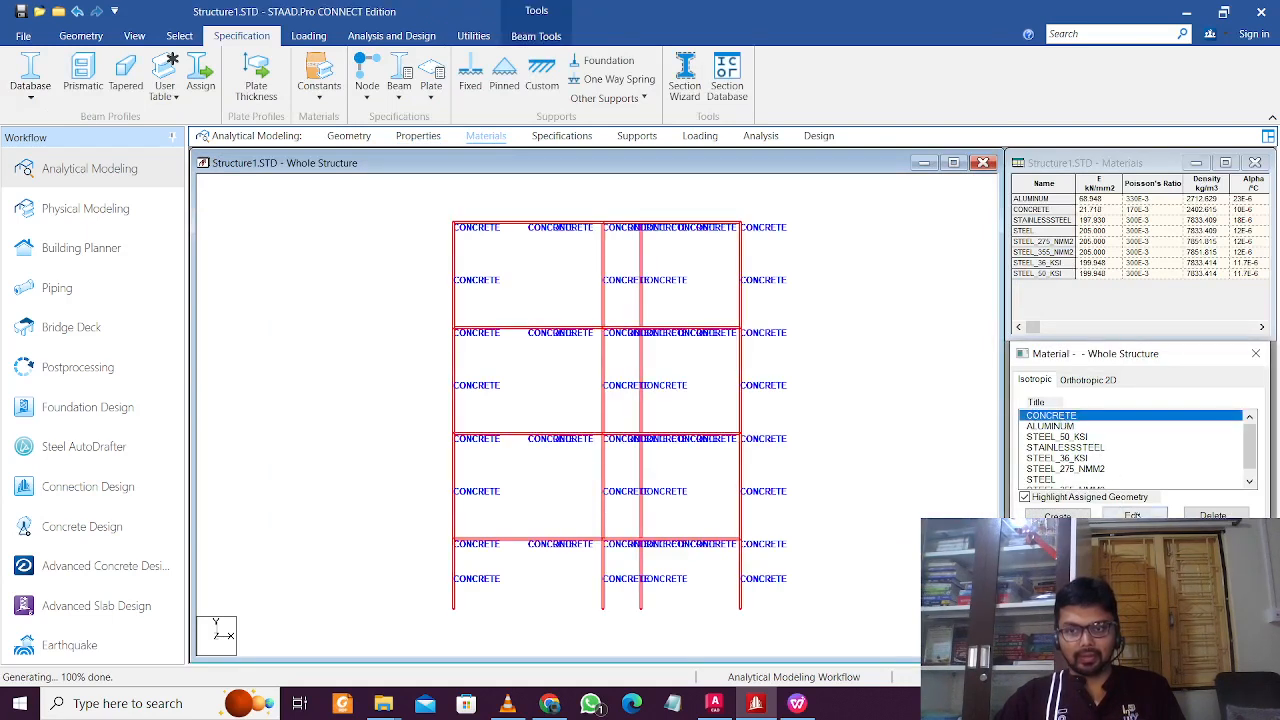
{"action": "left_click", "coordinate": [1132, 515]}
{"action": "left_click", "coordinate": [698, 480]}
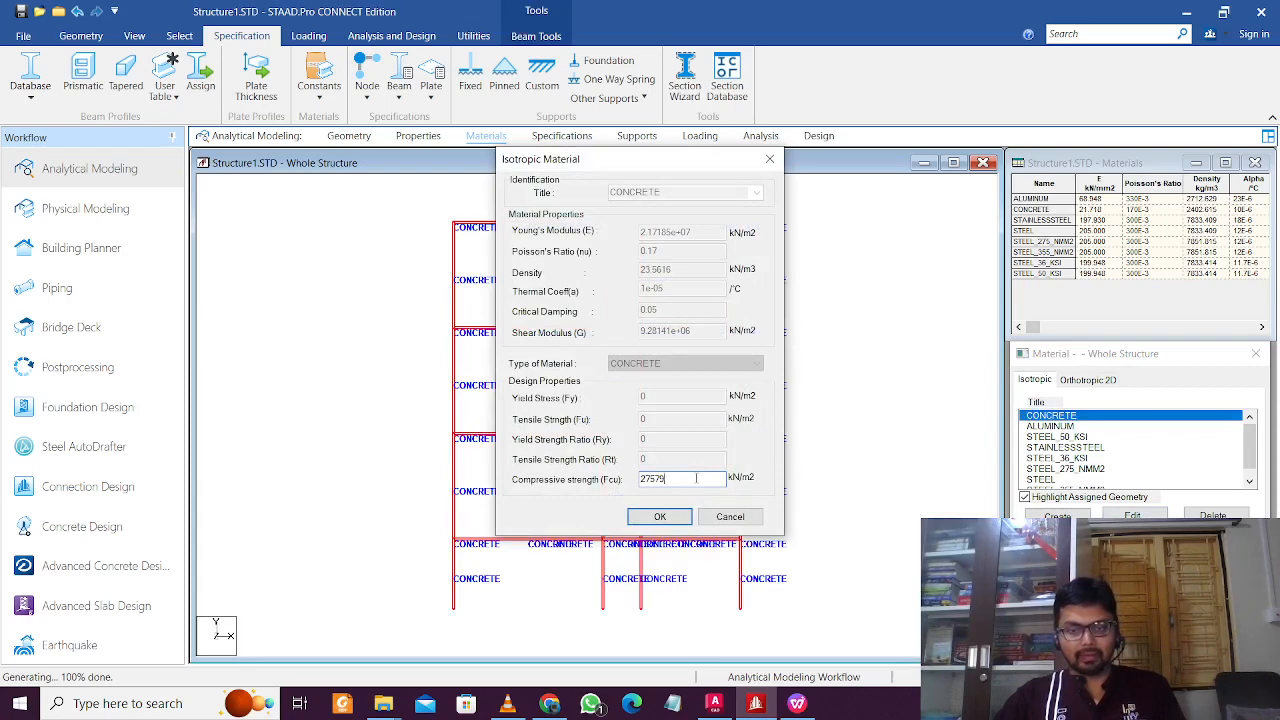
{"action": "double_click", "coordinate": [697, 479]}
{"action": "type", "text": "3000"}
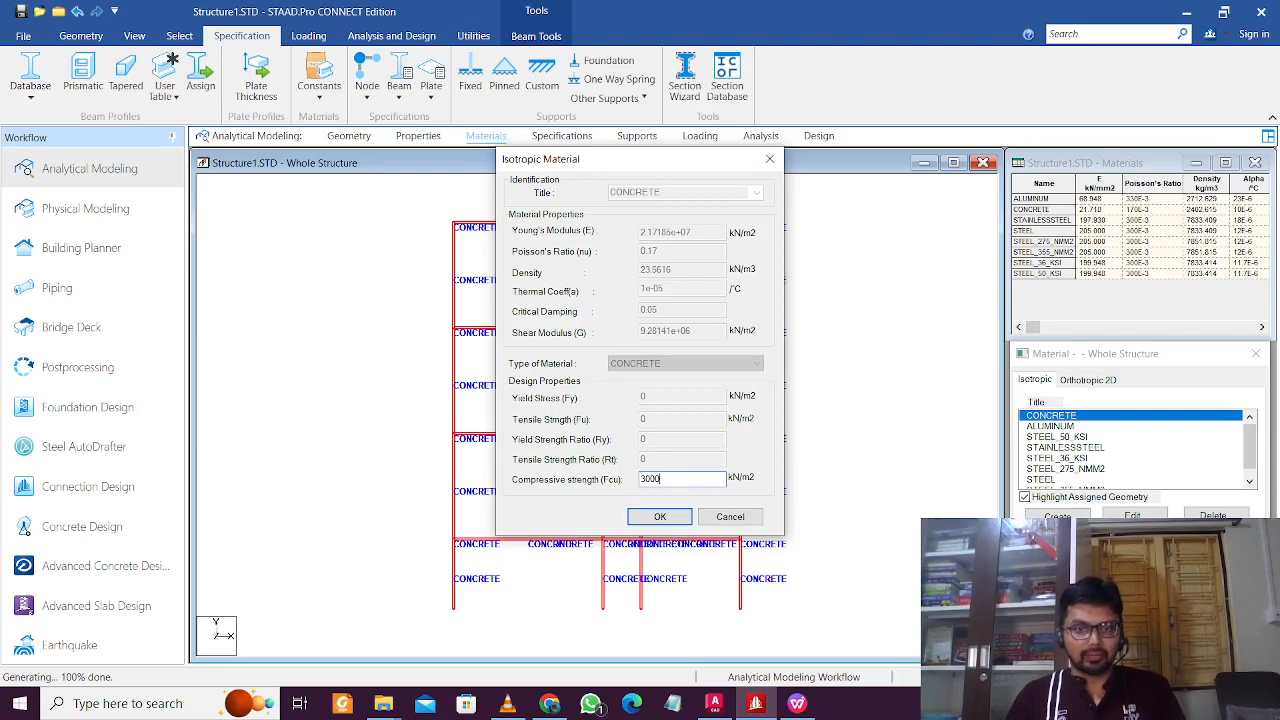
{"action": "key", "text": "BackSpace"}
{"action": "key", "text": "BackSpace"}
{"action": "key", "text": "BackSpace"}
{"action": "key", "text": "BackSpace"}
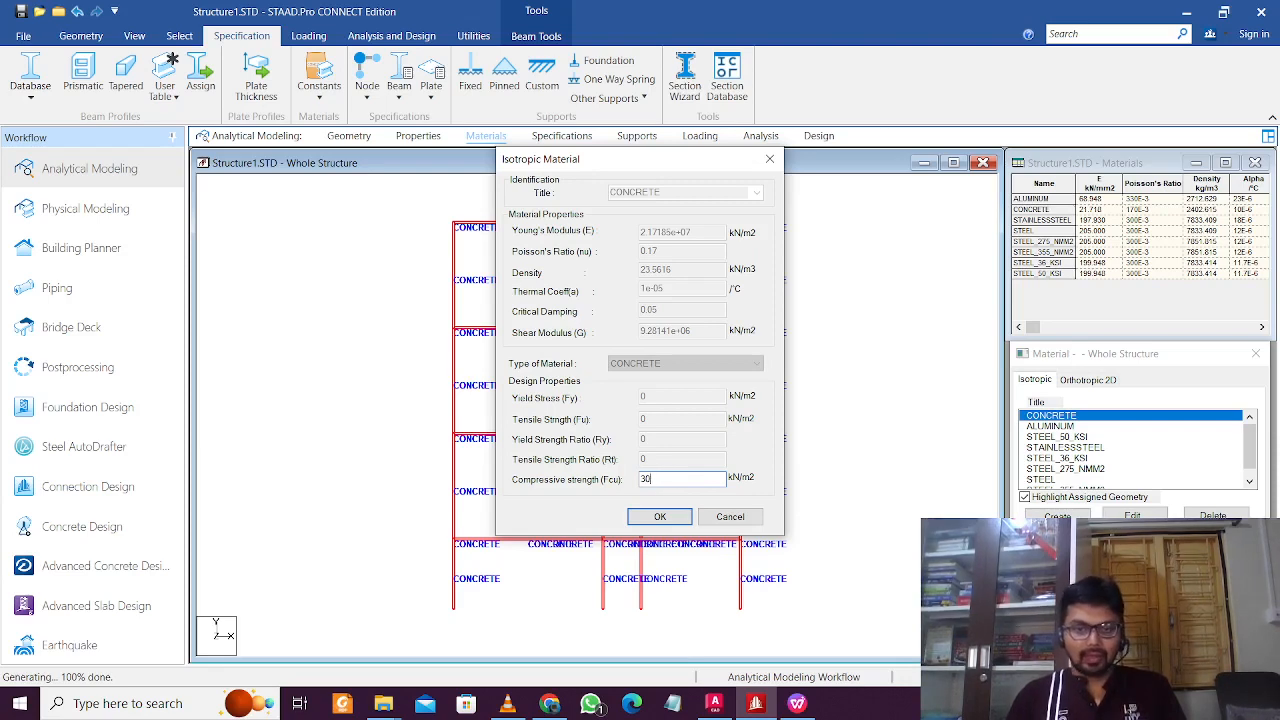
{"action": "type", "text": "25000"}
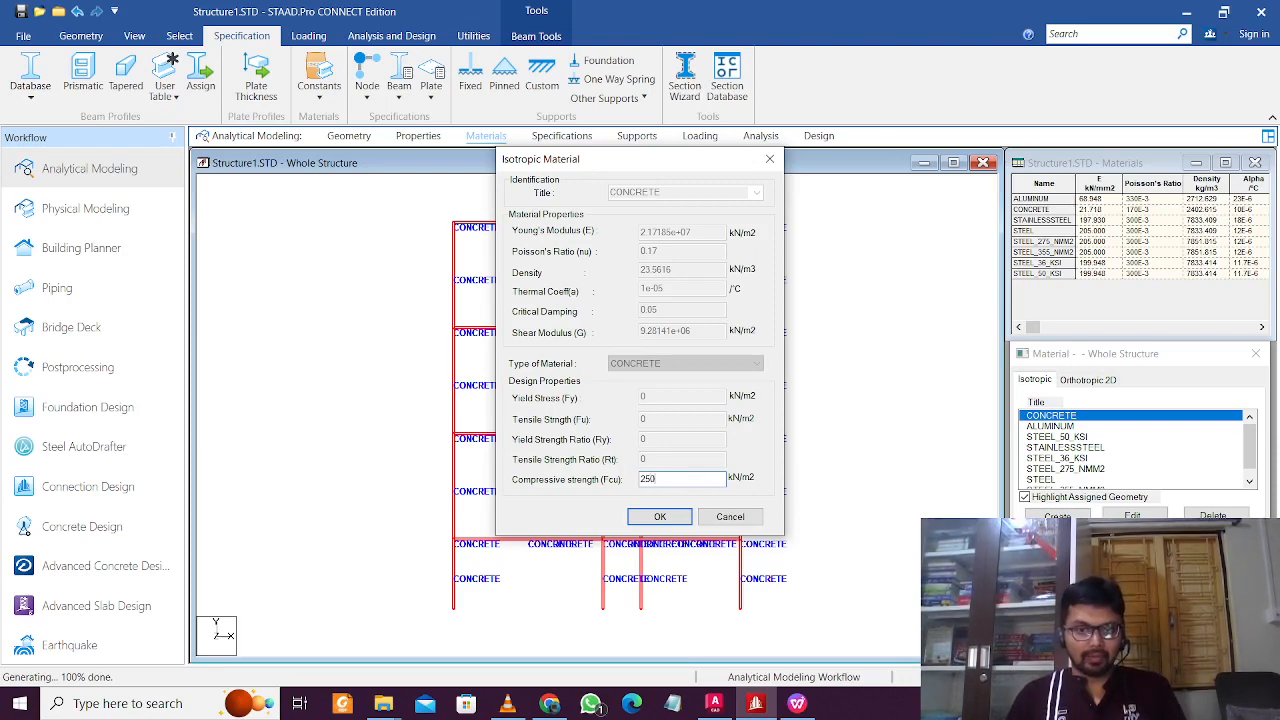
{"action": "left_click", "coordinate": [655, 517]}
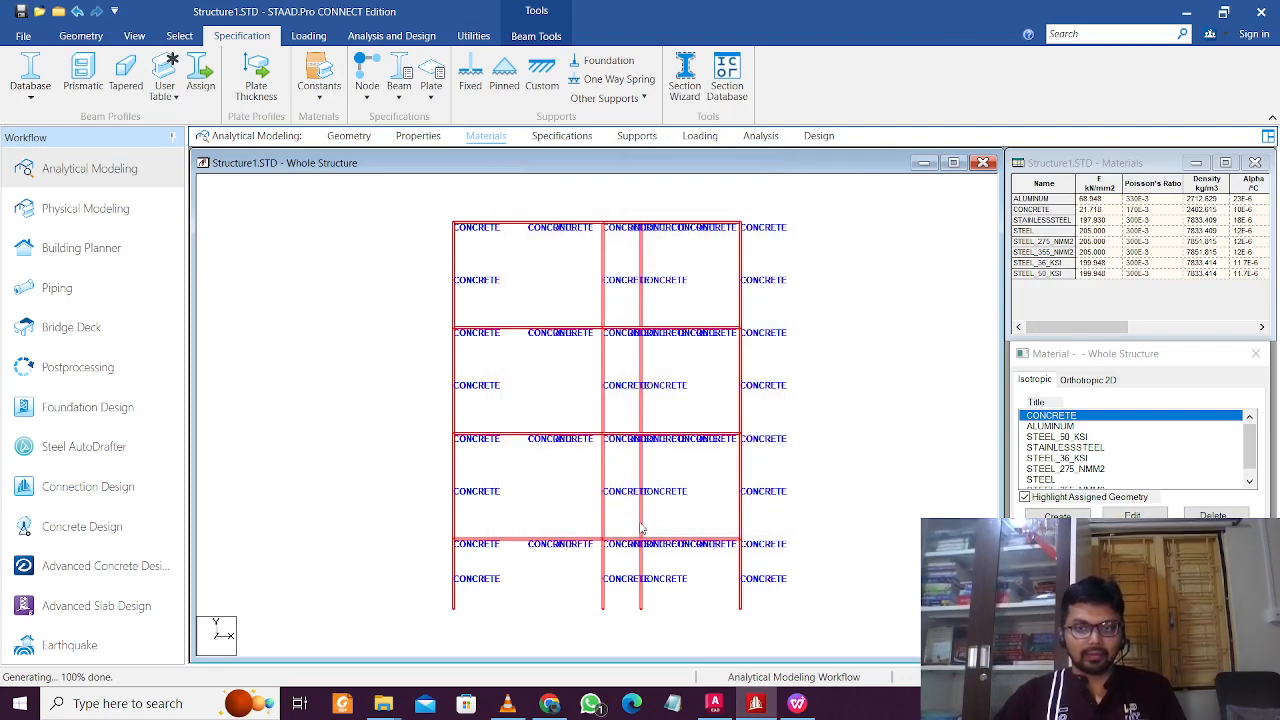
Step: Start a new beam member specification and open its property reduction factors
{"action": "left_click", "coordinate": [575, 136]}
{"action": "left_click", "coordinate": [812, 333]}
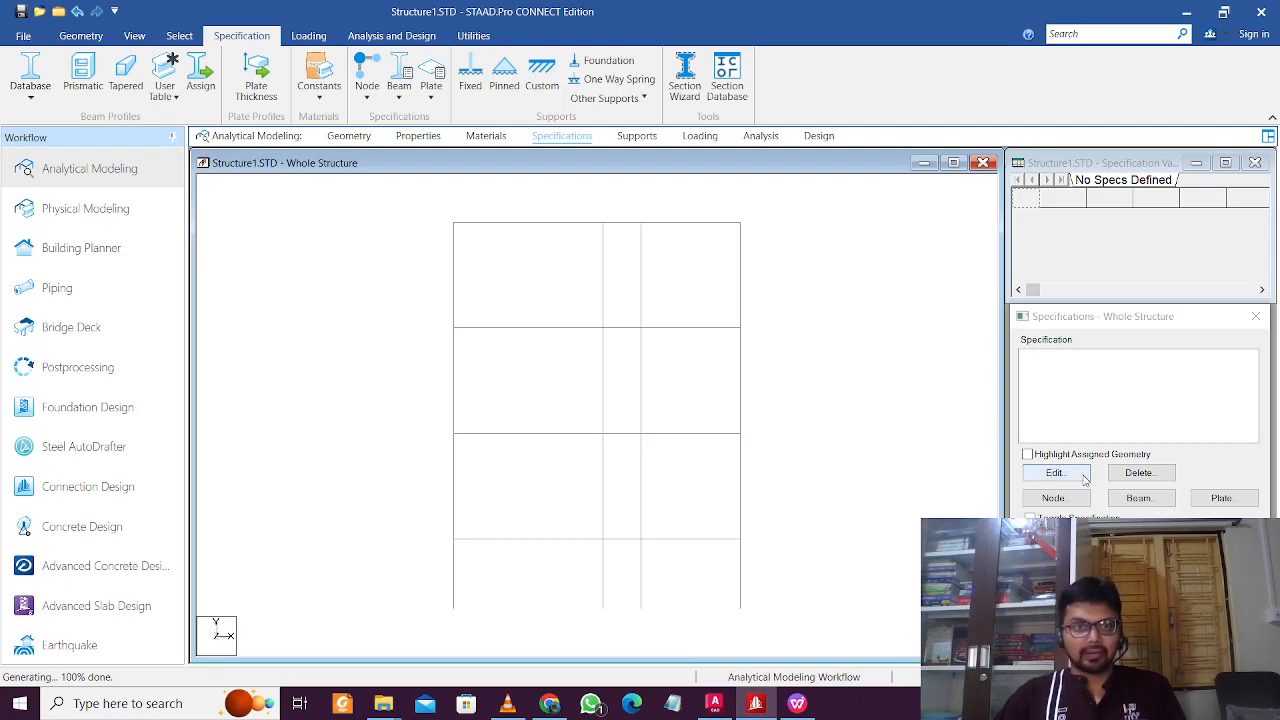
{"action": "left_click", "coordinate": [1140, 497]}
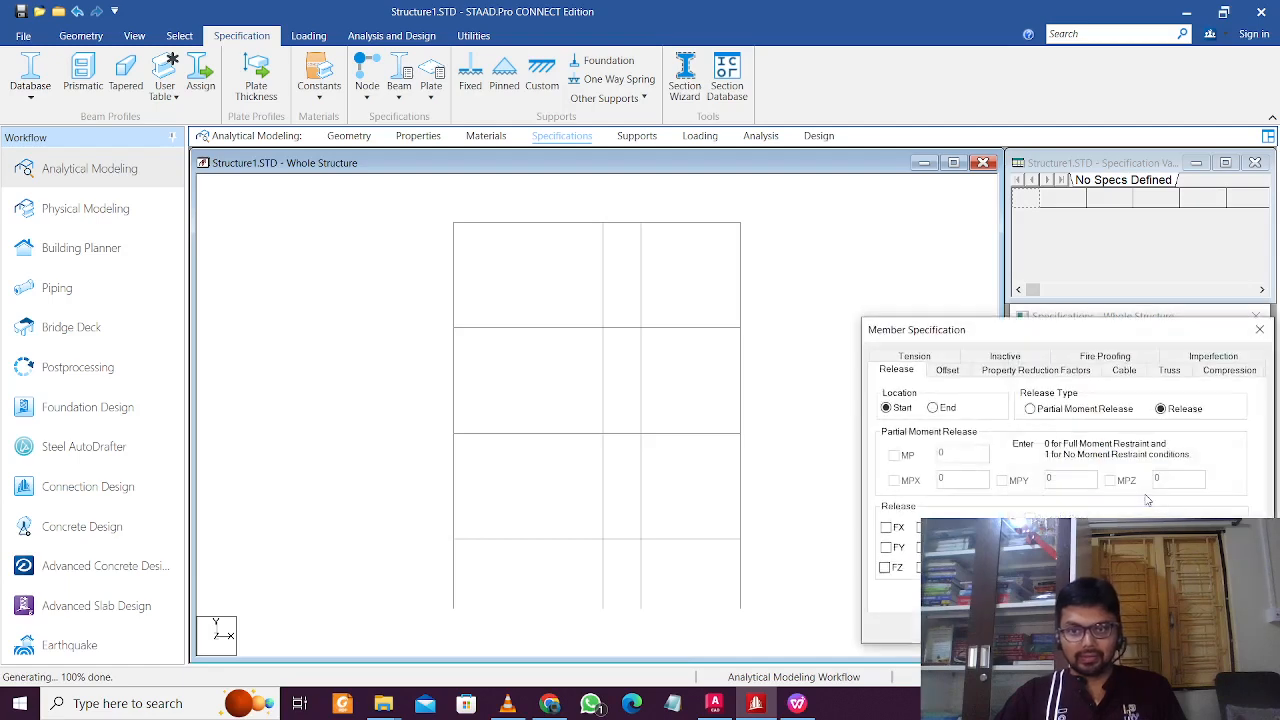
{"action": "left_click_drag", "start_coordinate": [1100, 324], "coordinate": [679, 225]}
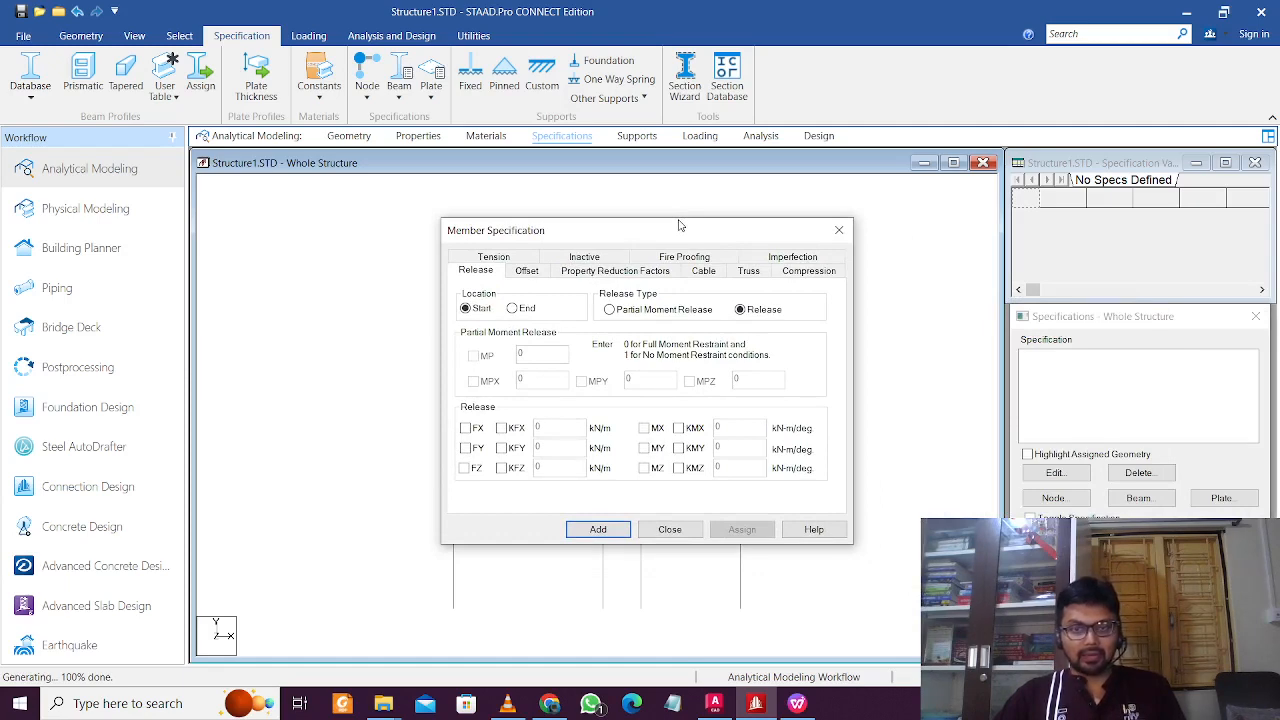
{"action": "left_click", "coordinate": [520, 274]}
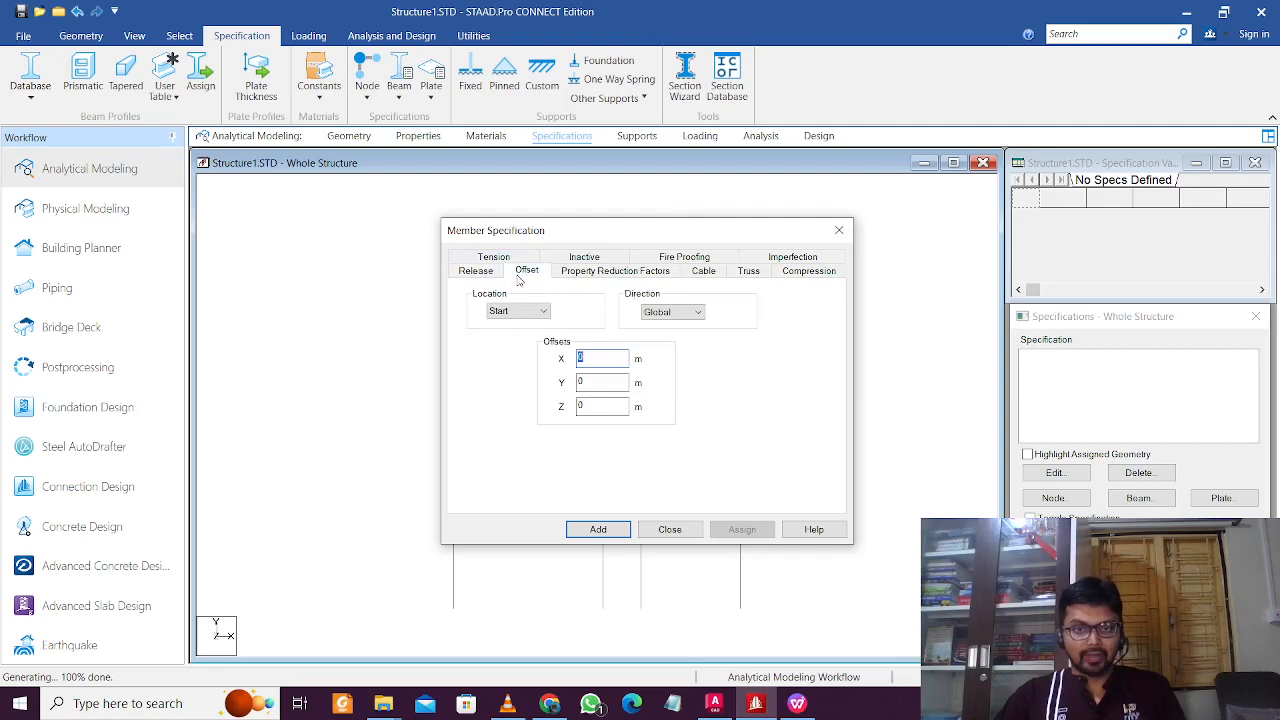
{"action": "left_click", "coordinate": [596, 274]}
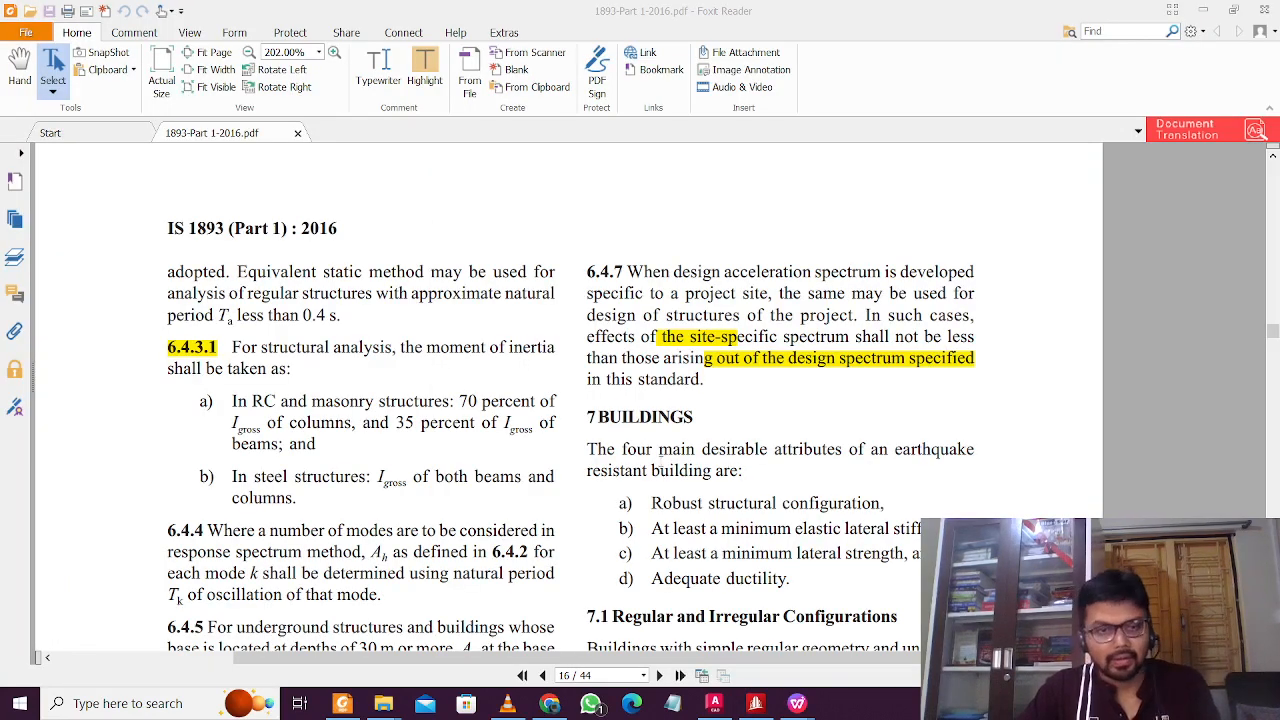
Step: Read clause 6.4.3.1 of the IS 1893 (Part 1) : 2016 PDF on the moment of inertia for columns and beams
{"action": "left_click", "coordinate": [487, 329]}
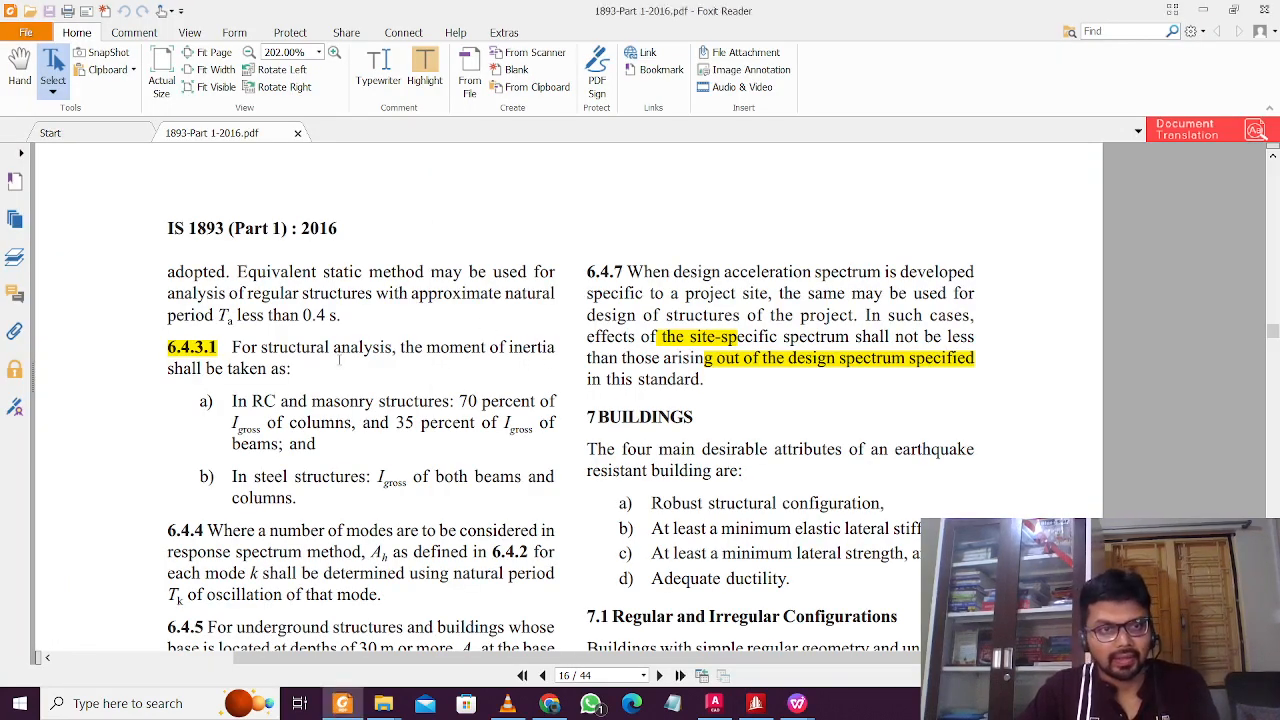
{"action": "scroll", "coordinate": [339, 361], "scroll_direction": "up", "scroll_amount": 2, "text": "ctrl"}
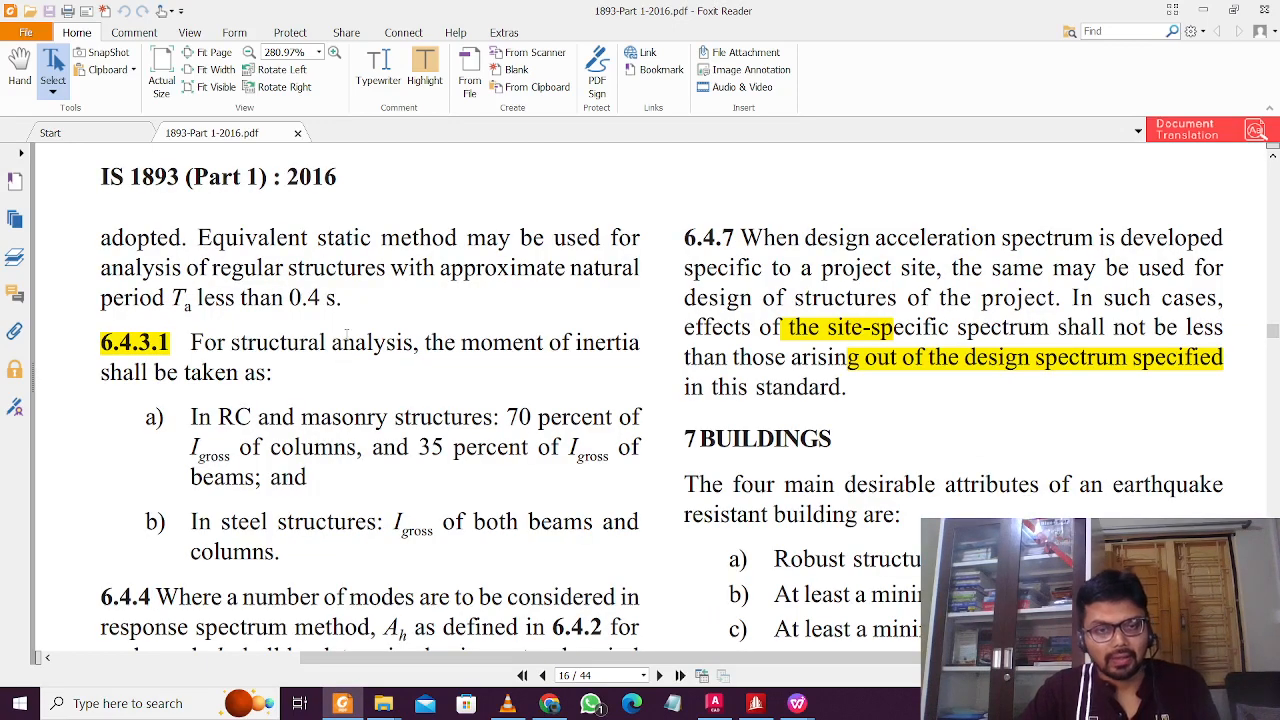
{"action": "left_click_drag", "start_coordinate": [507, 418], "coordinate": [398, 463]}
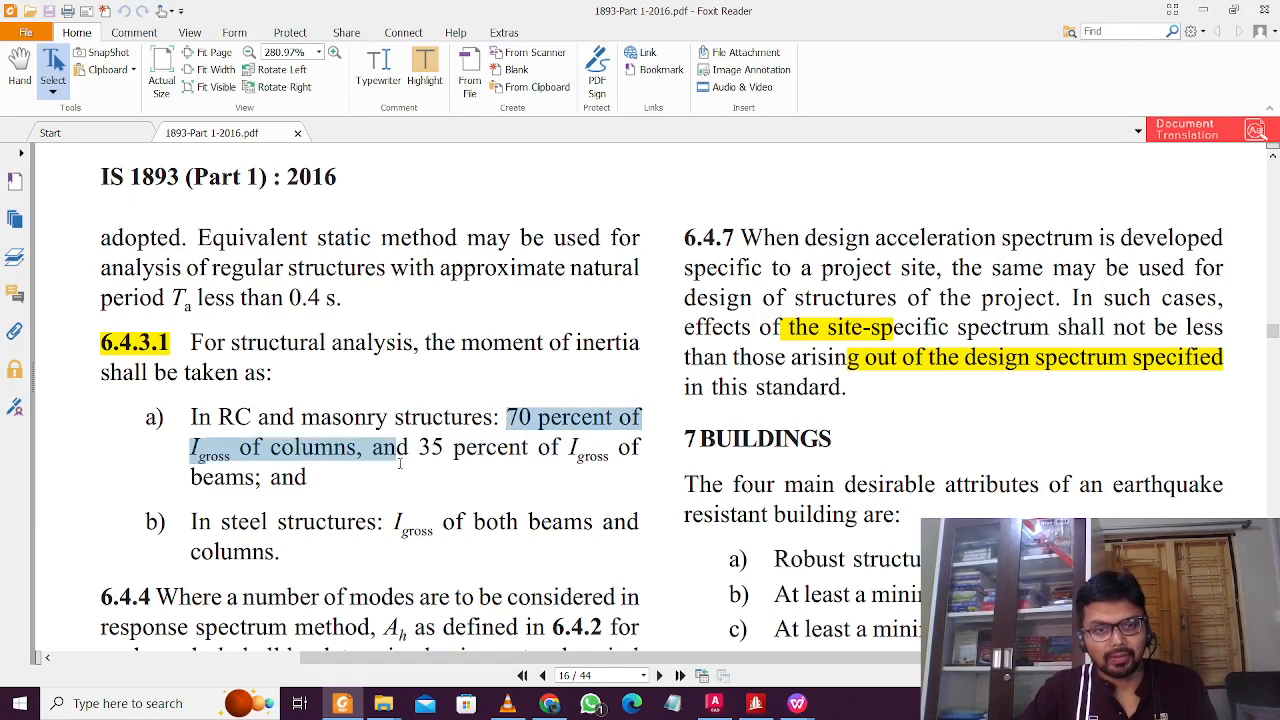
{"action": "left_click", "coordinate": [404, 447]}
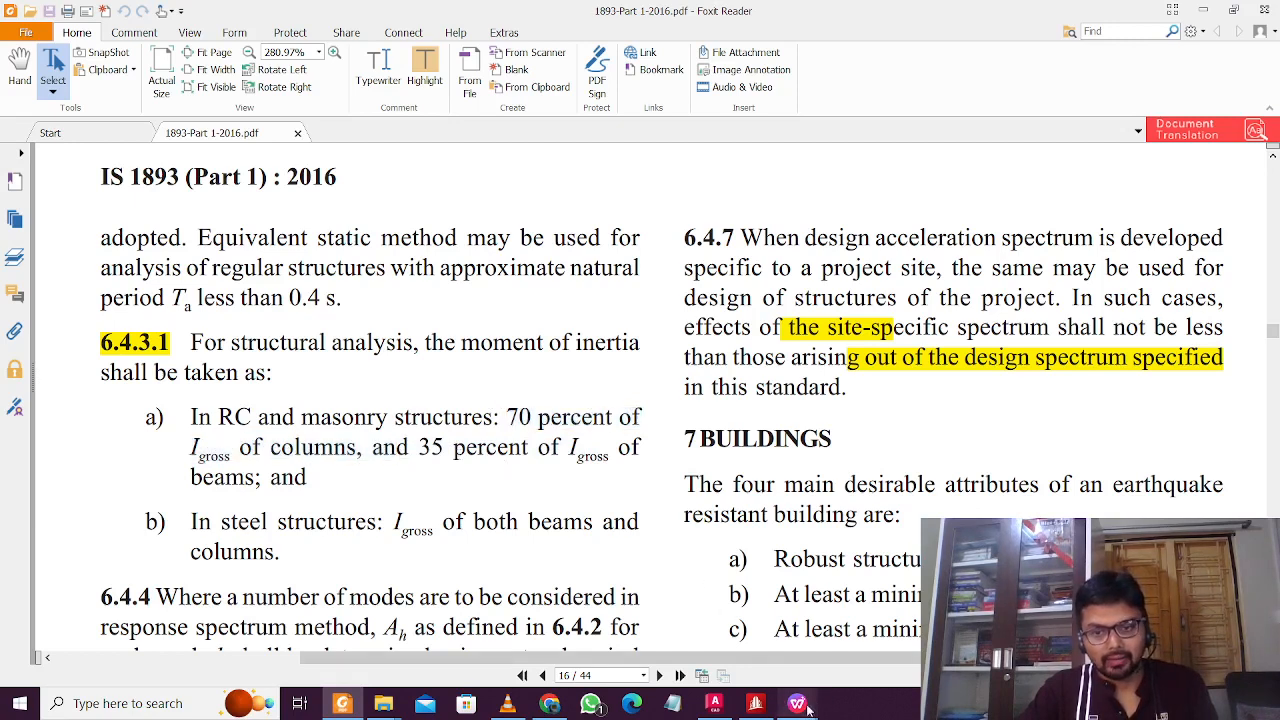
Step: Switch back to STAAD.Pro and add a property reduction specification with RIX, RIY and RIZ each set to 0.35
{"action": "left_click", "coordinate": [757, 704]}
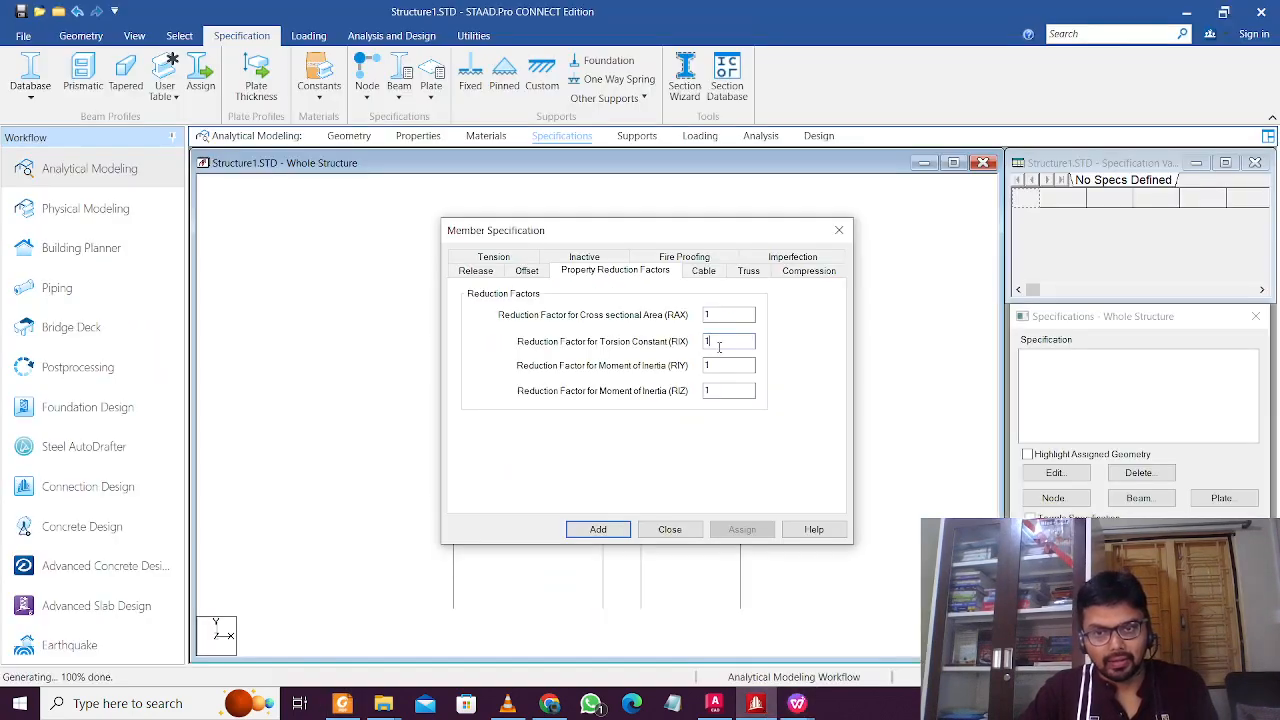
{"action": "left_click_drag", "start_coordinate": [726, 342], "coordinate": [672, 341]}
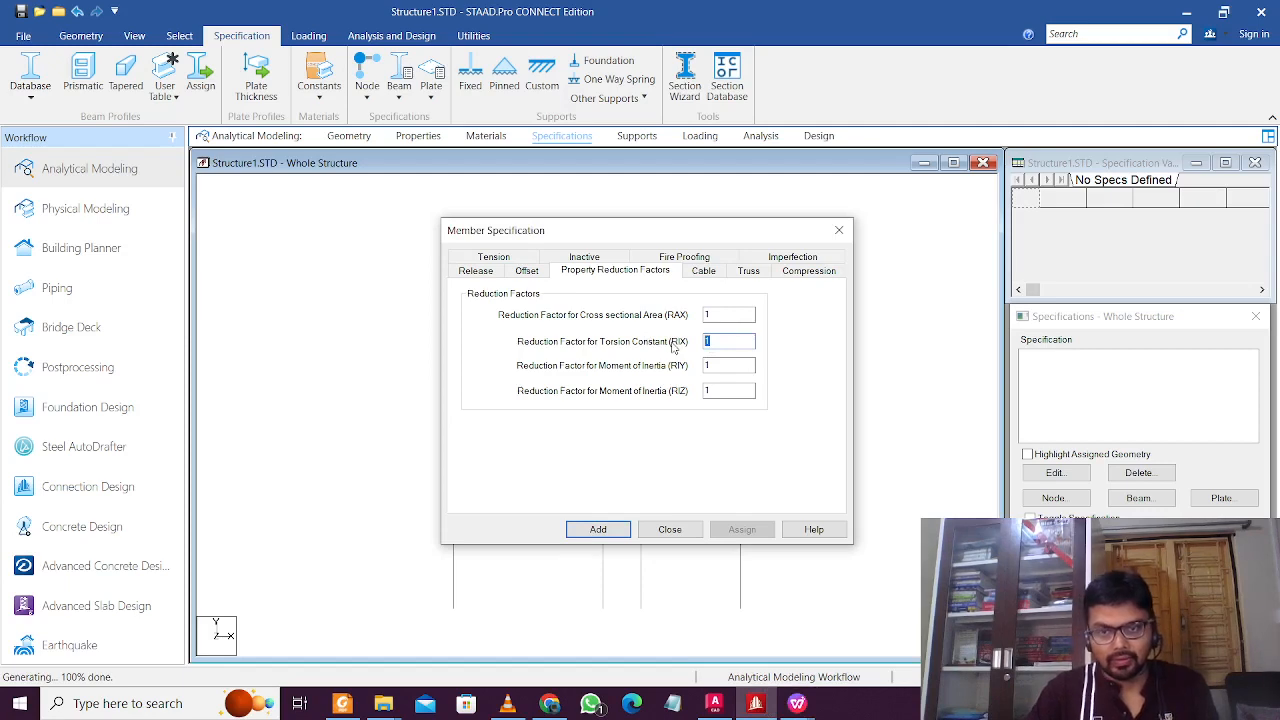
{"action": "type", "text": "0.3"}
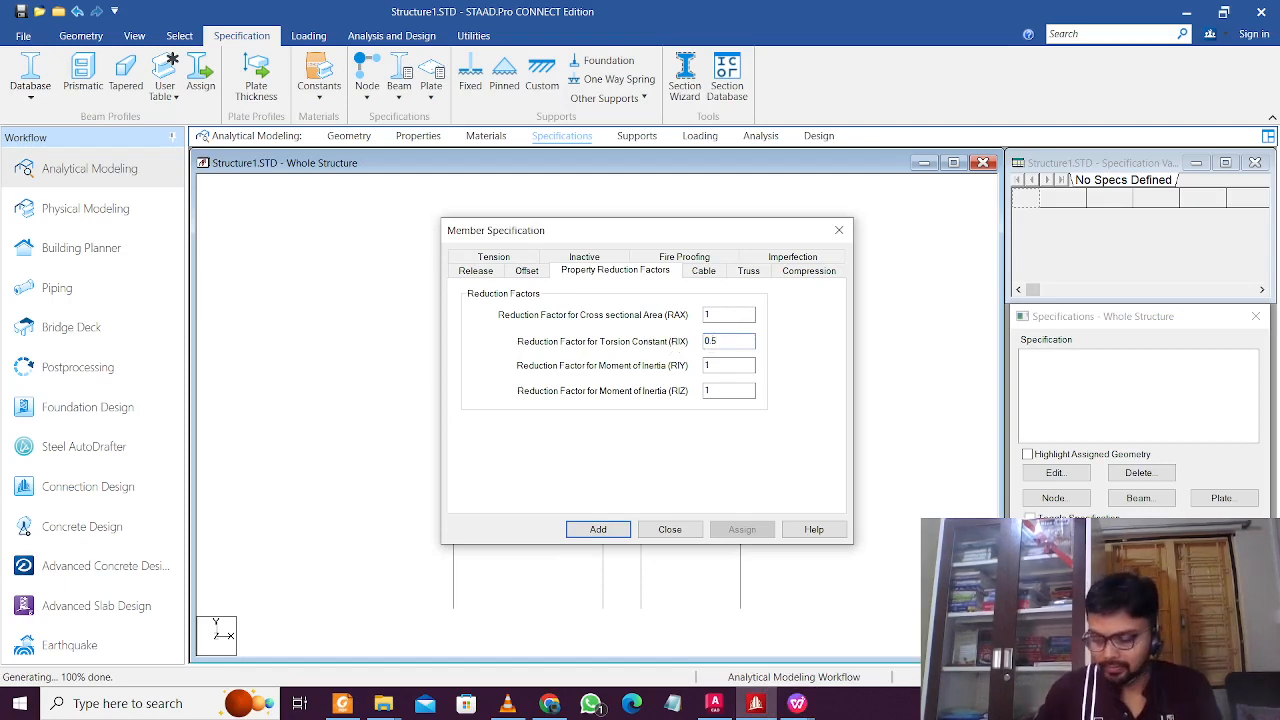
{"action": "type", "text": "5"}
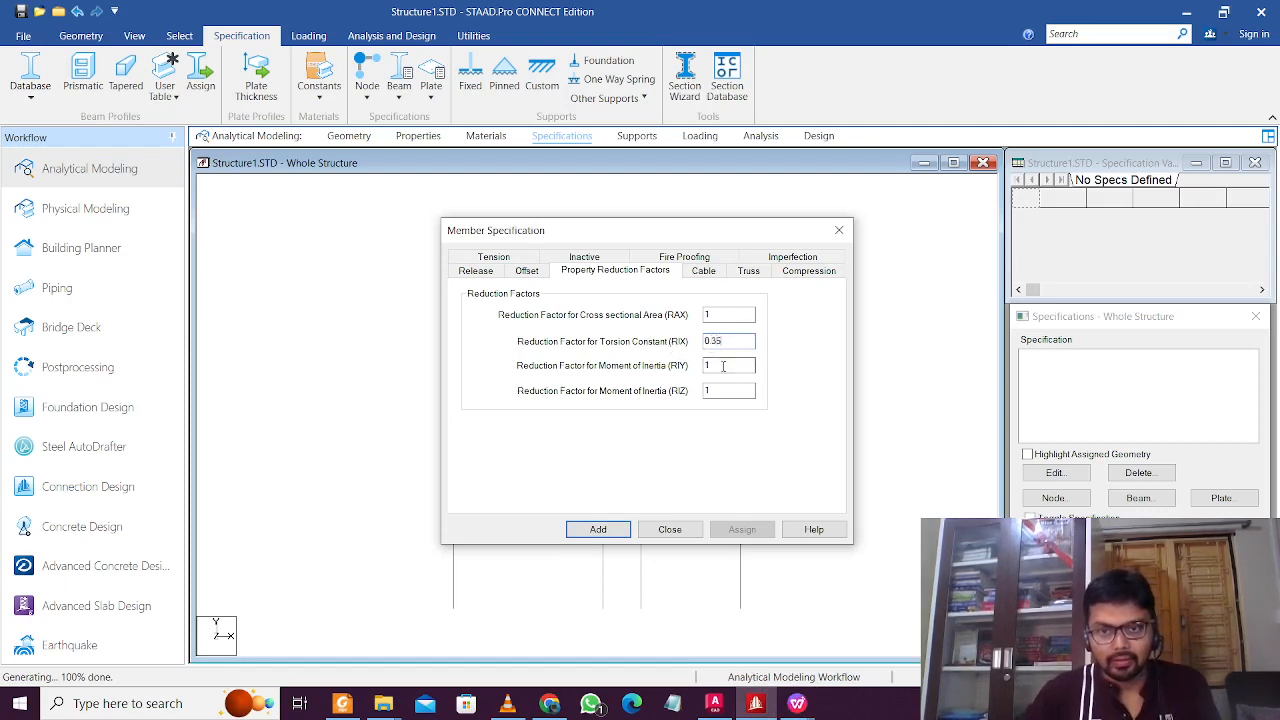
{"action": "left_click_drag", "start_coordinate": [712, 366], "coordinate": [652, 378]}
{"action": "type", "text": "0.35"}
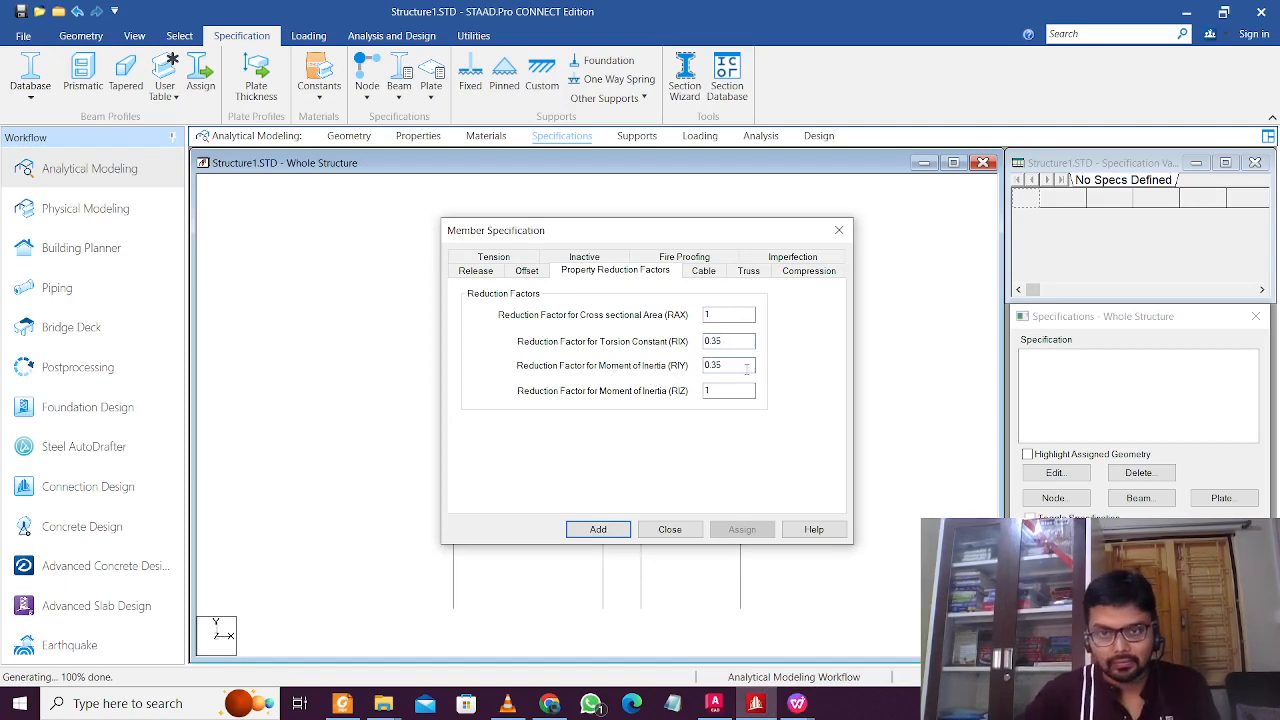
{"action": "left_click", "coordinate": [717, 394]}
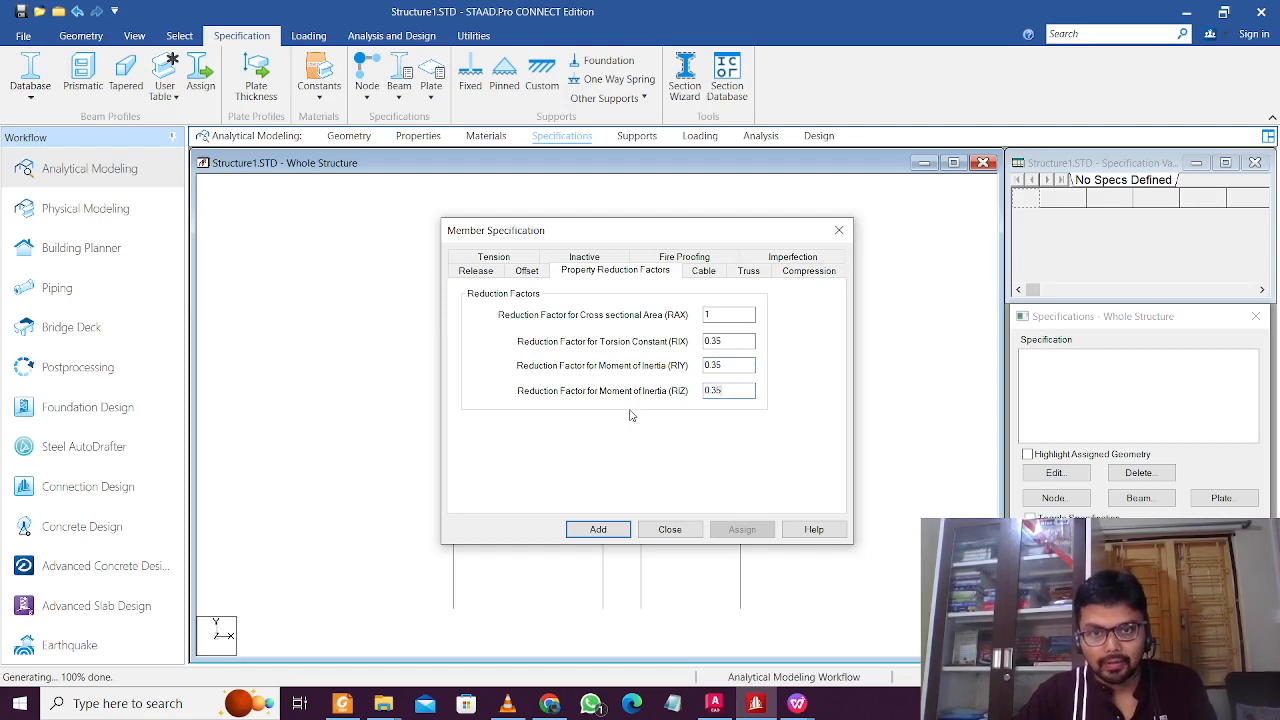
{"action": "left_click", "coordinate": [603, 530]}
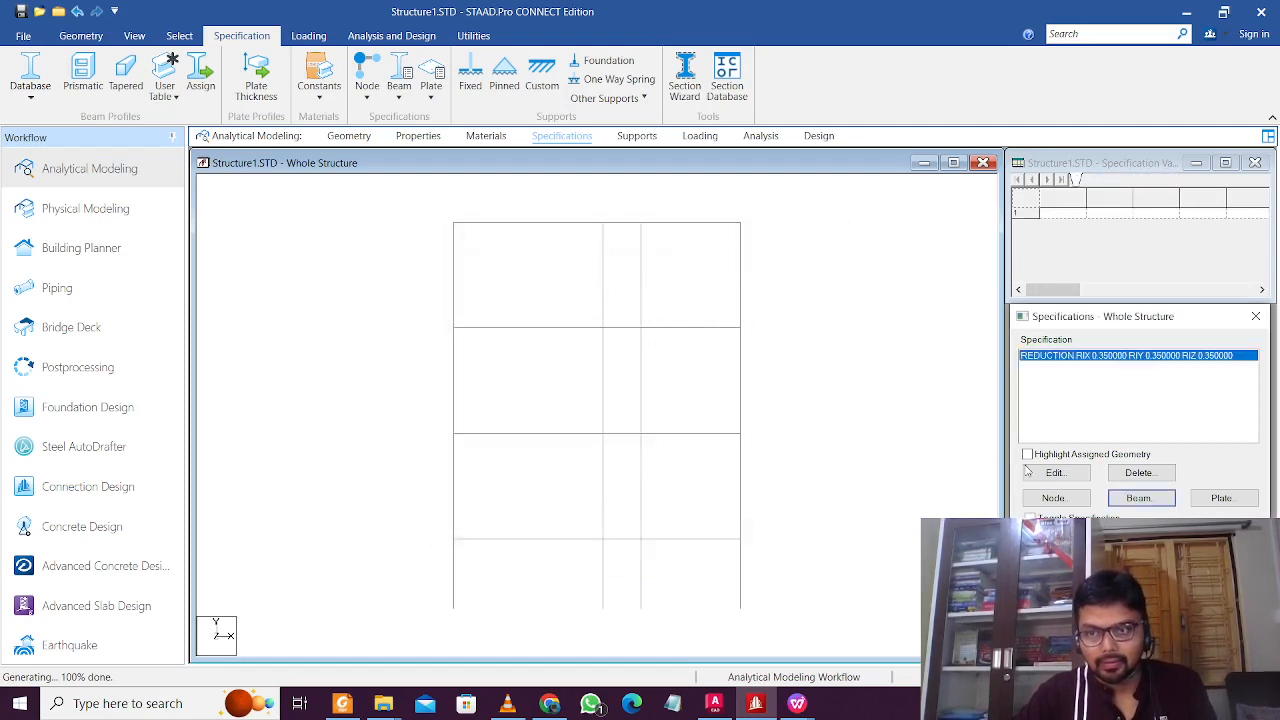
Step: Add a second property reduction specification with RIX, RIY and RIZ each set to 0.7
{"action": "left_click", "coordinate": [1138, 498]}
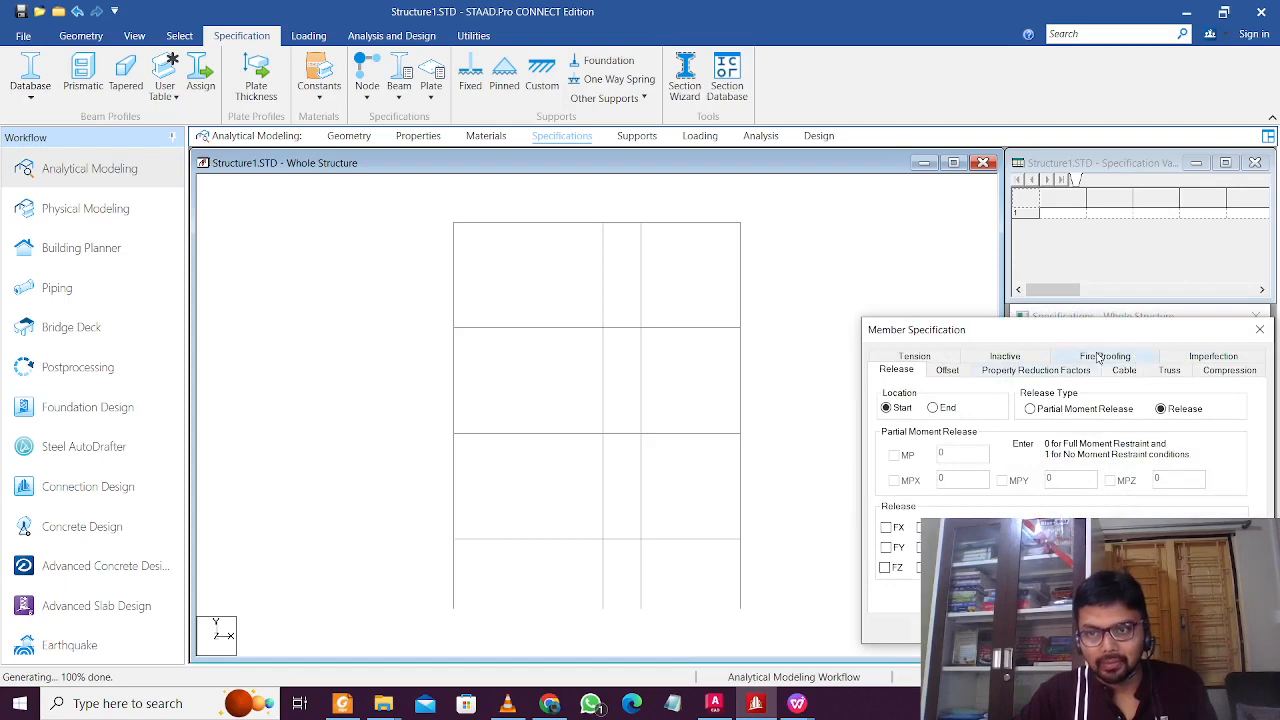
{"action": "left_click", "coordinate": [1062, 372]}
{"action": "left_click_drag", "start_coordinate": [1152, 337], "coordinate": [655, 248]}
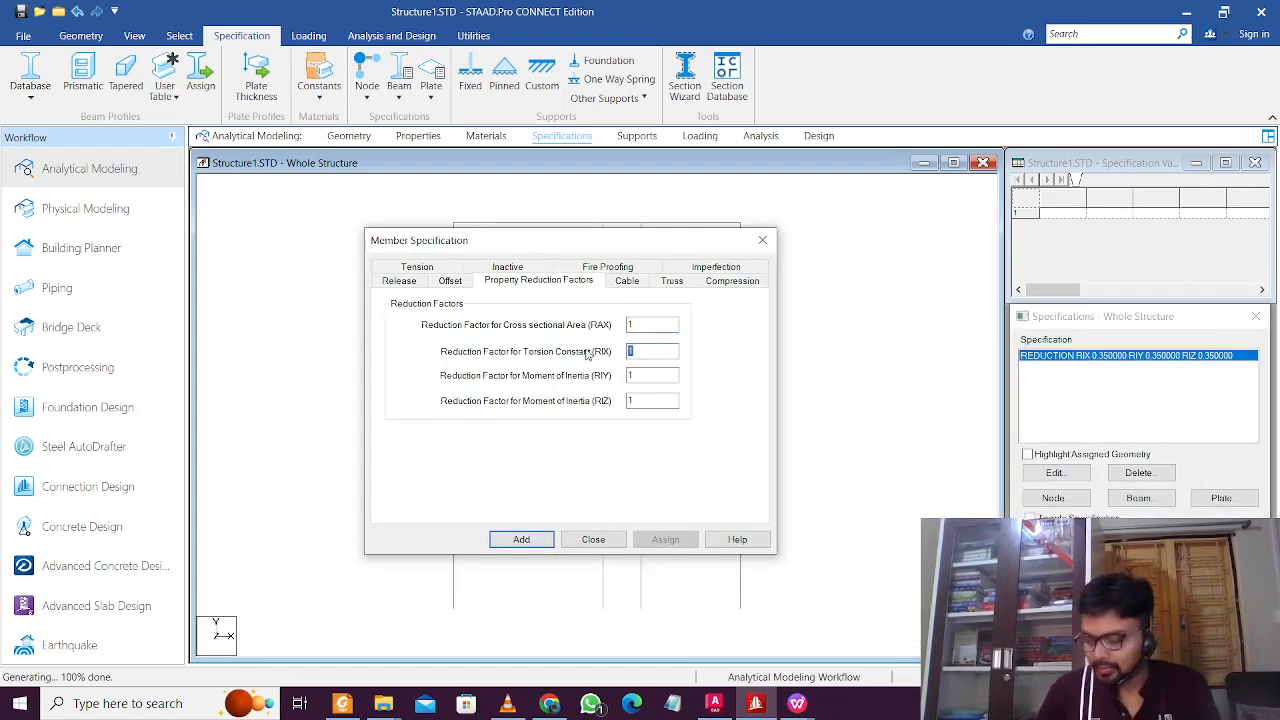
{"action": "type", "text": "0.7"}
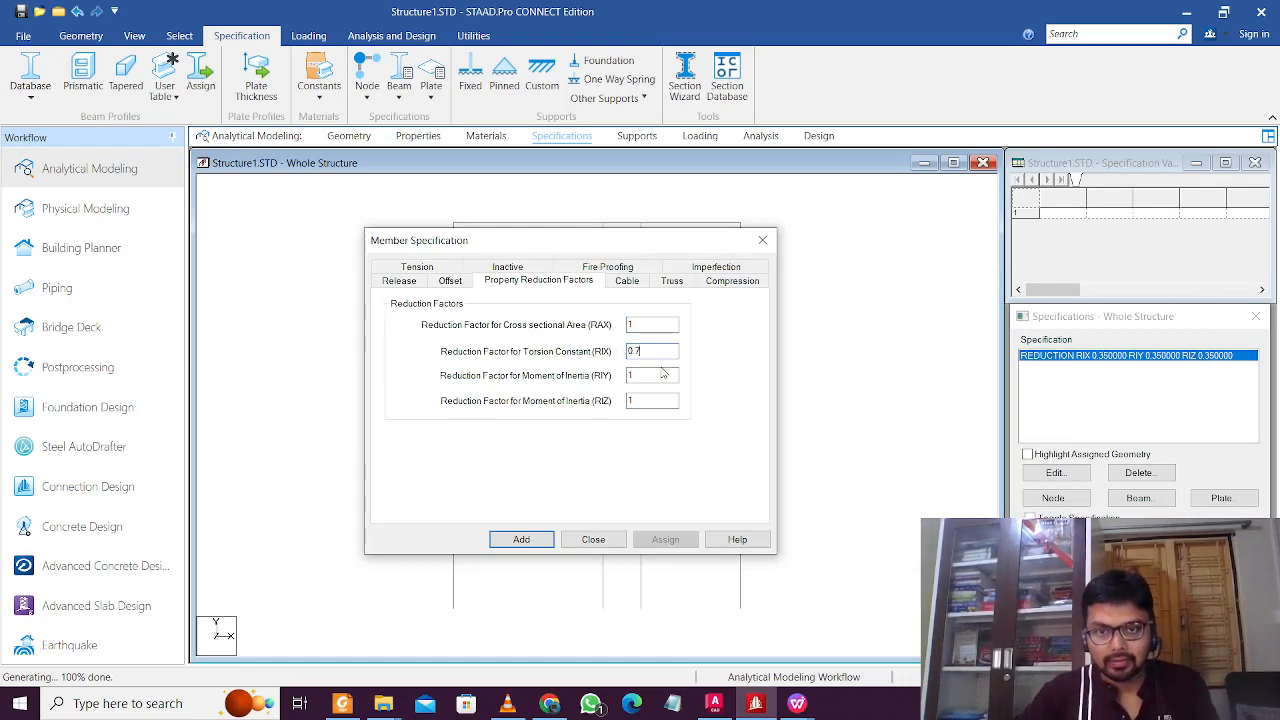
{"action": "double_click", "coordinate": [630, 375]}
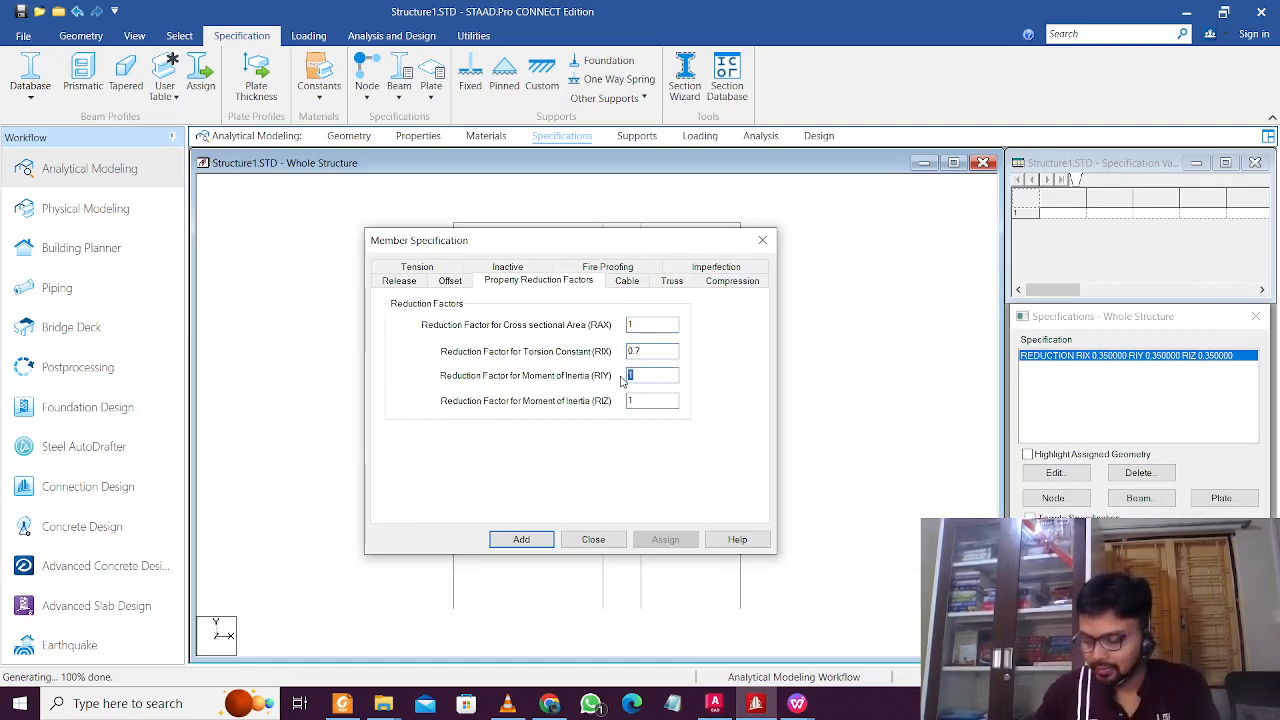
{"action": "type", "text": "0.7"}
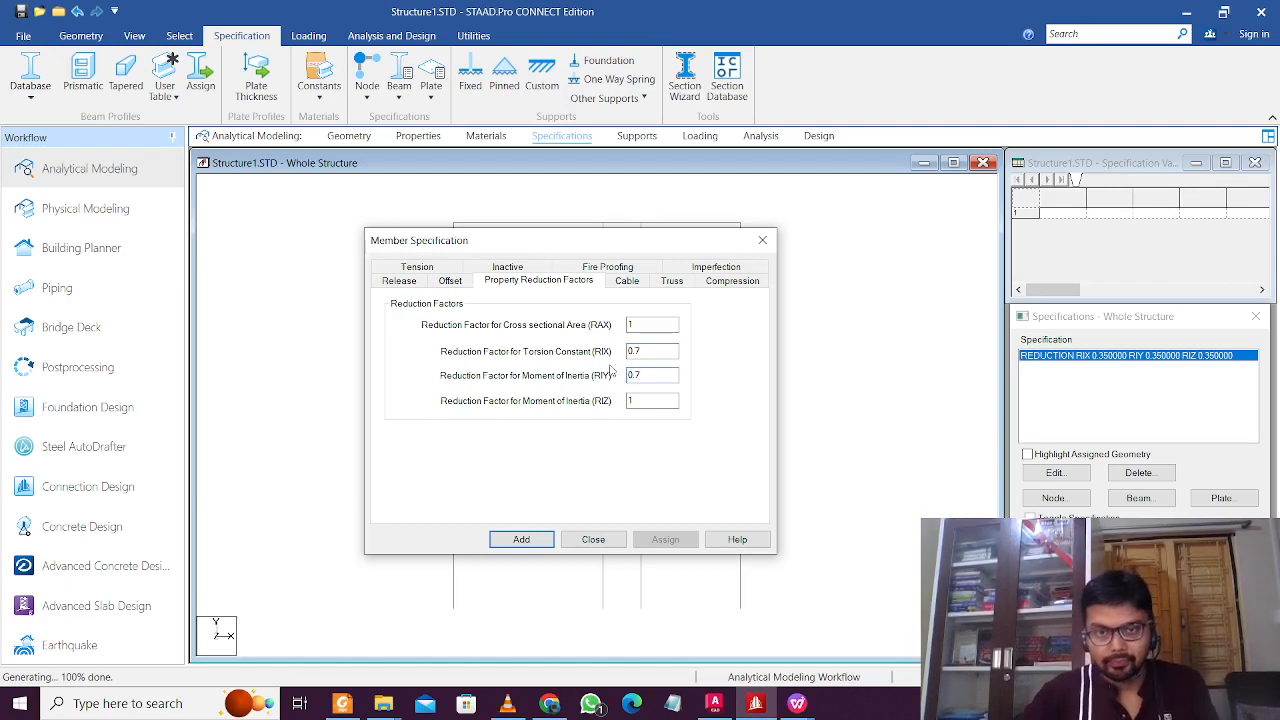
{"action": "type", "text": "0"}
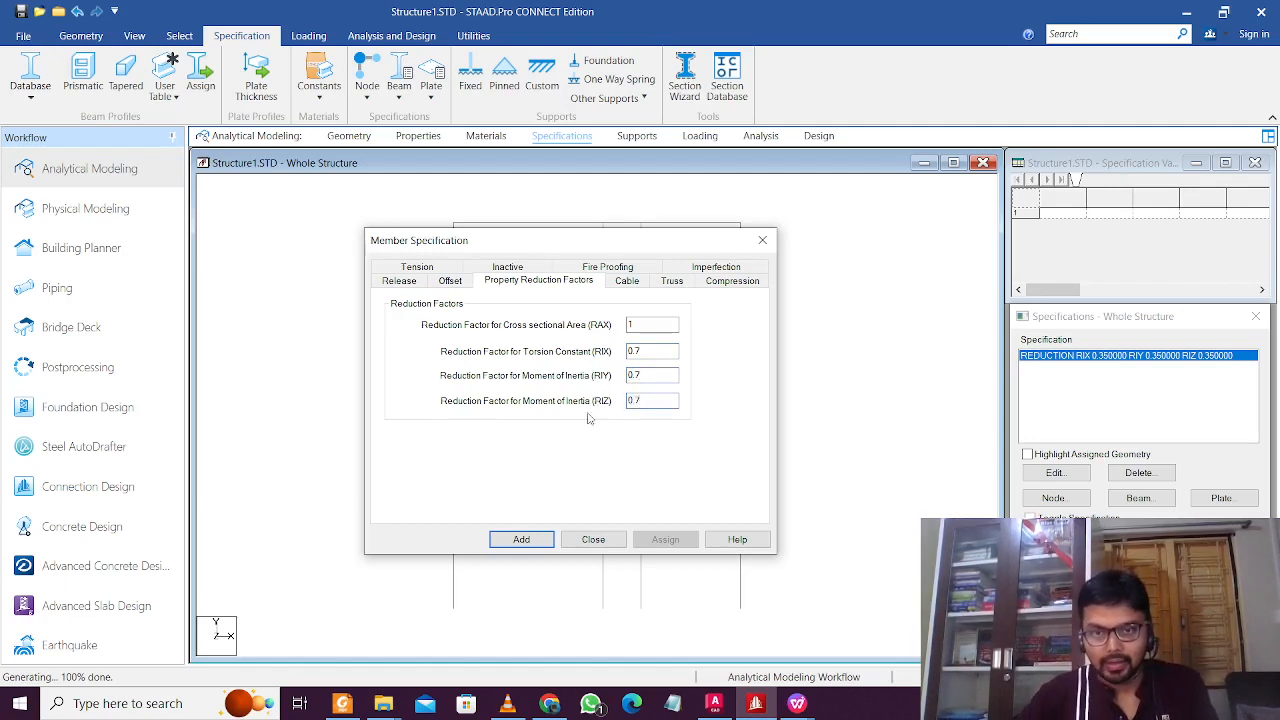
{"action": "left_click", "coordinate": [524, 541]}
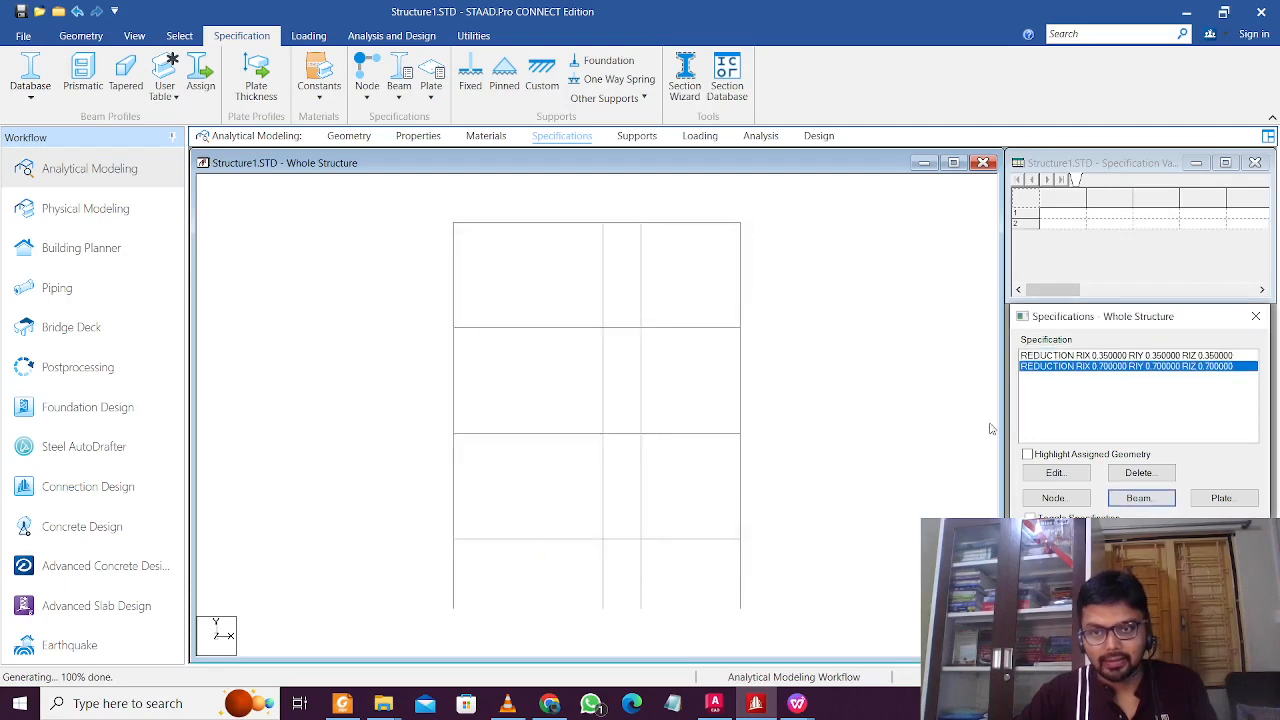
Step: Assign the 0.35 property reduction specification to all beams parallel to X and Z, using an isometric view
{"action": "left_click", "coordinate": [1108, 357]}
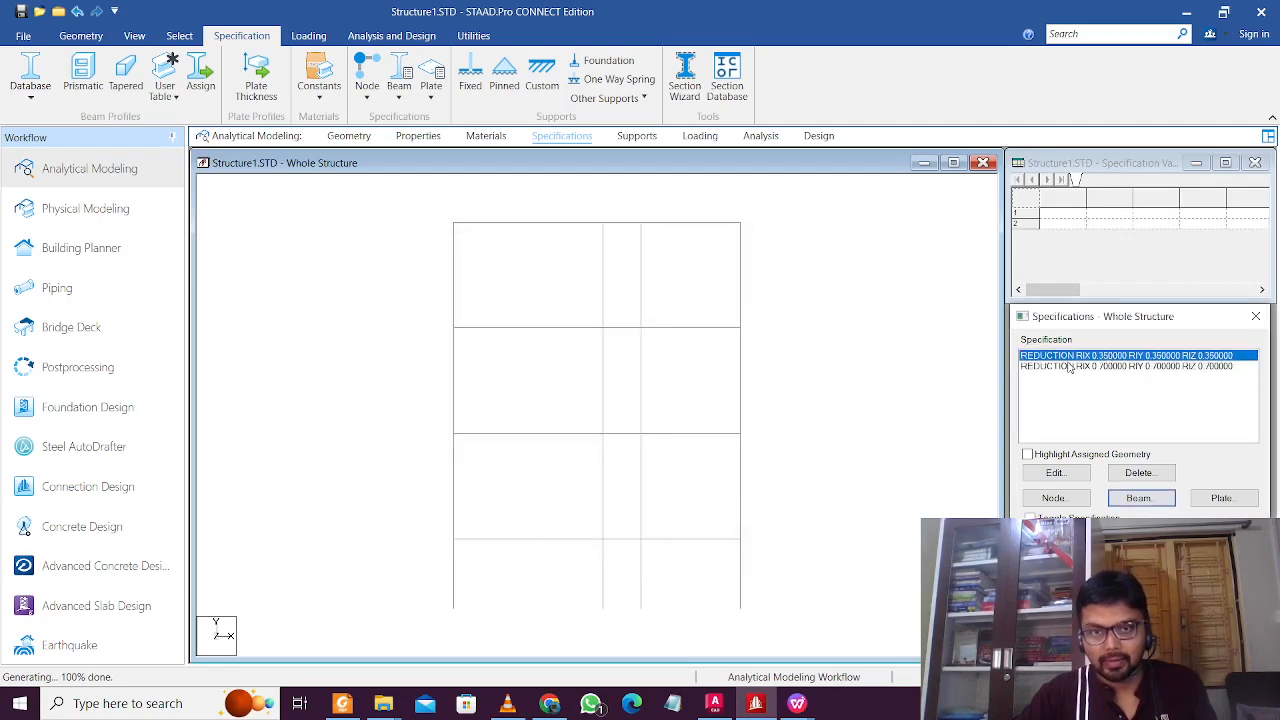
{"action": "left_click", "coordinate": [134, 35]}
{"action": "left_click", "coordinate": [431, 97]}
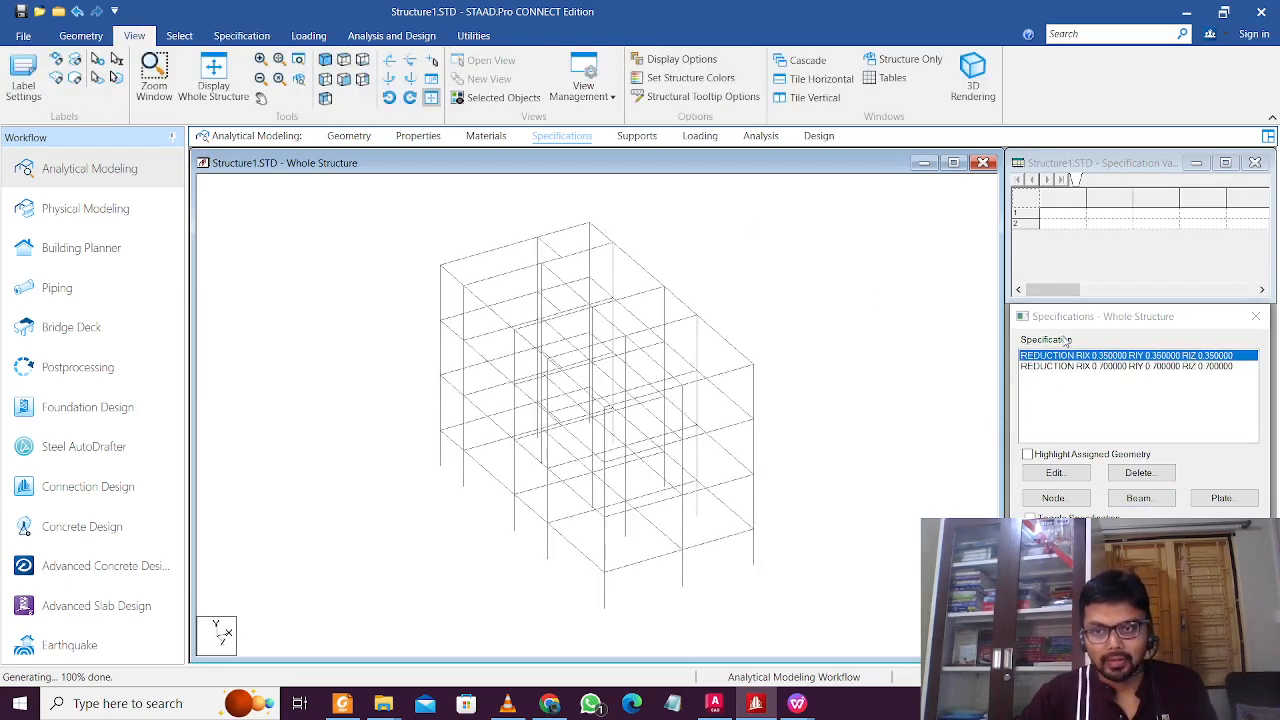
{"action": "left_click", "coordinate": [179, 35]}
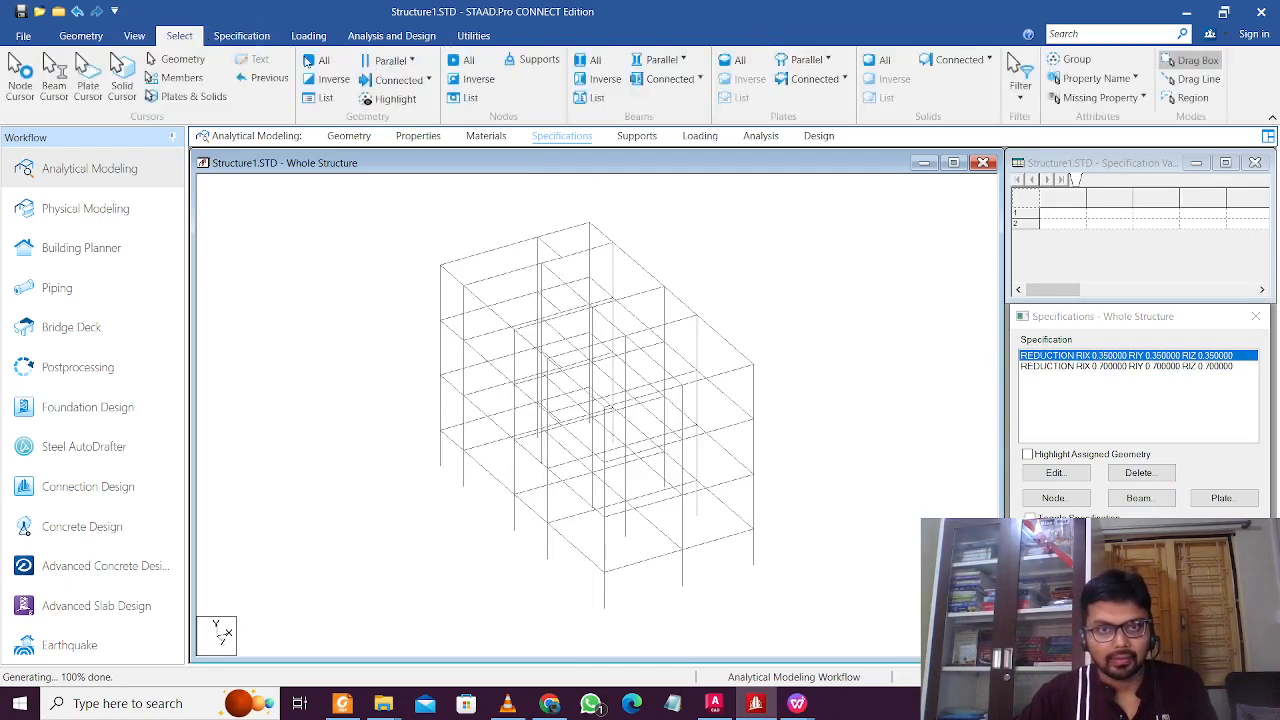
{"action": "left_click", "coordinate": [671, 60]}
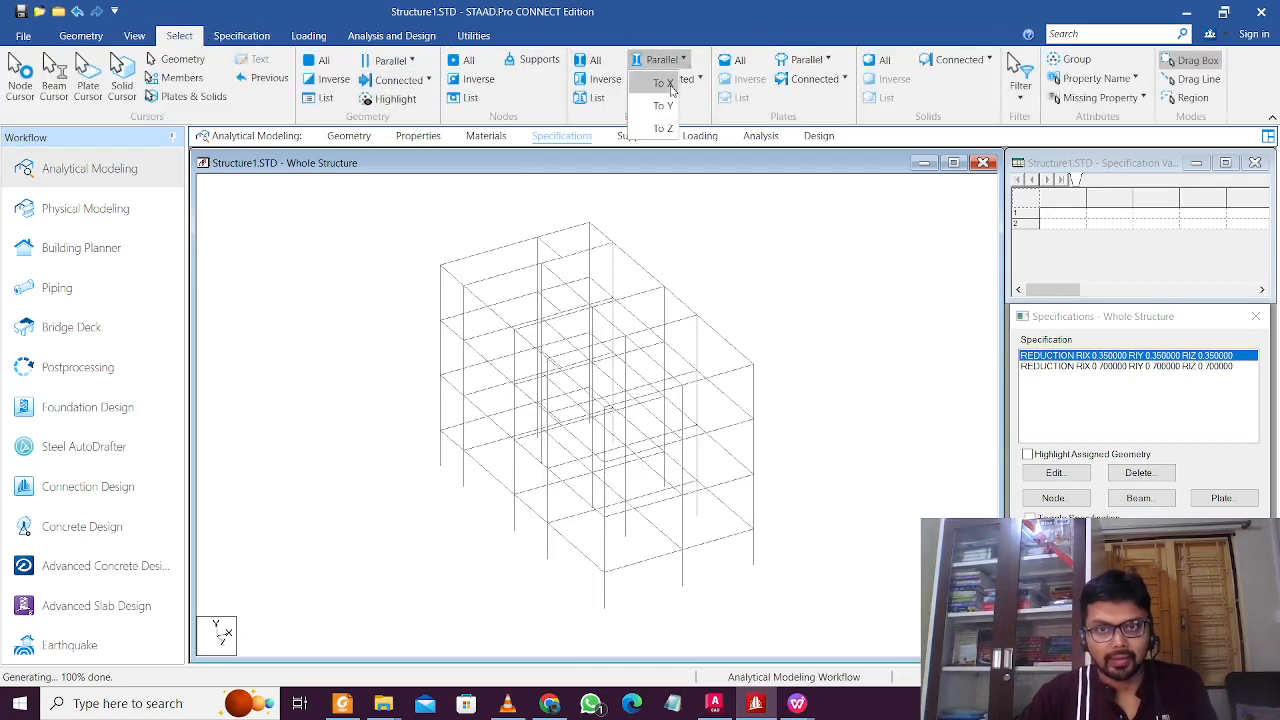
{"action": "left_click", "coordinate": [671, 85]}
{"action": "left_click", "coordinate": [672, 62]}
{"action": "left_click", "coordinate": [668, 122]}
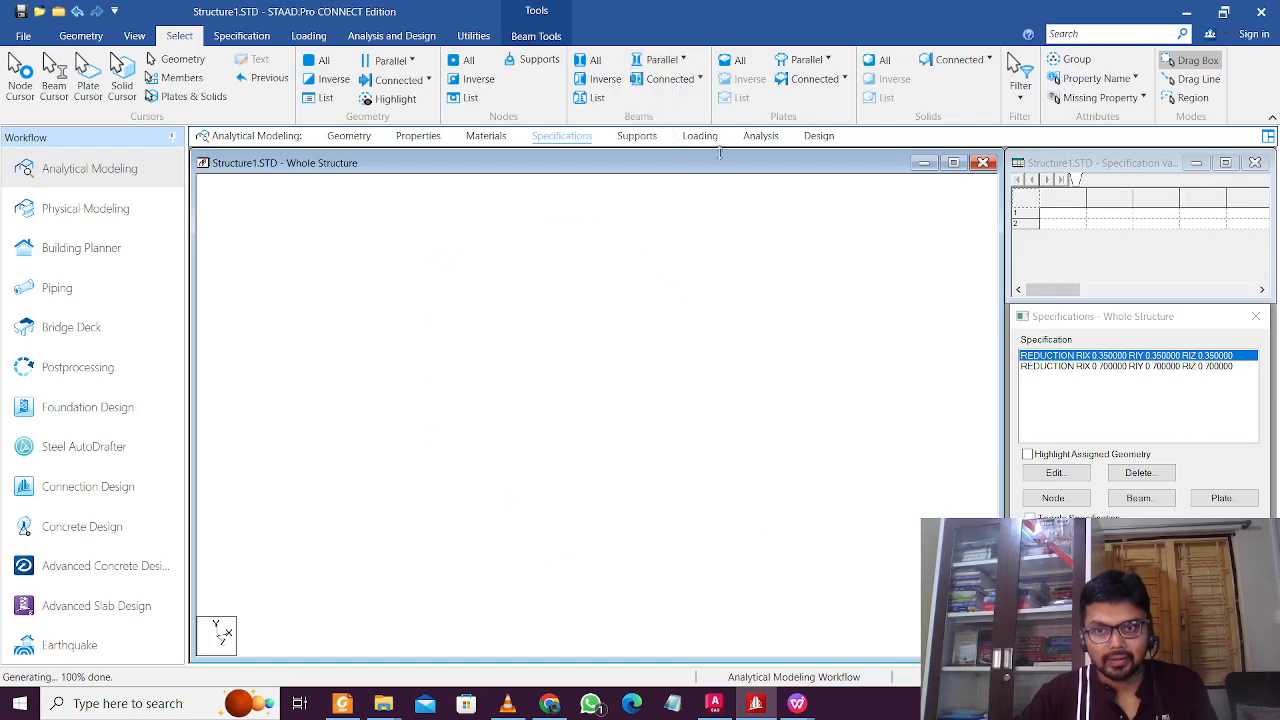
{"action": "left_click", "coordinate": [1062, 643]}
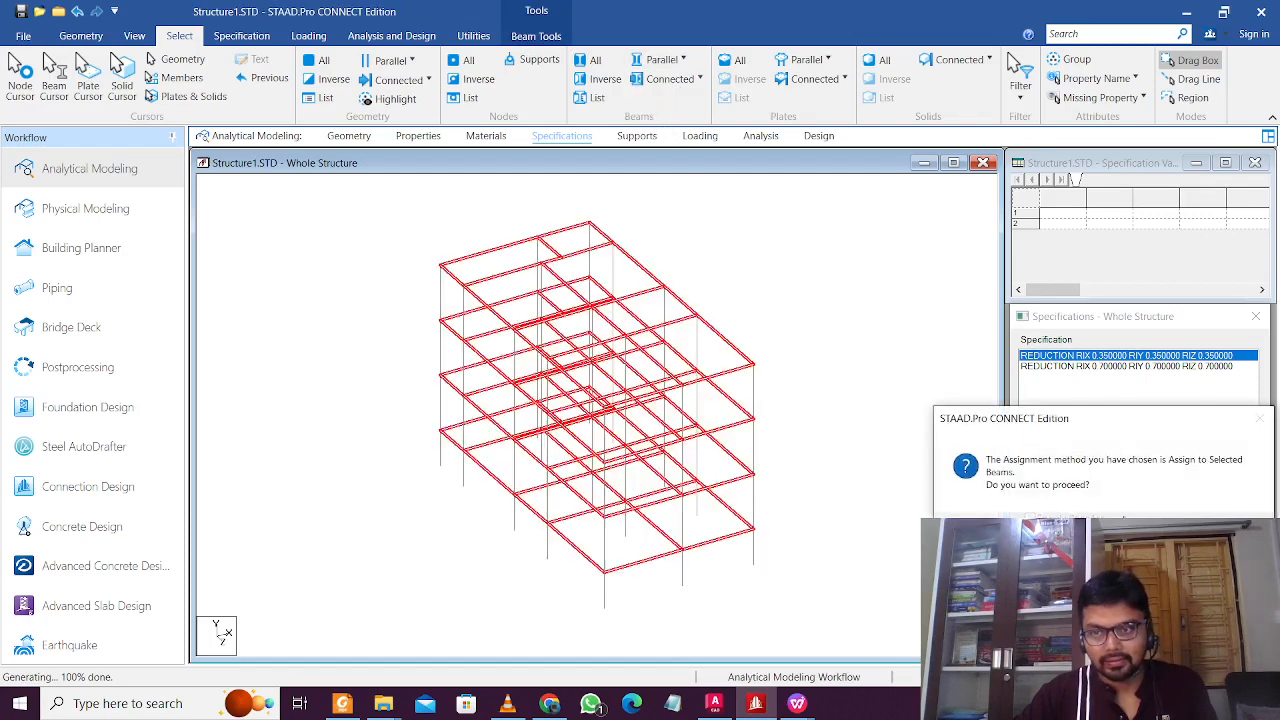
{"action": "left_click", "coordinate": [1150, 541]}
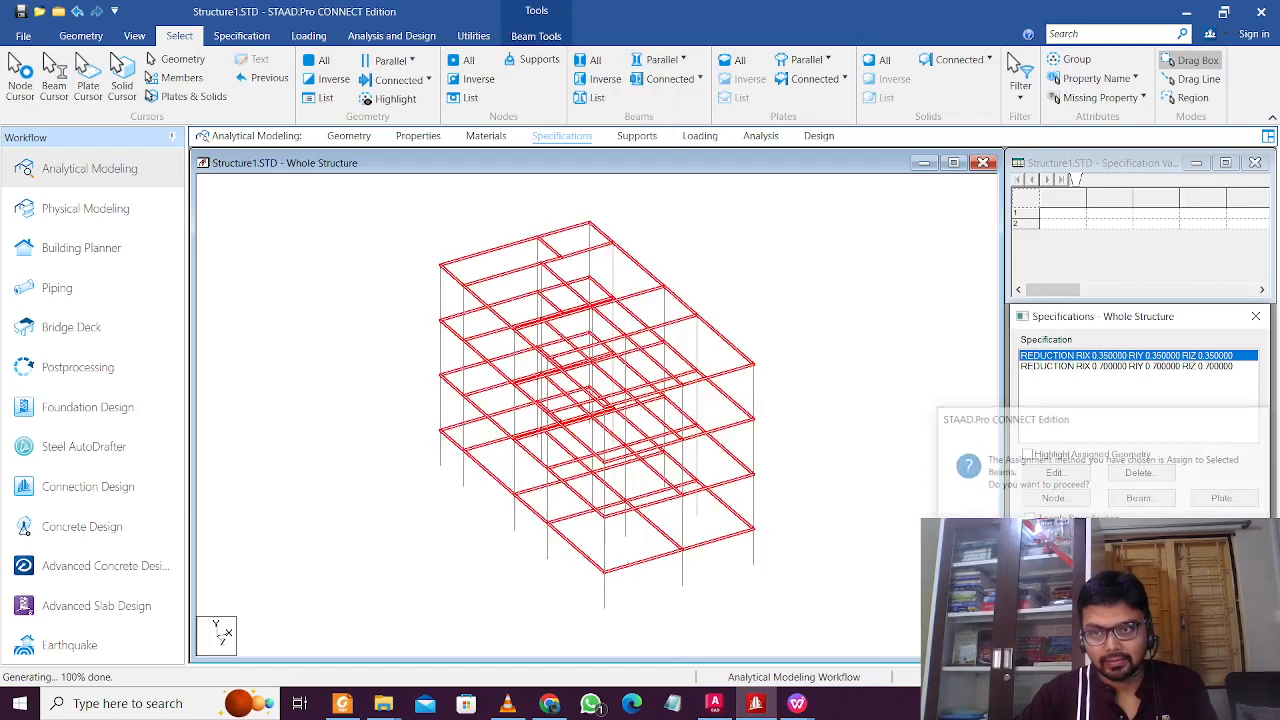
Step: Assign the 0.7 property reduction specification to all columns, selected as the members parallel to Y
{"action": "left_click", "coordinate": [1093, 367]}
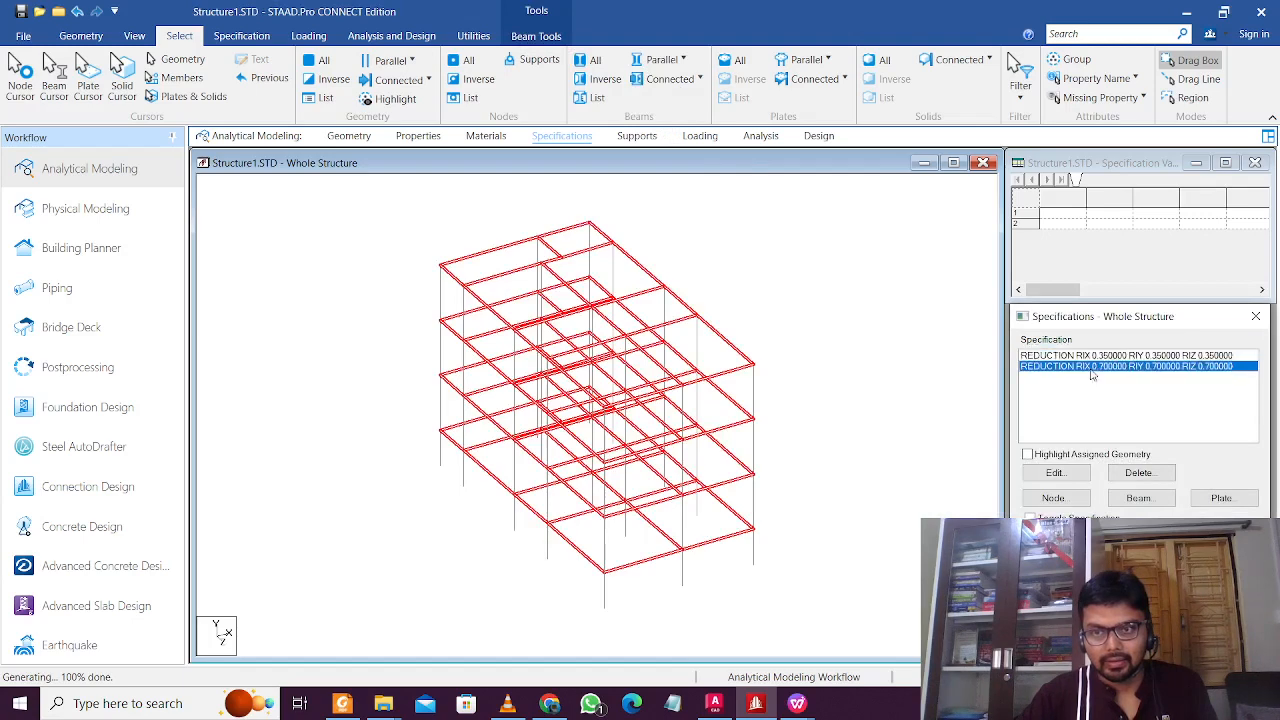
{"action": "left_click", "coordinate": [806, 306]}
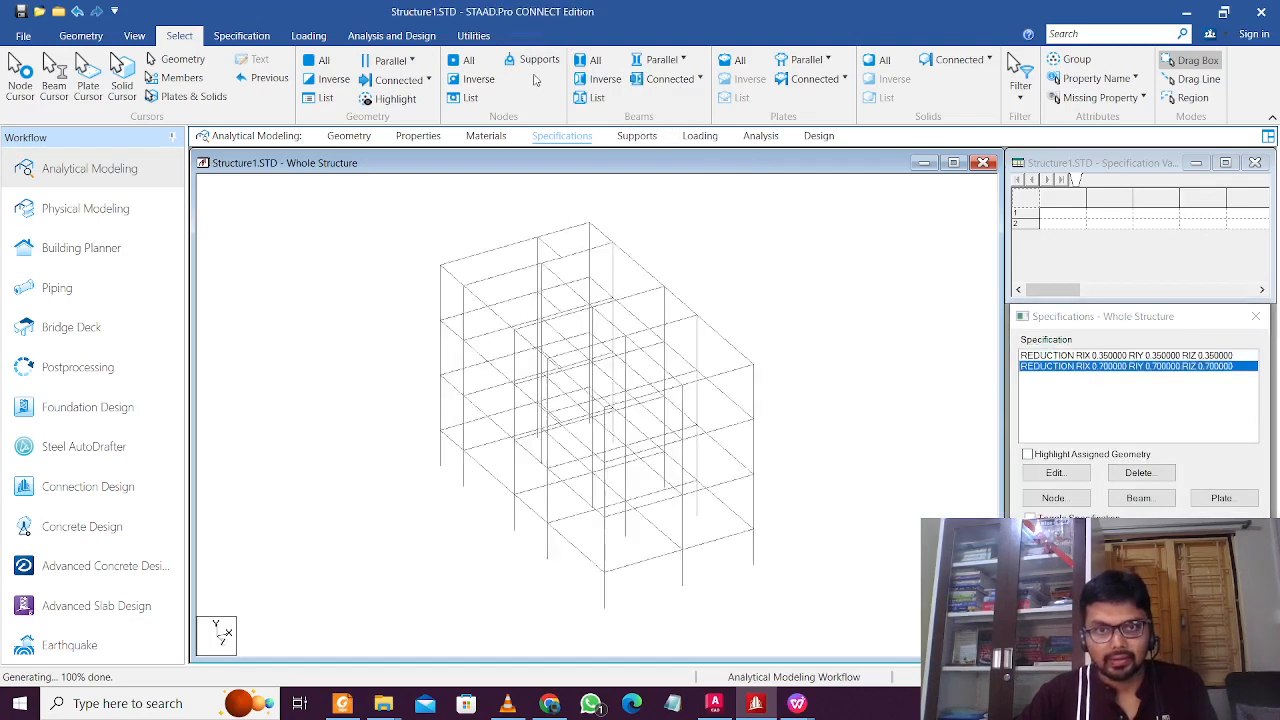
{"action": "left_click", "coordinate": [638, 62]}
{"action": "left_click", "coordinate": [658, 105]}
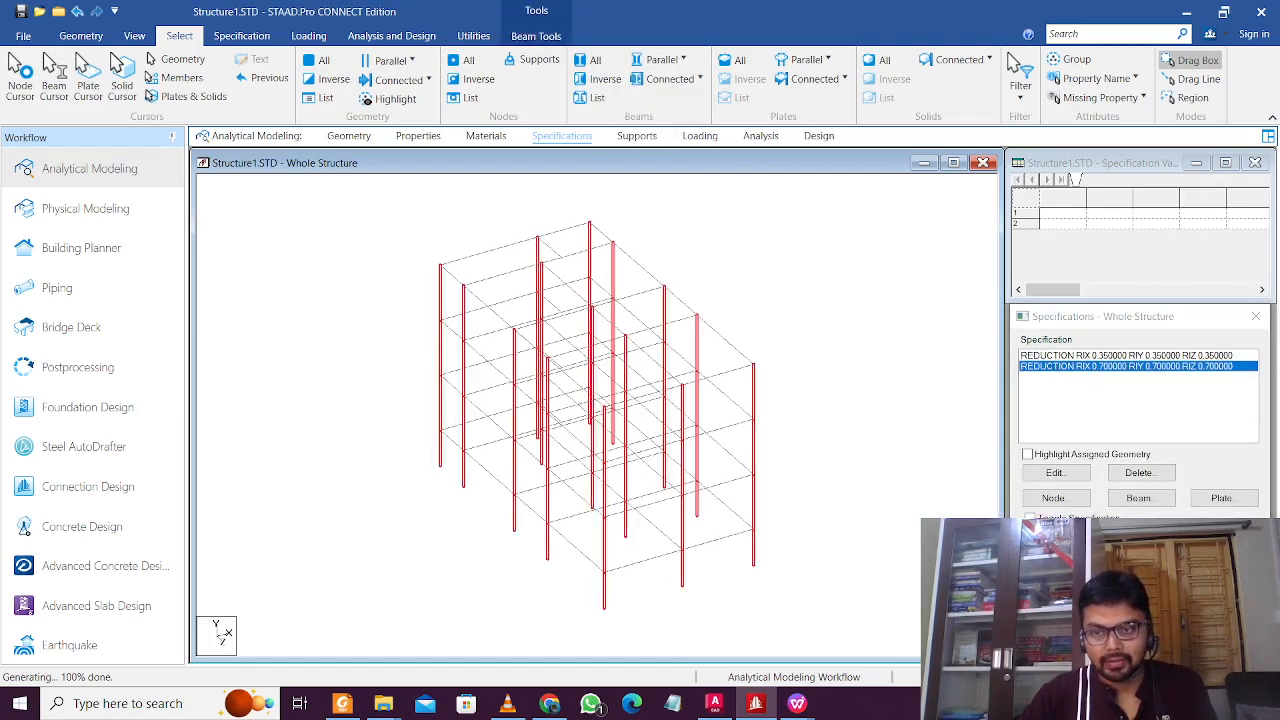
{"action": "left_click", "coordinate": [1153, 540]}
{"action": "left_click", "coordinate": [963, 497]}
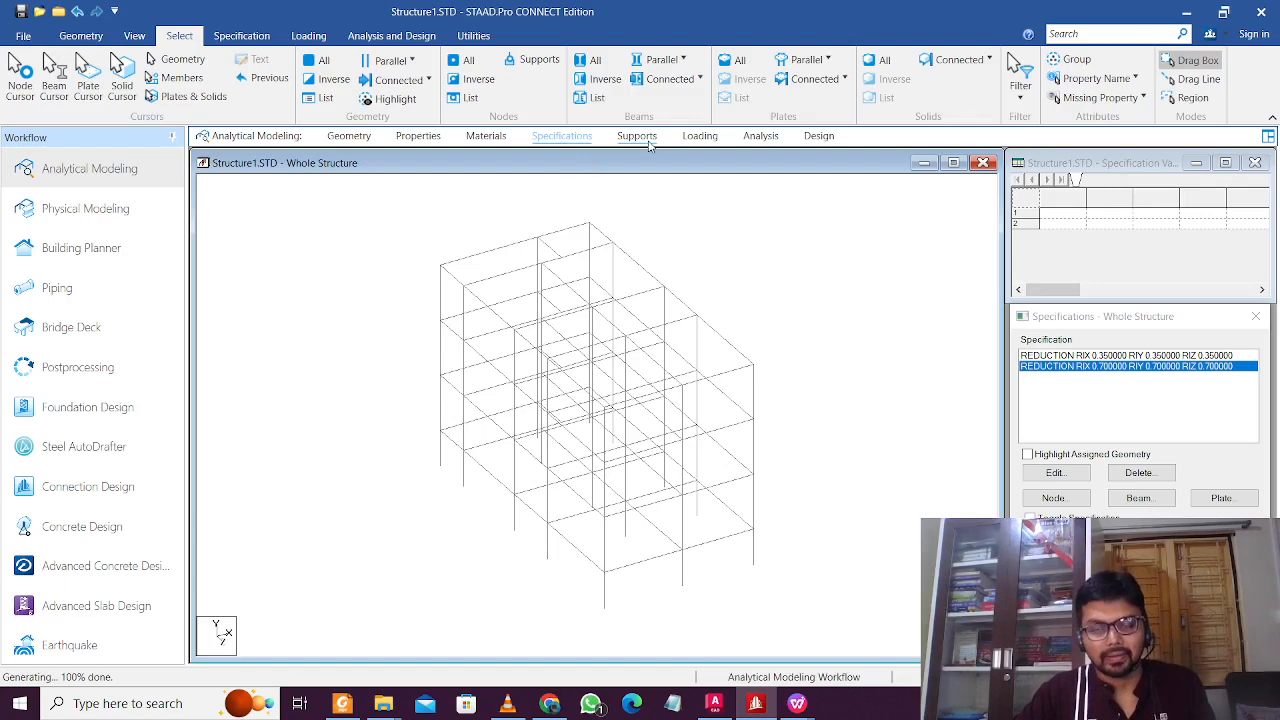
Step: Review the members assigned to both reduction specifications and inspect the 0.7 specification's factors without changing them
{"action": "left_click", "coordinate": [573, 136]}
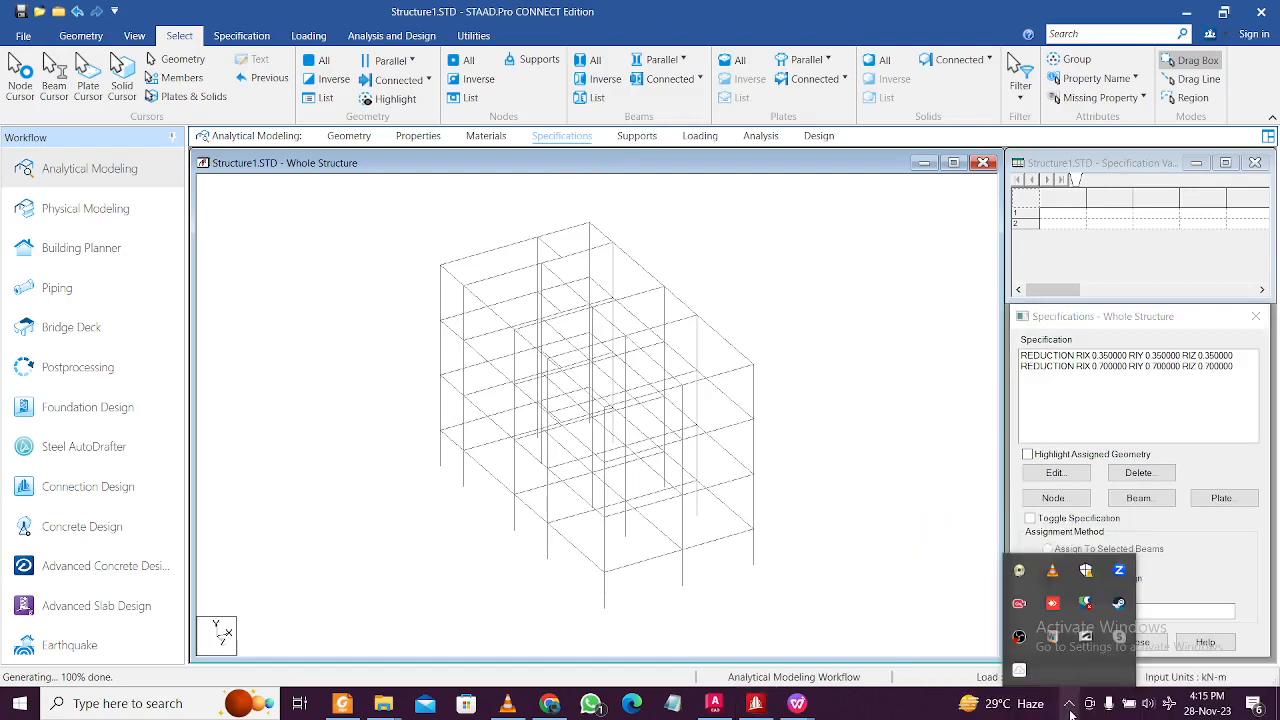
{"action": "left_click", "coordinate": [1070, 713]}
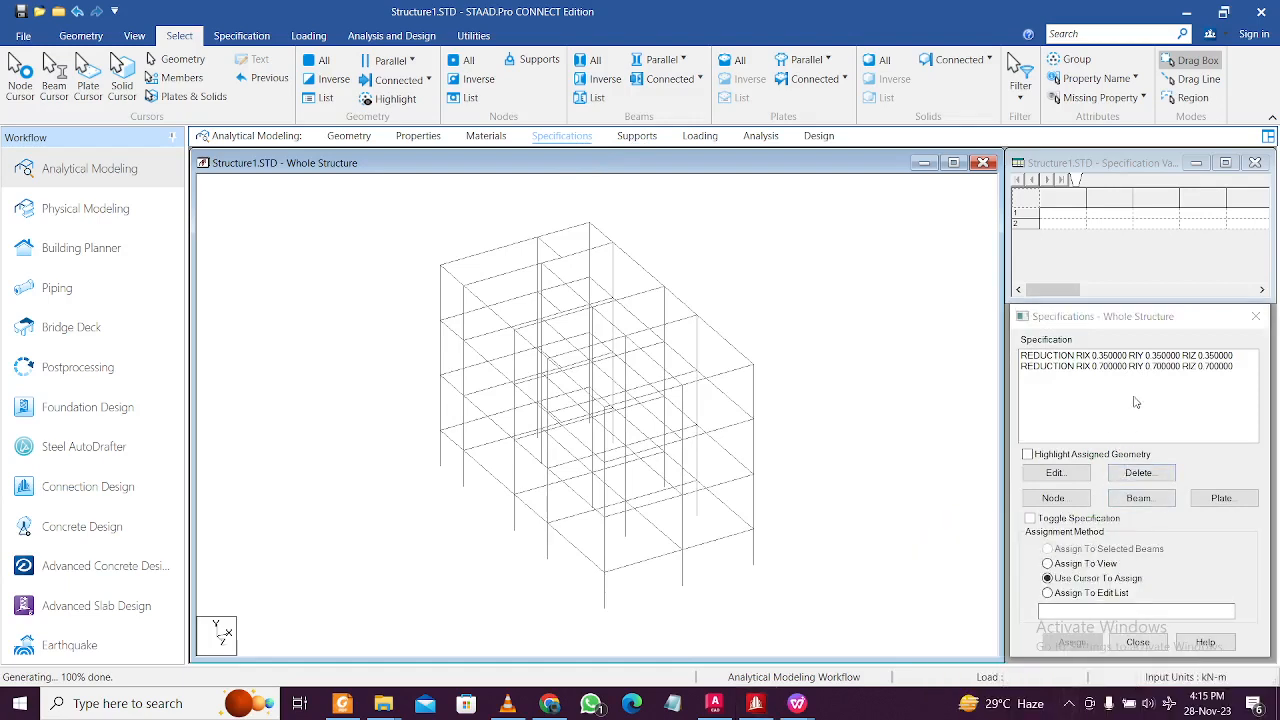
{"action": "left_click", "coordinate": [1100, 357]}
{"action": "left_click", "coordinate": [1128, 496]}
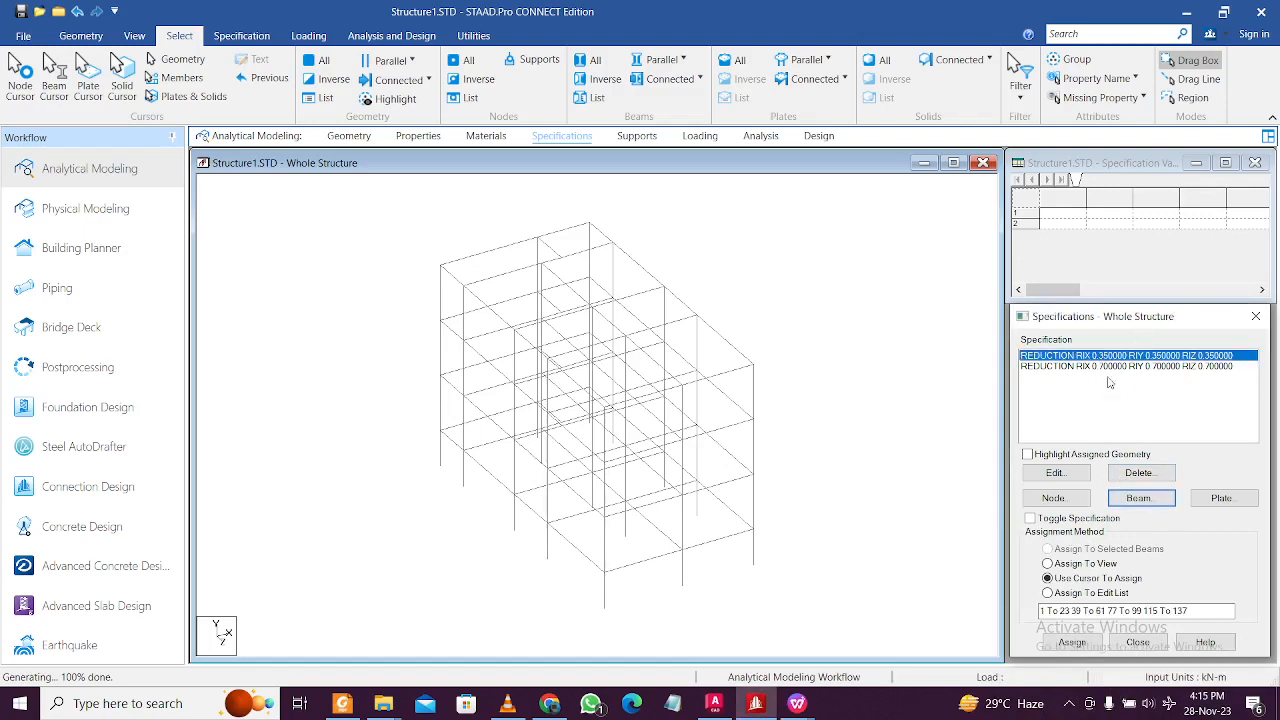
{"action": "left_click", "coordinate": [1117, 367]}
{"action": "left_click", "coordinate": [1075, 475]}
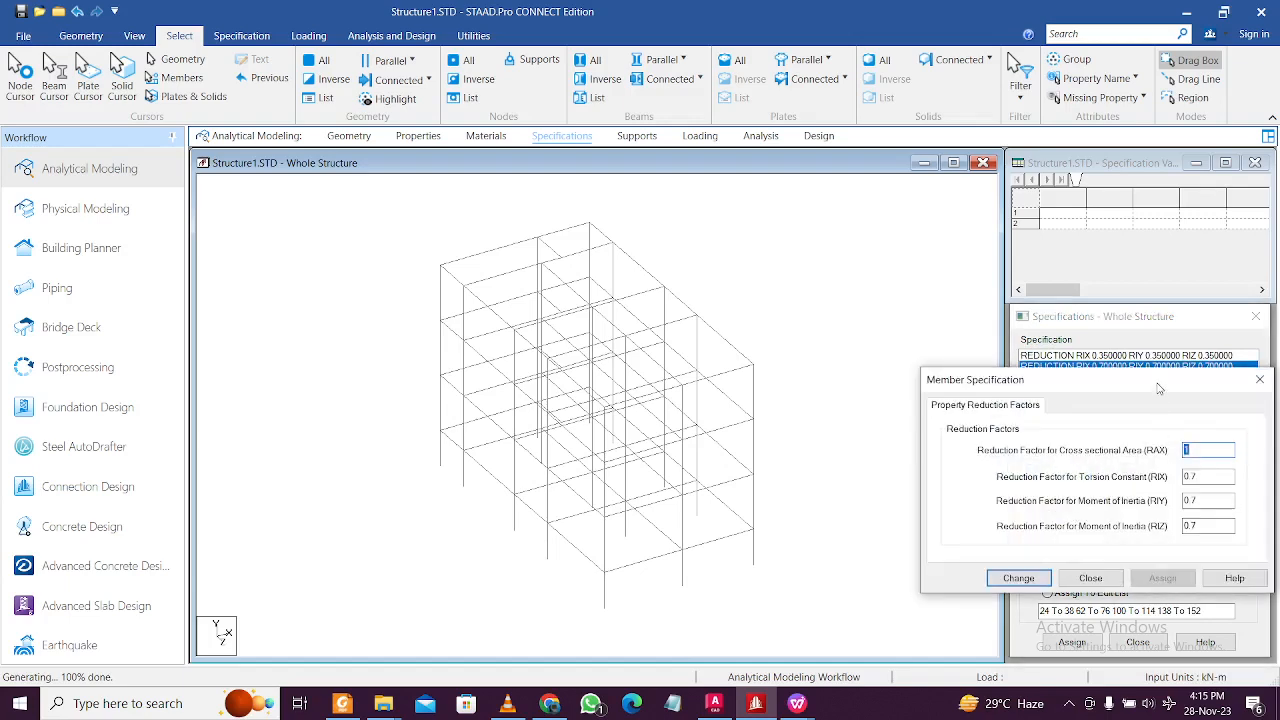
{"action": "left_click_drag", "start_coordinate": [1159, 388], "coordinate": [924, 356]}
{"action": "left_click", "coordinate": [1029, 355]}
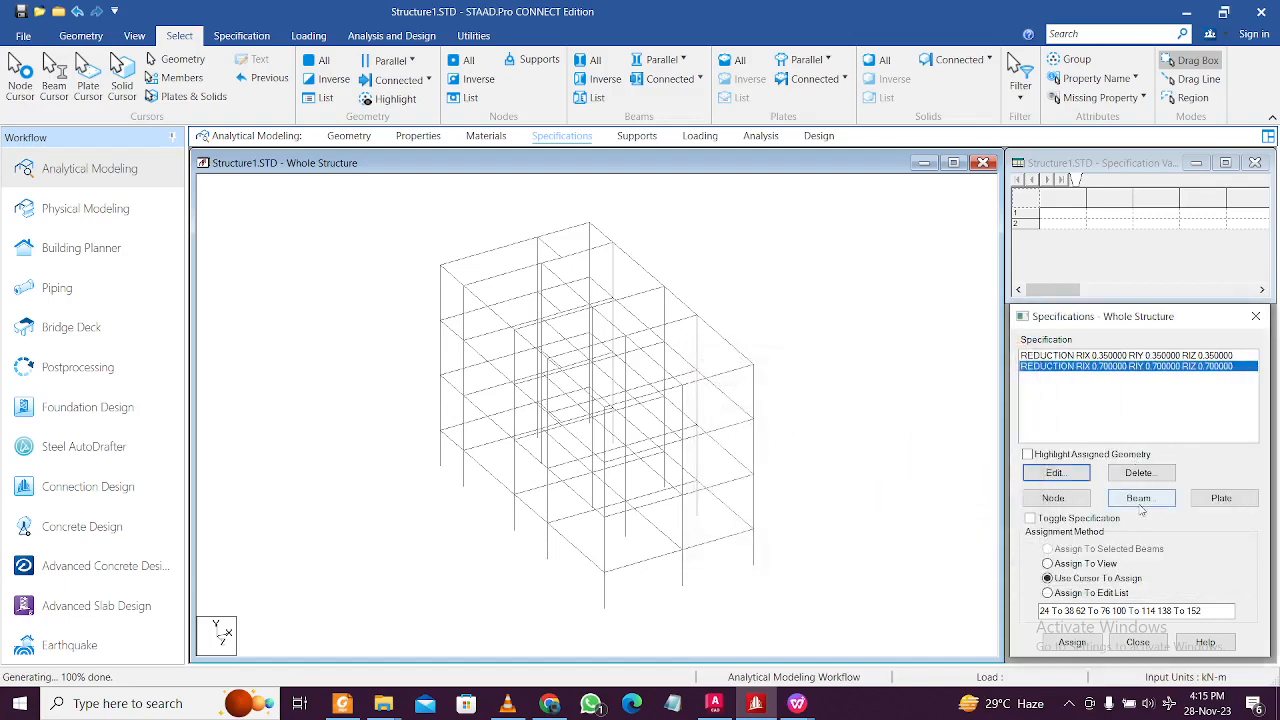
Step: Examine the property reduction factor fields of a new beam specification, then close it without adding anything
{"action": "left_click", "coordinate": [1140, 502]}
{"action": "left_click_drag", "start_coordinate": [1073, 321], "coordinate": [674, 258]}
{"action": "left_click", "coordinate": [640, 308]}
{"action": "key", "text": "Tab"}
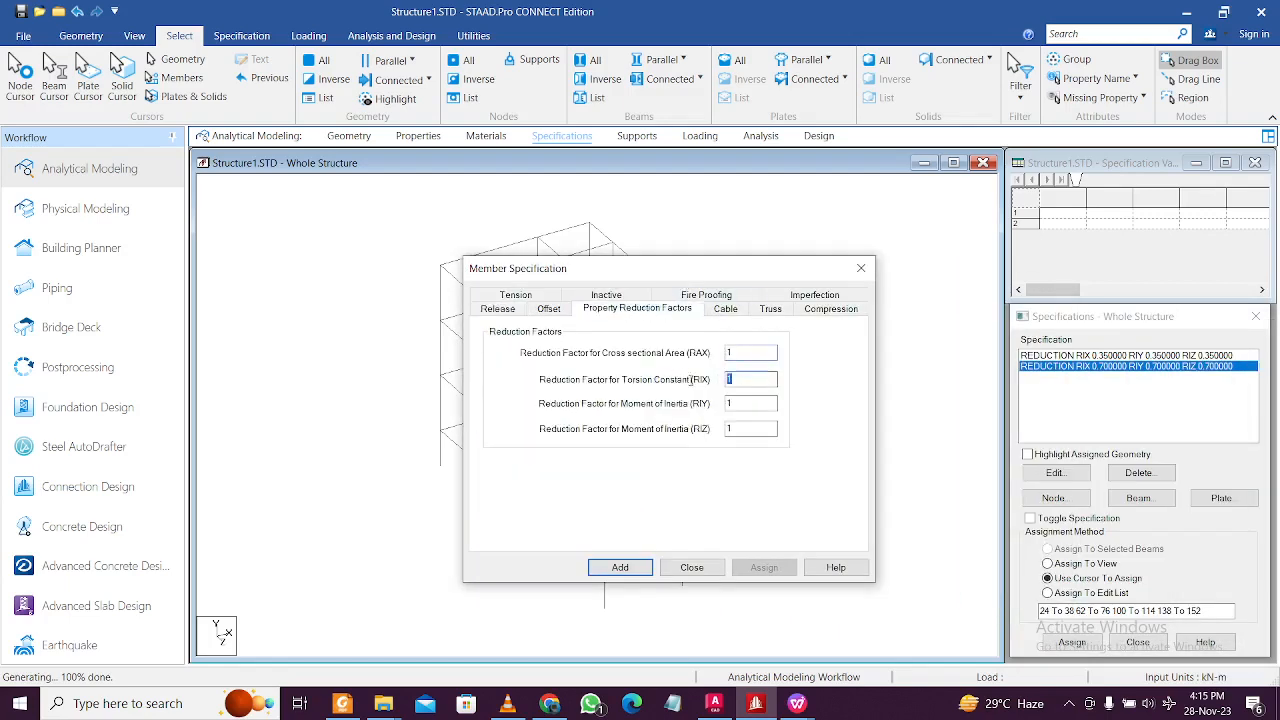
{"action": "key", "text": "Tab"}
{"action": "left_click", "coordinate": [861, 268]}
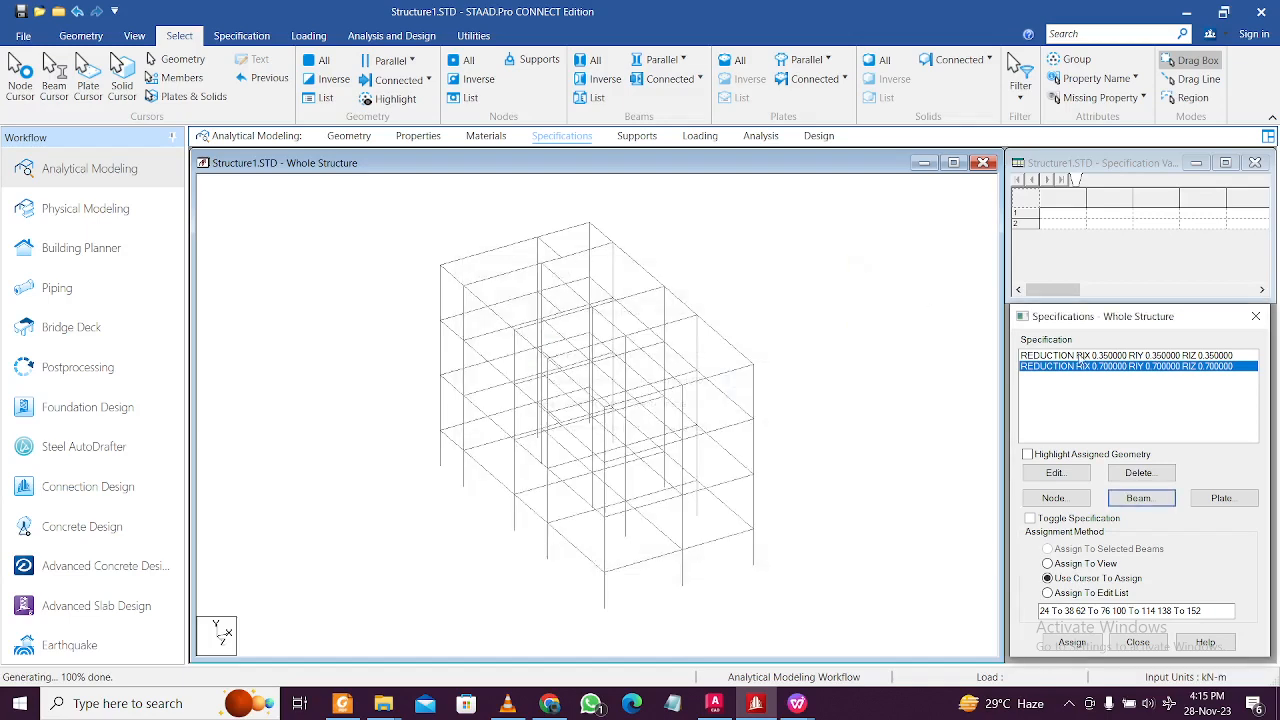
Step: Check the beam reduction factor against clause 6.4.3.1 in the IS 1893 (Part 1) : 2016 PDF, then return to STAAD.Pro
{"action": "left_click", "coordinate": [1097, 356]}
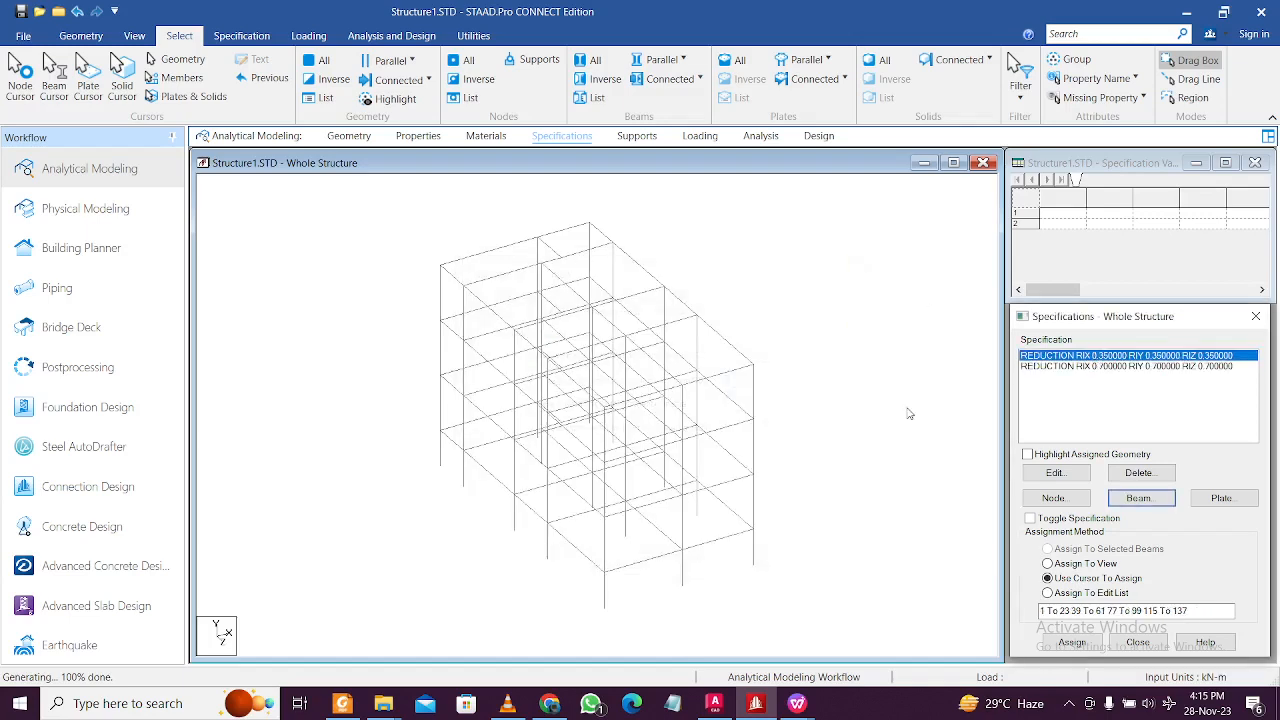
{"action": "left_click", "coordinate": [337, 705]}
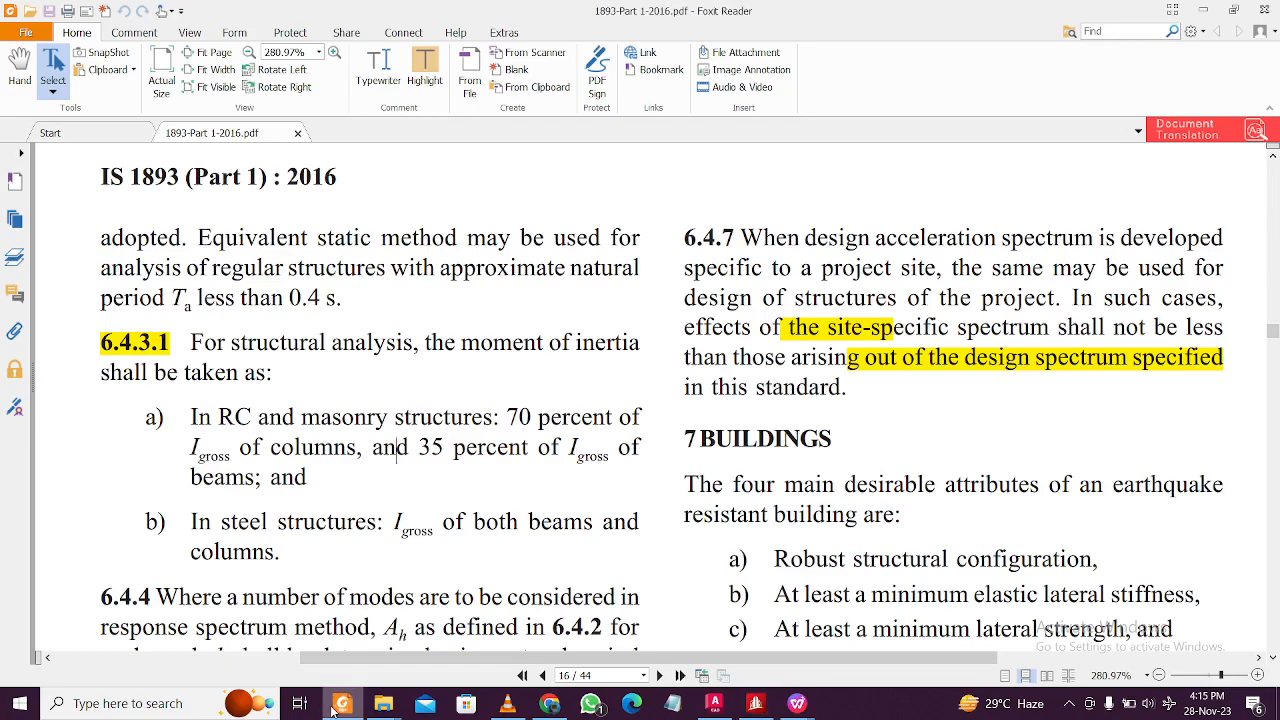
{"action": "left_click", "coordinate": [333, 706]}
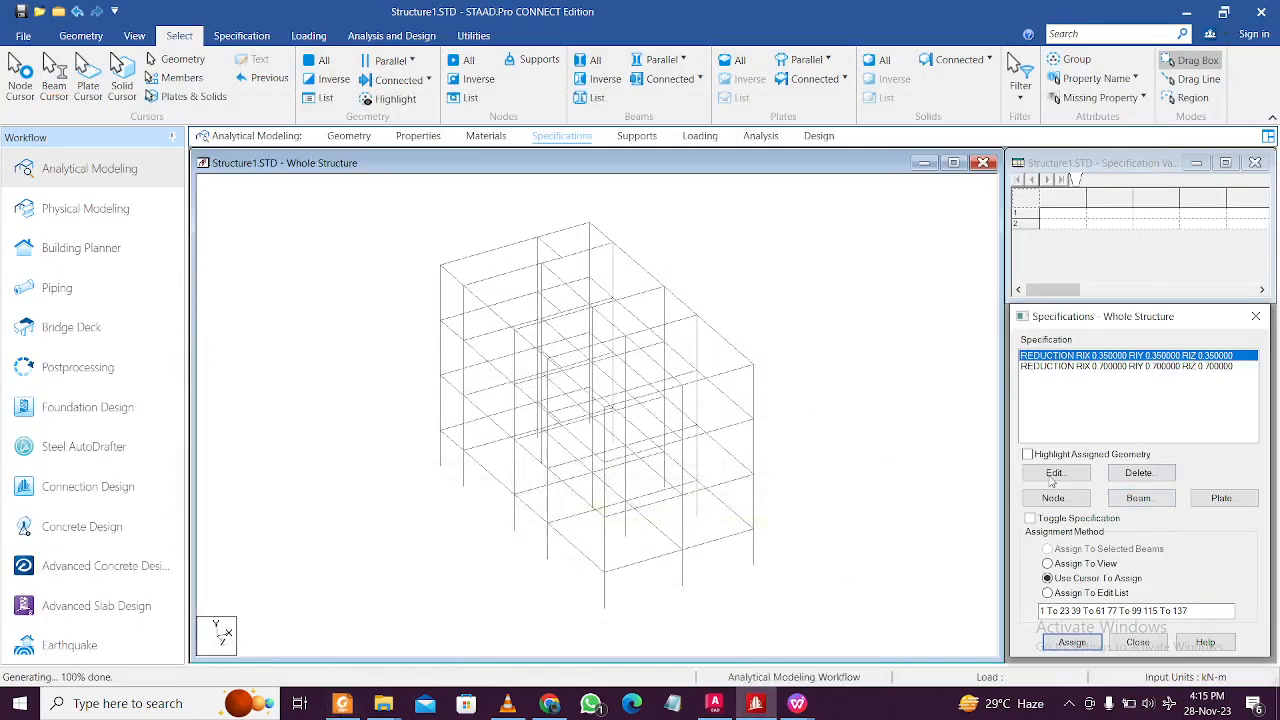
Step: Select the 0.7 and 0.35 reduction specifications in turn to compare their member assignments
{"action": "left_click", "coordinate": [900, 344]}
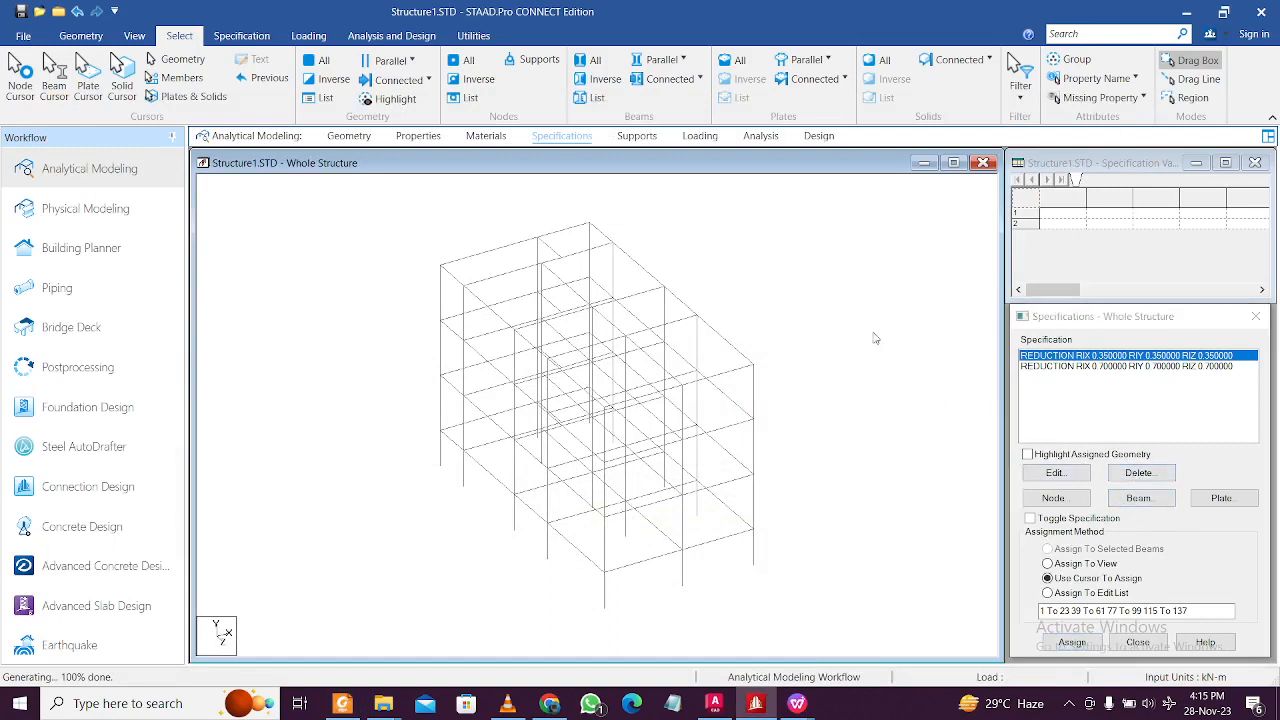
{"action": "middle_click_drag", "start_coordinate": [689, 372], "coordinate": [722, 363]}
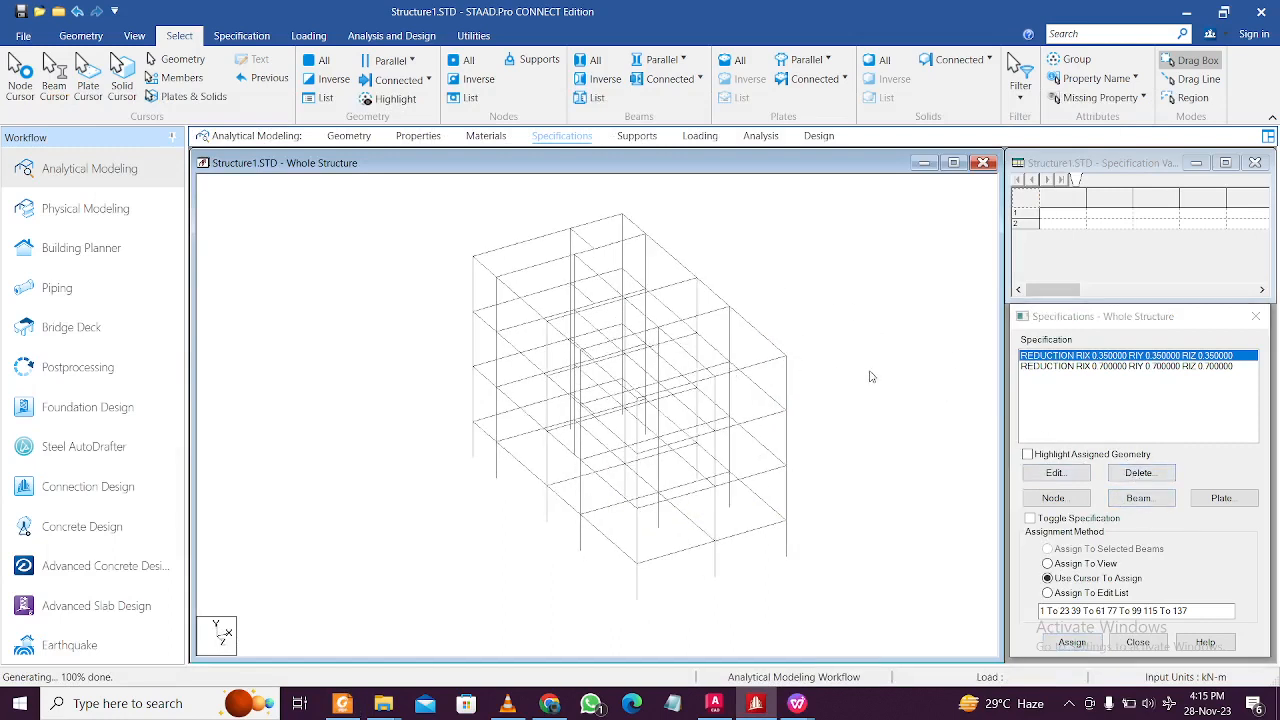
{"action": "left_click", "coordinate": [1060, 366]}
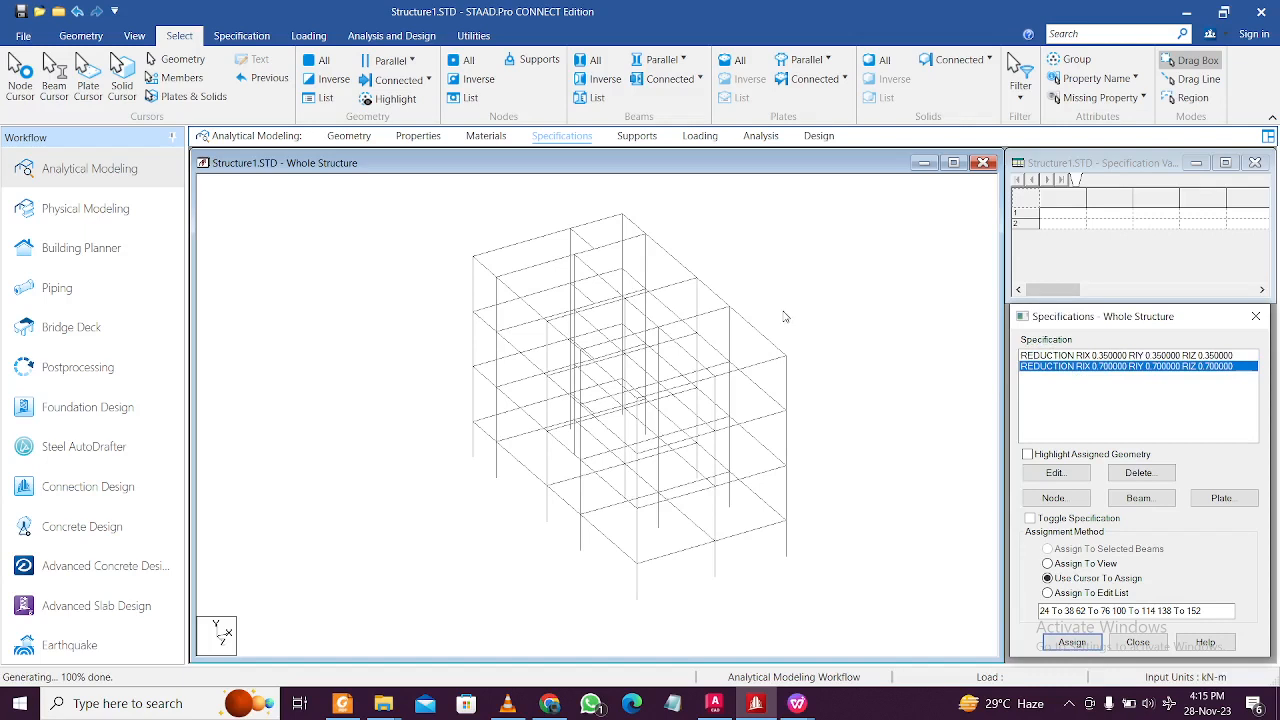
{"action": "left_click", "coordinate": [1085, 355]}
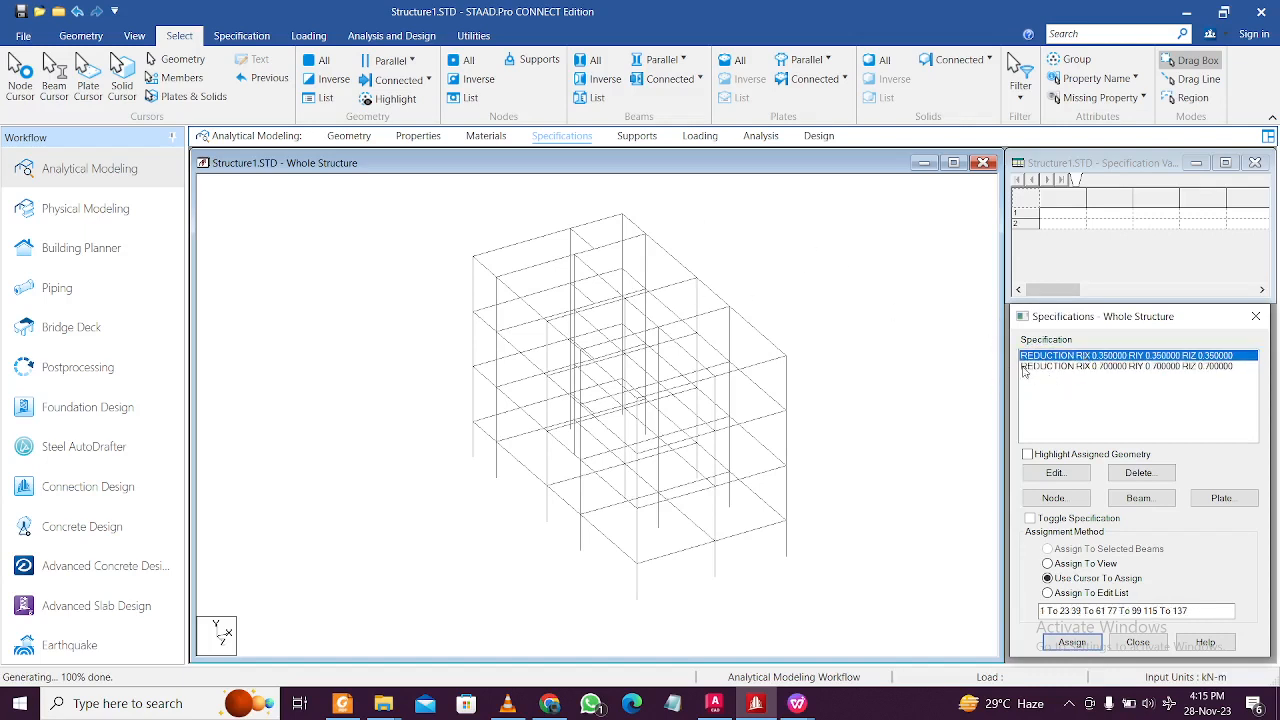
{"action": "middle_click_drag", "start_coordinate": [902, 426], "coordinate": [861, 417]}
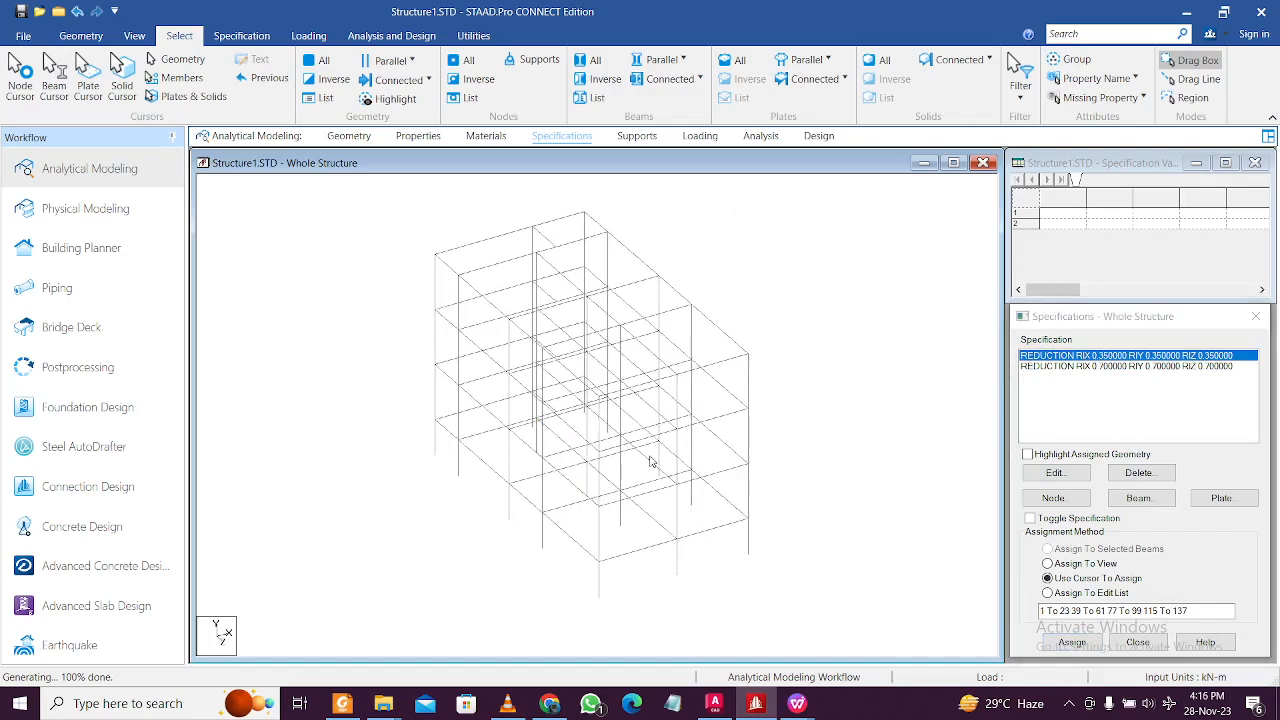
Step: Isolate the lowest floor level's beams as a new view in the active window and show them in plan
{"action": "left_click", "coordinate": [134, 36]}
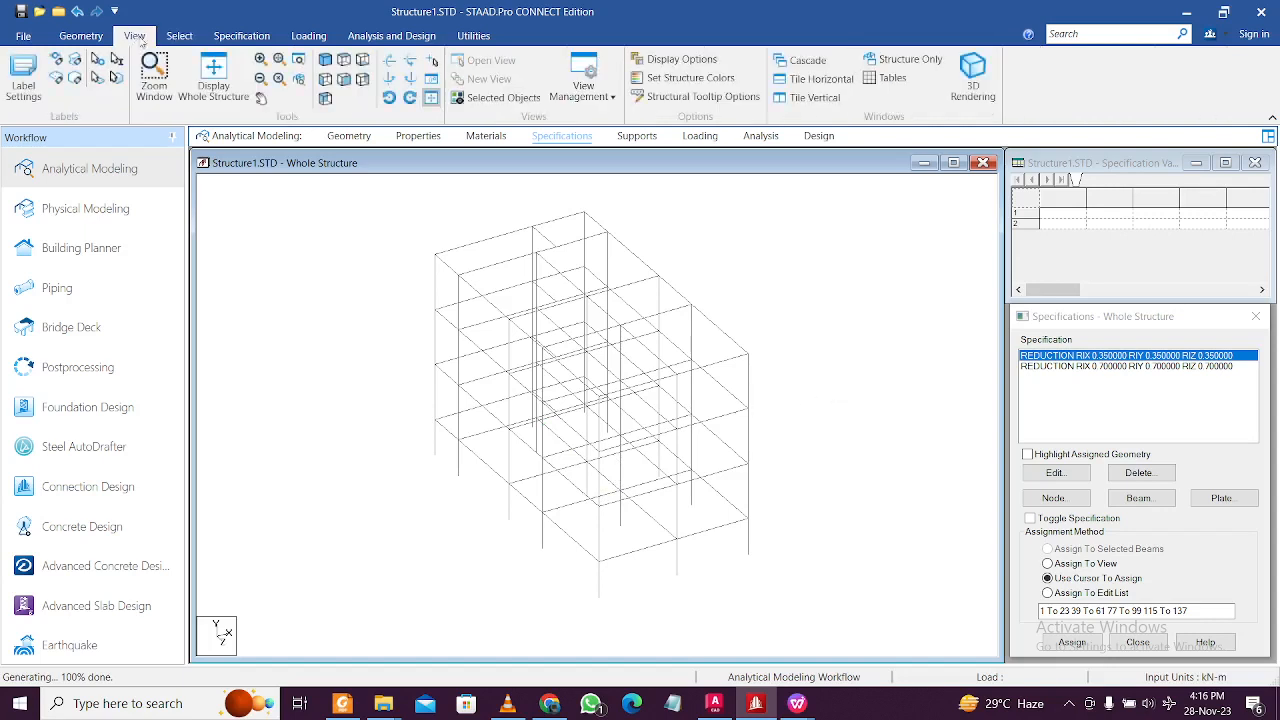
{"action": "left_click", "coordinate": [343, 80]}
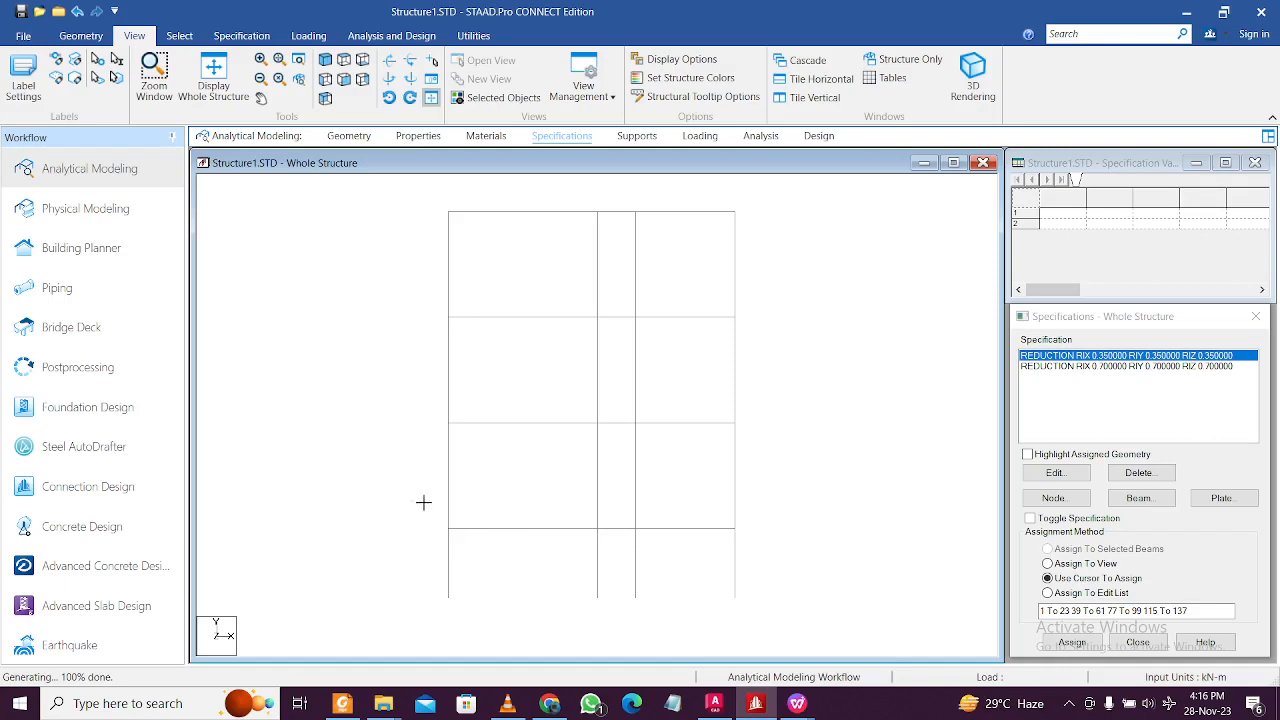
{"action": "left_click_drag", "start_coordinate": [423, 503], "coordinate": [777, 549]}
{"action": "right_click", "coordinate": [777, 549]}
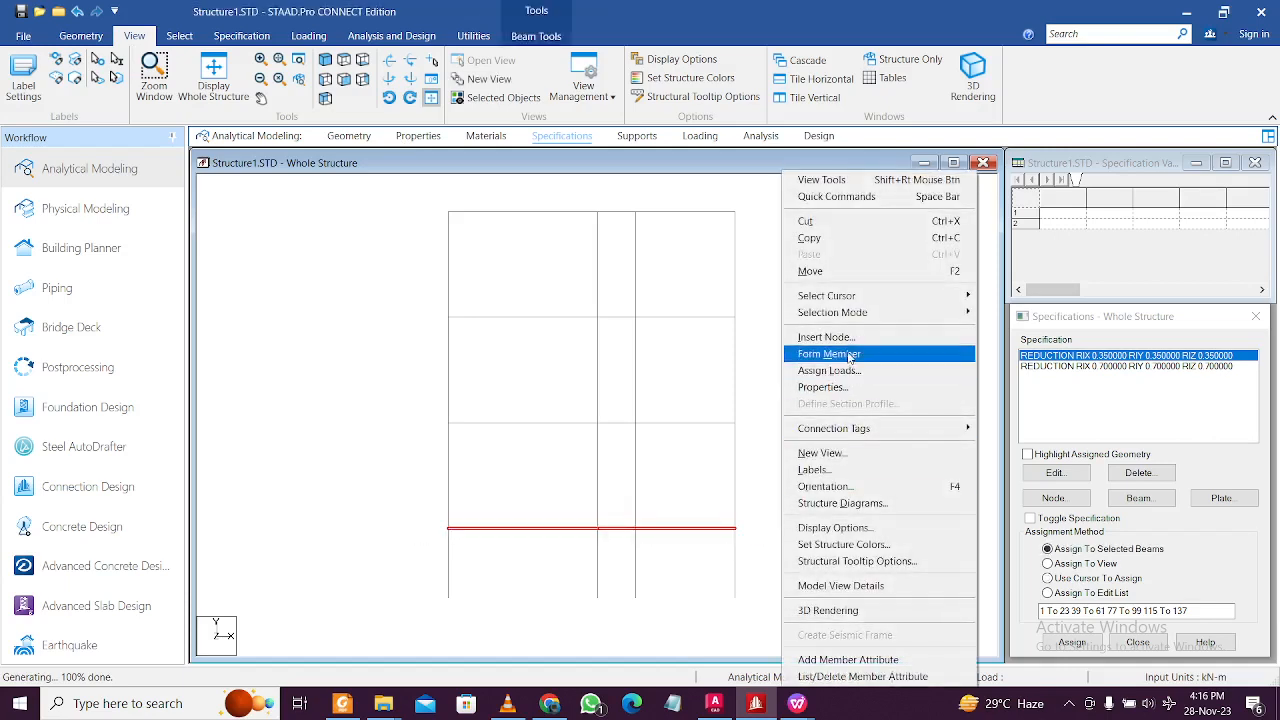
{"action": "left_click", "coordinate": [852, 453]}
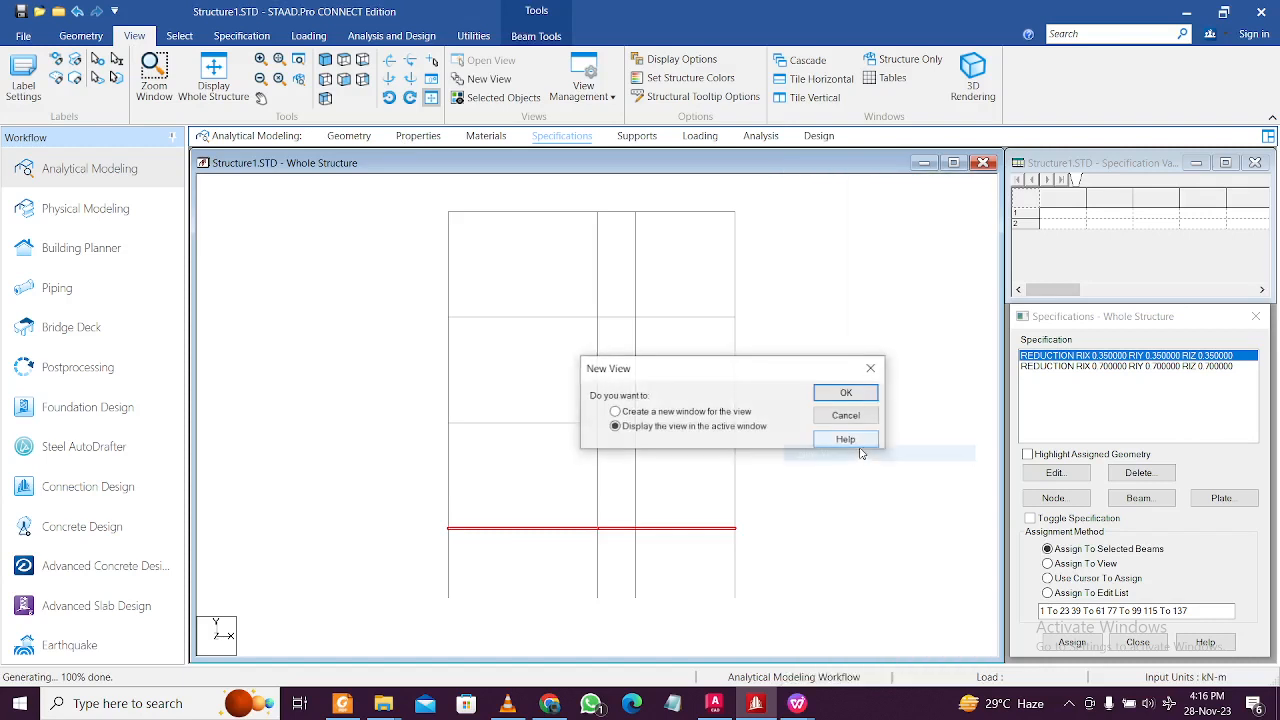
{"action": "left_click", "coordinate": [846, 393]}
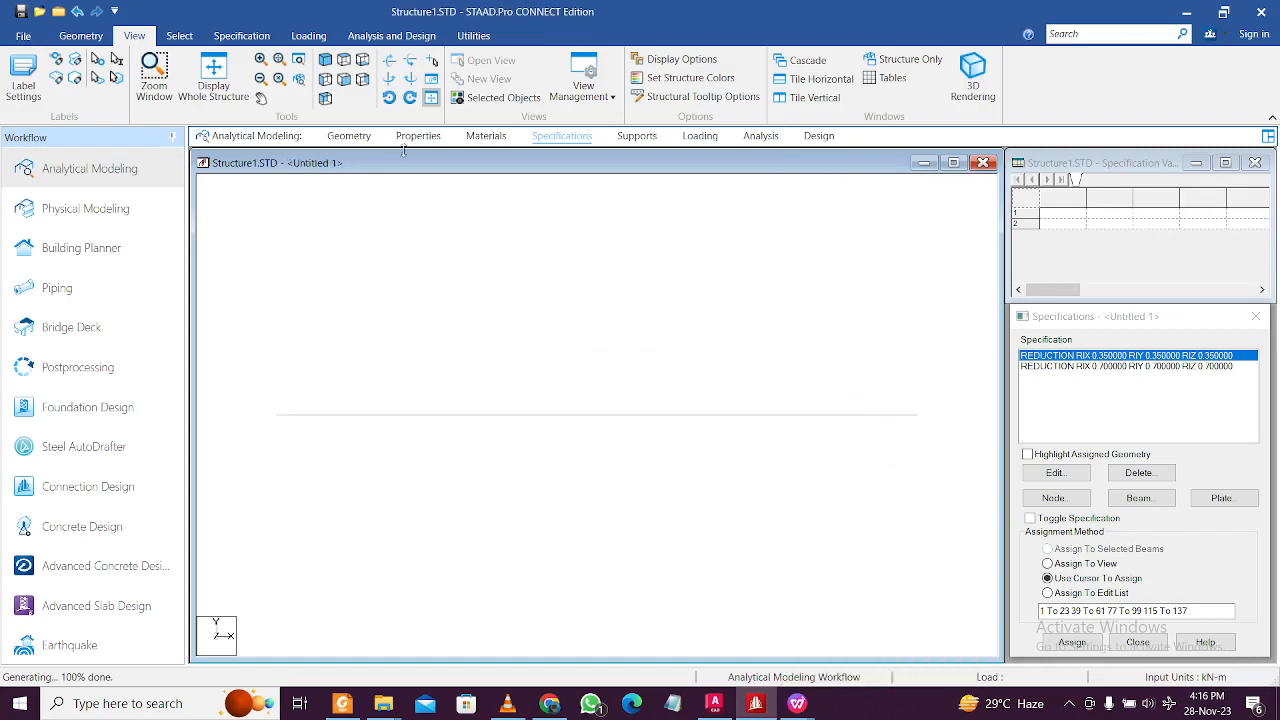
{"action": "left_click", "coordinate": [362, 60]}
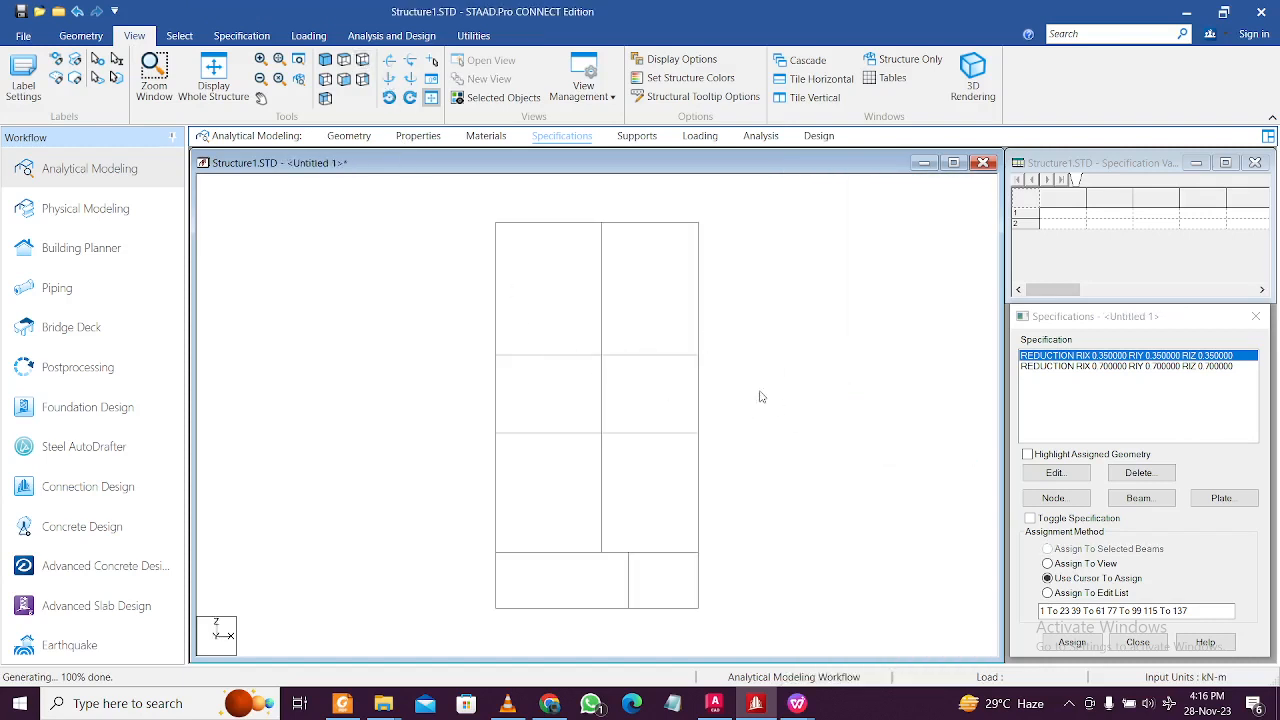
{"action": "right_click", "coordinate": [800, 385]}
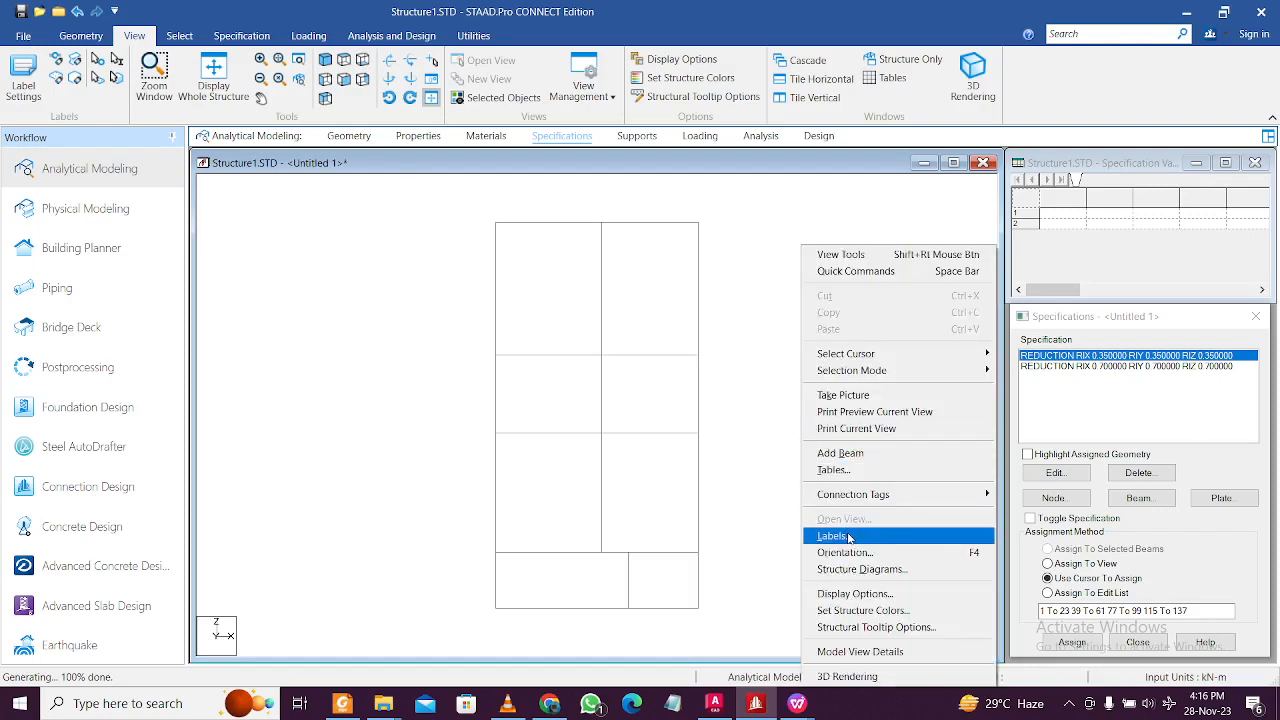
{"action": "left_click", "coordinate": [864, 594]}
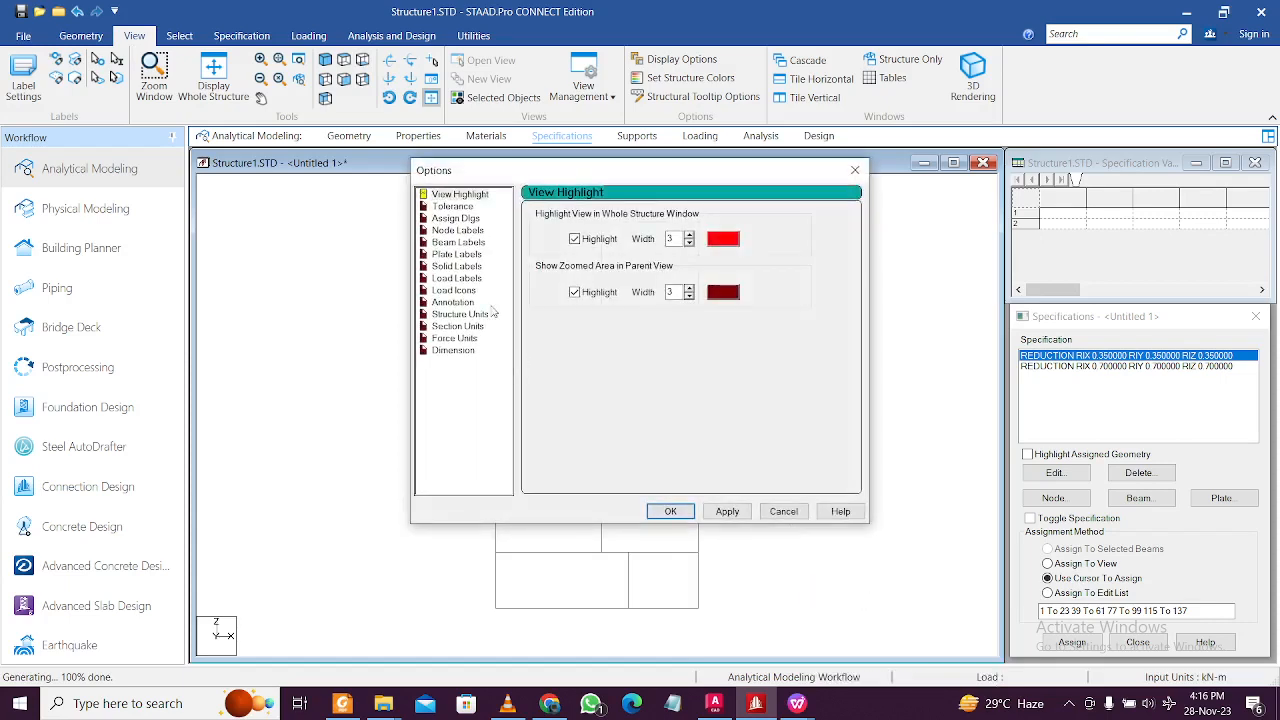
{"action": "left_click", "coordinate": [855, 170]}
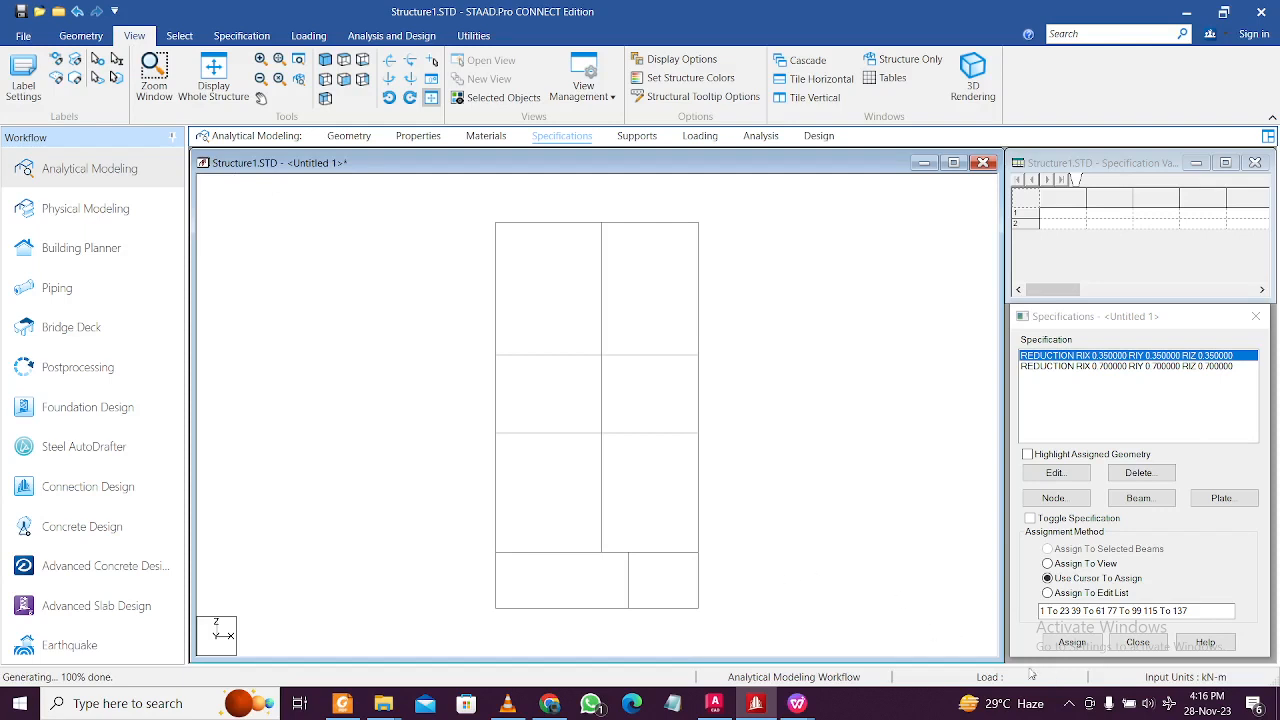
{"action": "left_click", "coordinate": [1068, 701]}
{"action": "left_click", "coordinate": [1066, 697]}
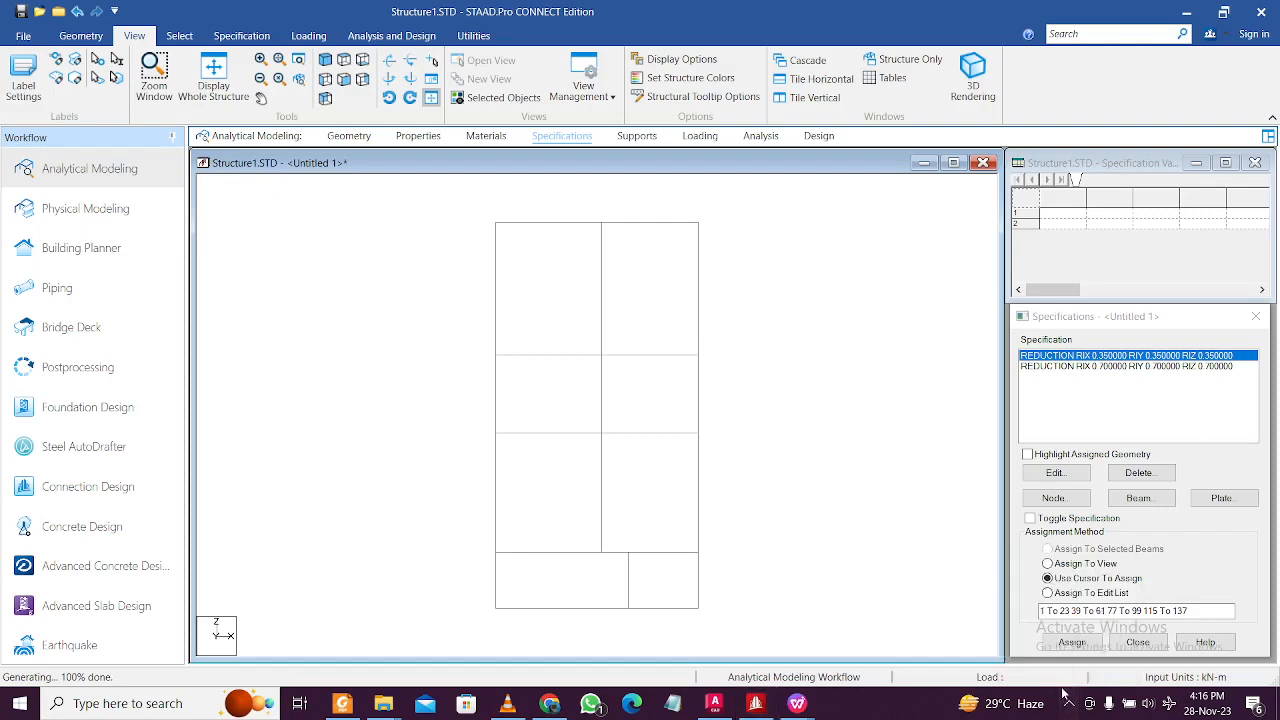
{"action": "left_click", "coordinate": [1068, 702]}
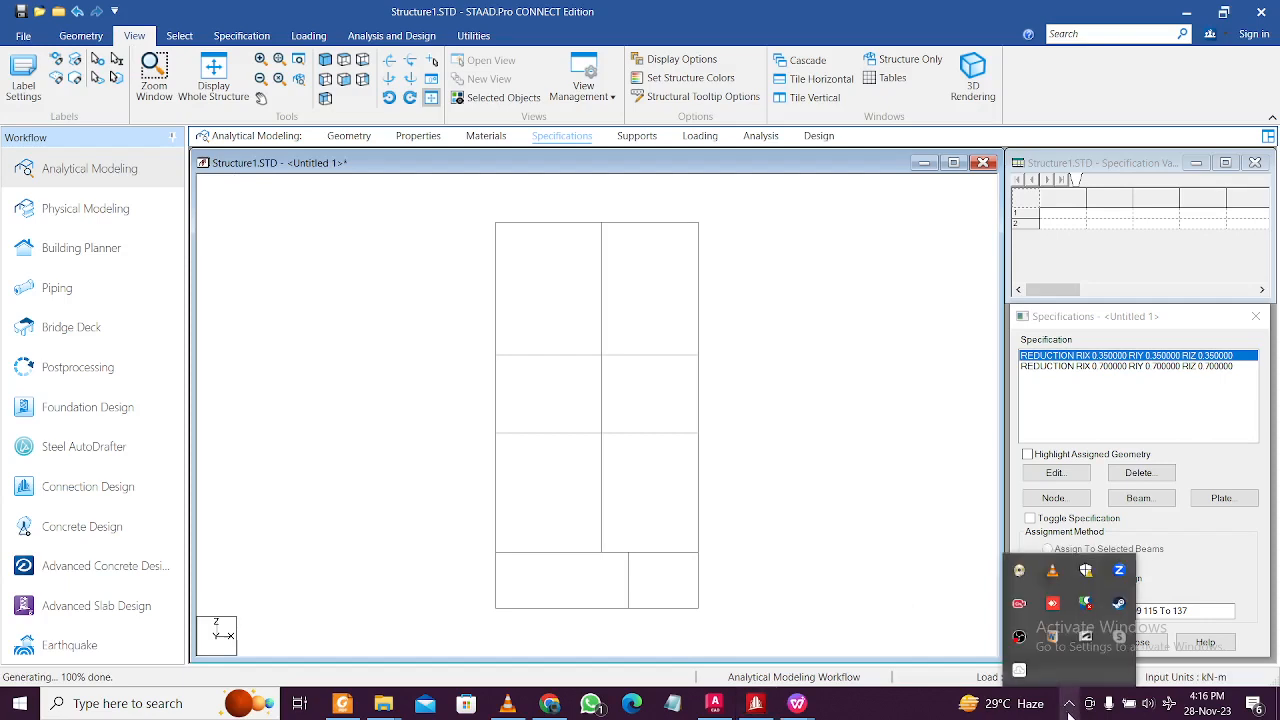
{"action": "left_click", "coordinate": [1068, 702]}
Step: Turn on the Beam Ends labels so member start and end positions are coloured in the floor plan view
{"action": "right_click", "coordinate": [906, 421]}
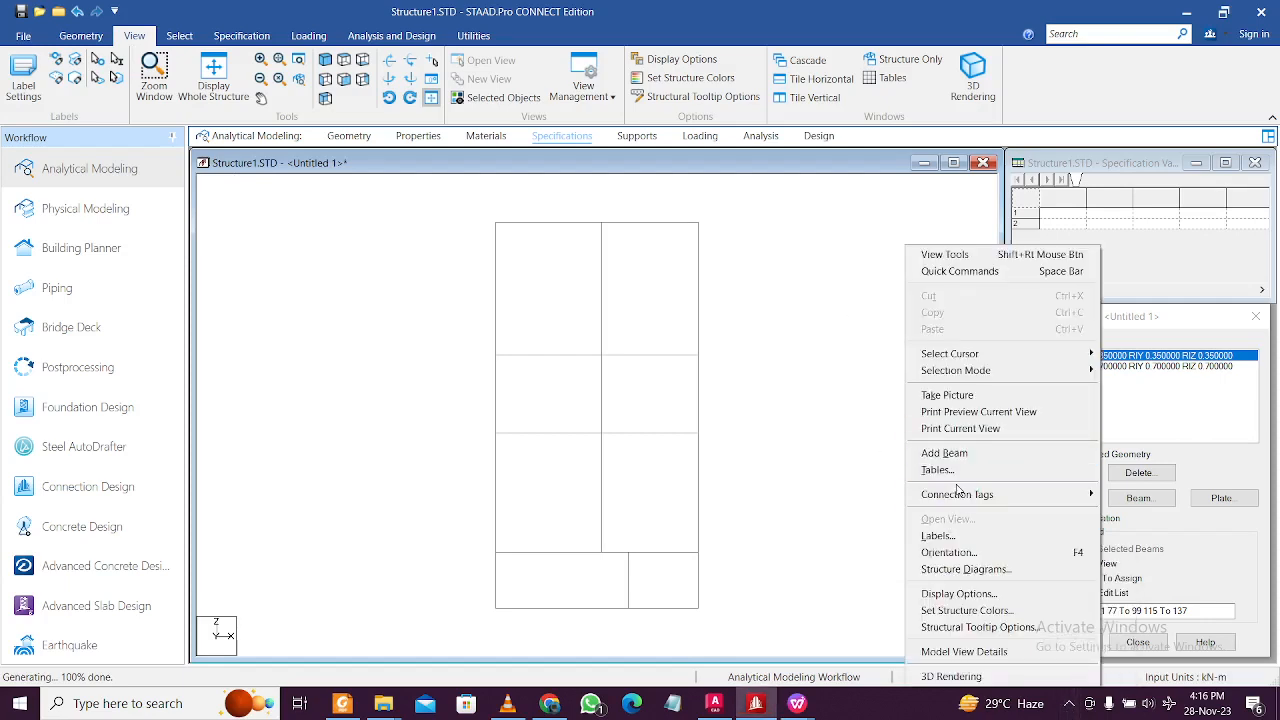
{"action": "left_click", "coordinate": [938, 536]}
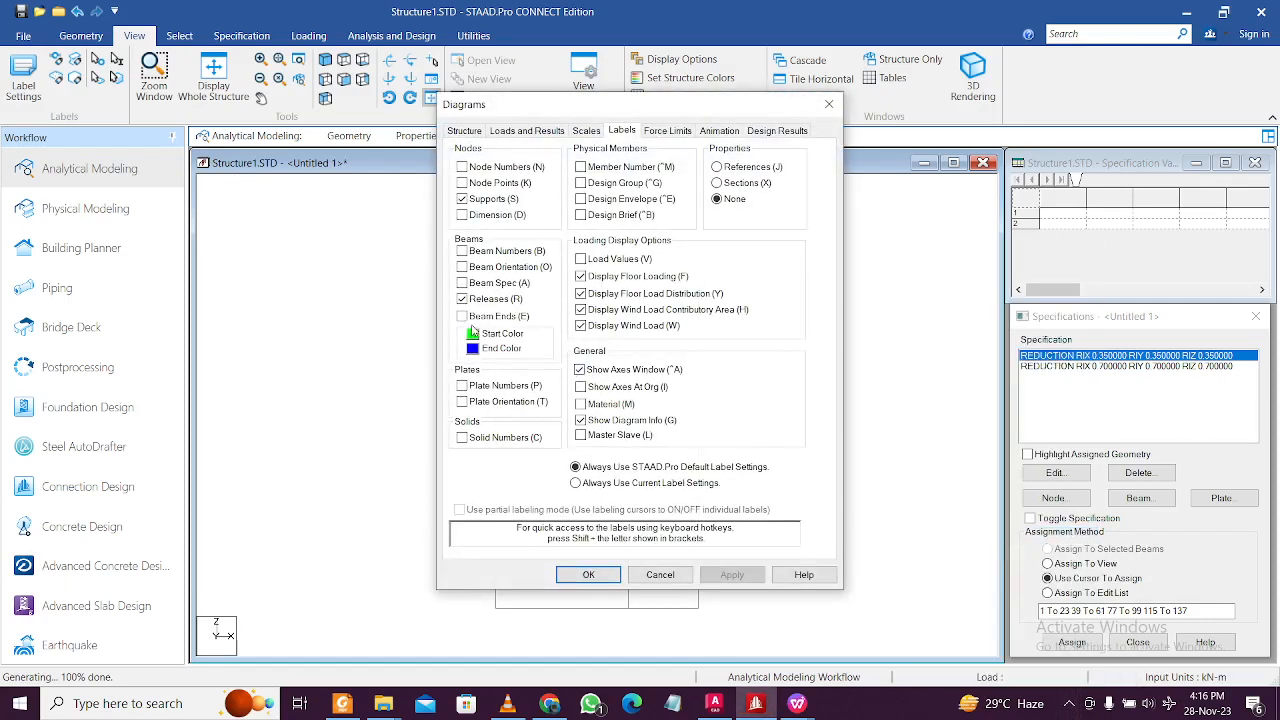
{"action": "left_click", "coordinate": [462, 316]}
{"action": "left_click", "coordinate": [732, 574]}
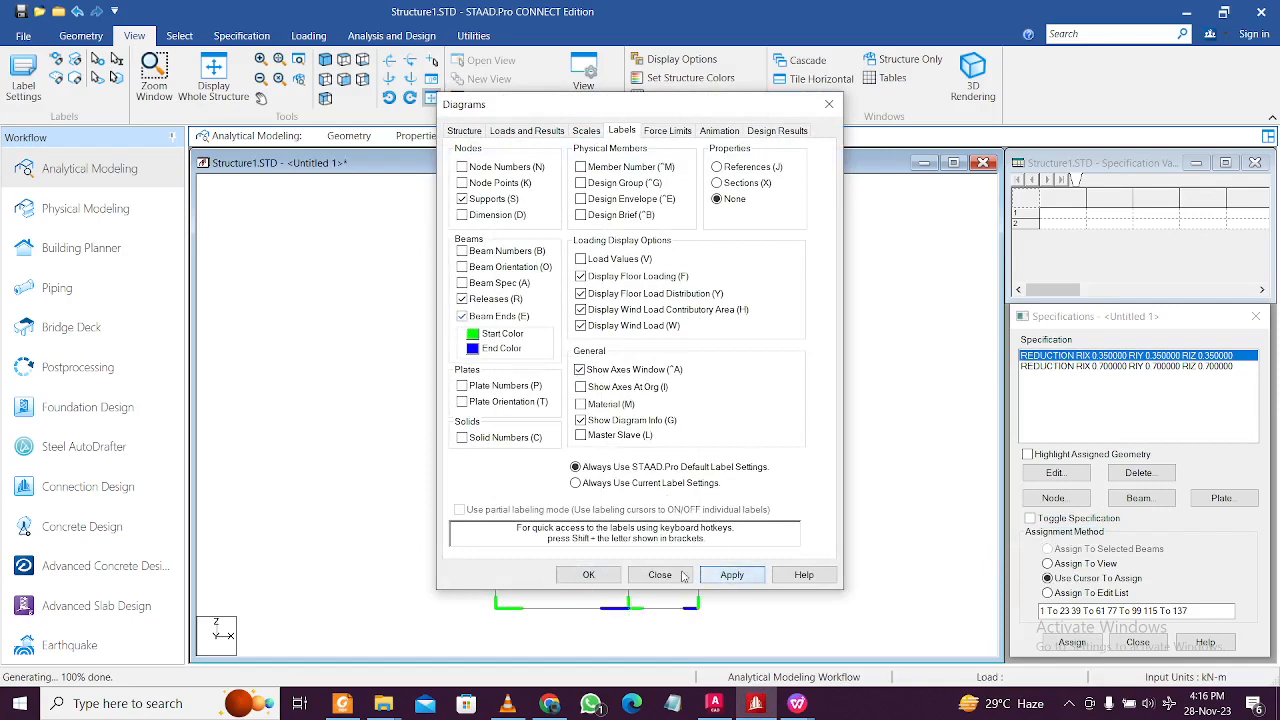
{"action": "left_click", "coordinate": [590, 574]}
{"action": "scroll", "coordinate": [623, 627], "scroll_direction": "up", "scroll_amount": 1}
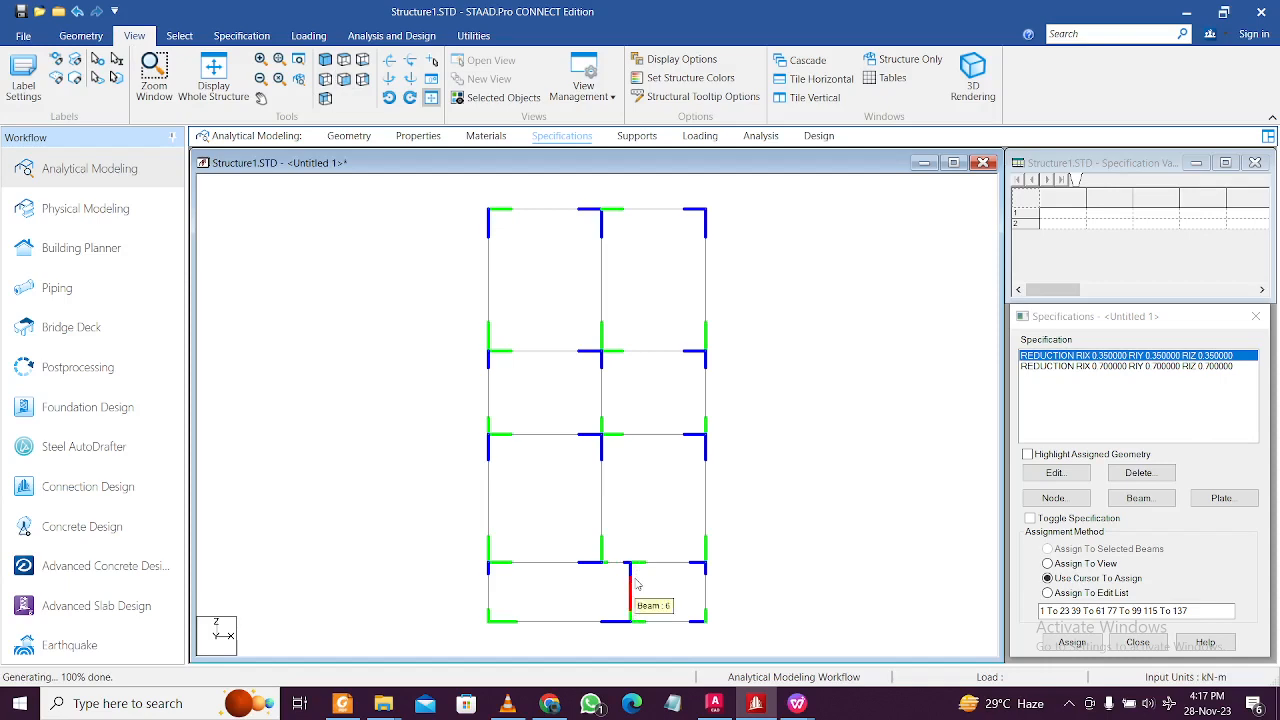
Step: Add a beam release specification at the End location with the MX, MY and MZ moments released
{"action": "left_click", "coordinate": [1152, 497]}
{"action": "left_click_drag", "start_coordinate": [1095, 330], "coordinate": [575, 258]}
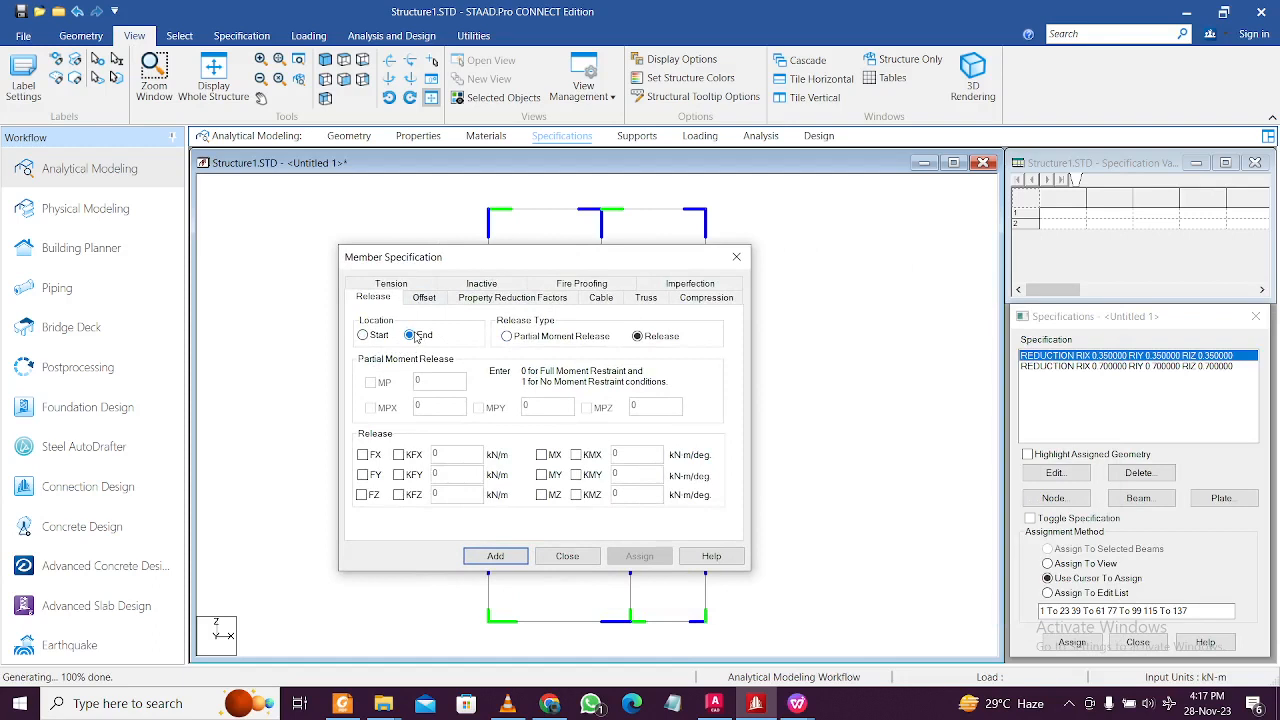
{"action": "left_click", "coordinate": [541, 454]}
{"action": "left_click", "coordinate": [541, 474]}
{"action": "left_click", "coordinate": [541, 494]}
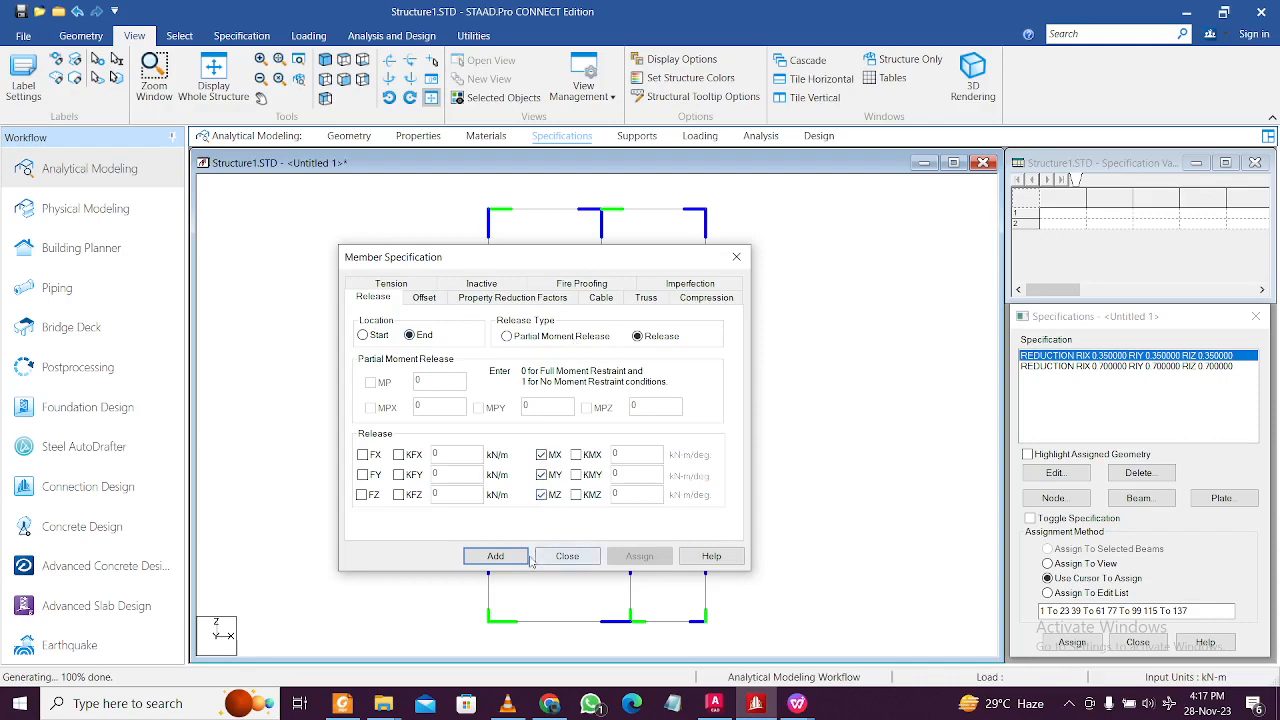
{"action": "left_click", "coordinate": [496, 556]}
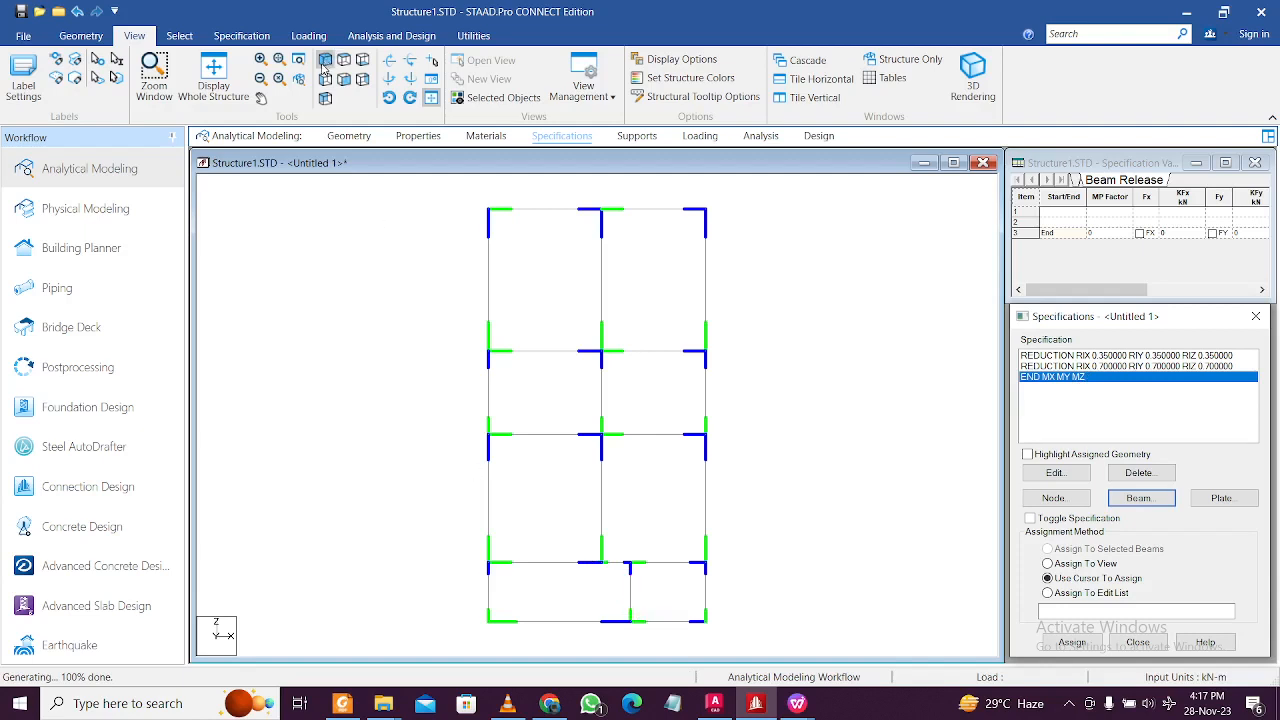
Step: Return from the isolated floor to the whole structure in isometric view
{"action": "left_click", "coordinate": [330, 304]}
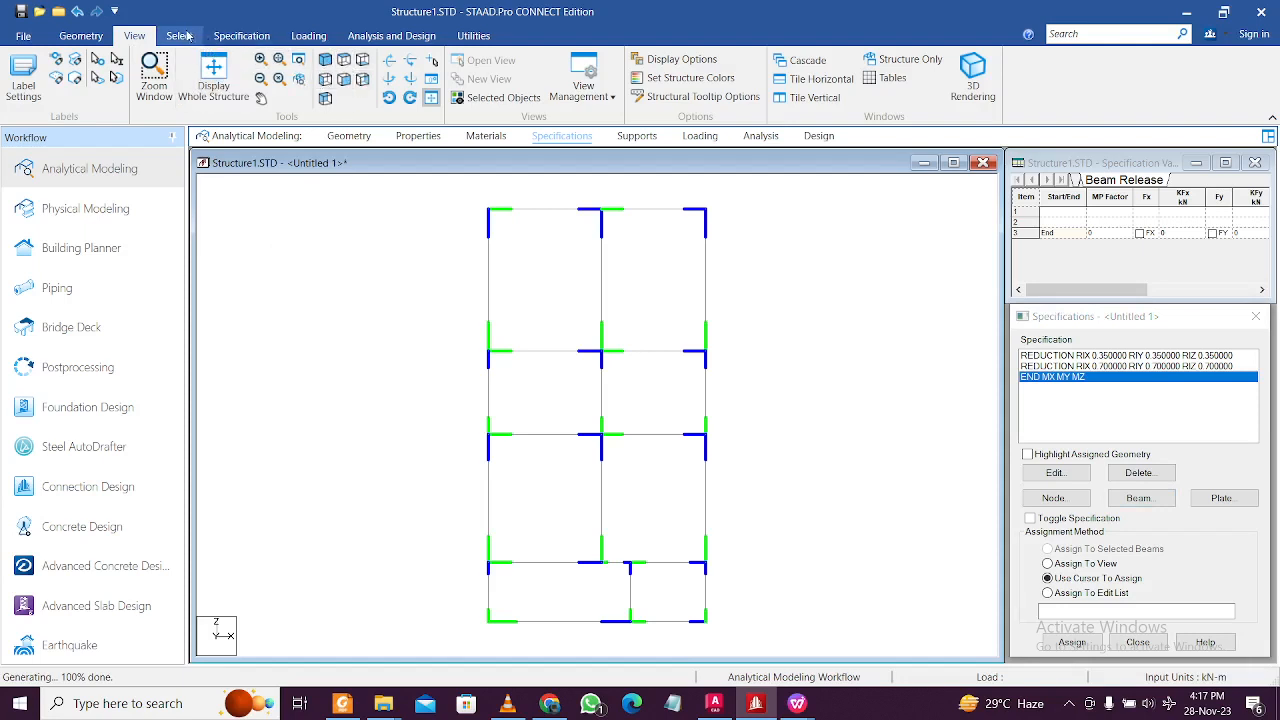
{"action": "left_click", "coordinate": [333, 64]}
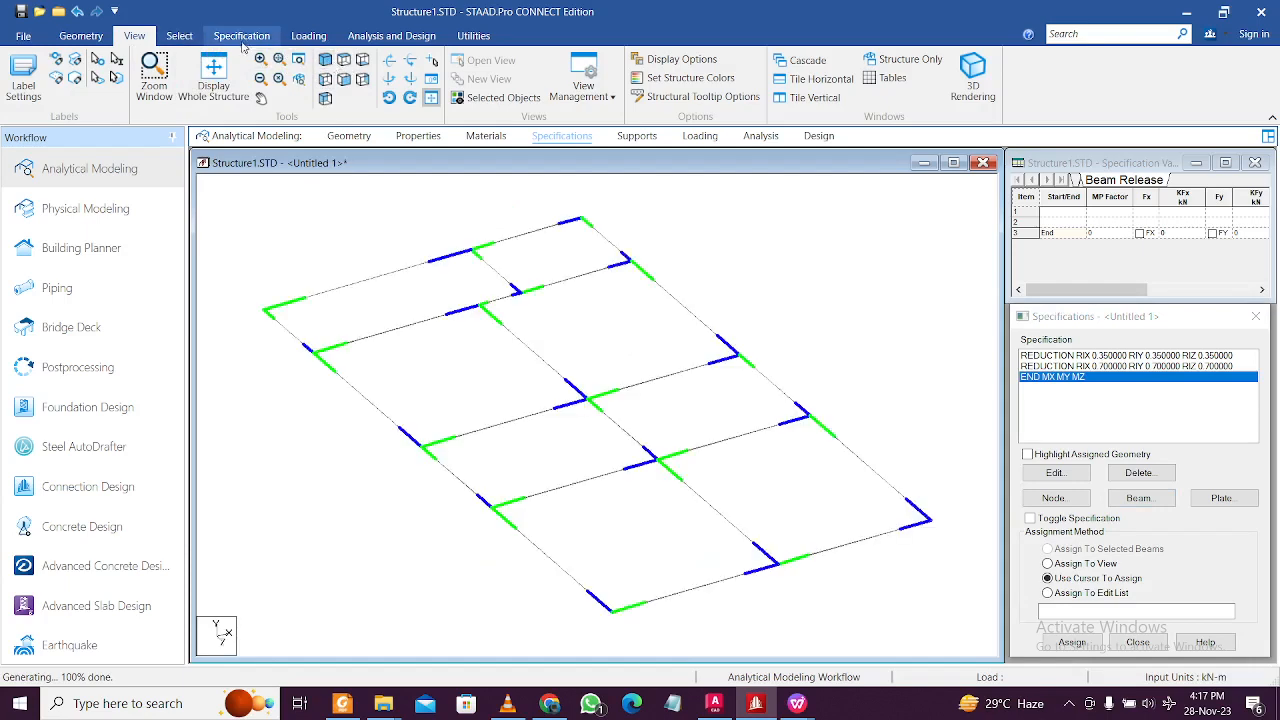
{"action": "left_click", "coordinate": [181, 37]}
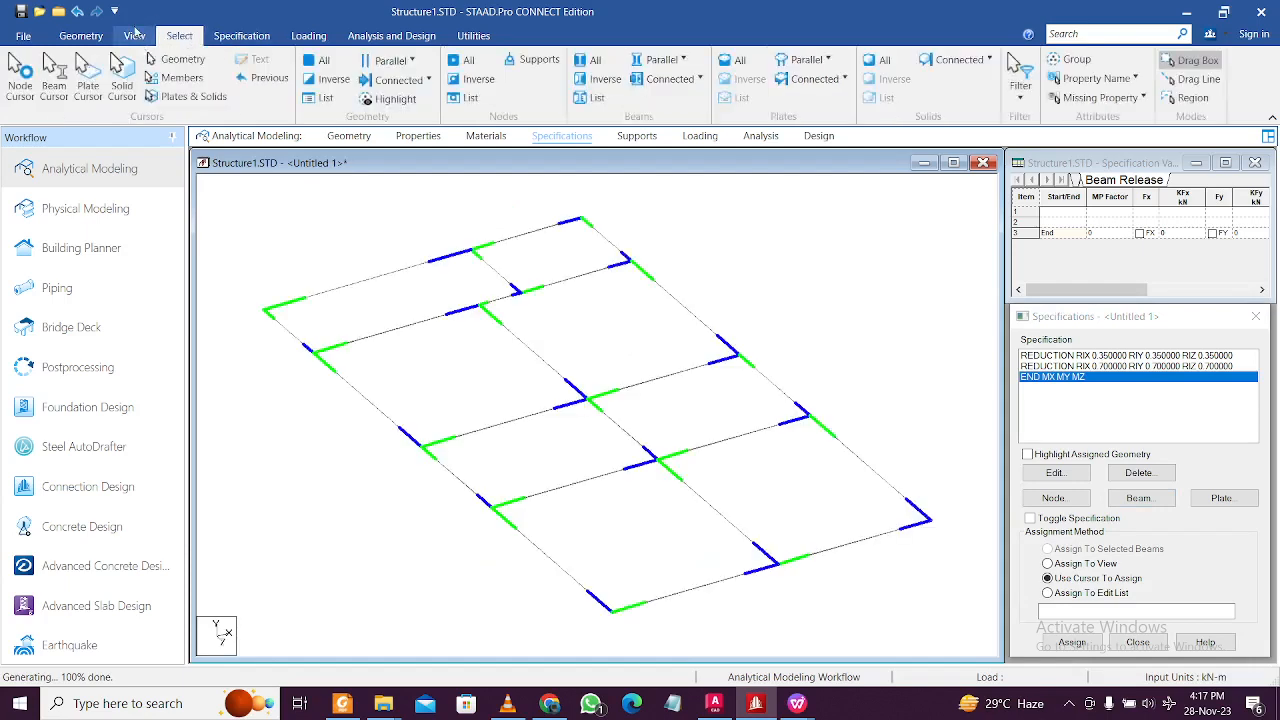
{"action": "left_click", "coordinate": [134, 36]}
{"action": "left_click", "coordinate": [212, 70]}
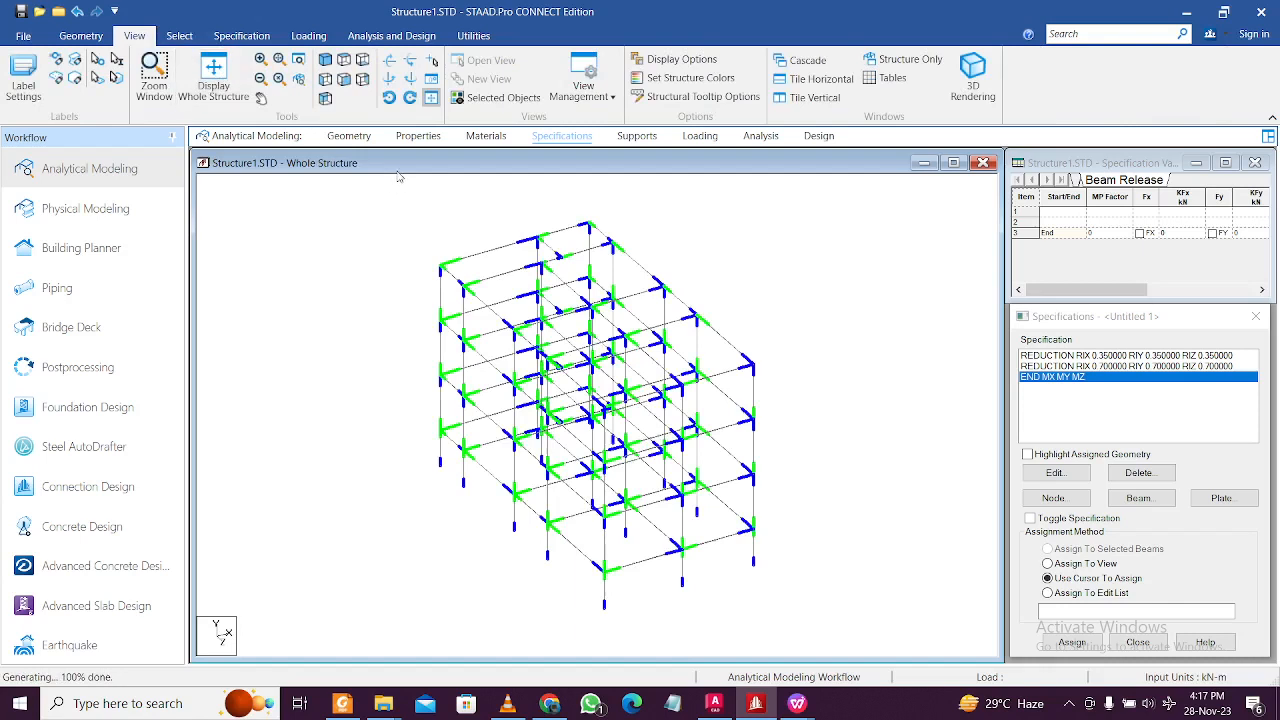
Step: Assign the END MX MY MZ release to the short secondary beam in the narrow end bay on every floor
{"action": "left_click", "coordinate": [362, 61]}
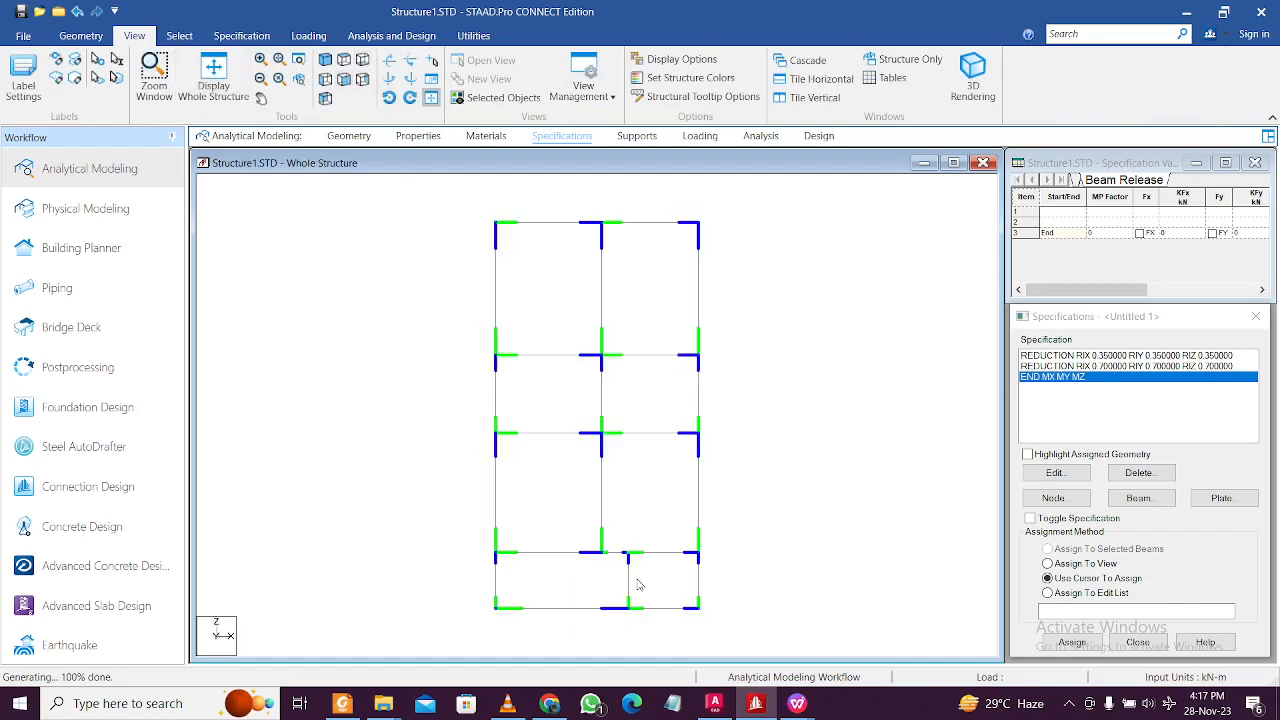
{"action": "left_click_drag", "start_coordinate": [648, 578], "coordinate": [608, 574]}
{"action": "left_click", "coordinate": [629, 578]}
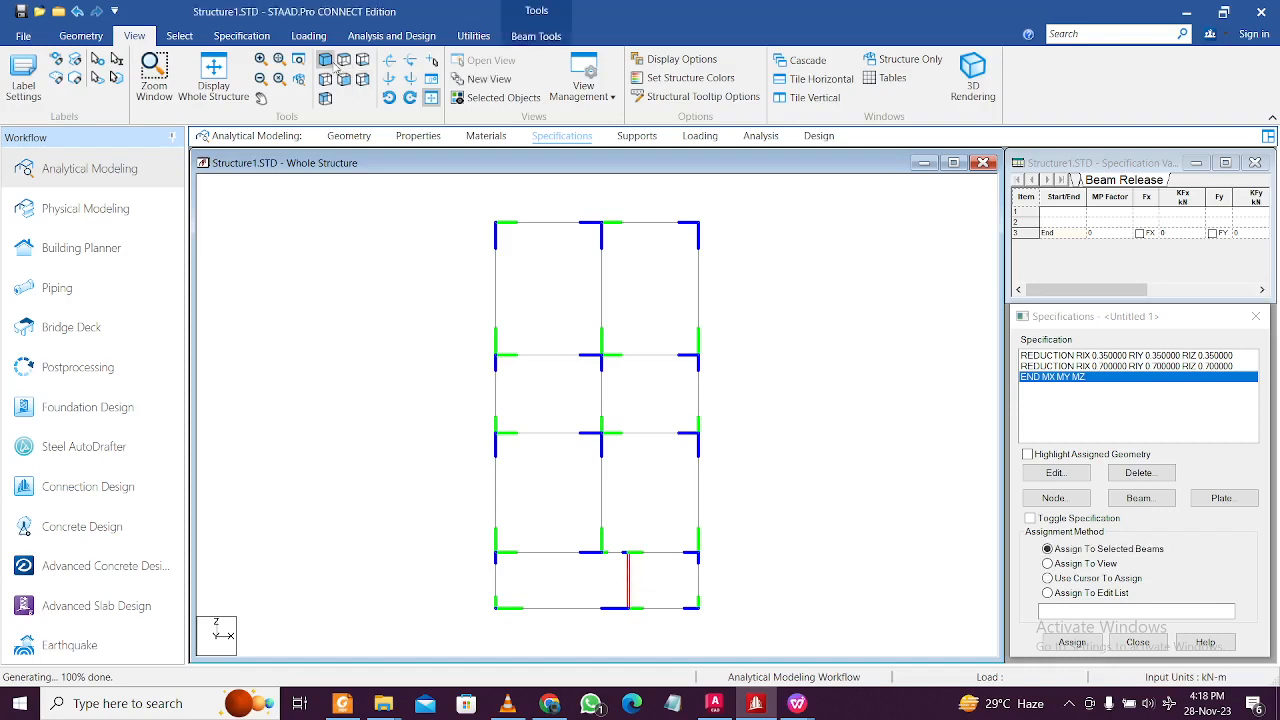
{"action": "left_click", "coordinate": [325, 60]}
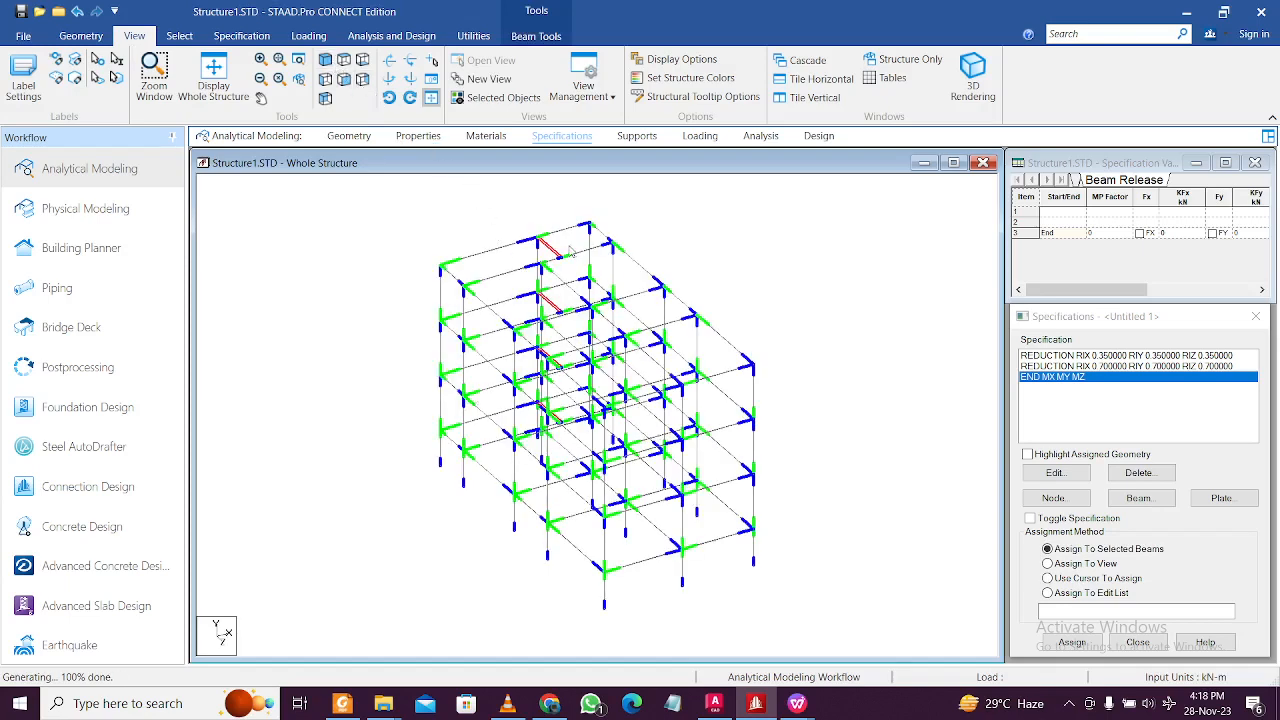
{"action": "left_click", "coordinate": [1075, 642]}
{"action": "left_click", "coordinate": [1063, 533]}
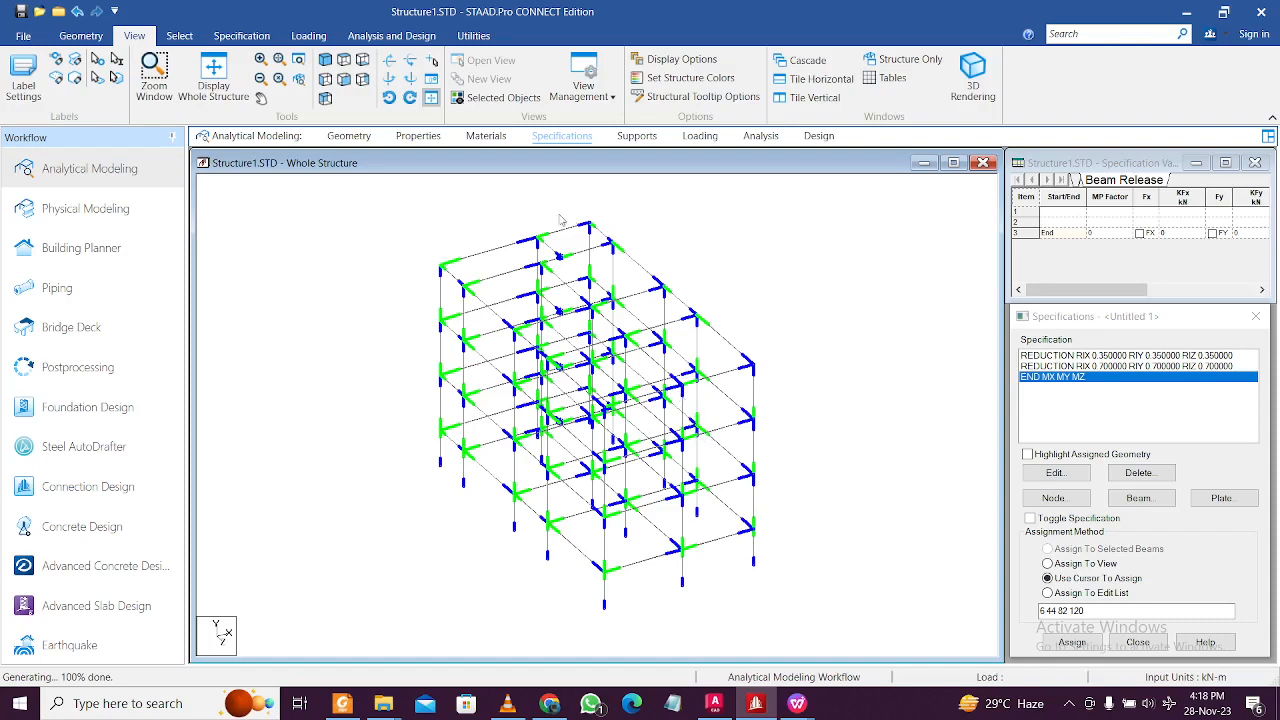
Step: Create a fixed support with all translations and rotations restrained
{"action": "left_click", "coordinate": [636, 136]}
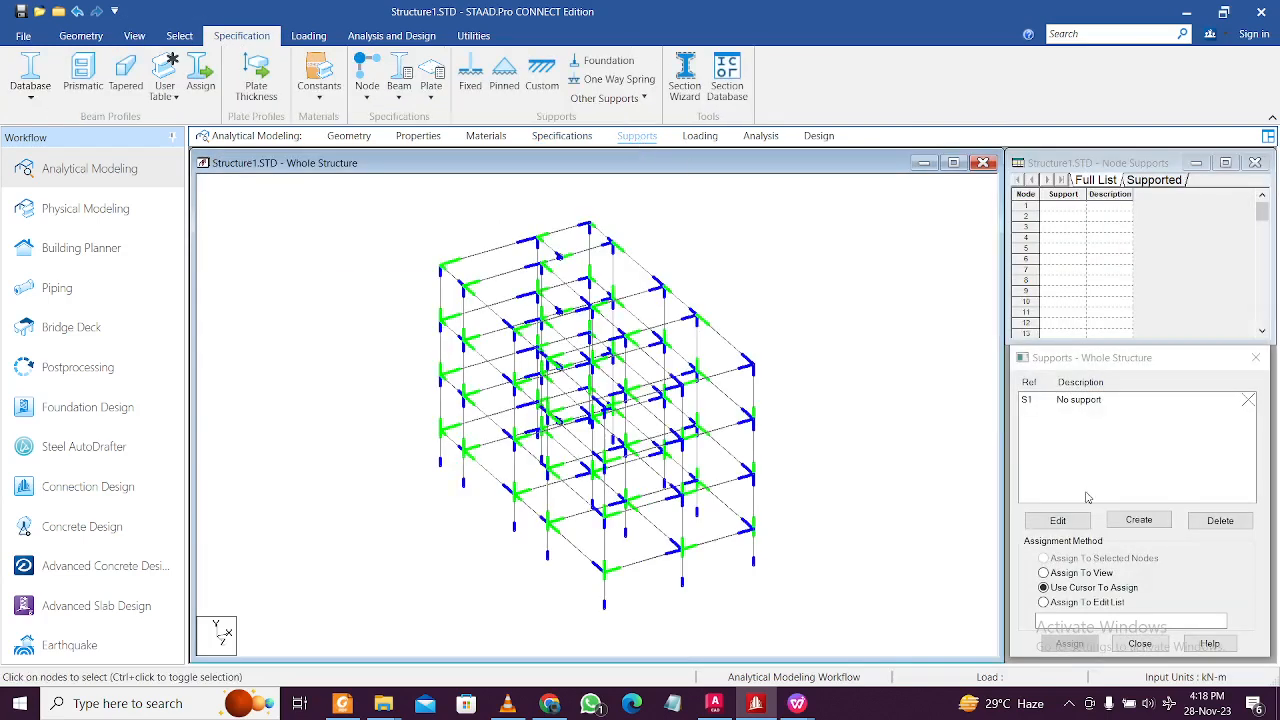
{"action": "left_click", "coordinate": [1140, 521]}
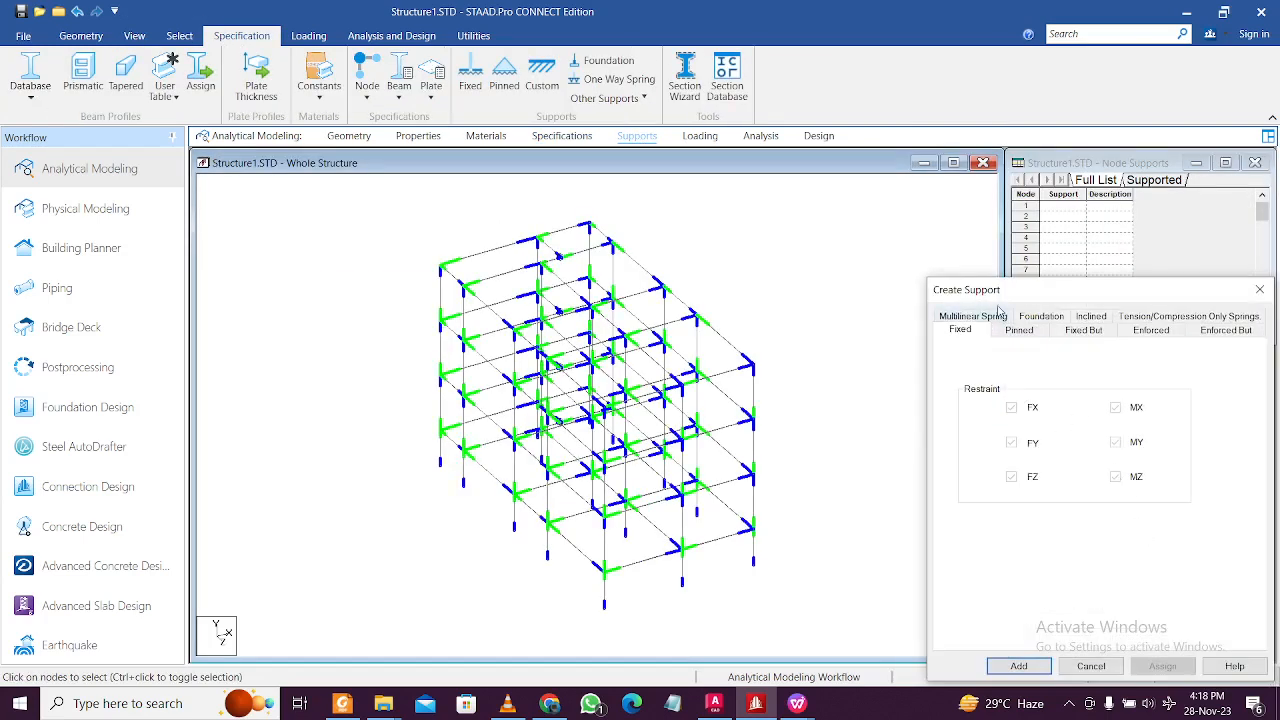
{"action": "left_click_drag", "start_coordinate": [1061, 295], "coordinate": [1025, 227]}
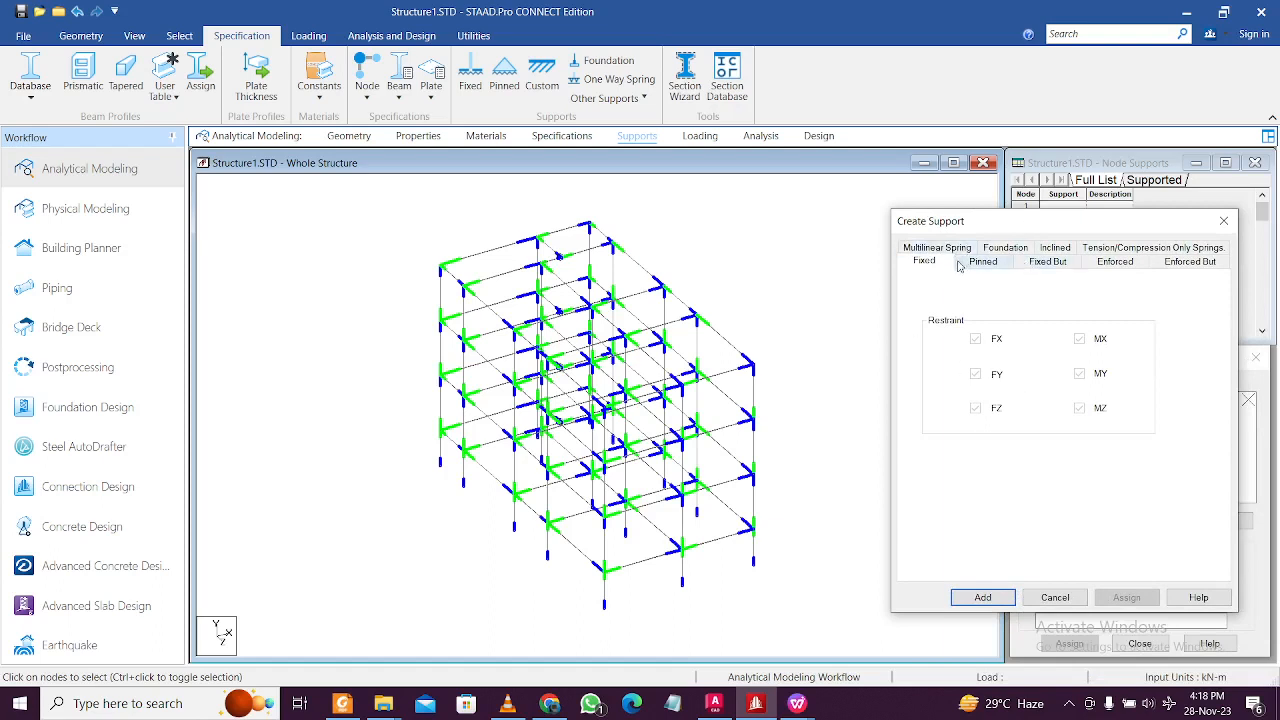
{"action": "left_click", "coordinate": [983, 597]}
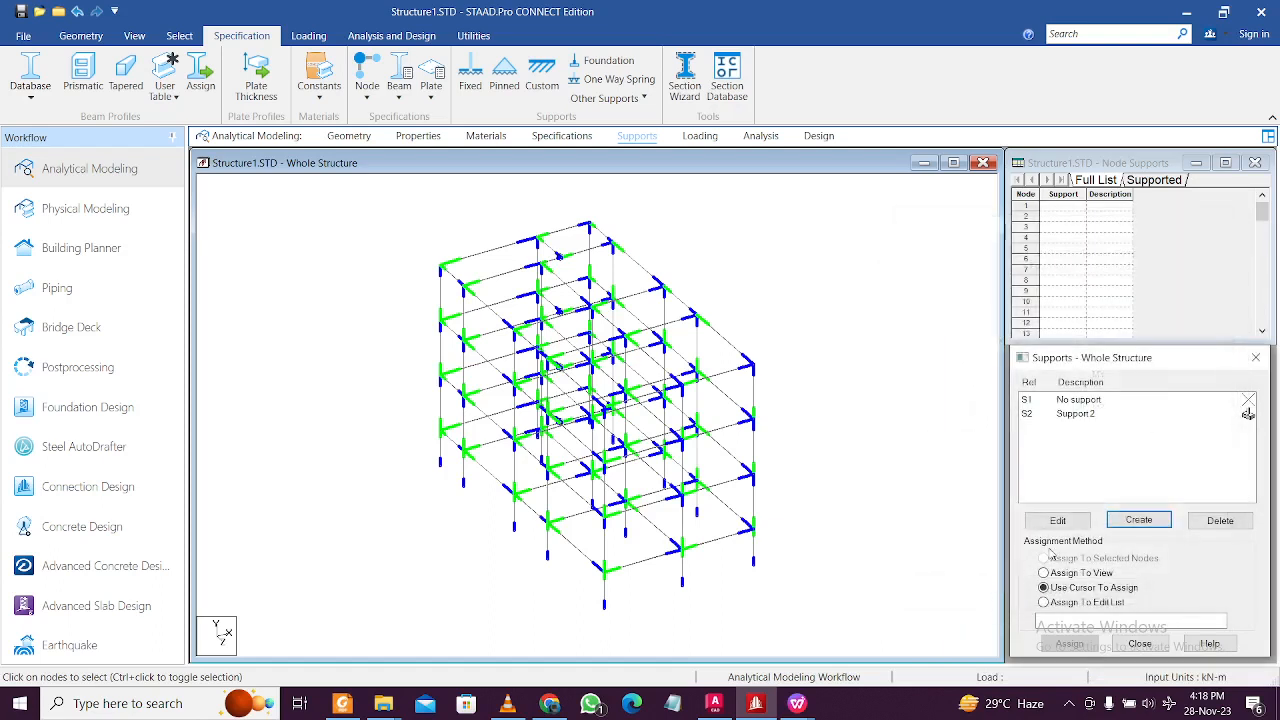
Step: Assign the fixed support to all the column base nodes, selecting them in an elevation view, and return to isometric
{"action": "left_click", "coordinate": [1089, 414]}
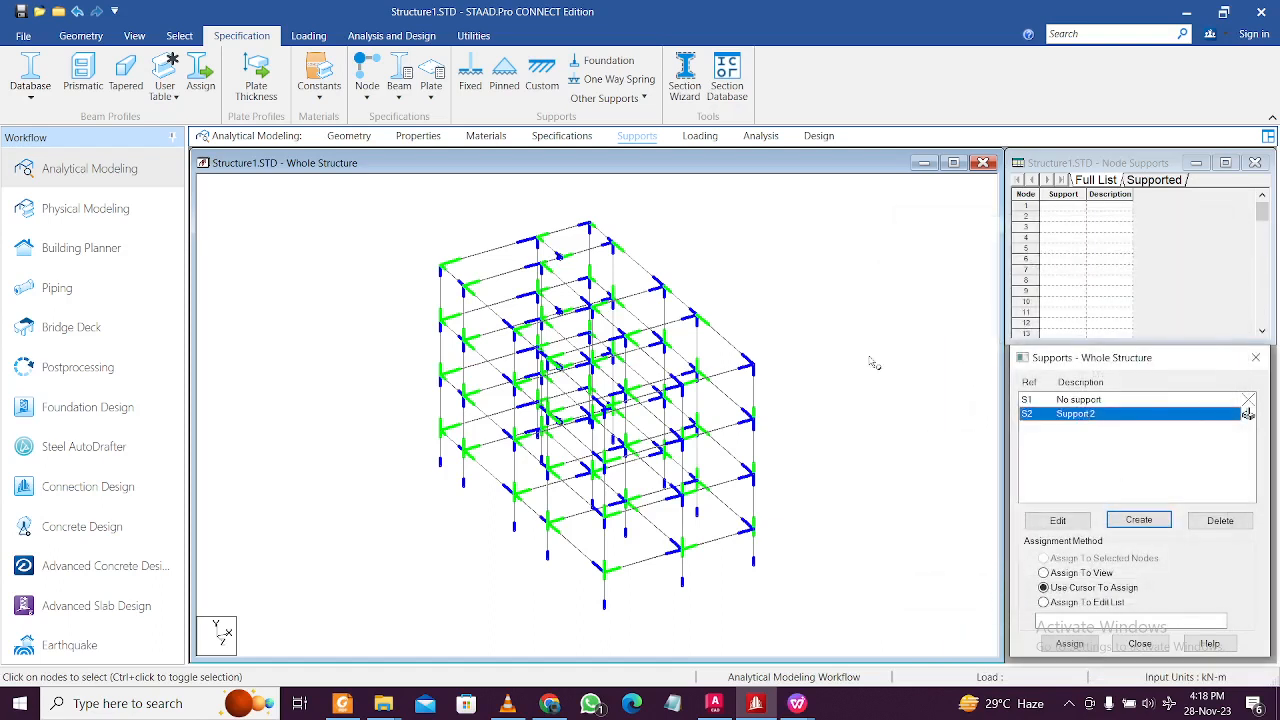
{"action": "left_click", "coordinate": [134, 35]}
{"action": "left_click", "coordinate": [343, 79]}
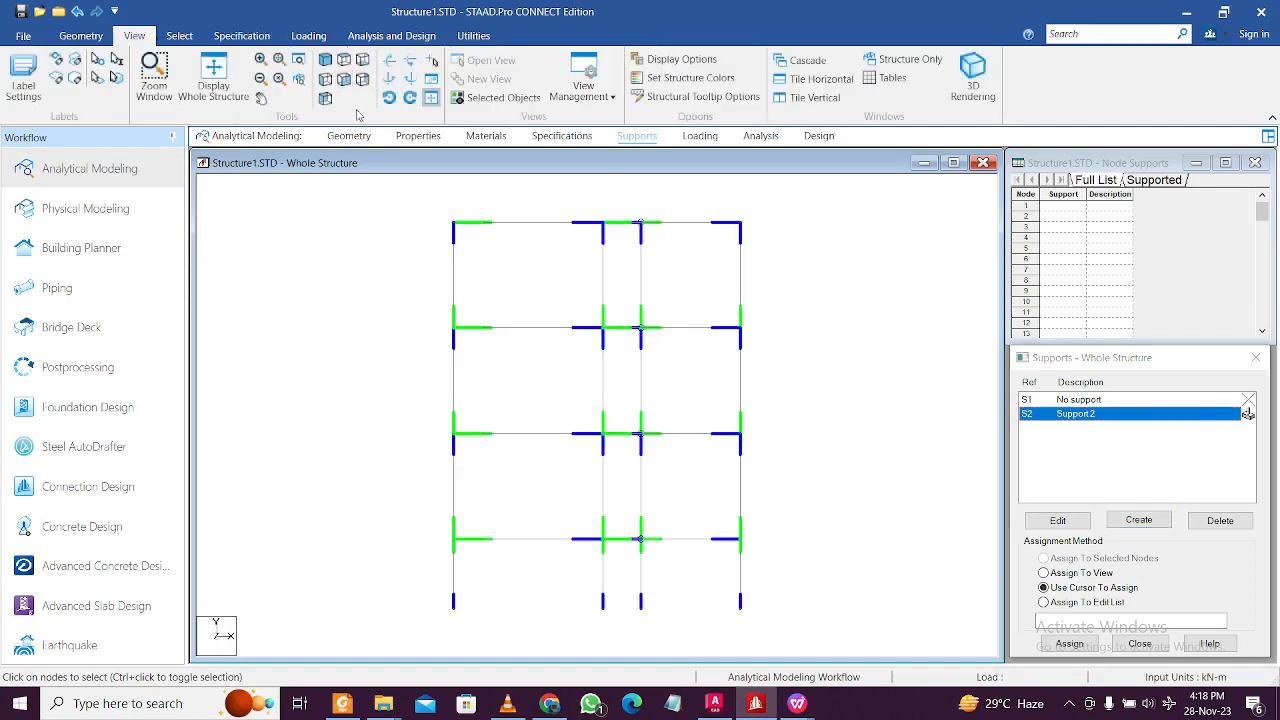
{"action": "left_click_drag", "start_coordinate": [433, 589], "coordinate": [816, 636]}
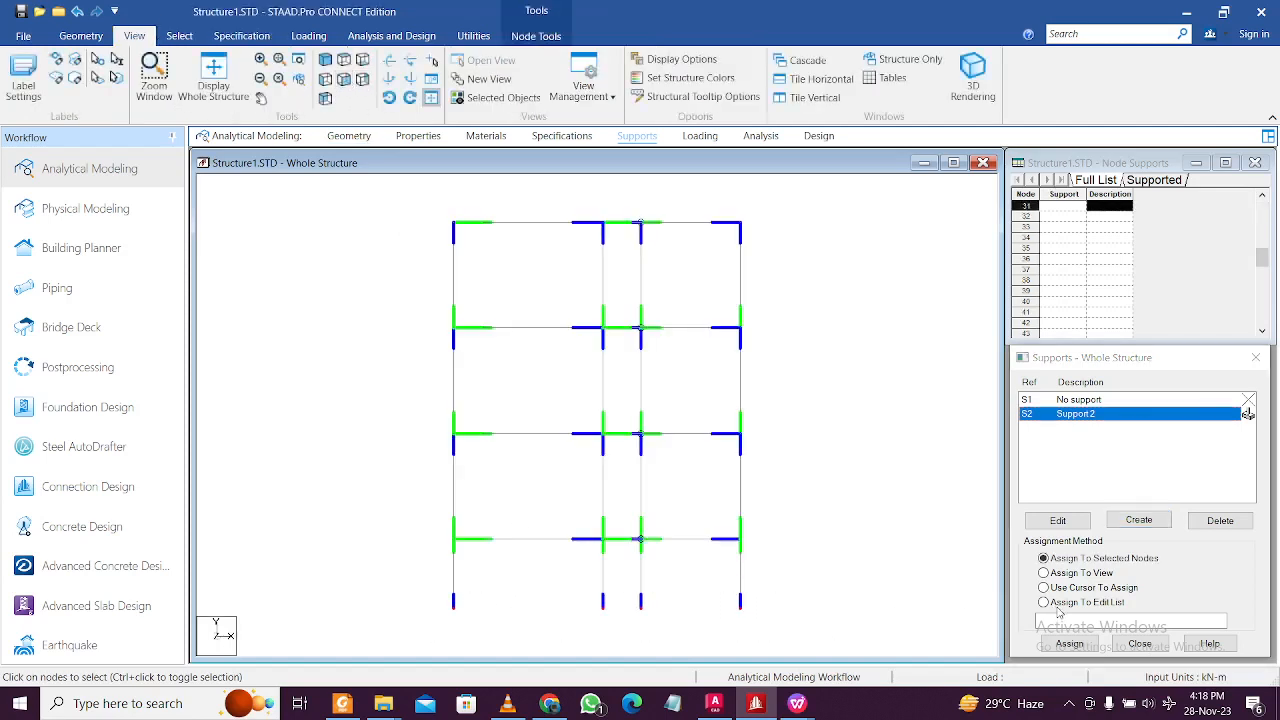
{"action": "left_click", "coordinate": [1066, 644]}
{"action": "left_click", "coordinate": [1150, 552]}
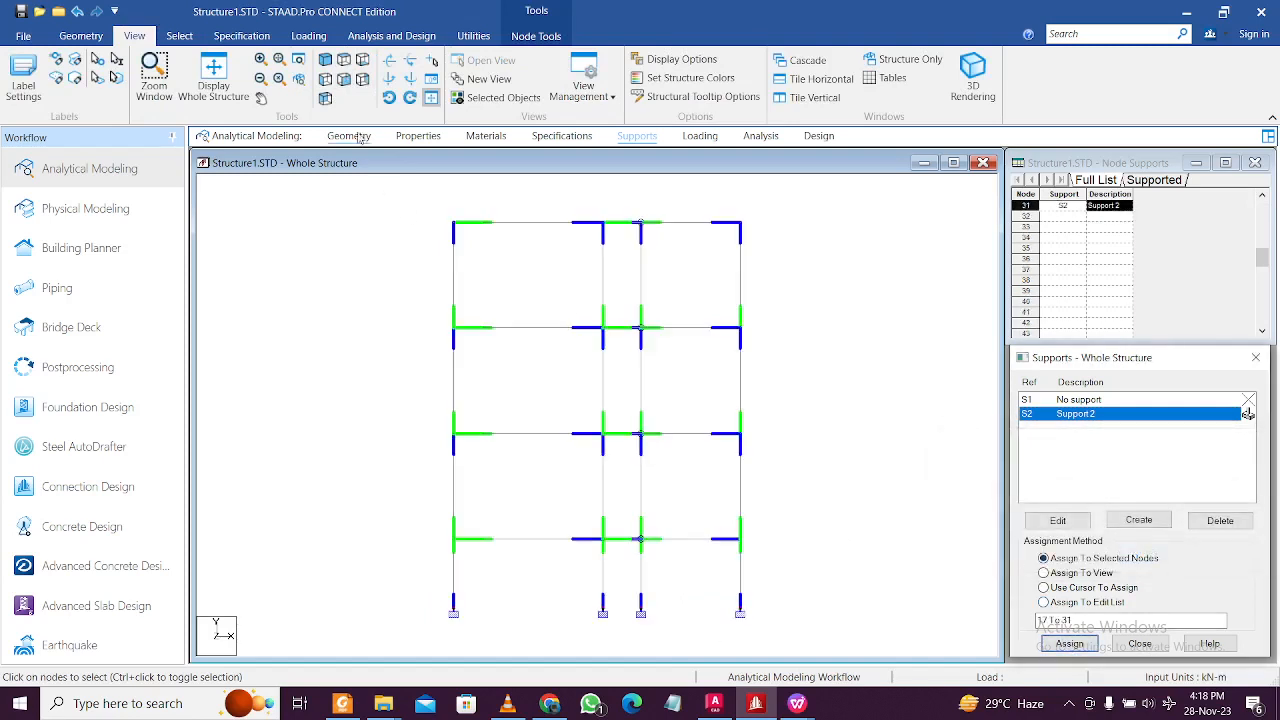
{"action": "left_click", "coordinate": [325, 62]}
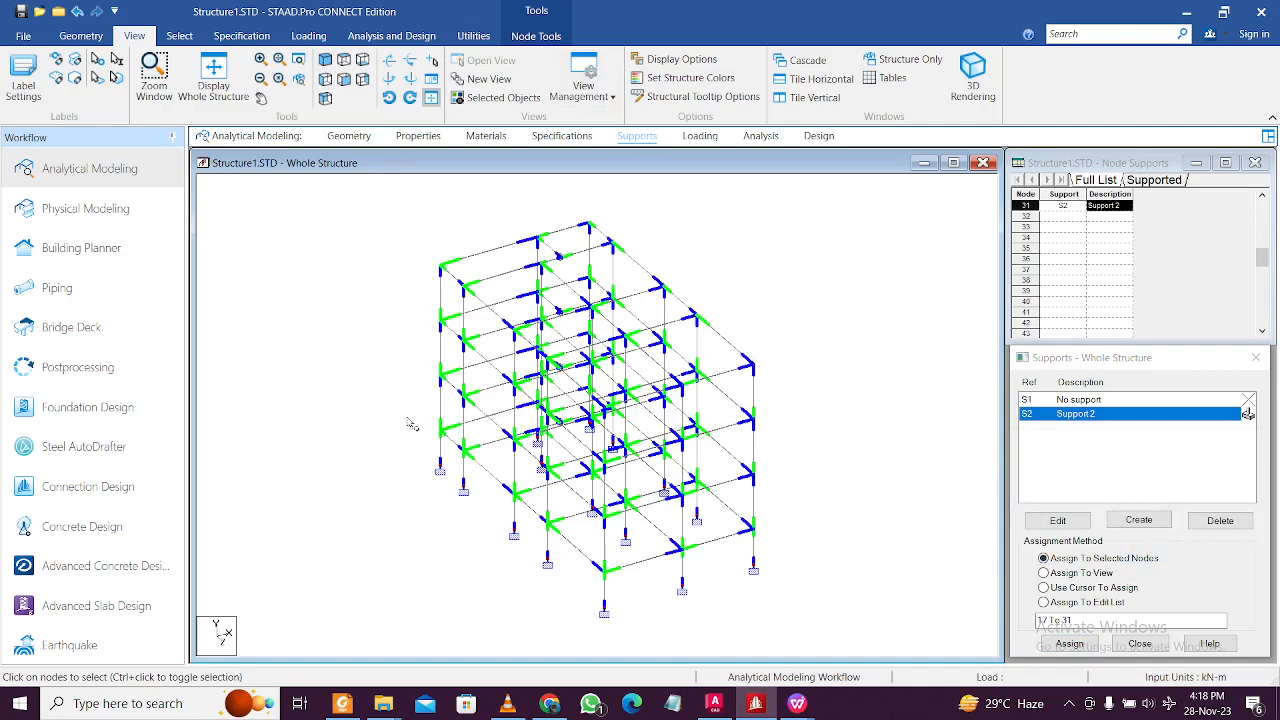
Step: Start a new seismic definition of type Indian IS 1893-2016 and bring up its seismic parameters dialog
{"action": "left_click", "coordinate": [702, 136]}
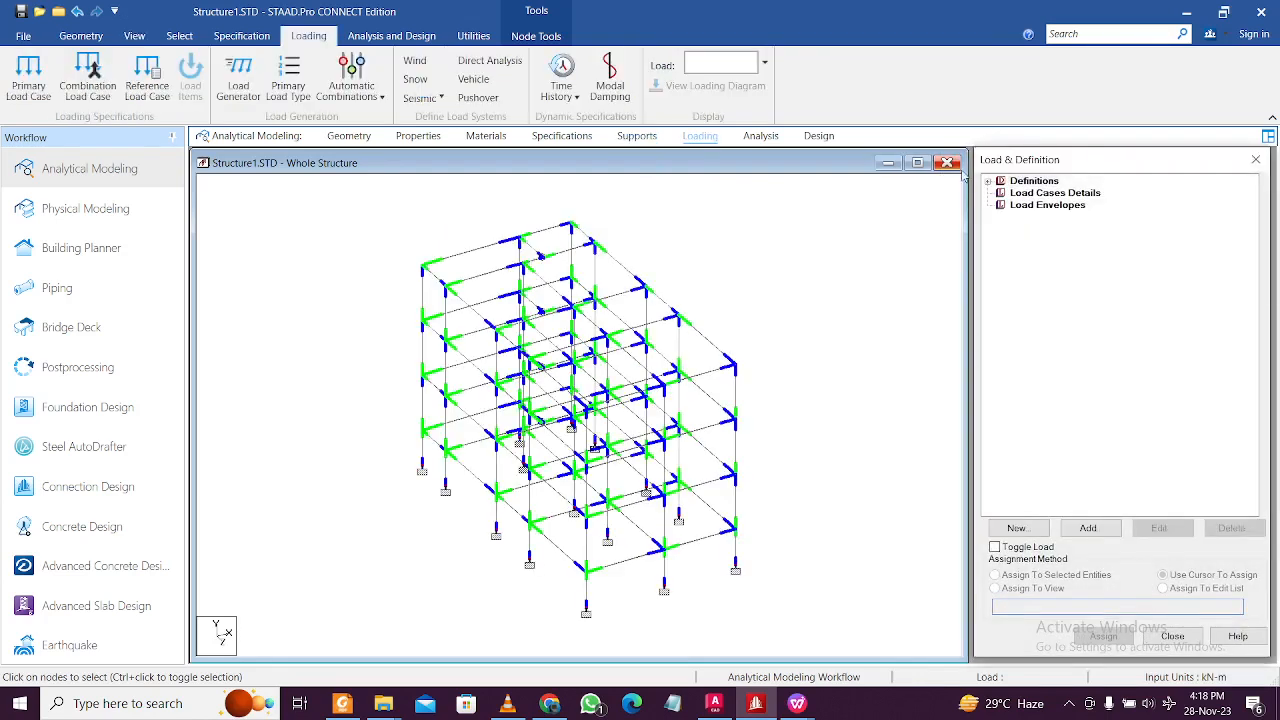
{"action": "left_click", "coordinate": [997, 182]}
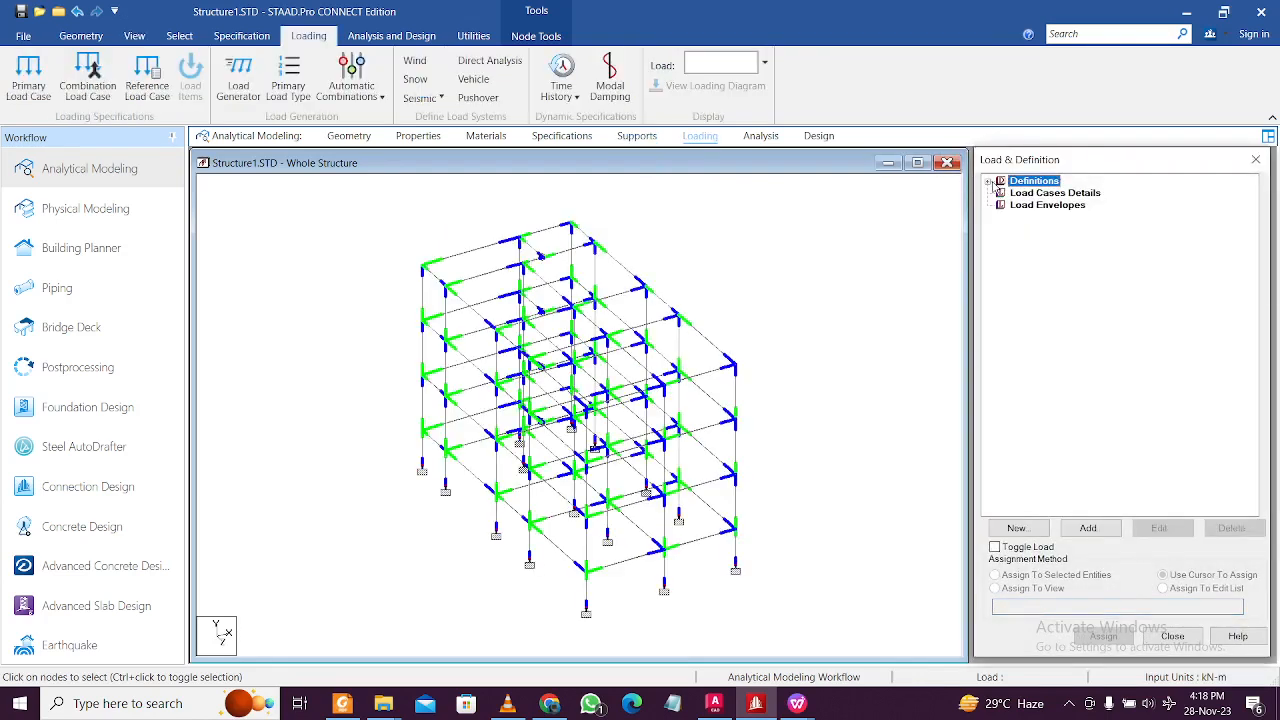
{"action": "left_click", "coordinate": [989, 183]}
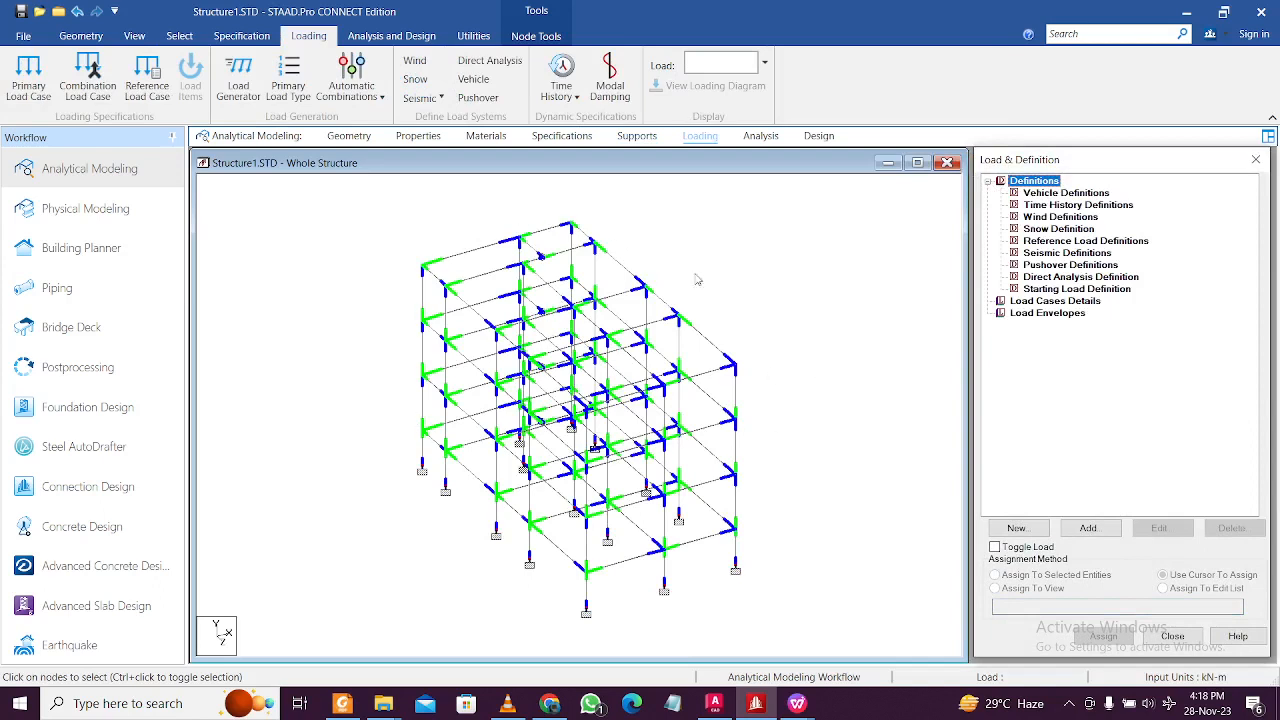
{"action": "left_click", "coordinate": [1054, 254]}
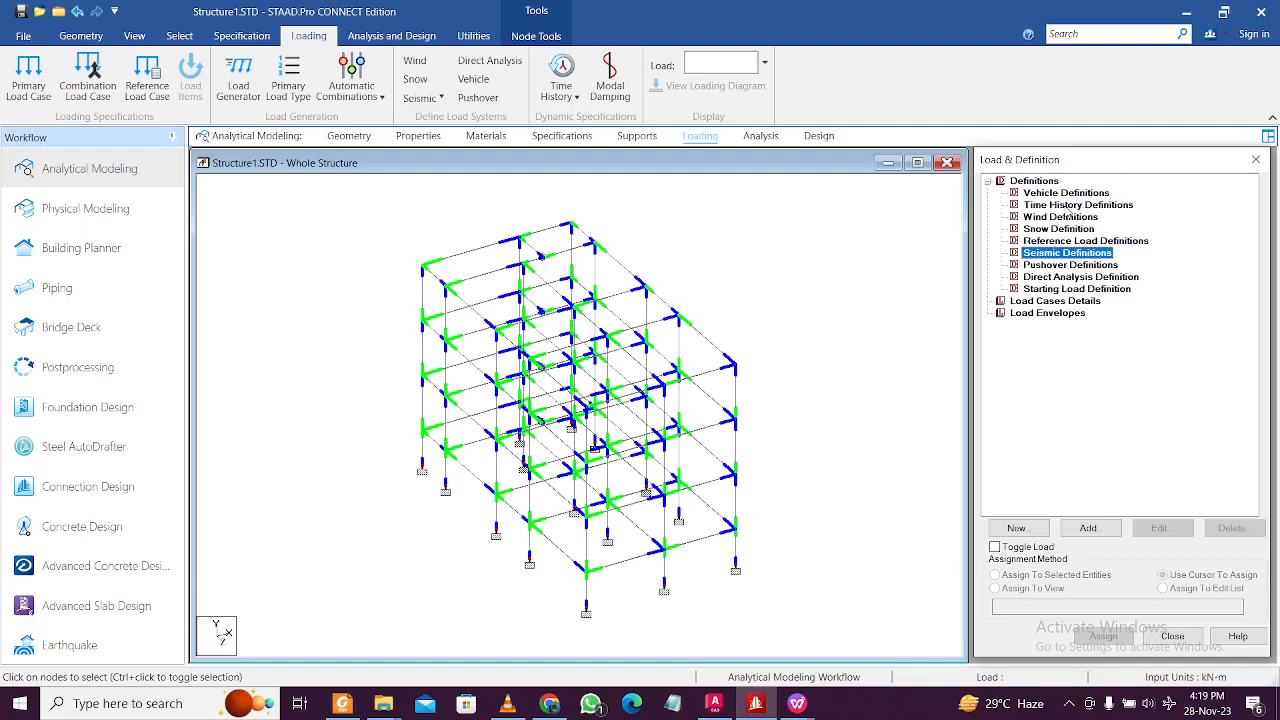
{"action": "left_click", "coordinate": [1088, 528]}
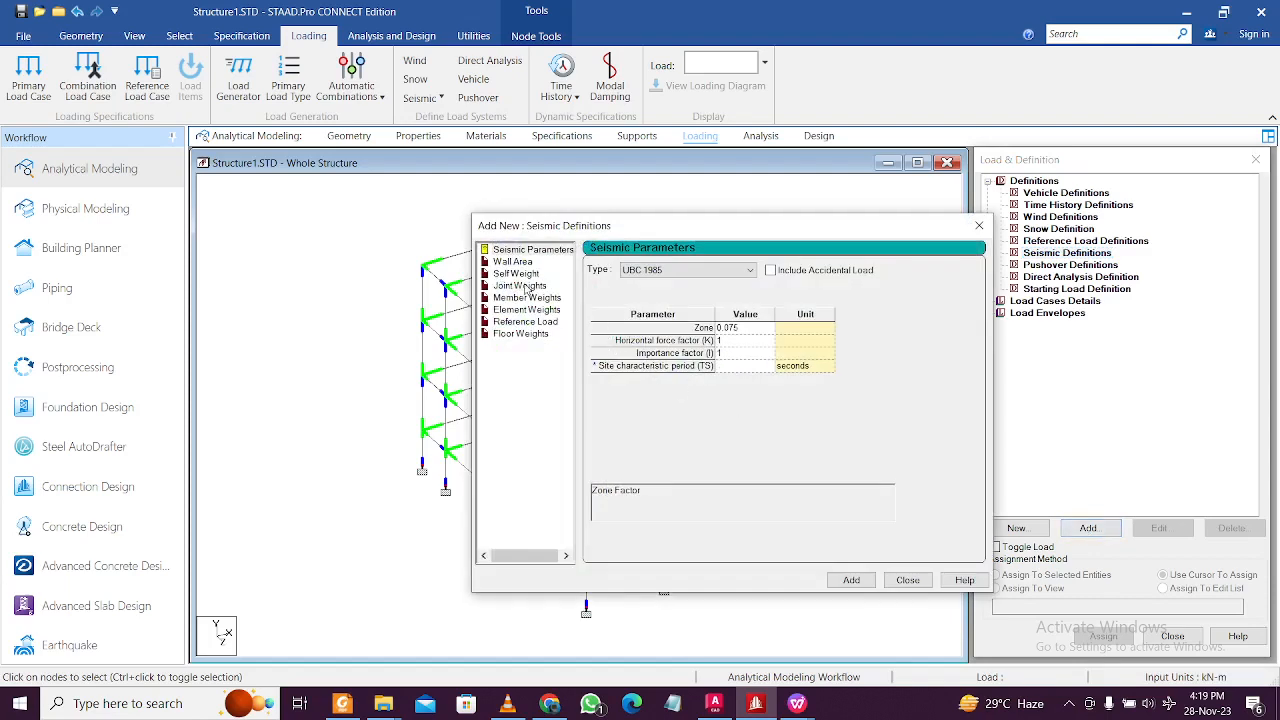
{"action": "left_click", "coordinate": [690, 270]}
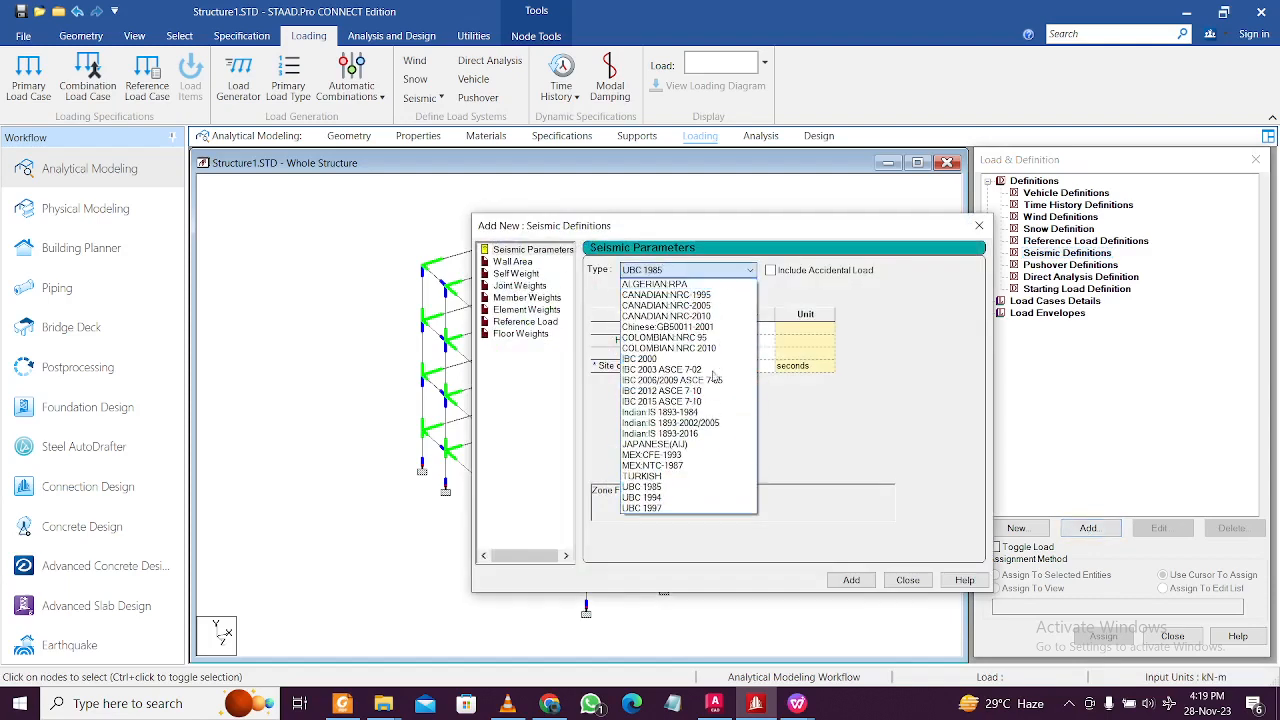
{"action": "left_click", "coordinate": [710, 433]}
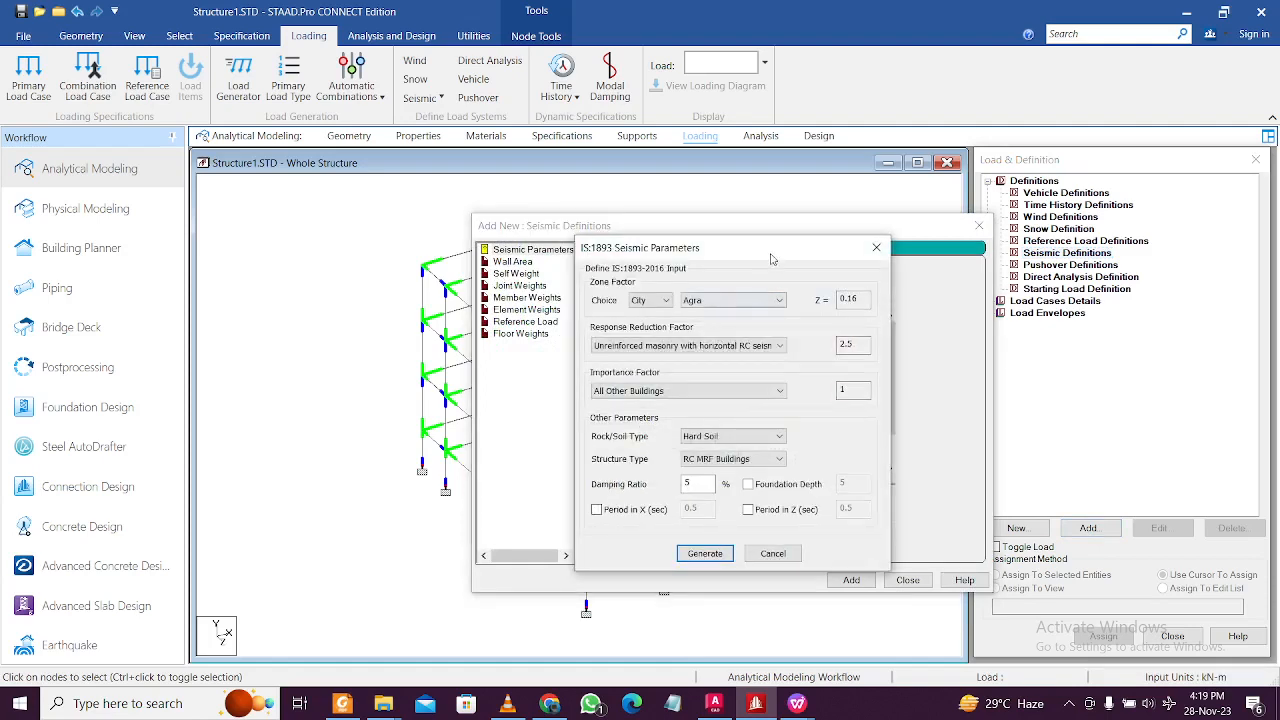
{"action": "left_click_drag", "start_coordinate": [772, 252], "coordinate": [680, 247]}
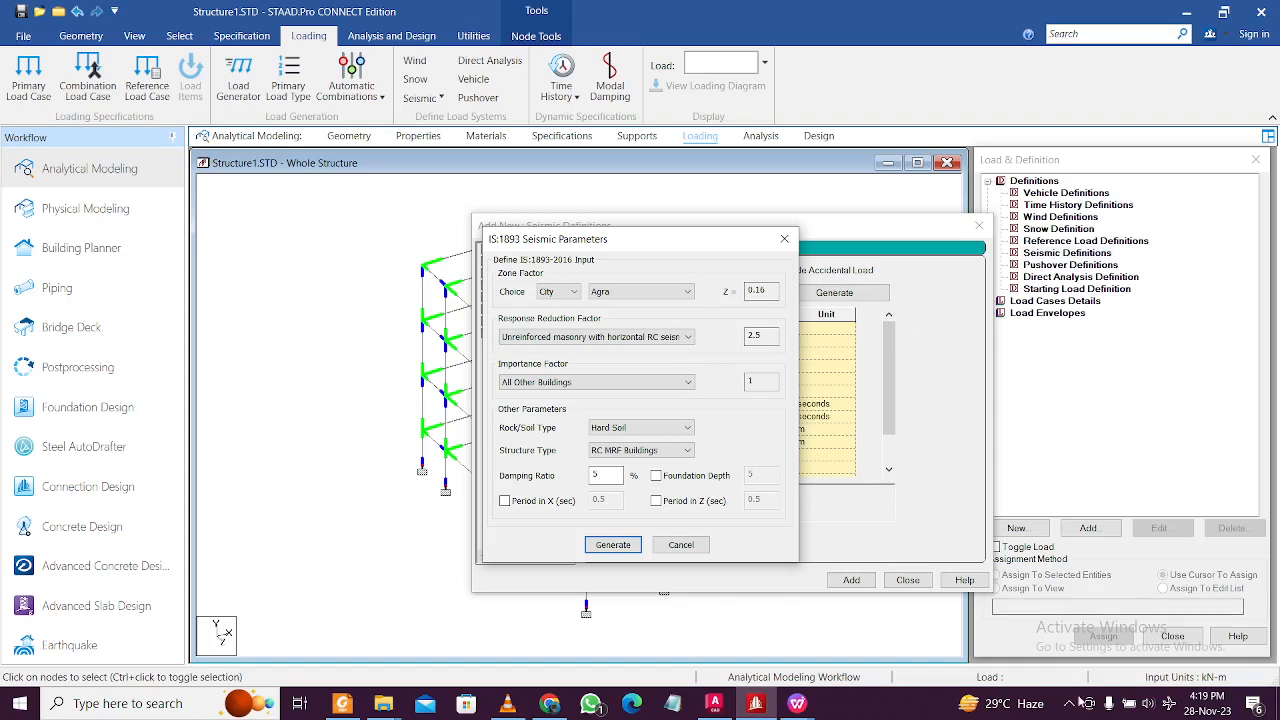
{"action": "left_click", "coordinate": [1069, 703]}
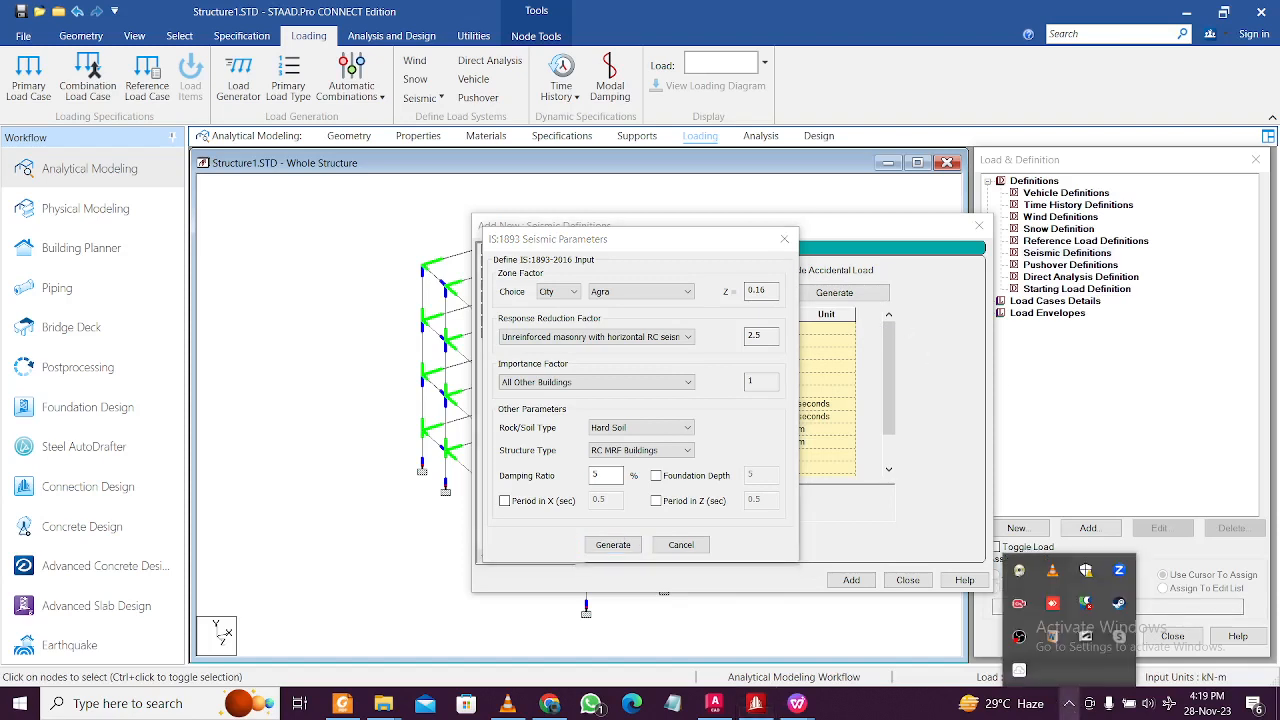
Step: Base the zone factor on zone V and set the response reduction factor to RC buildings with Special Moment Resisting Frame
{"action": "left_click", "coordinate": [1069, 703]}
{"action": "left_click", "coordinate": [558, 291]}
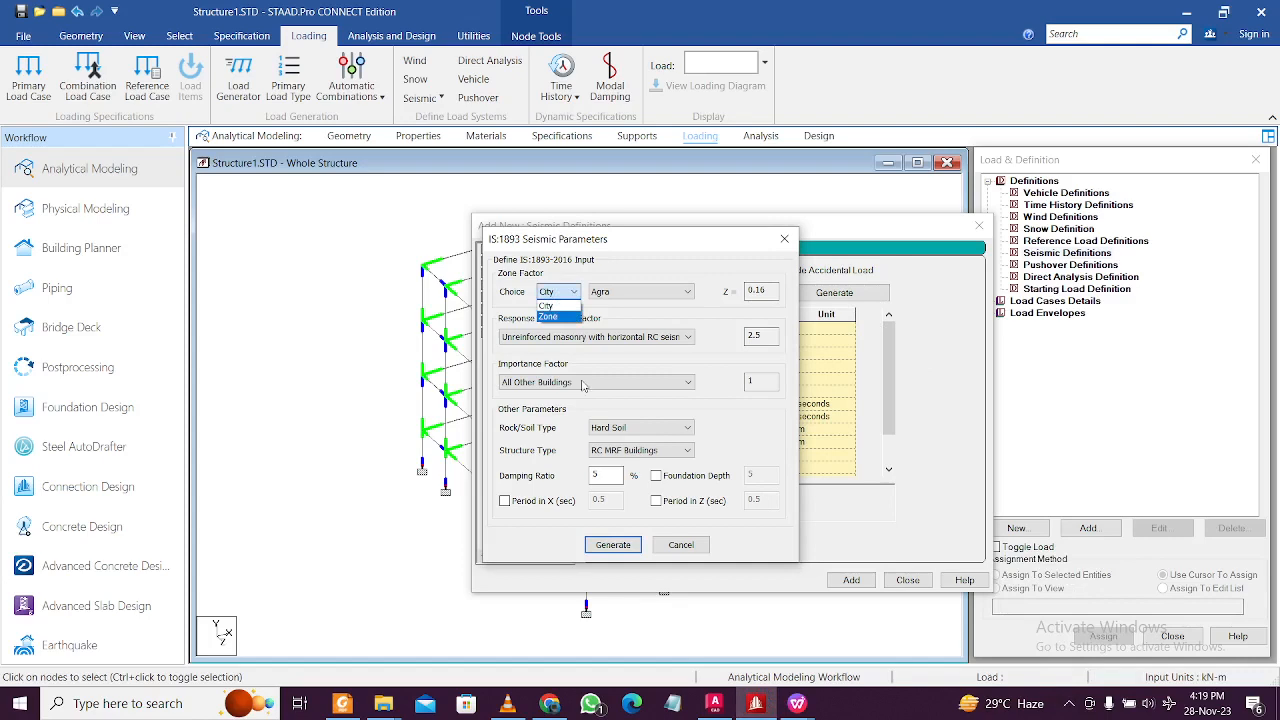
{"action": "left_click", "coordinate": [568, 317]}
{"action": "left_click", "coordinate": [632, 291]}
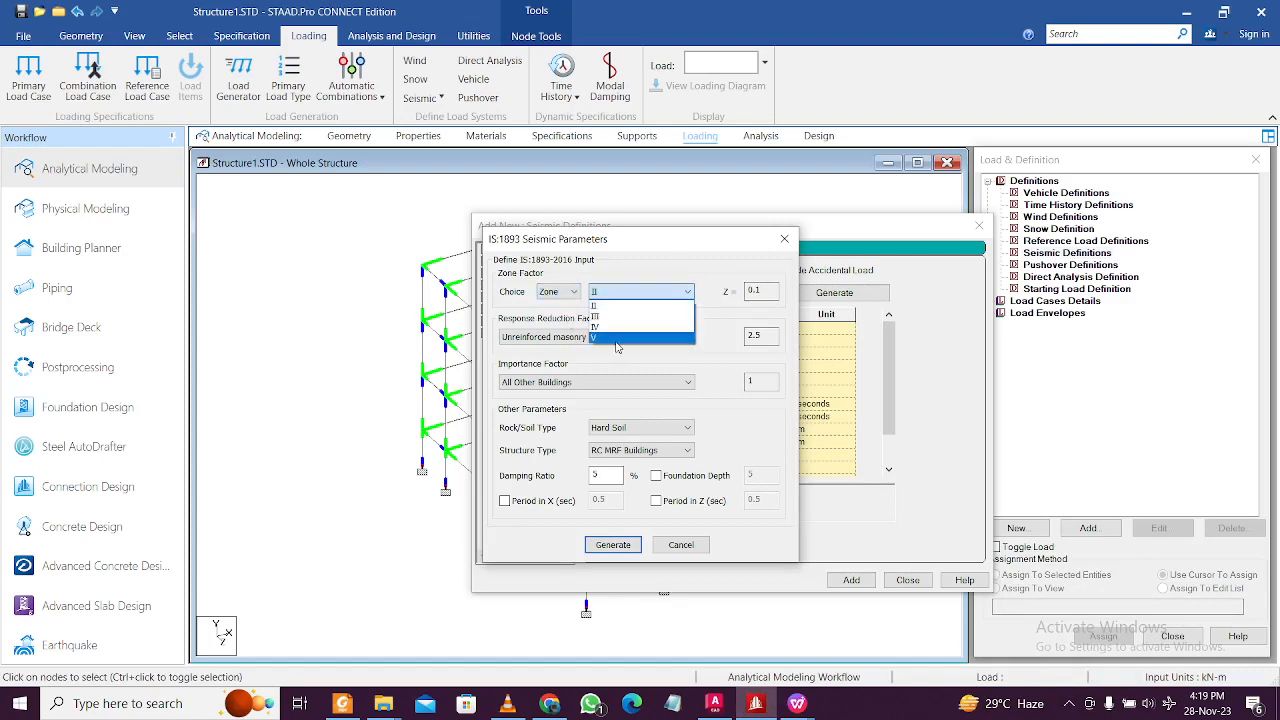
{"action": "left_click", "coordinate": [617, 338]}
{"action": "left_click", "coordinate": [620, 337]}
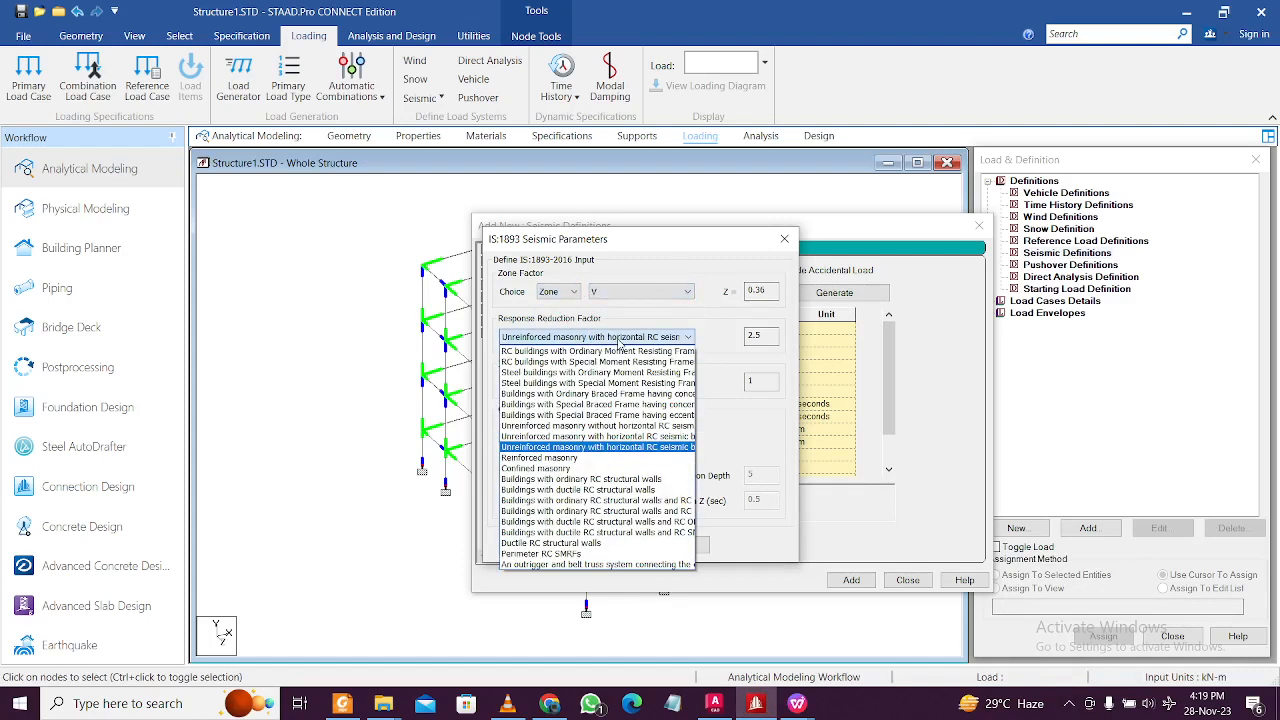
{"action": "left_click", "coordinate": [619, 362]}
Step: Set the importance factor to All Other Buildings and the rock/soil type to Medium Soil
{"action": "left_click", "coordinate": [636, 385]}
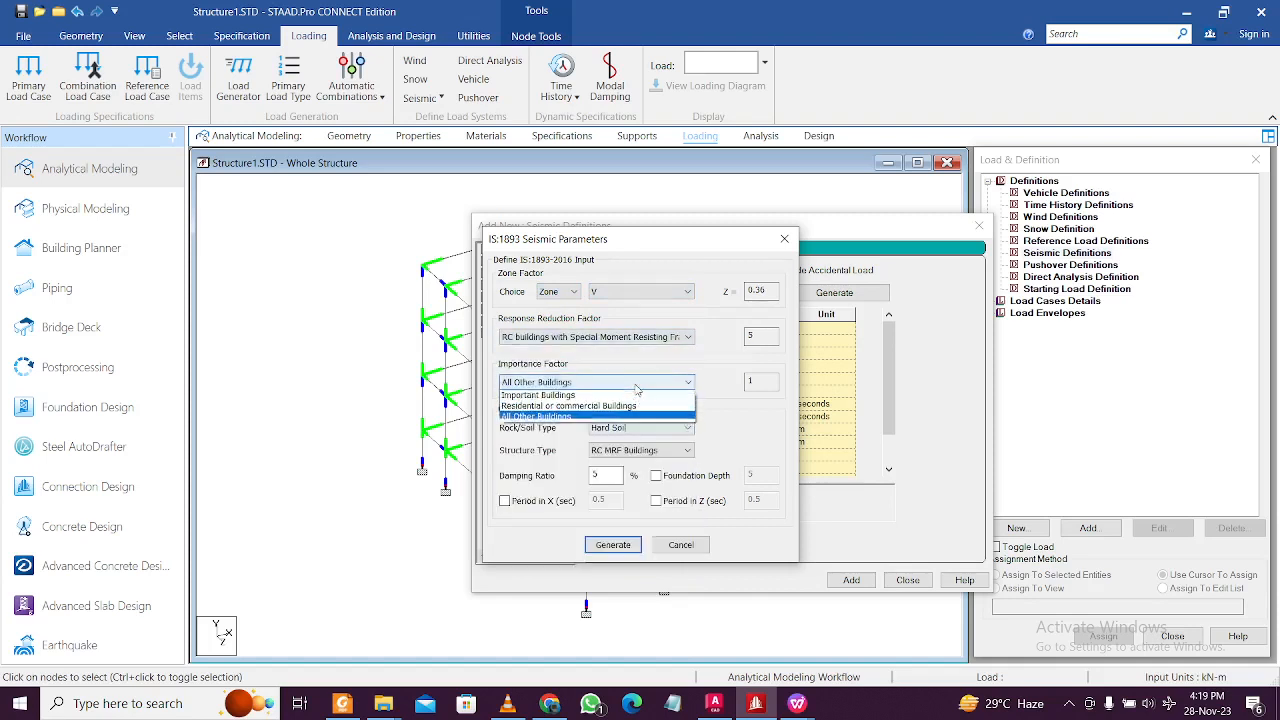
{"action": "left_click", "coordinate": [636, 390]}
{"action": "left_click", "coordinate": [645, 384]}
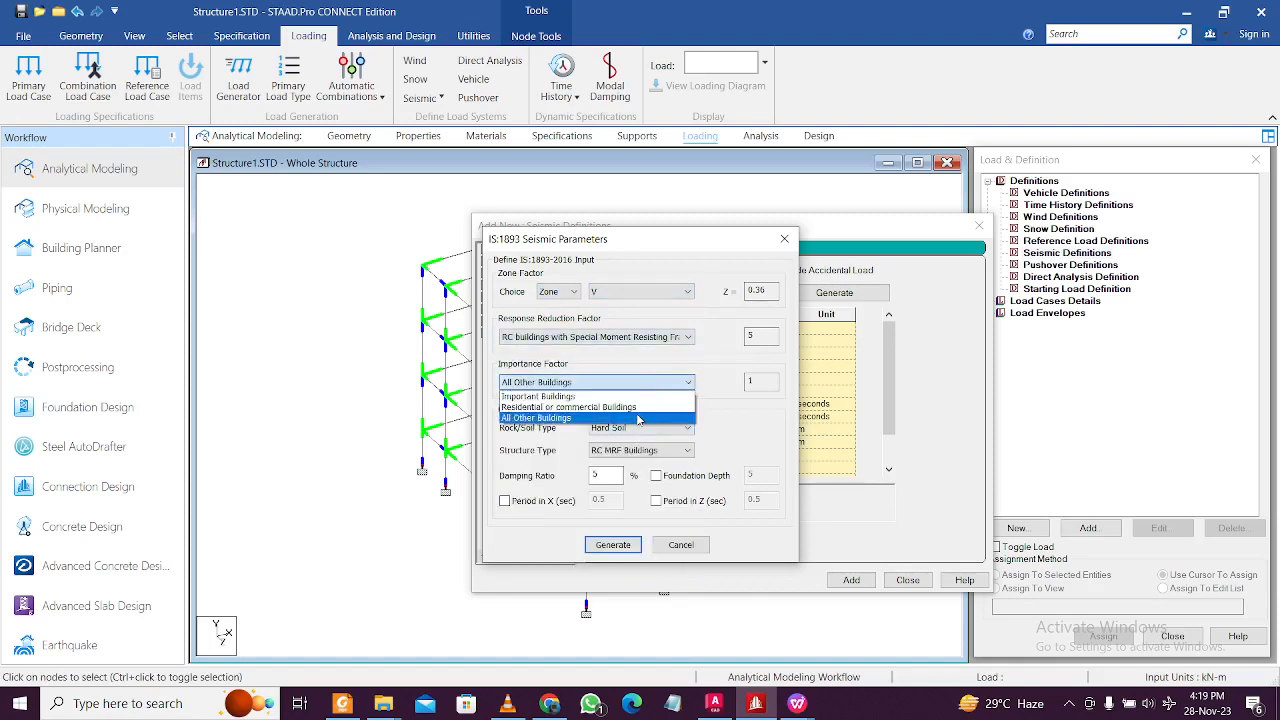
{"action": "left_click", "coordinate": [640, 418]}
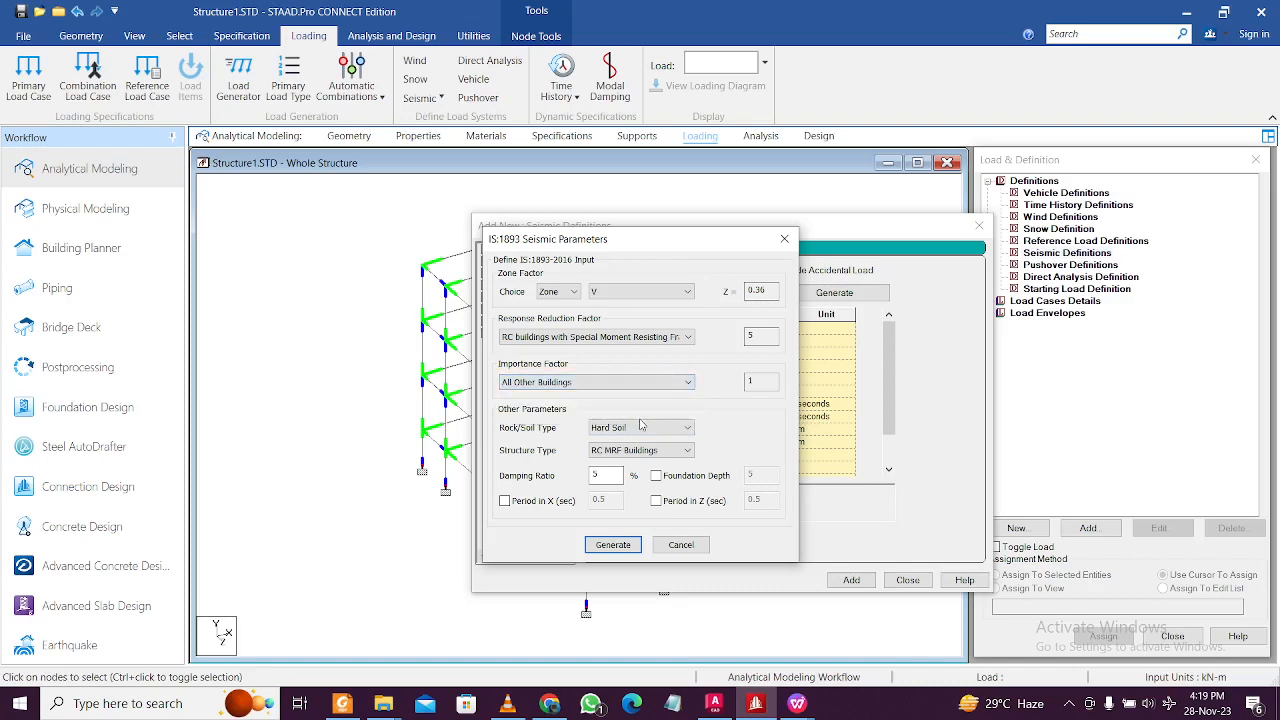
{"action": "left_click", "coordinate": [641, 425]}
{"action": "left_click", "coordinate": [636, 463]}
{"action": "left_click", "coordinate": [638, 430]}
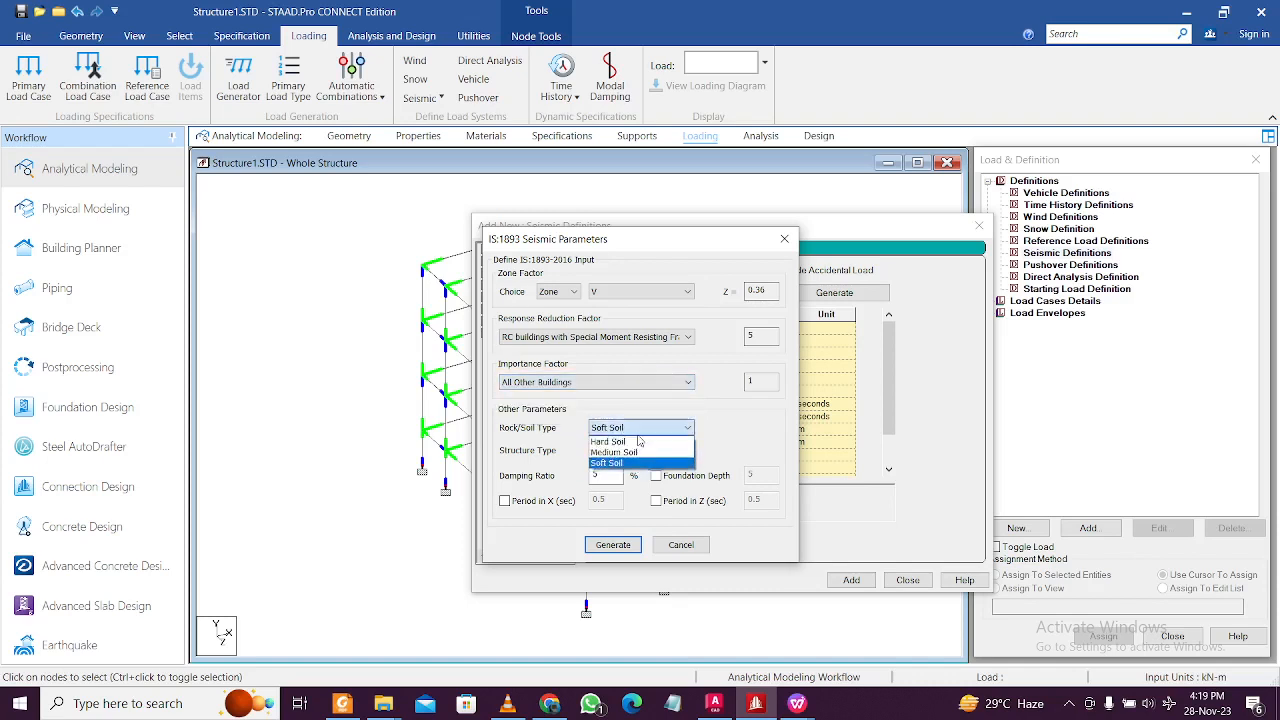
{"action": "left_click", "coordinate": [614, 452]}
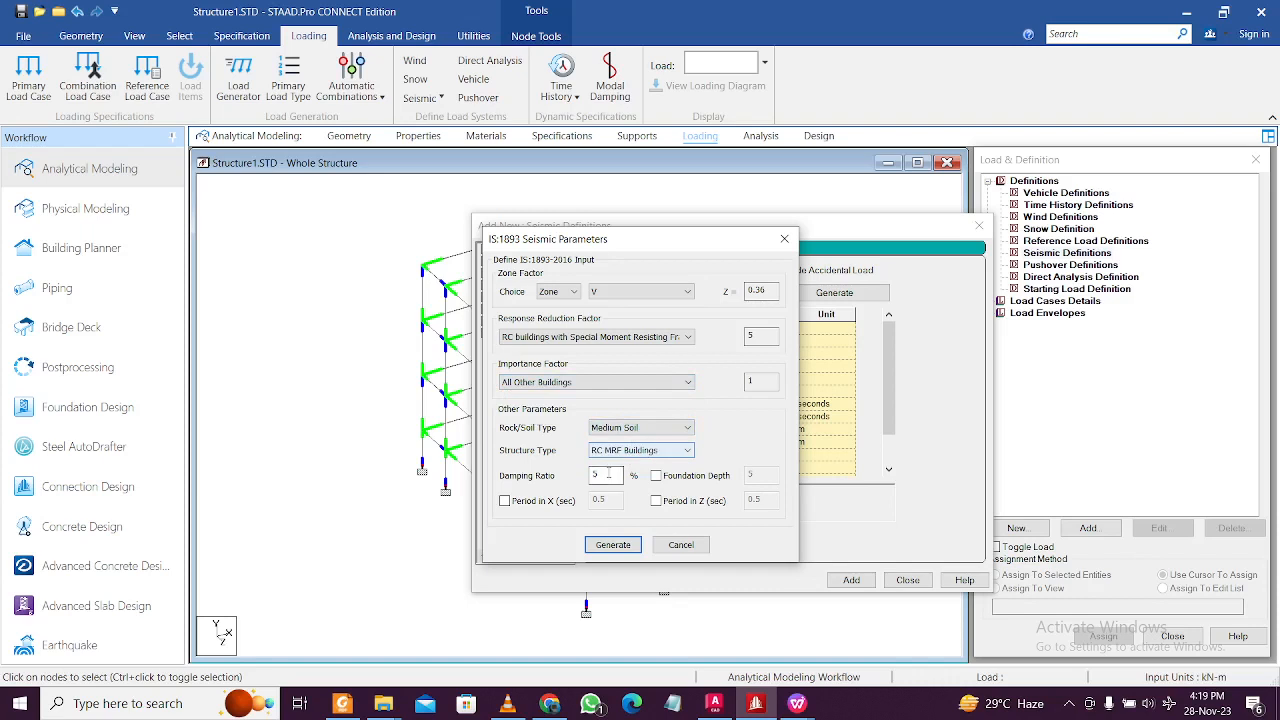
Step: Enable the foundation depth with a value of 1.5 and enable user-defined periods in X and Z
{"action": "left_click", "coordinate": [656, 476]}
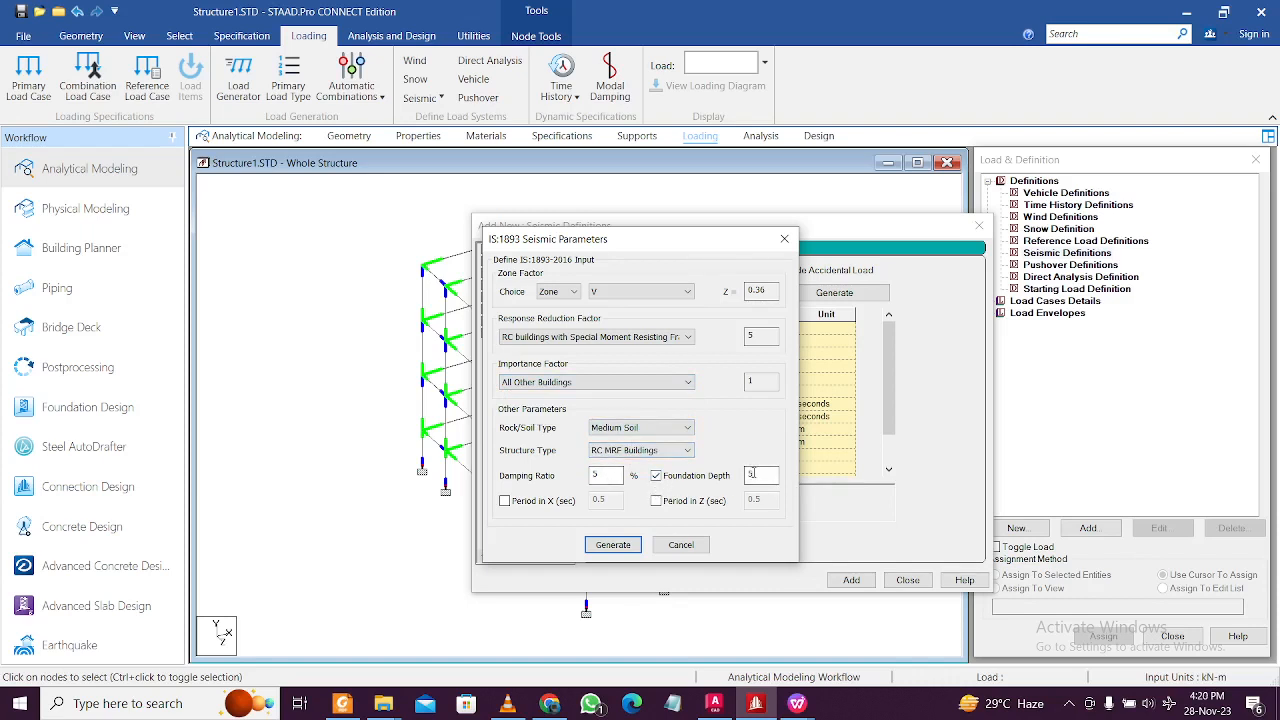
{"action": "type", "text": "1.5"}
{"action": "left_click", "coordinate": [546, 508]}
{"action": "left_click", "coordinate": [672, 508]}
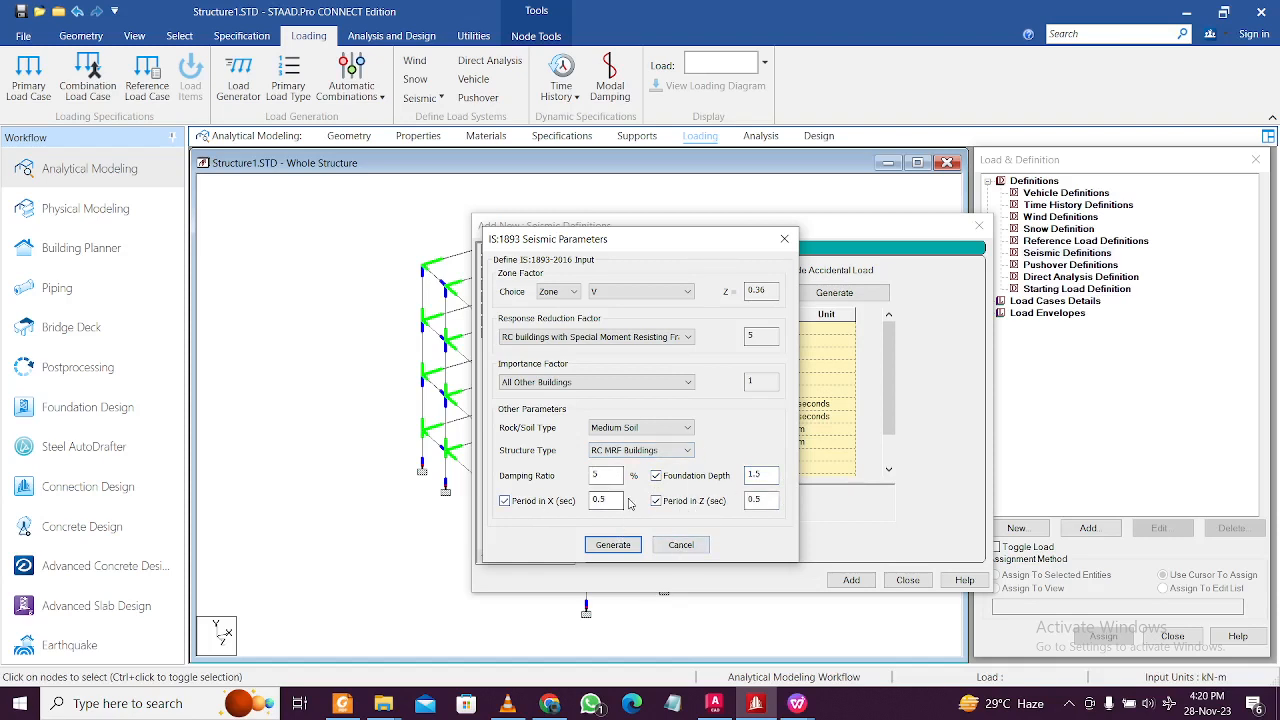
Step: Check the IS 1893 PDF in Foxit Reader, then review the clause 6.4.2 seismic coefficient formula in the Response Spectrum Analysis document in WPS
{"action": "left_click", "coordinate": [345, 701]}
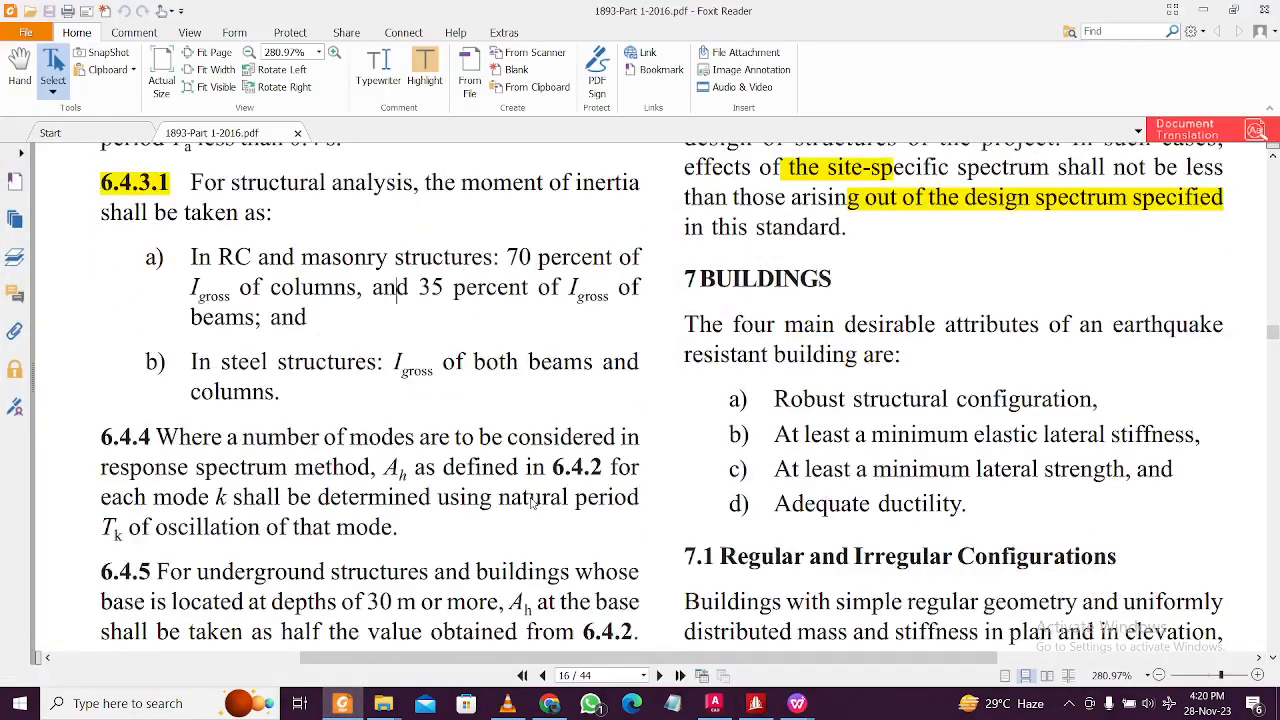
{"action": "scroll", "coordinate": [532, 504], "scroll_direction": "down", "scroll_amount": 1}
{"action": "mouse_move", "coordinate": [793, 709]}
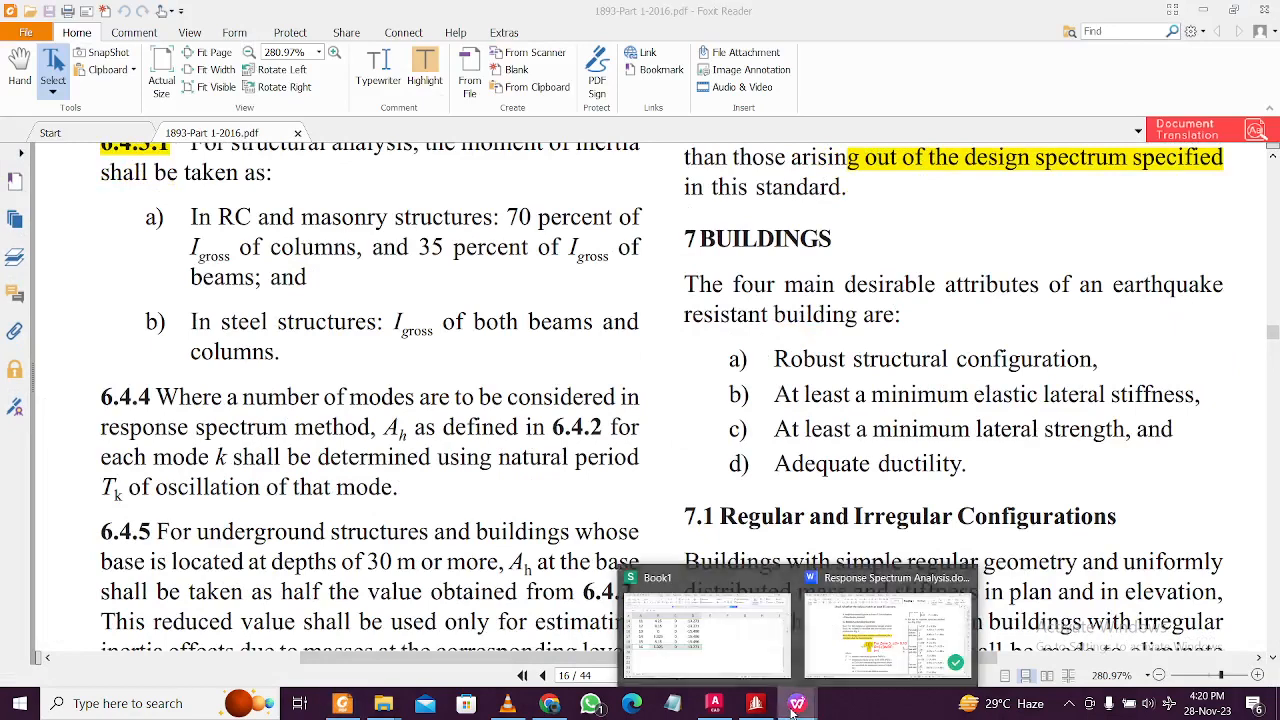
{"action": "left_click", "coordinate": [866, 648]}
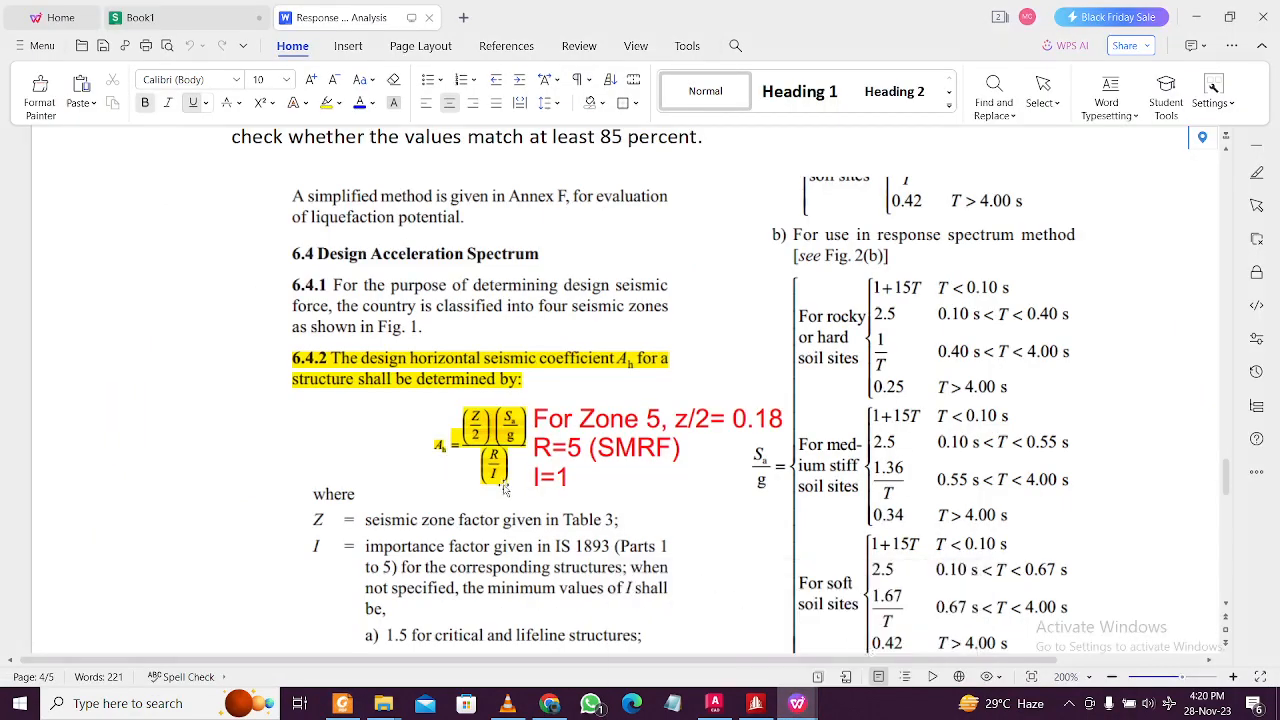
{"action": "scroll", "coordinate": [490, 443], "scroll_direction": "down", "scroll_amount": 2}
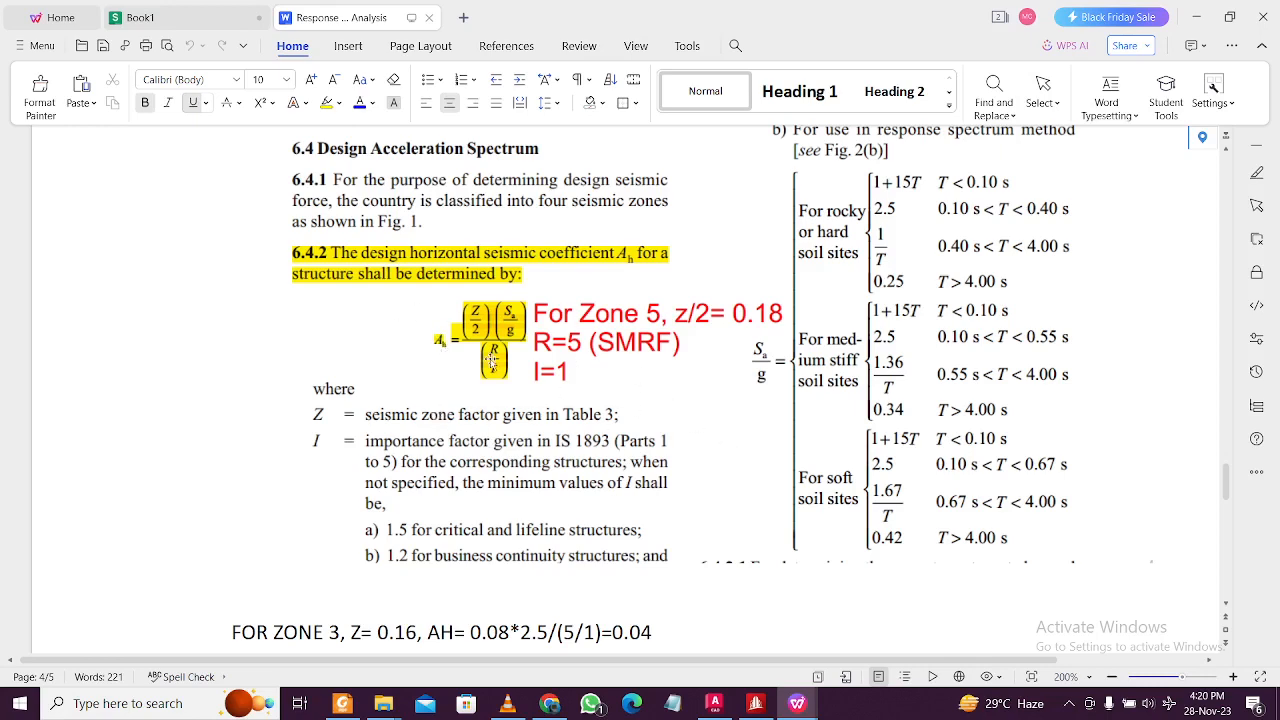
{"action": "scroll", "coordinate": [492, 362], "scroll_direction": "down", "scroll_amount": 5}
{"action": "scroll", "coordinate": [490, 361], "scroll_direction": "up", "scroll_amount": 4}
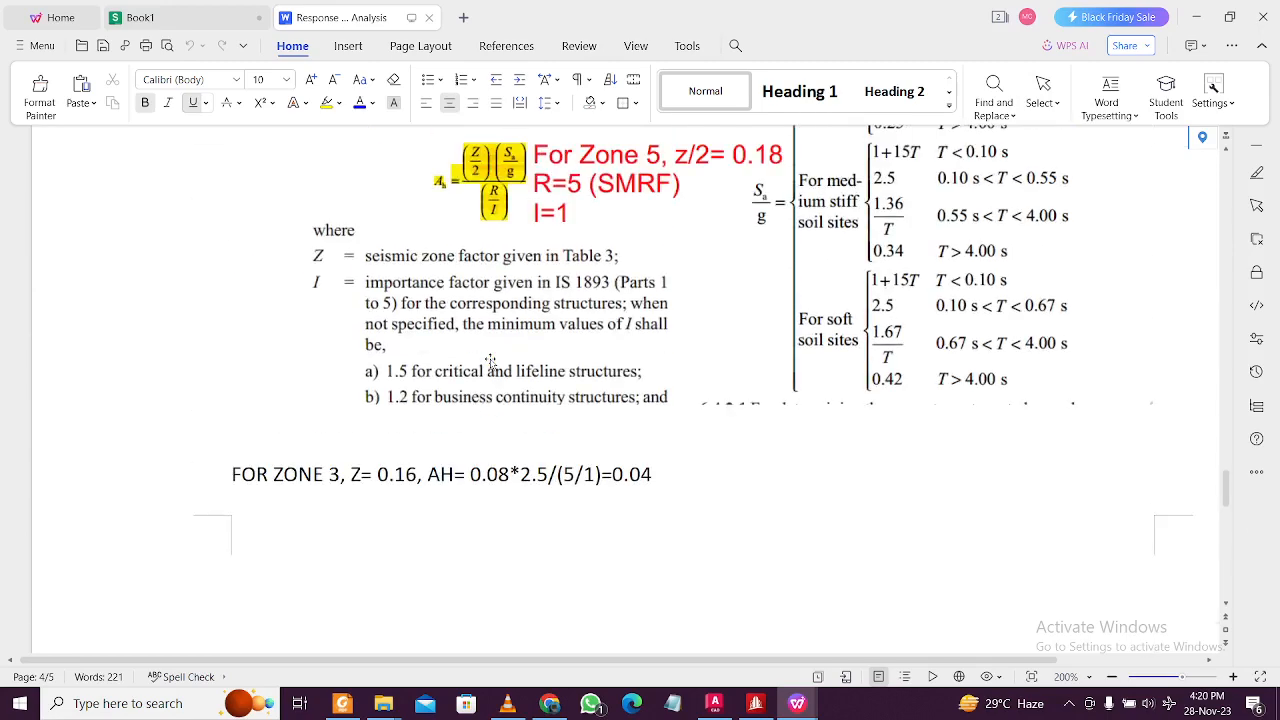
{"action": "scroll", "coordinate": [490, 361], "scroll_direction": "up", "scroll_amount": 6}
{"action": "scroll", "coordinate": [490, 361], "scroll_direction": "down", "scroll_amount": 5}
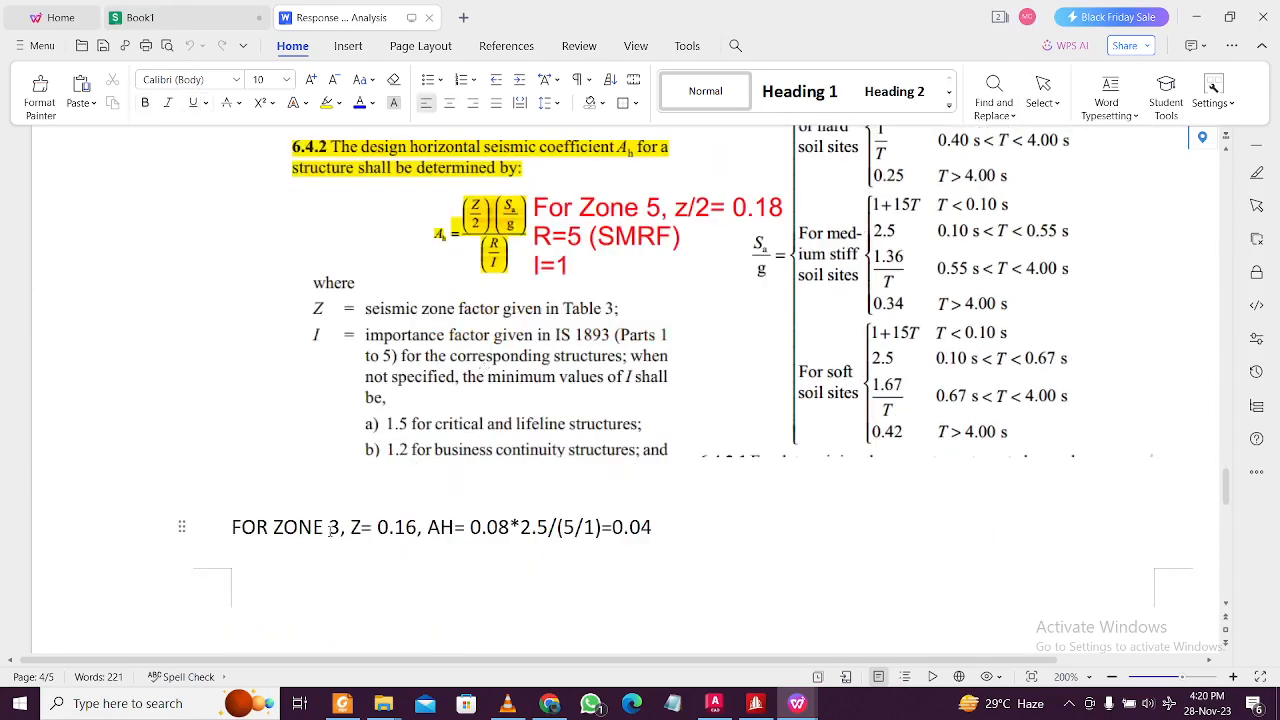
Step: Edit the worked example line below clause 6.4.2 to read "FOR ZONE 5, Z/2= 0.18"
{"action": "double_click", "coordinate": [336, 527]}
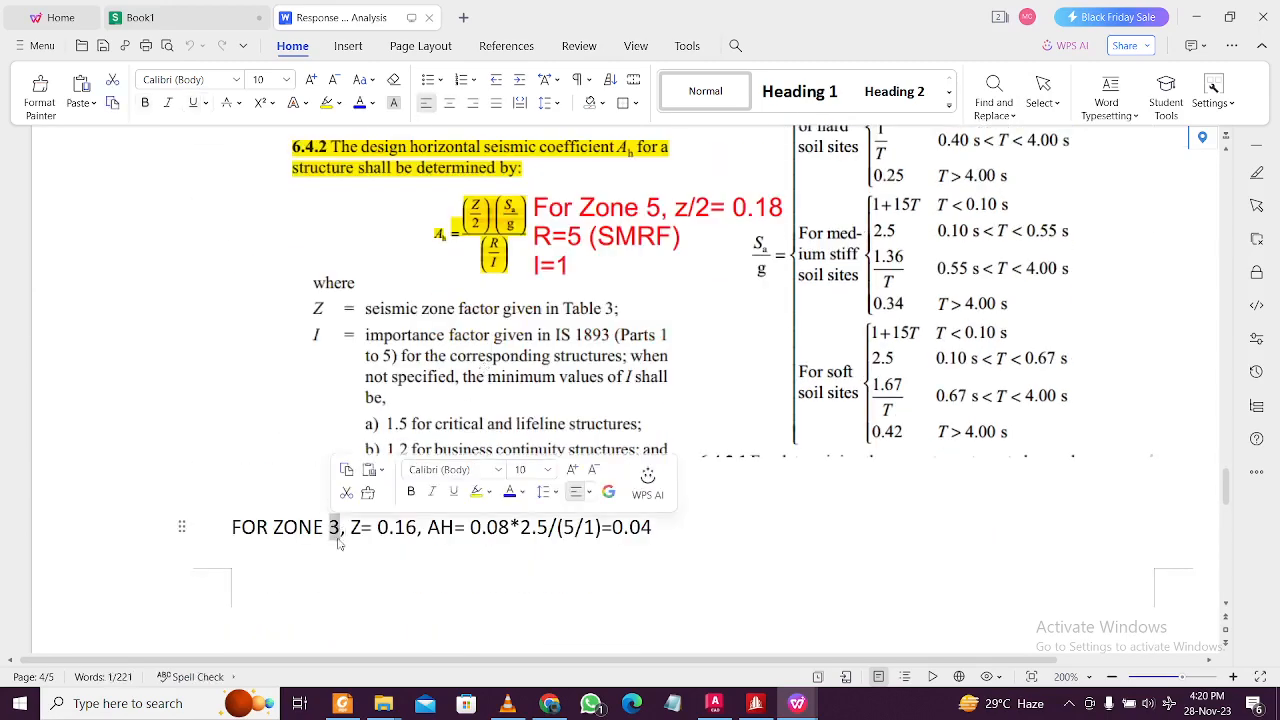
{"action": "type", "text": "5"}
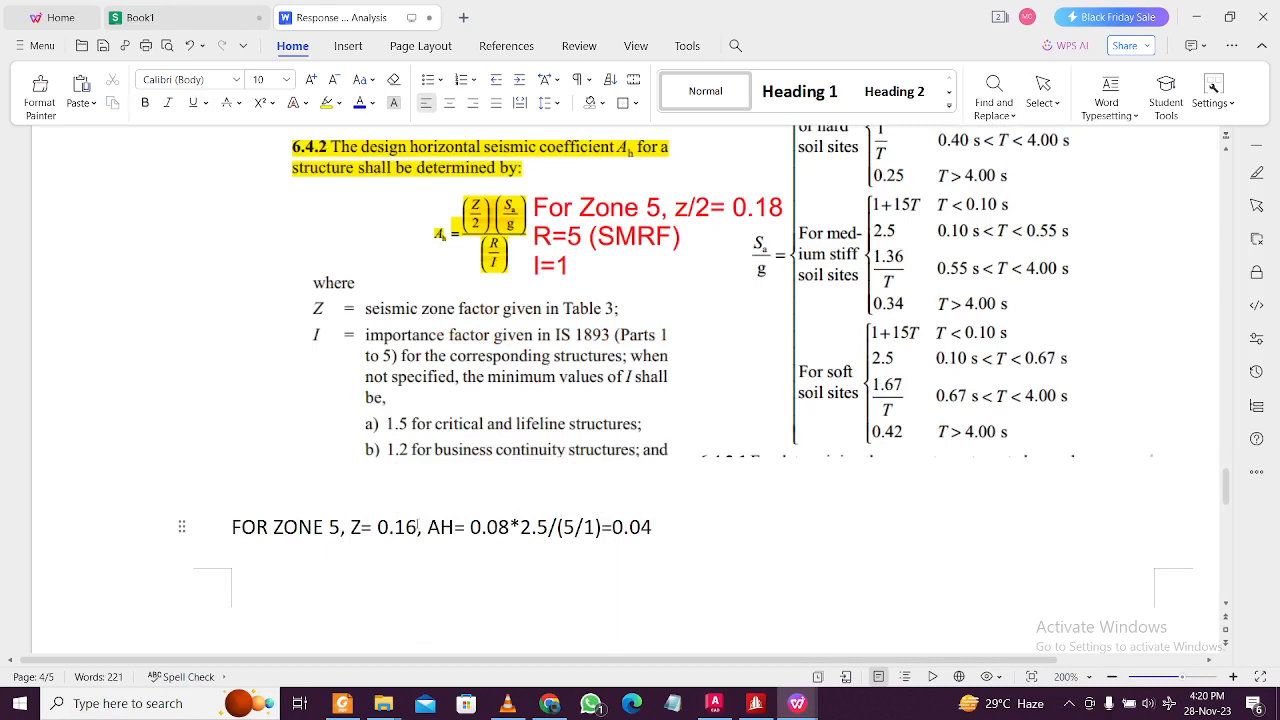
{"action": "left_click_drag", "start_coordinate": [418, 524], "coordinate": [377, 531]}
{"action": "left_click", "coordinate": [360, 527]}
{"action": "type", "text": "/2"}
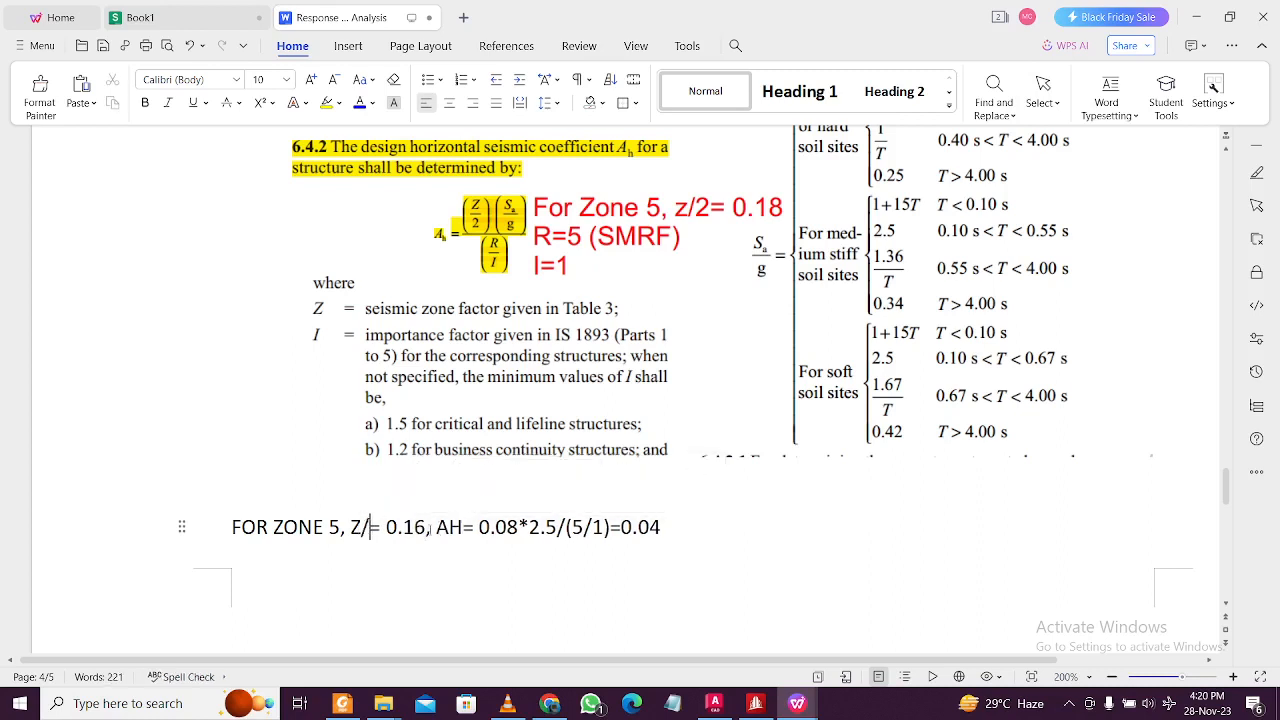
{"action": "left_click_drag", "start_coordinate": [437, 527], "coordinate": [409, 527]}
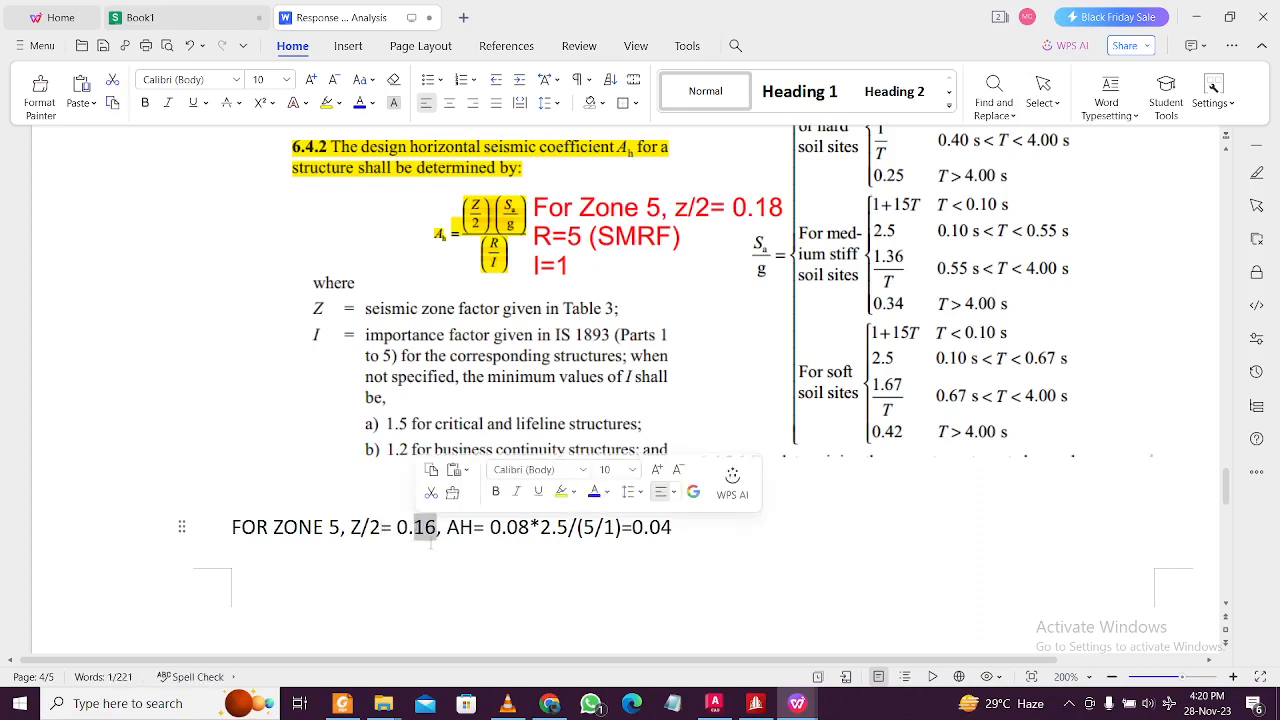
{"action": "type", "text": ".18"}
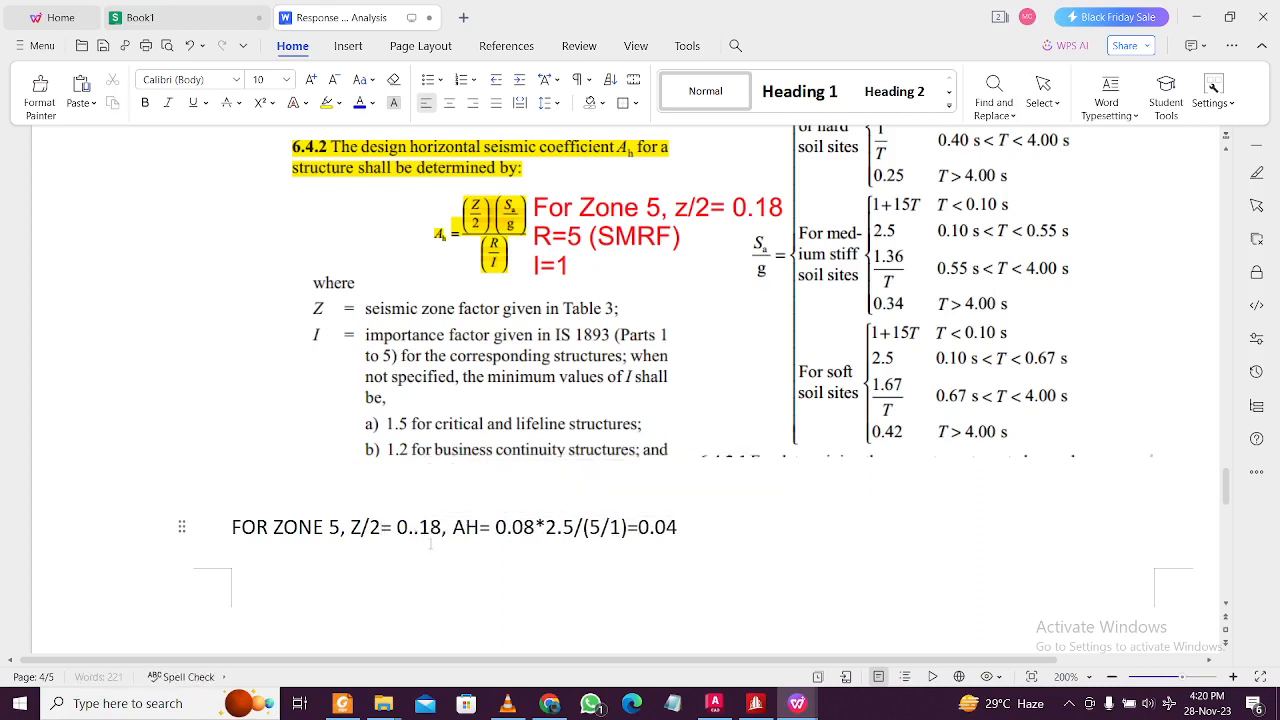
{"action": "key", "text": "Left"}
{"action": "key", "text": "Left"}
{"action": "key", "text": "Left"}
{"action": "key", "text": "Delete"}
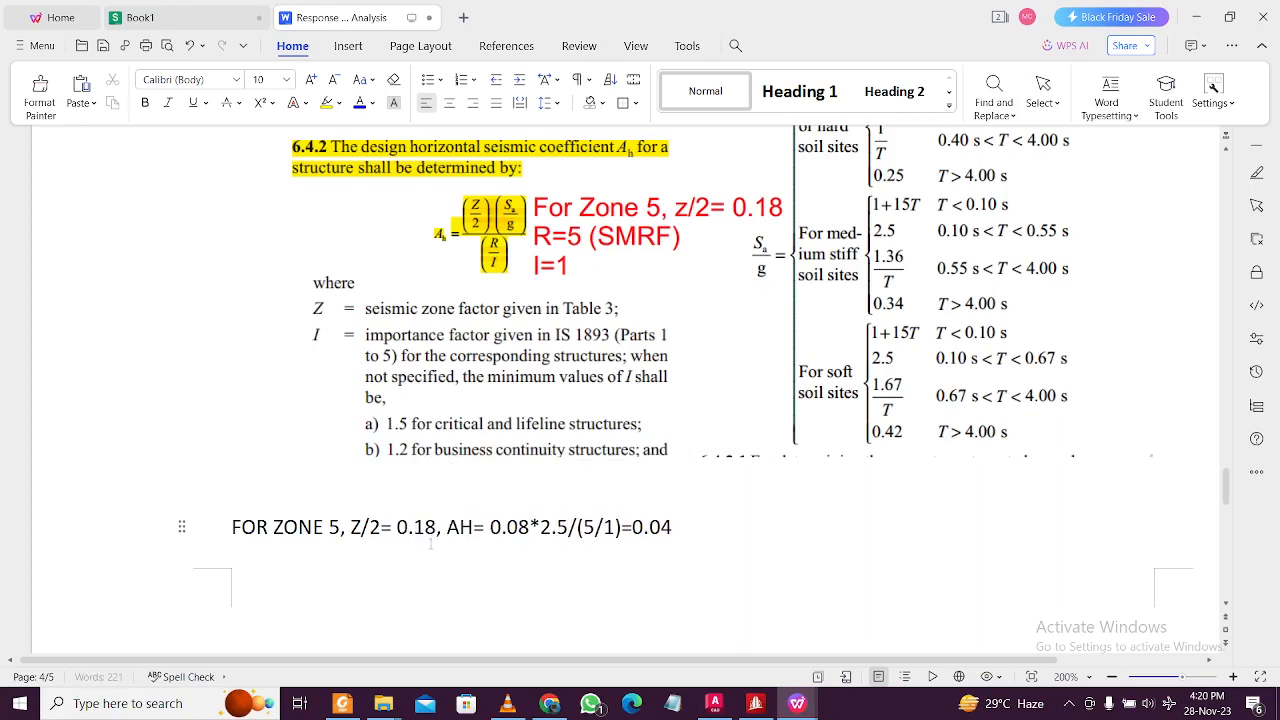
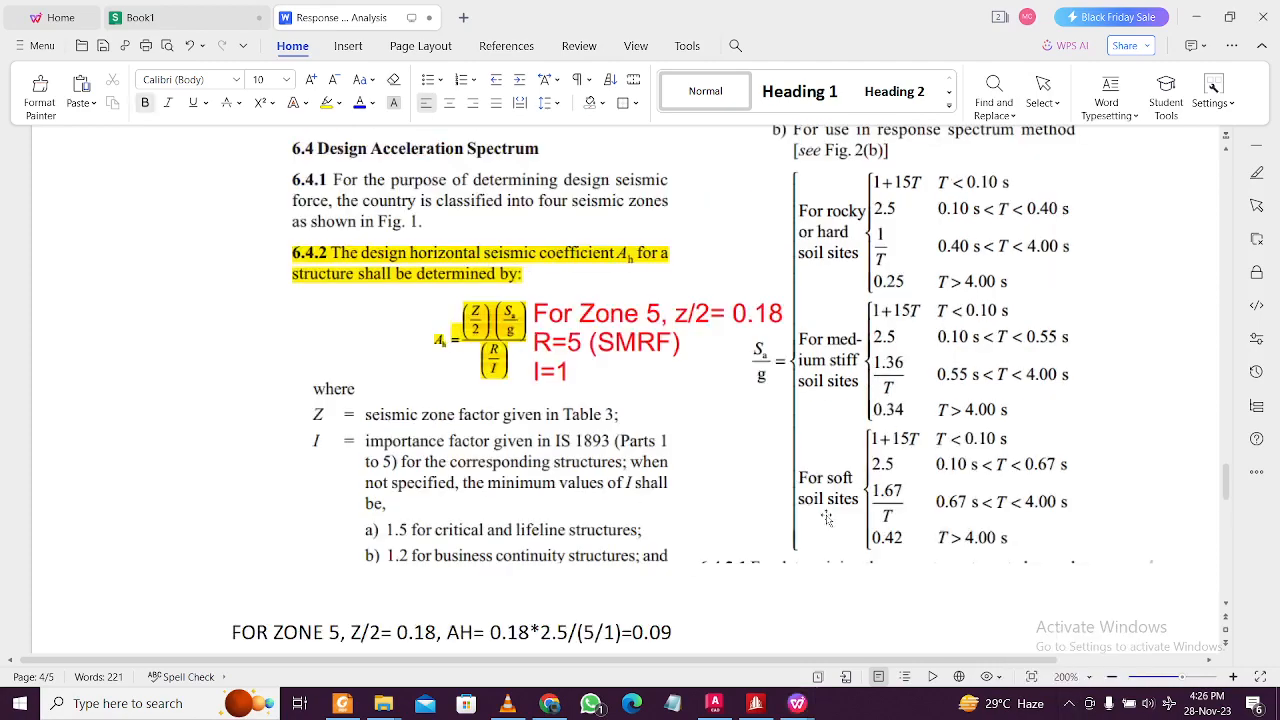
Step: Find the clause 7.6.2 time period formula in the document and review the worked Ta example with its building height
{"action": "scroll", "coordinate": [821, 505], "scroll_direction": "up", "scroll_amount": 15}
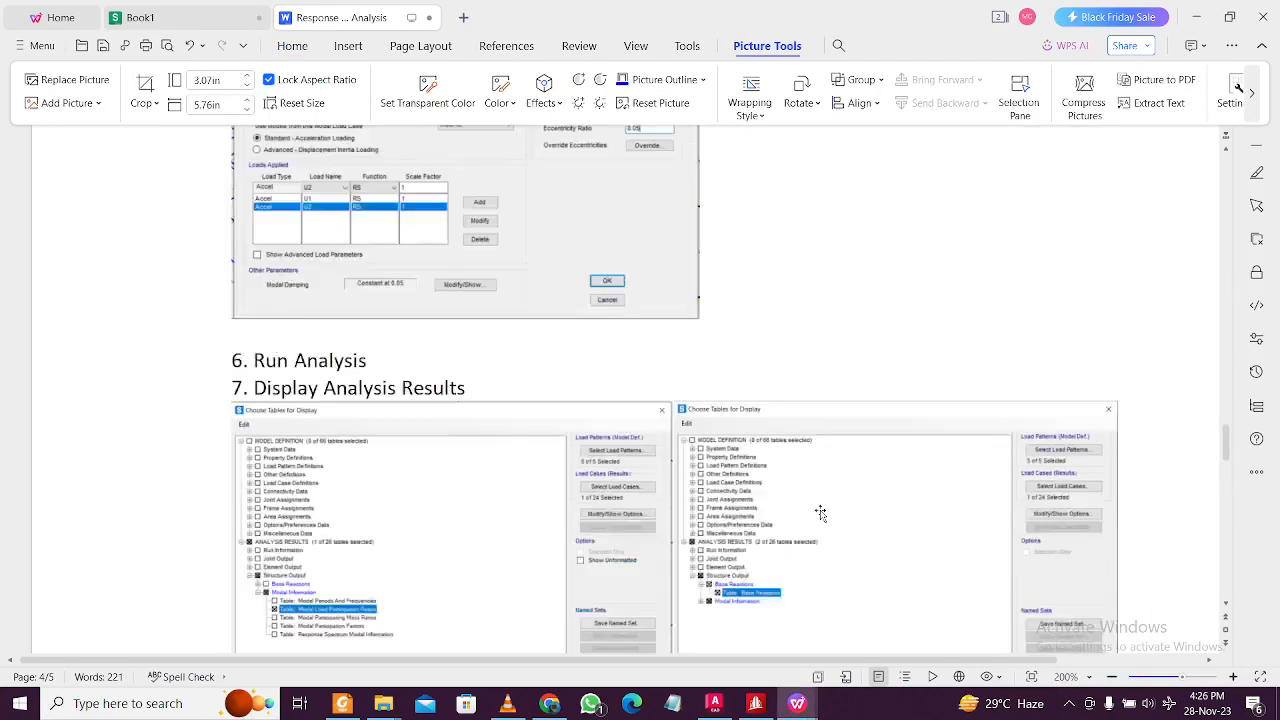
{"action": "scroll", "coordinate": [821, 505], "scroll_direction": "up", "scroll_amount": 20}
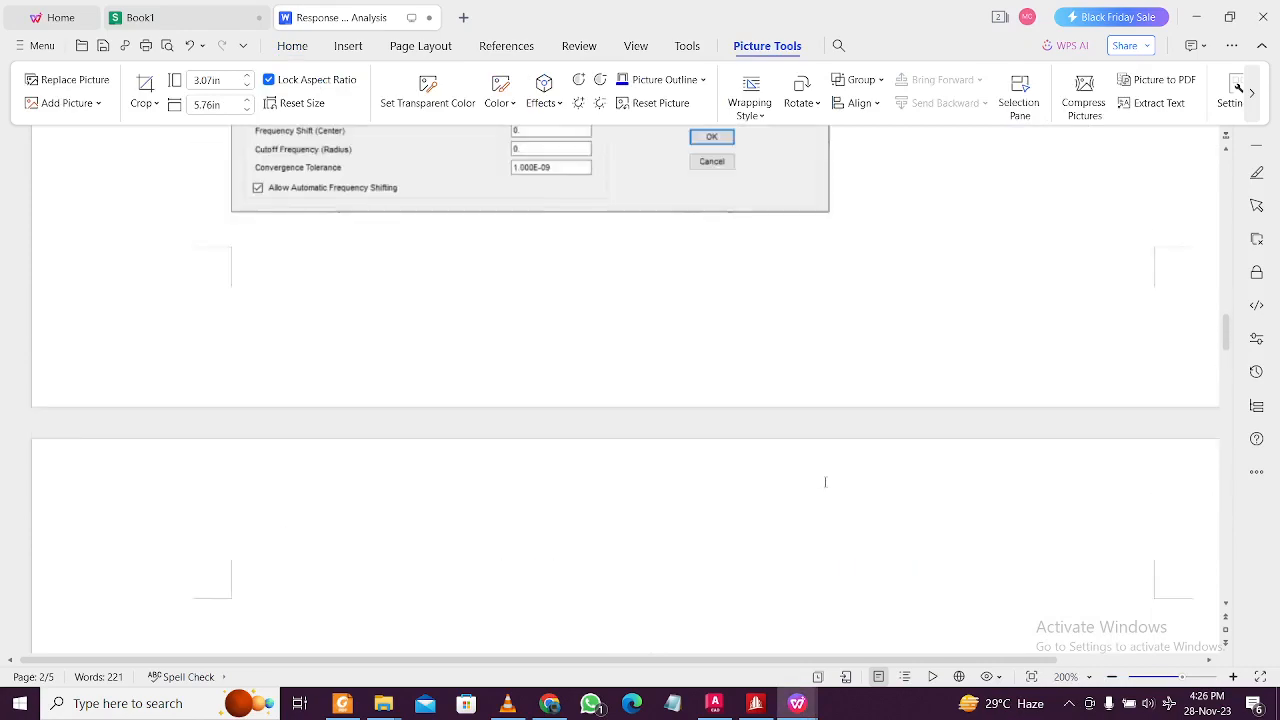
{"action": "scroll", "coordinate": [826, 478], "scroll_direction": "up", "scroll_amount": 20}
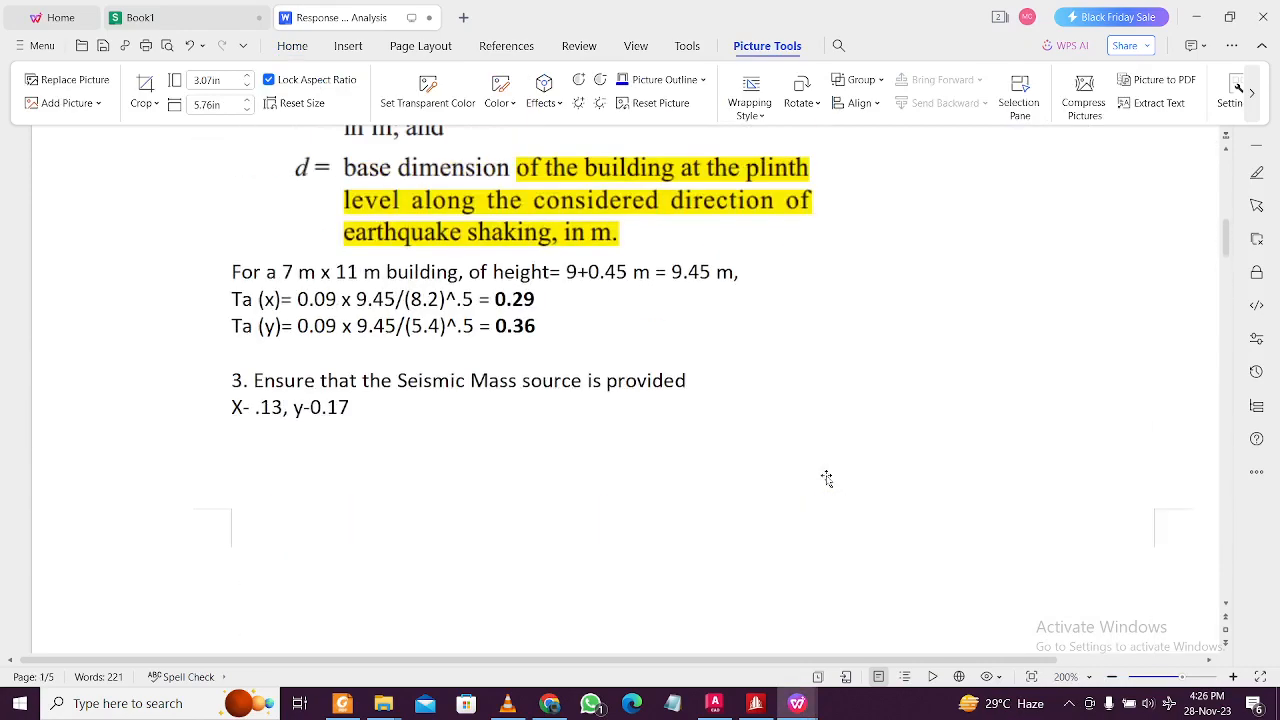
{"action": "scroll", "coordinate": [826, 478], "scroll_direction": "up", "scroll_amount": 1}
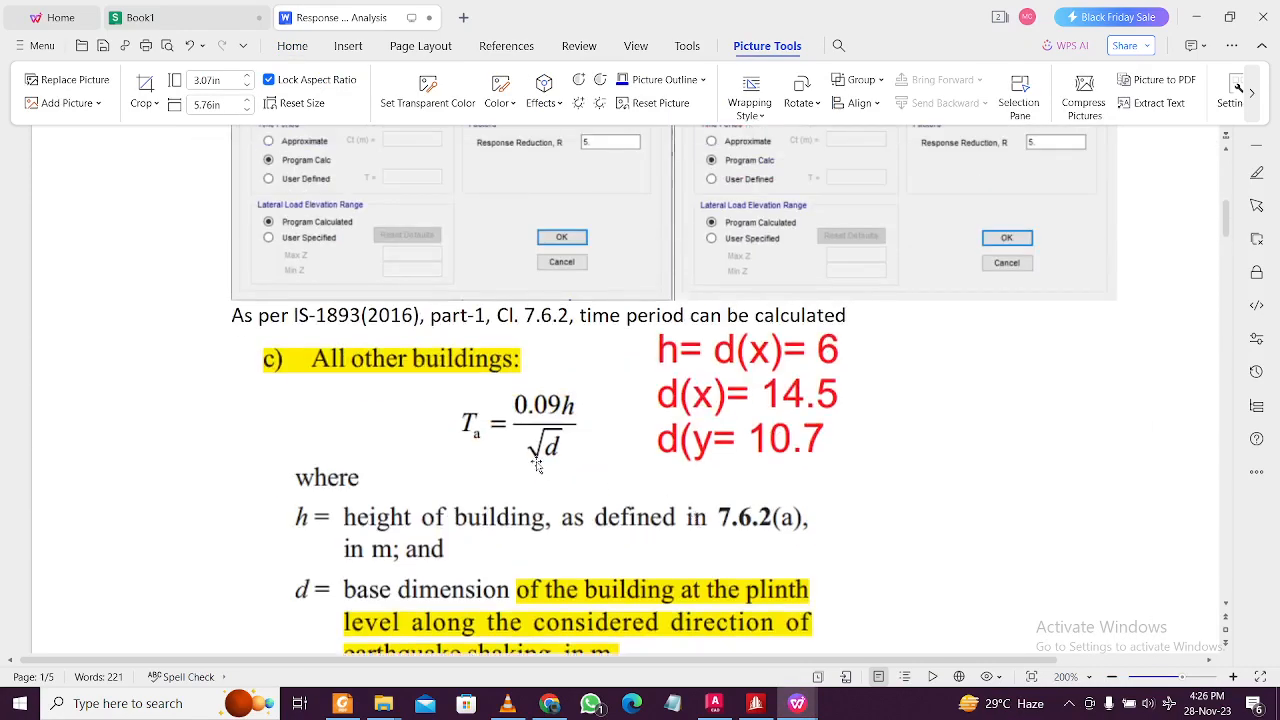
{"action": "scroll", "coordinate": [494, 446], "scroll_direction": "down", "scroll_amount": 3}
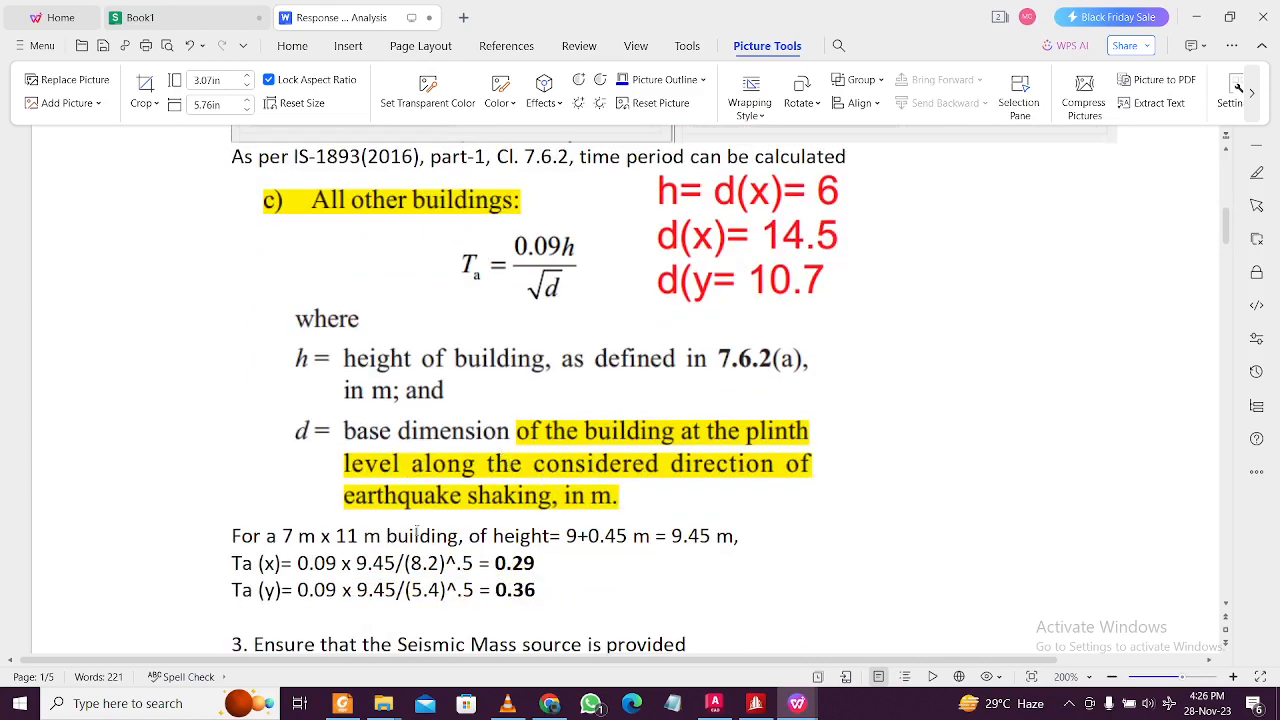
{"action": "left_click_drag", "start_coordinate": [566, 536], "coordinate": [724, 536]}
{"action": "left_click", "coordinate": [525, 563]}
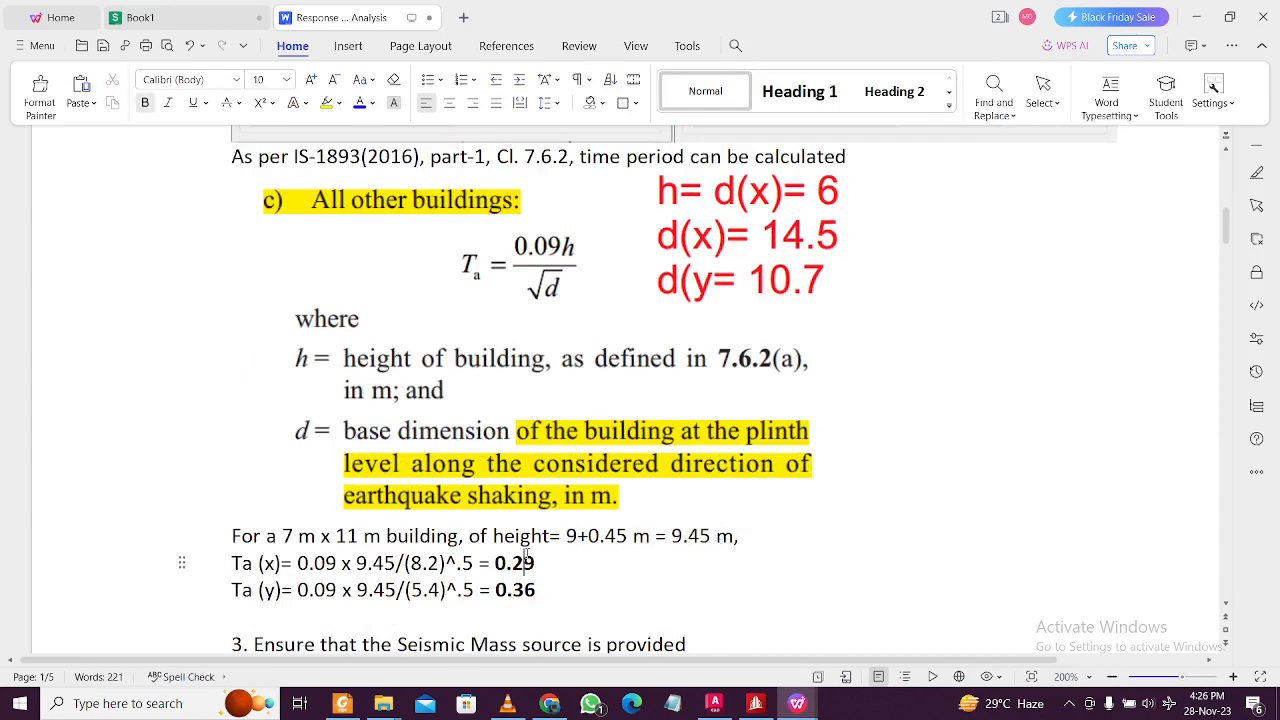
Step: Switch to the AutoCAD drawing and examine the storey levels in Section A-A and the column grid of the floor plan
{"action": "left_click", "coordinate": [714, 703]}
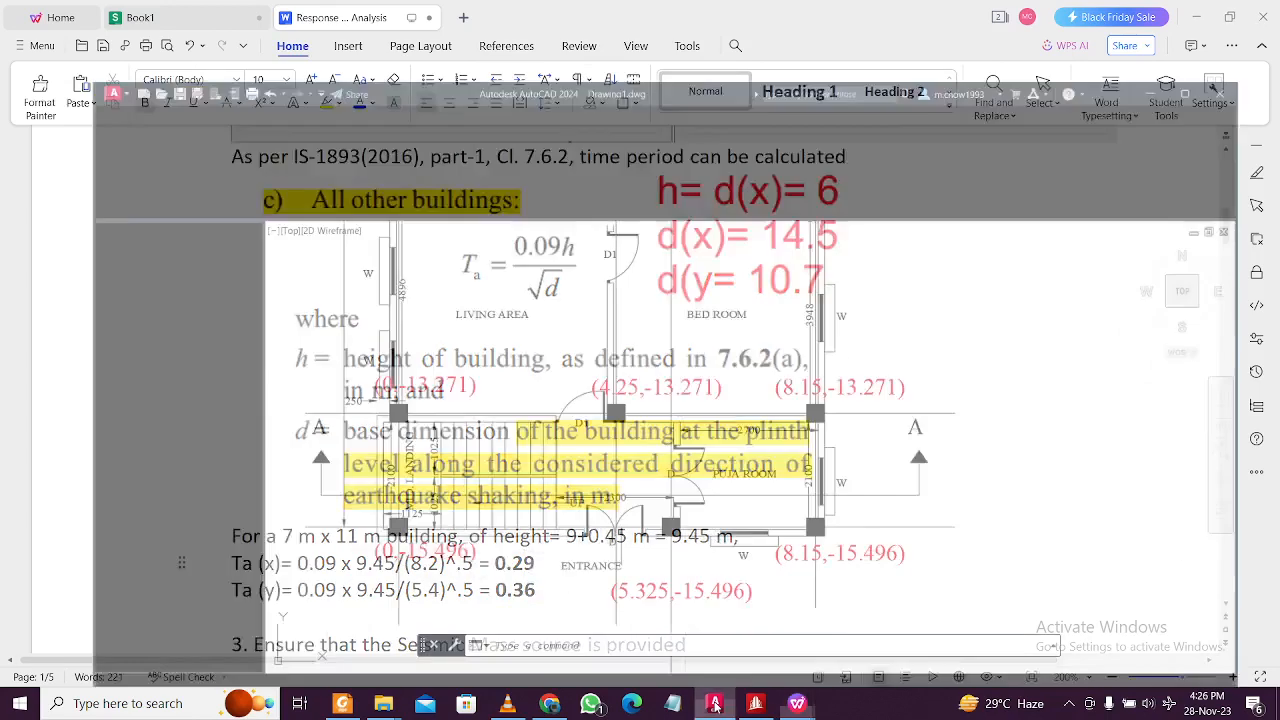
{"action": "scroll", "coordinate": [585, 342], "scroll_direction": "down", "scroll_amount": 6}
{"action": "scroll", "coordinate": [700, 480], "scroll_direction": "up", "scroll_amount": 6}
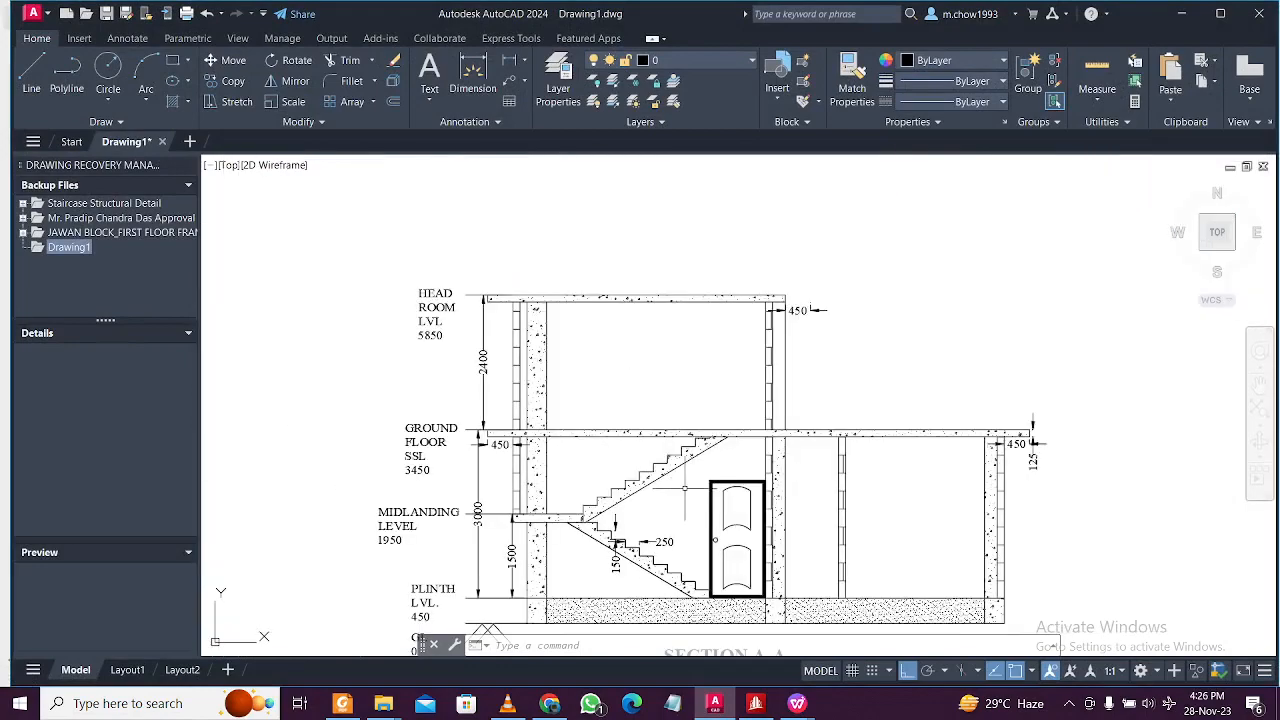
{"action": "scroll", "coordinate": [500, 531], "scroll_direction": "up", "scroll_amount": 2}
{"action": "scroll", "coordinate": [465, 493], "scroll_direction": "down", "scroll_amount": 4}
{"action": "scroll", "coordinate": [475, 463], "scroll_direction": "up", "scroll_amount": 3}
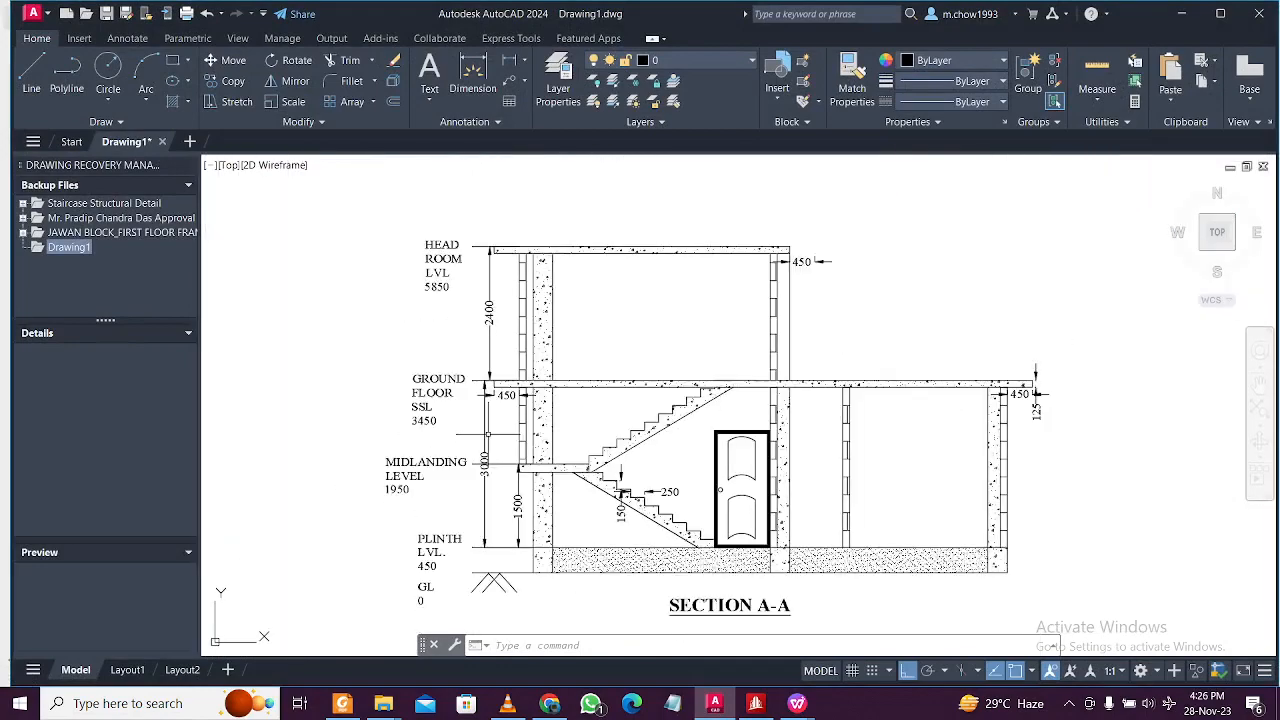
{"action": "scroll", "coordinate": [505, 492], "scroll_direction": "up", "scroll_amount": 4}
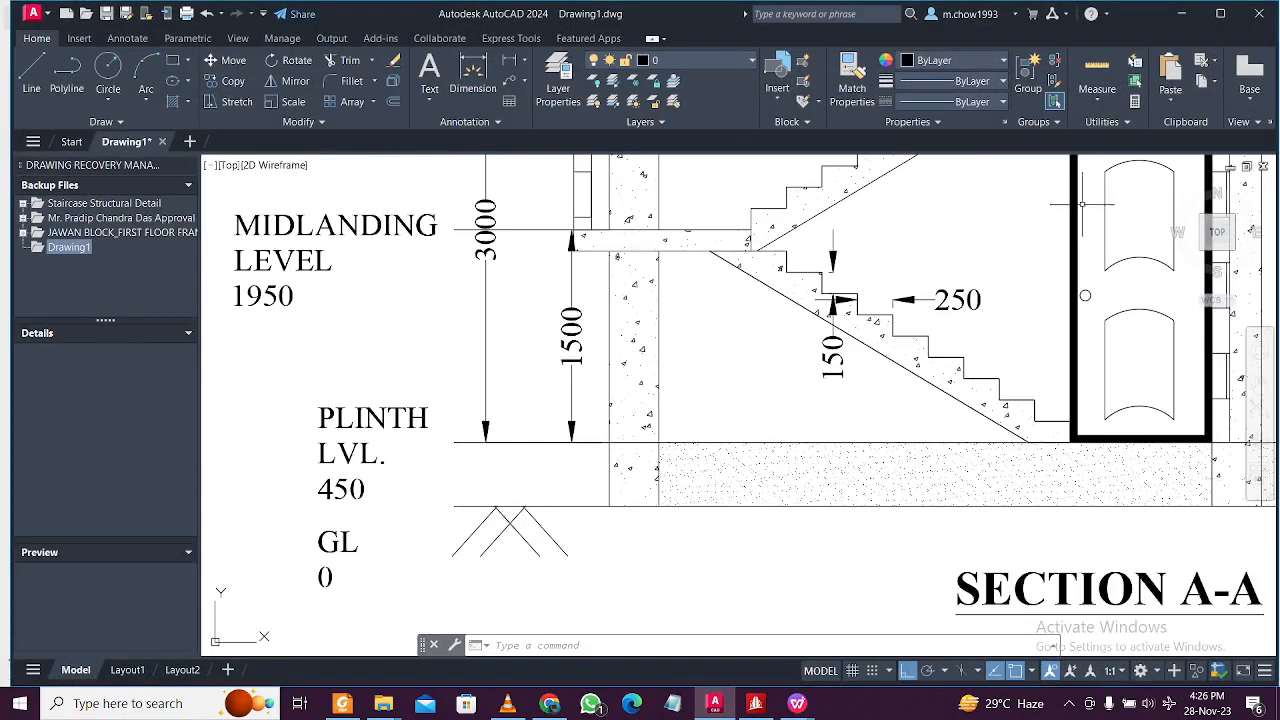
{"action": "scroll", "coordinate": [730, 460], "scroll_direction": "down", "scroll_amount": 6}
{"action": "middle_click_drag", "start_coordinate": [960, 330], "coordinate": [449, 430]}
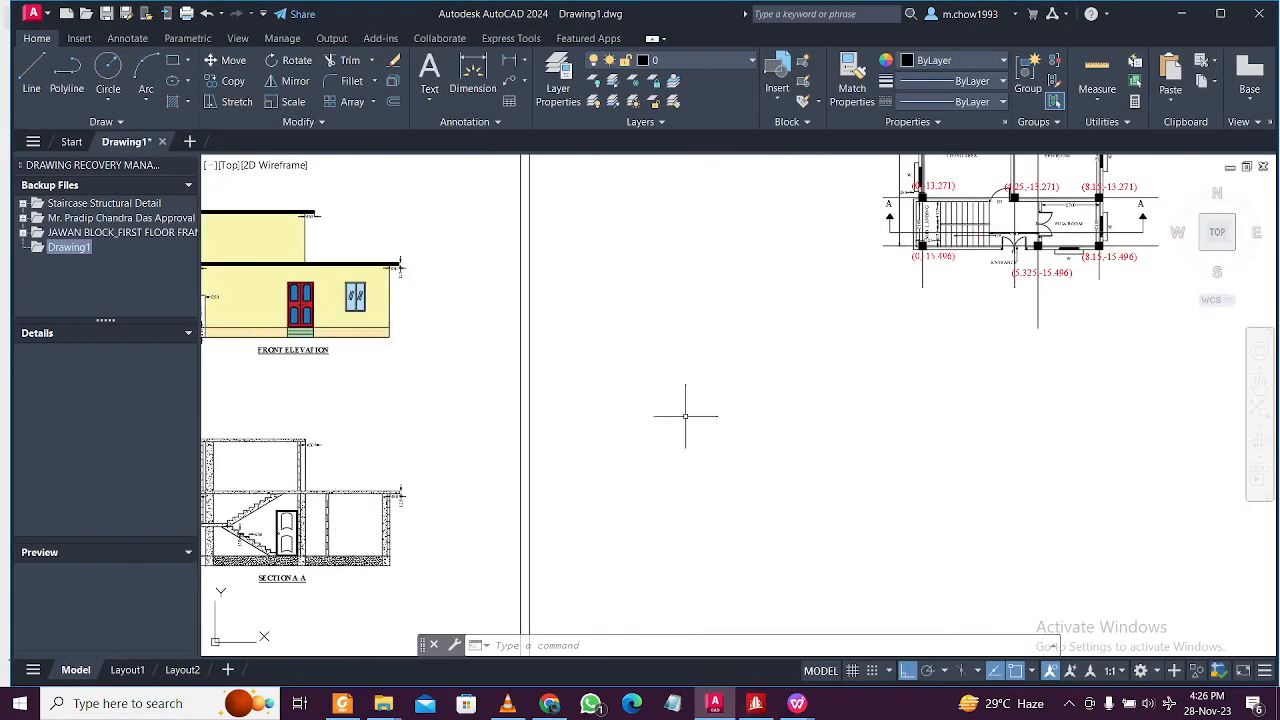
{"action": "mouse_move", "coordinate": [1023, 176]}
{"action": "middle_mouse_down"}
{"action": "mouse_move", "coordinate": [656, 319]}
{"action": "mouse_move", "coordinate": [621, 468]}
{"action": "middle_mouse_up"}
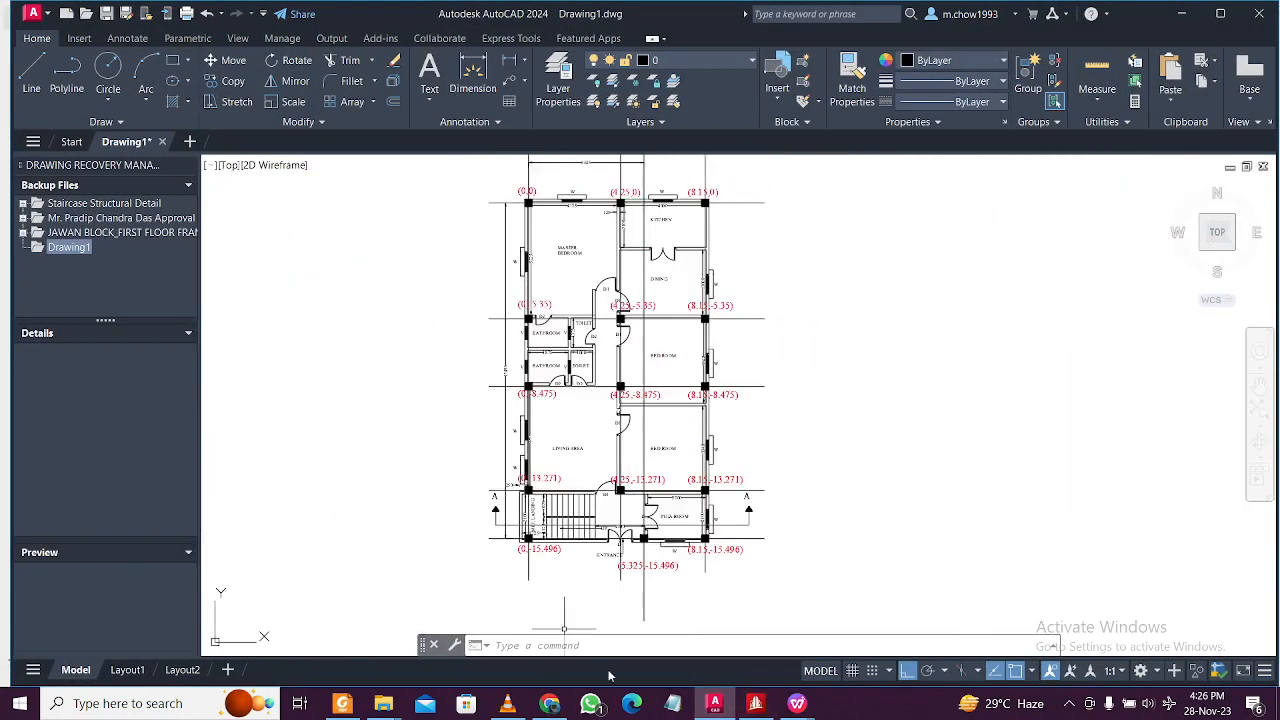
Step: Switch to the Response Spectrum Analysis document in WPS and review the worked Ta (x) and Ta (y) lines
{"action": "left_click", "coordinate": [798, 708]}
{"action": "left_click", "coordinate": [887, 622]}
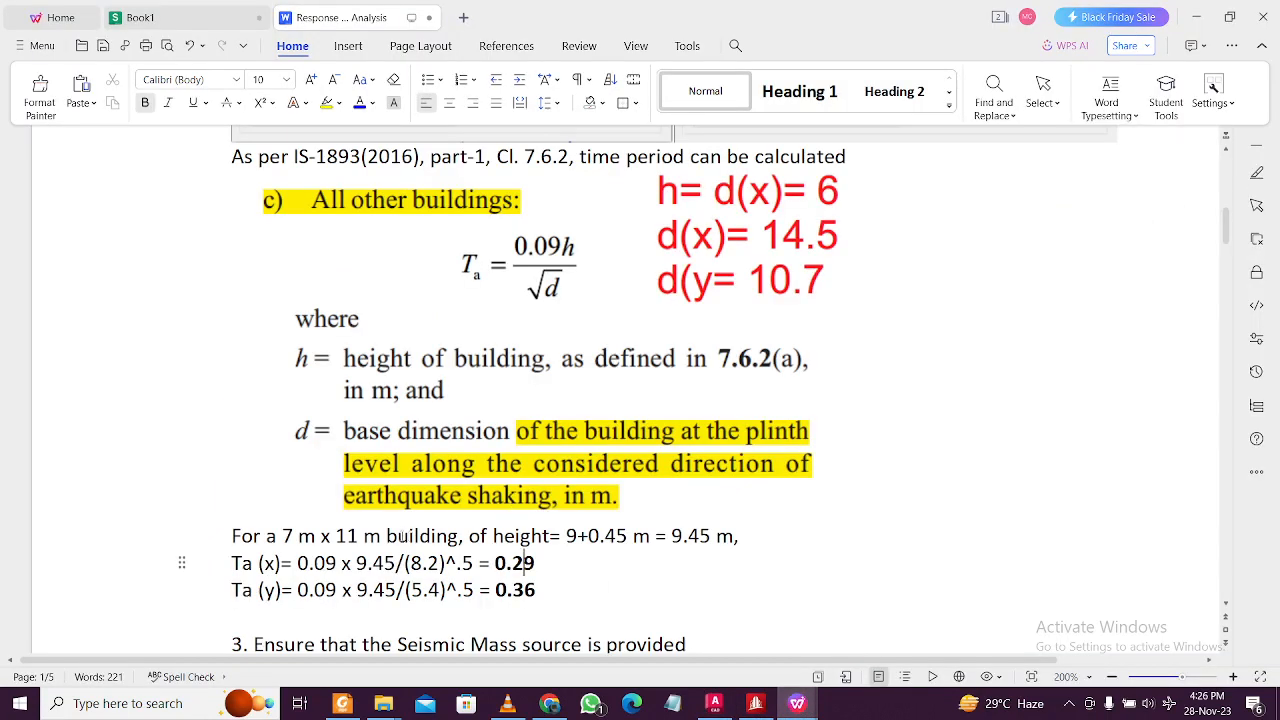
{"action": "left_click", "coordinate": [313, 563]}
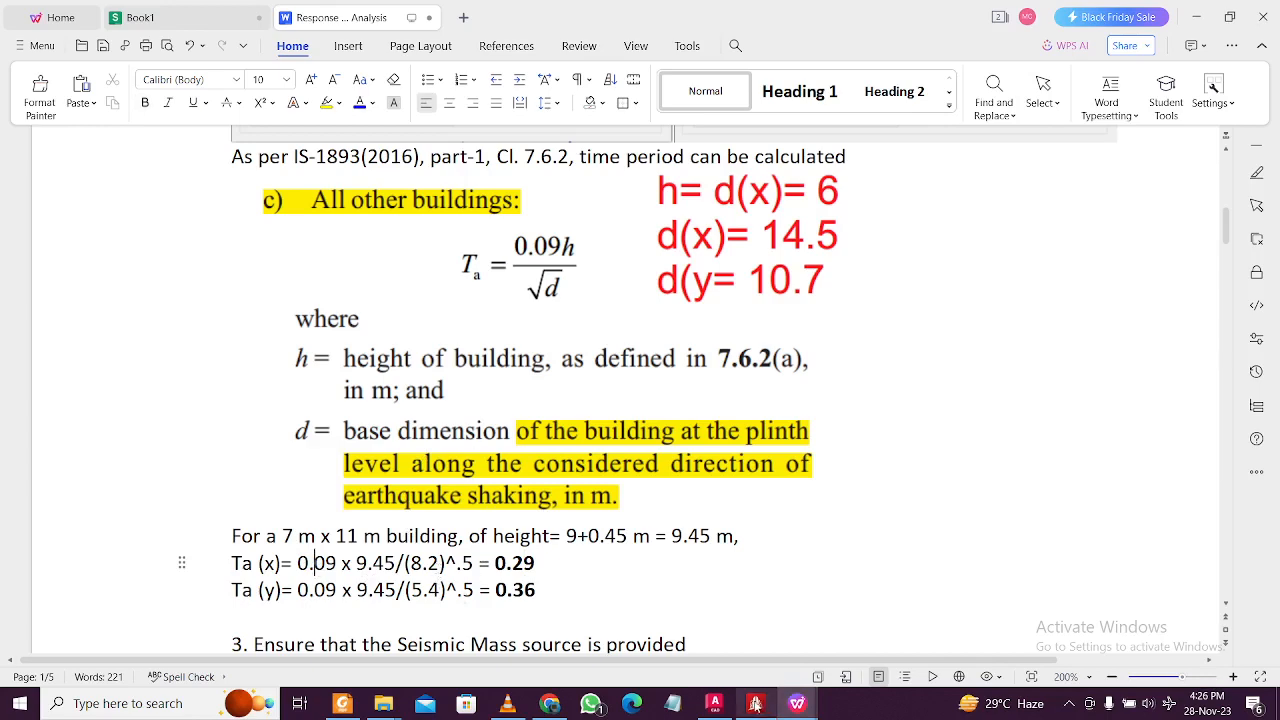
Step: Switch to the AutoCAD drawing and examine the column coordinates along the entrance side of the floor plan
{"action": "left_click", "coordinate": [714, 703]}
{"action": "scroll", "coordinate": [649, 521], "scroll_direction": "up", "scroll_amount": 4}
{"action": "scroll", "coordinate": [798, 627], "scroll_direction": "up", "scroll_amount": 2}
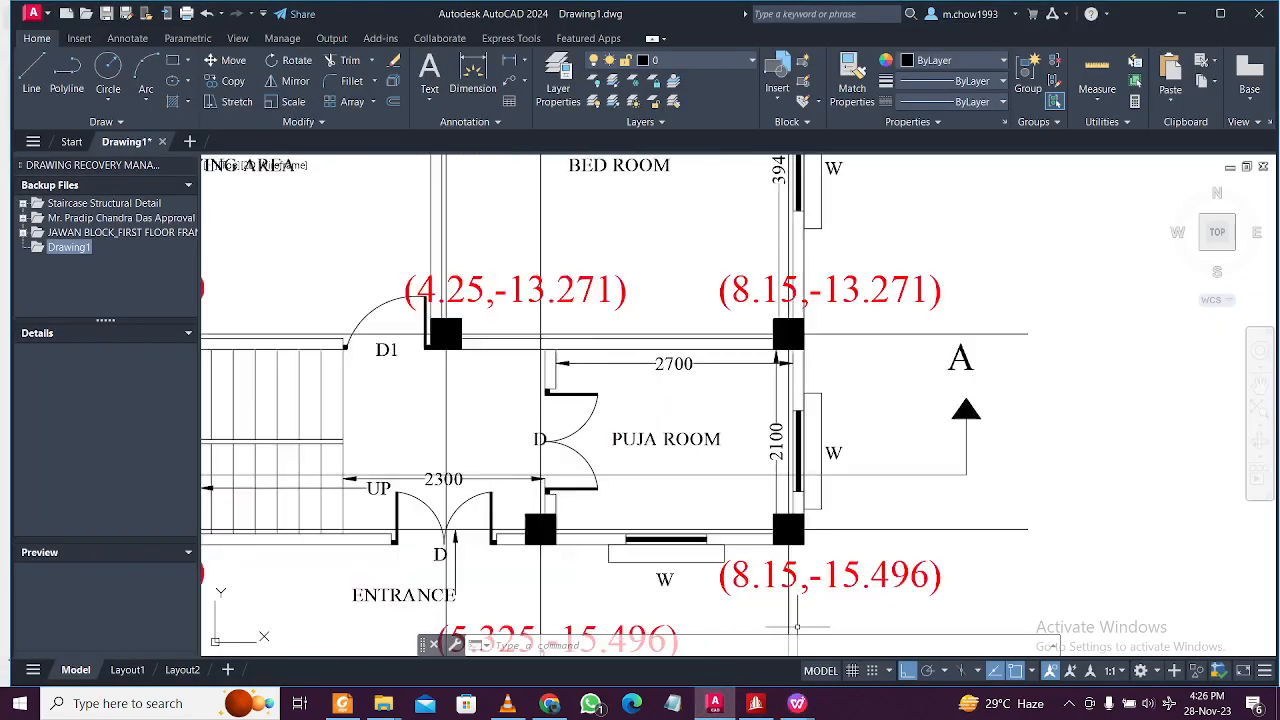
{"action": "middle_click_drag", "start_coordinate": [748, 576], "coordinate": [766, 504]}
{"action": "middle_click_drag", "start_coordinate": [706, 541], "coordinate": [905, 529]}
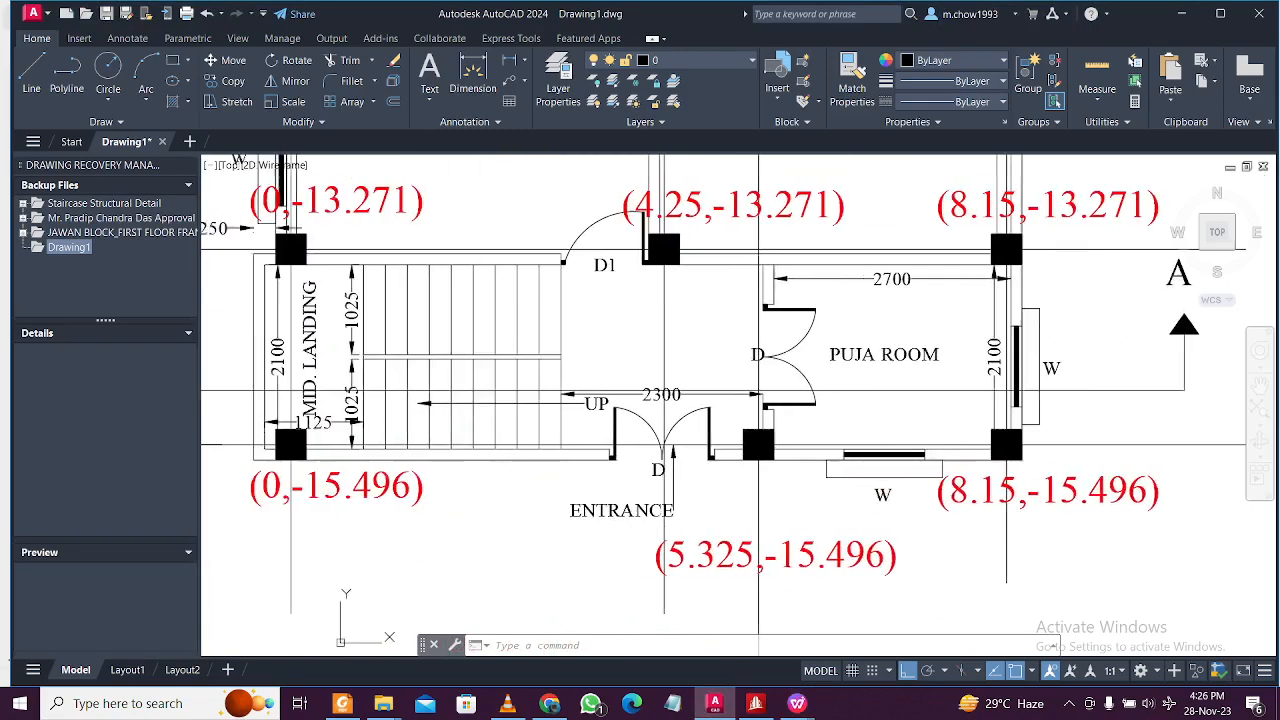
{"action": "scroll", "coordinate": [663, 526], "scroll_direction": "up", "scroll_amount": 2}
{"action": "middle_click_drag", "start_coordinate": [391, 485], "coordinate": [649, 499]}
{"action": "scroll", "coordinate": [649, 499], "scroll_direction": "down", "scroll_amount": 2}
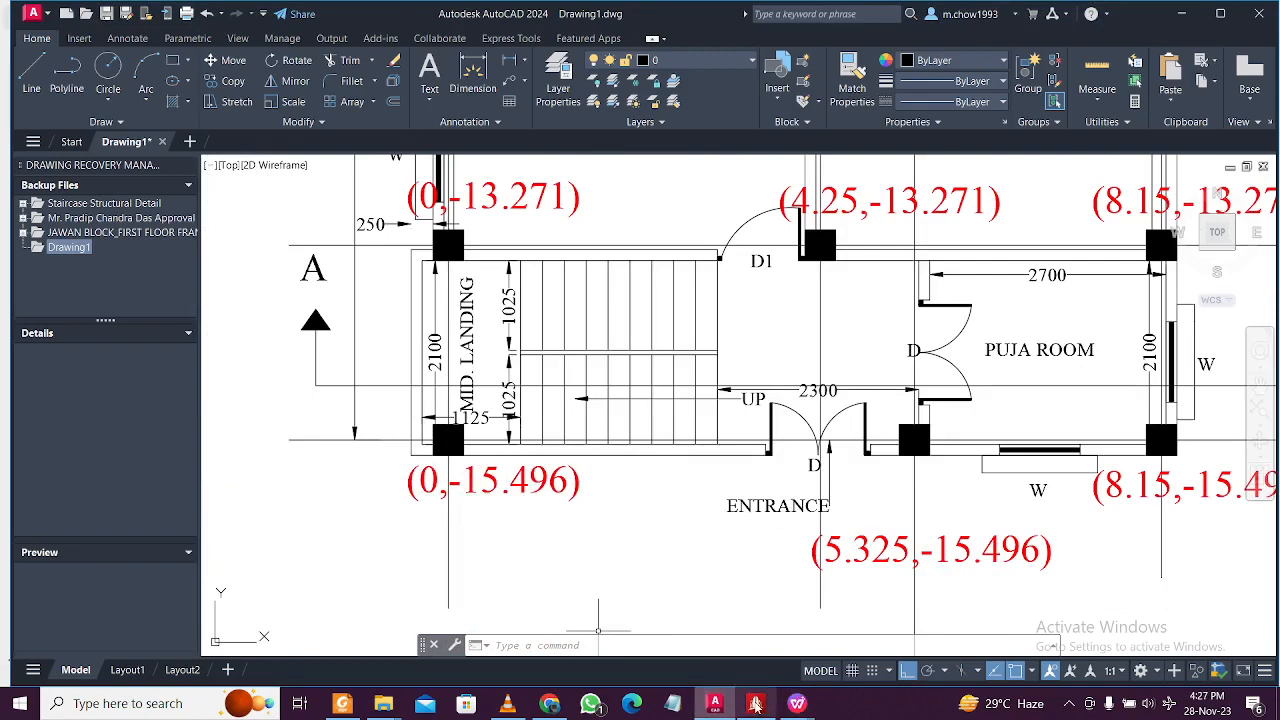
Step: Back in the WPS document, change the Ta (y) line to use a base dimension of 16 and a result of 0.21
{"action": "left_click", "coordinate": [720, 706]}
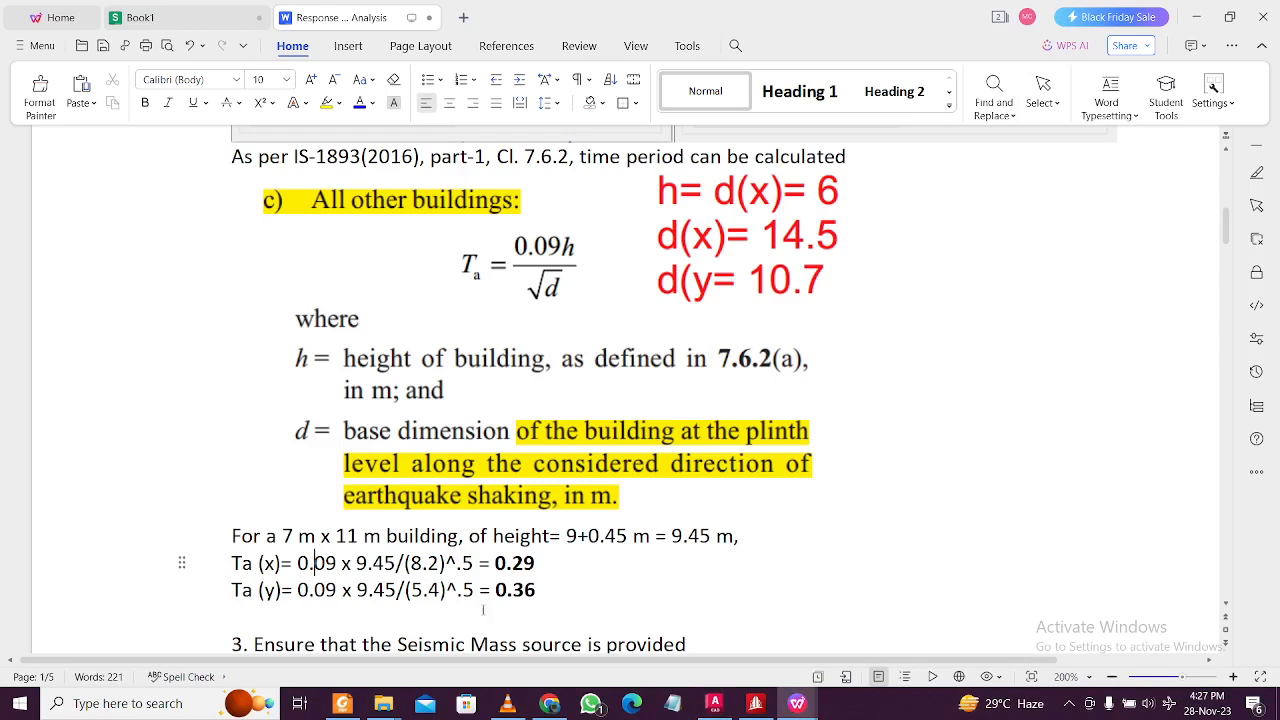
{"action": "scroll", "coordinate": [435, 612], "scroll_direction": "down", "scroll_amount": 1}
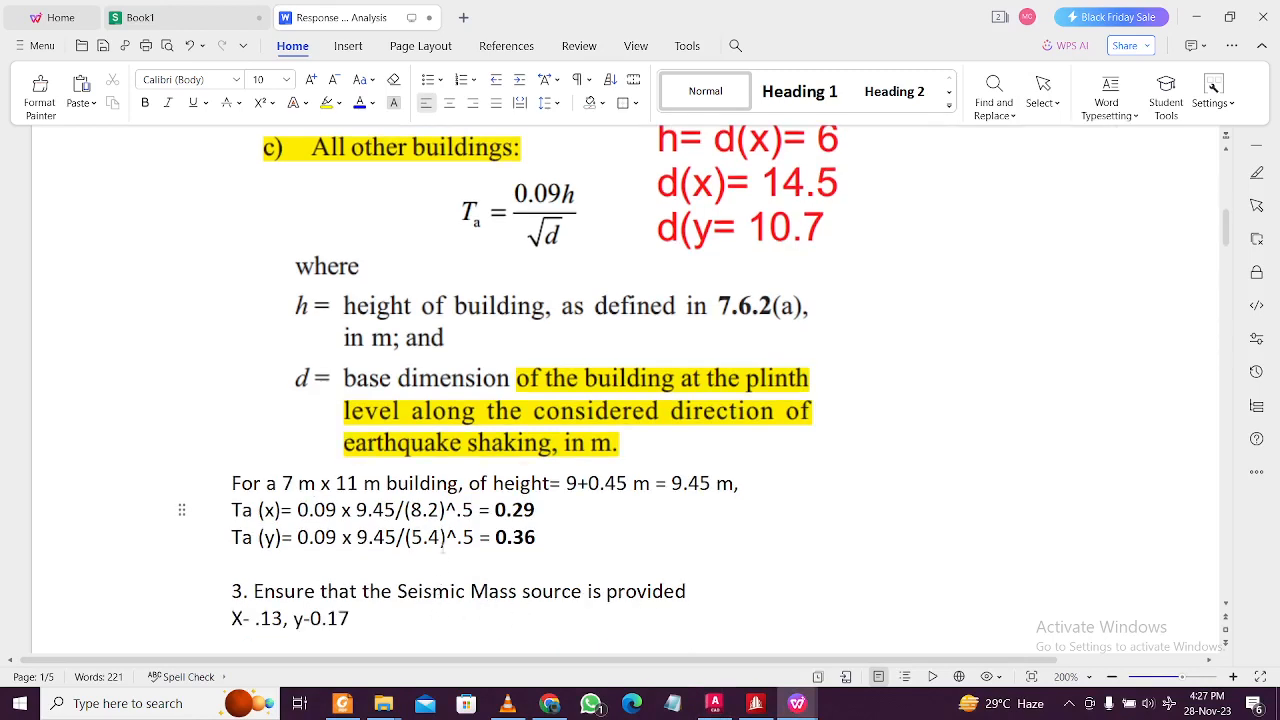
{"action": "left_click_drag", "start_coordinate": [441, 537], "coordinate": [411, 537]}
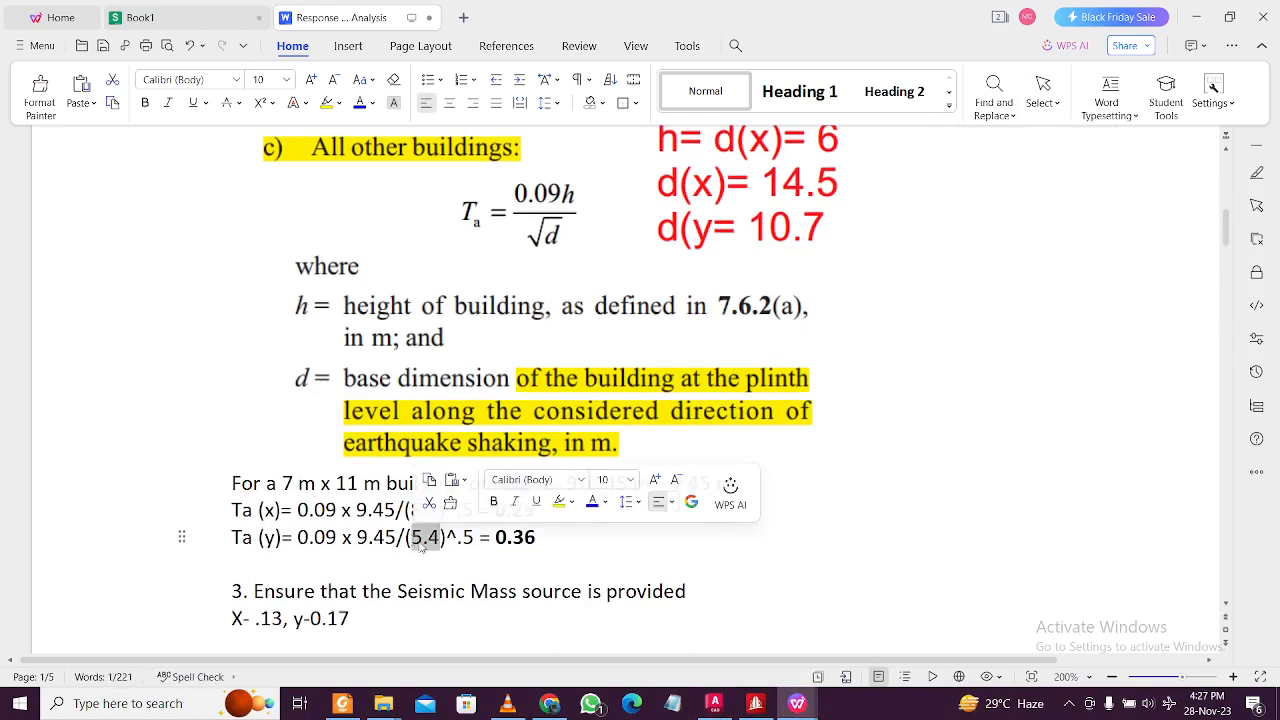
{"action": "type", "text": "16"}
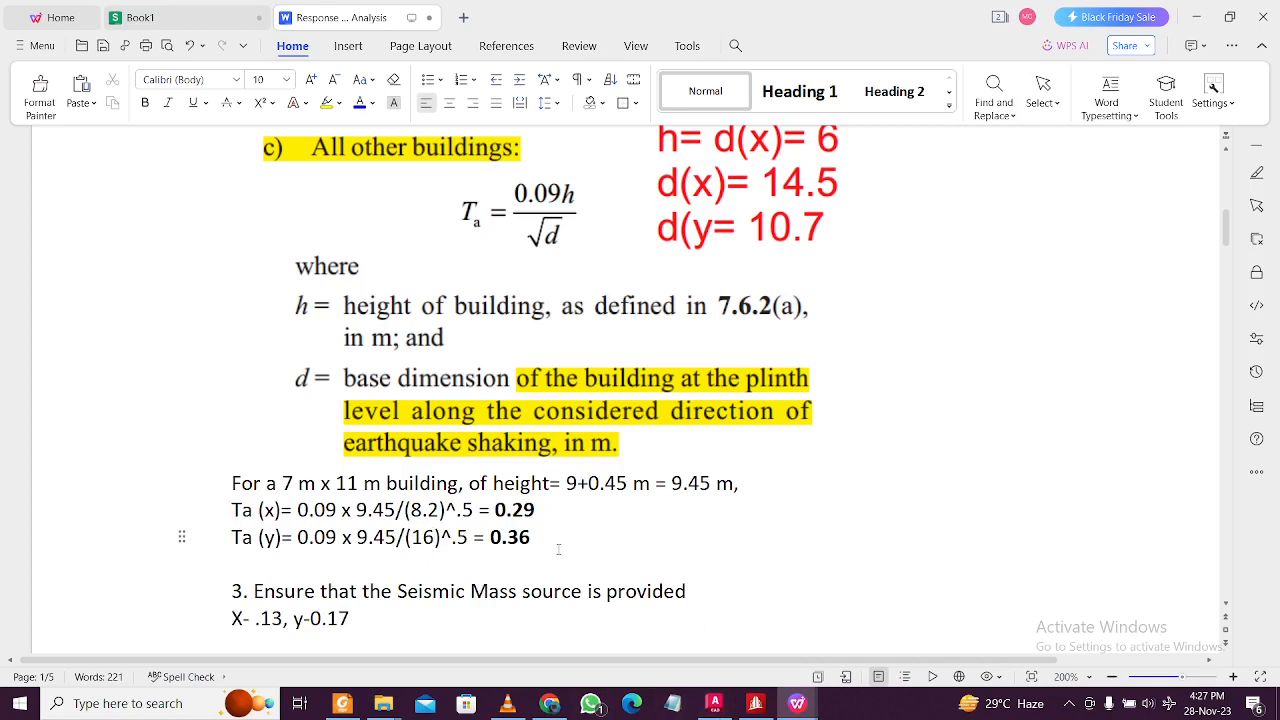
{"action": "left_click_drag", "start_coordinate": [531, 538], "coordinate": [511, 547]}
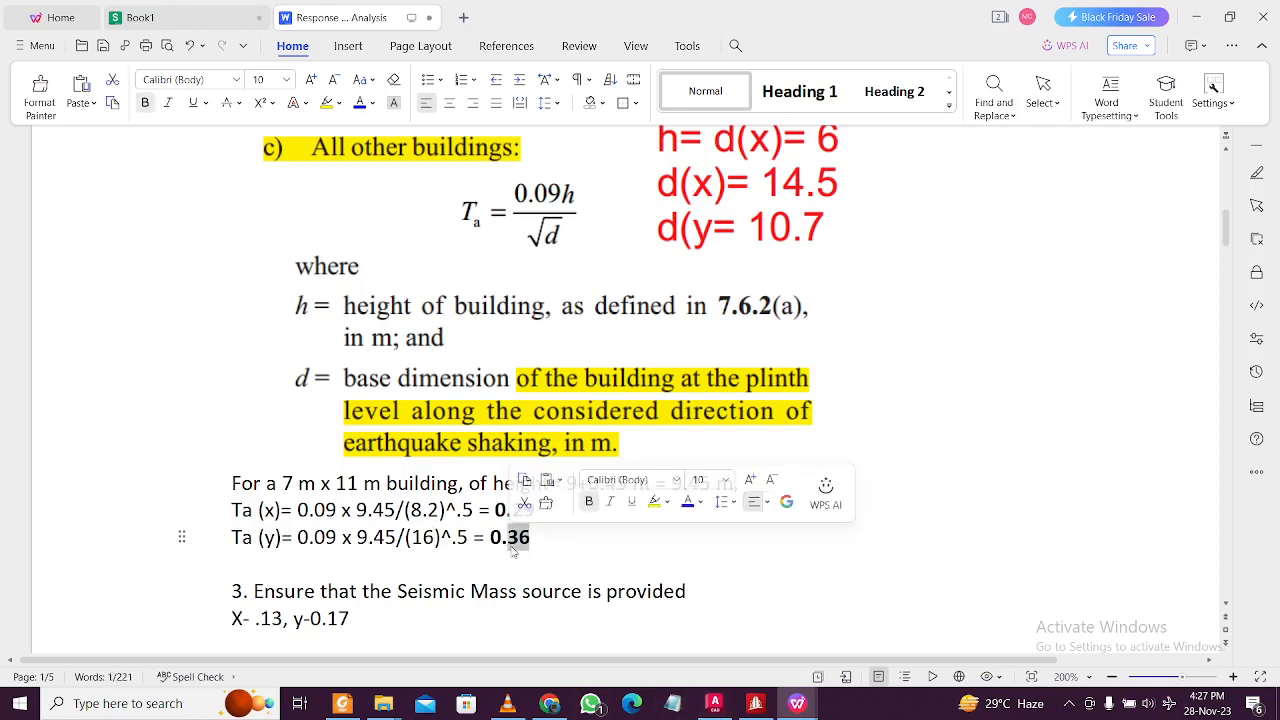
{"action": "type", "text": "21"}
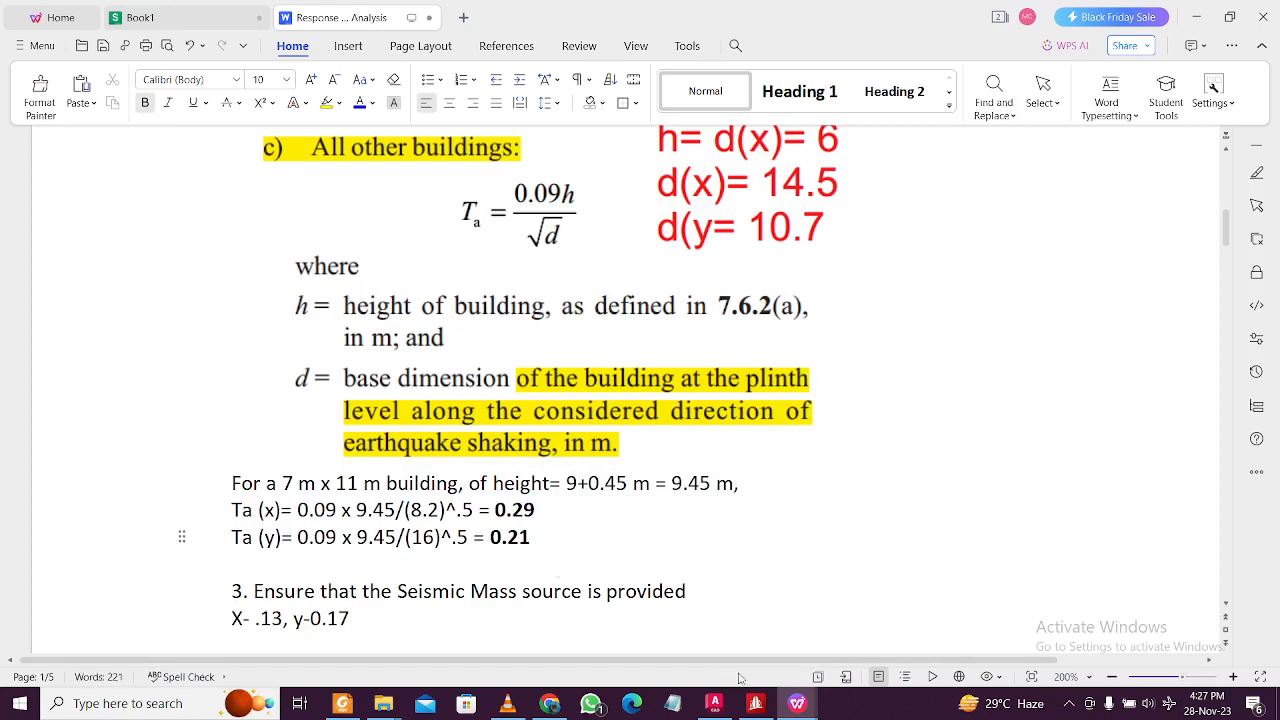
Step: In STAAD.Pro, set the IS 1893 periods to 0.29 s in X and 0.21 s in Z, generate the parameters and add the seismic definition
{"action": "left_click", "coordinate": [756, 703]}
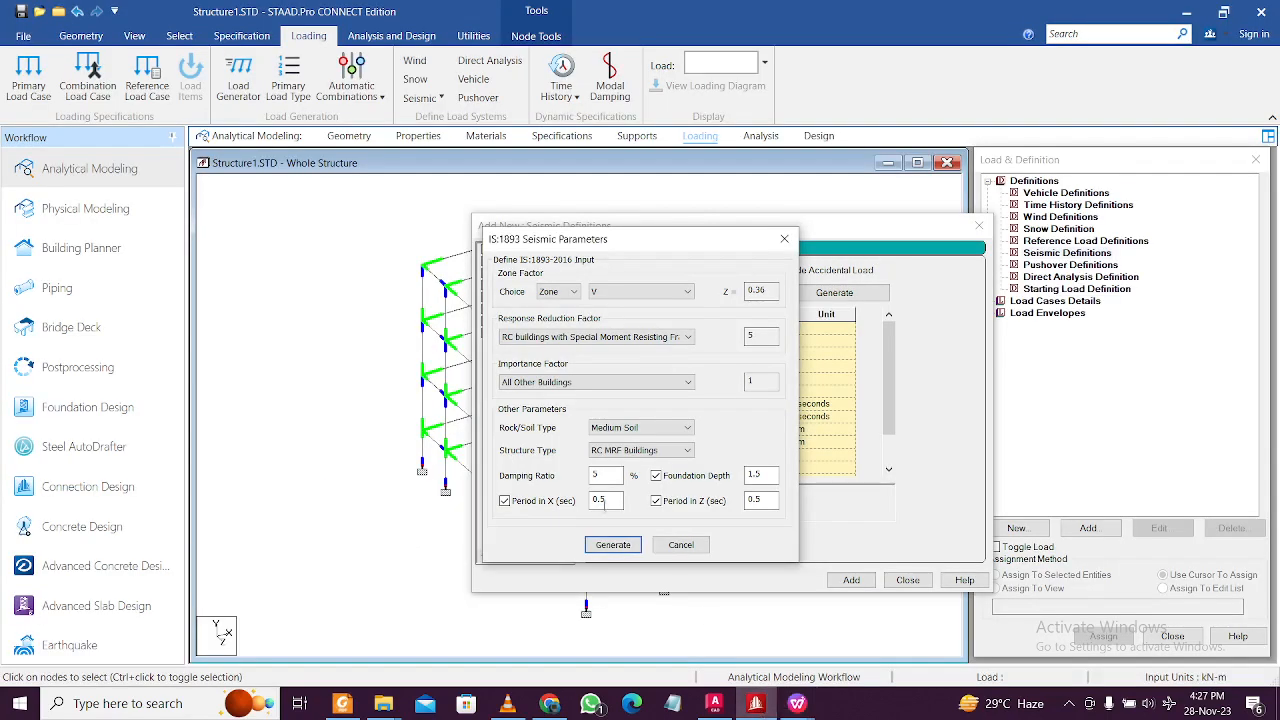
{"action": "left_click", "coordinate": [611, 500]}
{"action": "left_click", "coordinate": [773, 503]}
{"action": "left_click", "coordinate": [627, 544]}
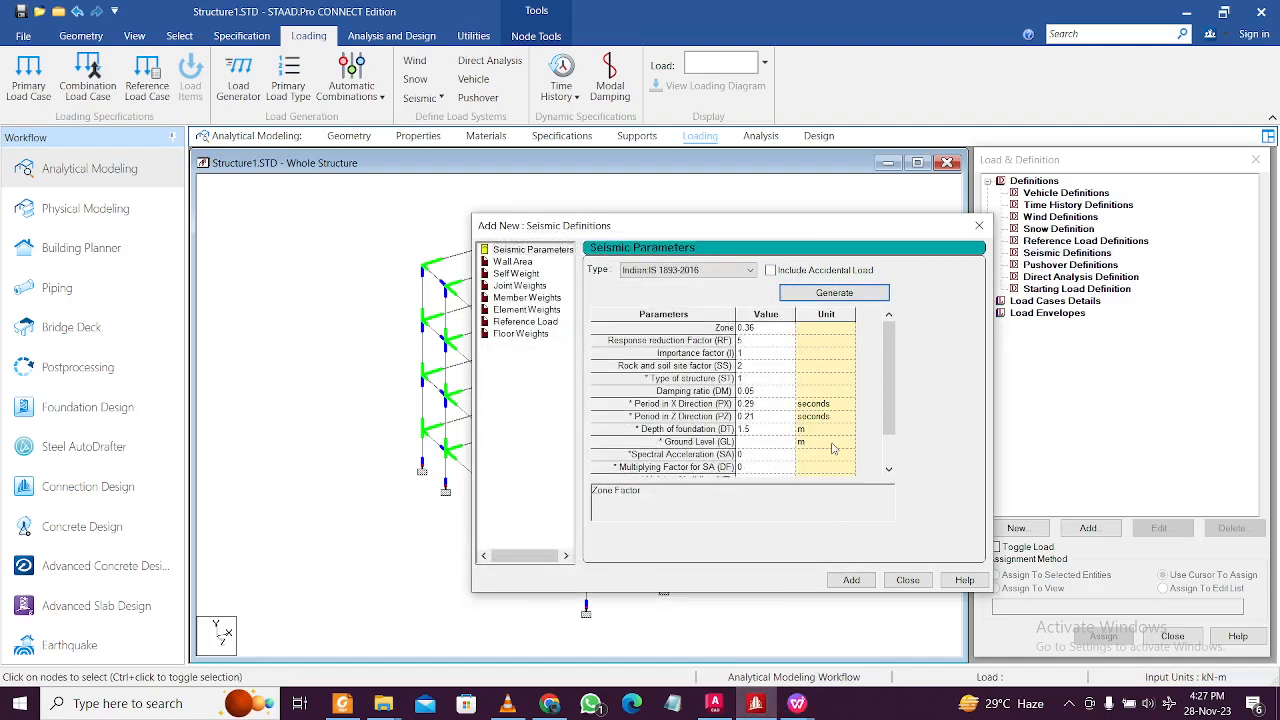
{"action": "left_click", "coordinate": [851, 580]}
{"action": "left_click", "coordinate": [907, 524]}
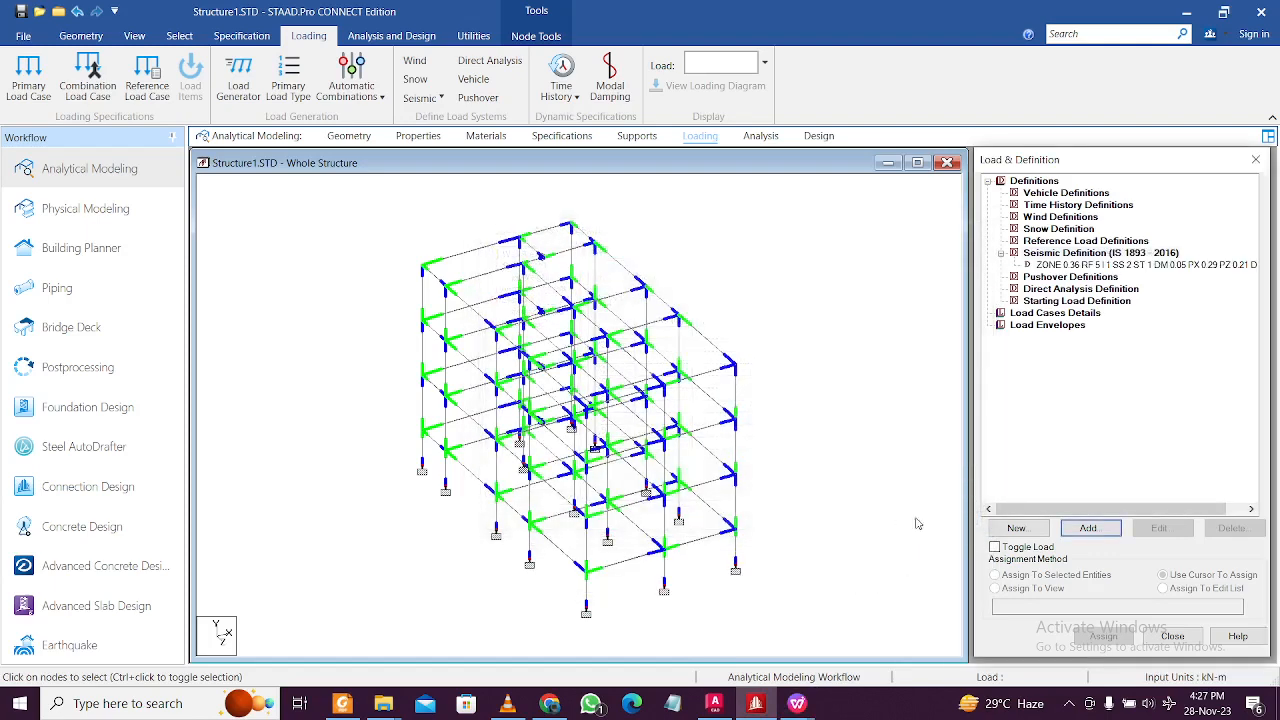
Step: Add primary load case 1 with the Seismic loading type and the title SLx
{"action": "left_click", "coordinate": [1079, 318]}
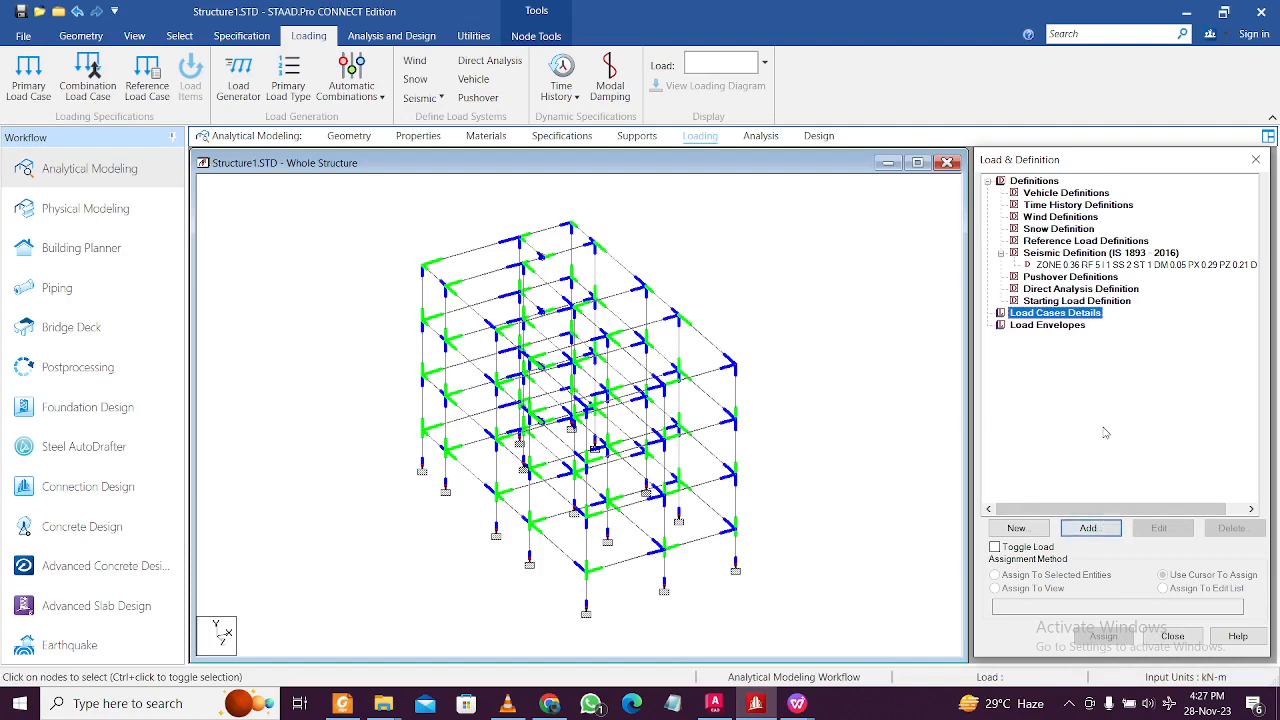
{"action": "left_click", "coordinate": [1100, 528]}
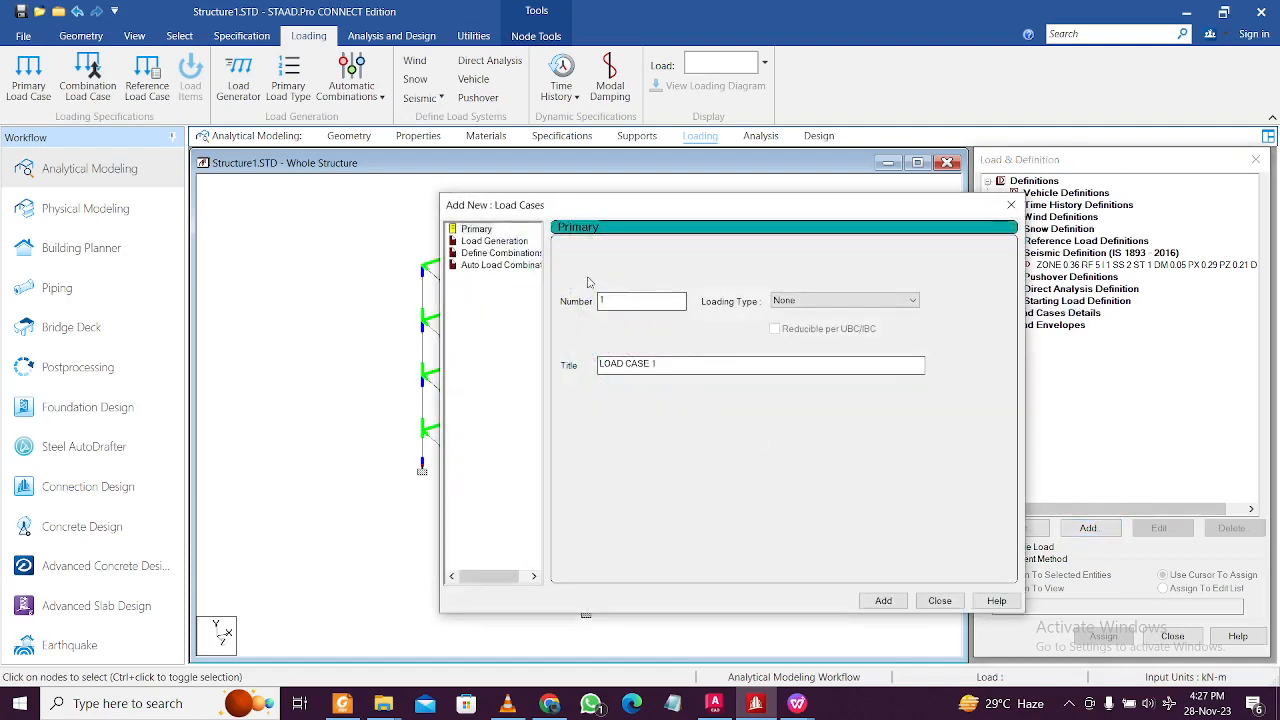
{"action": "left_click", "coordinate": [843, 300]}
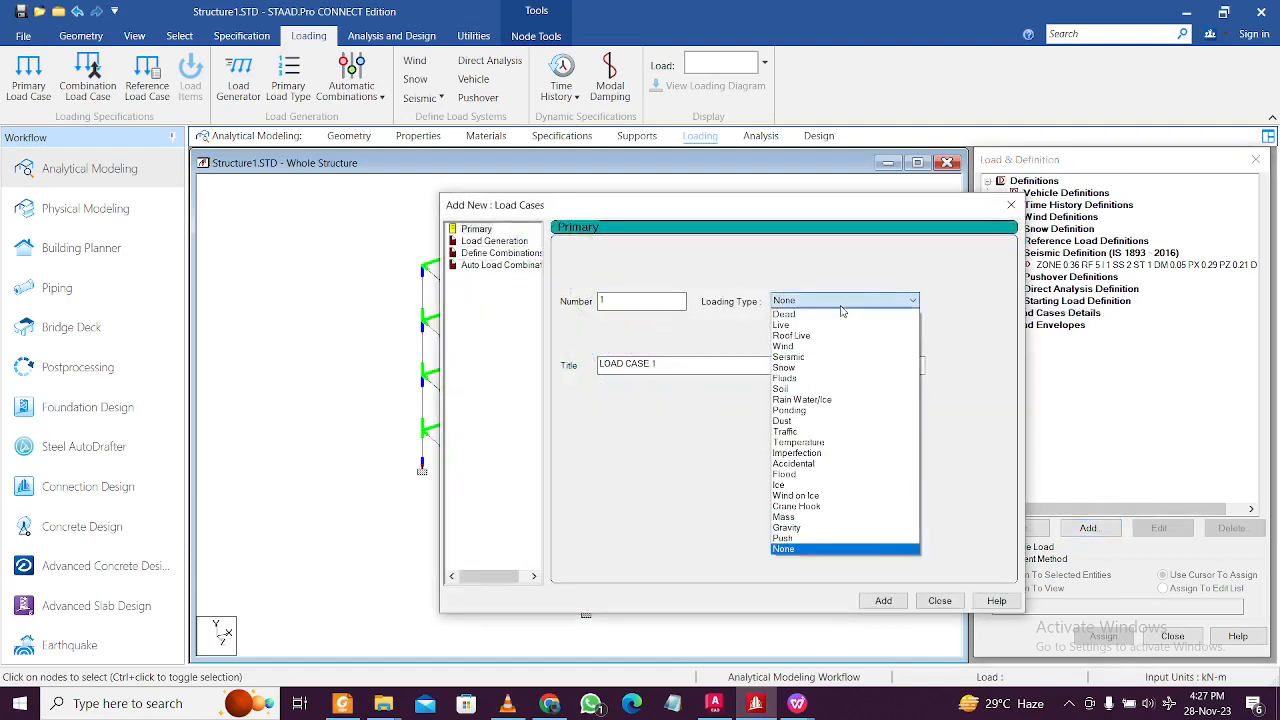
{"action": "left_click", "coordinate": [843, 359]}
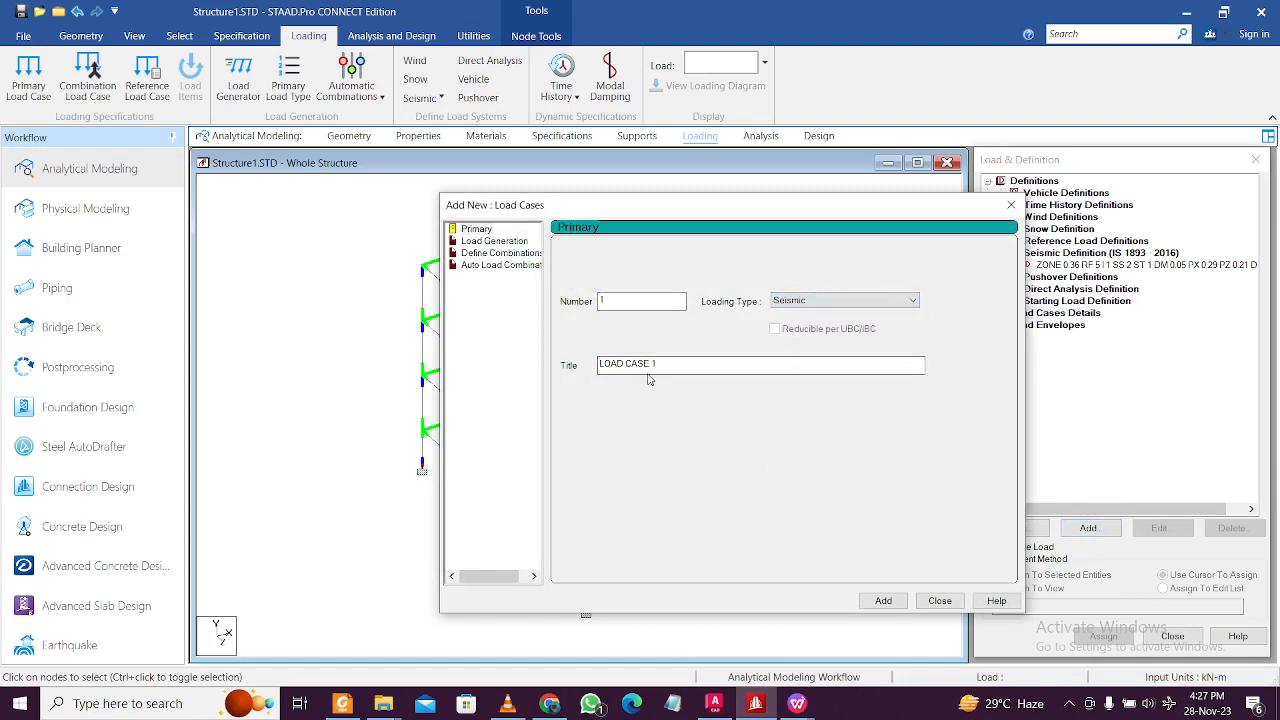
{"action": "left_click_drag", "start_coordinate": [656, 366], "coordinate": [587, 356]}
{"action": "type", "text": "SLx"}
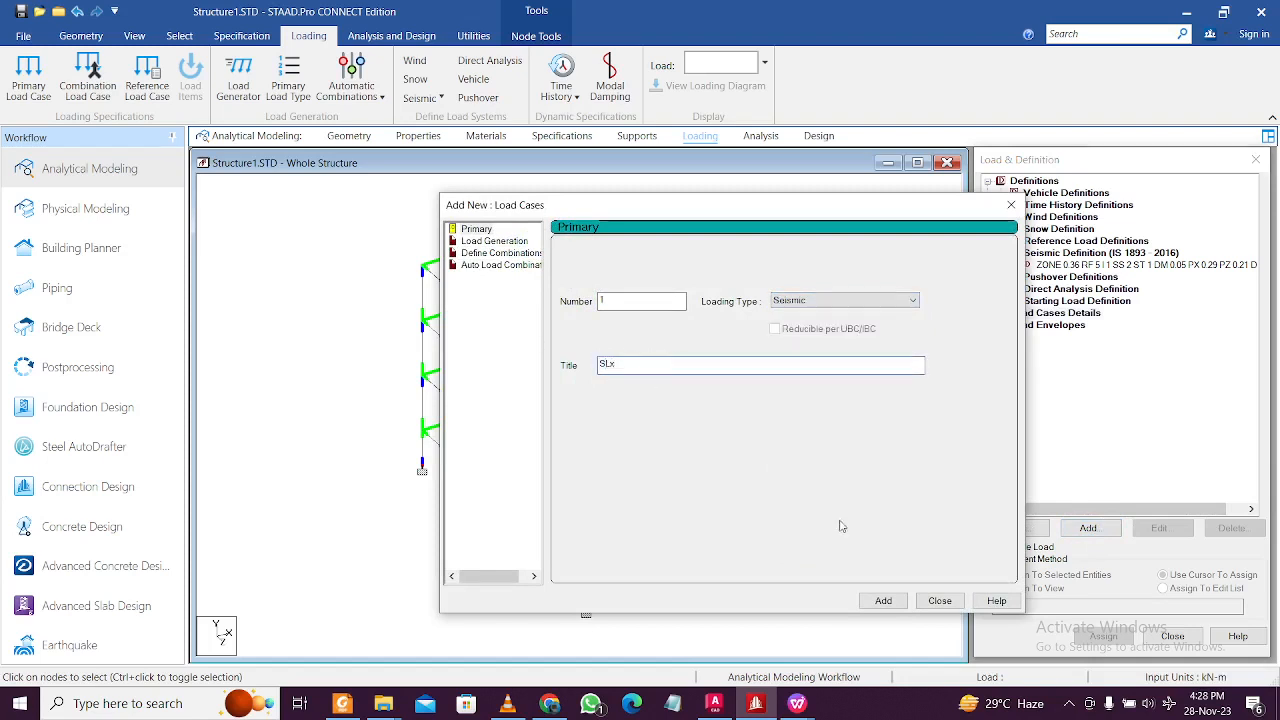
{"action": "left_click", "coordinate": [873, 600]}
Step: Add seismic primary load cases 2 and 3 titled SLY and SLZ
{"action": "left_click_drag", "start_coordinate": [703, 362], "coordinate": [440, 347]}
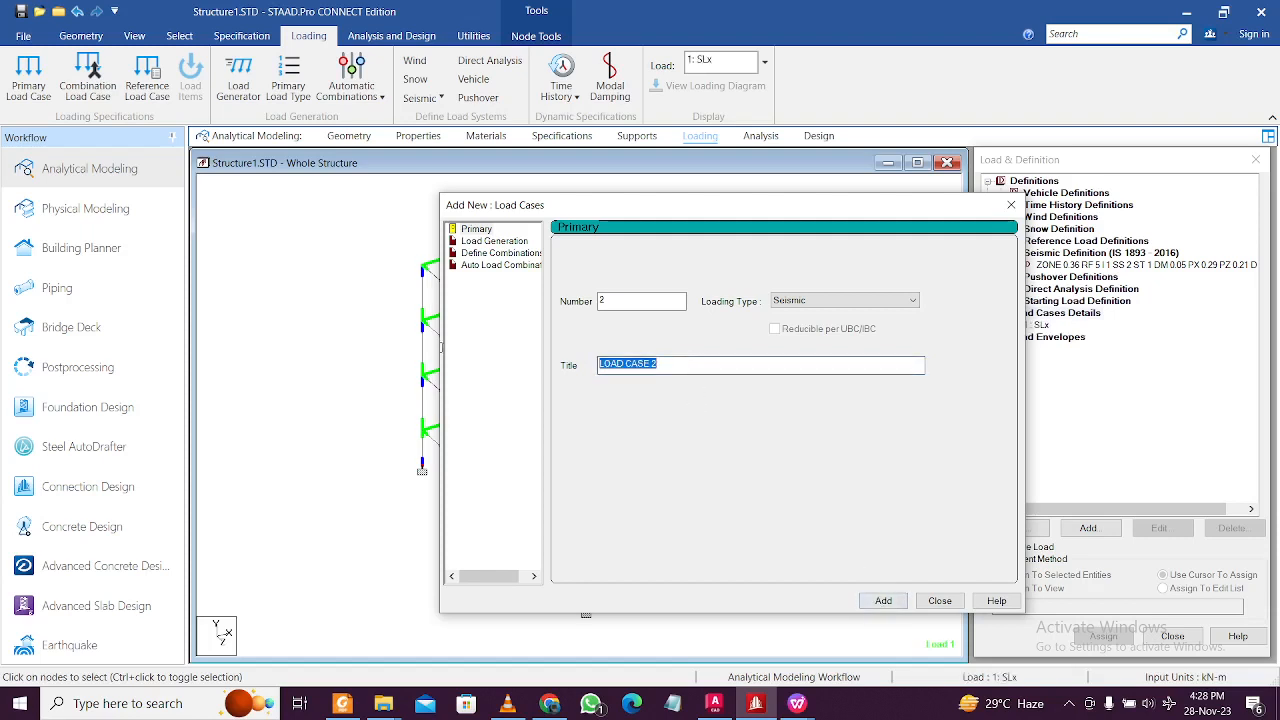
{"action": "type", "text": "SLY"}
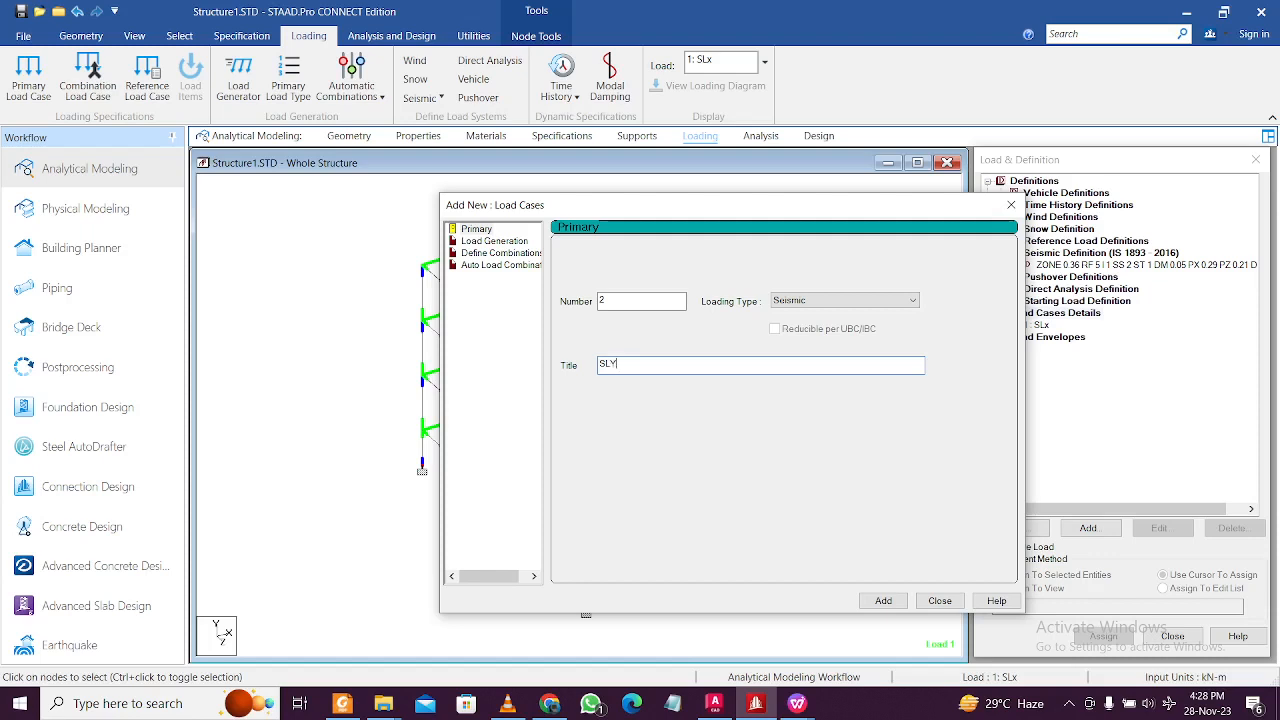
{"action": "left_click", "coordinate": [883, 600]}
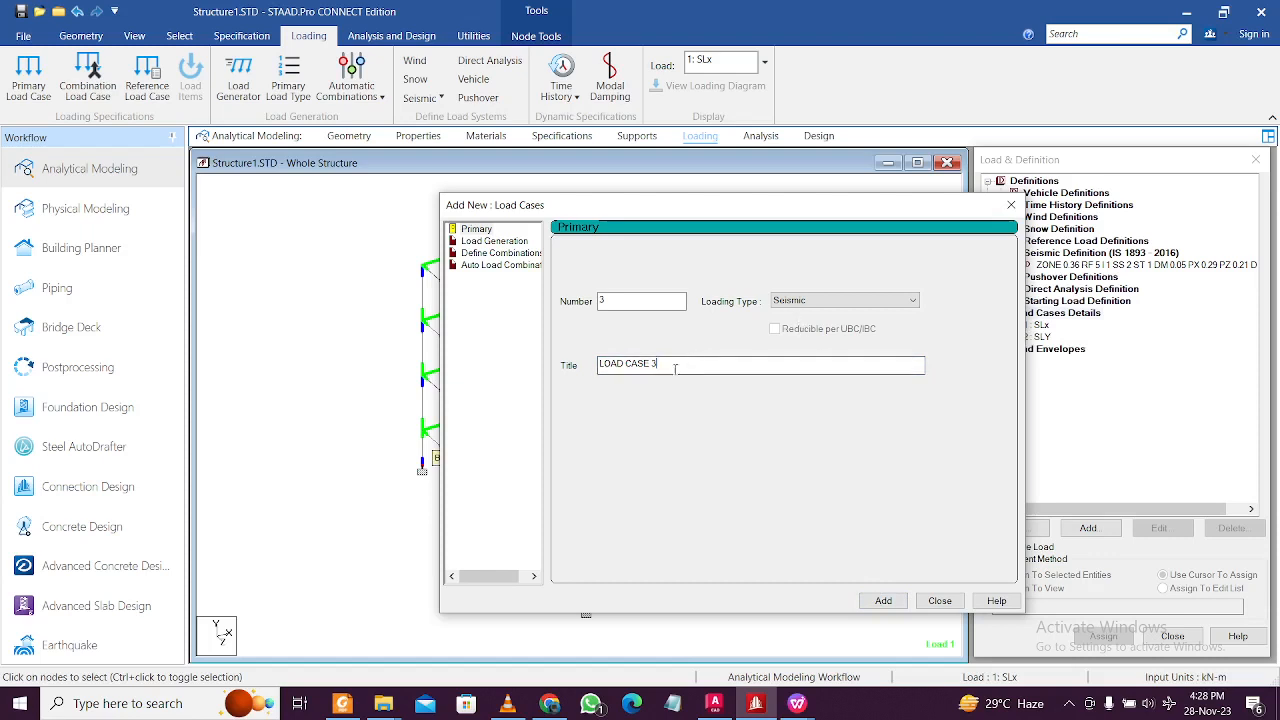
{"action": "left_click_drag", "start_coordinate": [675, 363], "coordinate": [433, 365]}
{"action": "type", "text": "S"}
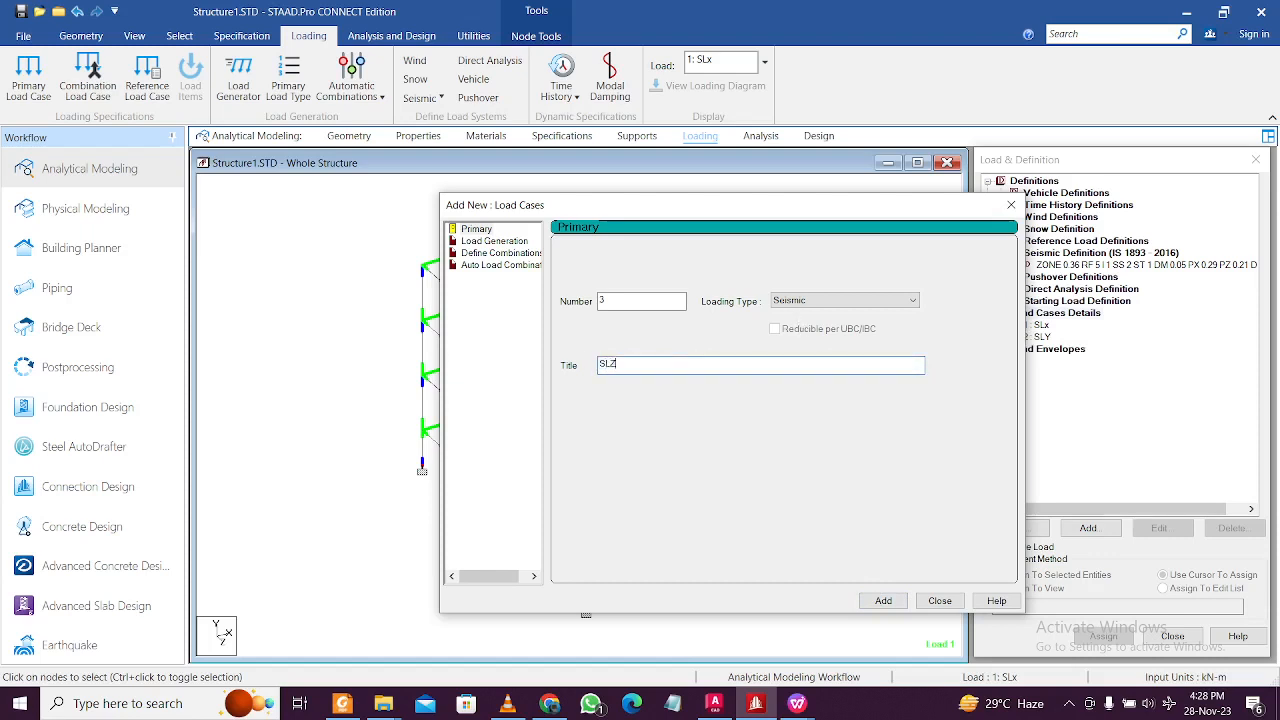
{"action": "type", "text": "LZ"}
{"action": "left_click", "coordinate": [883, 600]}
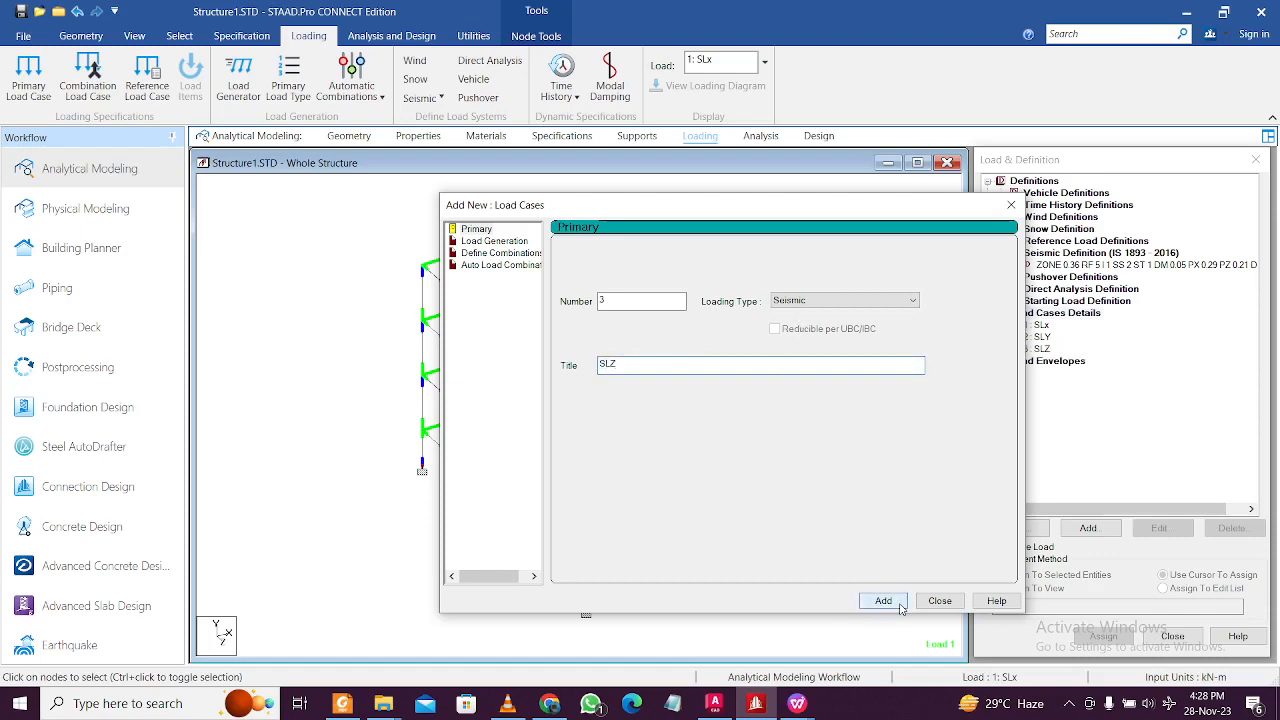
Step: Add primary load case 4 with the Dead loading type and the title DL
{"action": "left_click", "coordinate": [822, 301]}
{"action": "left_click", "coordinate": [818, 314]}
{"action": "key", "text": "Tab"}
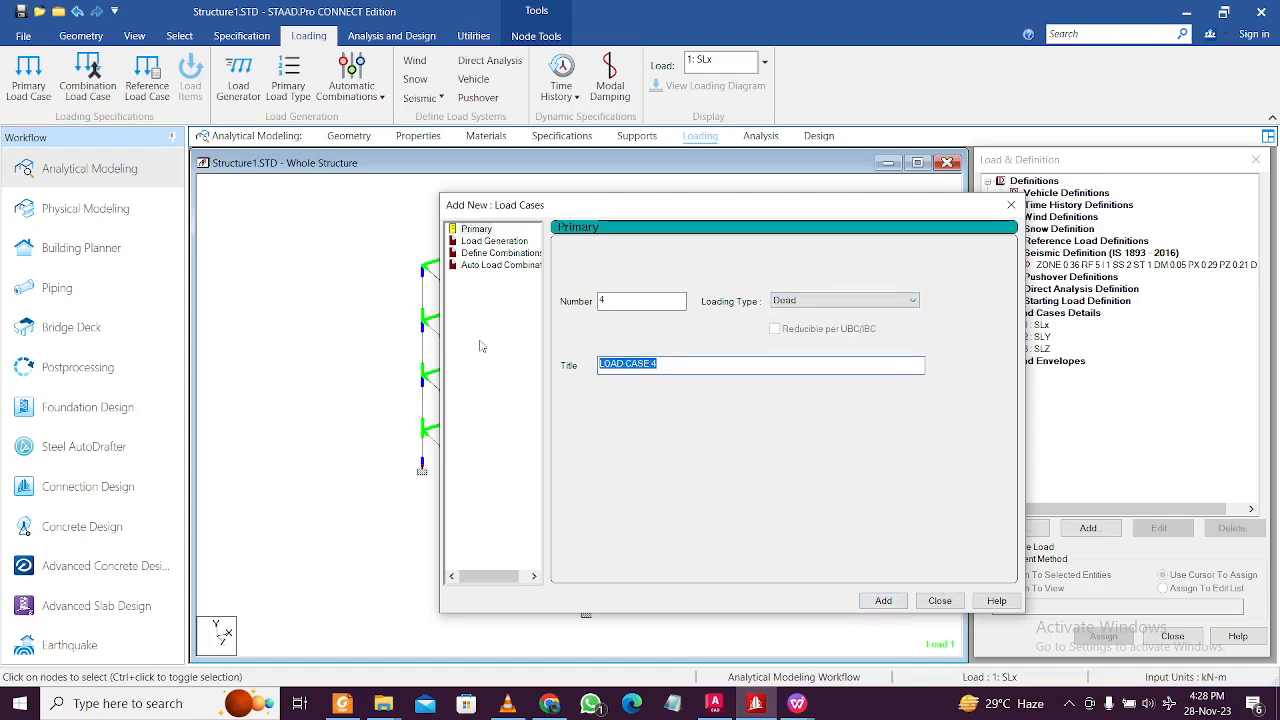
{"action": "type", "text": "DL"}
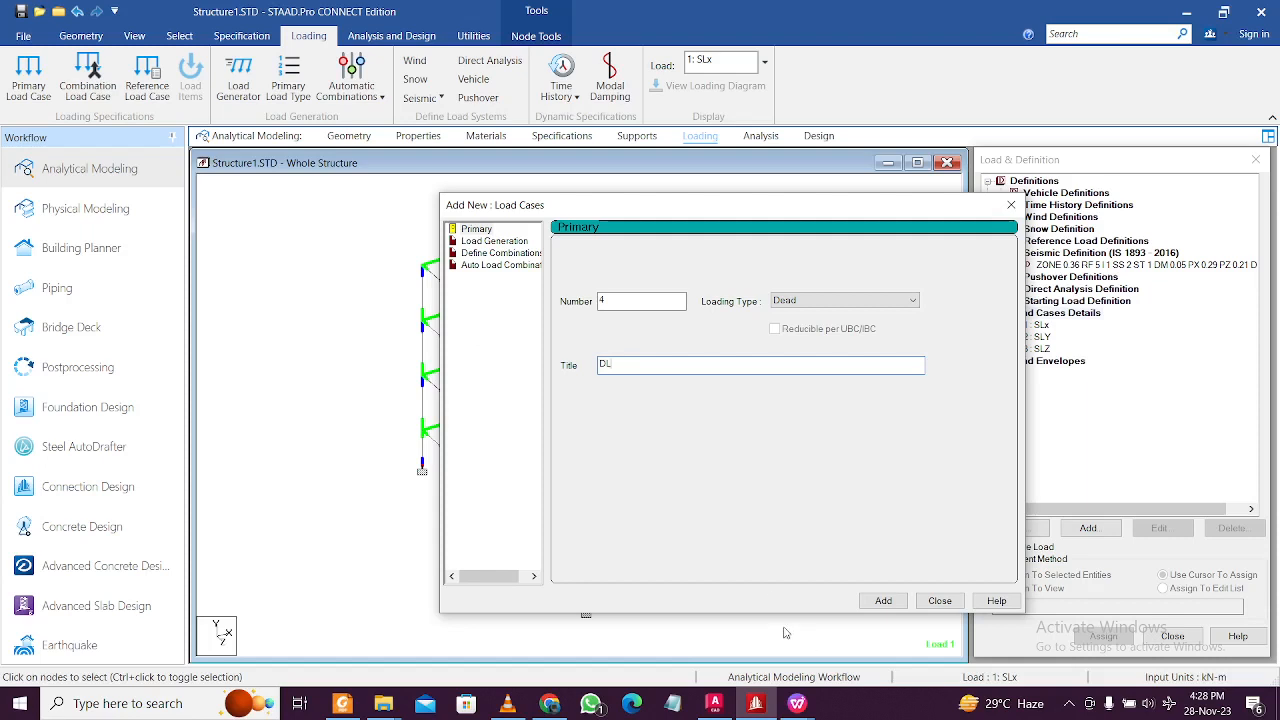
{"action": "left_click", "coordinate": [883, 600]}
Step: Add primary load case 5 with the Live loading type and the title LL, and finish adding load cases
{"action": "left_click", "coordinate": [793, 303]}
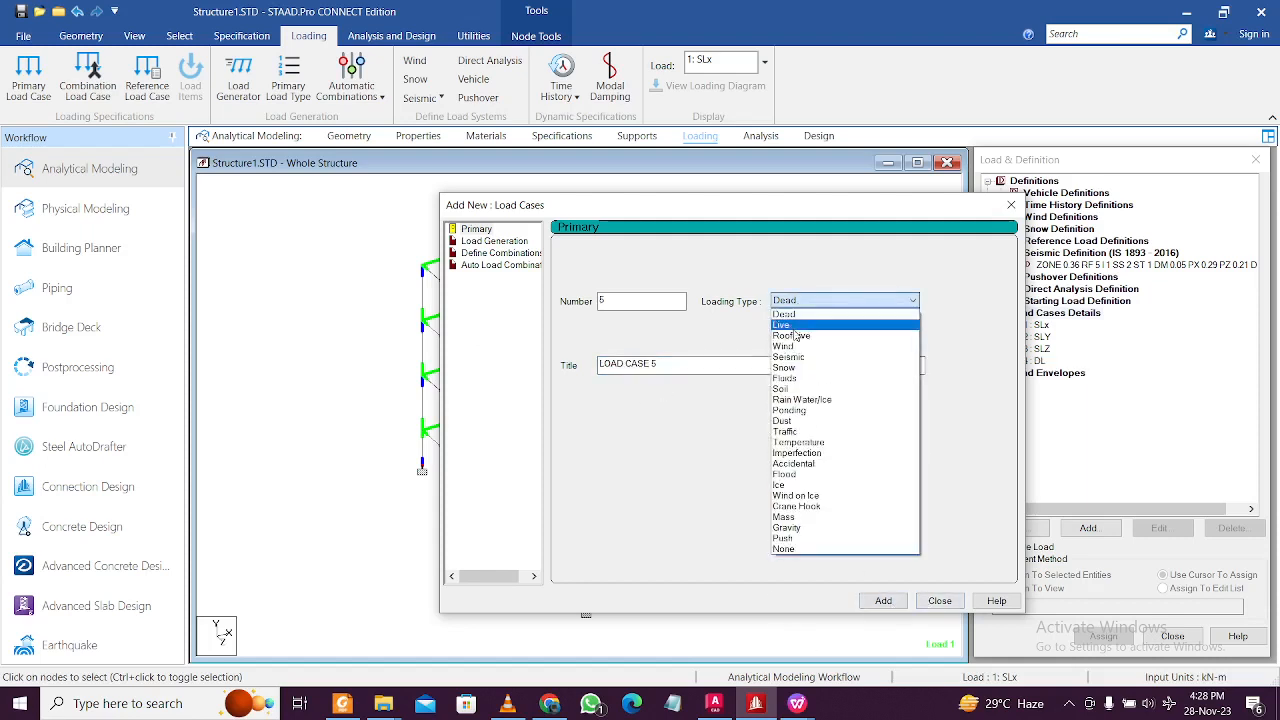
{"action": "left_click", "coordinate": [795, 326]}
{"action": "key", "text": "Tab"}
{"action": "type", "text": "LL"}
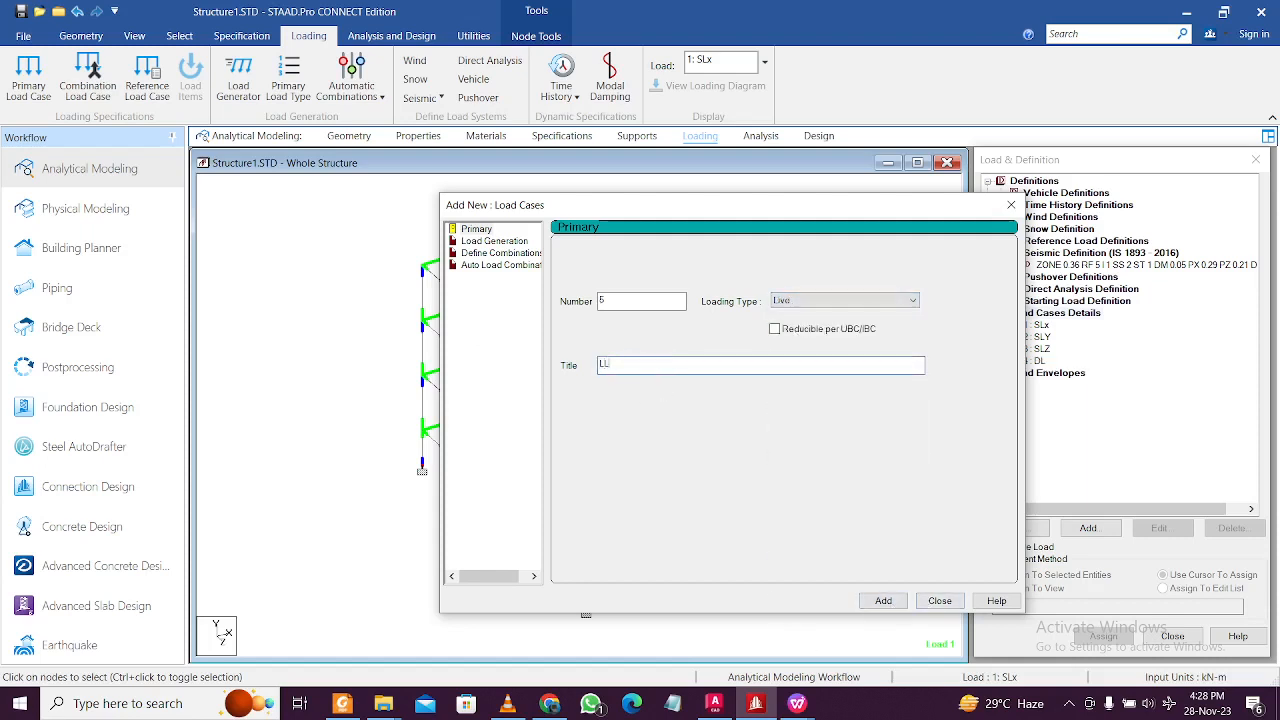
{"action": "left_click", "coordinate": [881, 600]}
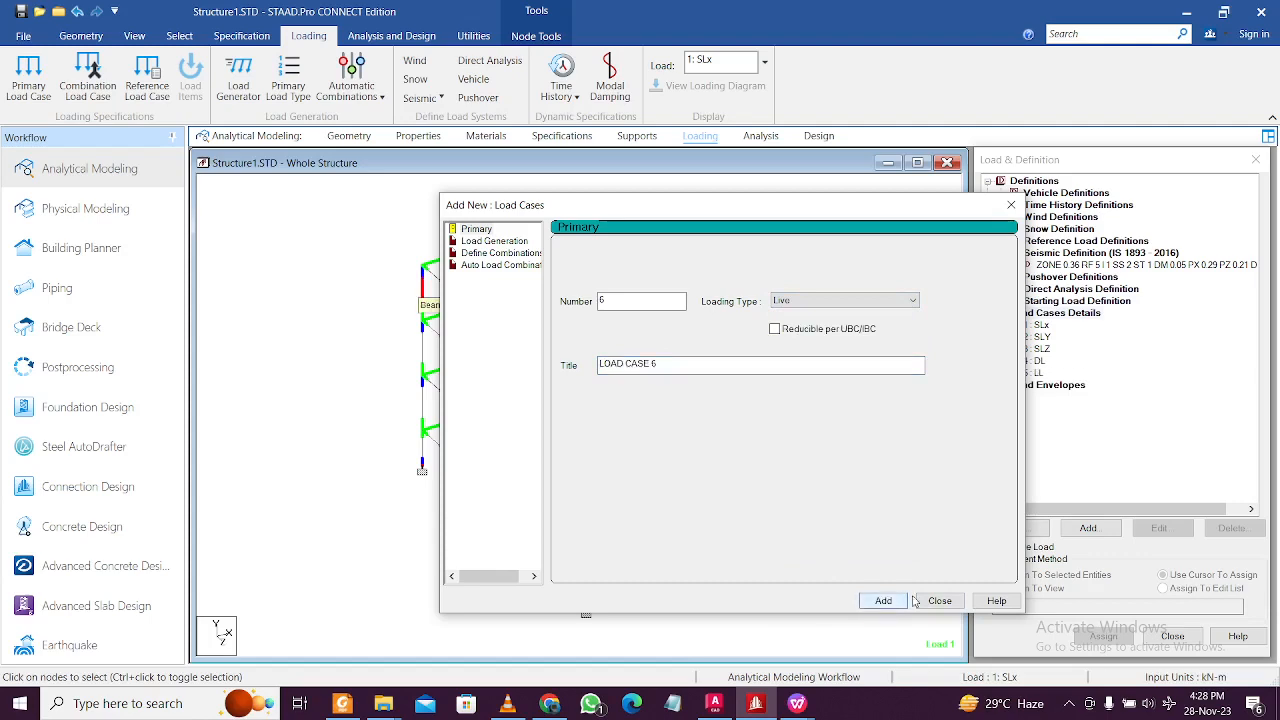
{"action": "left_click", "coordinate": [939, 601]}
Step: Rename the first seismic load case to SLX
{"action": "left_click", "coordinate": [1040, 325]}
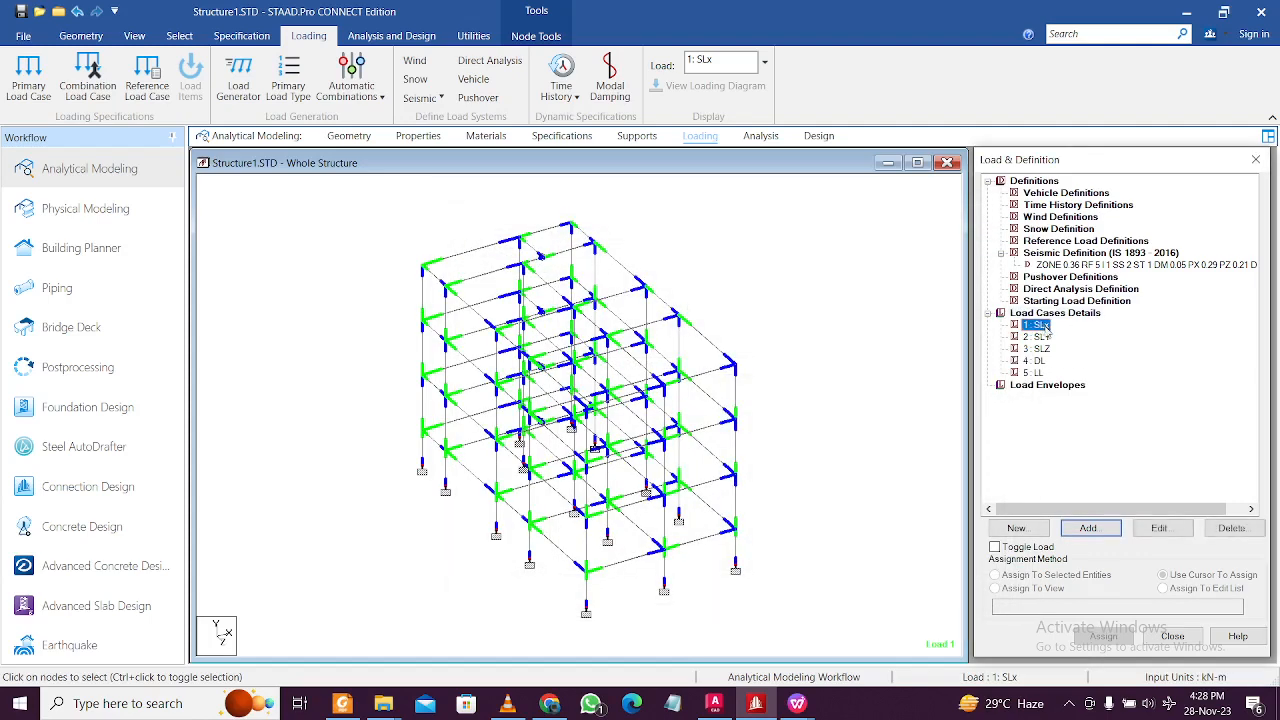
{"action": "left_click", "coordinate": [1160, 528]}
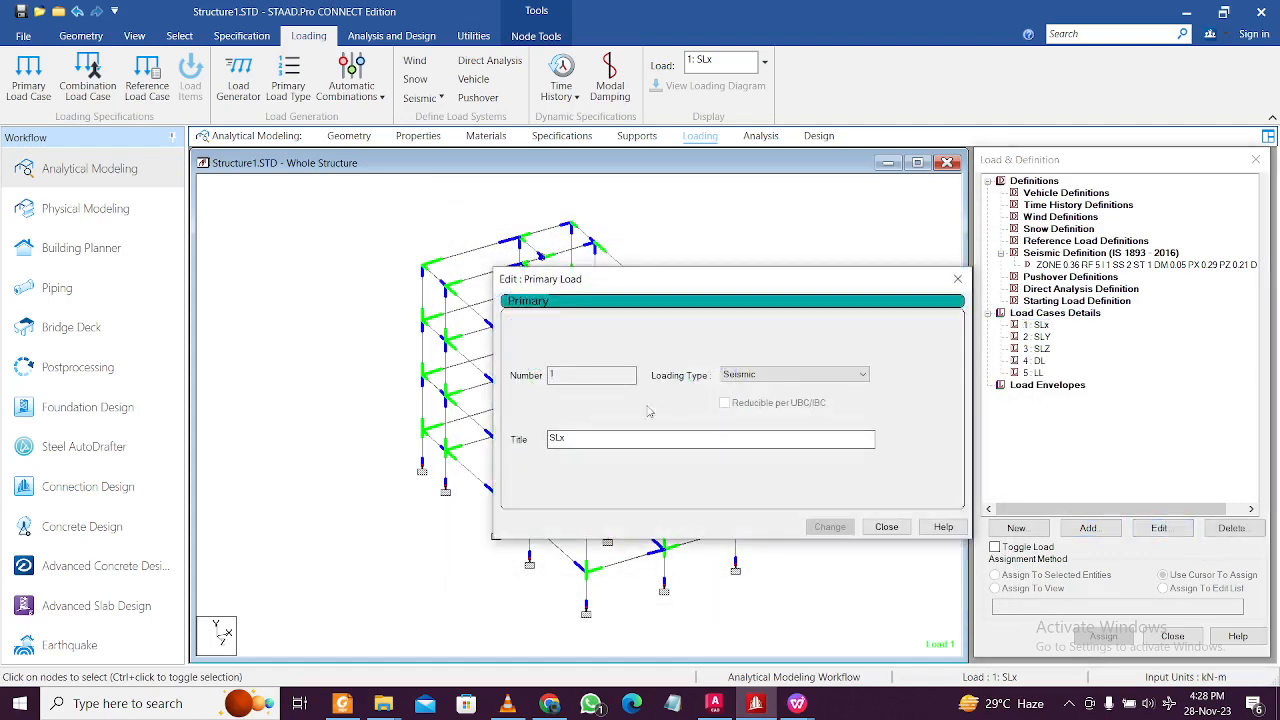
{"action": "key", "text": "BackSpace"}
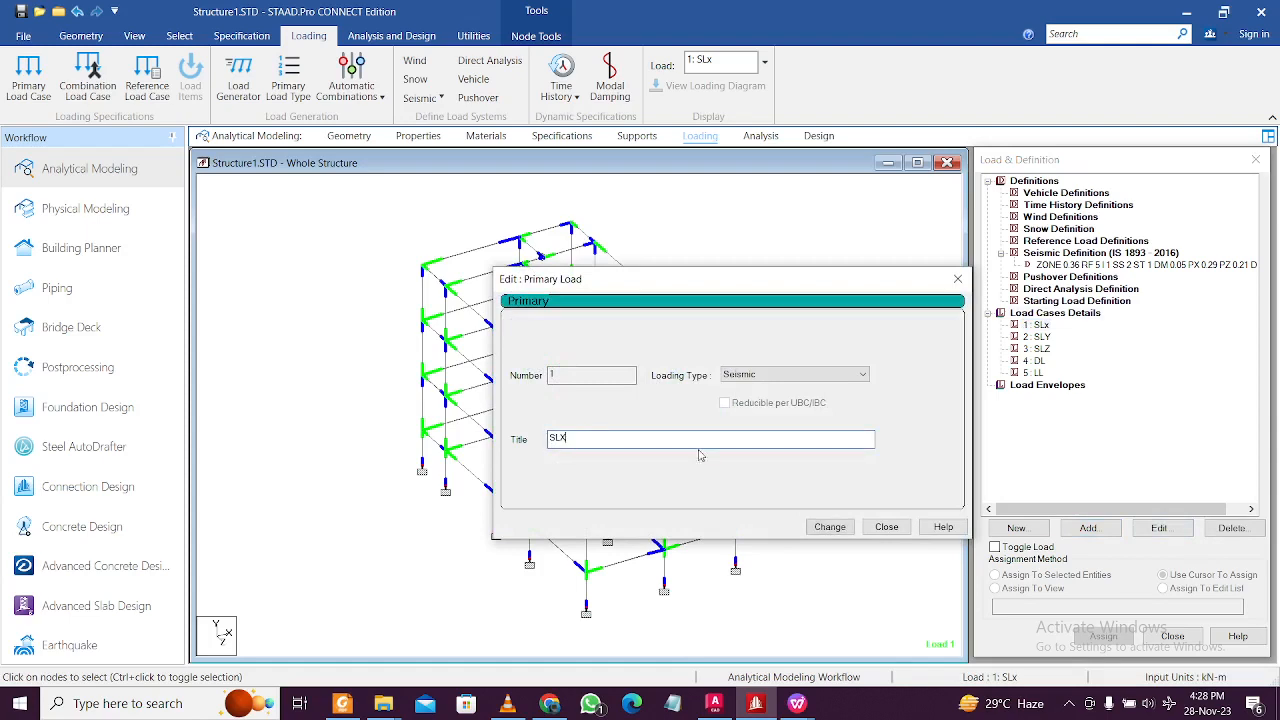
{"action": "type", "text": "X"}
{"action": "left_click", "coordinate": [829, 527]}
{"action": "left_click", "coordinate": [886, 527]}
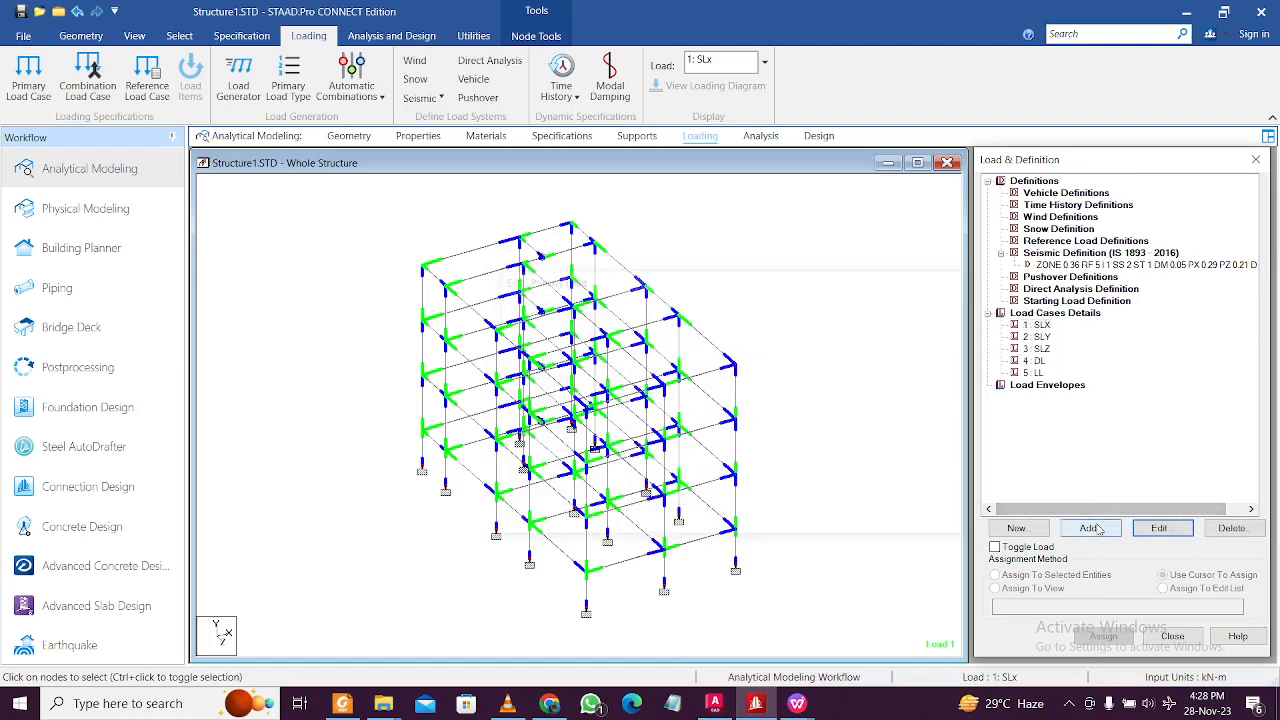
Step: Add a seismic load in the X direction with factor 1 to load case SLX
{"action": "left_click", "coordinate": [1066, 527]}
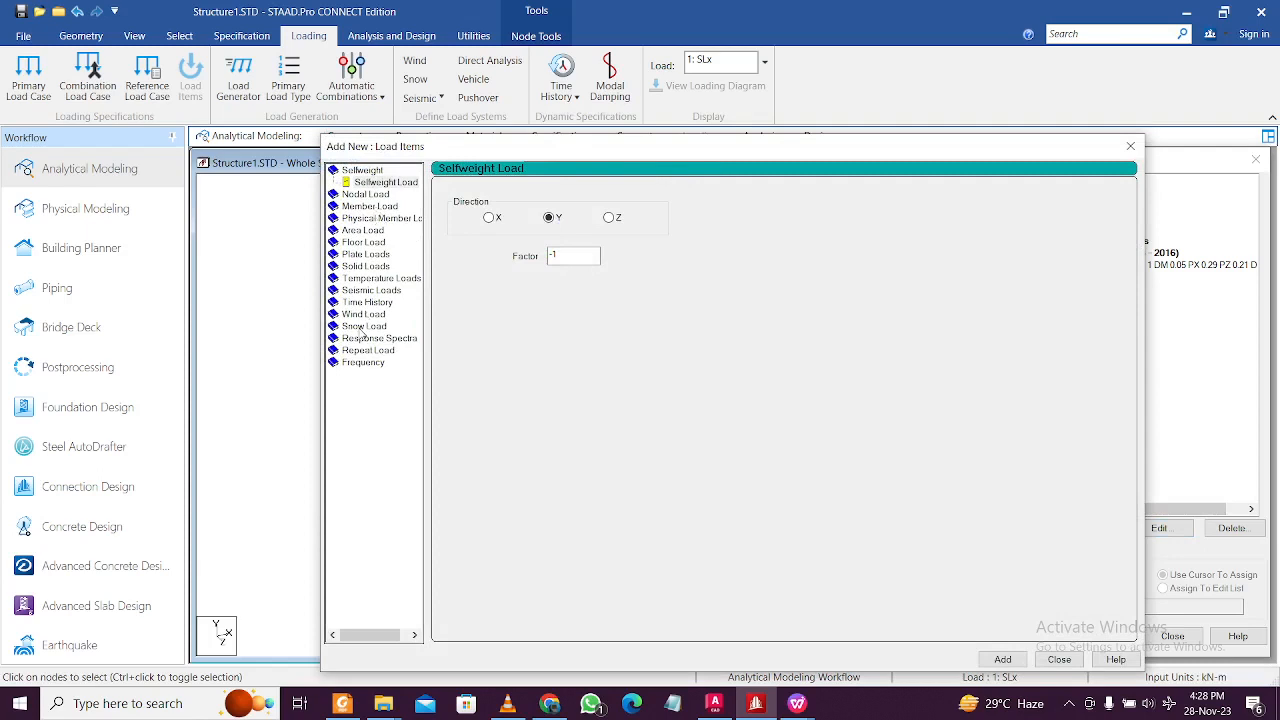
{"action": "left_click", "coordinate": [380, 290]}
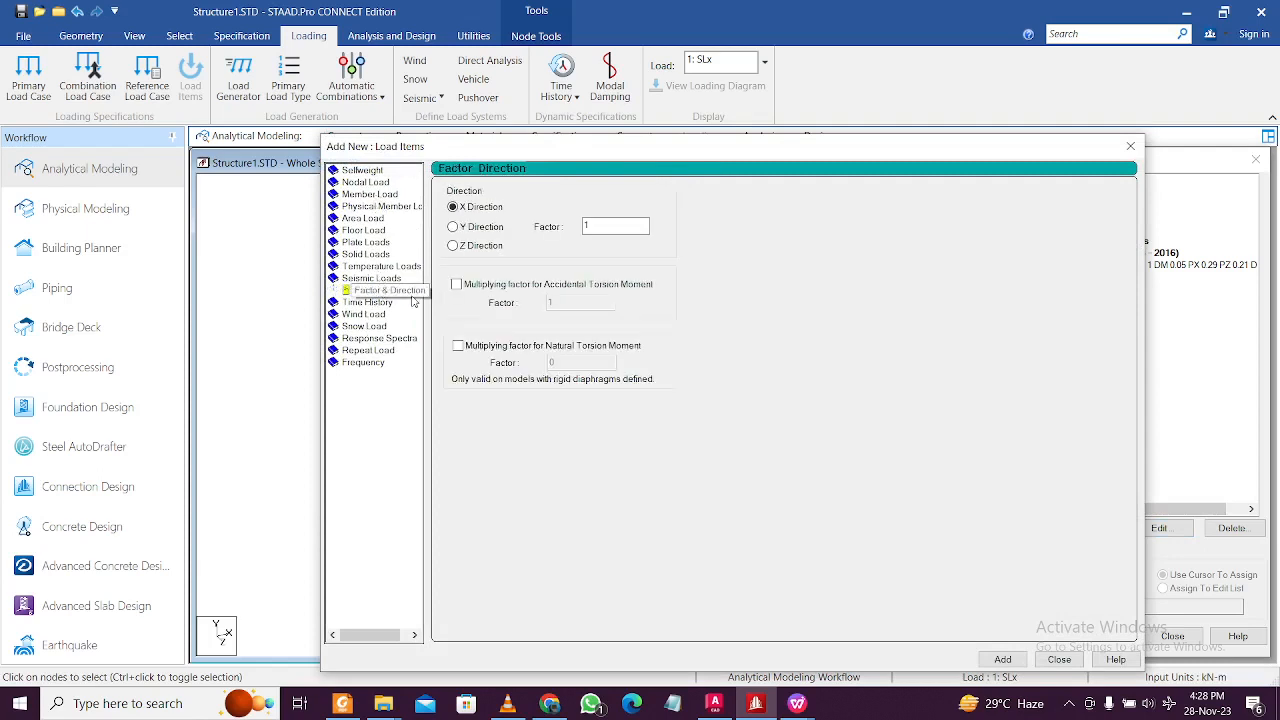
{"action": "left_click", "coordinate": [1003, 661]}
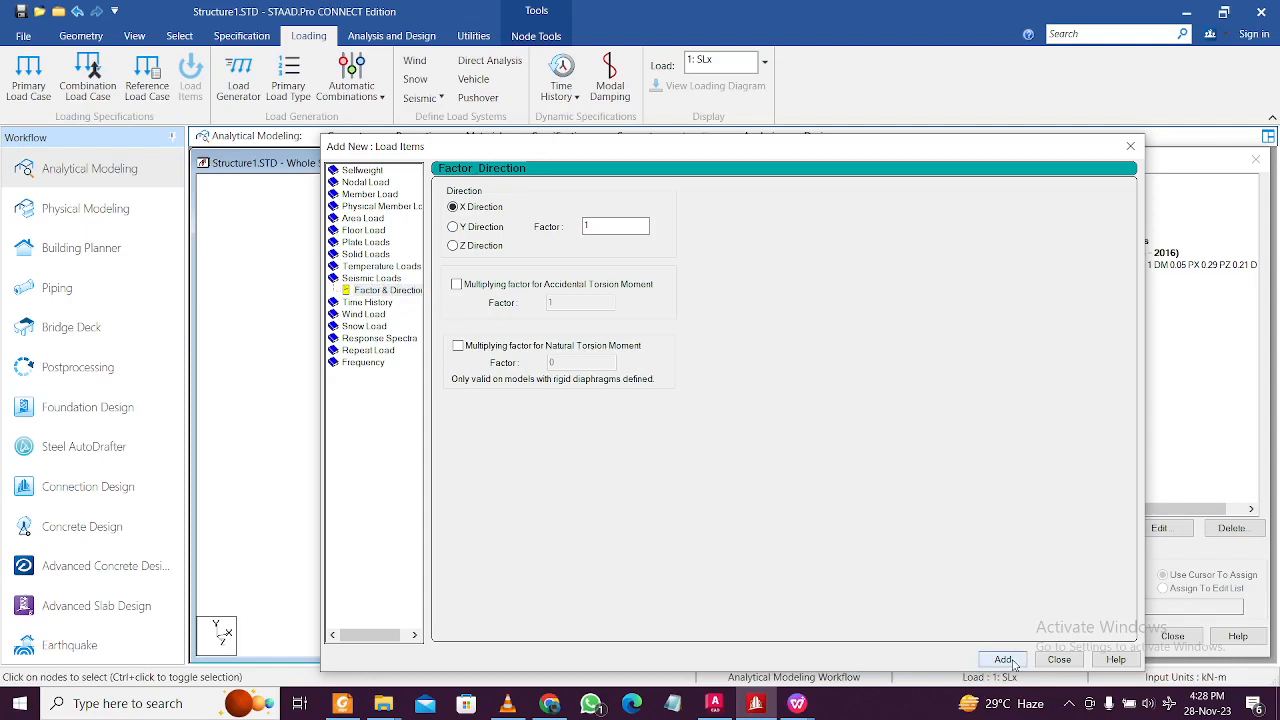
{"action": "left_click", "coordinate": [1060, 660]}
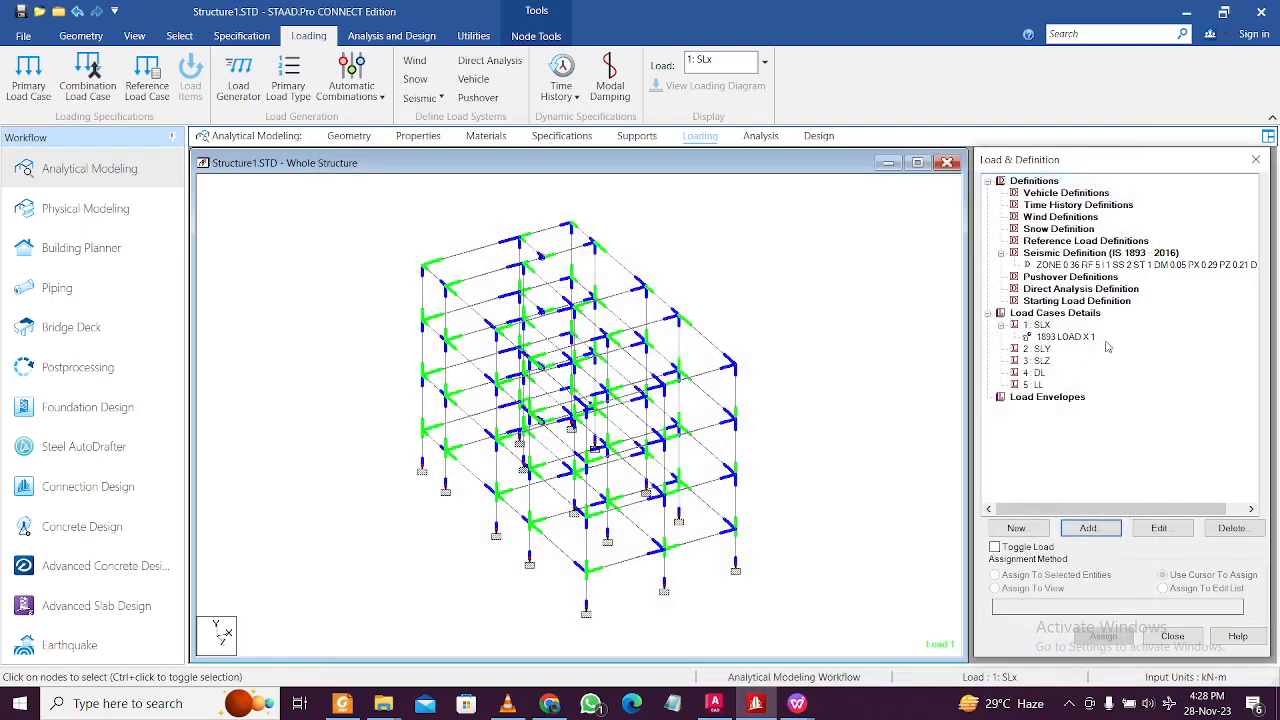
Step: Add a selfweight load in the Y direction with factor 1 to load case SLY
{"action": "left_click", "coordinate": [1048, 350]}
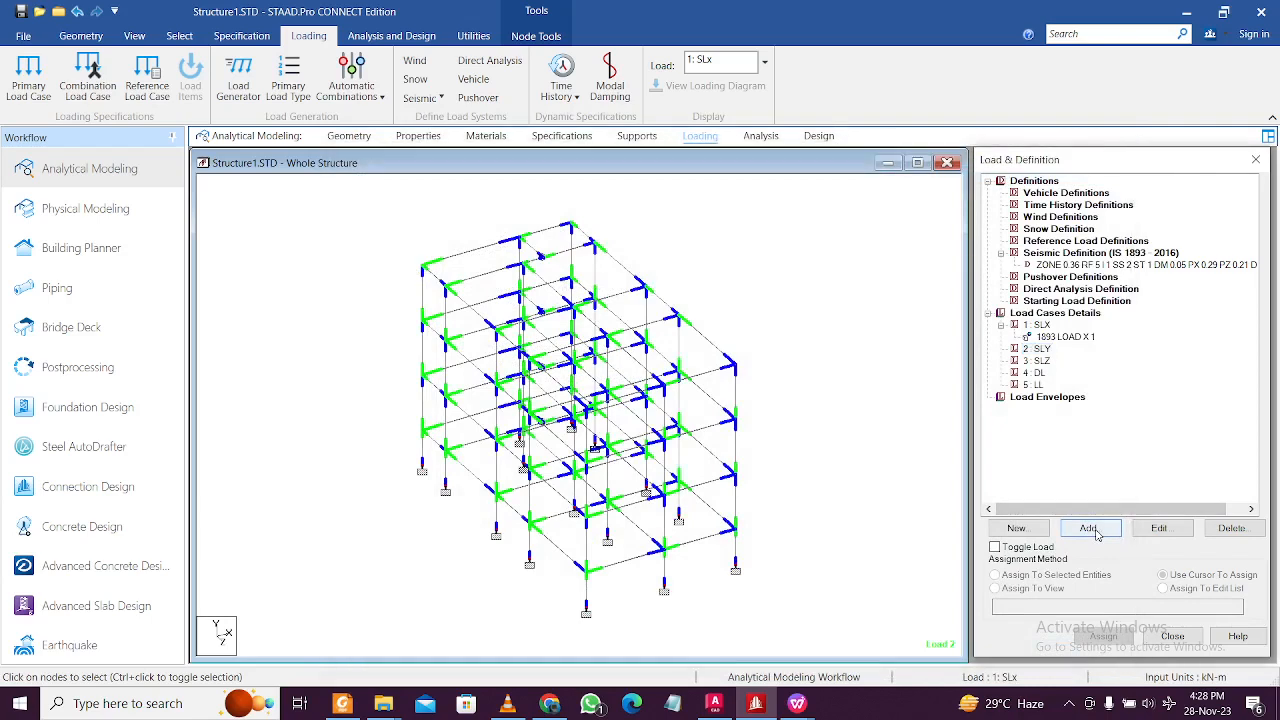
{"action": "left_click", "coordinate": [1088, 528]}
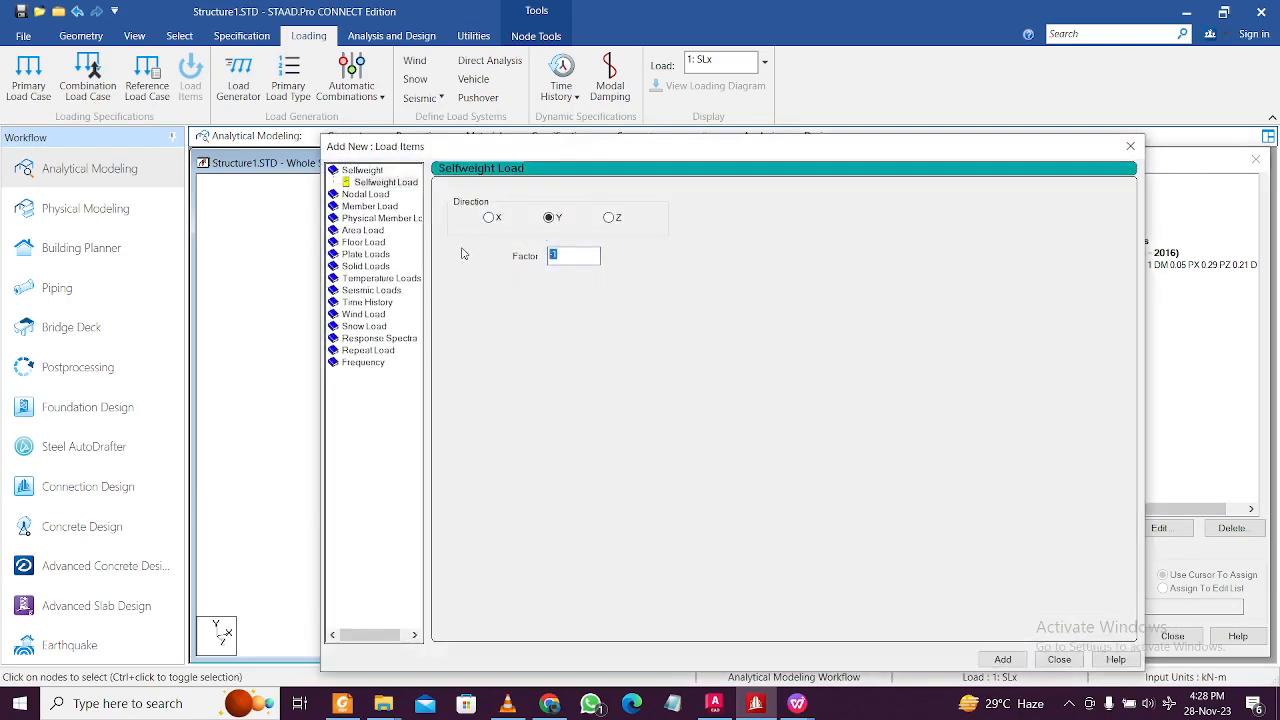
{"action": "left_click", "coordinate": [1064, 660]}
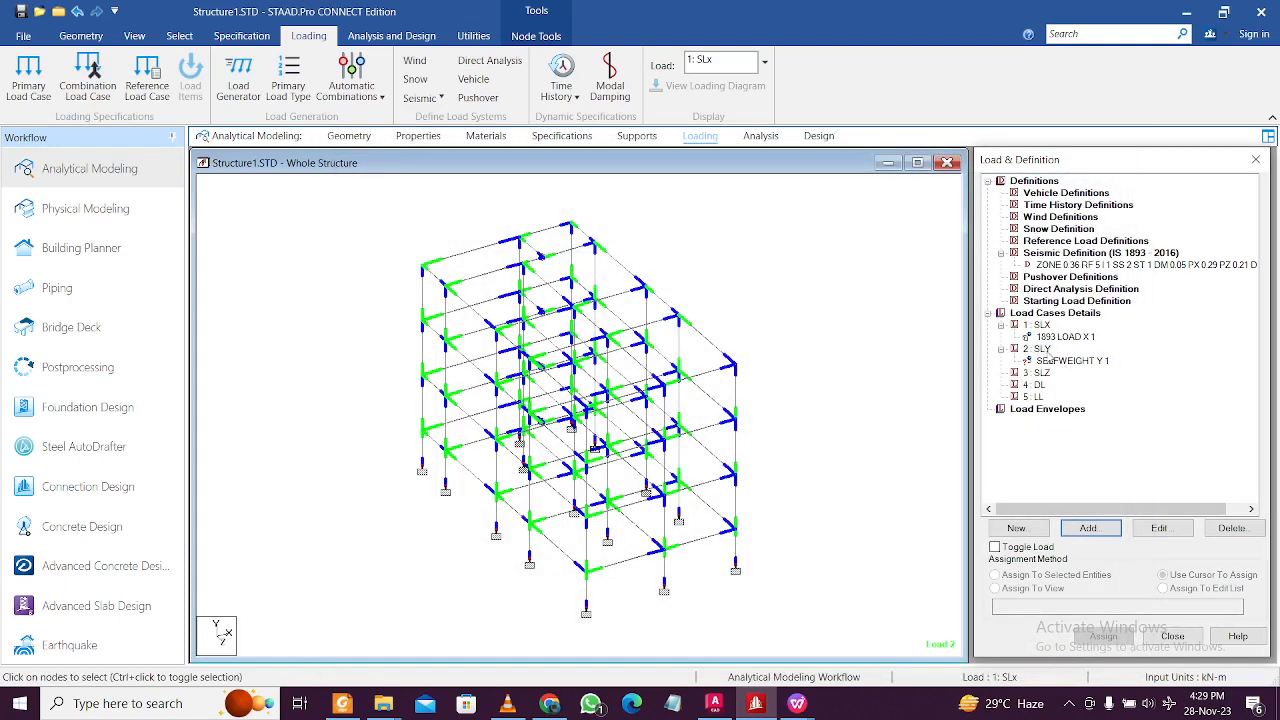
Step: Add a selfweight load in the Z direction with factor 1 to load case SLZ
{"action": "left_click", "coordinate": [1036, 372]}
{"action": "left_click", "coordinate": [1091, 532]}
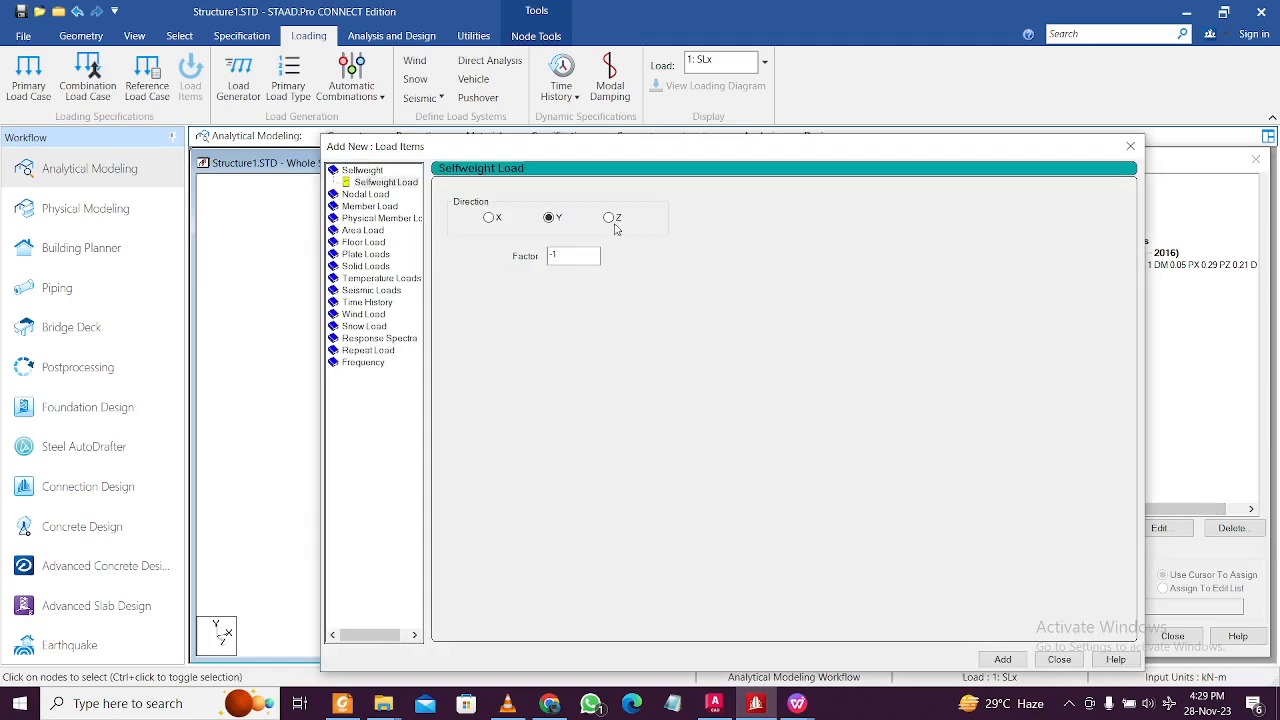
{"action": "left_click", "coordinate": [610, 218]}
{"action": "key", "text": "Tab"}
{"action": "type", "text": "1"}
{"action": "left_click", "coordinate": [1003, 659]}
{"action": "left_click", "coordinate": [1059, 660]}
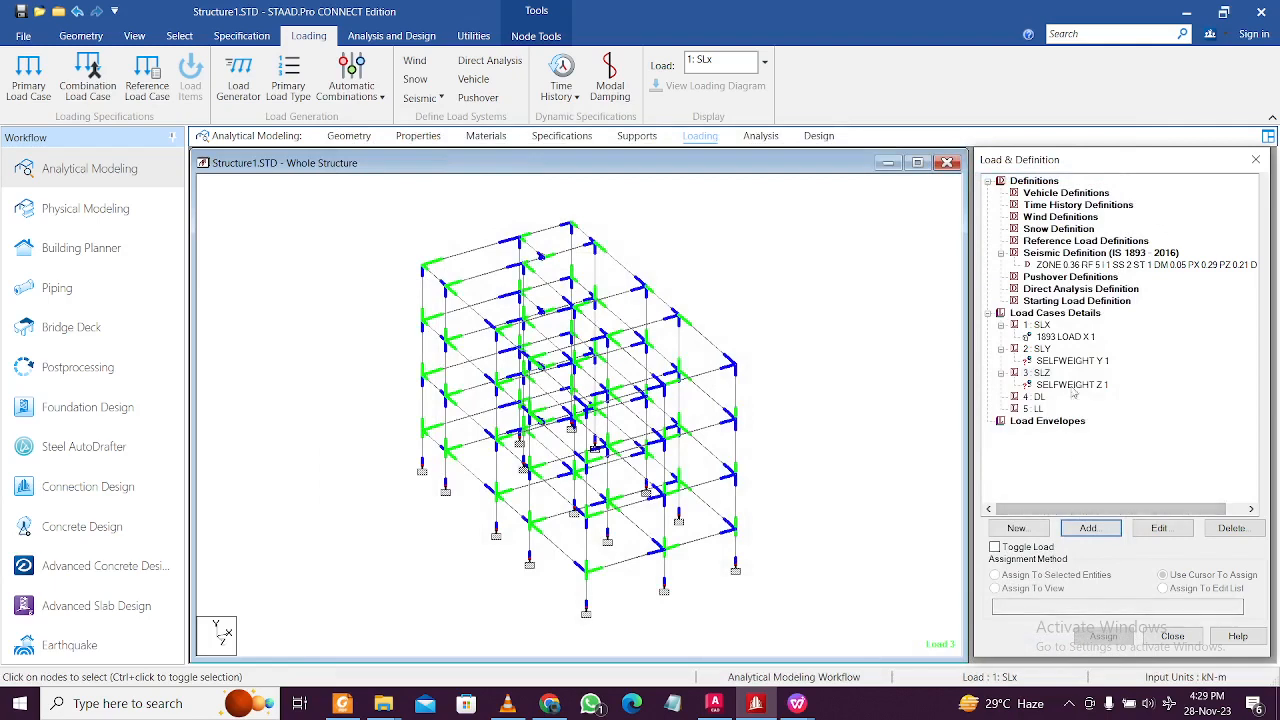
Step: Delete the selfweight loads from load cases SLY and SLZ
{"action": "left_click", "coordinate": [1078, 361]}
{"action": "left_click", "coordinate": [1231, 527]}
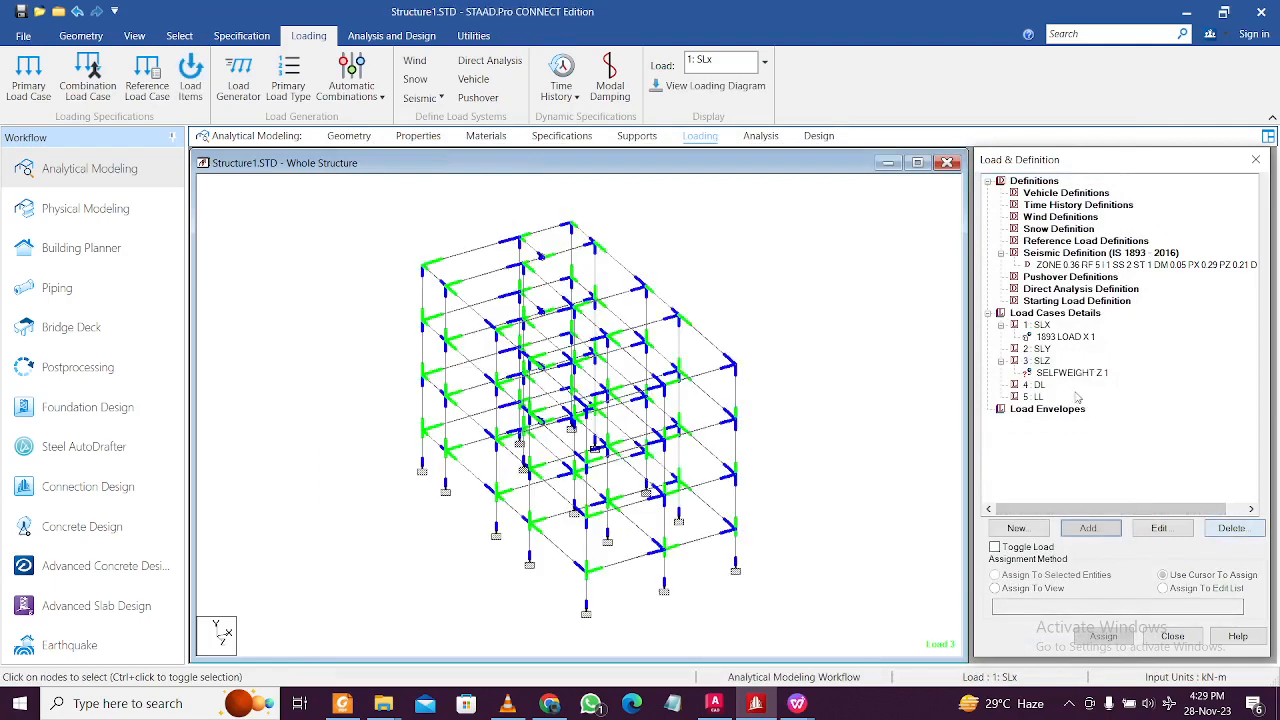
{"action": "left_click", "coordinate": [1097, 376]}
{"action": "left_click", "coordinate": [1231, 527]}
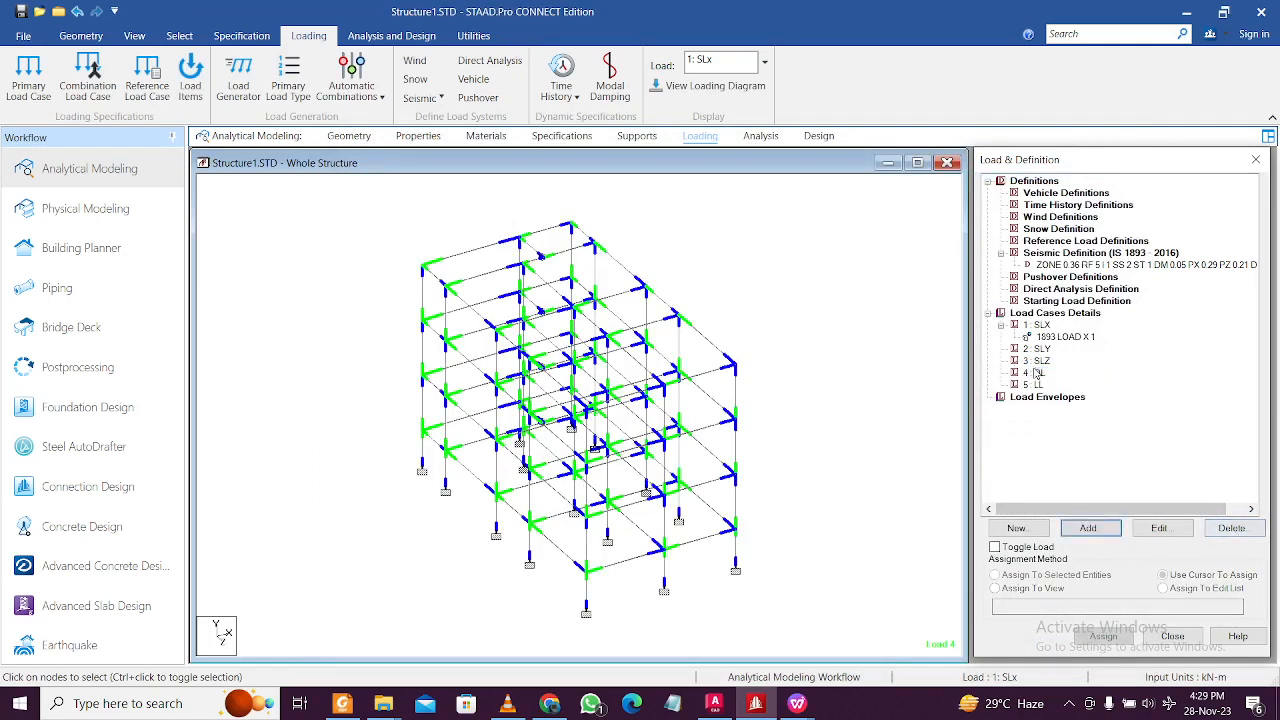
Step: Add a seismic load in the Y direction with factor 1 to load case SLY
{"action": "left_click", "coordinate": [1040, 349]}
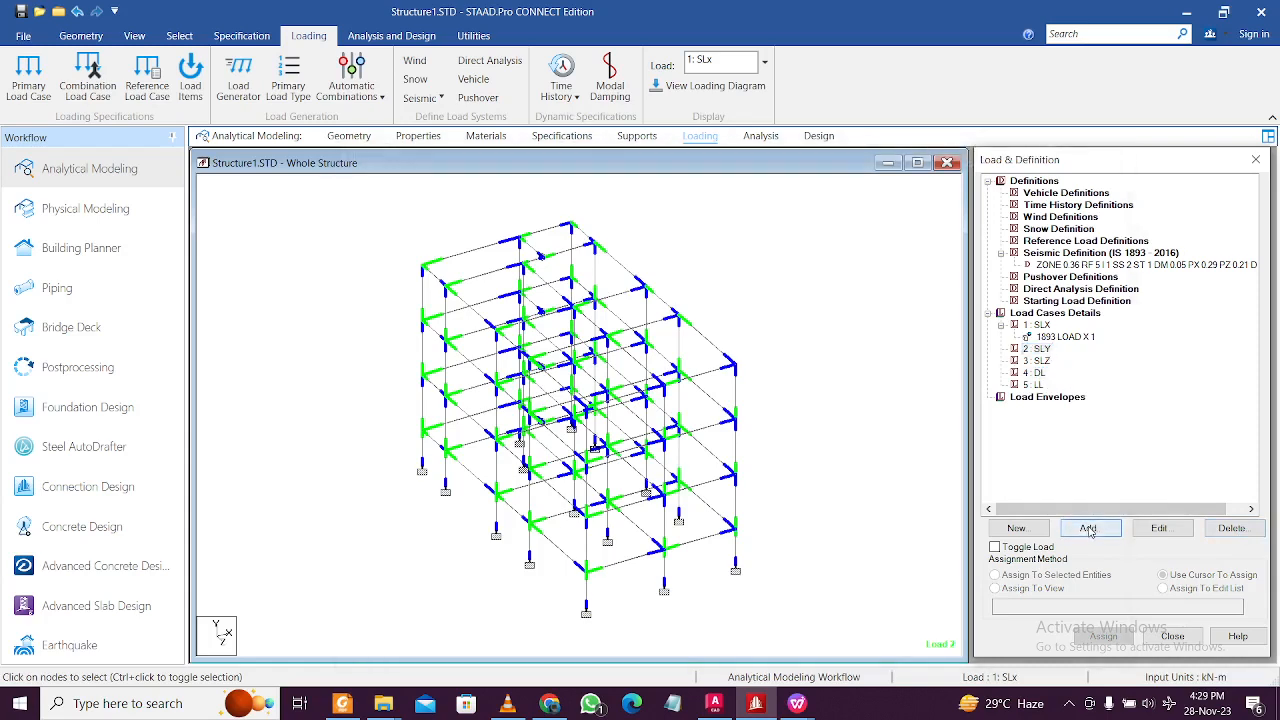
{"action": "left_click", "coordinate": [1090, 524]}
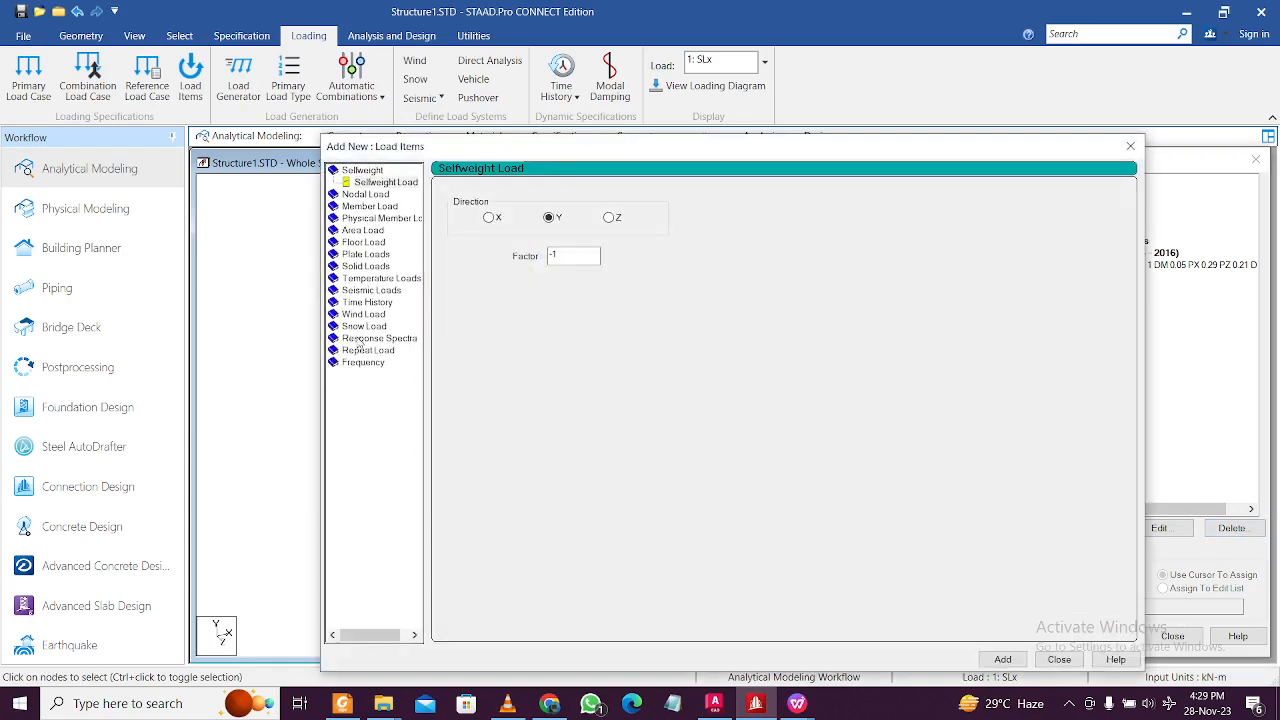
{"action": "left_click", "coordinate": [371, 290]}
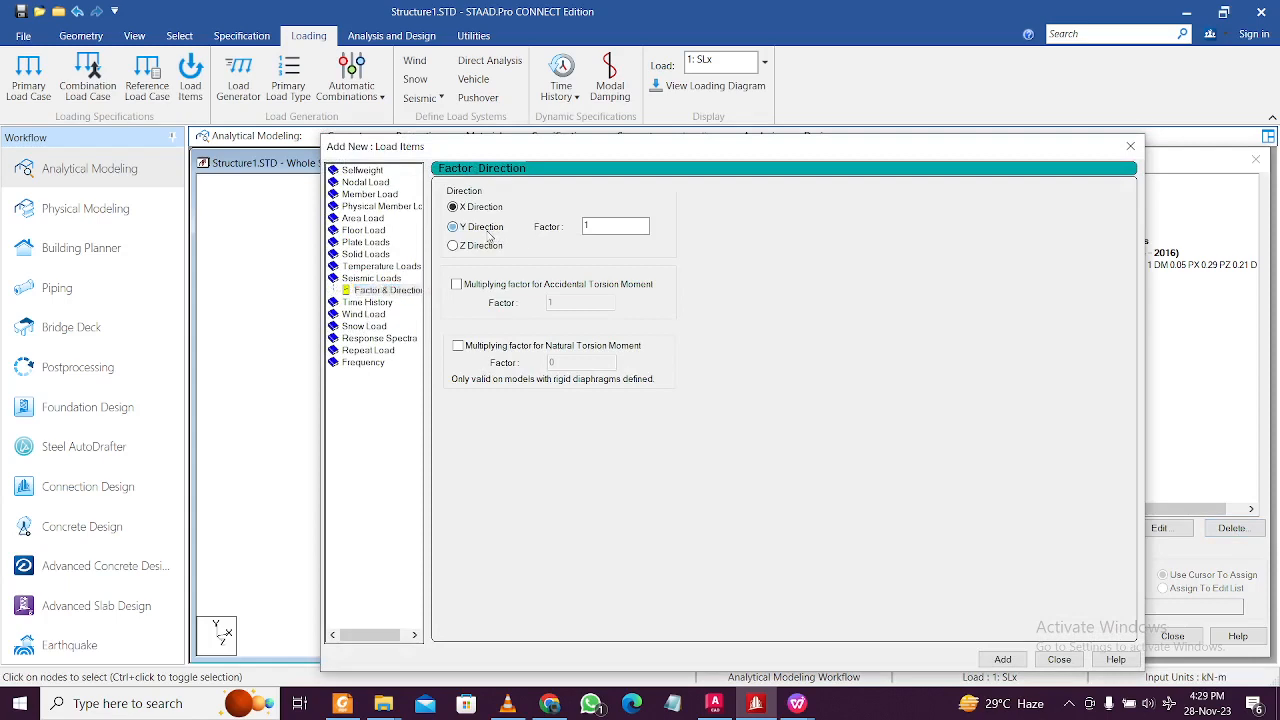
{"action": "left_click", "coordinate": [1003, 659]}
{"action": "left_click", "coordinate": [1059, 659]}
Step: Add a seismic load in the Z direction with factor 1 to load case SLZ
{"action": "left_click", "coordinate": [1045, 373]}
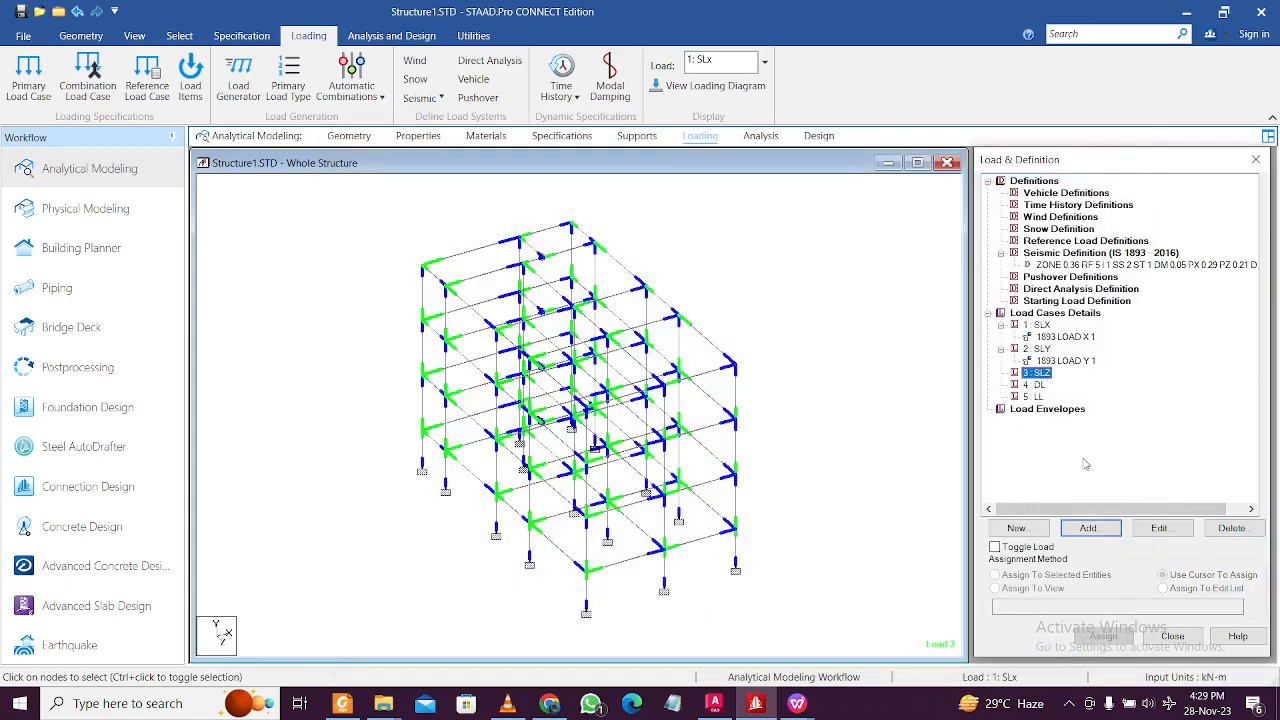
{"action": "left_click", "coordinate": [1092, 528]}
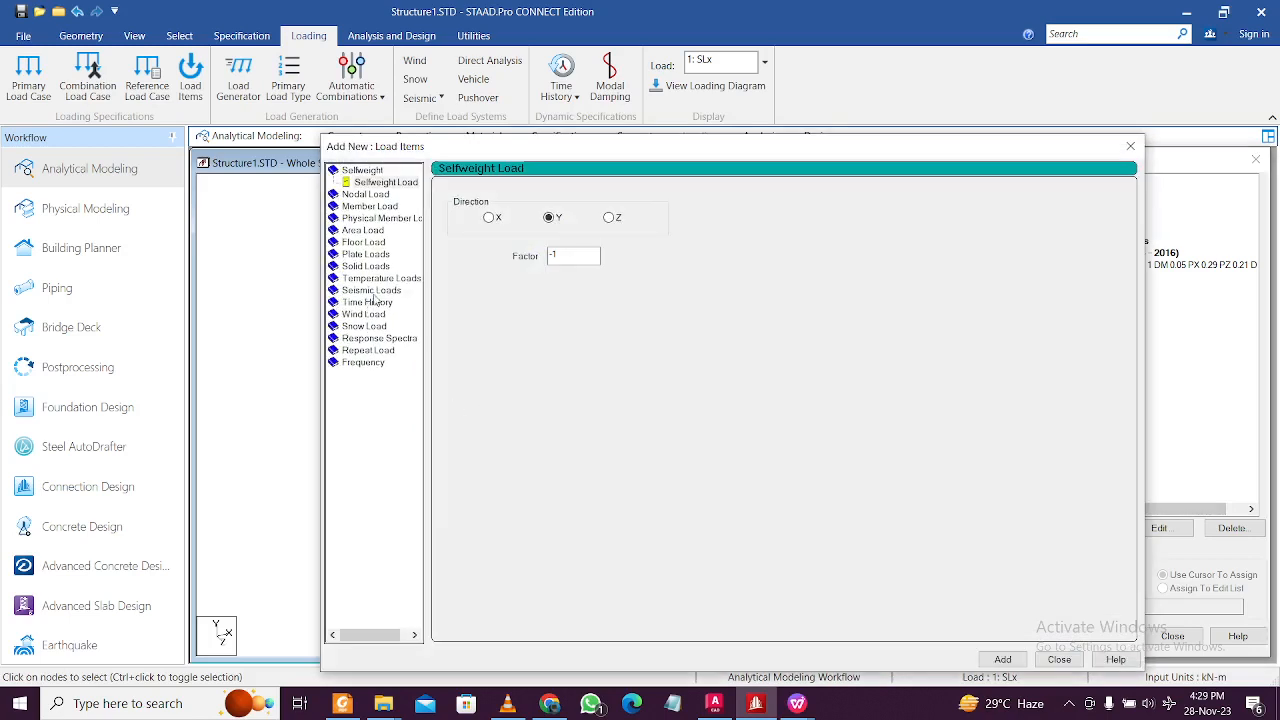
{"action": "left_click", "coordinate": [371, 290]}
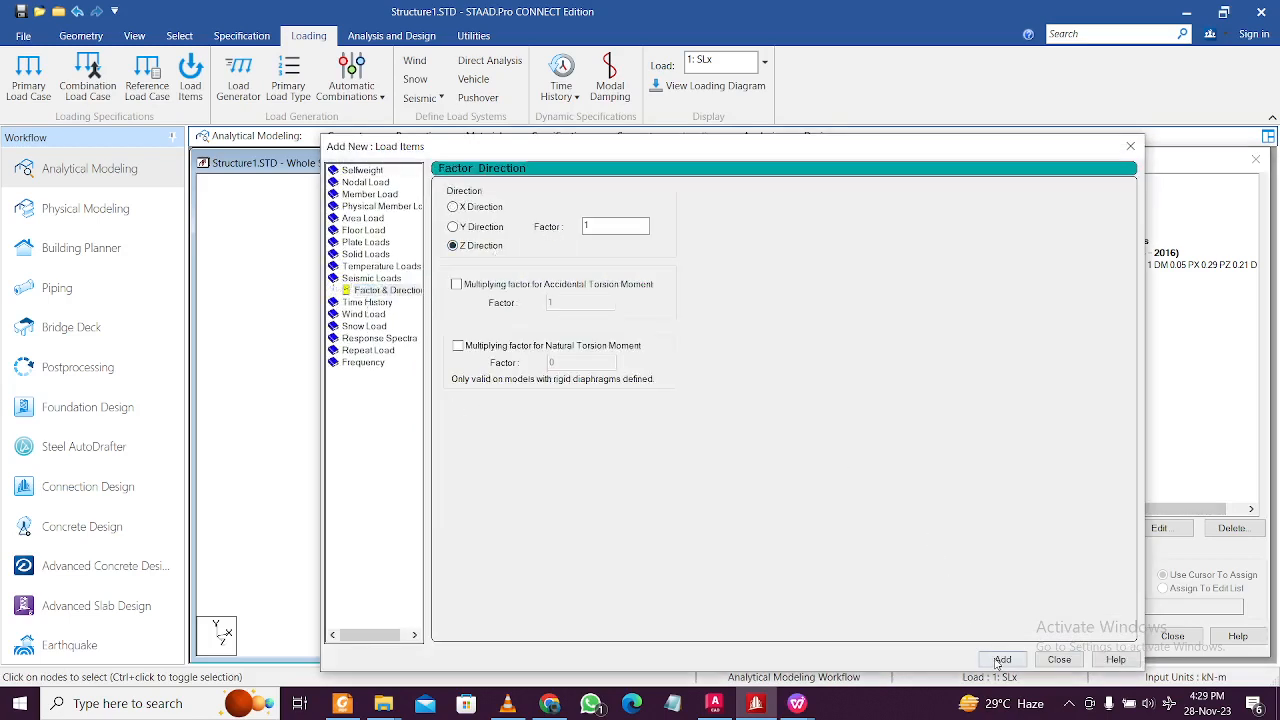
{"action": "left_click", "coordinate": [1062, 659]}
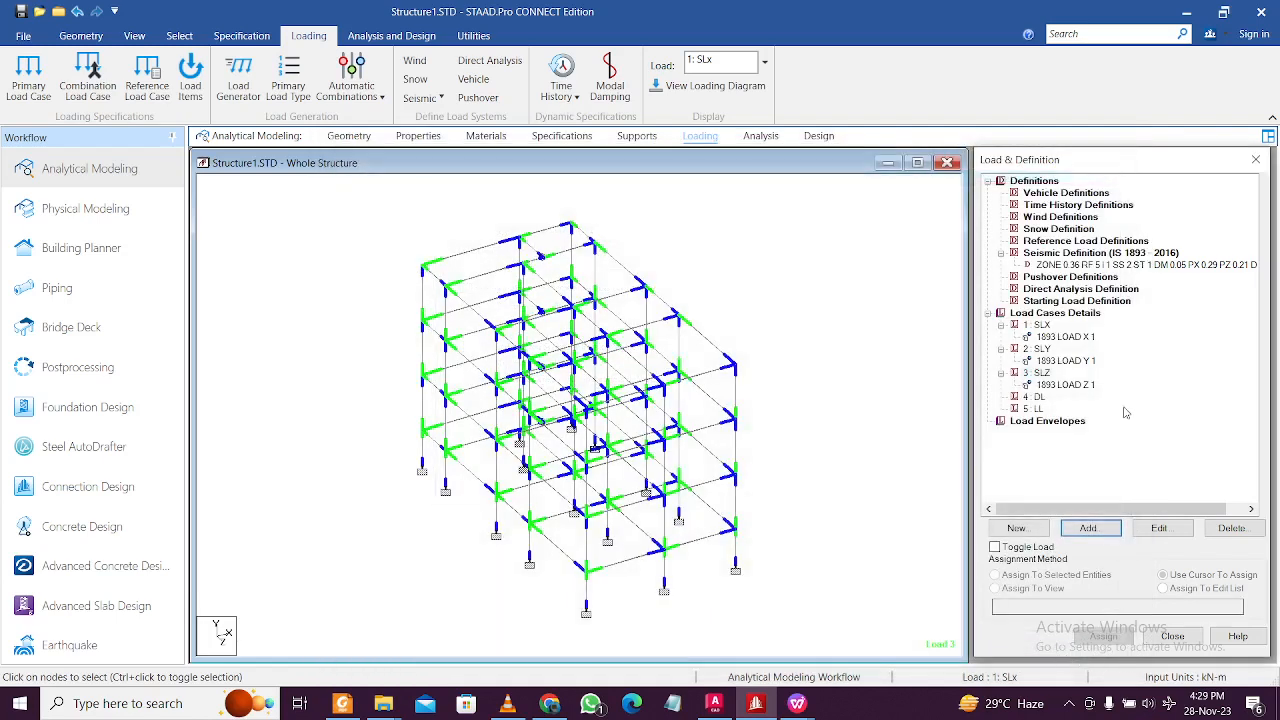
Step: Add a selfweight load in the Y direction with factor -1 to load case DL
{"action": "left_click", "coordinate": [1038, 398]}
{"action": "left_click", "coordinate": [1090, 530]}
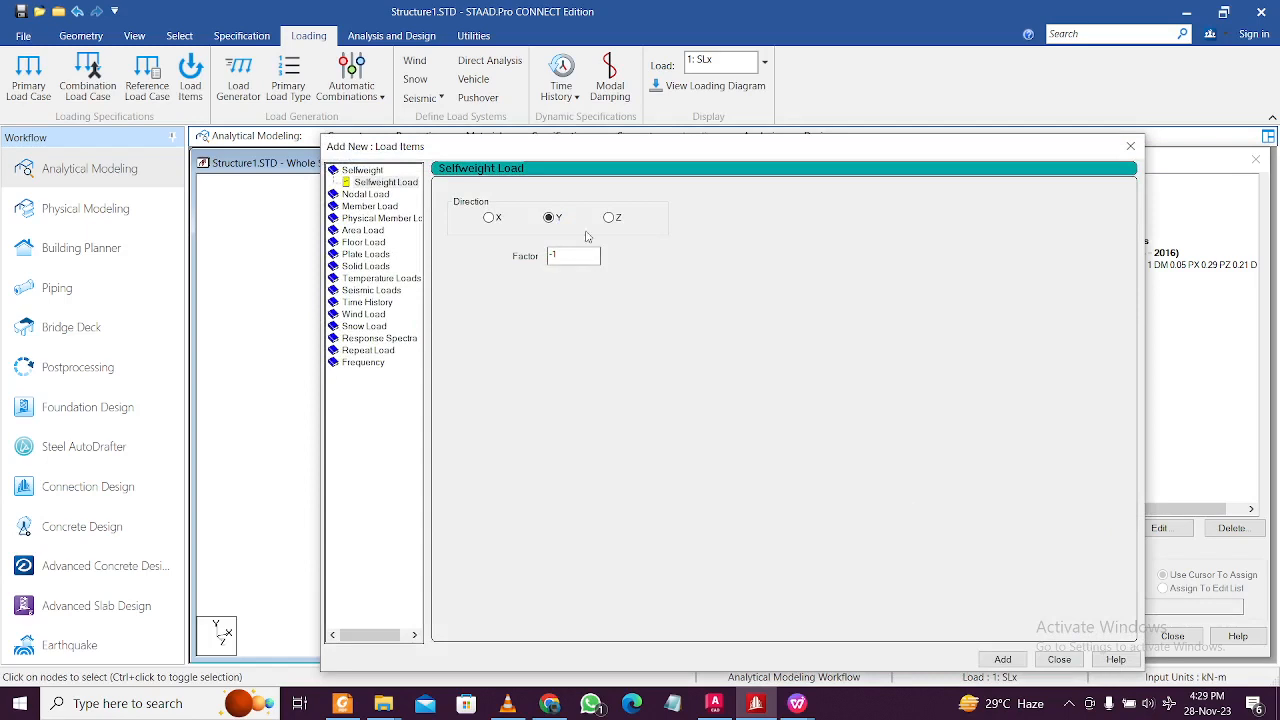
{"action": "left_click_drag", "start_coordinate": [598, 151], "coordinate": [423, 96]}
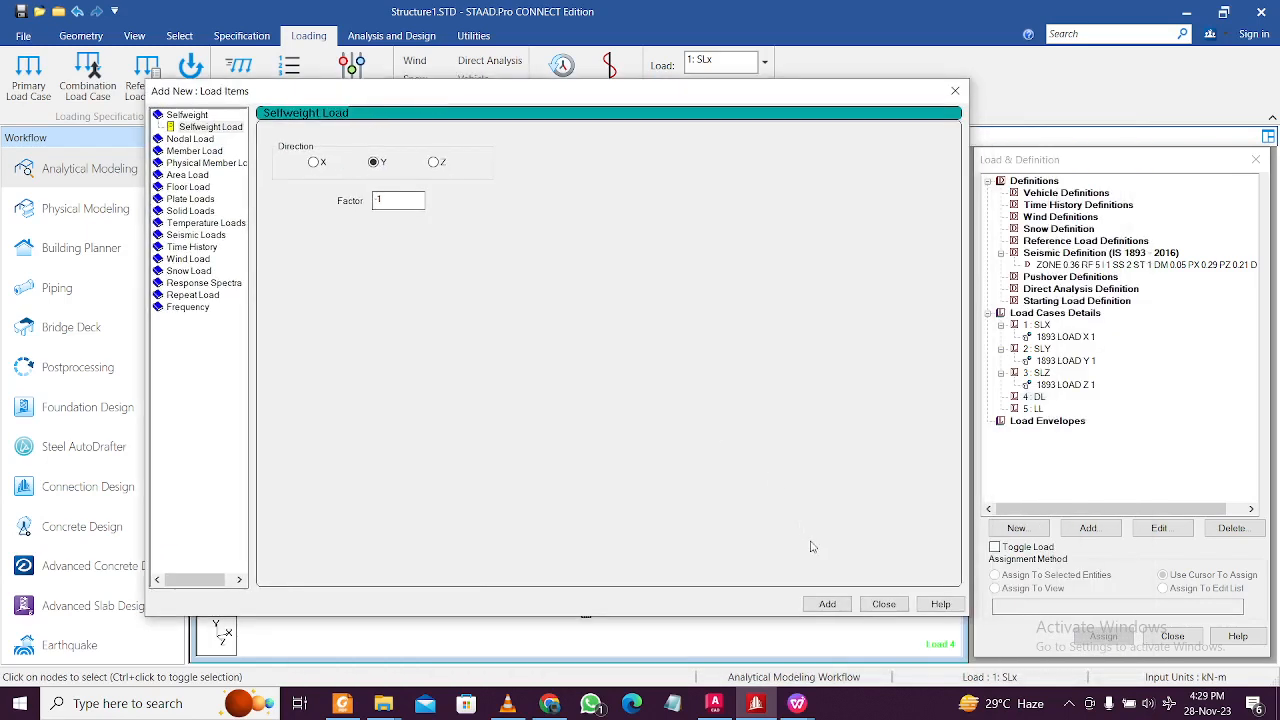
{"action": "left_click", "coordinate": [827, 604]}
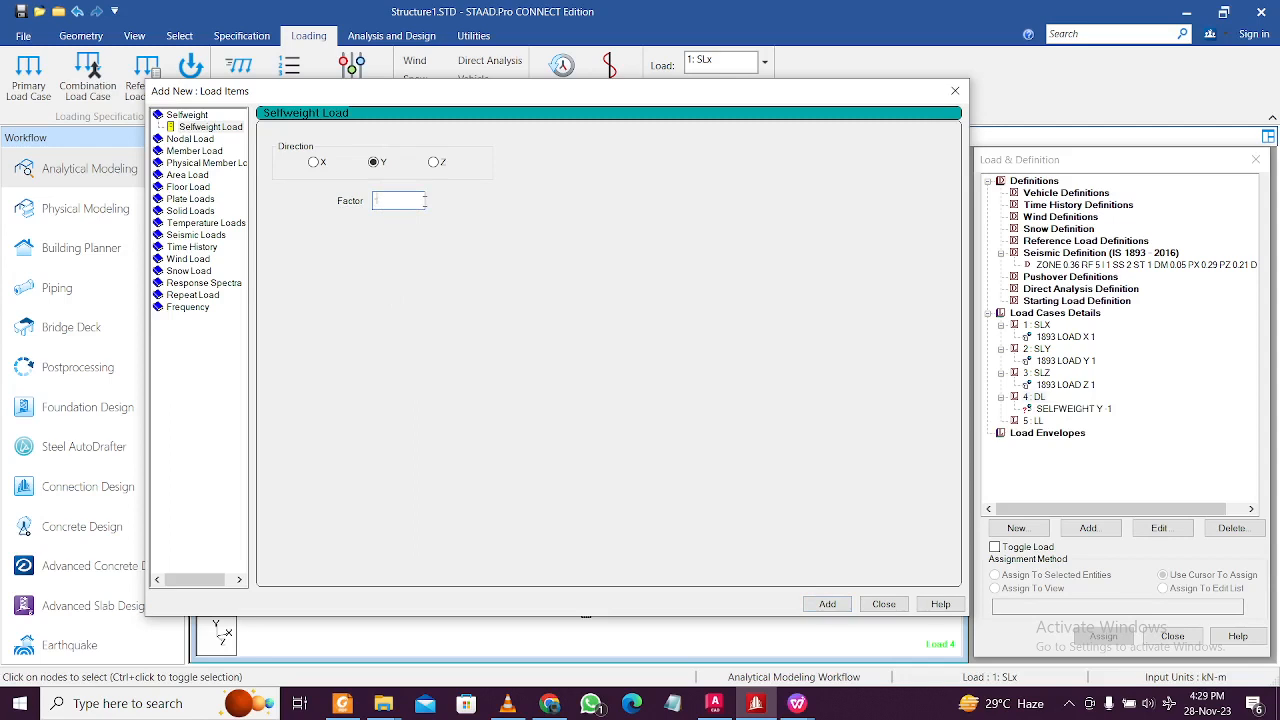
Step: Define a floor load item for load case DL with a pressure of -0.5 kN/m2 in the global Y direction
{"action": "left_click", "coordinate": [201, 187]}
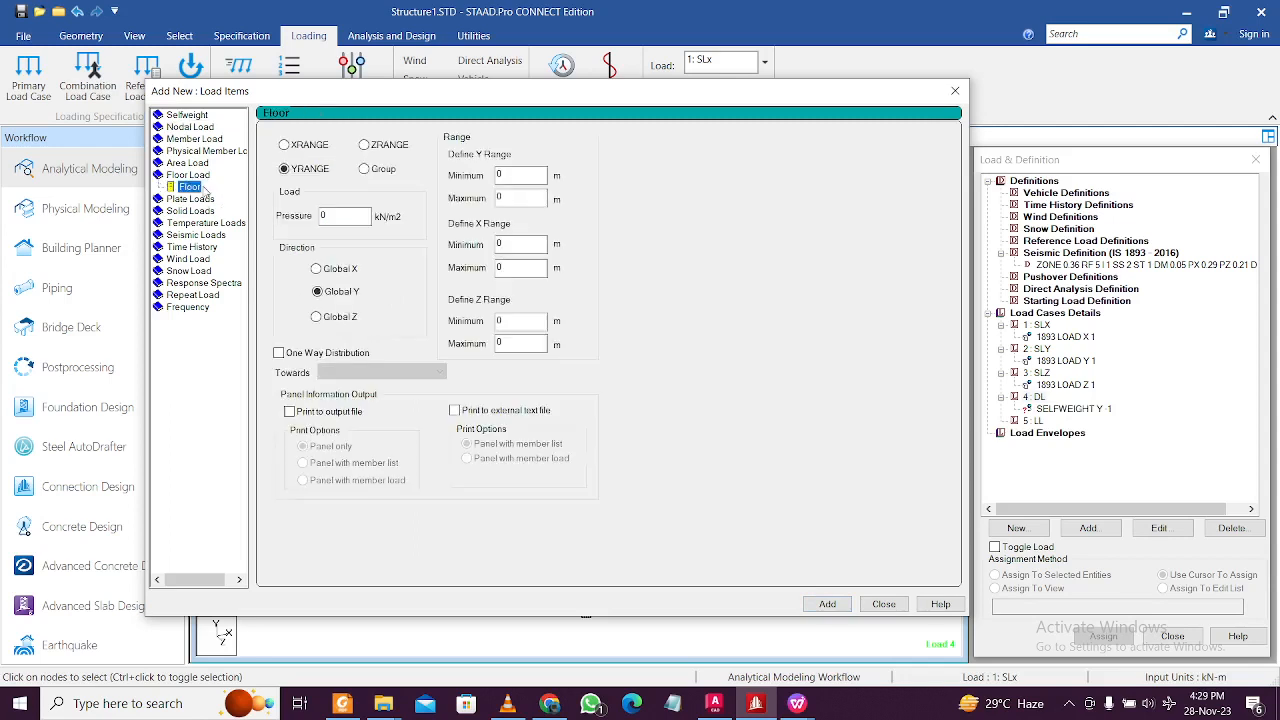
{"action": "left_click", "coordinate": [331, 220]}
{"action": "double_click", "coordinate": [331, 220]}
{"action": "mouse_move", "coordinate": [797, 703]}
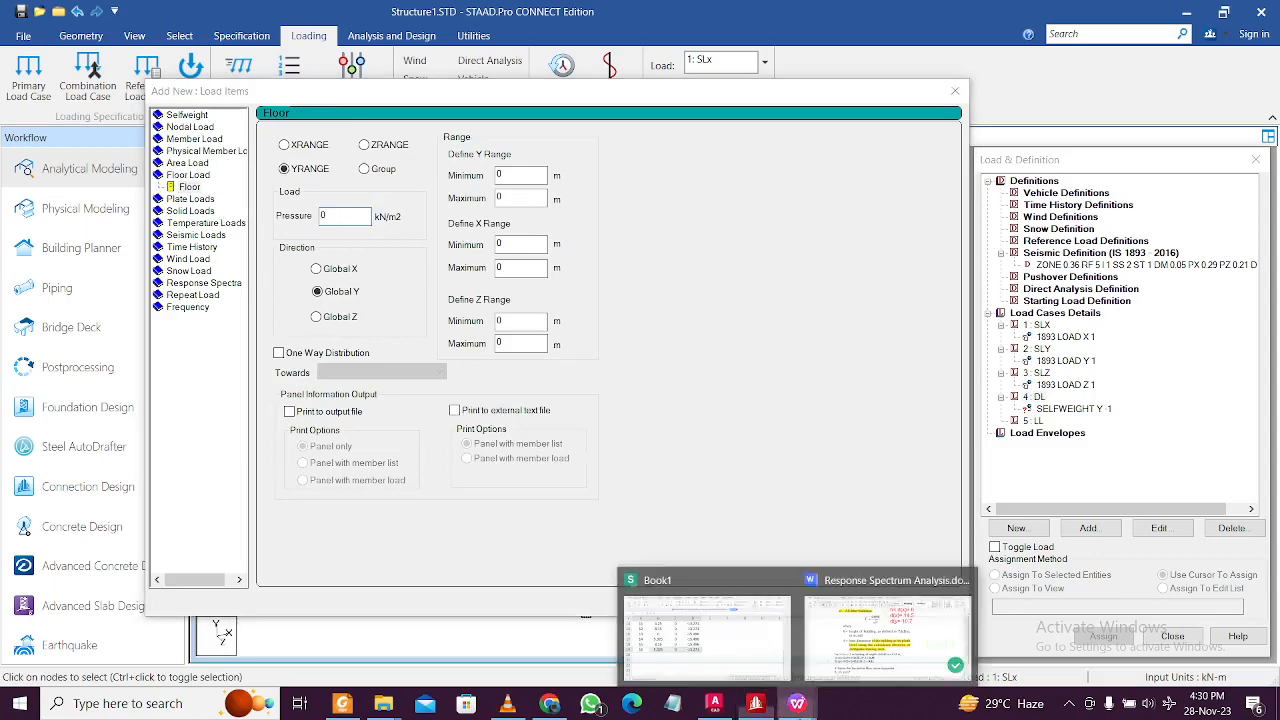
{"action": "left_click", "coordinate": [859, 631]}
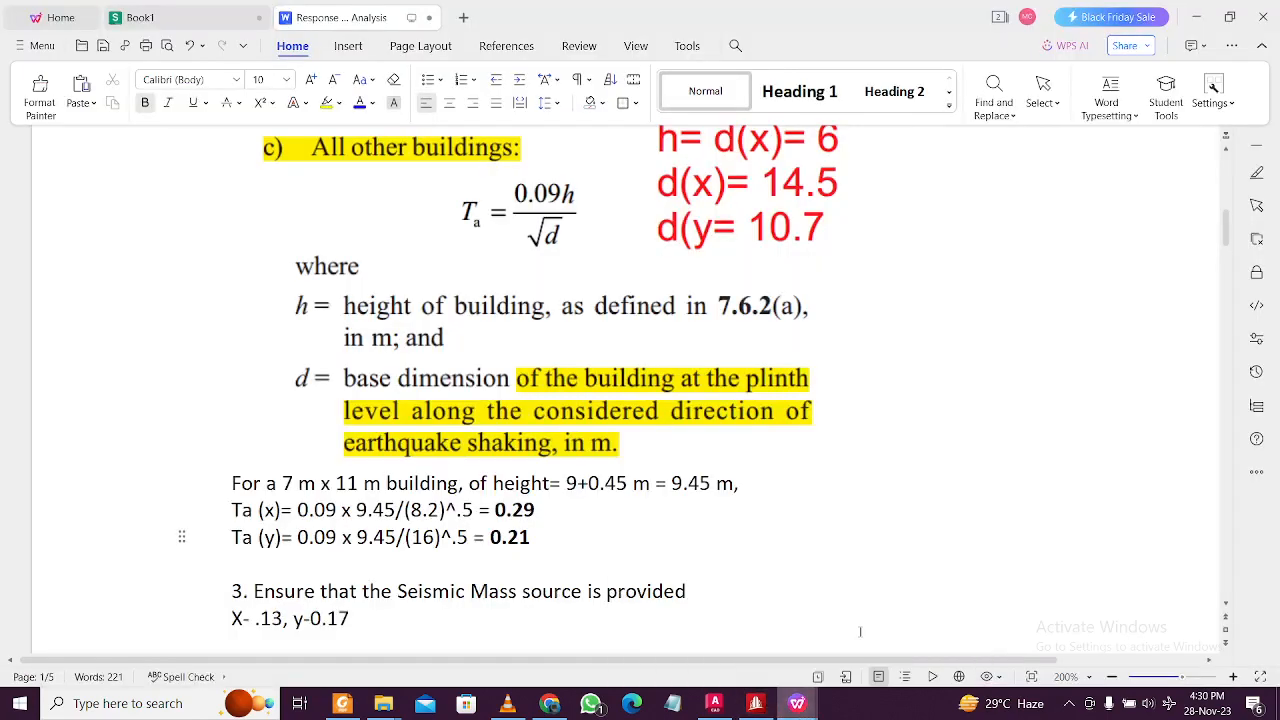
{"action": "left_click", "coordinate": [1196, 27]}
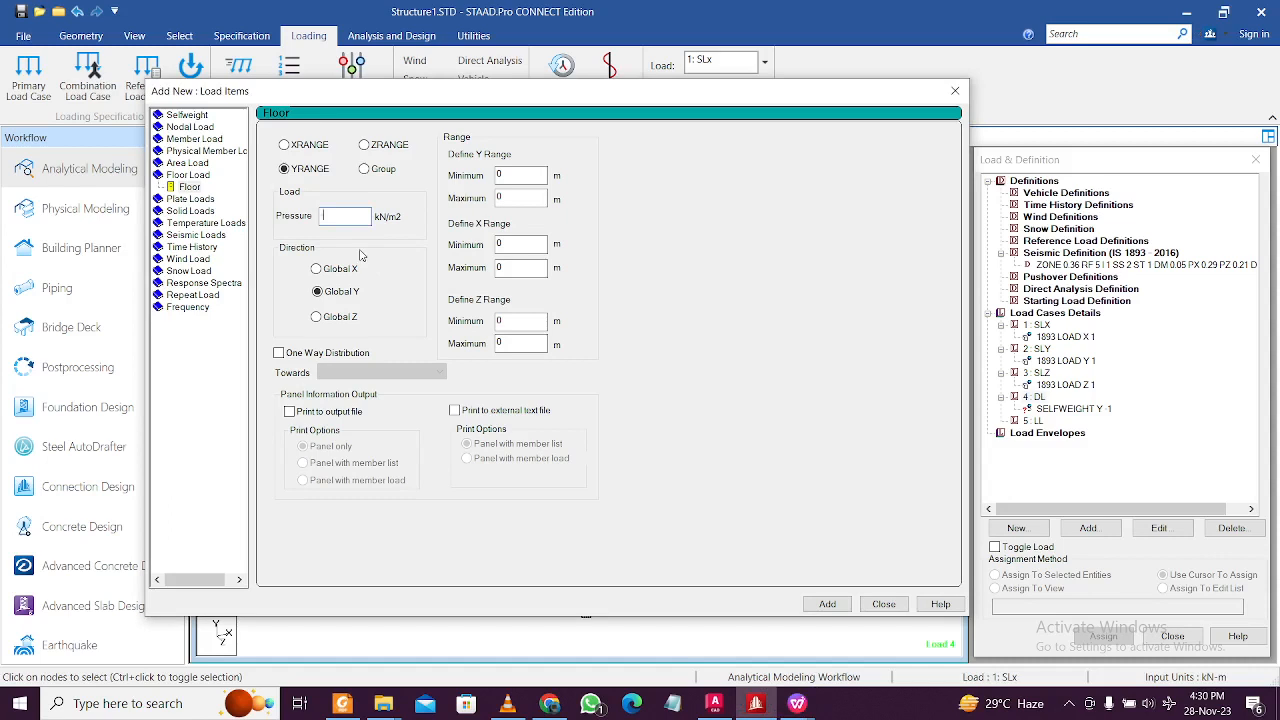
{"action": "type", "text": "0.5"}
Step: Limit the floor load to a Y range of 2.9 to 9.1 m and add it to load case DL
{"action": "left_click", "coordinate": [515, 176]}
{"action": "left_click_drag", "start_coordinate": [516, 175], "coordinate": [450, 178]}
{"action": "mouse_move", "coordinate": [647, 101]}
{"action": "left_mouse_down"}
{"action": "mouse_move", "coordinate": [643, 580]}
{"action": "mouse_move", "coordinate": [657, 545]}
{"action": "mouse_move", "coordinate": [648, 89]}
{"action": "left_mouse_up"}
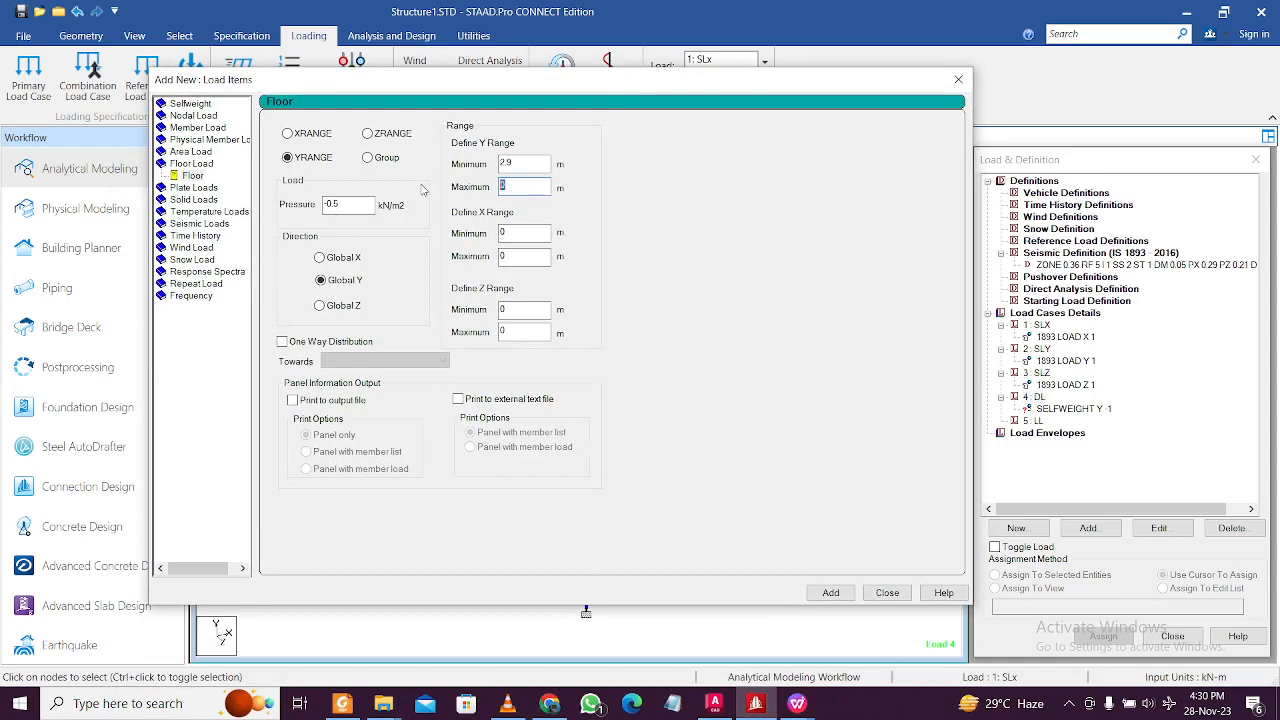
{"action": "type", "text": "9.1"}
{"action": "left_click", "coordinate": [831, 600]}
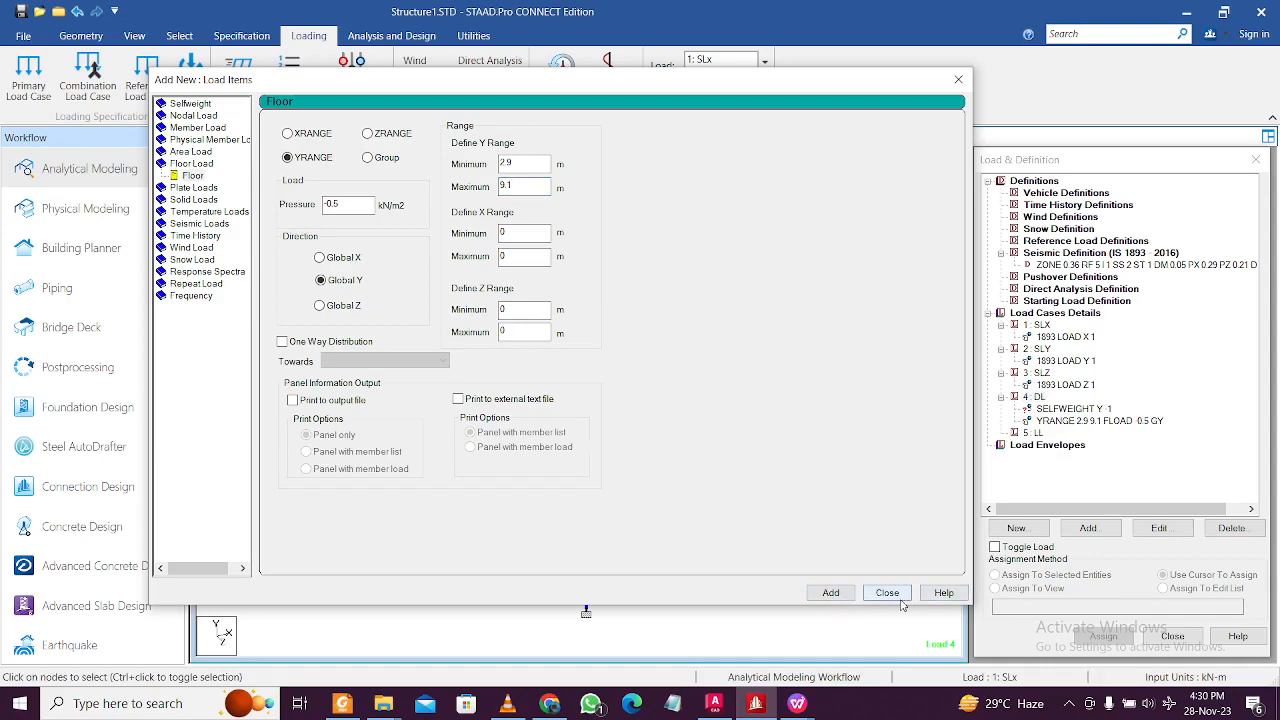
{"action": "left_click", "coordinate": [888, 593]}
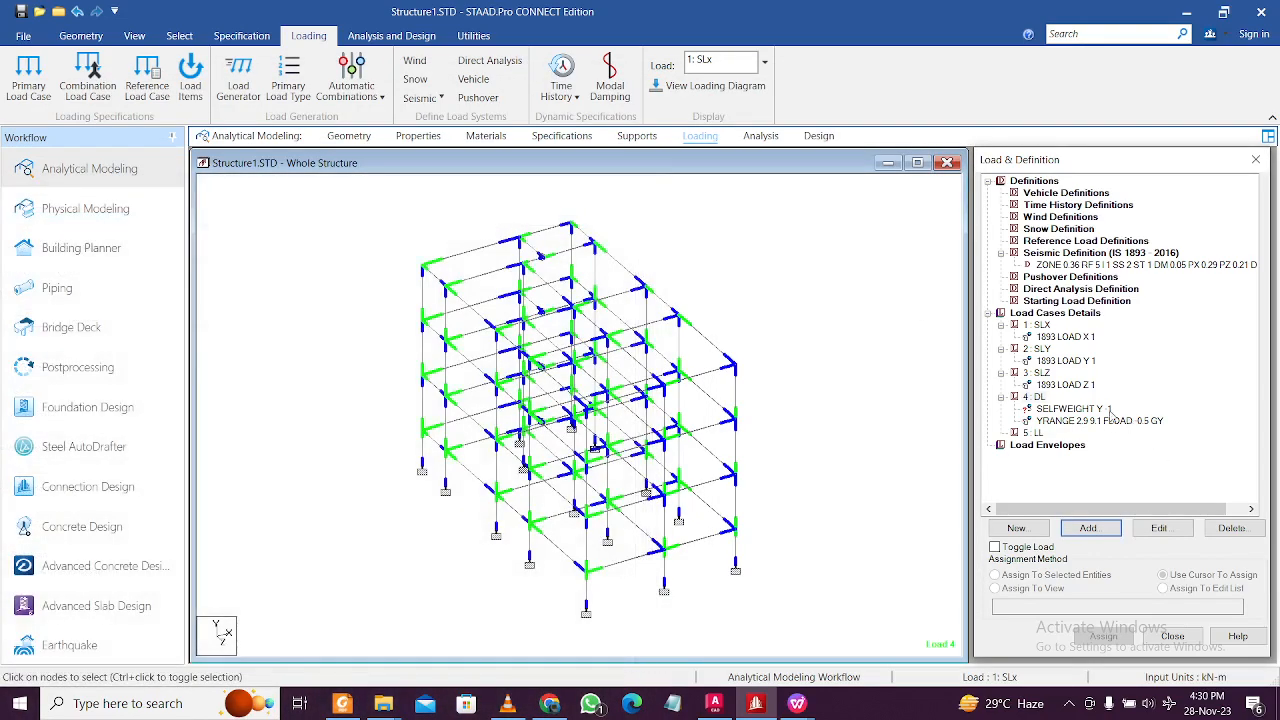
Step: Show the new DL floor load on the structure and turn off the Beam Ends labels
{"action": "left_click", "coordinate": [1109, 421]}
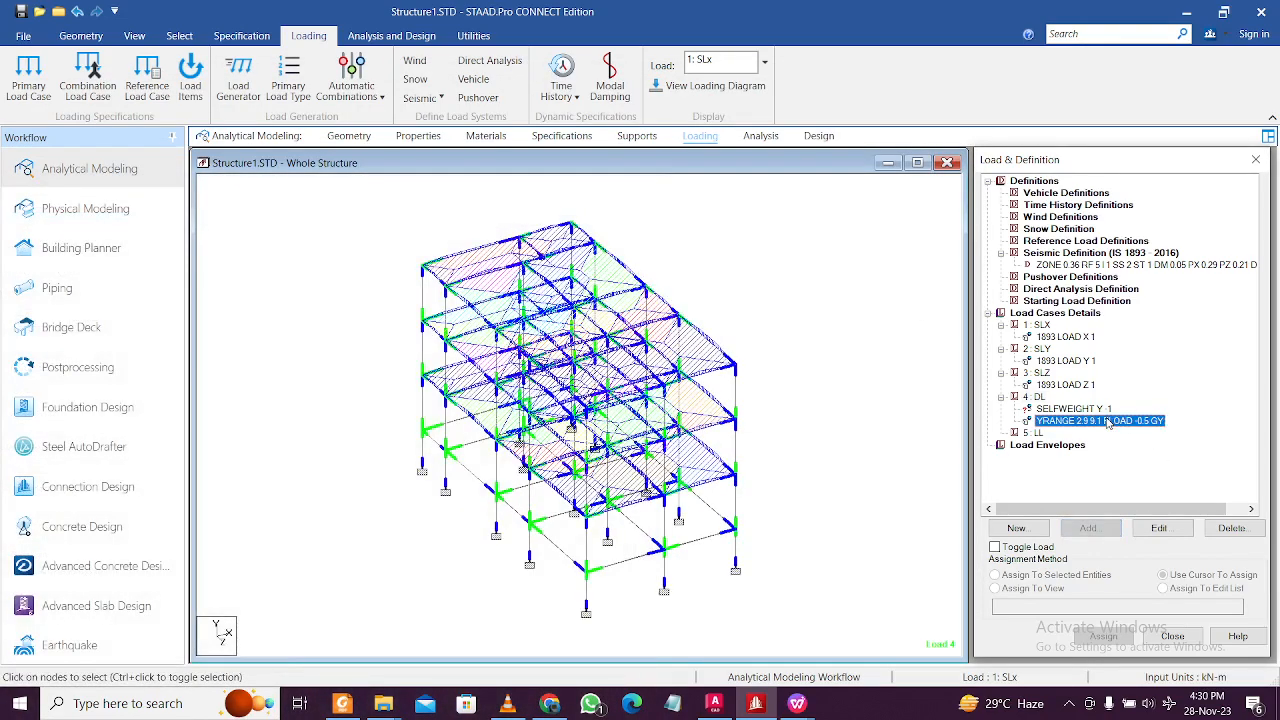
{"action": "right_click", "coordinate": [797, 352]}
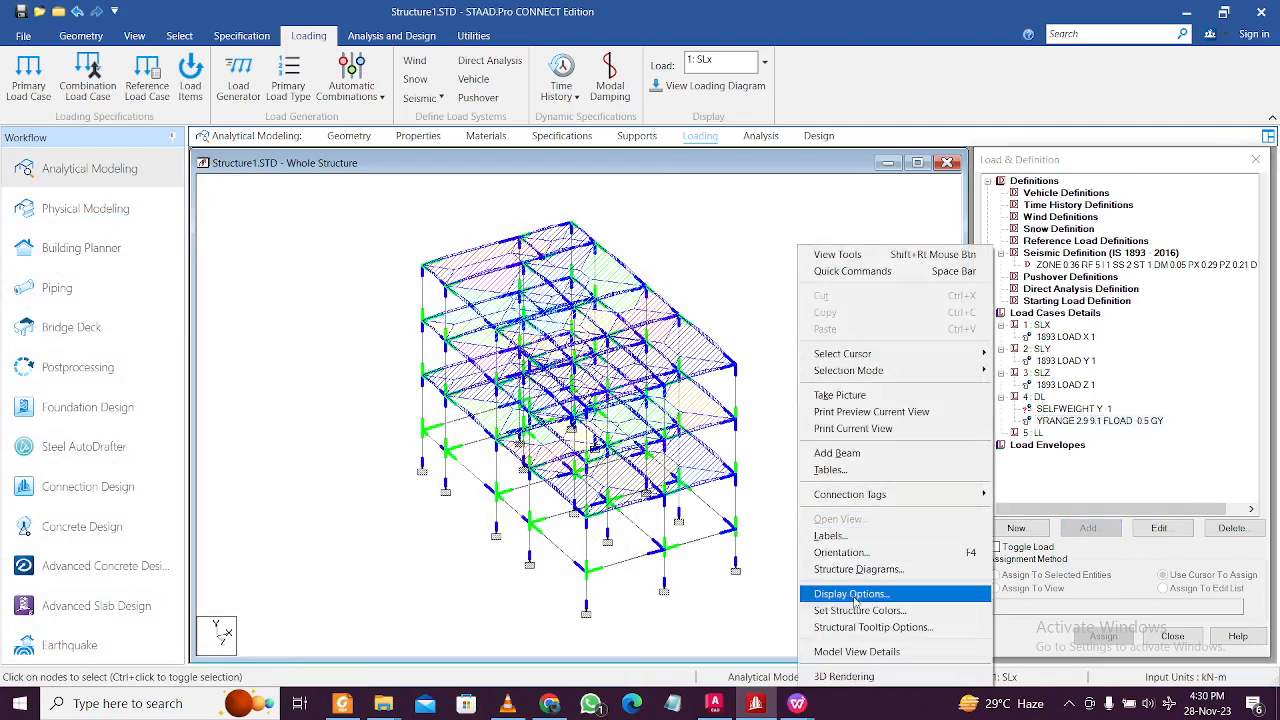
{"action": "left_click", "coordinate": [830, 534]}
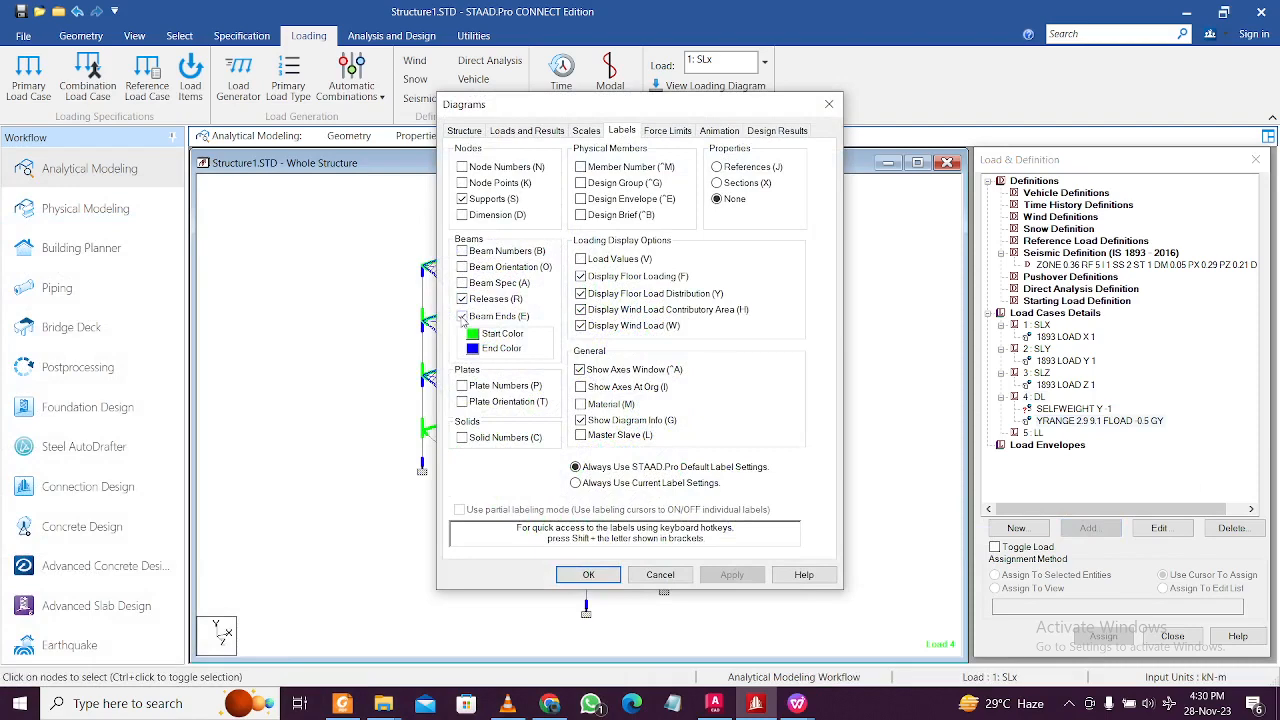
{"action": "left_click", "coordinate": [462, 316]}
{"action": "left_click", "coordinate": [732, 575]}
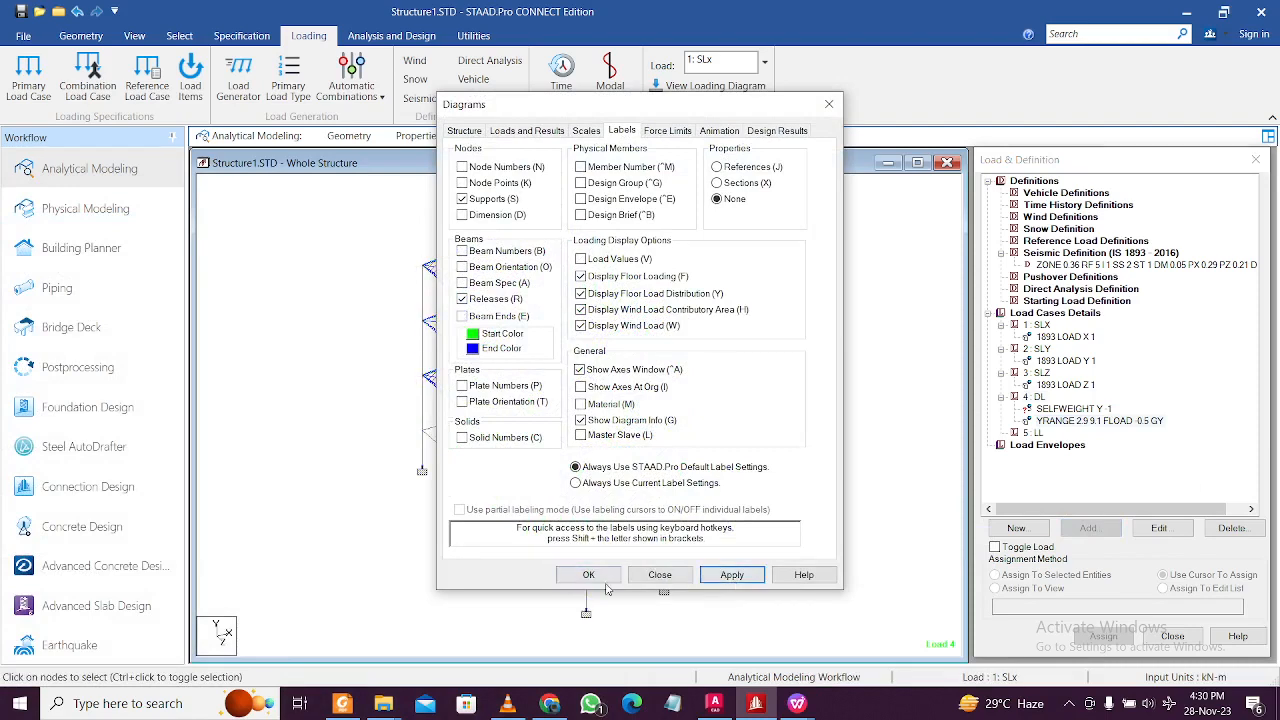
{"action": "left_click", "coordinate": [588, 575]}
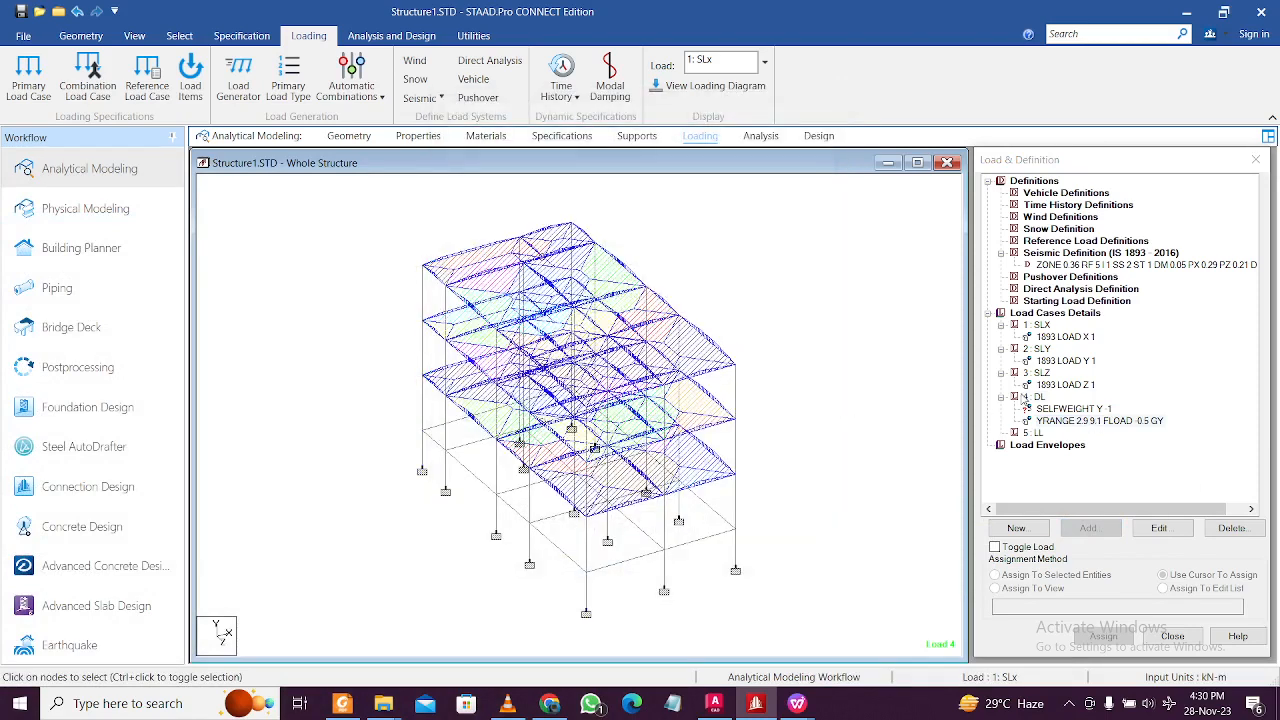
Step: Assign the SELFWEIGHT Y -1 load of case DL to the whole structure using Assign To View
{"action": "left_click", "coordinate": [1066, 423]}
{"action": "left_click", "coordinate": [1049, 408]}
{"action": "left_click", "coordinate": [1040, 398]}
{"action": "left_click", "coordinate": [1060, 424]}
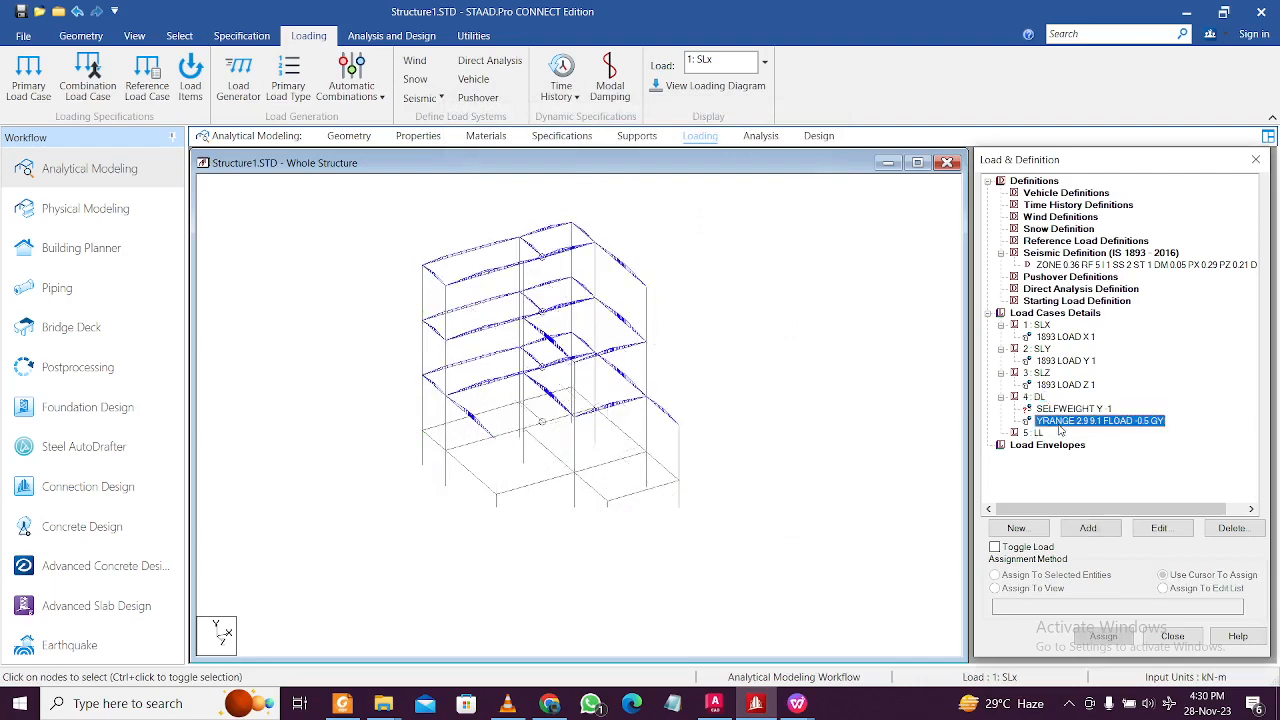
{"action": "left_click", "coordinate": [1038, 400]}
{"action": "left_click", "coordinate": [1052, 422]}
{"action": "left_click", "coordinate": [1052, 410]}
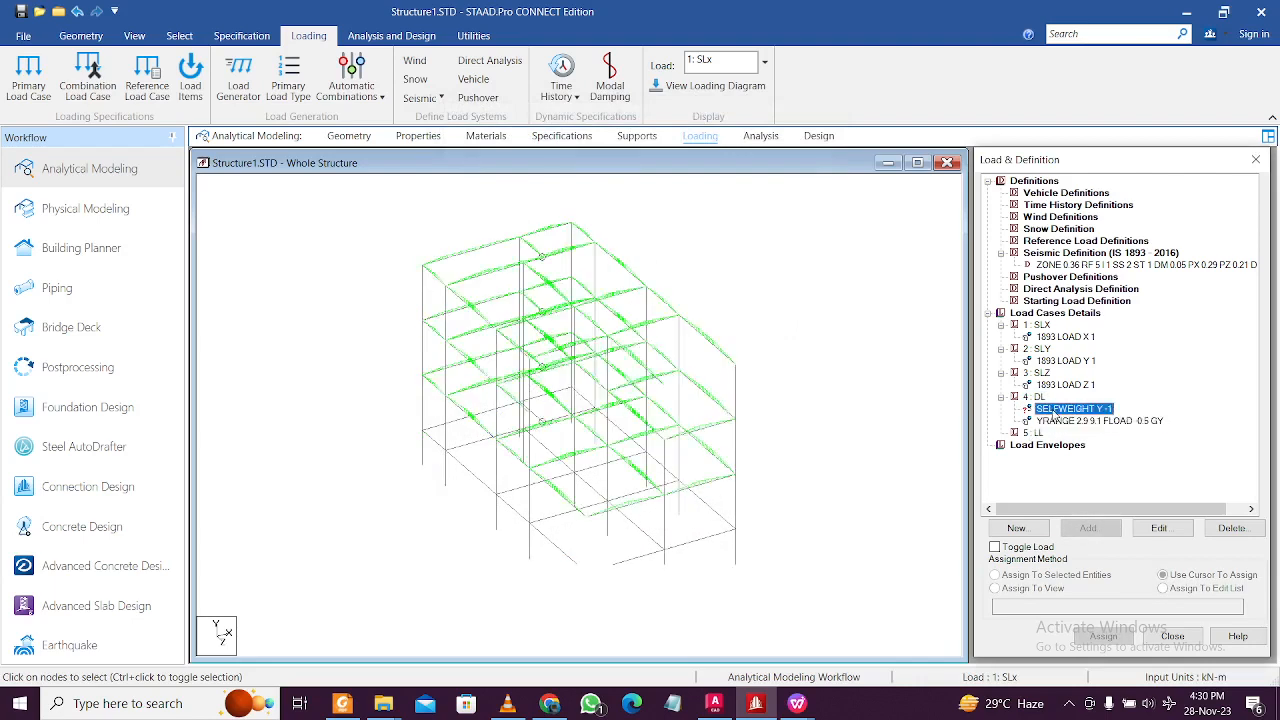
{"action": "left_click", "coordinate": [858, 370]}
{"action": "left_click", "coordinate": [1060, 409]}
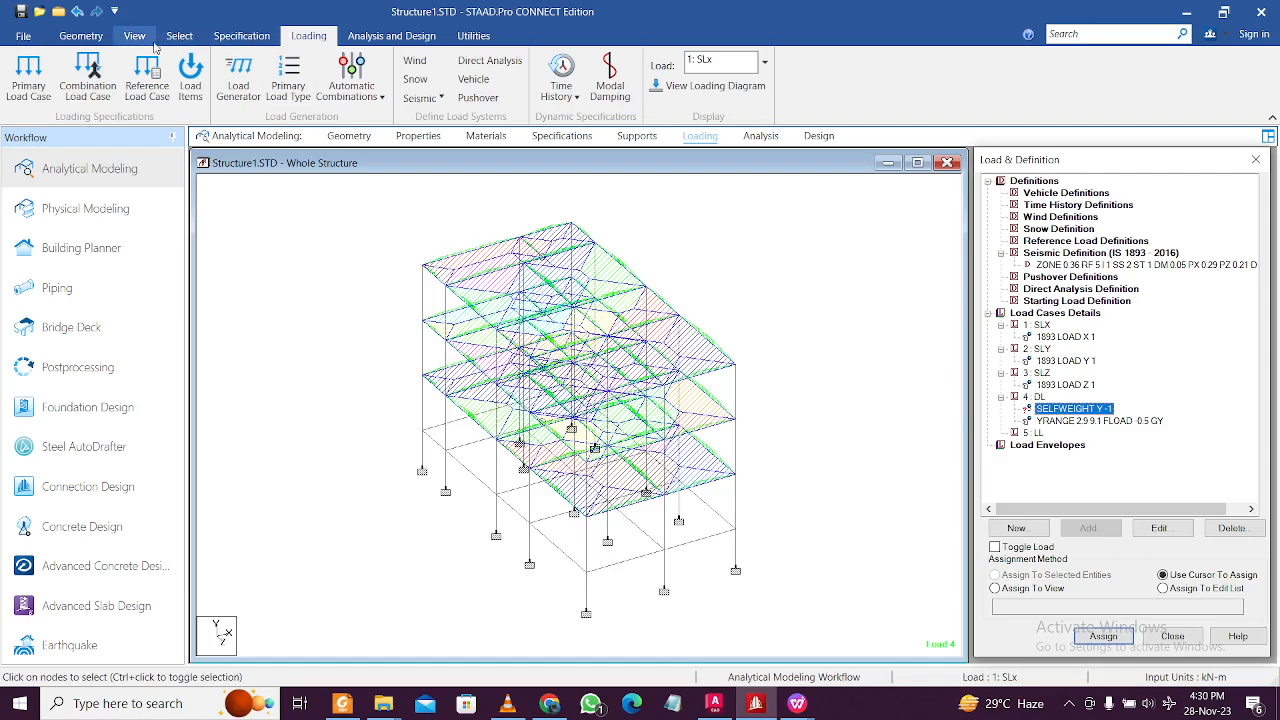
{"action": "left_click", "coordinate": [1045, 589]}
{"action": "left_click", "coordinate": [1104, 637]}
{"action": "left_click", "coordinate": [1151, 449]}
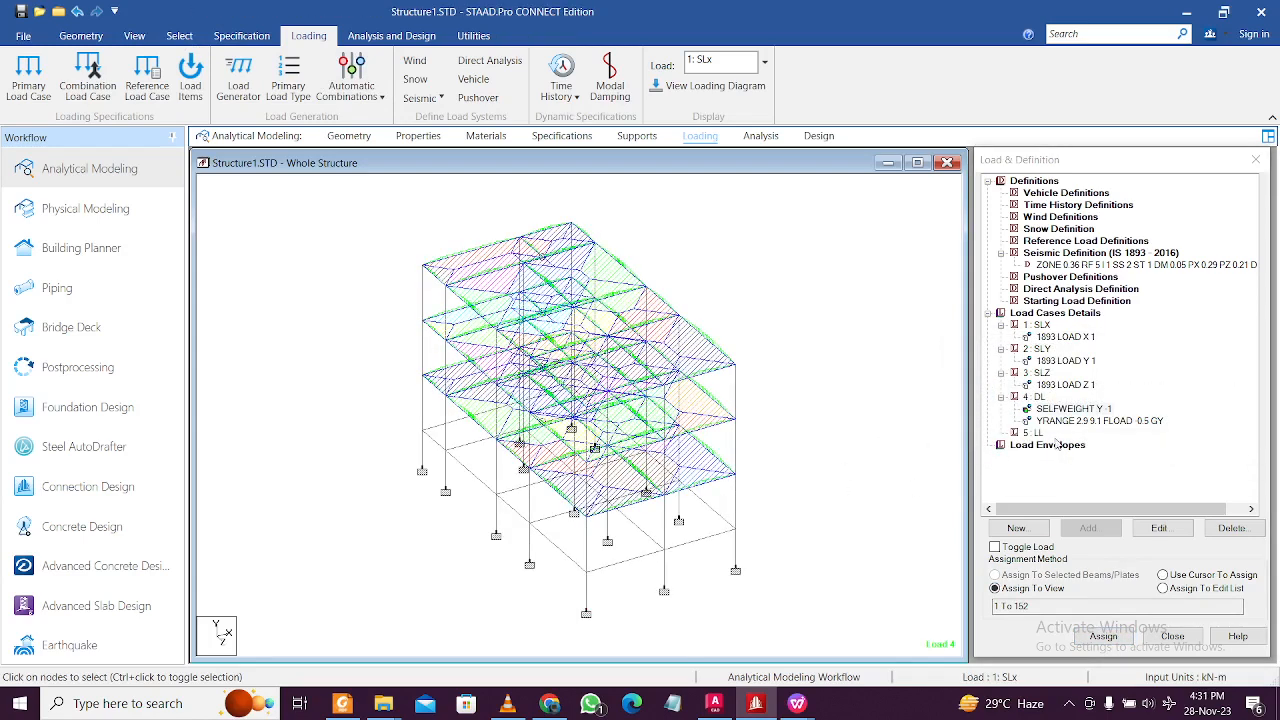
Step: Save the modified structure and open its command file in a maximized editor window
{"action": "left_click", "coordinate": [473, 36]}
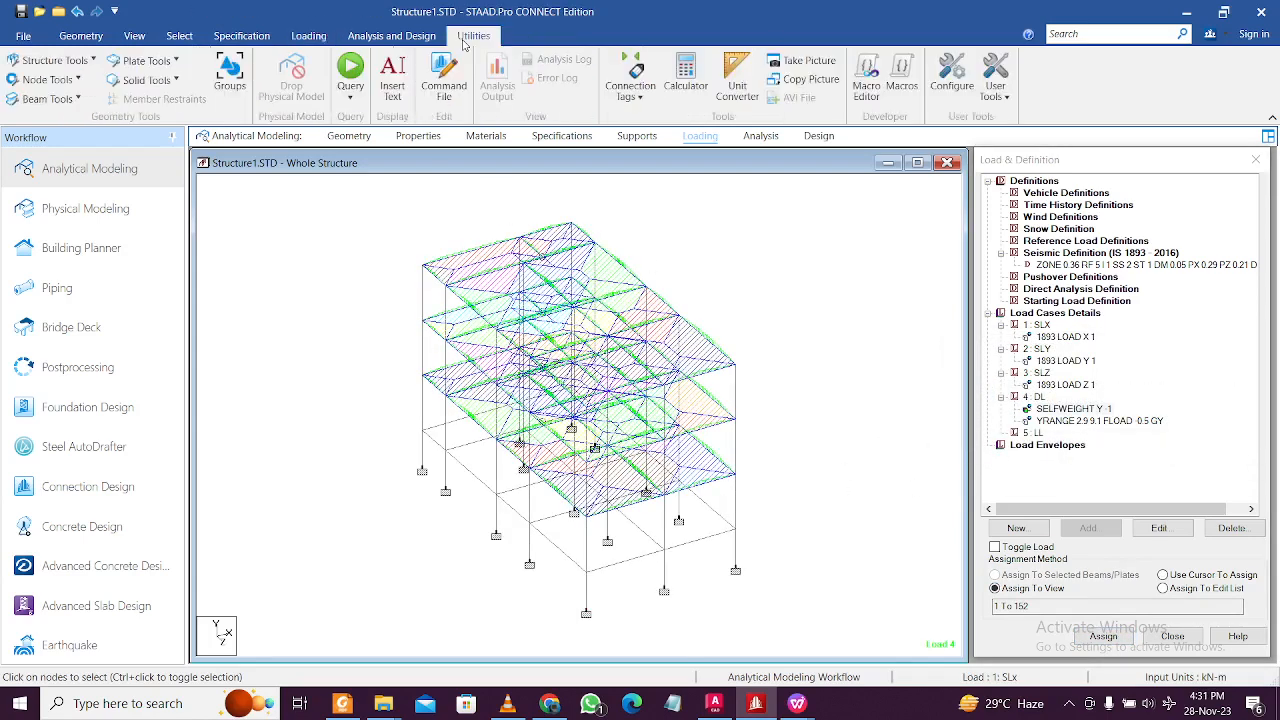
{"action": "left_click", "coordinate": [444, 80]}
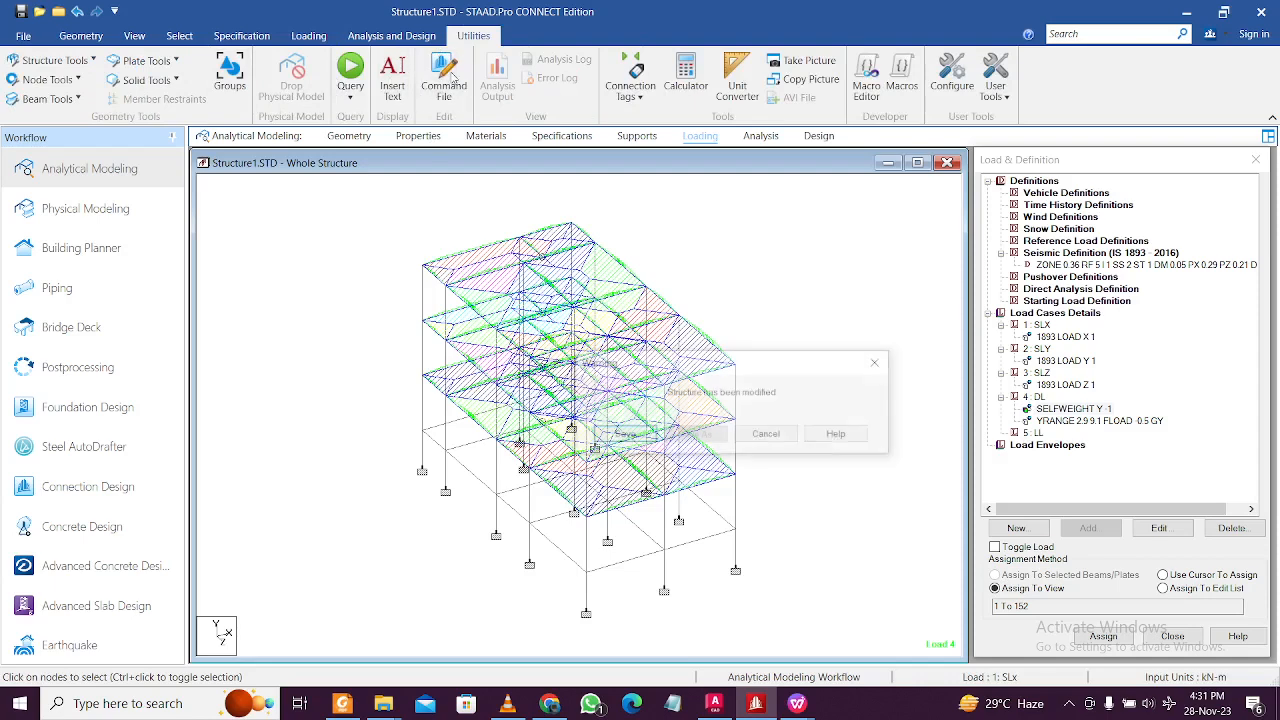
{"action": "left_click", "coordinate": [622, 434]}
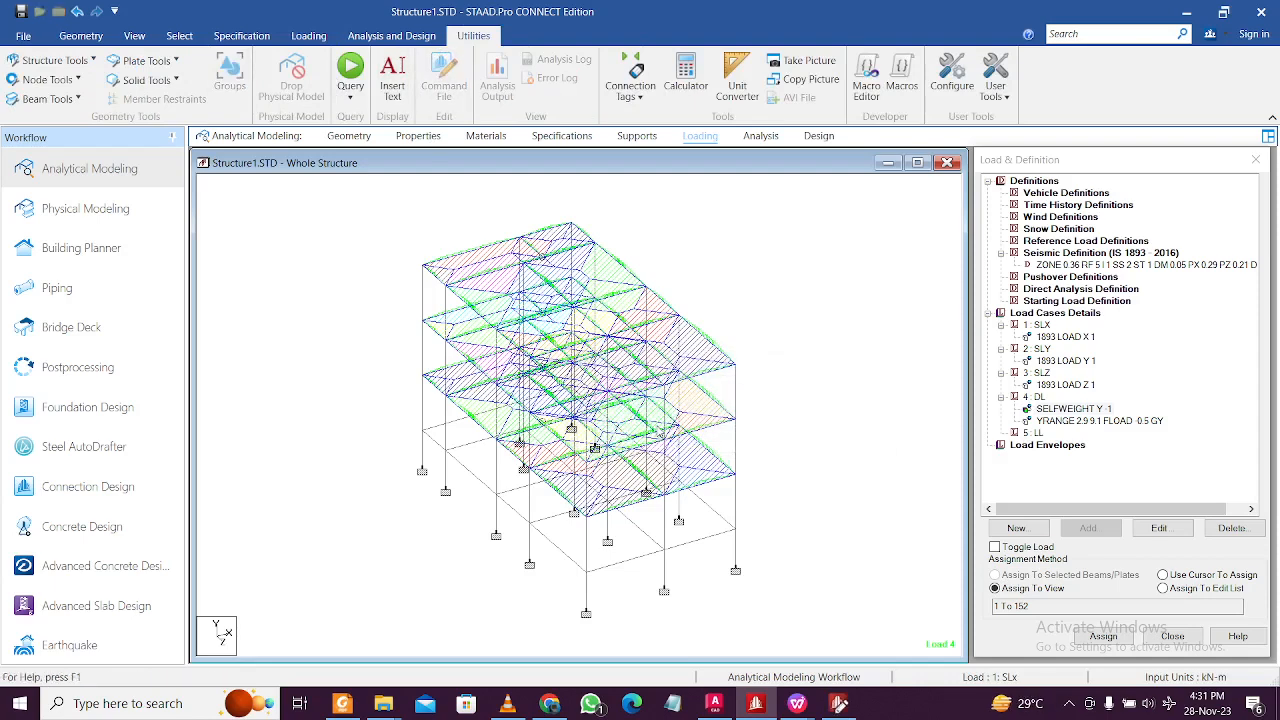
{"action": "left_click", "coordinate": [838, 703]}
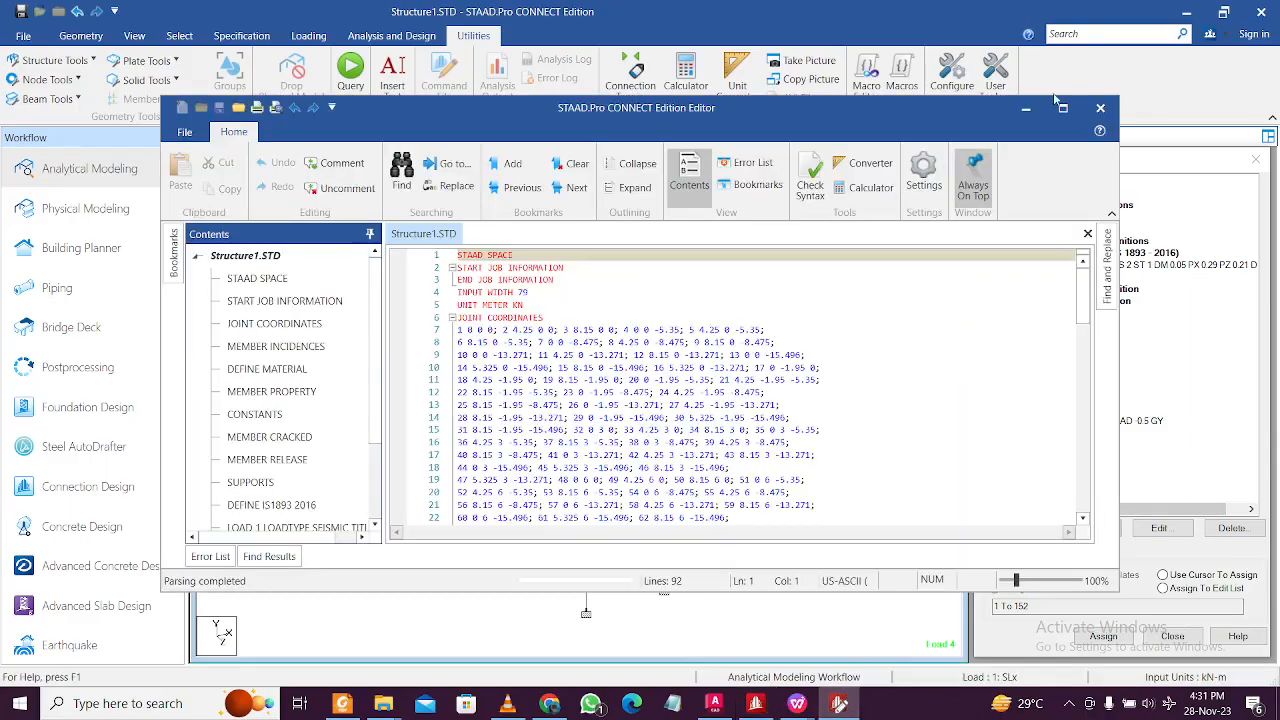
{"action": "left_click", "coordinate": [1064, 108]}
Step: Duplicate the two-line FLOOR LOAD block of load case 4 directly below the original
{"action": "scroll", "coordinate": [712, 393], "scroll_direction": "up", "scroll_amount": 10, "text": "ctrl"}
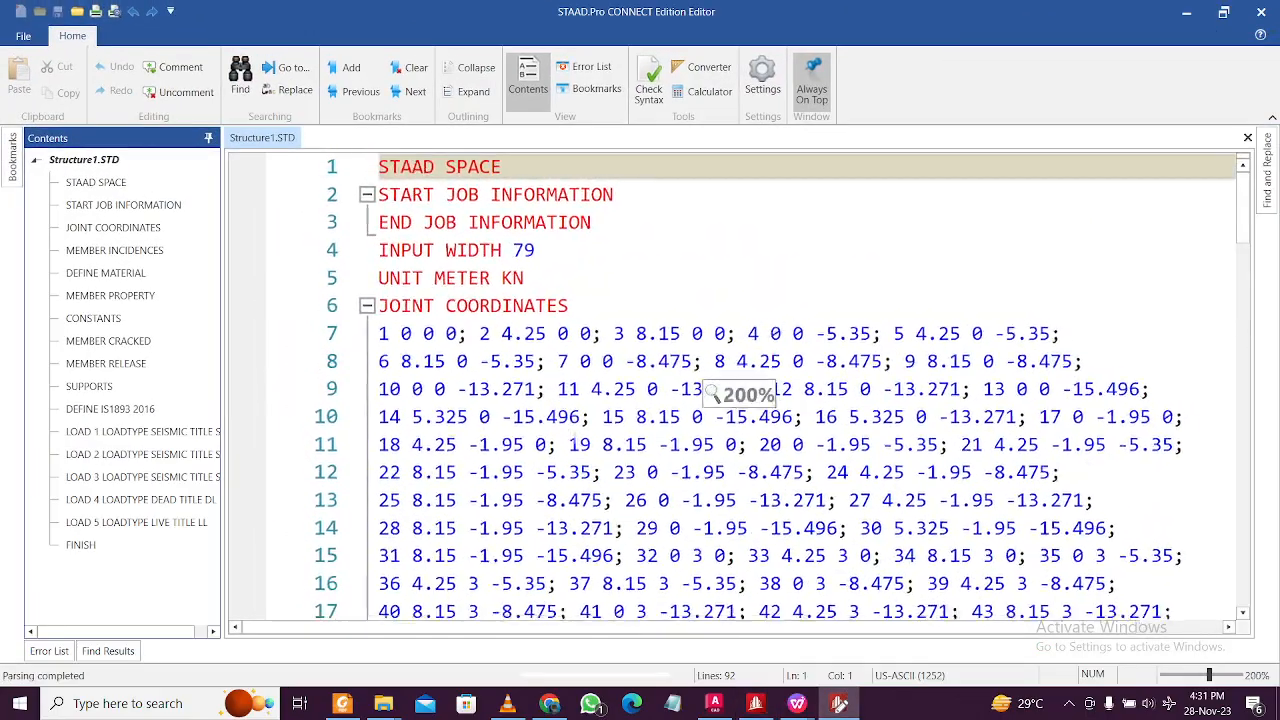
{"action": "scroll", "coordinate": [712, 393], "scroll_direction": "down", "scroll_amount": 20}
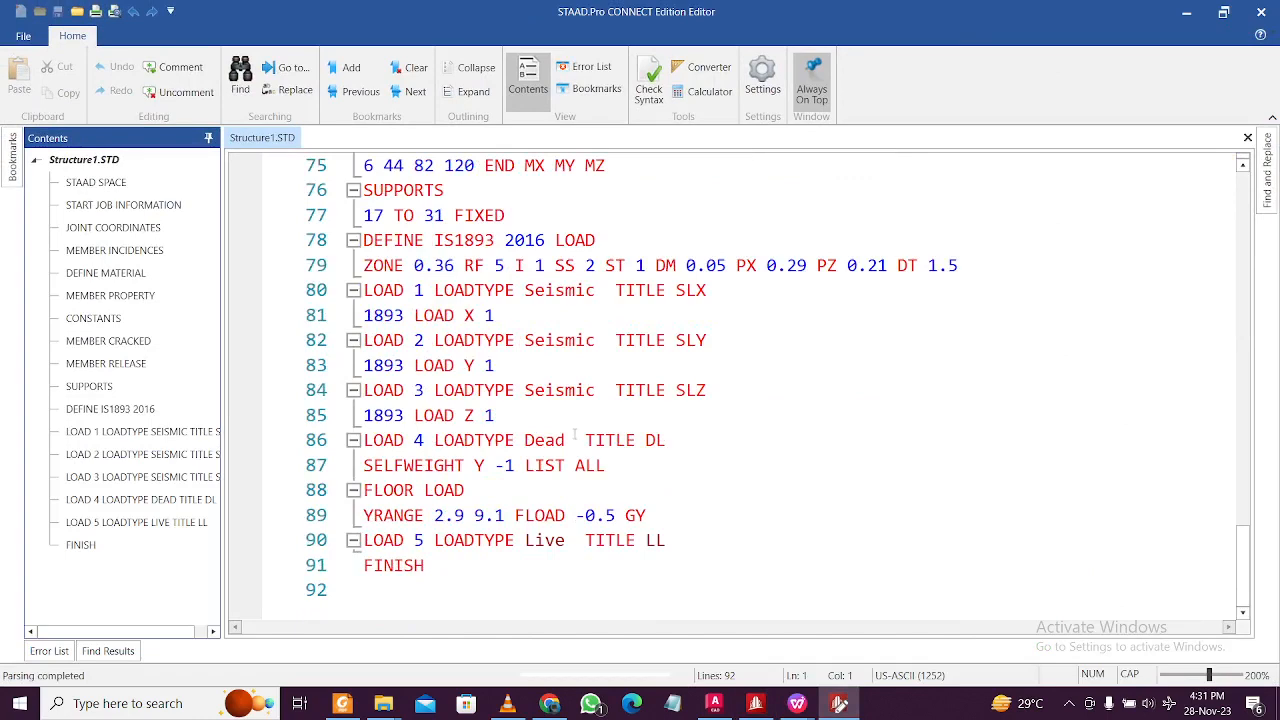
{"action": "scroll", "coordinate": [575, 436], "scroll_direction": "up", "scroll_amount": 2}
{"action": "scroll", "coordinate": [587, 460], "scroll_direction": "down", "scroll_amount": 2}
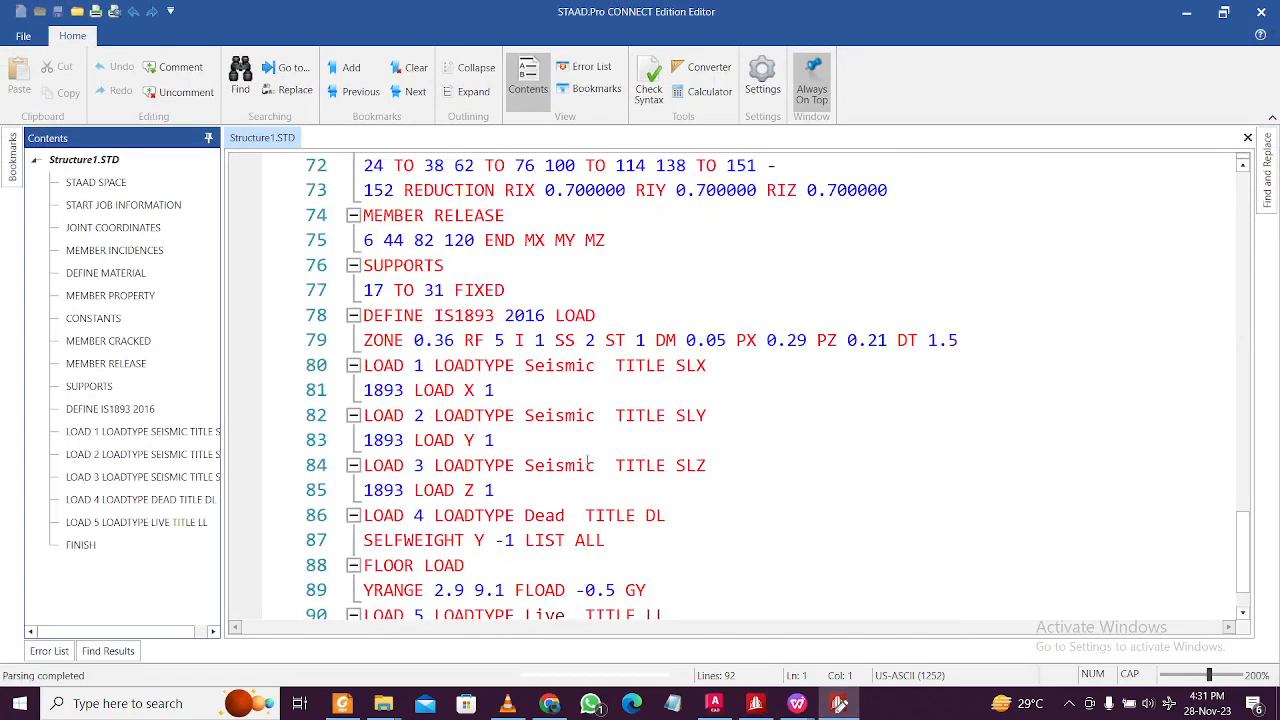
{"action": "scroll", "coordinate": [558, 462], "scroll_direction": "up", "scroll_amount": 1, "text": "ctrl"}
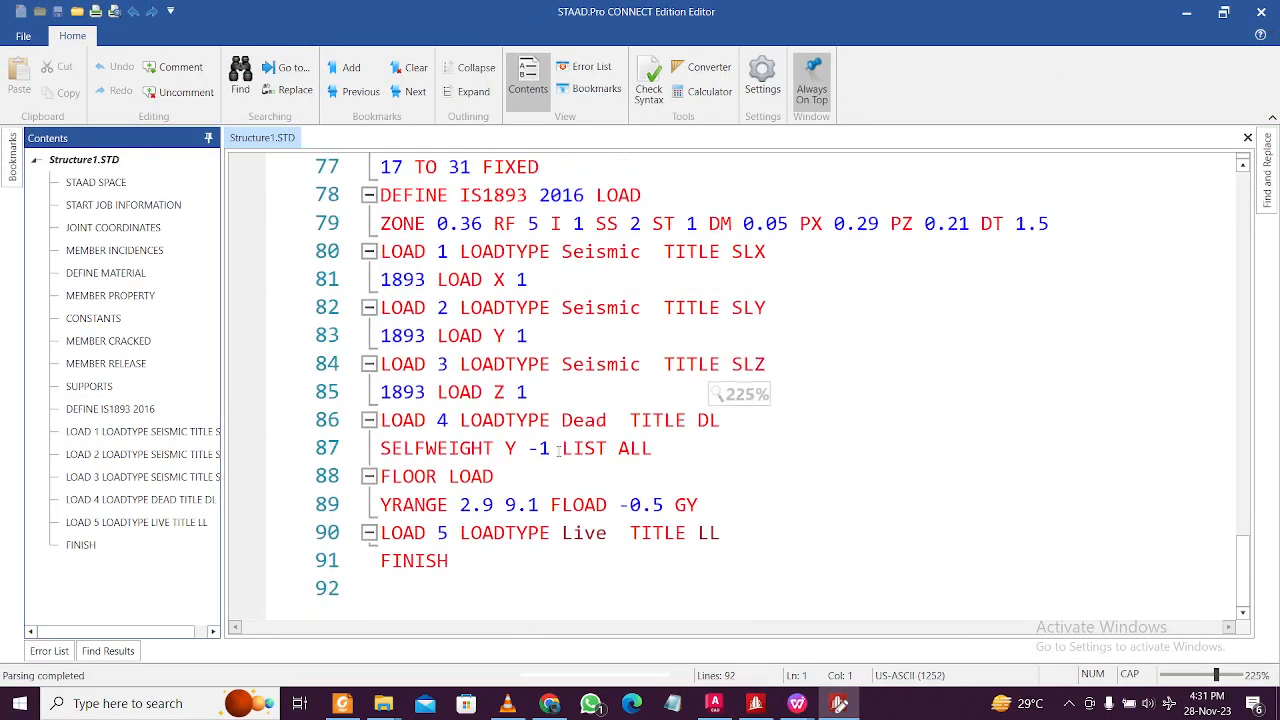
{"action": "left_click_drag", "start_coordinate": [717, 507], "coordinate": [381, 476]}
{"action": "key", "text": "ctrl+c"}
{"action": "left_click", "coordinate": [712, 499]}
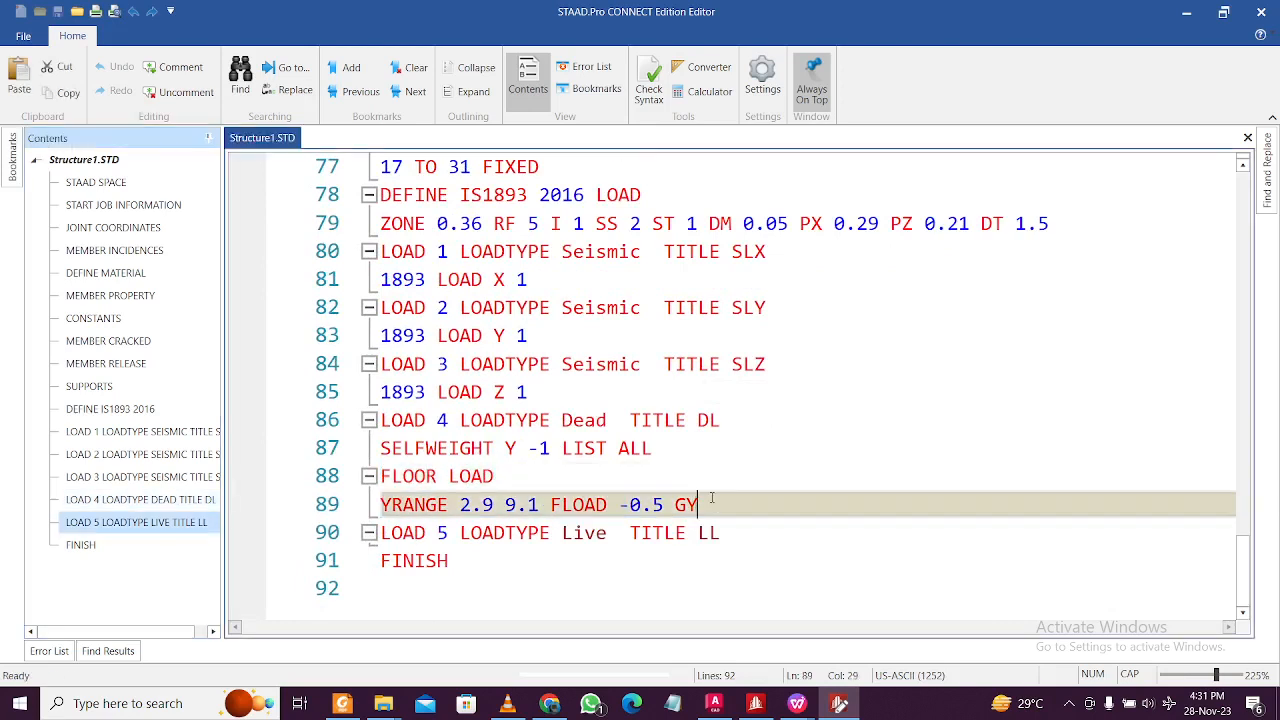
{"action": "key", "text": "Return"}
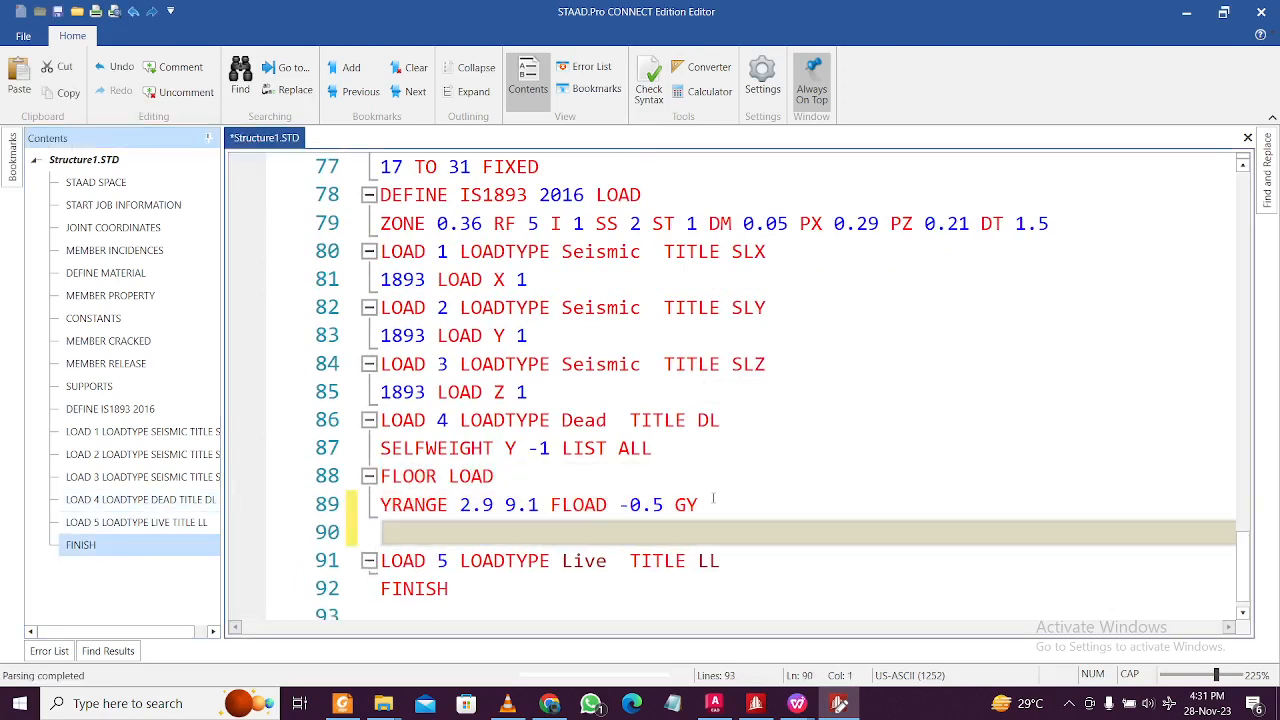
{"action": "key", "text": "ctrl+v"}
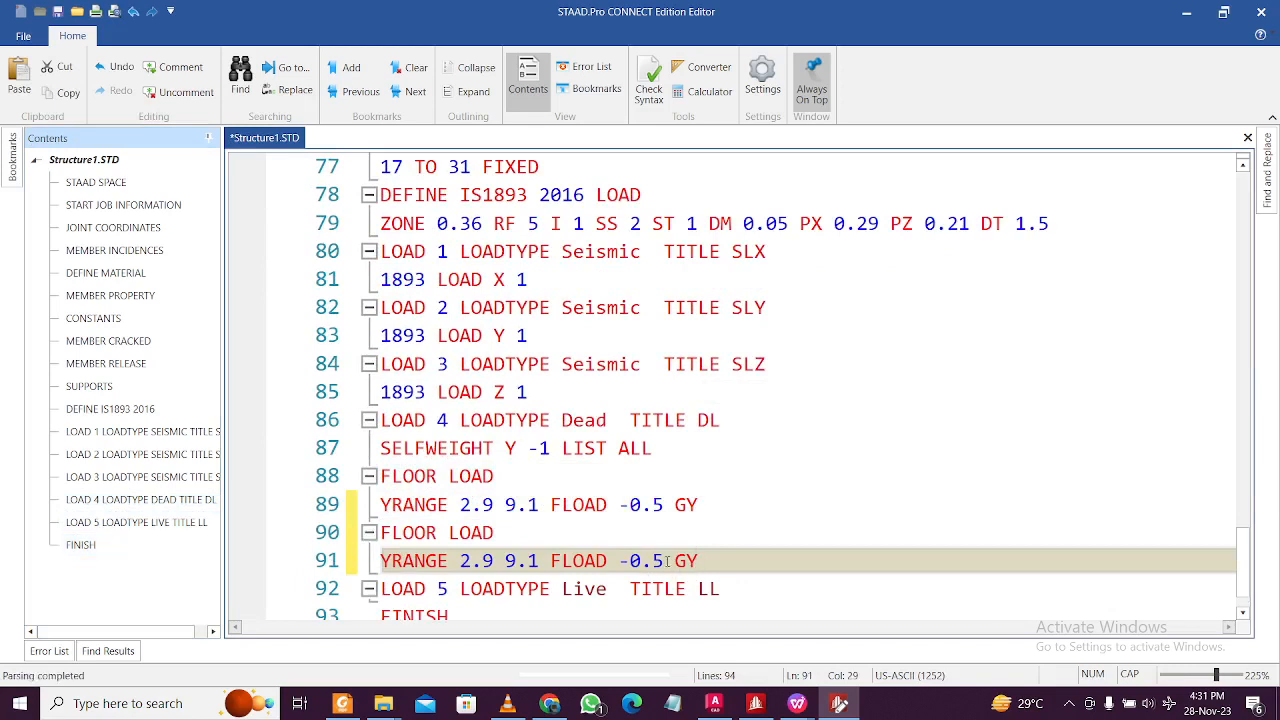
Step: Calculate 0.15 × 25 in the Windows Calculator and set the duplicated floor load's FLOAD value to -3.75
{"action": "left_click_drag", "start_coordinate": [664, 561], "coordinate": [629, 561]}
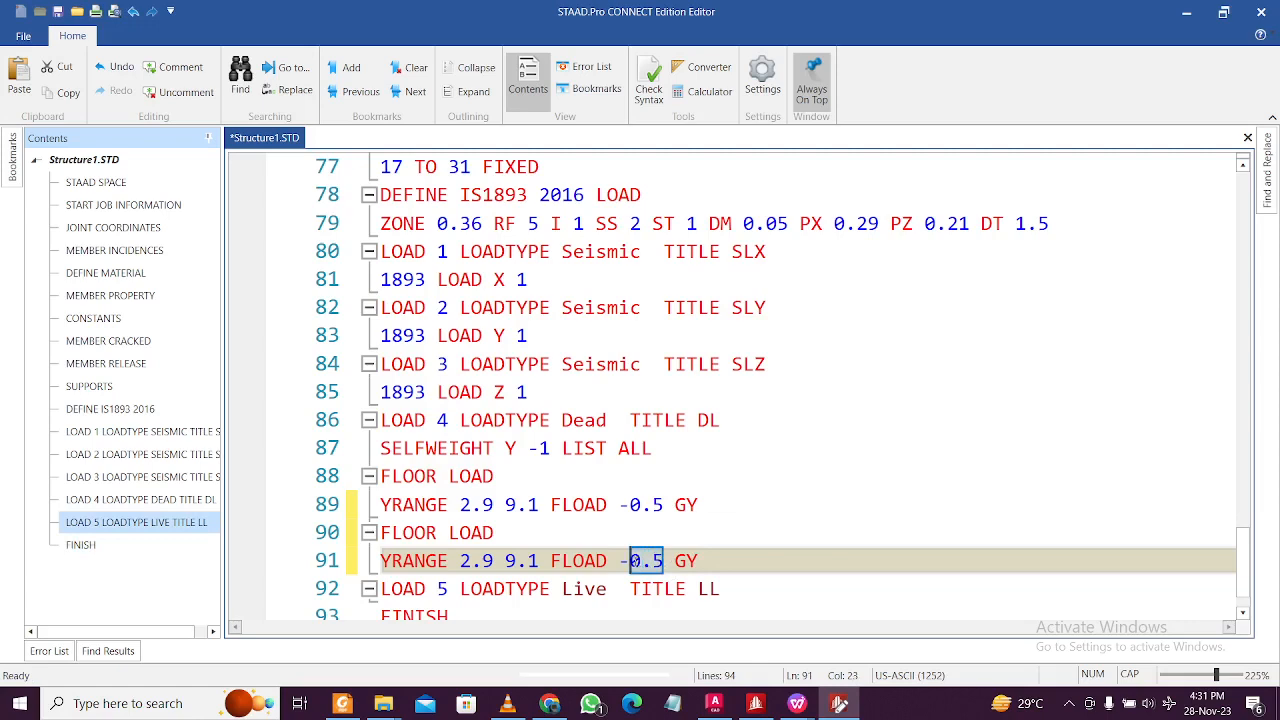
{"action": "left_click", "coordinate": [191, 710]}
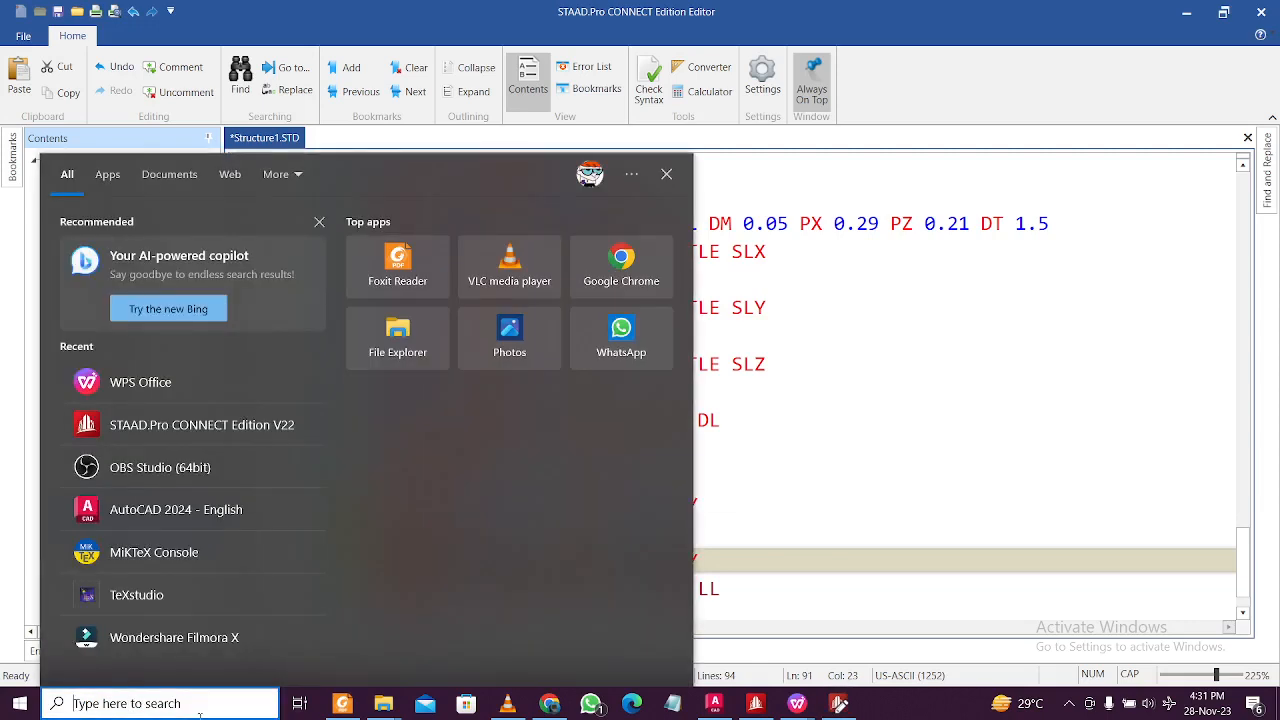
{"action": "type", "text": "CAL"}
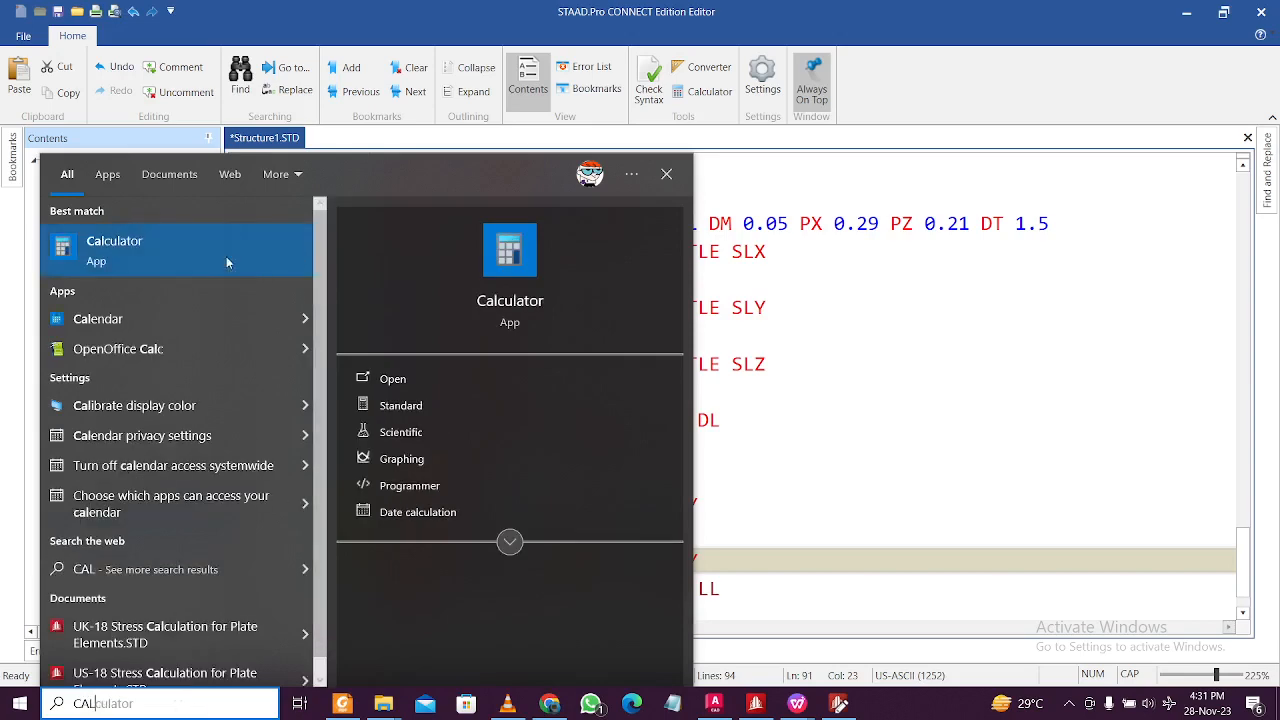
{"action": "left_click", "coordinate": [227, 259]}
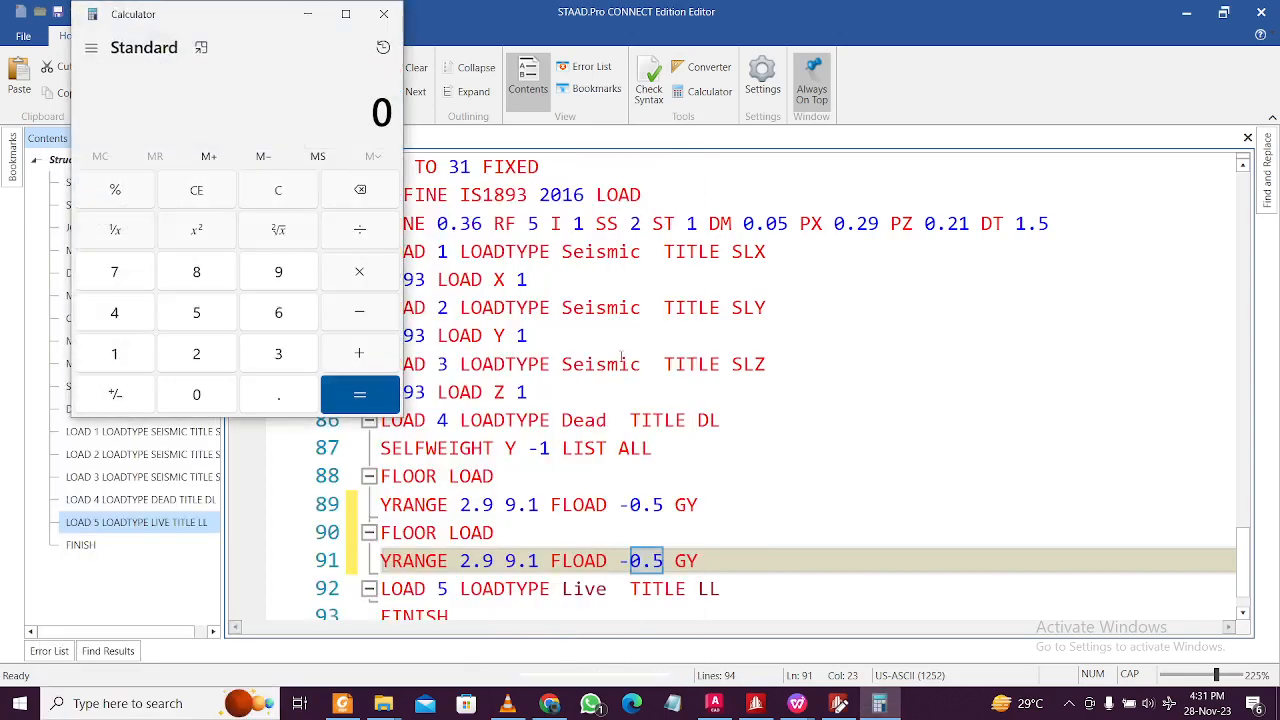
{"action": "type", "text": ".15"}
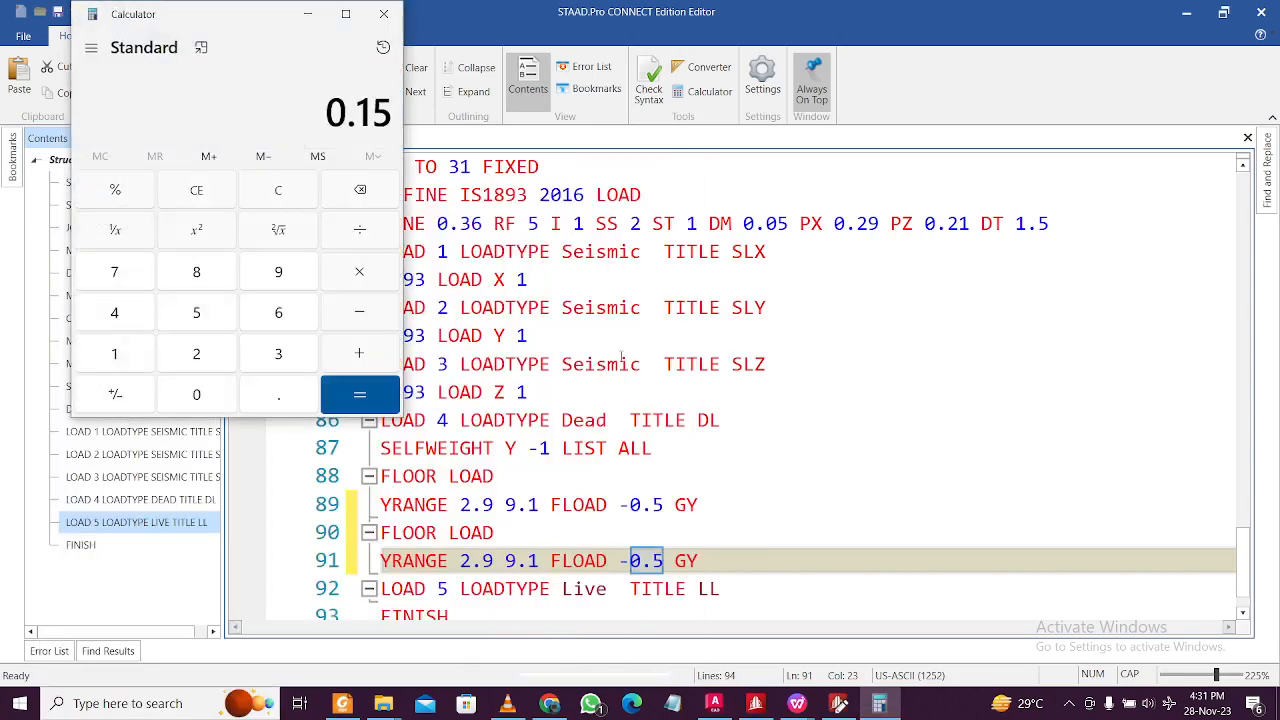
{"action": "type", "text": " × 25"}
{"action": "key", "text": "Return"}
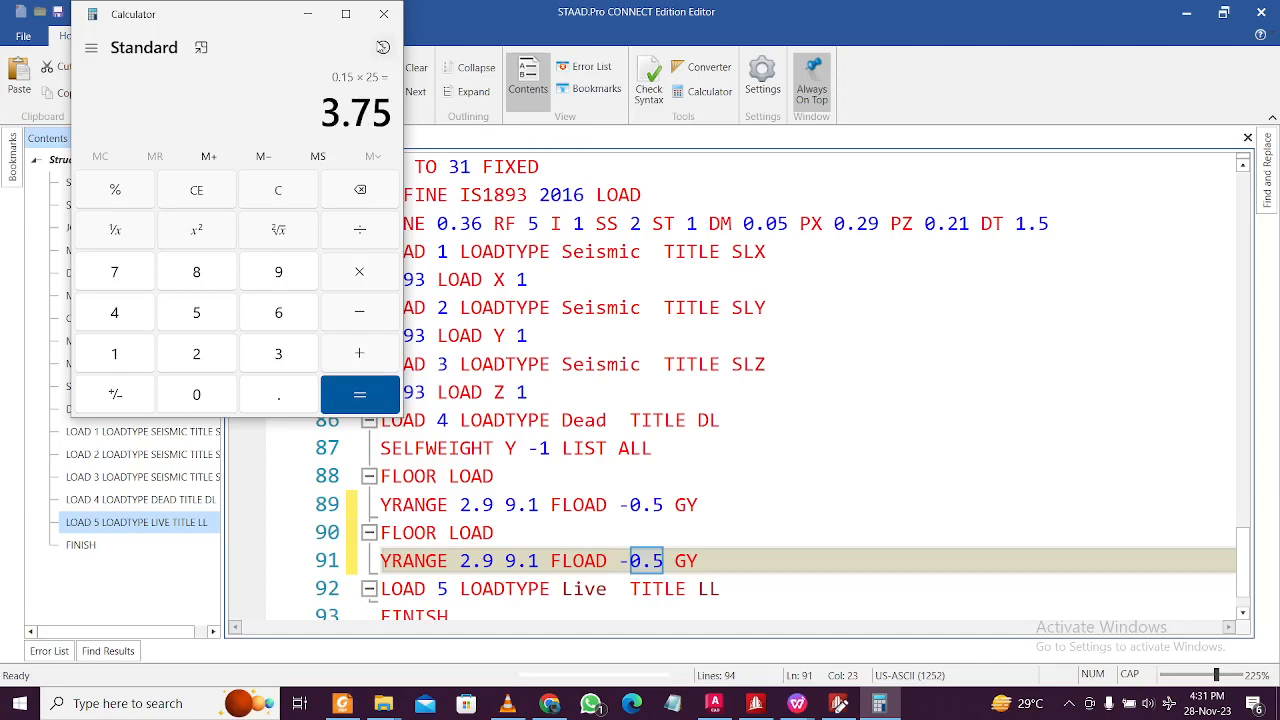
{"action": "left_click", "coordinate": [308, 14]}
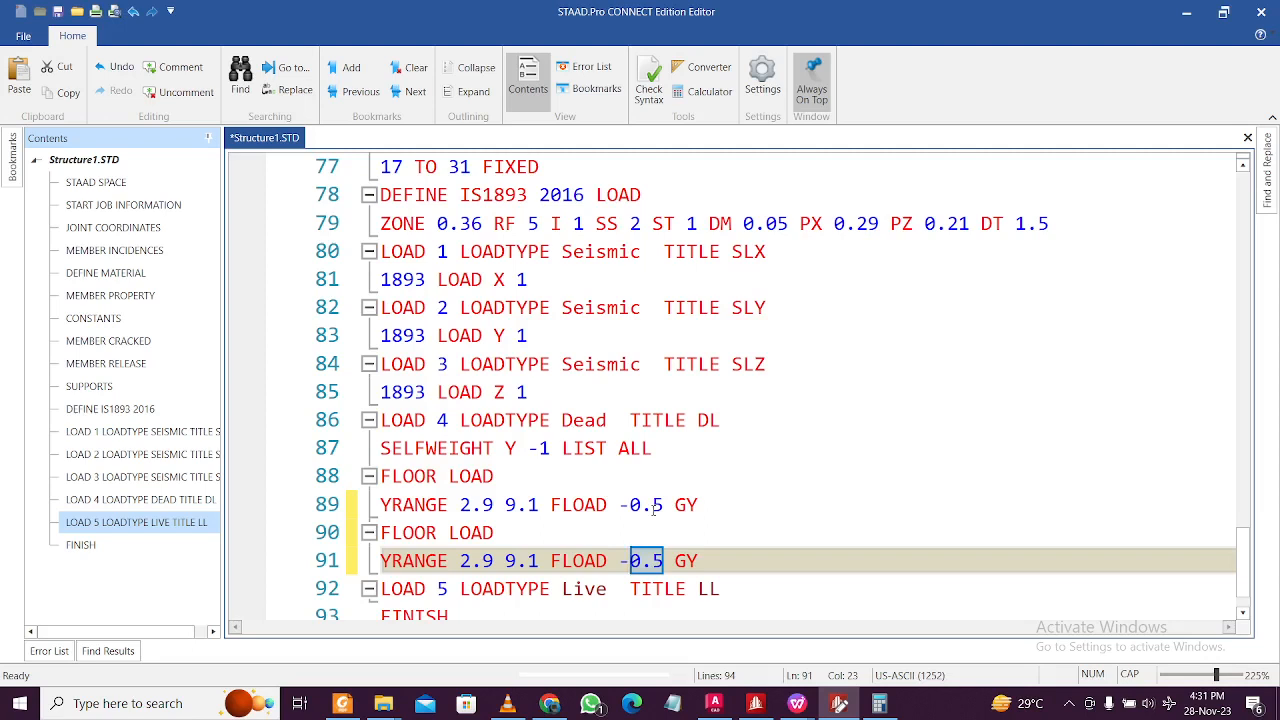
{"action": "type", "text": "3.75"}
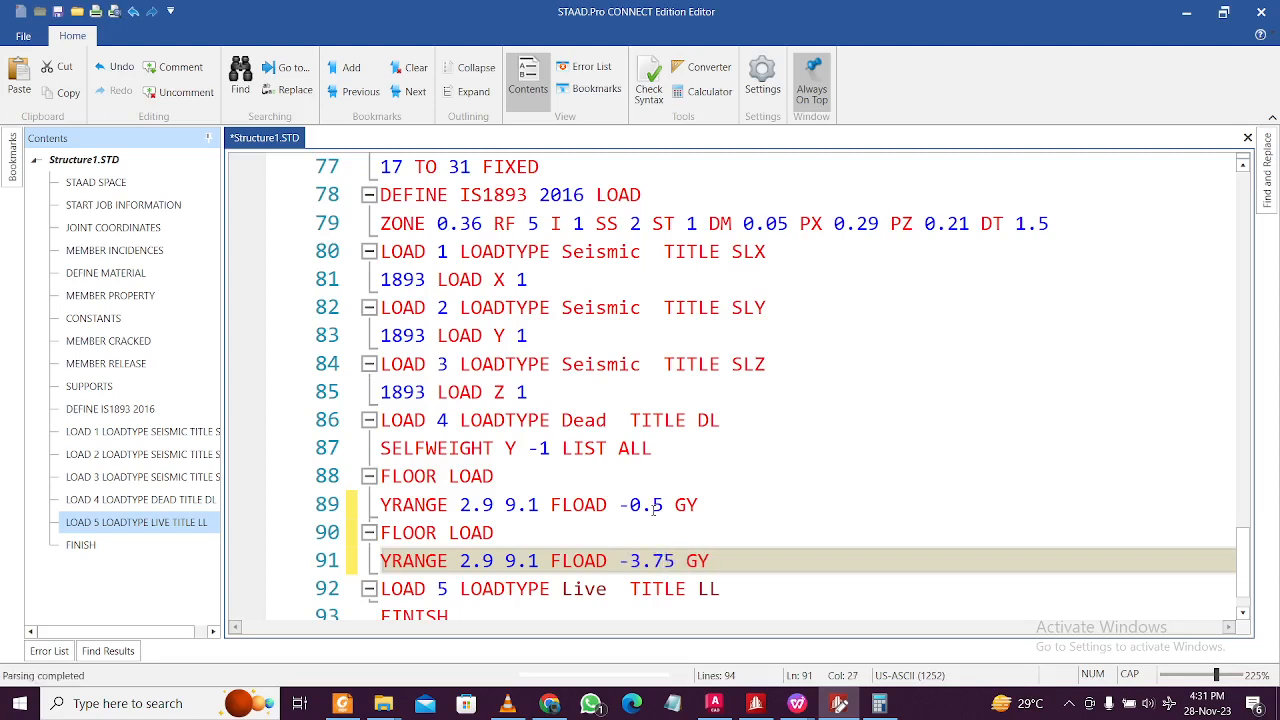
Step: Insert the comment line FLOOR FINISH LOAD directly below the SELFWEIGHT line of load case 4
{"action": "left_click", "coordinate": [690, 450]}
{"action": "key", "text": "Return"}
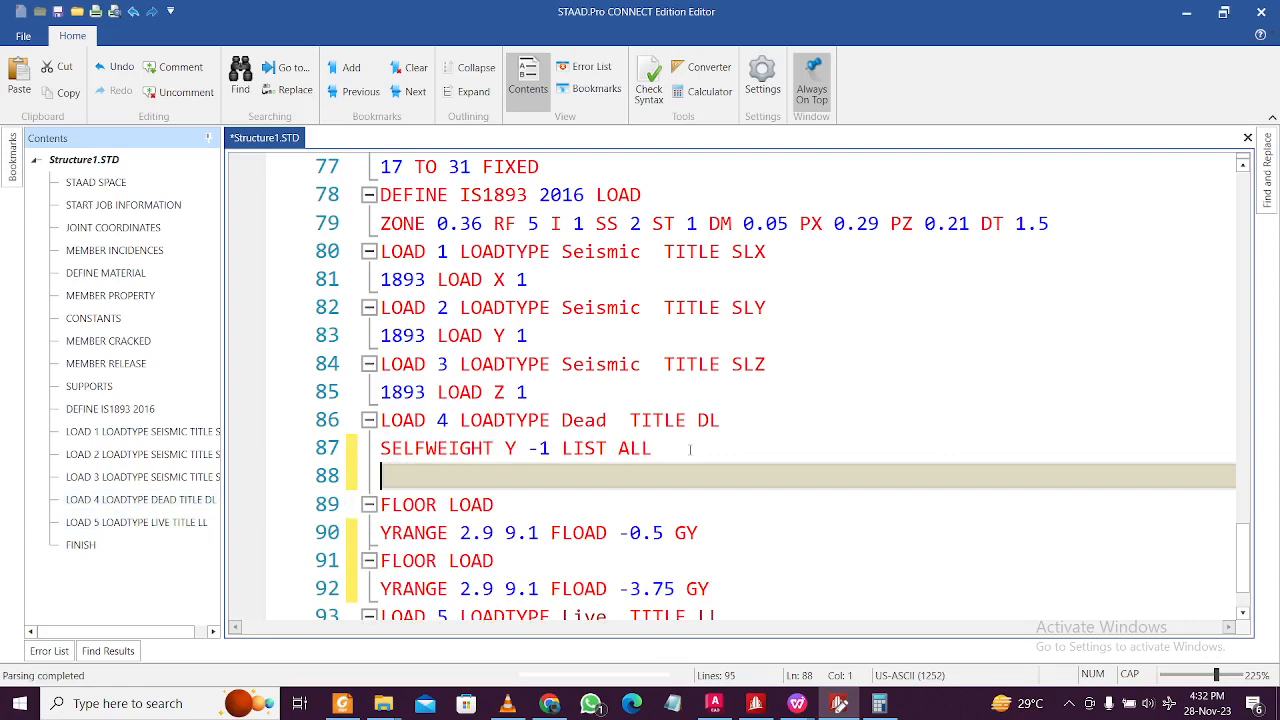
{"action": "type", "text": "FLOOR "}
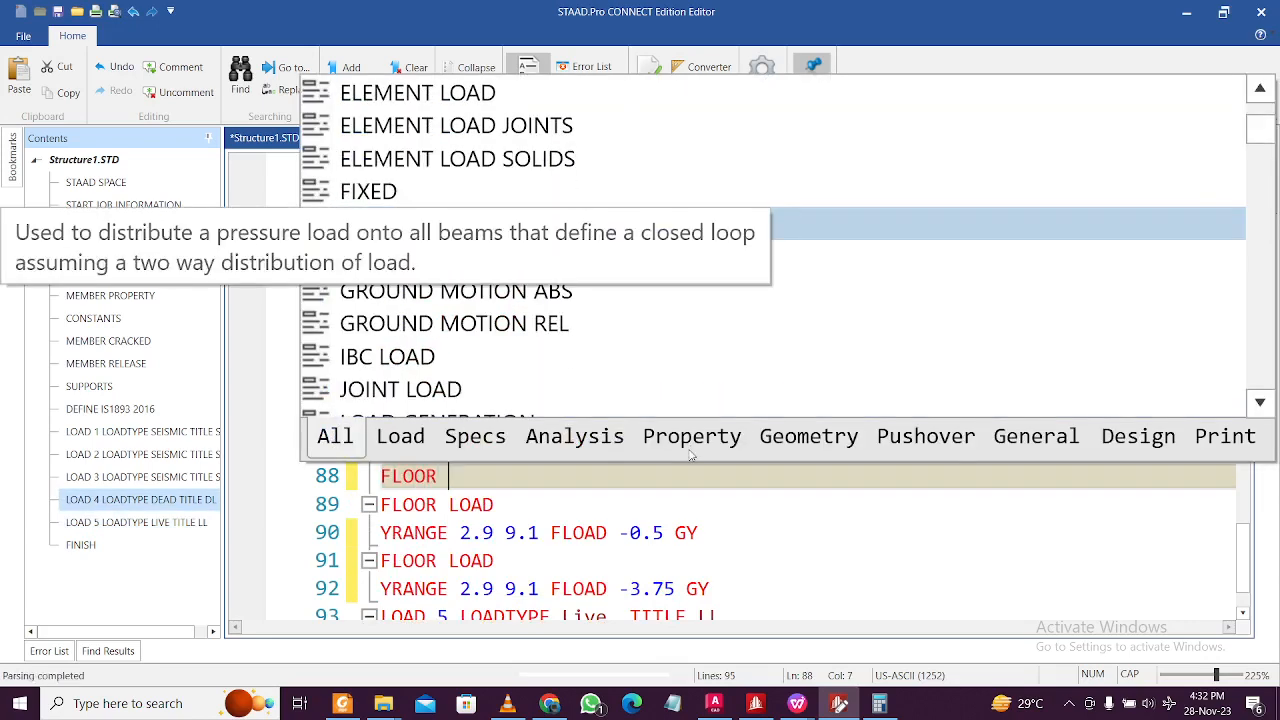
{"action": "type", "text": "FINIS"}
{"action": "type", "text": "H LOAD"}
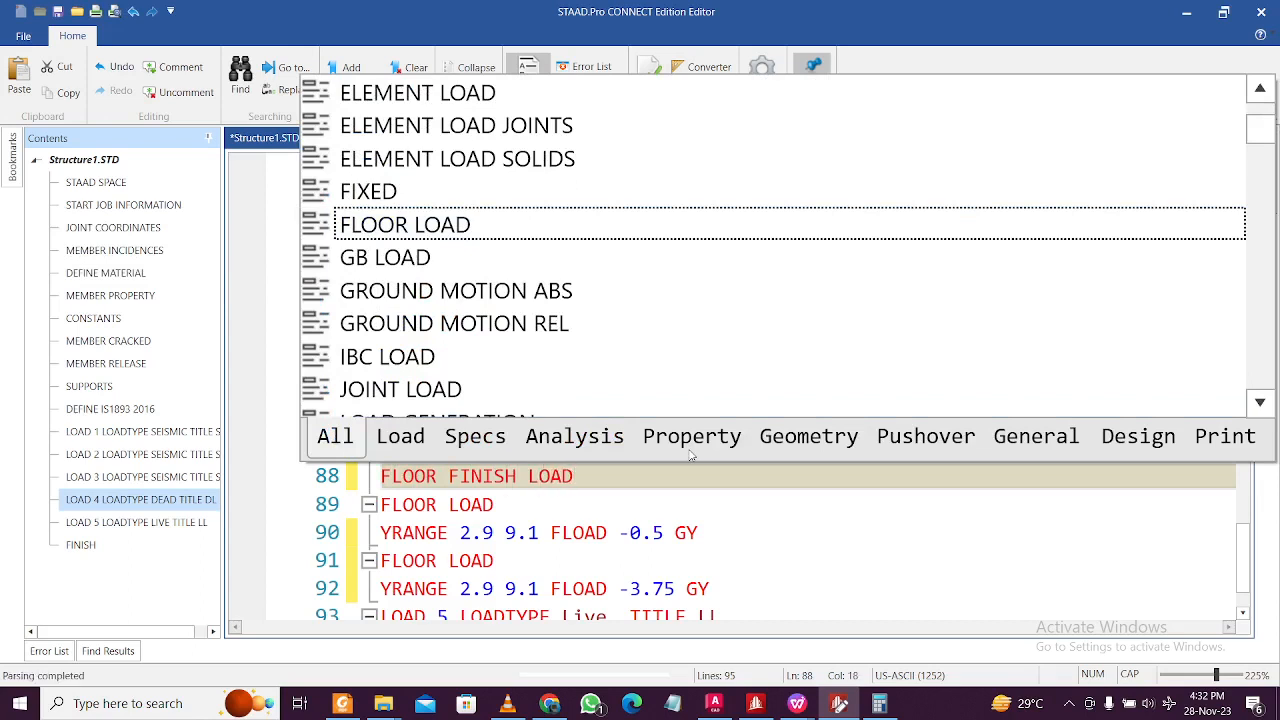
{"action": "left_click_drag", "start_coordinate": [612, 472], "coordinate": [378, 472]}
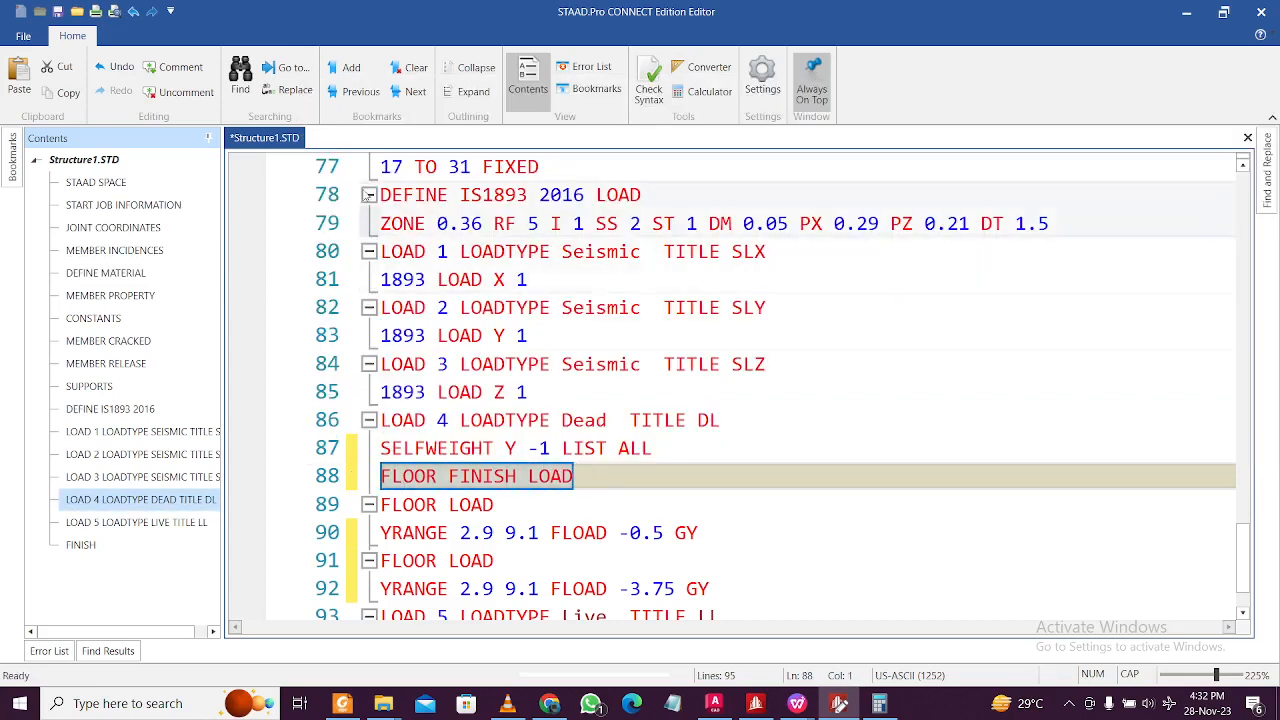
{"action": "left_click", "coordinate": [190, 68]}
{"action": "left_click", "coordinate": [599, 458]}
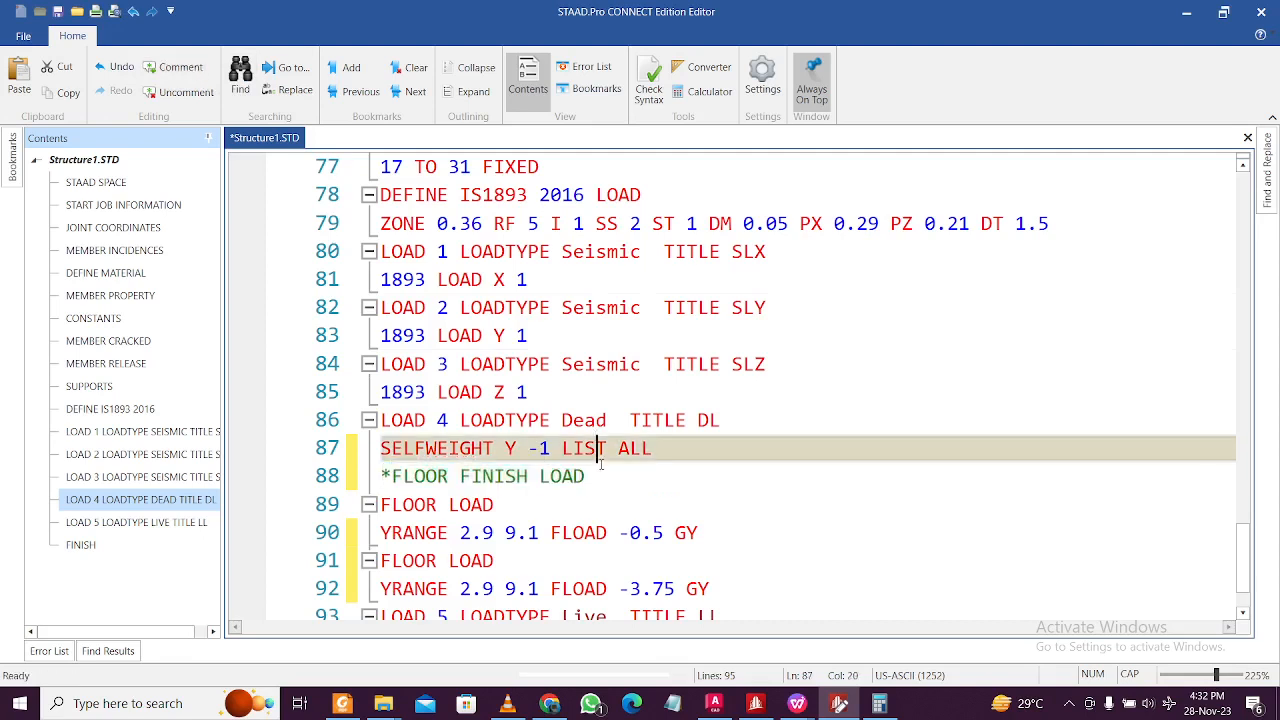
Step: Copy the FLOOR FINISH LOAD comment line into a new line between the two floor load blocks of load case 4
{"action": "left_click", "coordinate": [591, 476]}
{"action": "left_click_drag", "start_coordinate": [591, 476], "coordinate": [386, 482]}
{"action": "key", "text": "ctrl+c"}
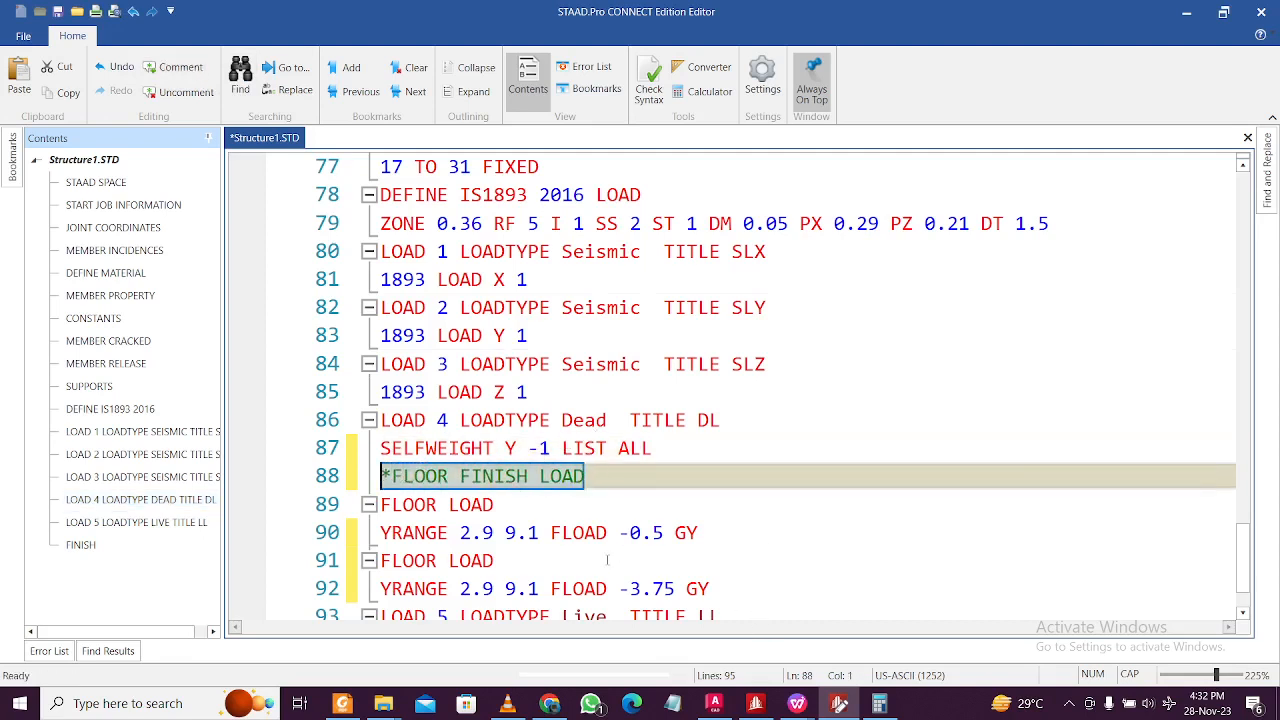
{"action": "left_click", "coordinate": [607, 560]}
{"action": "left_click", "coordinate": [725, 530]}
{"action": "key", "text": "Return"}
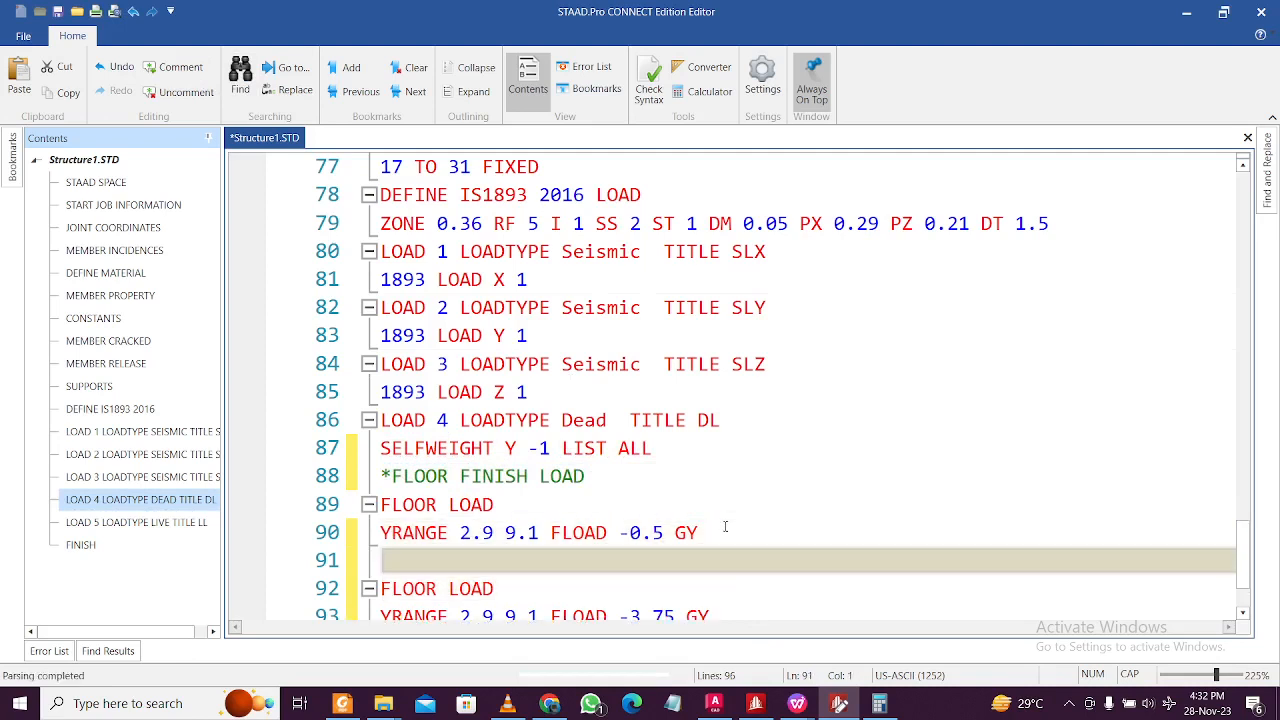
{"action": "key", "text": "ctrl+v"}
{"action": "scroll", "coordinate": [600, 490], "scroll_direction": "down", "scroll_amount": 2}
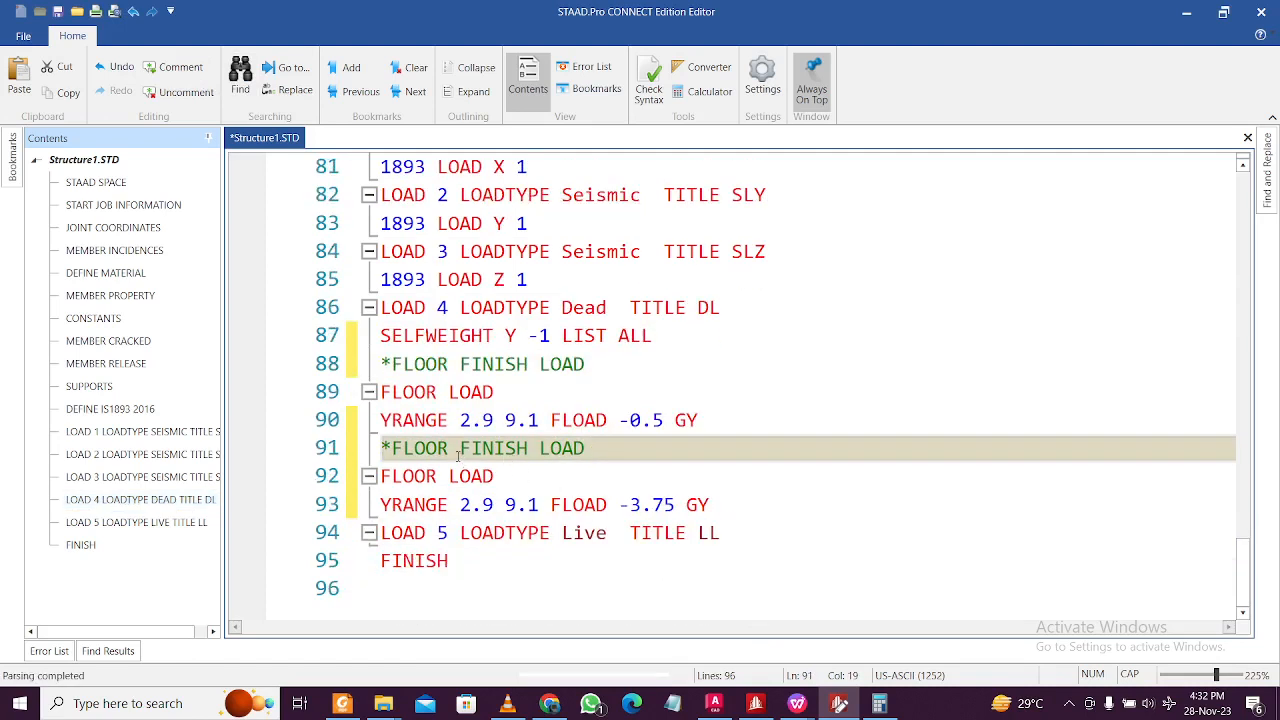
Step: Reword the copied comment above the -3.75 floor load as SLAB WEIGHT LOAD
{"action": "left_click_drag", "start_coordinate": [531, 448], "coordinate": [393, 455]}
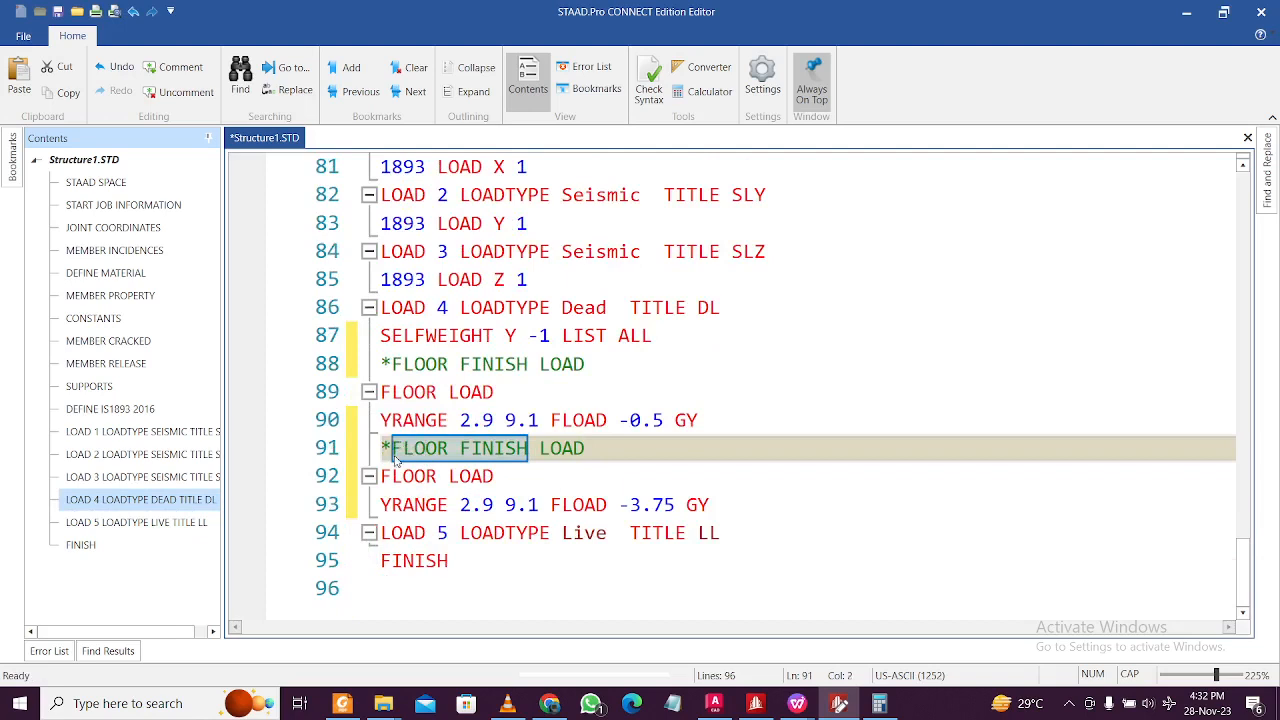
{"action": "type", "text": "SLAB W"}
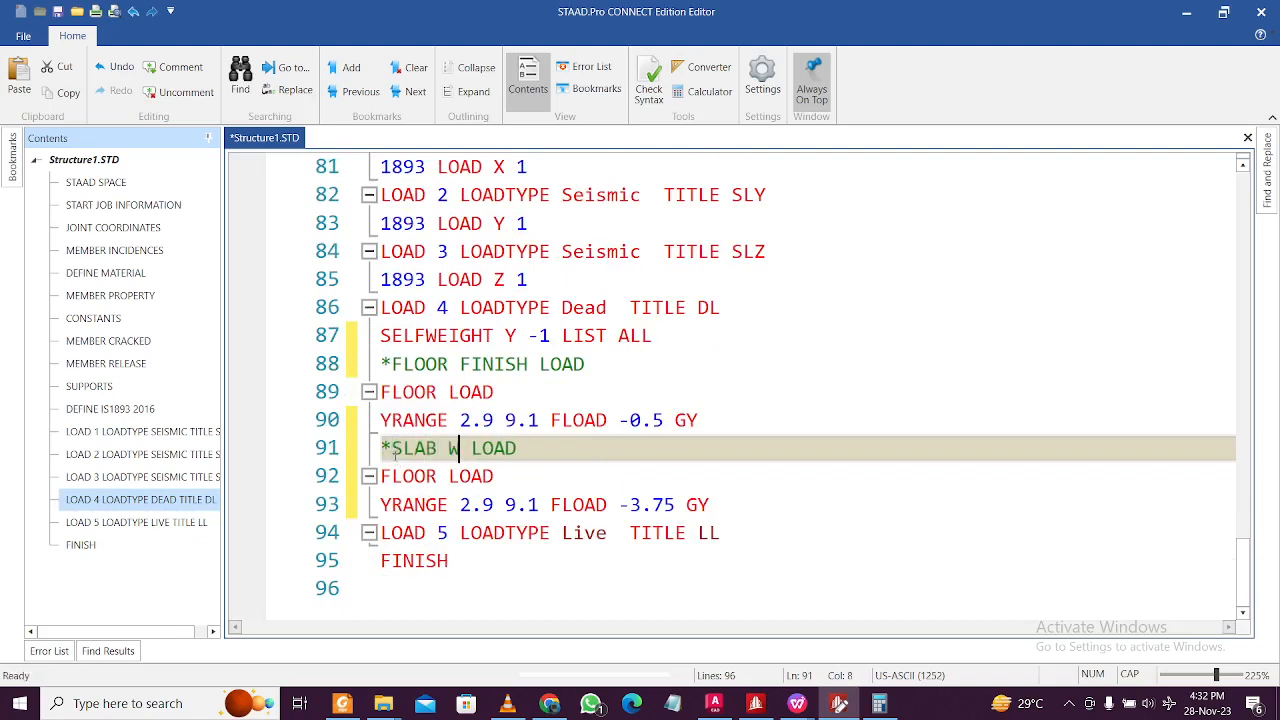
{"action": "type", "text": "EIGHR"}
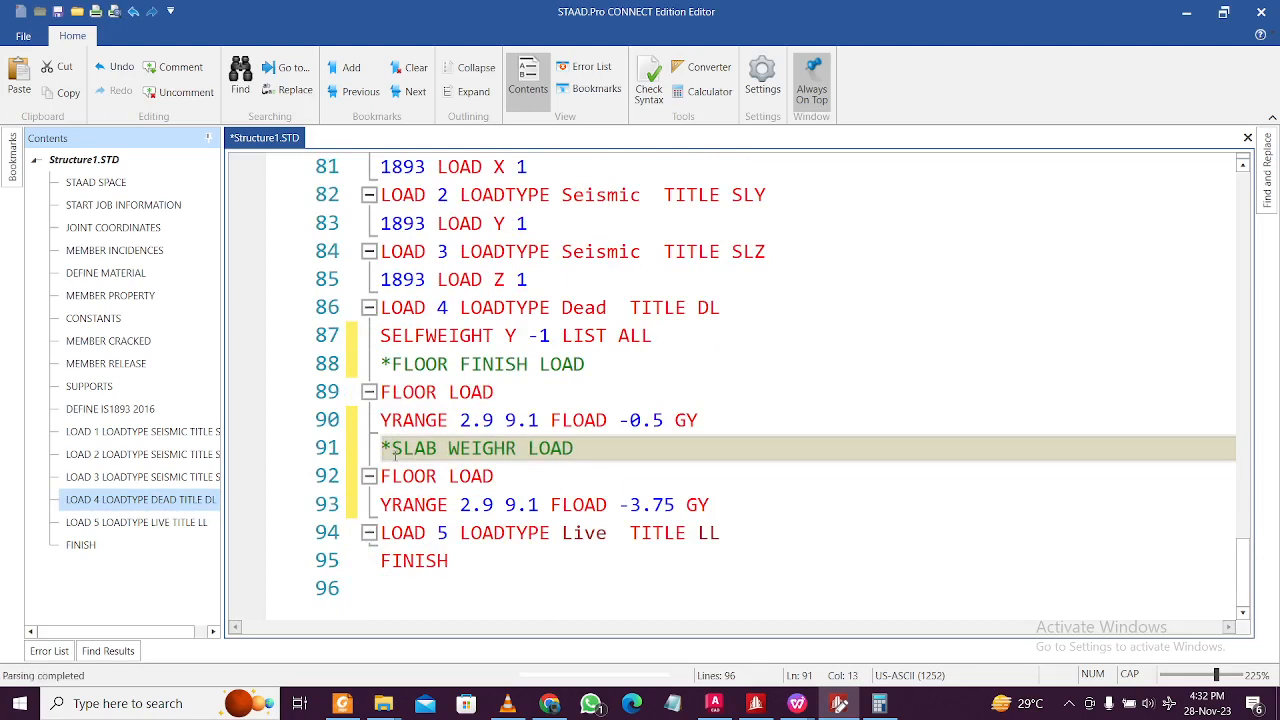
{"action": "key", "text": "BackSpace"}
{"action": "type", "text": "T"}
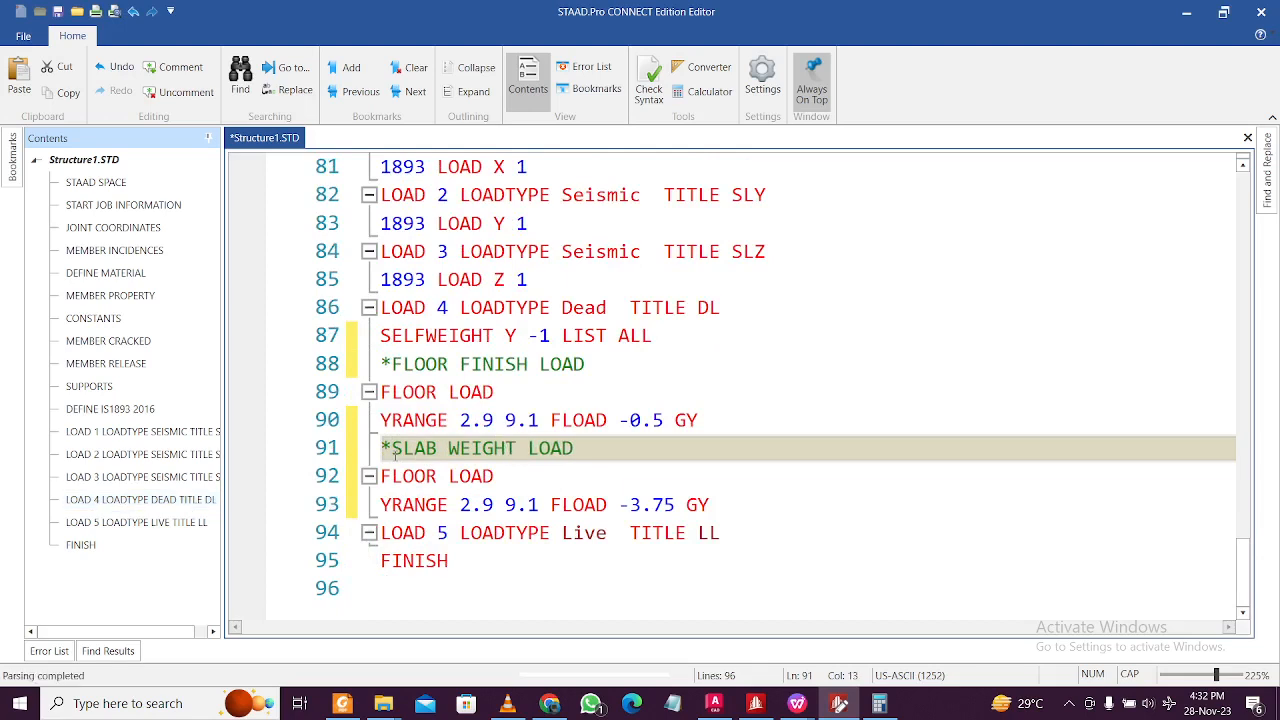
Step: Copy the two-line slab weight FLOOR LOAD block into live load case 5, directly below its title line
{"action": "left_click", "coordinate": [483, 504]}
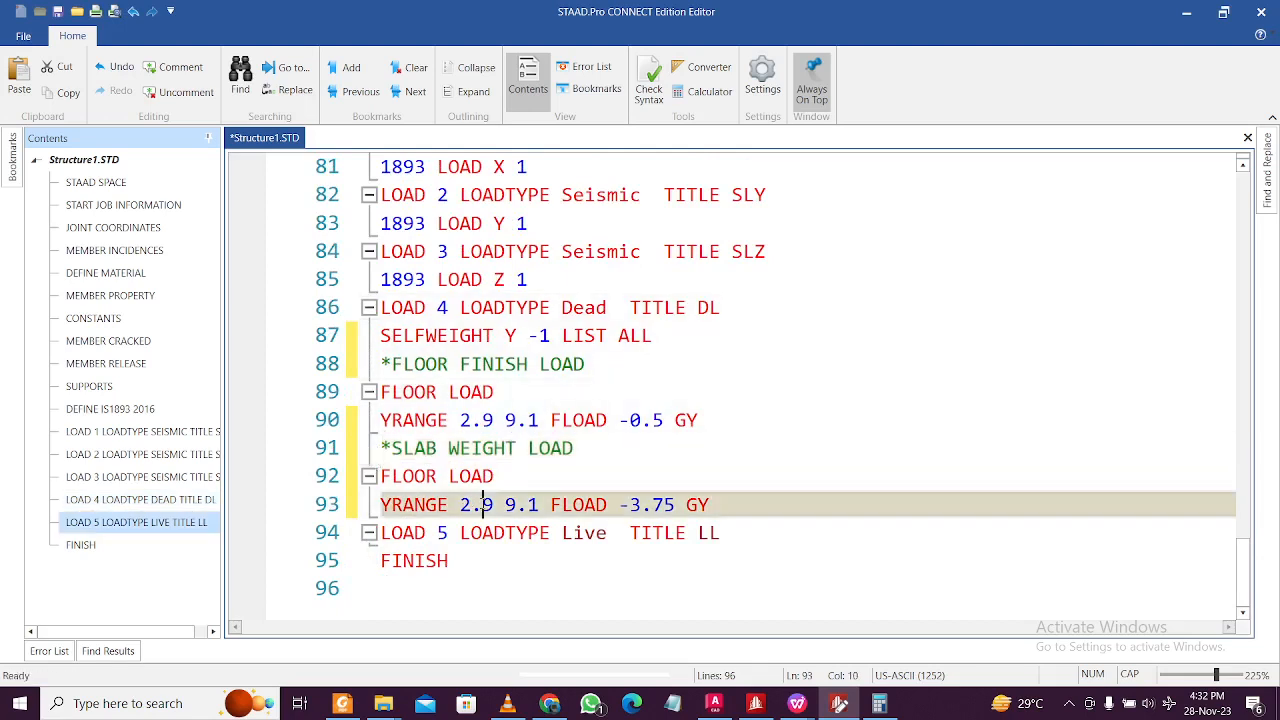
{"action": "left_click", "coordinate": [628, 504]}
{"action": "left_click", "coordinate": [736, 504]}
{"action": "left_click_drag", "start_coordinate": [740, 490], "coordinate": [382, 476]}
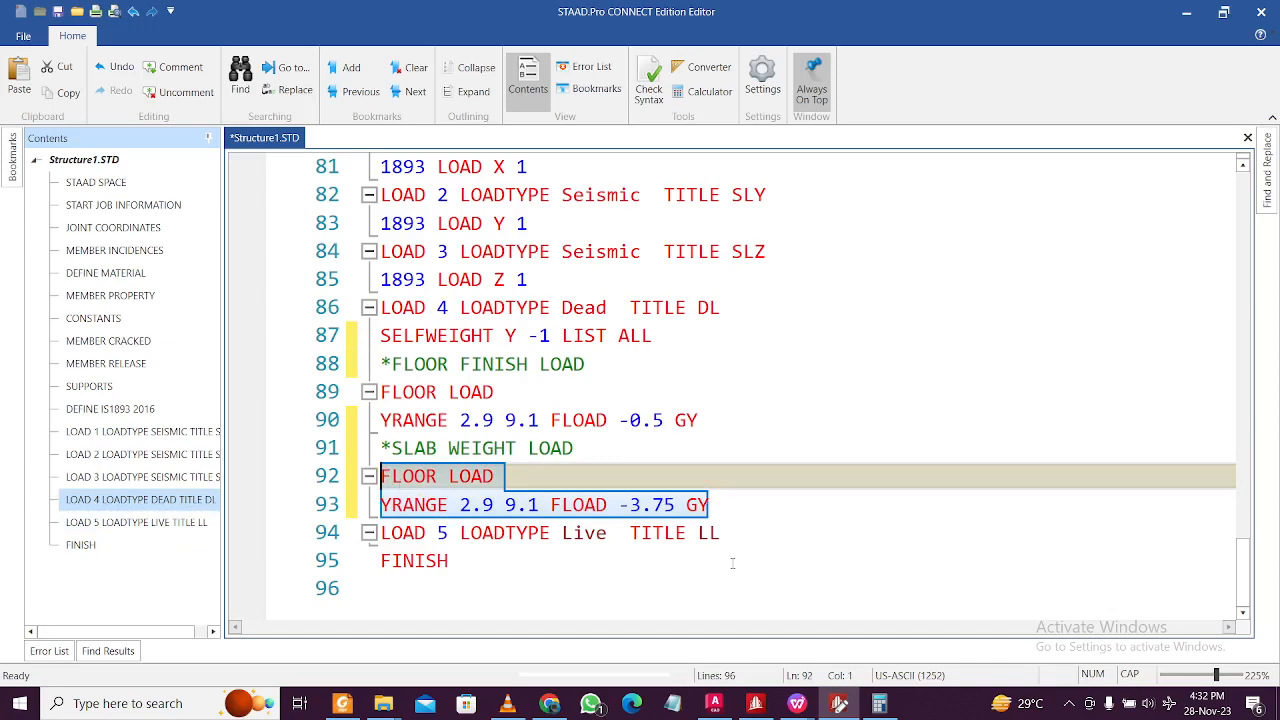
{"action": "left_click", "coordinate": [750, 522]}
{"action": "key", "text": "Return"}
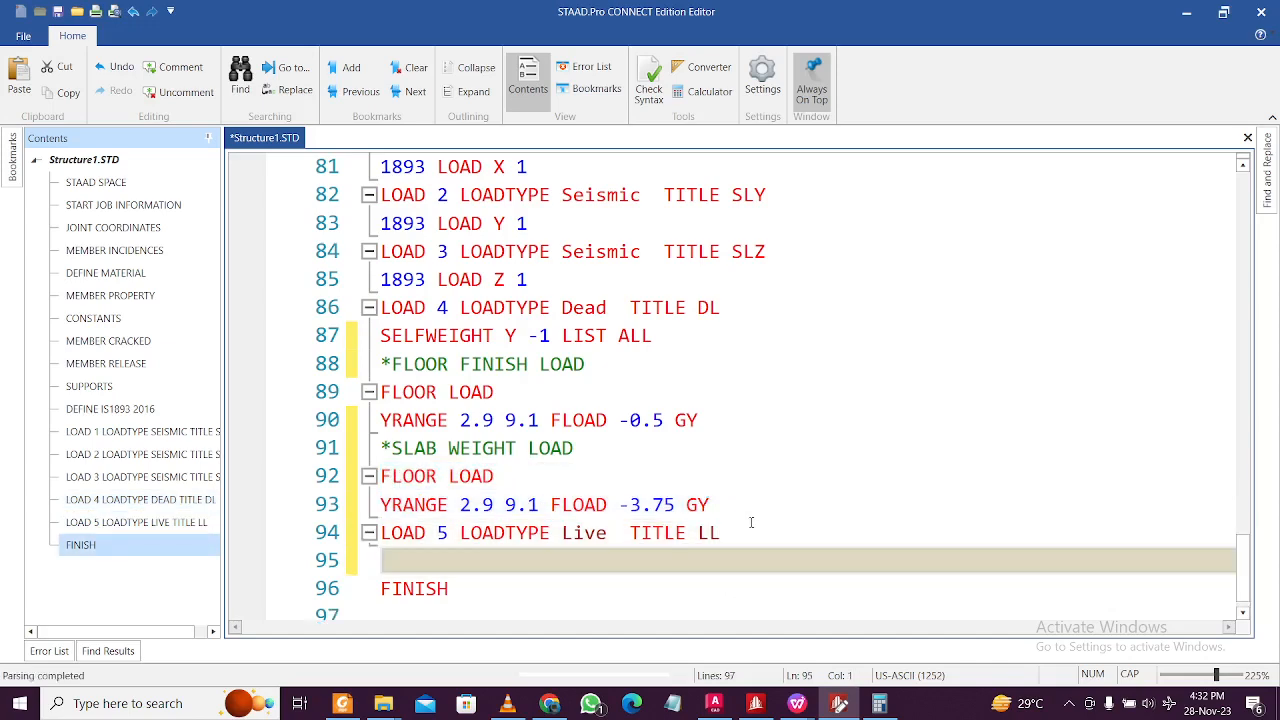
{"action": "type", "text": "FLOOR LOAD YRANGE 2.9 9.1 FLOAD -3.75 GY"}
{"action": "scroll", "coordinate": [751, 530], "scroll_direction": "up", "scroll_amount": 1}
{"action": "scroll", "coordinate": [743, 537], "scroll_direction": "down", "scroll_amount": 2}
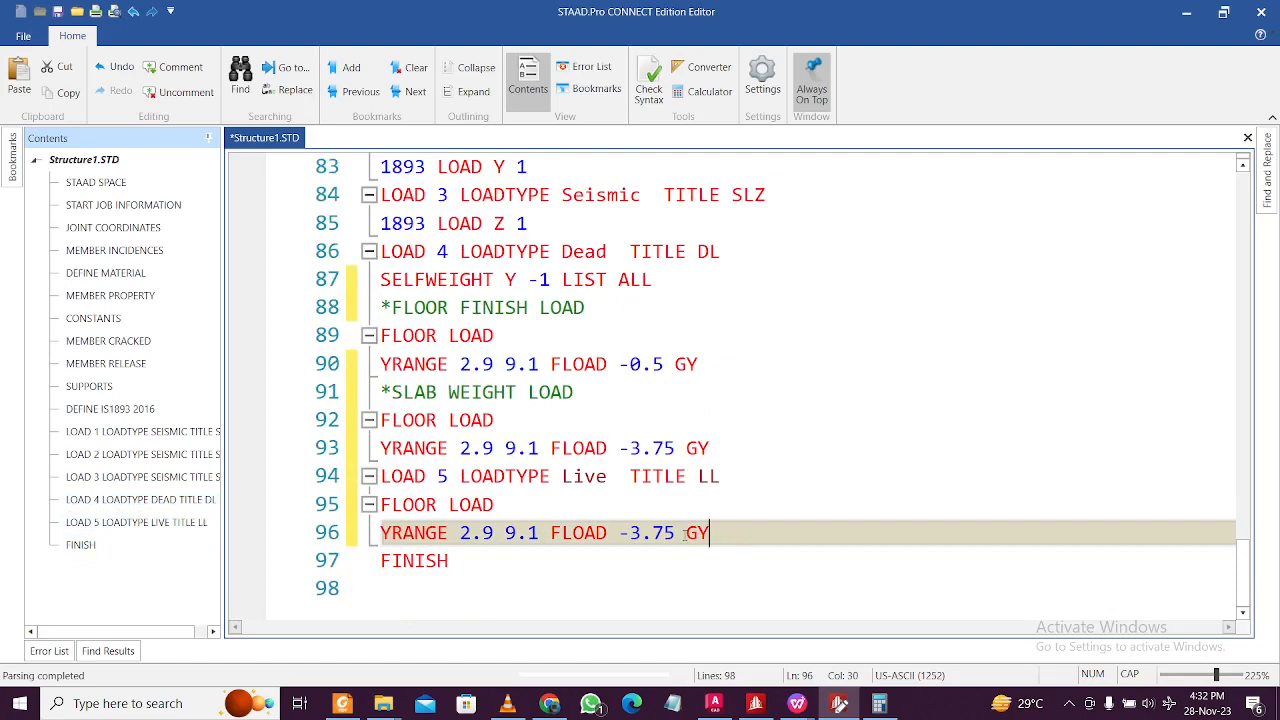
Step: Set the FLOAD value of the live load case's floor load to -2
{"action": "left_click_drag", "start_coordinate": [675, 532], "coordinate": [632, 535]}
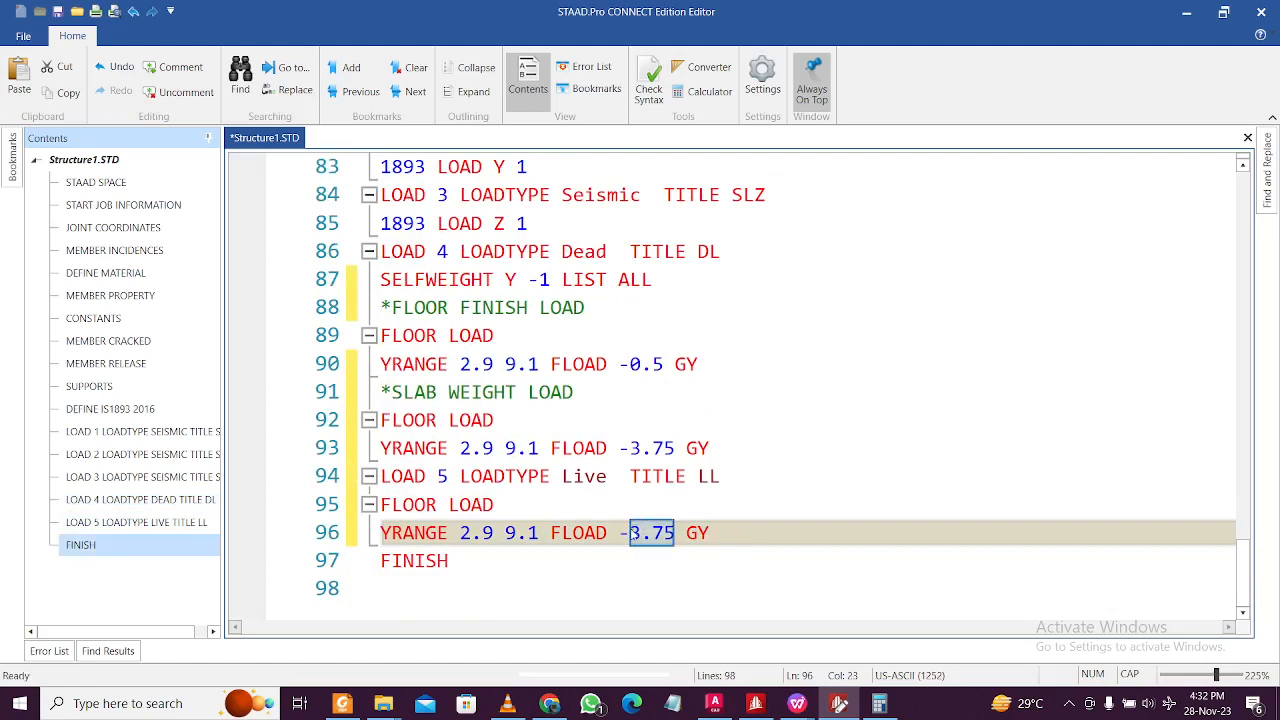
{"action": "type", "text": "2"}
{"action": "left_click", "coordinate": [581, 548]}
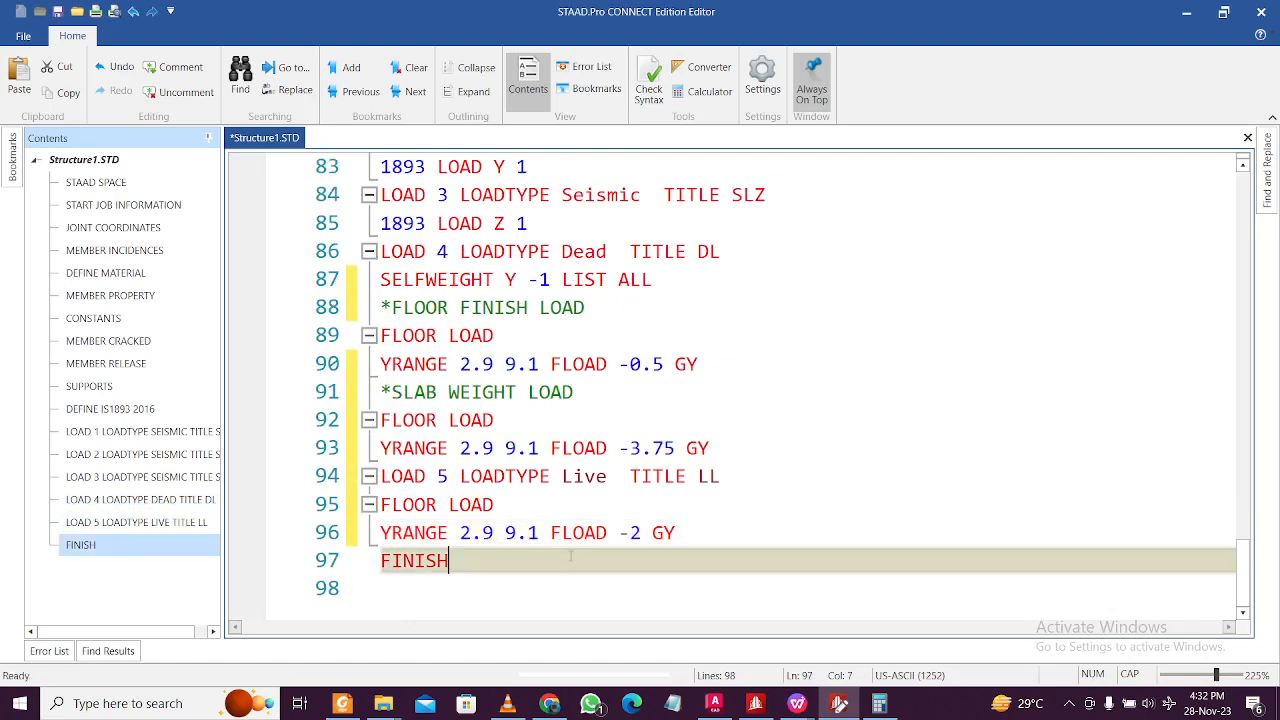
{"action": "left_click", "coordinate": [557, 511]}
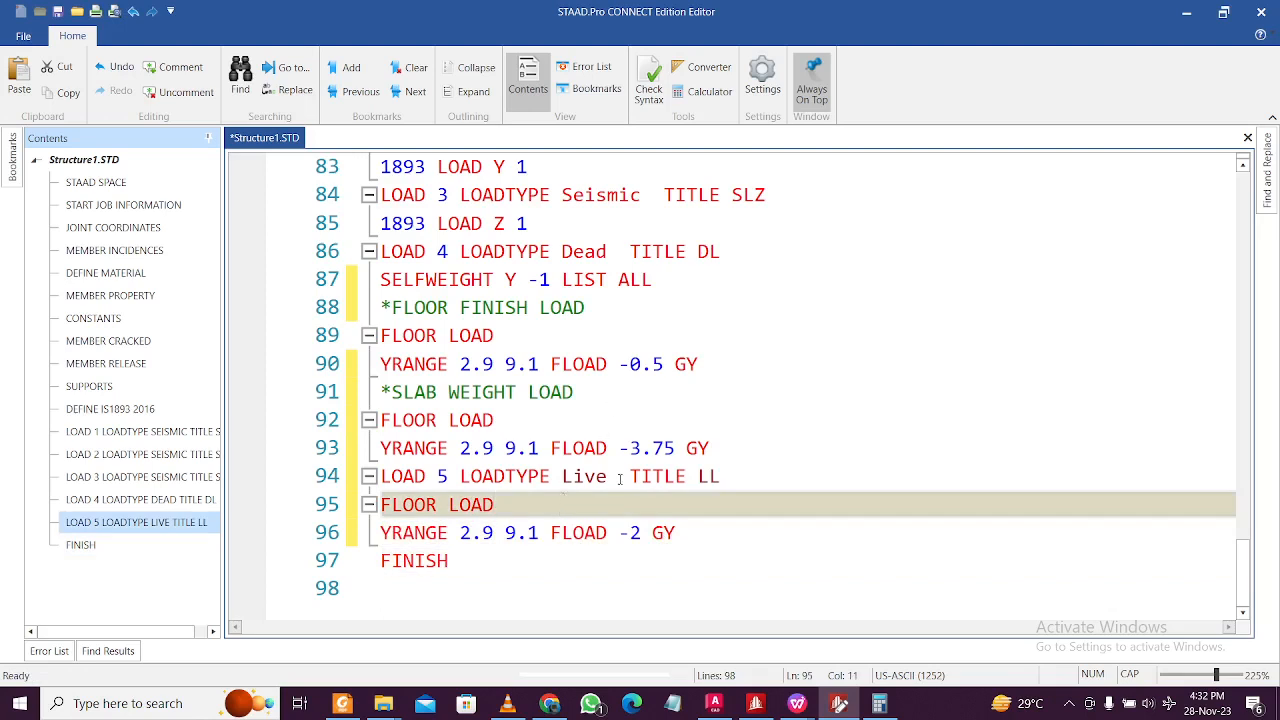
Step: Check the syntax of the edited command file, then close the editor and open the model's Loading page
{"action": "left_click", "coordinate": [649, 85]}
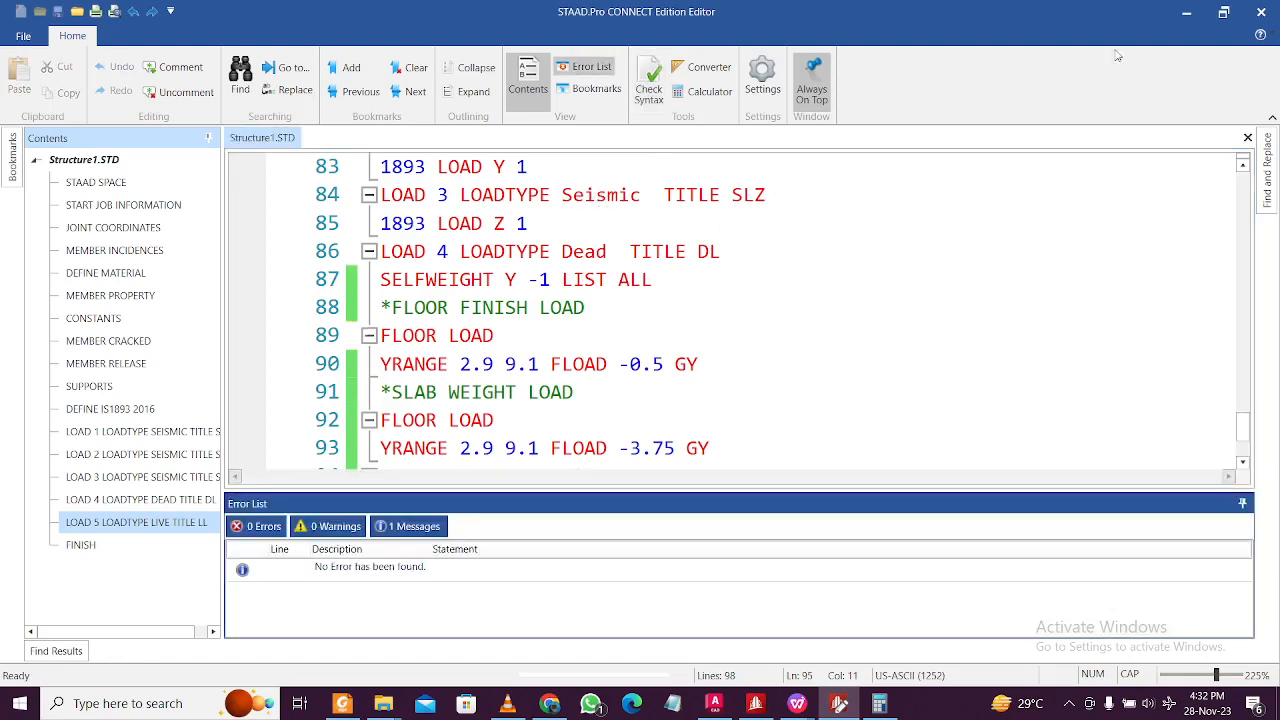
{"action": "left_click", "coordinate": [1261, 11]}
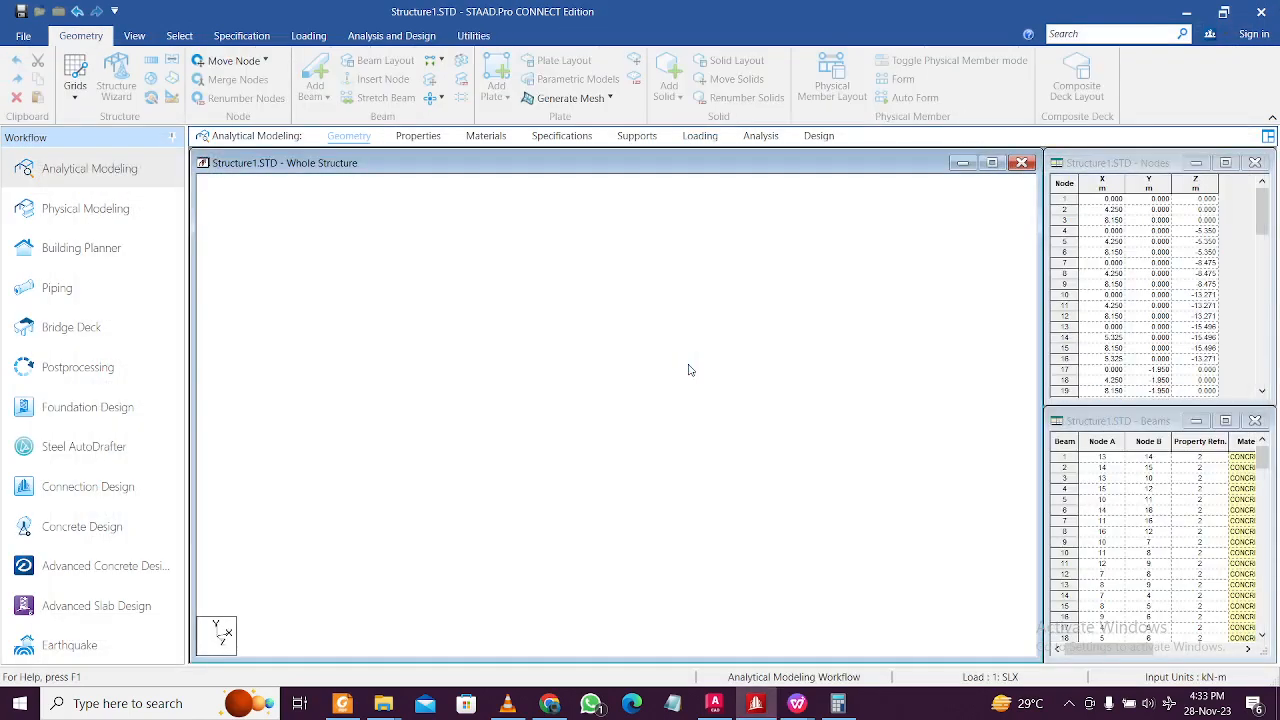
{"action": "left_click", "coordinate": [702, 137]}
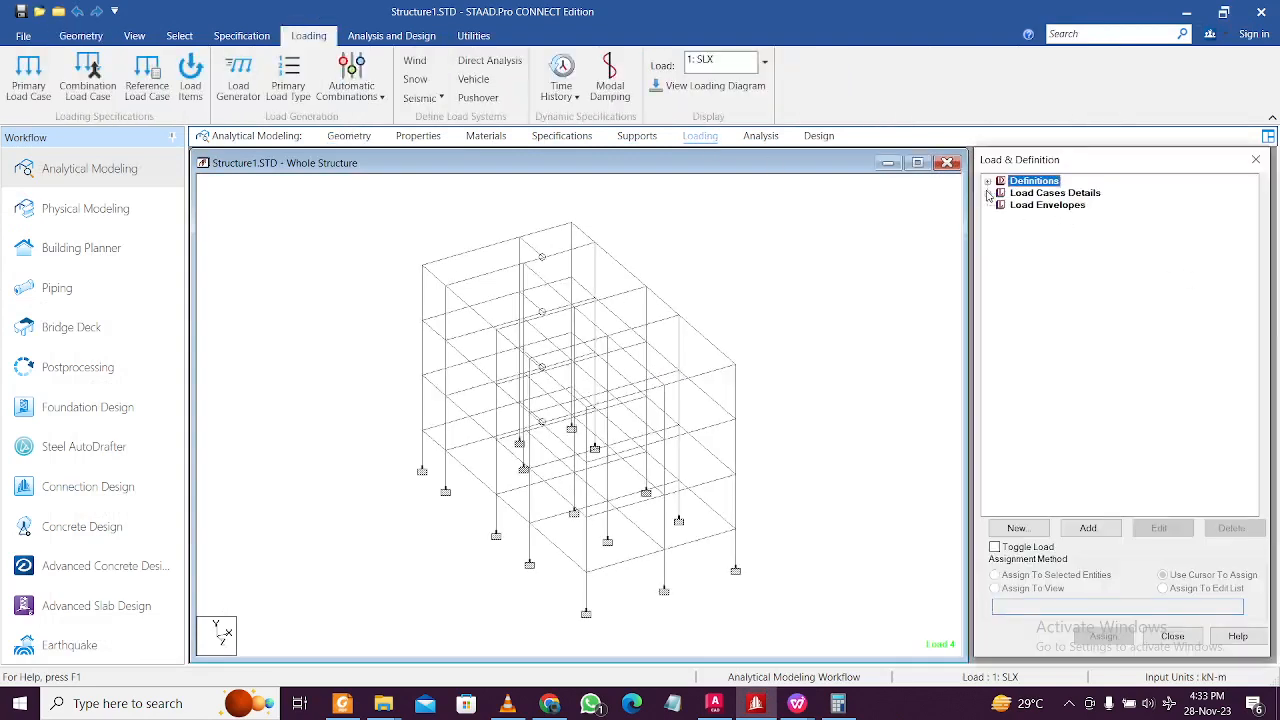
Step: Expand the load case details to review the load items of cases DL and LL
{"action": "left_click", "coordinate": [988, 193]}
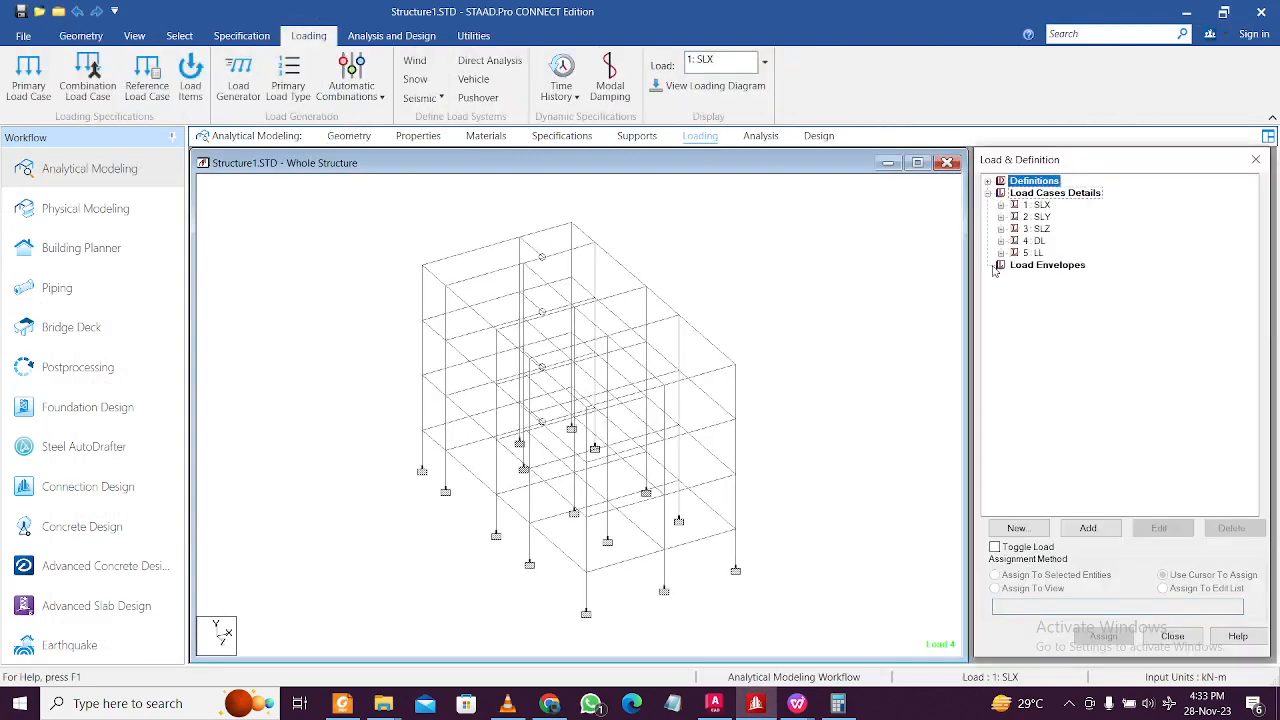
{"action": "left_click", "coordinate": [1001, 241]}
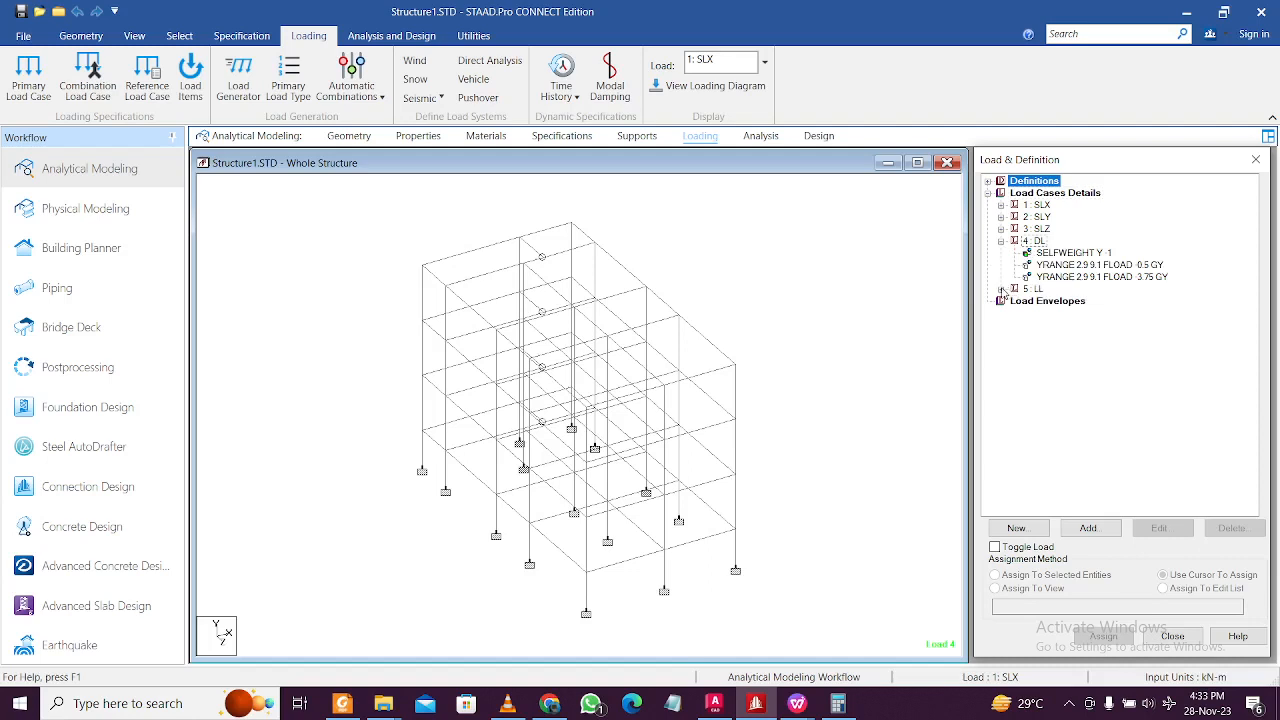
{"action": "left_click", "coordinate": [1001, 289]}
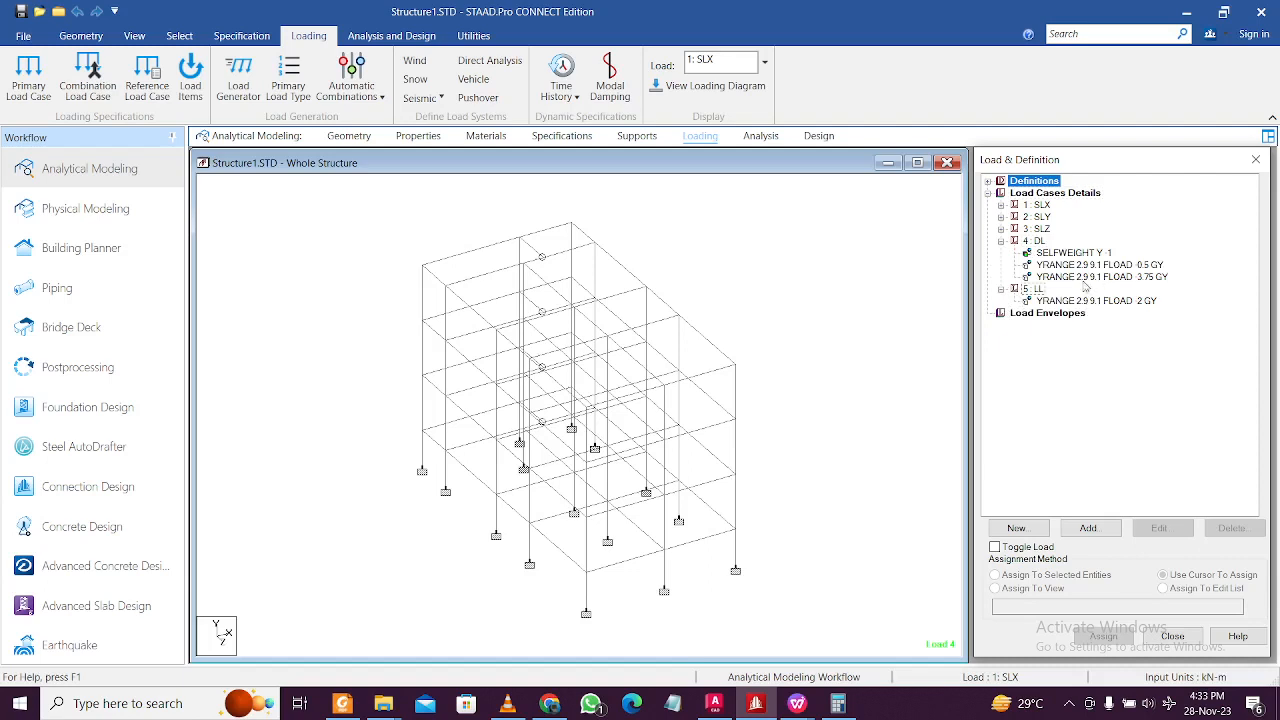
Step: Select load case 4 DL and switch to the Windows Calculator
{"action": "left_click", "coordinate": [1035, 242]}
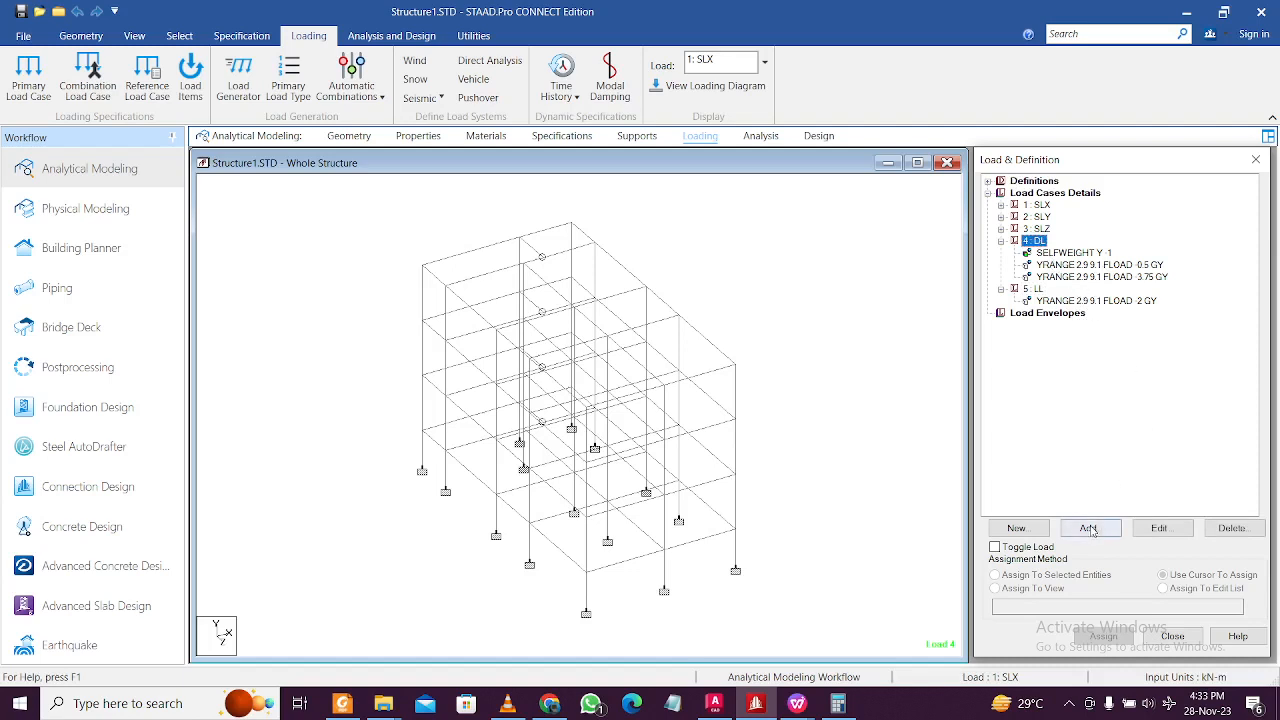
{"action": "left_click", "coordinate": [838, 703]}
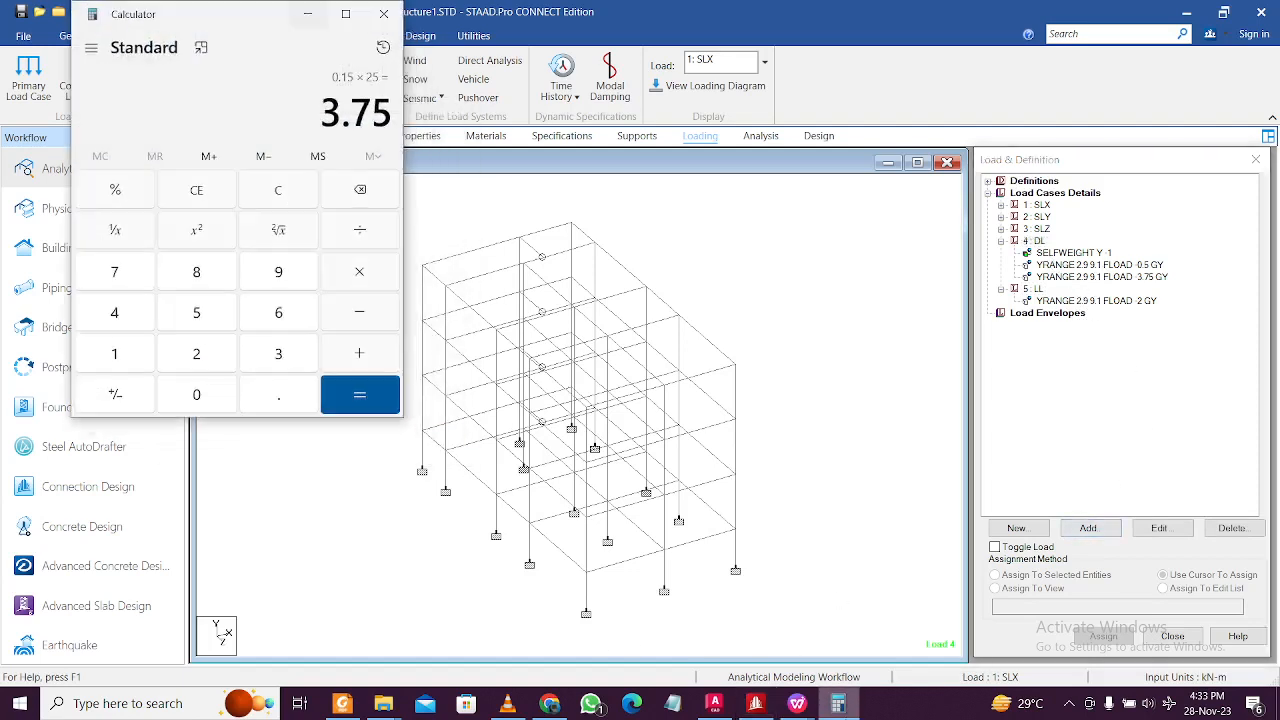
{"action": "key", "text": "Escape"}
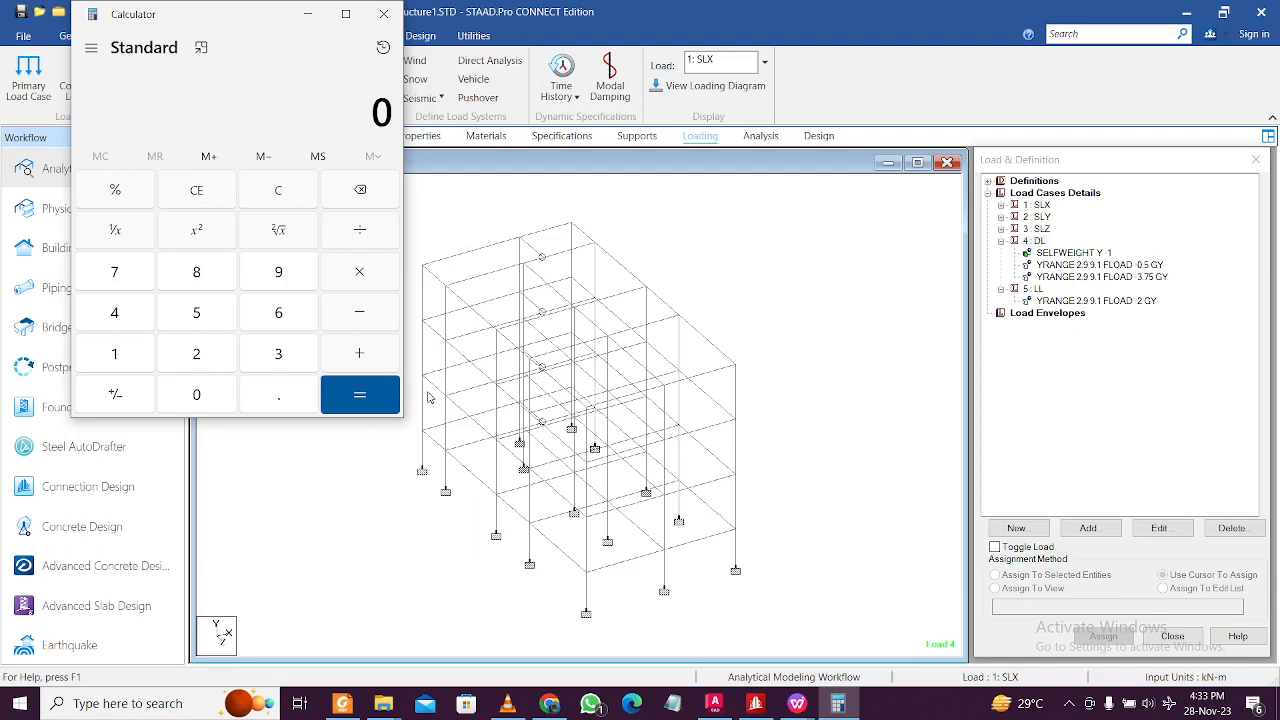
{"action": "type", "text": "3"}
{"action": "type", "text": "."}
{"action": "type", "text": "20"}
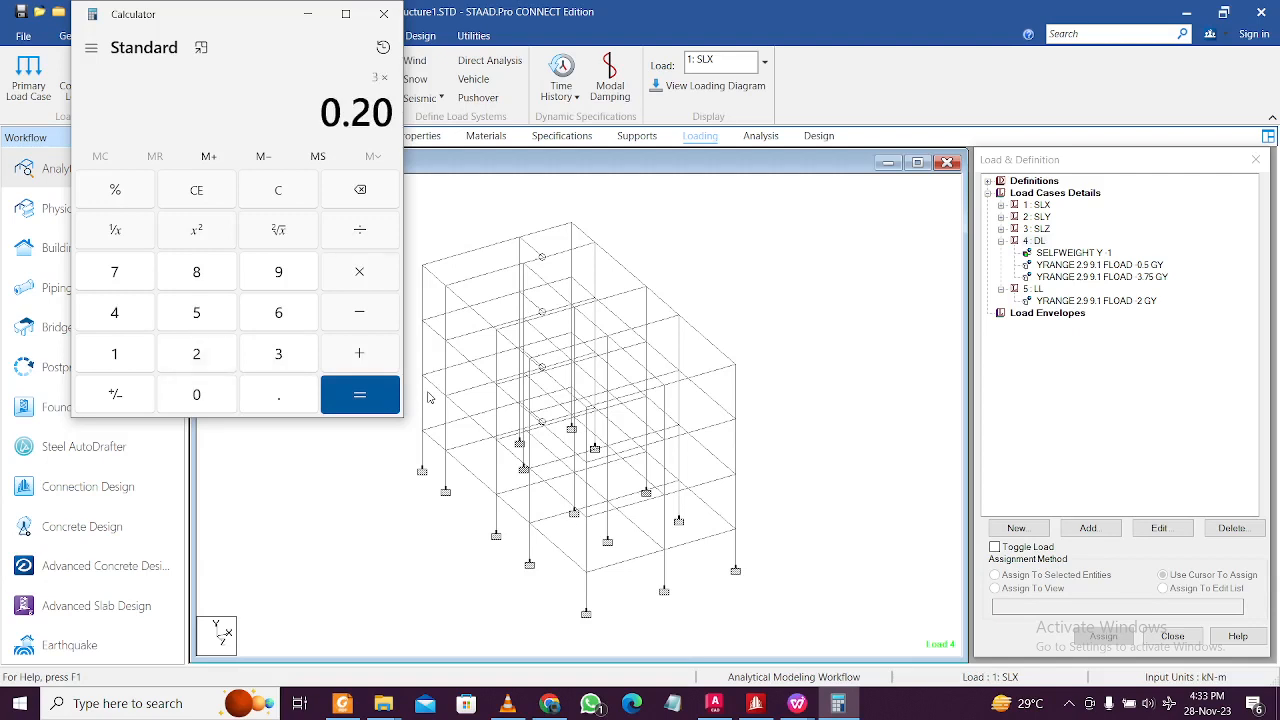
{"action": "type", "text": "*0.125"}
{"action": "key", "text": "Return"}
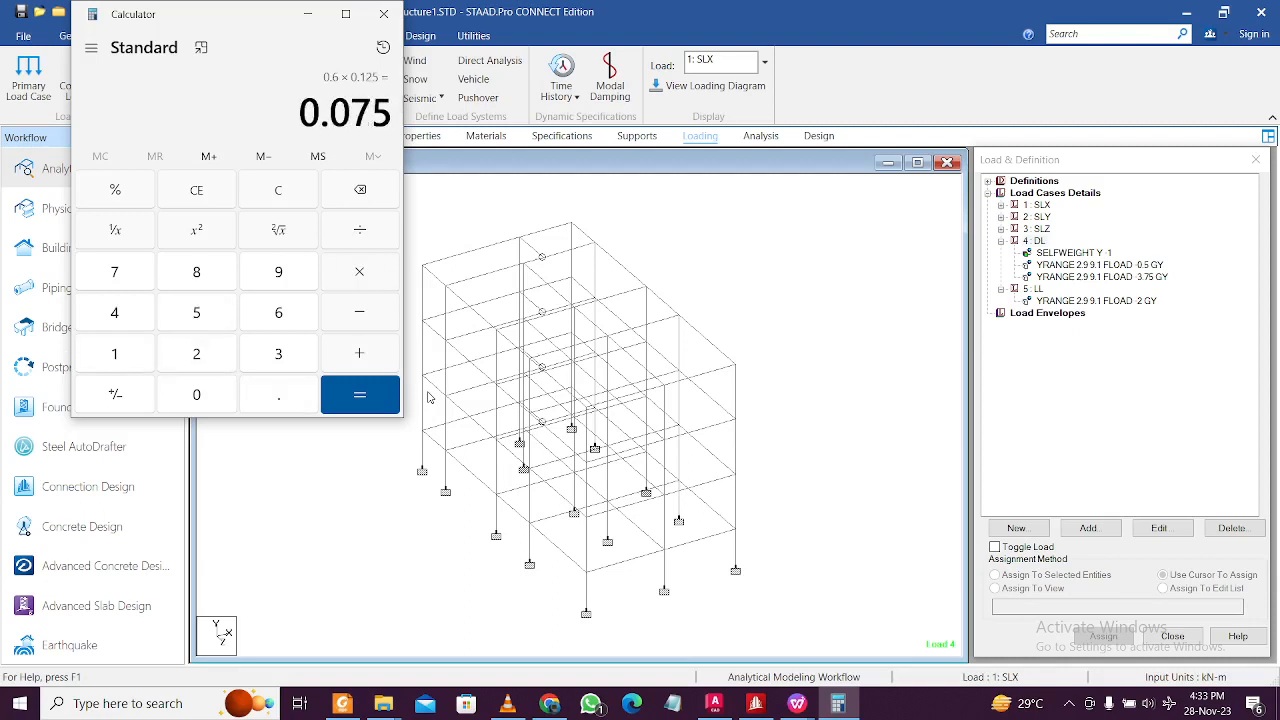
{"action": "key", "text": "Escape"}
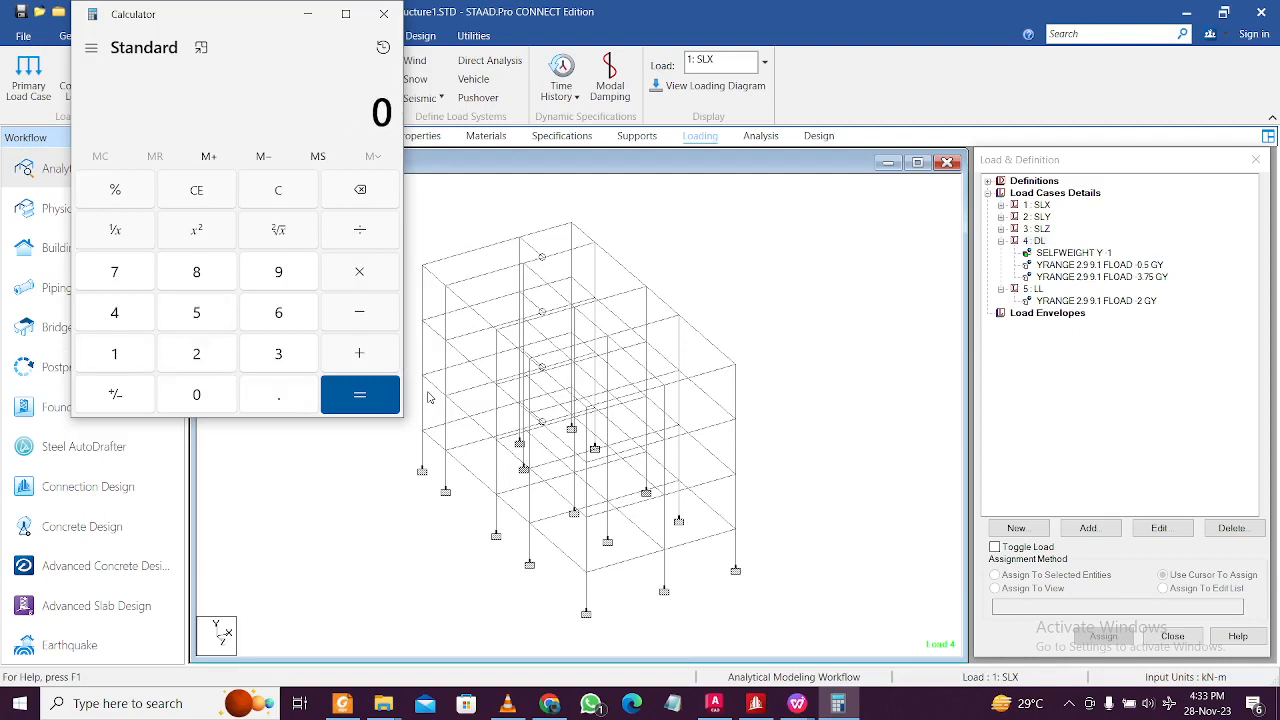
Step: Calculate 3 × 0.125 × 20 in the Calculator and return to the STAAD.Pro model
{"action": "type", "text": "3"}
{"action": "type", "text": "0.125"}
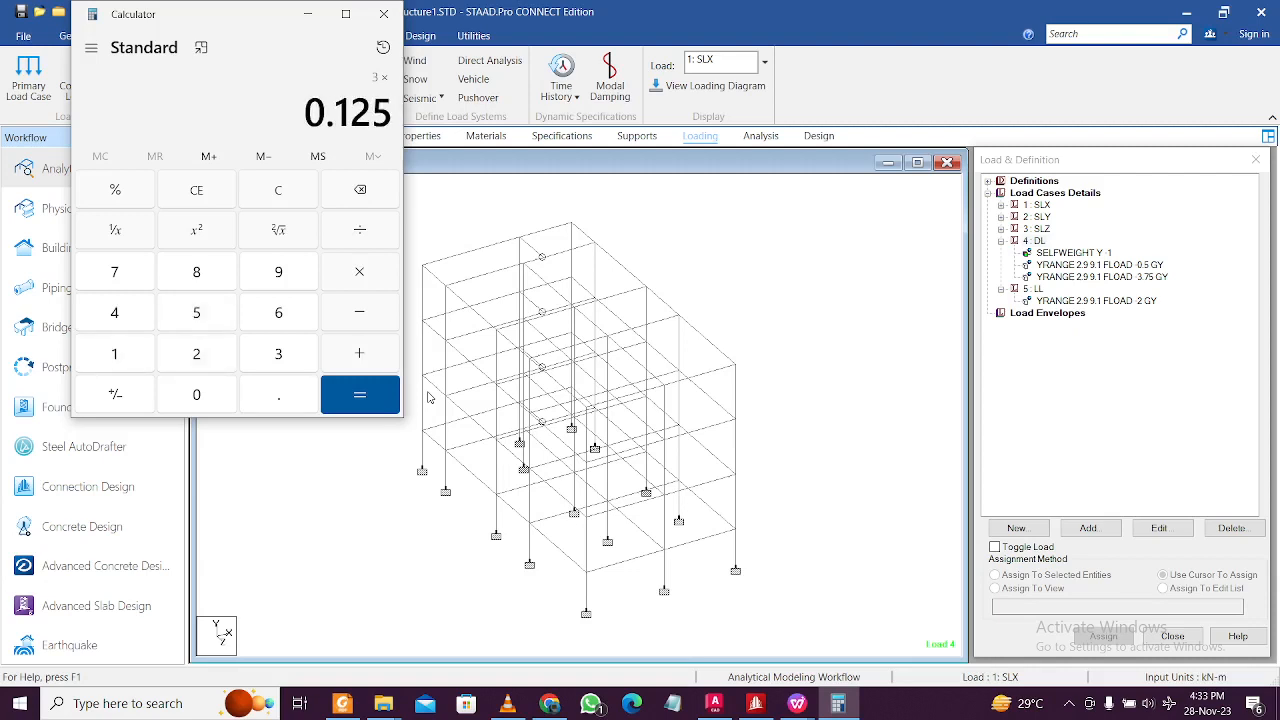
{"action": "type", "text": "*"}
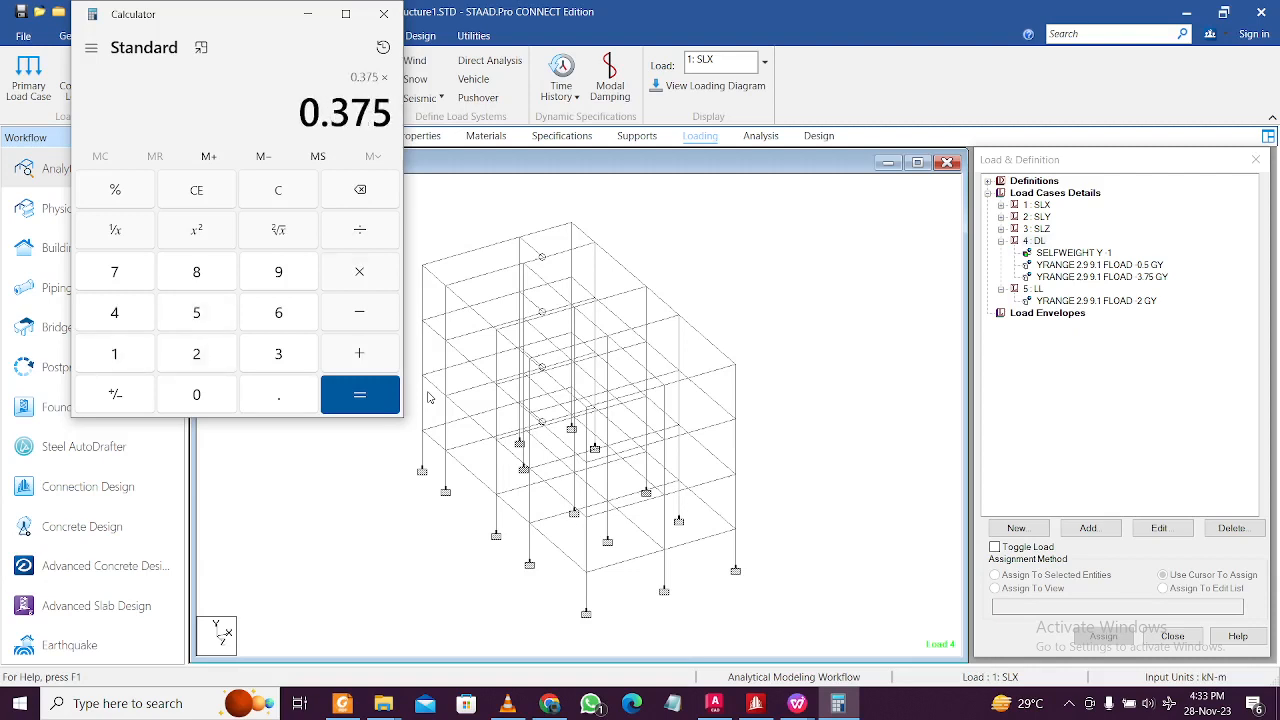
{"action": "type", "text": "20"}
{"action": "key", "text": "Return"}
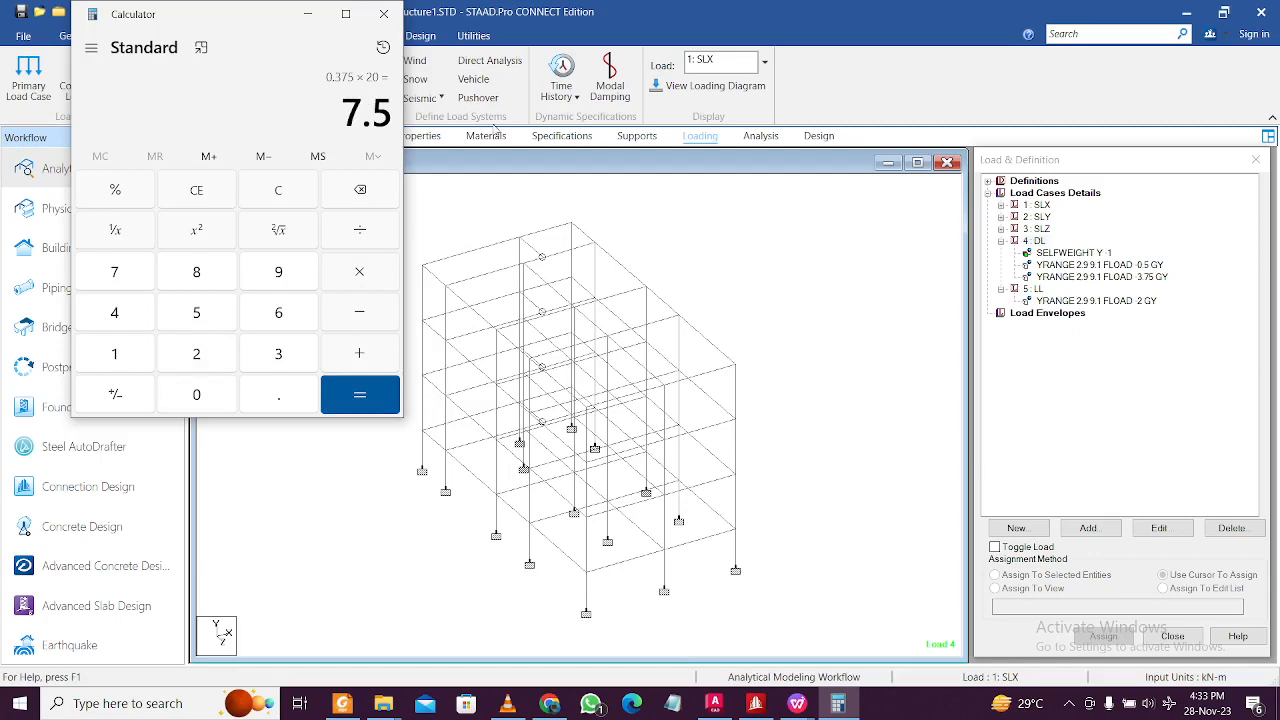
{"action": "left_click", "coordinate": [634, 388]}
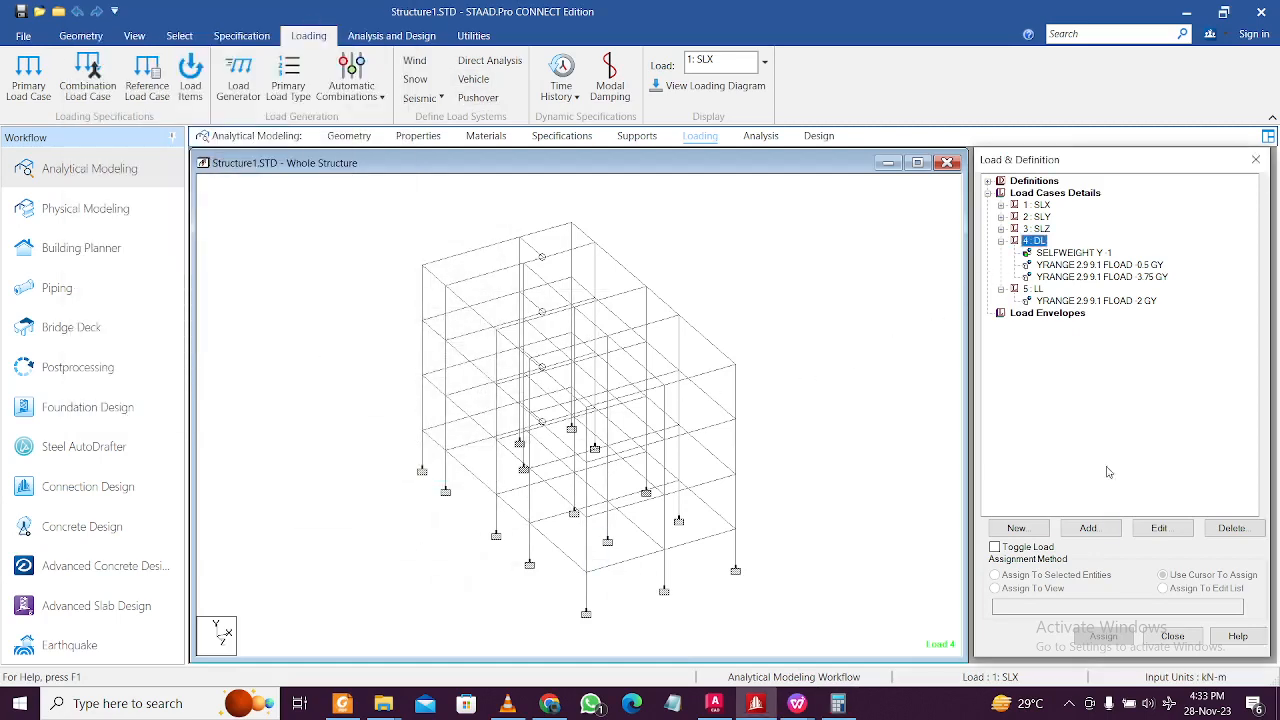
Step: Add a uniform member force of -7.5 kN/m in the GY direction to load case DL
{"action": "left_click", "coordinate": [1096, 531]}
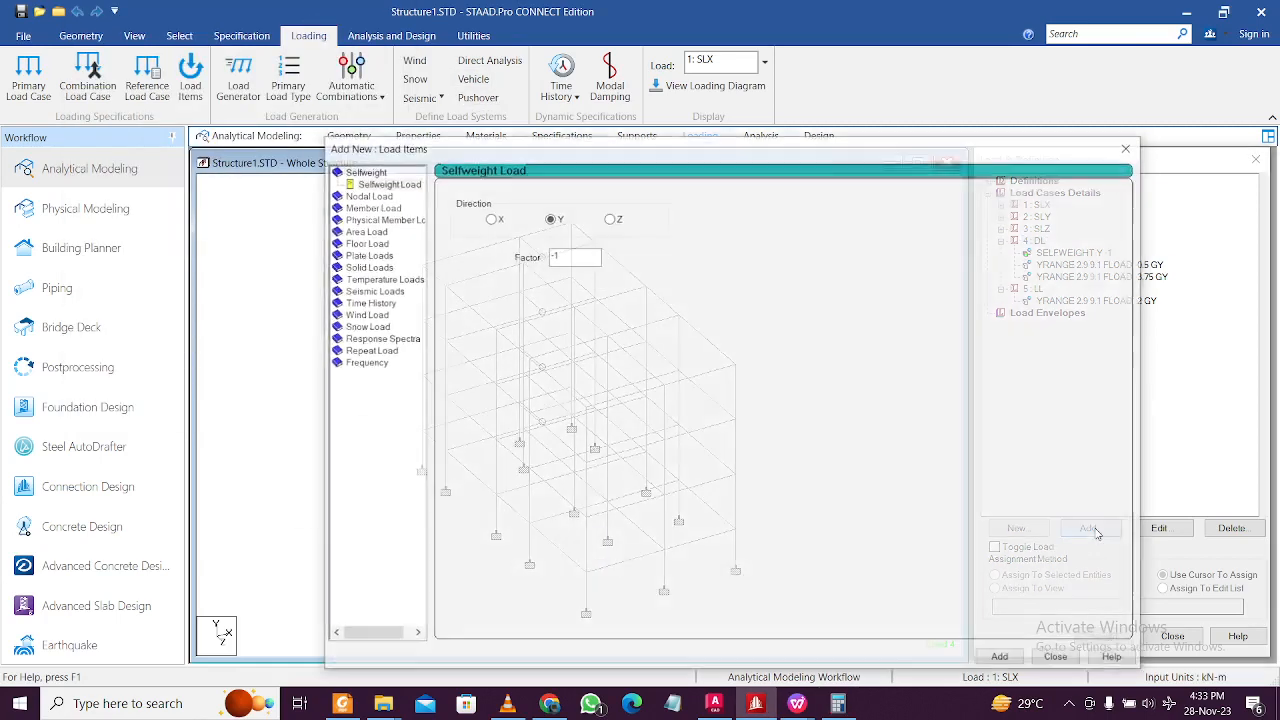
{"action": "left_click", "coordinate": [367, 207]}
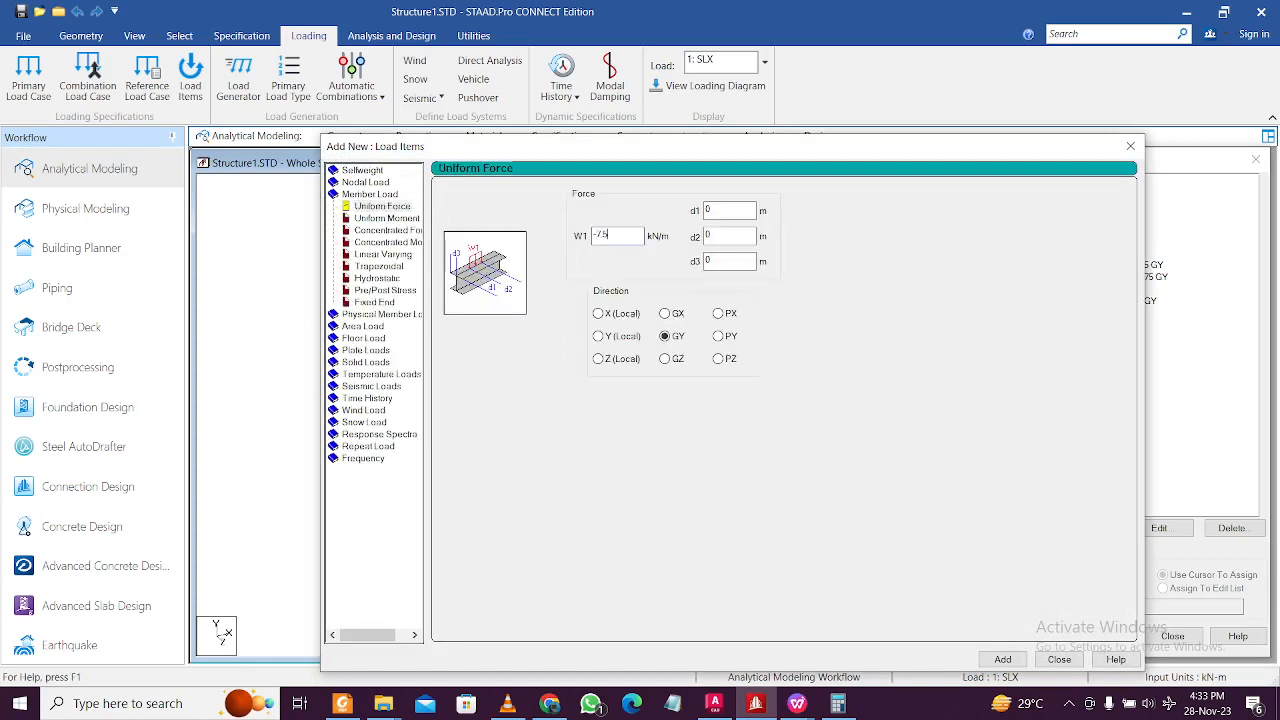
{"action": "left_click", "coordinate": [1002, 659]}
{"action": "left_click", "coordinate": [1059, 659]}
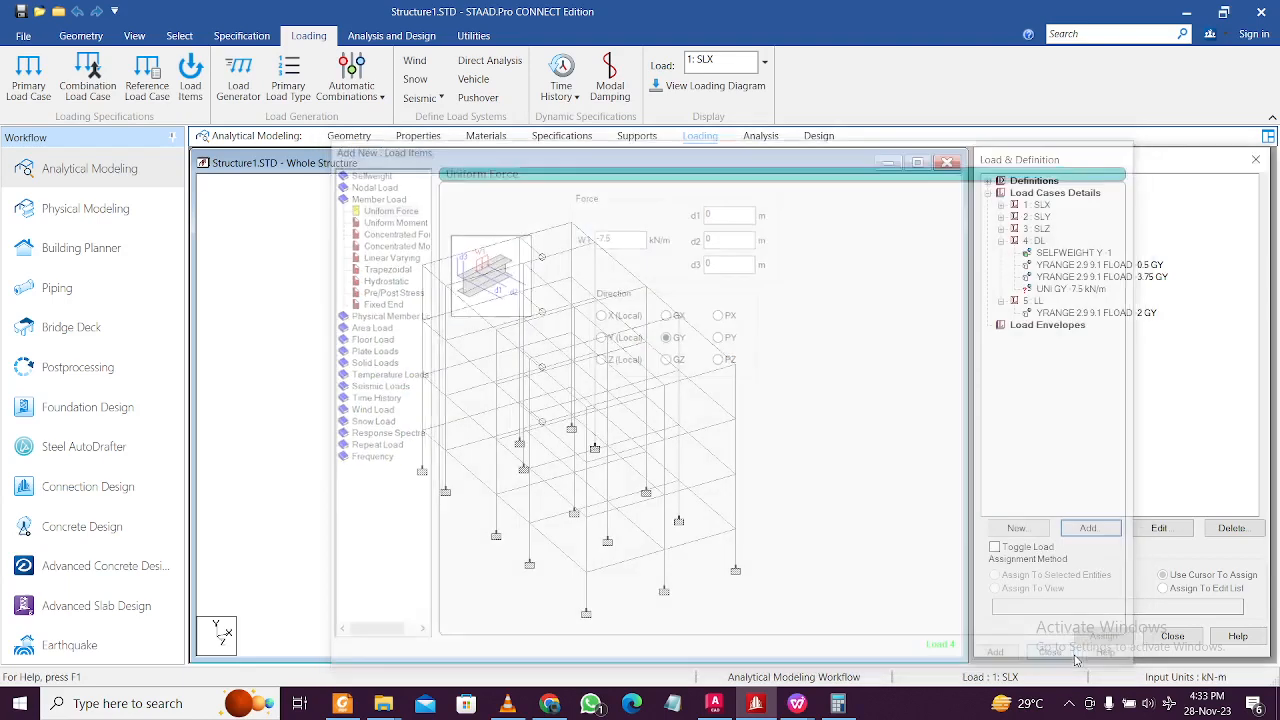
{"action": "left_click", "coordinate": [1082, 290]}
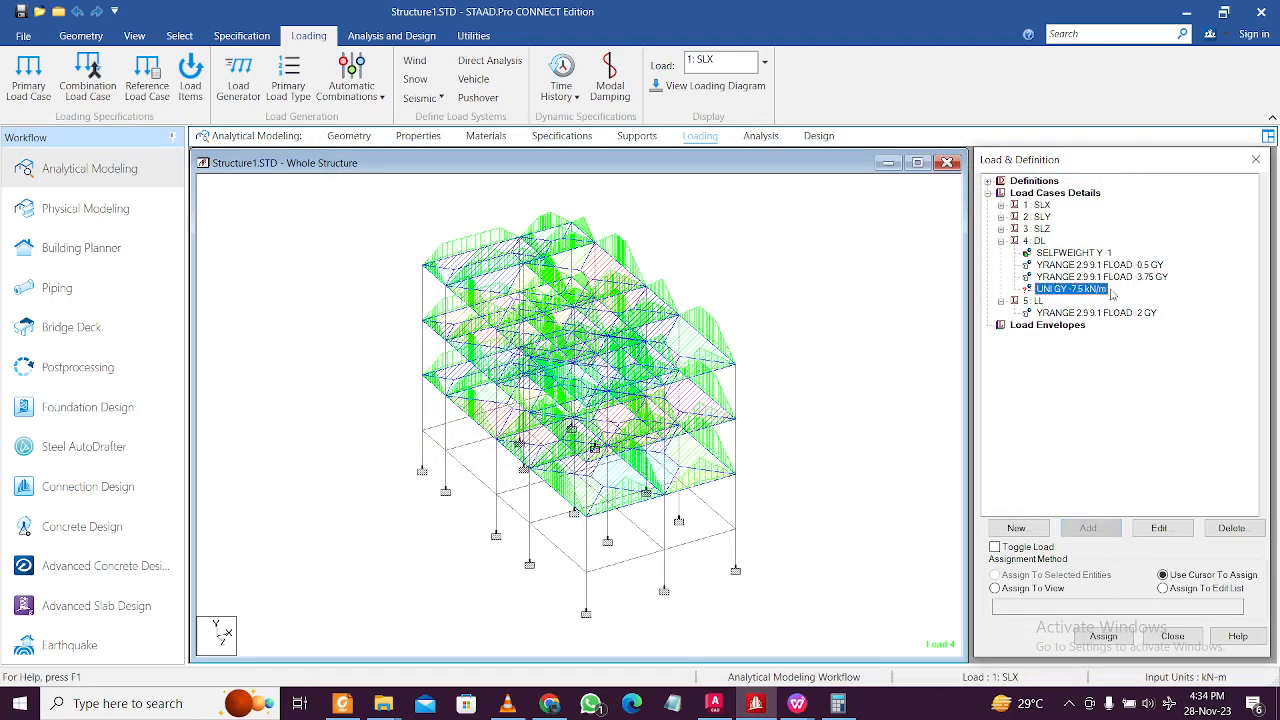
Step: Add a second uniform member force of -3 kN/m in the GY direction to load case DL
{"action": "left_click", "coordinate": [1038, 241]}
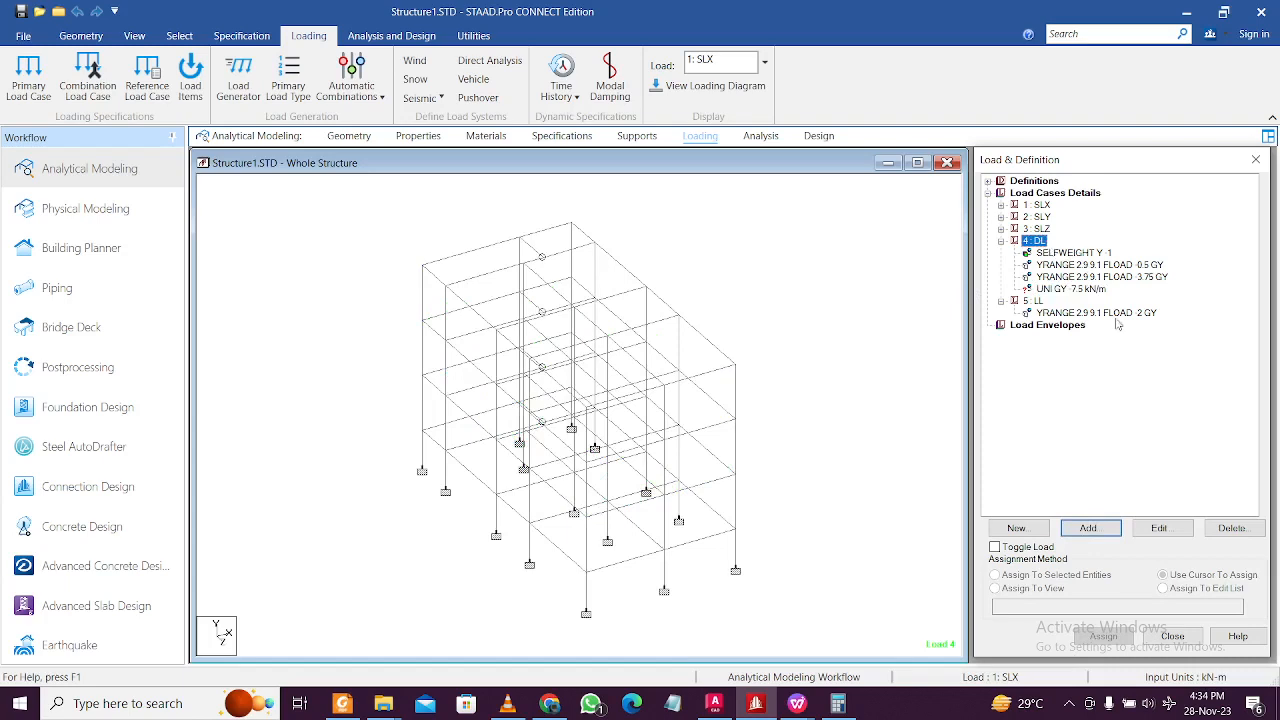
{"action": "left_click", "coordinate": [1095, 530]}
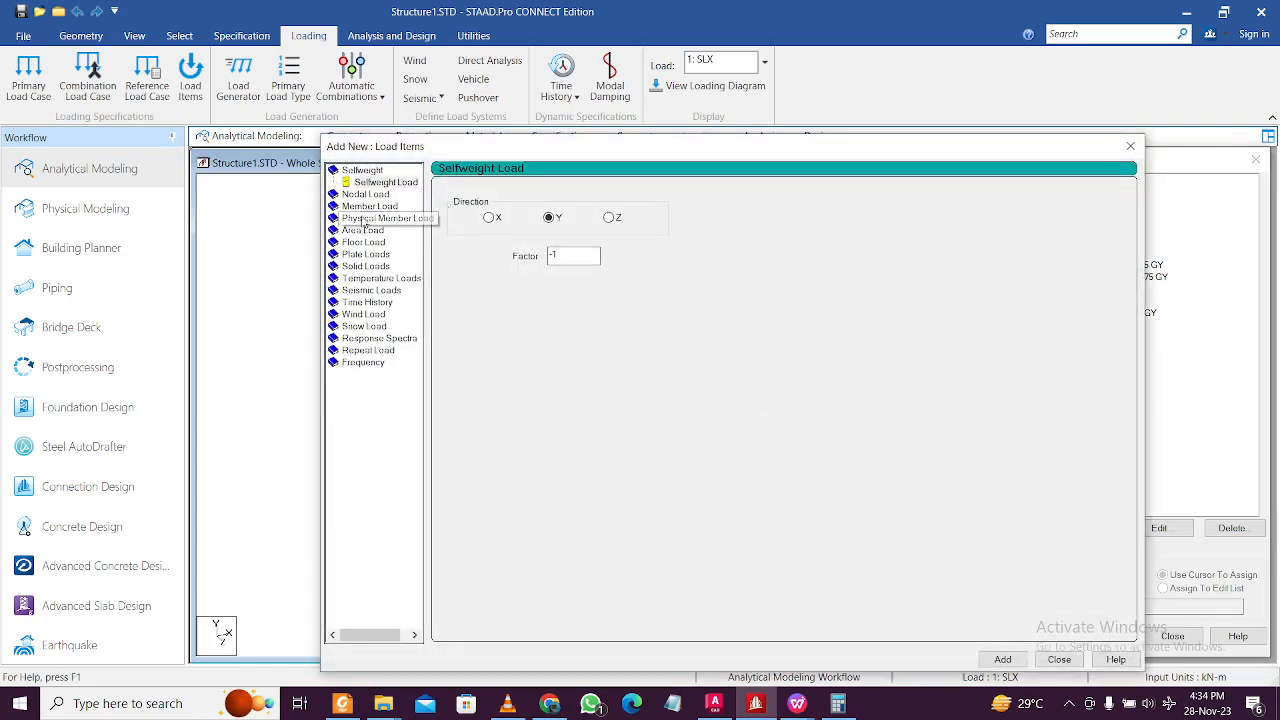
{"action": "left_click", "coordinate": [367, 207]}
{"action": "double_click", "coordinate": [624, 237]}
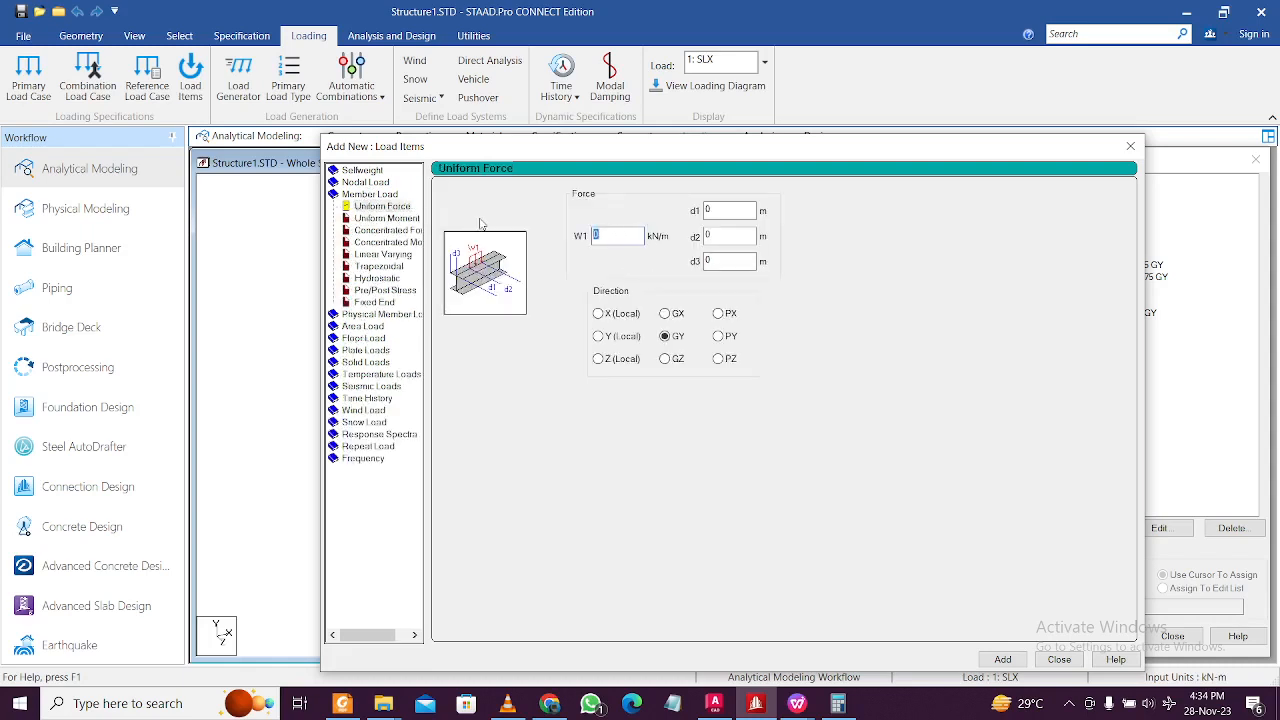
{"action": "key", "text": "BackSpace"}
{"action": "left_click", "coordinate": [1000, 661]}
{"action": "left_click", "coordinate": [1058, 660]}
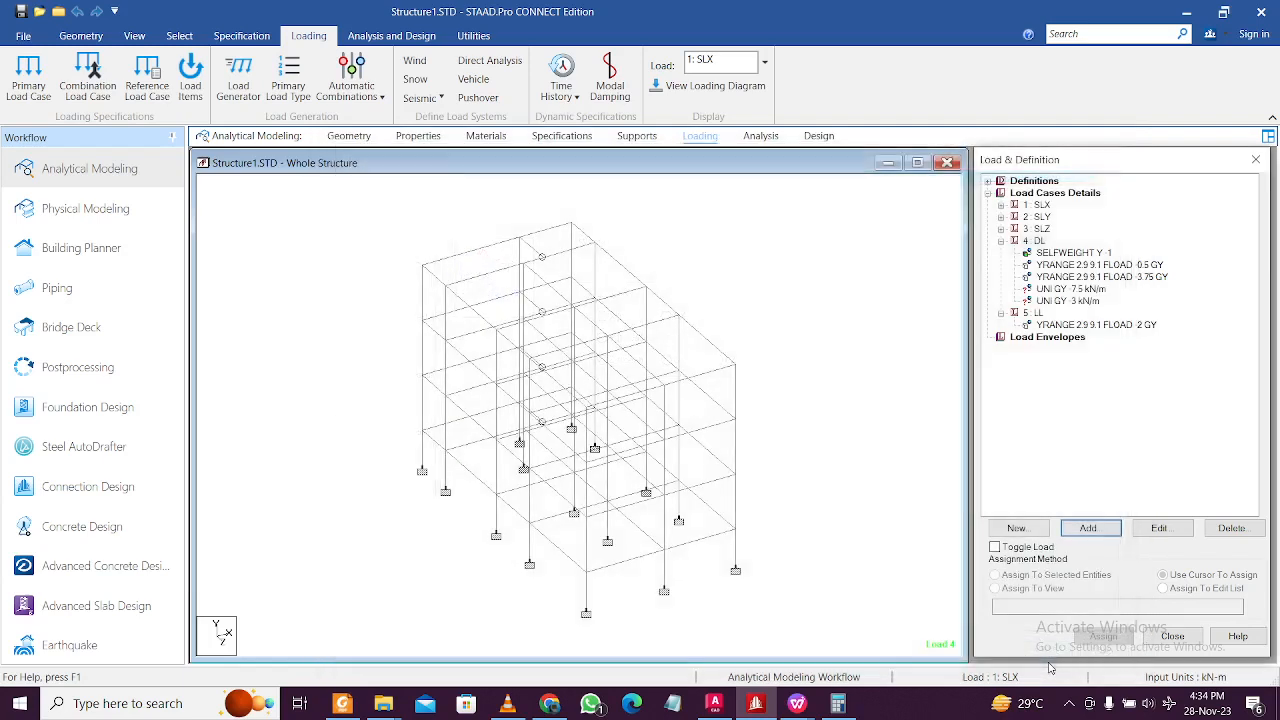
Step: Assign the UNI GY -7.5 kN/m load to all beams of the three levels below the roof, selecting them in elevation
{"action": "left_click", "coordinate": [1071, 289]}
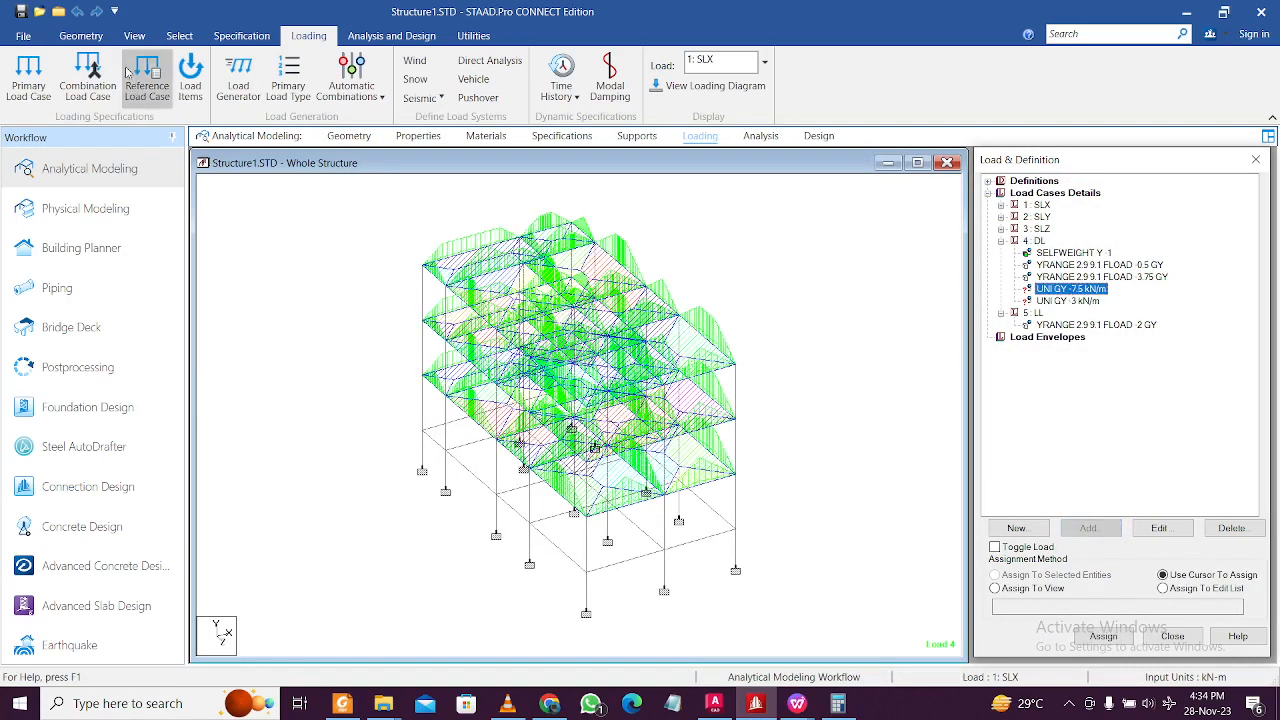
{"action": "left_click", "coordinate": [134, 35]}
{"action": "left_click", "coordinate": [343, 79]}
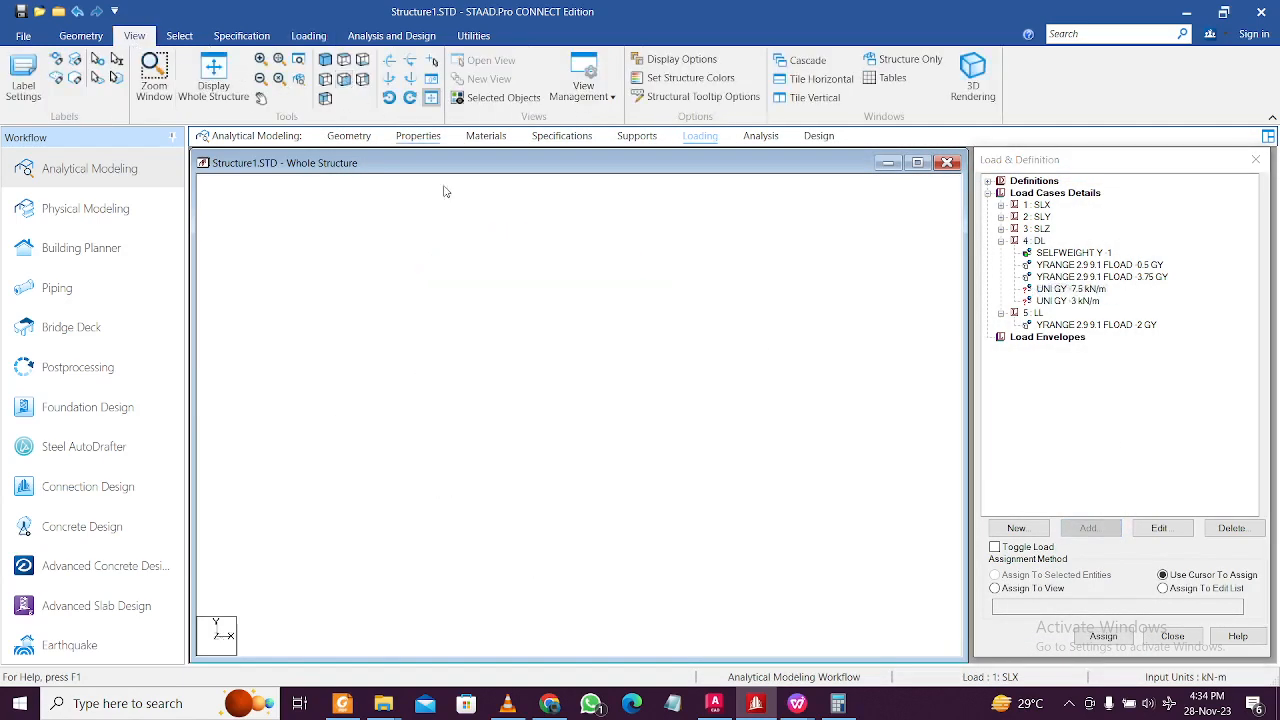
{"action": "left_click_drag", "start_coordinate": [392, 518], "coordinate": [766, 564]}
{"action": "left_click_drag", "start_coordinate": [396, 411], "coordinate": [760, 450]}
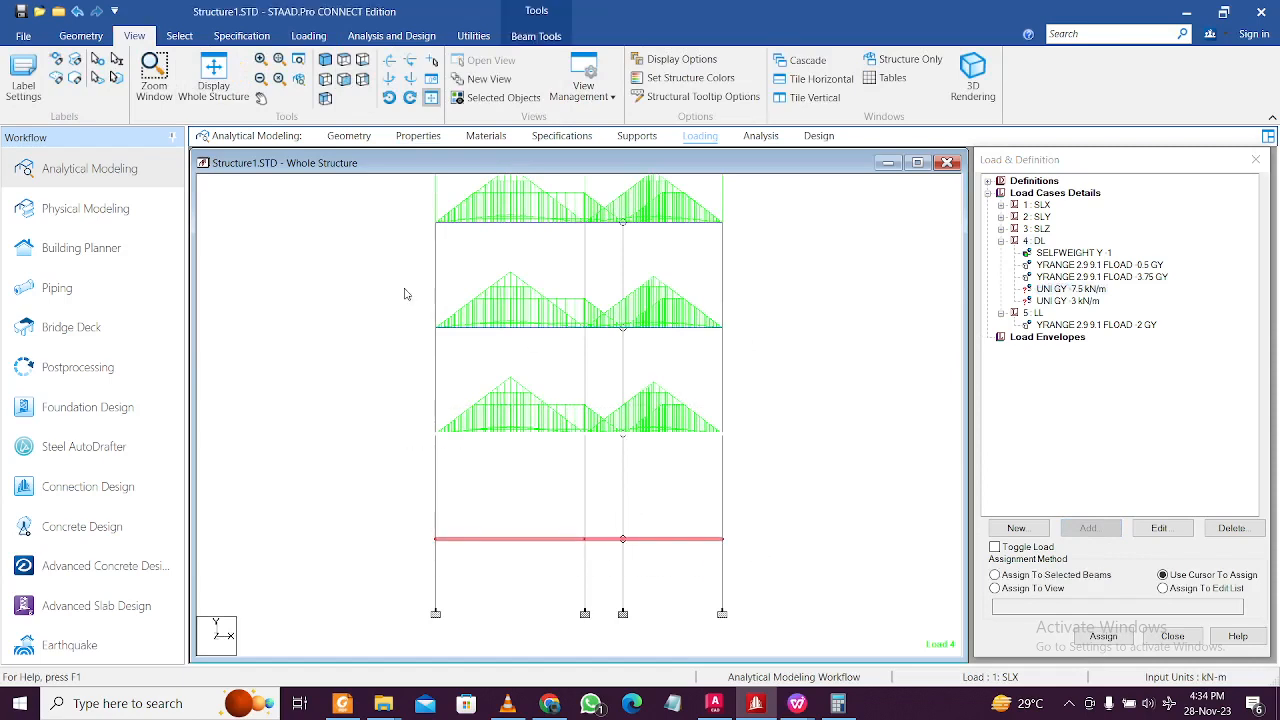
{"action": "left_click_drag", "start_coordinate": [378, 297], "coordinate": [754, 346]}
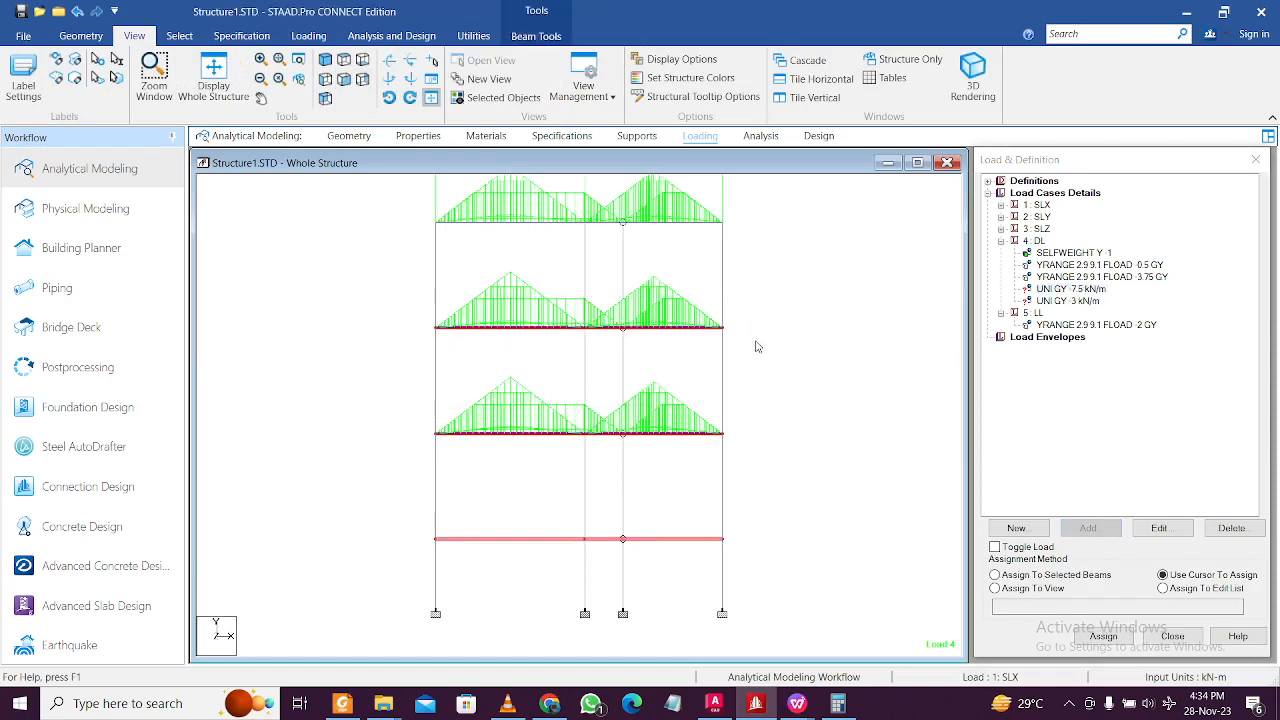
{"action": "left_click", "coordinate": [1104, 636]}
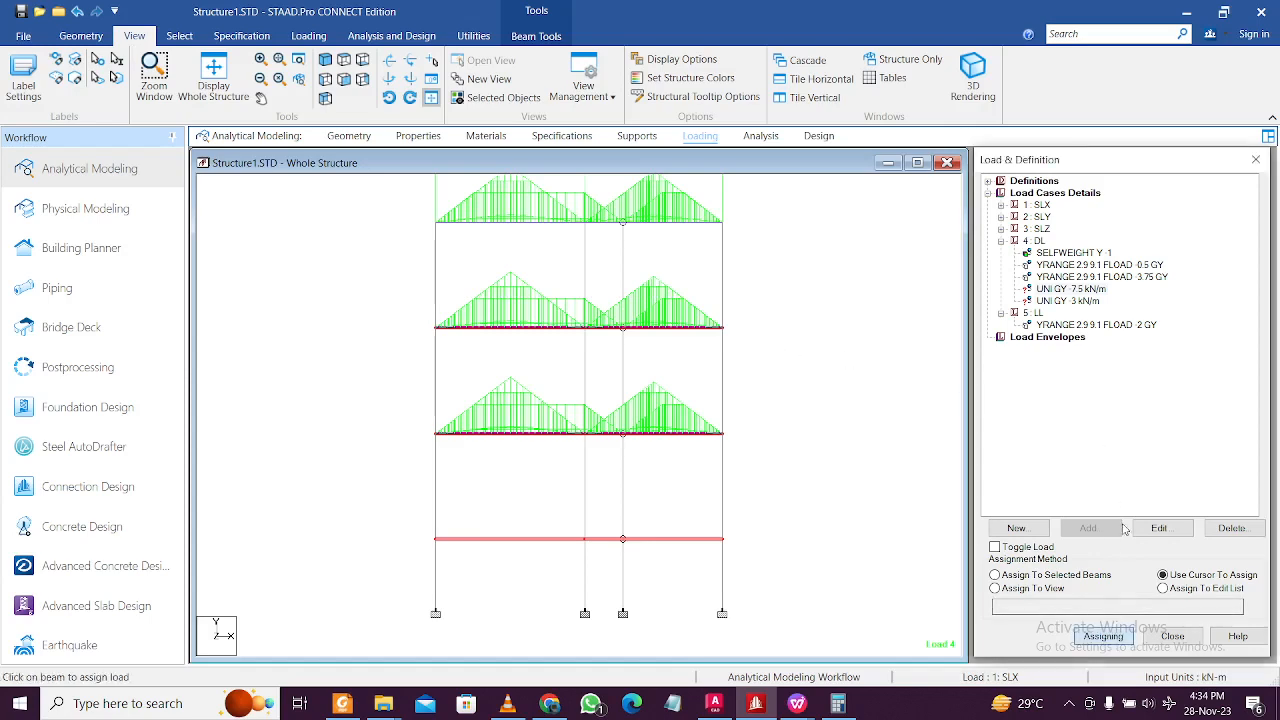
{"action": "left_click", "coordinate": [1070, 576]}
{"action": "left_click", "coordinate": [1104, 636]}
{"action": "left_click", "coordinate": [1150, 456]}
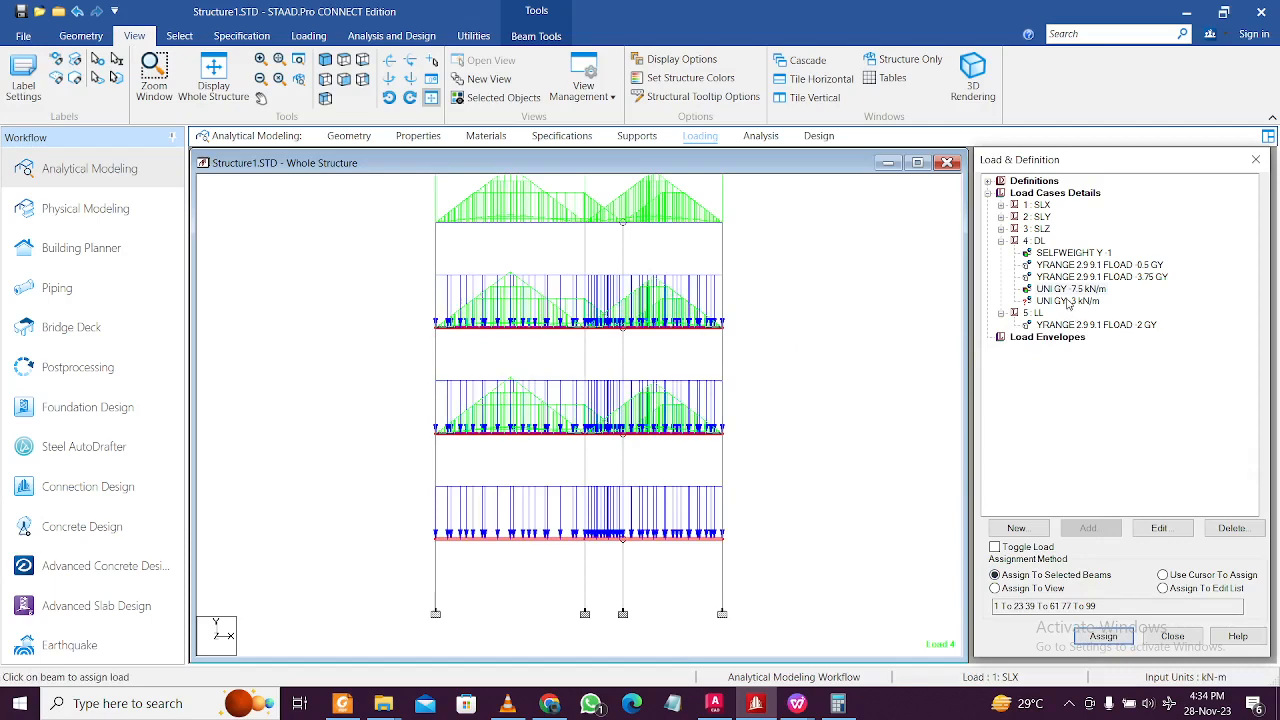
Step: Select the roof-level beams and show only them as a new view in the active window
{"action": "middle_click_drag", "start_coordinate": [804, 344], "coordinate": [801, 392]}
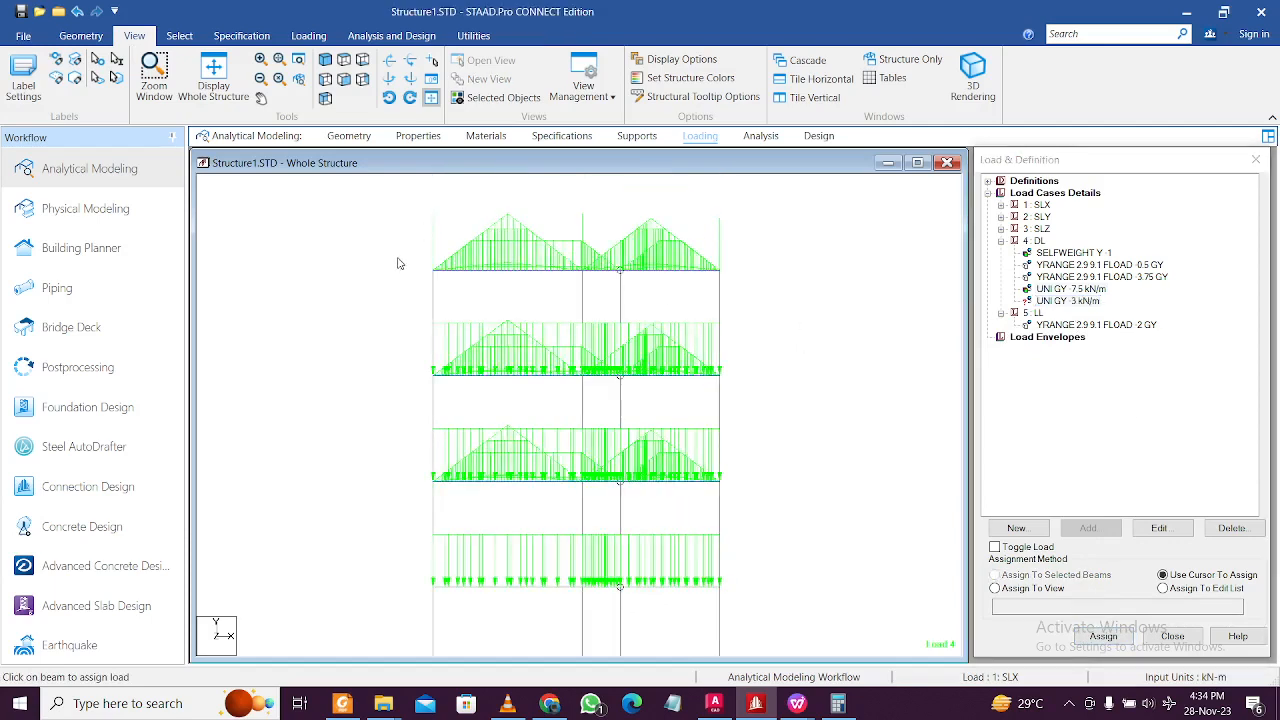
{"action": "left_click_drag", "start_coordinate": [397, 263], "coordinate": [811, 291]}
{"action": "right_click", "coordinate": [717, 271]}
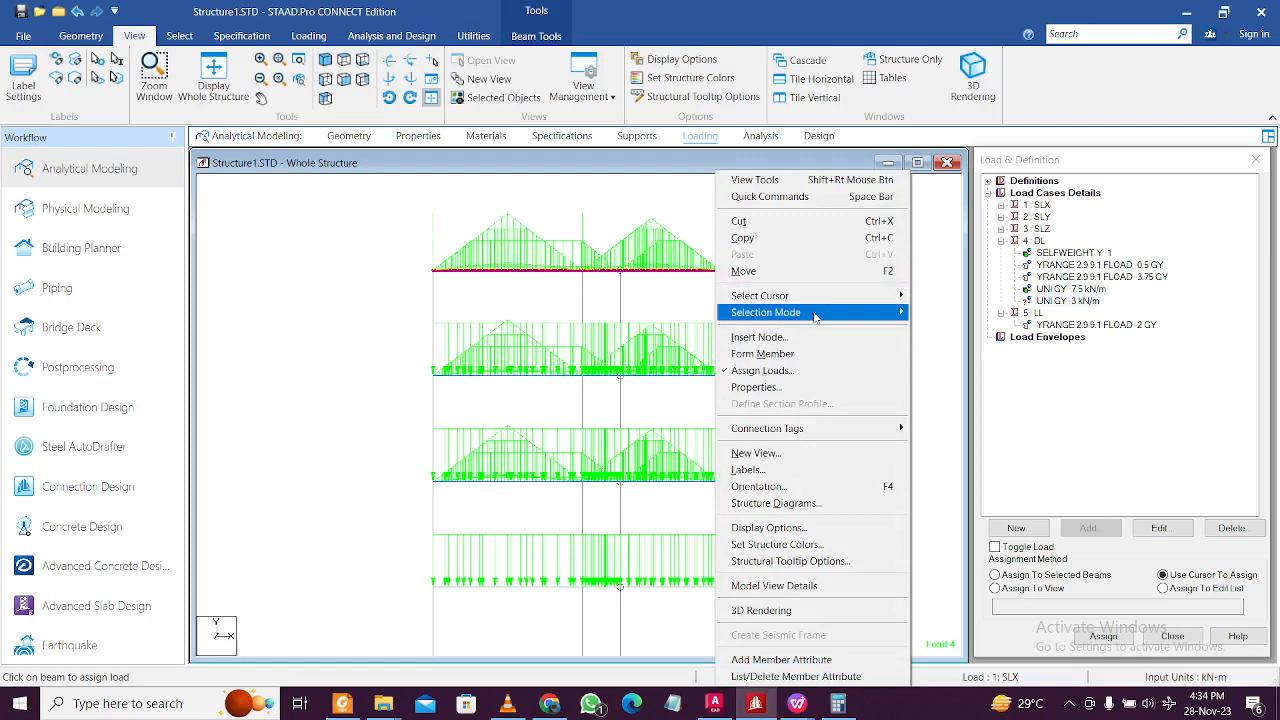
{"action": "left_click", "coordinate": [755, 453]}
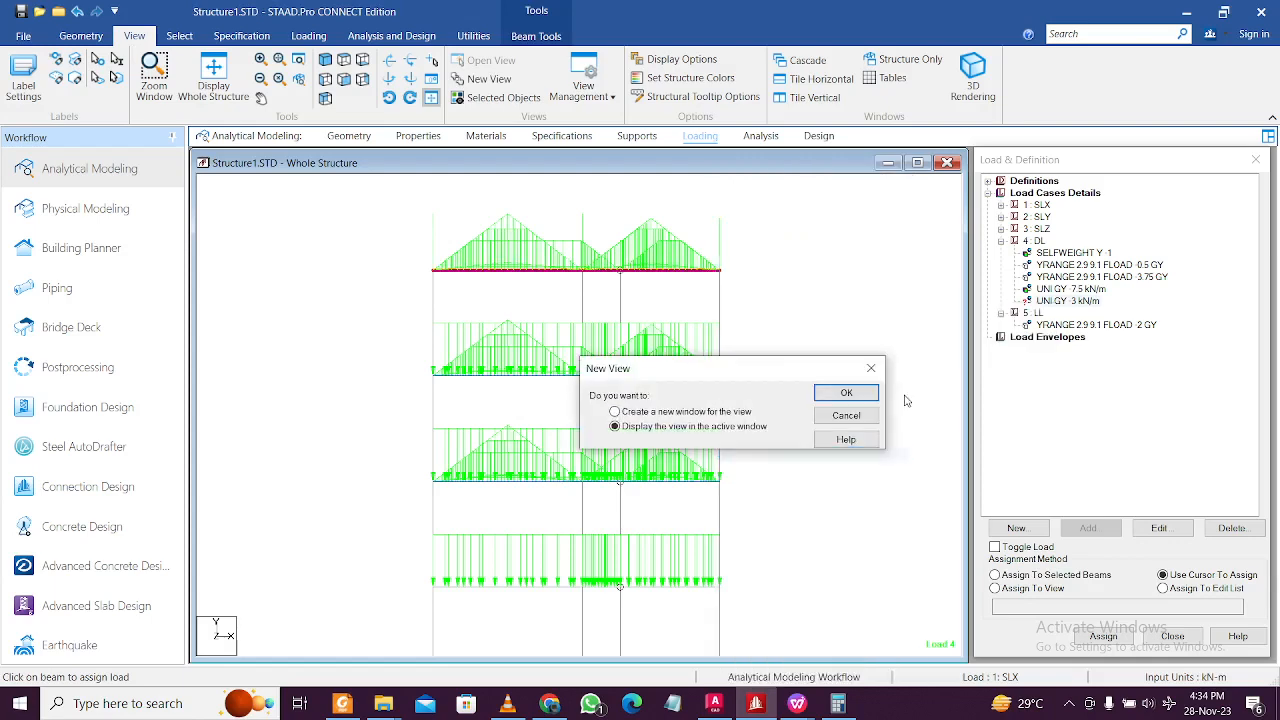
{"action": "left_click", "coordinate": [843, 394]}
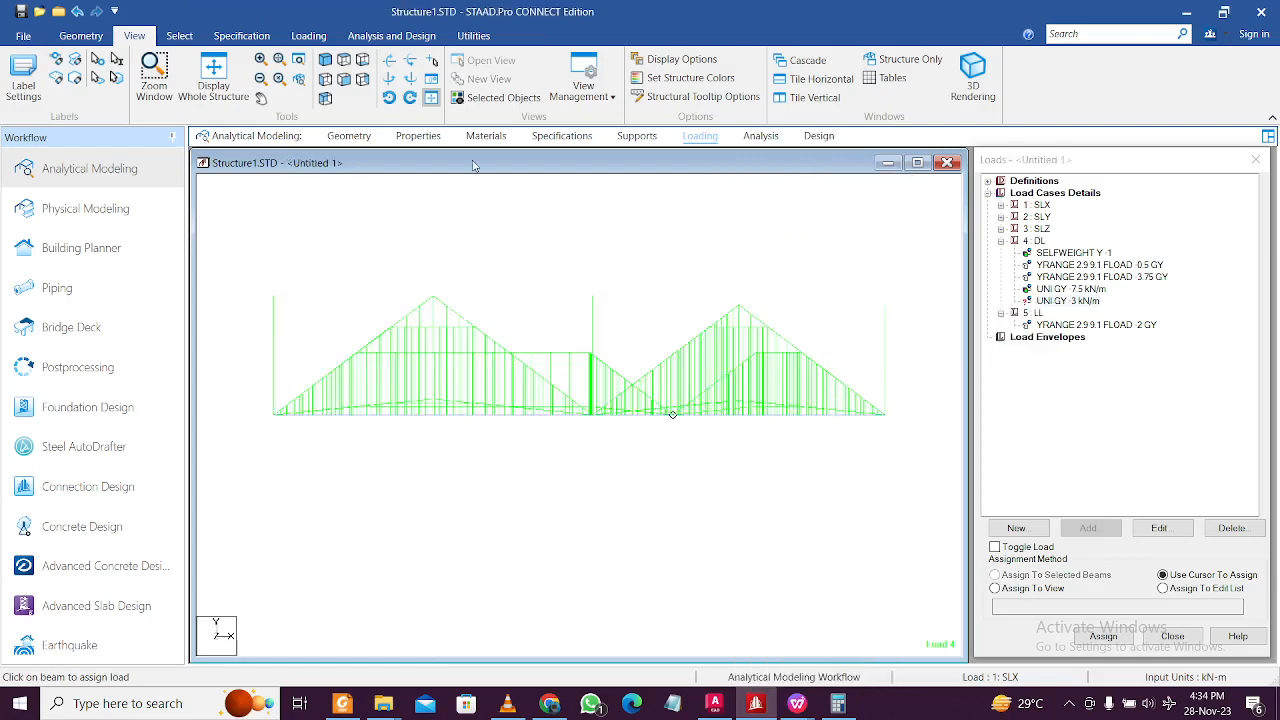
Step: Assign the UNI GY -3 kN/m load to the roof's perimeter beams in plan view, leaving out the two edges of the lower-left corner bay
{"action": "left_click", "coordinate": [362, 60]}
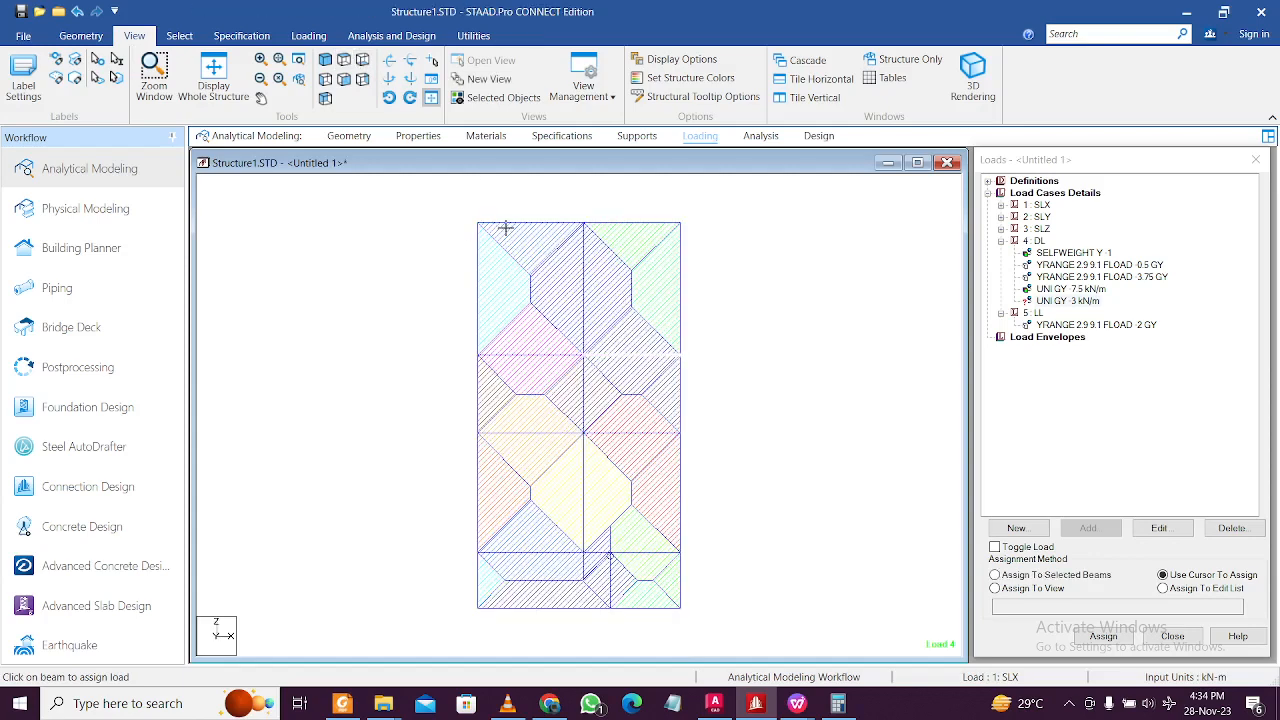
{"action": "left_click_drag", "start_coordinate": [423, 215], "coordinate": [500, 557]}
{"action": "left_click_drag", "start_coordinate": [665, 207], "coordinate": [709, 632]}
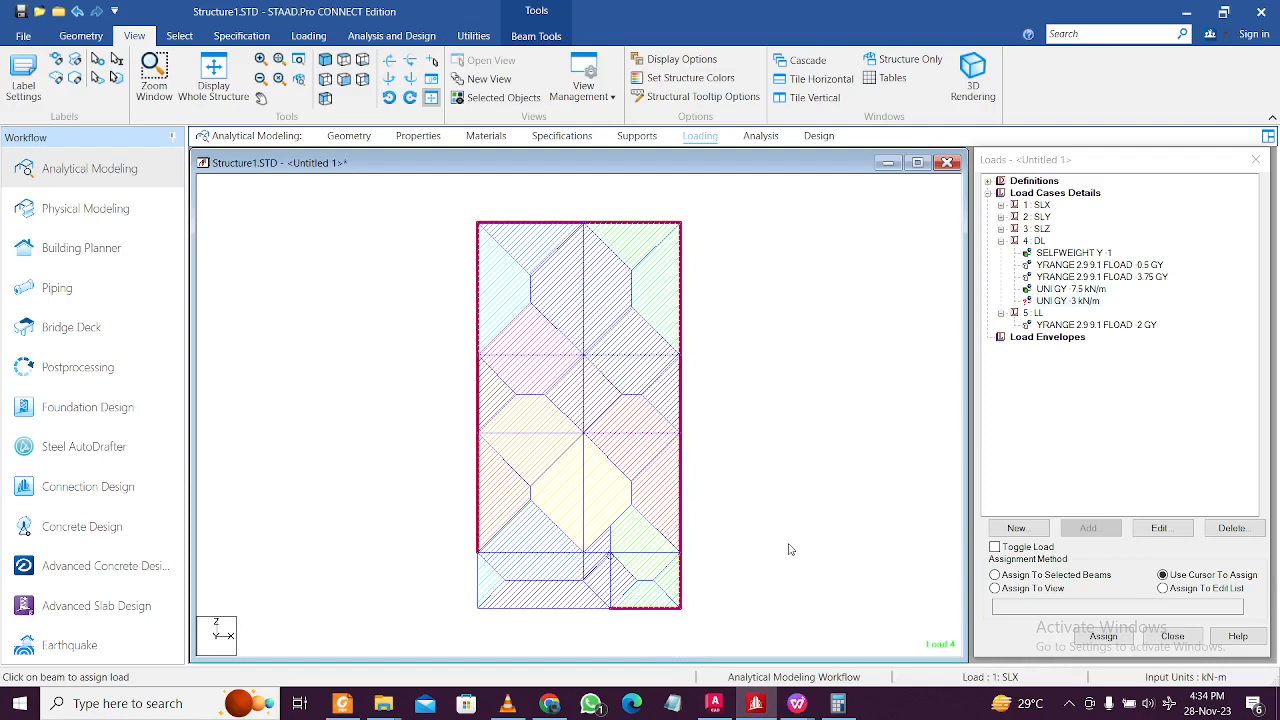
{"action": "left_click", "coordinate": [1103, 636]}
{"action": "left_click", "coordinate": [1155, 456]}
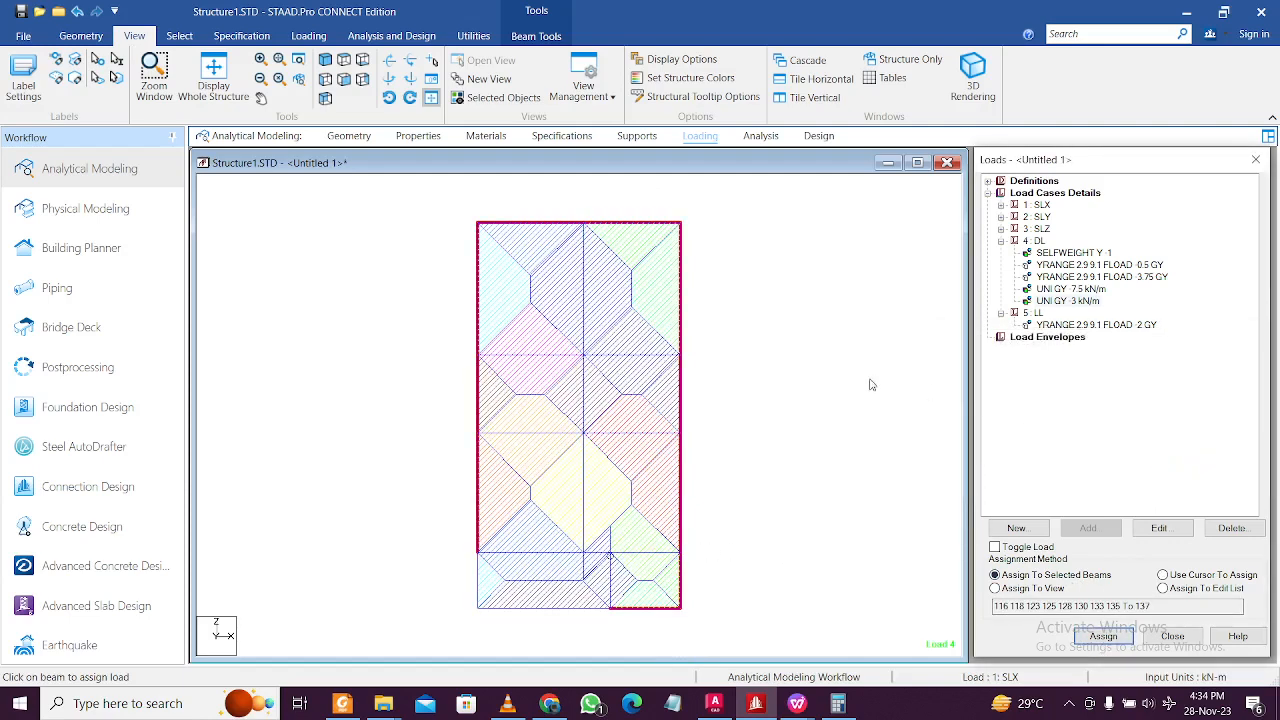
Step: Check which members carry the self-weight and the two uniform loads of case DL, then clear the selection
{"action": "left_click", "coordinate": [1076, 254]}
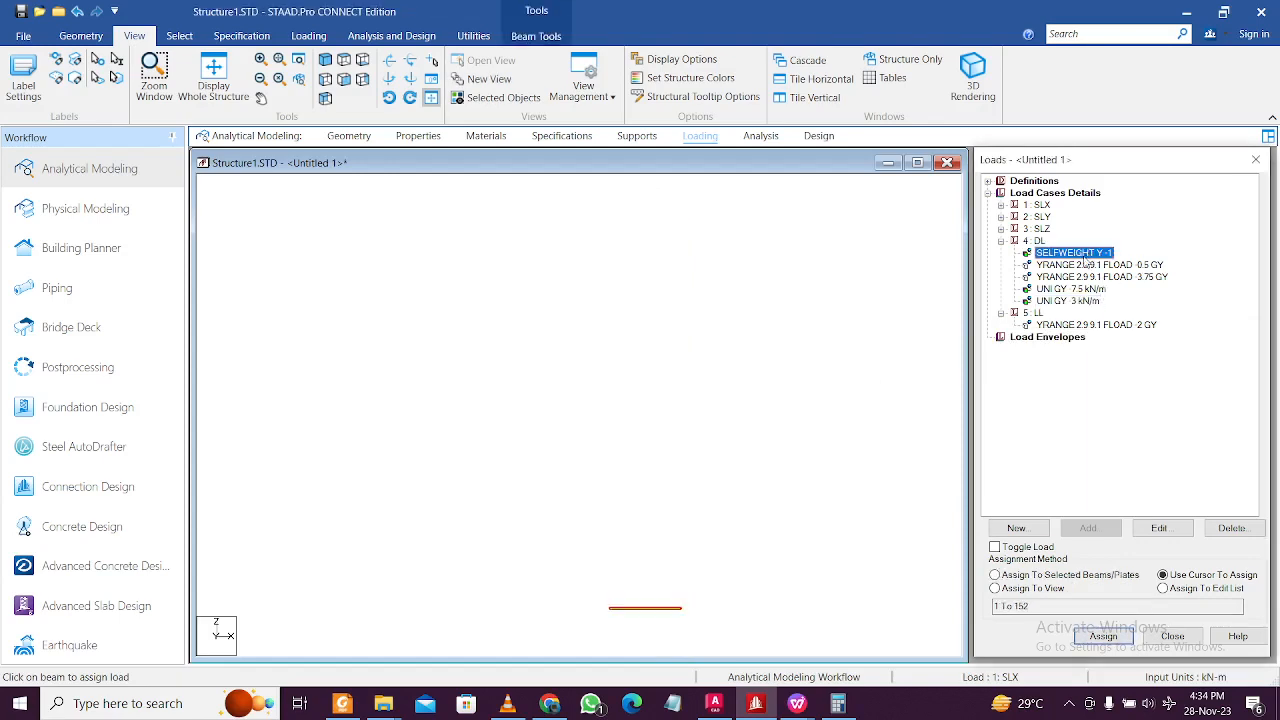
{"action": "left_click", "coordinate": [1070, 290]}
{"action": "left_click", "coordinate": [1066, 254]}
{"action": "left_click", "coordinate": [1065, 303]}
{"action": "left_click", "coordinate": [606, 529]}
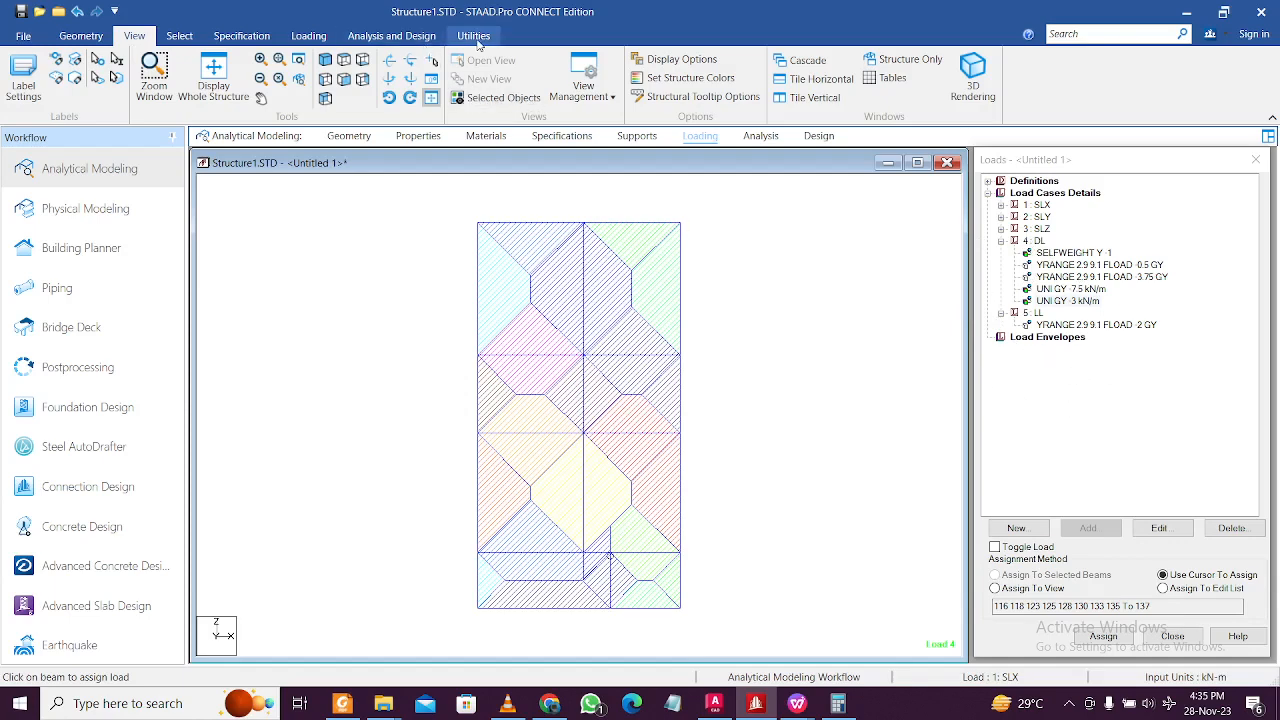
Step: Save the modified structure and open its command file in the STAAD editor
{"action": "key", "text": "ctrl+F5"}
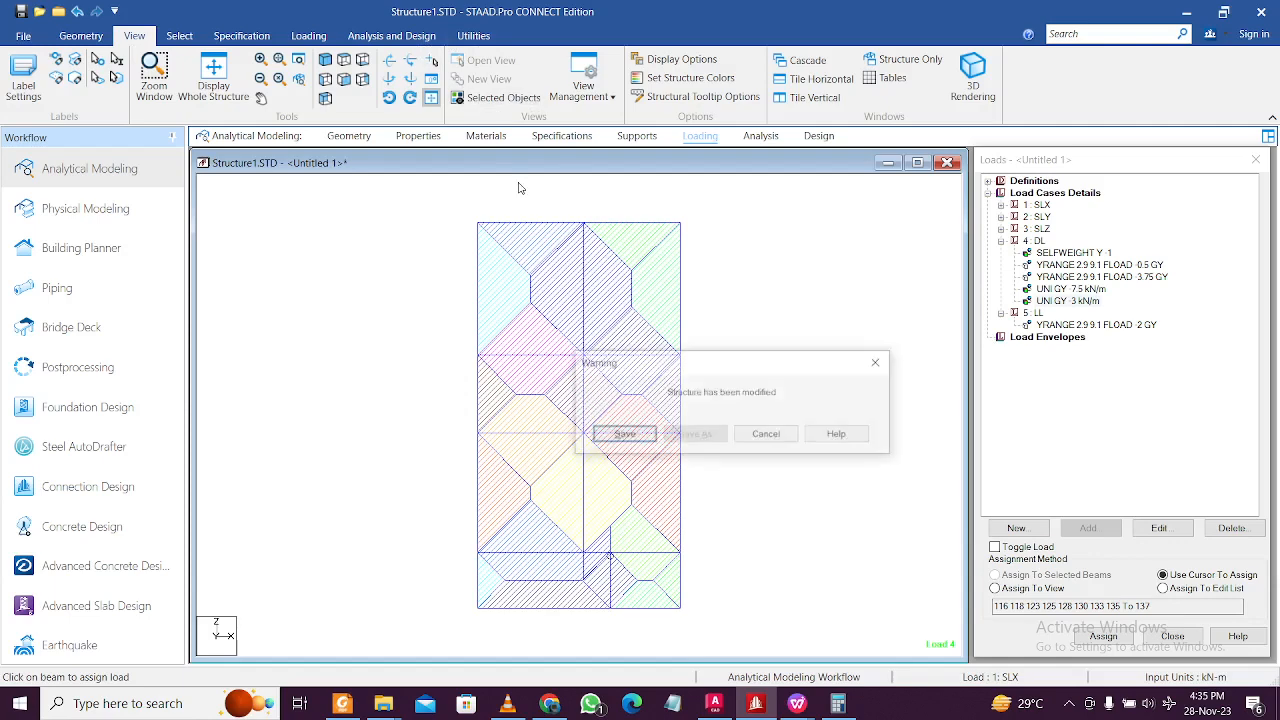
{"action": "left_click", "coordinate": [622, 434]}
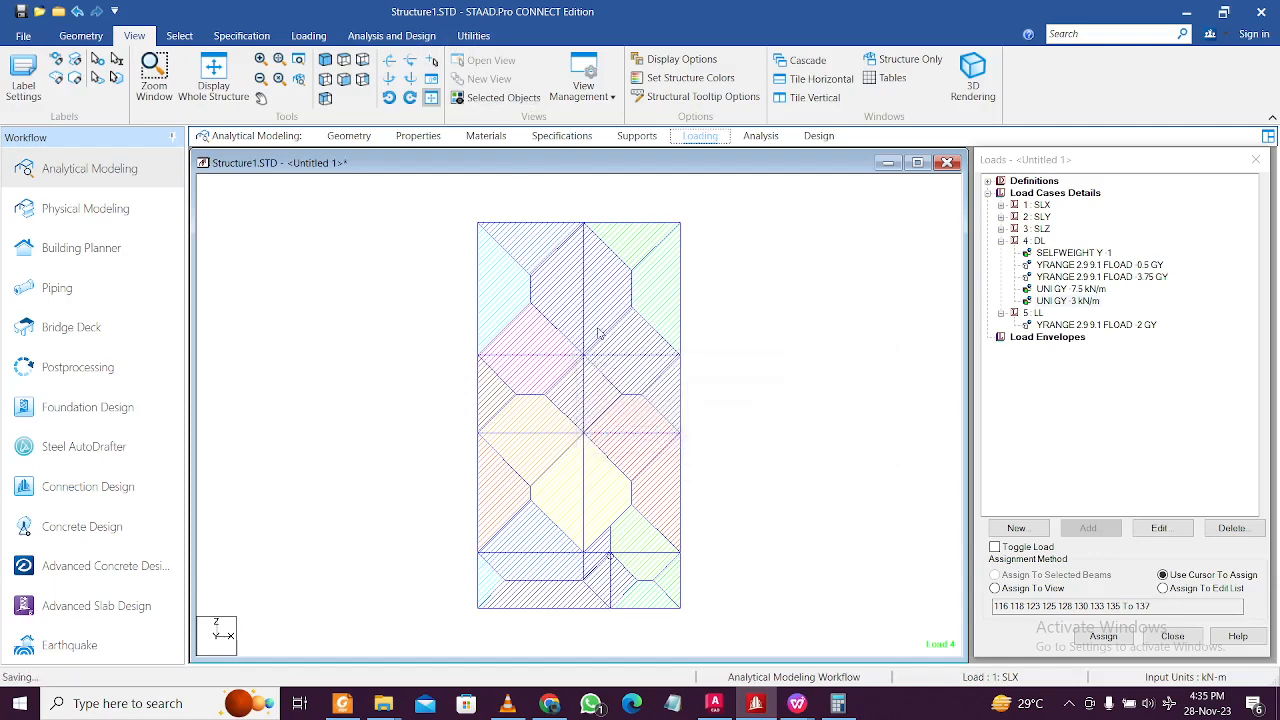
{"action": "left_click", "coordinate": [474, 36]}
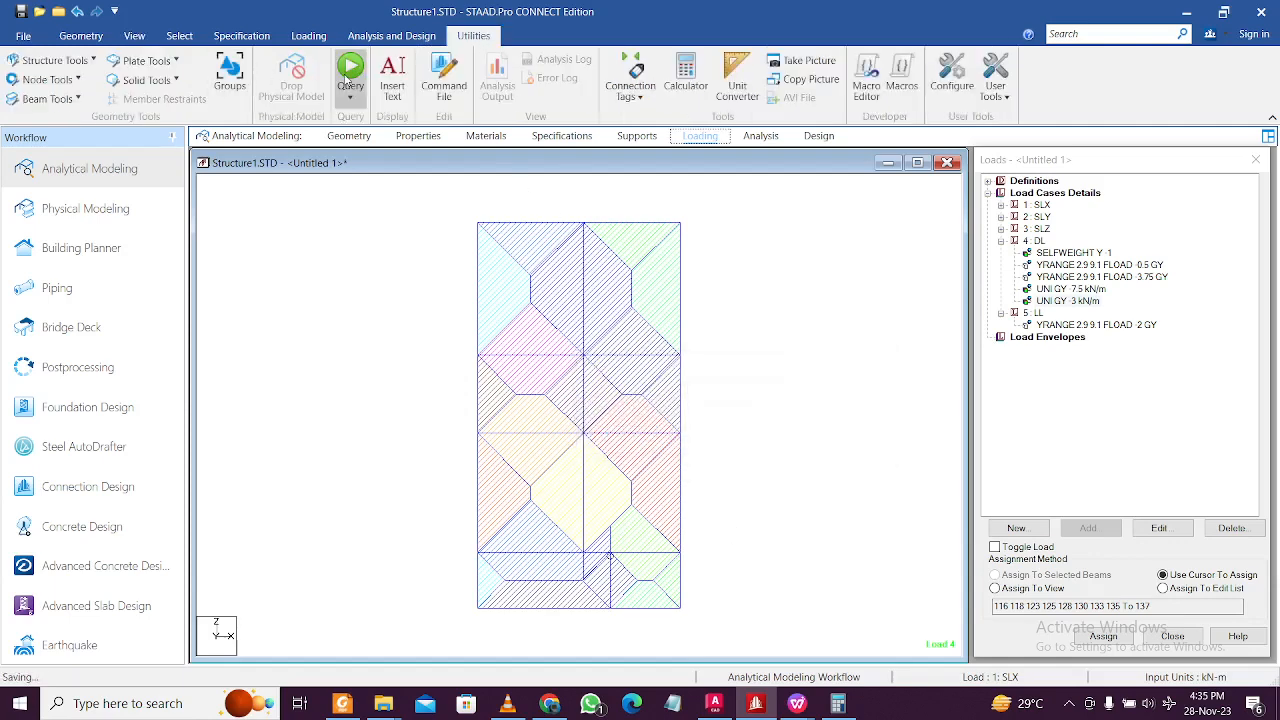
{"action": "left_click", "coordinate": [444, 80]}
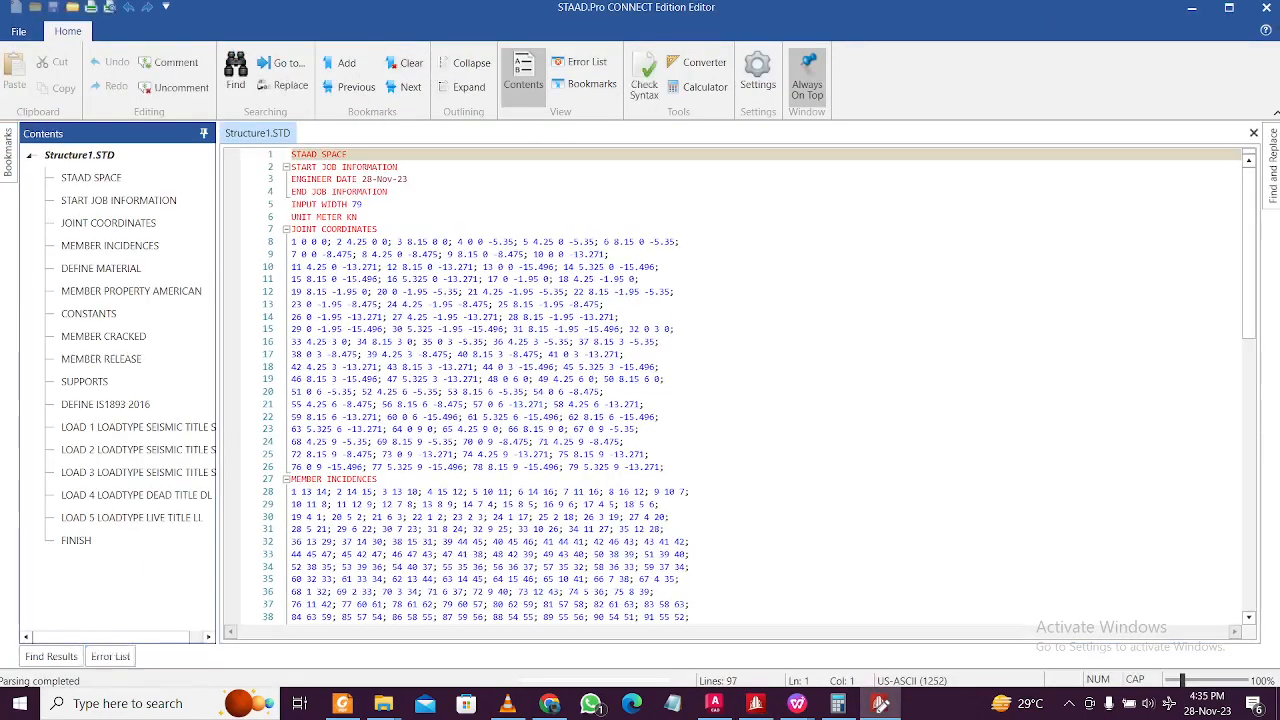
Step: Copy the DL load lines from SELFWEIGHT Y -1 through the last member load to below the ZONE line of DEFINE IS1893 2016 LOAD
{"action": "scroll", "coordinate": [718, 394], "scroll_direction": "up", "scroll_amount": 3, "text": "ctrl"}
{"action": "scroll", "coordinate": [580, 334], "scroll_direction": "down", "scroll_amount": 20}
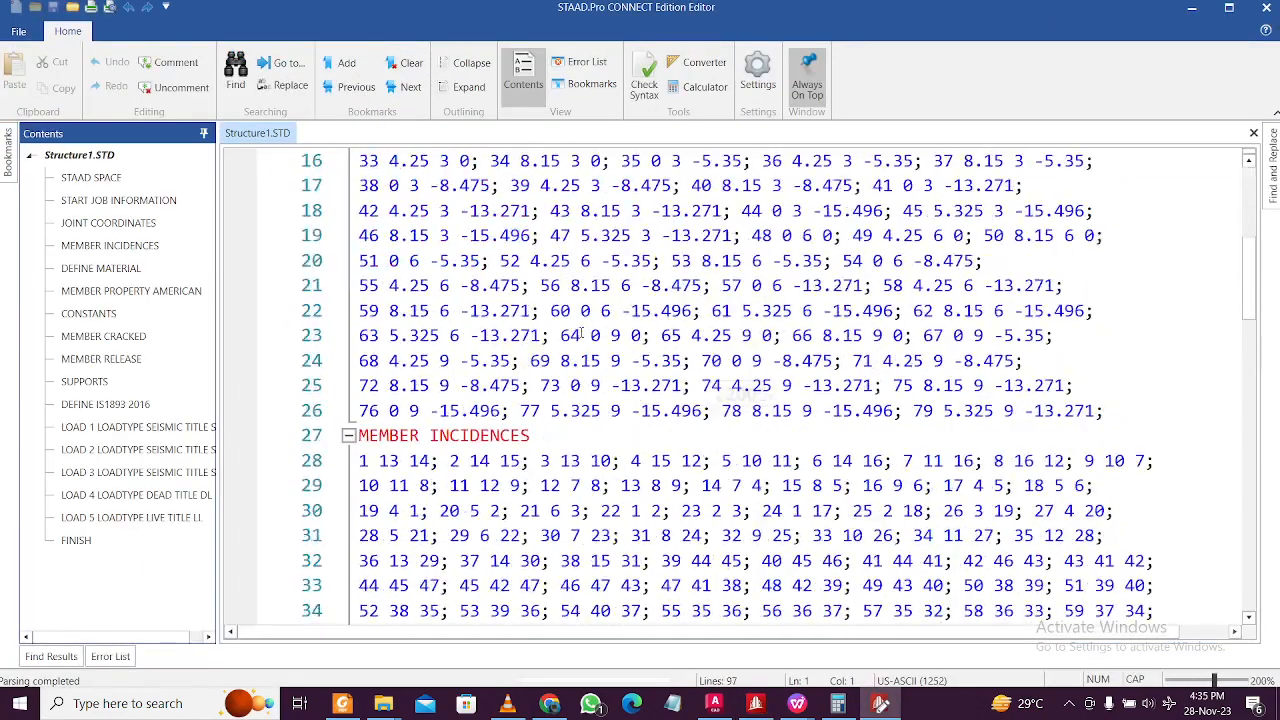
{"action": "scroll", "coordinate": [574, 330], "scroll_direction": "up", "scroll_amount": 2}
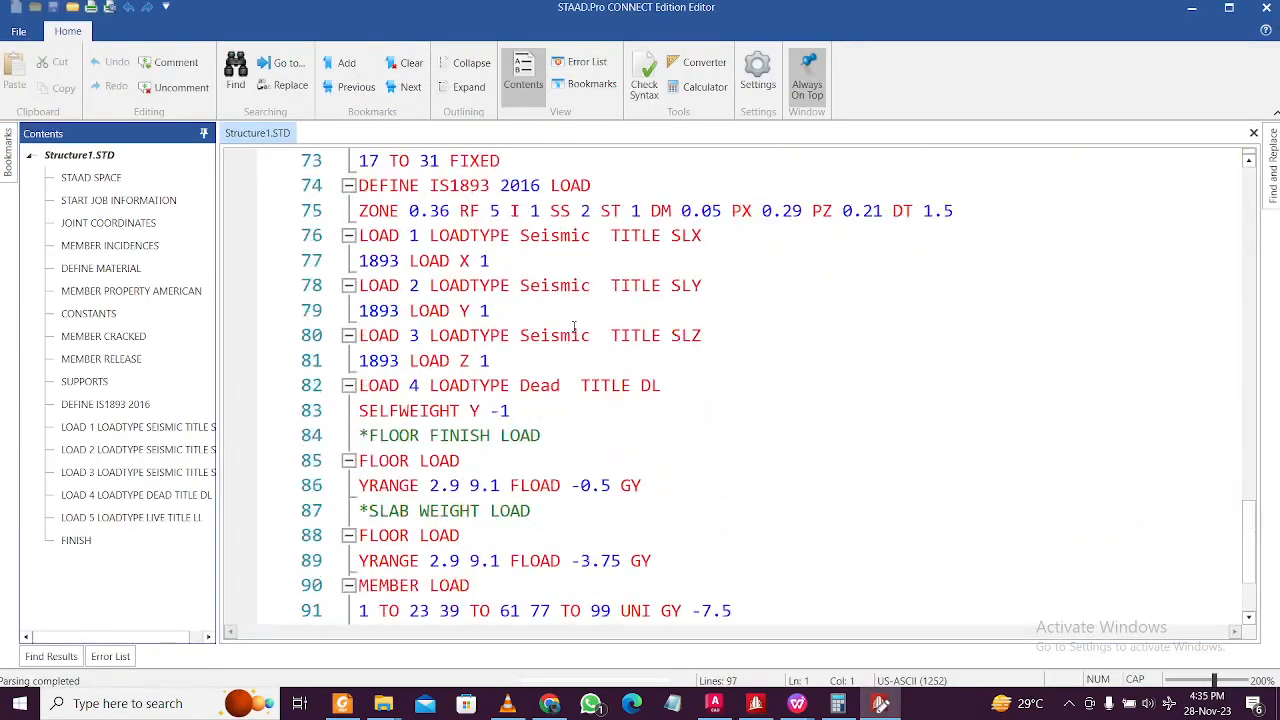
{"action": "scroll", "coordinate": [565, 335], "scroll_direction": "down", "scroll_amount": 2}
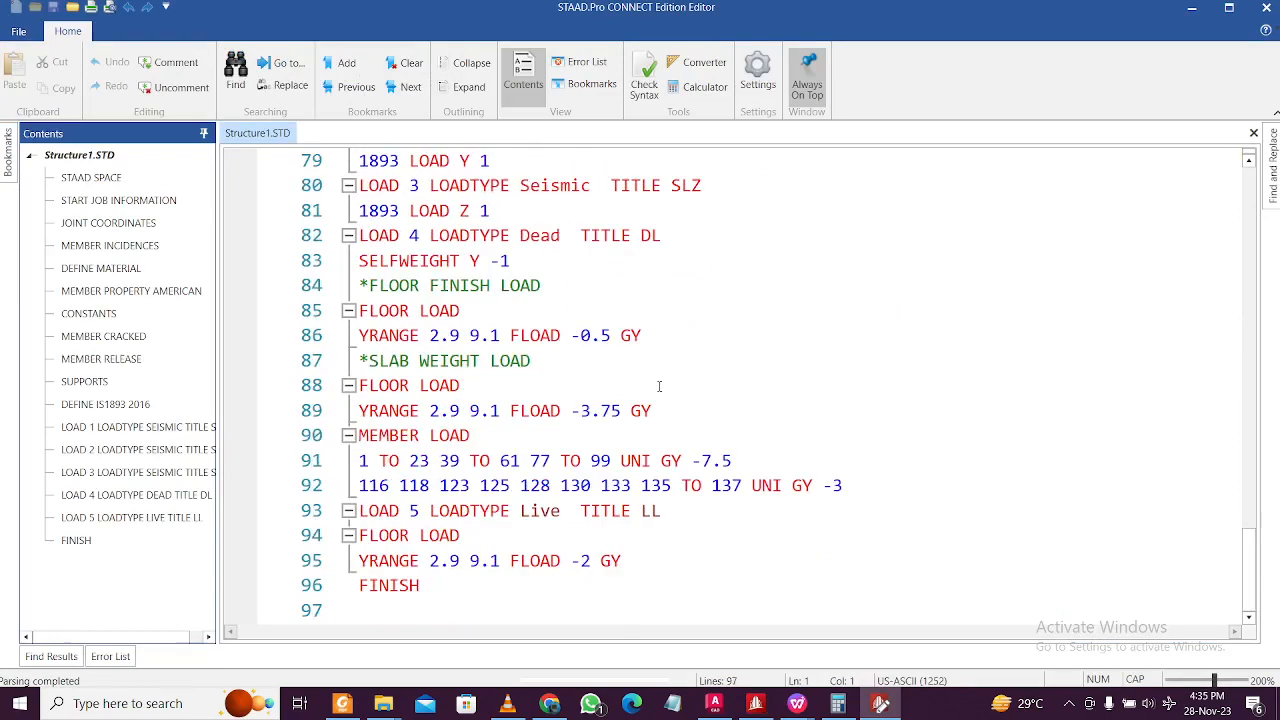
{"action": "left_click_drag", "start_coordinate": [867, 489], "coordinate": [462, 385]}
{"action": "scroll", "coordinate": [621, 397], "scroll_direction": "up", "scroll_amount": 2}
{"action": "left_click_drag", "start_coordinate": [621, 397], "coordinate": [359, 412]}
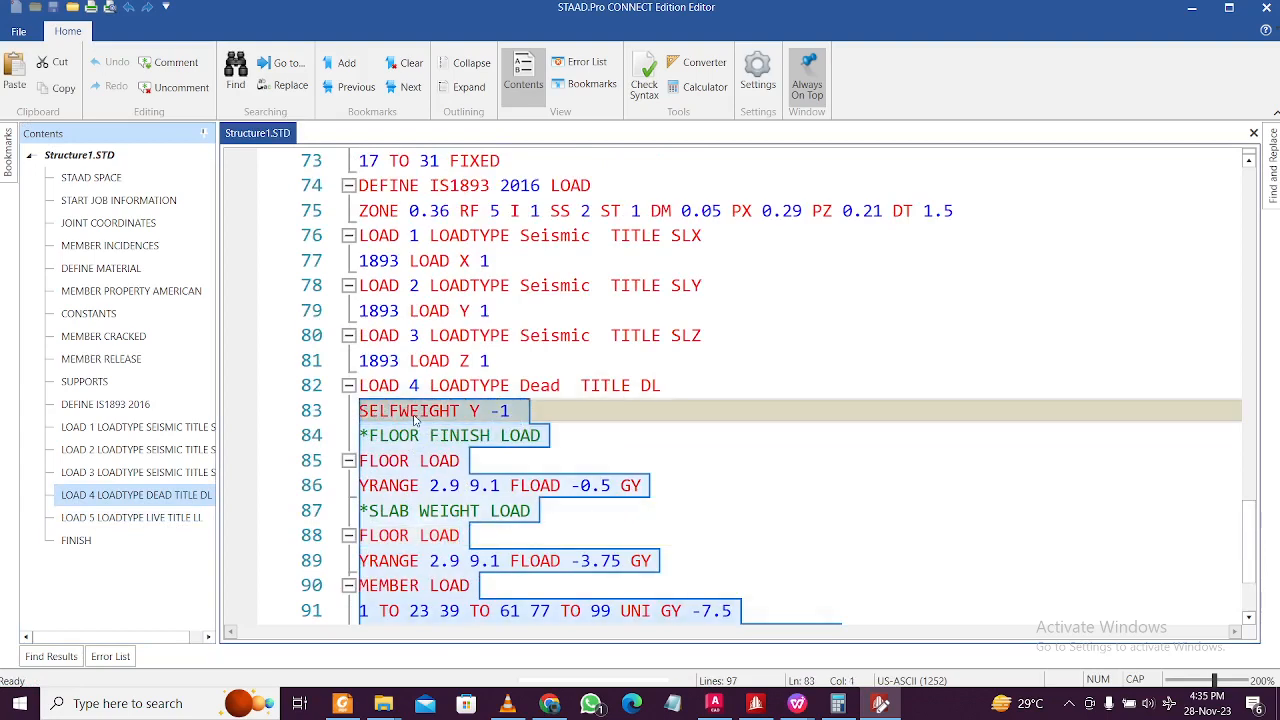
{"action": "scroll", "coordinate": [416, 416], "scroll_direction": "up", "scroll_amount": 3}
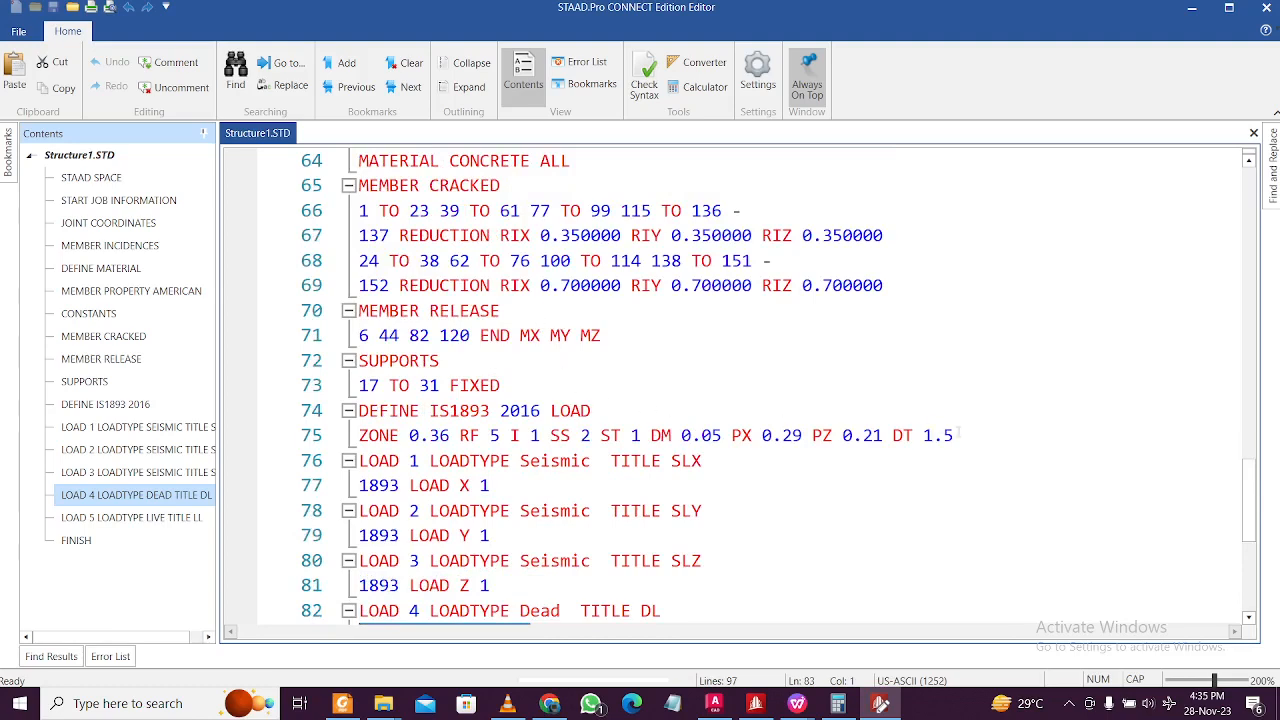
{"action": "left_click", "coordinate": [983, 434]}
{"action": "key", "text": "Return"}
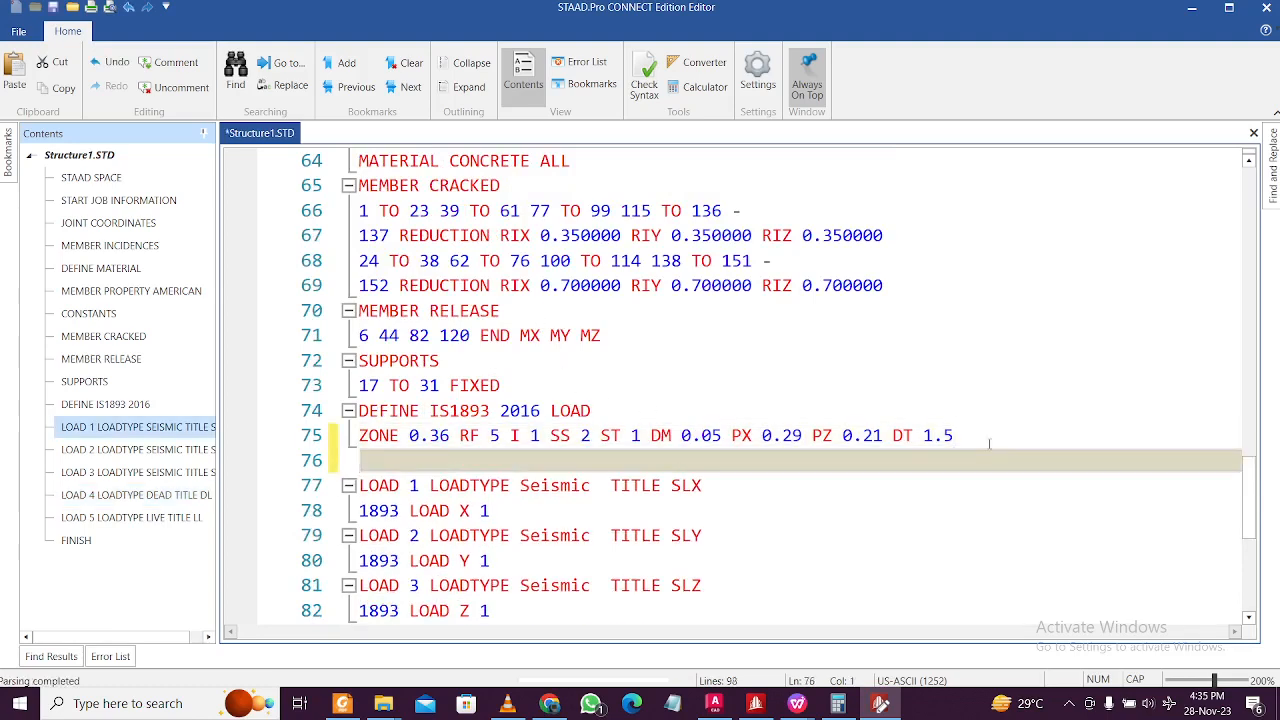
{"action": "key", "text": "ctrl+v"}
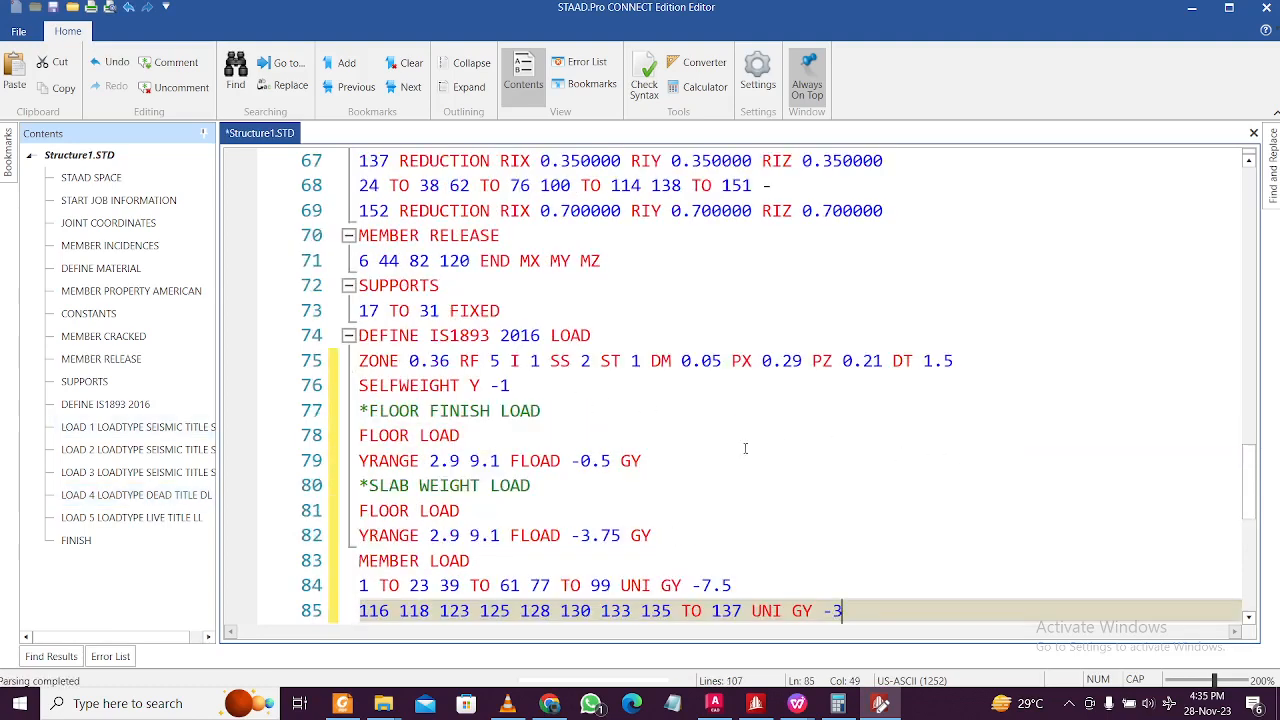
Step: Change the self-weight line under DEFINE IS1893 2016 LOAD to SELFWEIGHT 1, without the Y direction and the minus sign
{"action": "scroll", "coordinate": [760, 450], "scroll_direction": "down", "scroll_amount": 1}
{"action": "left_click", "coordinate": [503, 310]}
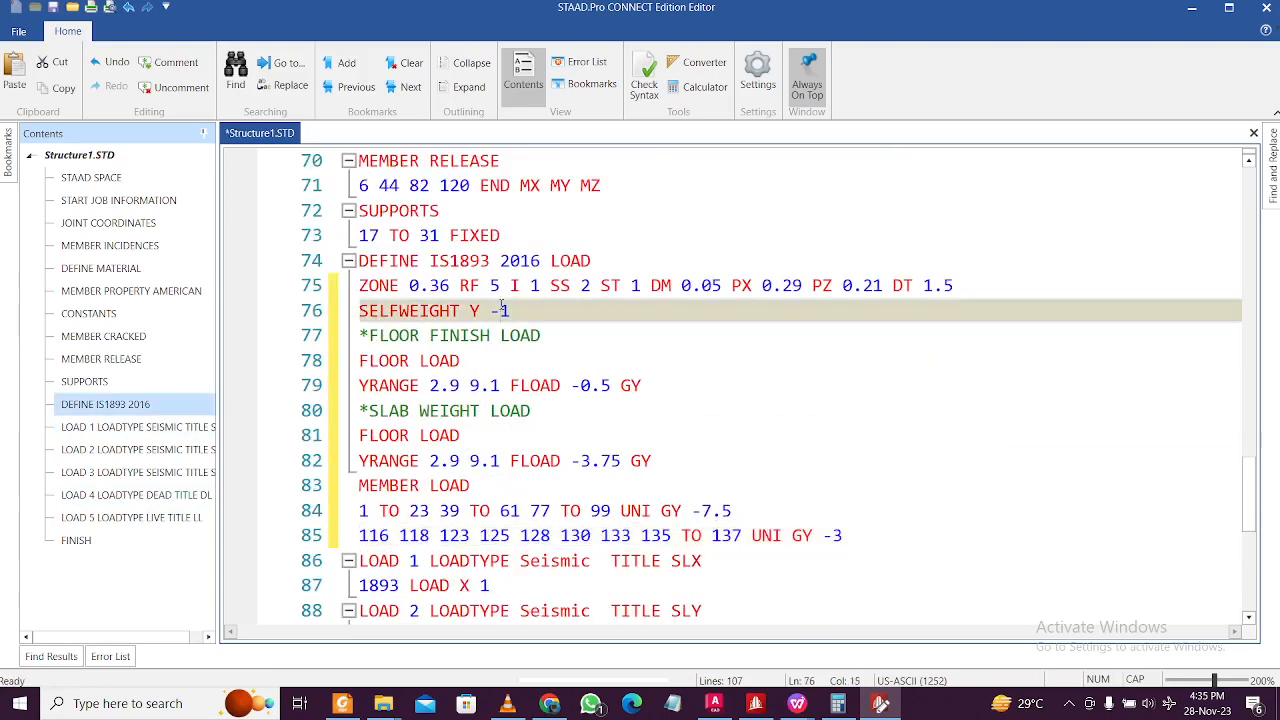
{"action": "key", "text": "BackSpace"}
{"action": "key", "text": "BackSpace"}
{"action": "key", "text": "BackSpace"}
Step: Replace LOAD with WEIGHT in the two FLOOR LOAD headings and the MEMBER LOAD heading of the IS1893 definition
{"action": "left_click", "coordinate": [463, 360]}
{"action": "left_click_drag", "start_coordinate": [461, 360], "coordinate": [418, 360]}
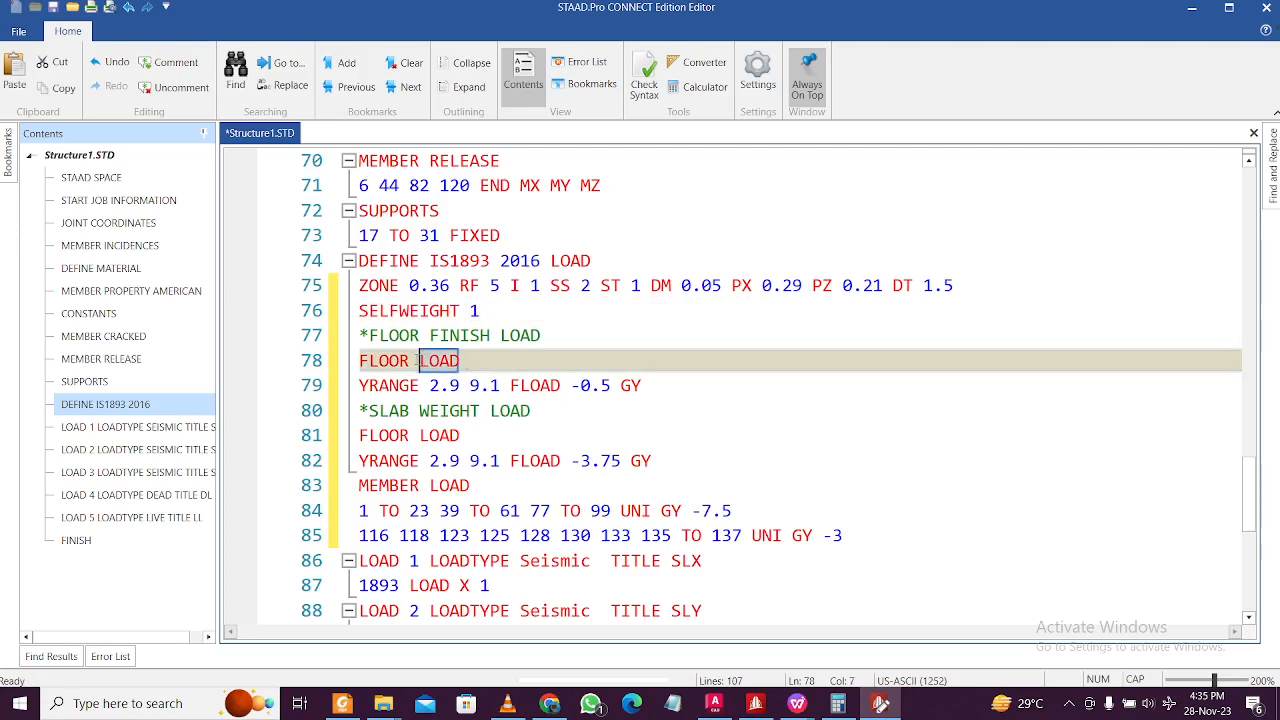
{"action": "left_click", "coordinate": [460, 310]}
{"action": "left_click_drag", "start_coordinate": [460, 310], "coordinate": [400, 311]}
{"action": "key", "text": "ctrl+c"}
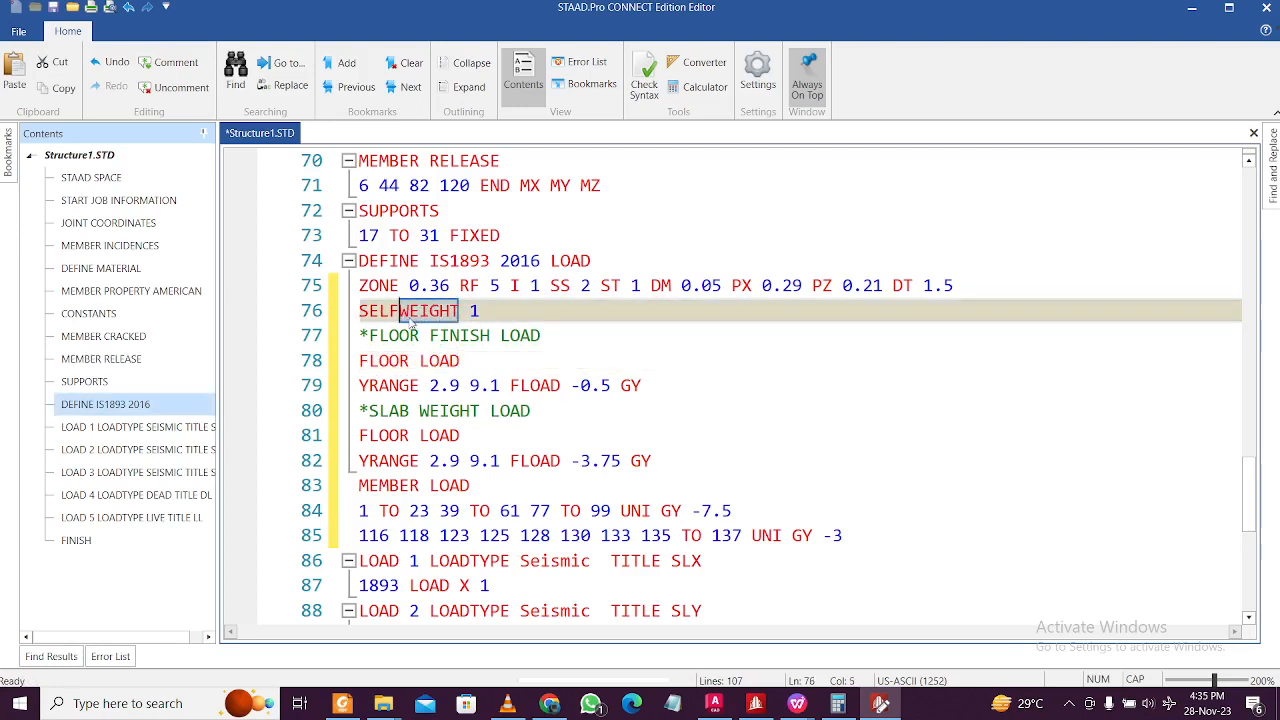
{"action": "left_click", "coordinate": [461, 360]}
{"action": "left_click_drag", "start_coordinate": [461, 360], "coordinate": [419, 361]}
{"action": "key", "text": "ctrl+v"}
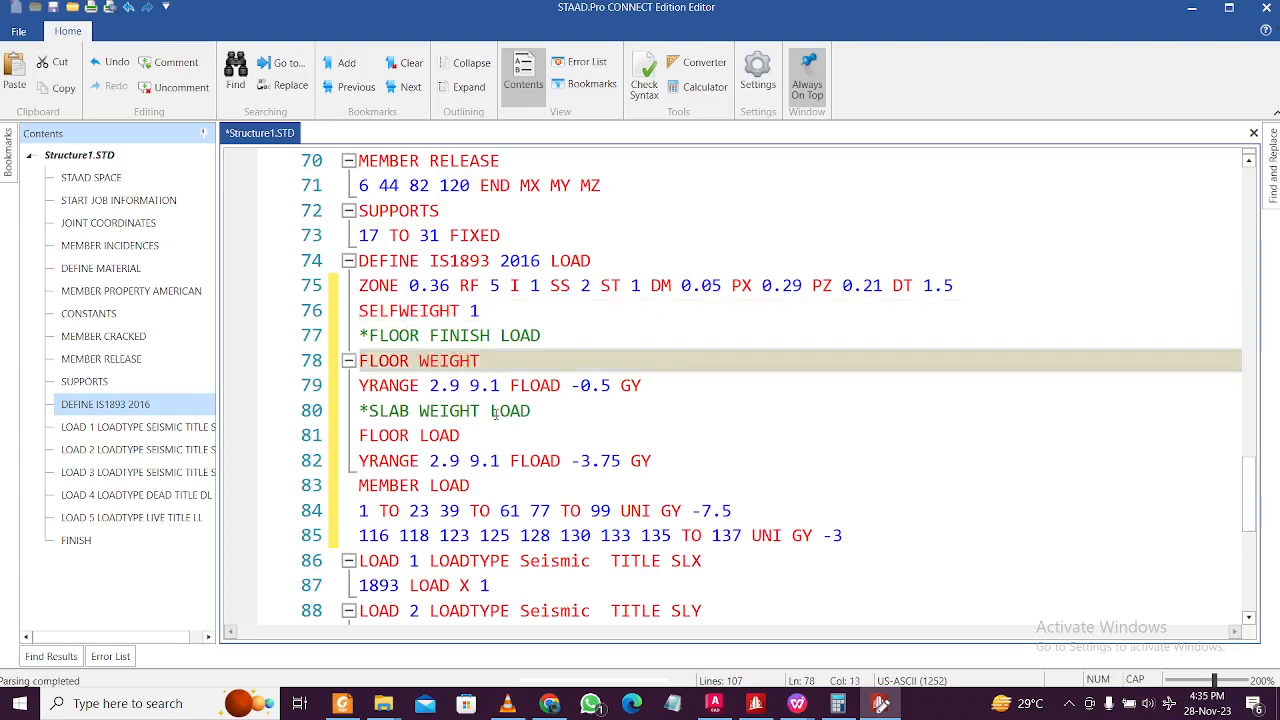
{"action": "left_click_drag", "start_coordinate": [462, 435], "coordinate": [419, 435]}
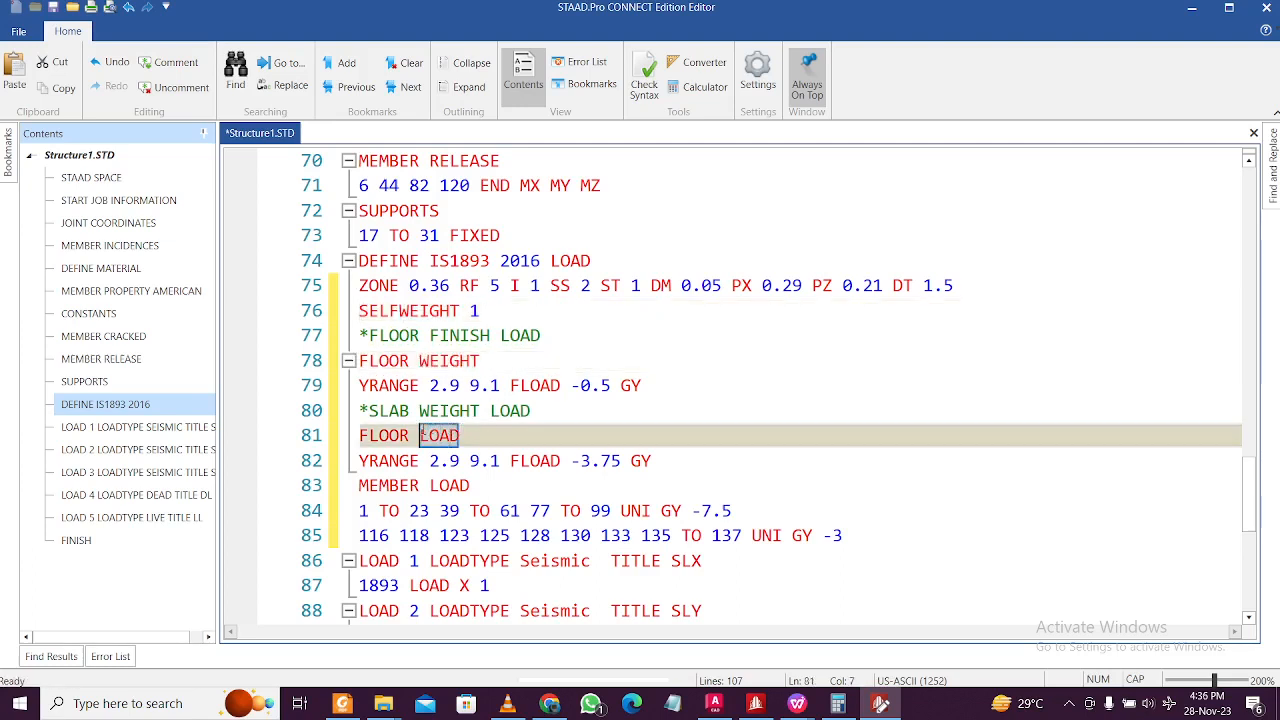
{"action": "key", "text": "ctrl+v"}
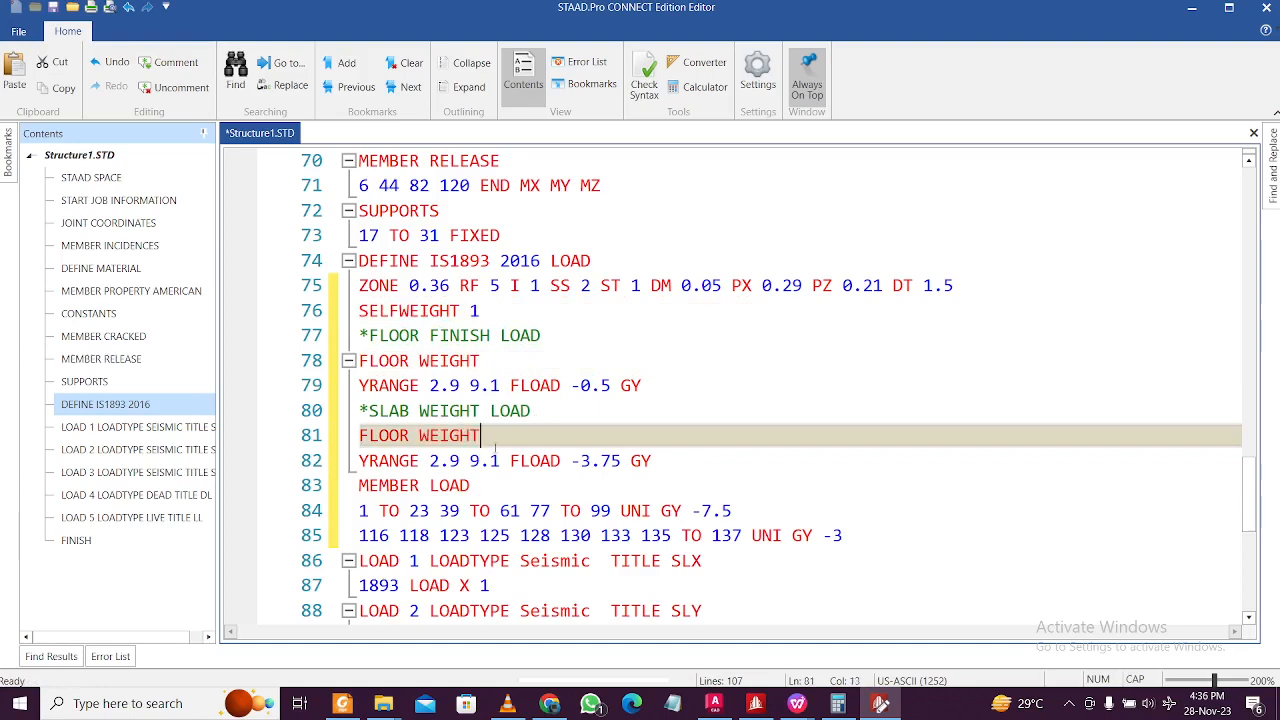
{"action": "left_click_drag", "start_coordinate": [470, 486], "coordinate": [429, 487]}
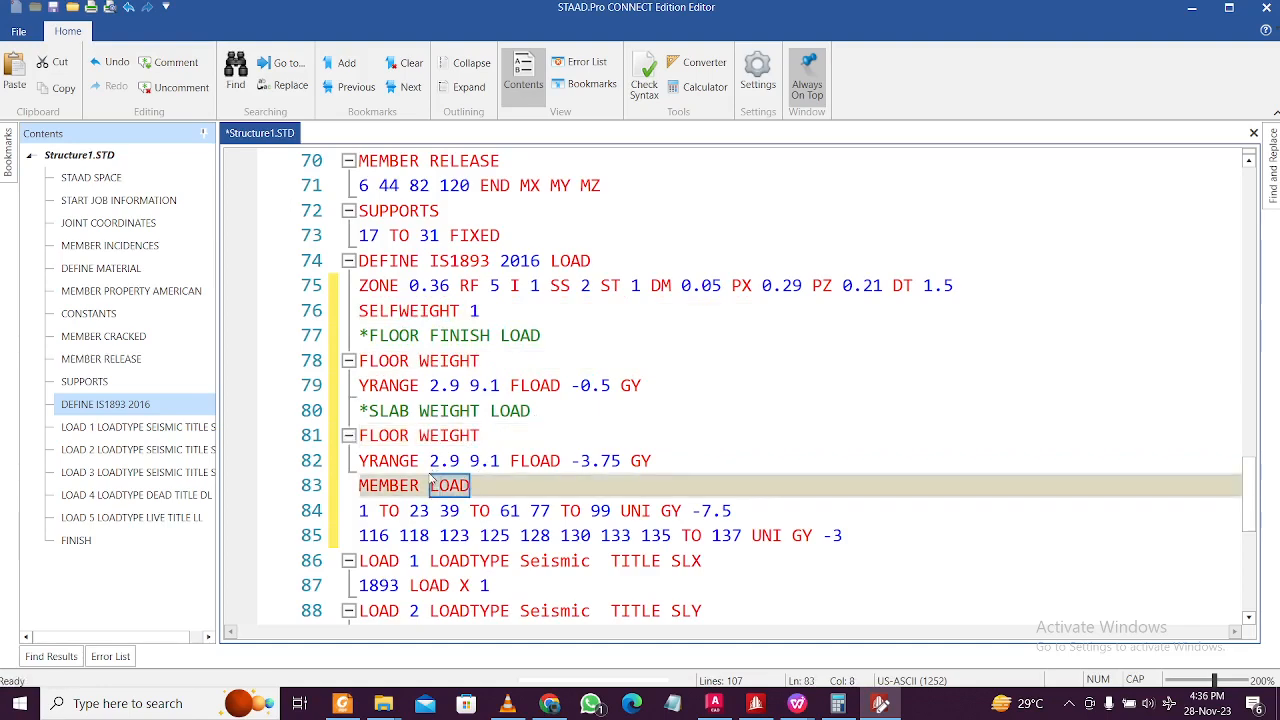
{"action": "key", "text": "ctrl+v"}
Step: Change the floor finish line of the IS1893 definition to YRANGE 2.9 9.1 FLOAD 0.5, removing GY and the minus sign
{"action": "scroll", "coordinate": [500, 470], "scroll_direction": "down", "scroll_amount": 1}
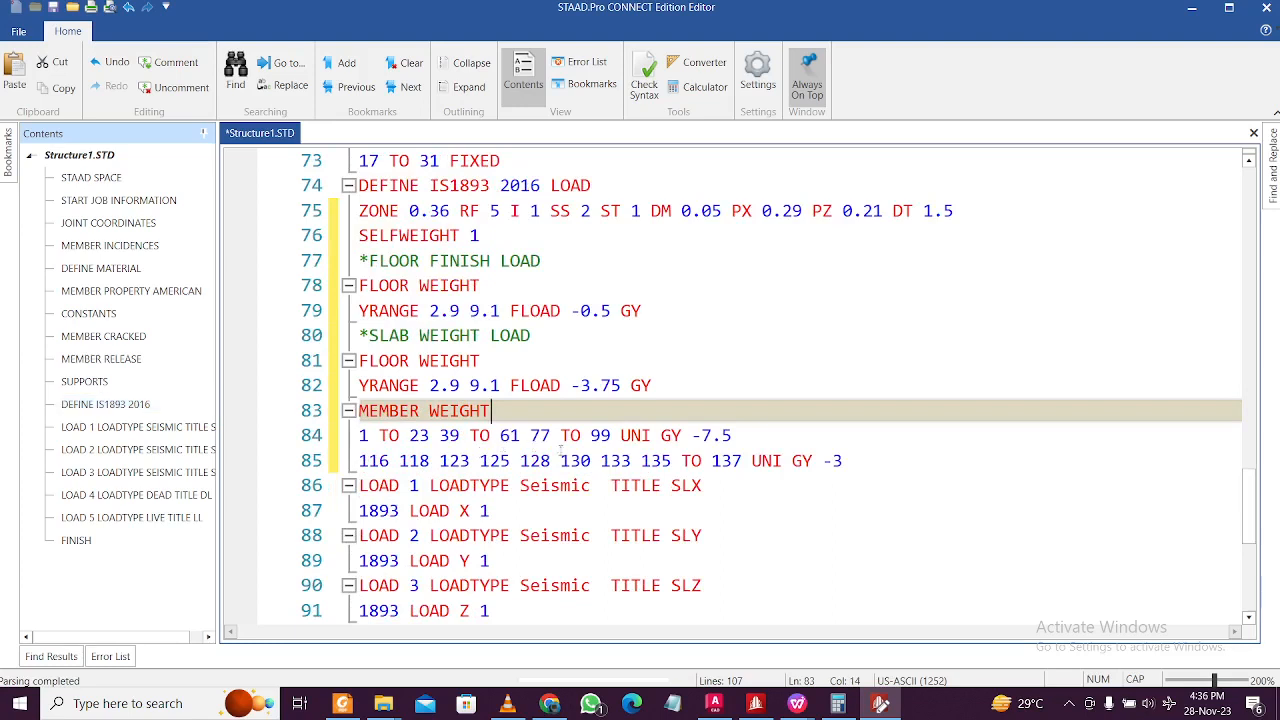
{"action": "scroll", "coordinate": [519, 441], "scroll_direction": "up", "scroll_amount": 1}
{"action": "left_click", "coordinate": [507, 386]}
{"action": "left_click", "coordinate": [491, 360]}
{"action": "left_click", "coordinate": [472, 311]}
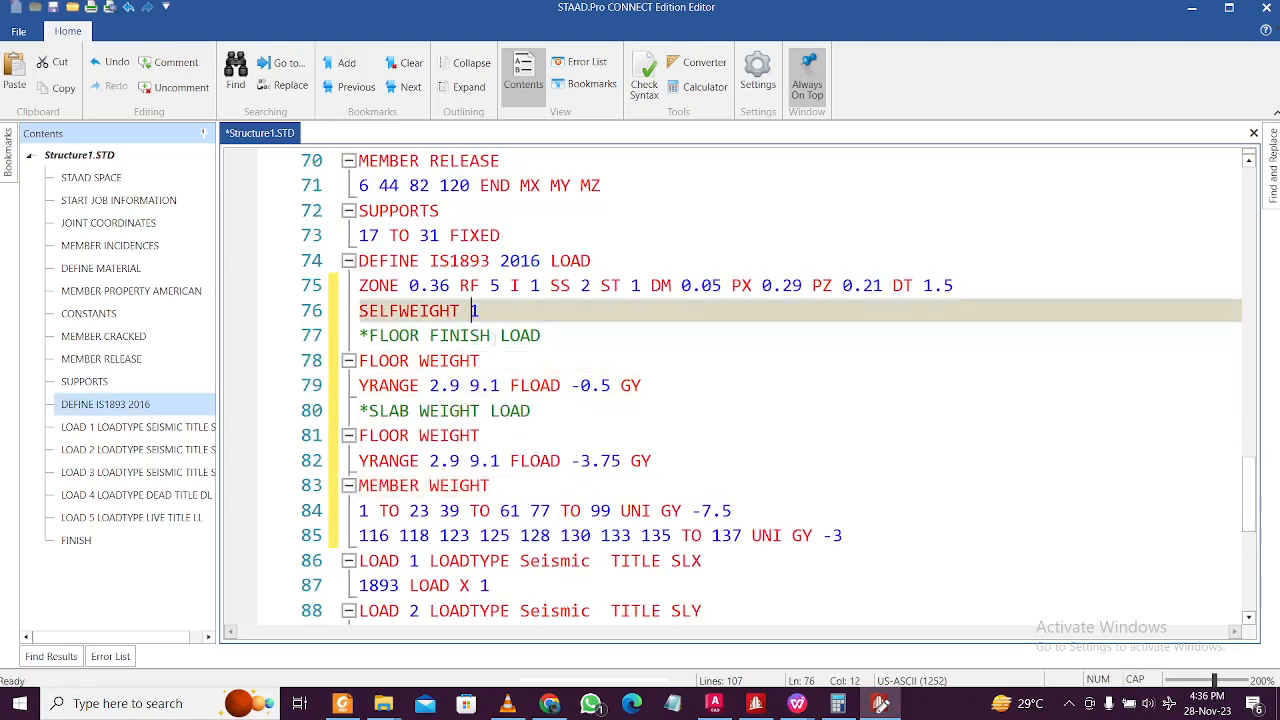
{"action": "left_click", "coordinate": [512, 364]}
{"action": "left_click", "coordinate": [581, 385]}
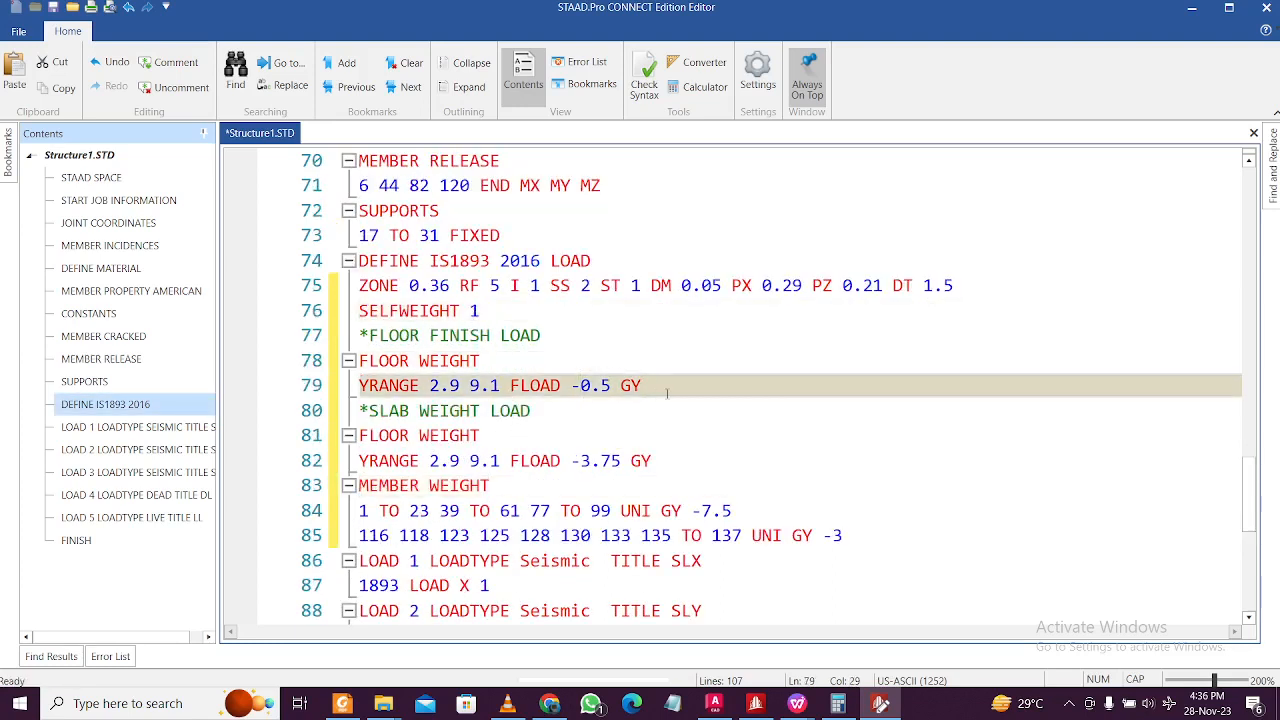
{"action": "key", "text": "BackSpace"}
{"action": "key", "text": "BackSpace"}
{"action": "key", "text": "BackSpace"}
{"action": "key", "text": "Left"}
{"action": "key", "text": "Left"}
{"action": "key", "text": "Left"}
{"action": "key", "text": "BackSpace"}
Step: Change the slab weight line of the IS1893 definition to YRANGE 2.9 9.1 FLOAD 3.75, removing GY and the minus sign
{"action": "left_click", "coordinate": [668, 465]}
{"action": "key", "text": "BackSpace"}
{"action": "key", "text": "BackSpace"}
{"action": "key", "text": "BackSpace"}
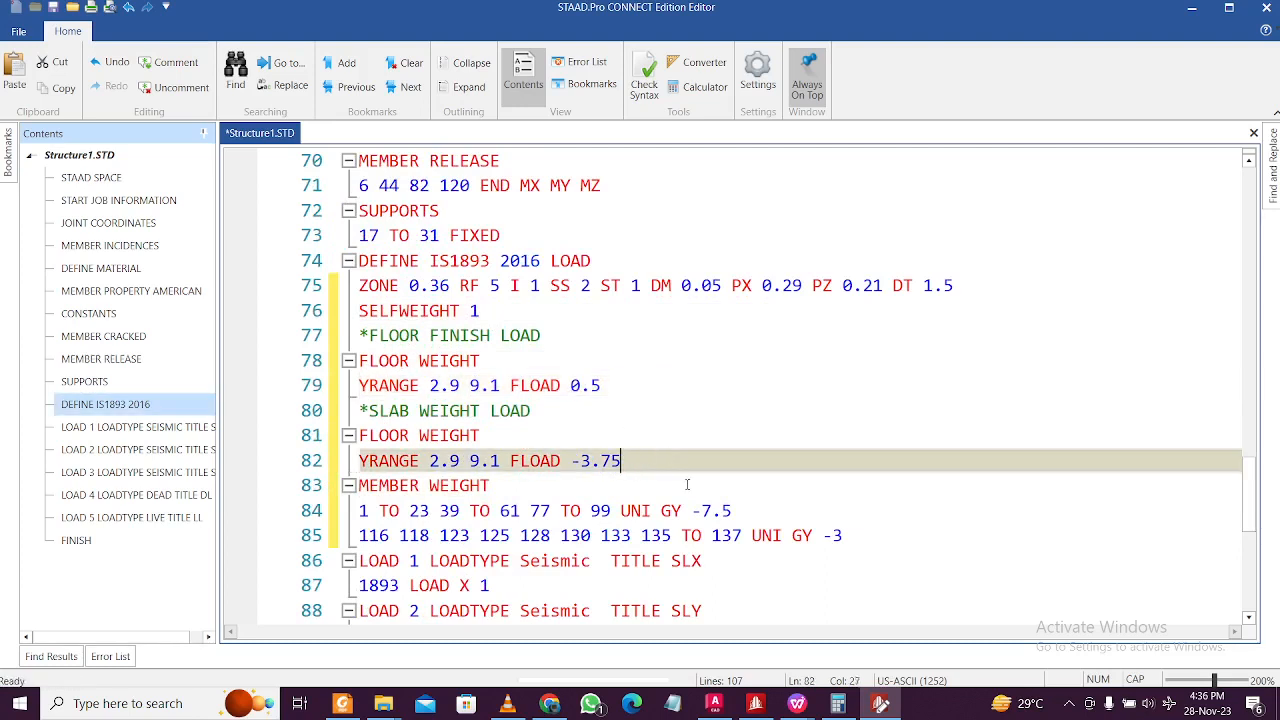
{"action": "key", "text": "Left"}
{"action": "key", "text": "BackSpace"}
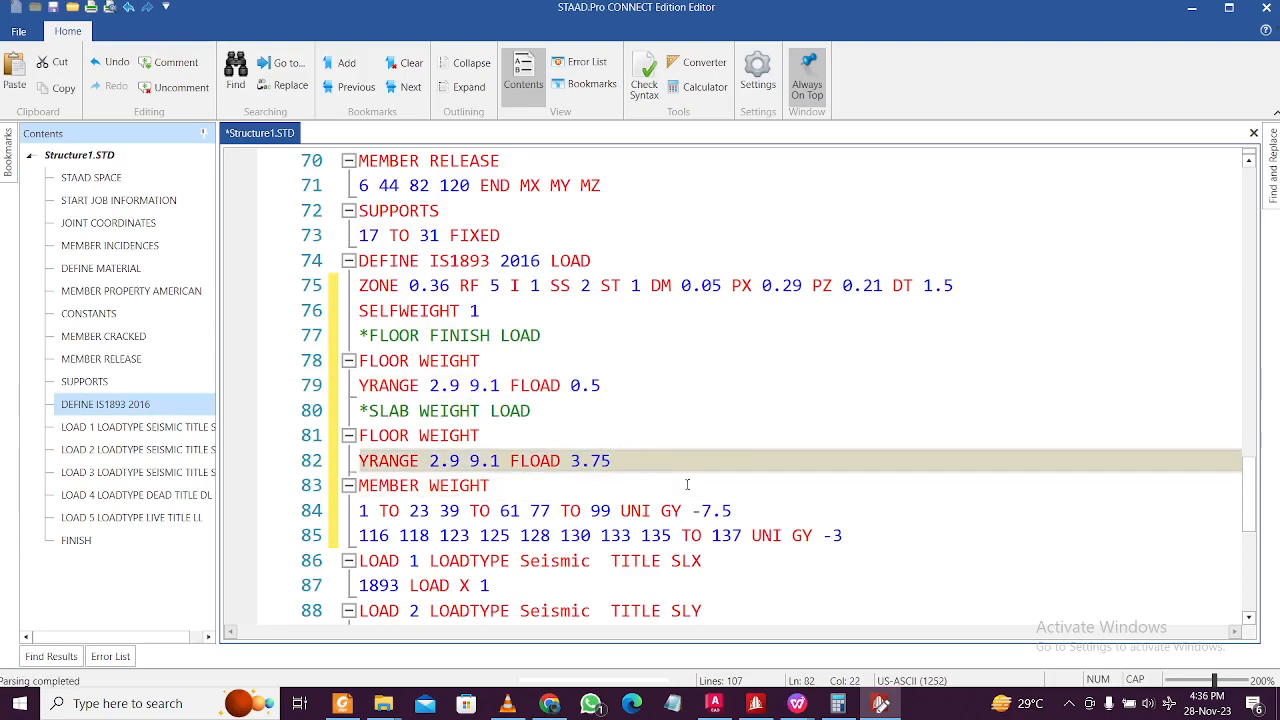
Step: Change the member weight of members 1 TO 23 39 TO 61 77 TO 99 to UNI 7.5, removing GY and the minus sign
{"action": "scroll", "coordinate": [687, 485], "scroll_direction": "down", "scroll_amount": 1}
{"action": "left_click", "coordinate": [704, 436]}
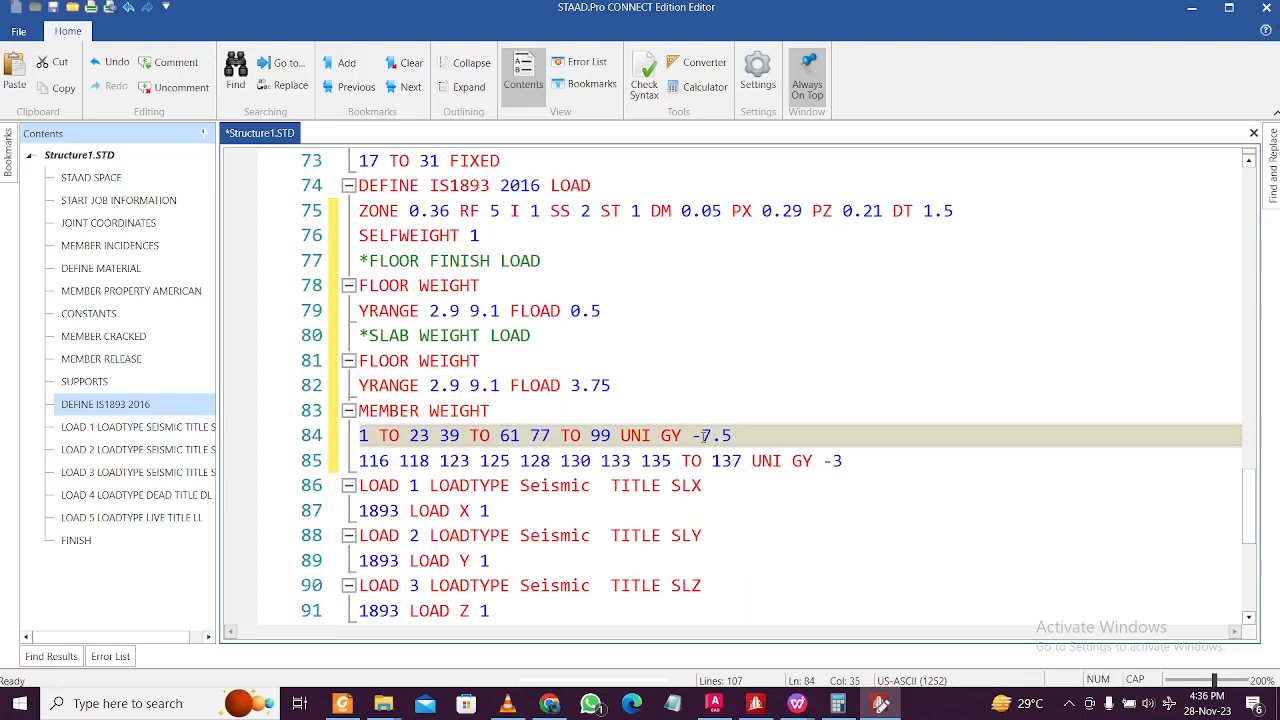
{"action": "key", "text": "BackSpace"}
{"action": "key", "text": "BackSpace"}
{"action": "key", "text": "BackSpace"}
{"action": "key", "text": "BackSpace"}
Step: Change the second member weight line, starting with member 116, to UNI 3, removing GY and the minus sign
{"action": "left_click", "coordinate": [831, 460]}
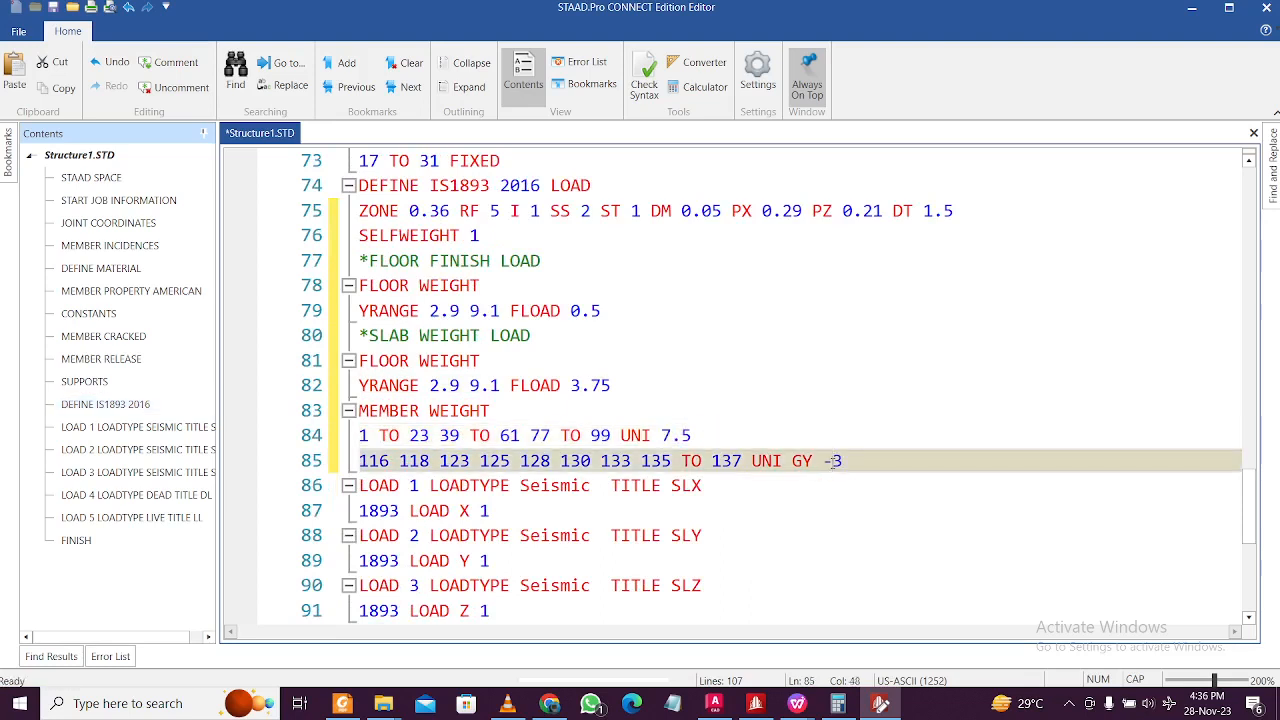
{"action": "key", "text": "BackSpace"}
{"action": "key", "text": "BackSpace"}
{"action": "key", "text": "BackSpace"}
{"action": "key", "text": "BackSpace"}
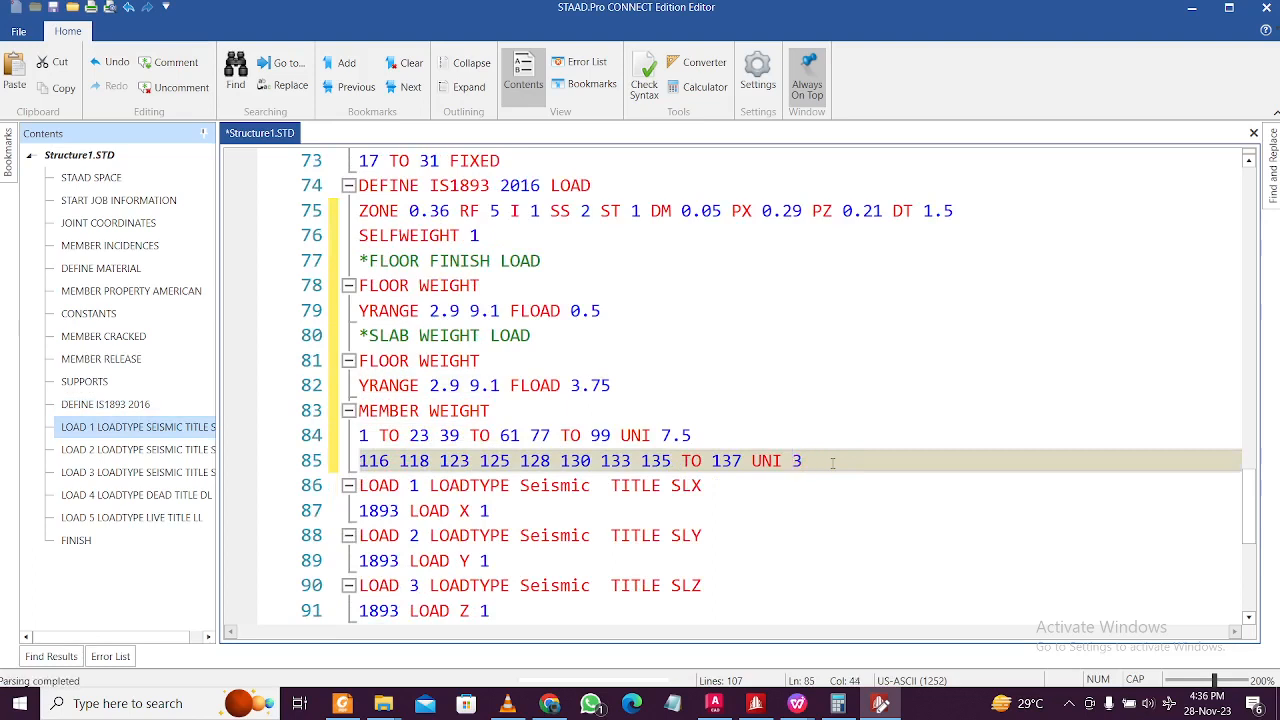
{"action": "left_click", "coordinate": [758, 493]}
{"action": "left_click", "coordinate": [879, 461]}
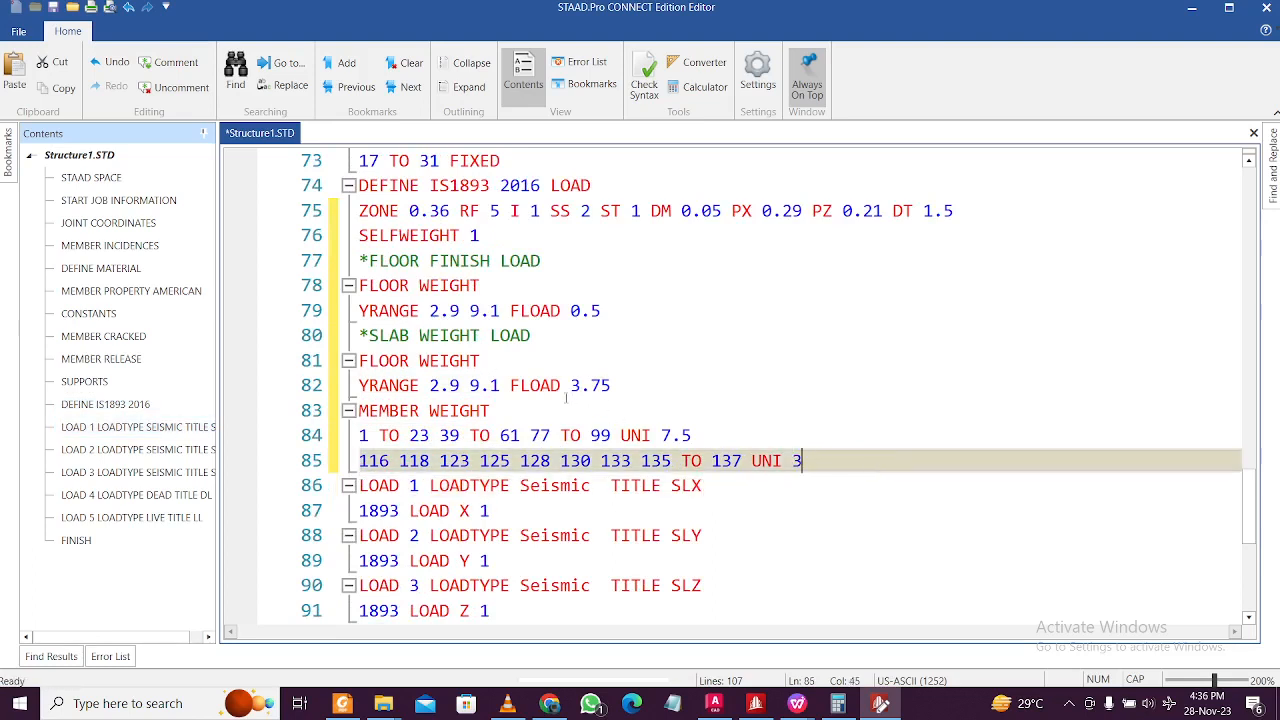
Step: Copy the FLOOR LOAD heading and YRANGE line of load case LL to a new line below the UNI 3 member weight
{"action": "scroll", "coordinate": [620, 383], "scroll_direction": "down", "scroll_amount": 5}
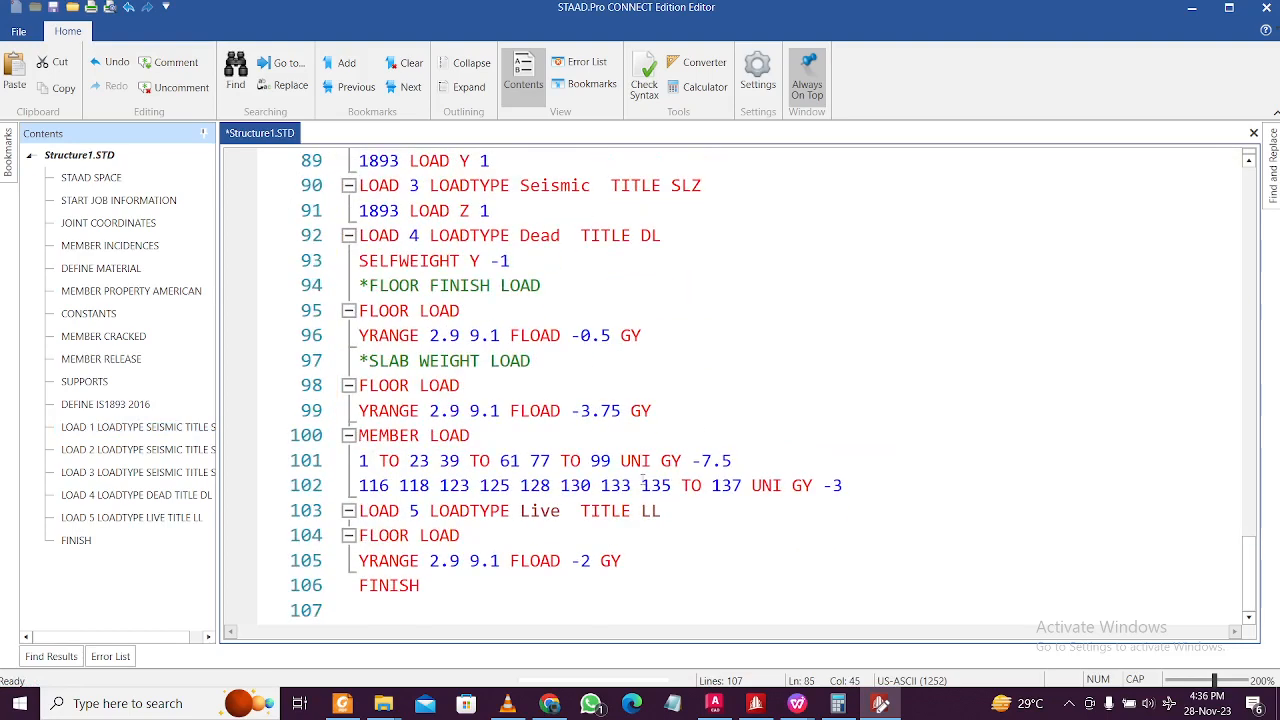
{"action": "left_click_drag", "start_coordinate": [632, 548], "coordinate": [366, 540]}
{"action": "key", "text": "ctrl+c"}
{"action": "scroll", "coordinate": [563, 487], "scroll_direction": "up", "scroll_amount": 5}
{"action": "scroll", "coordinate": [563, 487], "scroll_direction": "up", "scroll_amount": 2}
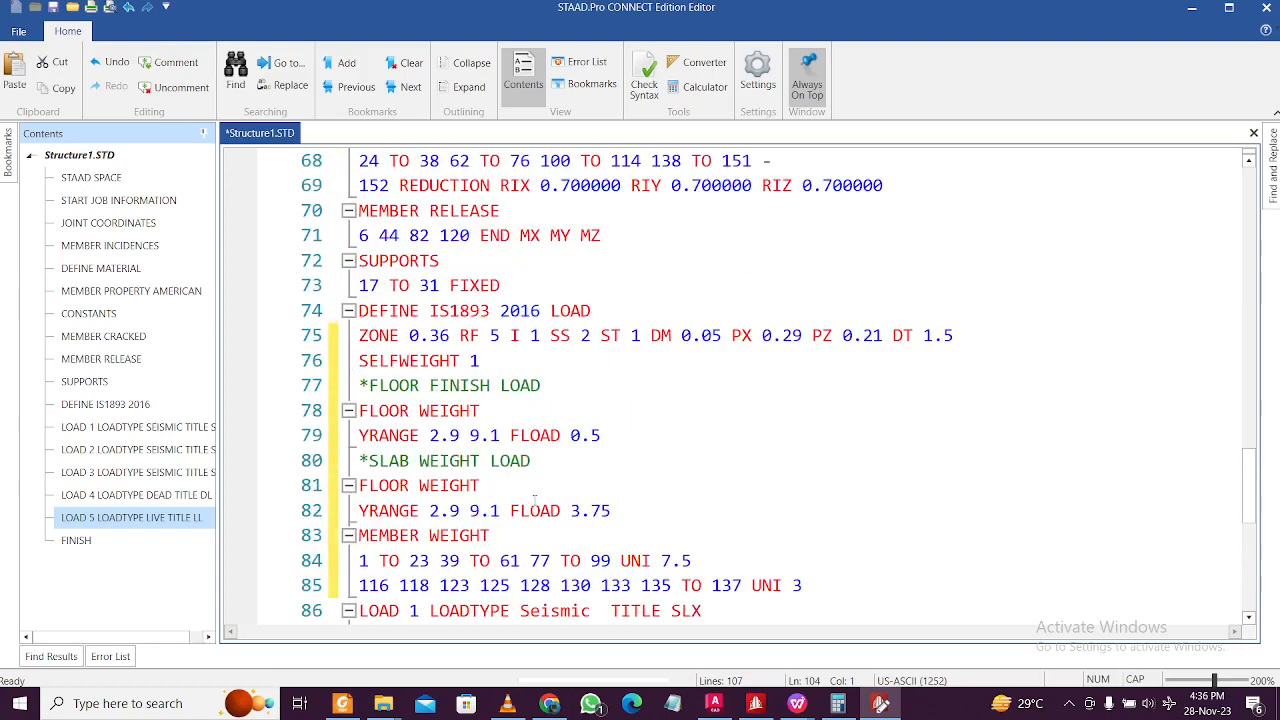
{"action": "scroll", "coordinate": [563, 487], "scroll_direction": "down", "scroll_amount": 2}
{"action": "left_click", "coordinate": [815, 431]}
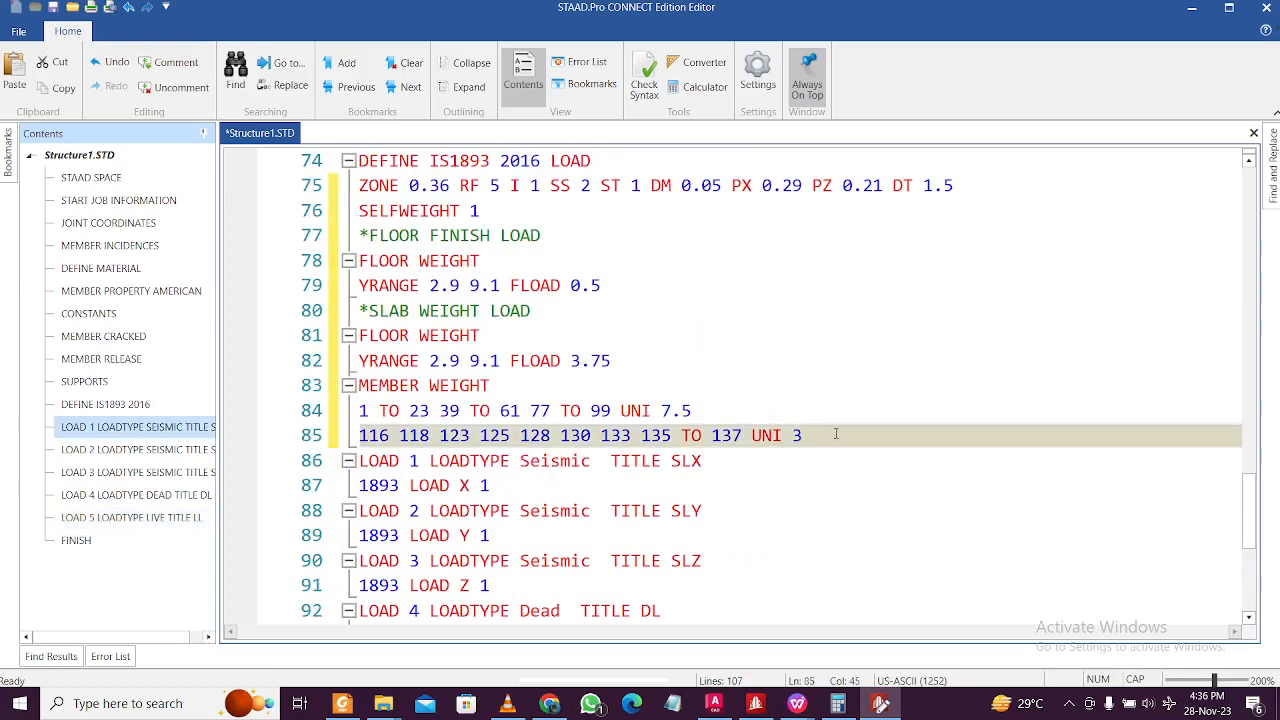
{"action": "key", "text": "Return"}
{"action": "key", "text": "ctrl+v"}
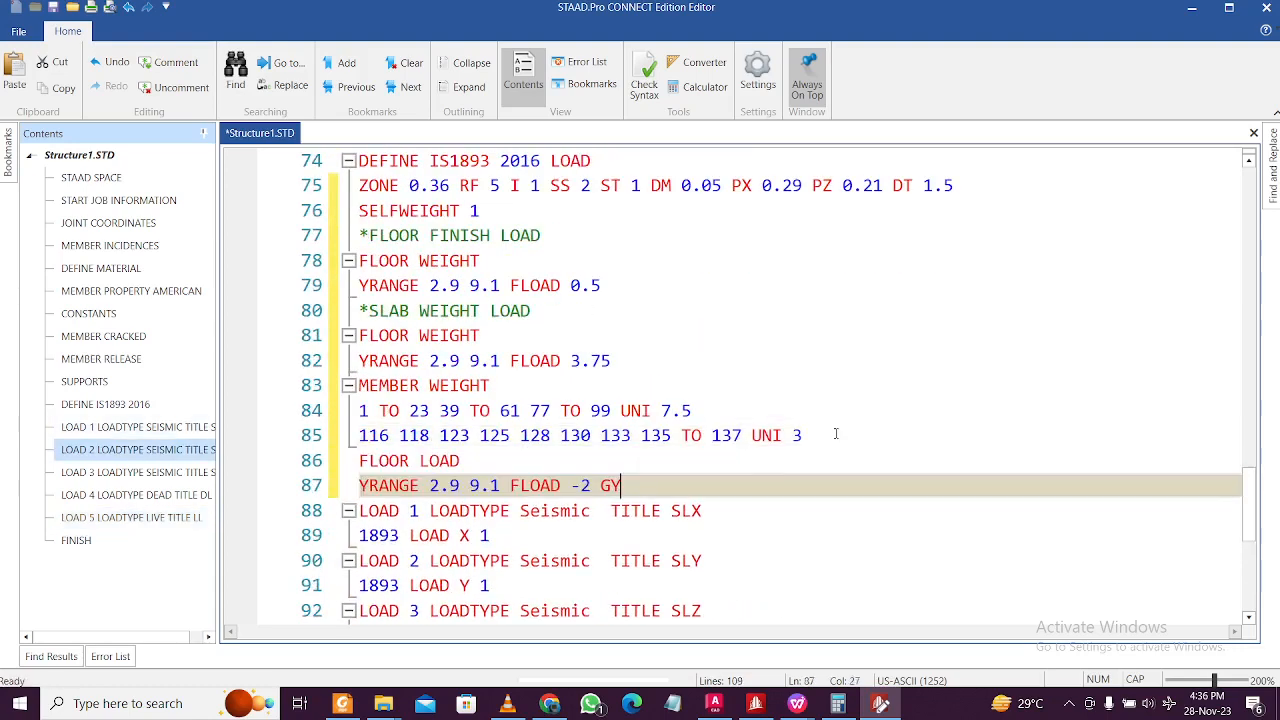
Step: Change the copied live load heading to FLOOR WEIGHT and set its FLOAD value to -0.5
{"action": "left_click", "coordinate": [423, 385]}
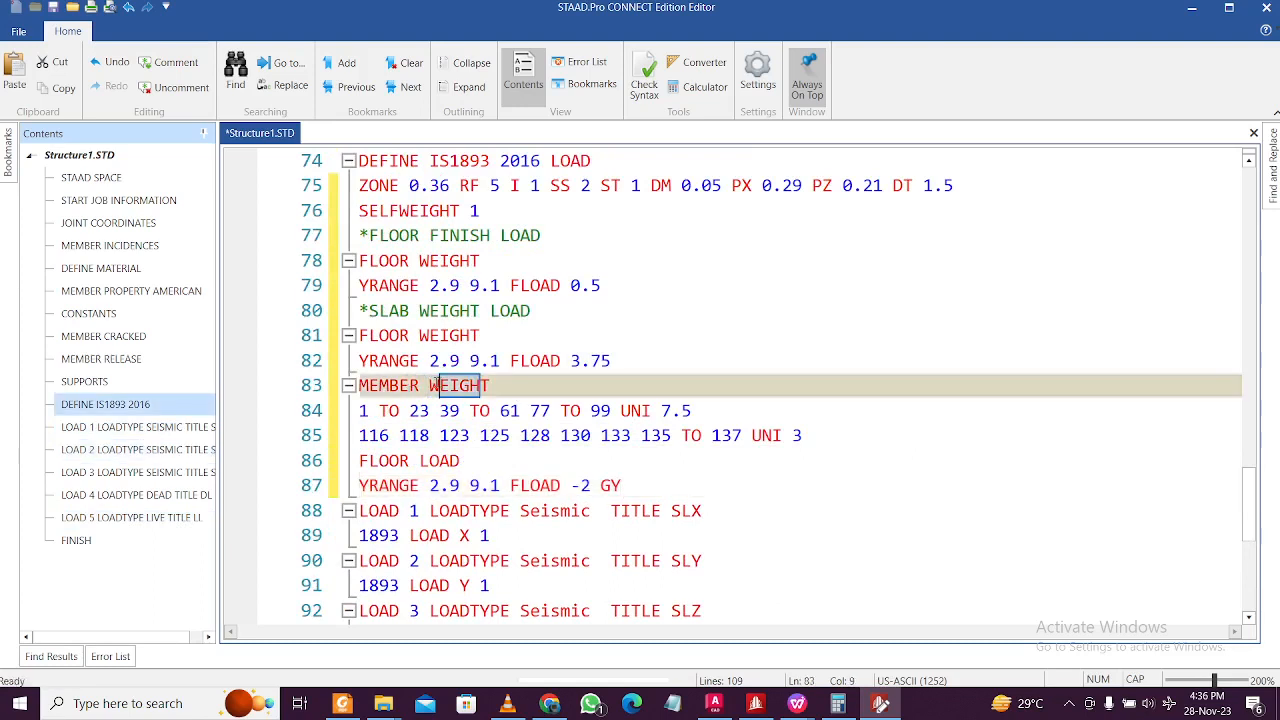
{"action": "left_click", "coordinate": [499, 383]}
{"action": "left_click_drag", "start_coordinate": [499, 383], "coordinate": [431, 387]}
{"action": "left_click_drag", "start_coordinate": [470, 458], "coordinate": [420, 461]}
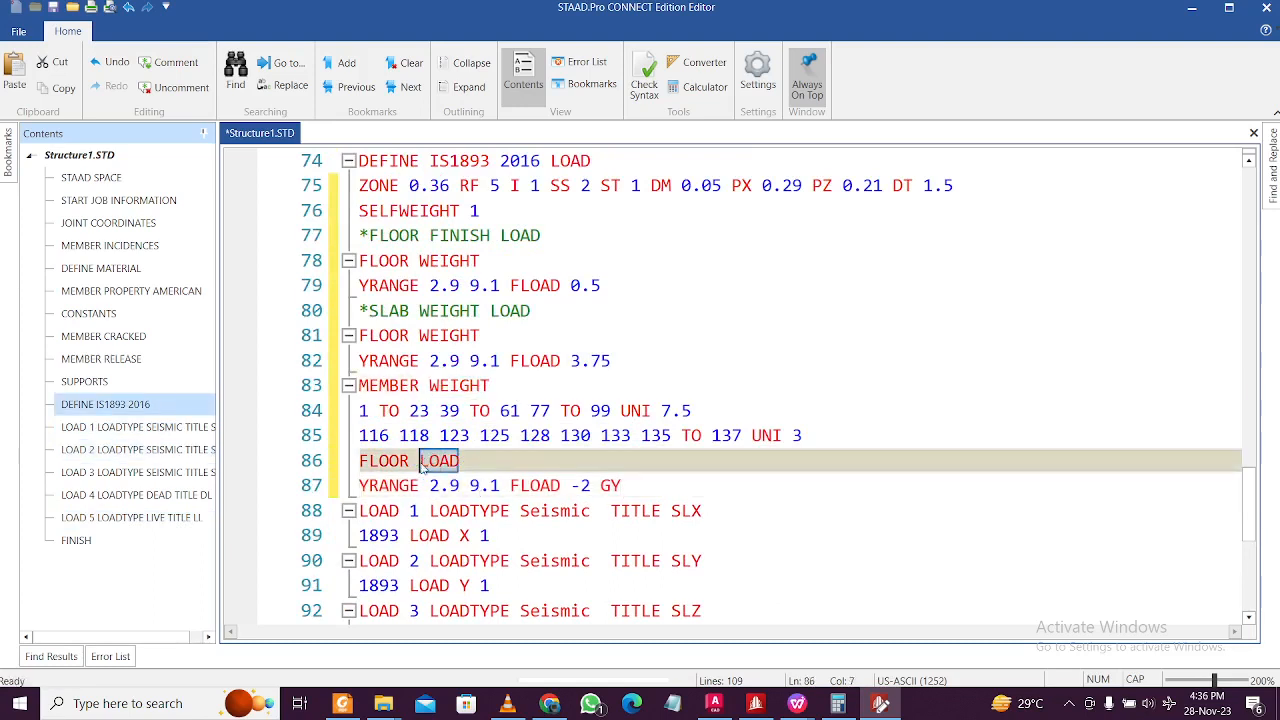
{"action": "type", "text": "WEIGHT"}
{"action": "left_click", "coordinate": [600, 510]}
{"action": "double_click", "coordinate": [584, 487]}
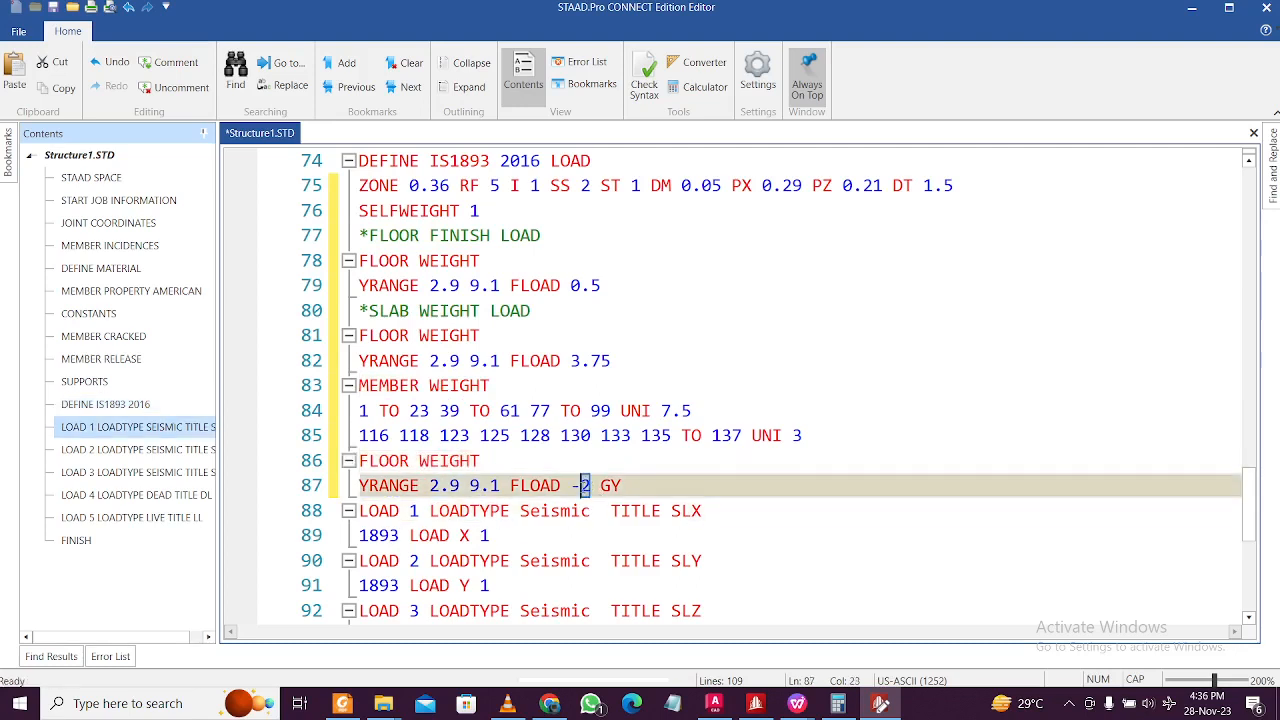
{"action": "type", "text": "0.5"}
{"action": "left_click", "coordinate": [653, 410]}
Step: Check the syntax of the command file, saving its changes, and close the editor
{"action": "left_click", "coordinate": [646, 72]}
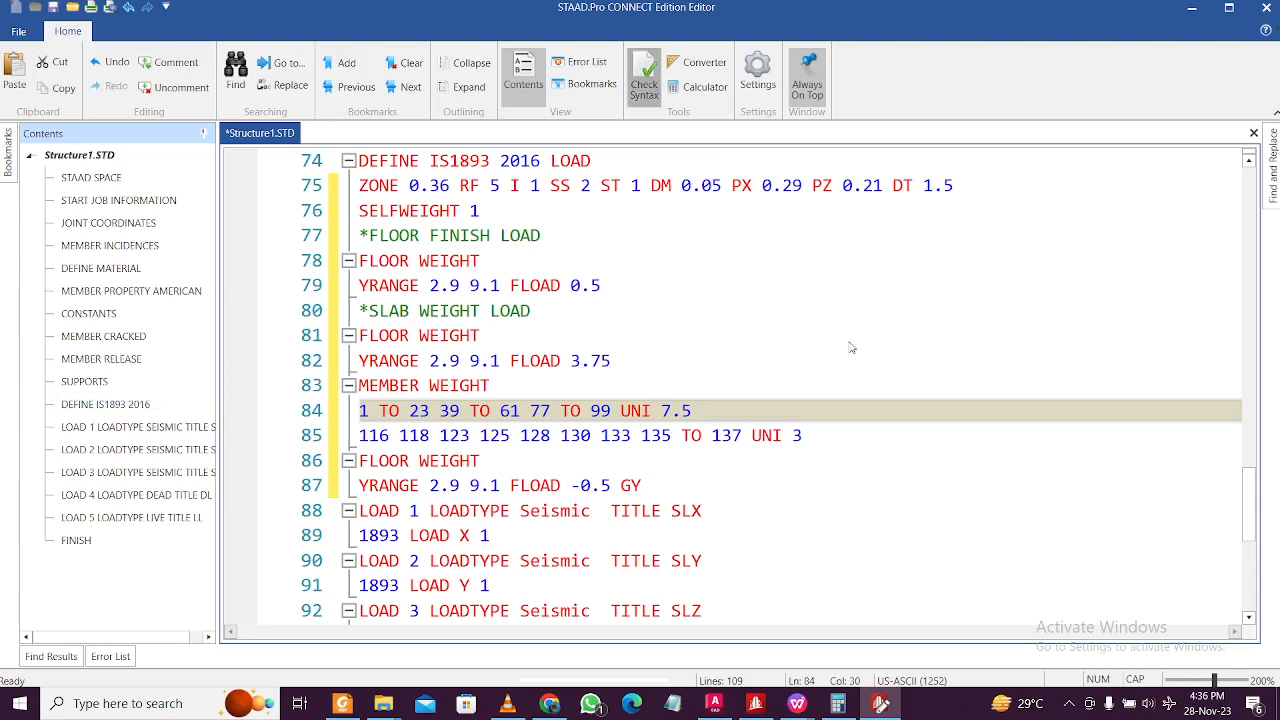
{"action": "left_click", "coordinate": [852, 330]}
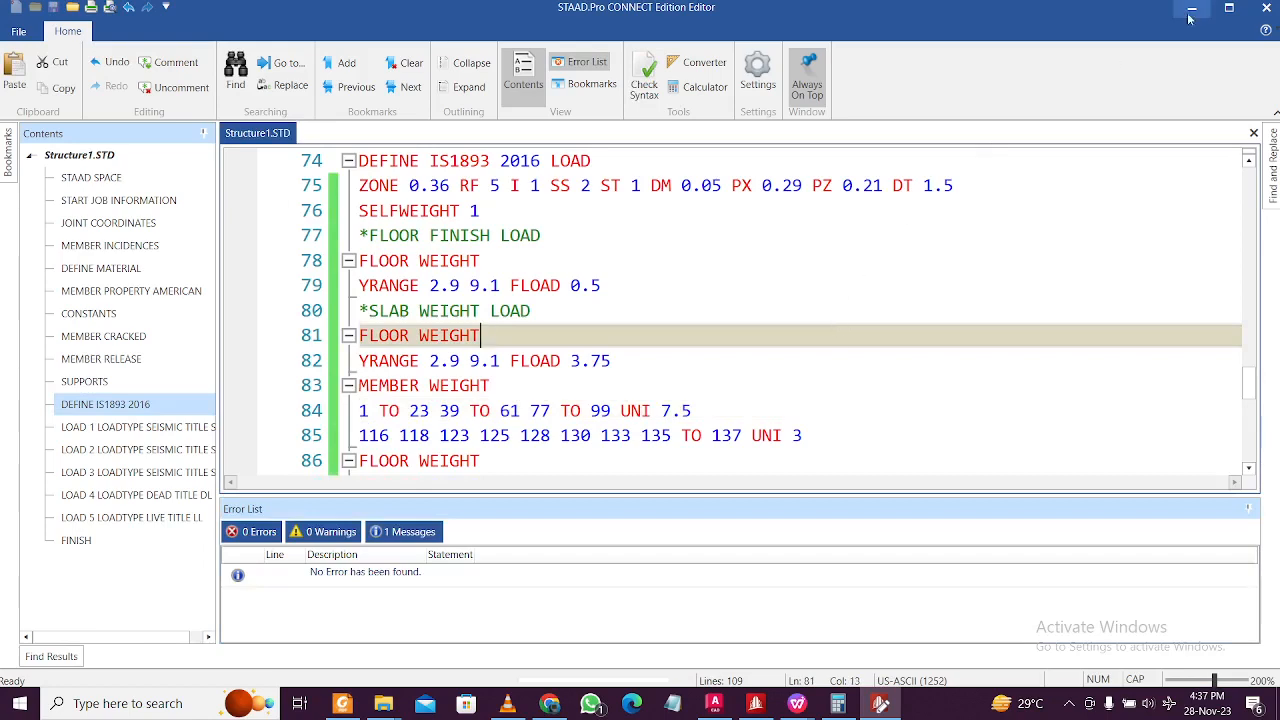
{"action": "left_click", "coordinate": [1267, 7]}
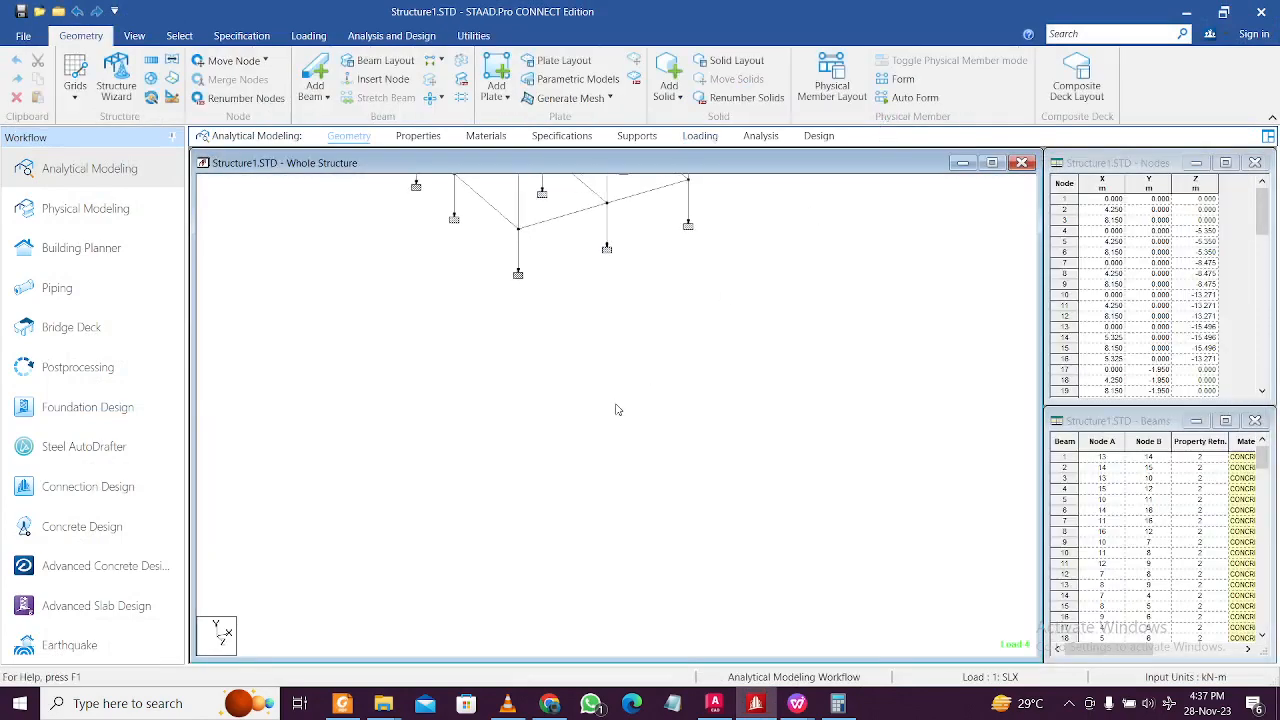
Step: Examine the load items listed under load cases SLX, SLY, SLZ, DL and LL in the loading definitions
{"action": "left_click", "coordinate": [700, 135]}
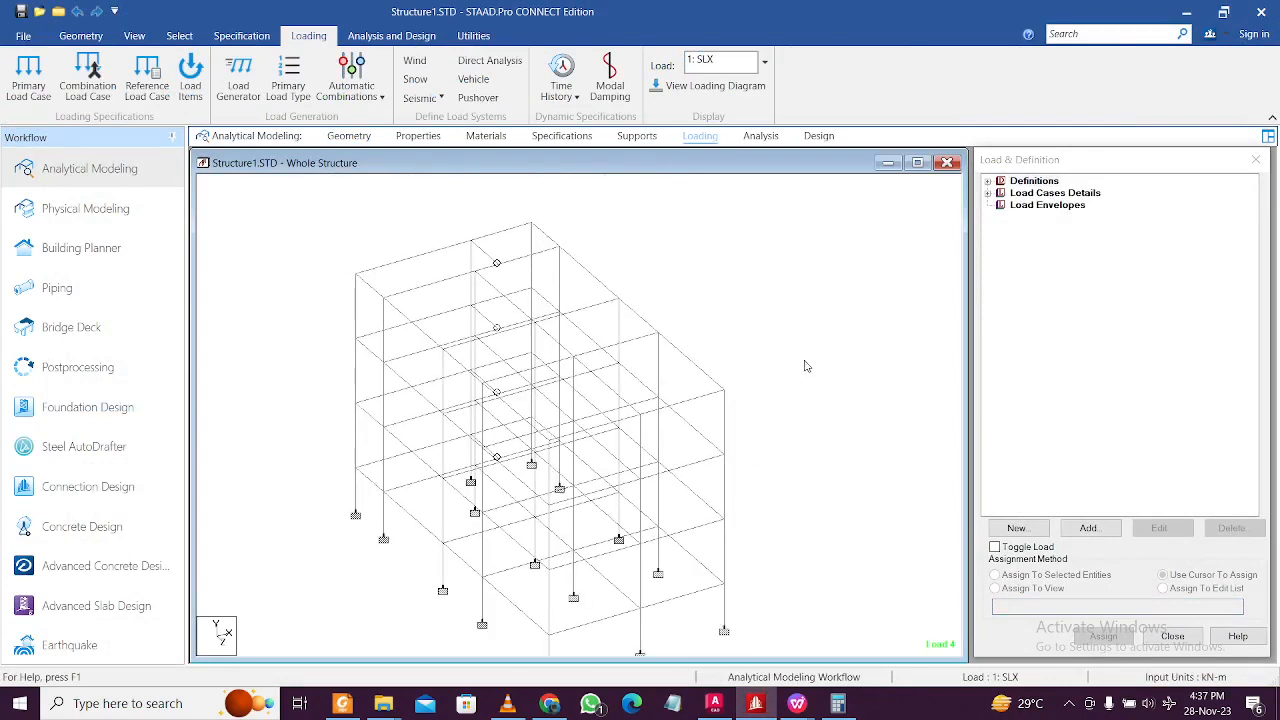
{"action": "left_click", "coordinate": [986, 186]}
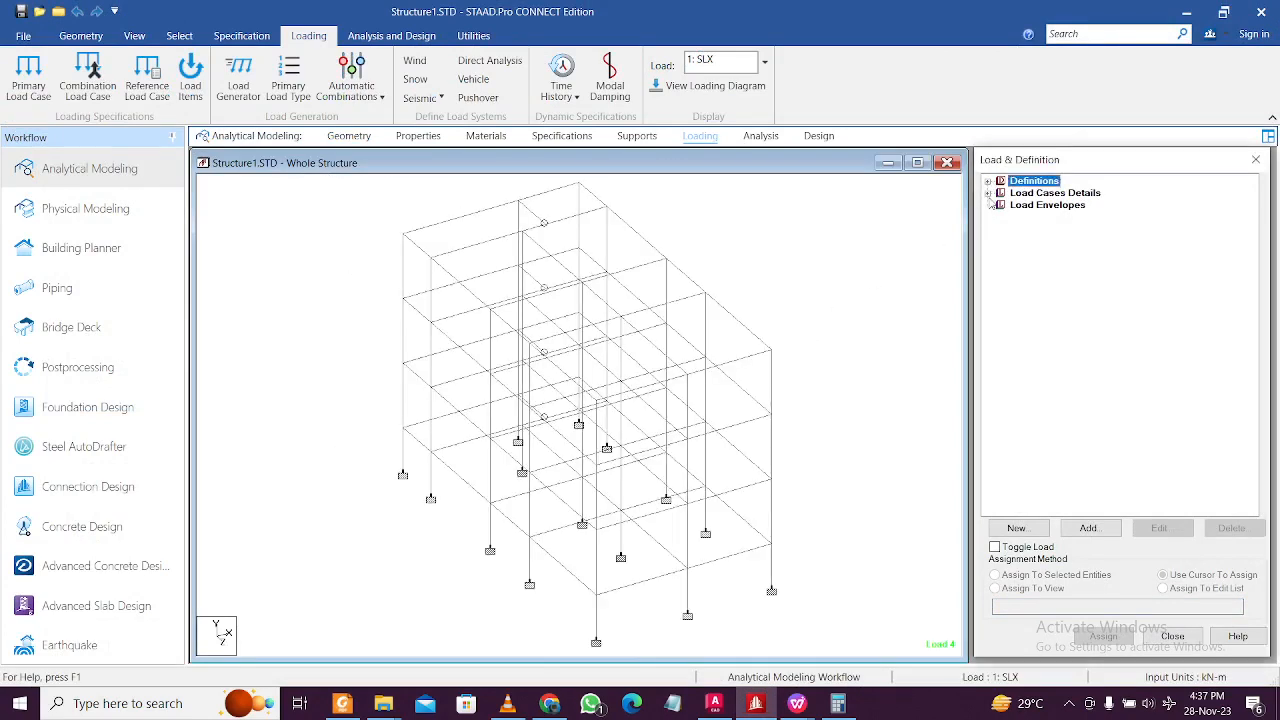
{"action": "left_click", "coordinate": [988, 193]}
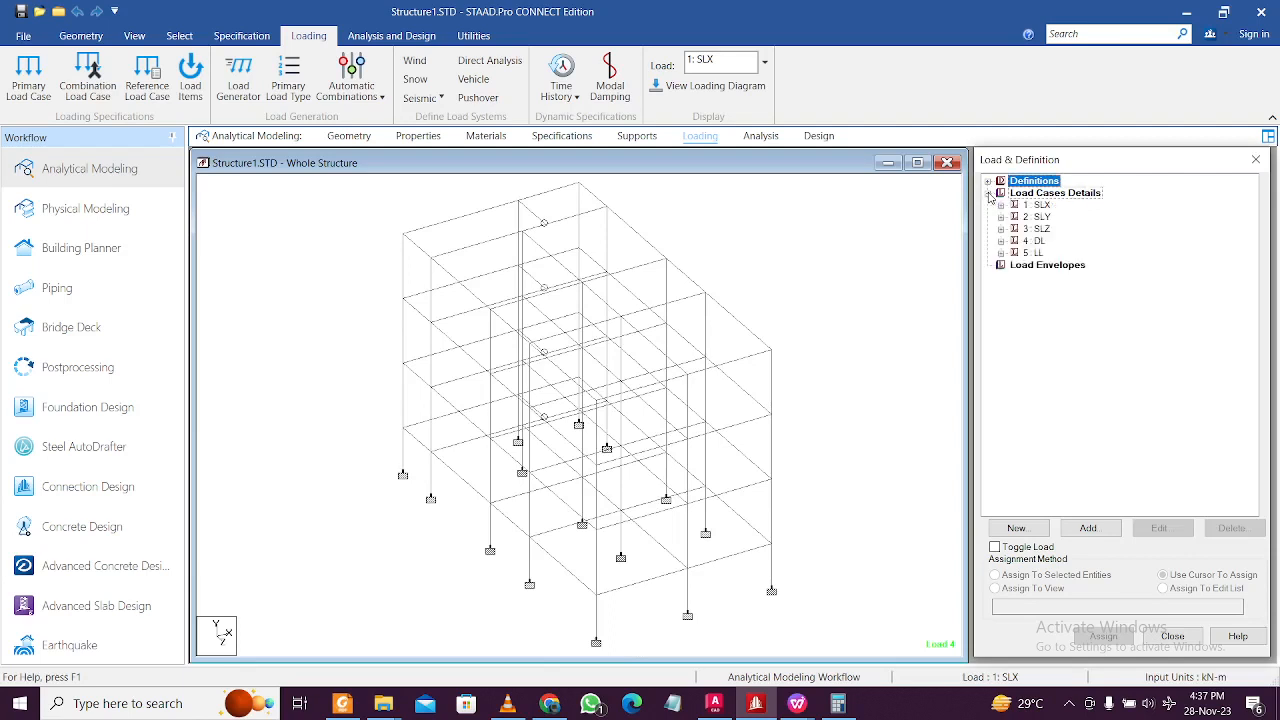
{"action": "left_click", "coordinate": [1002, 254]}
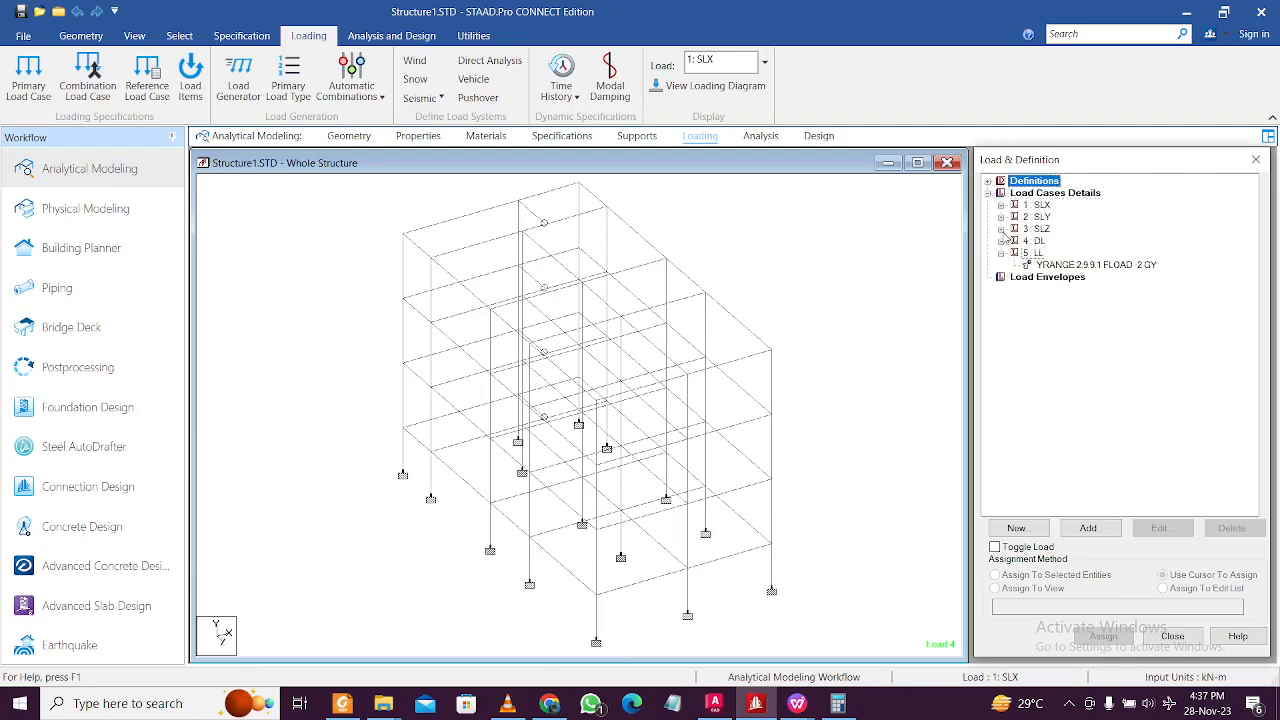
{"action": "left_click", "coordinate": [1001, 217]}
{"action": "left_click", "coordinate": [1001, 241]}
{"action": "double_click", "coordinate": [1040, 241]}
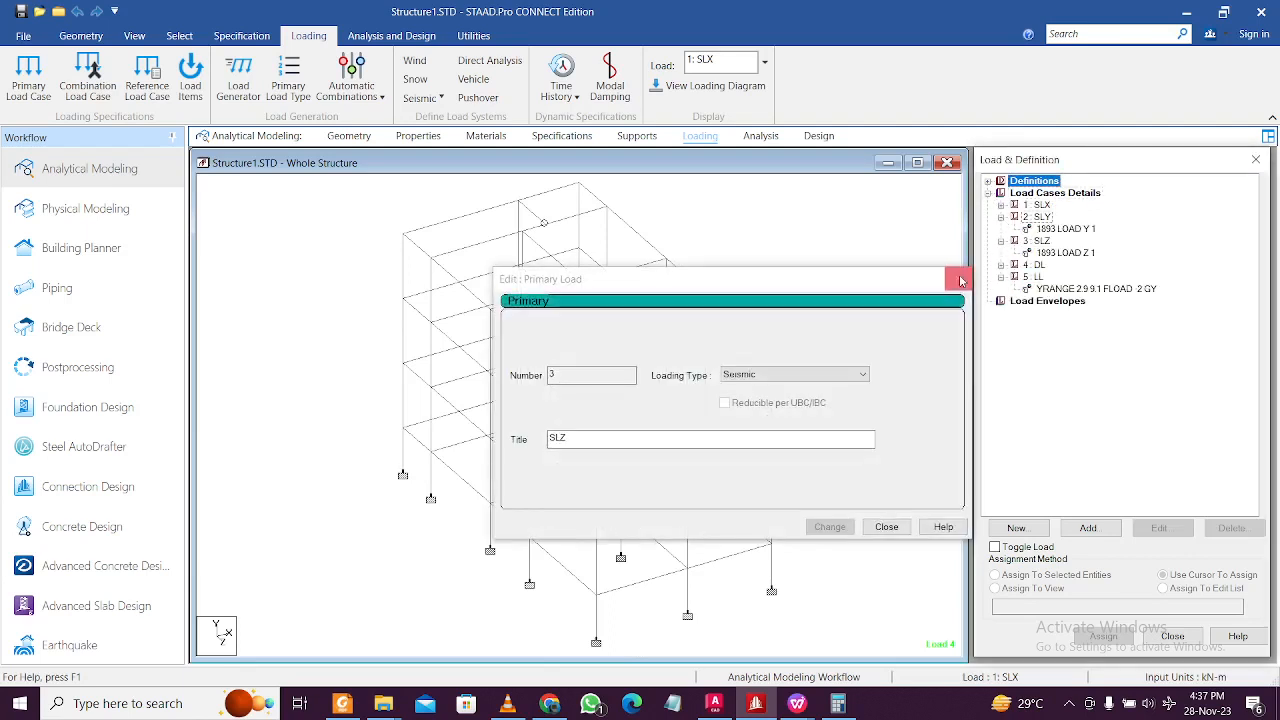
{"action": "left_click", "coordinate": [960, 280]}
{"action": "left_click", "coordinate": [1001, 205]}
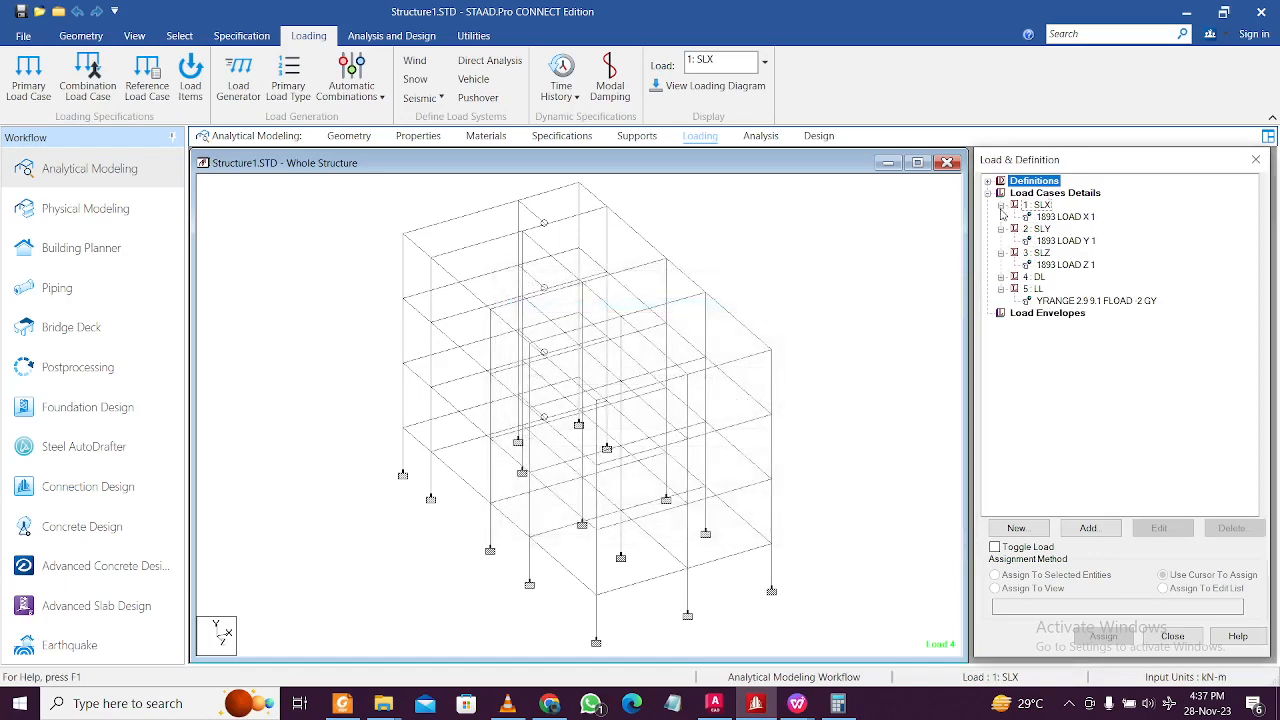
{"action": "left_click", "coordinate": [1001, 229]}
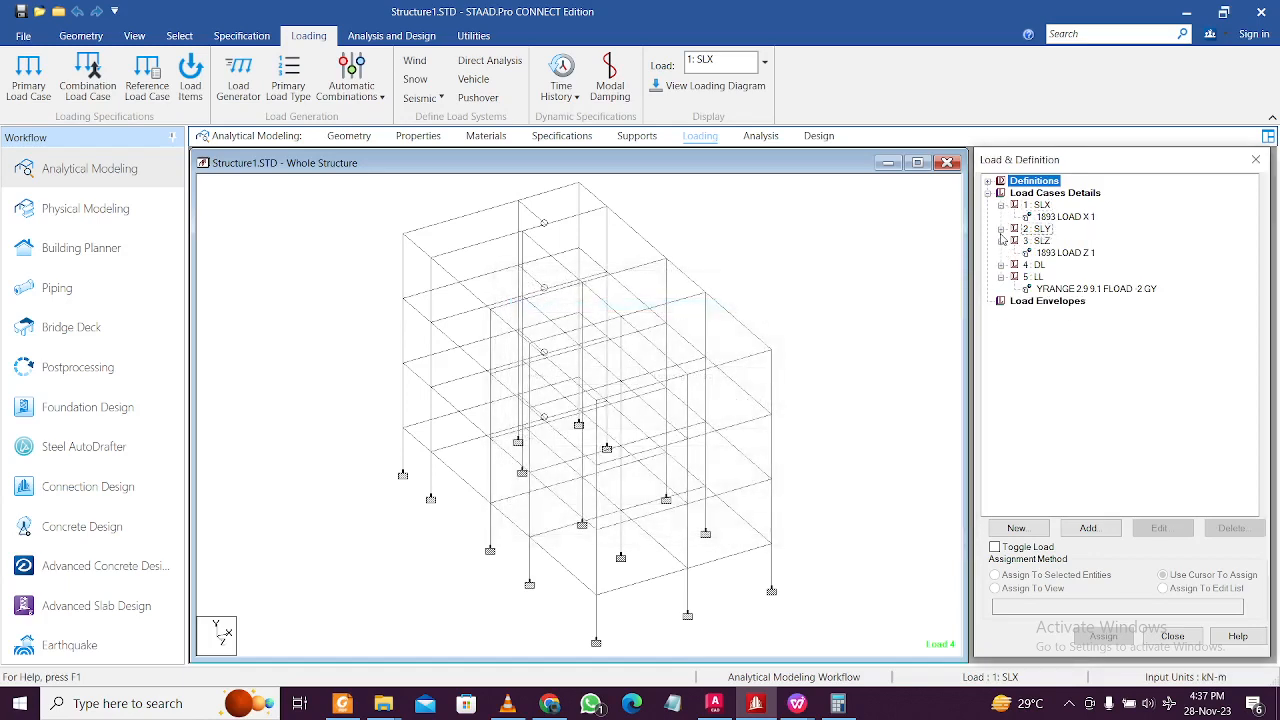
{"action": "double_click", "coordinate": [1004, 242]}
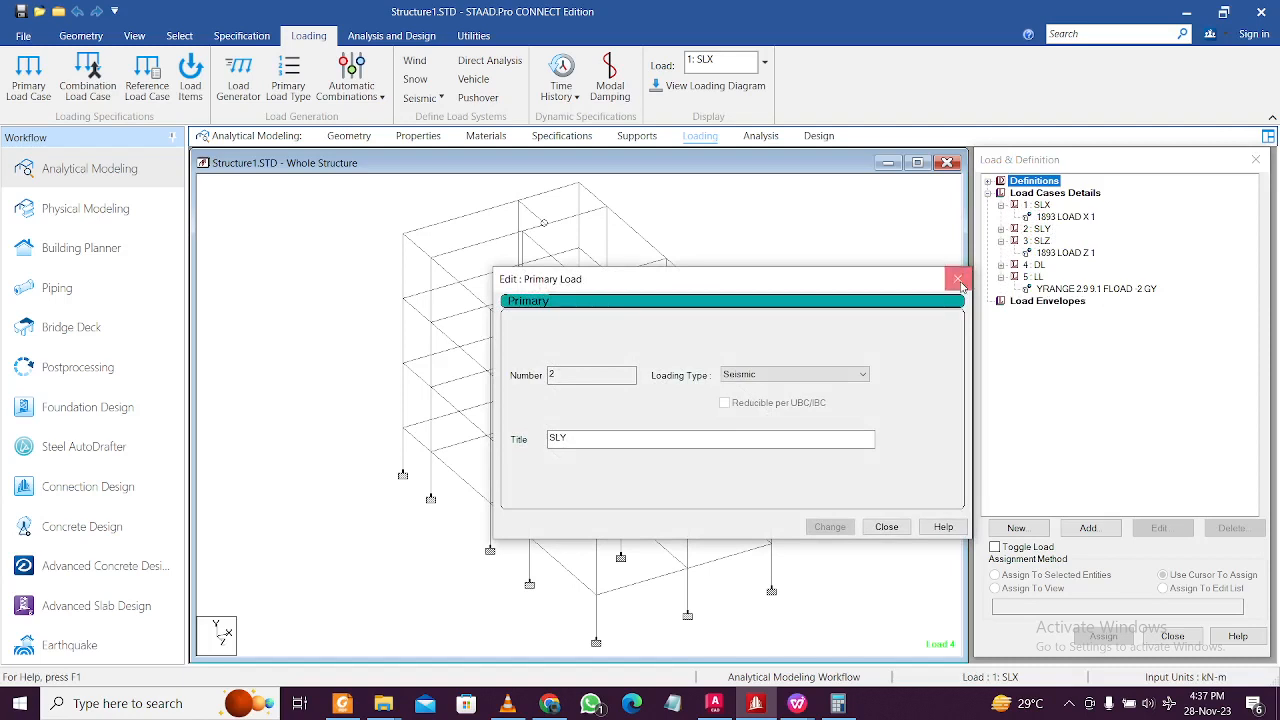
{"action": "left_click", "coordinate": [960, 266]}
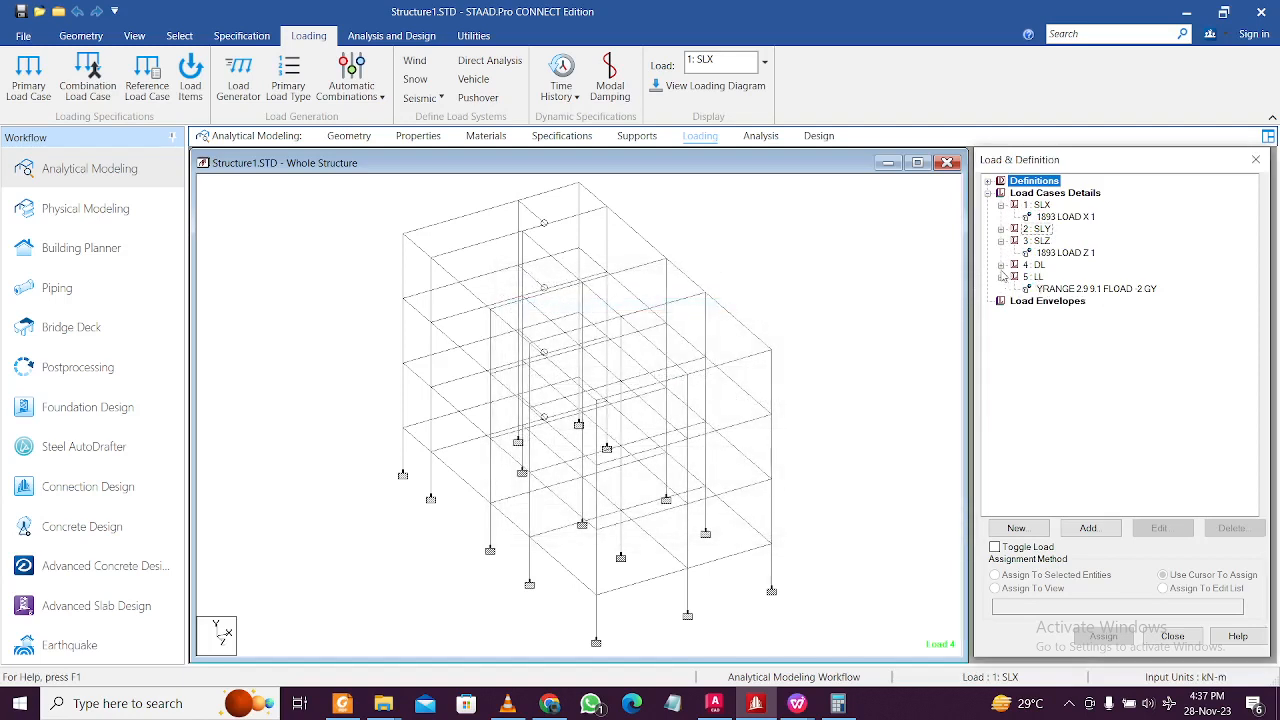
{"action": "left_click", "coordinate": [1001, 265]}
{"action": "left_click", "coordinate": [1001, 241]}
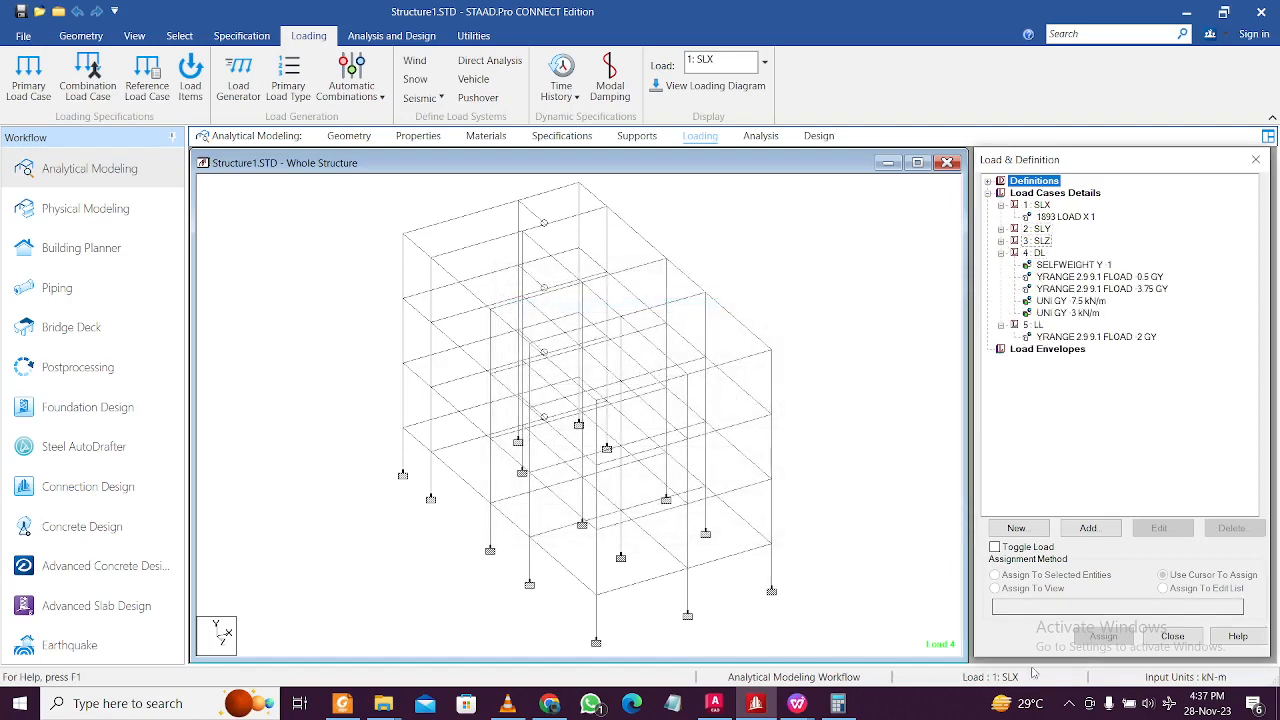
{"action": "left_click", "coordinate": [1070, 703]}
{"action": "left_click", "coordinate": [1072, 704]}
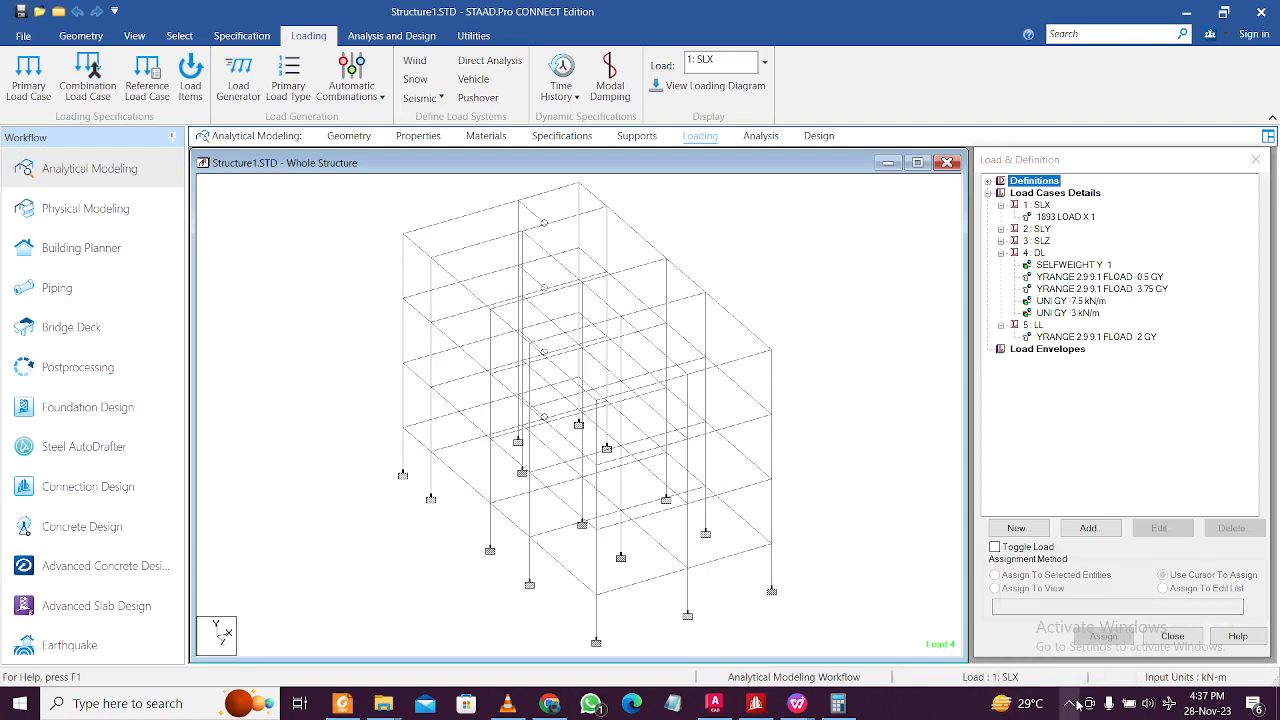
{"action": "left_click", "coordinate": [1072, 704]}
{"action": "left_click", "coordinate": [1072, 704]}
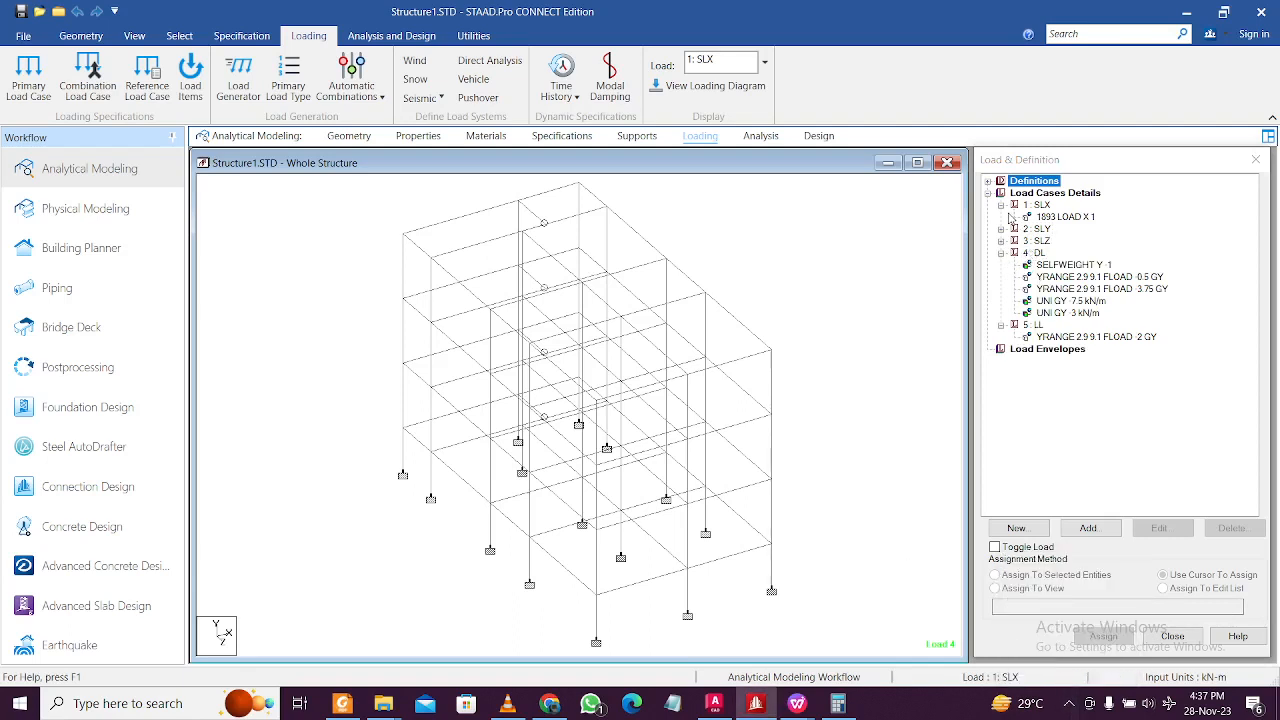
{"action": "left_click", "coordinate": [1072, 704]}
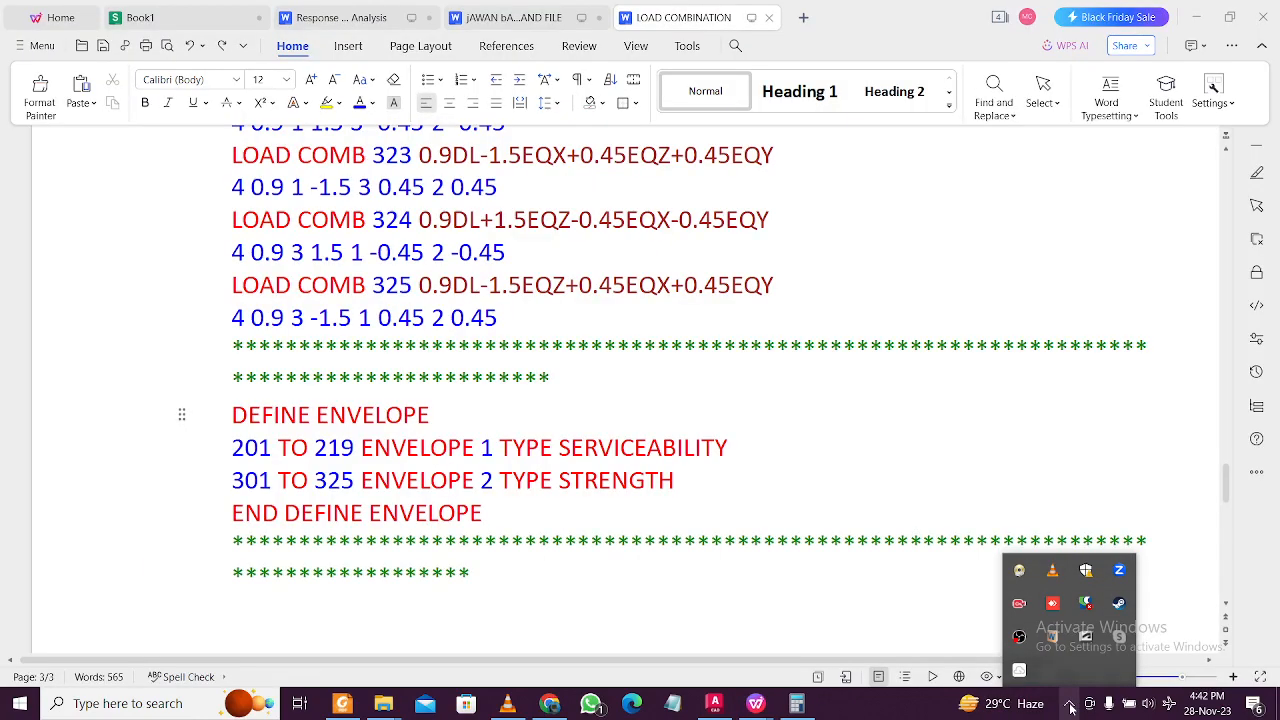
Step: Copy the whole text of the LOAD COMBINATION document, from the service load combinations through the envelope definitions and closing asterisk line
{"action": "left_click", "coordinate": [820, 506]}
{"action": "scroll", "coordinate": [815, 502], "scroll_direction": "up", "scroll_amount": 6}
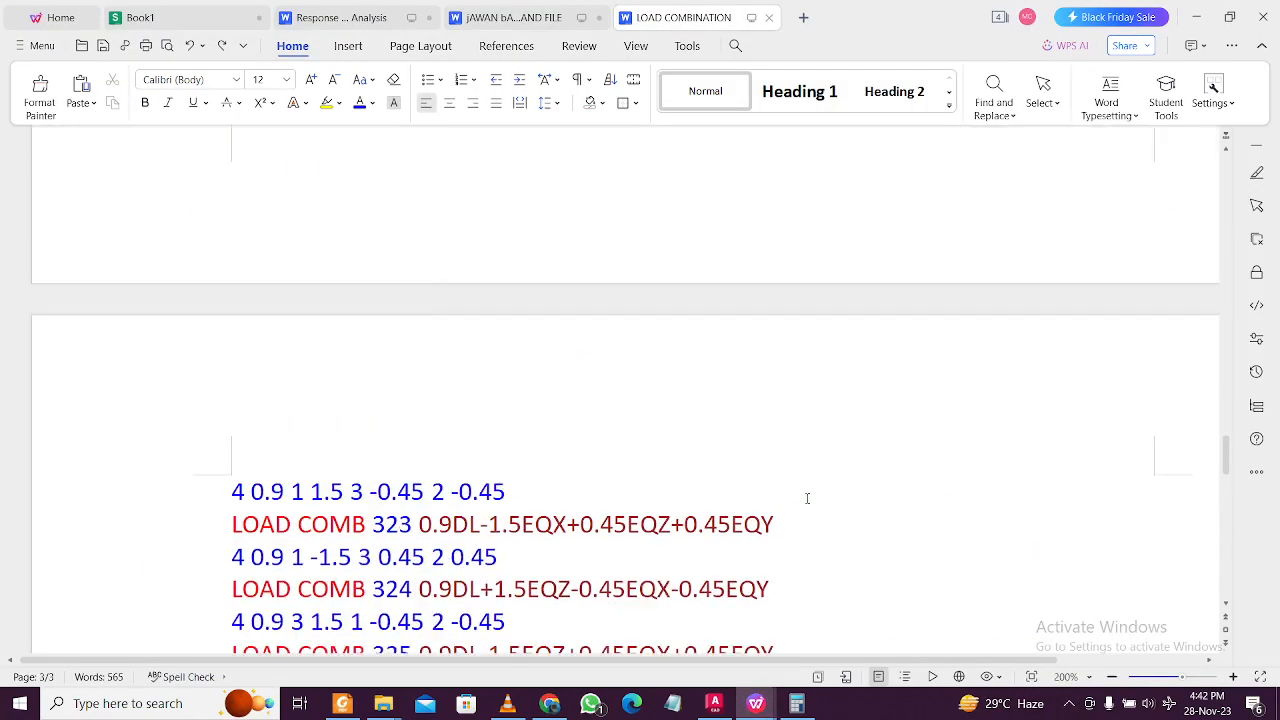
{"action": "scroll", "coordinate": [807, 498], "scroll_direction": "down", "scroll_amount": 5}
{"action": "scroll", "coordinate": [485, 466], "scroll_direction": "up", "scroll_amount": 11}
{"action": "left_click_drag", "start_coordinate": [494, 480], "coordinate": [509, 455]}
{"action": "scroll", "coordinate": [509, 455], "scroll_direction": "up", "scroll_amount": 9}
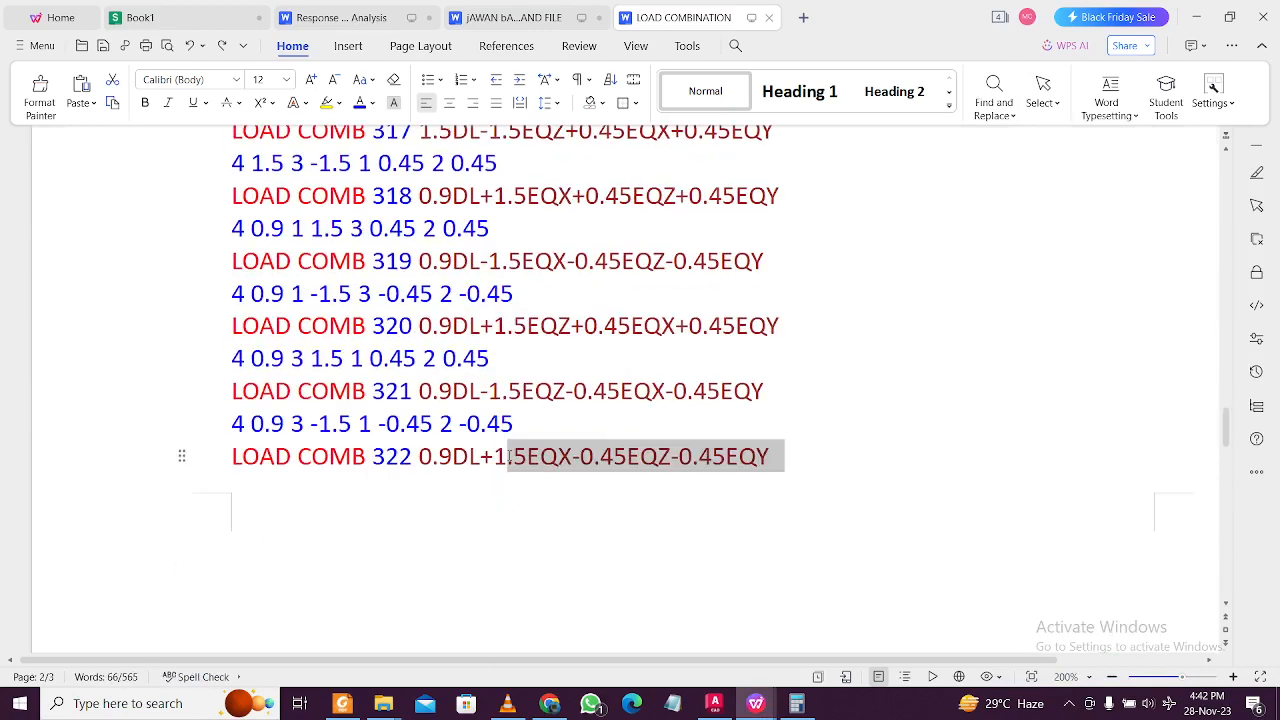
{"action": "scroll", "coordinate": [509, 455], "scroll_direction": "up", "scroll_amount": 5}
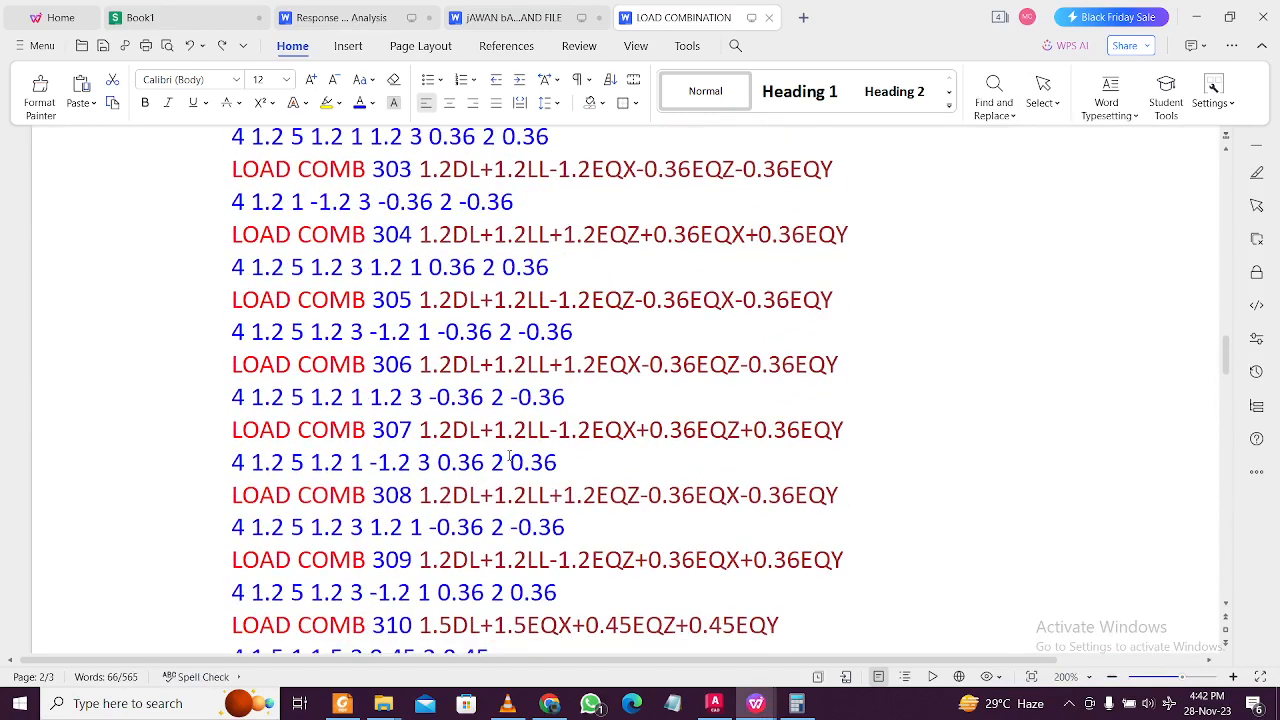
{"action": "left_click_drag", "start_coordinate": [509, 455], "coordinate": [257, 342]}
{"action": "scroll", "coordinate": [431, 421], "scroll_direction": "up", "scroll_amount": 6}
{"action": "scroll", "coordinate": [431, 416], "scroll_direction": "up", "scroll_amount": 8}
{"action": "scroll", "coordinate": [409, 408], "scroll_direction": "up", "scroll_amount": 7}
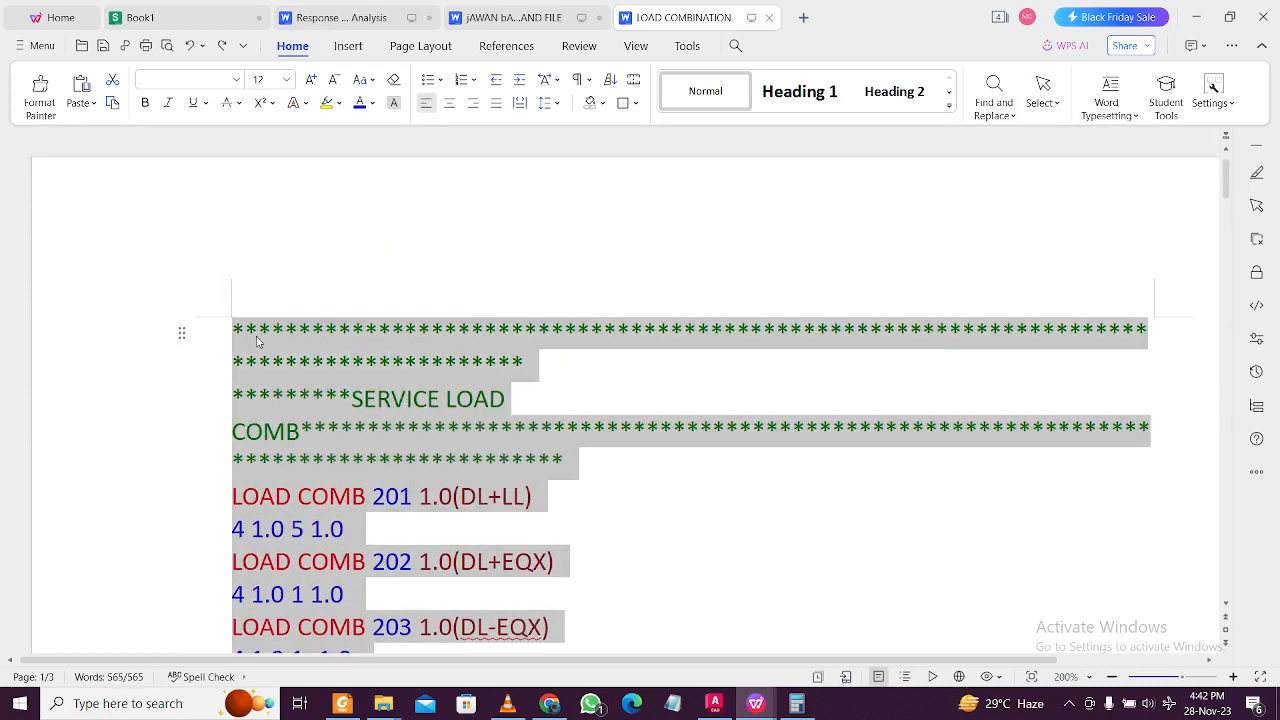
{"action": "scroll", "coordinate": [498, 508], "scroll_direction": "down", "scroll_amount": 15}
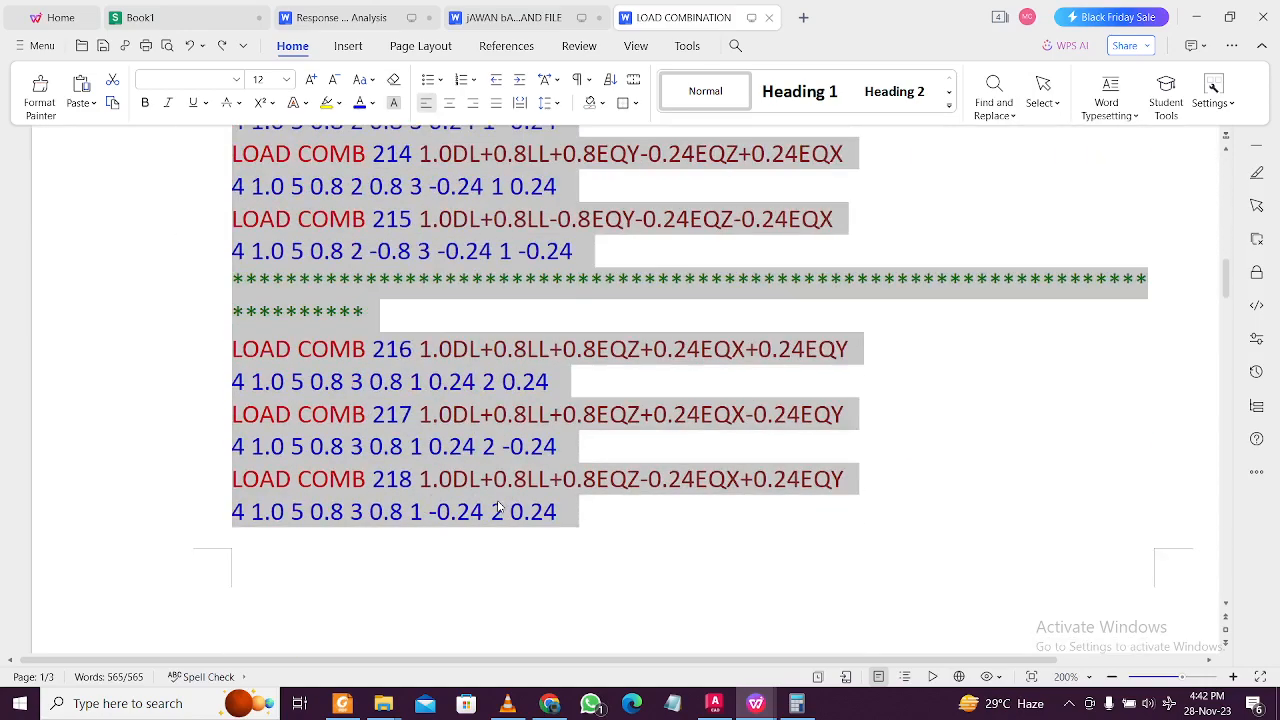
{"action": "scroll", "coordinate": [498, 508], "scroll_direction": "down", "scroll_amount": 20}
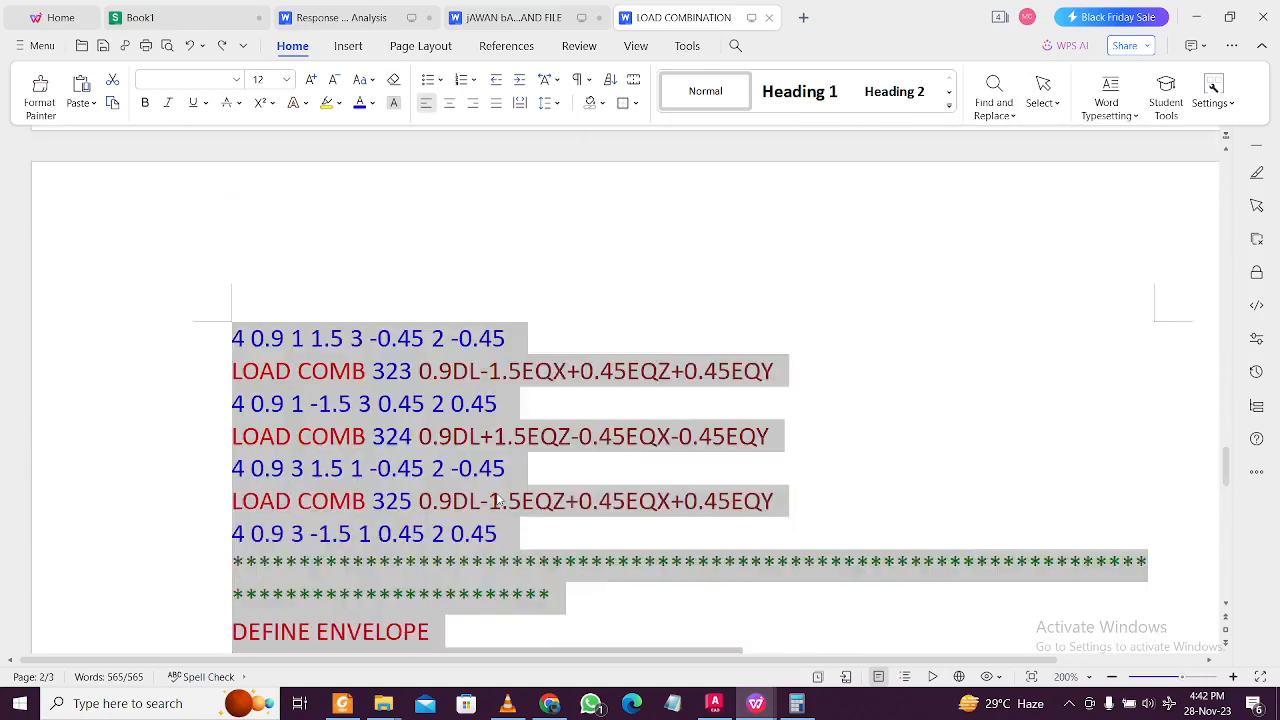
{"action": "scroll", "coordinate": [497, 503], "scroll_direction": "down", "scroll_amount": 5}
{"action": "mouse_move", "coordinate": [759, 708]}
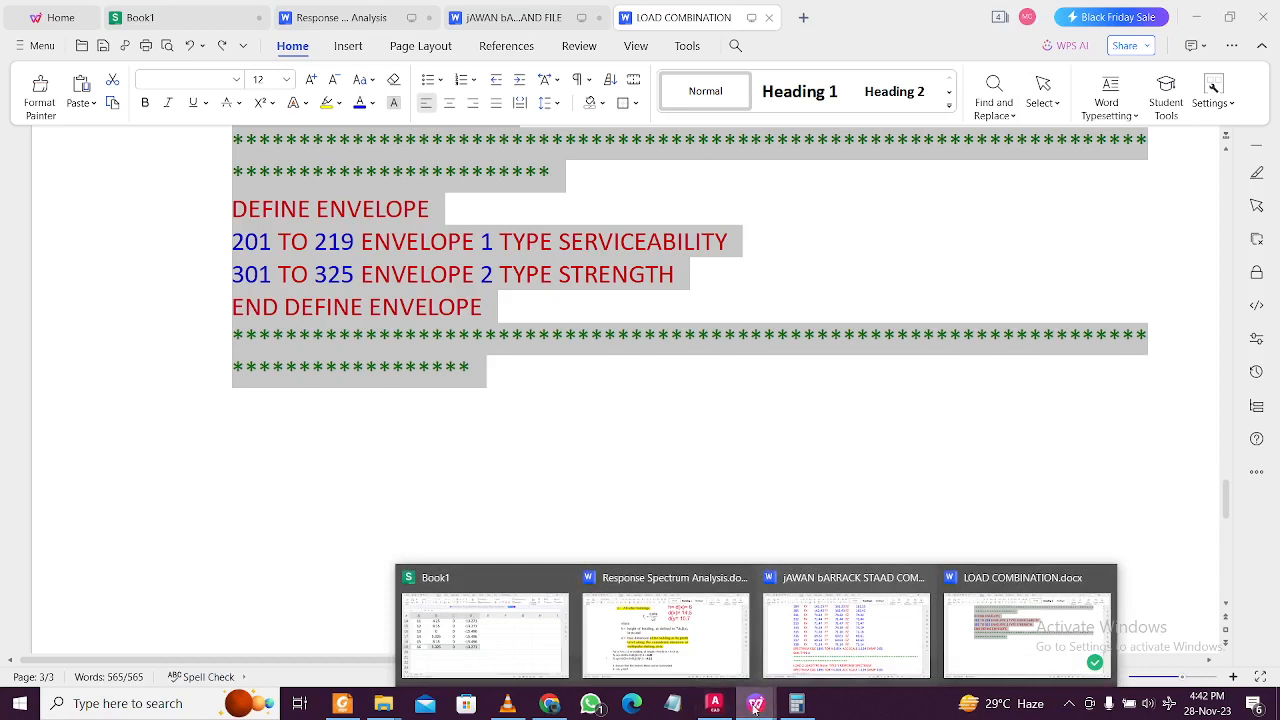
{"action": "right_click", "coordinate": [405, 298]}
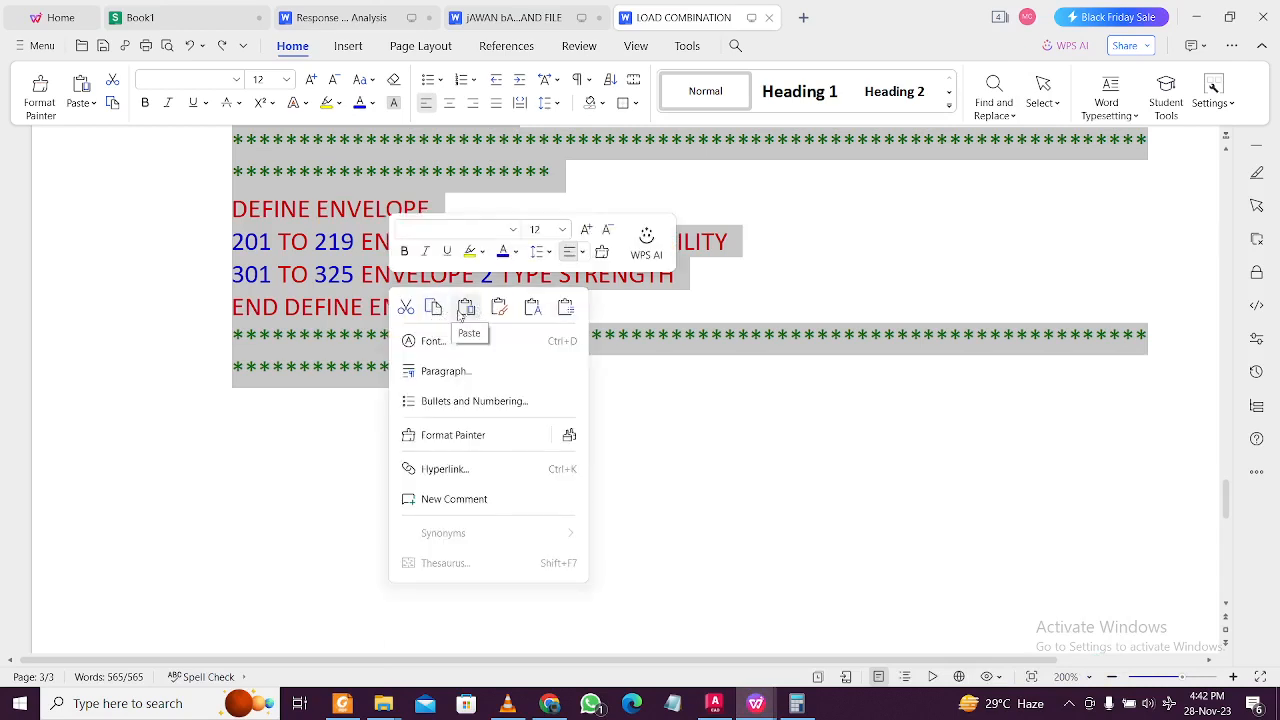
{"action": "left_click", "coordinate": [433, 306]}
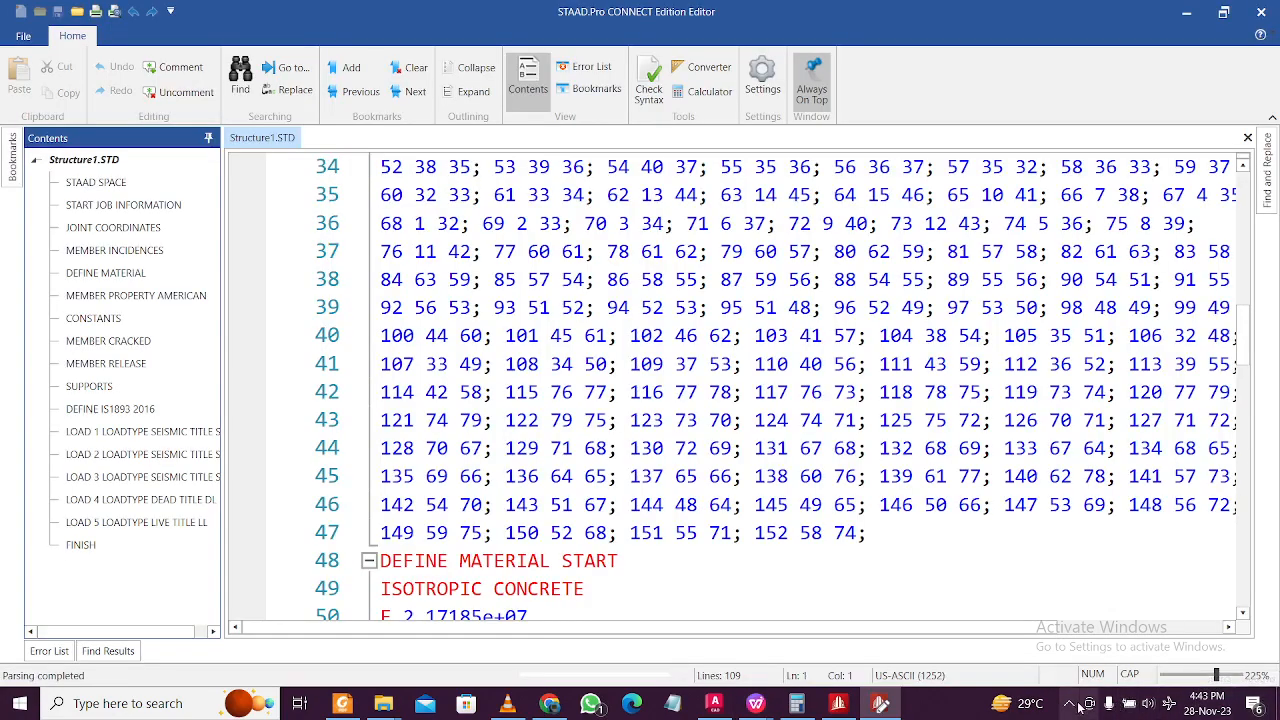
{"action": "left_click", "coordinate": [1069, 703]}
{"action": "left_click", "coordinate": [1069, 703]}
Step: Paste the copied load combinations and envelope definitions on a new line after load case LL's YRANGE line, before FINISH
{"action": "scroll", "coordinate": [860, 463], "scroll_direction": "down", "scroll_amount": 20}
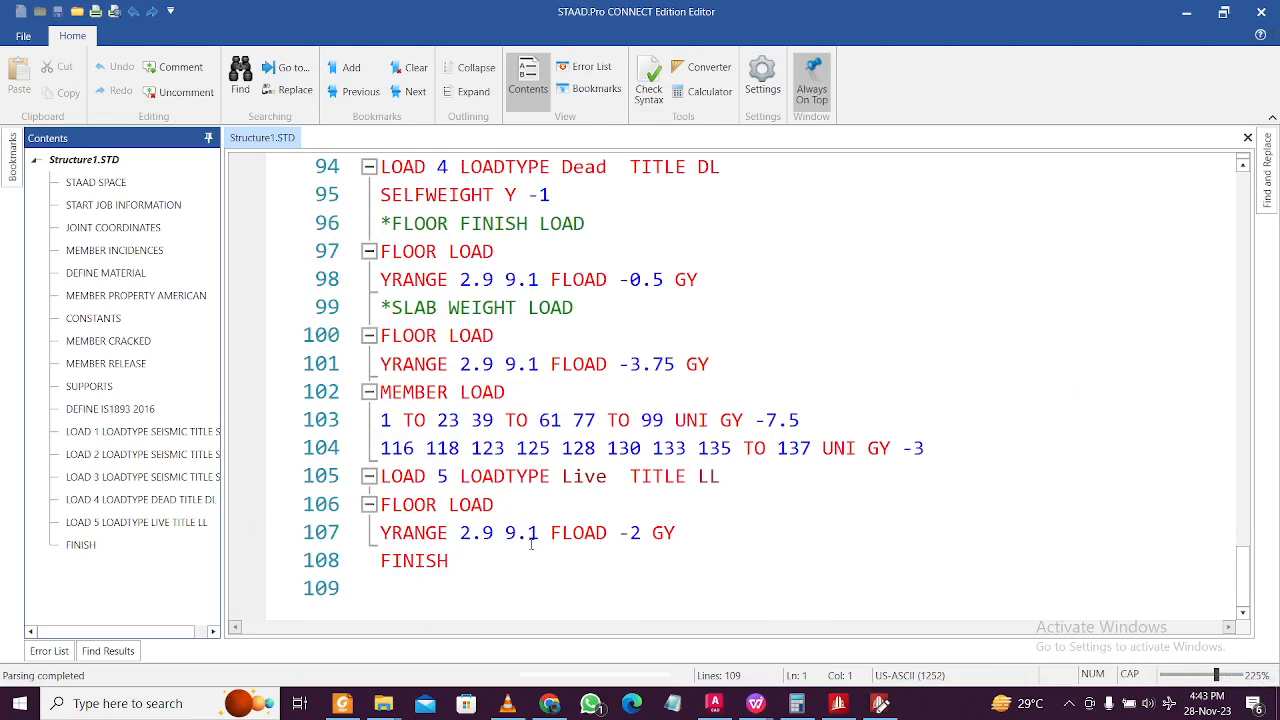
{"action": "left_click", "coordinate": [677, 532]}
{"action": "scroll", "coordinate": [575, 362], "scroll_direction": "up", "scroll_amount": 3}
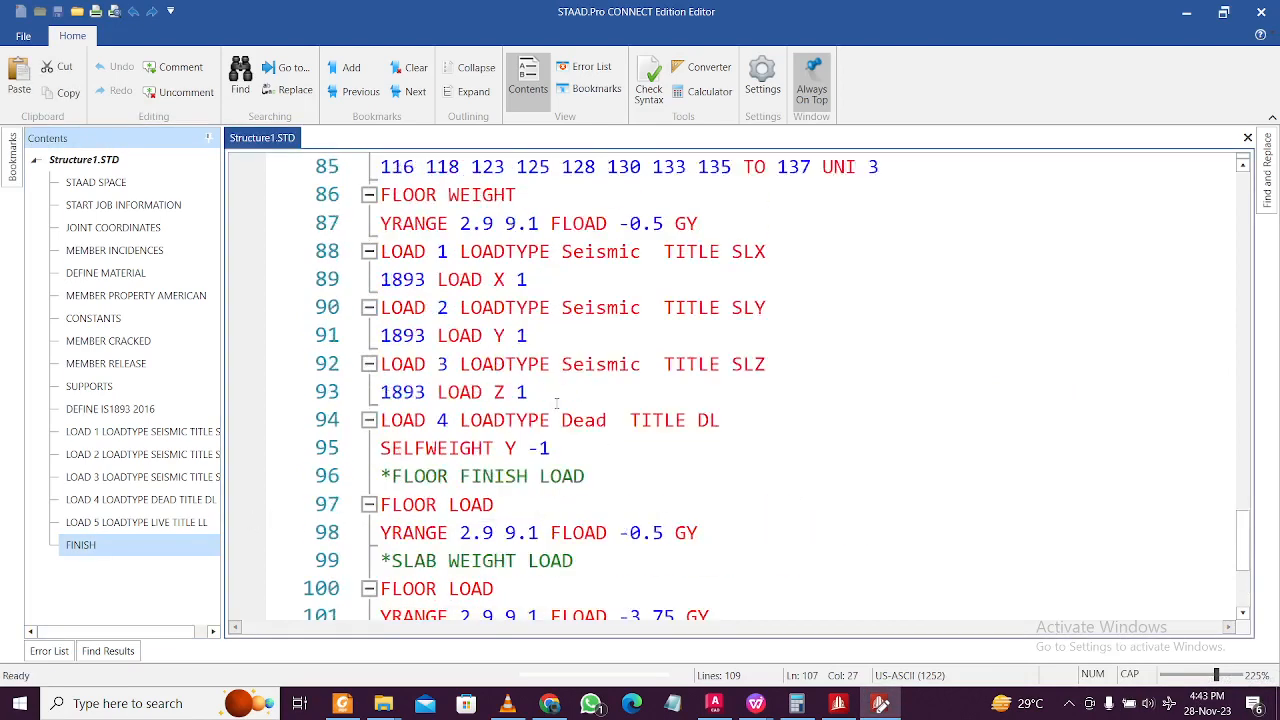
{"action": "scroll", "coordinate": [557, 403], "scroll_direction": "down", "scroll_amount": 3}
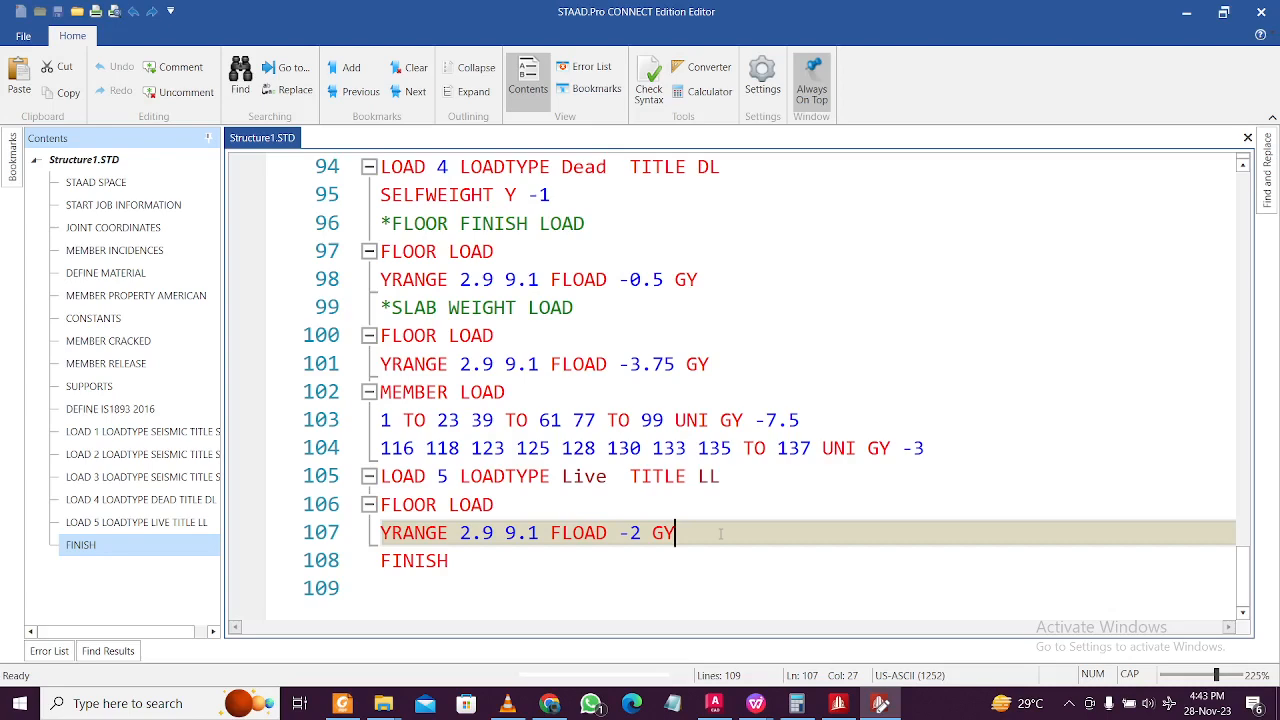
{"action": "key", "text": "Return"}
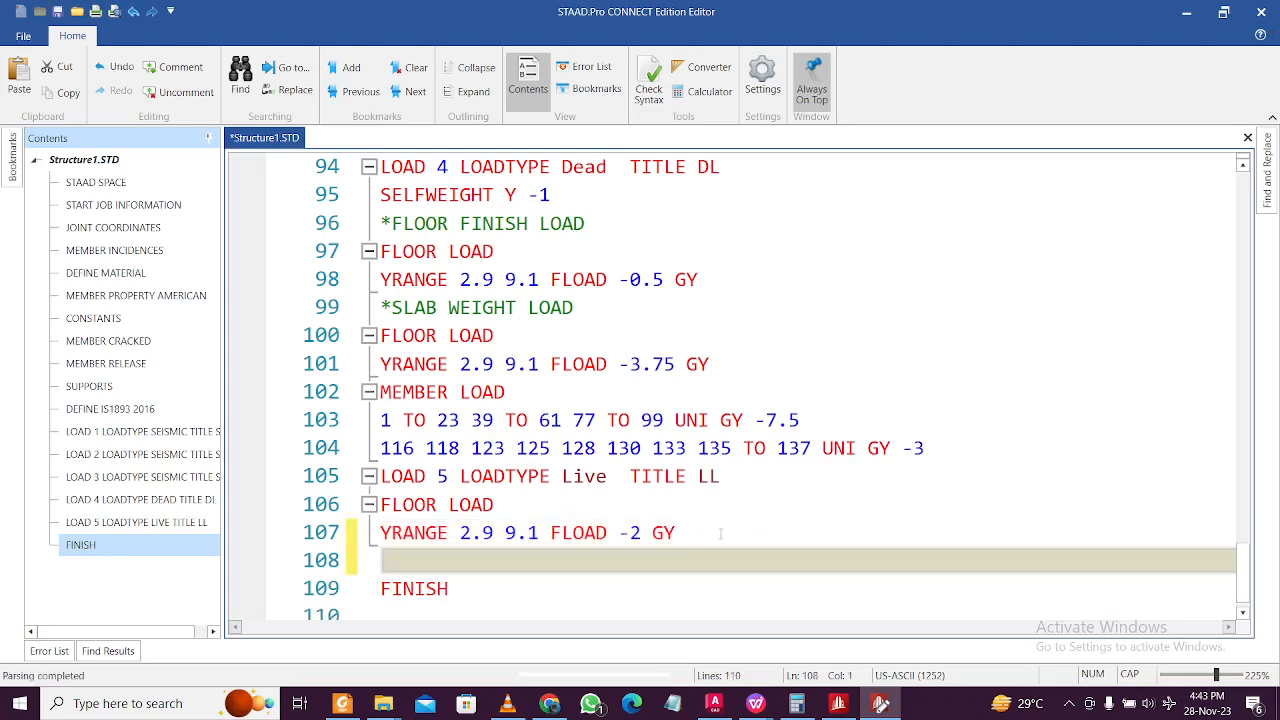
{"action": "key", "text": "ctrl+v"}
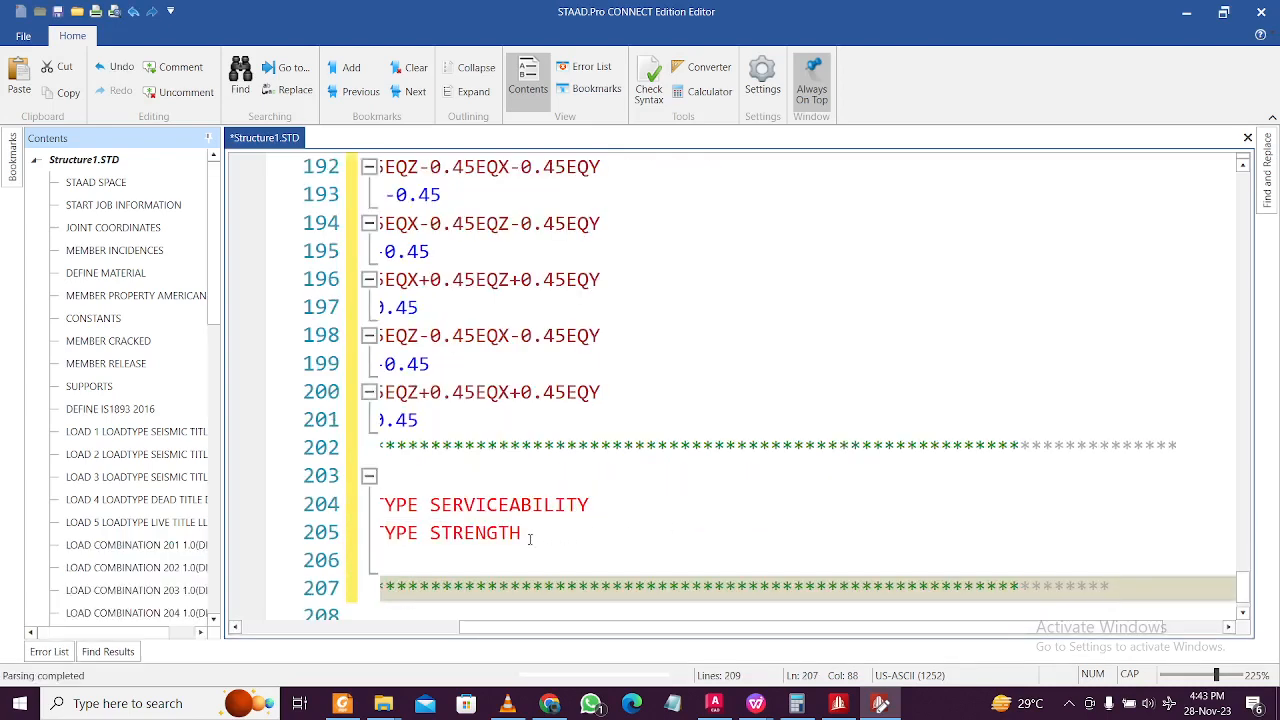
Step: Check the syntax of the command file with the added load combinations, saving it, and close the editor
{"action": "scroll", "coordinate": [464, 528], "scroll_direction": "down", "scroll_amount": 1}
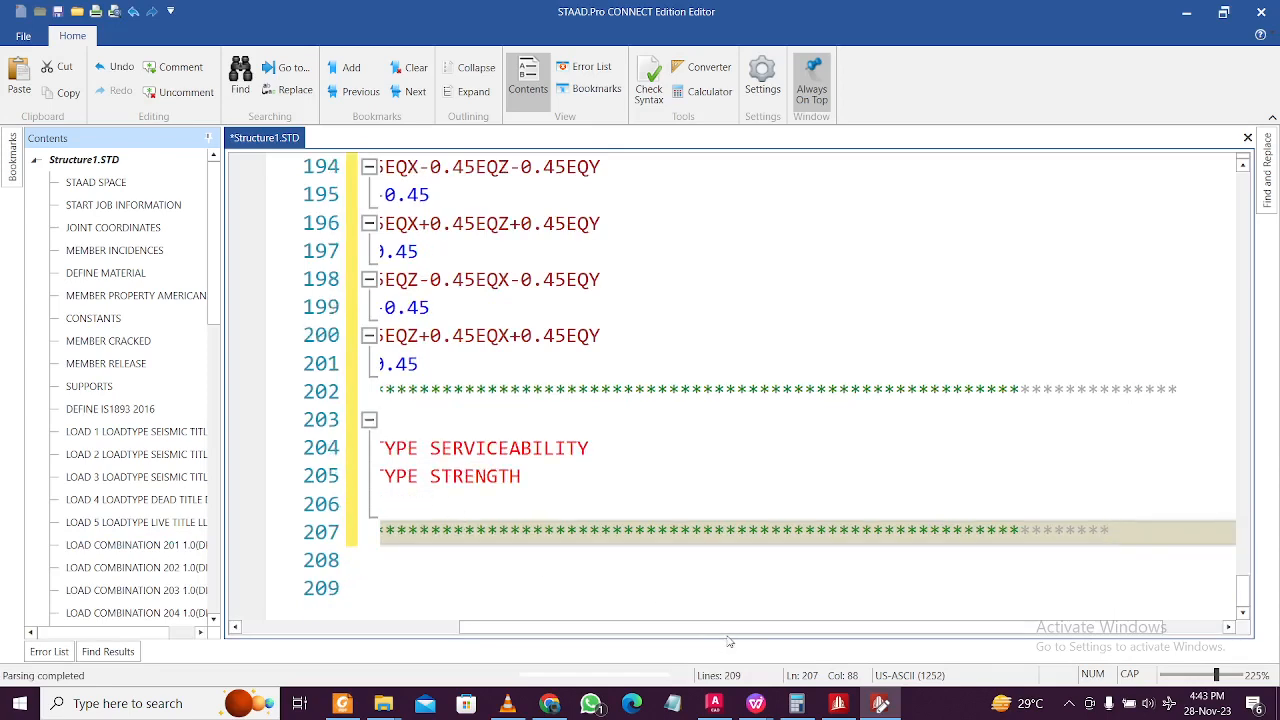
{"action": "left_click_drag", "start_coordinate": [718, 629], "coordinate": [460, 634]}
{"action": "scroll", "coordinate": [810, 527], "scroll_direction": "up", "scroll_amount": 19}
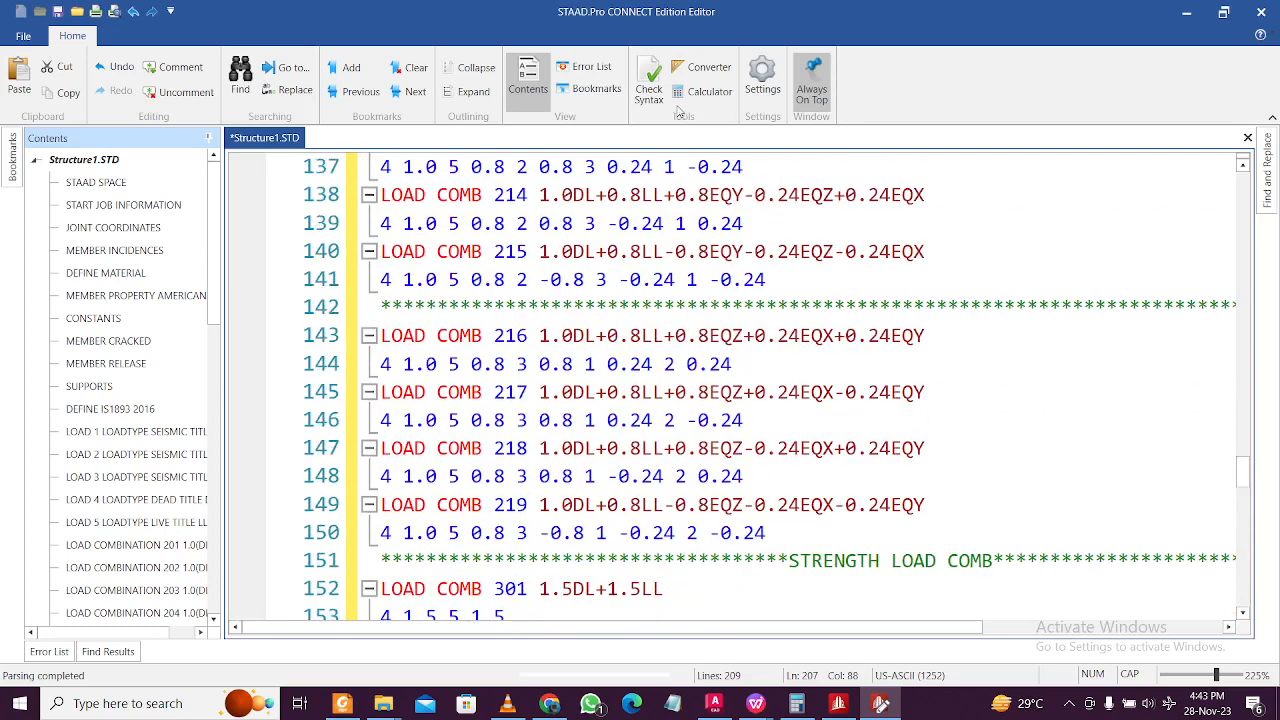
{"action": "left_click", "coordinate": [648, 78]}
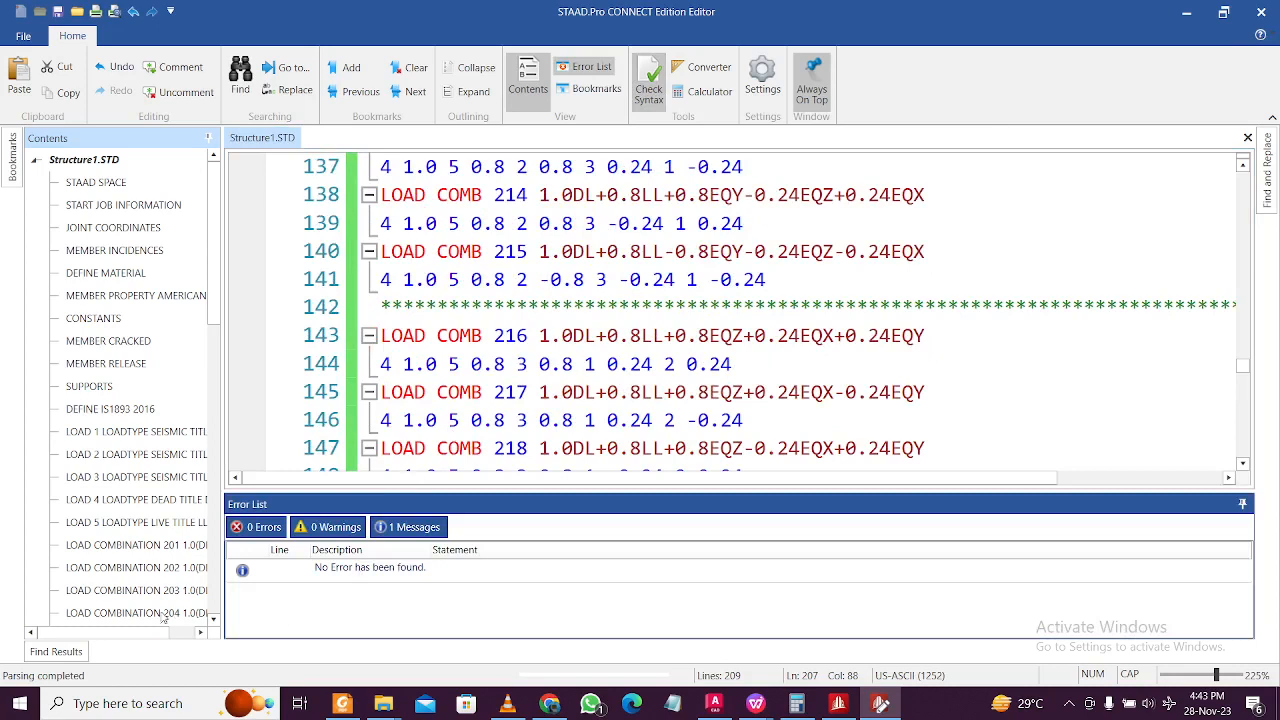
{"action": "left_click", "coordinate": [21, 682]}
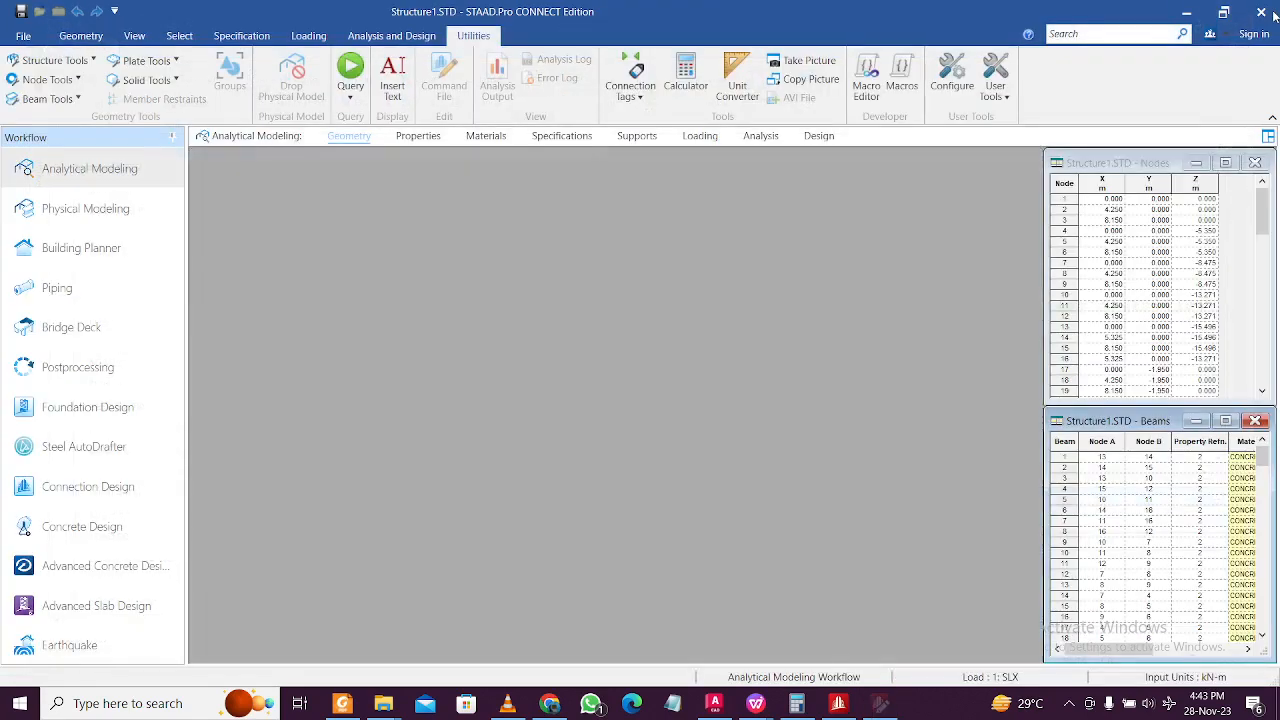
{"action": "left_click", "coordinate": [1261, 12]}
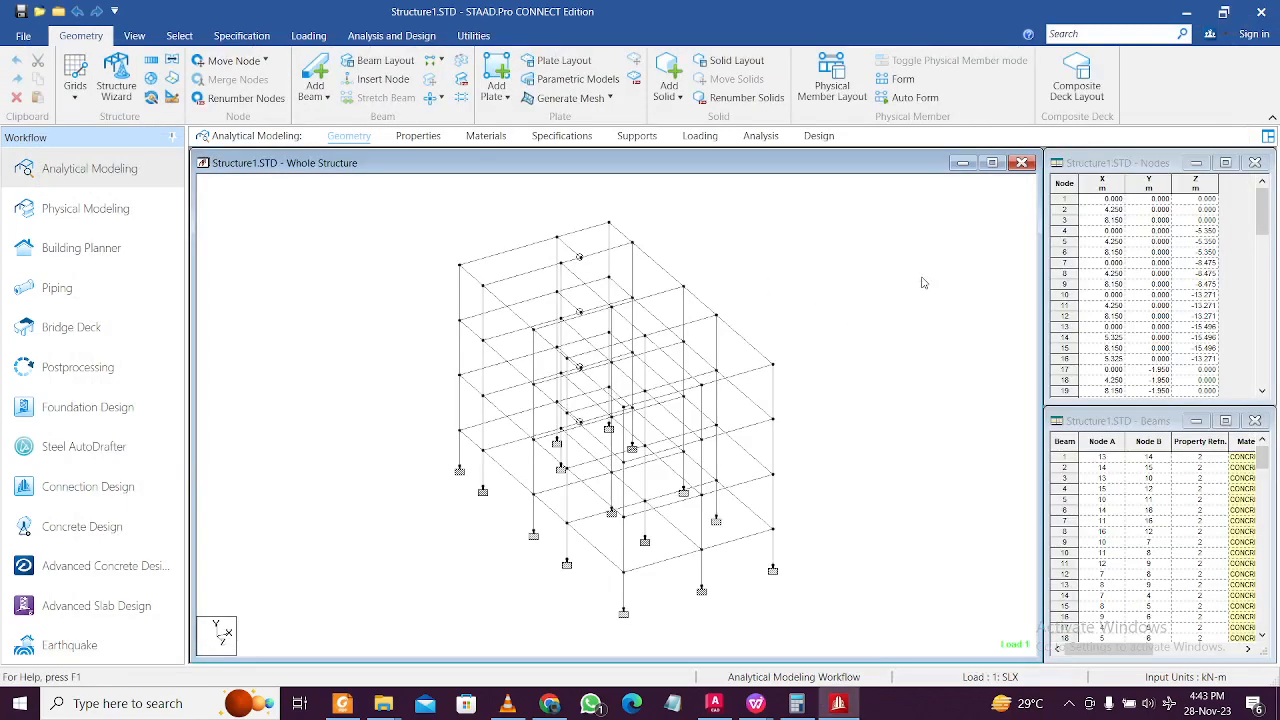
Step: Review the service and strength load combinations 201 to 325 in the model's load case details
{"action": "left_click", "coordinate": [700, 135]}
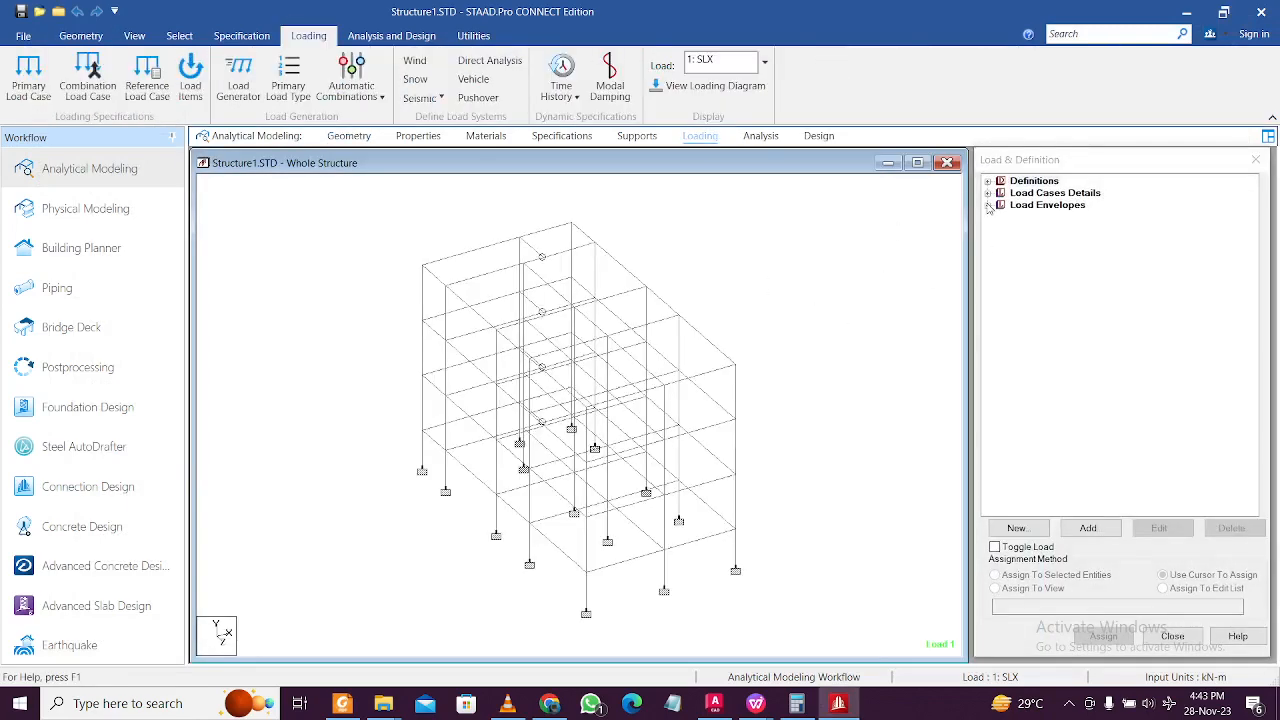
{"action": "left_click", "coordinate": [989, 208]}
{"action": "left_click", "coordinate": [989, 208]}
{"action": "left_click", "coordinate": [988, 193]}
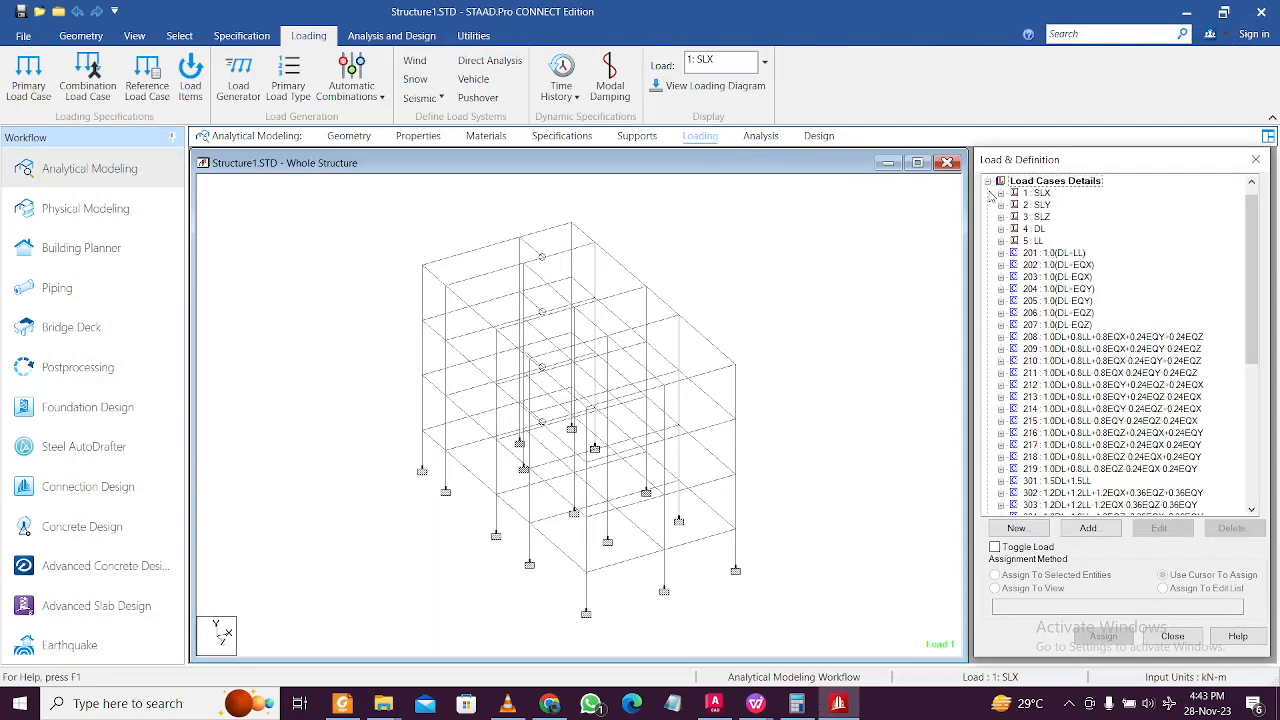
{"action": "scroll", "coordinate": [1198, 371], "scroll_direction": "down", "scroll_amount": 8}
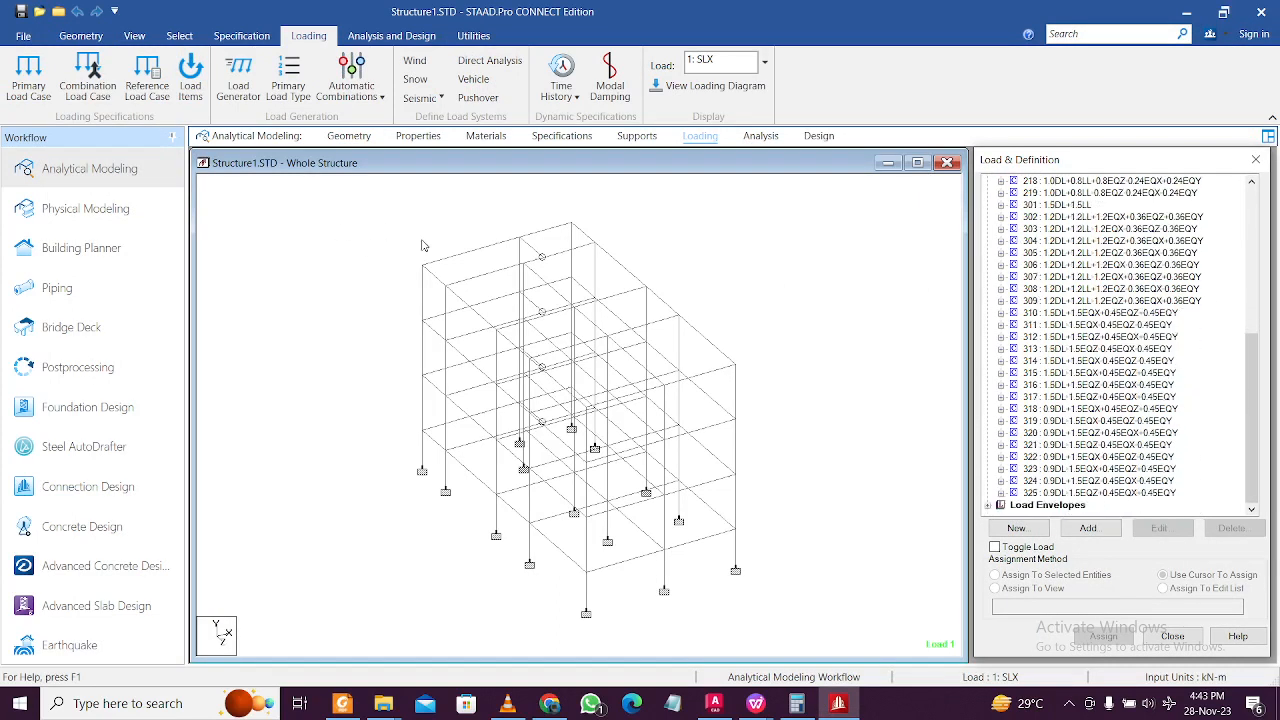
Step: Collapse load case LL and look through the service and strength load combinations in the load case details
{"action": "scroll", "coordinate": [1219, 379], "scroll_direction": "up", "scroll_amount": 8}
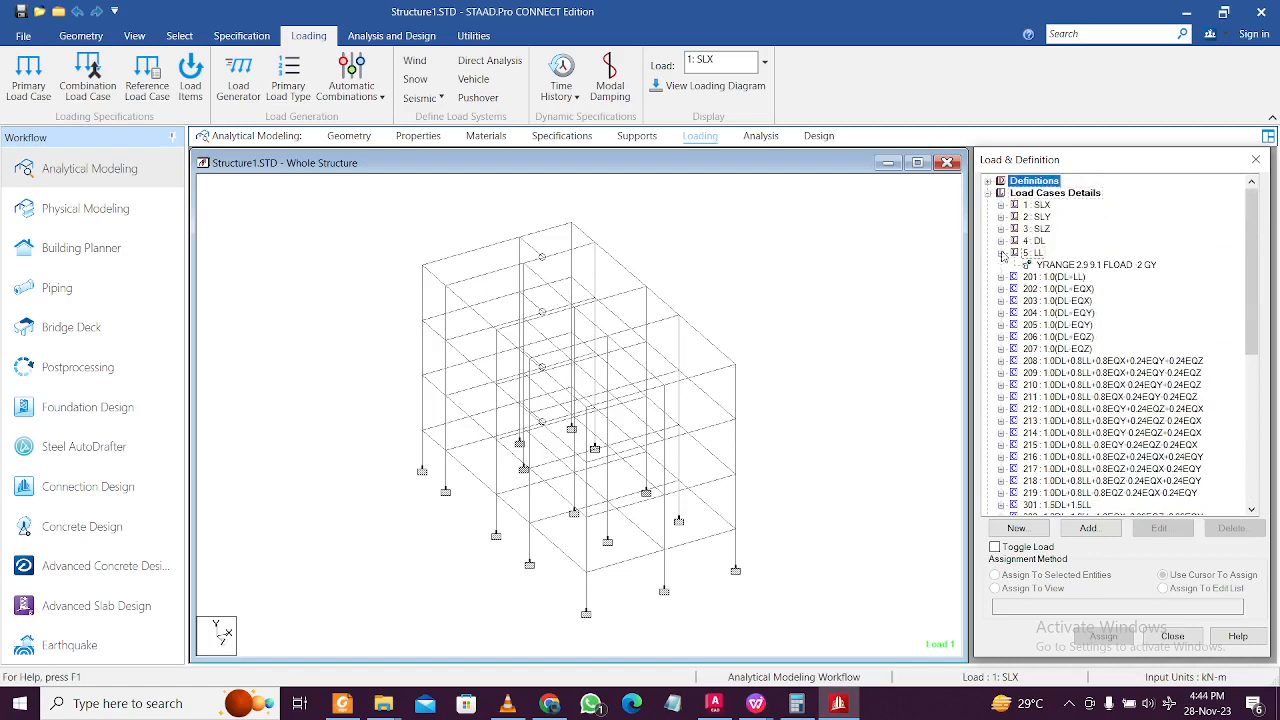
{"action": "double_click", "coordinate": [1032, 253]}
{"action": "left_click", "coordinate": [960, 281]}
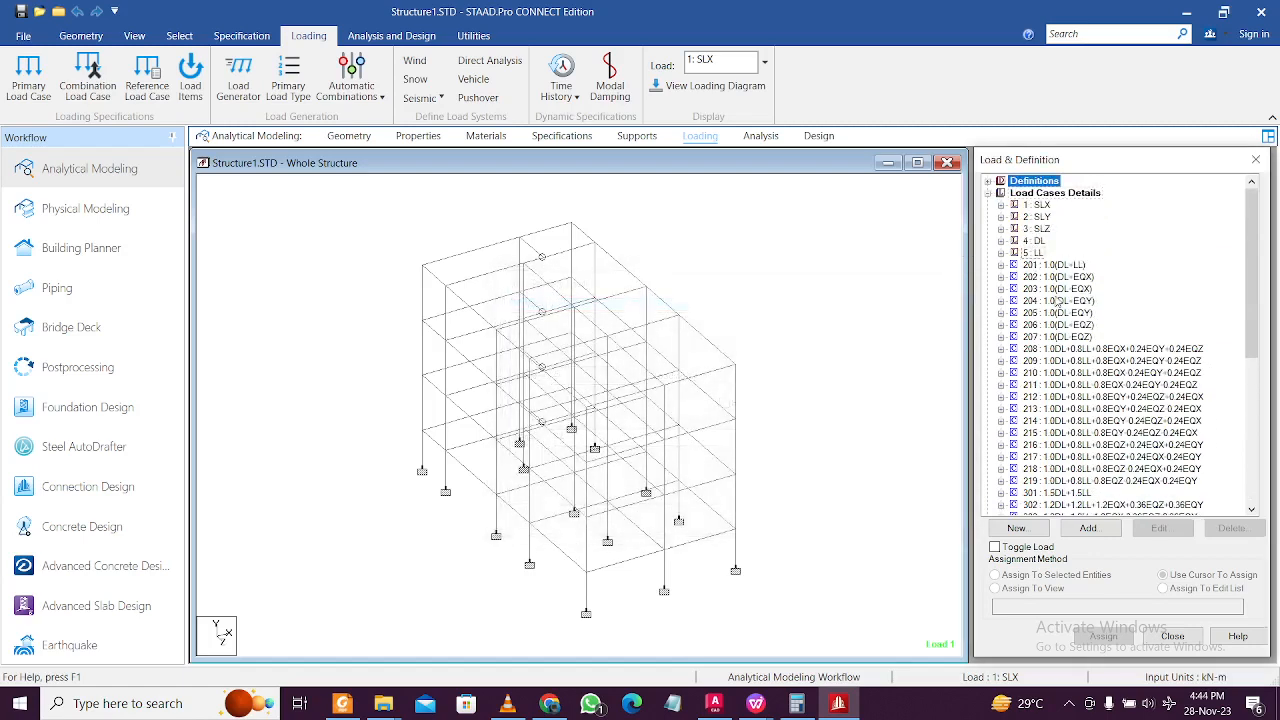
{"action": "left_click", "coordinate": [1056, 300]}
{"action": "left_click", "coordinate": [1070, 374]}
{"action": "left_click", "coordinate": [1079, 444]}
{"action": "scroll", "coordinate": [1088, 426], "scroll_direction": "down", "scroll_amount": 1}
{"action": "scroll", "coordinate": [1090, 426], "scroll_direction": "up", "scroll_amount": 1}
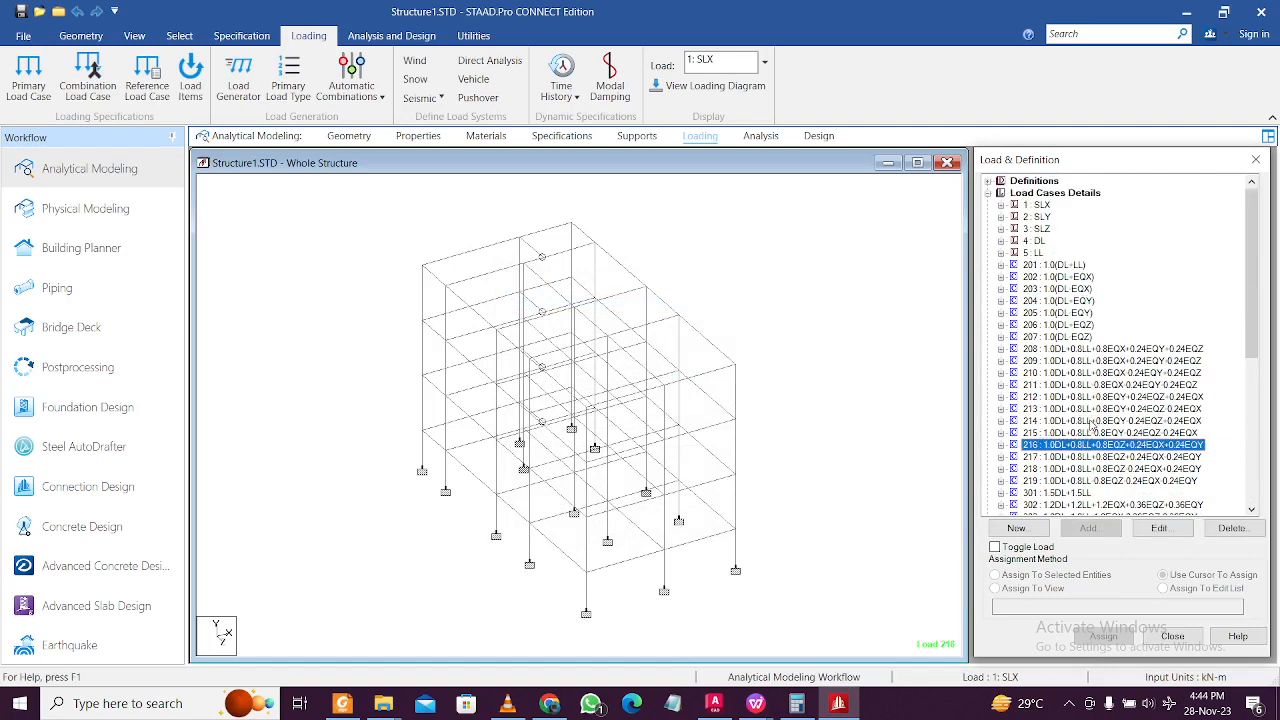
{"action": "left_click", "coordinate": [838, 366]}
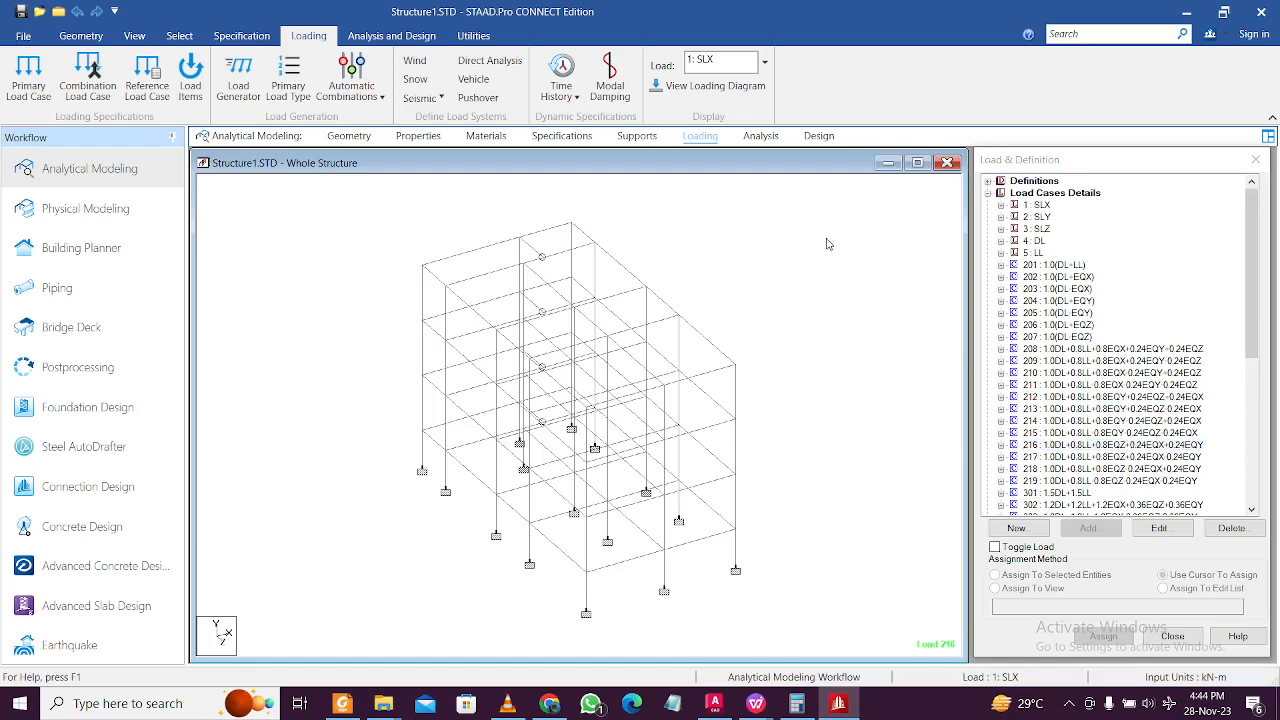
Step: Add a Perform Analysis command to the model with the print option All
{"action": "left_click", "coordinate": [759, 137]}
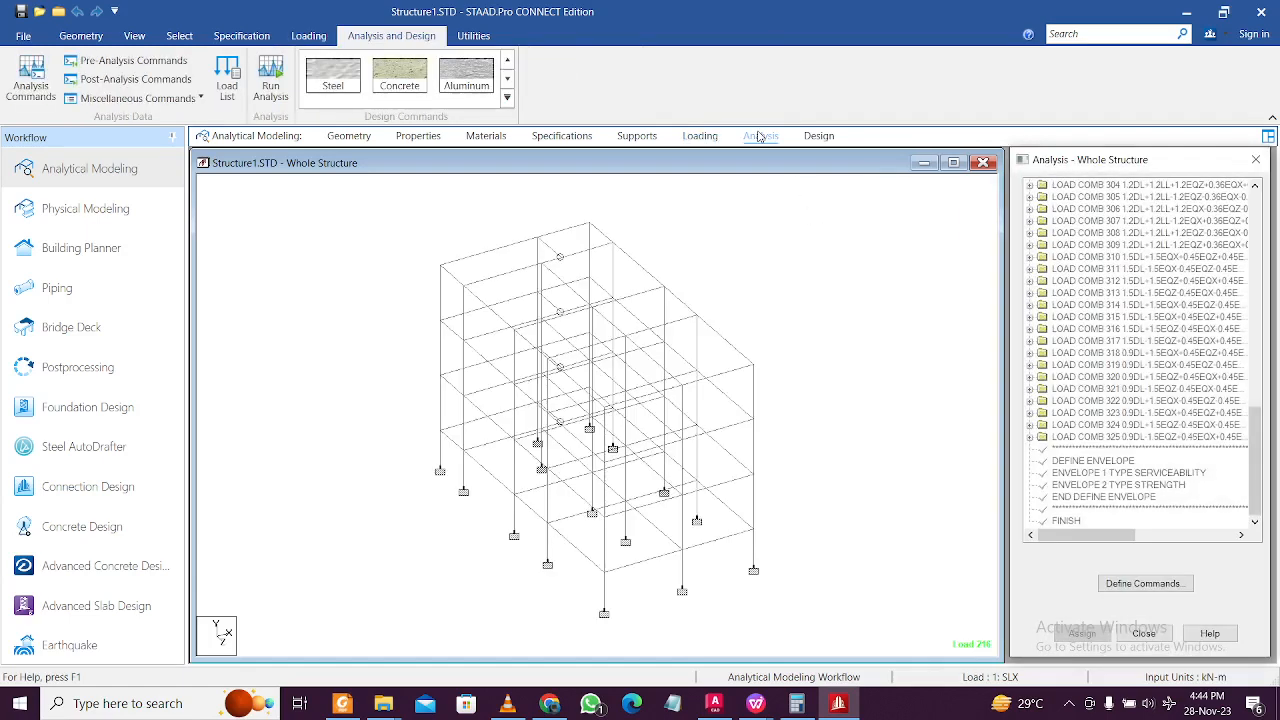
{"action": "left_click", "coordinate": [30, 75]}
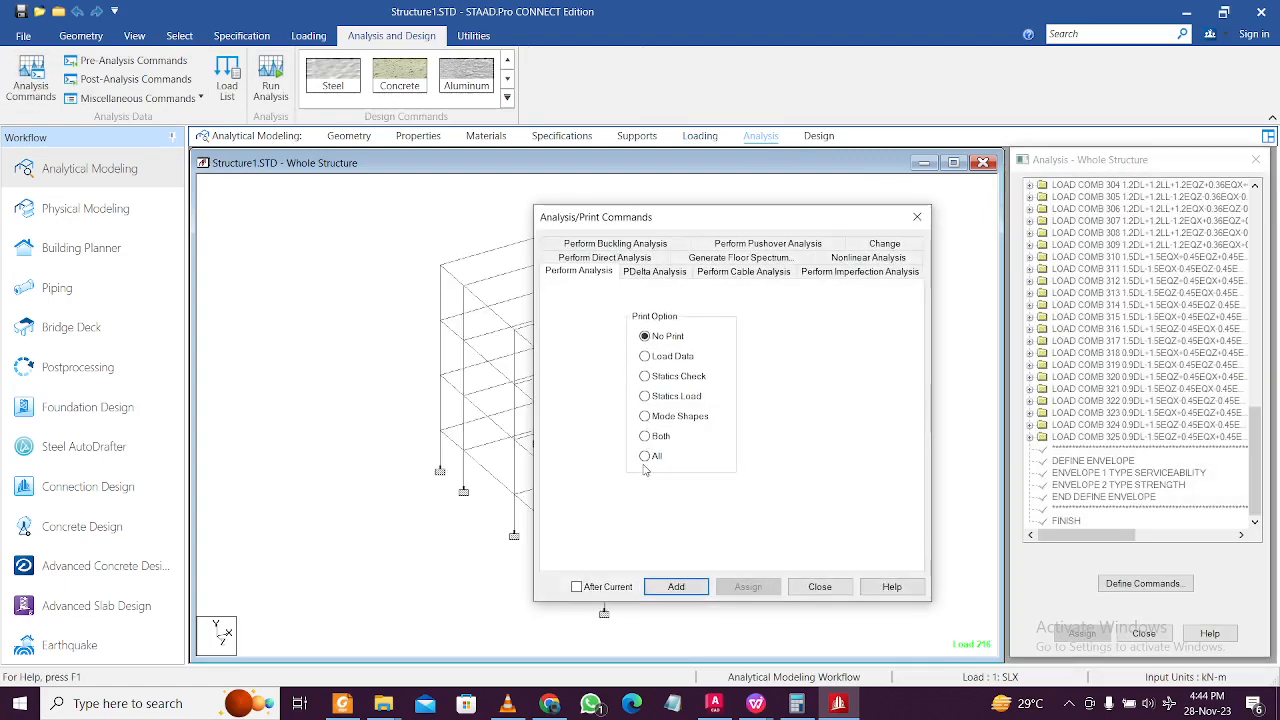
{"action": "left_click", "coordinate": [676, 586]}
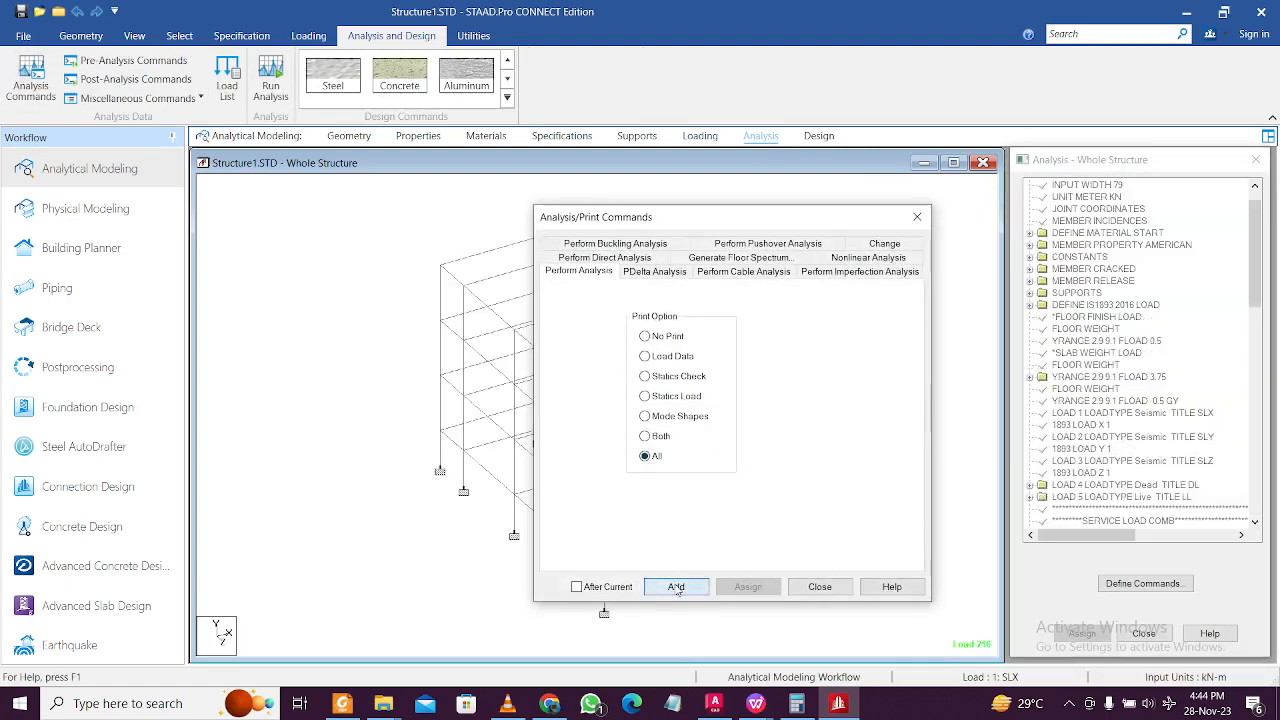
{"action": "left_click", "coordinate": [816, 588]}
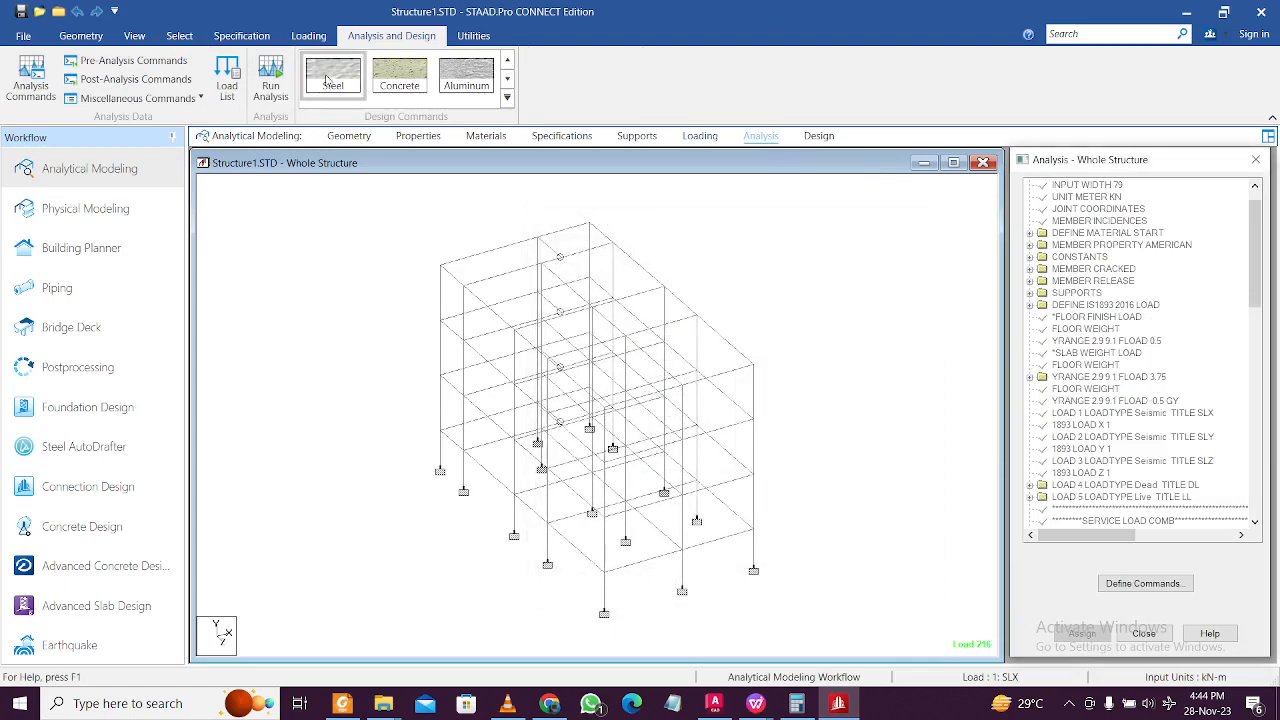
Step: Open the IS456 concrete design parameter selection and remove every parameter from the selected list
{"action": "left_click", "coordinate": [400, 78]}
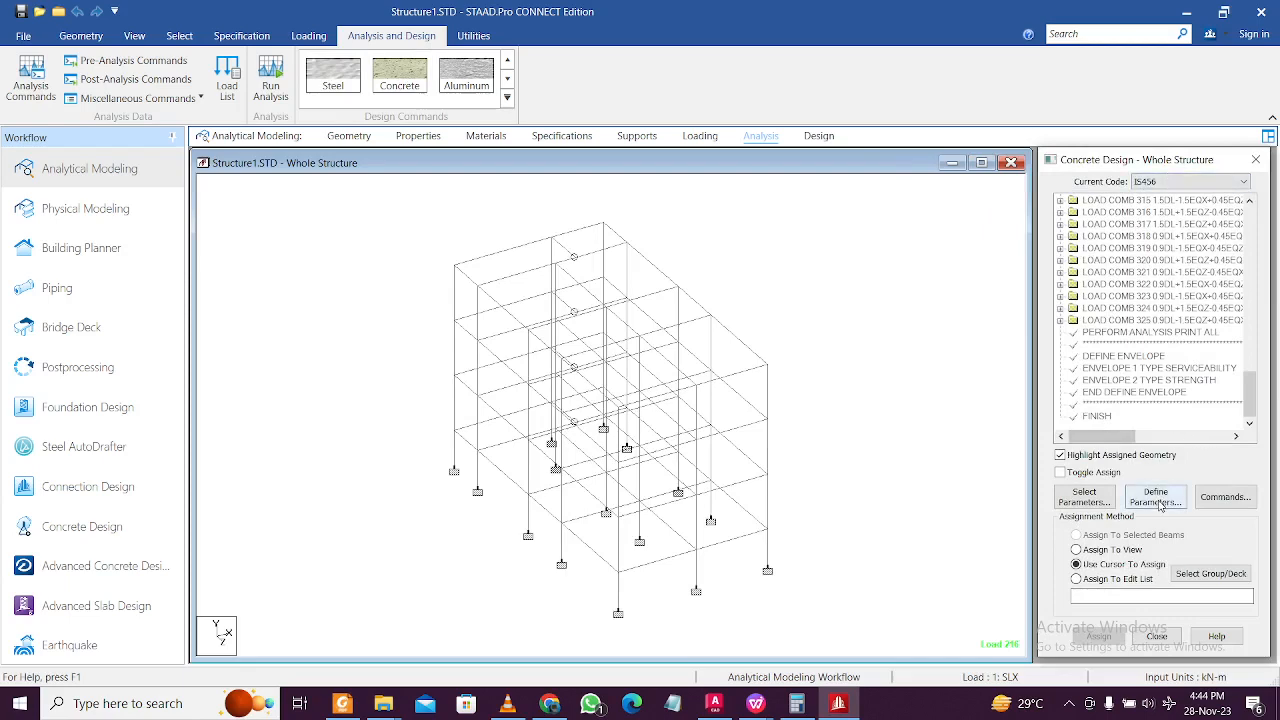
{"action": "left_click", "coordinate": [1110, 500]}
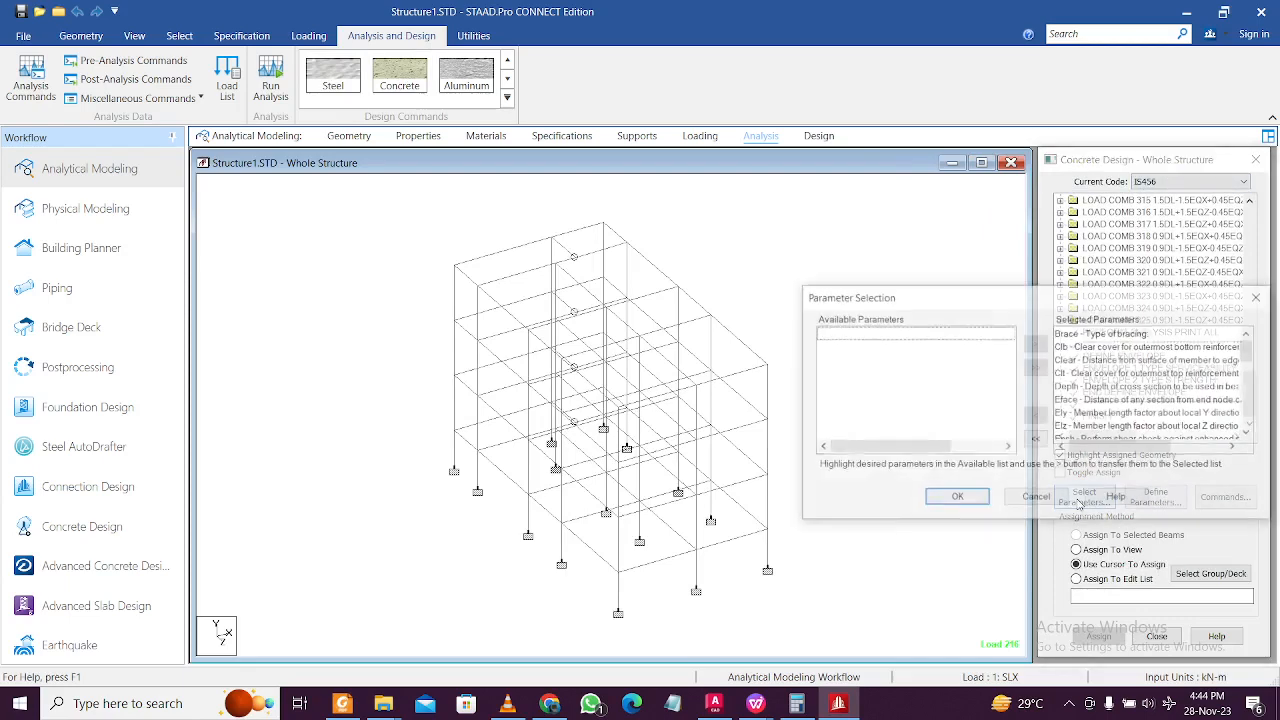
{"action": "left_click", "coordinate": [1036, 440]}
{"action": "left_click_drag", "start_coordinate": [1097, 302], "coordinate": [743, 250]}
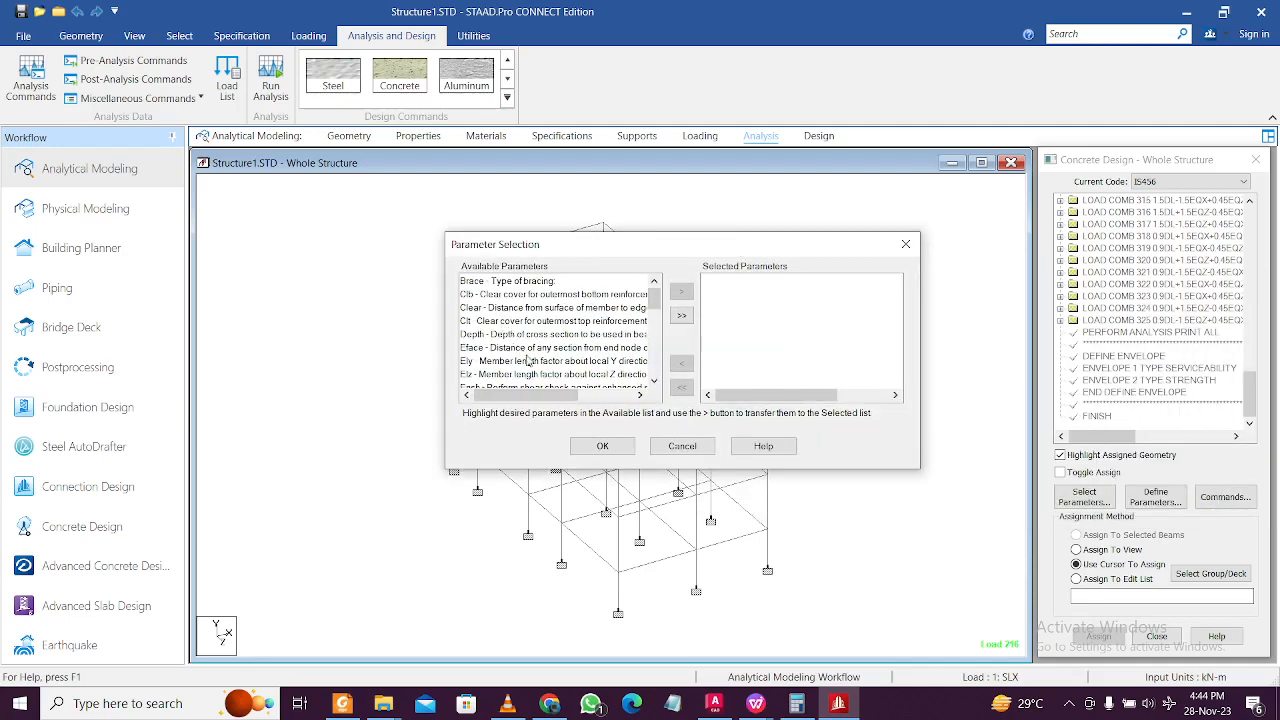
Step: Choose Fc, Fymain and Fysec as the selected concrete design parameters and accept the selection
{"action": "left_click_drag", "start_coordinate": [655, 296], "coordinate": [655, 309]}
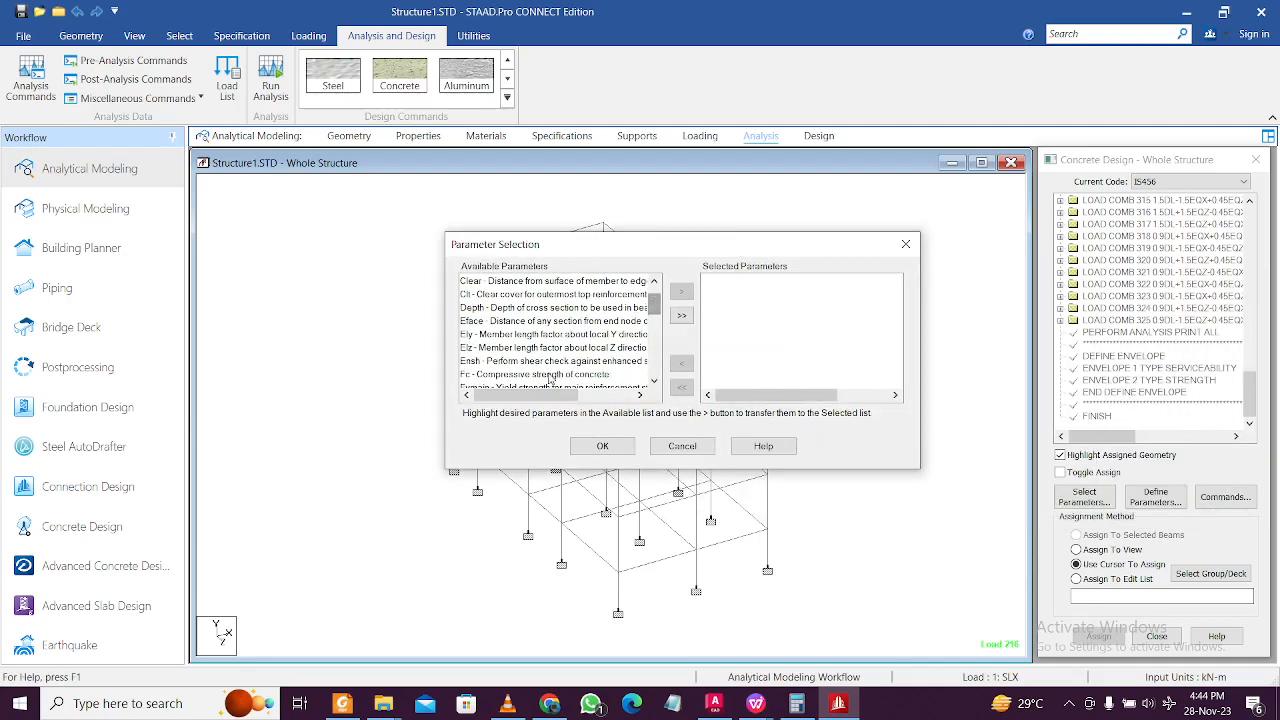
{"action": "left_click", "coordinate": [551, 374]}
{"action": "left_click", "coordinate": [681, 291]}
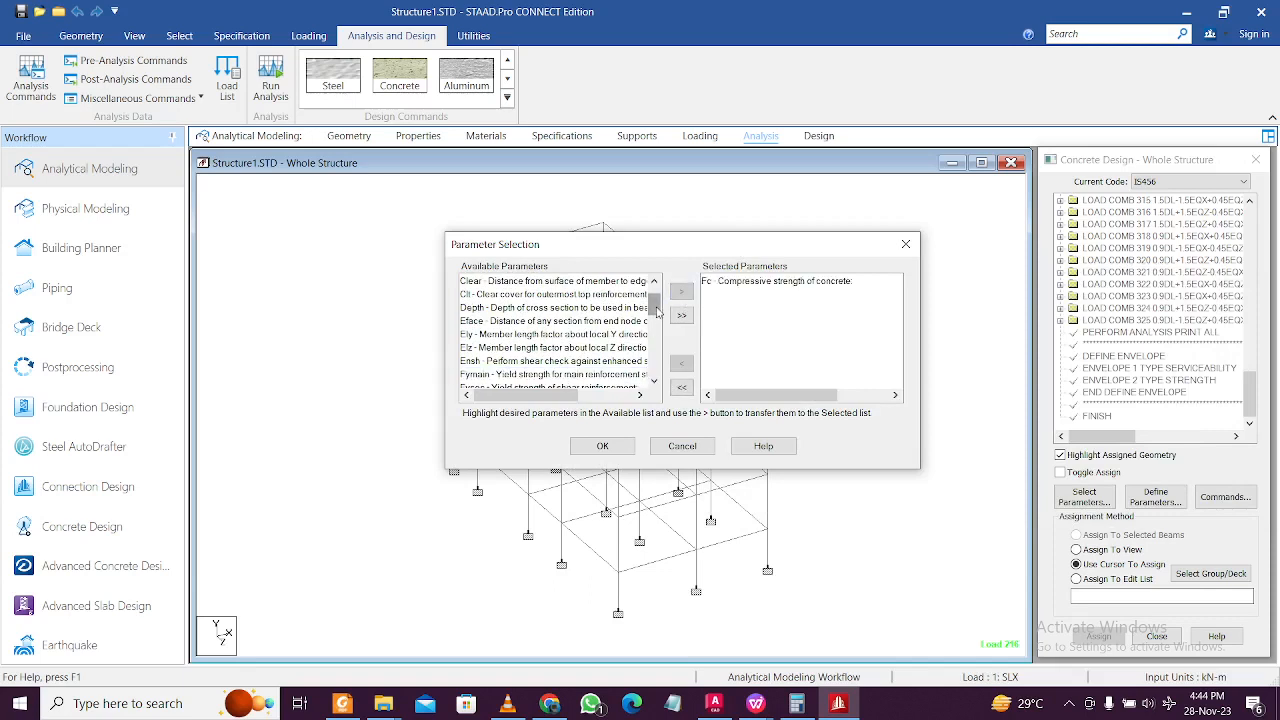
{"action": "left_click_drag", "start_coordinate": [655, 310], "coordinate": [655, 316]}
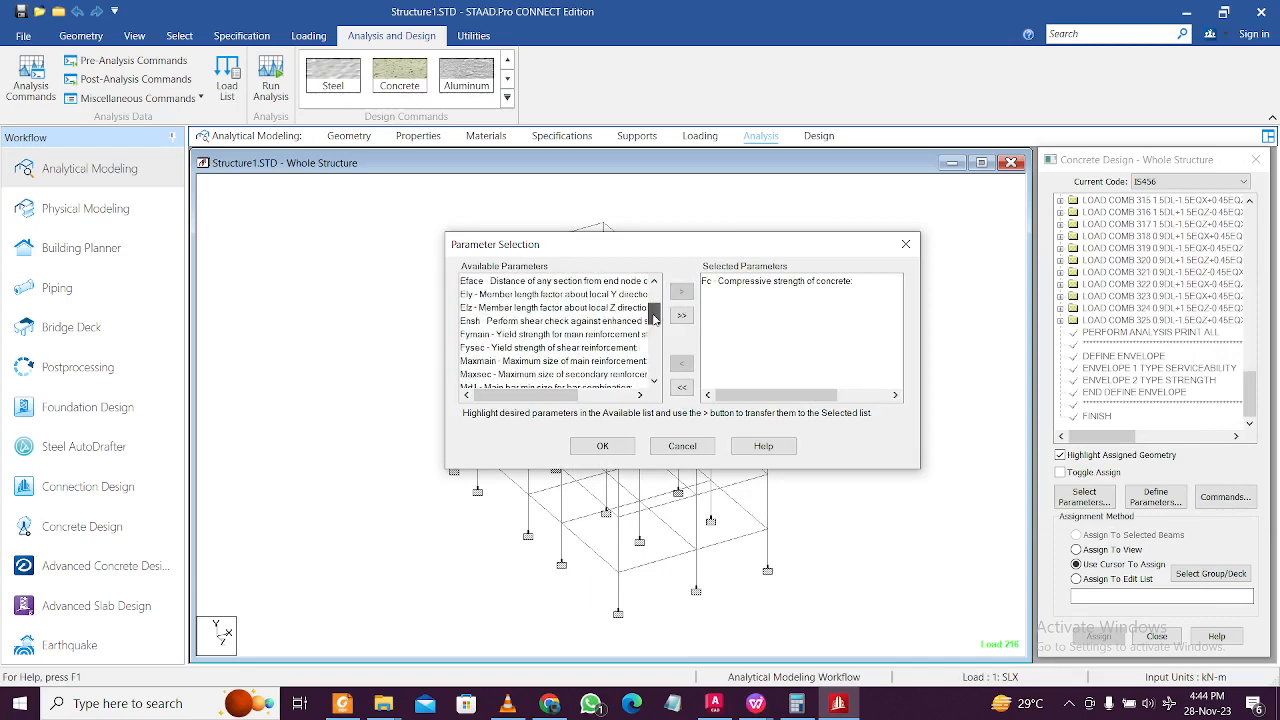
{"action": "left_click", "coordinate": [551, 334]}
{"action": "left_click", "coordinate": [551, 347], "text": "shift"}
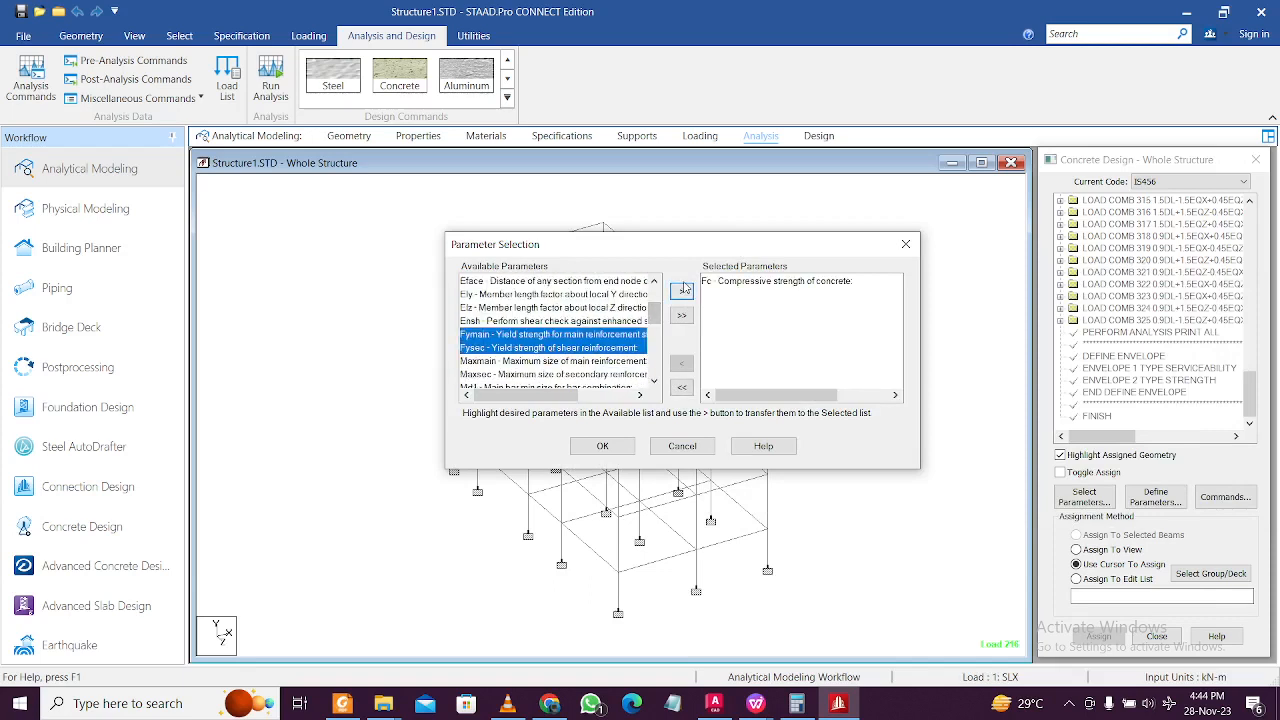
{"action": "left_click", "coordinate": [683, 290]}
{"action": "left_click", "coordinate": [603, 446]}
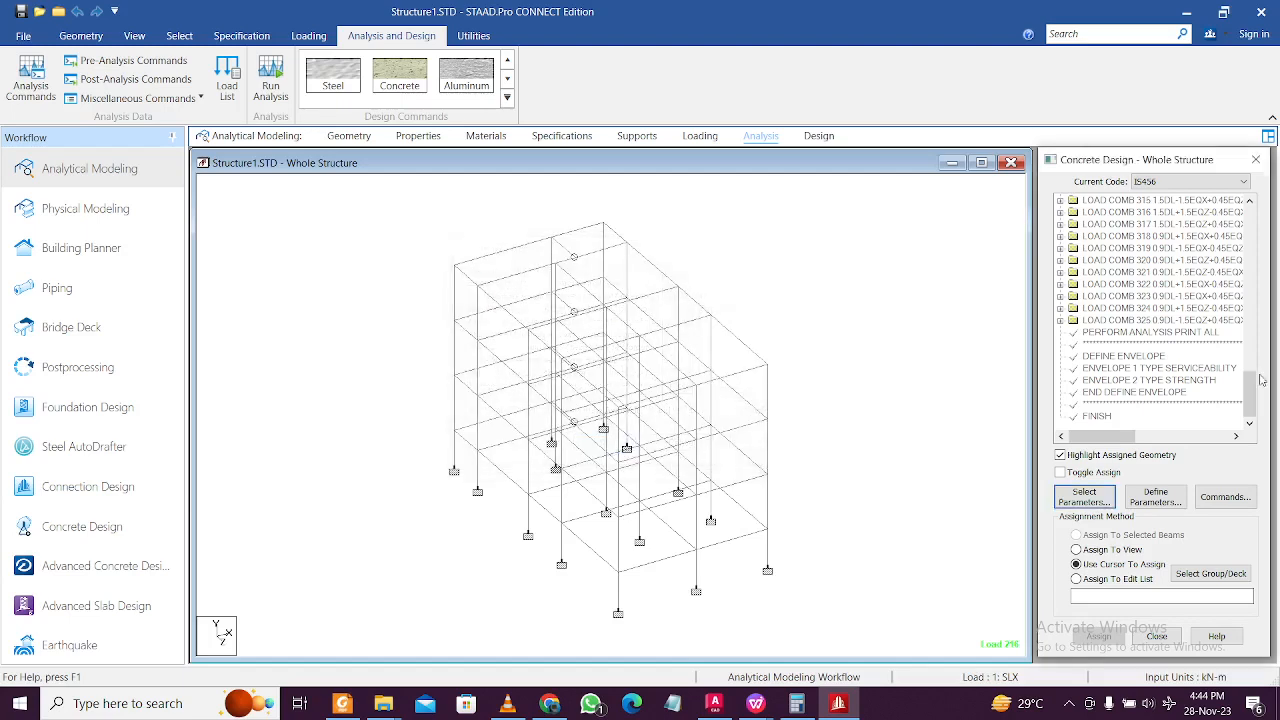
Step: Add the FC design parameter with a concrete compressive strength of 25000 kN/m2
{"action": "left_click", "coordinate": [1184, 503]}
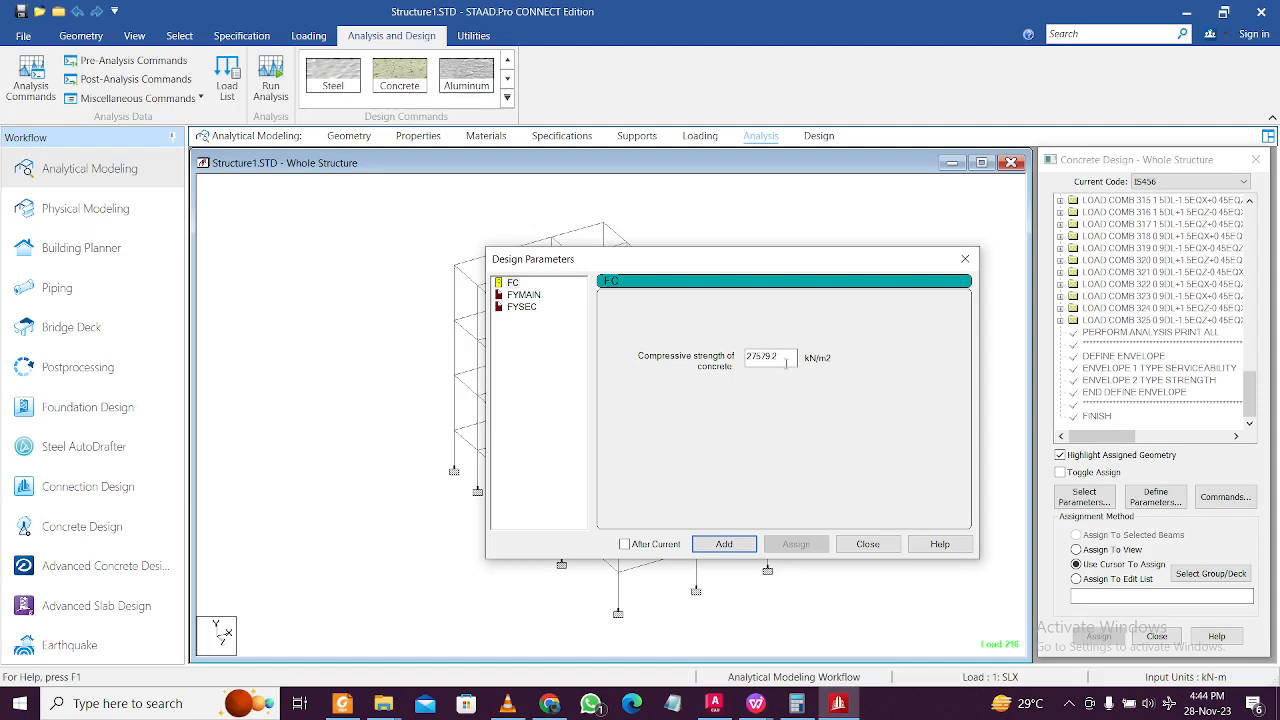
{"action": "left_click_drag", "start_coordinate": [786, 362], "coordinate": [675, 350]}
{"action": "type", "text": "25000"}
{"action": "left_click", "coordinate": [724, 544]}
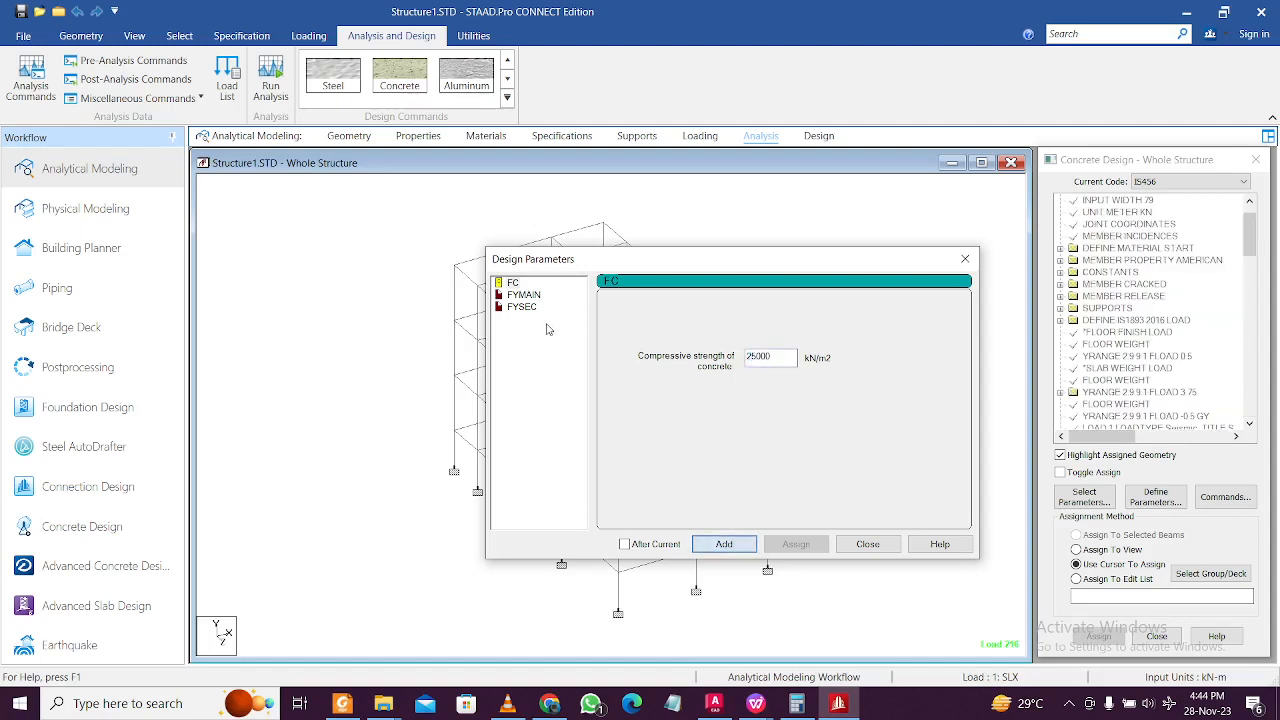
Step: Add the FYMAIN and FYSEC design parameters, each with a yield strength of 500000 kN/m2
{"action": "left_click", "coordinate": [537, 307]}
{"action": "left_click", "coordinate": [533, 296]}
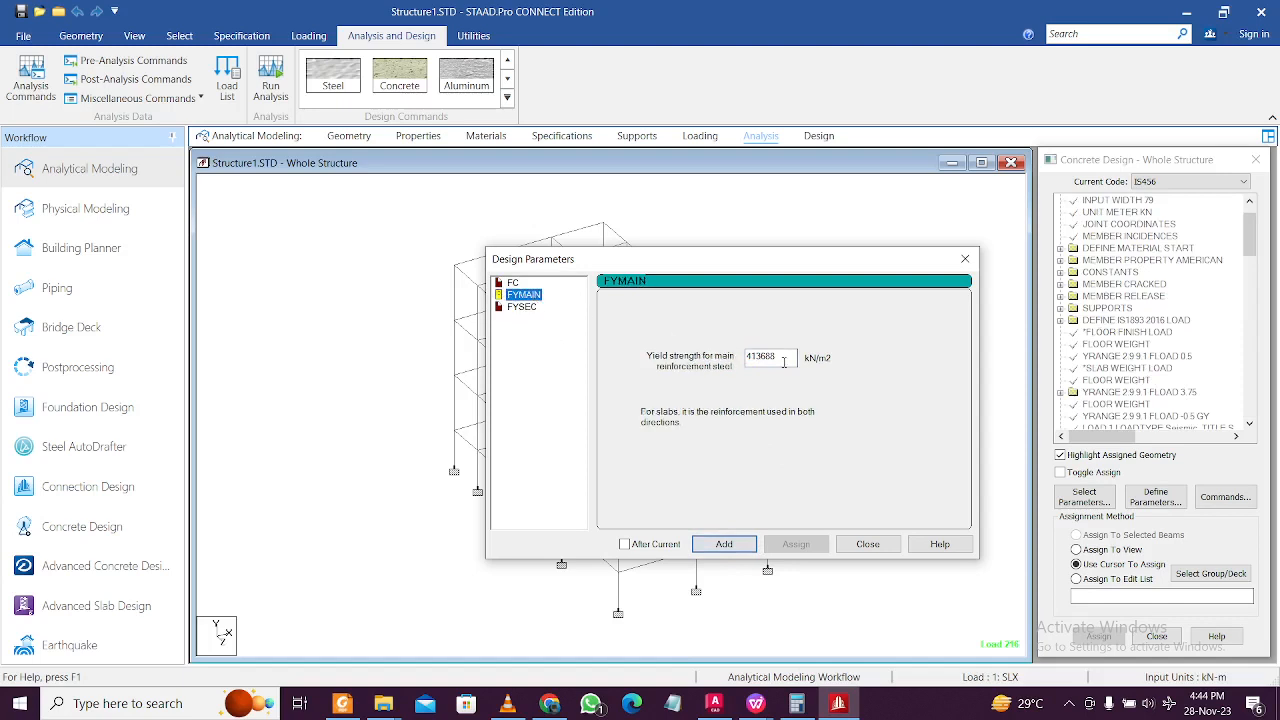
{"action": "left_click_drag", "start_coordinate": [784, 361], "coordinate": [680, 362]}
{"action": "type", "text": "500000"}
{"action": "left_click", "coordinate": [522, 307]}
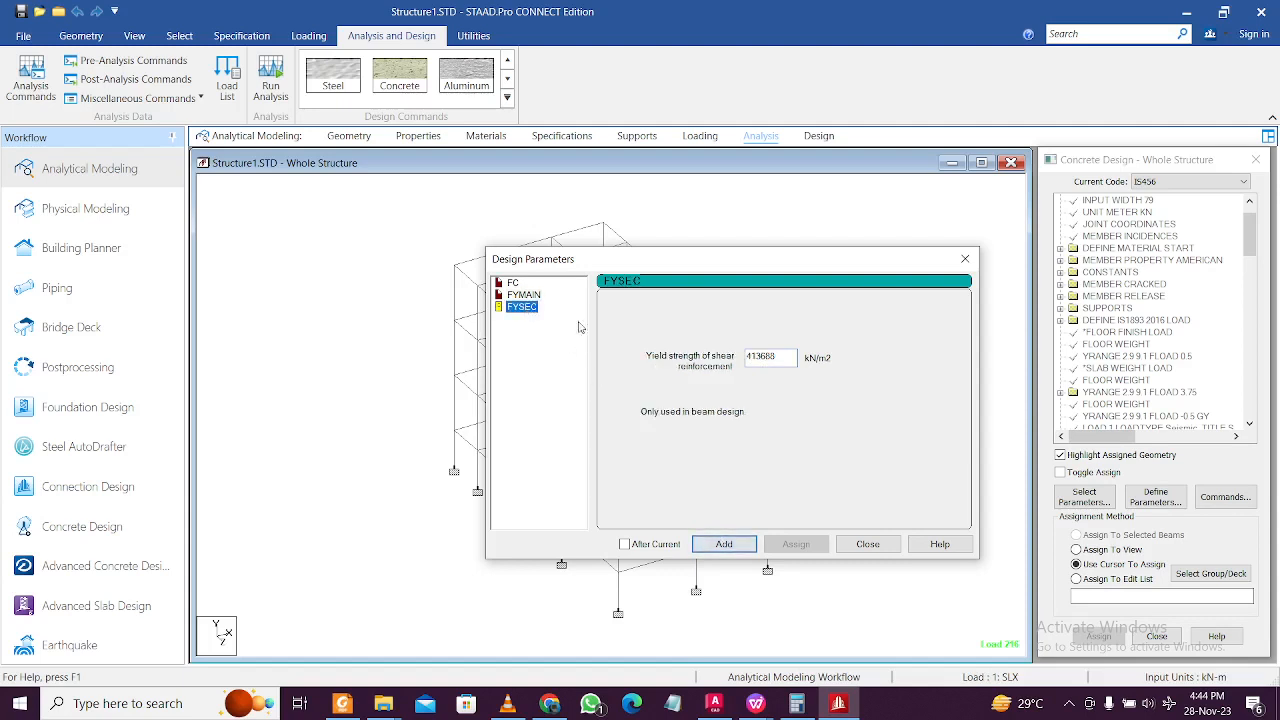
{"action": "double_click", "coordinate": [794, 361]}
{"action": "type", "text": "500000"}
{"action": "left_click", "coordinate": [724, 544]}
{"action": "left_click", "coordinate": [868, 546]}
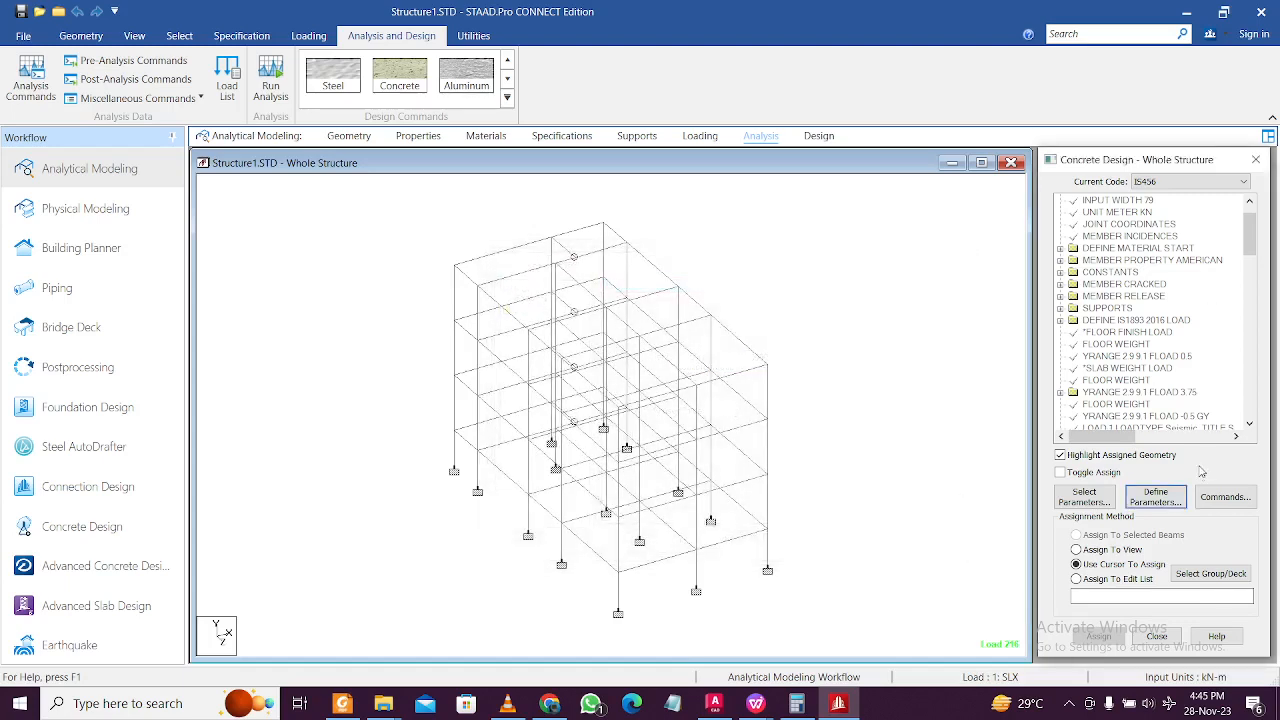
Step: Add the DESIGN BEAM and DESIGN COLUMN commands to the concrete design
{"action": "left_click", "coordinate": [1224, 497]}
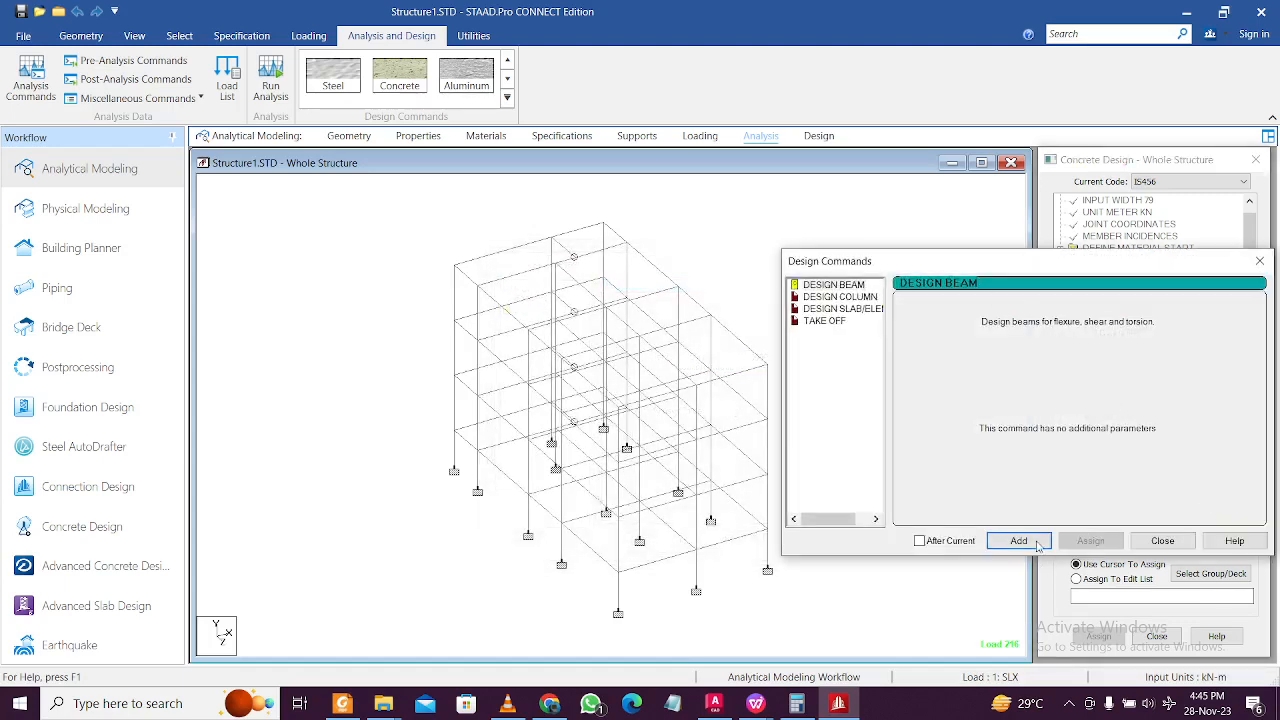
{"action": "left_click", "coordinate": [845, 297]}
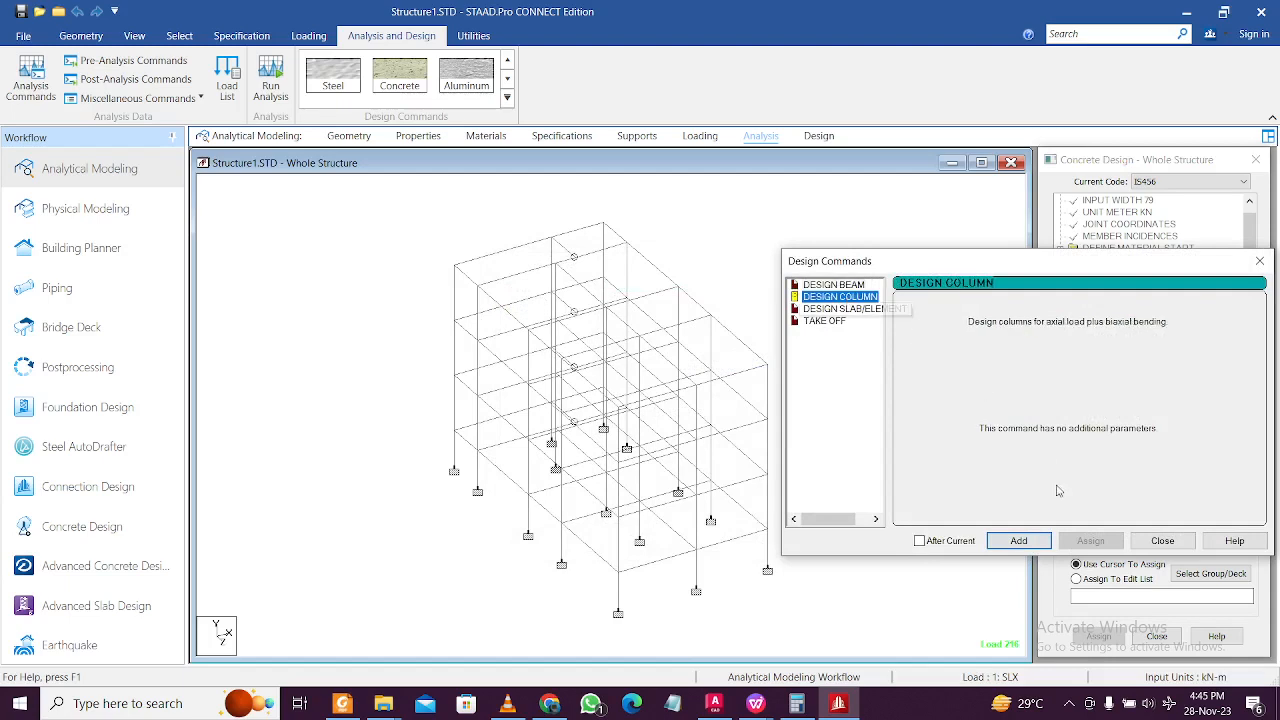
{"action": "left_click", "coordinate": [1019, 541]}
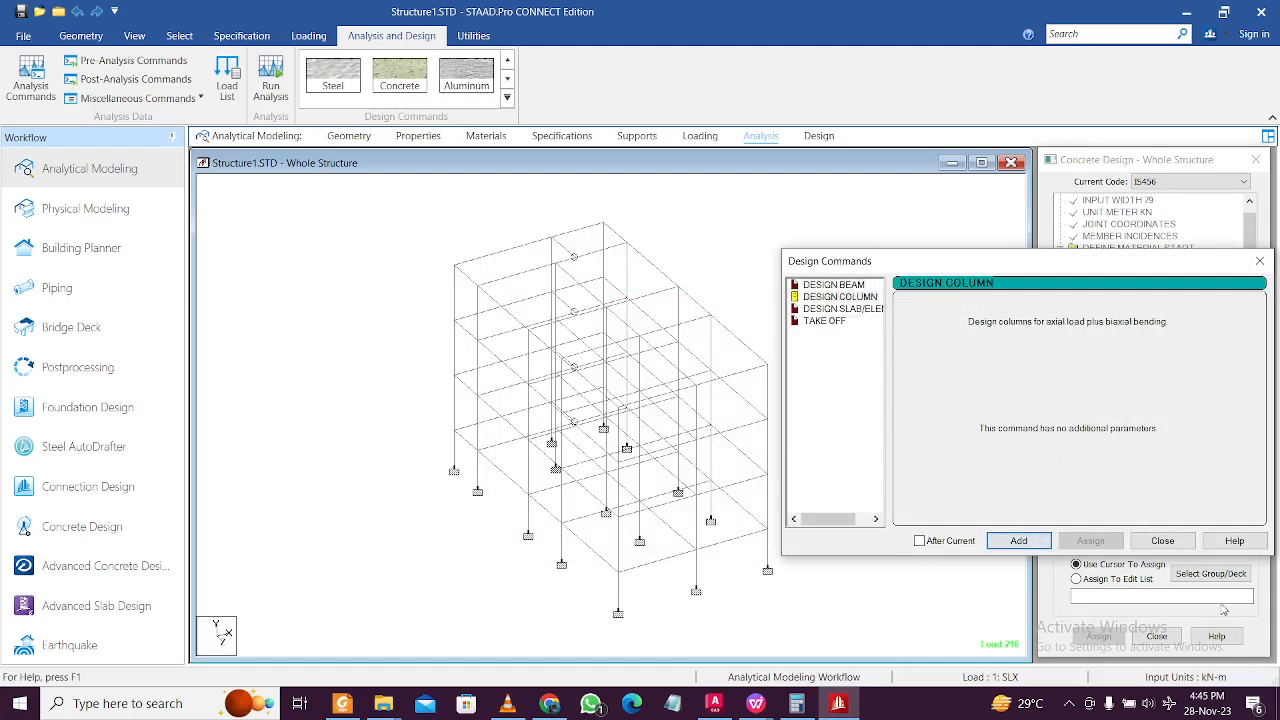
{"action": "left_click", "coordinate": [1163, 541]}
Step: Assign the FC 25000 parameter to all members in the view
{"action": "left_click_drag", "start_coordinate": [1251, 232], "coordinate": [1257, 427]}
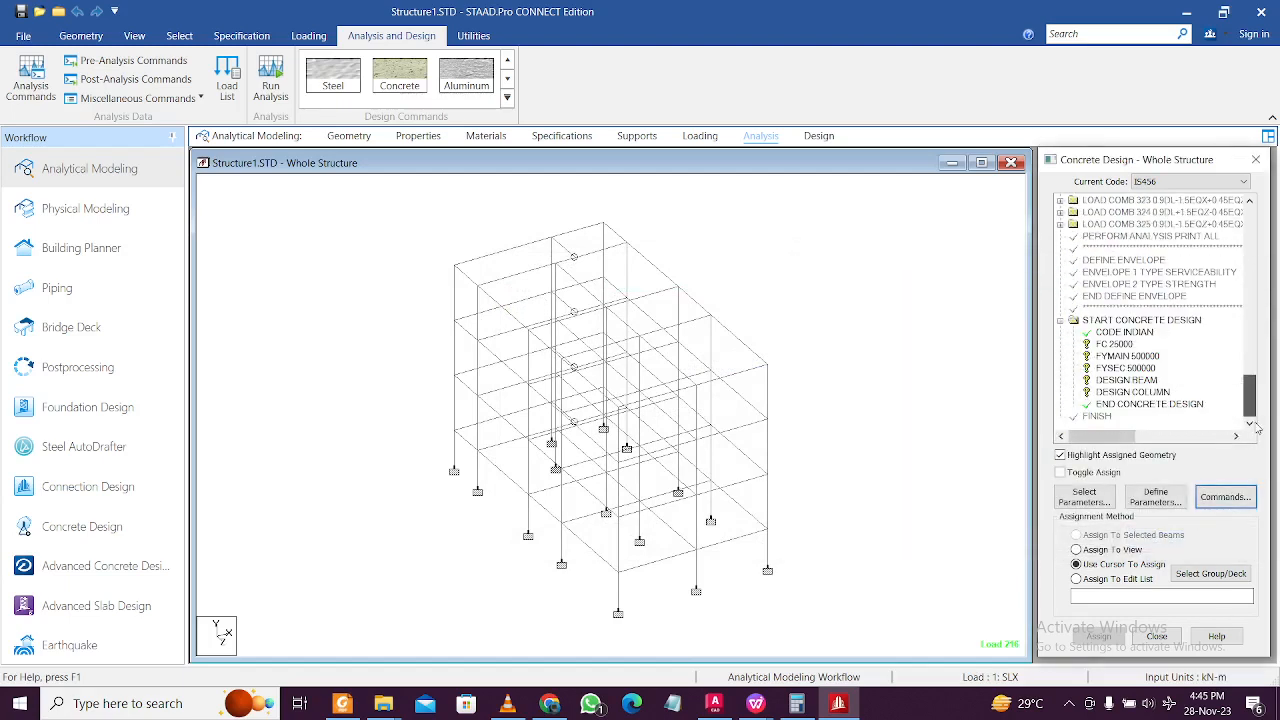
{"action": "left_click", "coordinate": [1116, 344]}
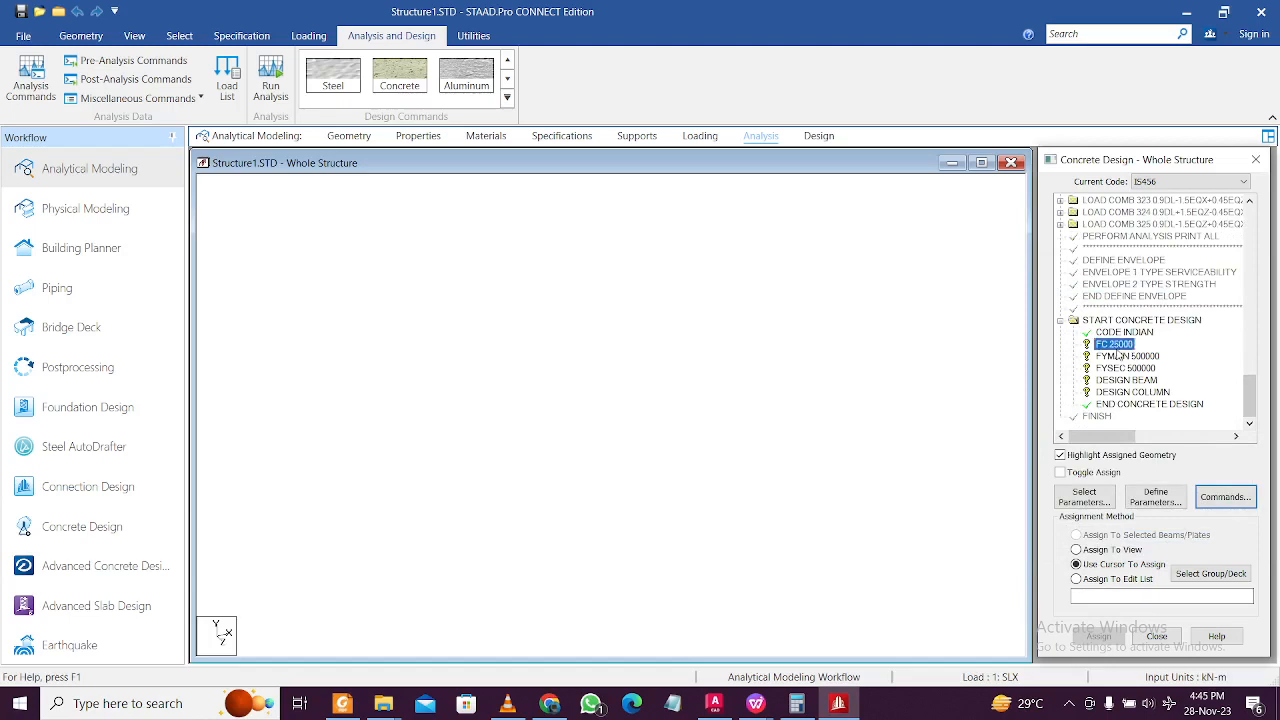
{"action": "left_click", "coordinate": [1112, 549]}
{"action": "left_click", "coordinate": [1098, 636]}
{"action": "left_click", "coordinate": [1155, 453]}
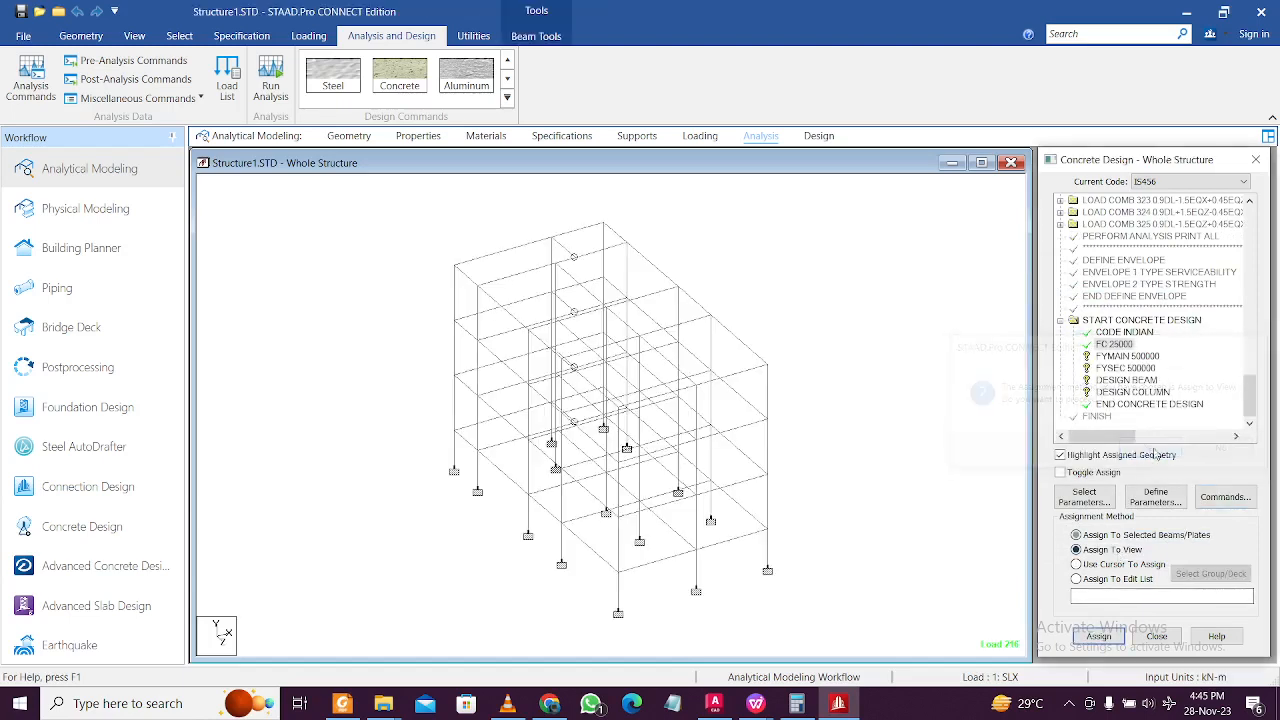
Step: Assign the FYMAIN 500000 and FYSEC 500000 parameters to all members in the view
{"action": "left_click", "coordinate": [1127, 356]}
{"action": "left_click", "coordinate": [1112, 549]}
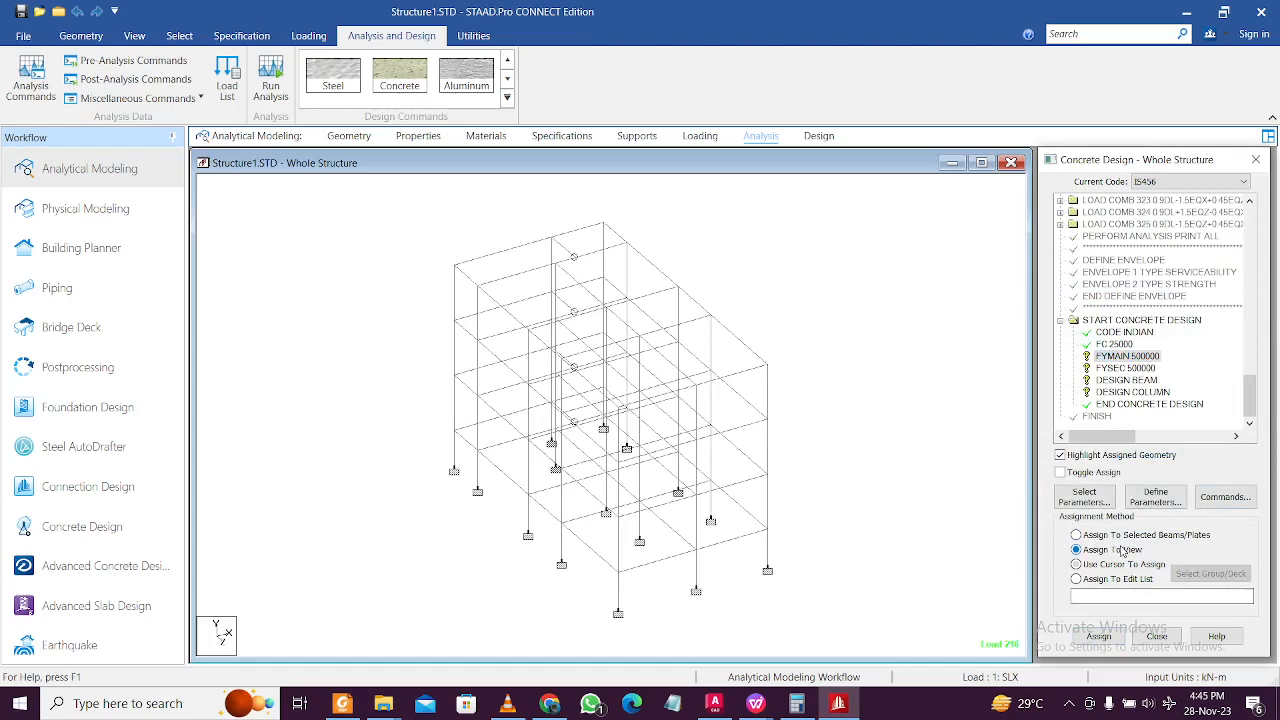
{"action": "left_click", "coordinate": [1098, 636]}
{"action": "left_click", "coordinate": [1152, 450]}
{"action": "left_click", "coordinate": [1125, 368]}
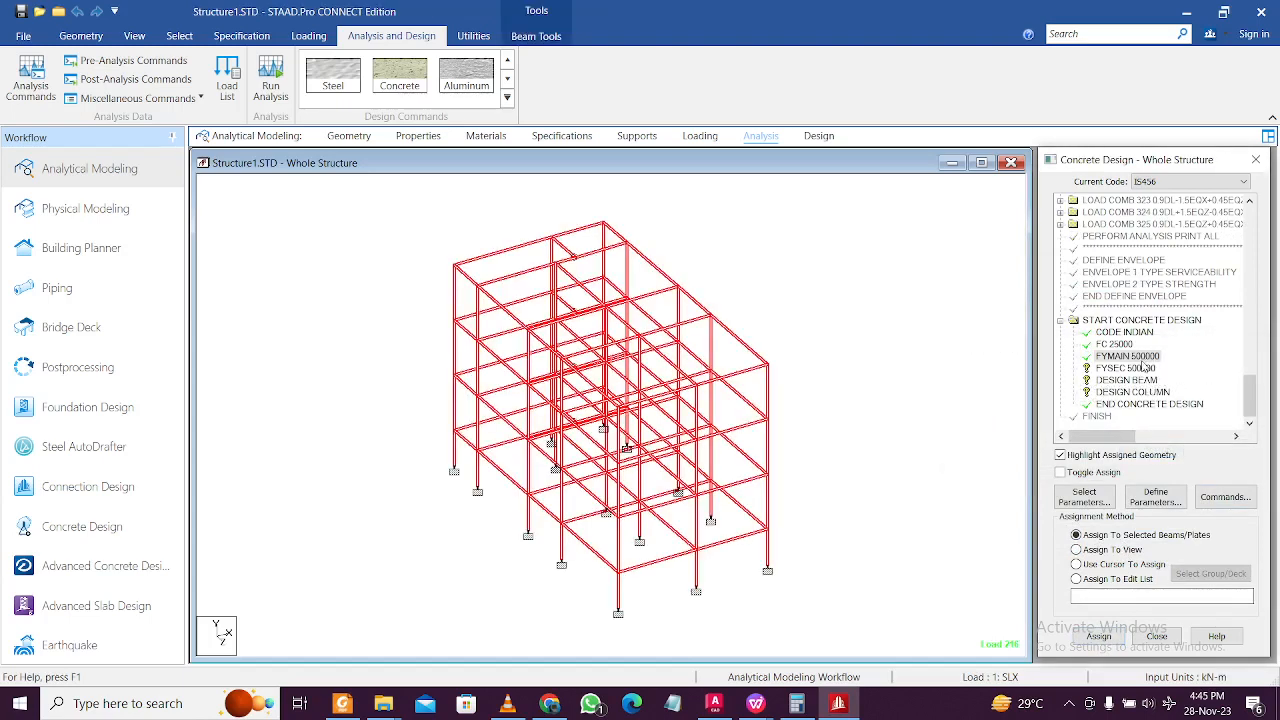
{"action": "left_click", "coordinate": [1137, 549]}
{"action": "left_click", "coordinate": [1098, 636]}
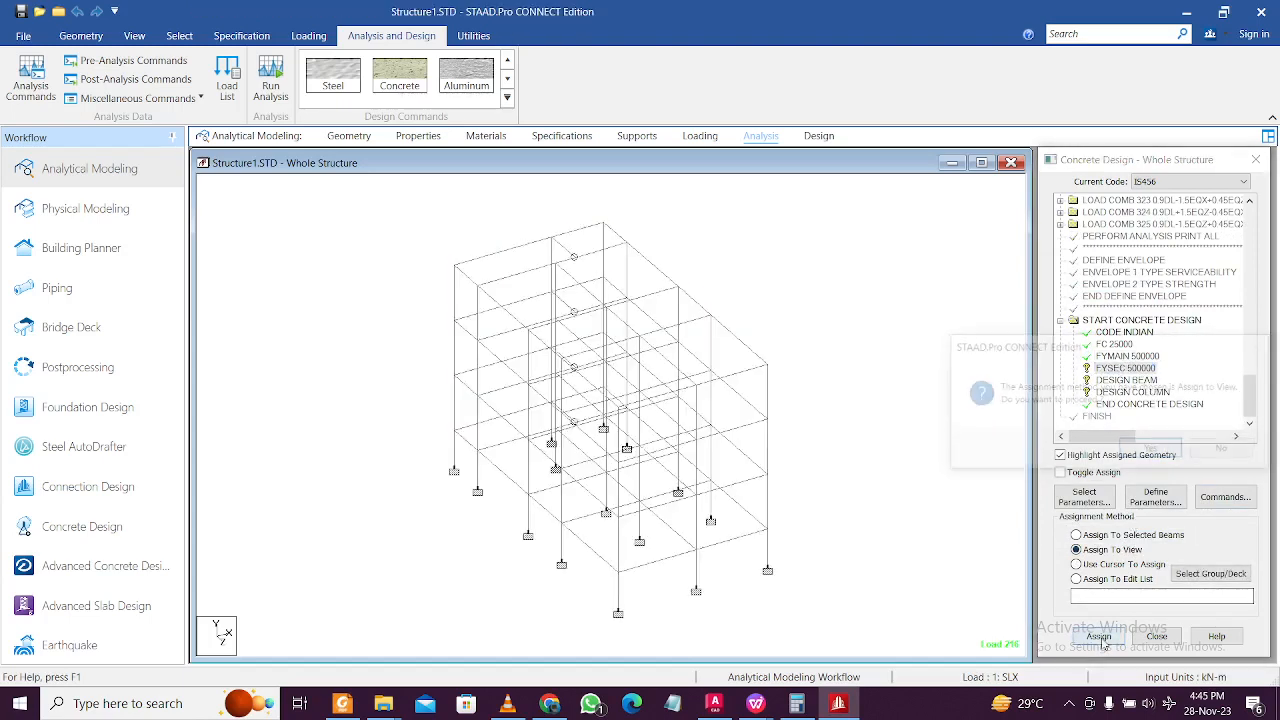
{"action": "left_click", "coordinate": [1140, 450]}
Step: Select the beams parallel to X and assign the DESIGN BEAM command to the selected beams
{"action": "left_click", "coordinate": [1126, 380]}
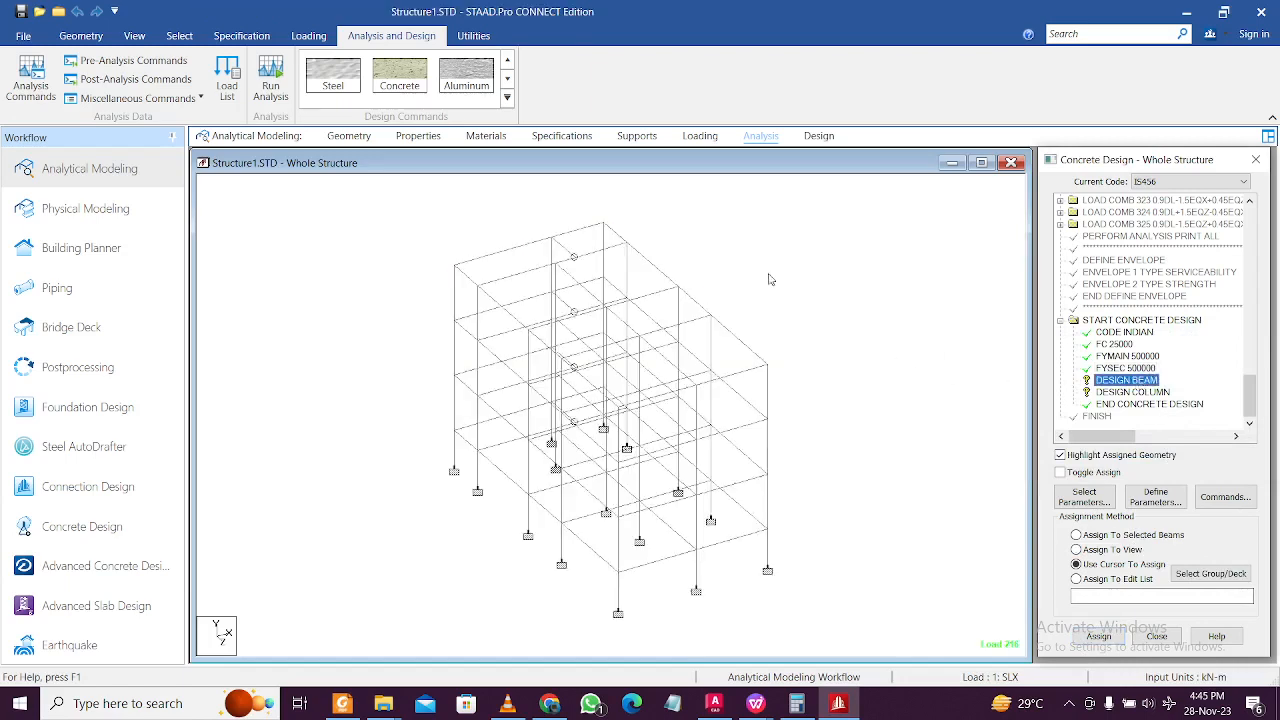
{"action": "left_click", "coordinate": [167, 35]}
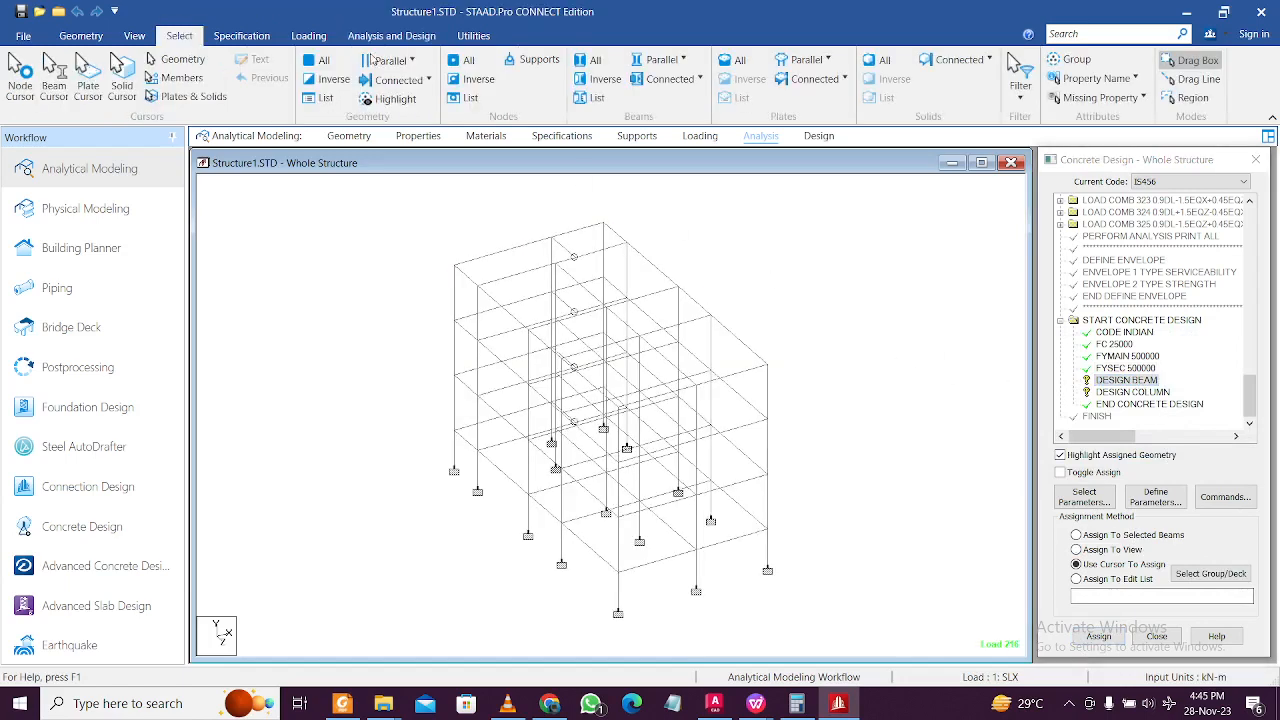
{"action": "left_click", "coordinate": [680, 63]}
{"action": "left_click", "coordinate": [667, 84]}
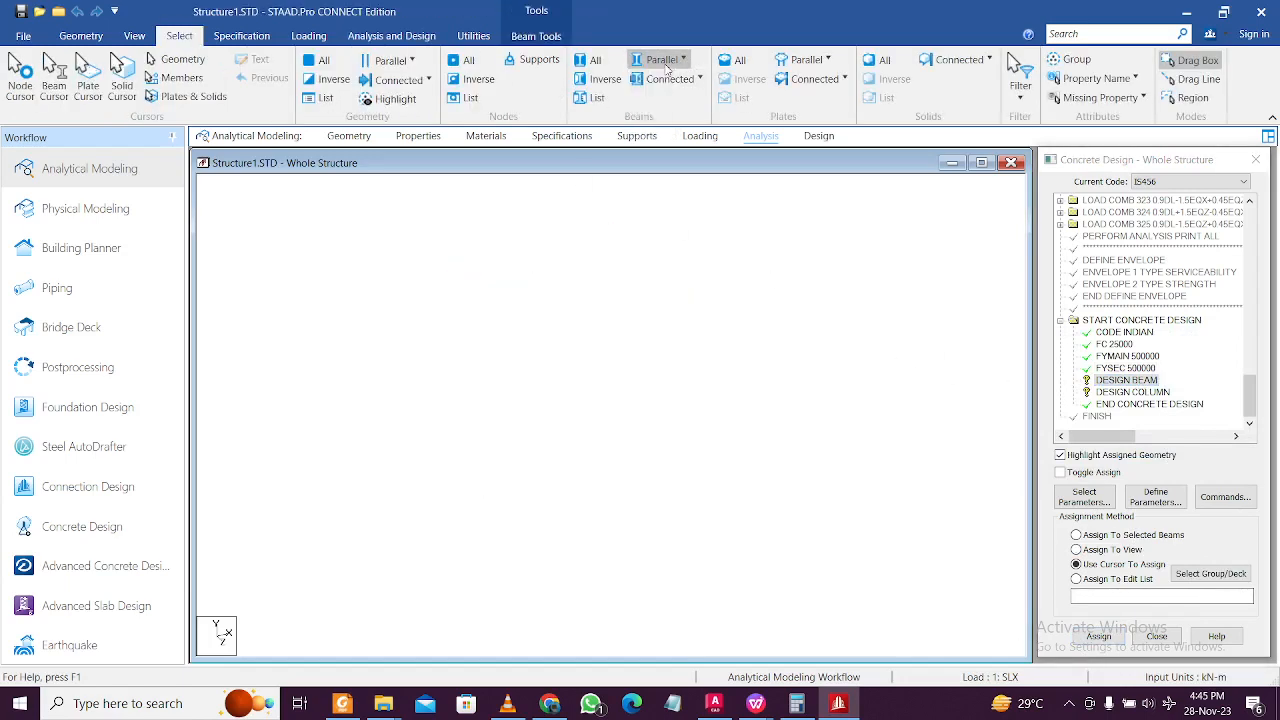
{"action": "left_click", "coordinate": [1098, 636]}
{"action": "left_click", "coordinate": [1150, 458]}
Step: Select all members parallel to Y and assign the DESIGN COLUMN command to the selected beams
{"action": "left_click", "coordinate": [1132, 392]}
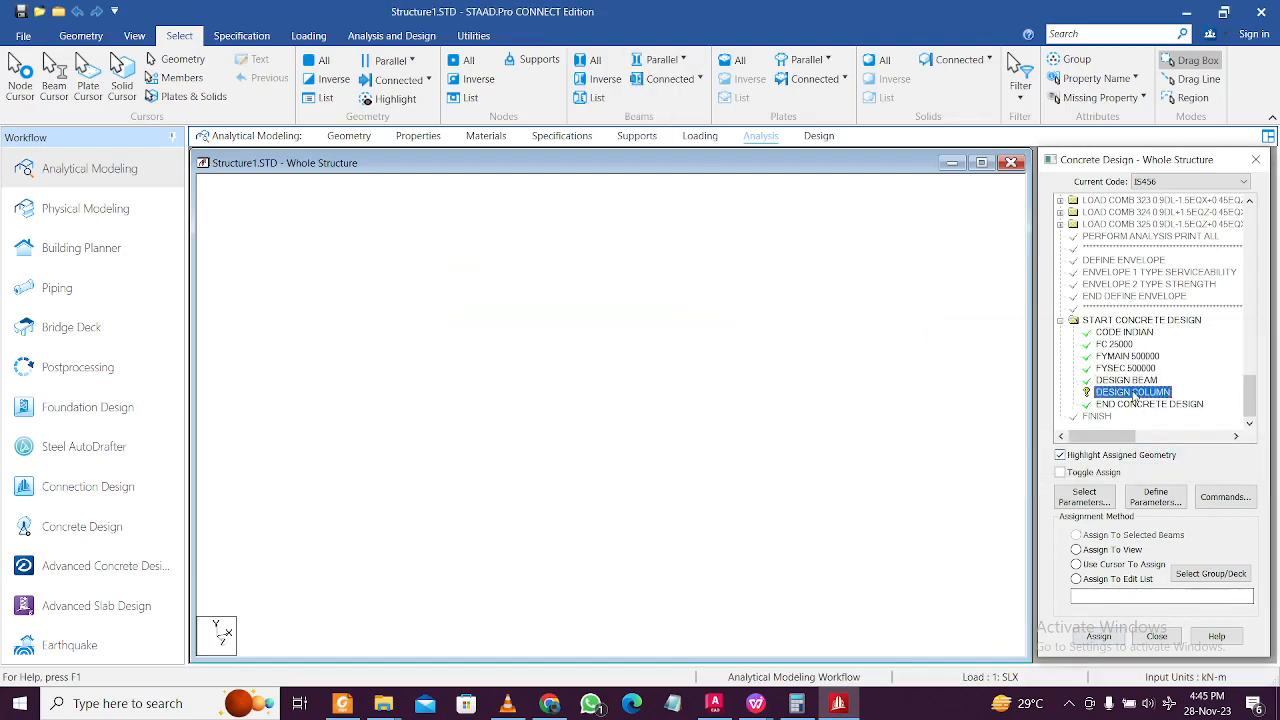
{"action": "left_click", "coordinate": [662, 59]}
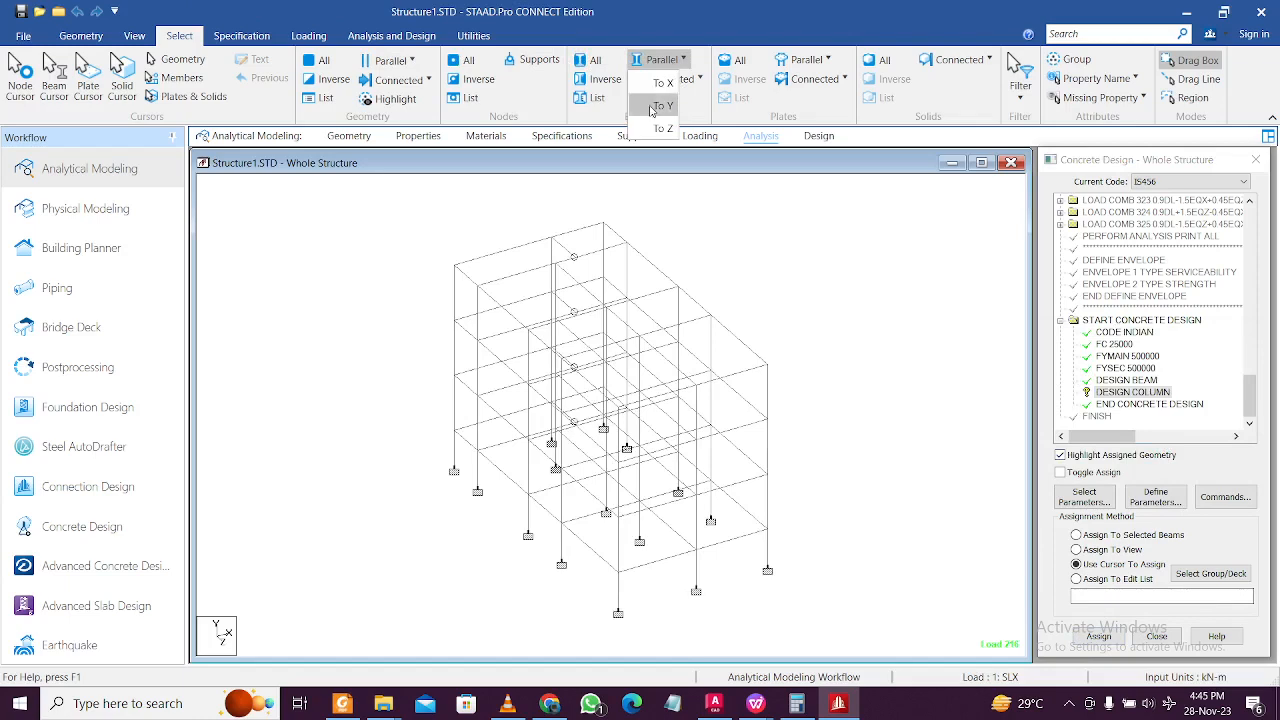
{"action": "left_click", "coordinate": [658, 100]}
{"action": "left_click", "coordinate": [1098, 636]}
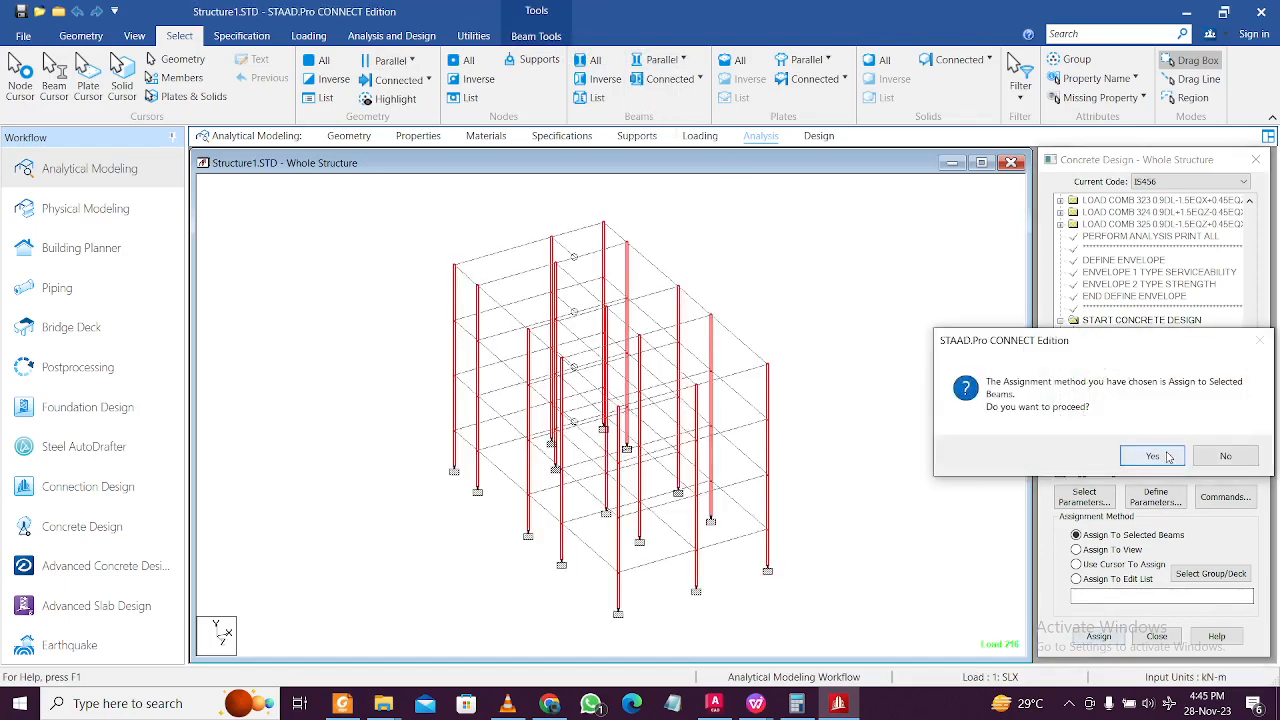
{"action": "left_click", "coordinate": [1152, 455]}
{"action": "left_click", "coordinate": [955, 452]}
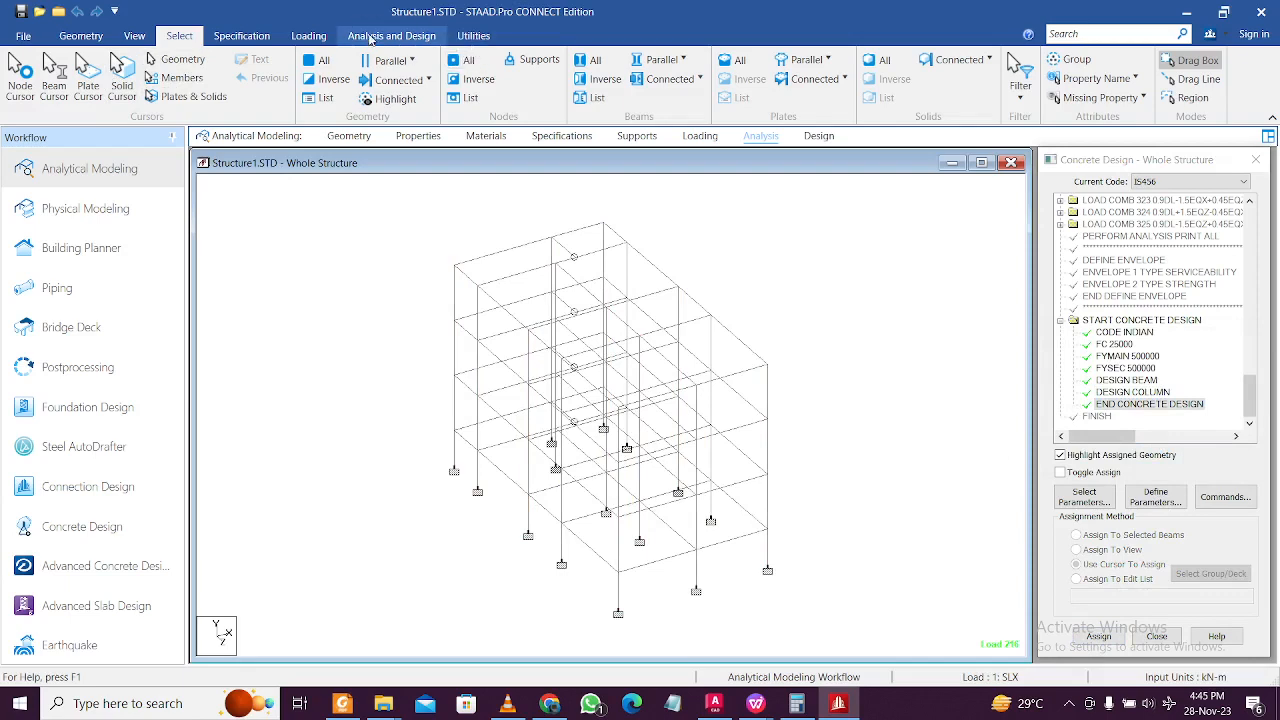
Step: Save the modified structure and run the analysis, staying in modeling mode when it finishes
{"action": "left_click", "coordinate": [391, 36]}
{"action": "left_click", "coordinate": [271, 80]}
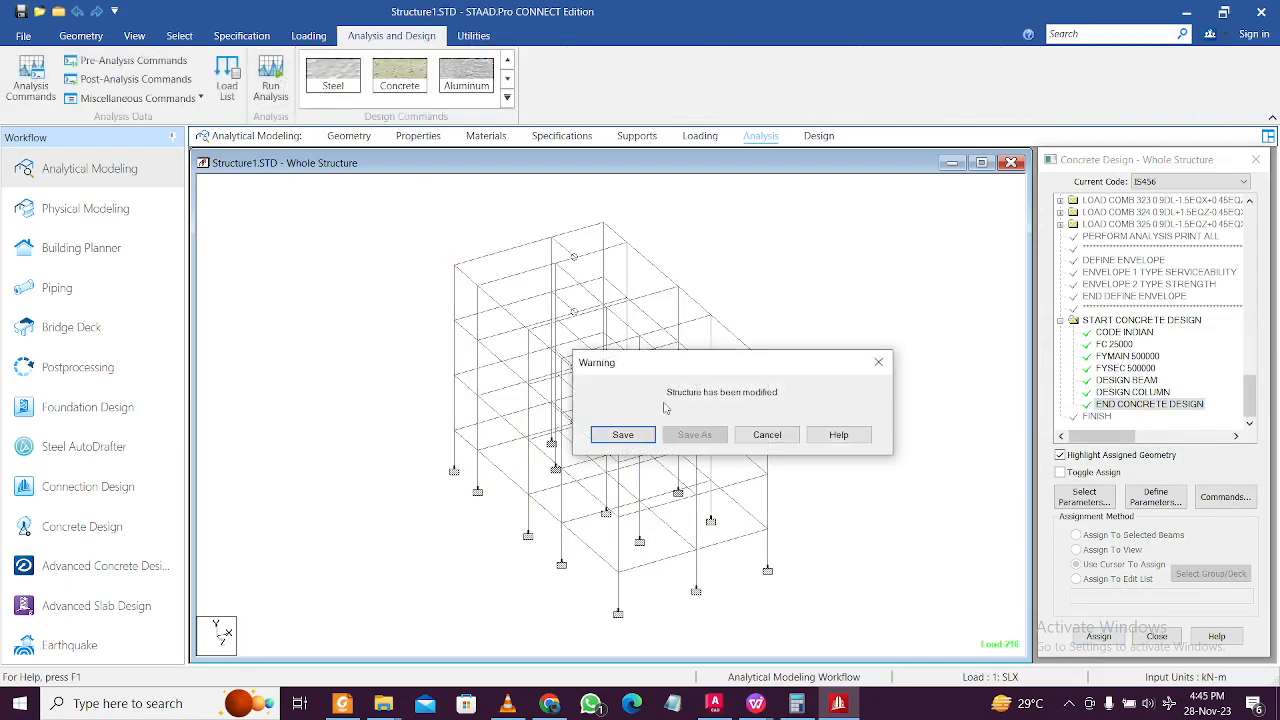
{"action": "left_click", "coordinate": [622, 436]}
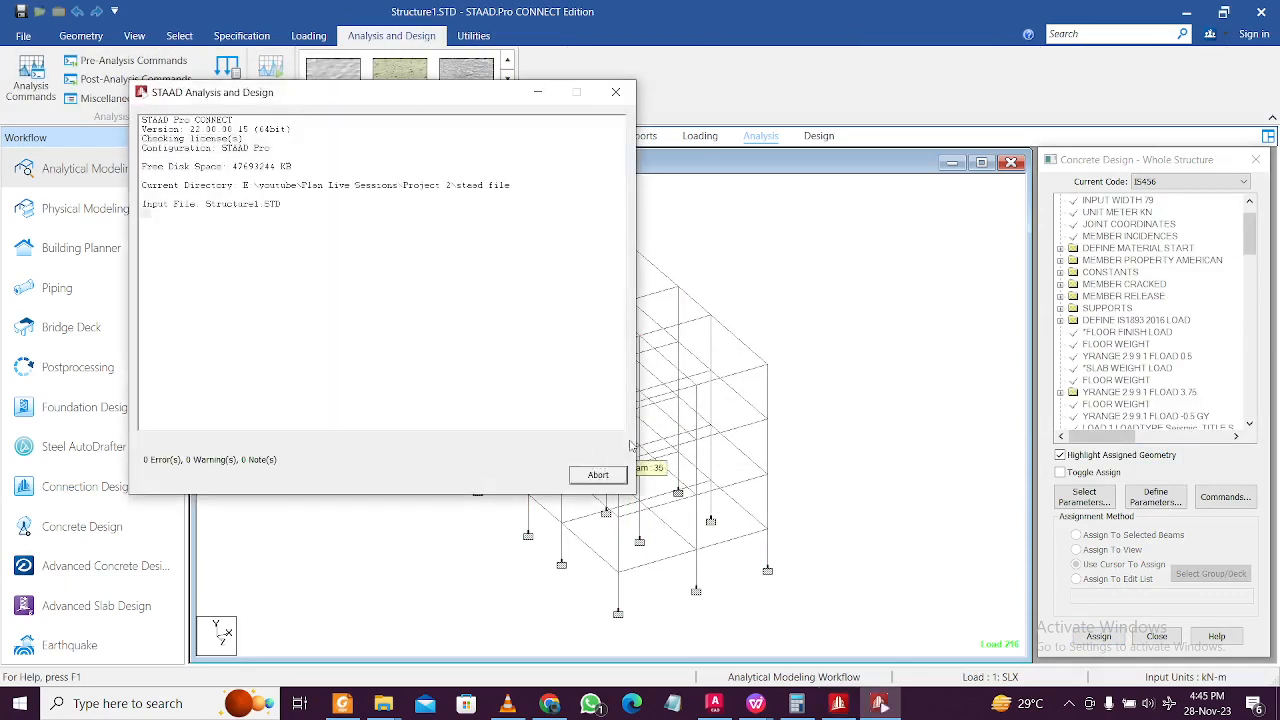
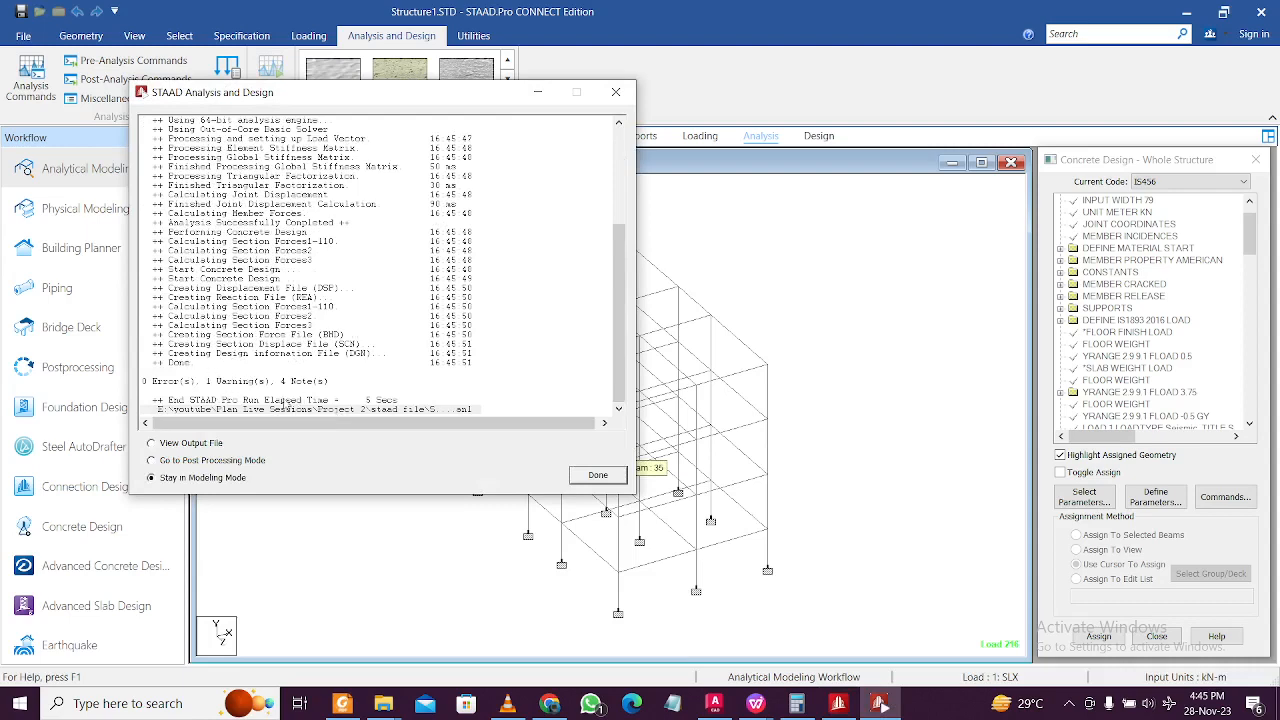
{"action": "left_click", "coordinate": [597, 477]}
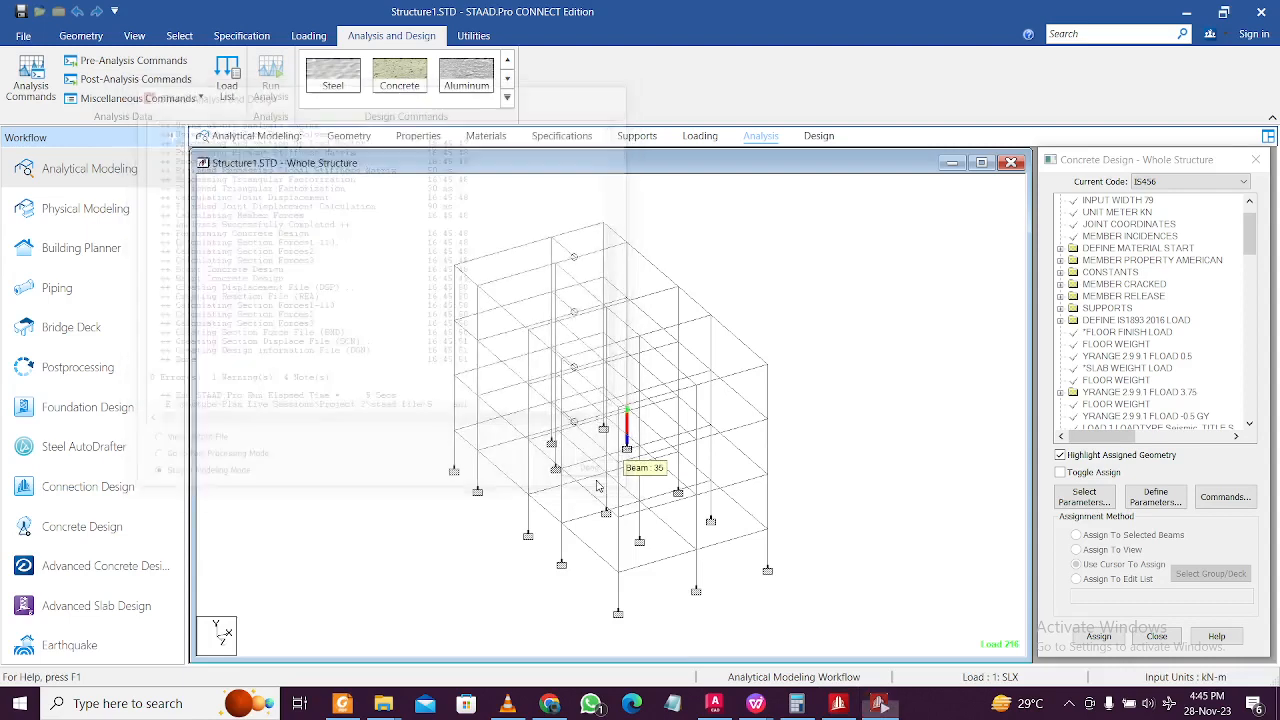
Step: Examine the concrete design details of the lower corner column member and the lowest-level X-direction beam connected to it
{"action": "double_click", "coordinate": [771, 497]}
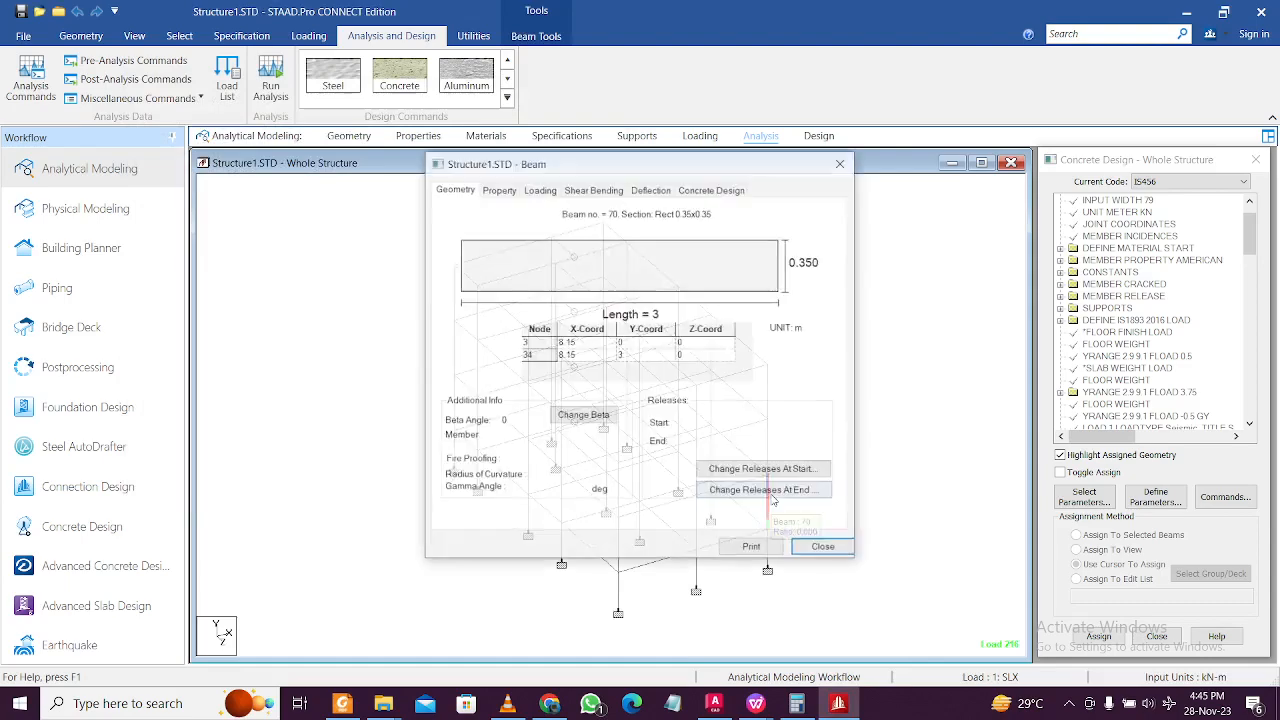
{"action": "left_click", "coordinate": [712, 188]}
{"action": "left_click_drag", "start_coordinate": [672, 167], "coordinate": [1068, 33]}
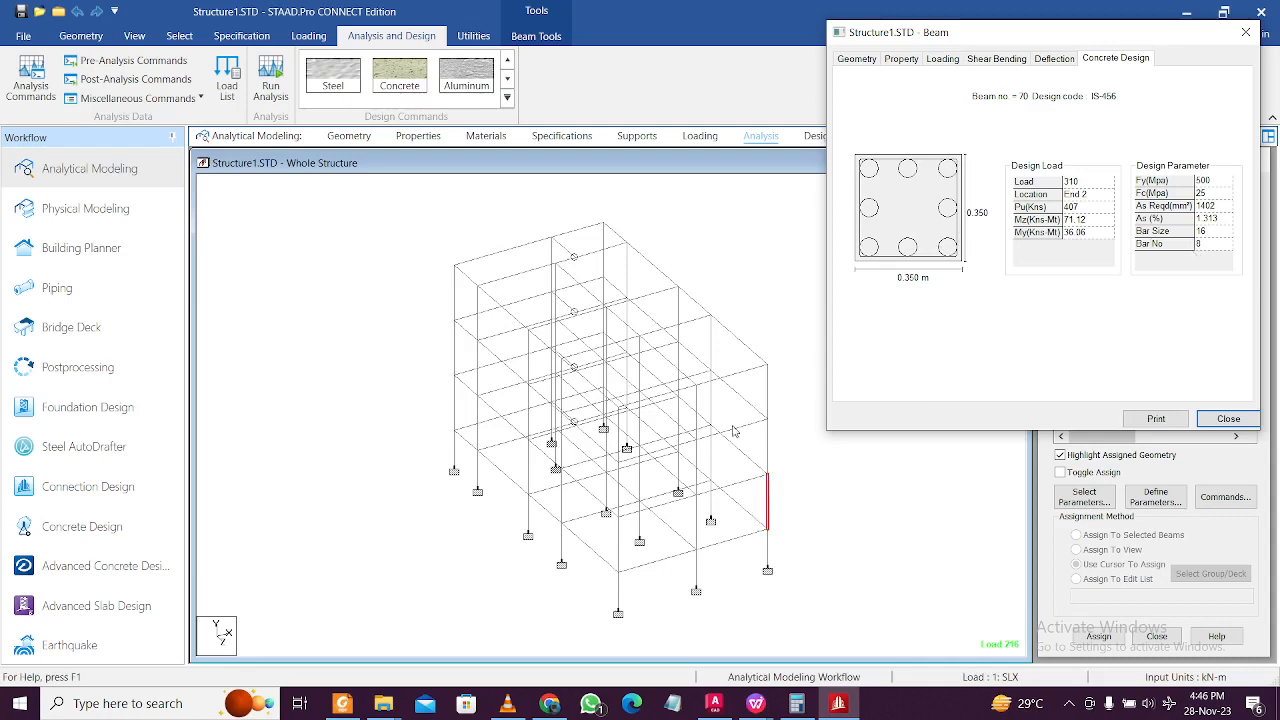
{"action": "double_click", "coordinate": [734, 542]}
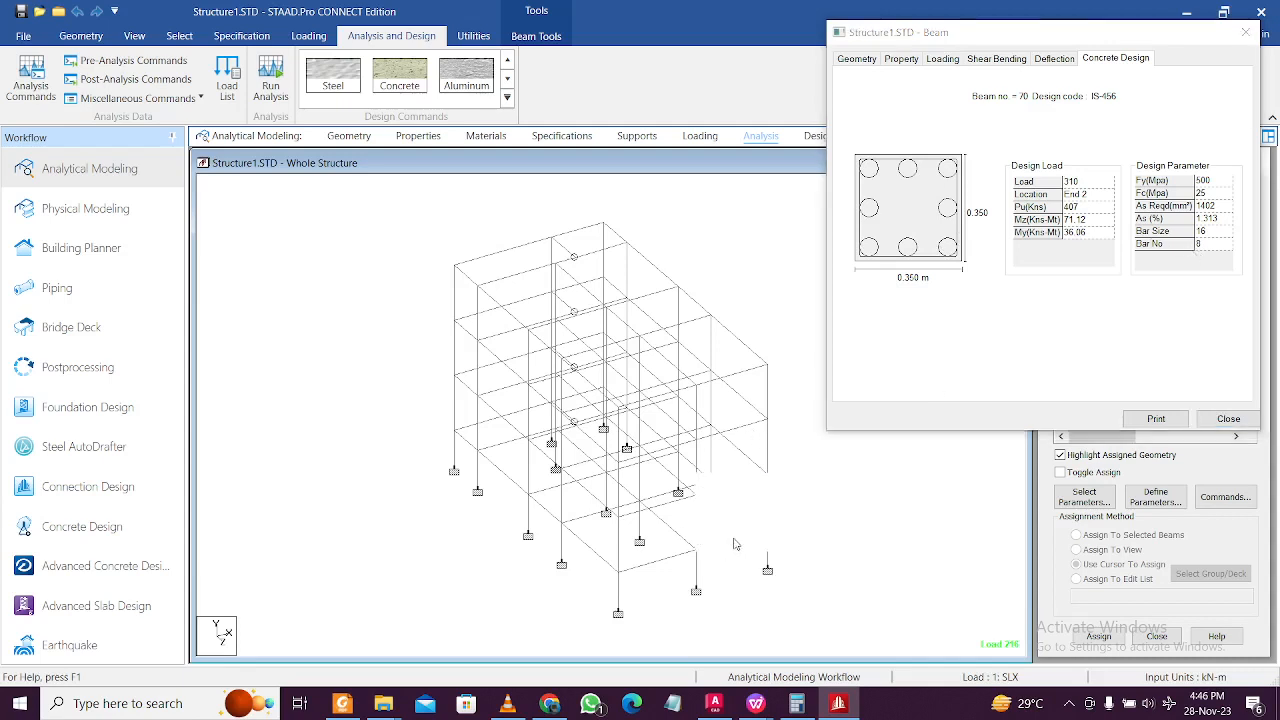
{"action": "left_click", "coordinate": [1113, 59]}
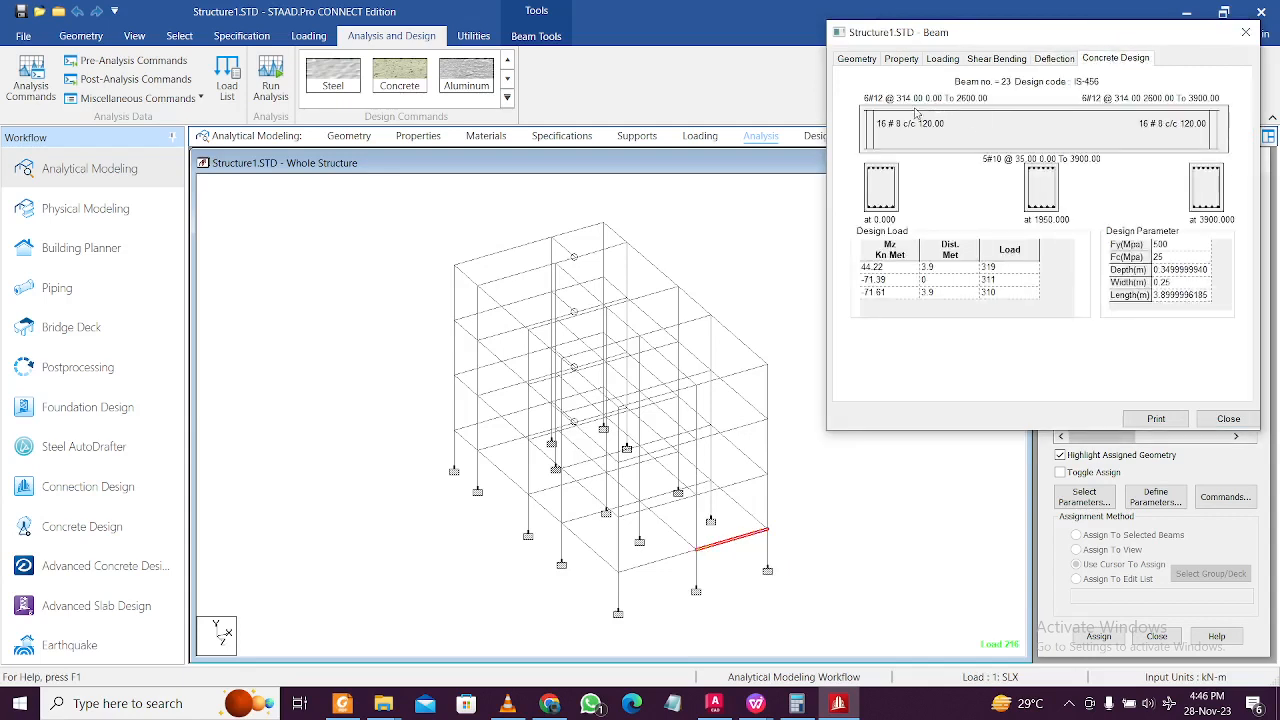
Step: Examine the concrete design details of several upper-floor and roof beams parallel to X, then close the beam details
{"action": "double_click", "coordinate": [744, 430]}
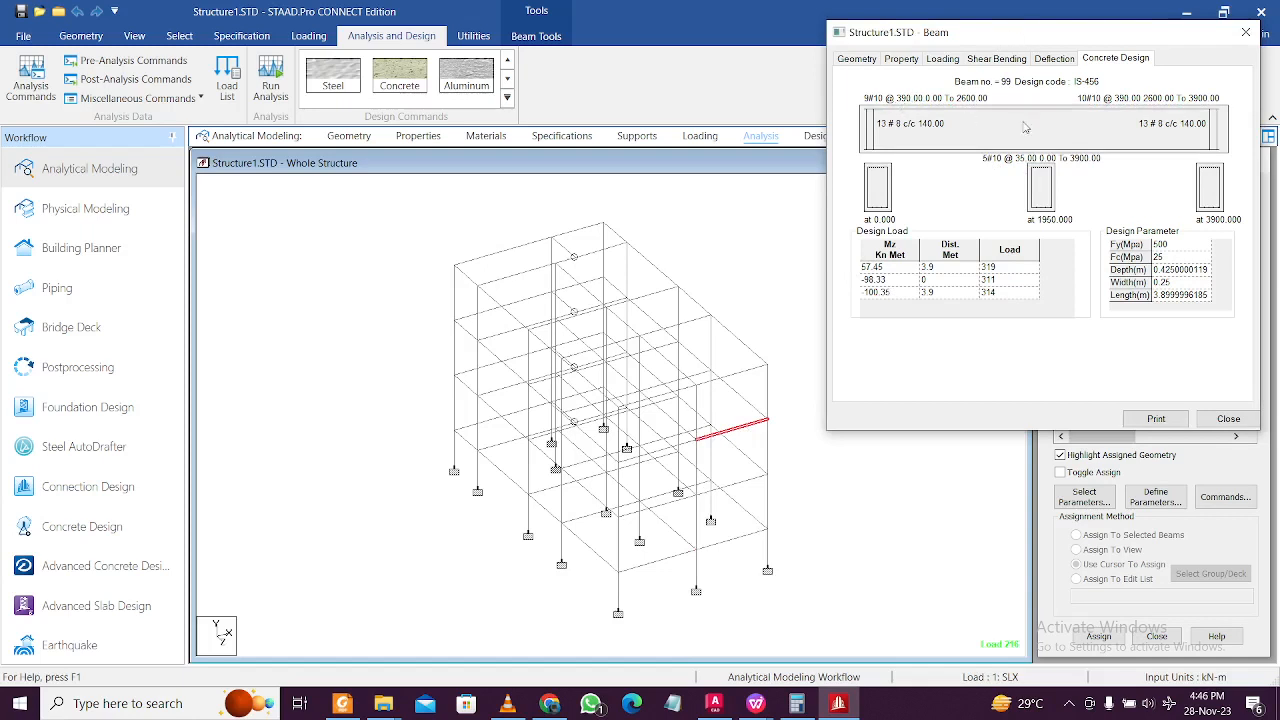
{"action": "double_click", "coordinate": [748, 372]}
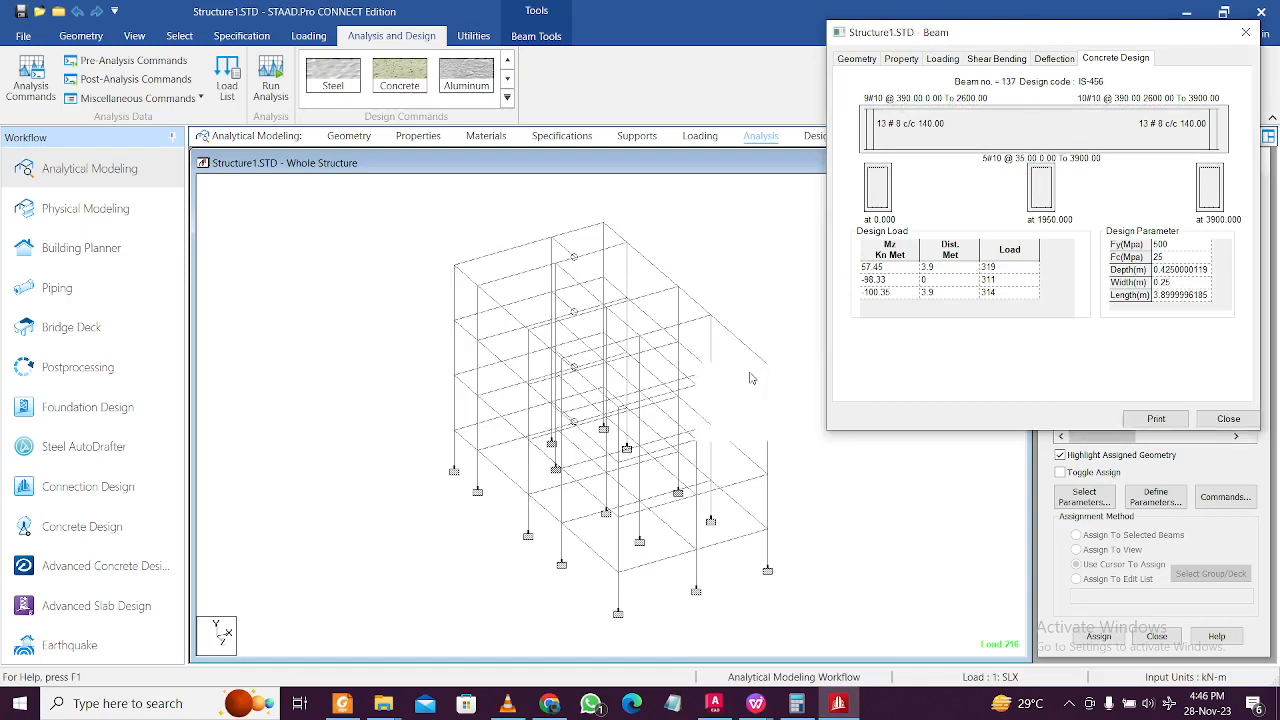
{"action": "double_click", "coordinate": [656, 310]}
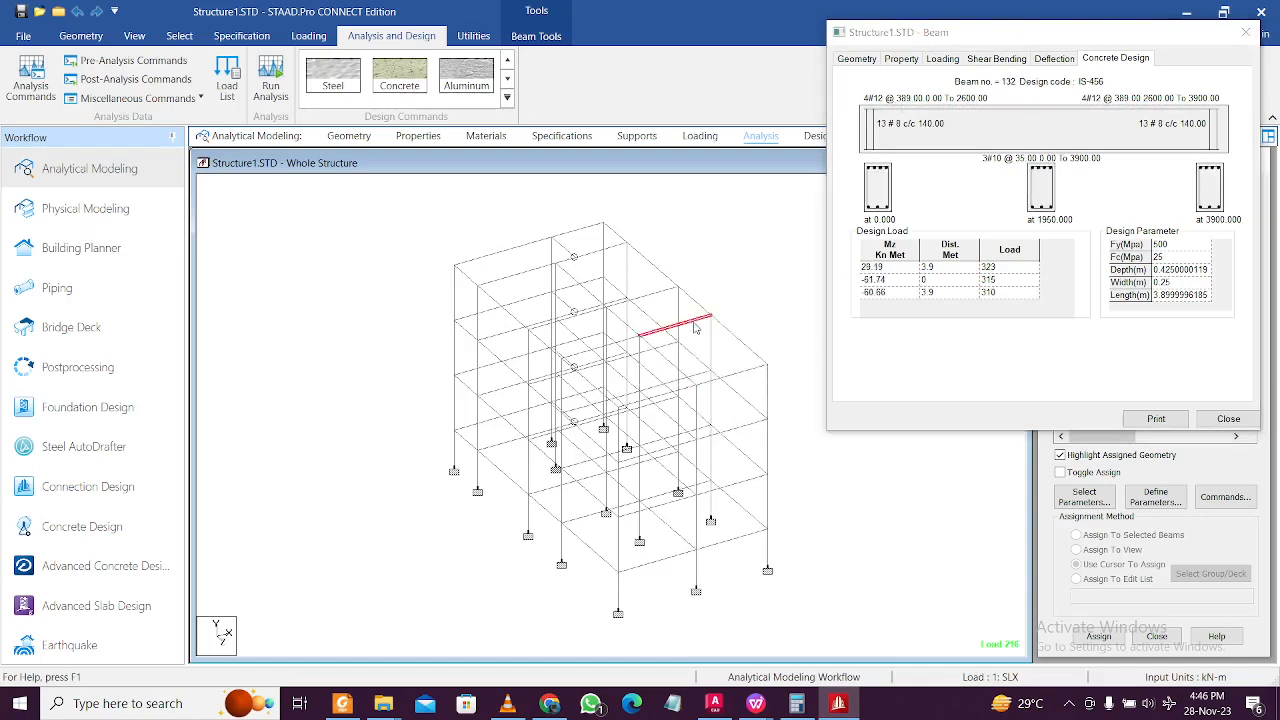
{"action": "double_click", "coordinate": [650, 295]}
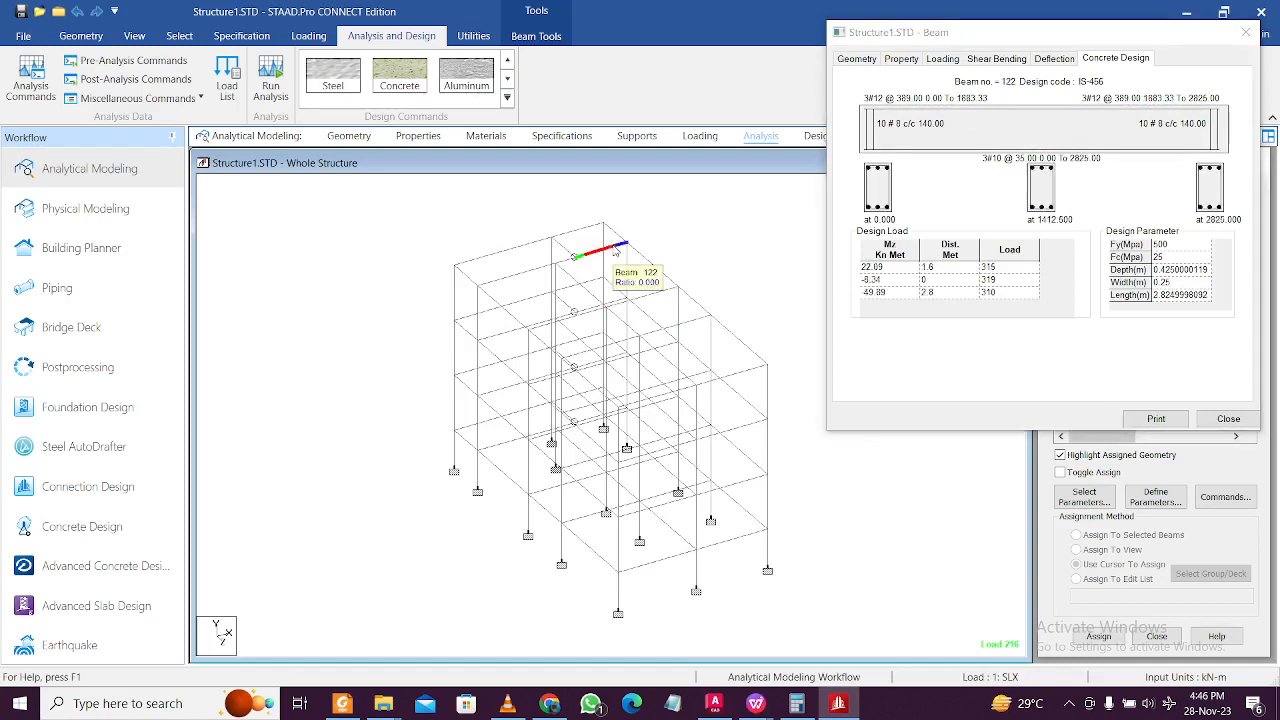
{"action": "double_click", "coordinate": [581, 236]}
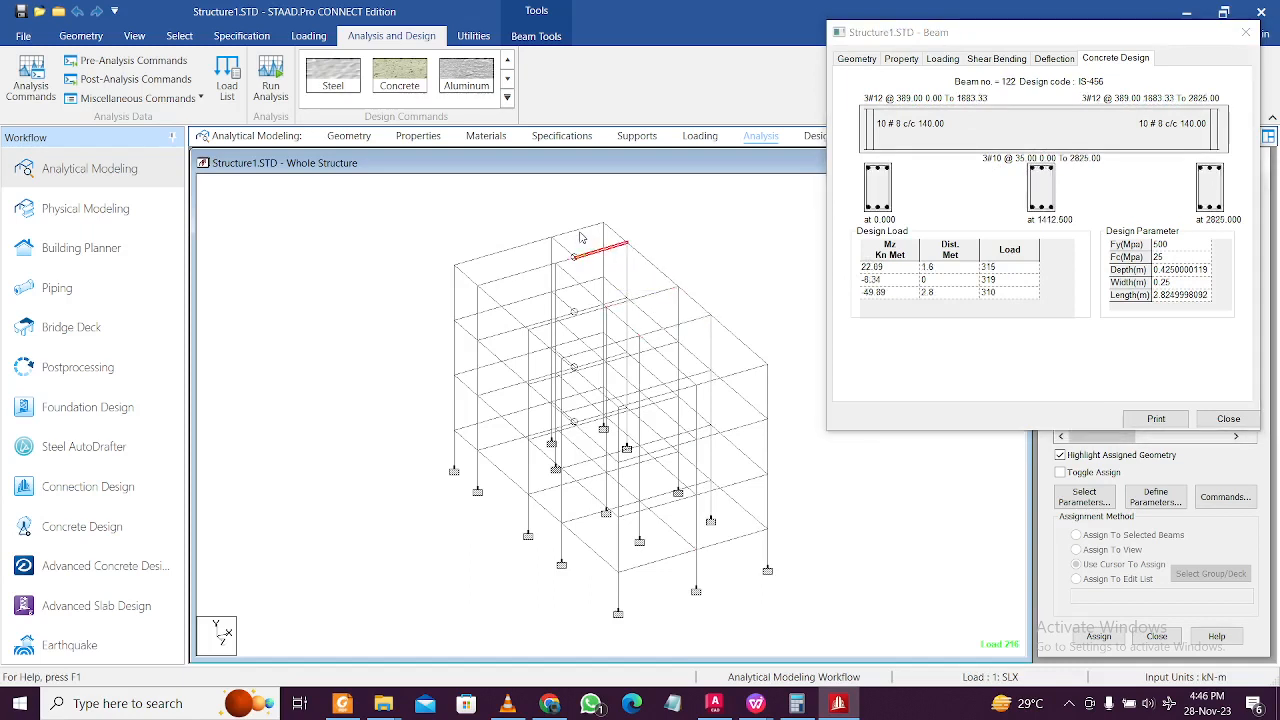
{"action": "double_click", "coordinate": [502, 257]}
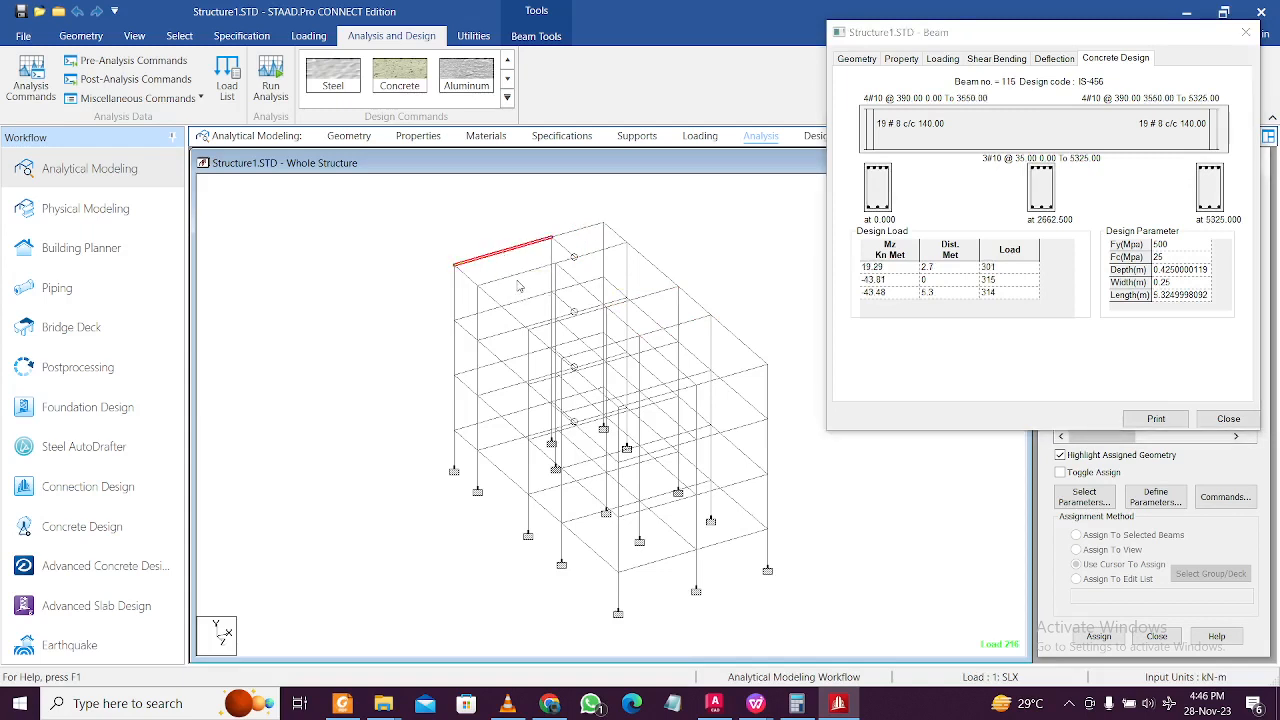
{"action": "double_click", "coordinate": [514, 275]}
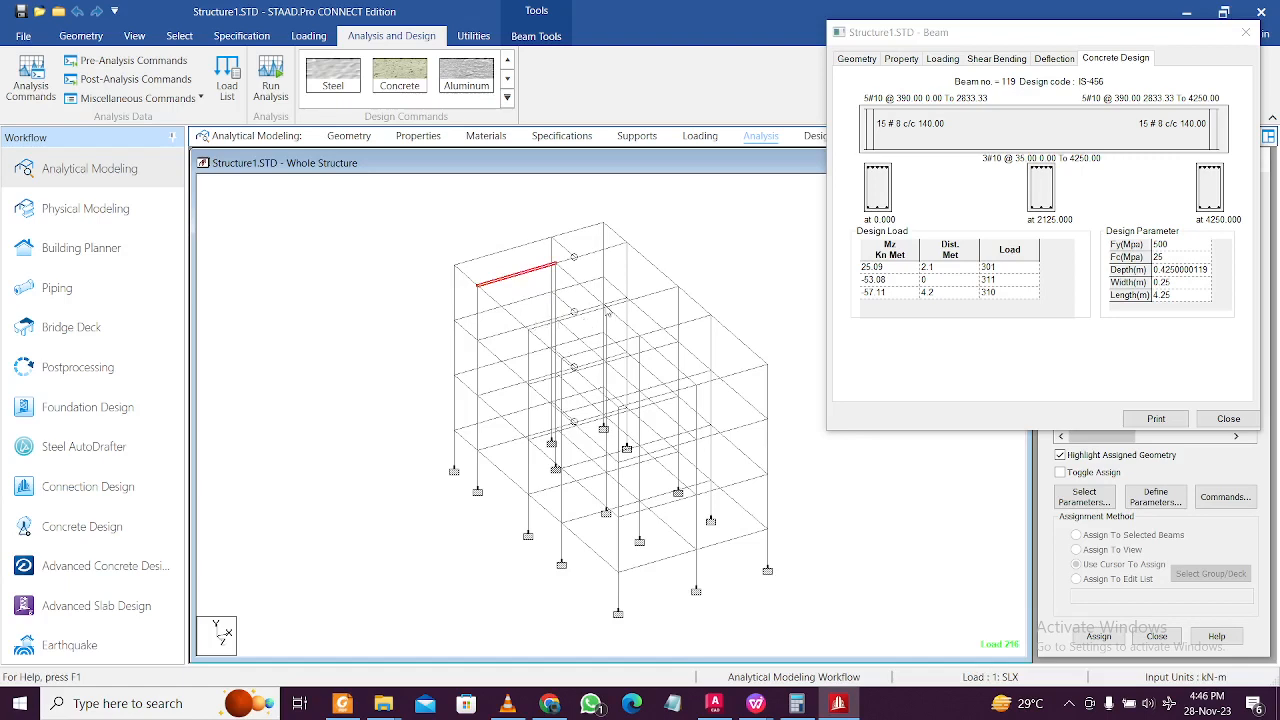
{"action": "double_click", "coordinate": [515, 486]}
{"action": "left_click", "coordinate": [1240, 31]}
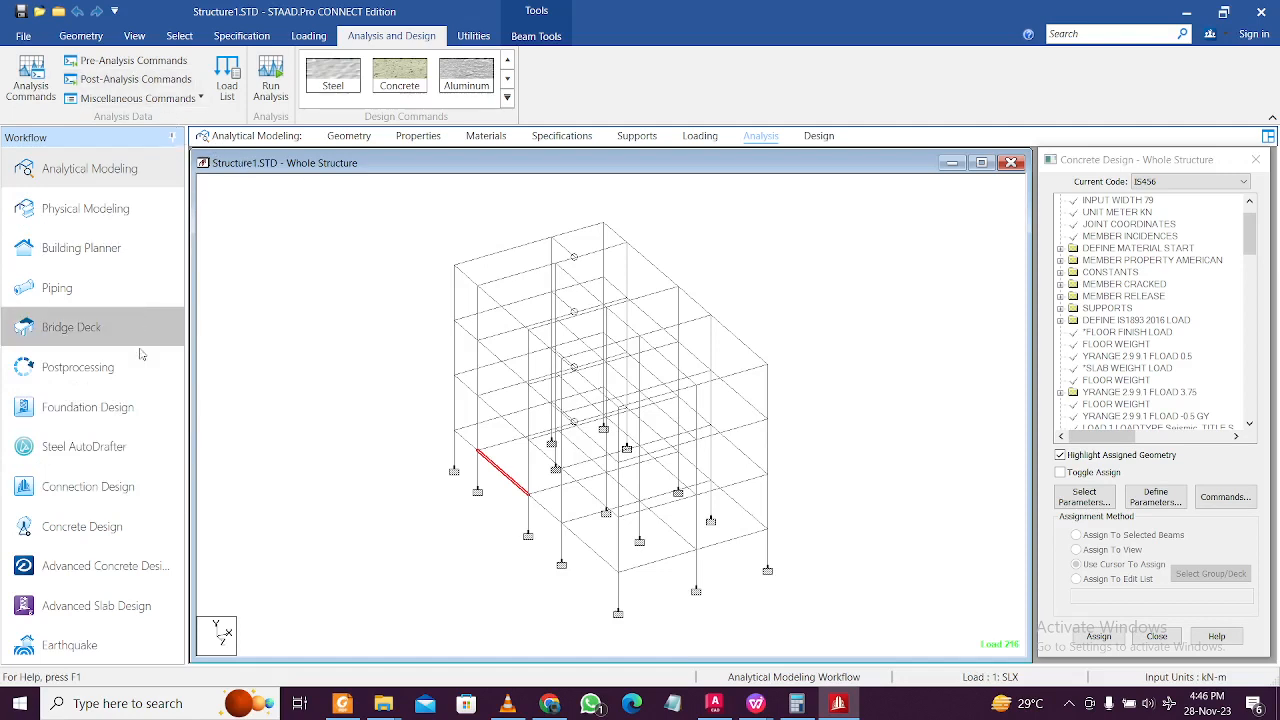
Step: Enter the Postprocessing workflow with ENVELOPE 1 as the defined envelope for the results
{"action": "left_click", "coordinate": [138, 384]}
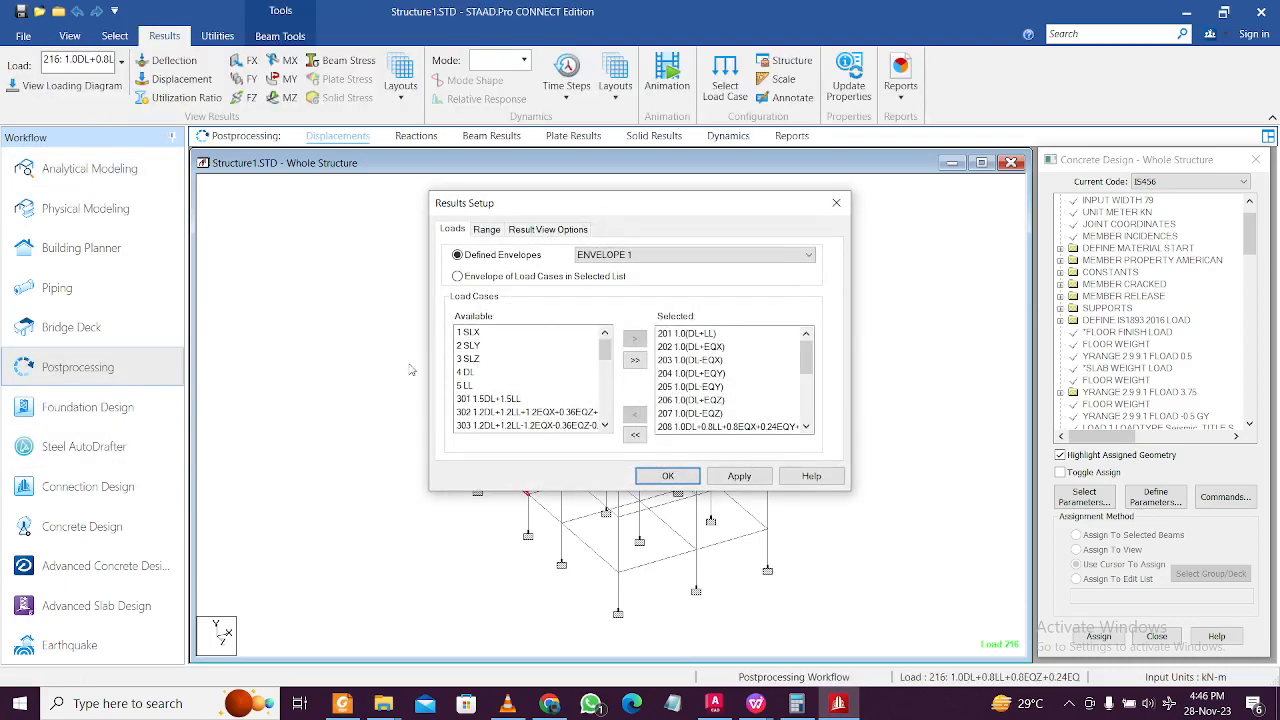
{"action": "left_click", "coordinate": [655, 256]}
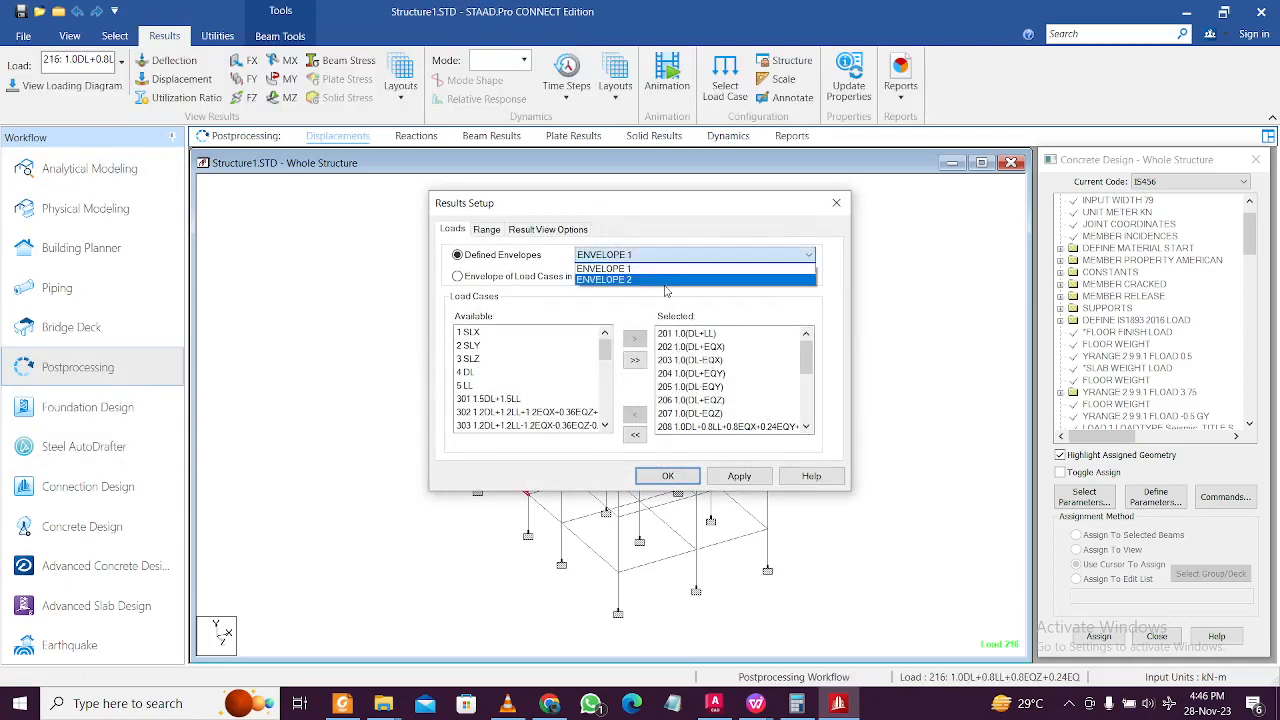
{"action": "left_click", "coordinate": [664, 269]}
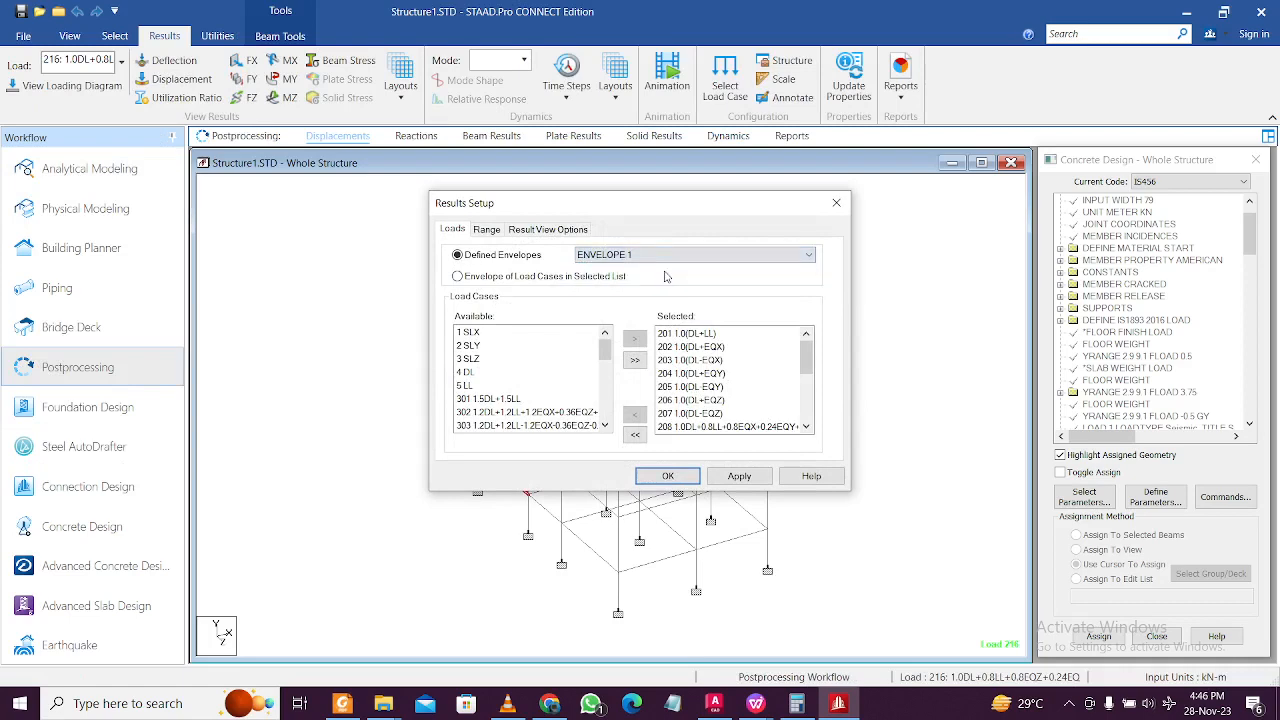
{"action": "left_click", "coordinate": [667, 476]}
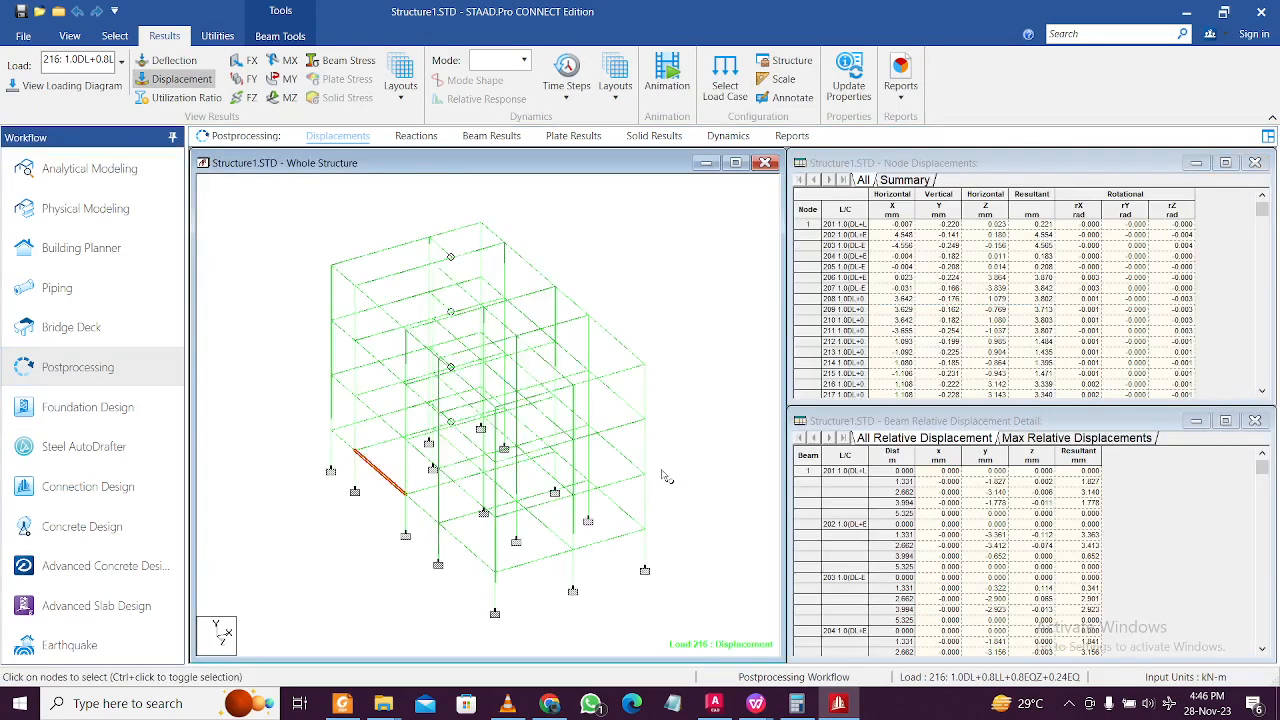
Step: View the FZ shear diagram without the displaced shape, then show only the MY bending diagram at an enlarged scale
{"action": "left_click", "coordinate": [276, 82]}
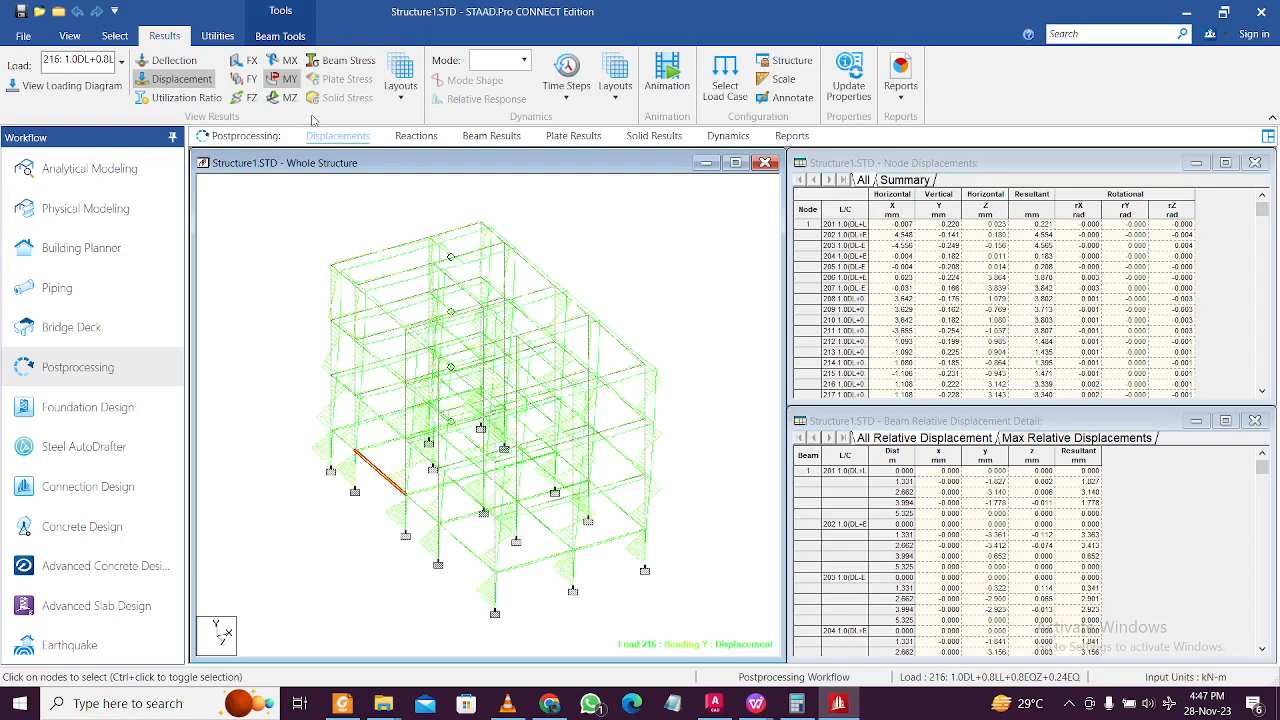
{"action": "left_click", "coordinate": [250, 97]}
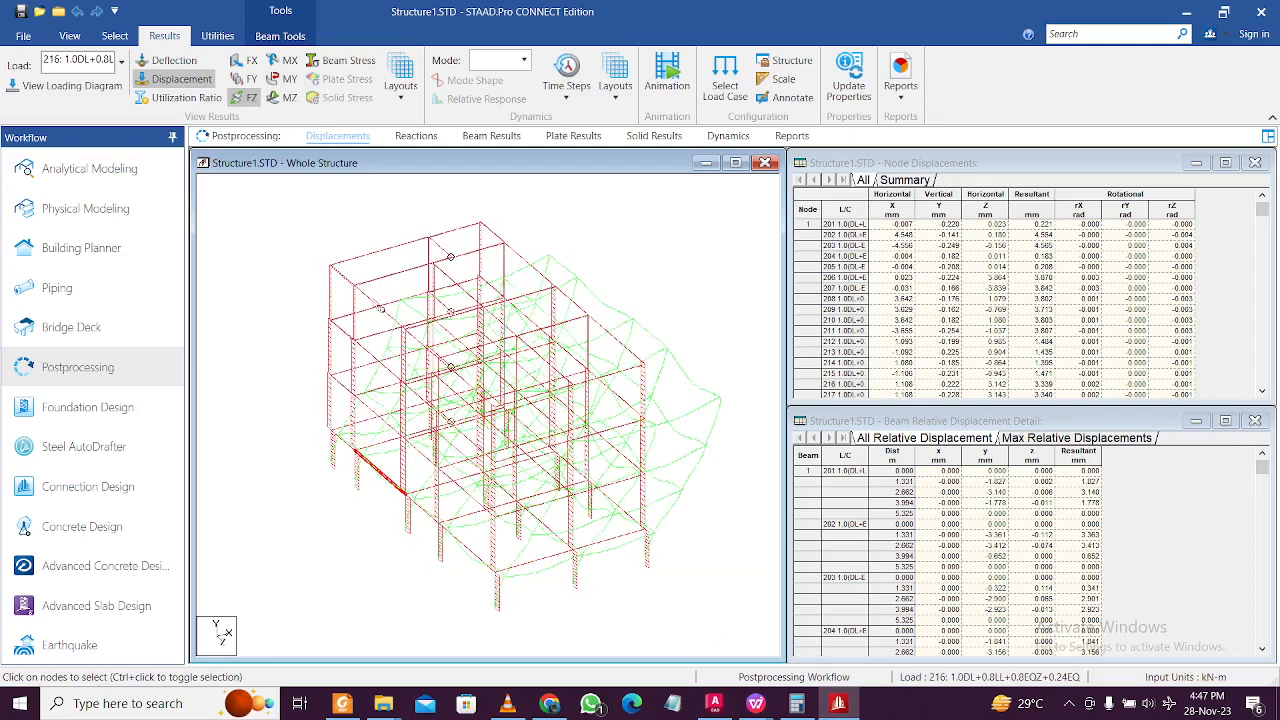
{"action": "left_click", "coordinate": [190, 79]}
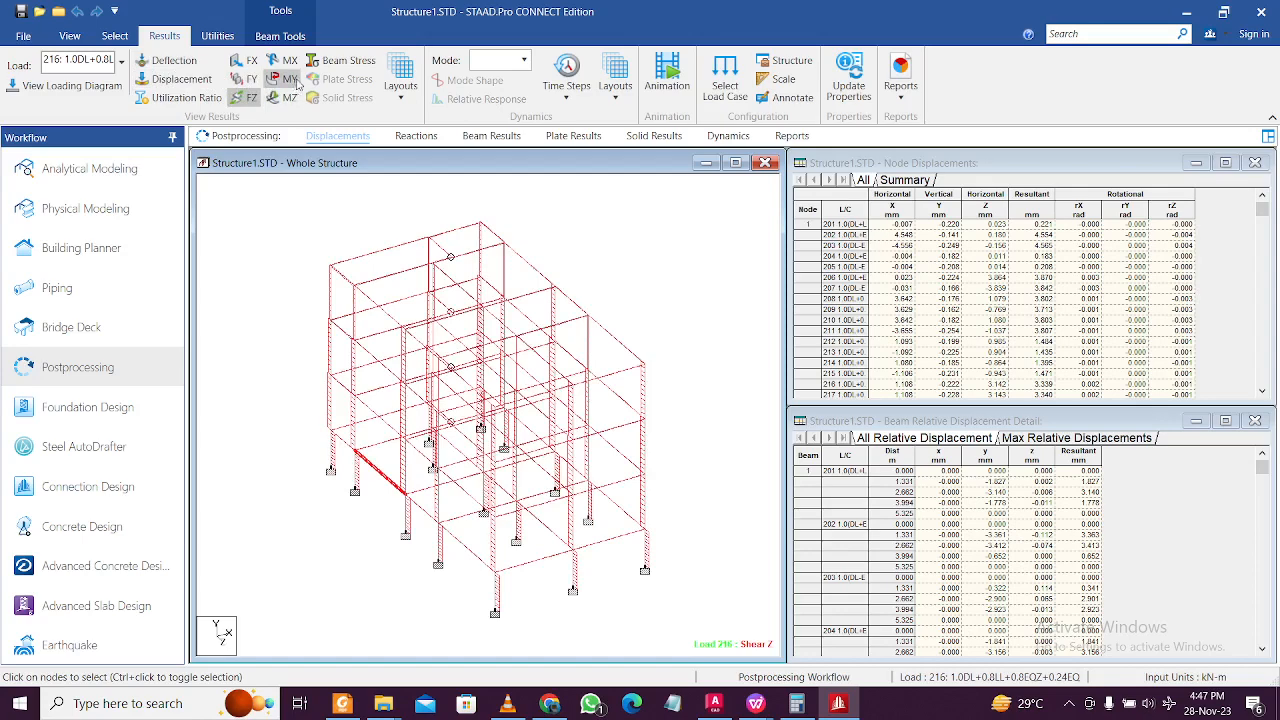
{"action": "left_click", "coordinate": [252, 100]}
{"action": "left_click", "coordinate": [289, 79]}
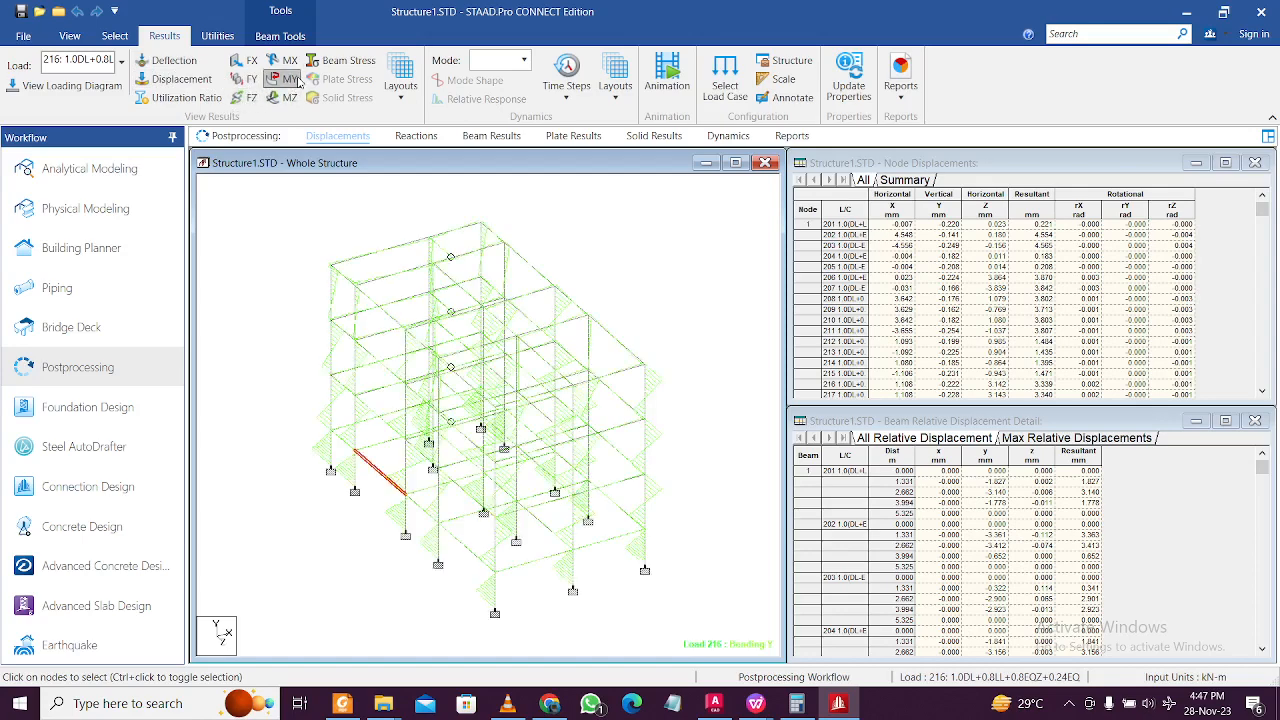
{"action": "scroll", "coordinate": [652, 459], "scroll_direction": "up", "scroll_amount": 3, "text": "ctrl"}
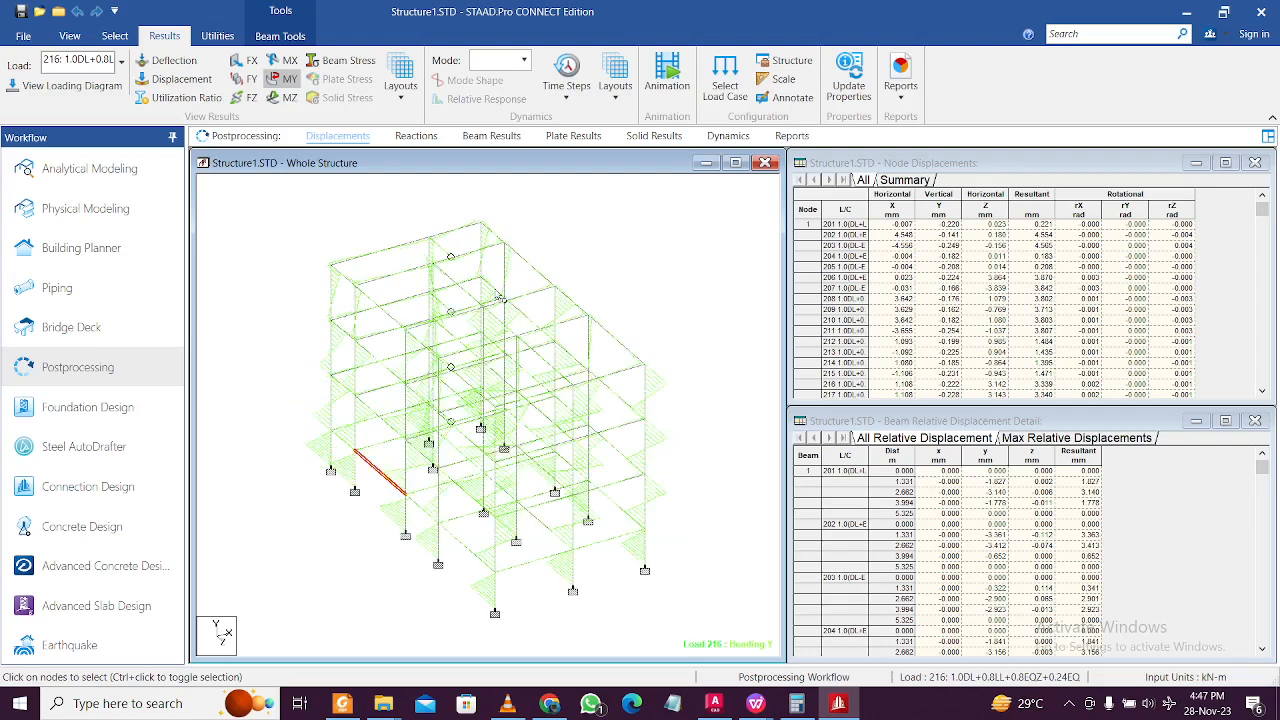
Step: Compare the enlarged MZ bending diagram with the MX torsion and MY bending diagrams, leaving only MZ displayed
{"action": "left_click", "coordinate": [283, 97]}
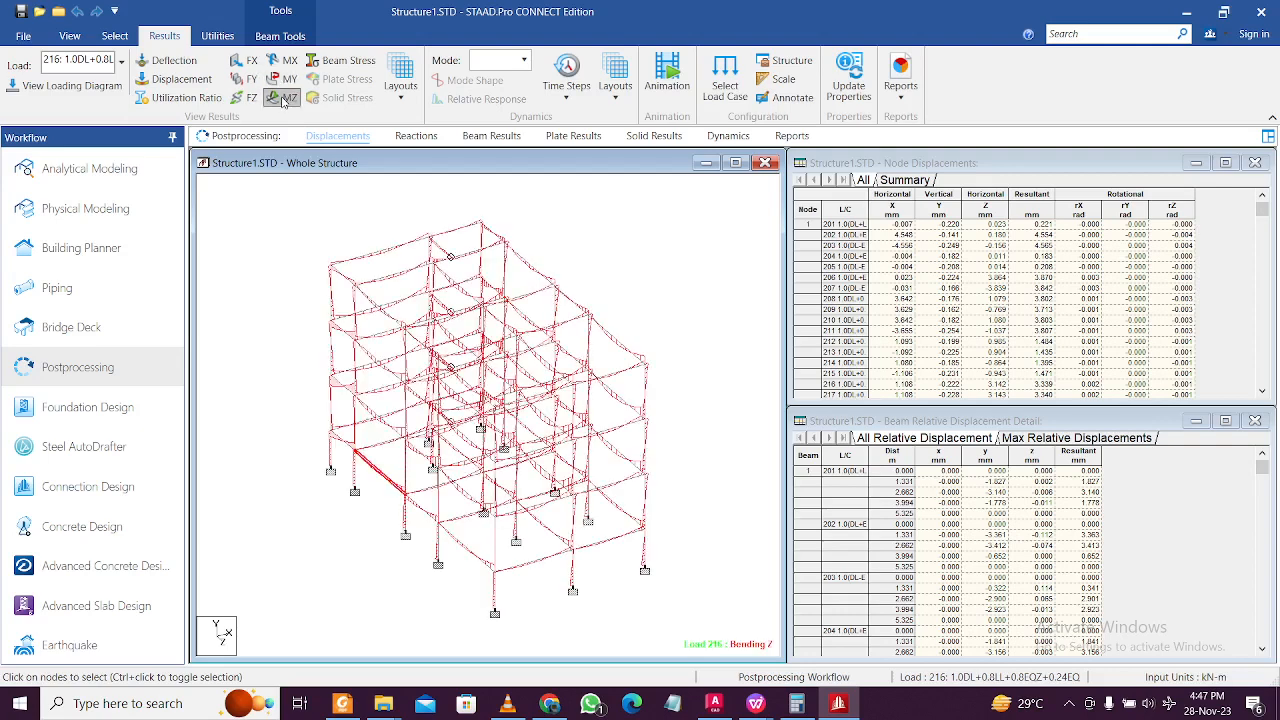
{"action": "scroll", "coordinate": [559, 325], "scroll_direction": "up", "scroll_amount": 3, "text": "ctrl"}
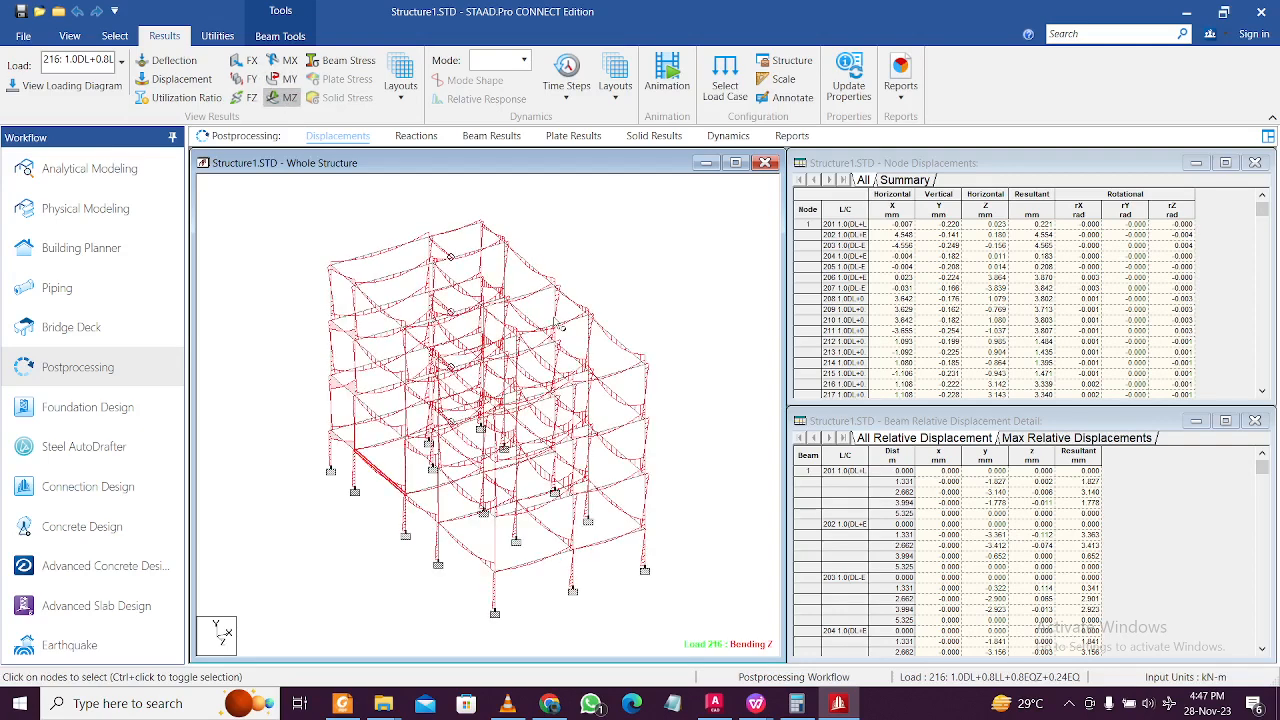
{"action": "left_click", "coordinate": [289, 61]}
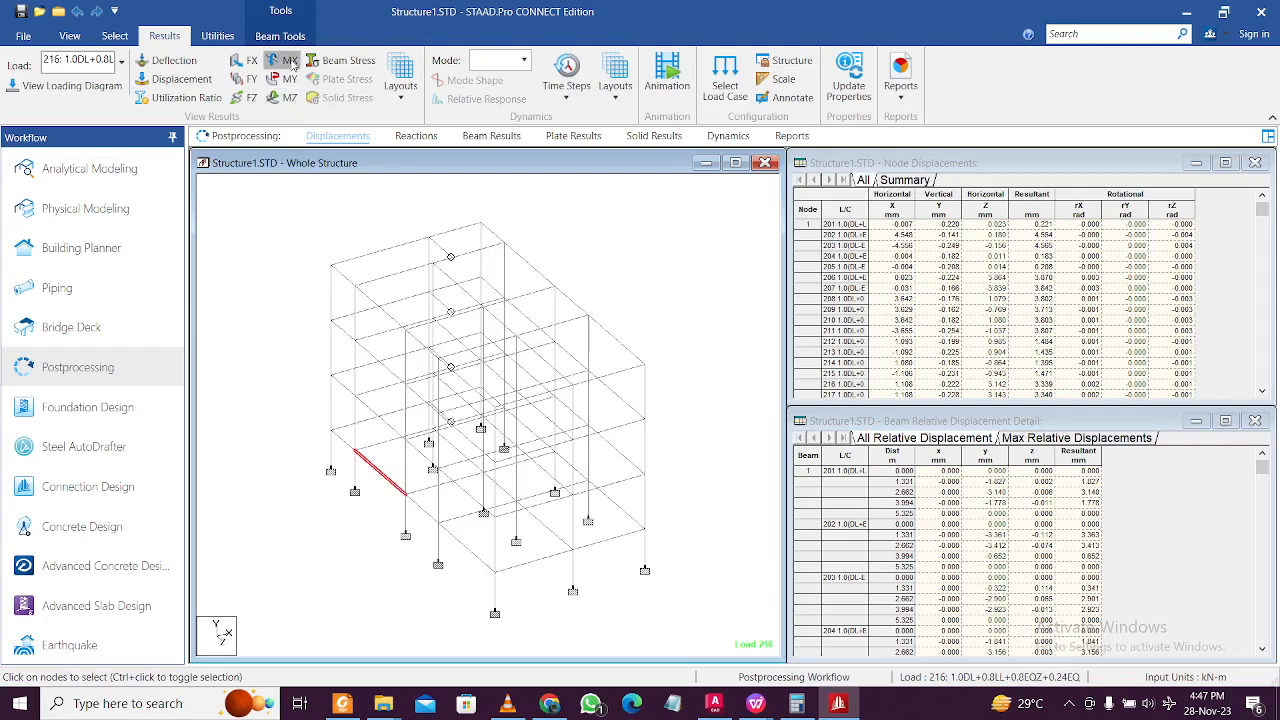
{"action": "left_click", "coordinate": [289, 79]}
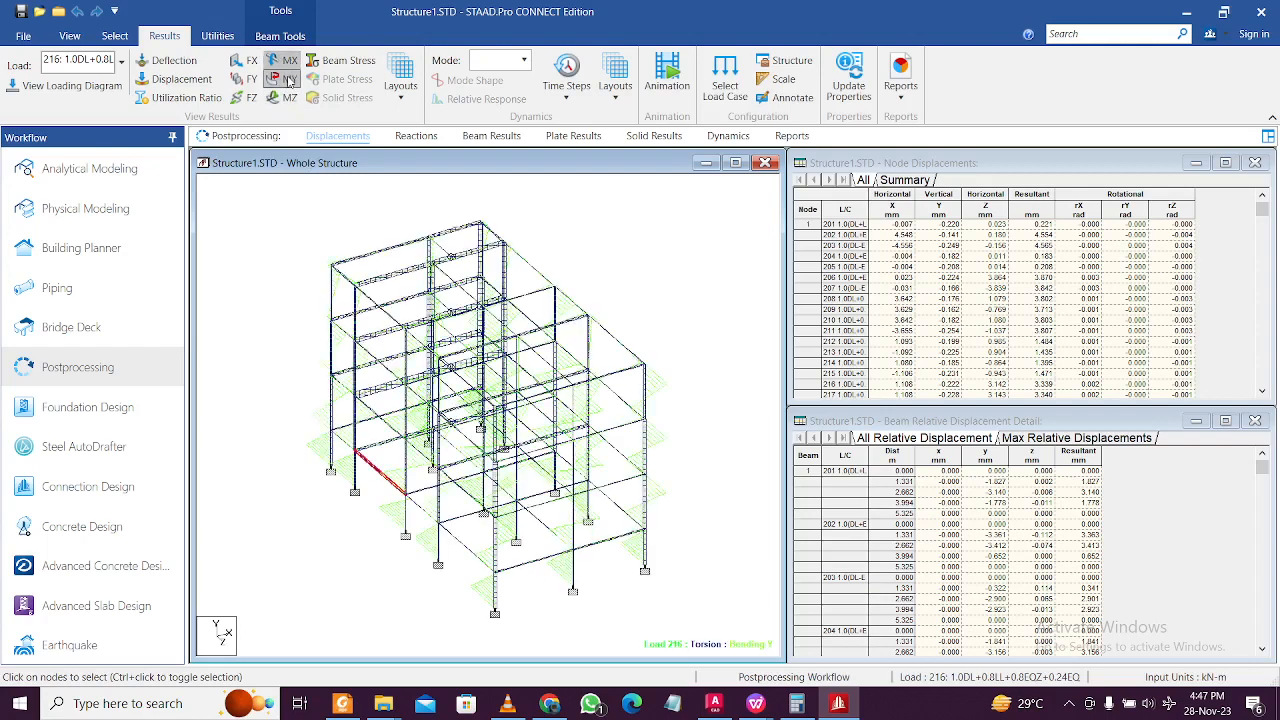
{"action": "left_click", "coordinate": [289, 61]}
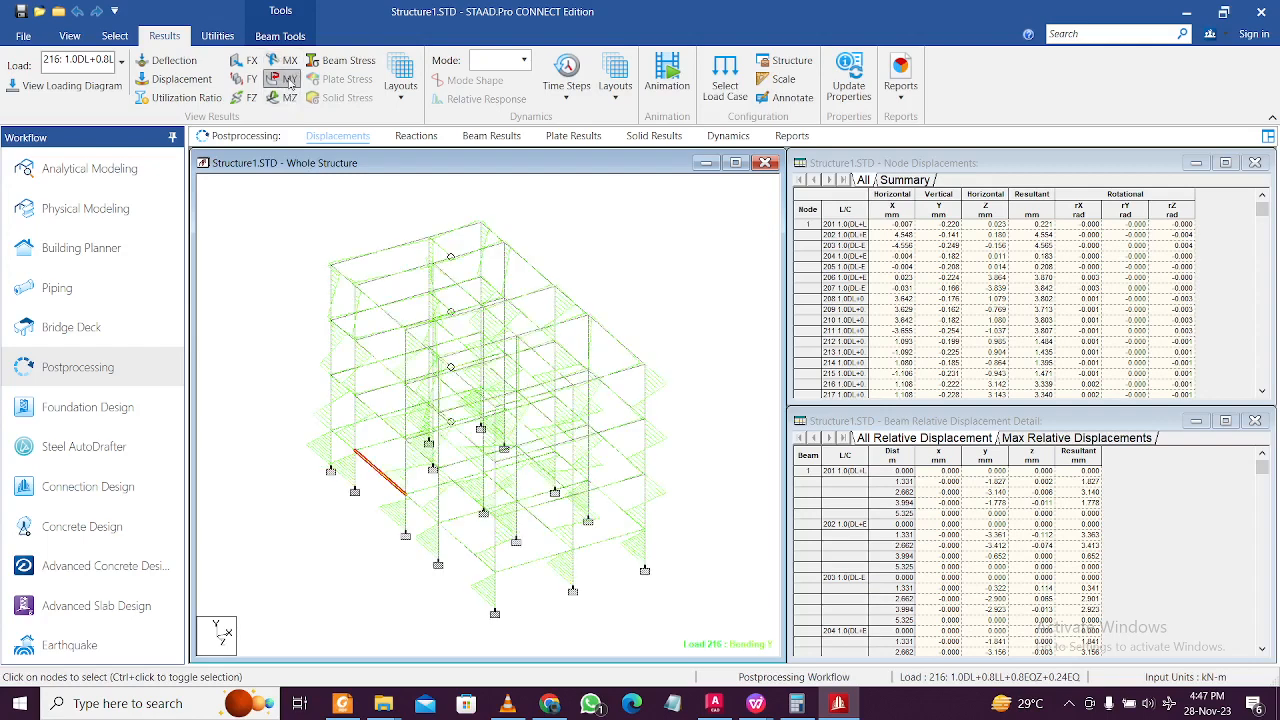
{"action": "left_click", "coordinate": [289, 79]}
{"action": "left_click", "coordinate": [289, 97]}
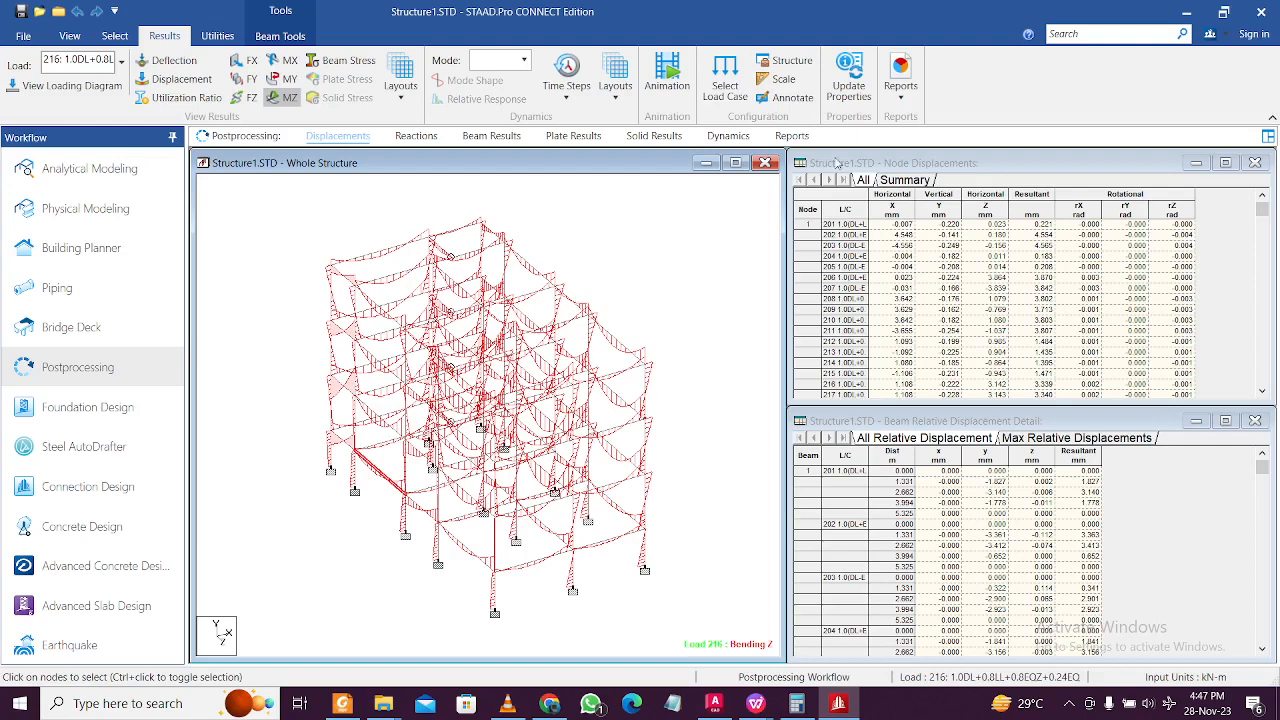
Step: Annotate the MZ bending diagram with Ends, Maximum and Mid point values enabled for both Bending and Shear
{"action": "left_click", "coordinate": [784, 97]}
{"action": "left_click", "coordinate": [570, 227]}
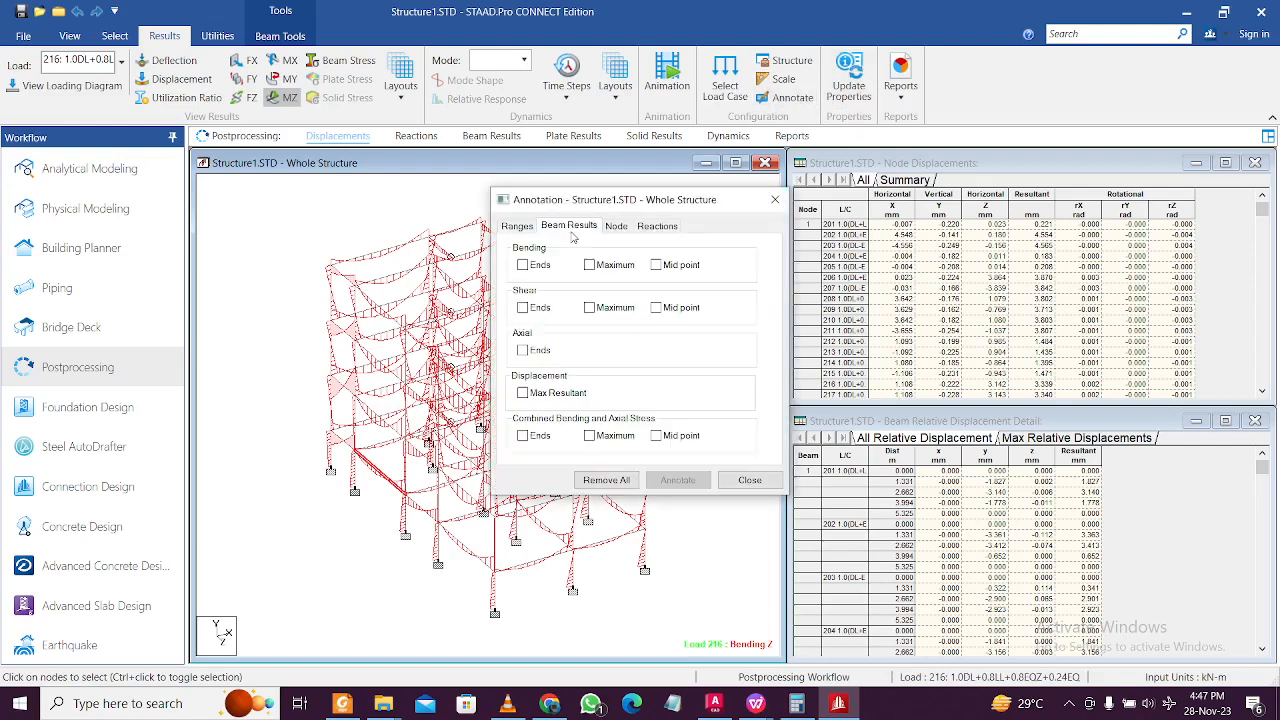
{"action": "left_click", "coordinate": [523, 265]}
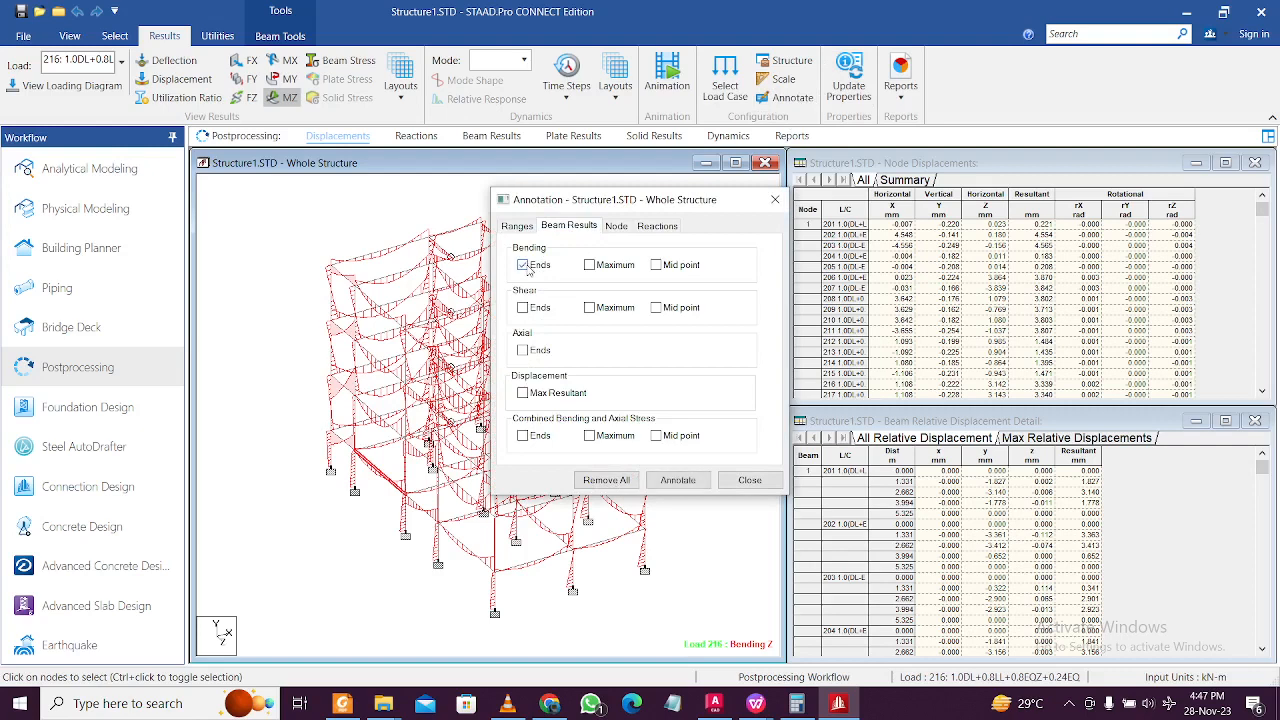
{"action": "left_click", "coordinate": [523, 265]}
{"action": "left_click", "coordinate": [680, 480]}
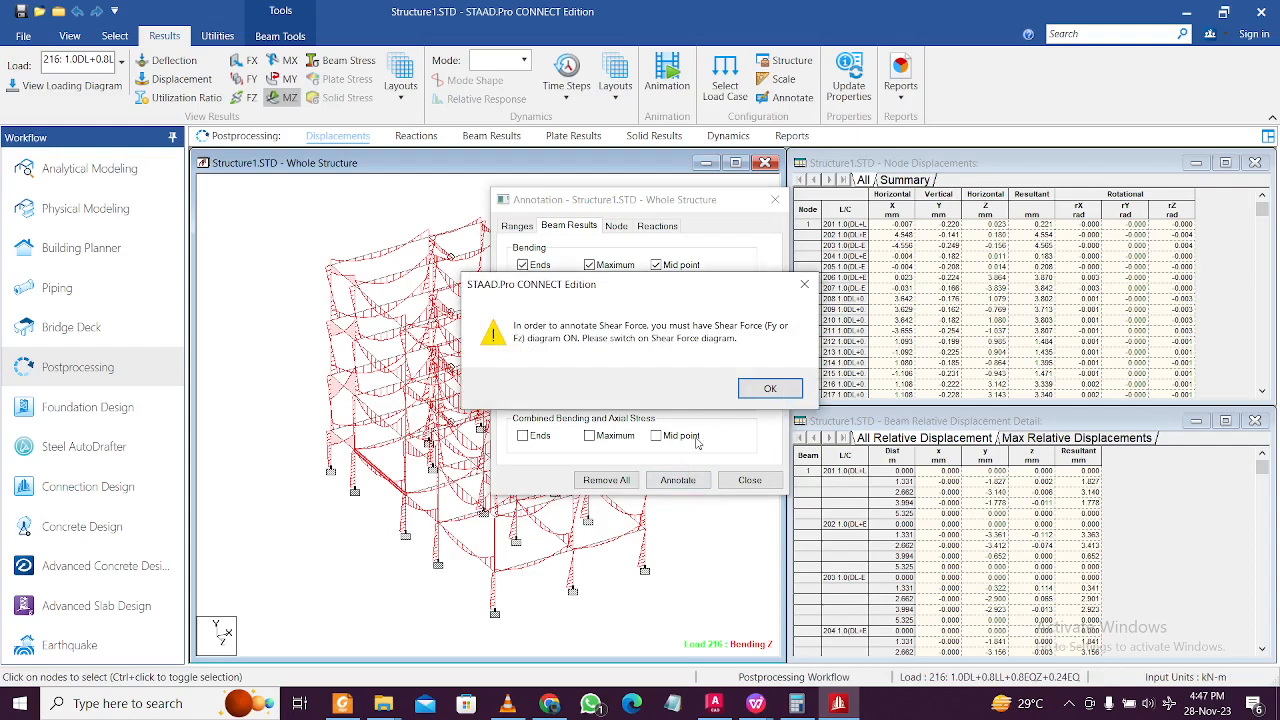
{"action": "left_click", "coordinate": [768, 389]}
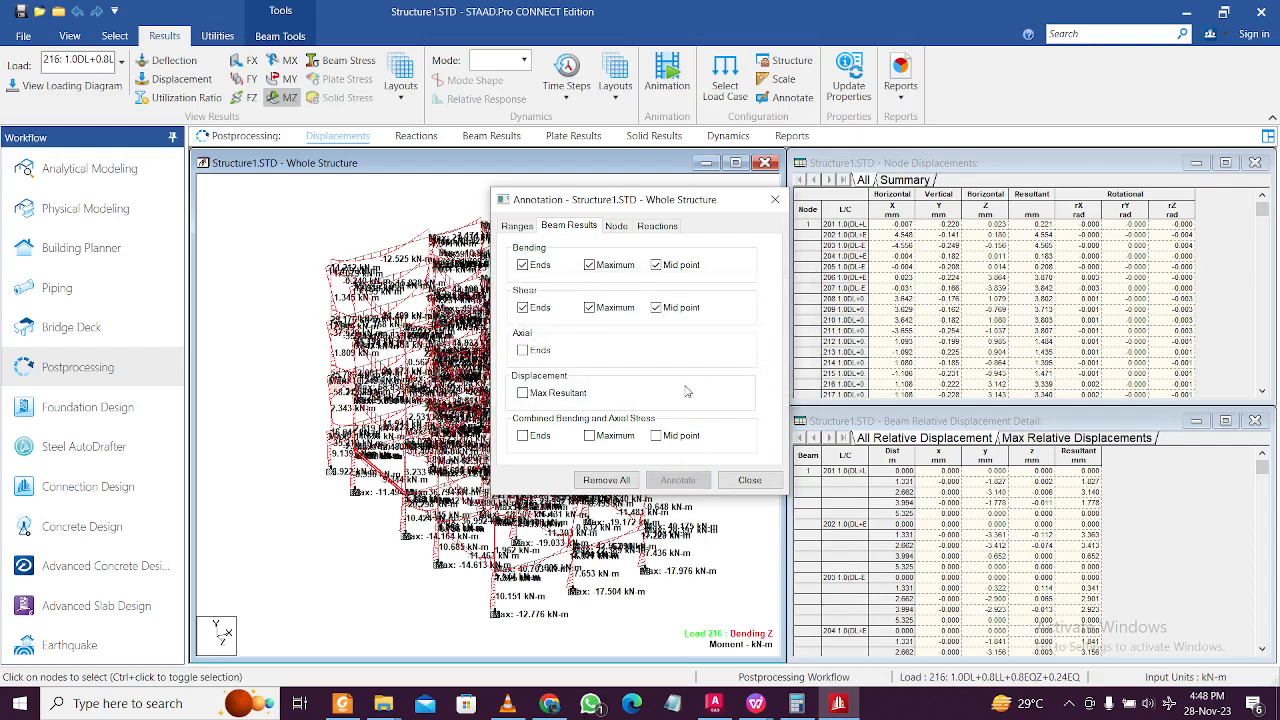
Step: Reduce the diagram annotation to only the Maximum Bending values and close the annotation settings
{"action": "left_click", "coordinate": [523, 309]}
{"action": "left_click", "coordinate": [604, 312]}
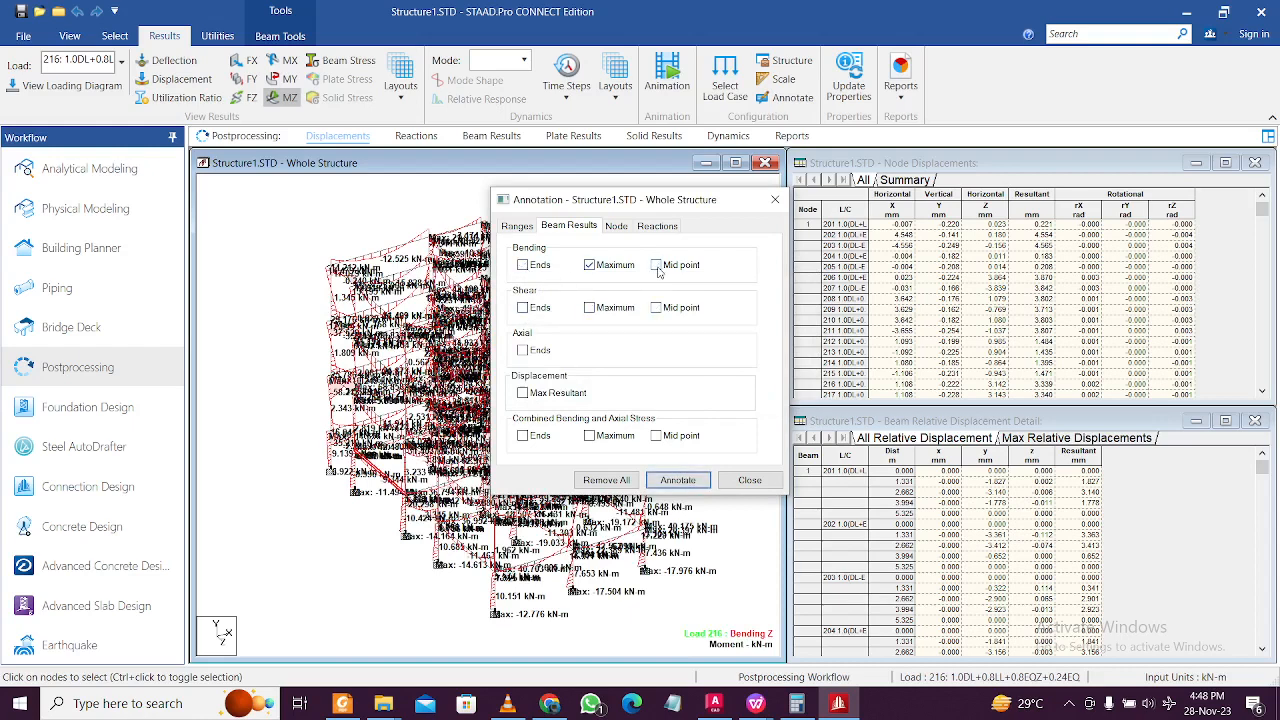
{"action": "left_click", "coordinate": [677, 481]}
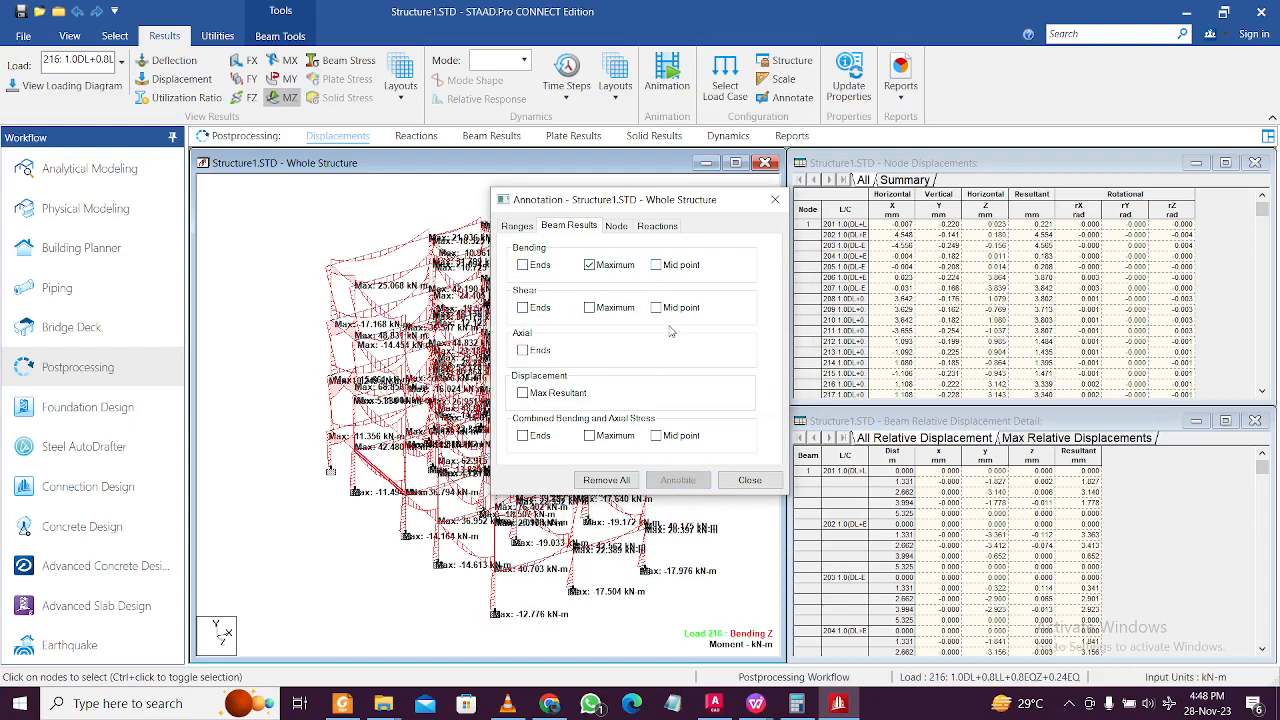
{"action": "left_click", "coordinate": [774, 199]}
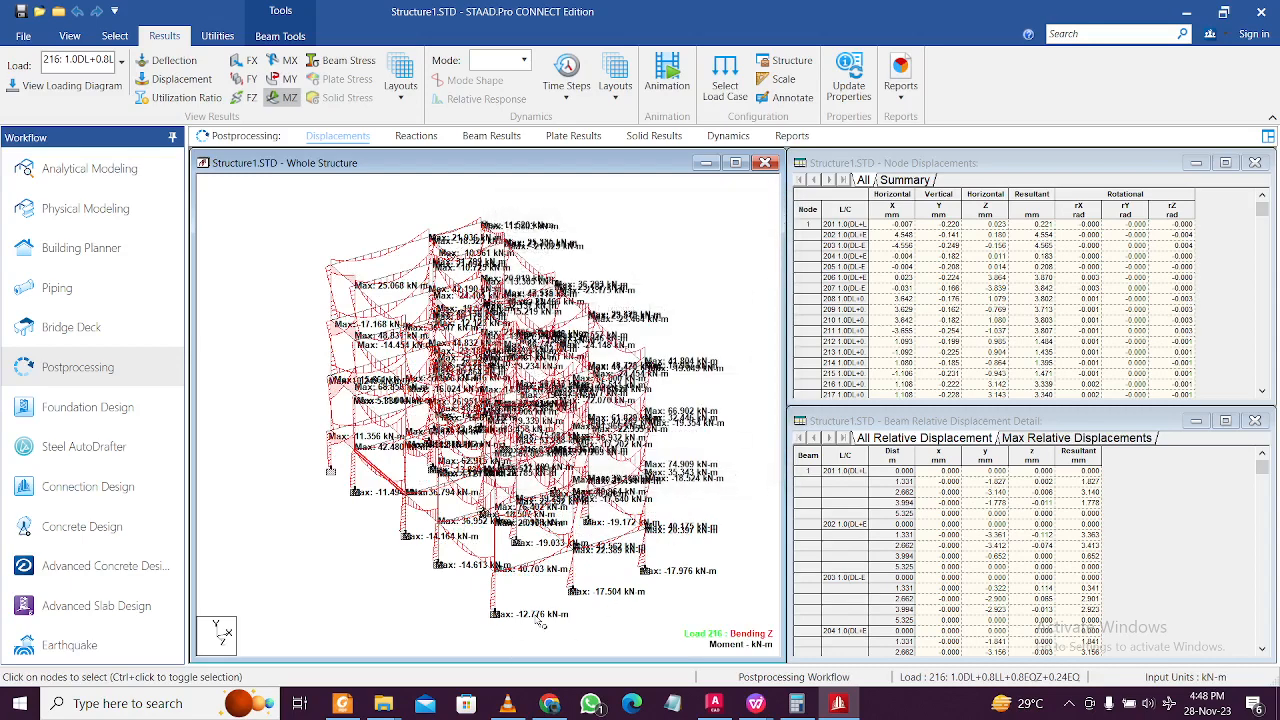
Step: Check the annotated MY bending diagram, and replace it with the FZ and FY shear diagrams
{"action": "left_click", "coordinate": [288, 82]}
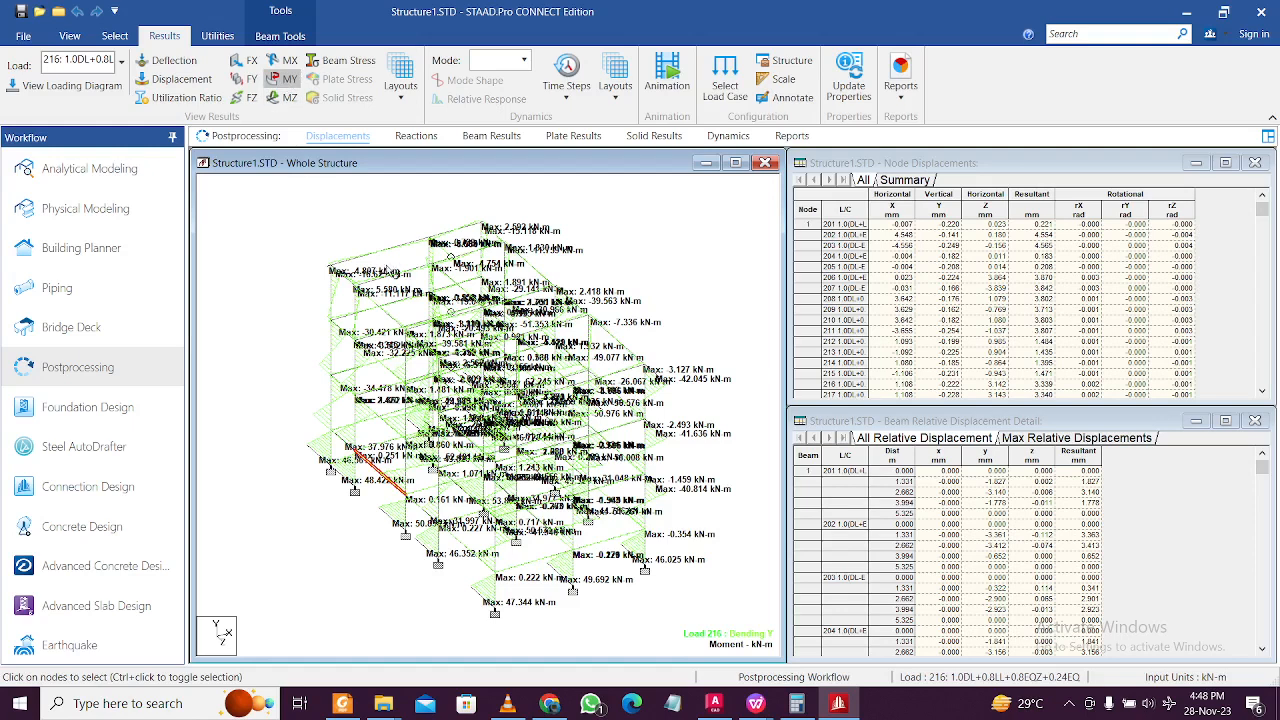
{"action": "left_click", "coordinate": [286, 79]}
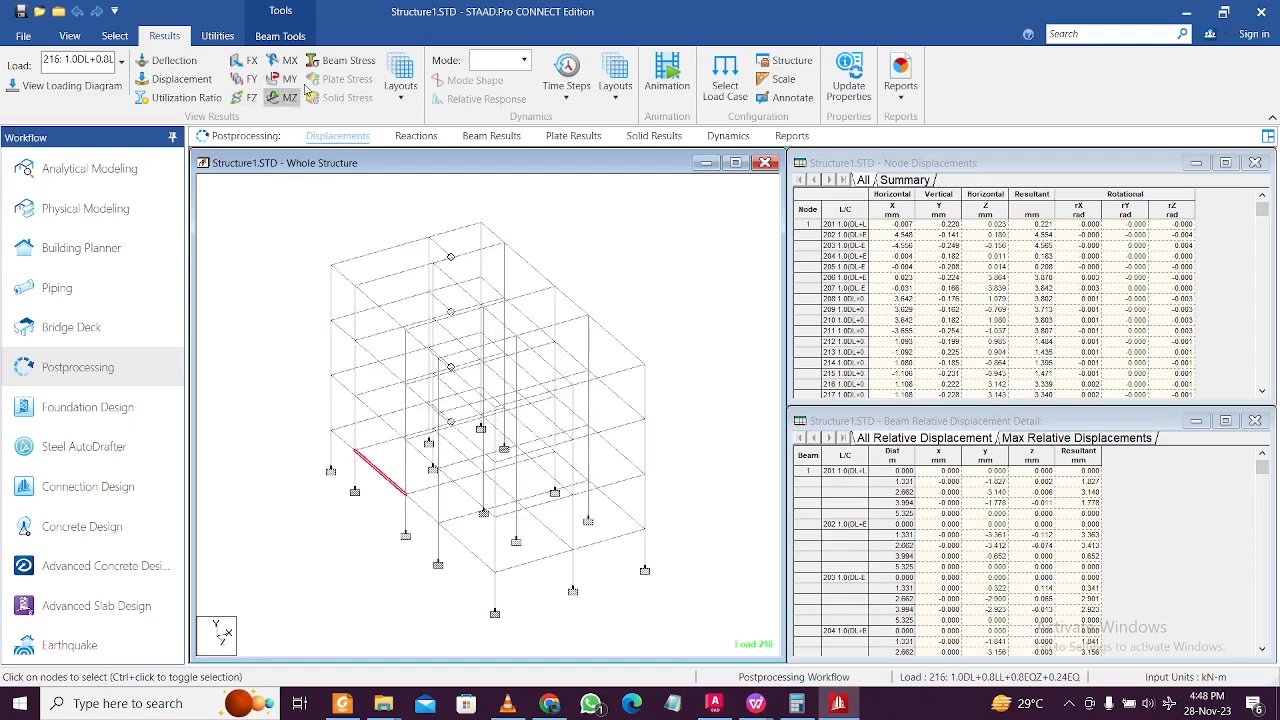
{"action": "left_click", "coordinate": [245, 97]}
{"action": "left_click", "coordinate": [245, 80]}
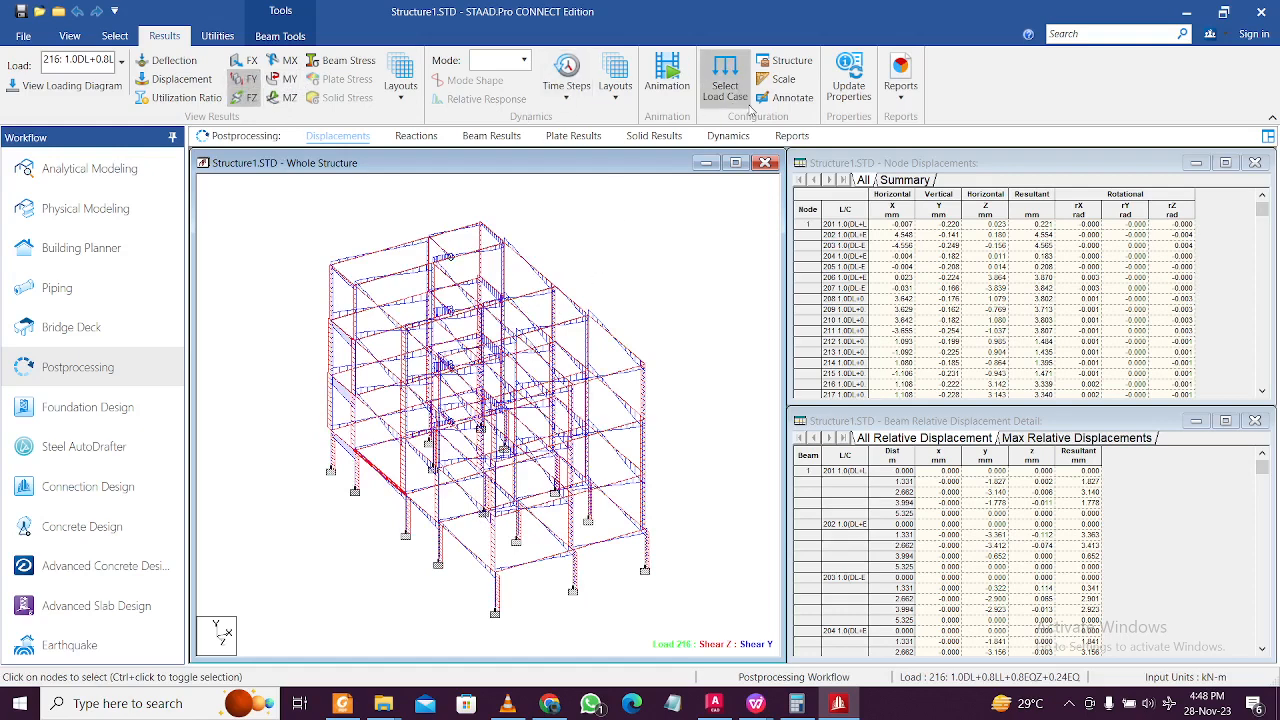
Step: Annotate the shear diagrams with Ends values only, turning off the Maximum Bending annotation
{"action": "left_click", "coordinate": [785, 97]}
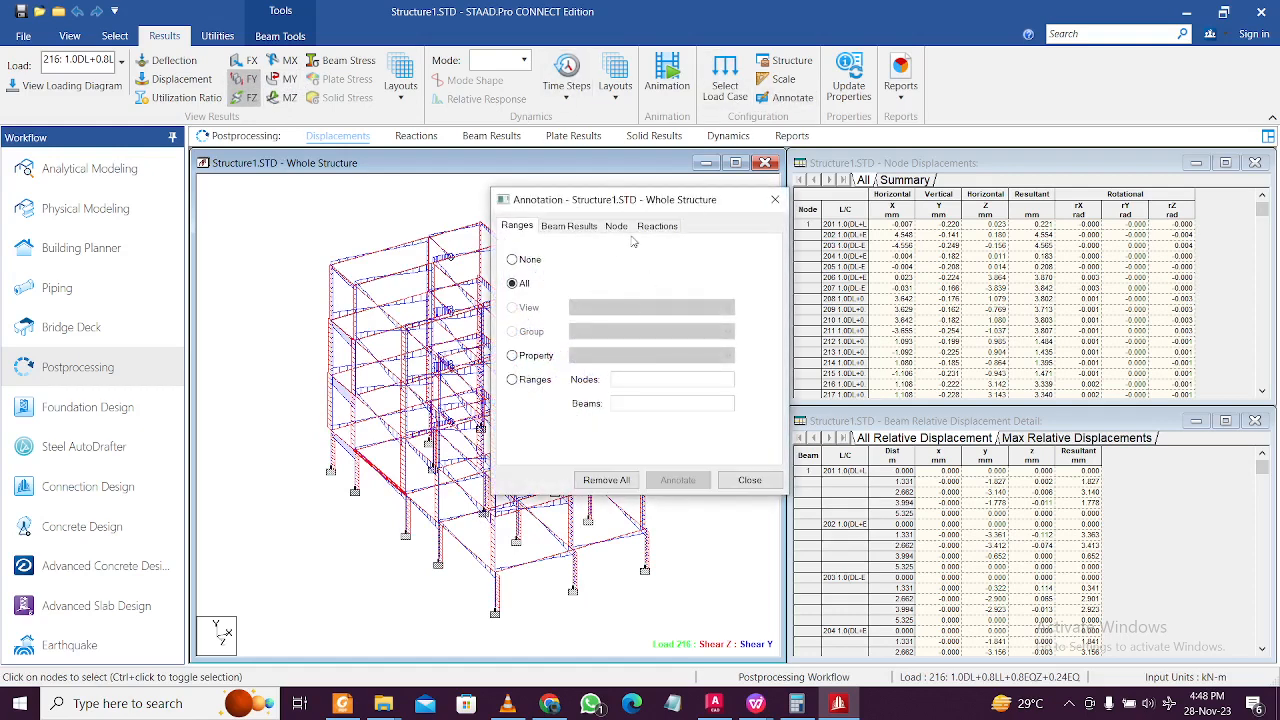
{"action": "left_click", "coordinate": [566, 228]}
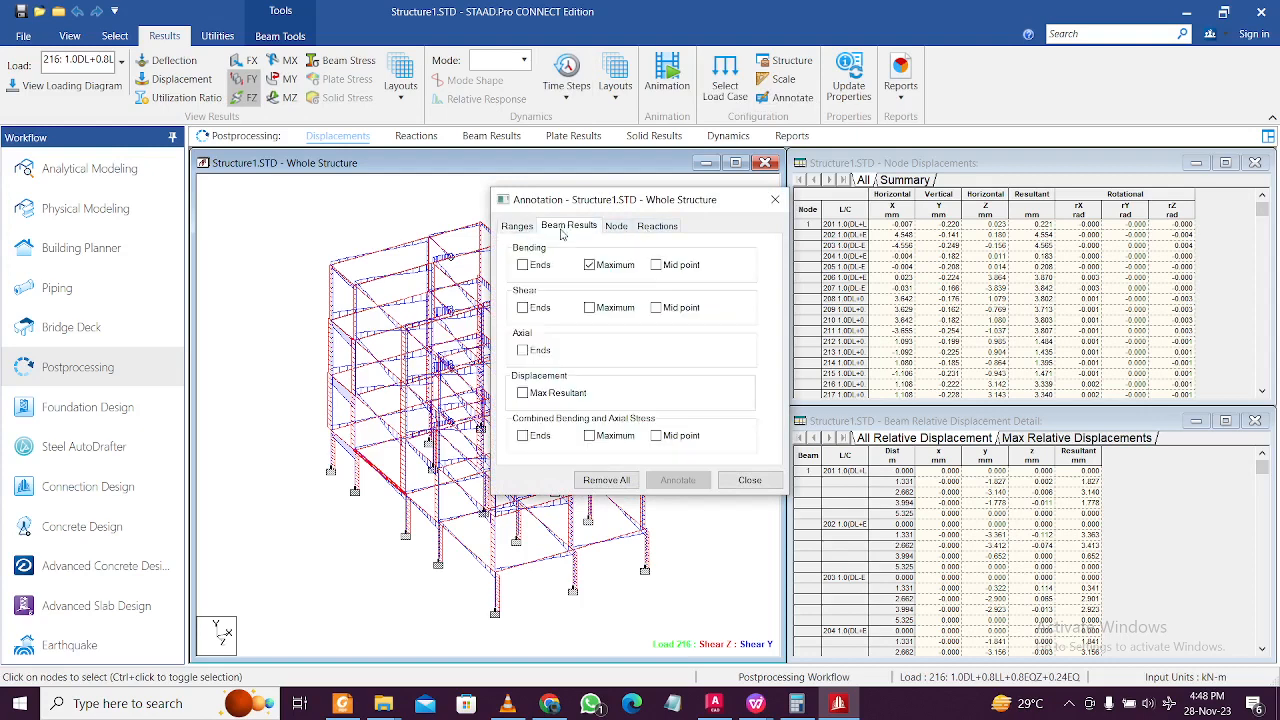
{"action": "left_click", "coordinate": [590, 308]}
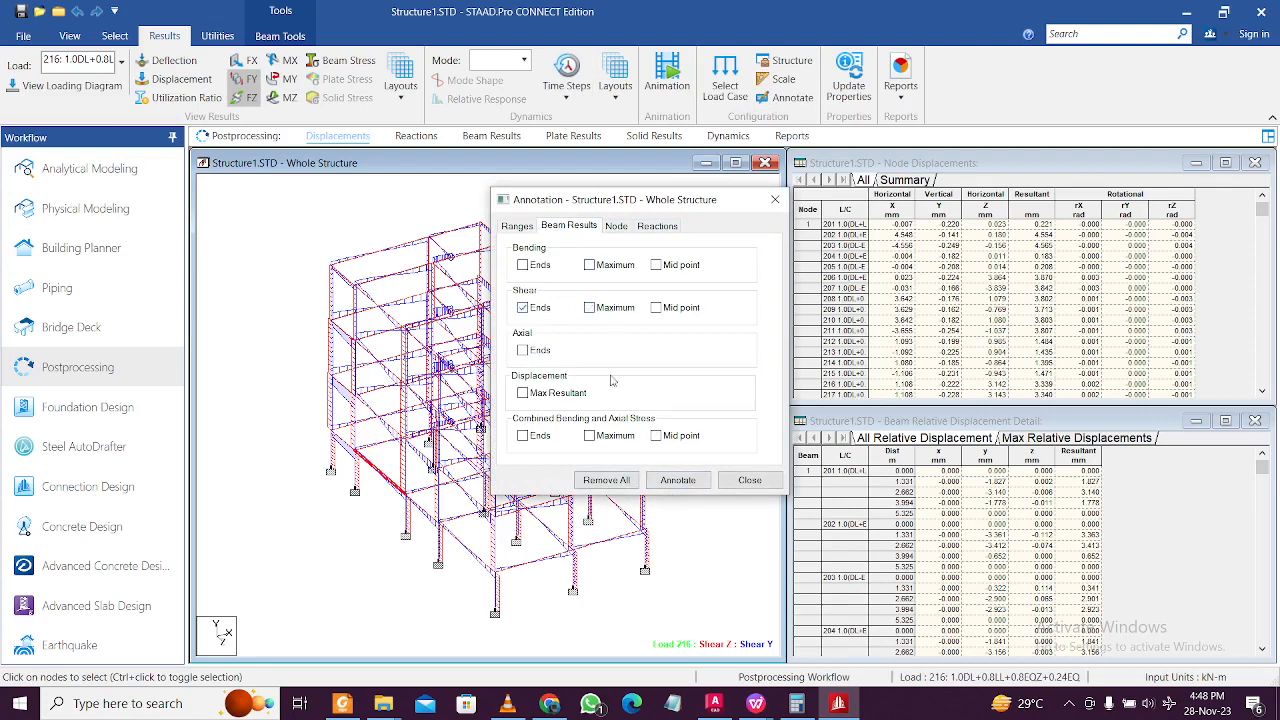
{"action": "left_click", "coordinate": [668, 480]}
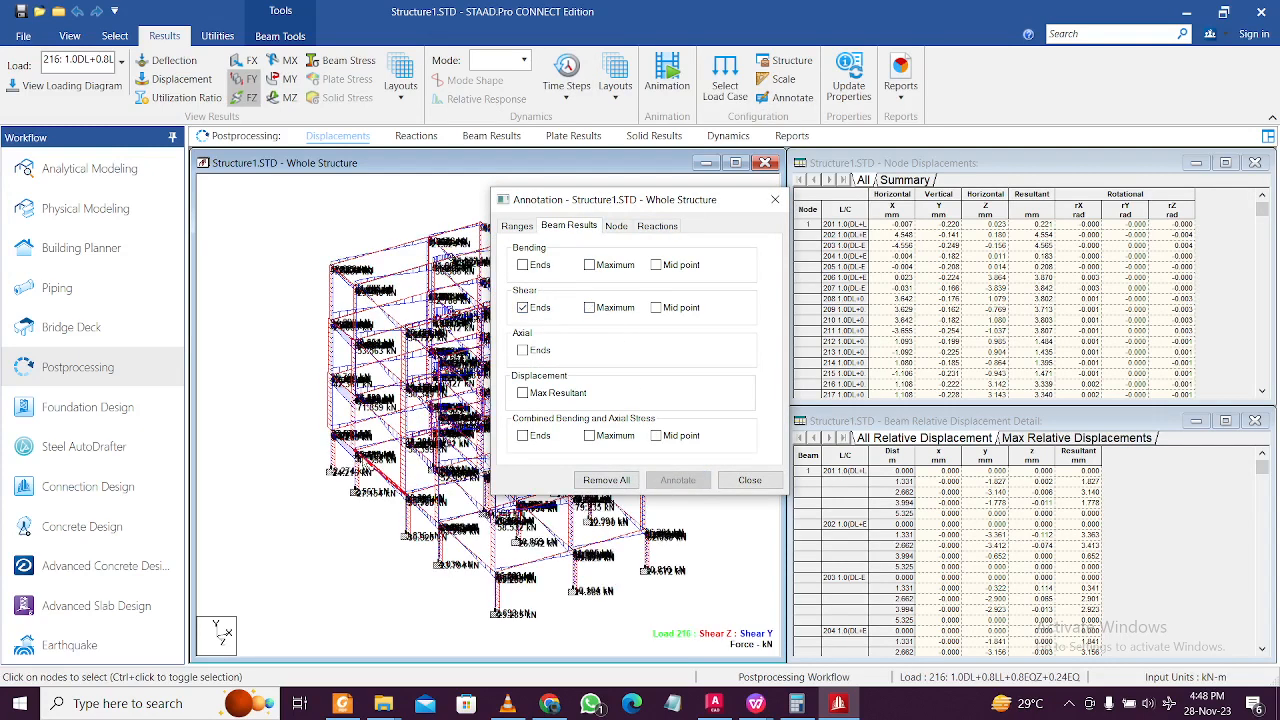
Step: Examine the end shear annotations across the frame's lower and upper floors, with the annotation settings moved aside
{"action": "scroll", "coordinate": [400, 563], "scroll_direction": "up", "scroll_amount": 5}
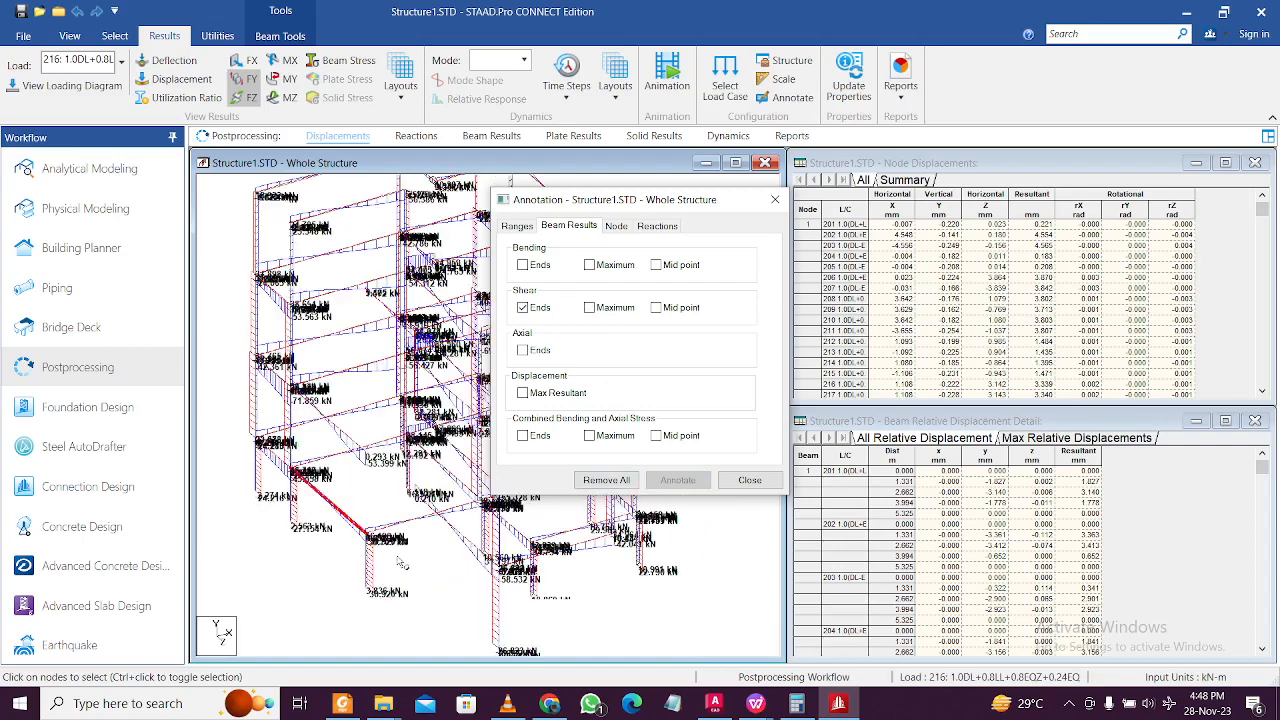
{"action": "scroll", "coordinate": [400, 563], "scroll_direction": "up", "scroll_amount": 5}
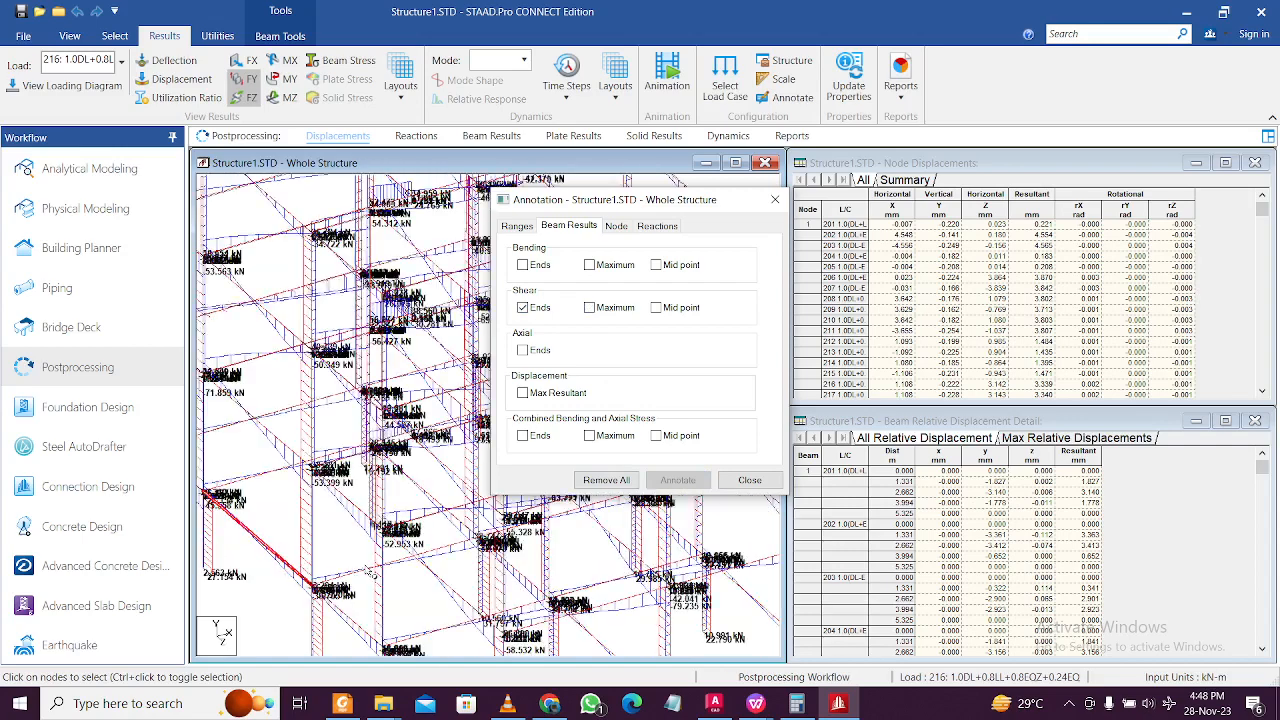
{"action": "scroll", "coordinate": [370, 573], "scroll_direction": "up", "scroll_amount": 3}
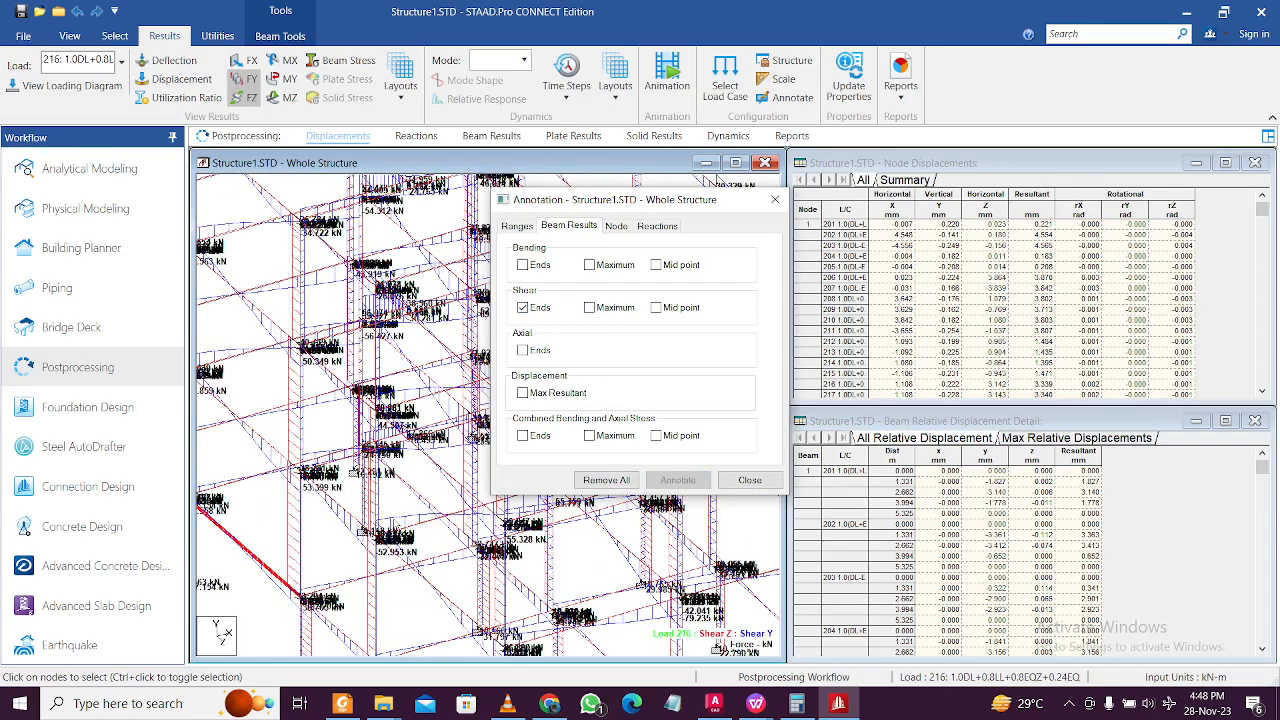
{"action": "scroll", "coordinate": [378, 520], "scroll_direction": "up", "scroll_amount": 4}
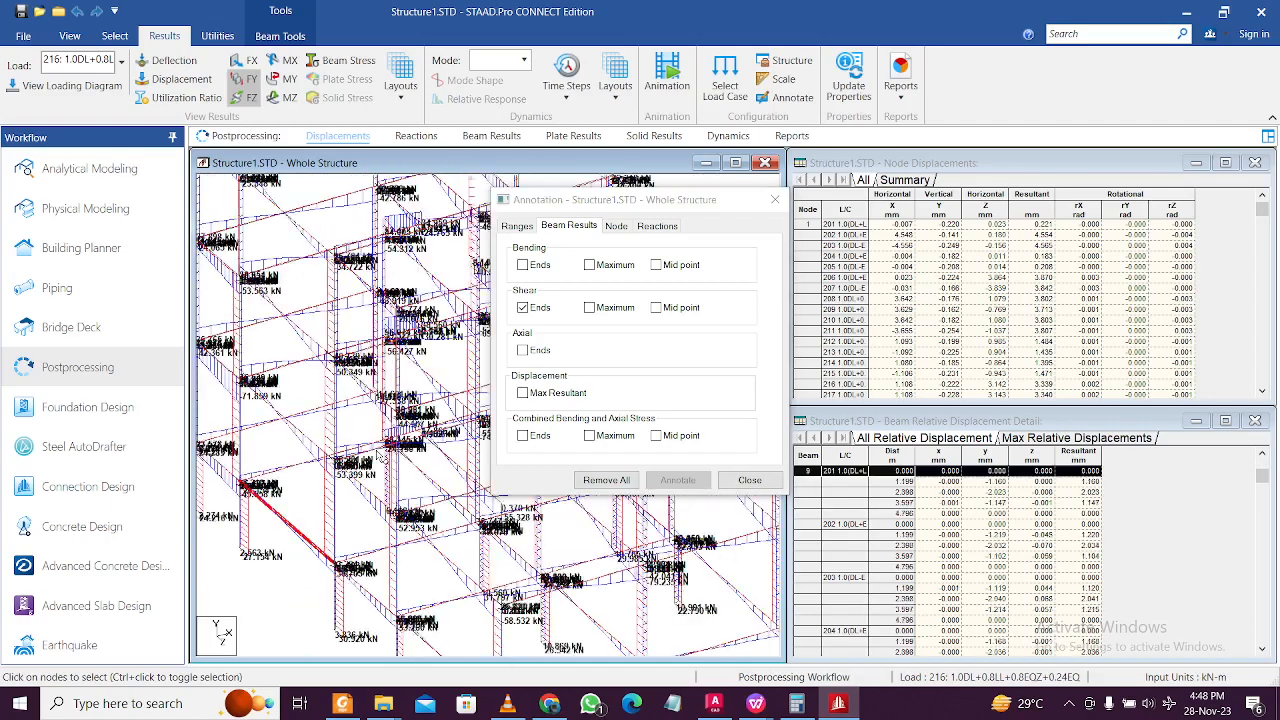
{"action": "mouse_move", "coordinate": [600, 199]}
{"action": "left_mouse_down"}
{"action": "mouse_move", "coordinate": [790, 145]}
{"action": "mouse_move", "coordinate": [847, 146]}
{"action": "left_mouse_up"}
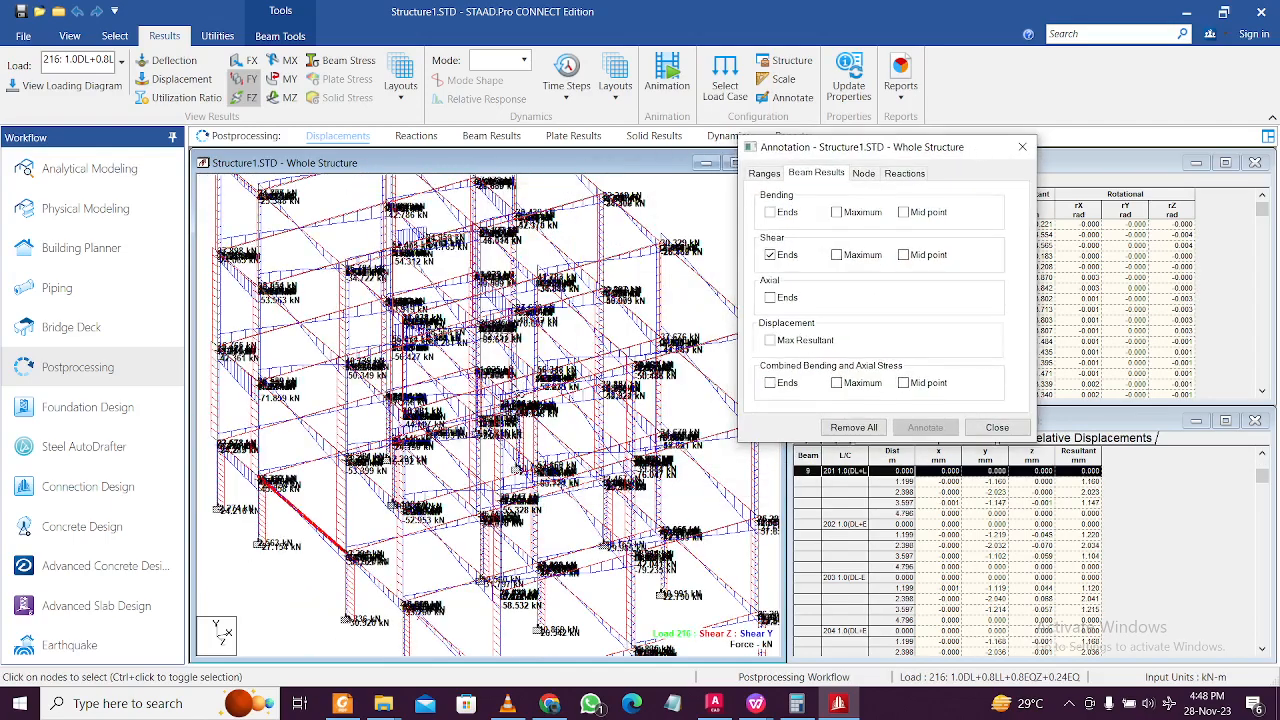
{"action": "scroll", "coordinate": [365, 263], "scroll_direction": "down", "scroll_amount": 2}
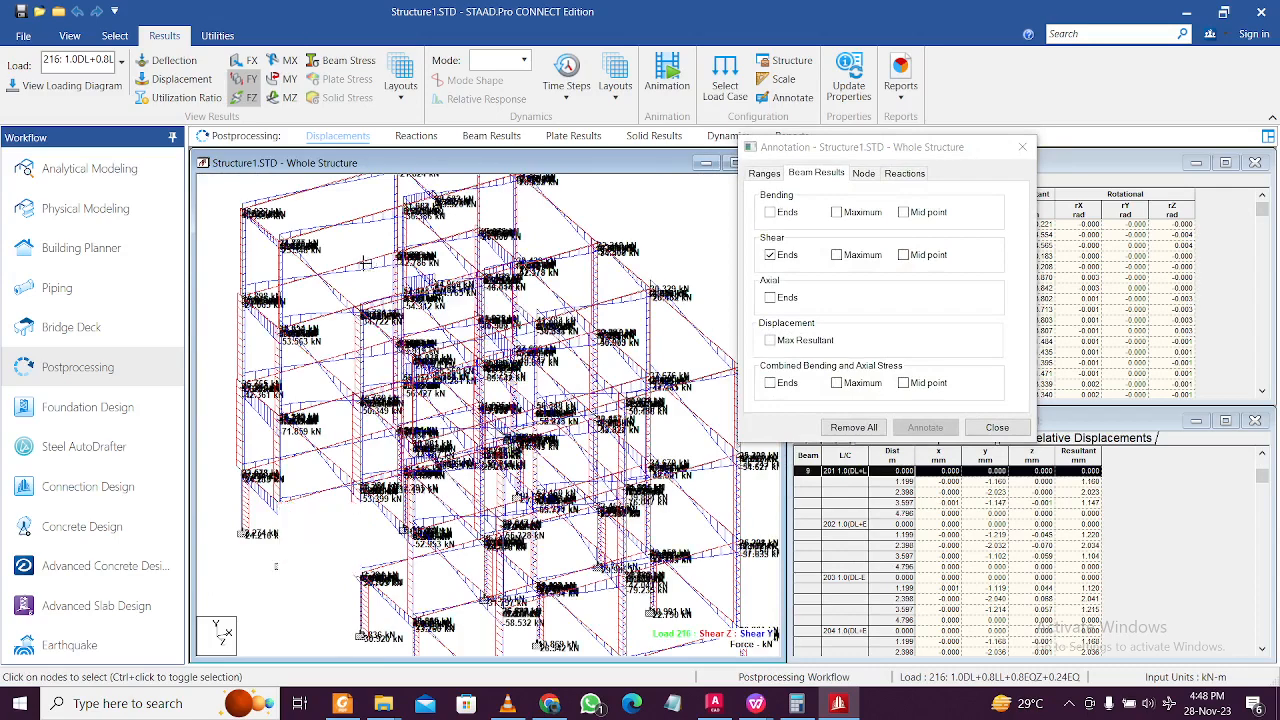
{"action": "scroll", "coordinate": [350, 272], "scroll_direction": "down", "scroll_amount": 2}
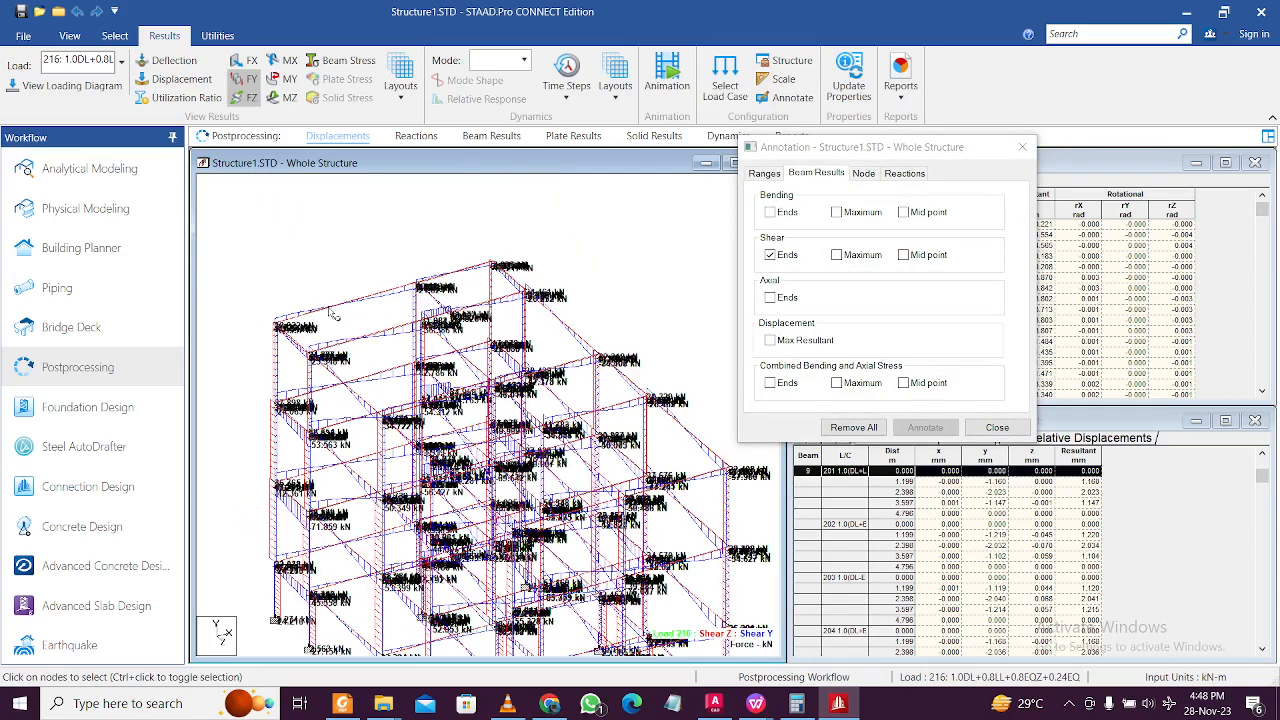
{"action": "left_click", "coordinate": [336, 313]}
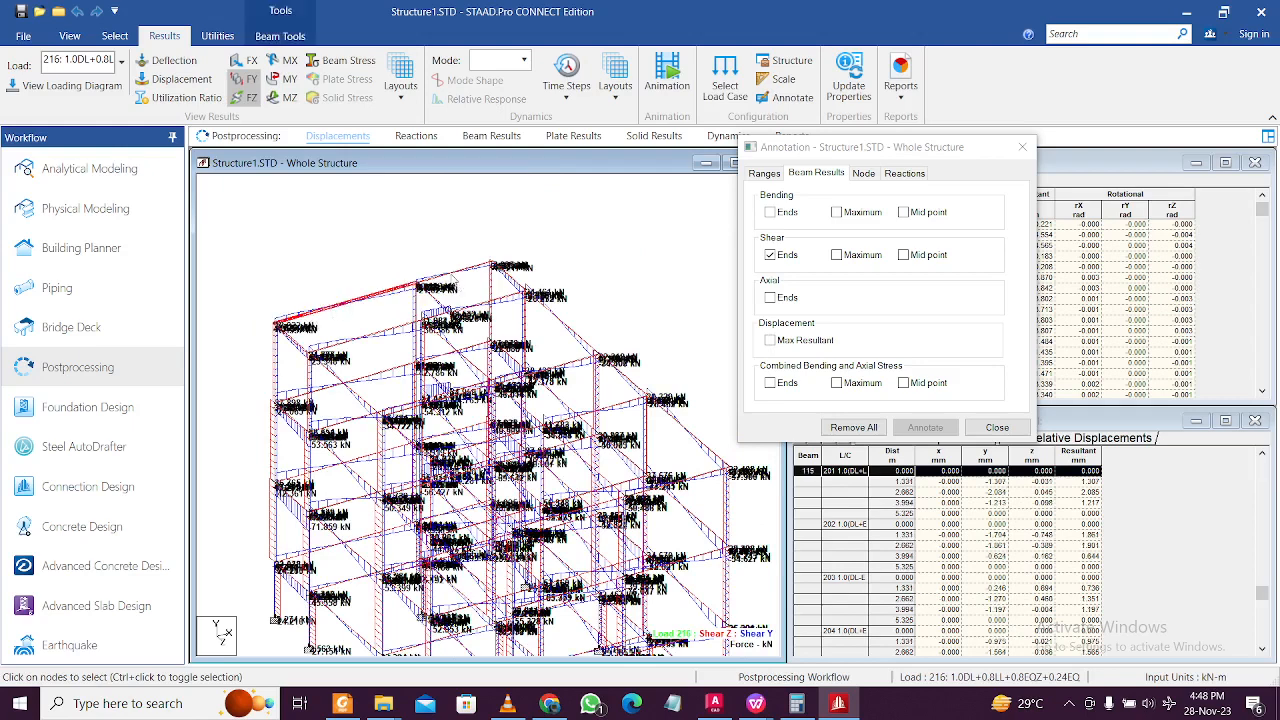
{"action": "left_click", "coordinate": [455, 275]}
{"action": "right_click", "coordinate": [450, 171]}
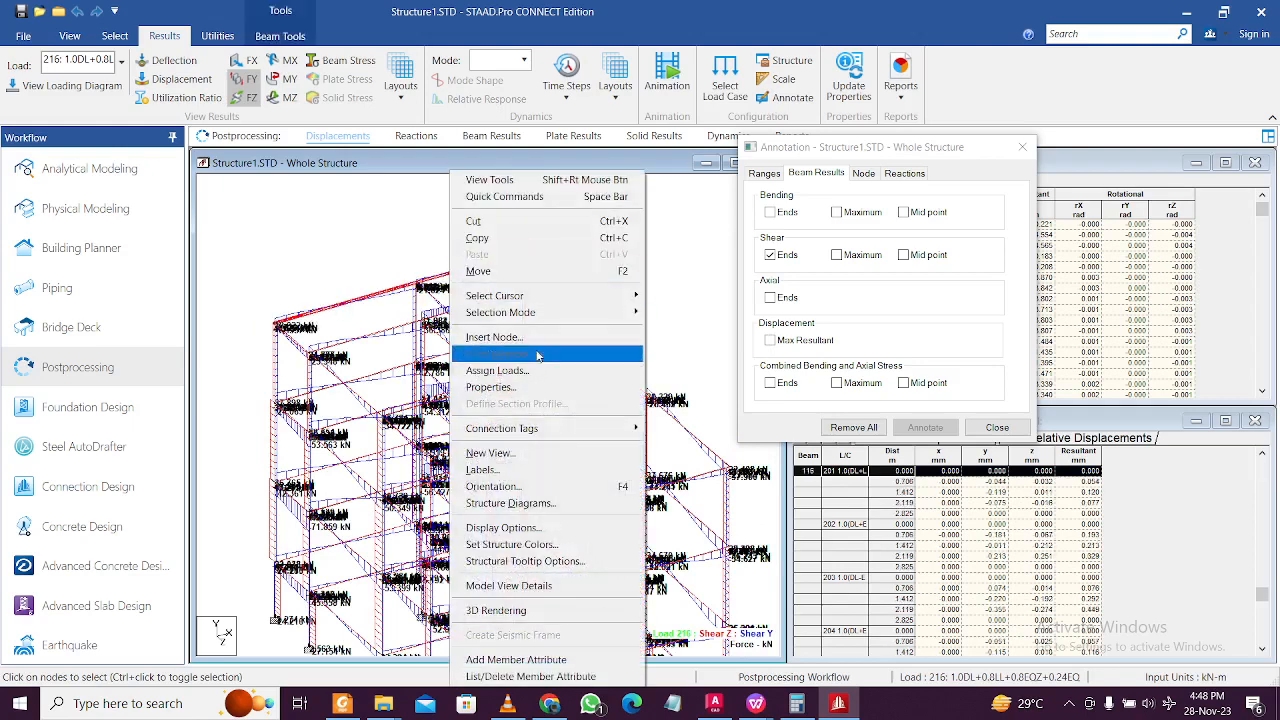
{"action": "left_click", "coordinate": [380, 372]}
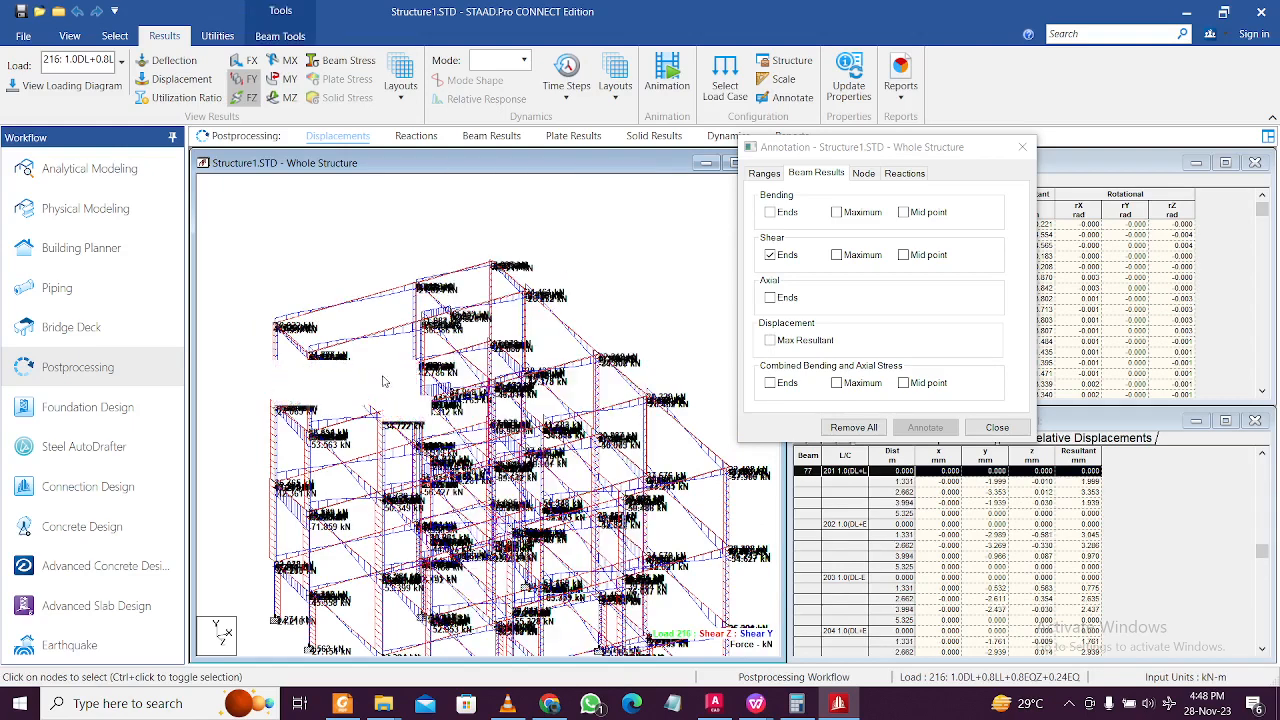
Step: Select the two collinear beams one floor below the roof and display them alone as a new view in the active window
{"action": "left_click", "coordinate": [380, 373]}
{"action": "left_click", "coordinate": [478, 350]}
{"action": "right_click", "coordinate": [477, 348]}
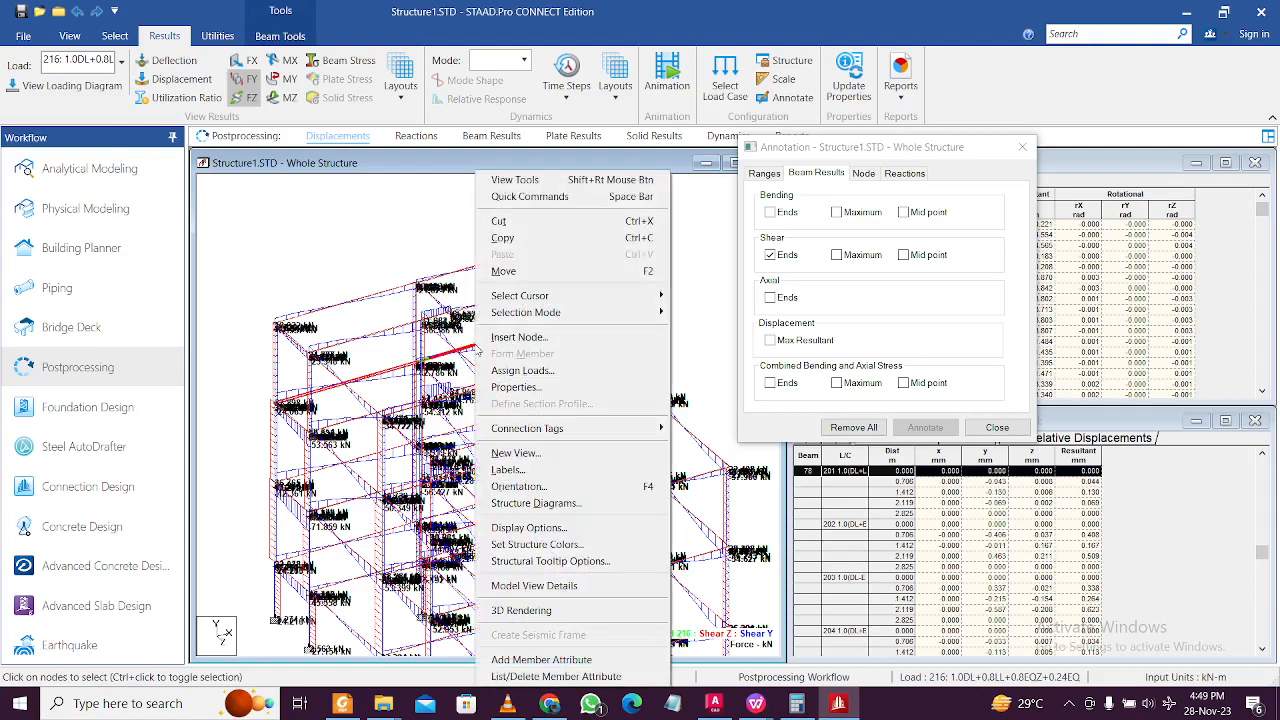
{"action": "left_click", "coordinate": [567, 455]}
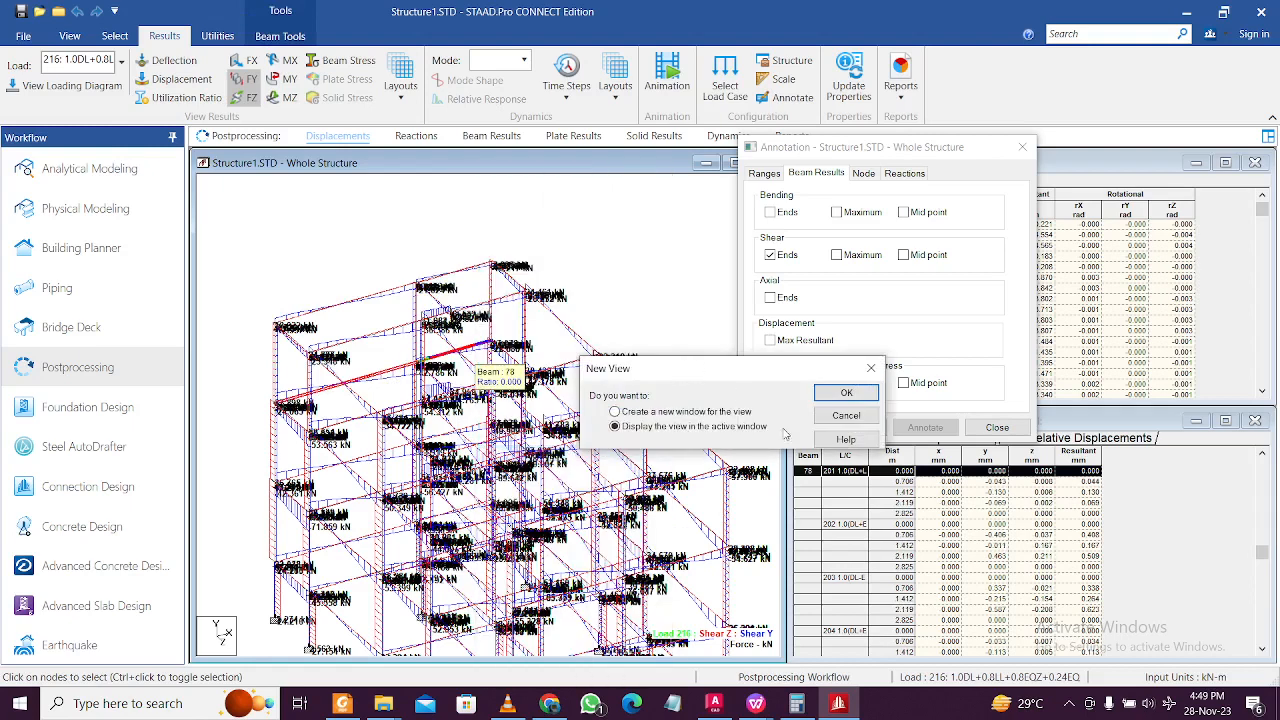
{"action": "left_click", "coordinate": [829, 394]}
{"action": "middle_click_drag", "start_coordinate": [567, 458], "coordinate": [562, 349]}
{"action": "mouse_move", "coordinate": [480, 384]}
{"action": "middle_mouse_down"}
{"action": "mouse_move", "coordinate": [417, 434]}
{"action": "mouse_move", "coordinate": [540, 400]}
{"action": "middle_mouse_up"}
{"action": "middle_click_drag", "start_coordinate": [443, 421], "coordinate": [510, 406]}
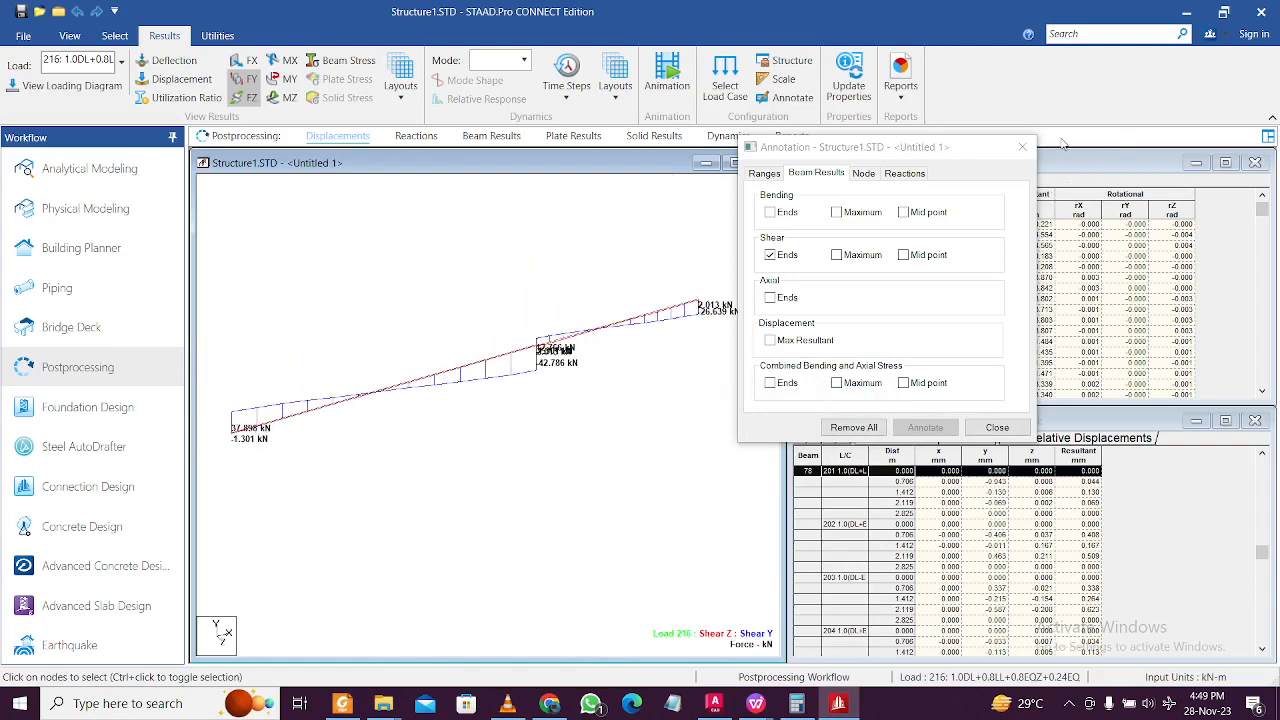
Step: Change the shear annotation of the isolated beams from Ends to Maximum values and close the annotation settings
{"action": "left_click", "coordinate": [775, 256]}
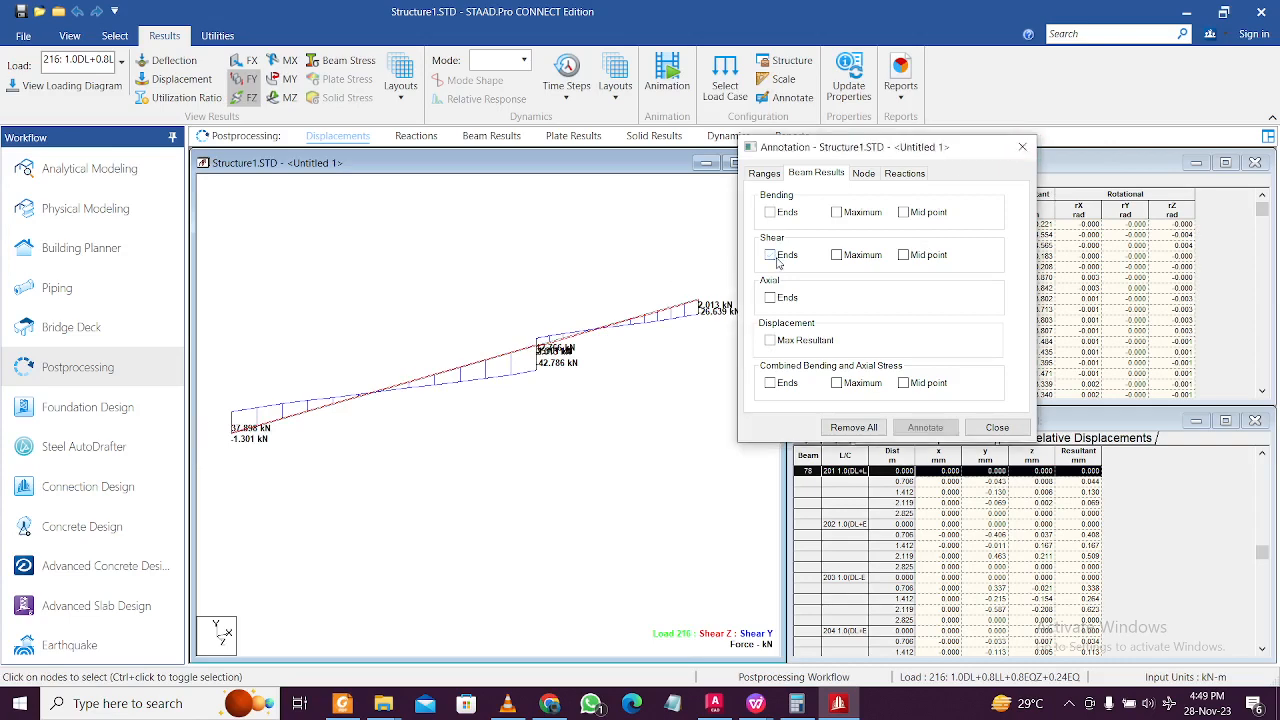
{"action": "left_click", "coordinate": [924, 427]}
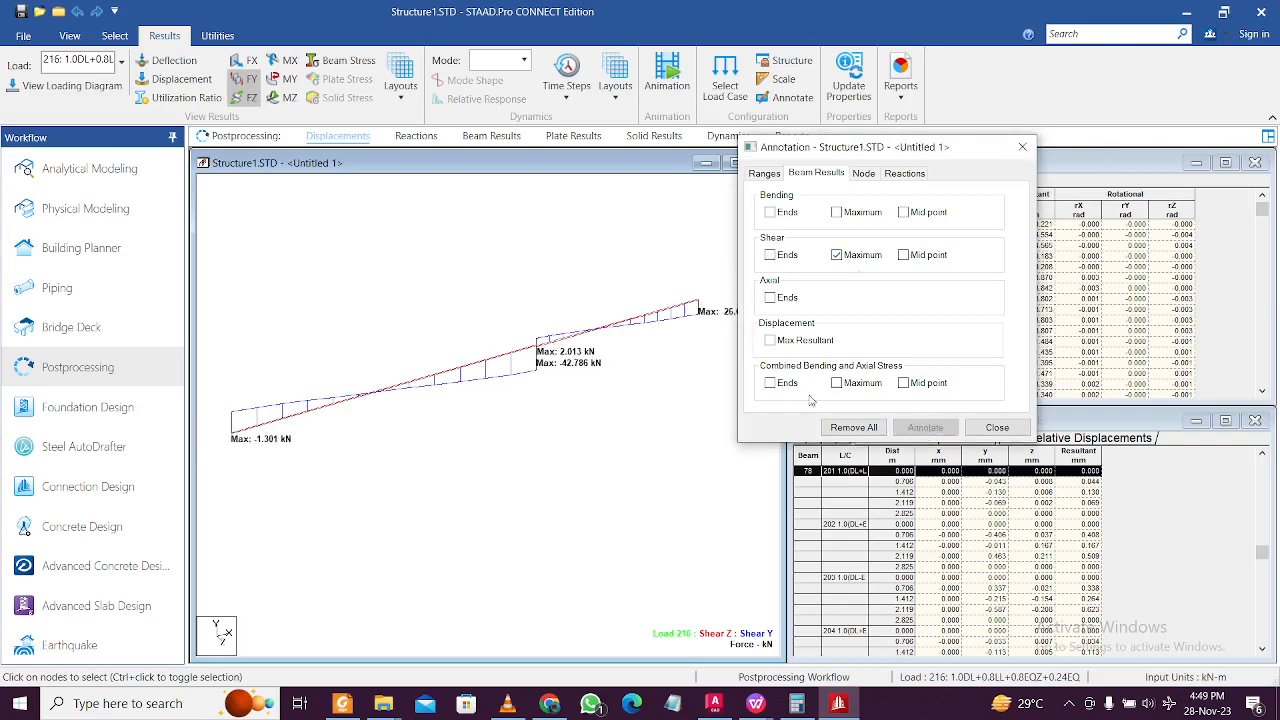
{"action": "left_click", "coordinate": [997, 427]}
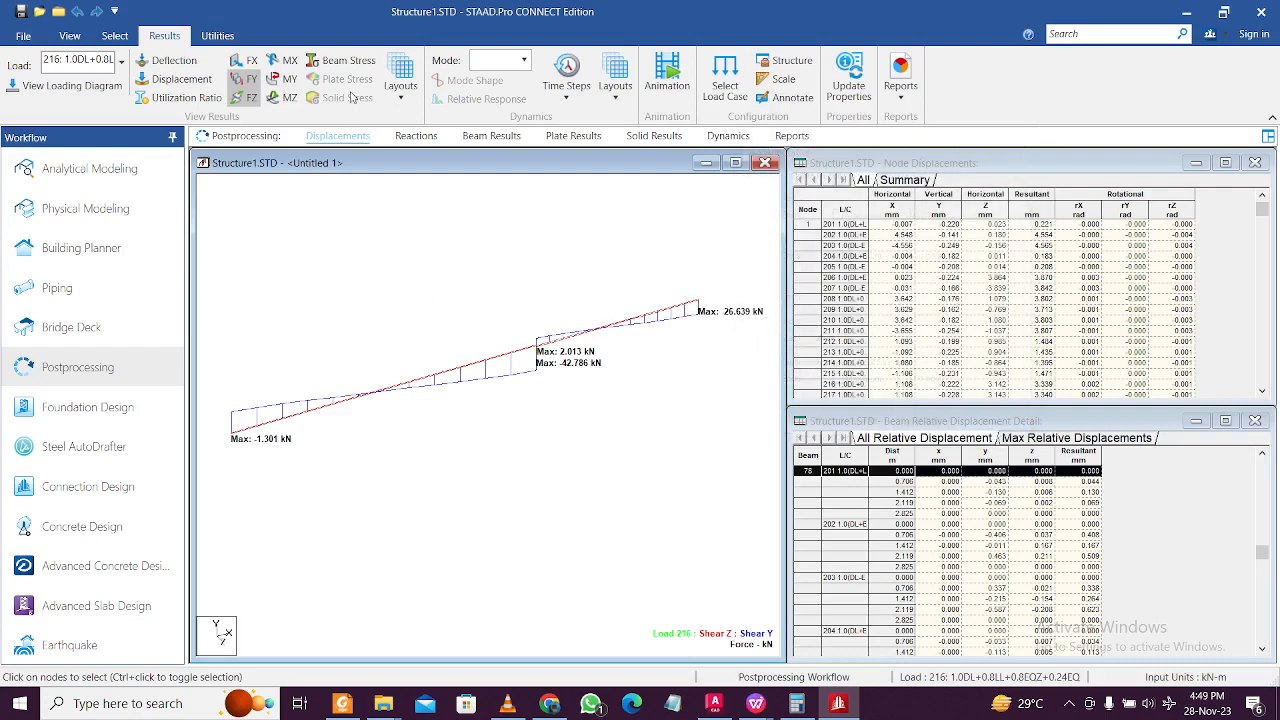
Step: View the beam stress diagram of the two isolated beams without the FY and FZ shear diagrams
{"action": "left_click", "coordinate": [340, 61]}
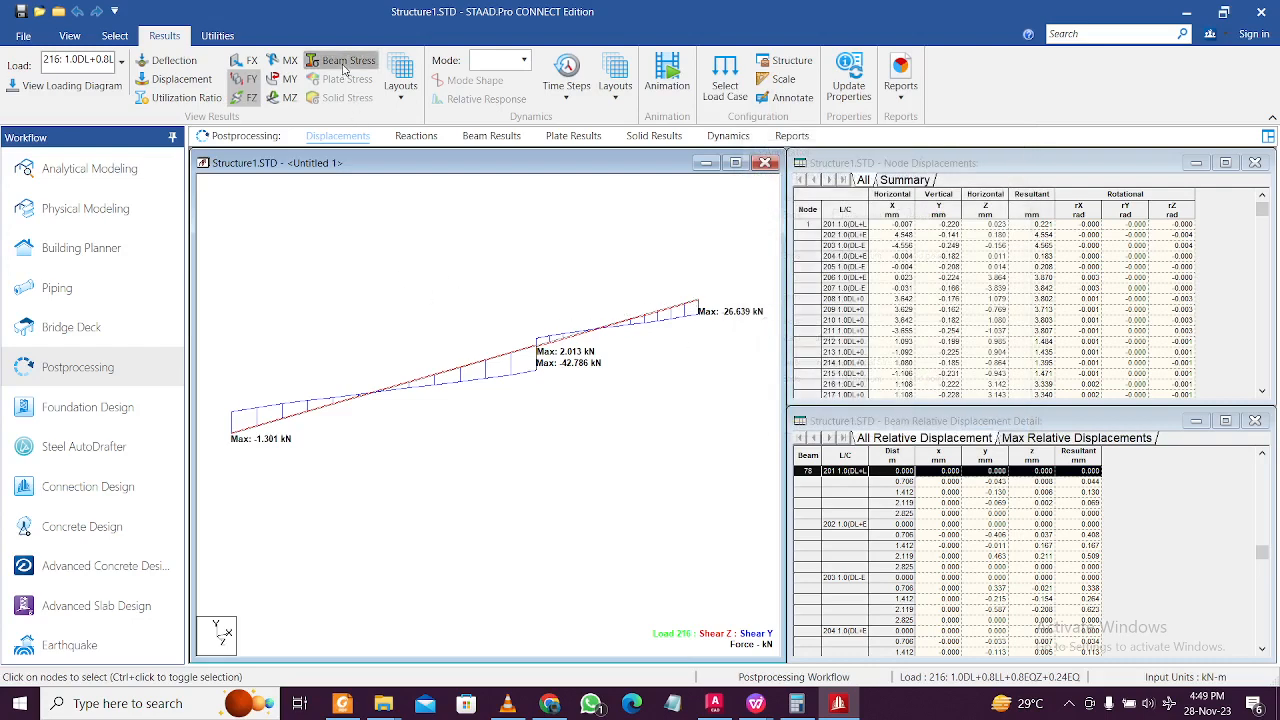
{"action": "left_click", "coordinate": [244, 78]}
{"action": "left_click", "coordinate": [244, 97]}
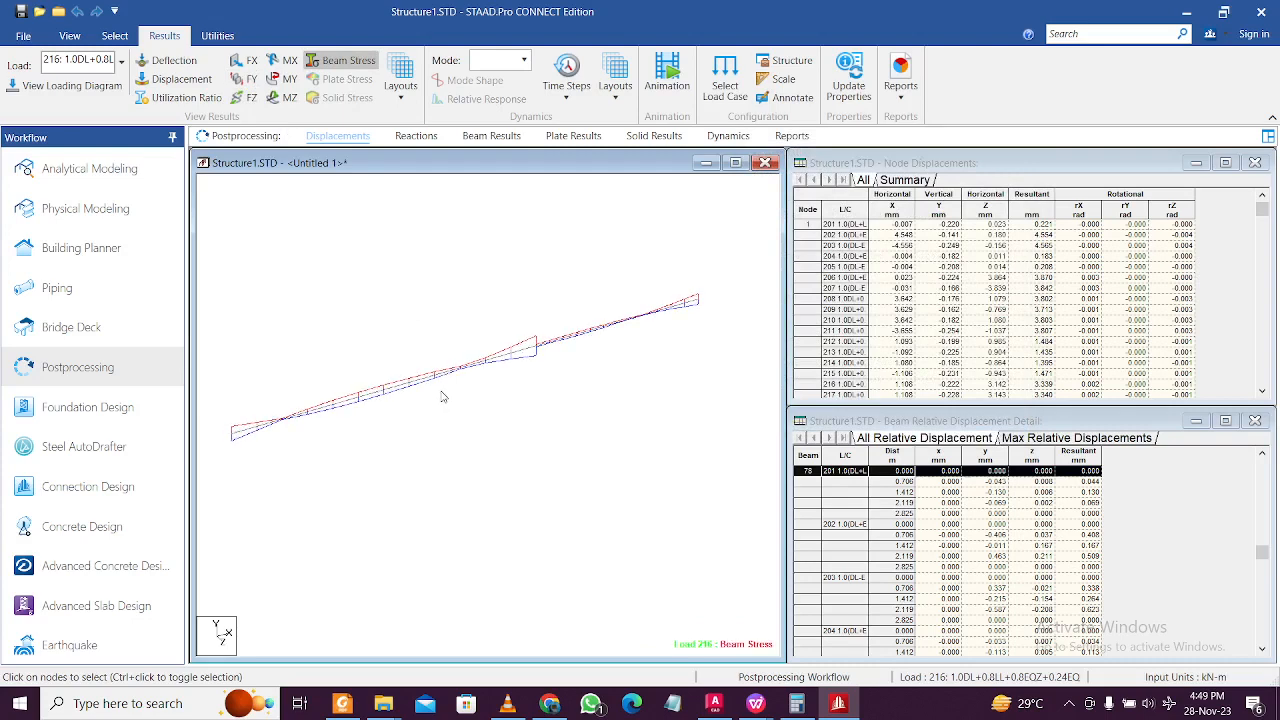
Step: Compare the Deflection and Displacement shapes of the two beams without the beam stress diagram, leaving all result diagrams off
{"action": "left_click", "coordinate": [356, 63]}
{"action": "left_click", "coordinate": [148, 62]}
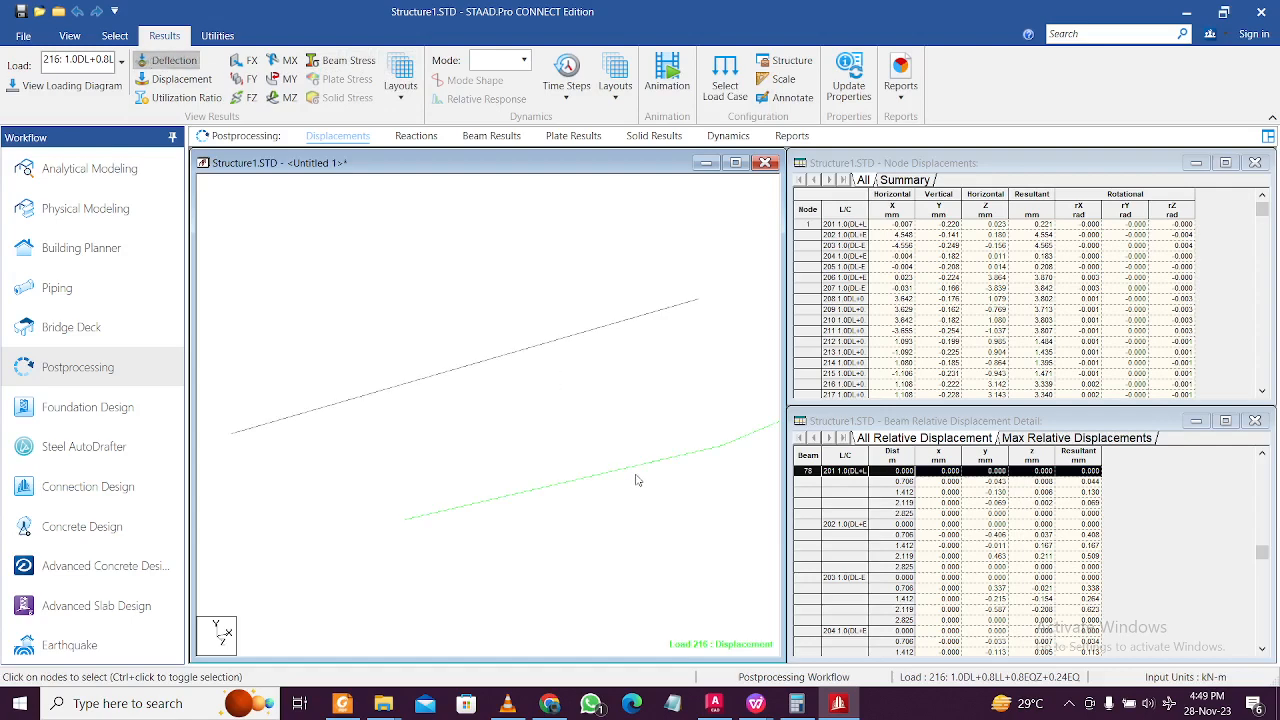
{"action": "left_click", "coordinate": [182, 80]}
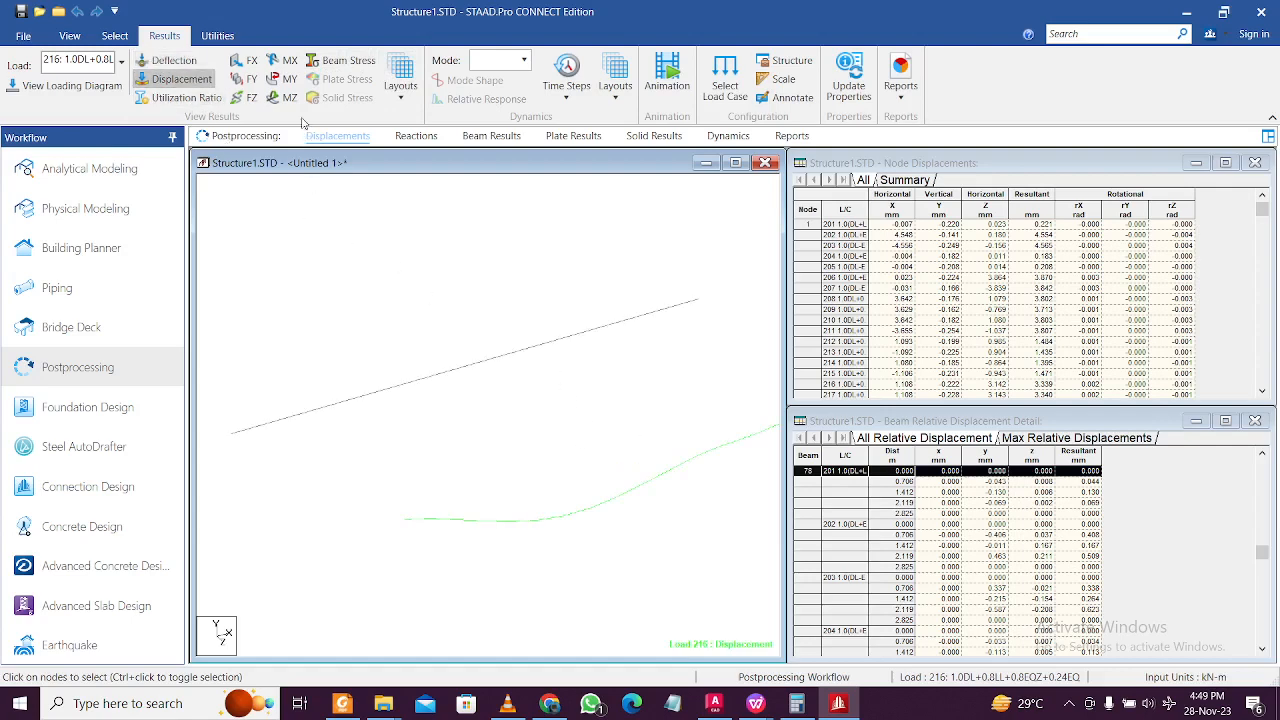
{"action": "left_click", "coordinate": [182, 79]}
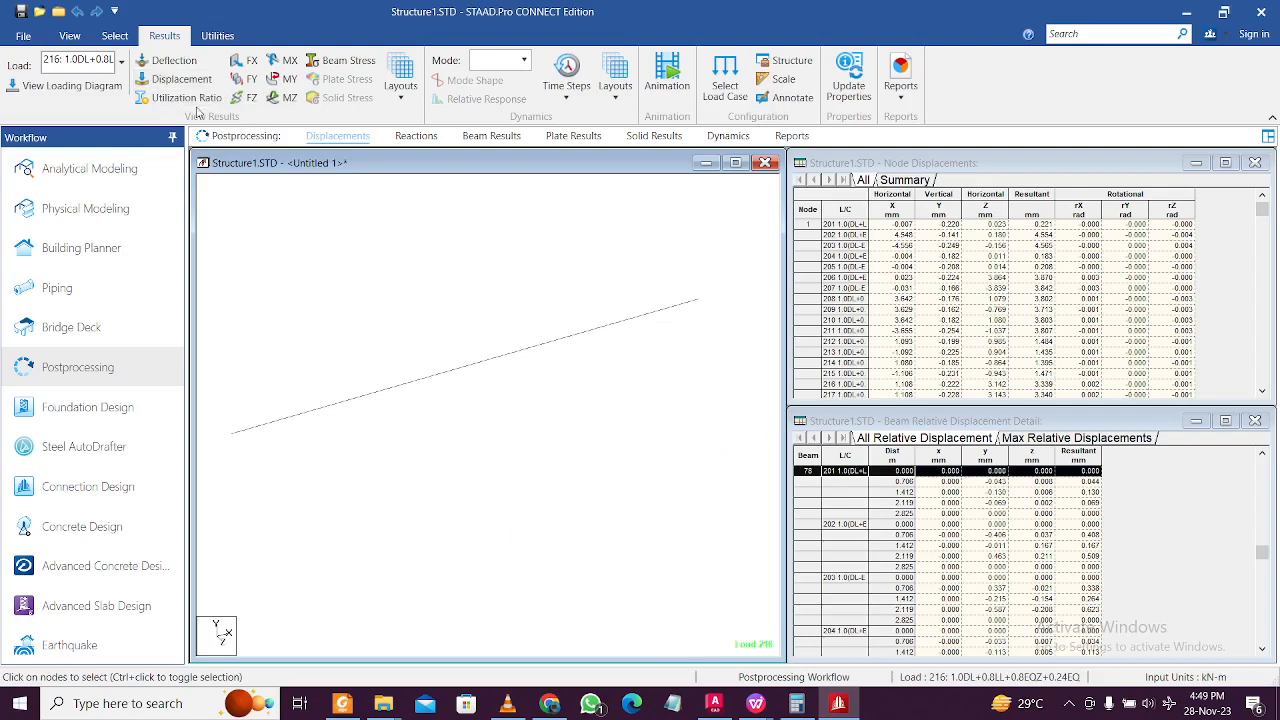
Step: View the utilization ratio colouring of the two isolated beams, leaving it off
{"action": "left_click", "coordinate": [180, 97]}
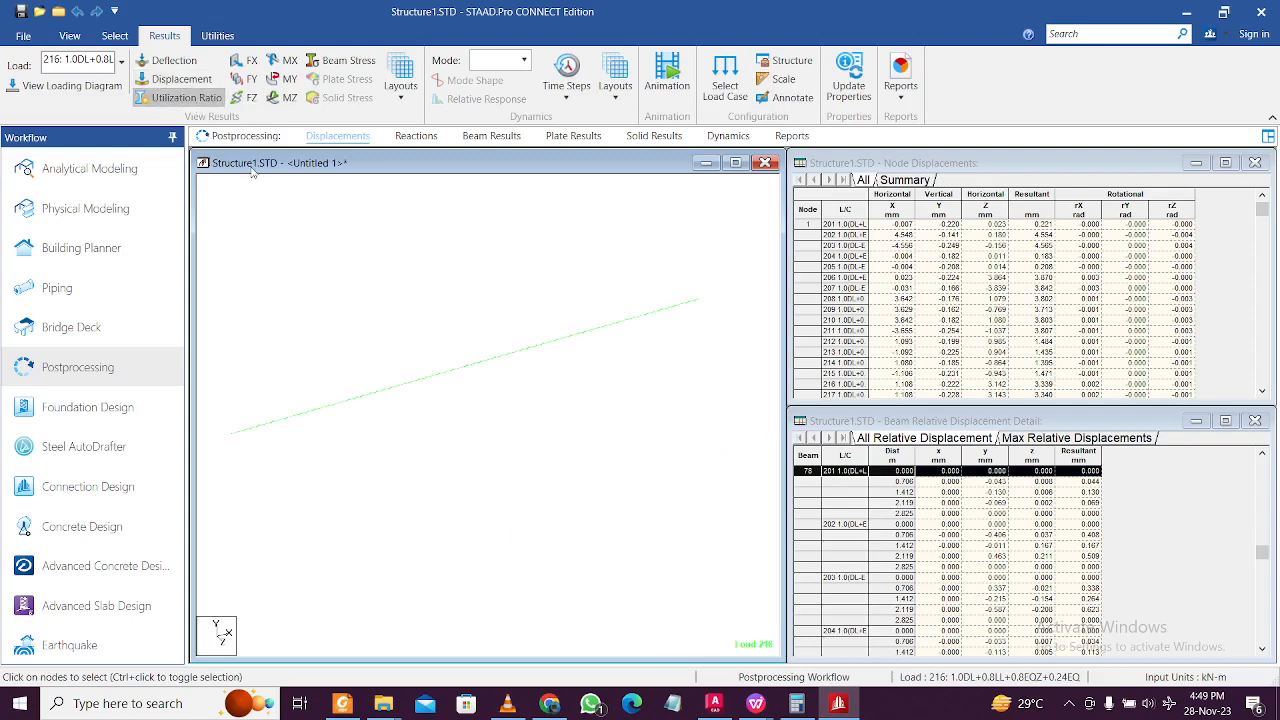
{"action": "left_click", "coordinate": [188, 98]}
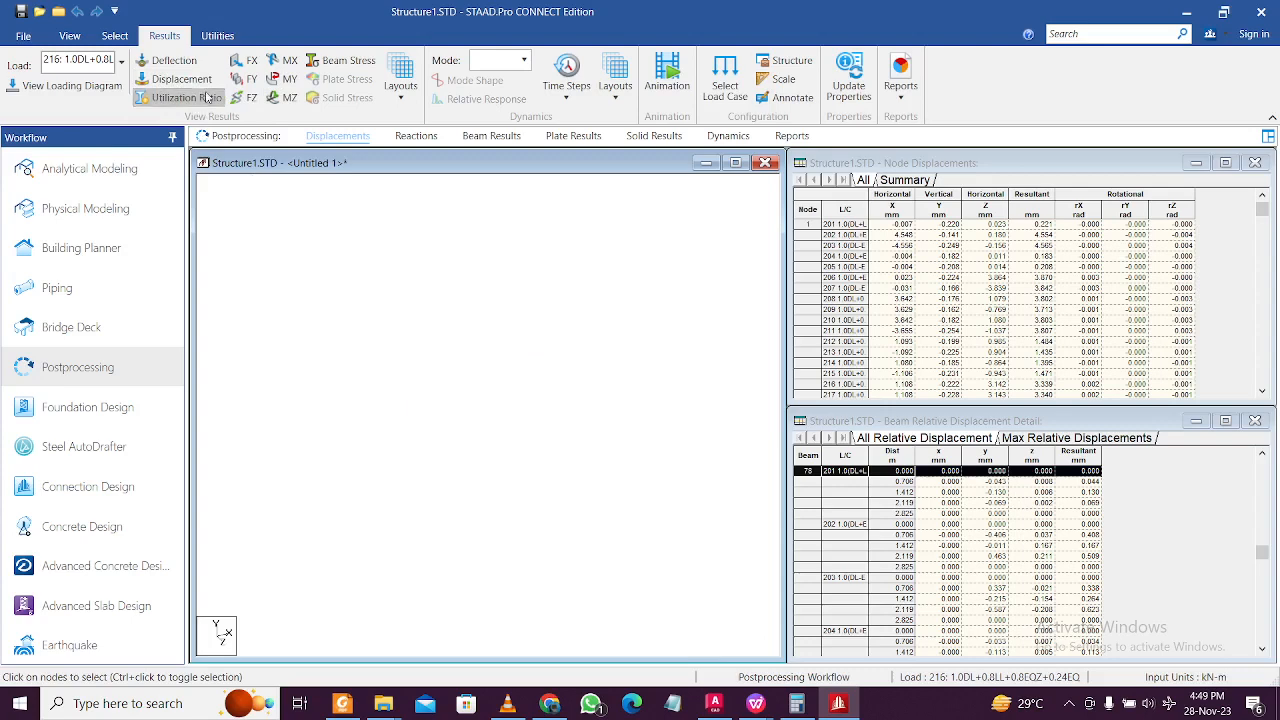
{"action": "left_click", "coordinate": [390, 97]}
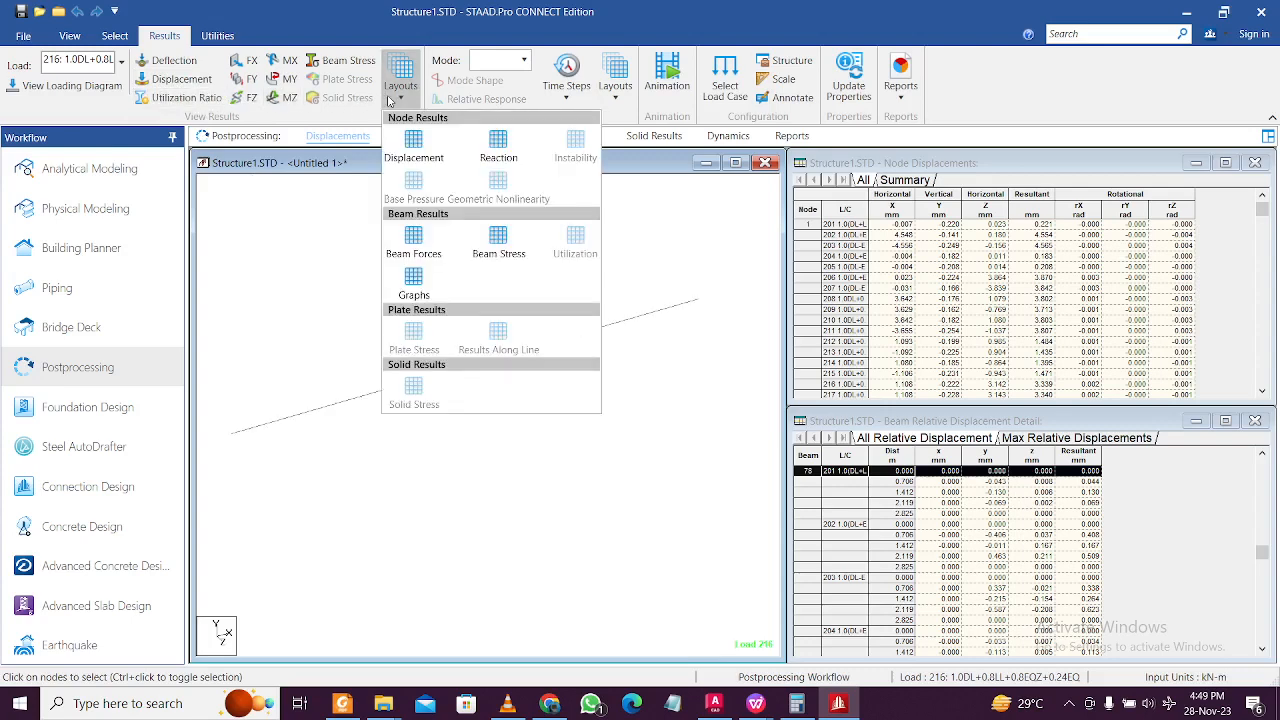
{"action": "left_click", "coordinate": [575, 100]}
{"action": "left_click", "coordinate": [581, 105]}
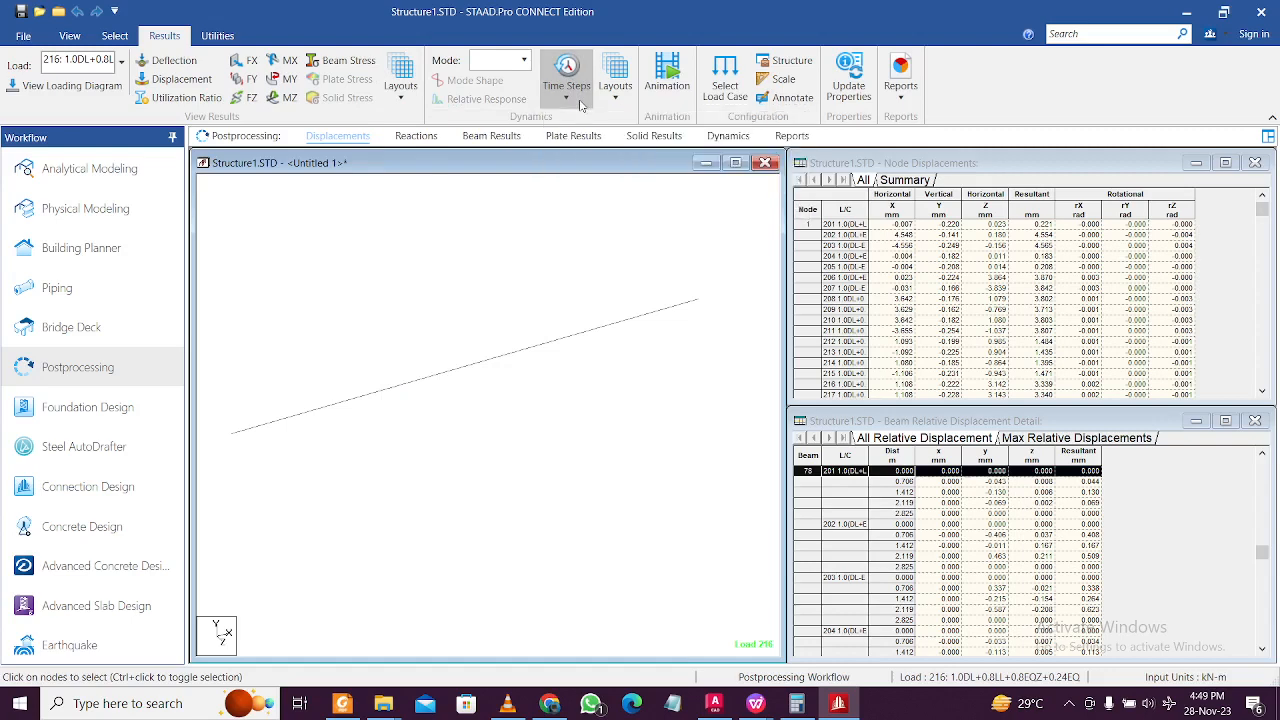
{"action": "left_click", "coordinate": [618, 104]}
{"action": "left_click", "coordinate": [619, 105]}
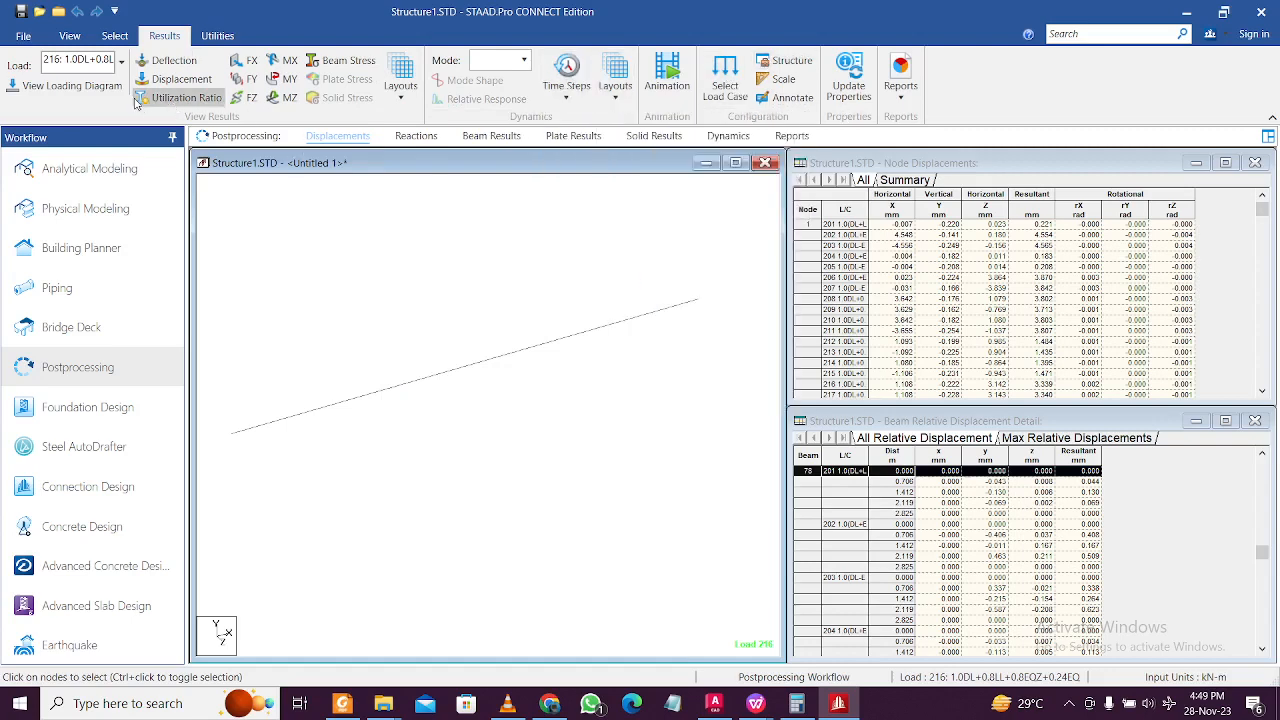
Step: Display the loading diagram of load case 216 on the two isolated beams and examine its load distribution
{"action": "left_click", "coordinate": [92, 88]}
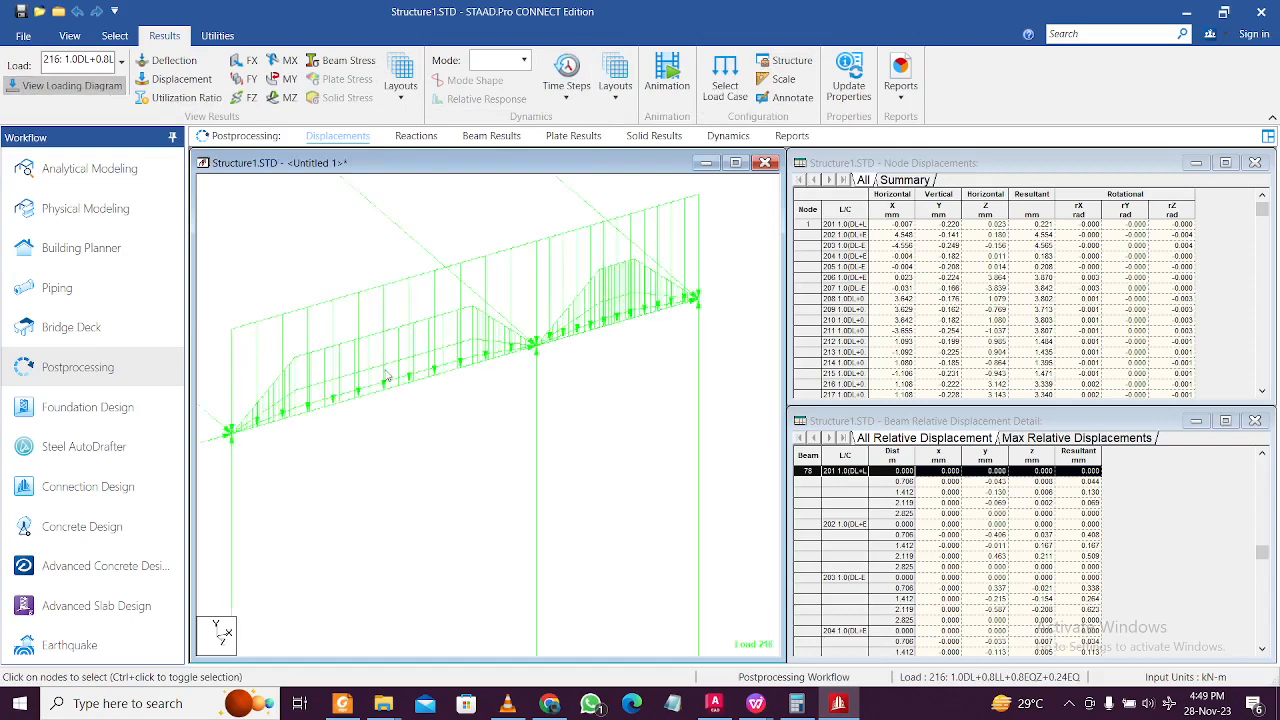
{"action": "middle_click_drag", "start_coordinate": [465, 364], "coordinate": [508, 432]}
{"action": "scroll", "coordinate": [486, 400], "scroll_direction": "down", "scroll_amount": 5}
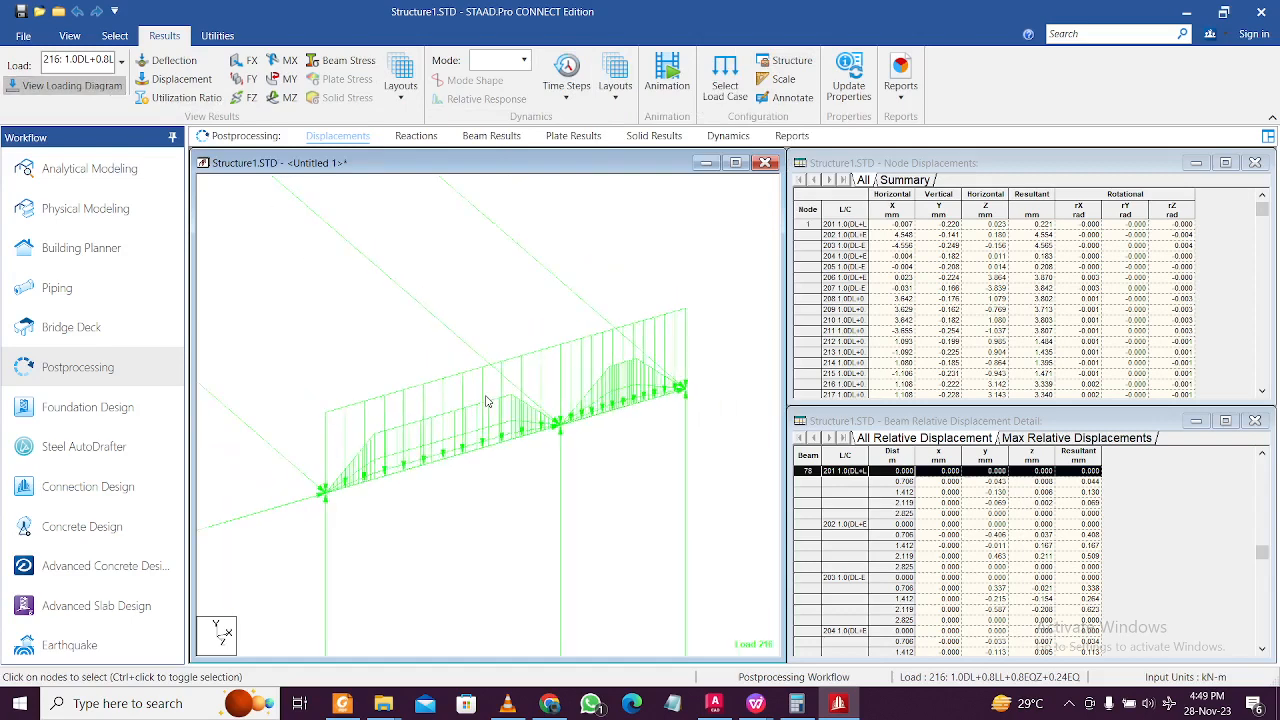
{"action": "scroll", "coordinate": [486, 400], "scroll_direction": "up", "scroll_amount": 3}
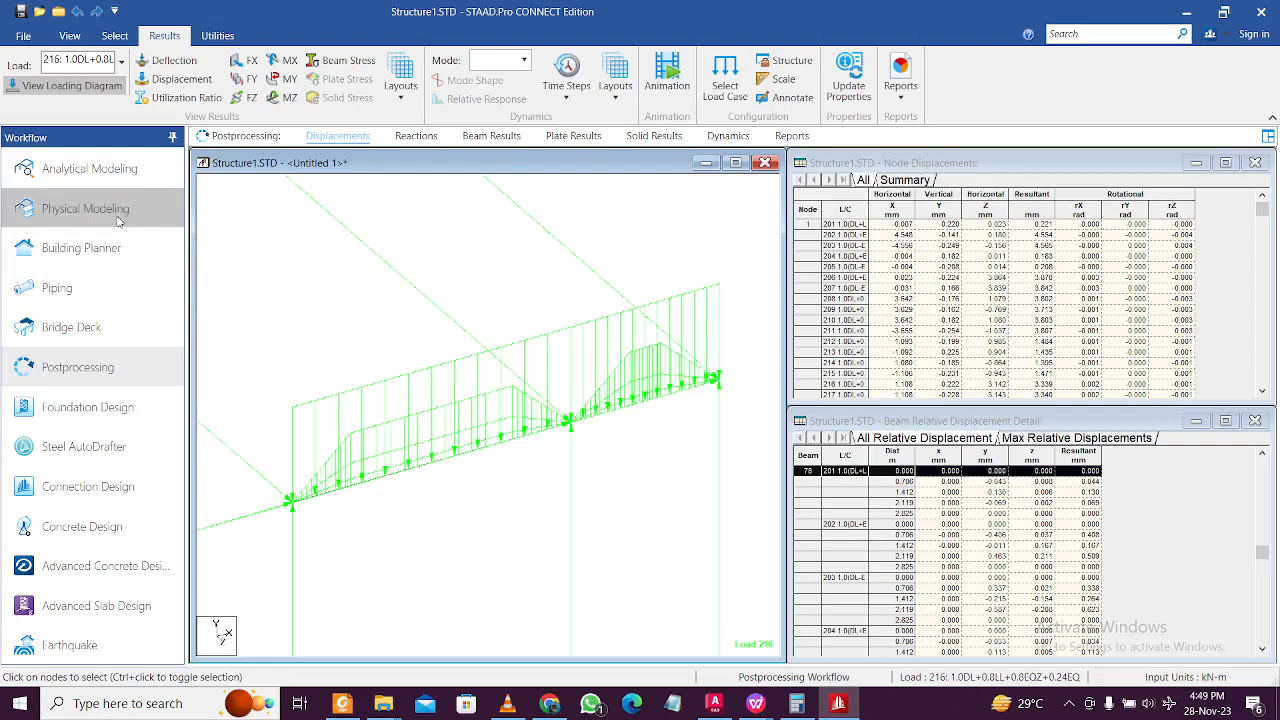
Step: In the Analytical Modeling workflow, review the serviceability and strength load envelopes against the list of load cases and combinations
{"action": "left_click", "coordinate": [120, 169]}
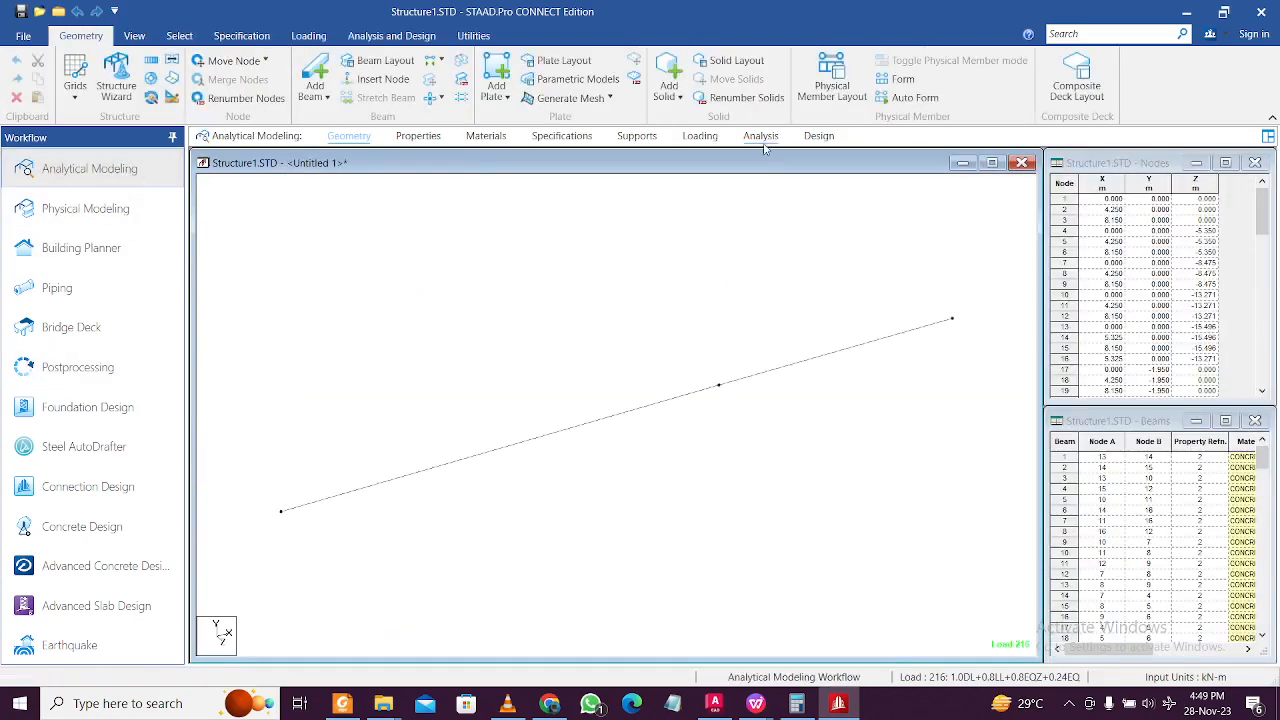
{"action": "left_click", "coordinate": [700, 135]}
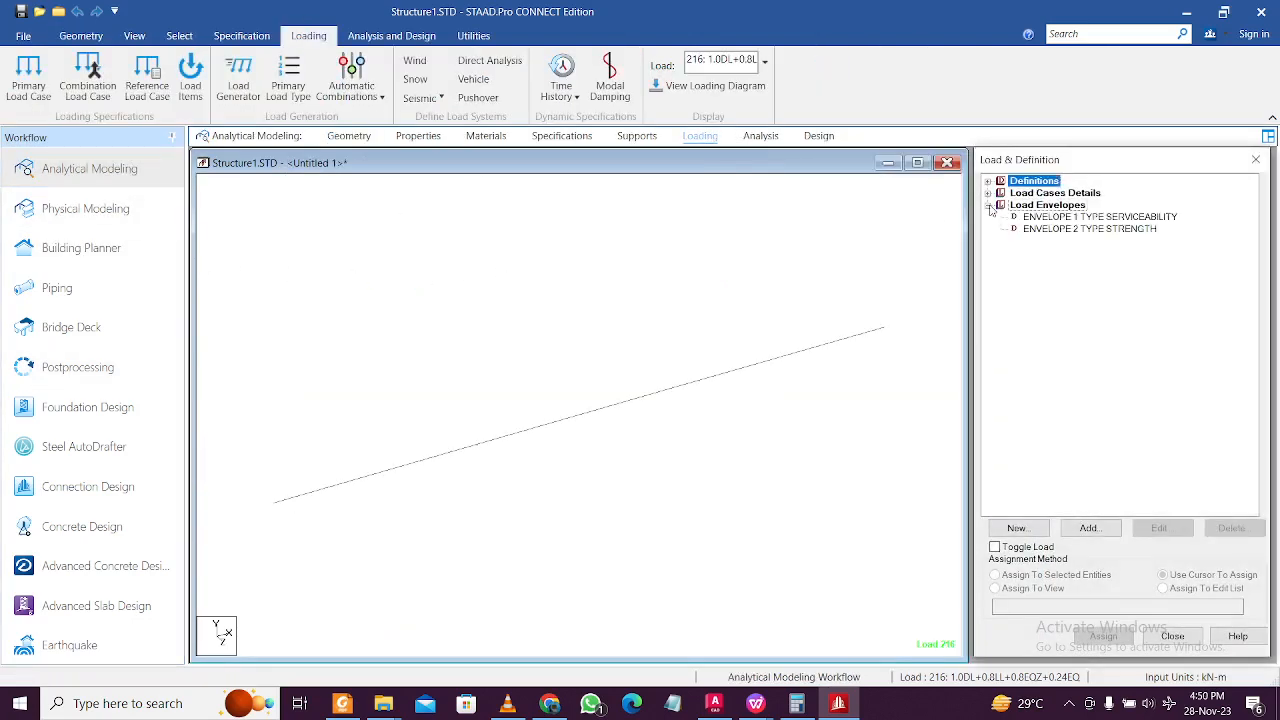
{"action": "left_click", "coordinate": [1081, 218]}
{"action": "left_click", "coordinate": [1078, 229]}
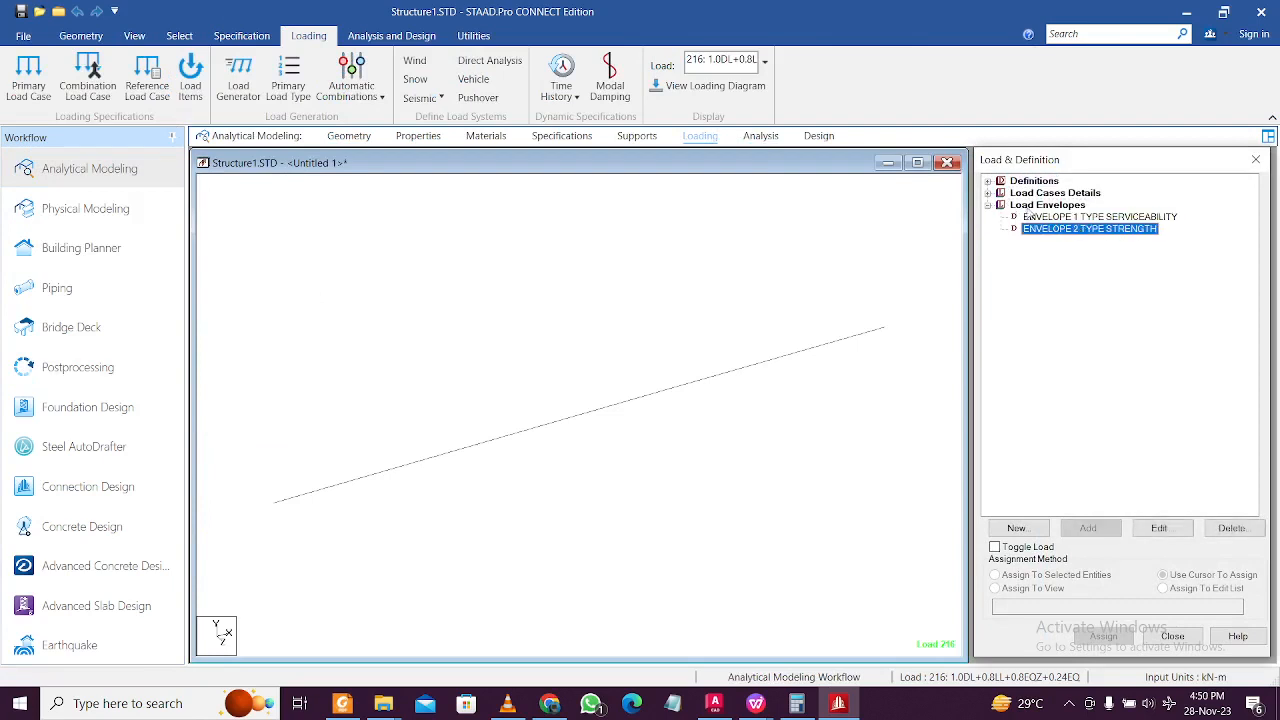
{"action": "left_click", "coordinate": [988, 194]}
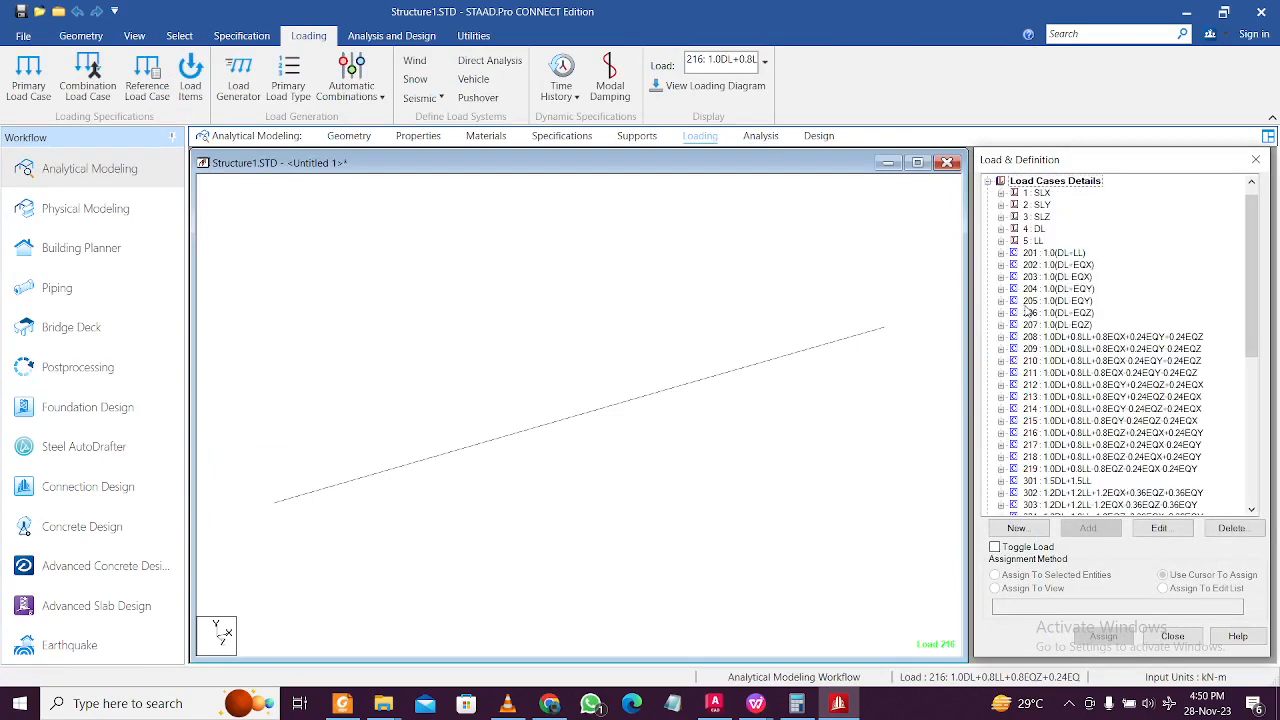
{"action": "scroll", "coordinate": [1028, 312], "scroll_direction": "down", "scroll_amount": 8}
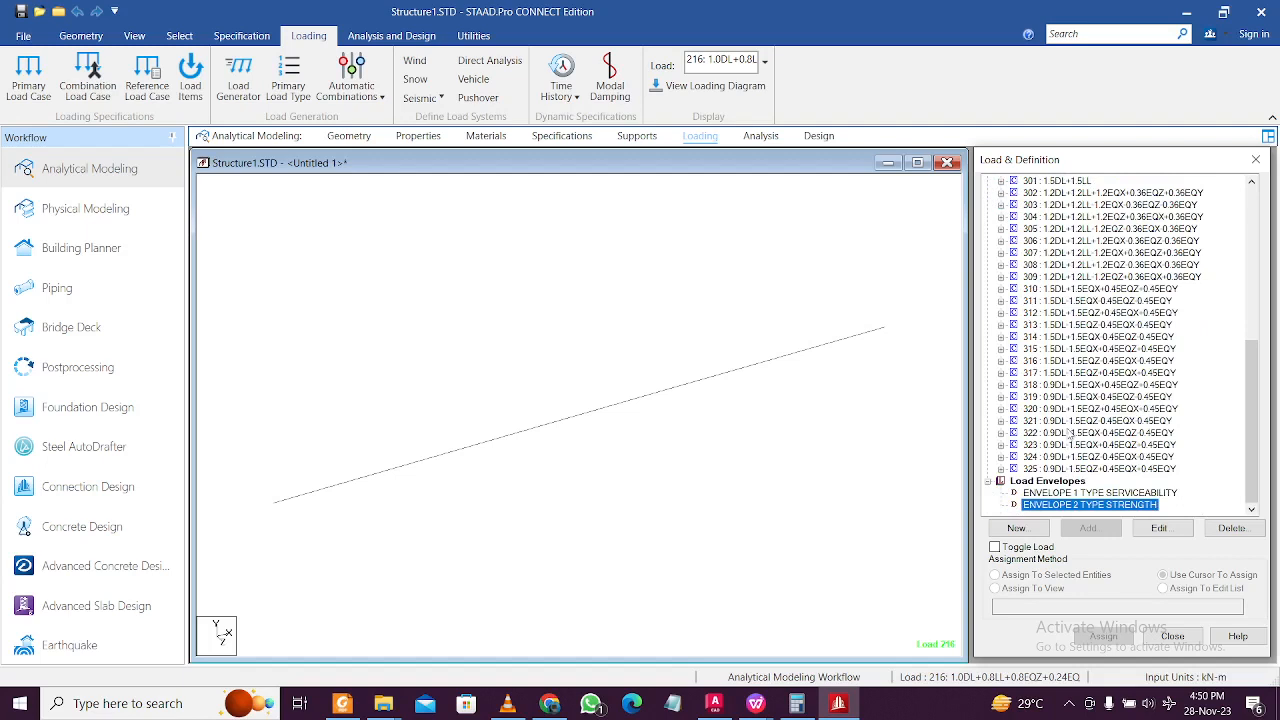
{"action": "left_click", "coordinate": [1100, 493]}
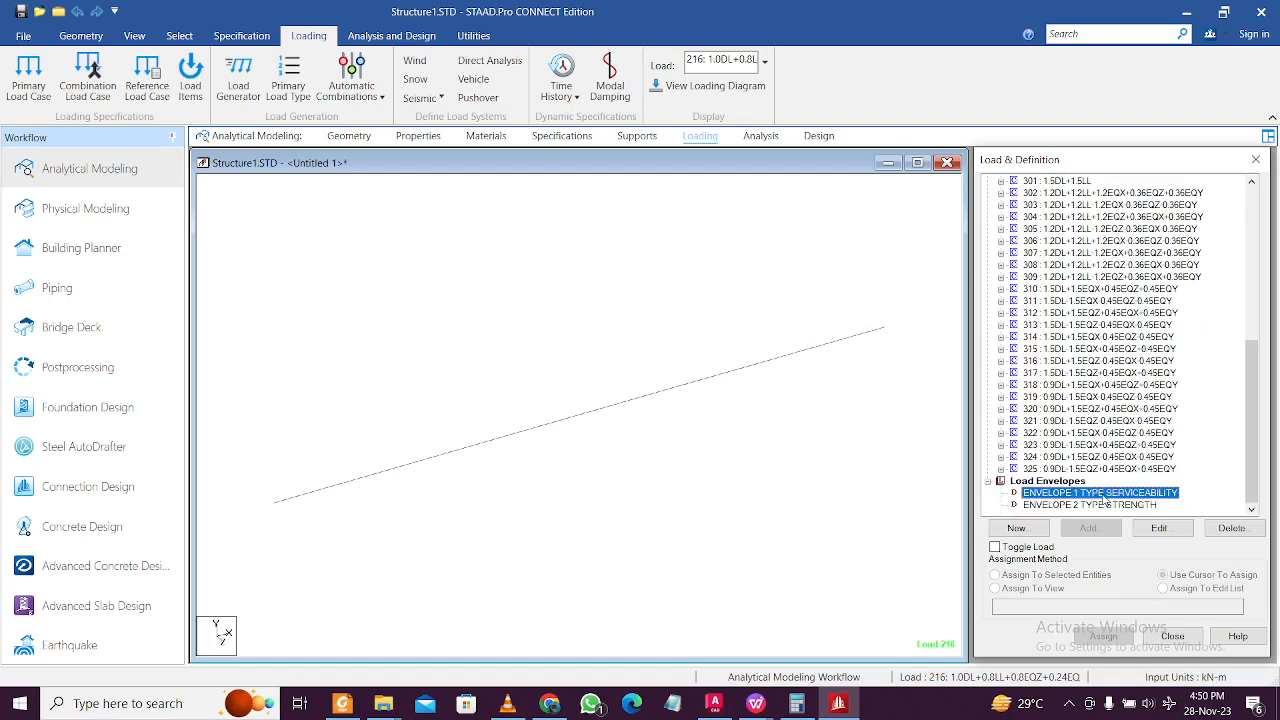
{"action": "scroll", "coordinate": [1105, 497], "scroll_direction": "up", "scroll_amount": 8}
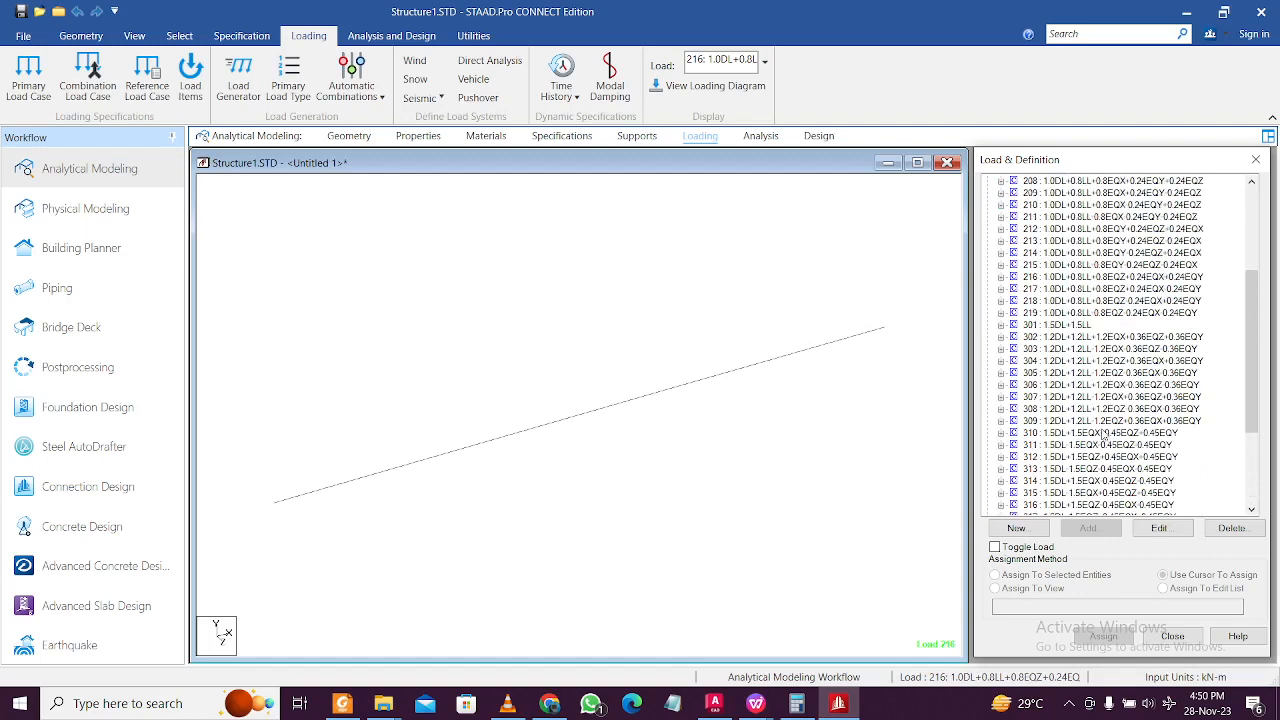
{"action": "scroll", "coordinate": [1103, 432], "scroll_direction": "up", "scroll_amount": 1}
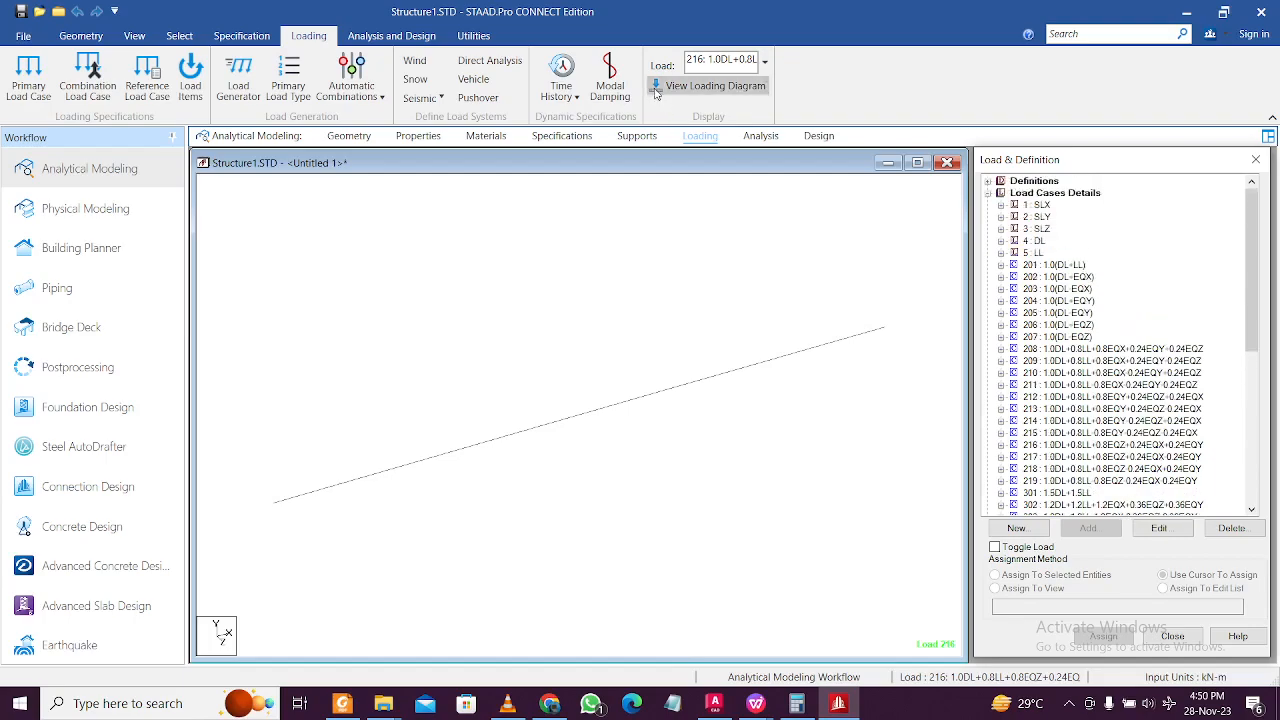
Step: Open the command file in the editor, enlarge its text and review the service load combinations 201 to 219
{"action": "left_click", "coordinate": [474, 36]}
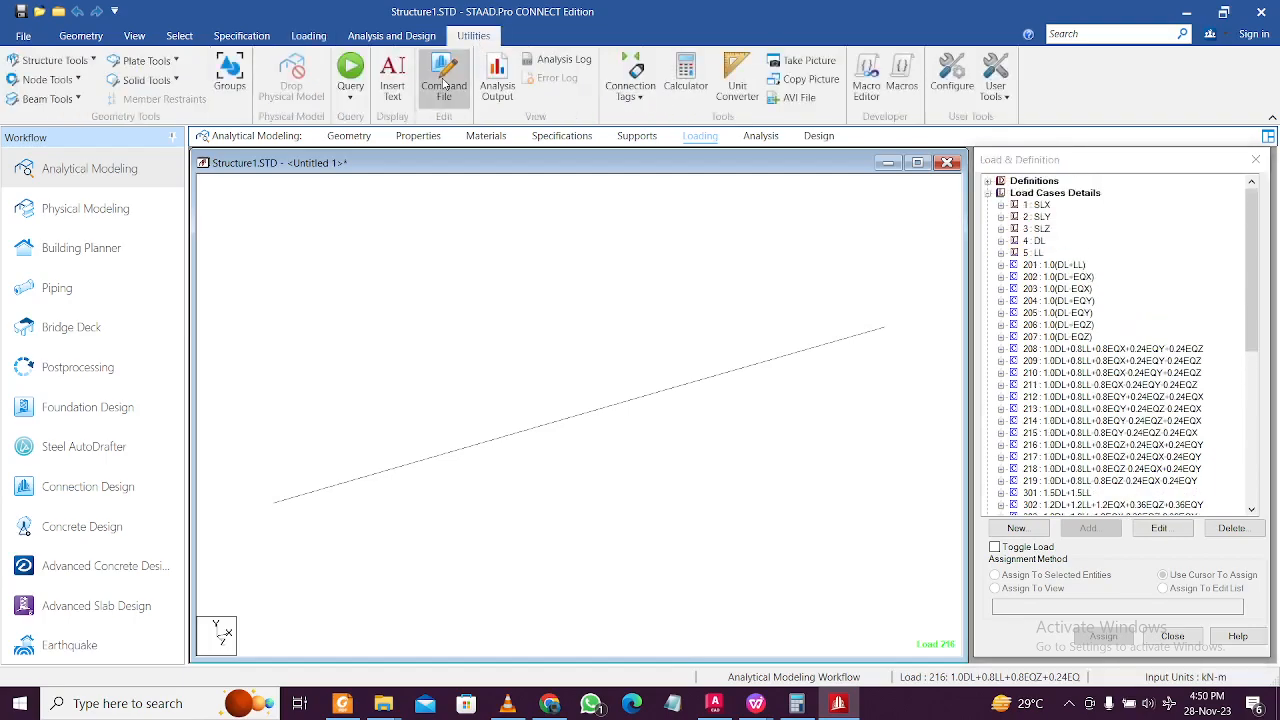
{"action": "left_click", "coordinate": [444, 80]}
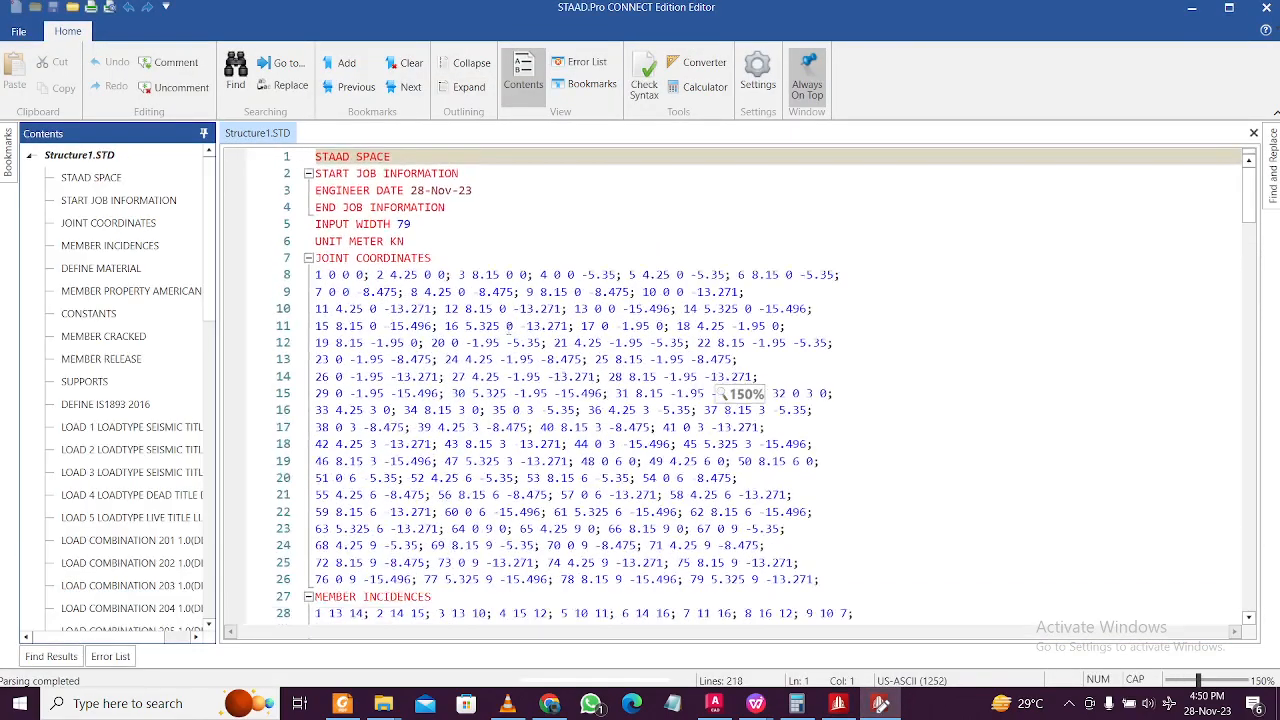
{"action": "scroll", "coordinate": [722, 394], "scroll_direction": "up", "scroll_amount": 1, "text": "ctrl"}
{"action": "scroll", "coordinate": [656, 424], "scroll_direction": "down", "scroll_amount": 20}
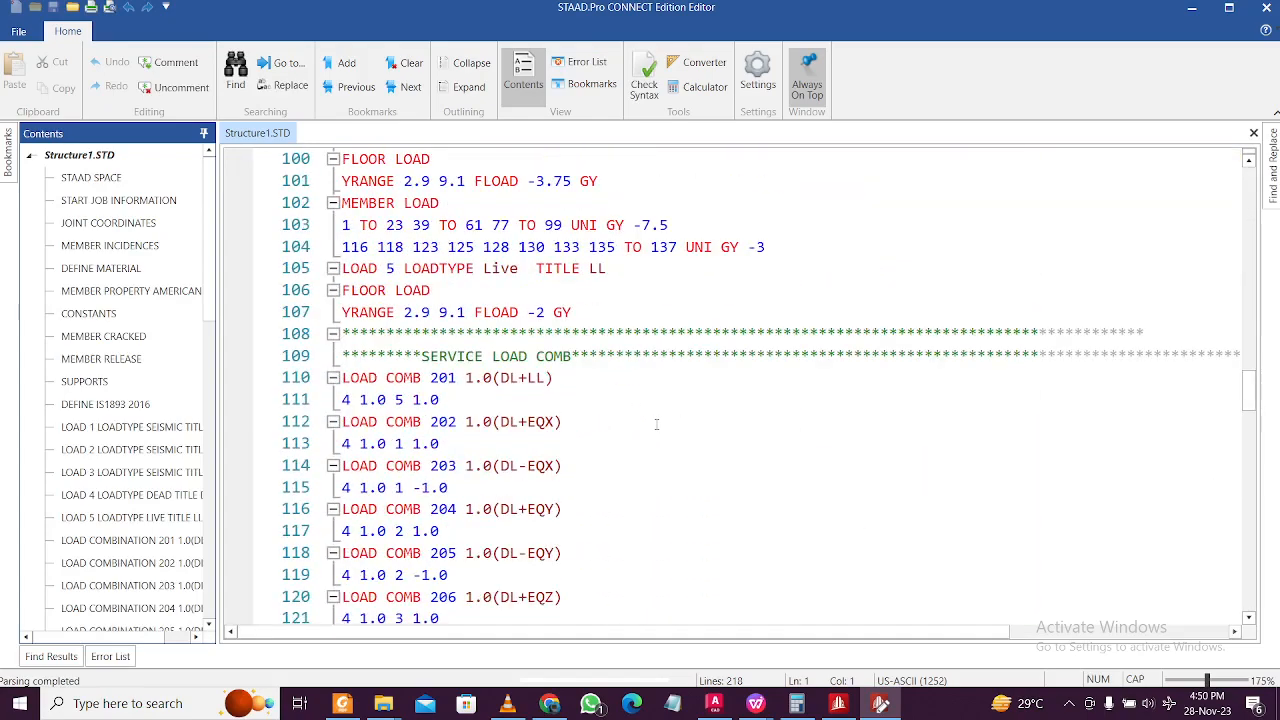
{"action": "scroll", "coordinate": [656, 424], "scroll_direction": "down", "scroll_amount": 2}
{"action": "scroll", "coordinate": [656, 424], "scroll_direction": "up", "scroll_amount": 3}
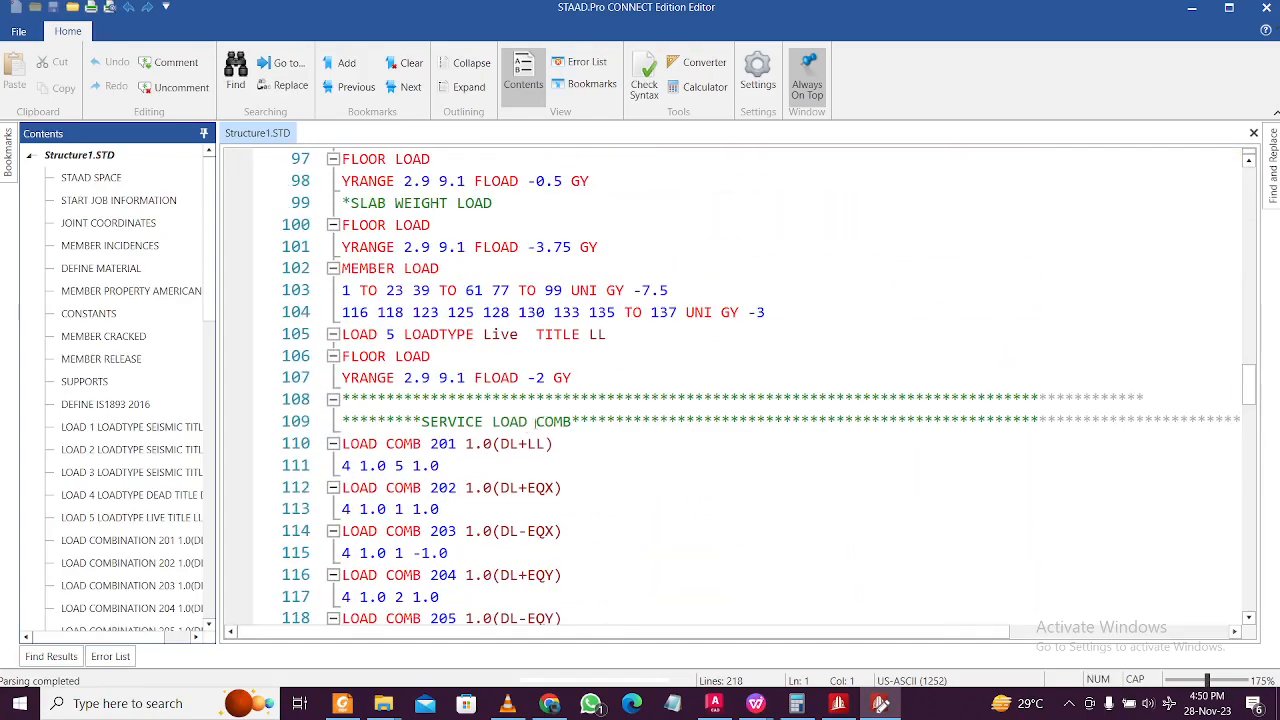
{"action": "scroll", "coordinate": [535, 421], "scroll_direction": "down", "scroll_amount": 2}
{"action": "scroll", "coordinate": [497, 444], "scroll_direction": "down", "scroll_amount": 7}
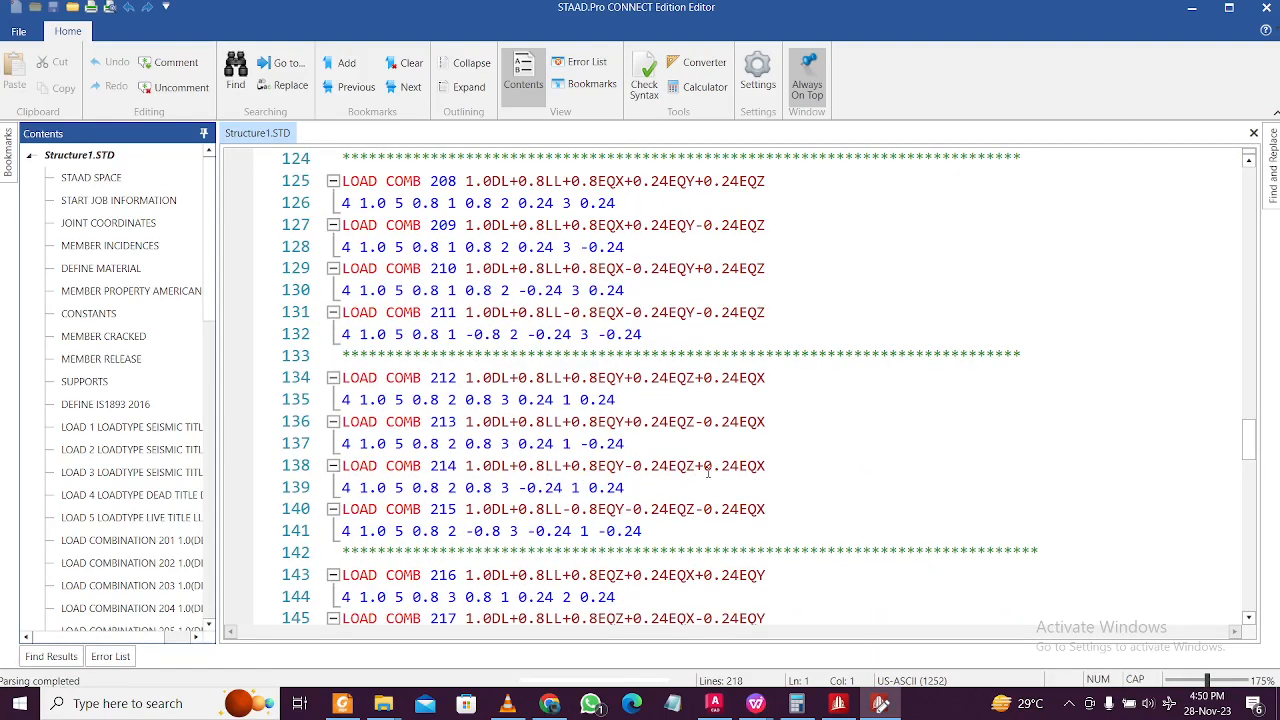
{"action": "scroll", "coordinate": [766, 465], "scroll_direction": "down", "scroll_amount": 9}
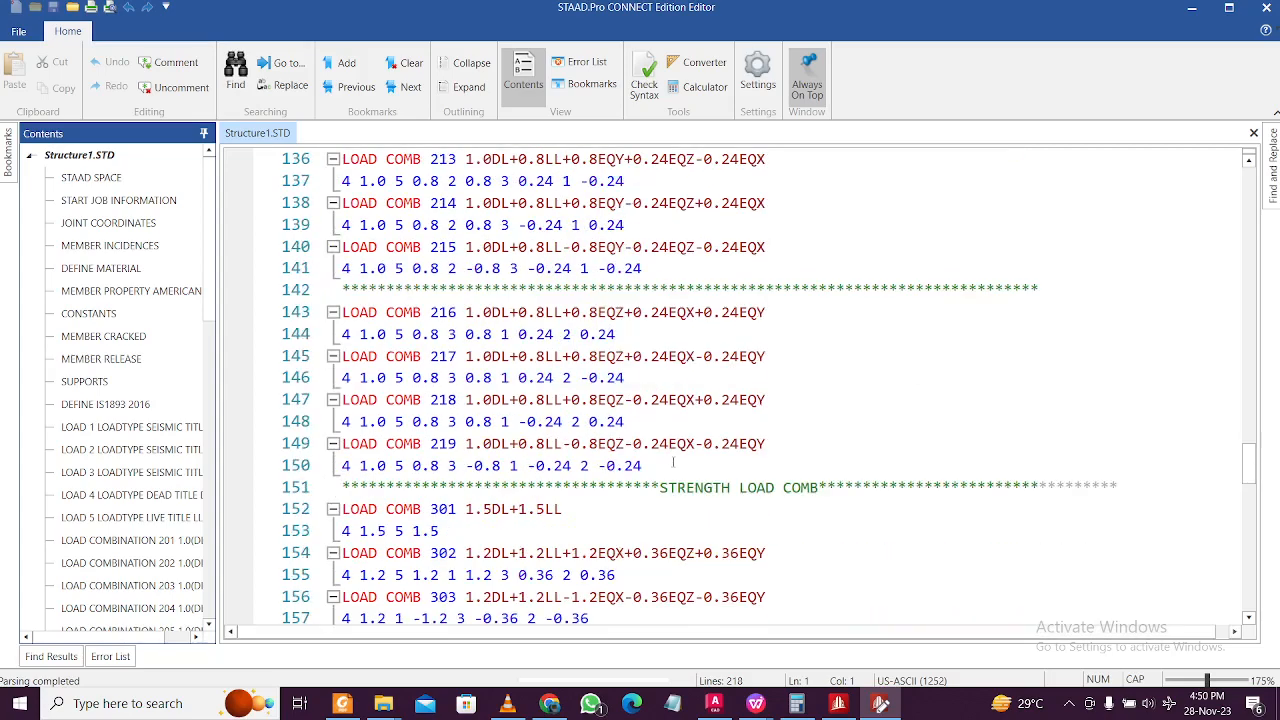
Step: Review the strength load combinations 301 to 325 and the envelope definitions in the command file, and close the editor
{"action": "scroll", "coordinate": [627, 424], "scroll_direction": "up", "scroll_amount": 3}
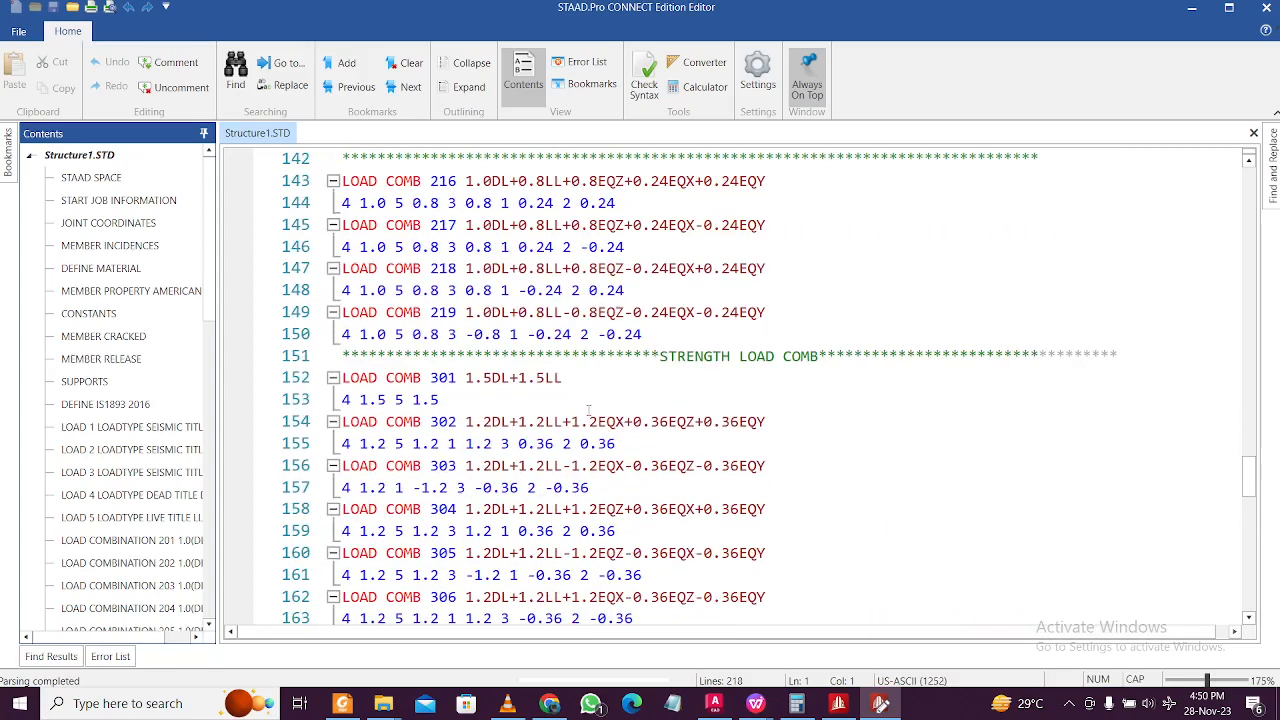
{"action": "scroll", "coordinate": [560, 338], "scroll_direction": "down", "scroll_amount": 2}
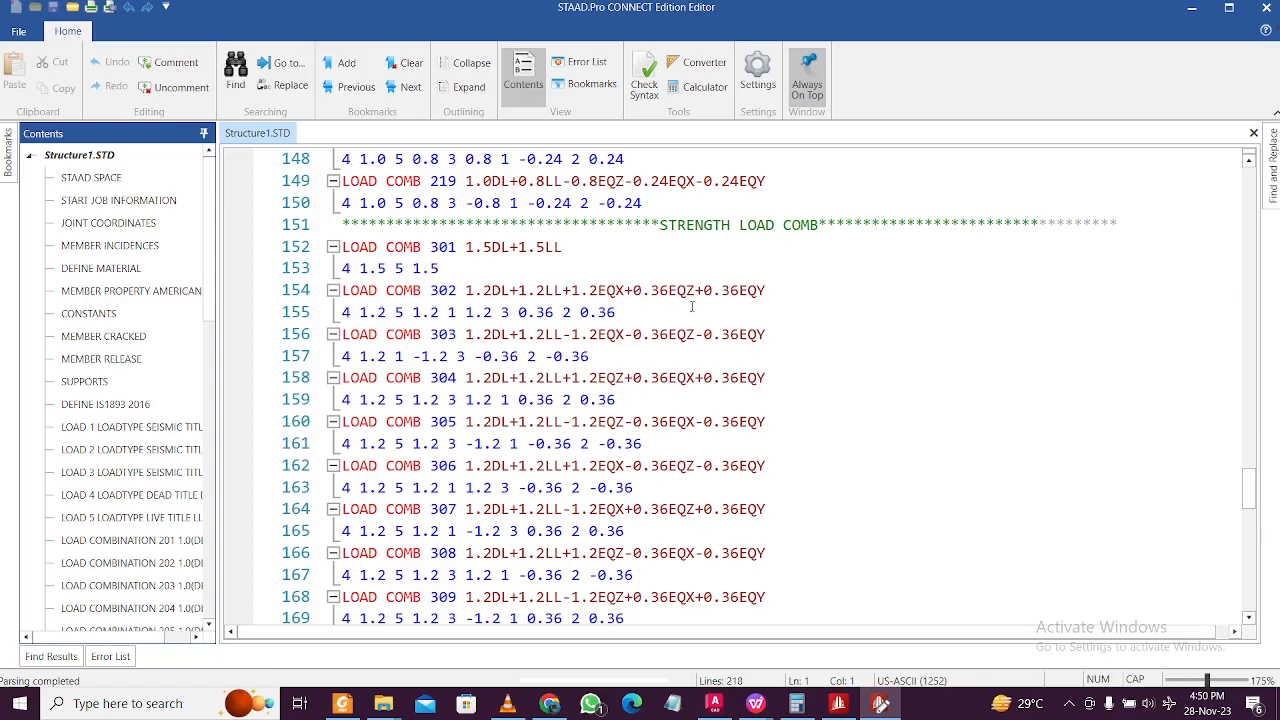
{"action": "scroll", "coordinate": [654, 301], "scroll_direction": "down", "scroll_amount": 9}
{"action": "scroll", "coordinate": [622, 372], "scroll_direction": "down", "scroll_amount": 8}
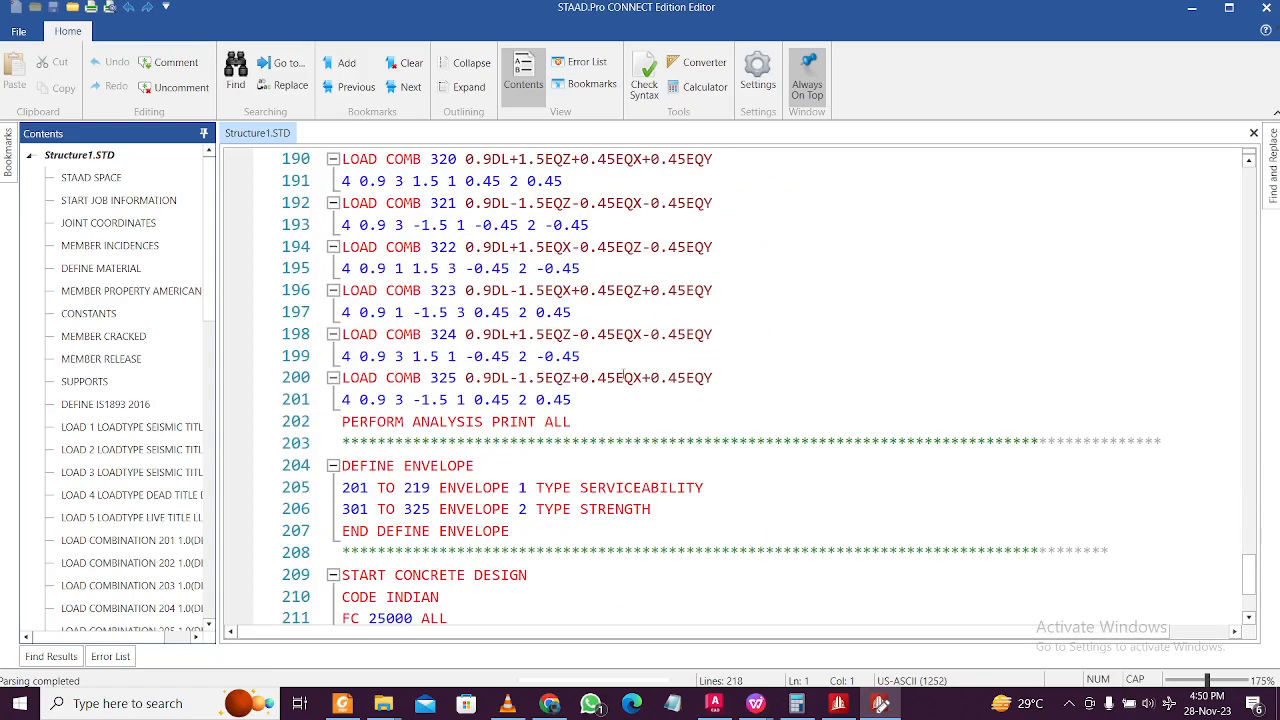
{"action": "scroll", "coordinate": [610, 380], "scroll_direction": "up", "scroll_amount": 12}
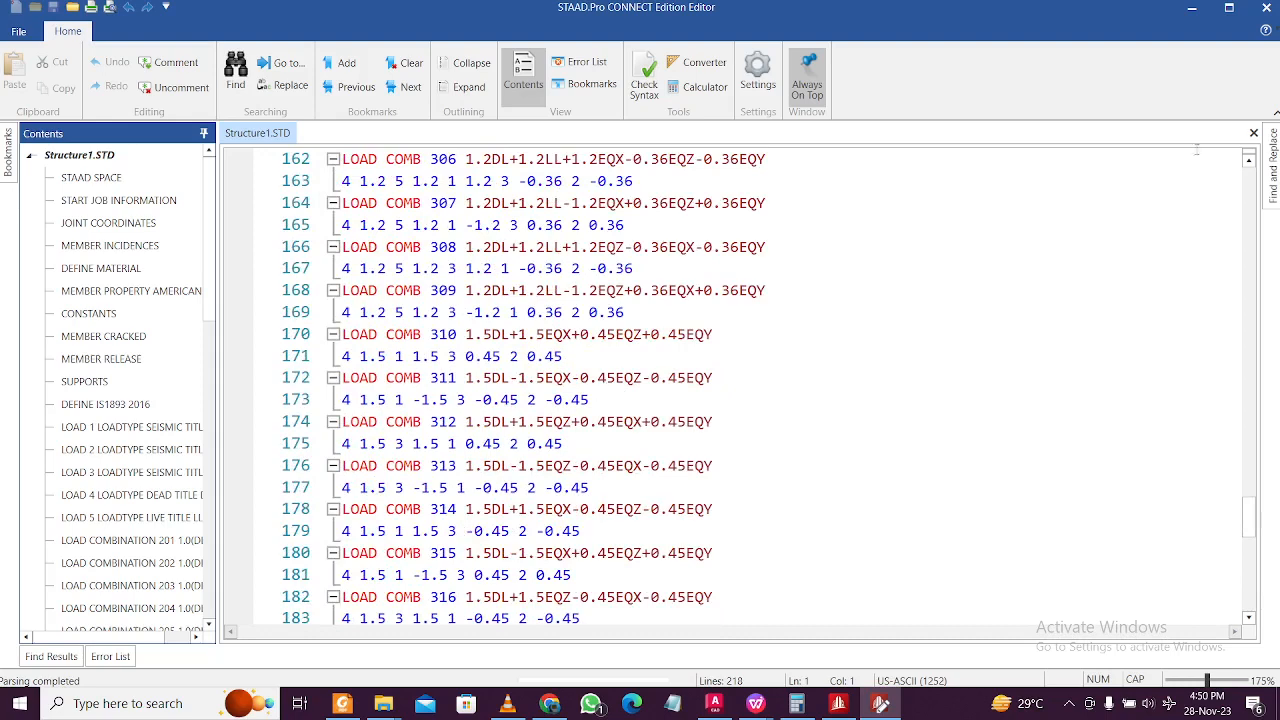
{"action": "left_click", "coordinate": [1268, 8]}
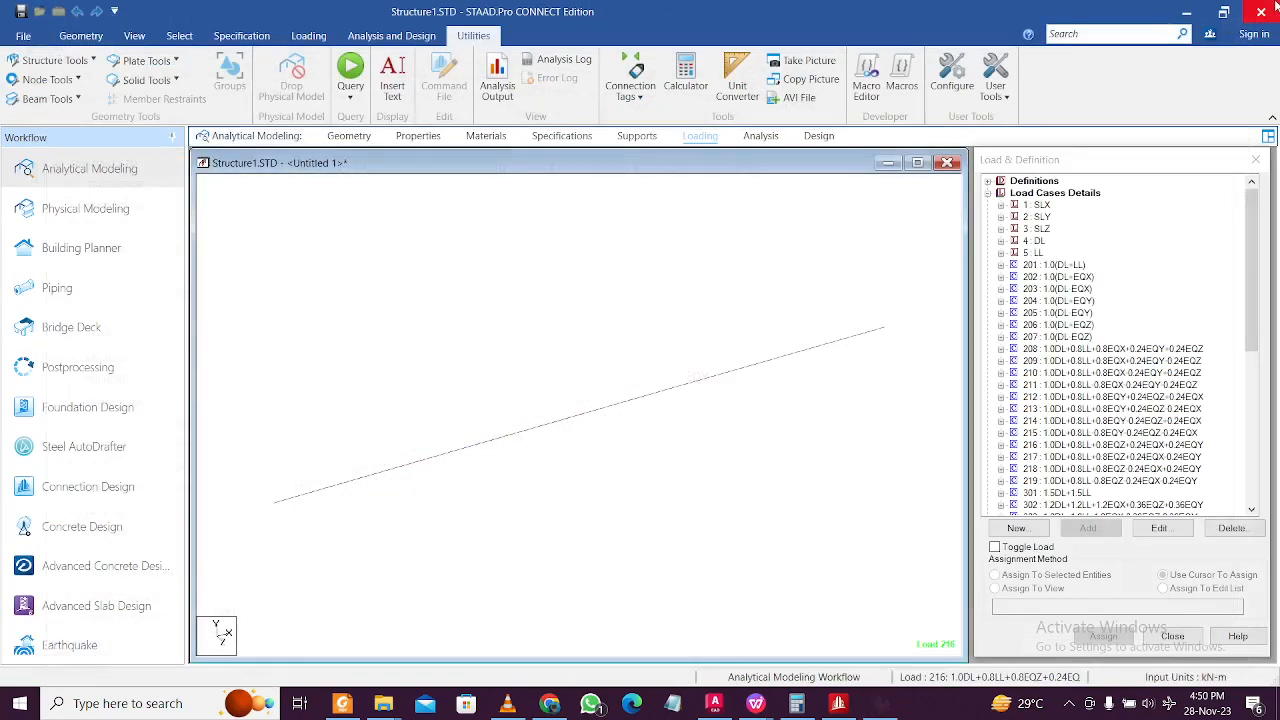